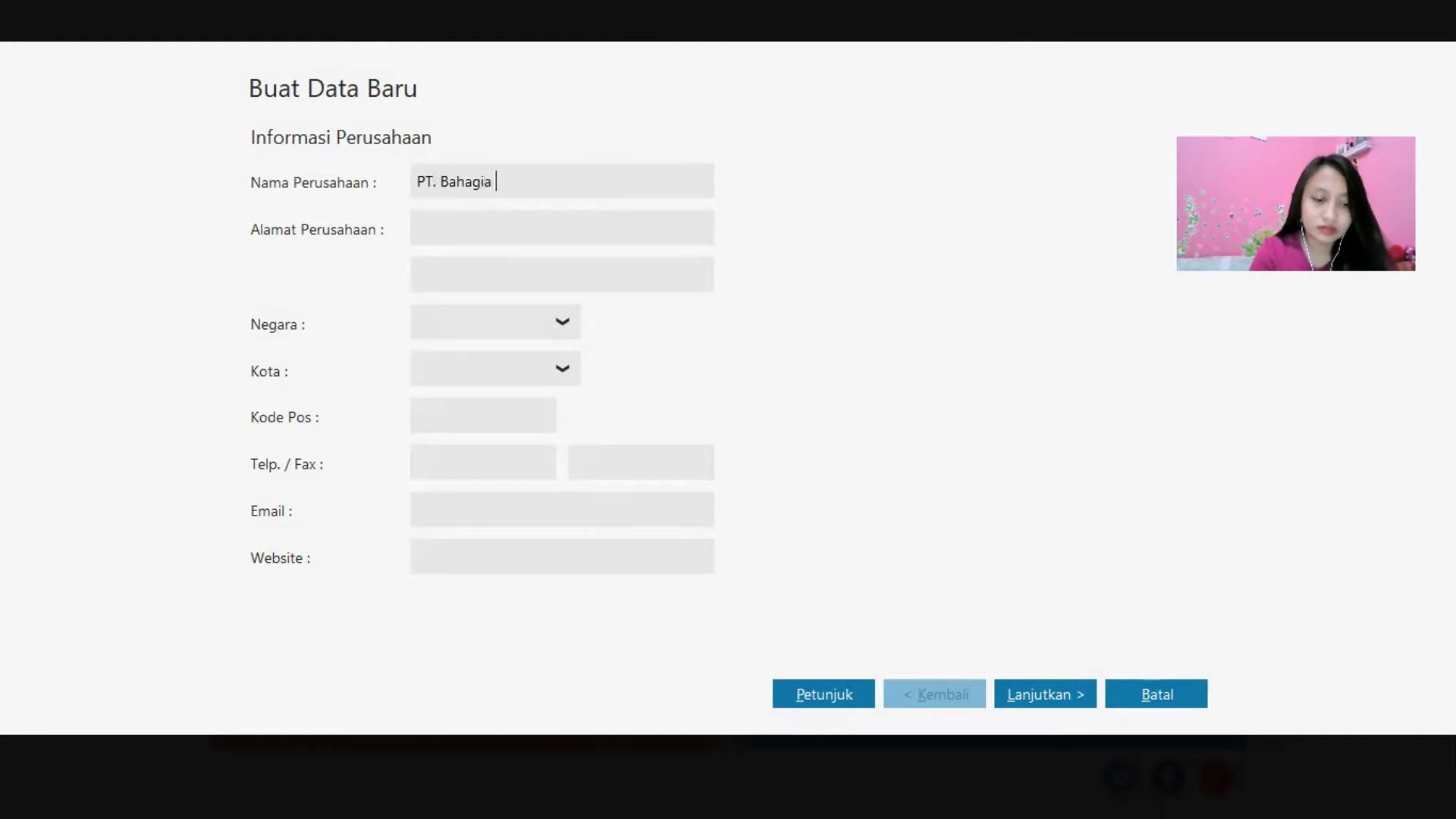
- Finish the company name 'PT. Bahagia Express' and enter its Jl. Pangkalan Jati II street address
type("xpres")
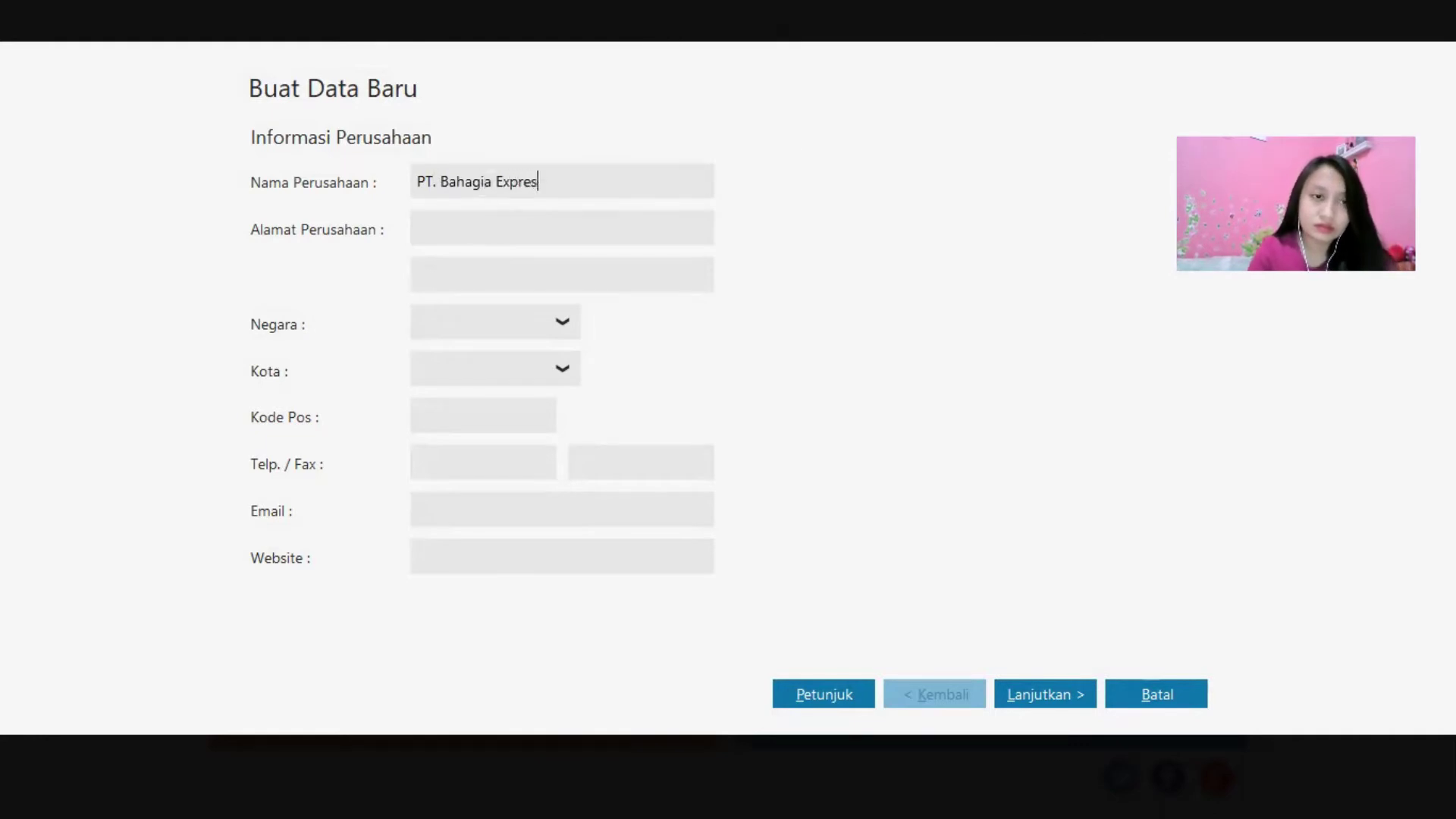
left_click(521, 230)
key("Caps_Lock")
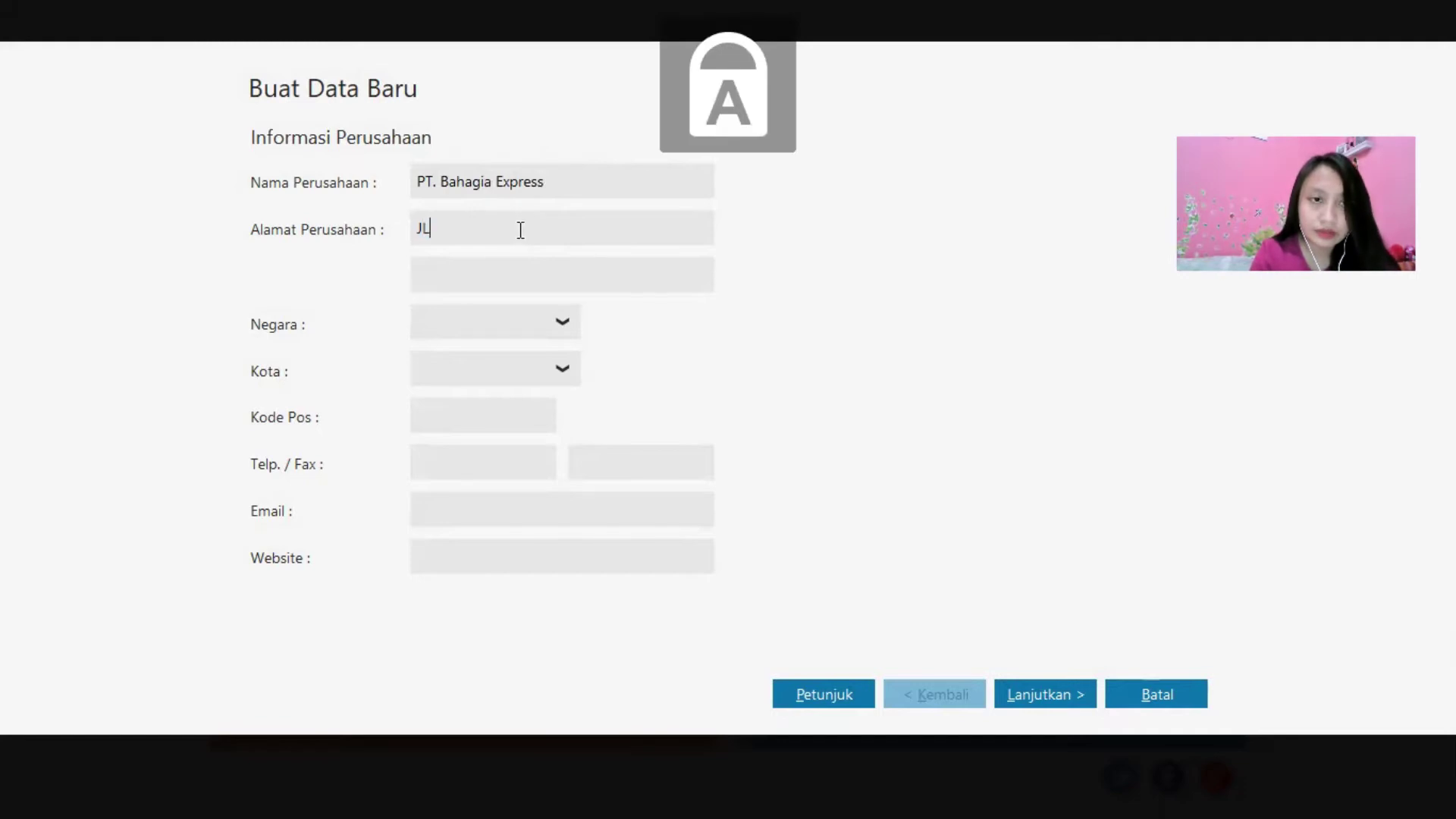
key("Caps_Lock")
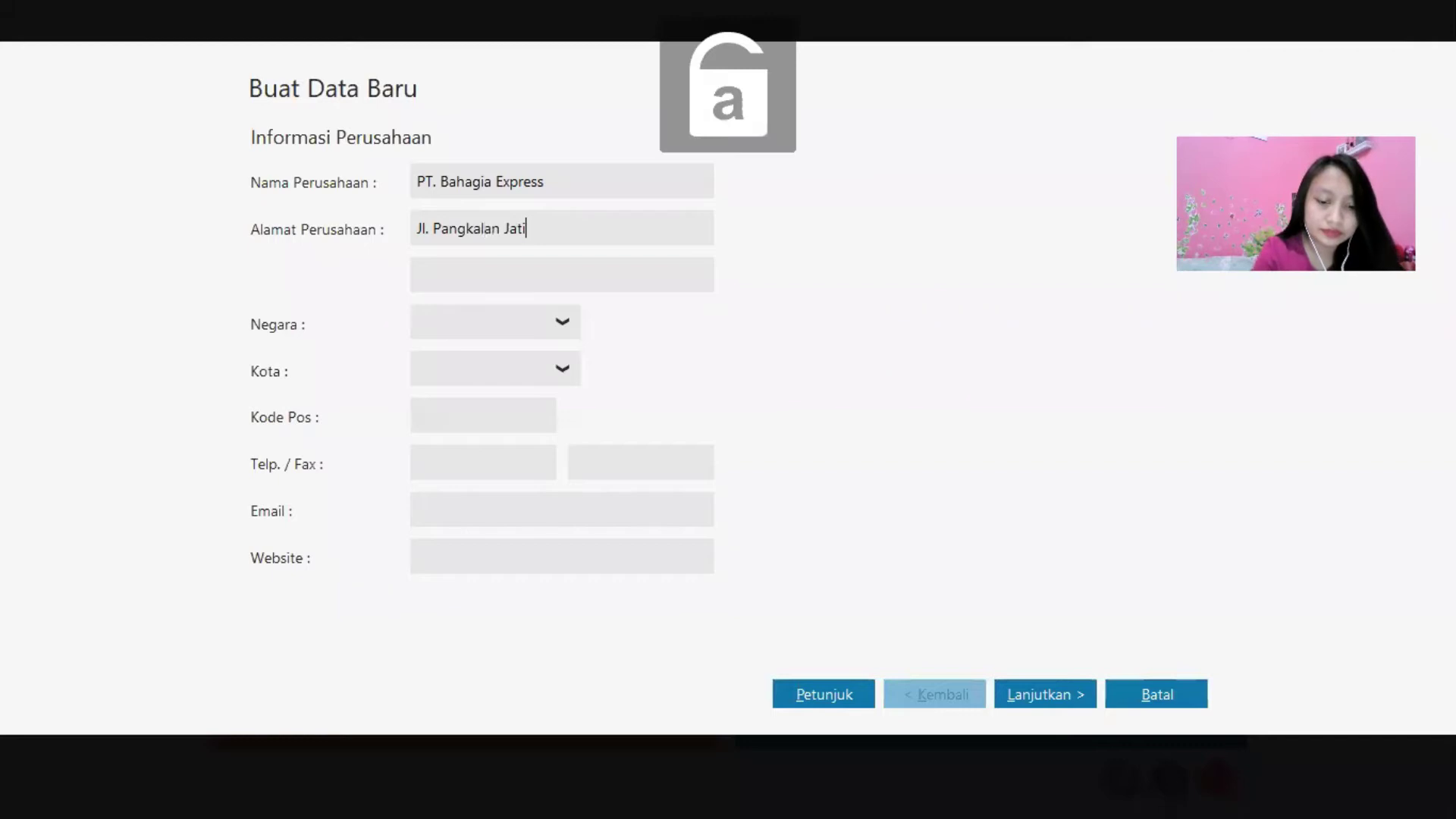
key("Caps_Lock")
key("Caps_Lock")
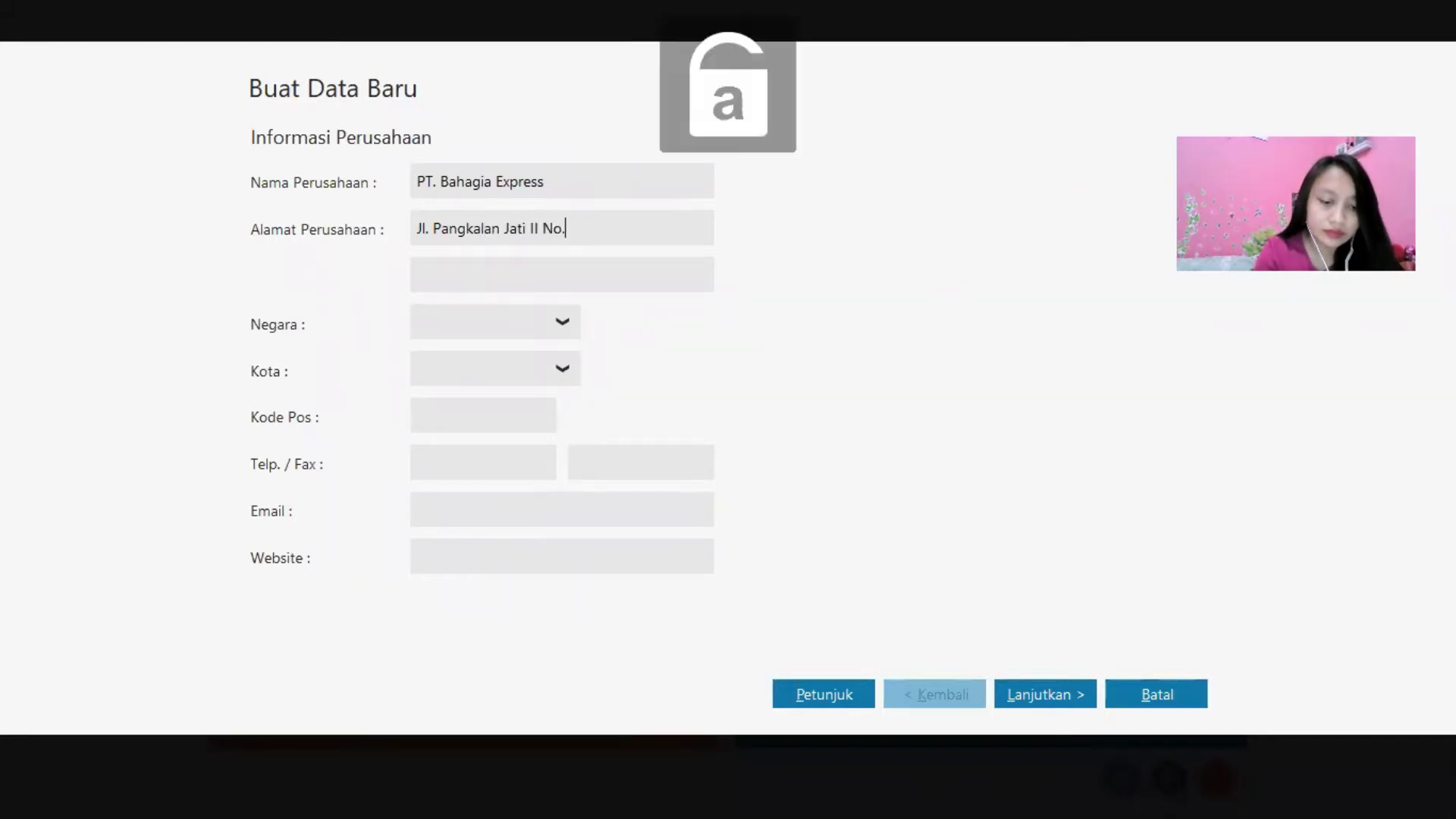
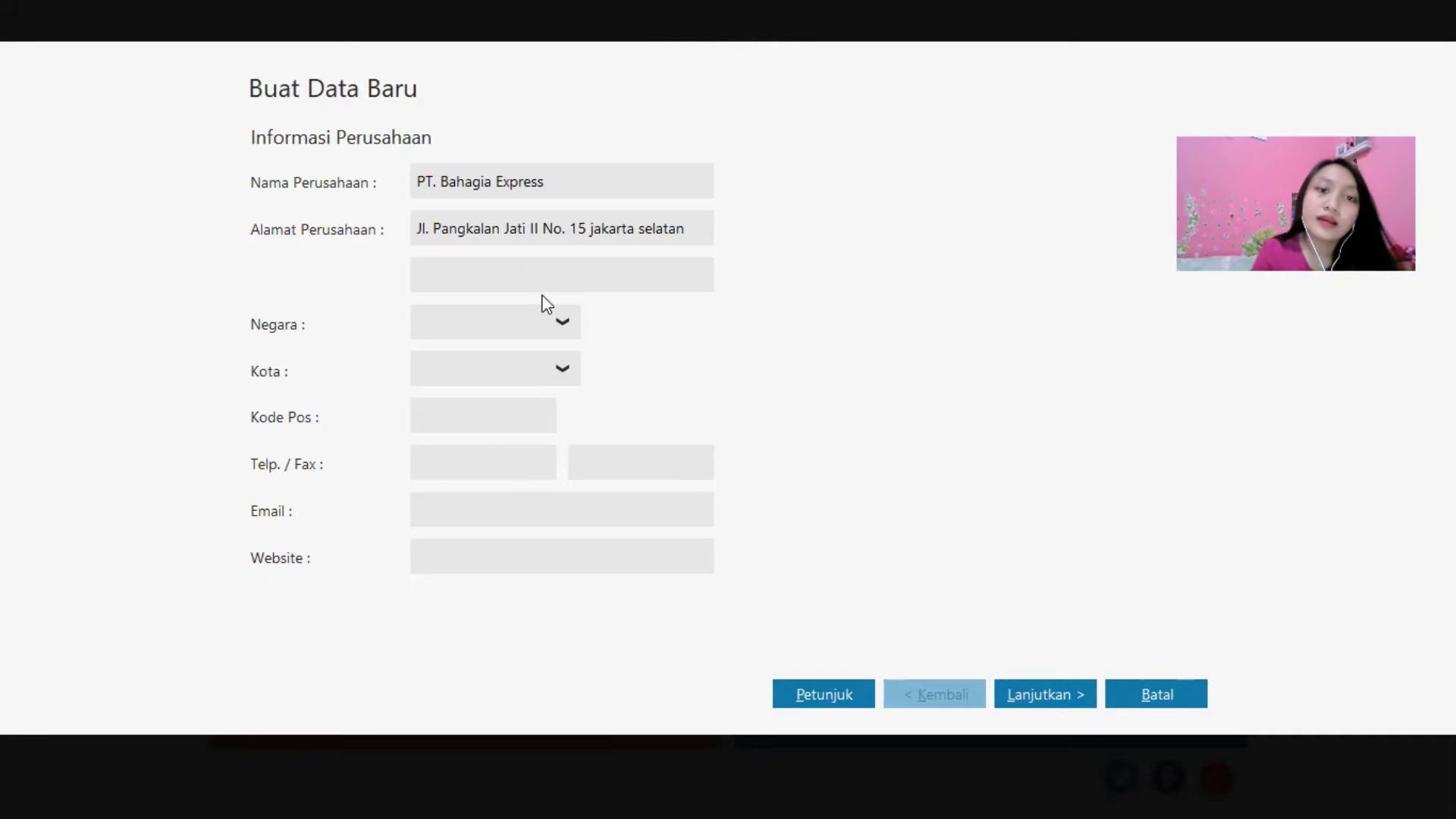
- Choose Indonesia as the country and Jakarta as the city, then move to the postal code field
left_click(560, 326)
left_click(553, 394)
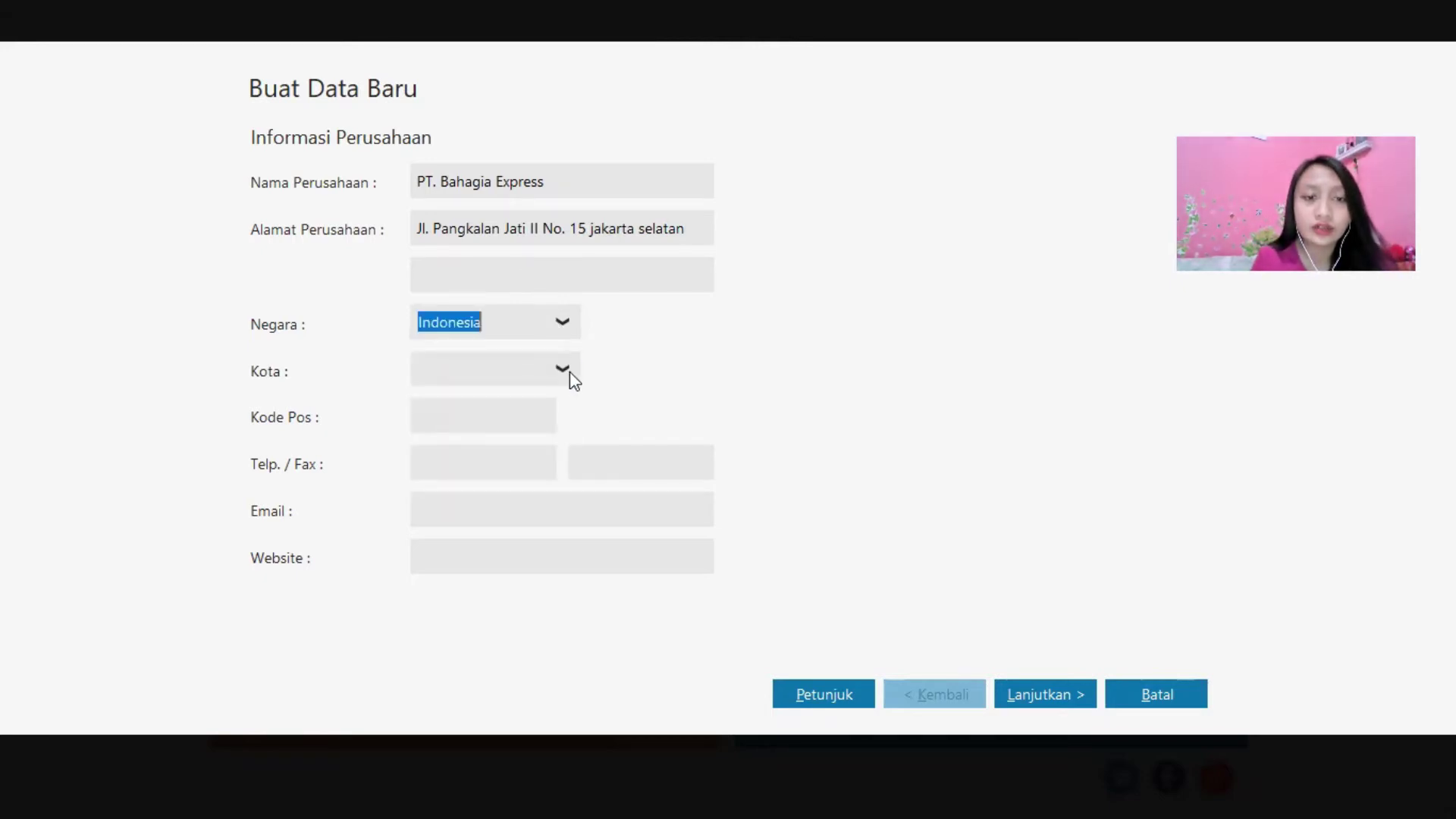
left_click(566, 370)
left_click(535, 528)
left_click(533, 513)
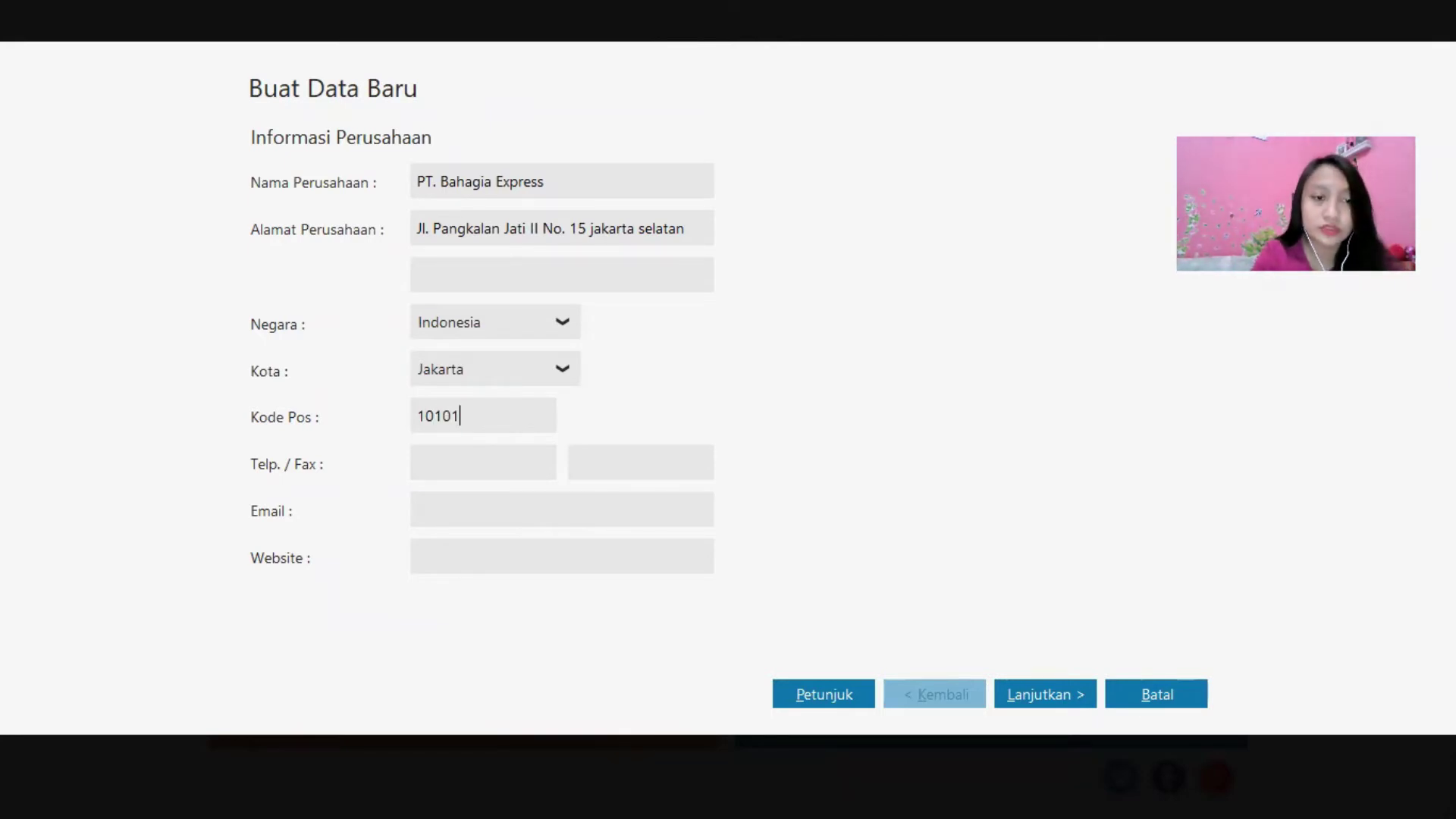
- Set the accounting period start to January 2019
left_click(1056, 693)
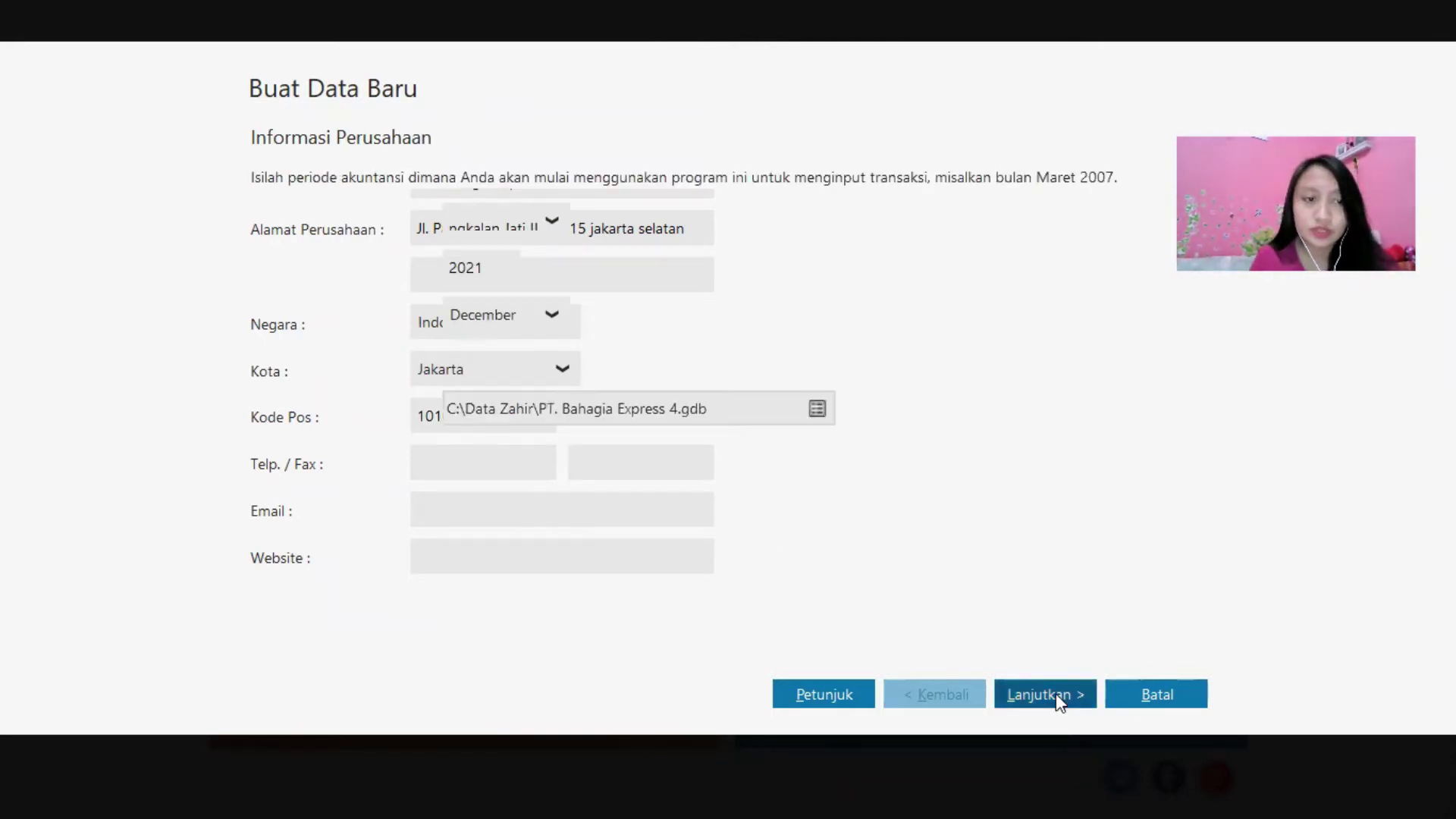
left_click(553, 225)
scroll(549, 262, "up", 1)
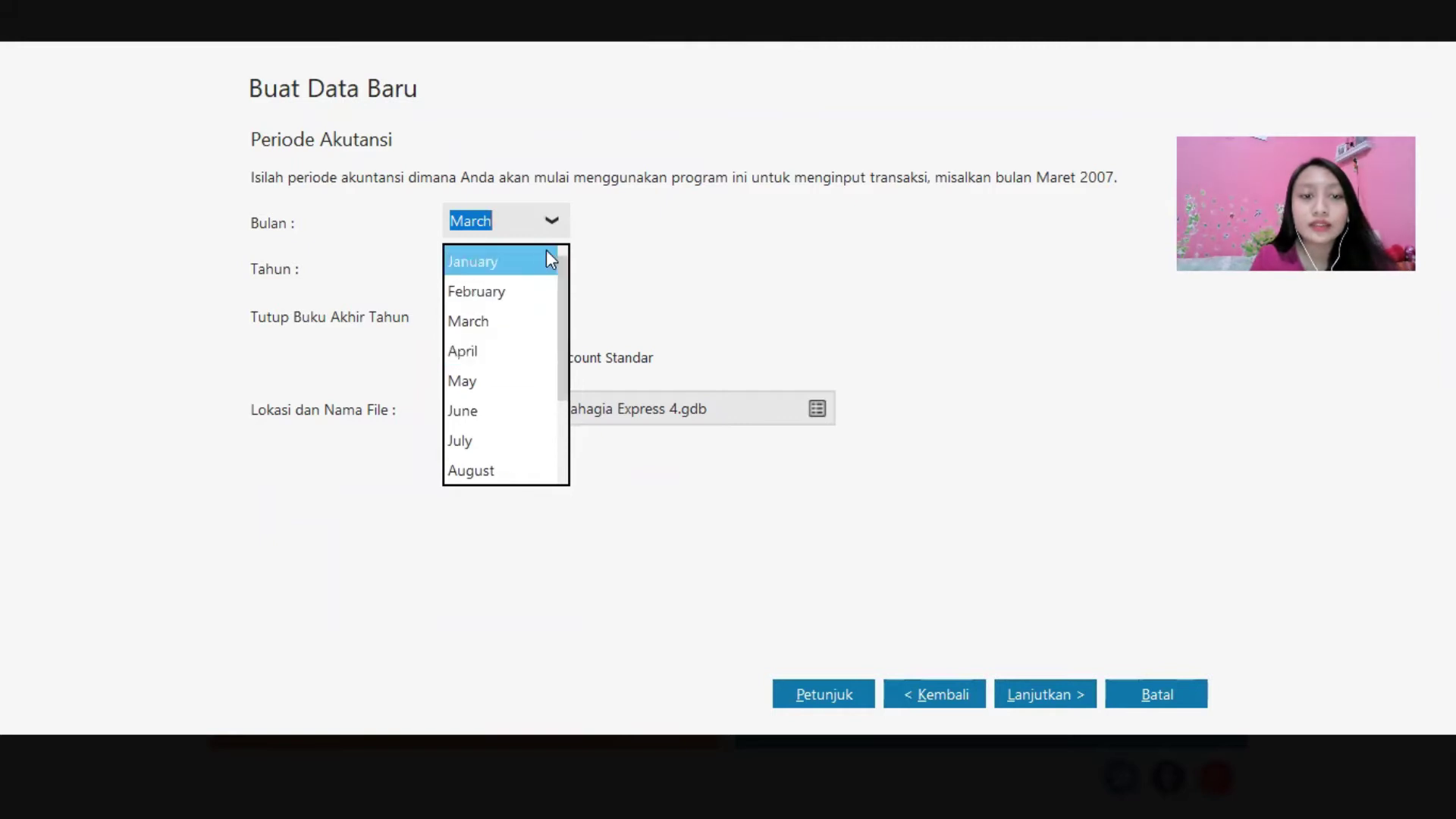
left_click(535, 258)
double_click(493, 276)
left_click(493, 277)
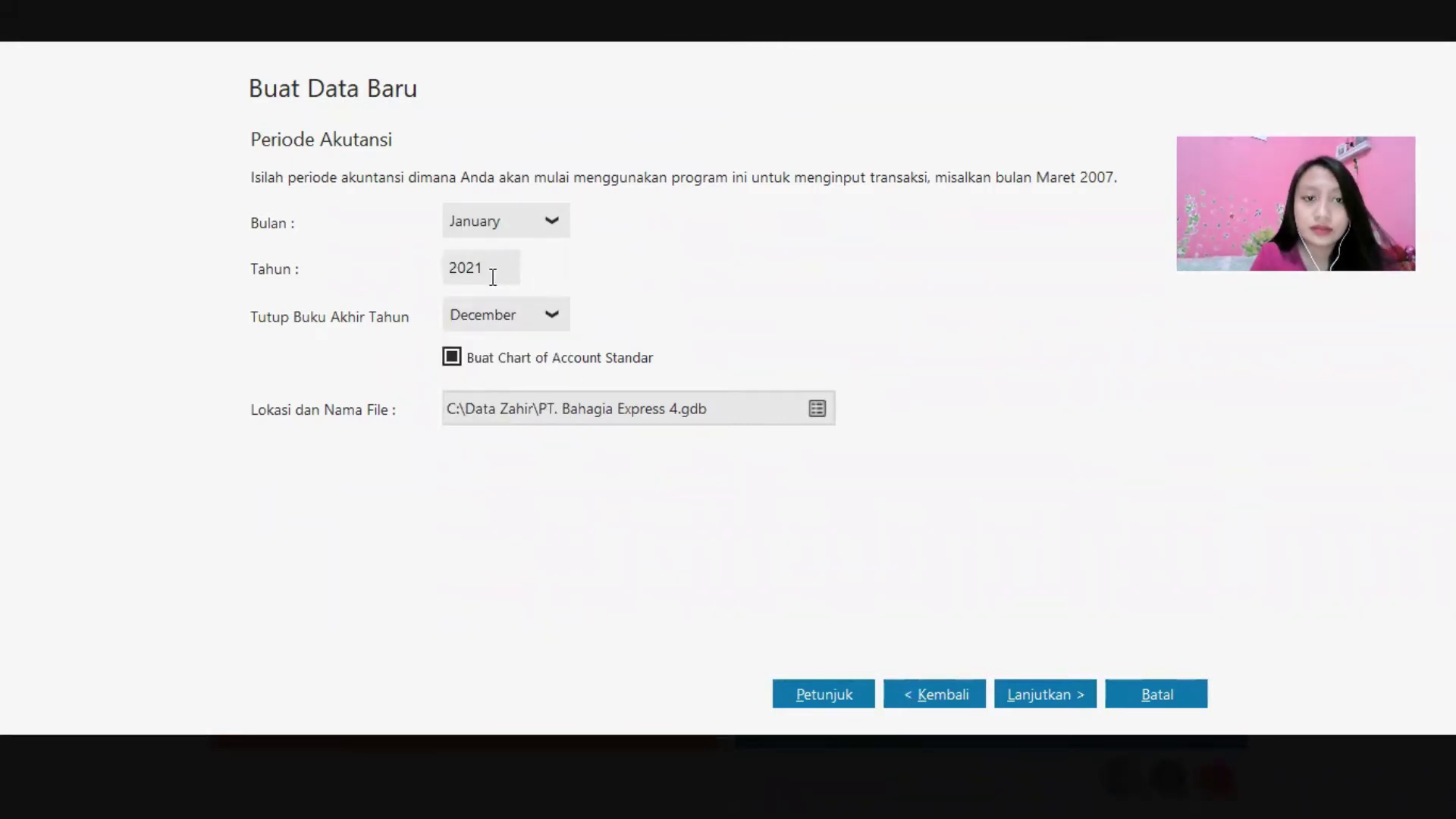
key("BackSpace")
type("1")
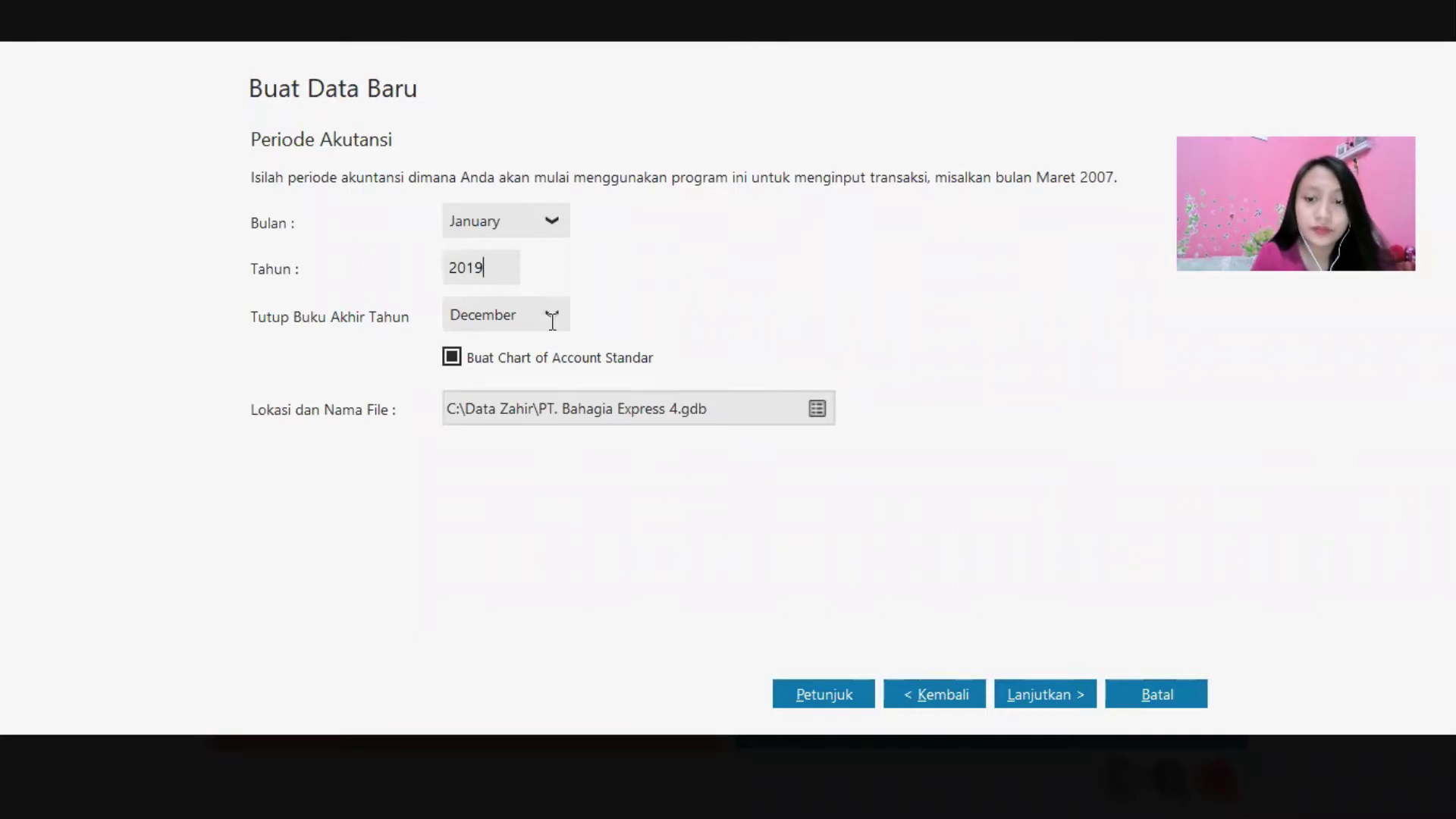
- Accept the department settings and create the new data file from the final confirmation
left_click(1020, 687)
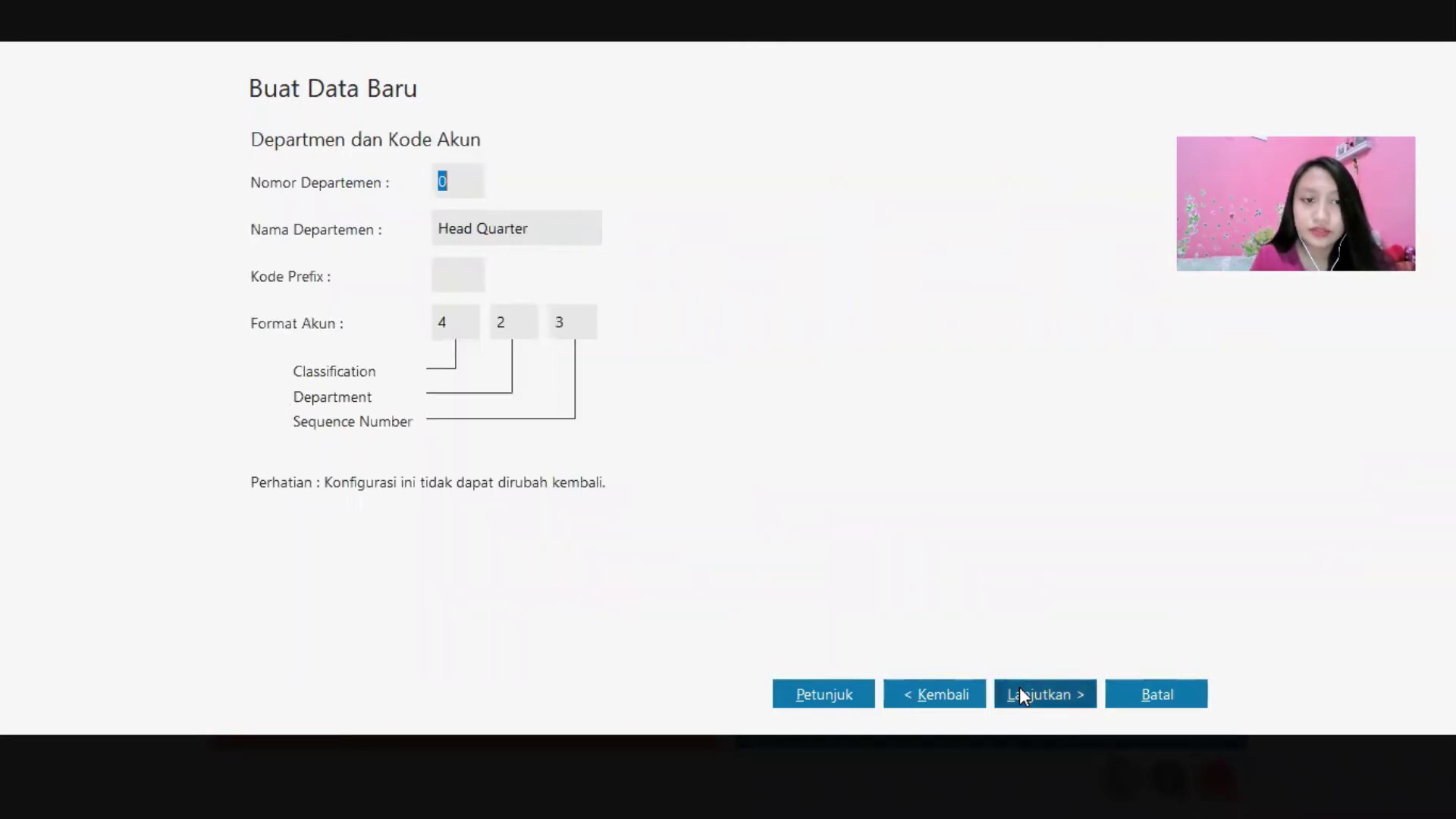
left_click(1019, 687)
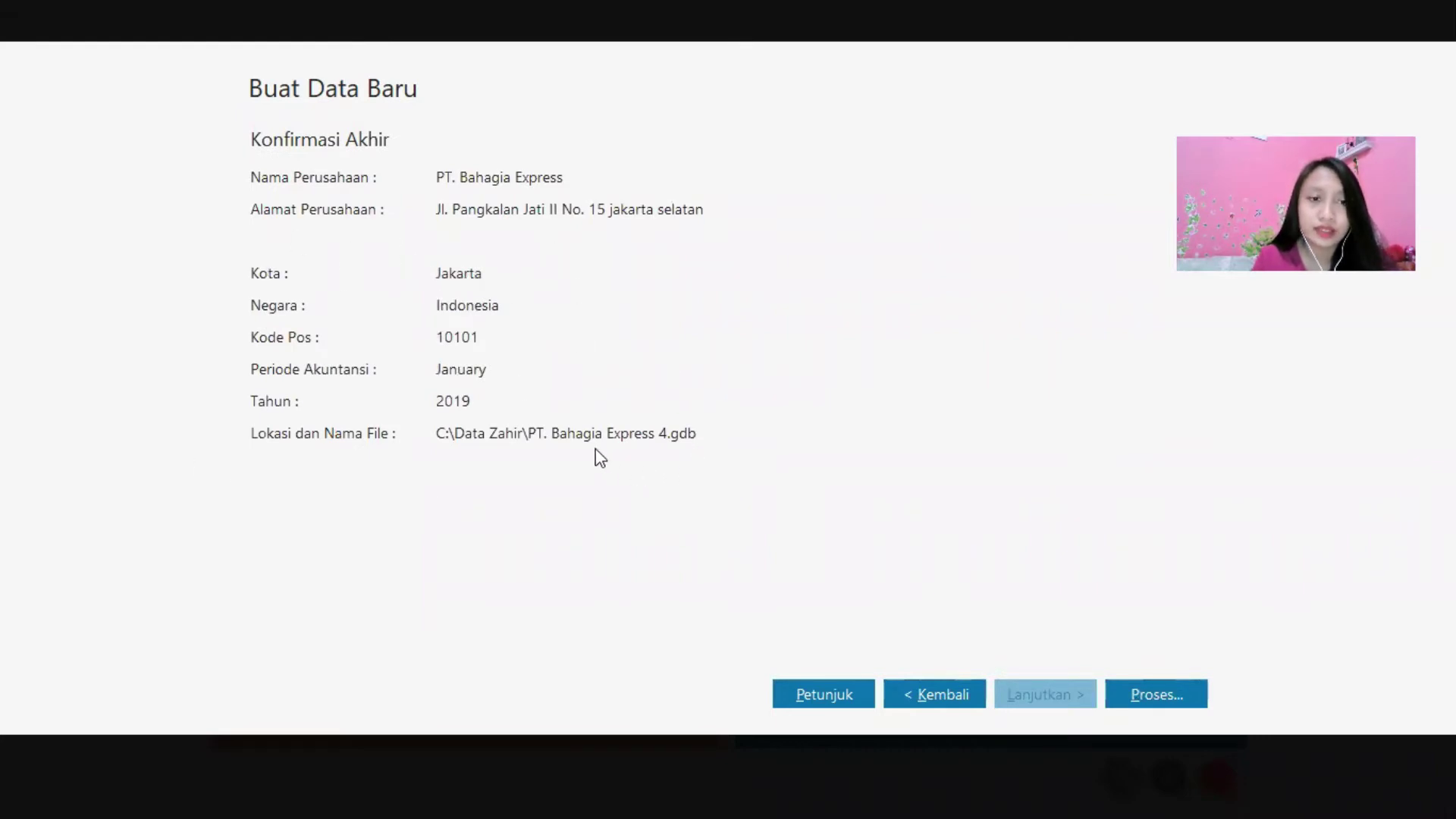
left_click(1168, 697)
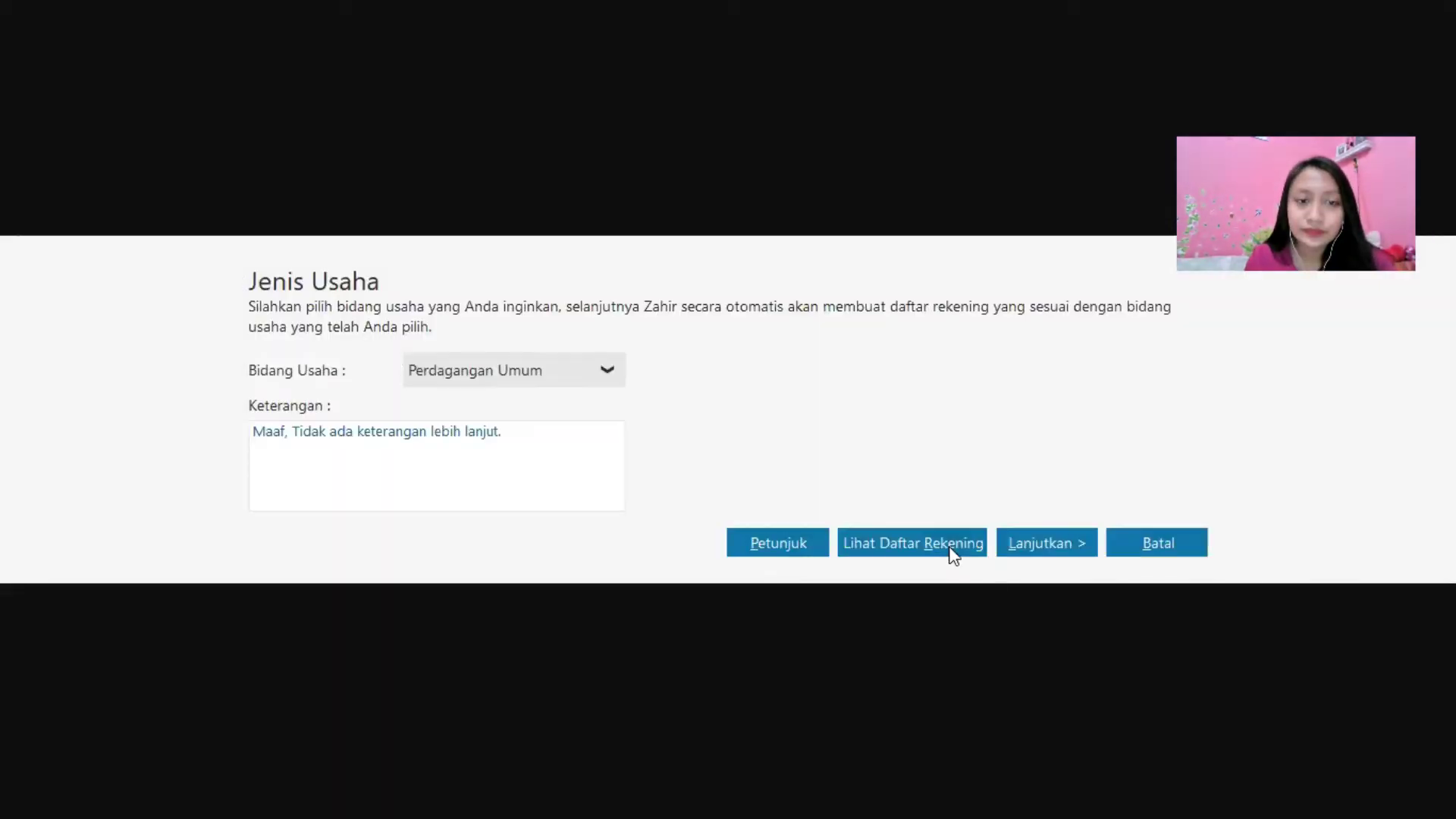
- Pick Ekspedisi dan Logistik as the business type and confirm processing the data file
left_click(591, 378)
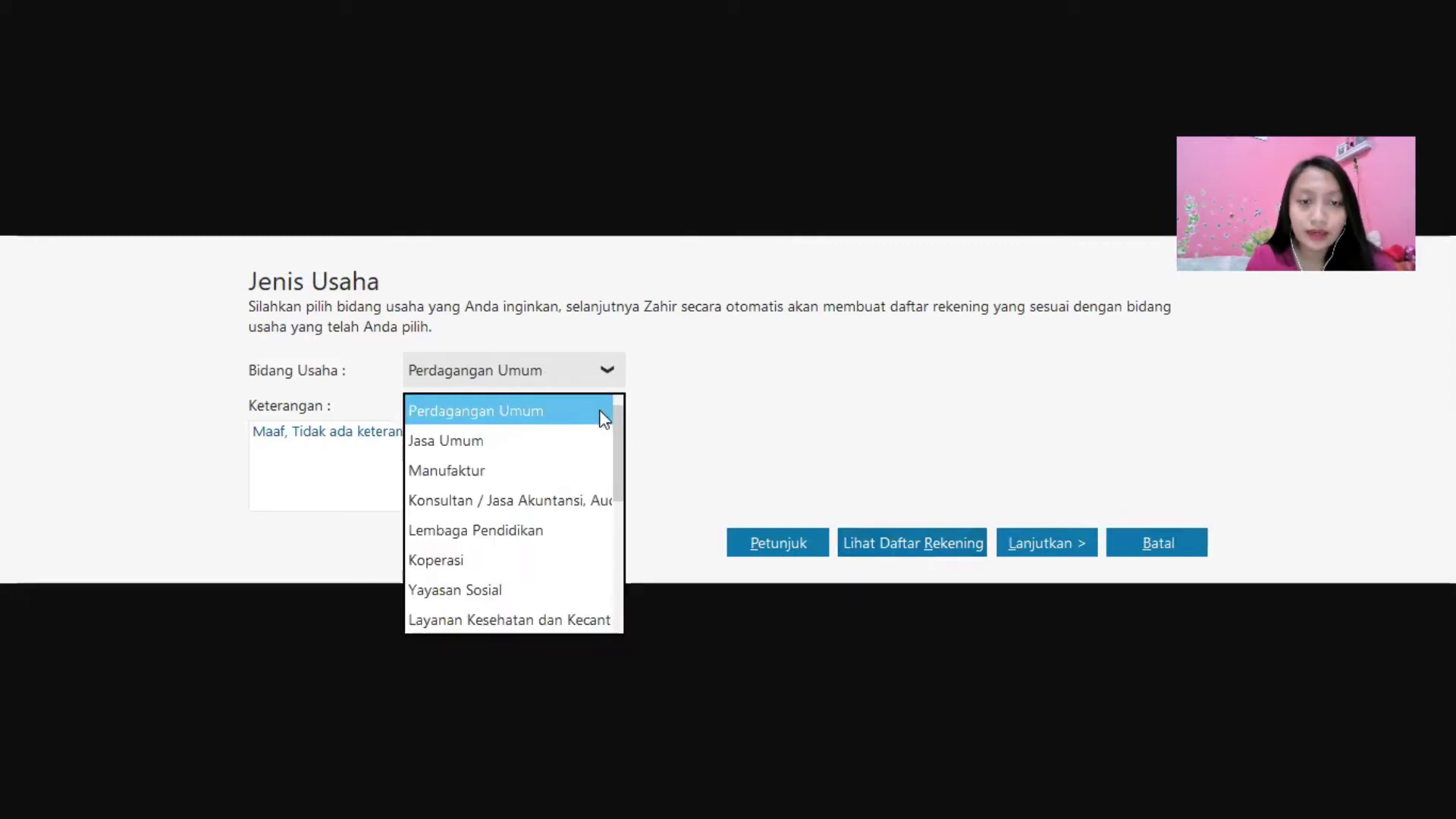
left_click_drag(616, 439, 616, 575)
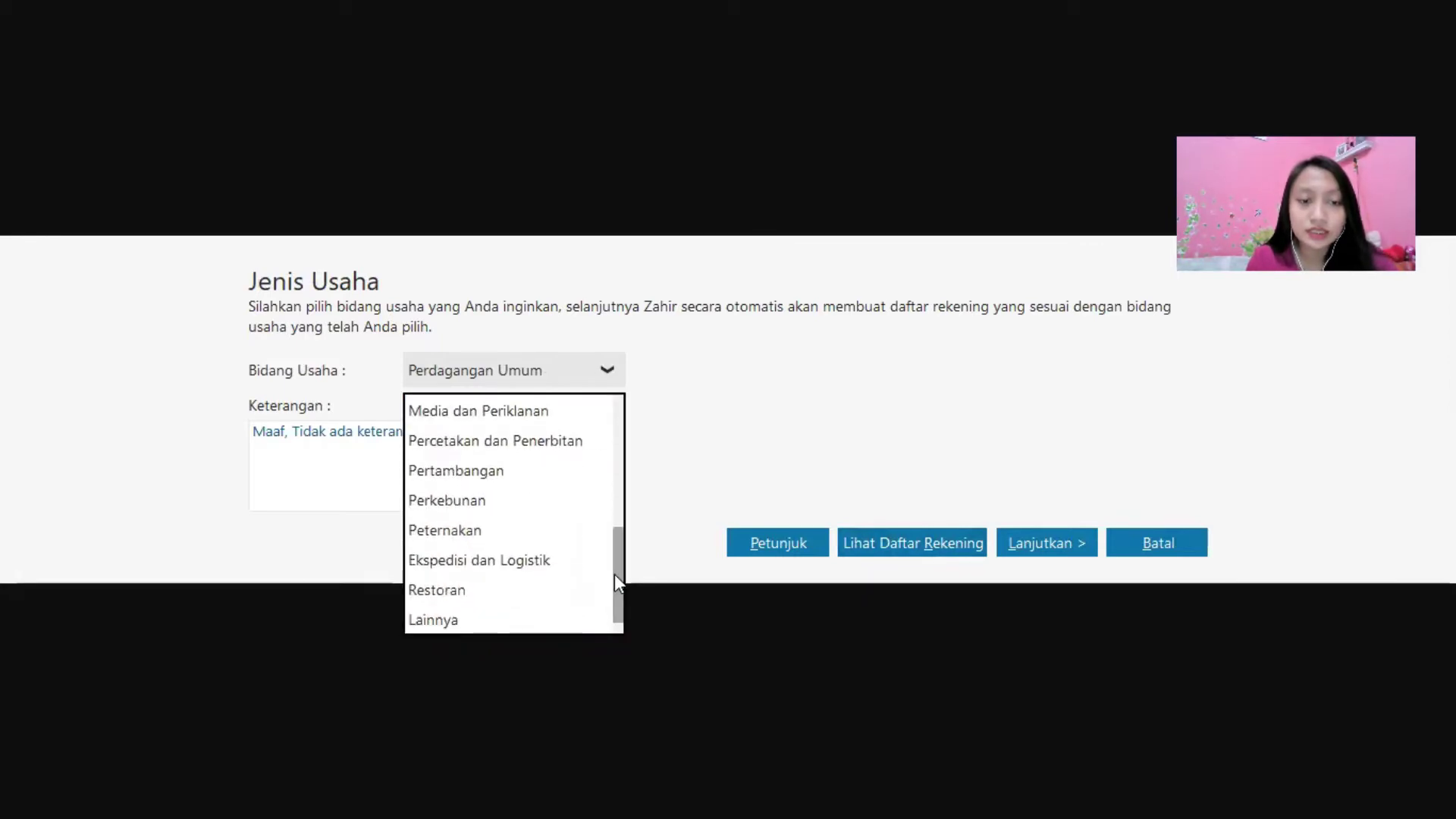
left_click(572, 560)
left_click(1057, 547)
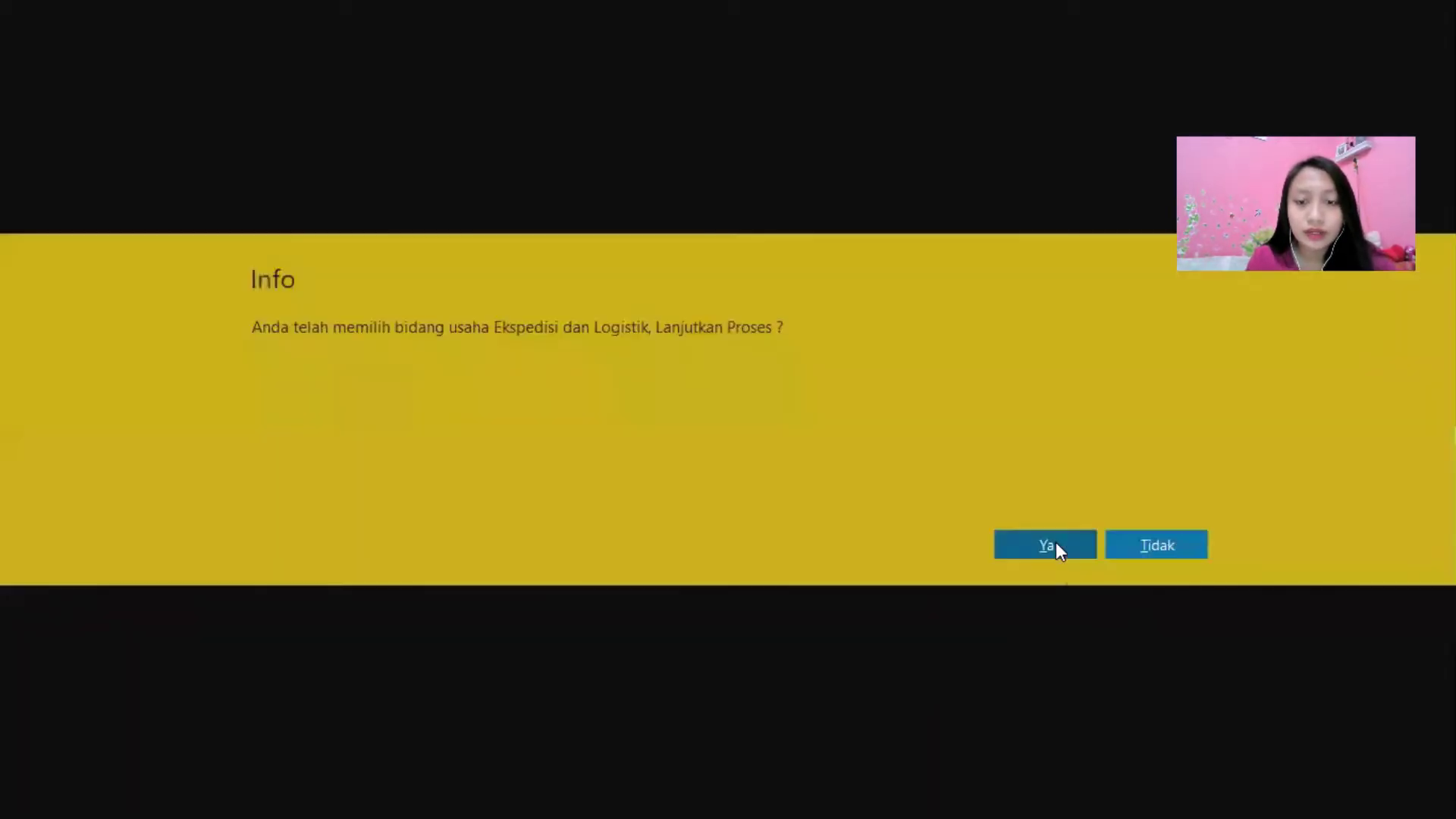
left_click(1047, 544)
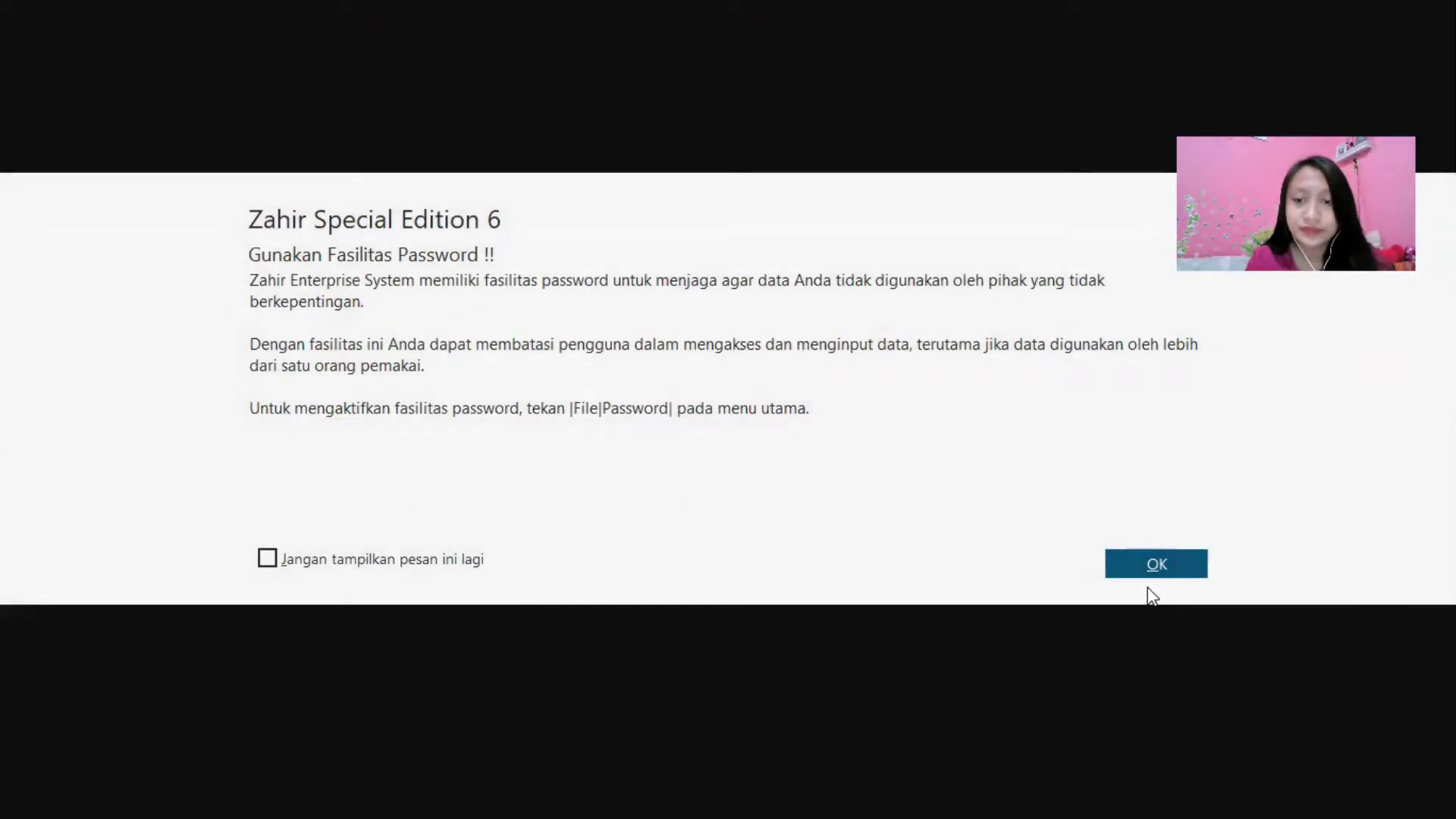
- Keep Rupiah as functional currency, set the USD rate to 14,000 IDR, and finish setup
left_click(1144, 565)
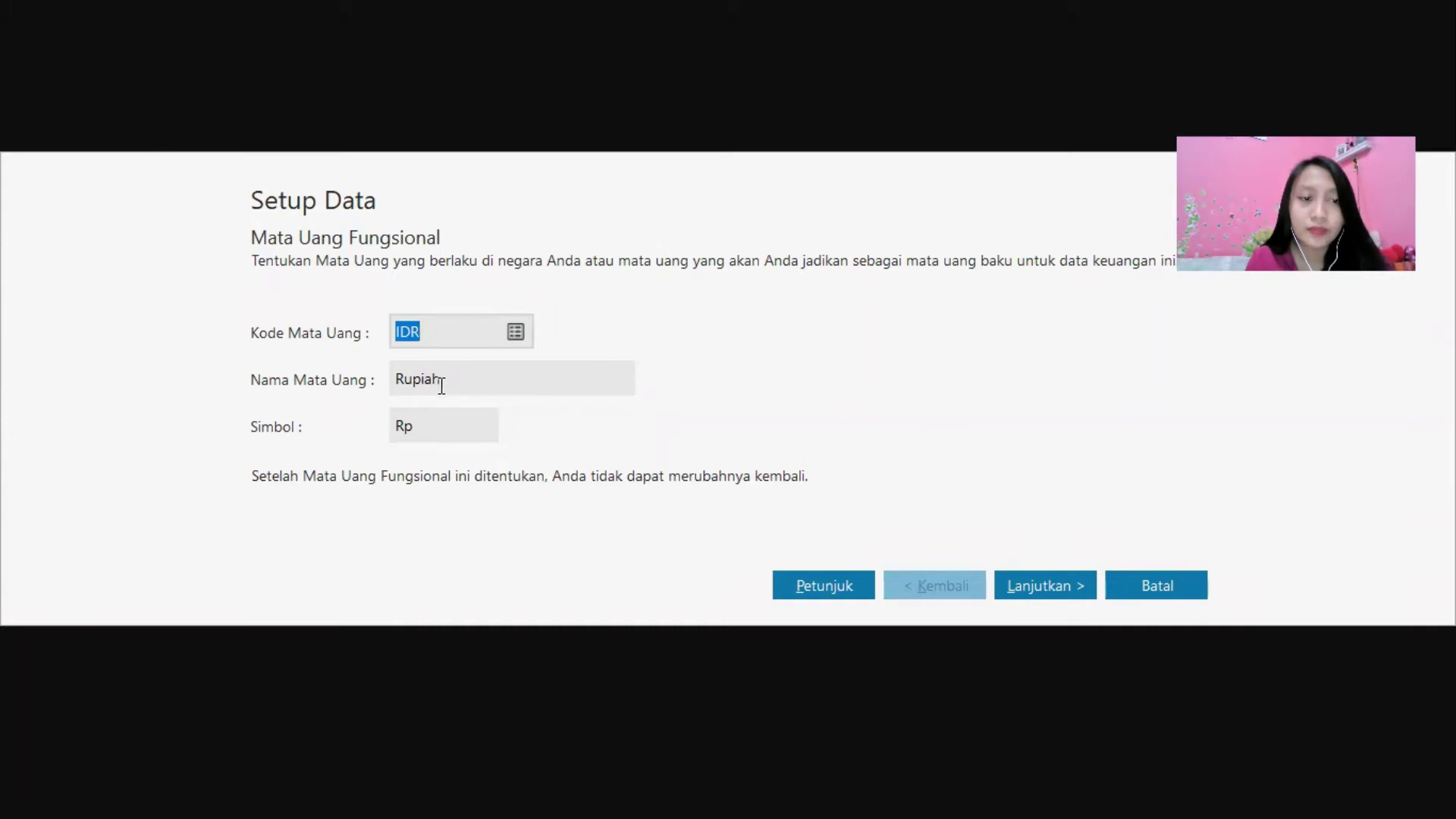
left_click(1063, 593)
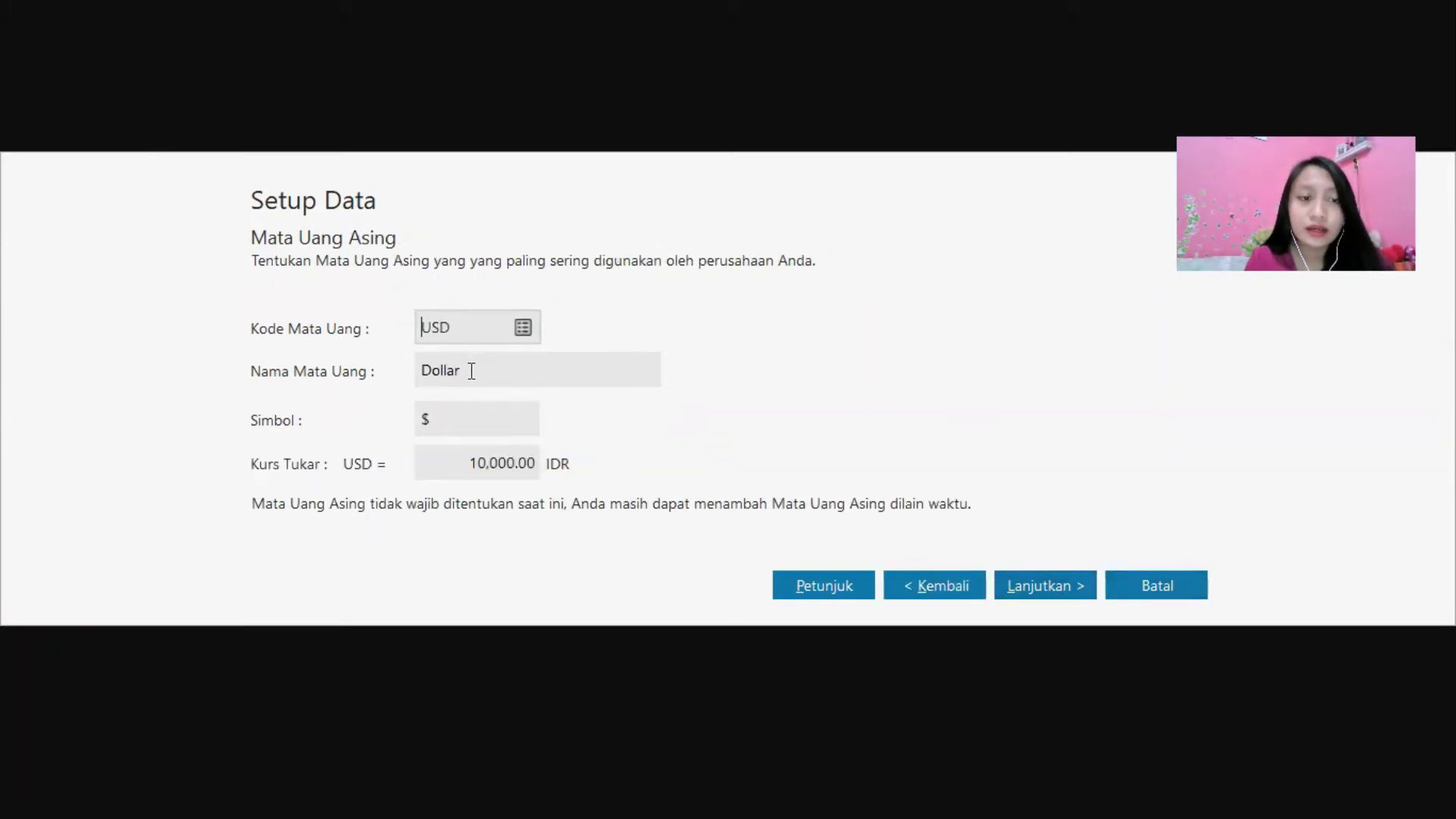
left_click(486, 464)
double_click(442, 464)
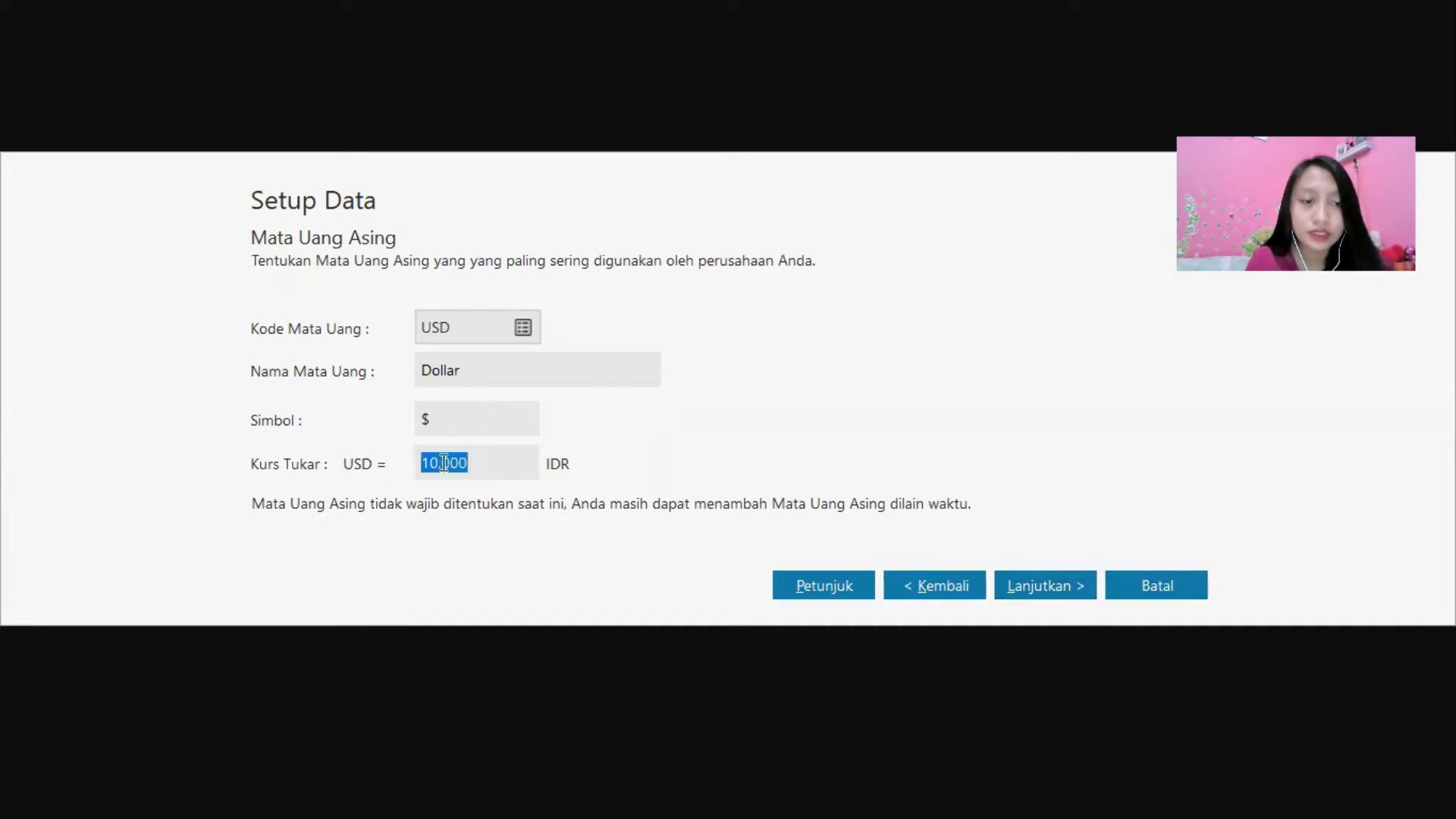
left_click(444, 463)
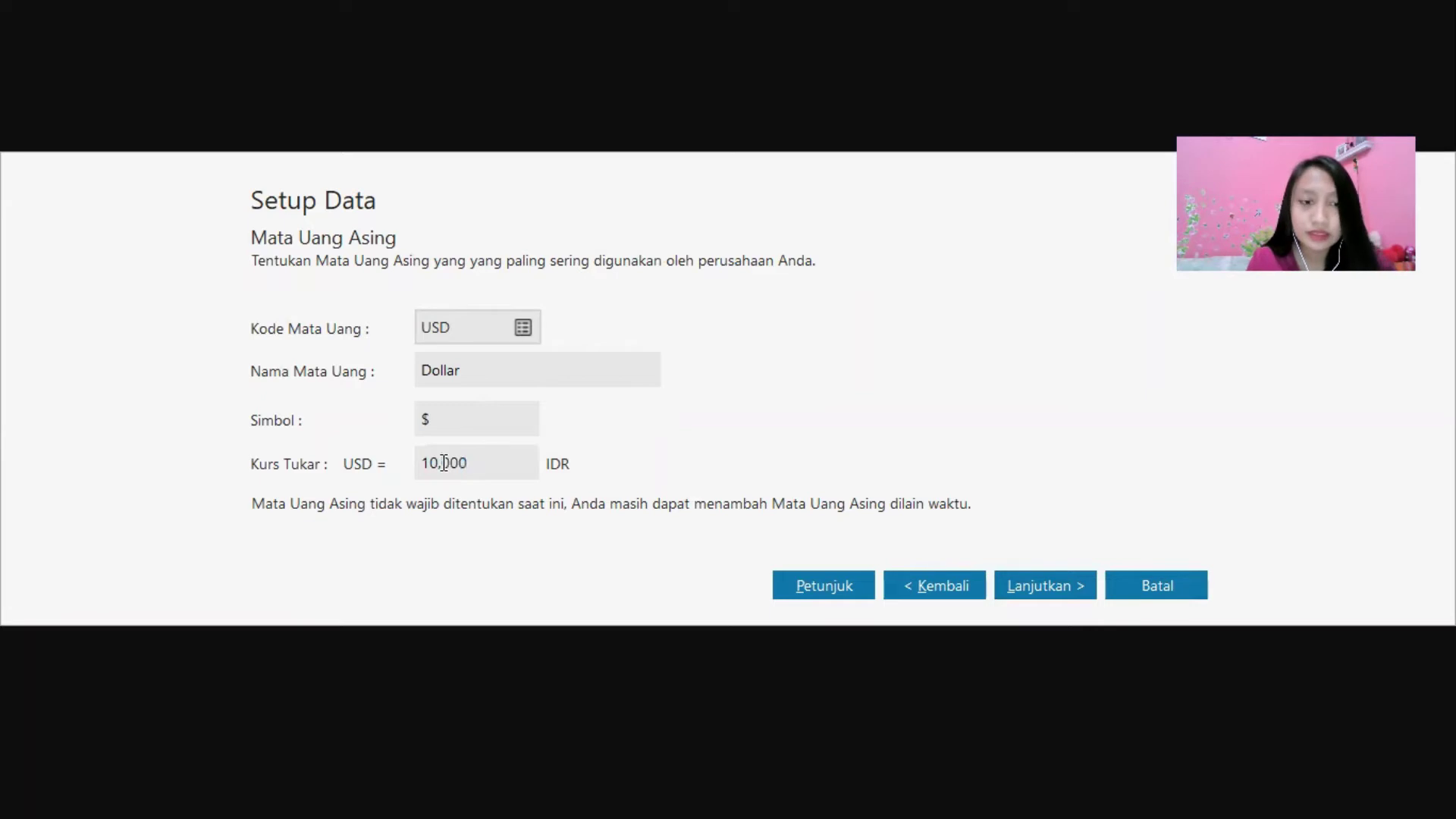
type("4")
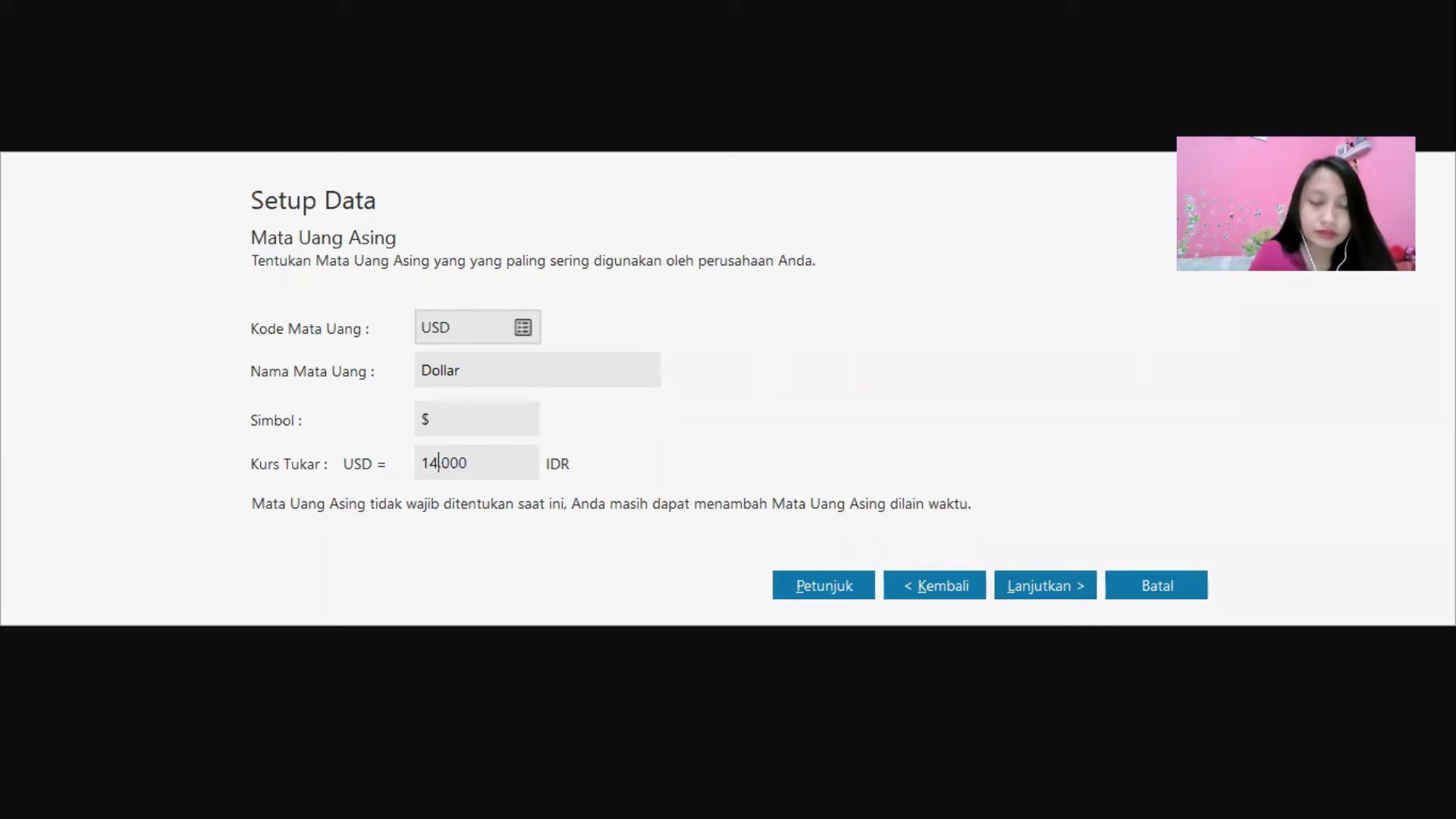
left_click(1040, 596)
left_click(1127, 594)
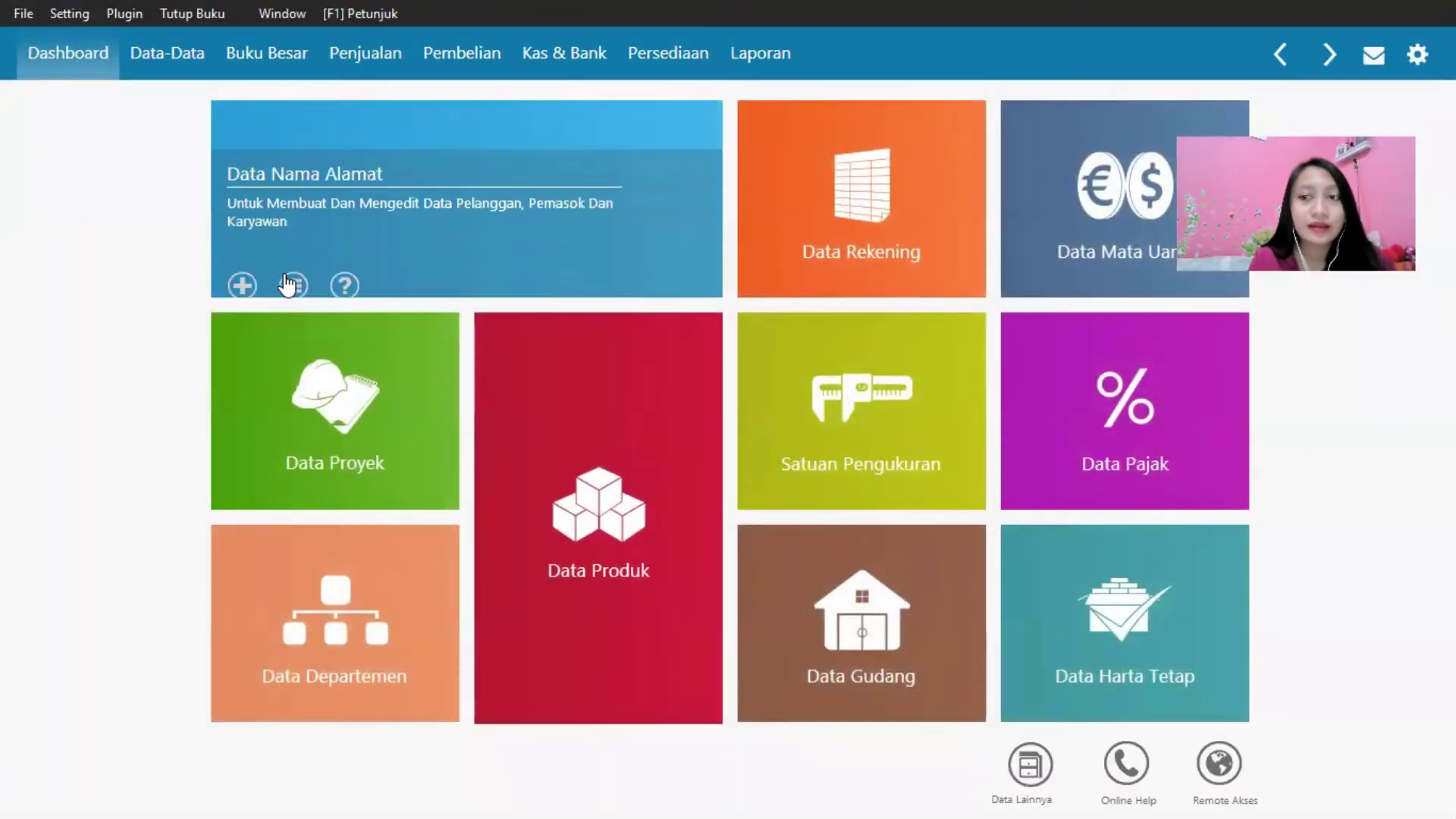
- Review the NERACA balance sheet slide in PowerPoint, then return to Zahir Accounting
key("alt+Tab")
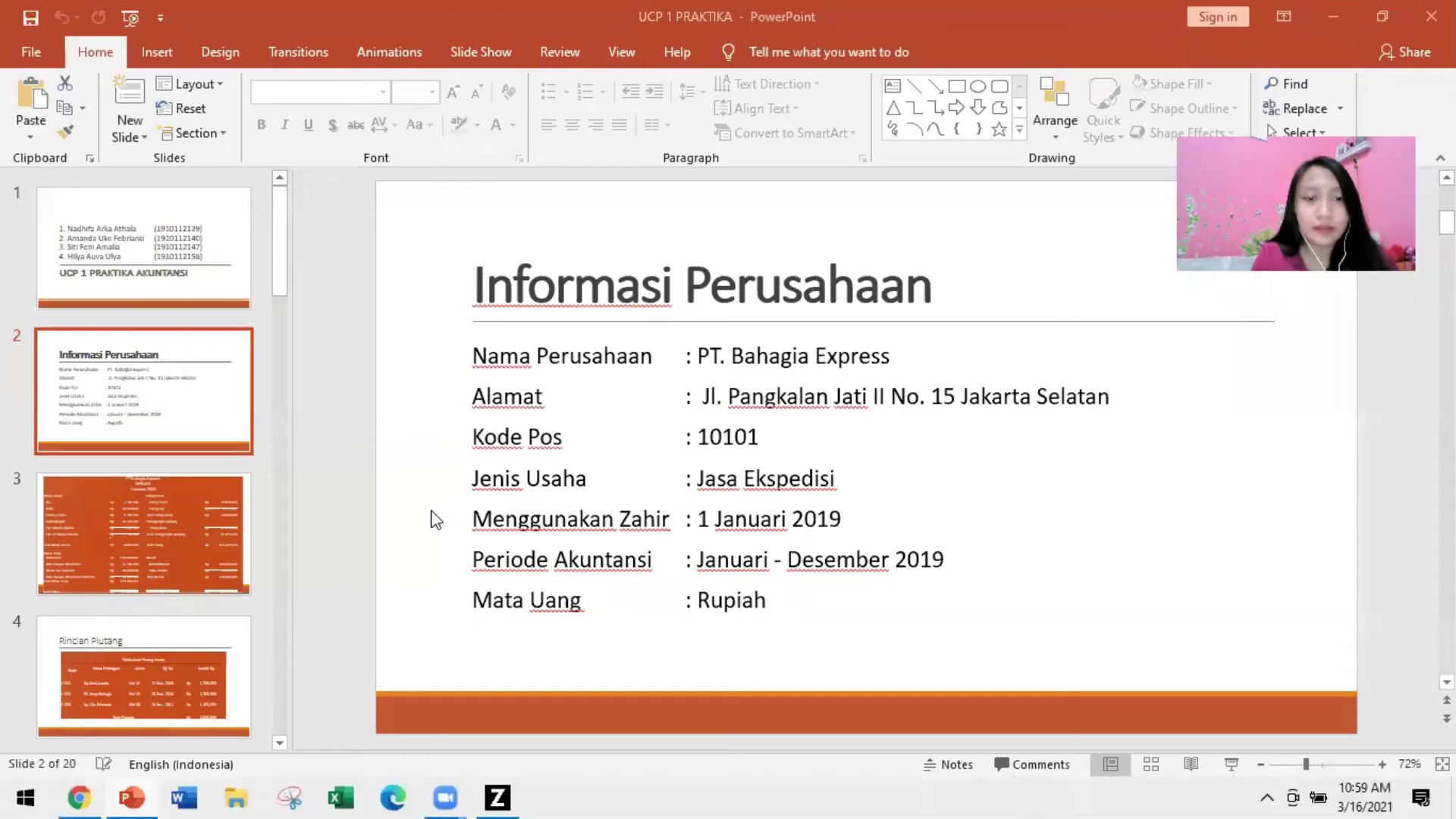
left_click(241, 527)
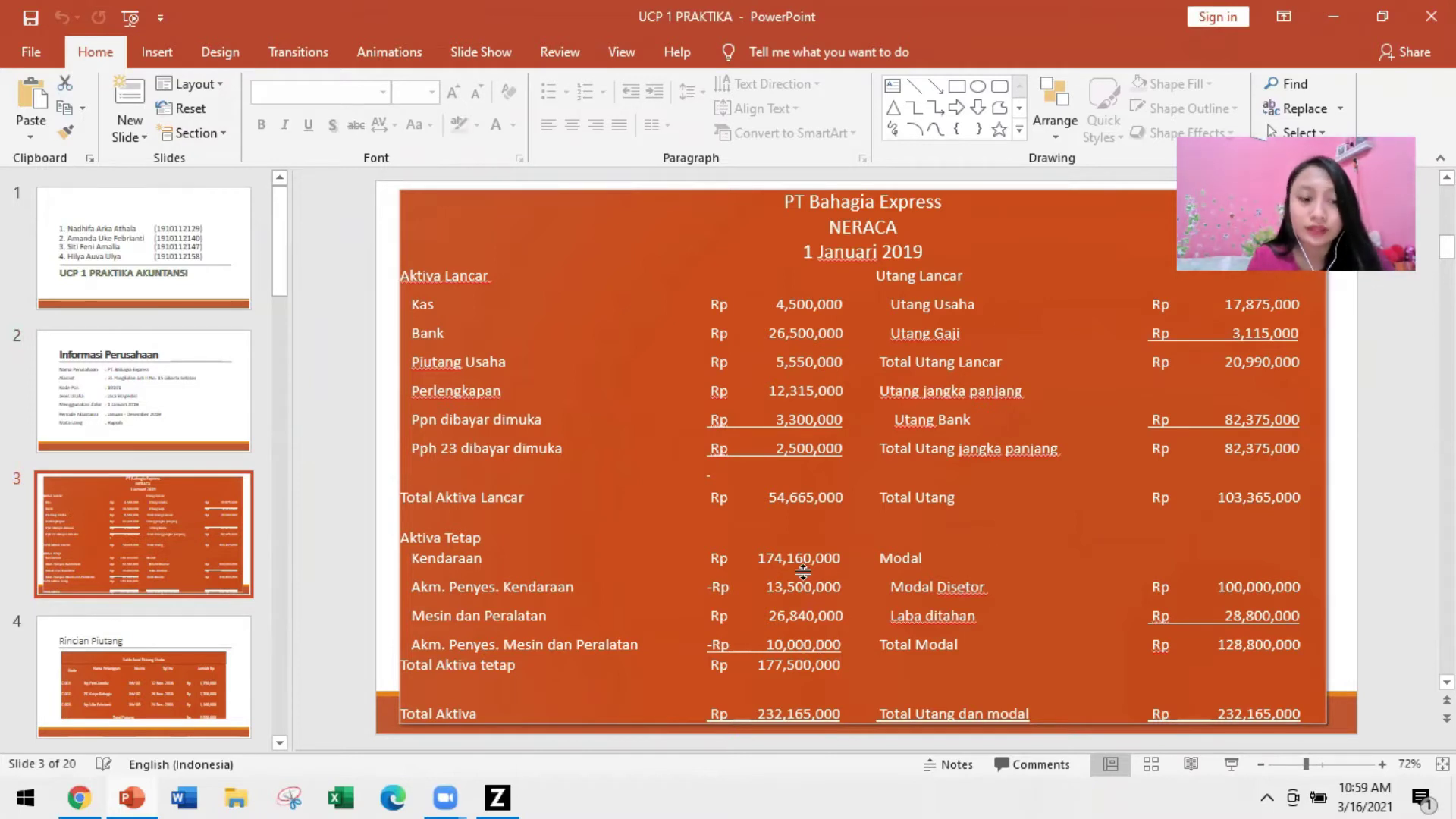
left_click(501, 797)
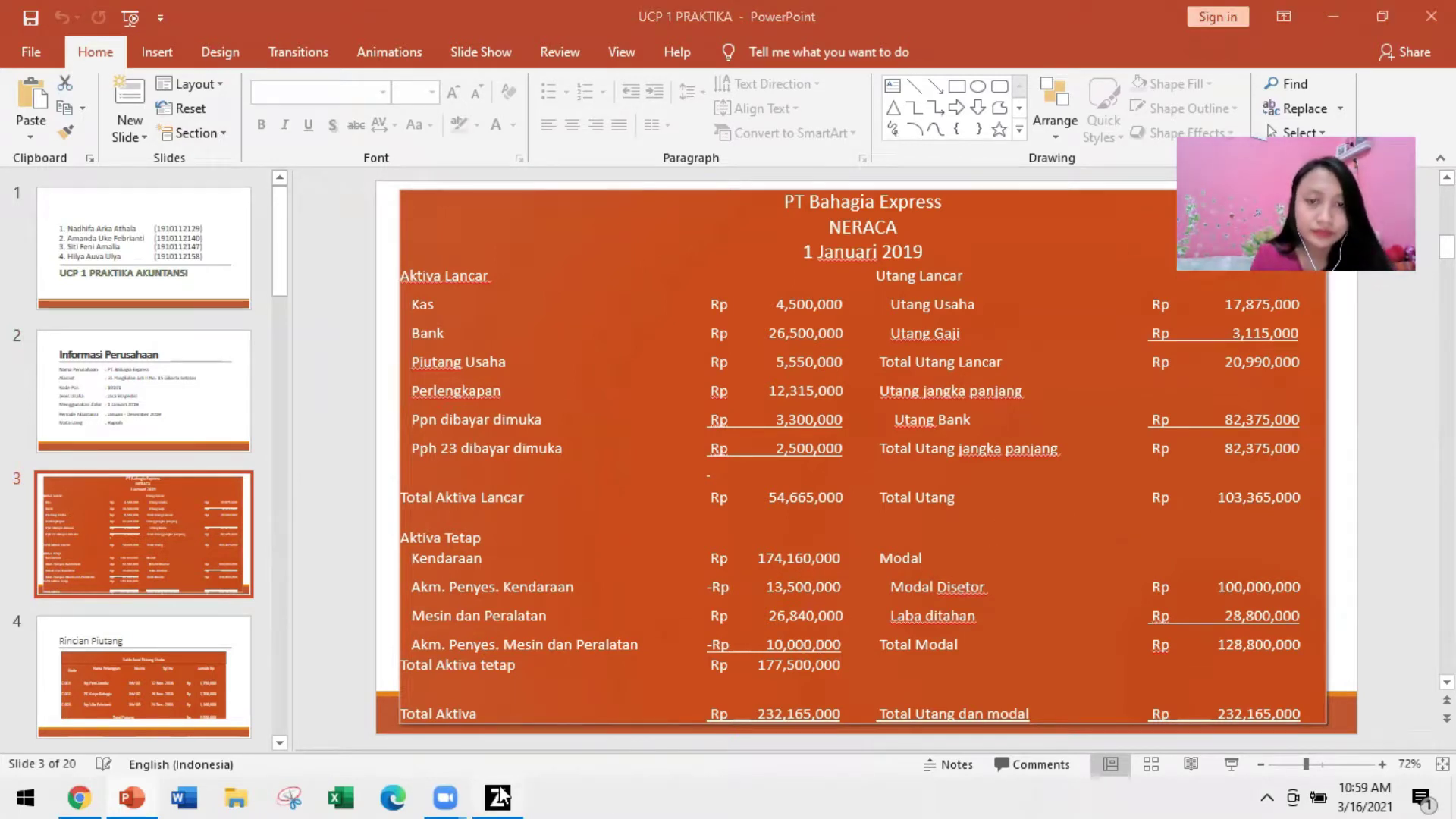
mouse_move(868, 277)
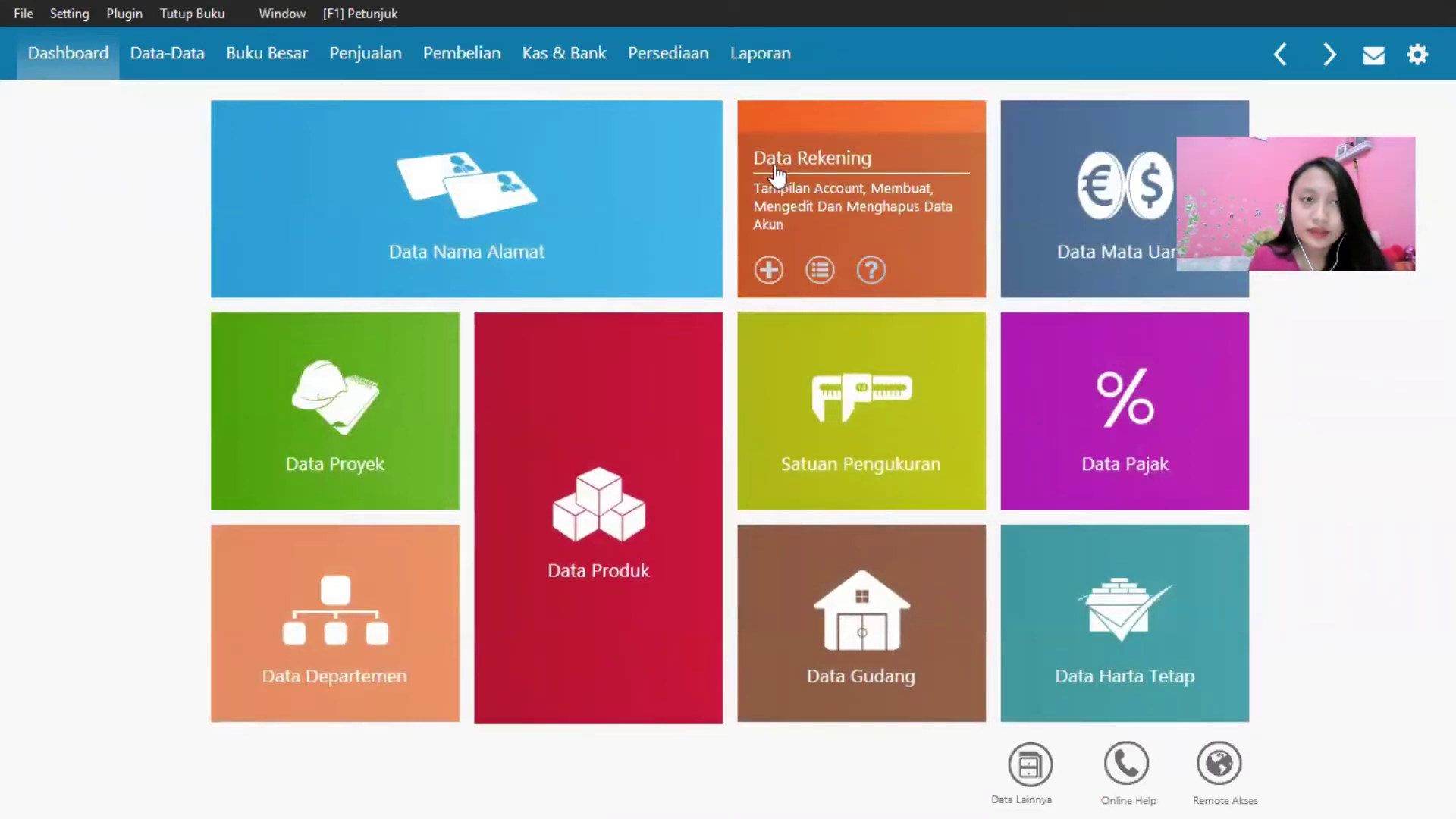
- Browse the account list down to inventory account 1400-00-910 and start editing it
left_click(822, 275)
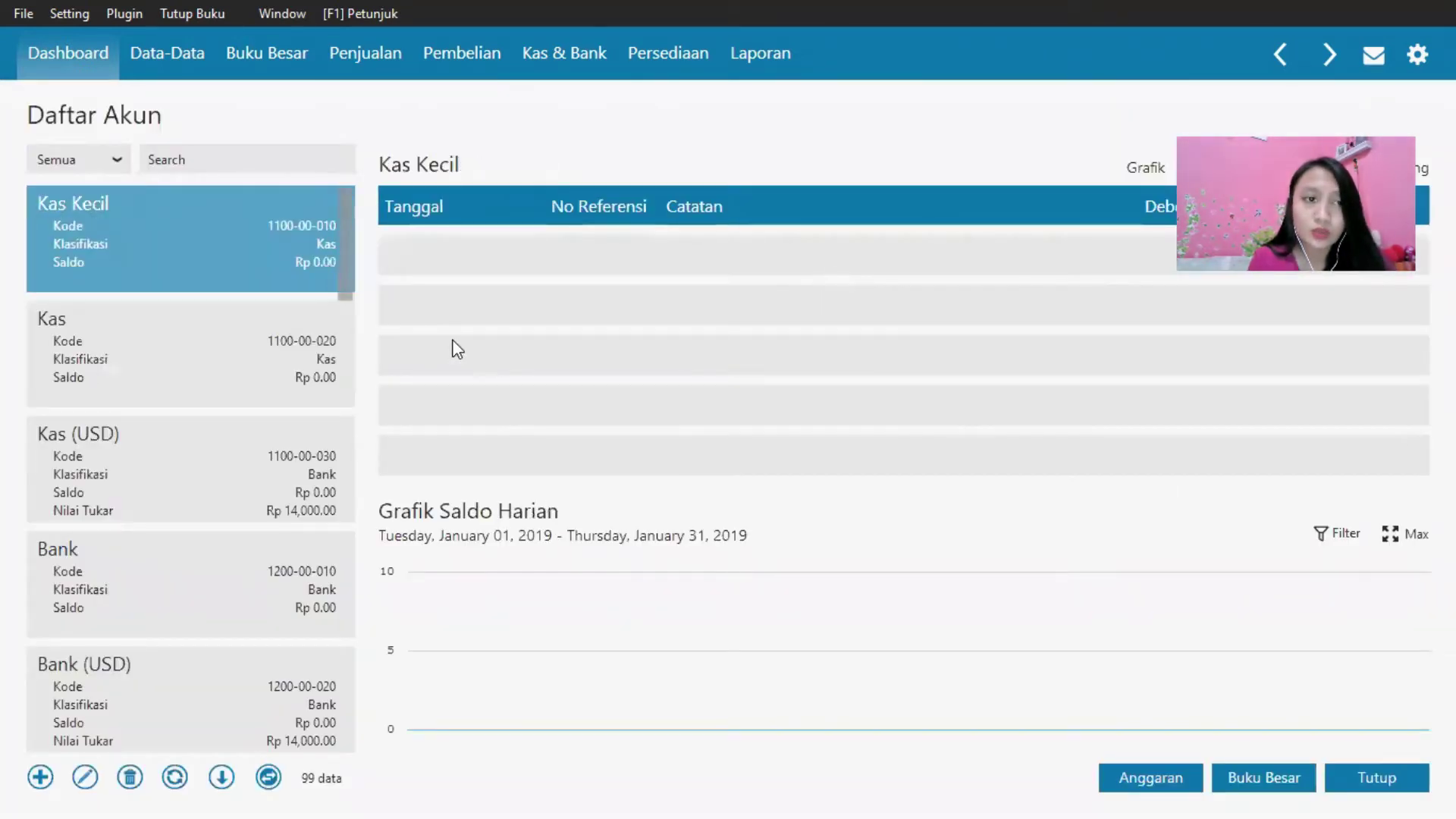
left_click_drag(341, 279, 356, 536)
left_click(349, 530)
left_click_drag(353, 537, 347, 580)
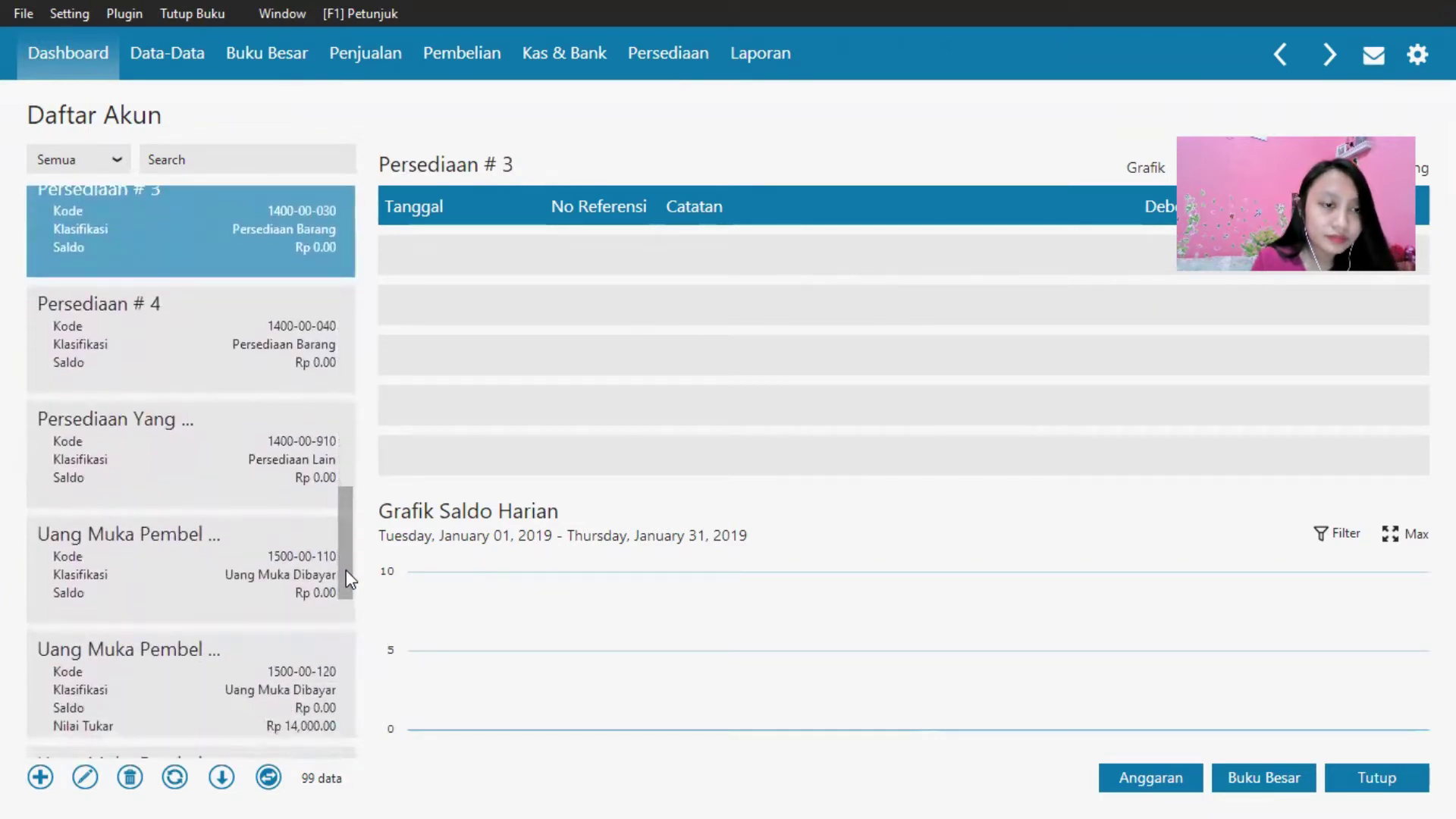
left_click(208, 455)
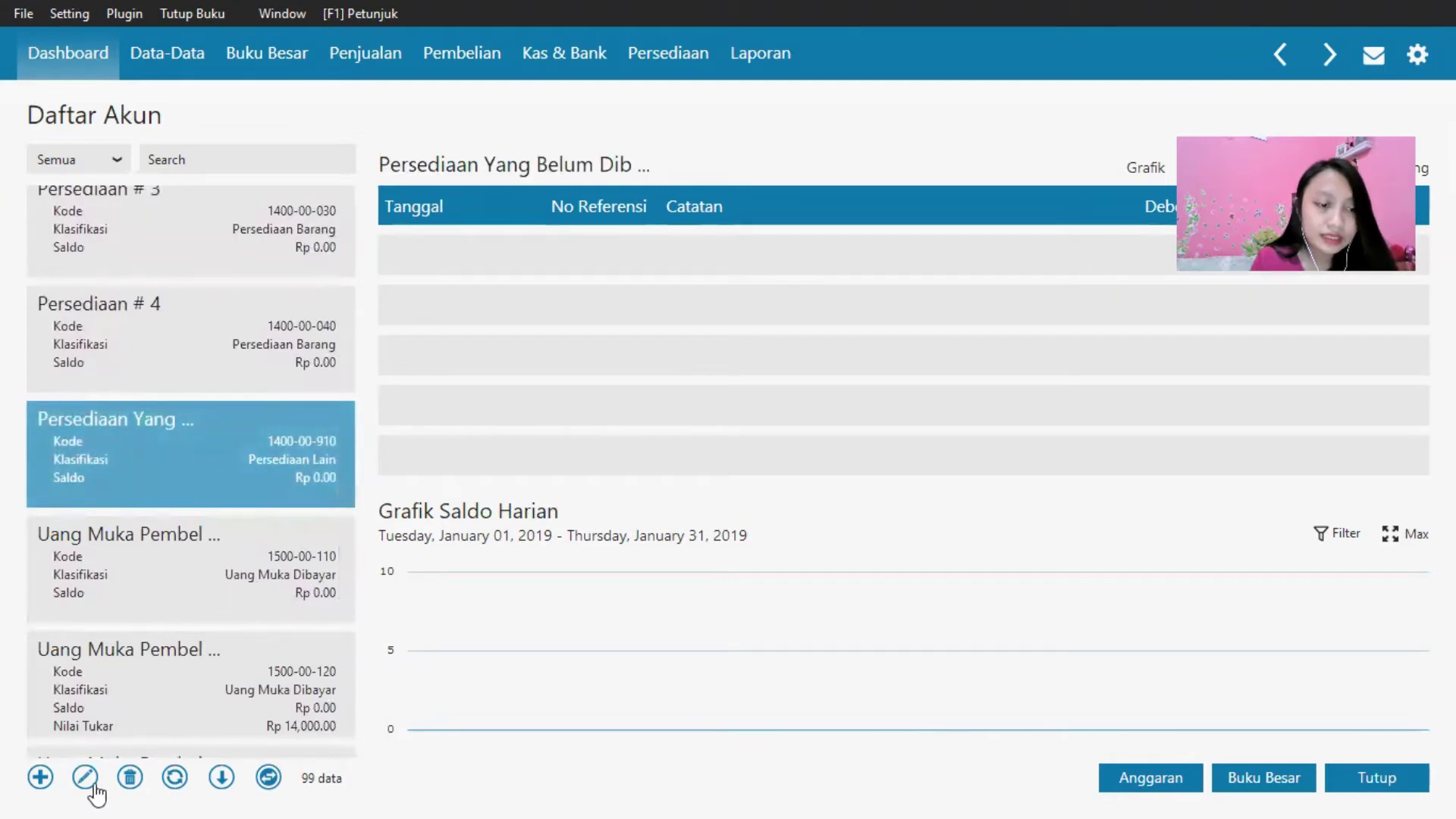
left_click(87, 778)
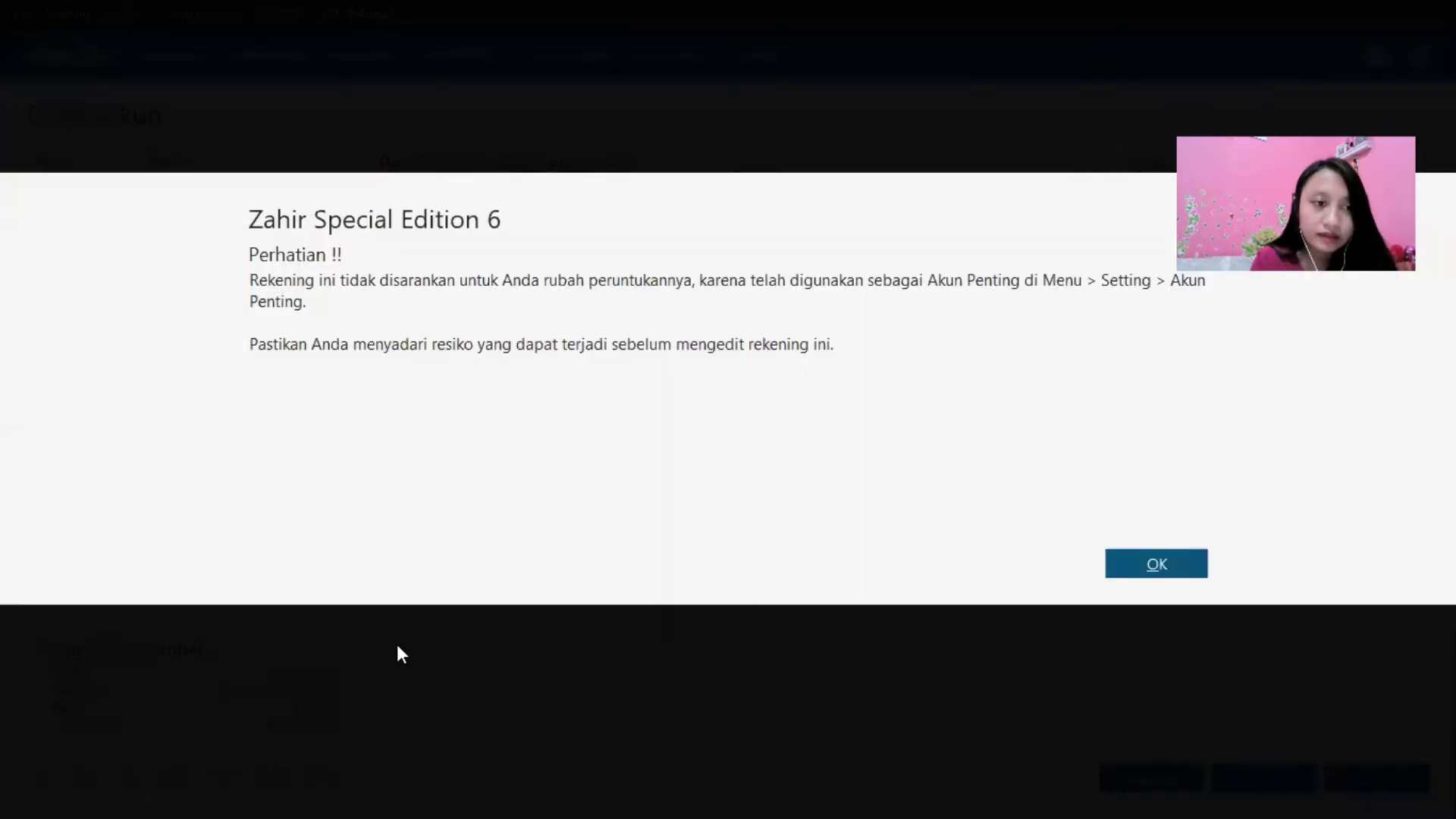
- Rename account 1400-00-910 to 'Perlengkapan' and save it
left_click(1153, 564)
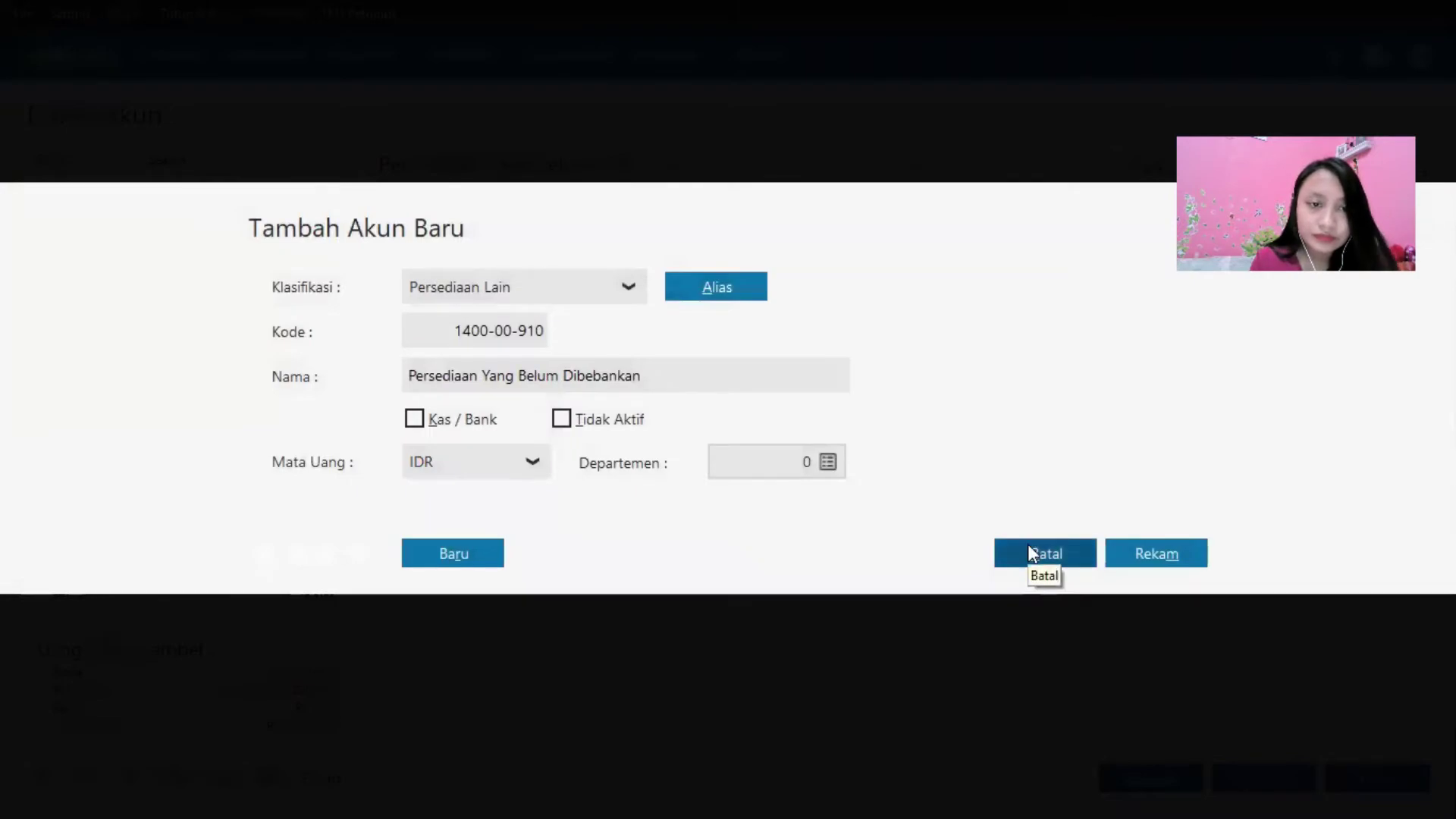
left_click(642, 377)
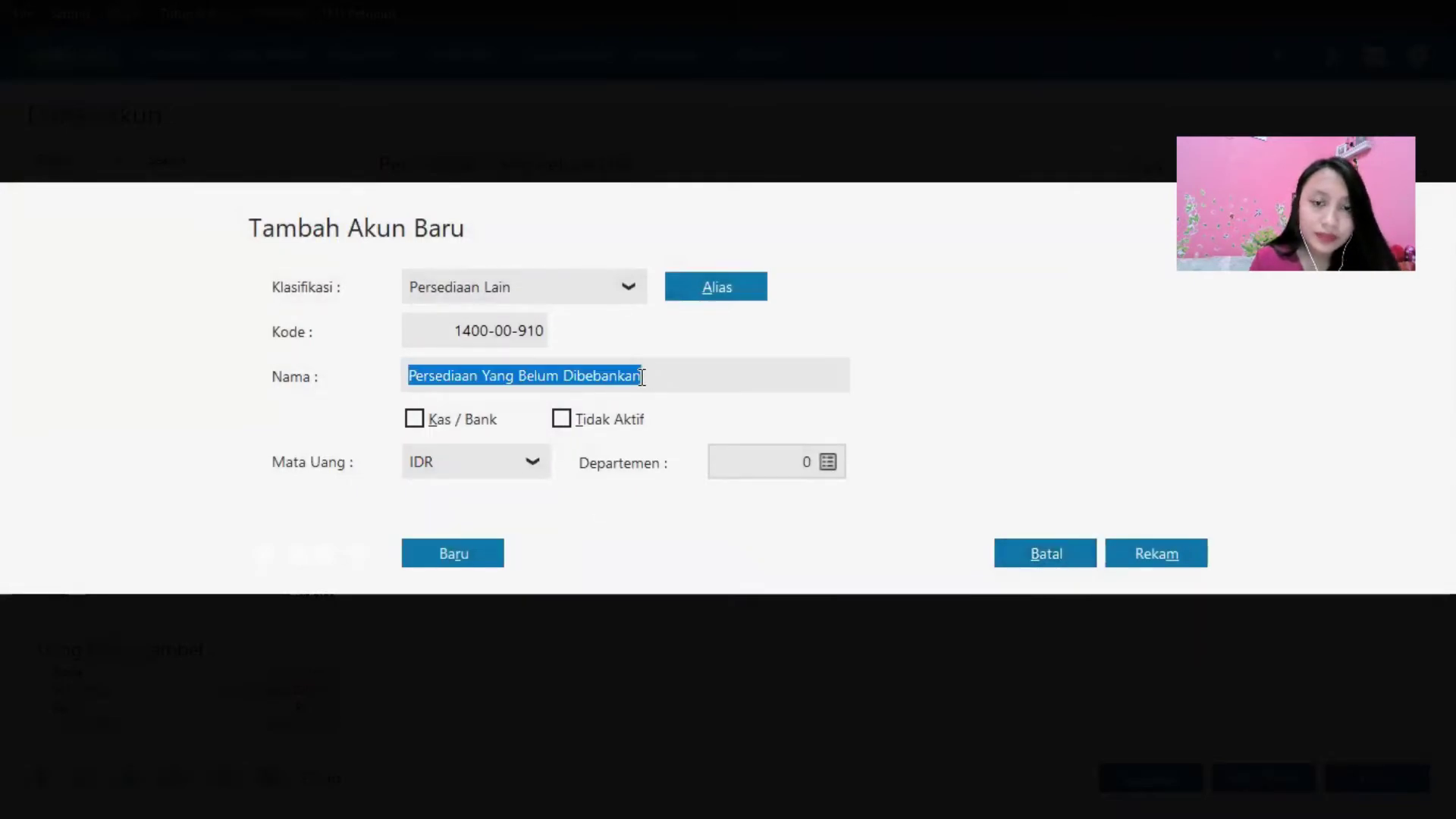
key("Caps_Lock")
type("P")
key("Caps_Lock")
key("BackSpace")
type("erlengkapan")
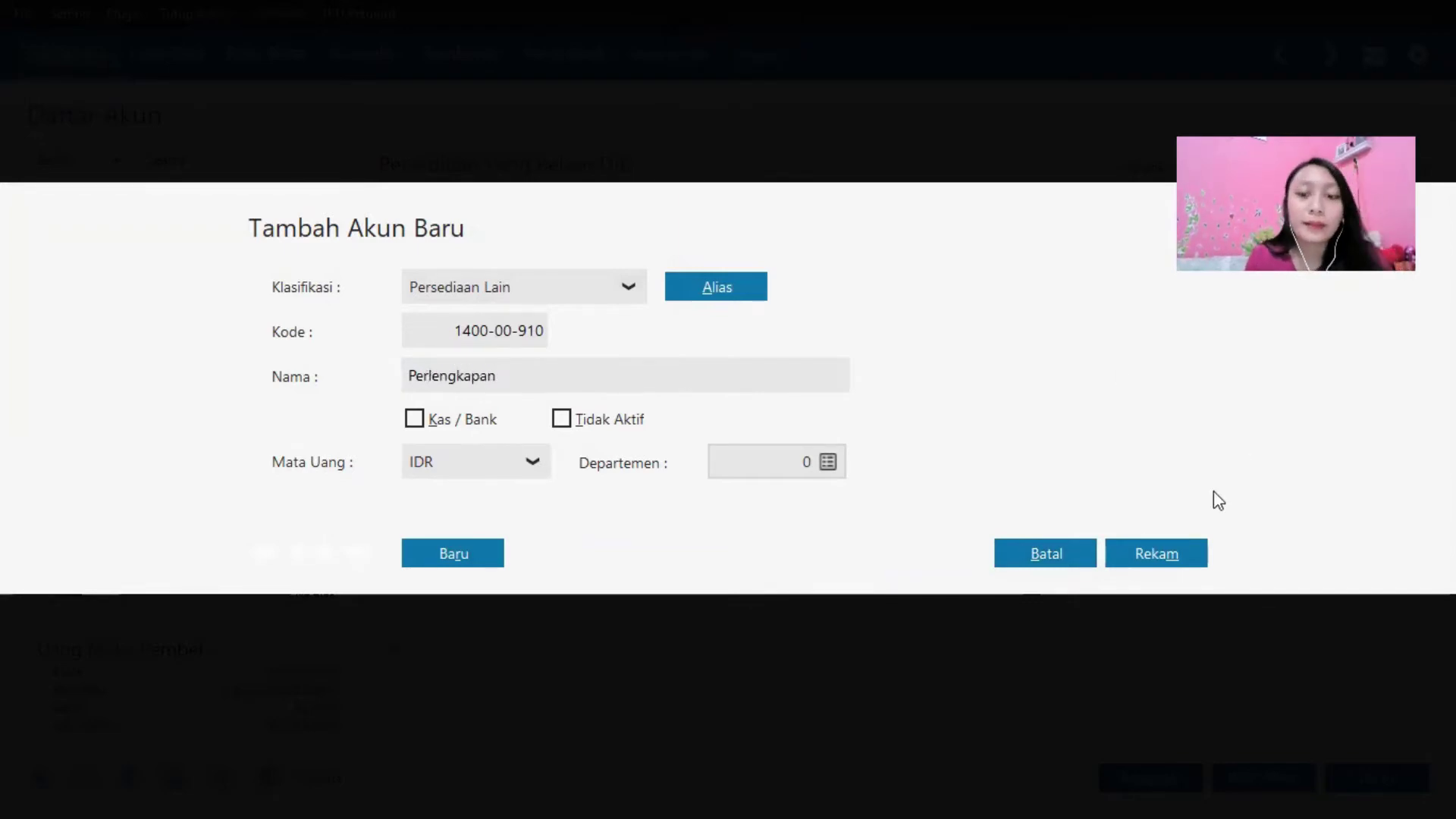
left_click(1178, 550)
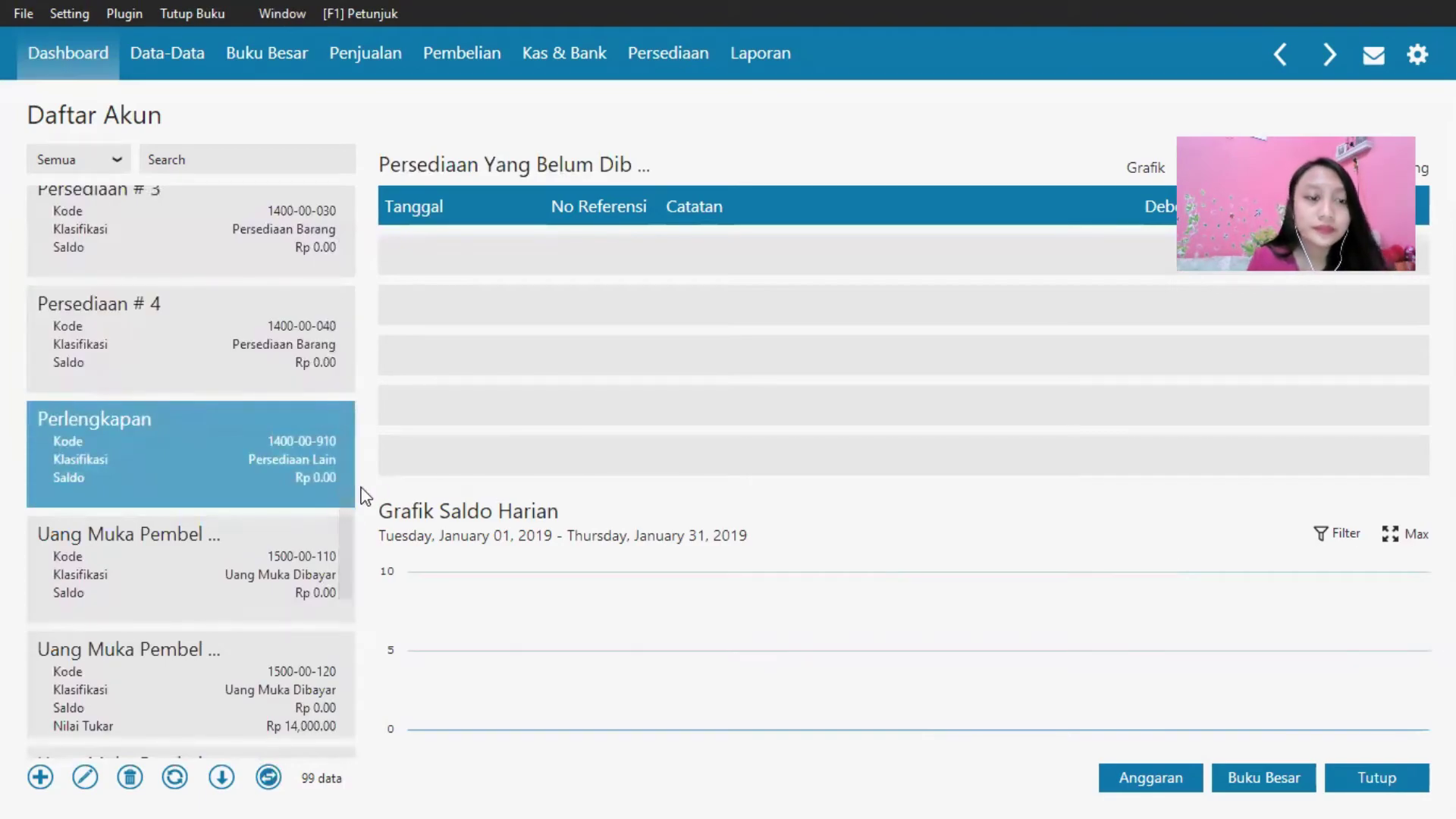
- Open the PPN Masukan account 1500-00-211 for editing, past the warning
left_click_drag(350, 529, 312, 618)
left_click(172, 415)
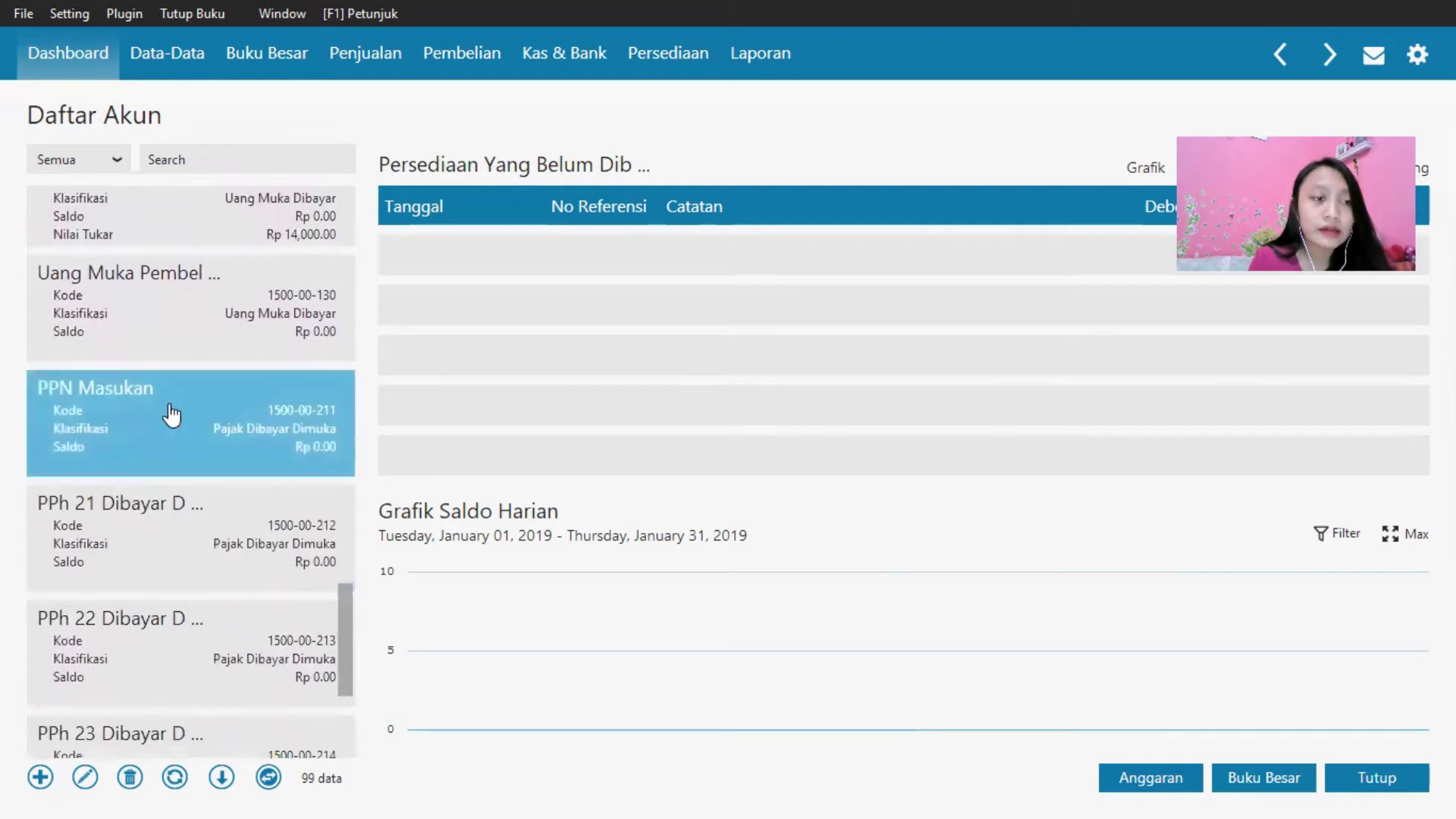
left_click(86, 777)
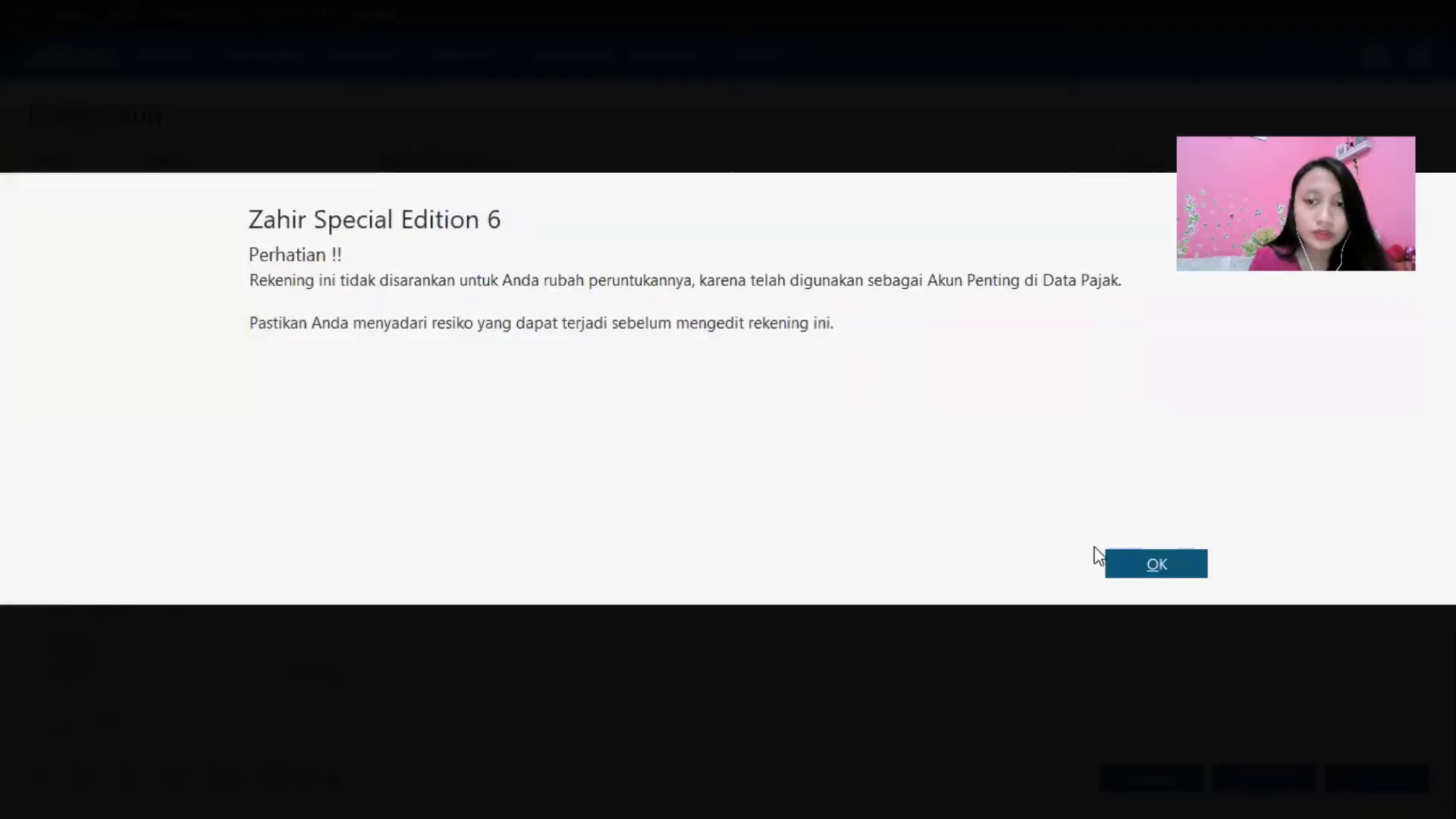
left_click(1130, 562)
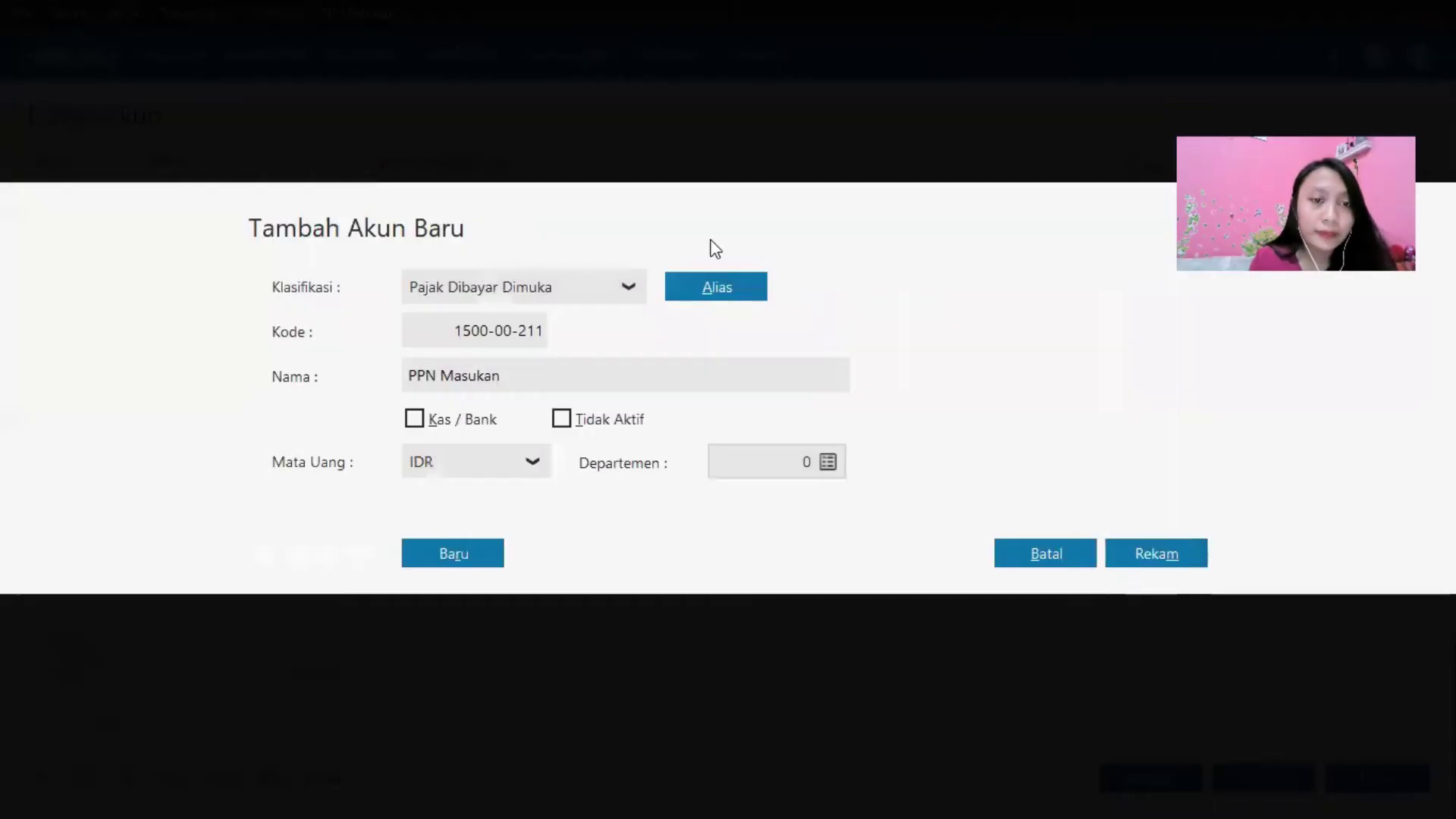
- Rename it to 'Ppn Dibayar Dimuka' and save
triple_click(508, 381)
key("Caps_Lock")
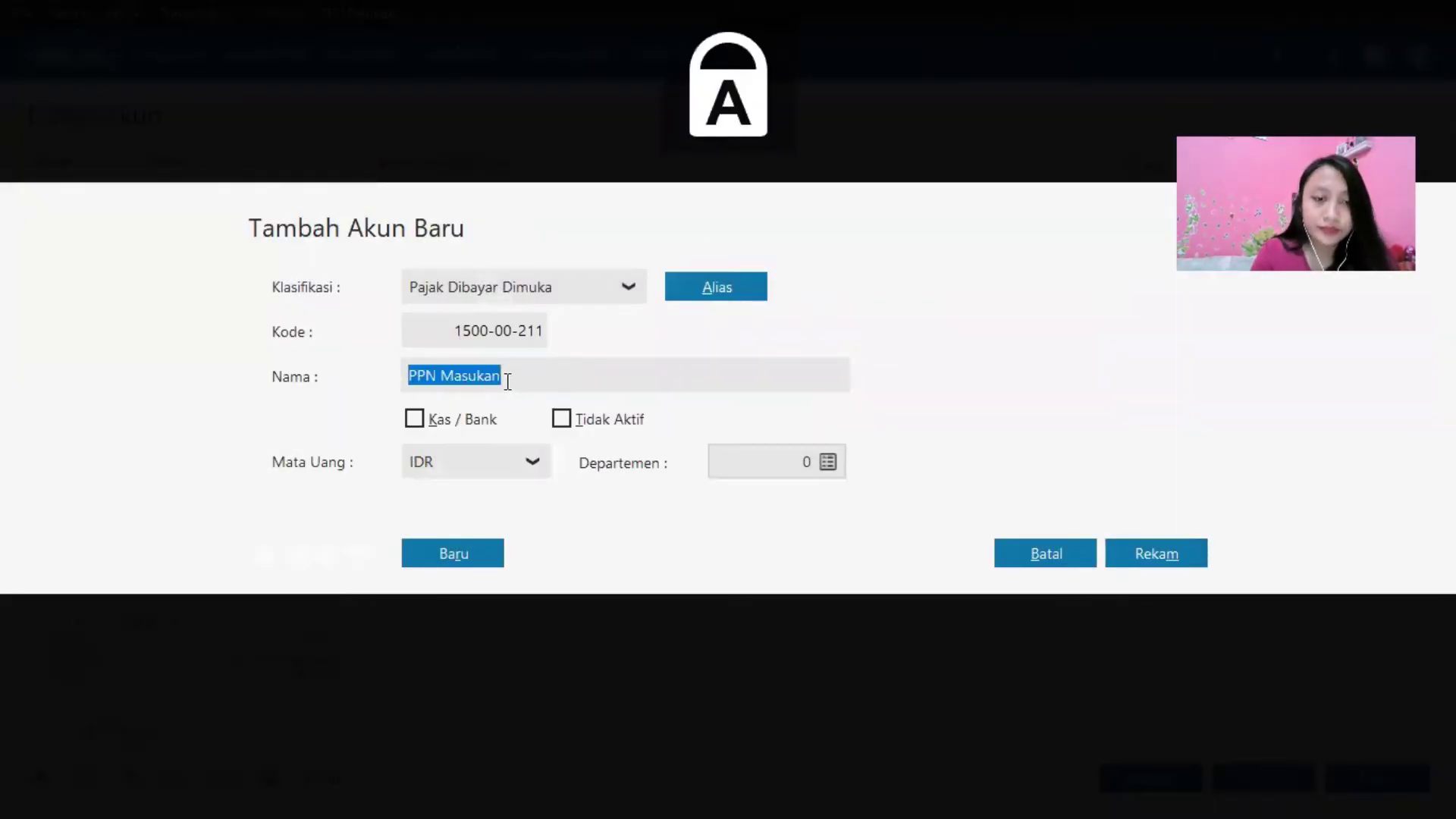
type("P")
key("Caps_Lock")
type("pn")
key("Caps_Lock")
type("D")
key("Caps_Lock")
type("ibayar")
key("Caps_Lock")
type("D")
key("Caps_Lock")
type("imu")
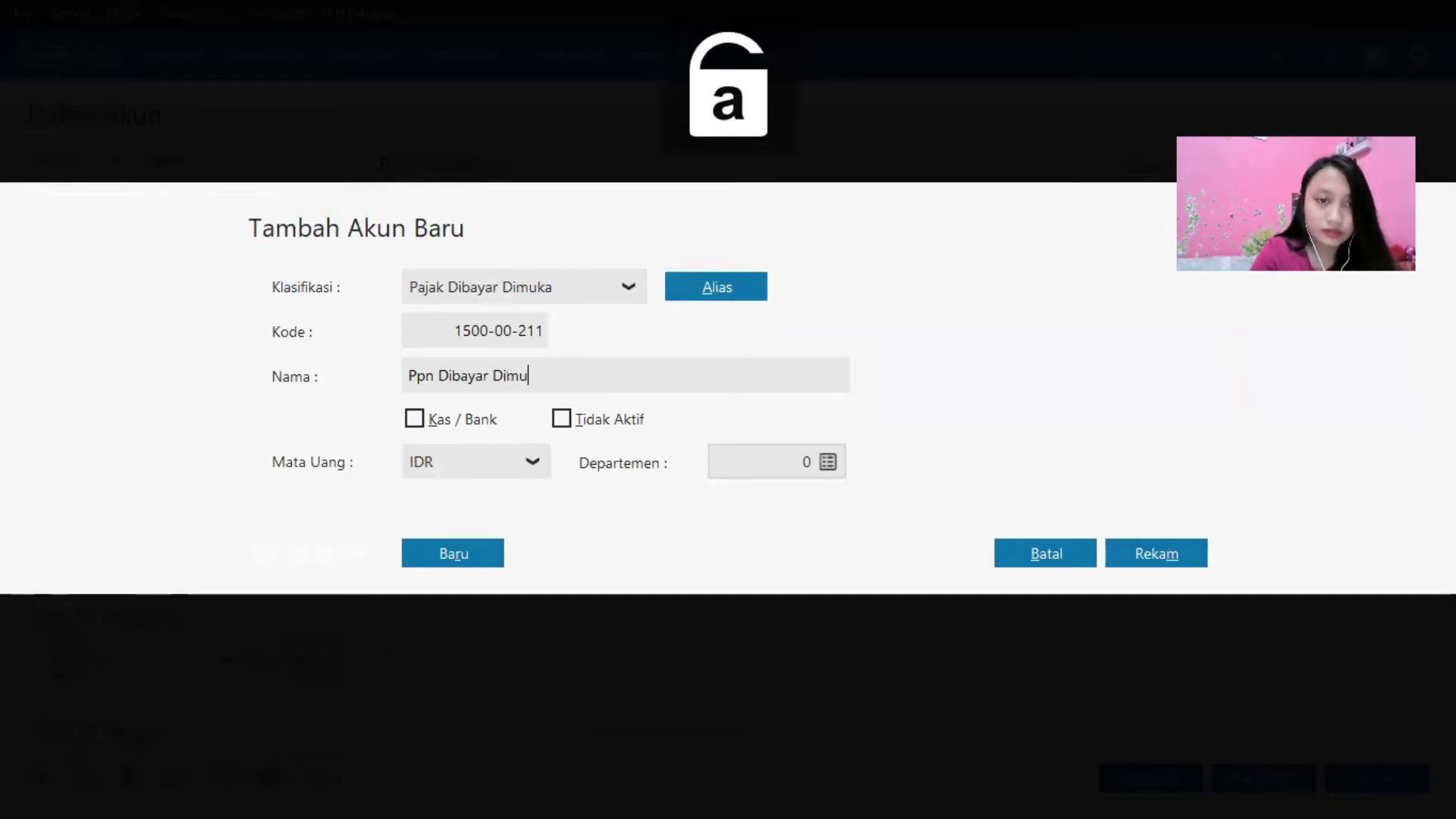
type("ka")
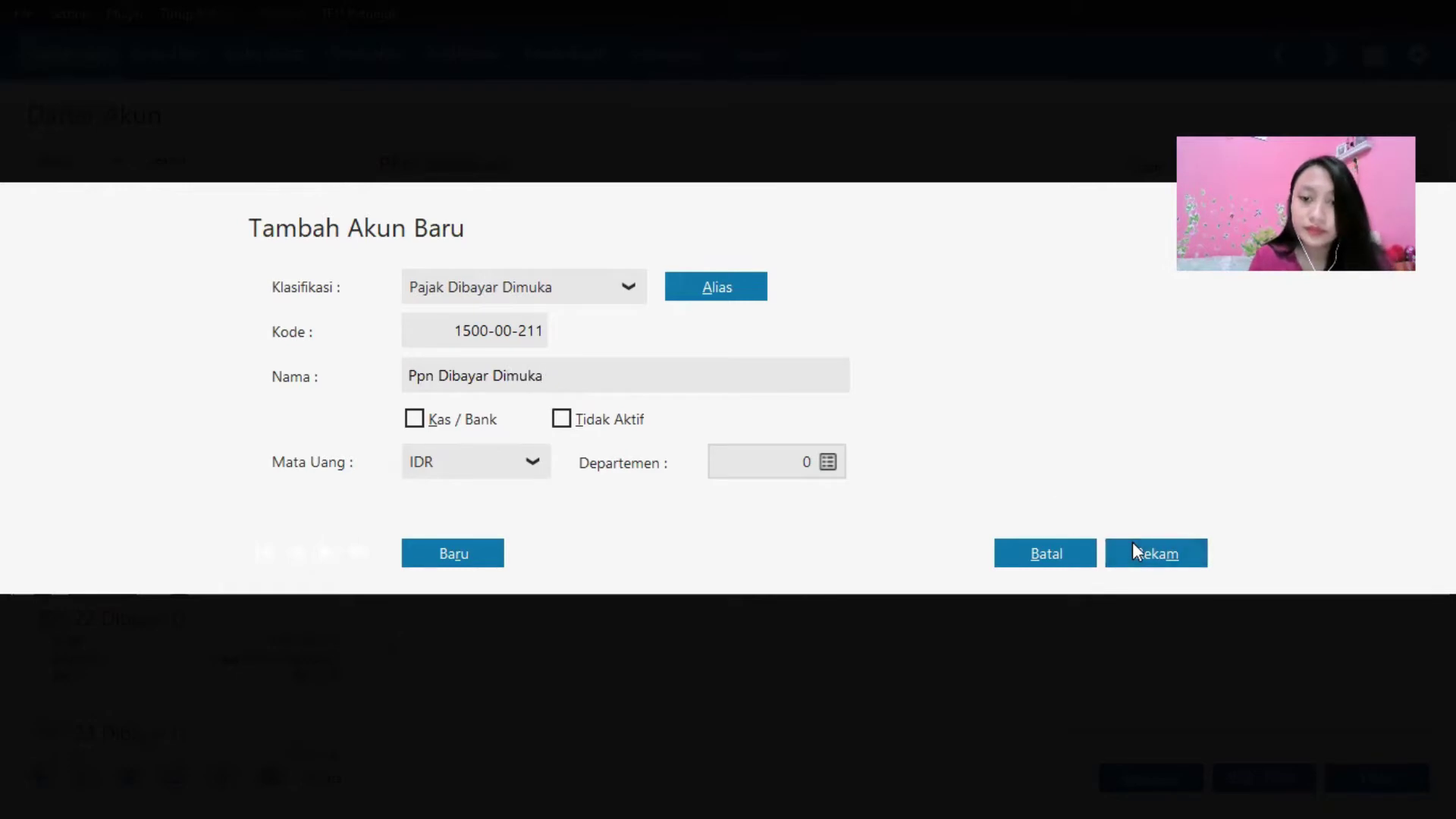
left_click(1133, 545)
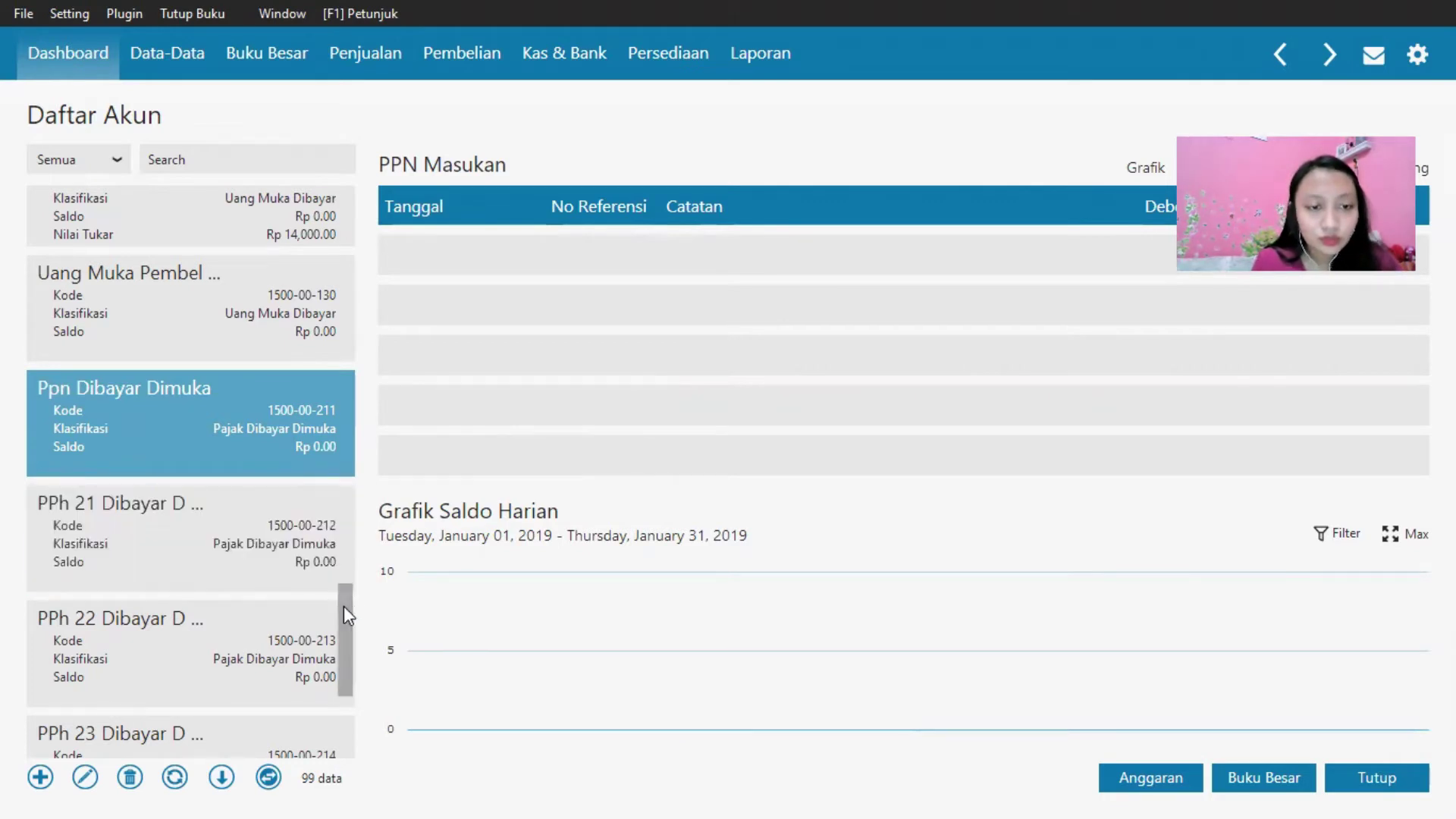
- Close the account list and open Setting > Saldo Awal > Saldo Awal Akun
left_click_drag(343, 607, 354, 683)
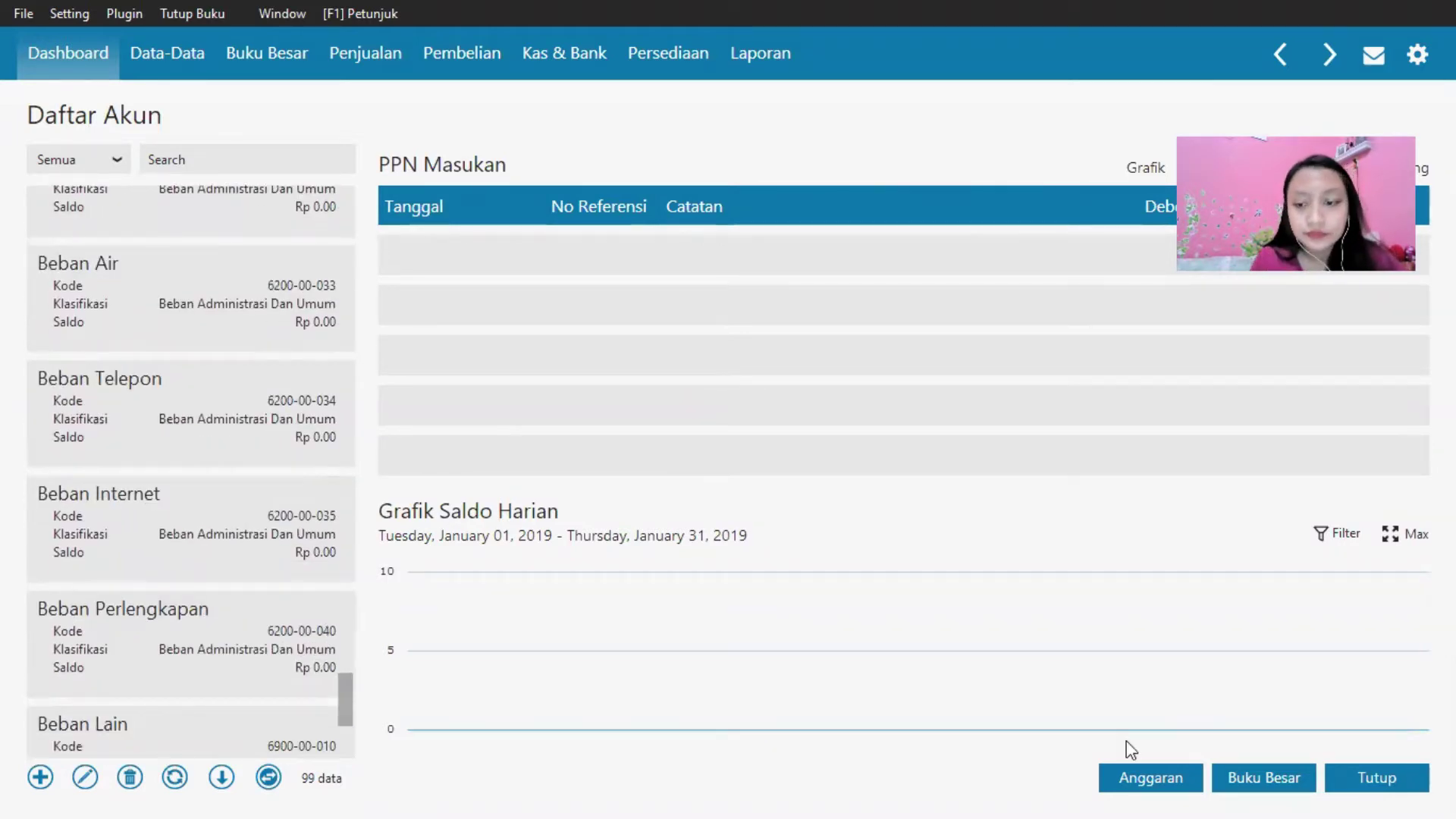
left_click(1393, 783)
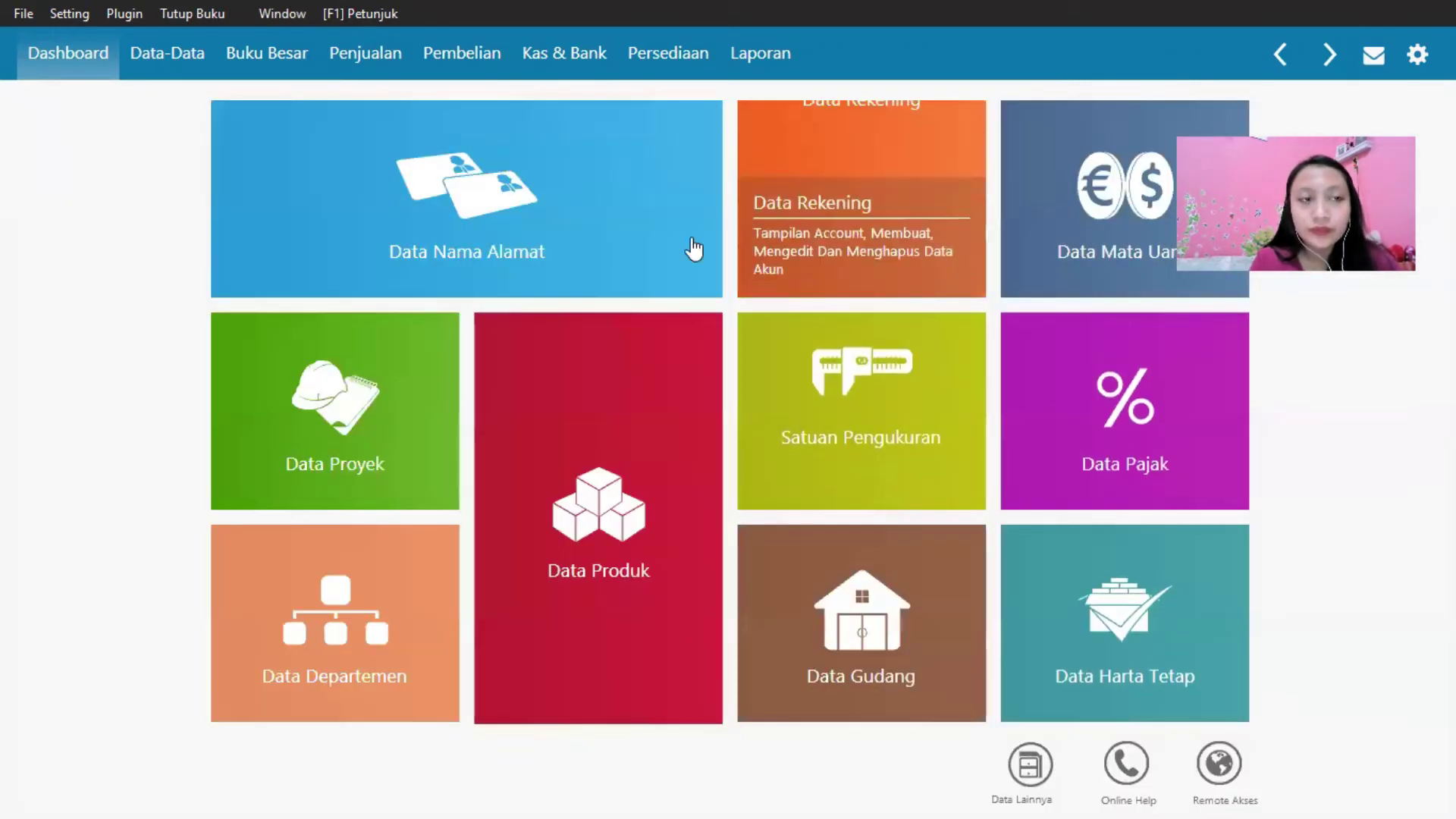
left_click(71, 15)
mouse_move(148, 104)
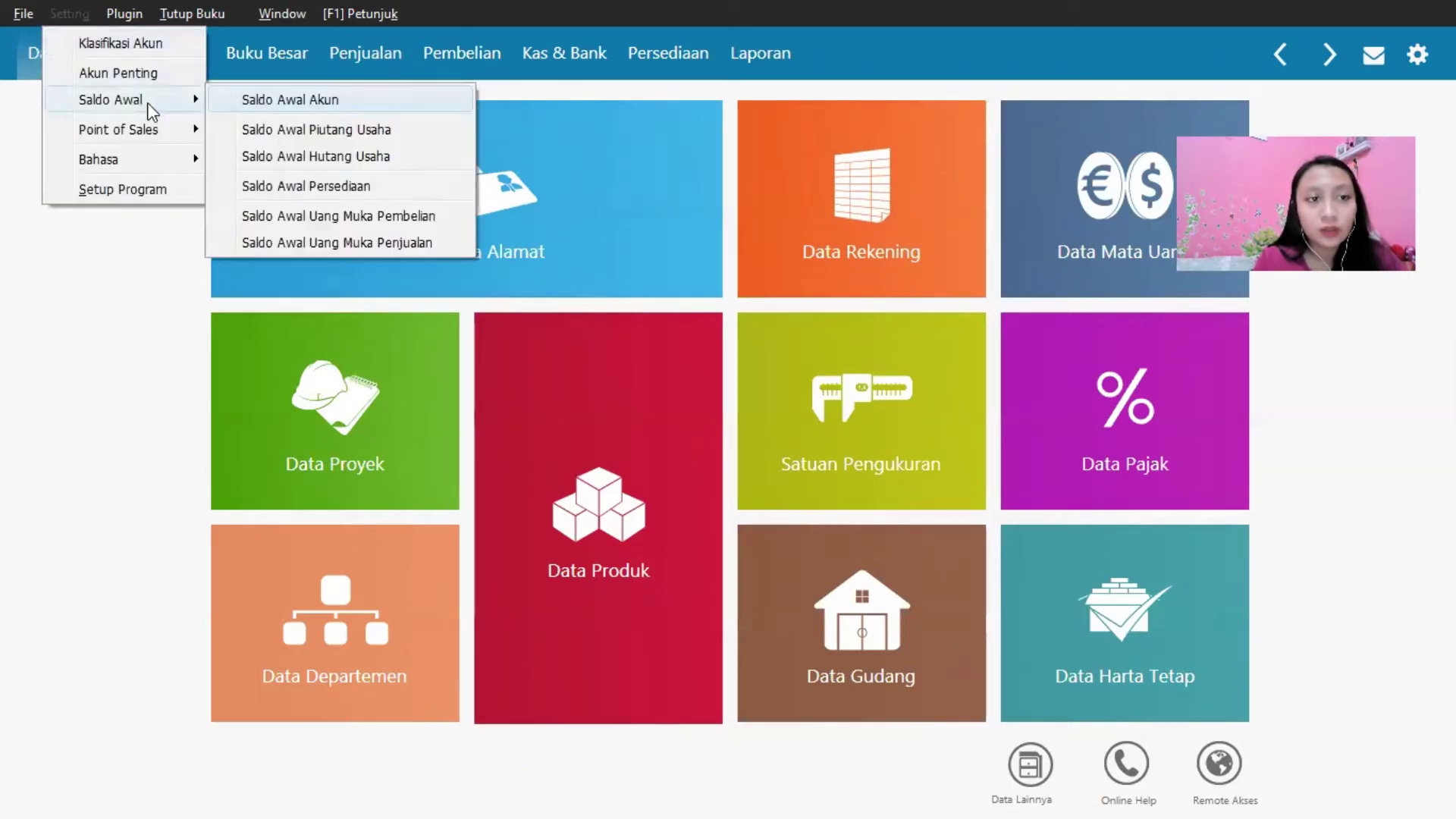
left_click(271, 104)
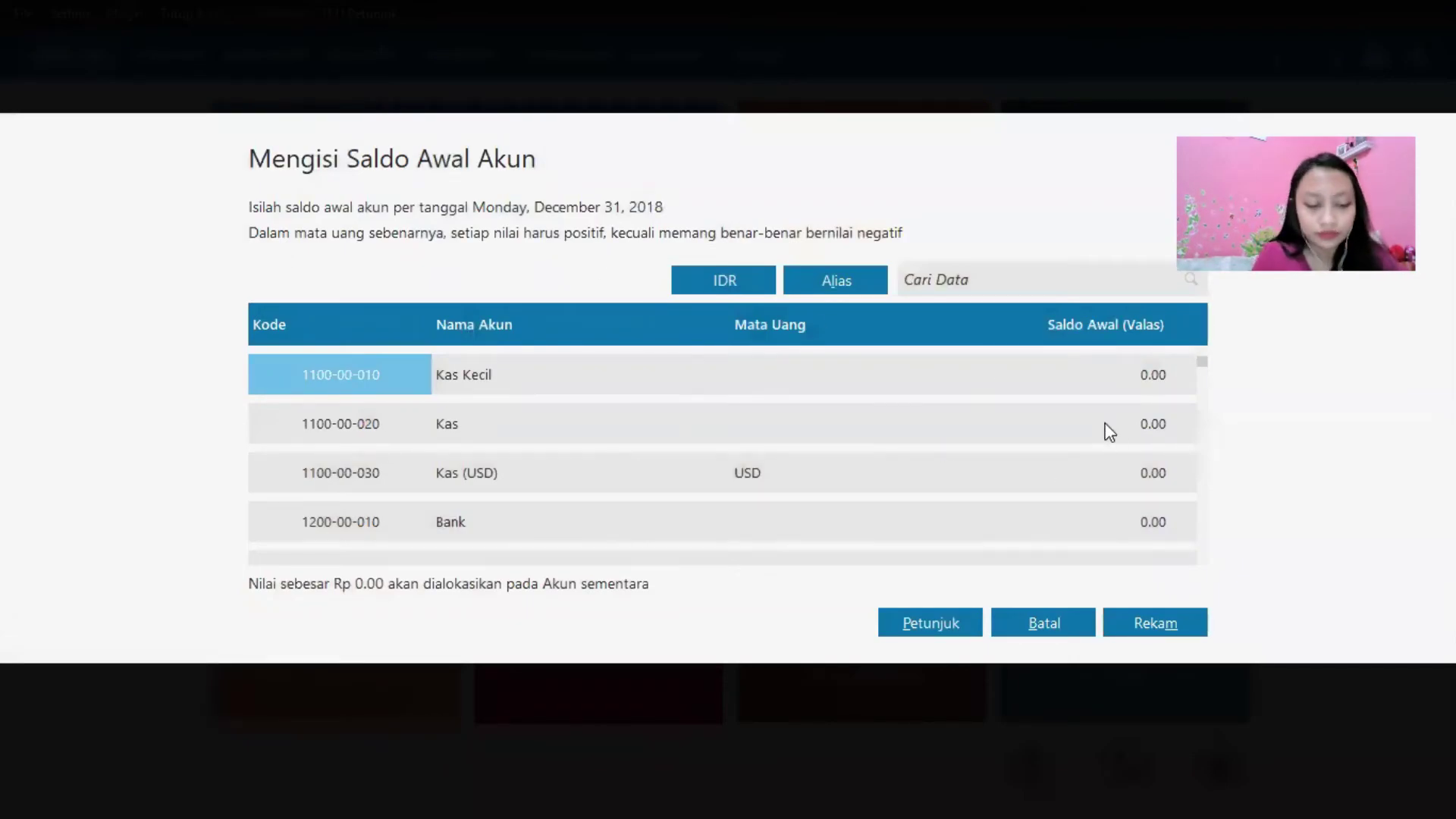
- Enter opening balances for Kas (4,500,000), Bank (26,500,000) and Piutang Usaha (5,550,000)
key("alt+Tab")
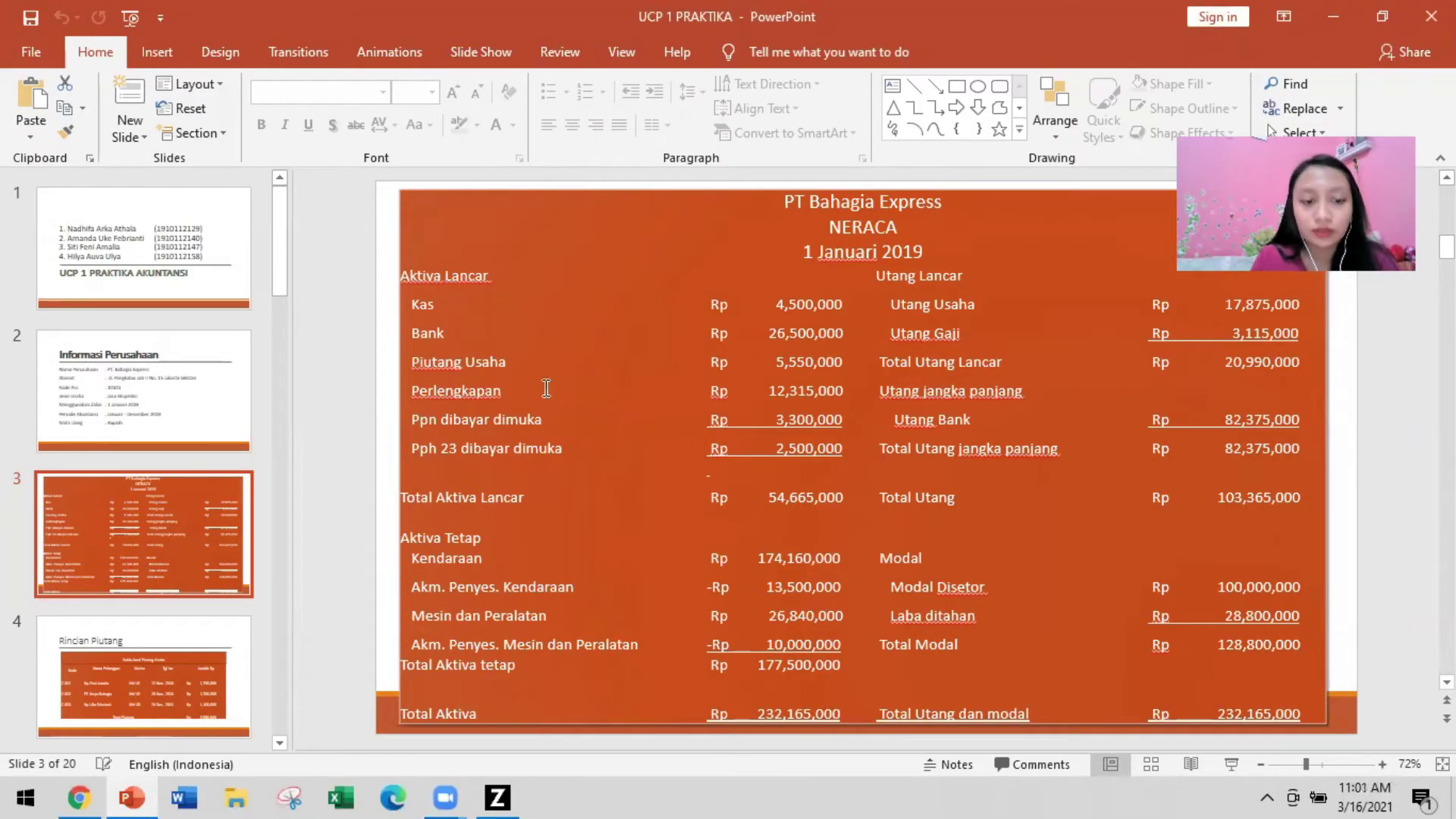
key("alt+Tab")
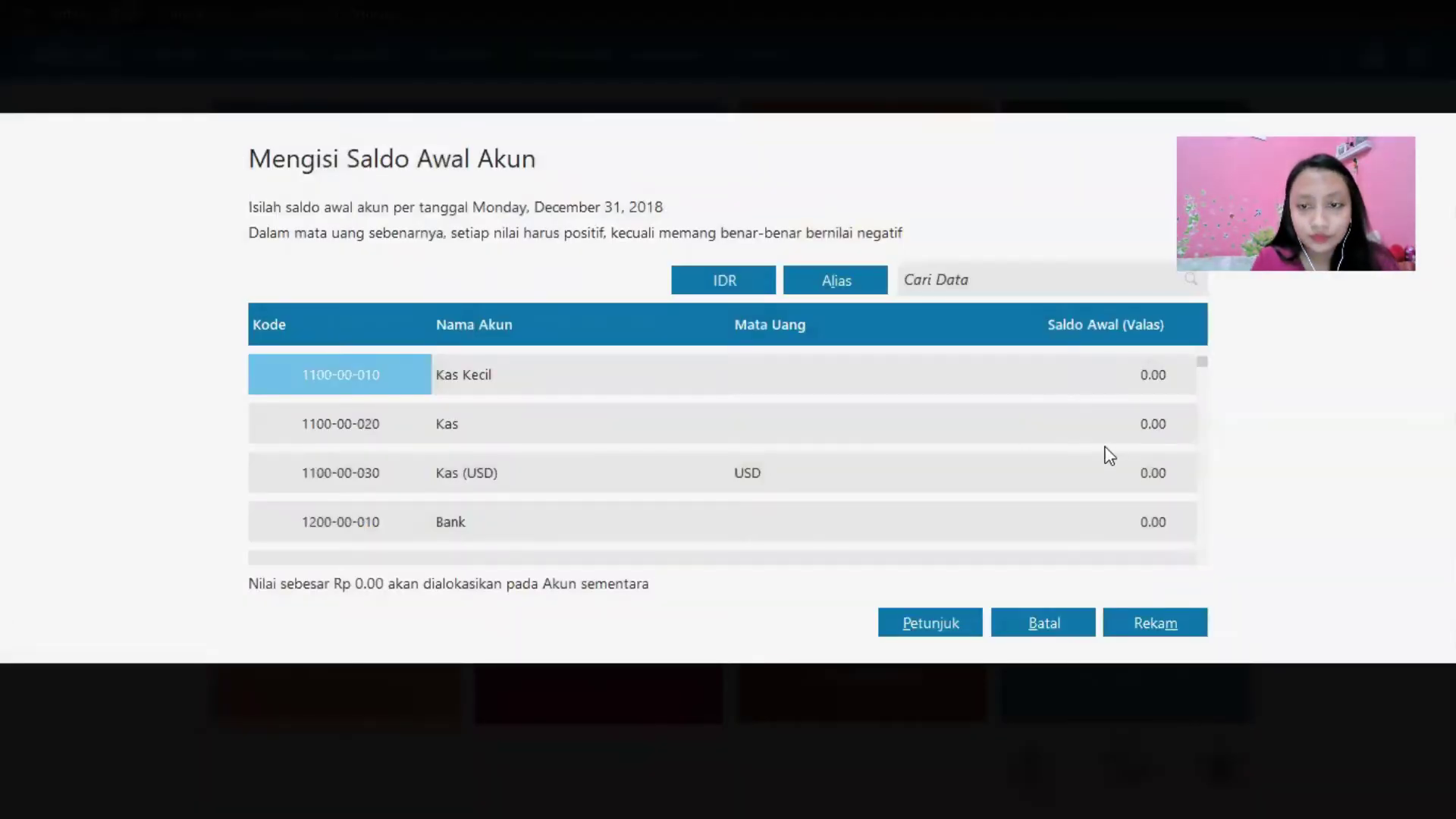
left_click(1122, 431)
left_click(1122, 431)
type("4500000")
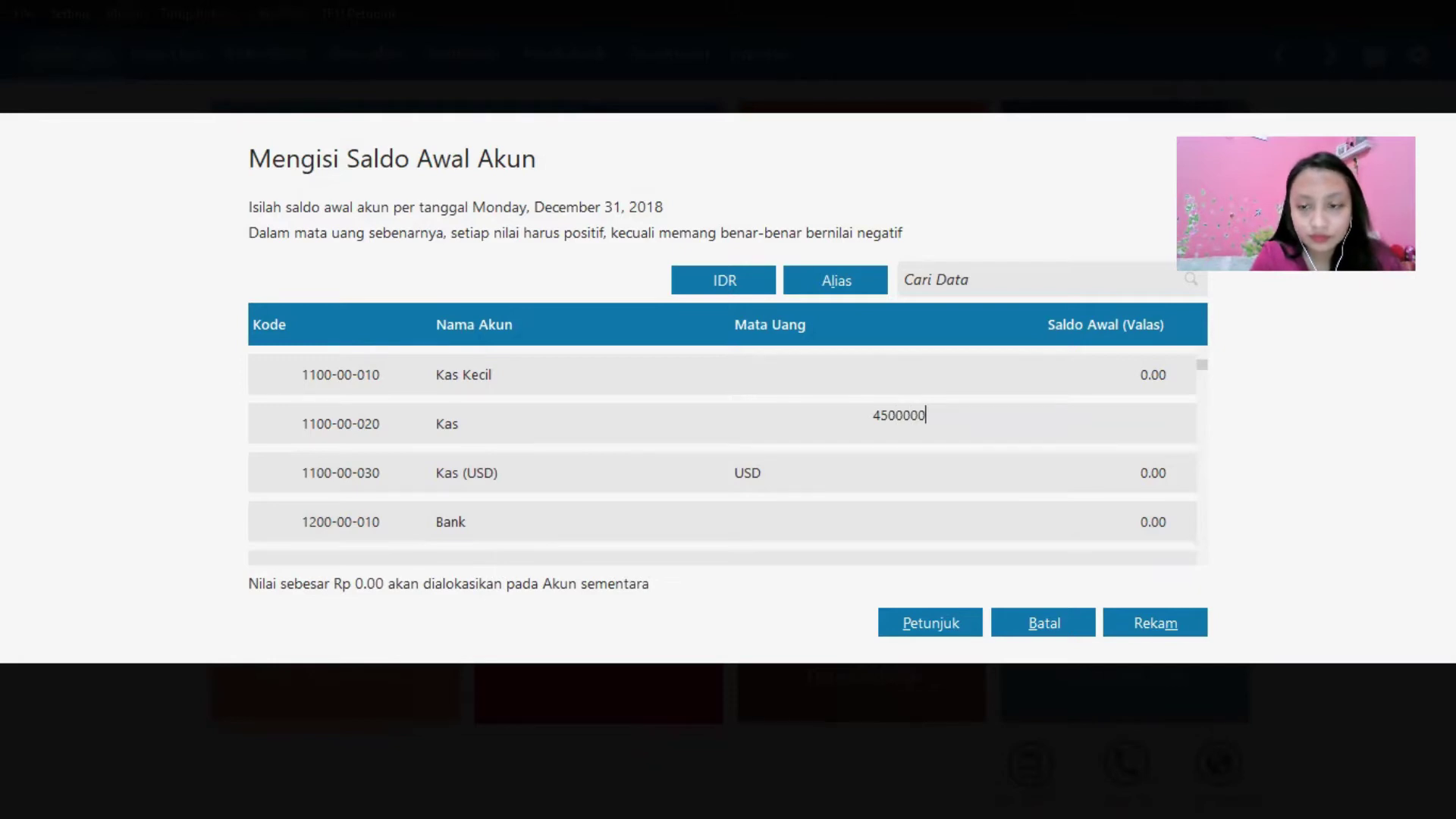
key("Return")
key("Return")
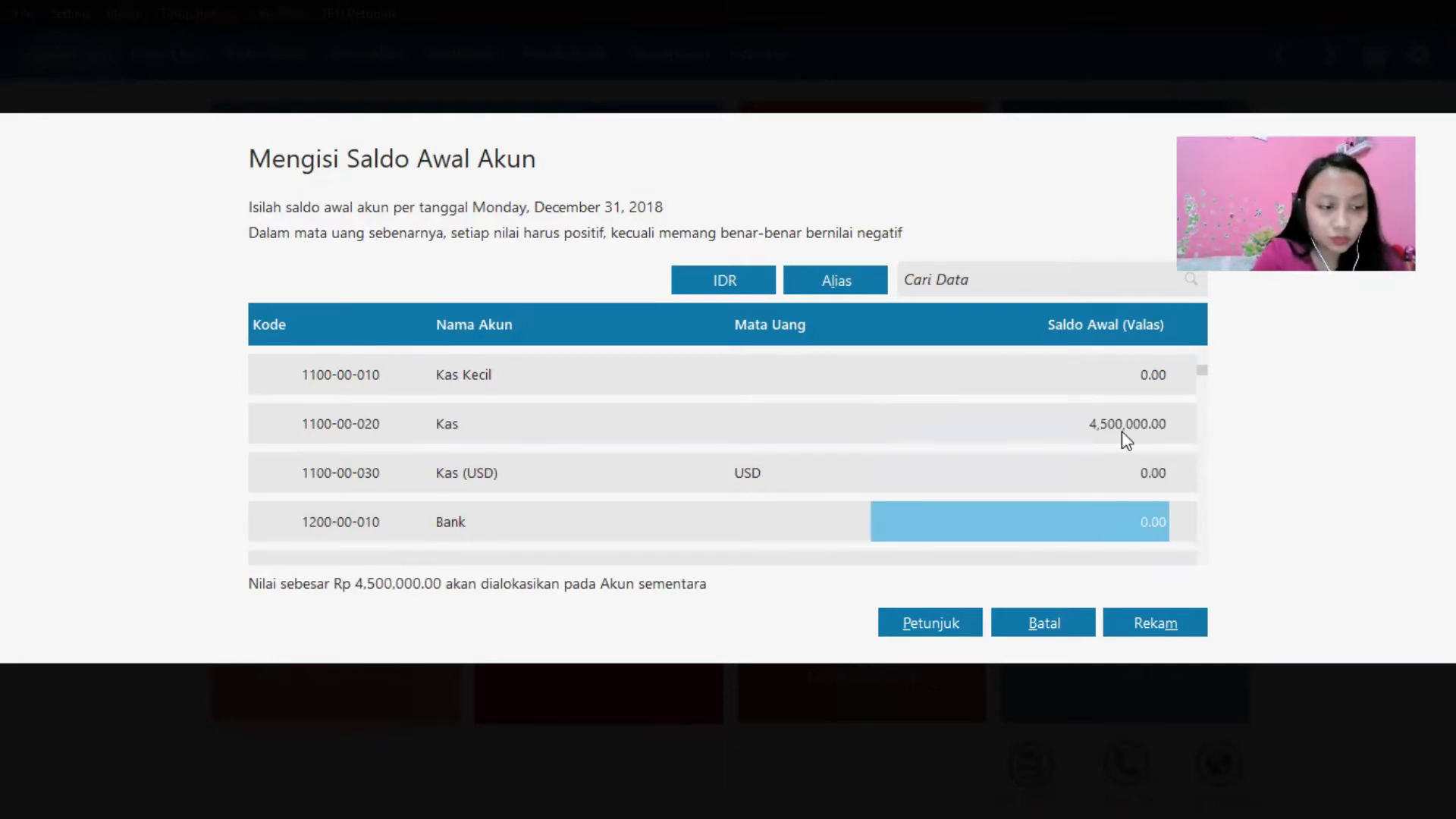
type("2")
type("6,500,00")
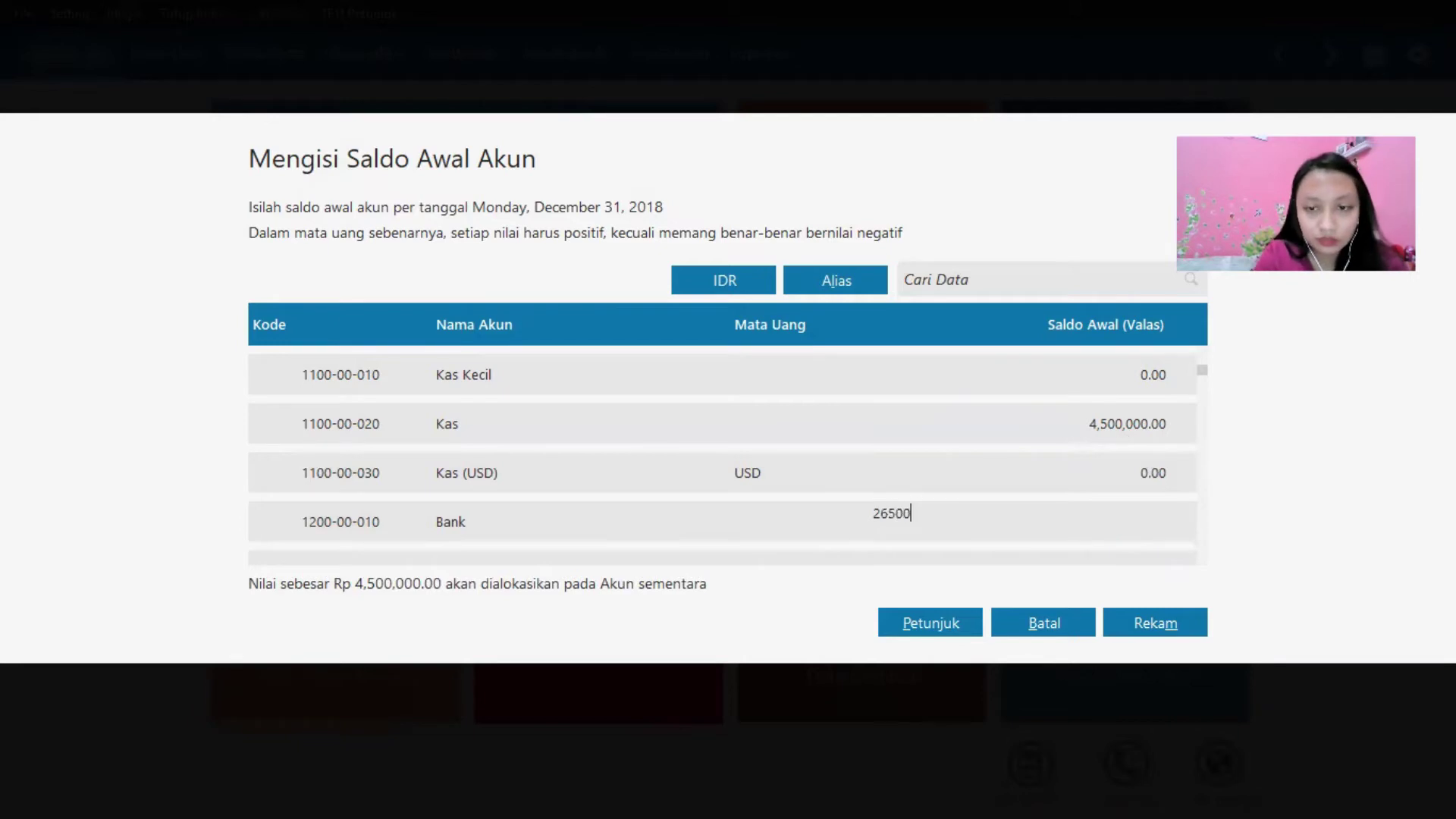
type("000")
key("Return")
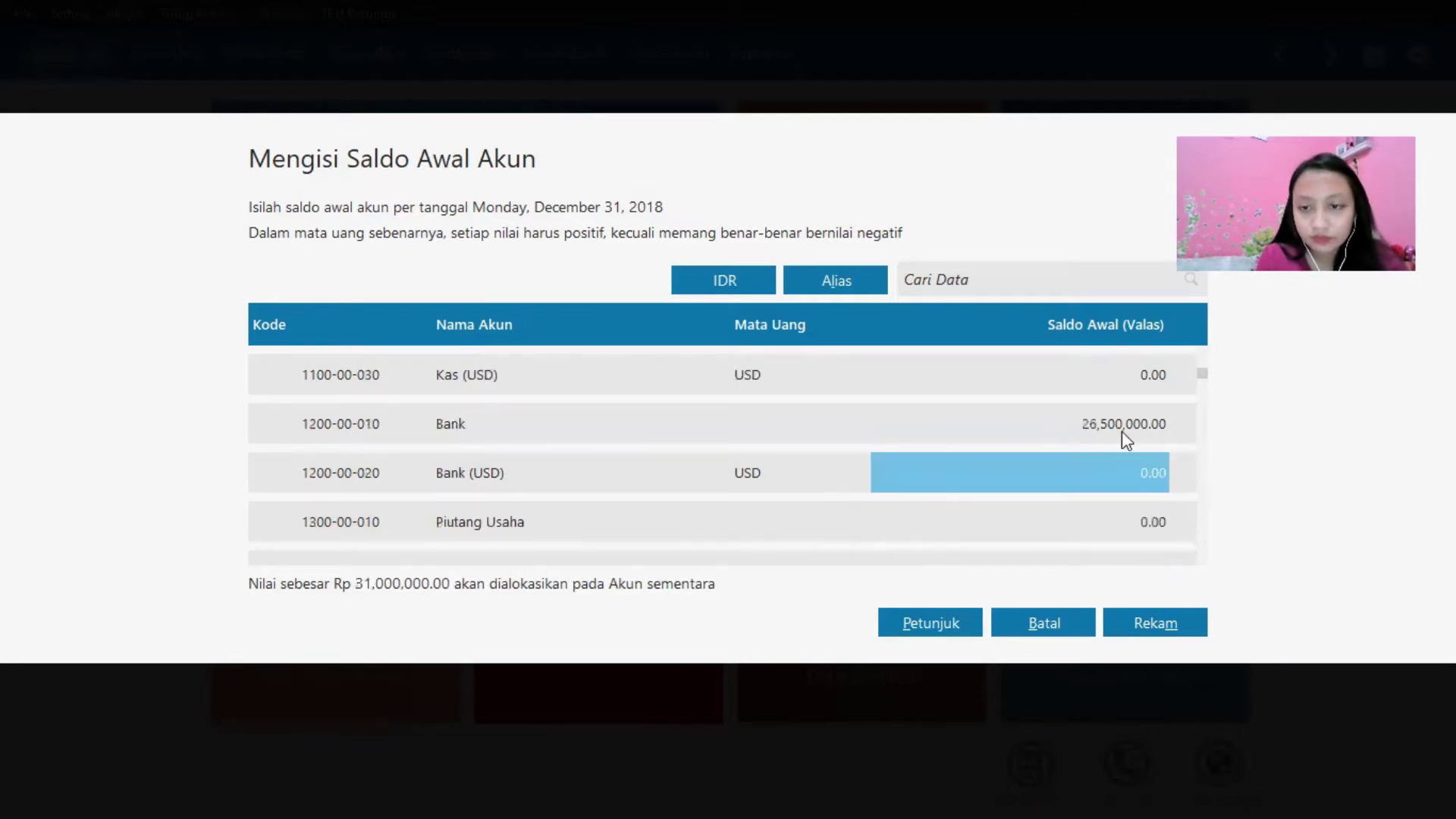
key("Down")
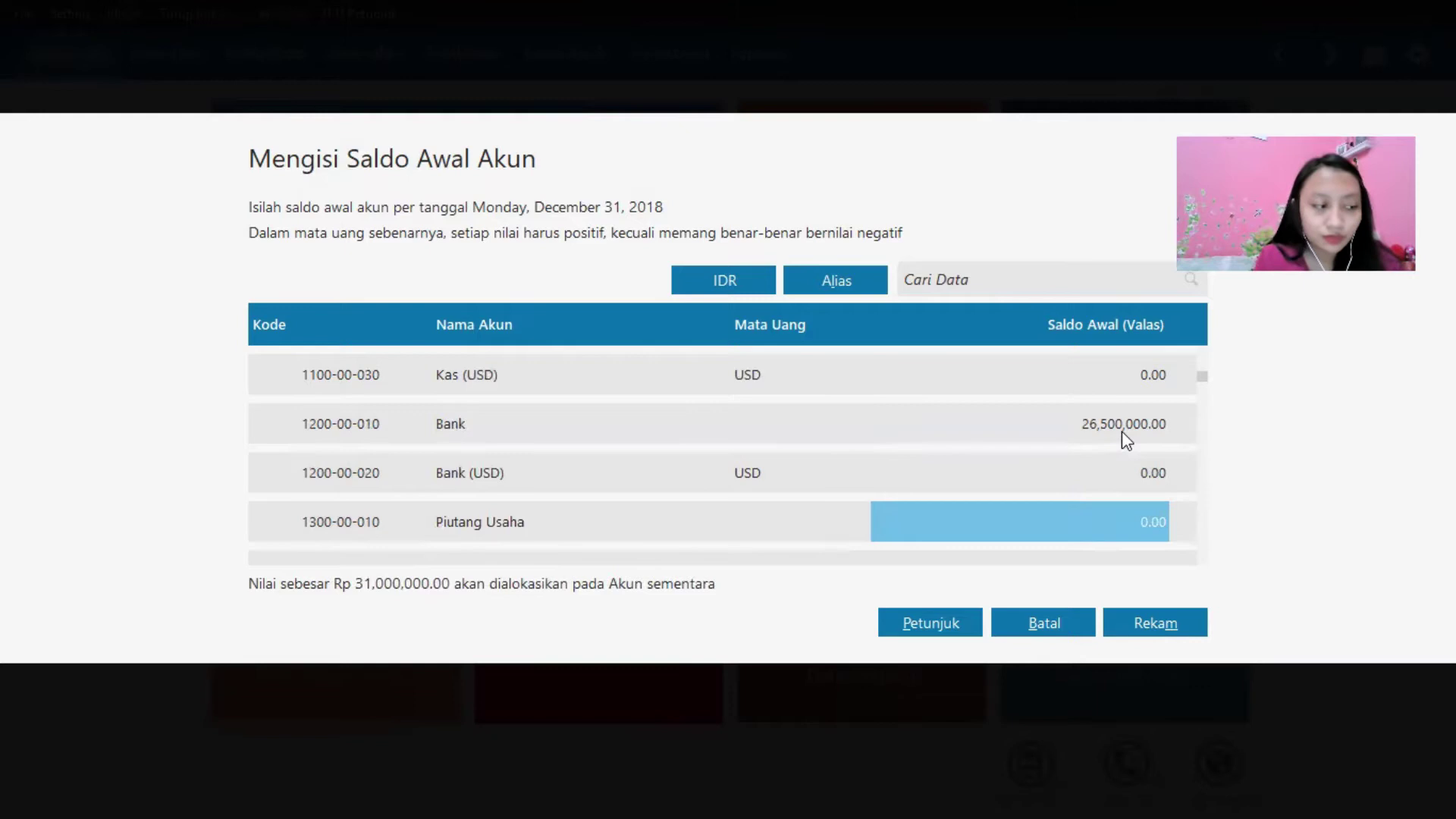
type("5550000")
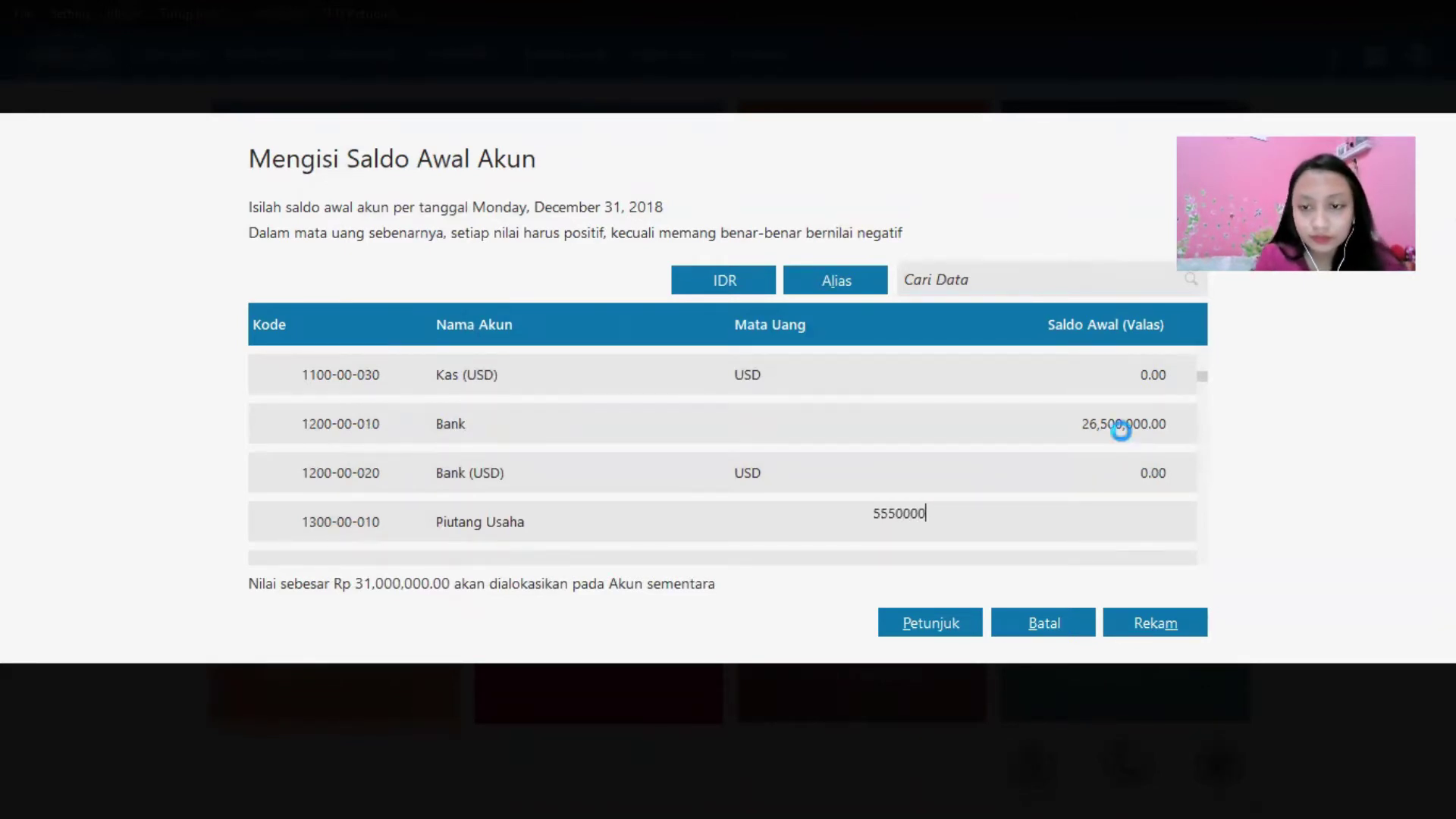
key("Return")
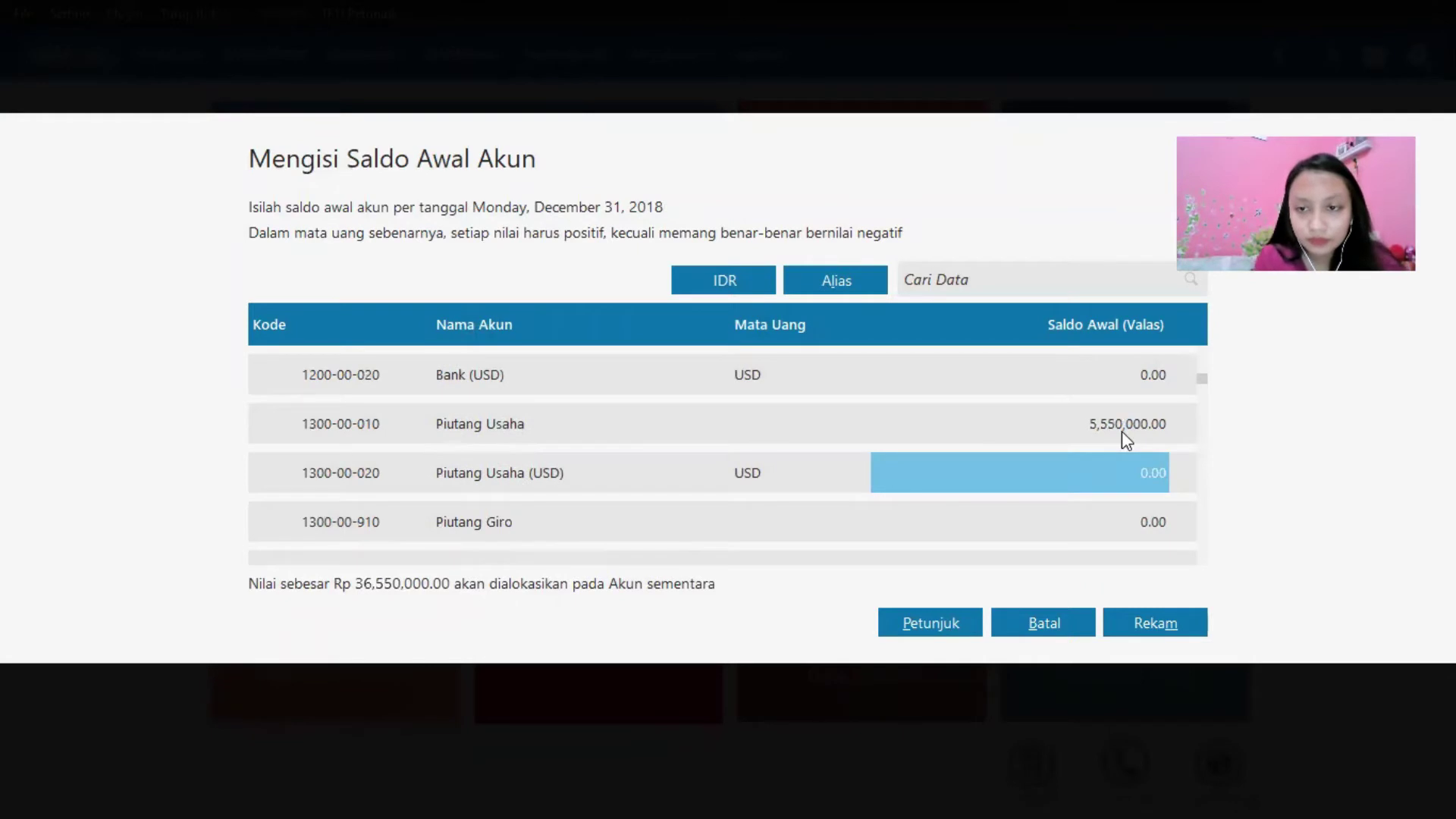
- Enter the Perlengkapan opening balance of 12,315,000
key("Down")
key("Down")
key("Down")
key("Down")
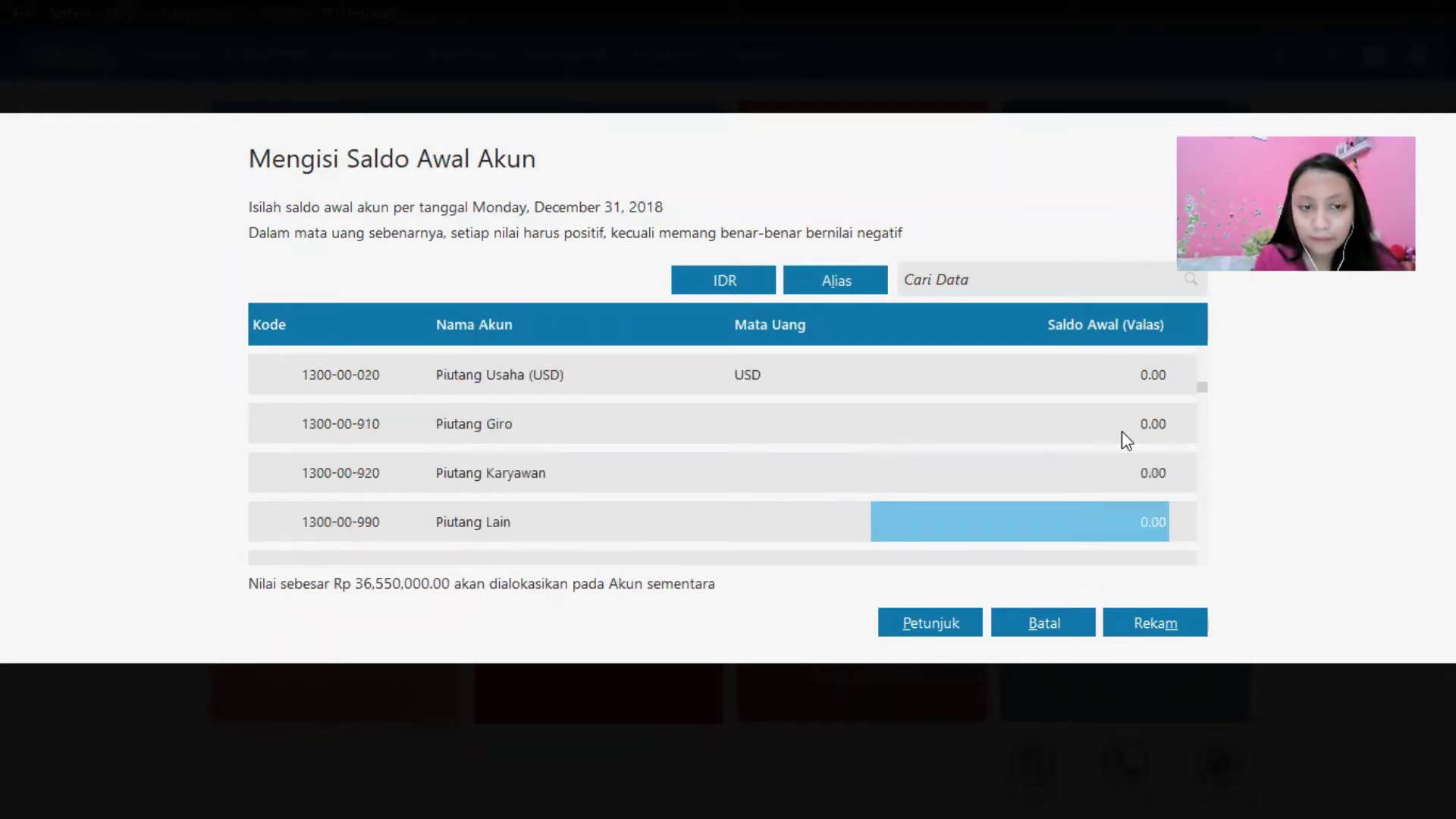
key("Down")
key("Down")
key("Down")
key("Down")
key("Down")
key("Down")
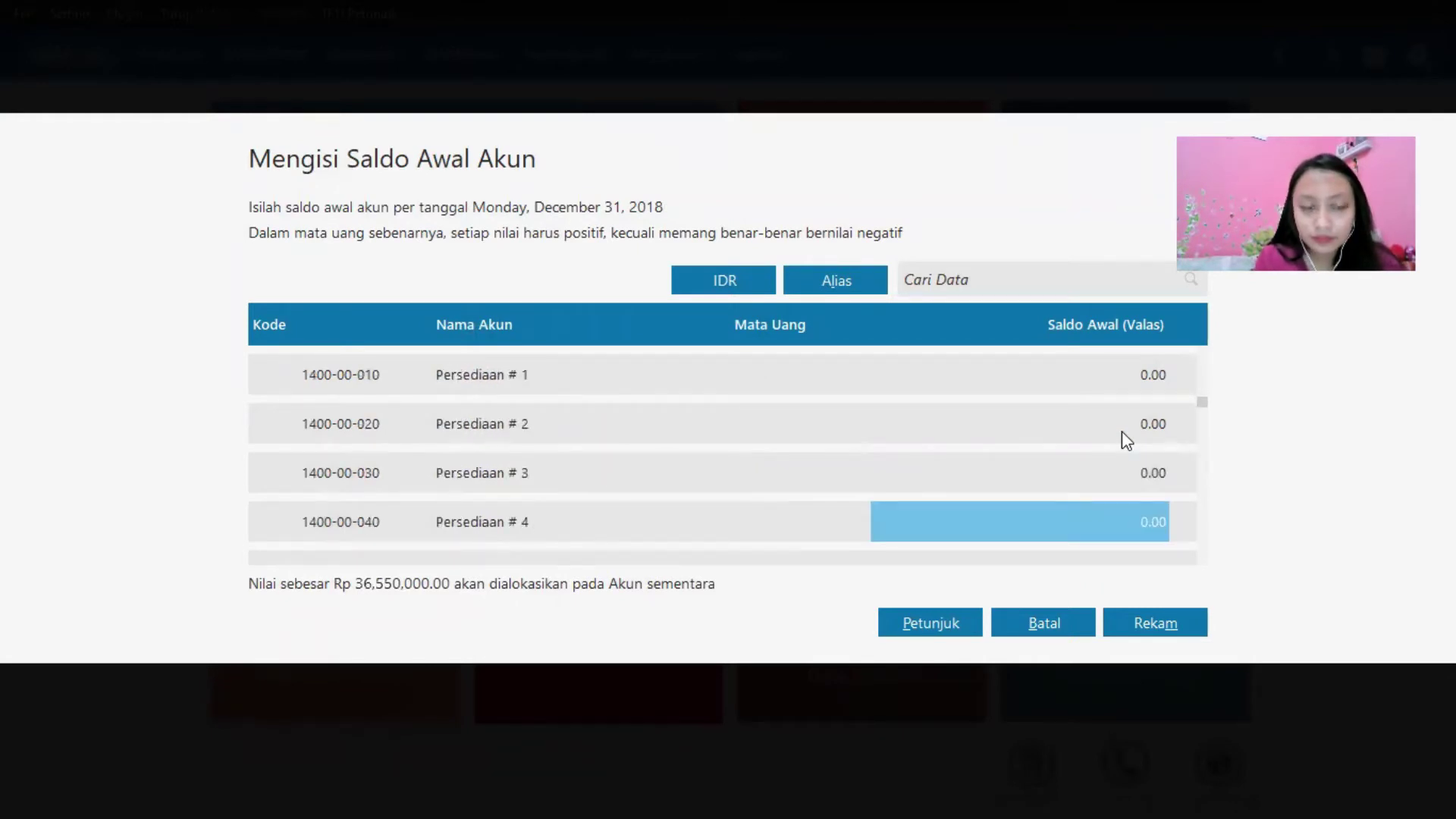
key("Up")
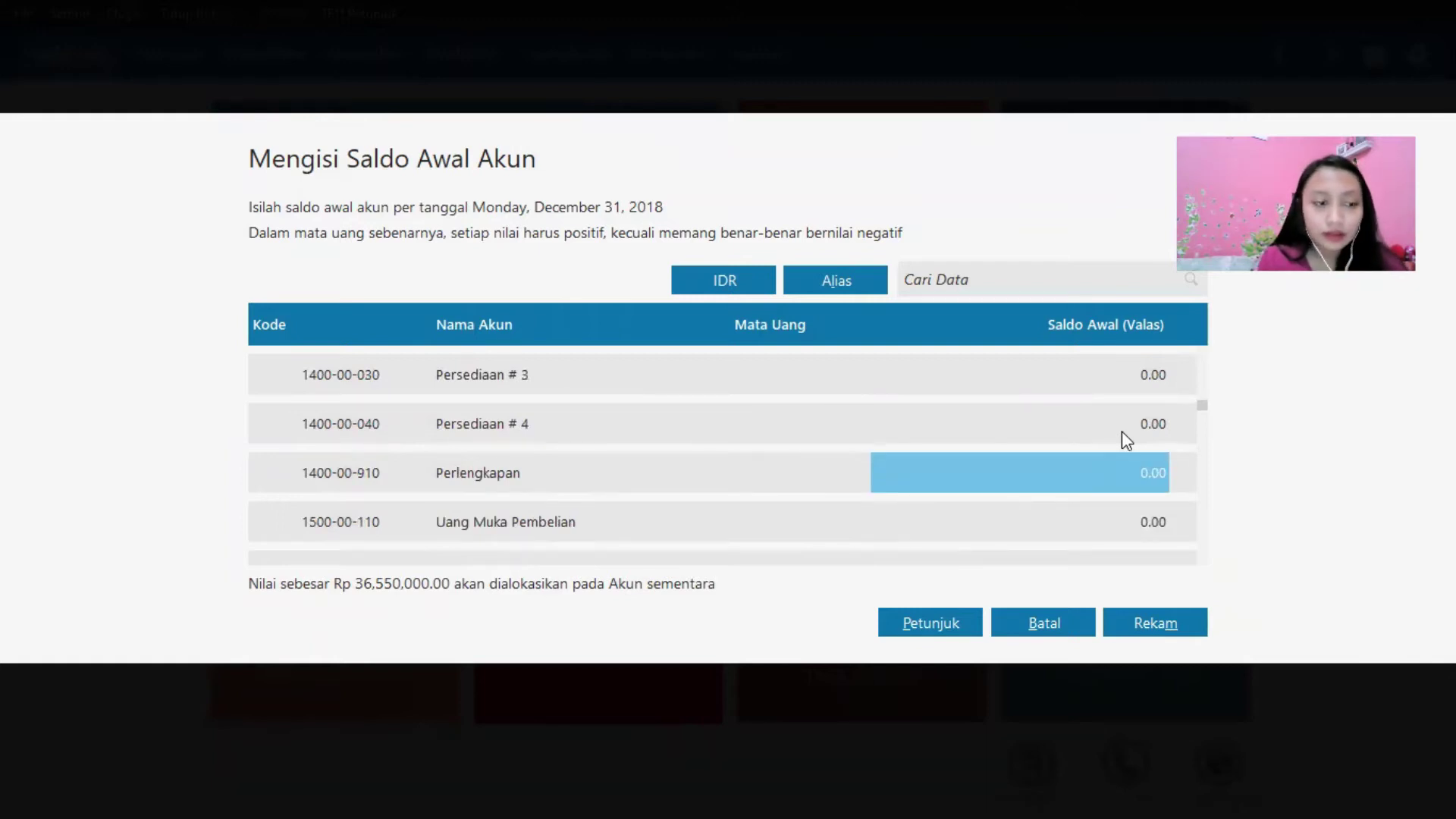
type("12315")
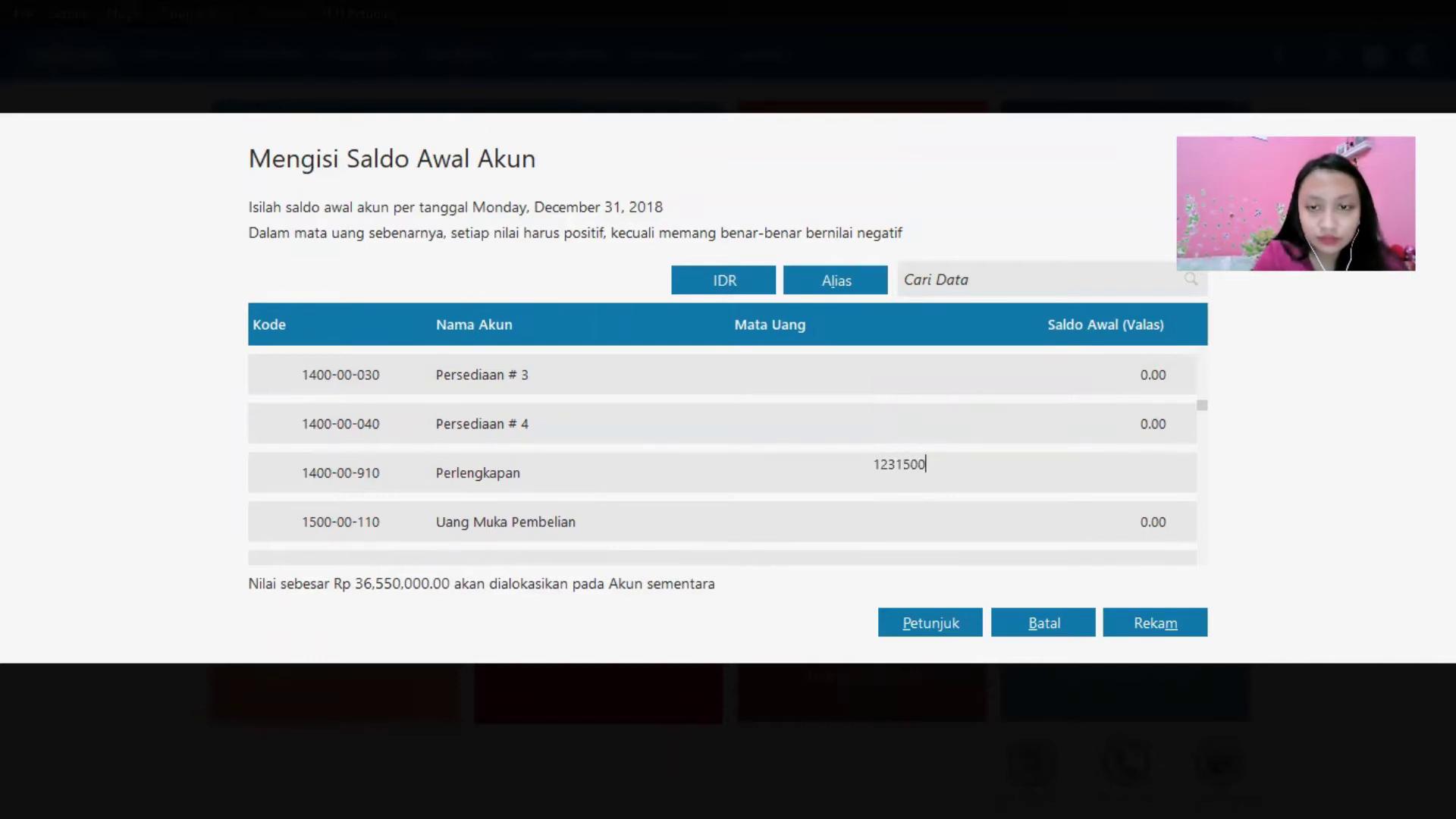
key("Down")
key("Down")
key("Down")
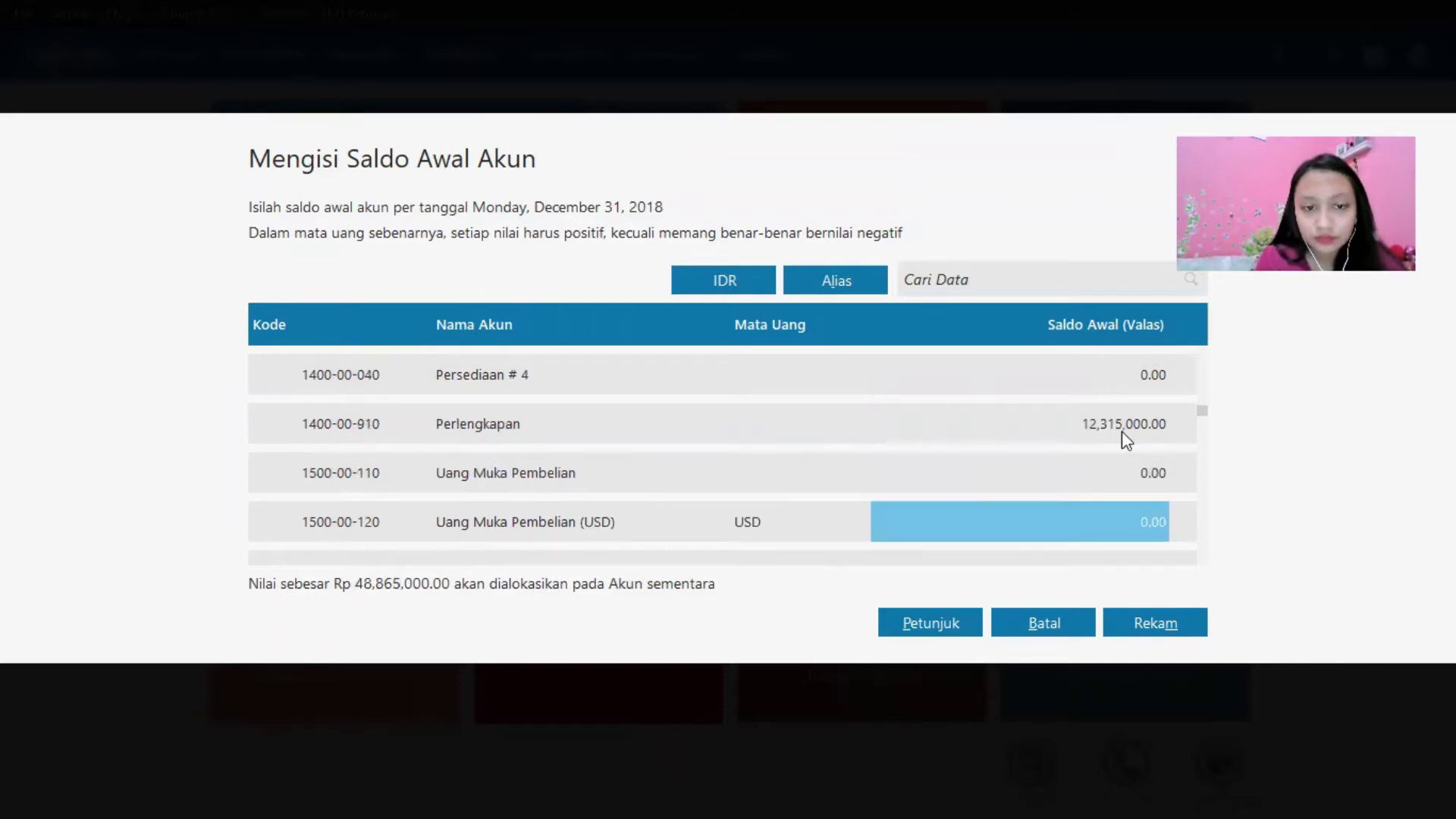
key("Down")
key("Down")
- Enter and correct the Ppn Dibayar Dimuka opening balance to 3,300,000
key("Up")
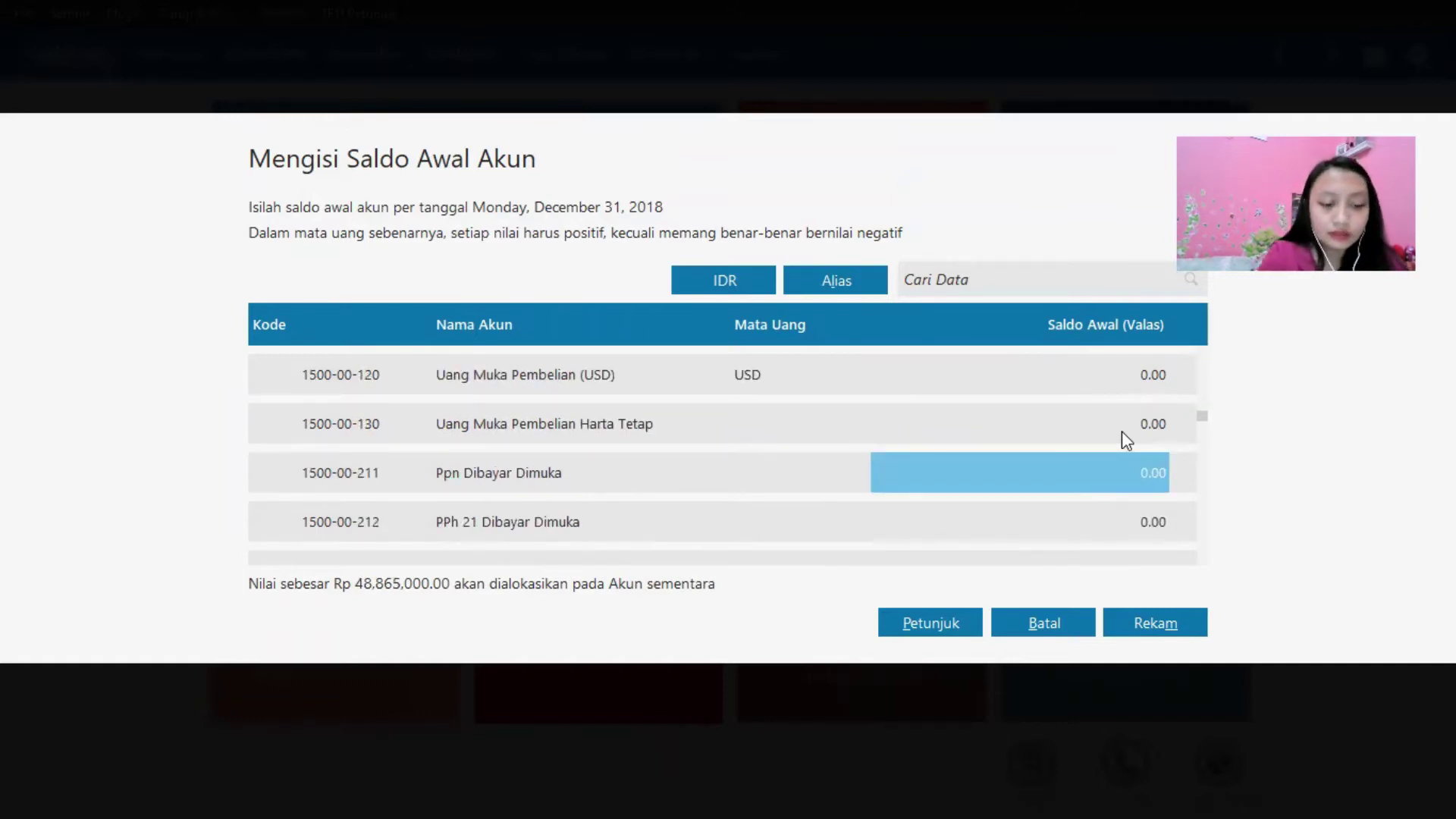
type("330000")
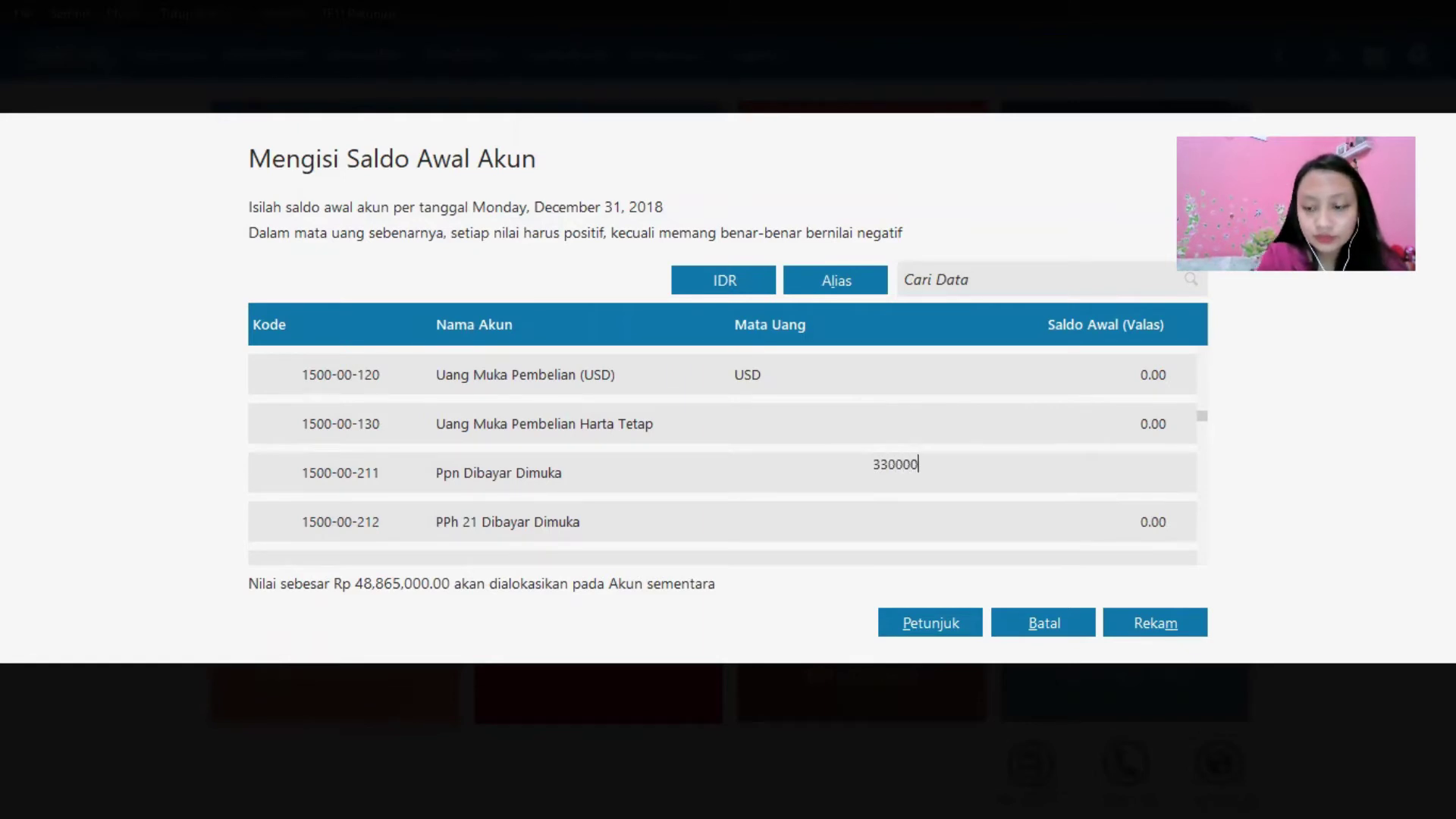
key("Down")
key("Up")
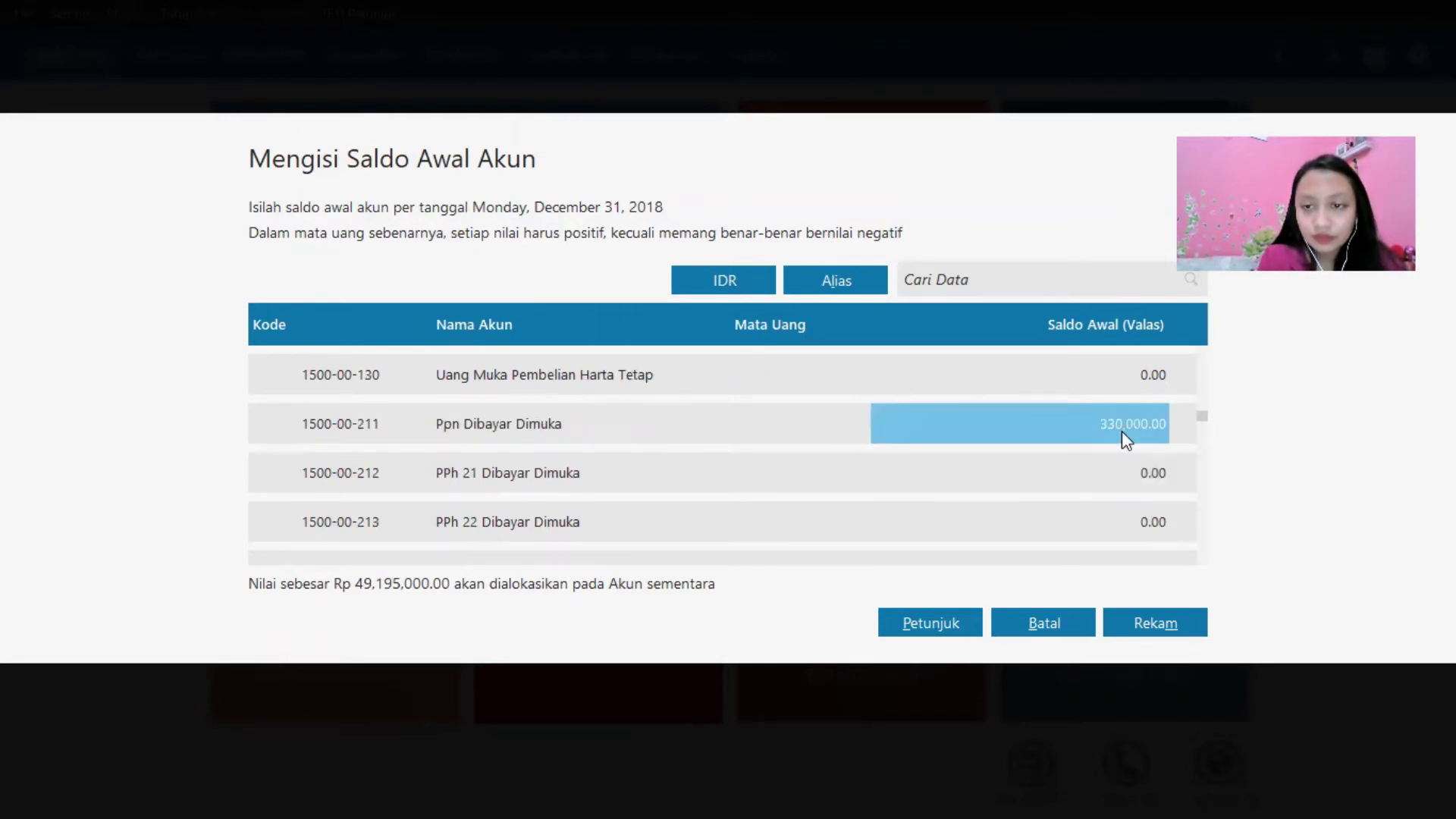
left_click(1132, 426)
left_click(1100, 424)
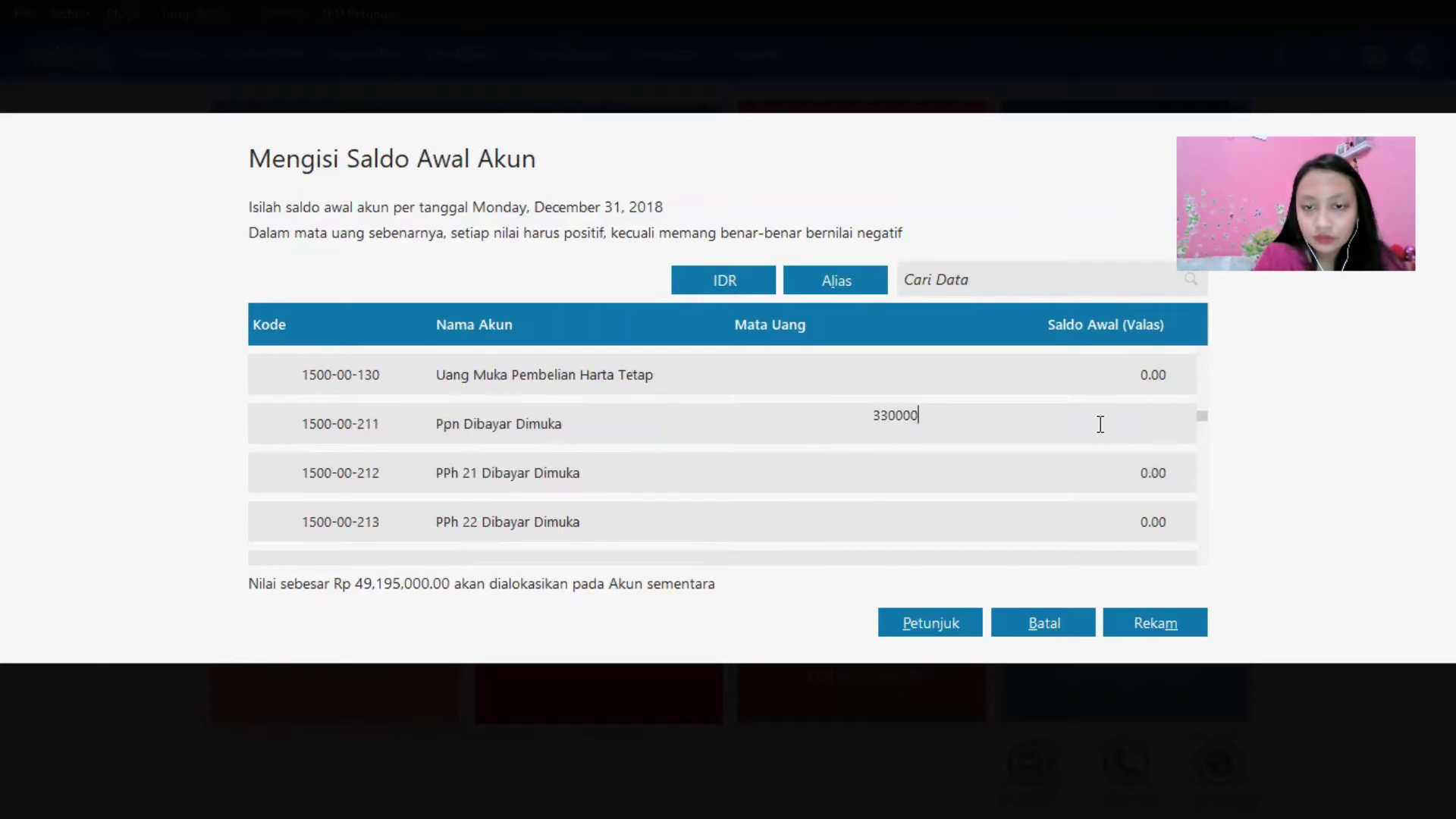
type("0")
key("Down")
key("Down")
key("Down")
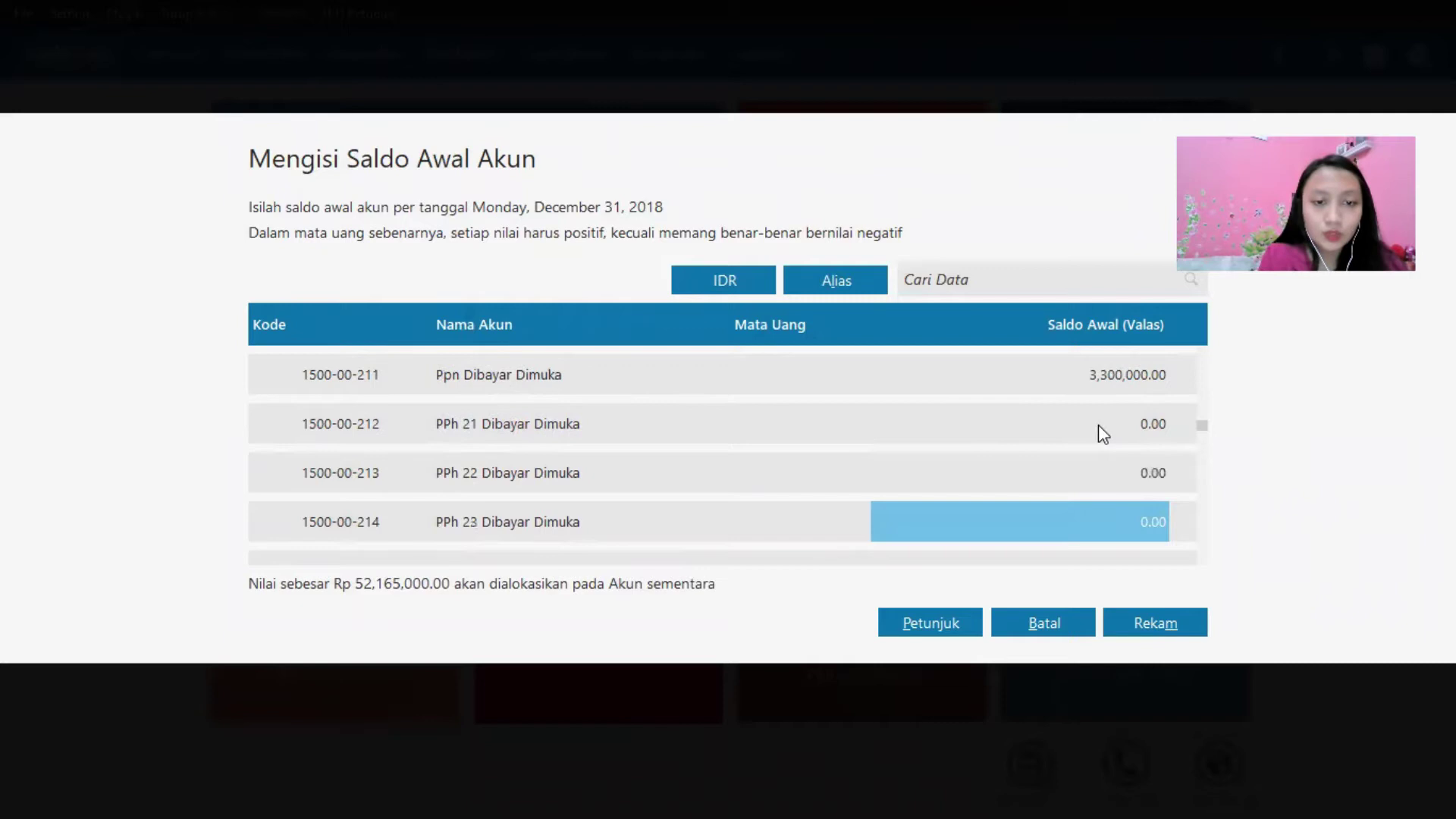
- Enter 2,500,000 for PPh 23 Dibayar Dimuka and check the total against the balance sheet slide
type("2")
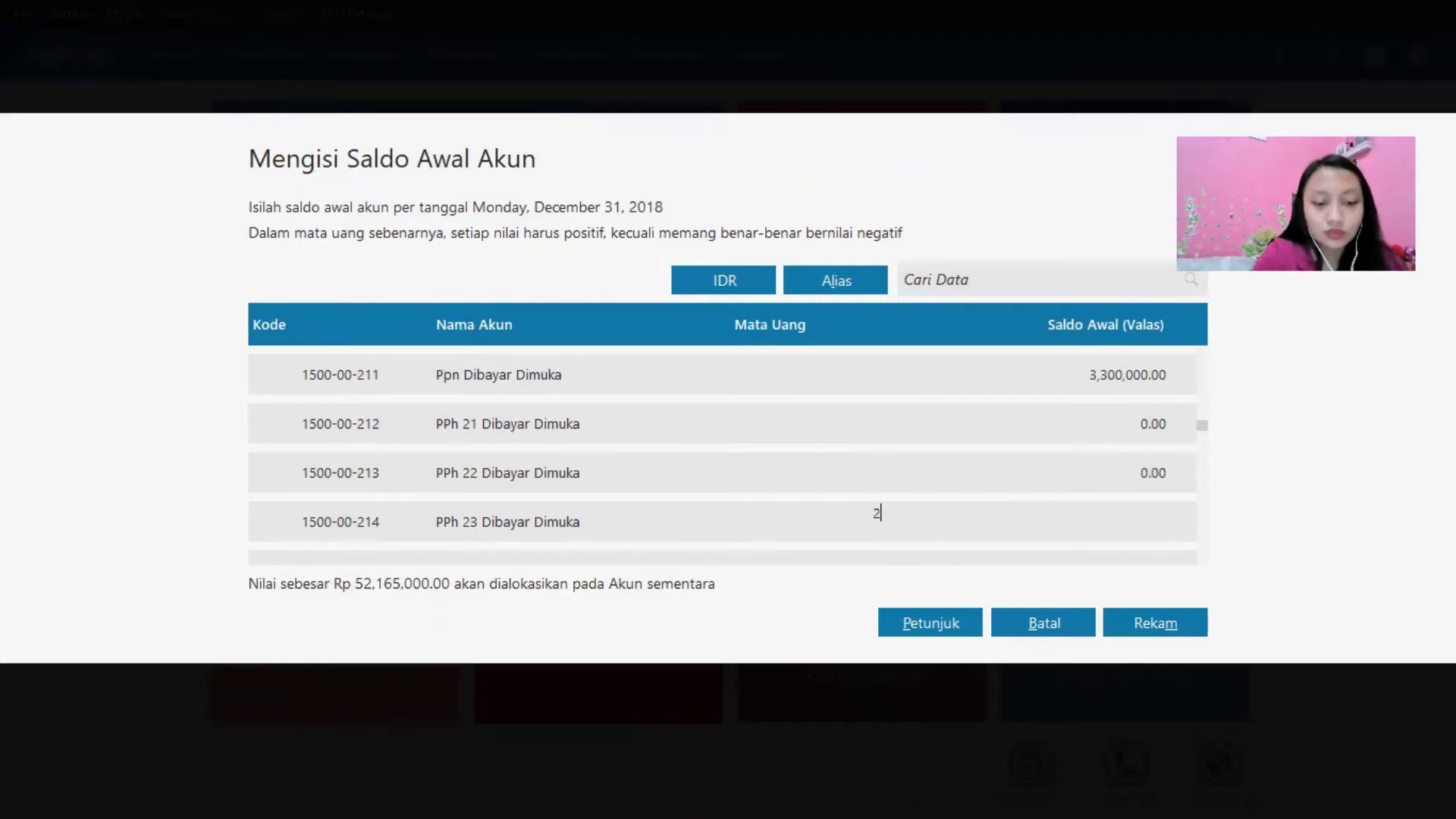
type(",500,000")
key("Return")
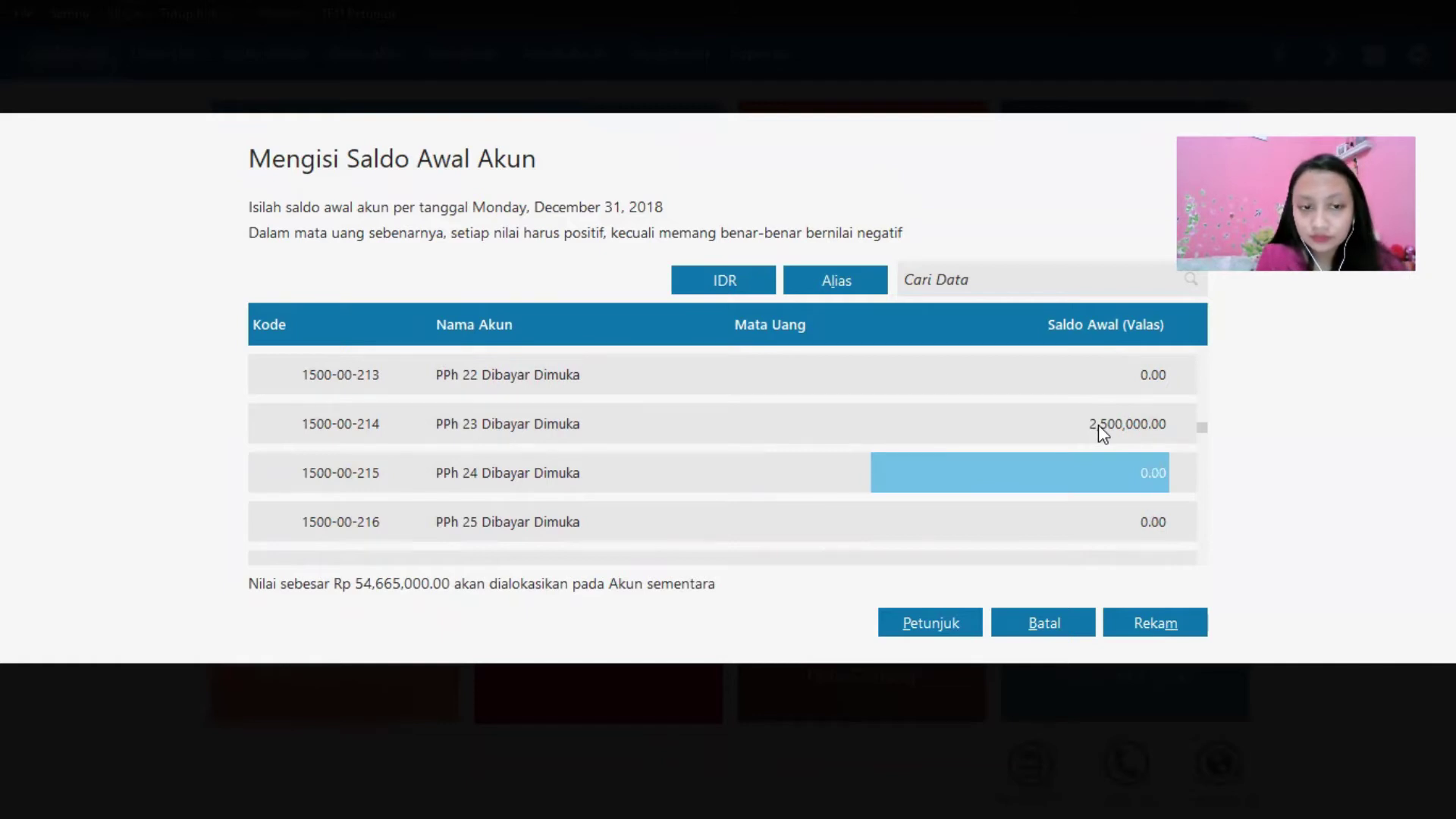
key("Down")
key("Down")
key("Down")
key("Down")
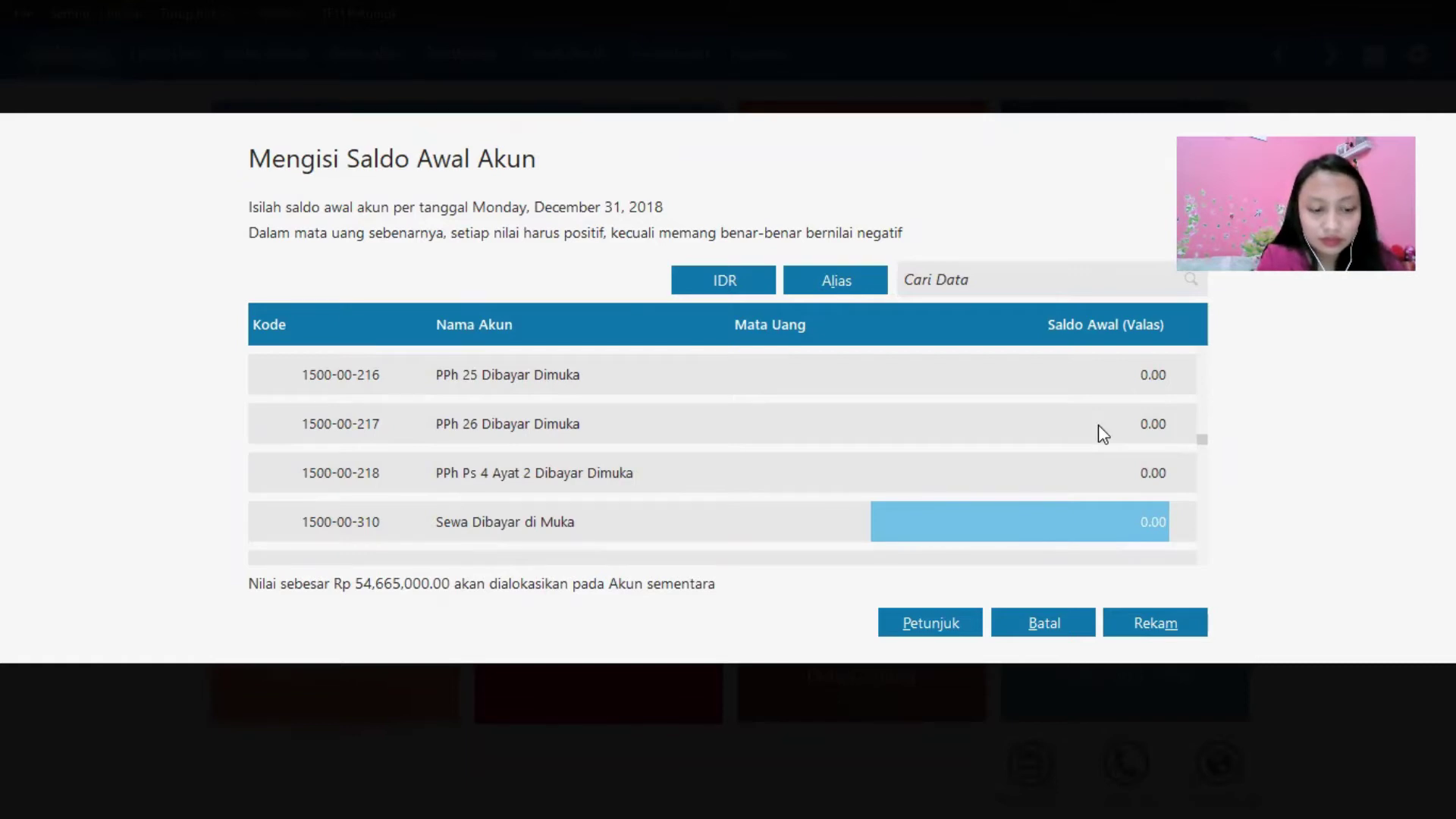
key("alt+Tab")
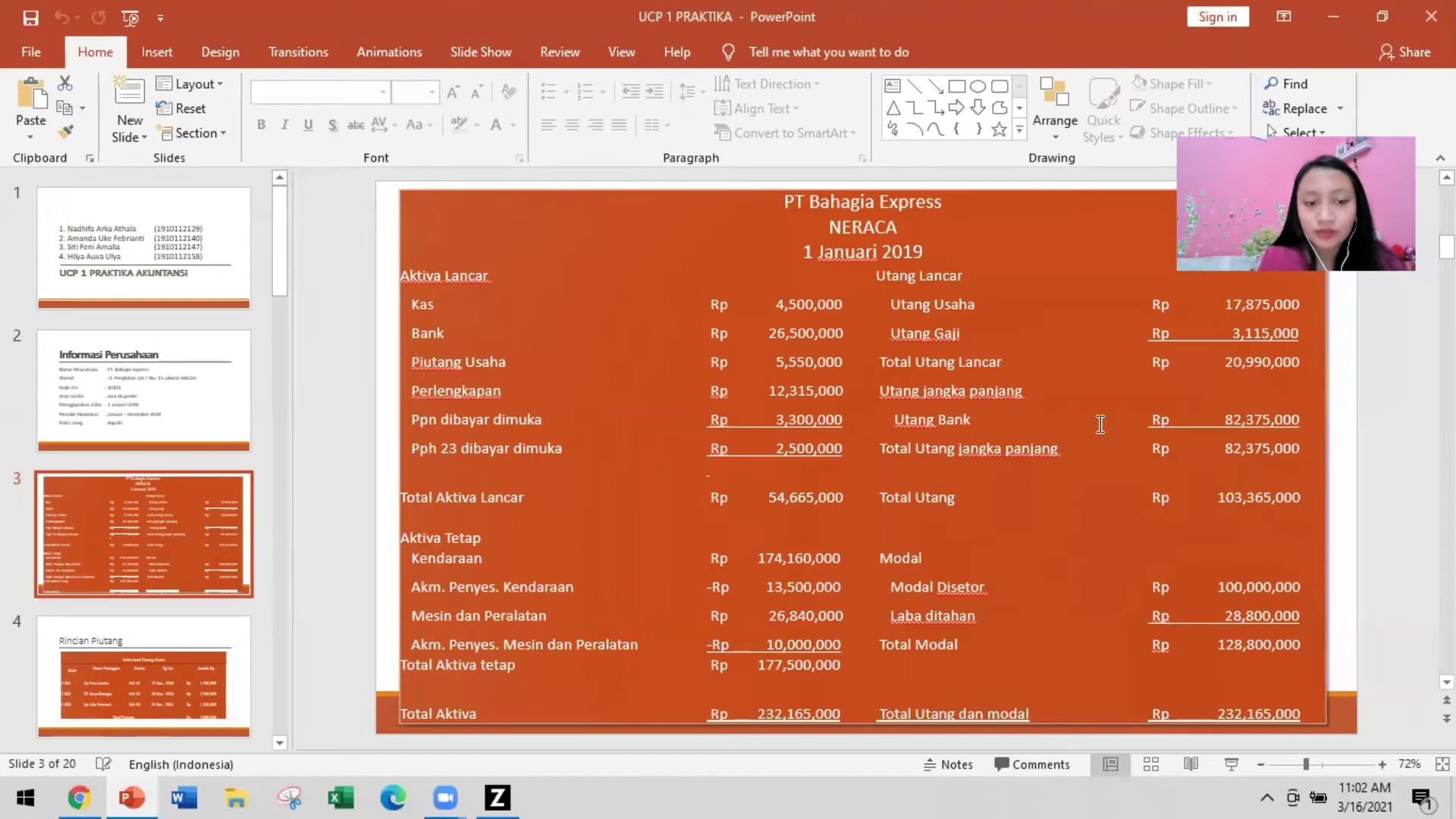
left_click(498, 797)
key("Down")
key("Down")
key("Down")
key("Down")
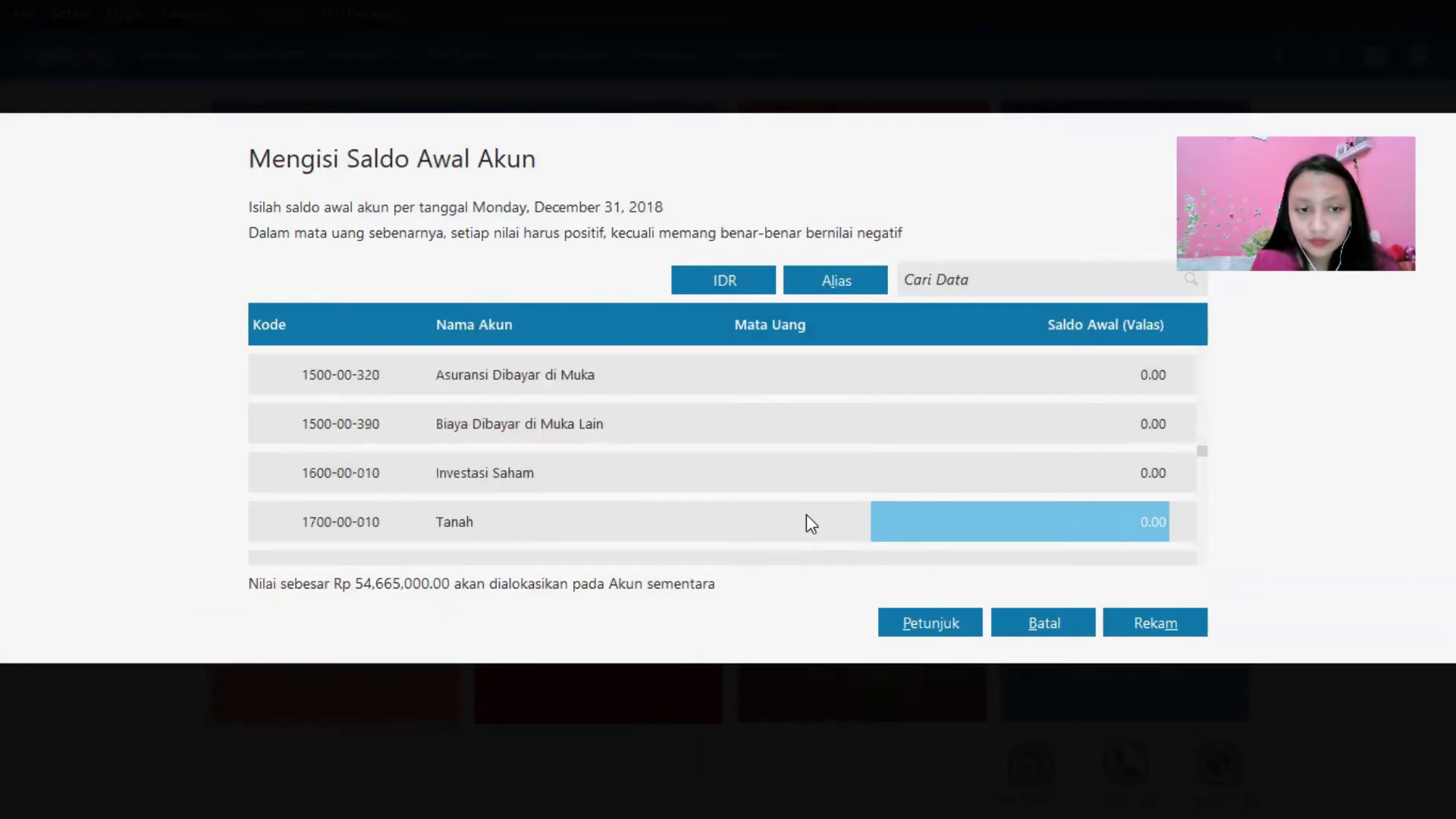
key("Down")
key("Down")
key("Down")
- Enter opening balances of 26,840,000 for Mesin & Peralatan and 174,160,000 for Kendaraan
key("Up")
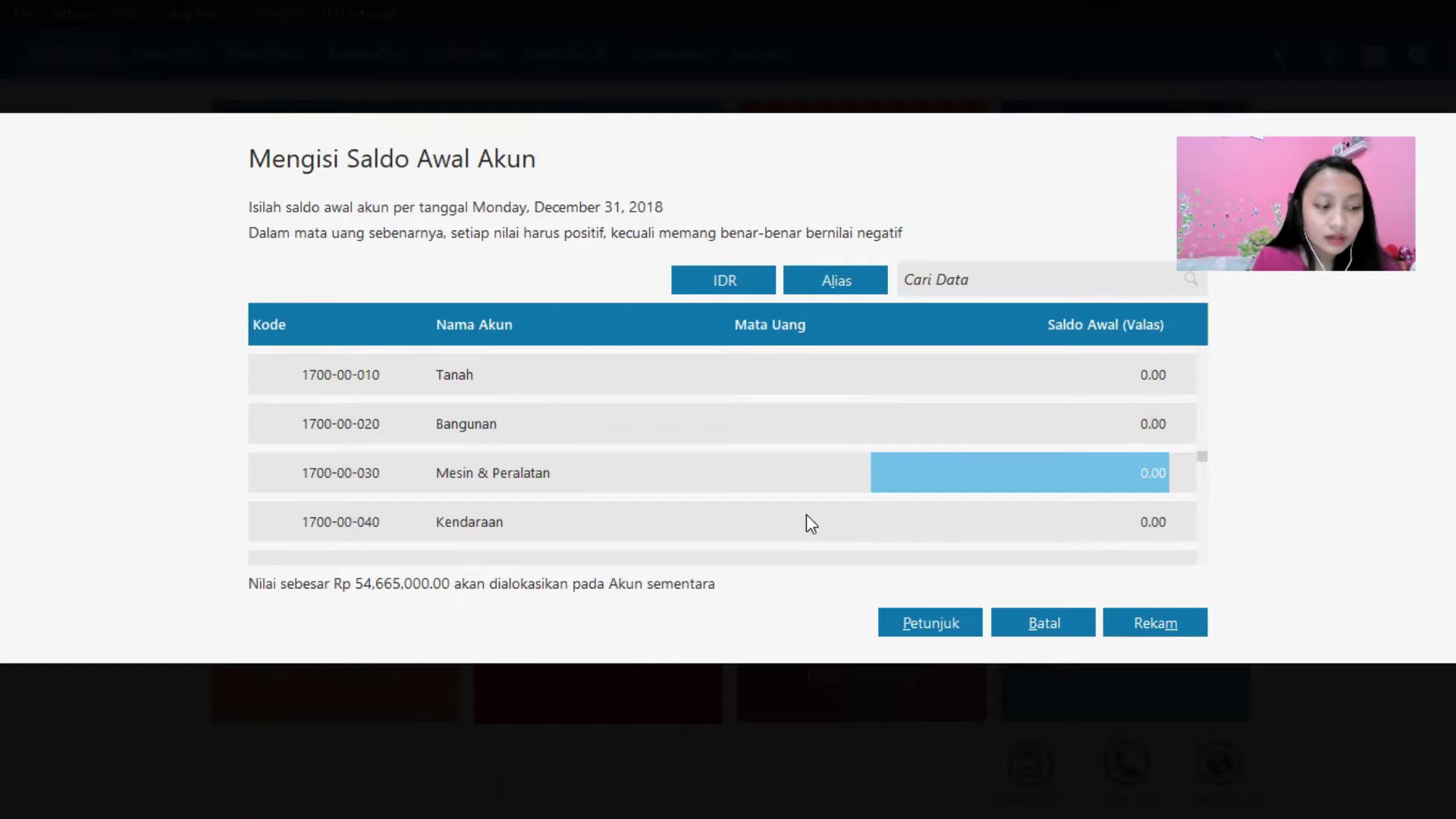
type("26")
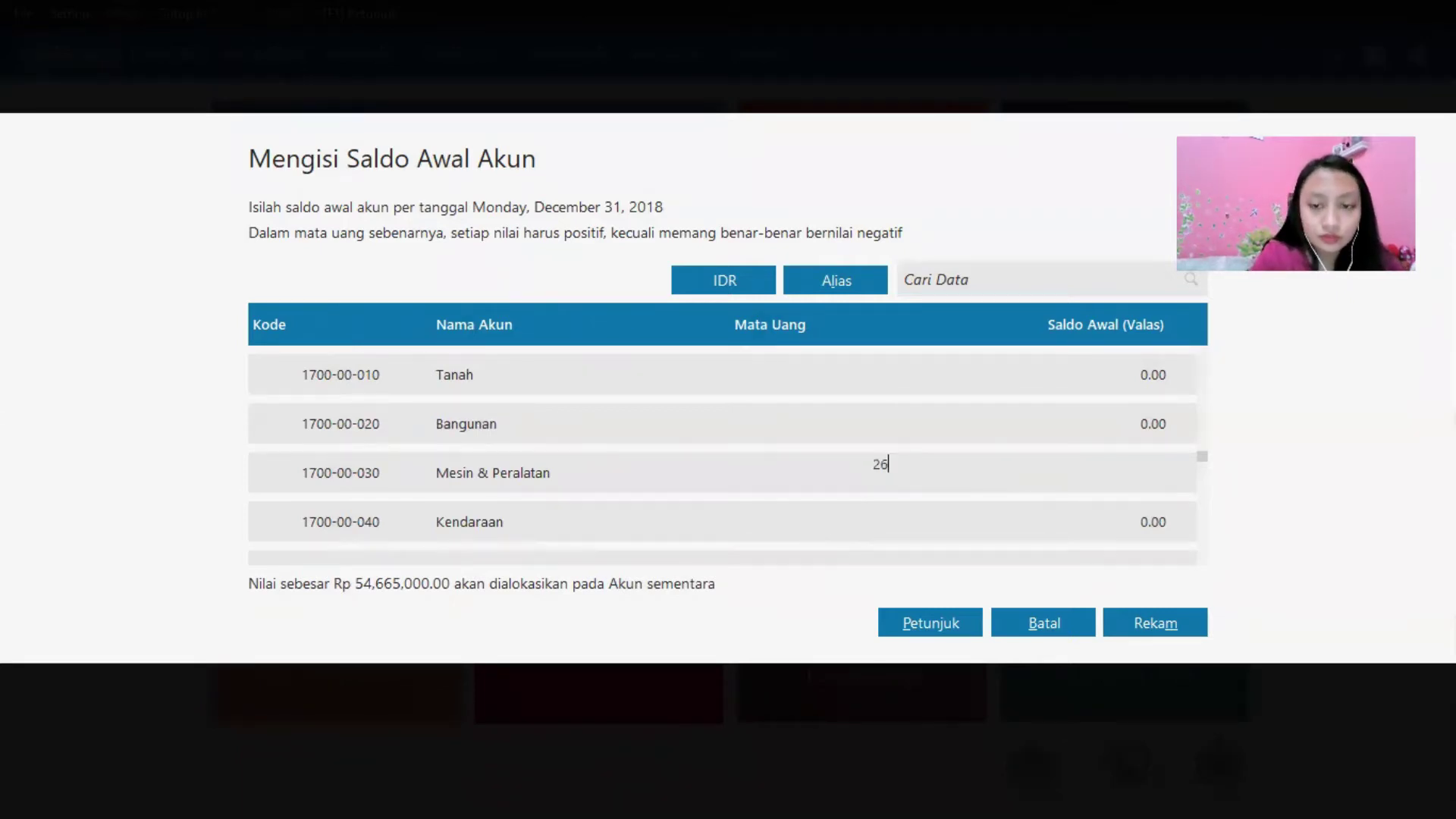
type("840000")
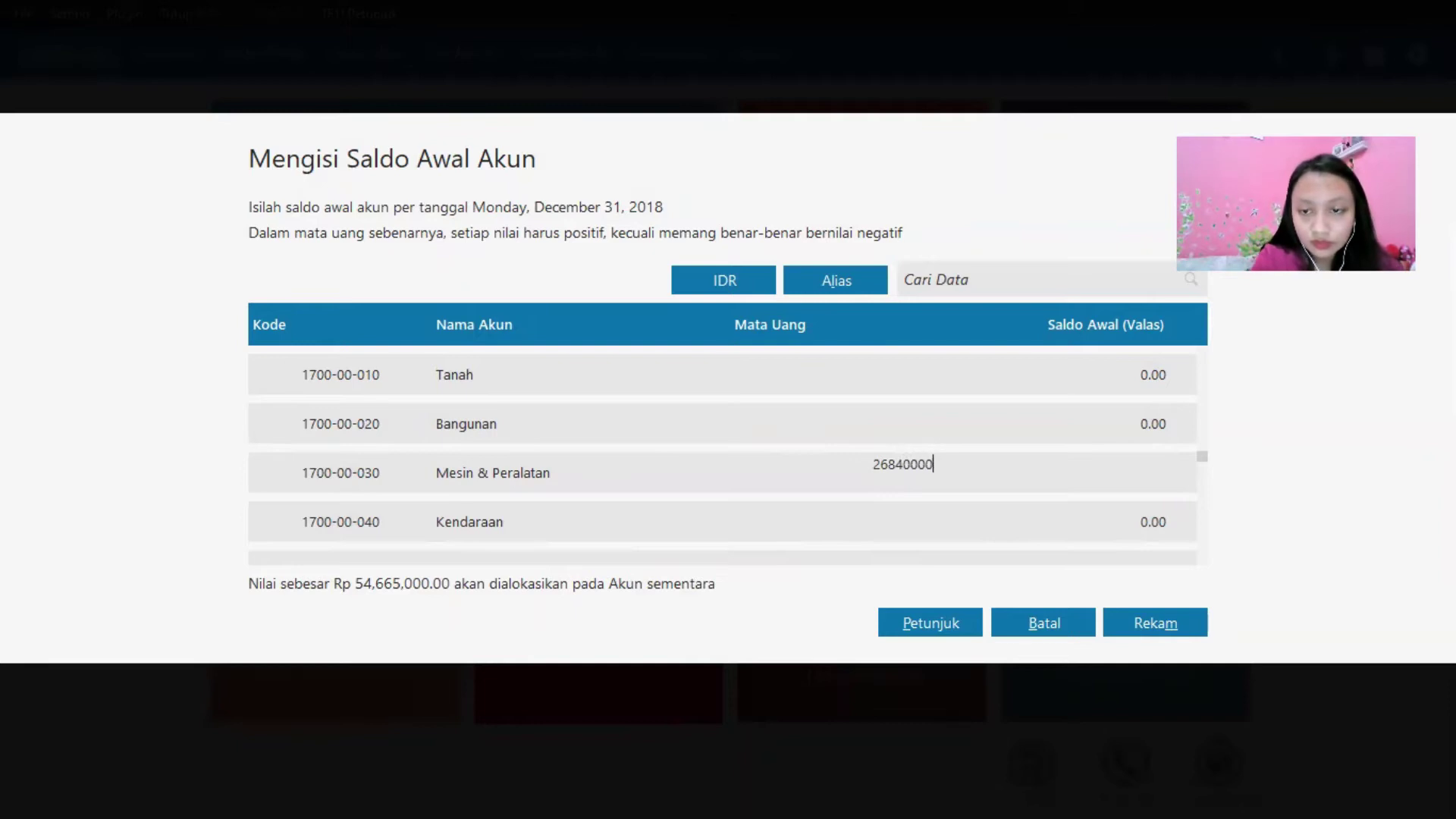
left_click(808, 522)
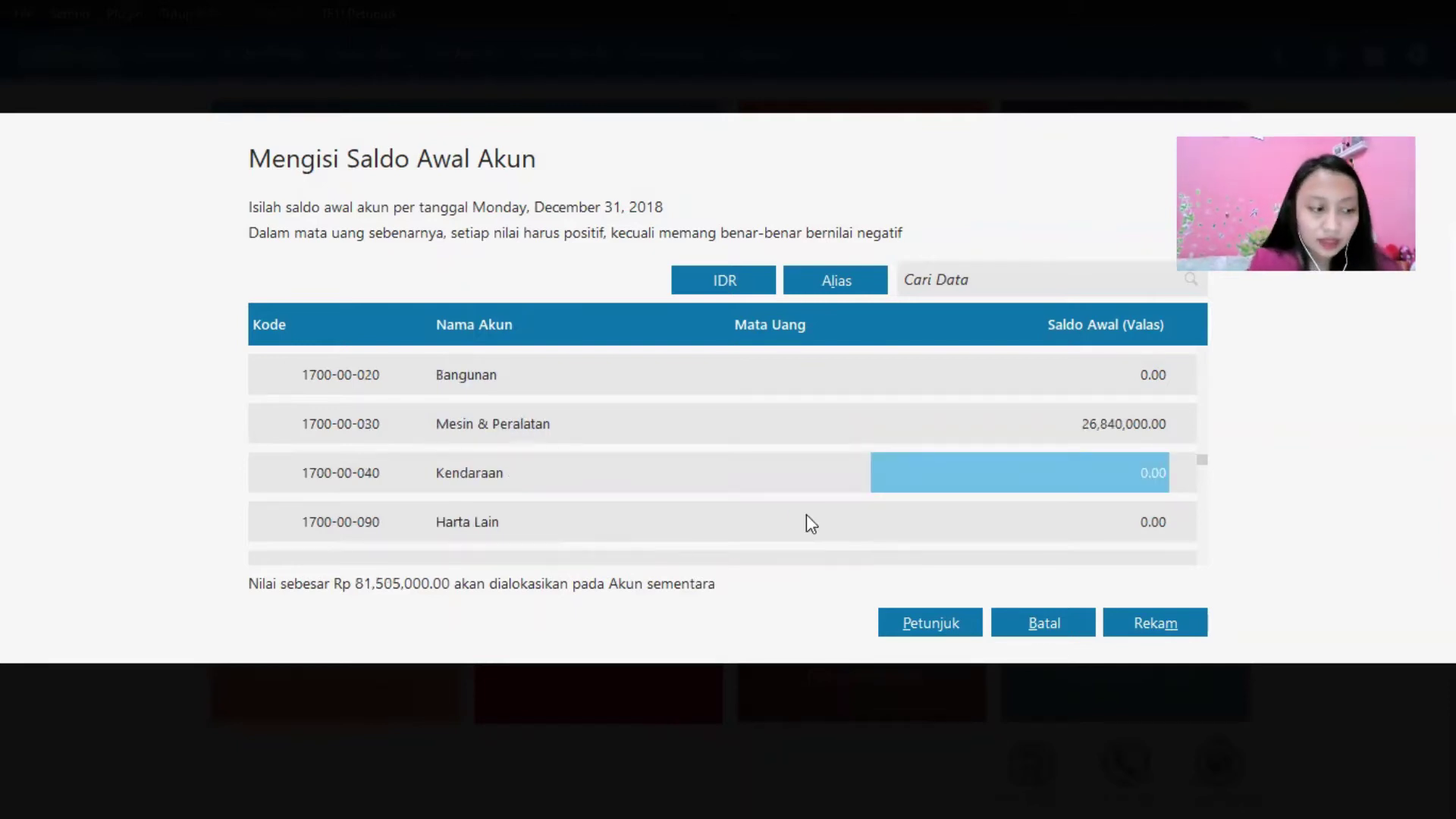
type("17416000")
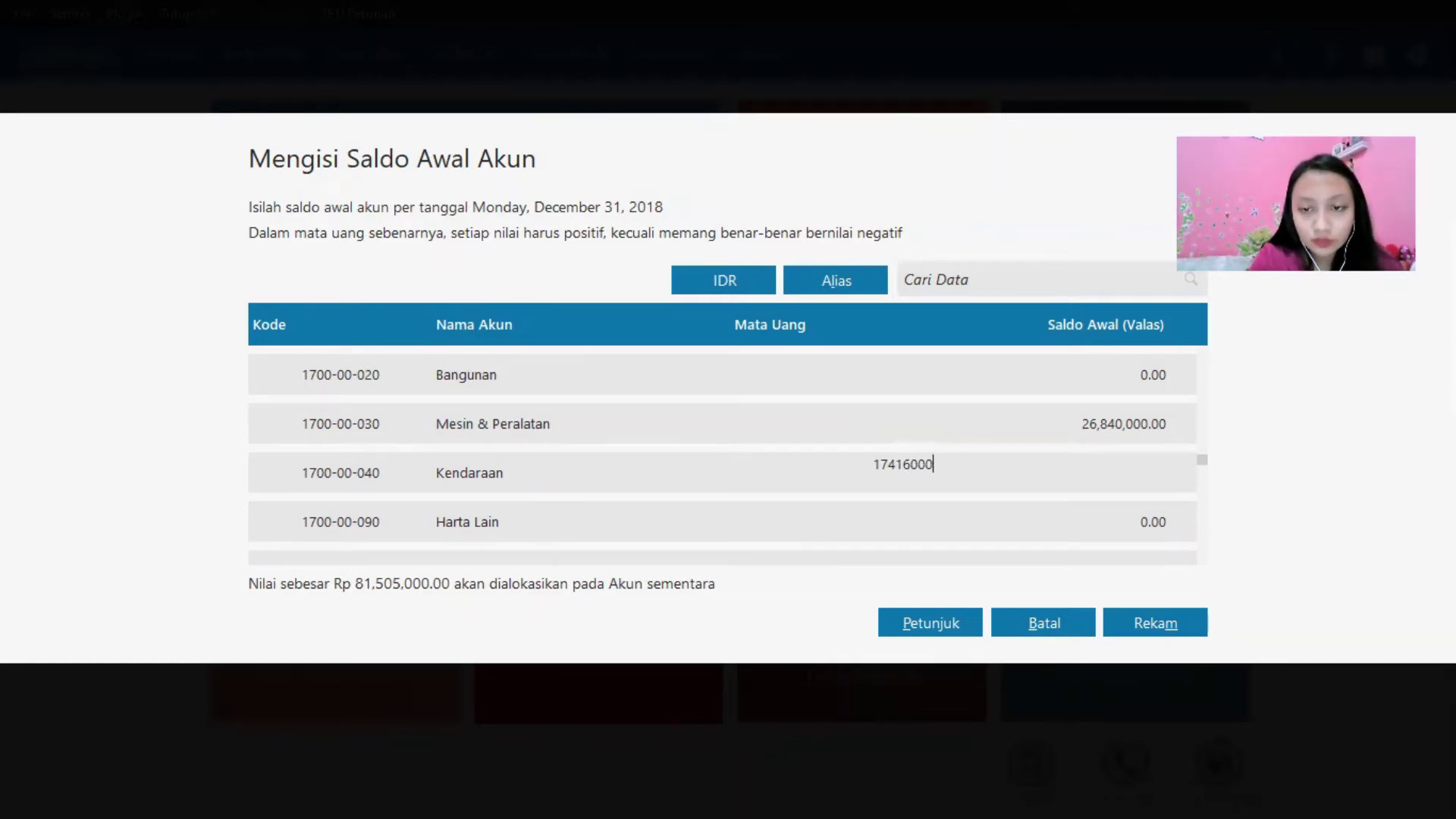
left_click(808, 520)
- Enter accumulated depreciation of -10,000,000 for machinery and -13,500,000 for vehicles
key("Down")
key("Down")
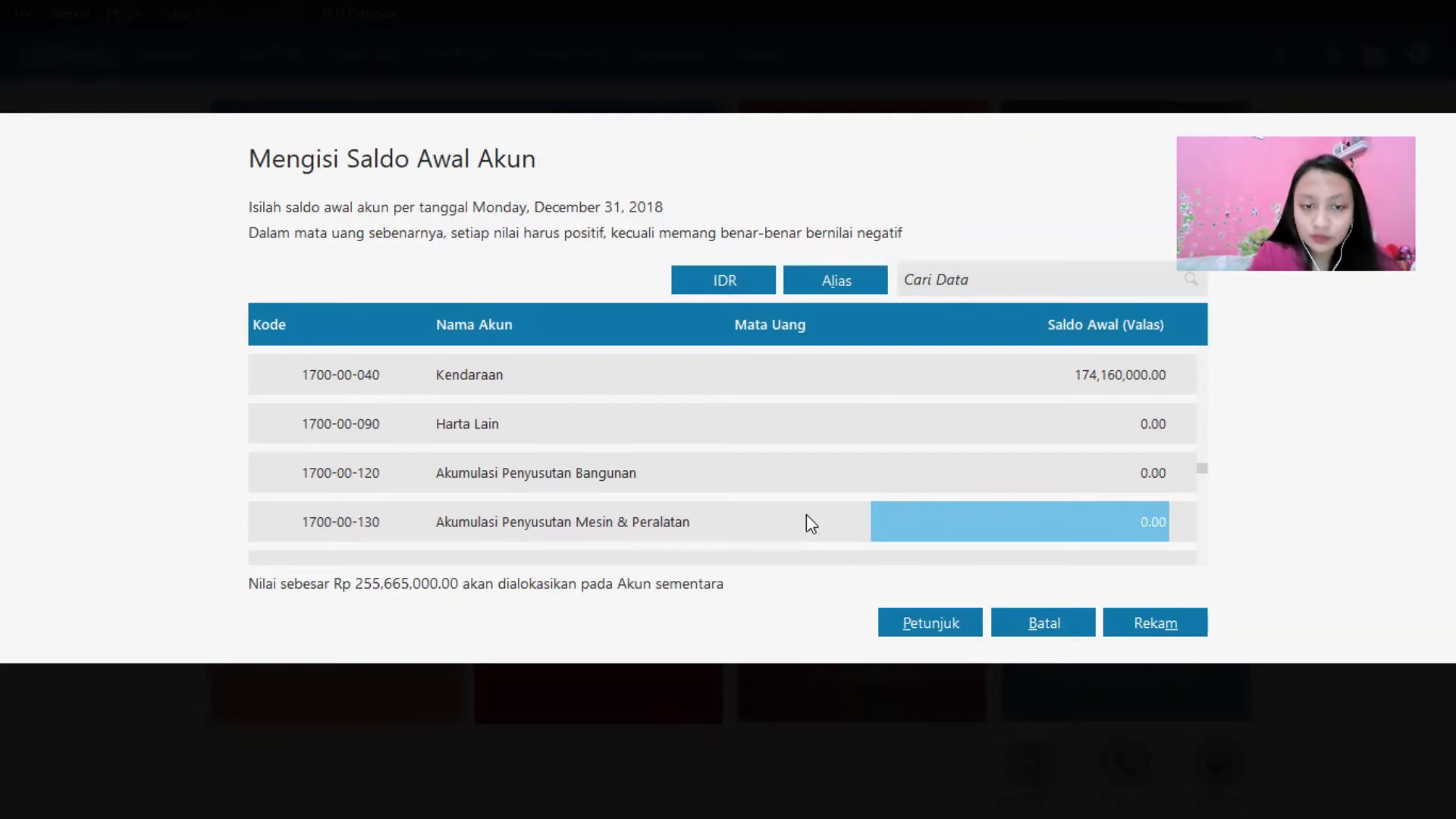
key("alt+Tab")
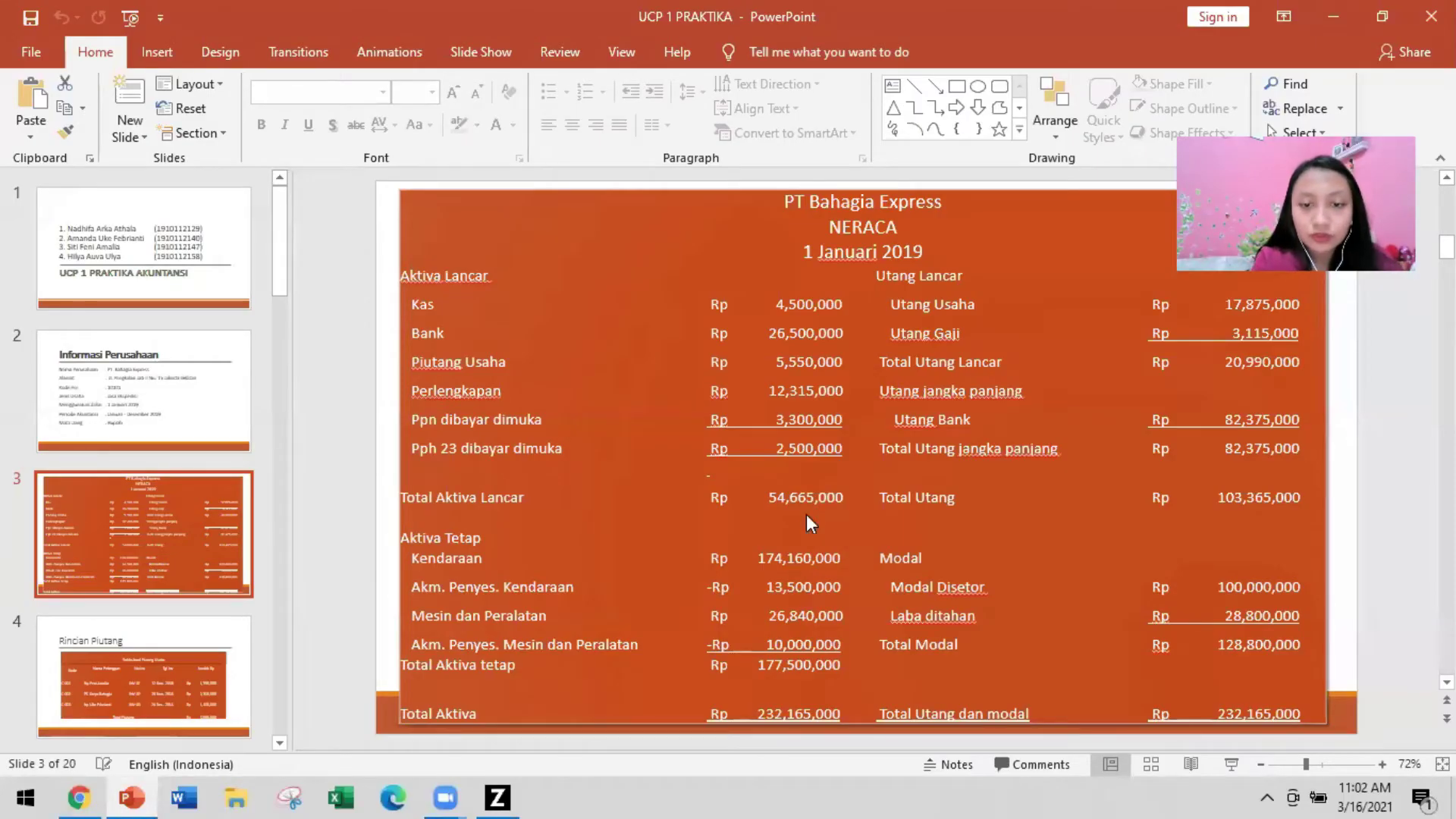
key("alt+Tab")
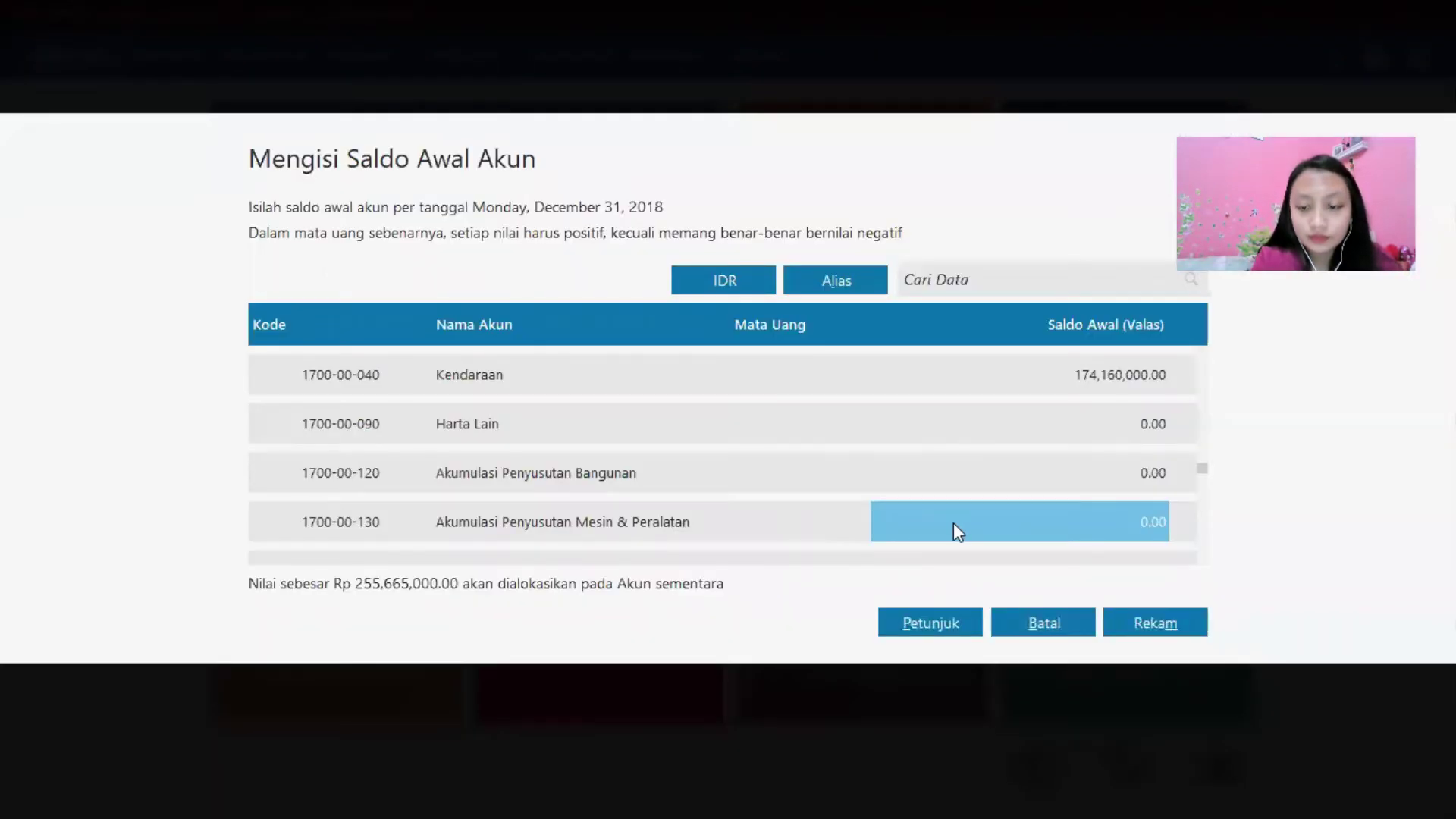
left_click(954, 523)
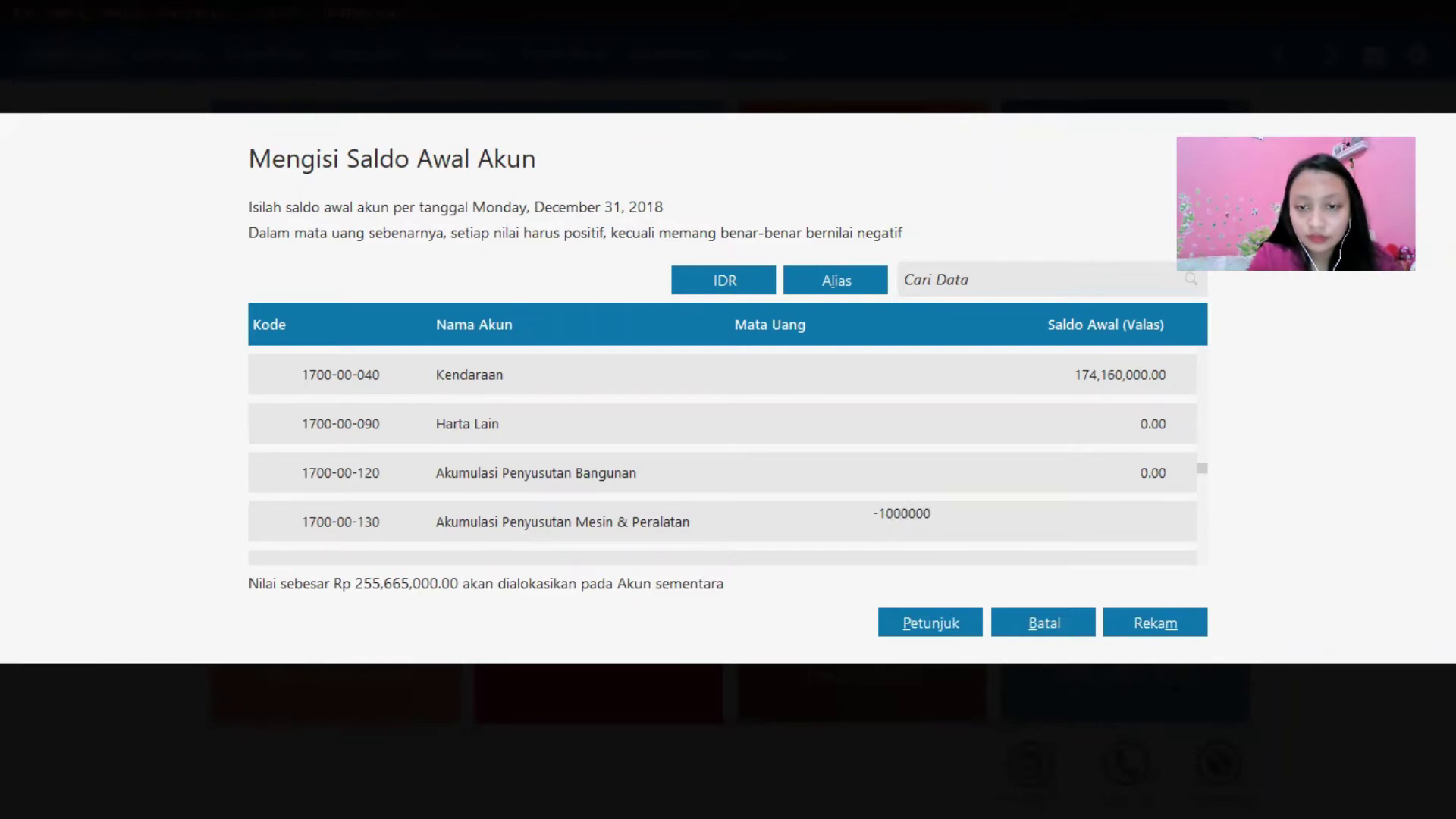
key("Return")
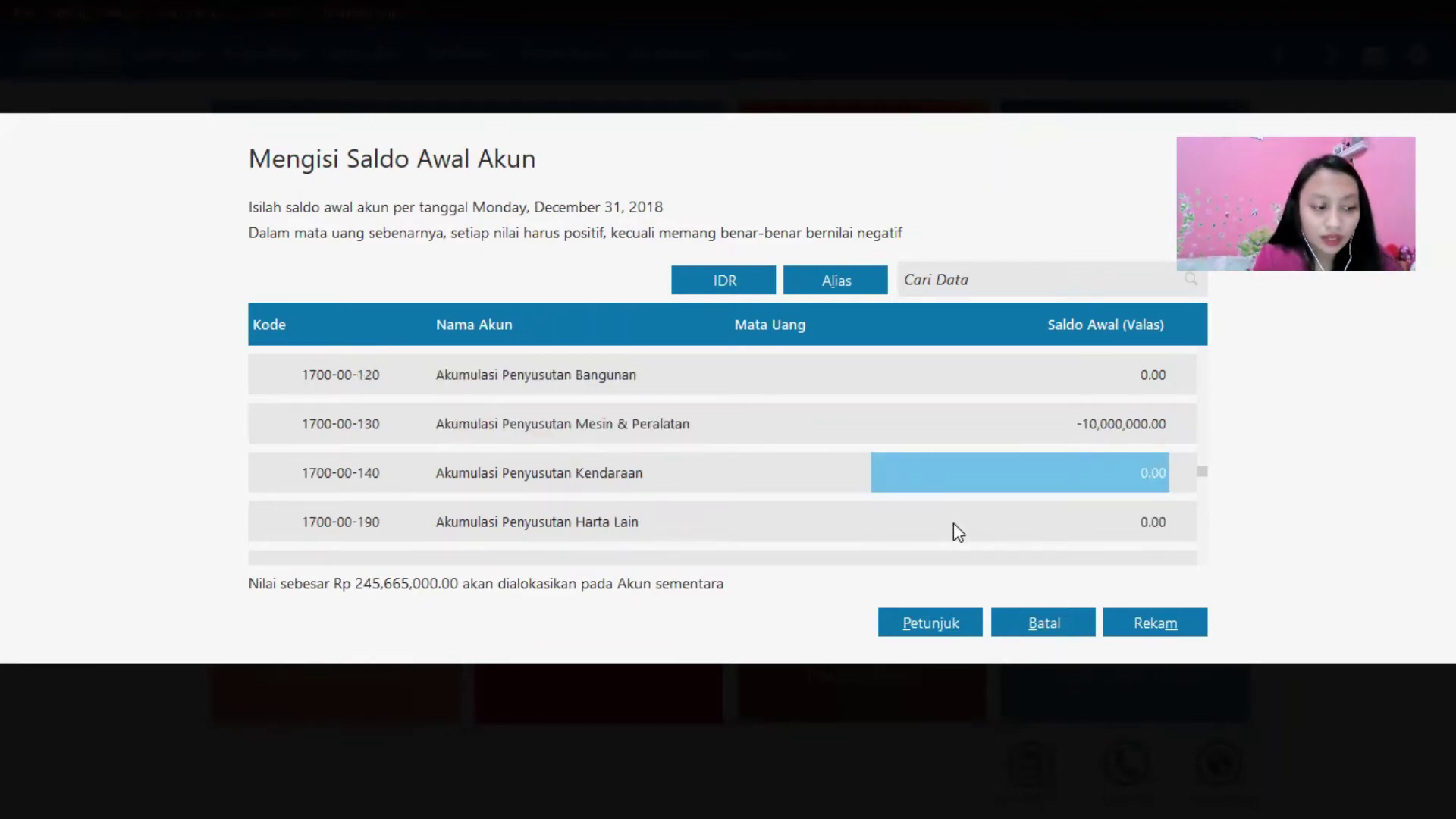
type("-13,5")
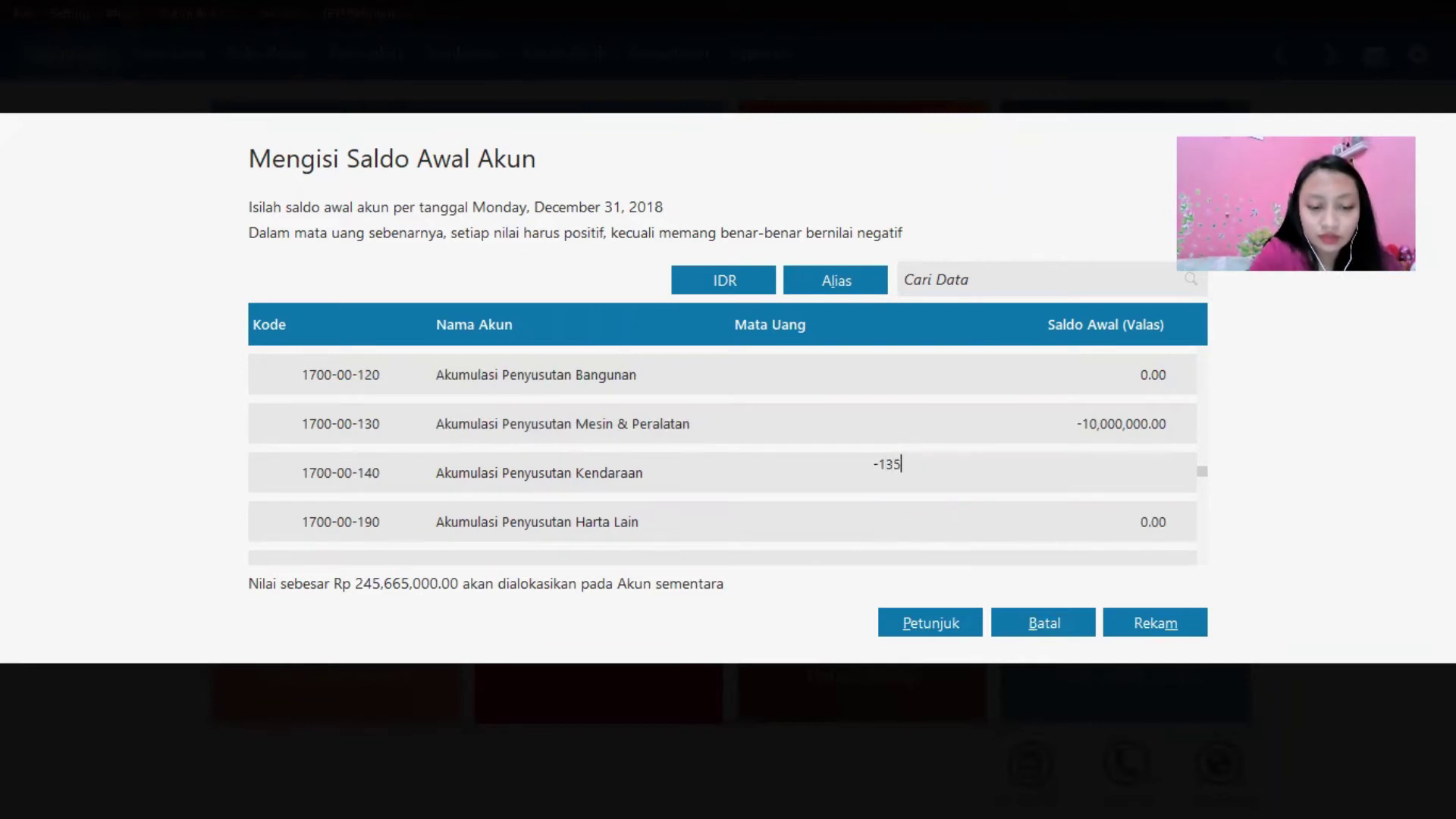
type("00")
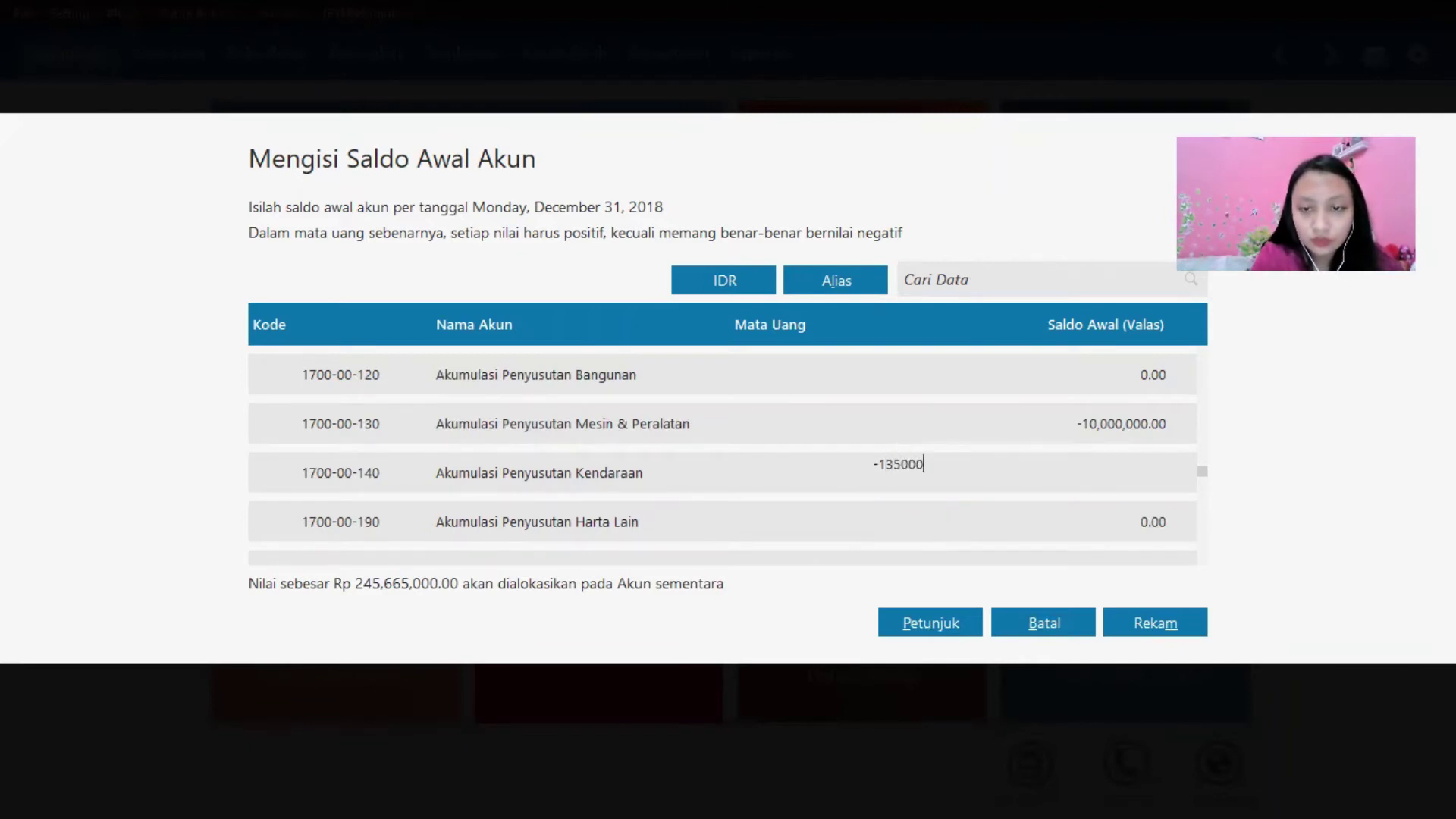
type(",000")
key("Return")
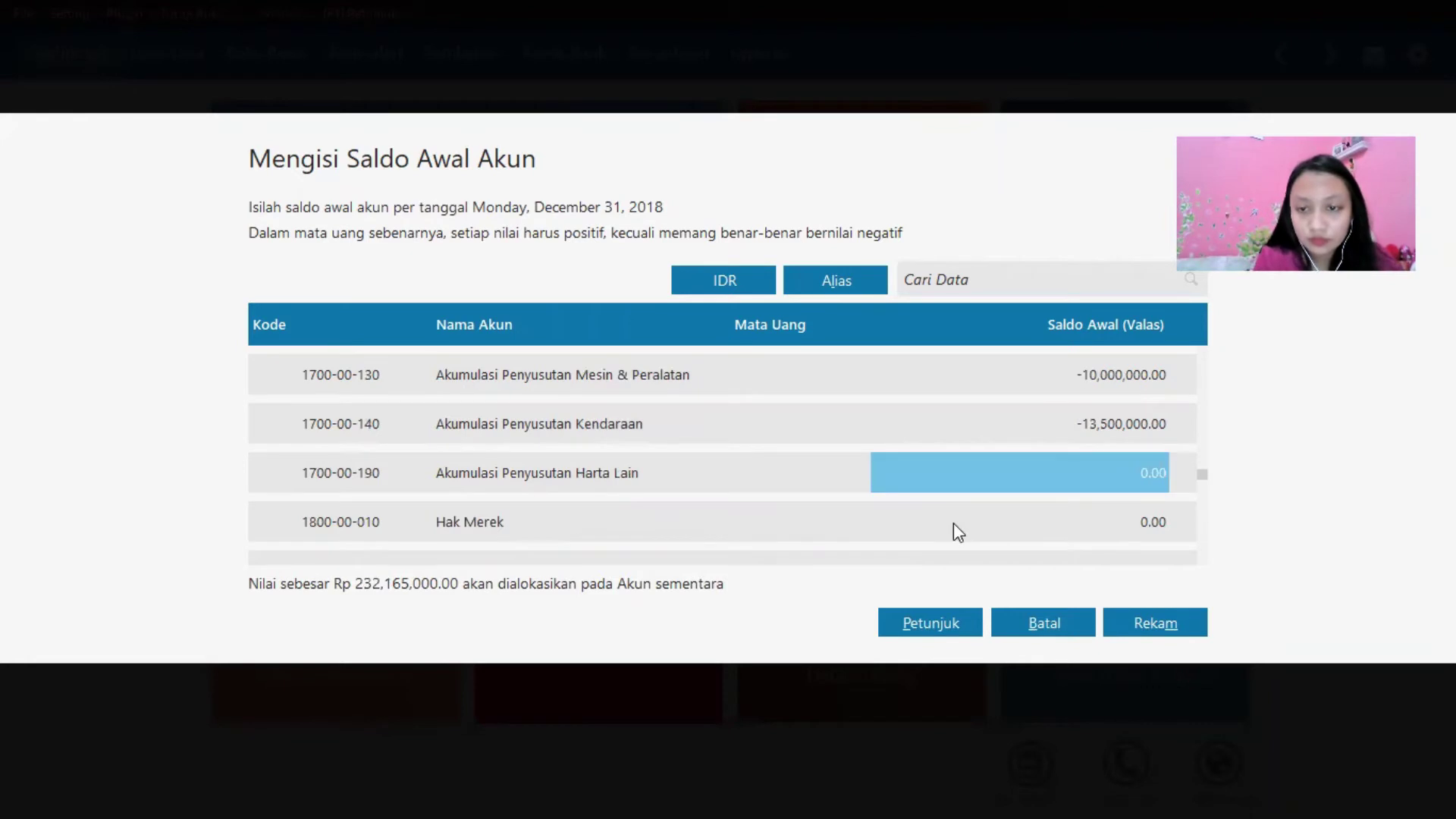
key("Return")
key("Return")
key("Return")
key("Return")
key("Return")
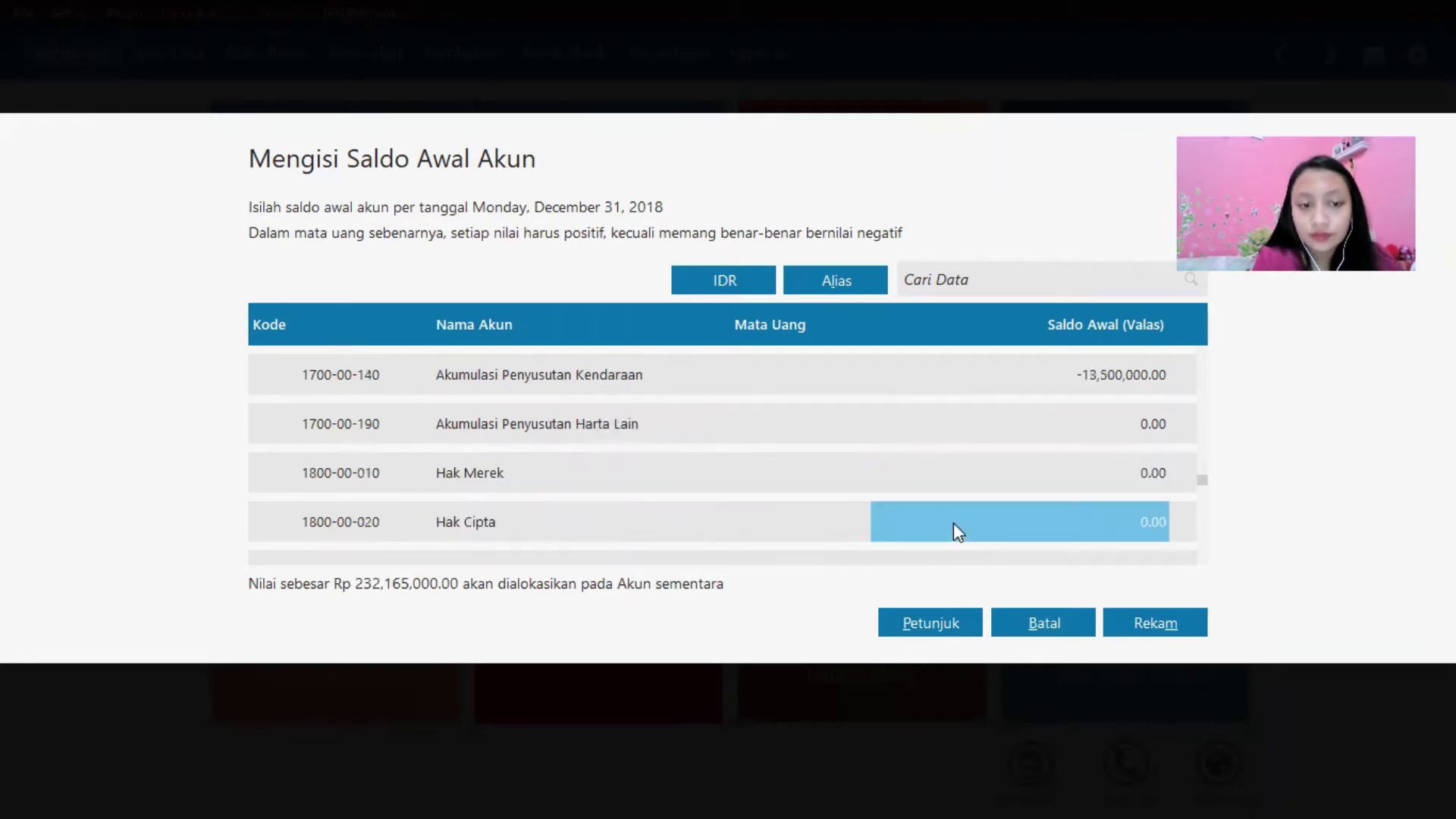
key("Up")
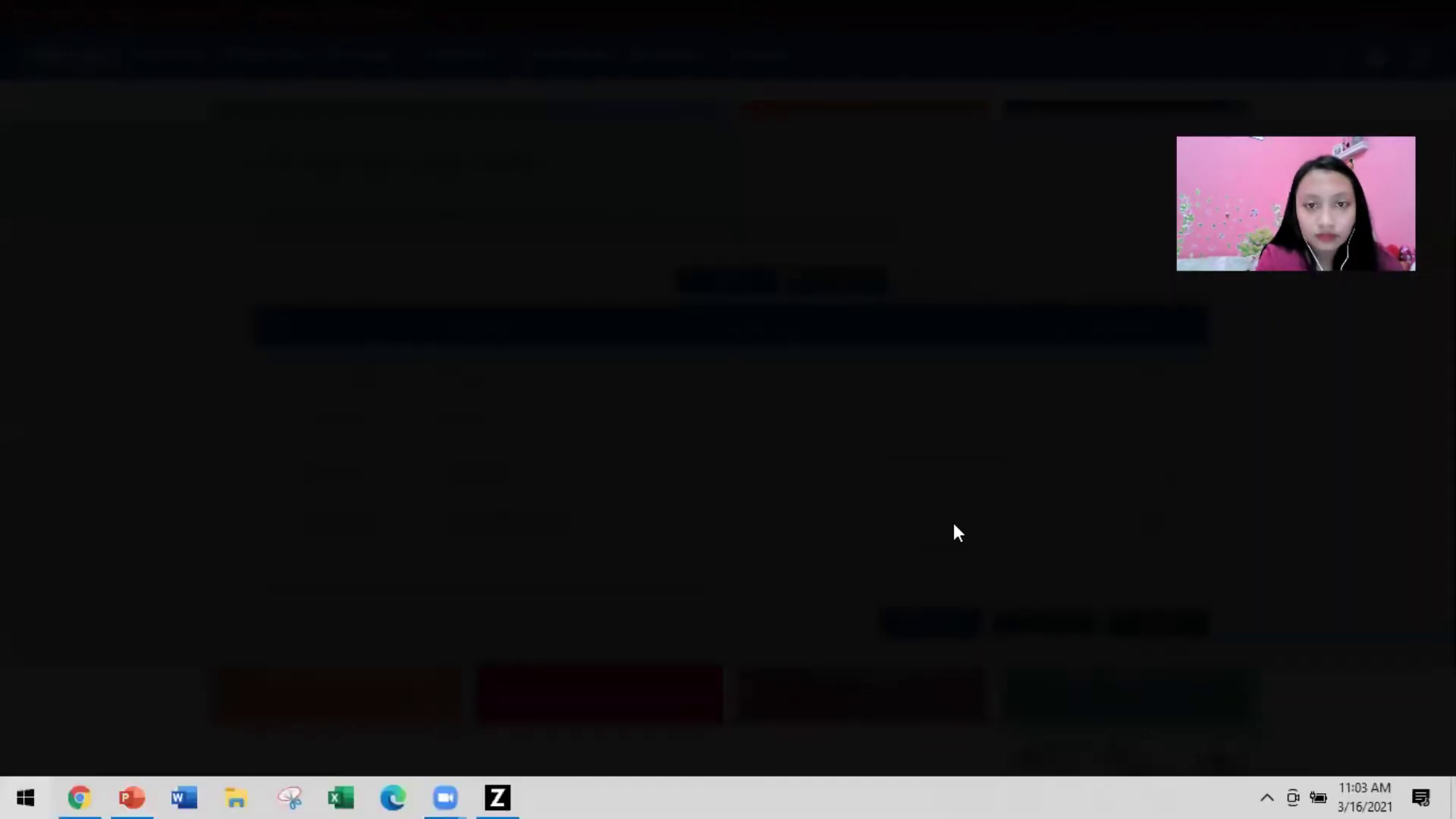
key("super")
left_click(1137, 526)
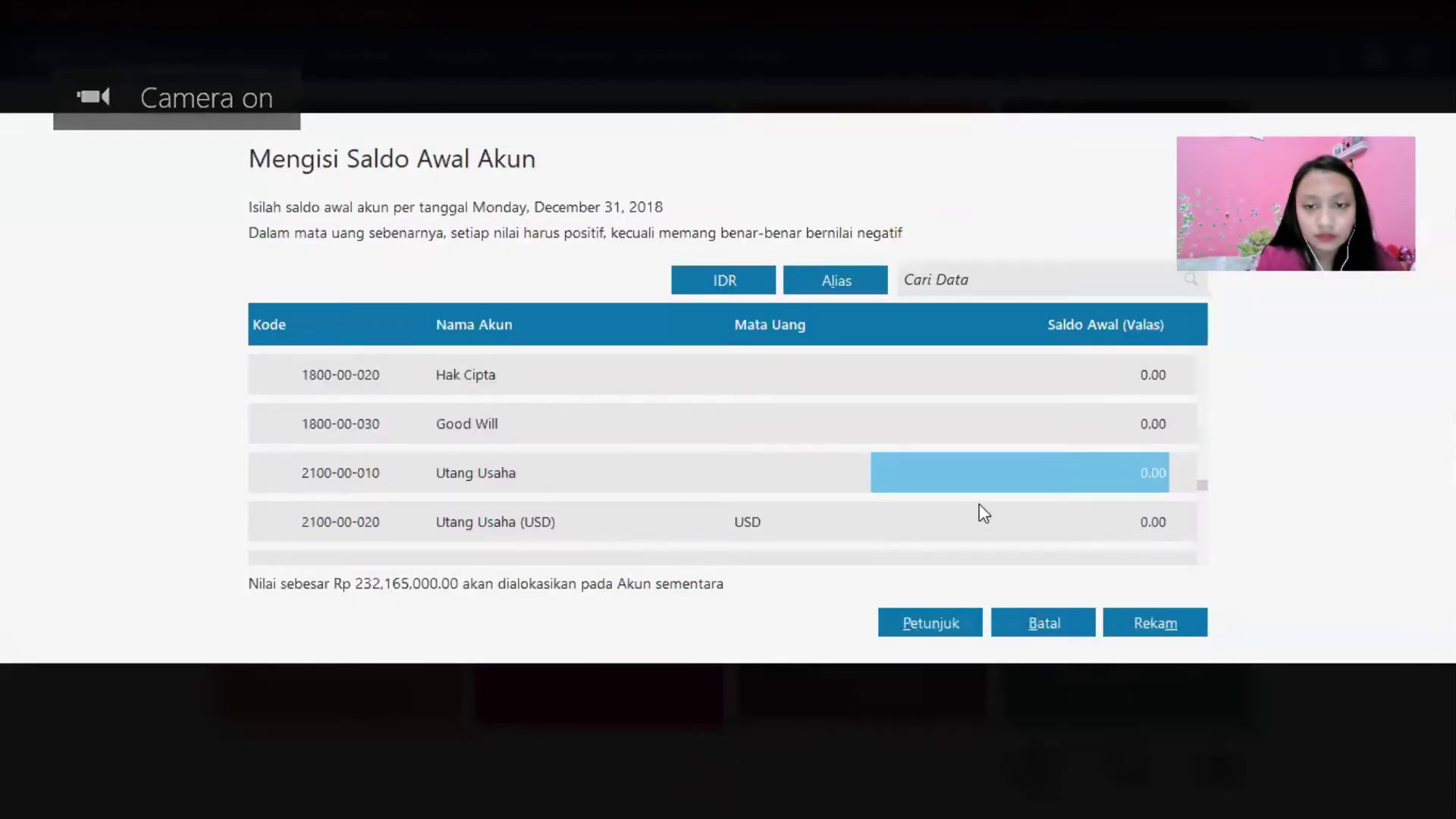
key("alt+Tab")
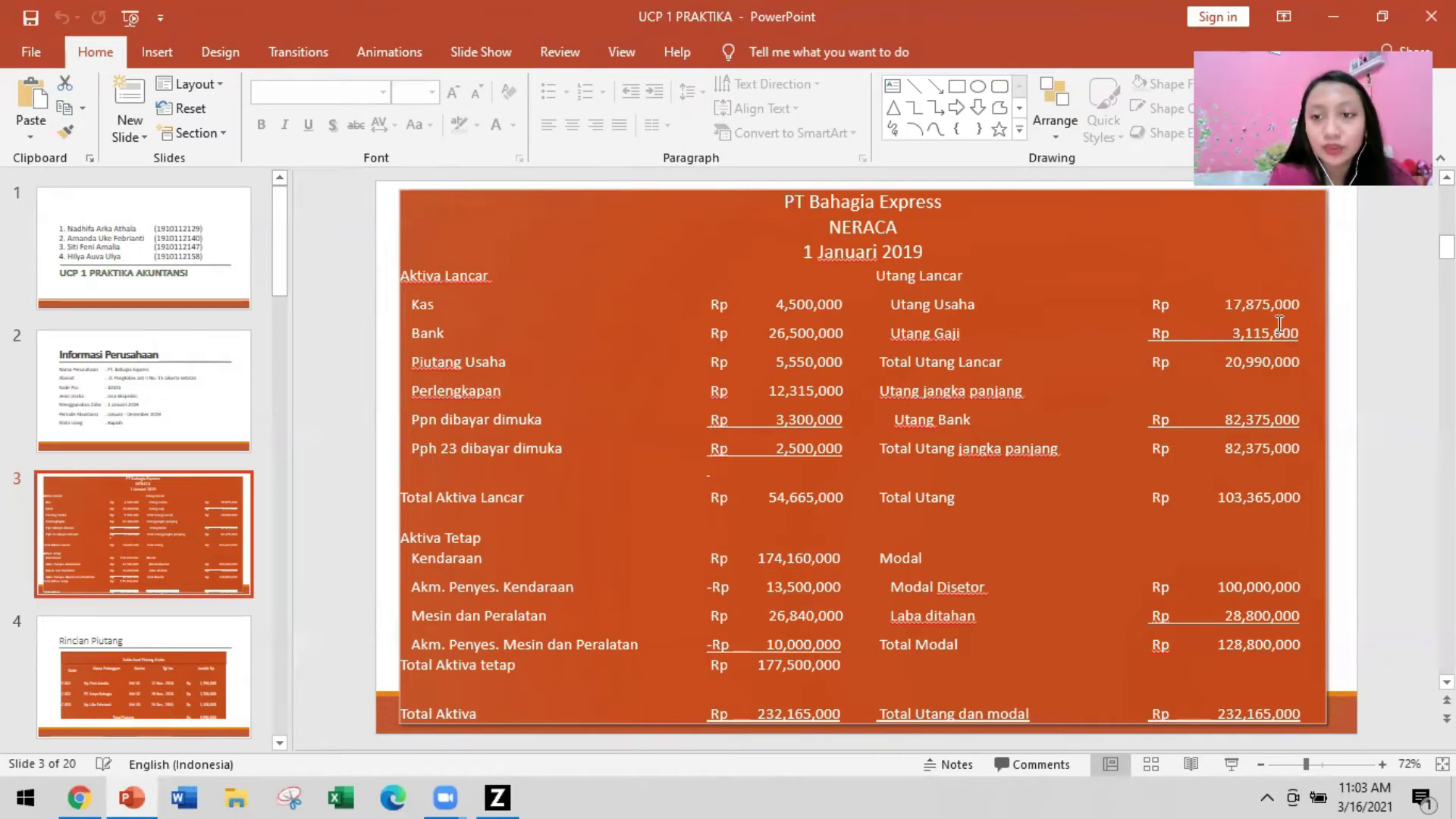
left_click(501, 792)
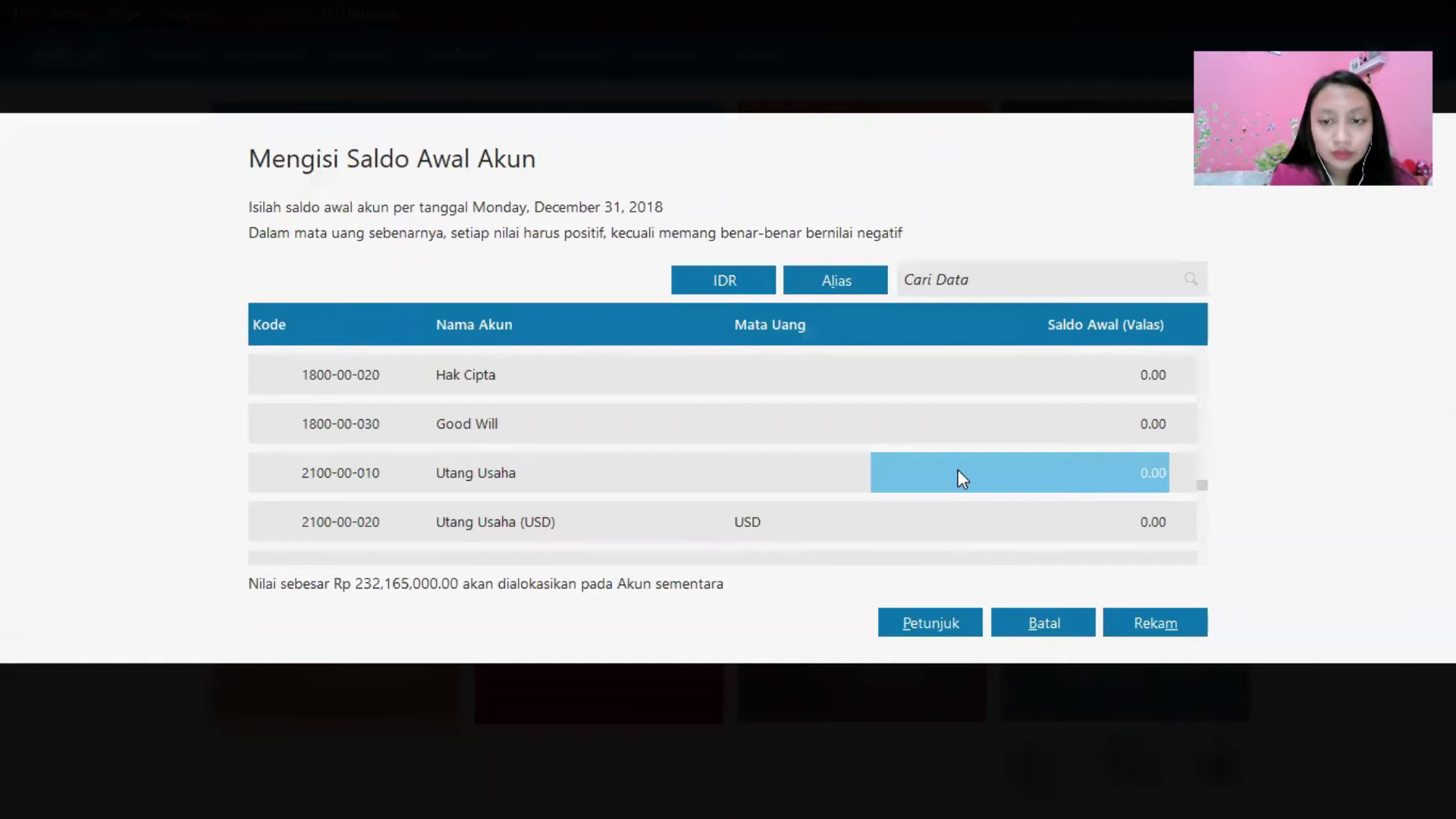
- Correct the Utang Usaha opening balance from 178,750,000 to 17,875,000
left_click(960, 474)
type("1")
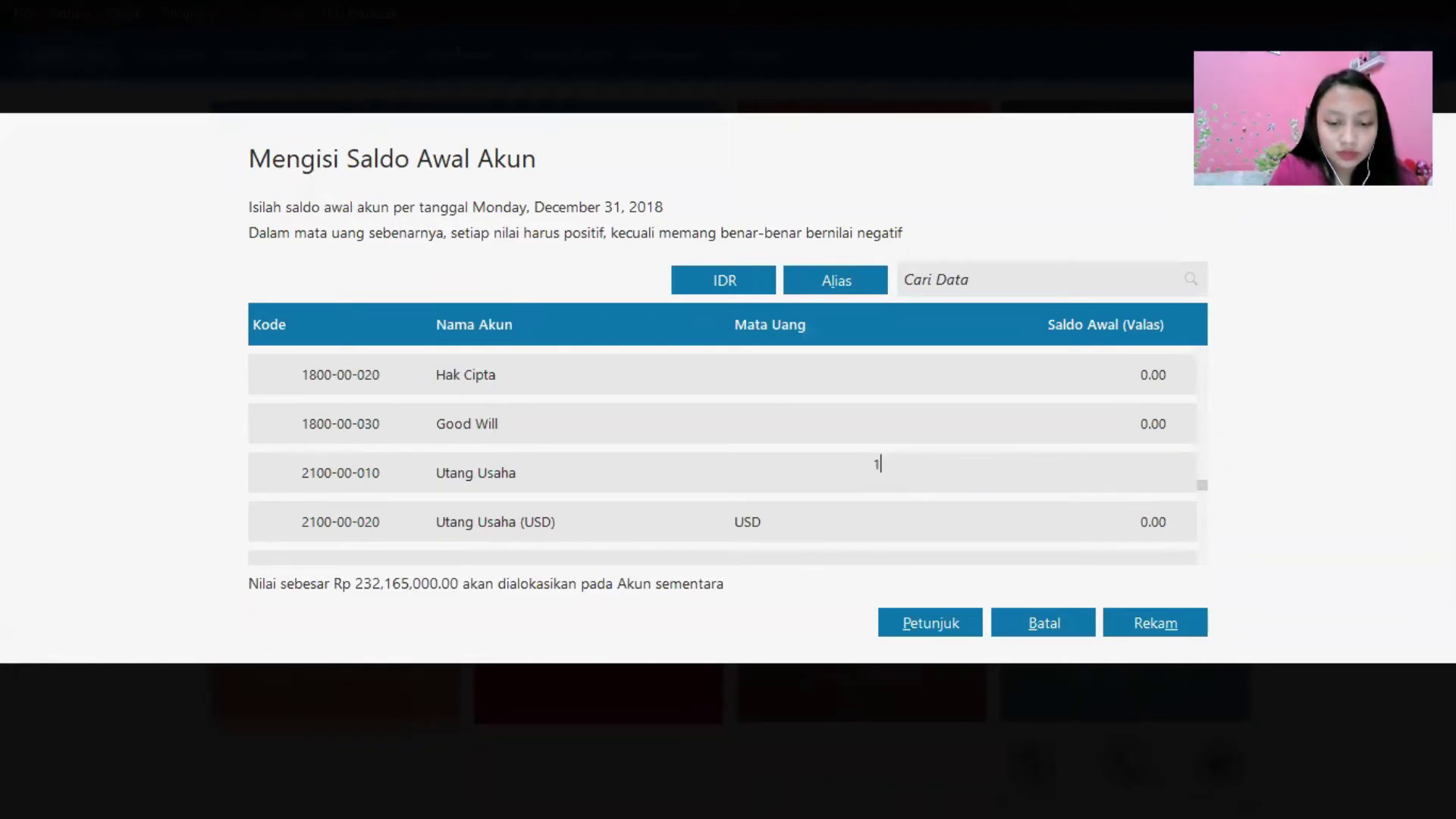
type("78750000")
key("Return")
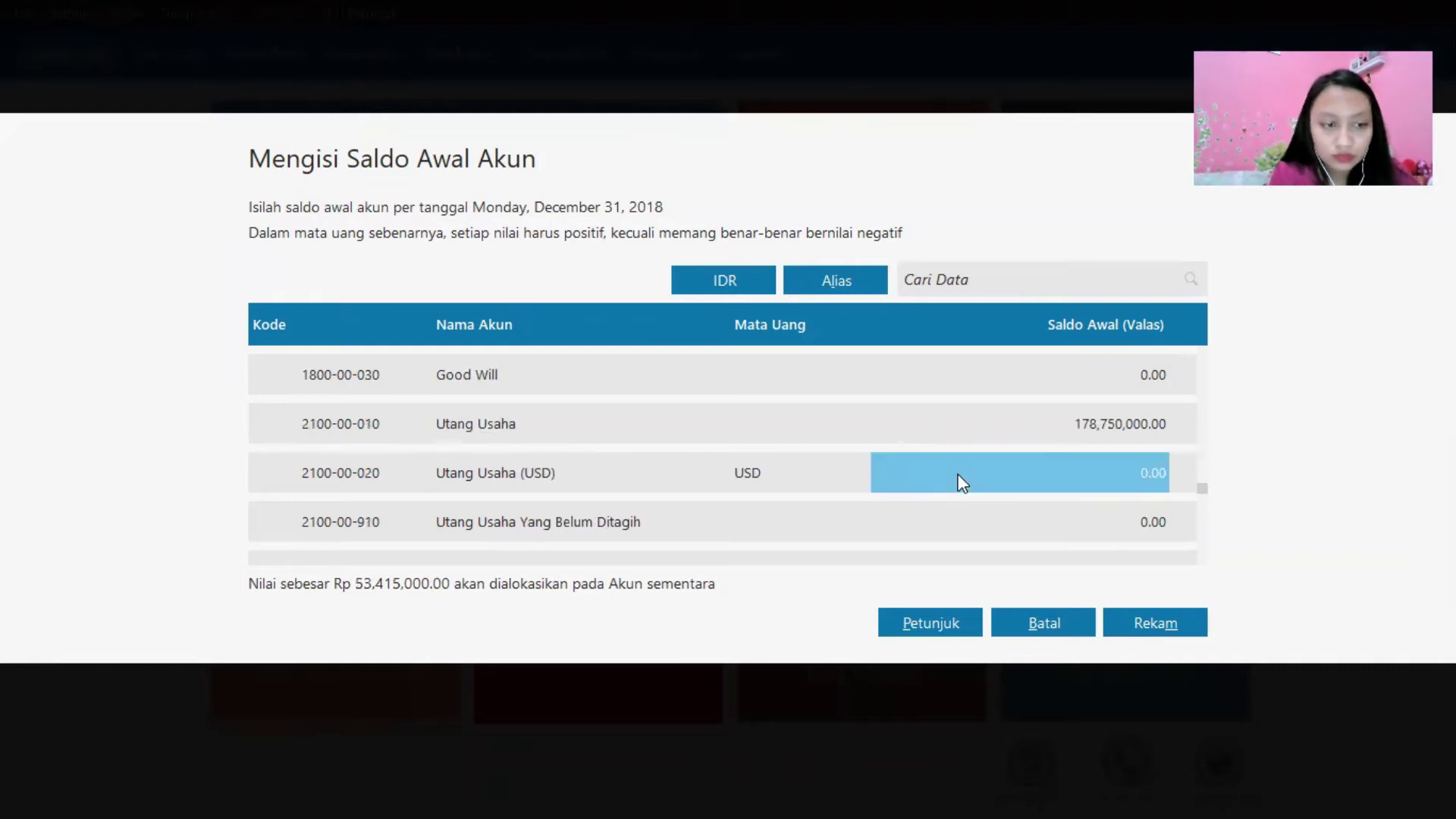
left_click(1156, 429)
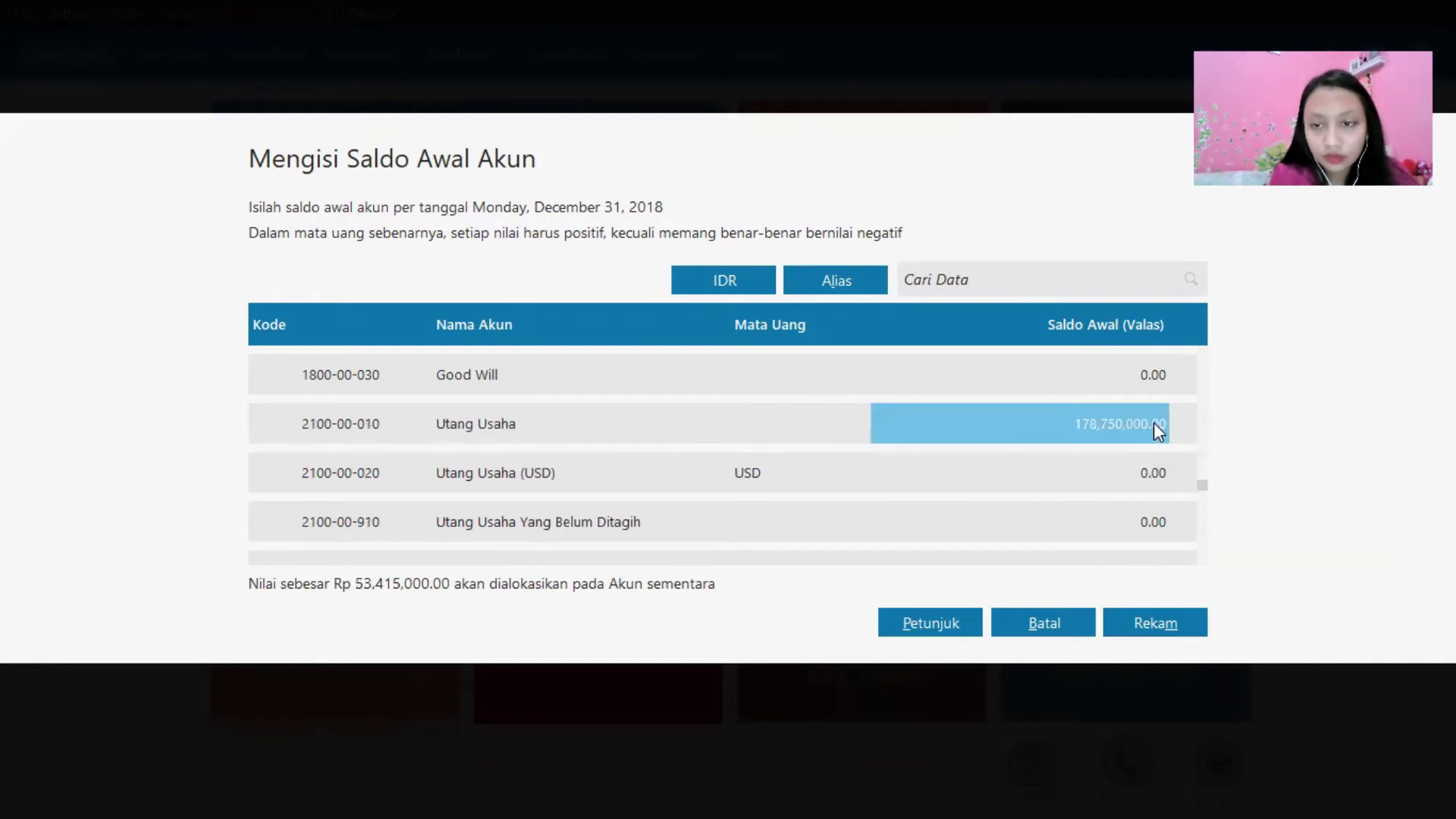
left_click(1156, 427)
left_click(1156, 425)
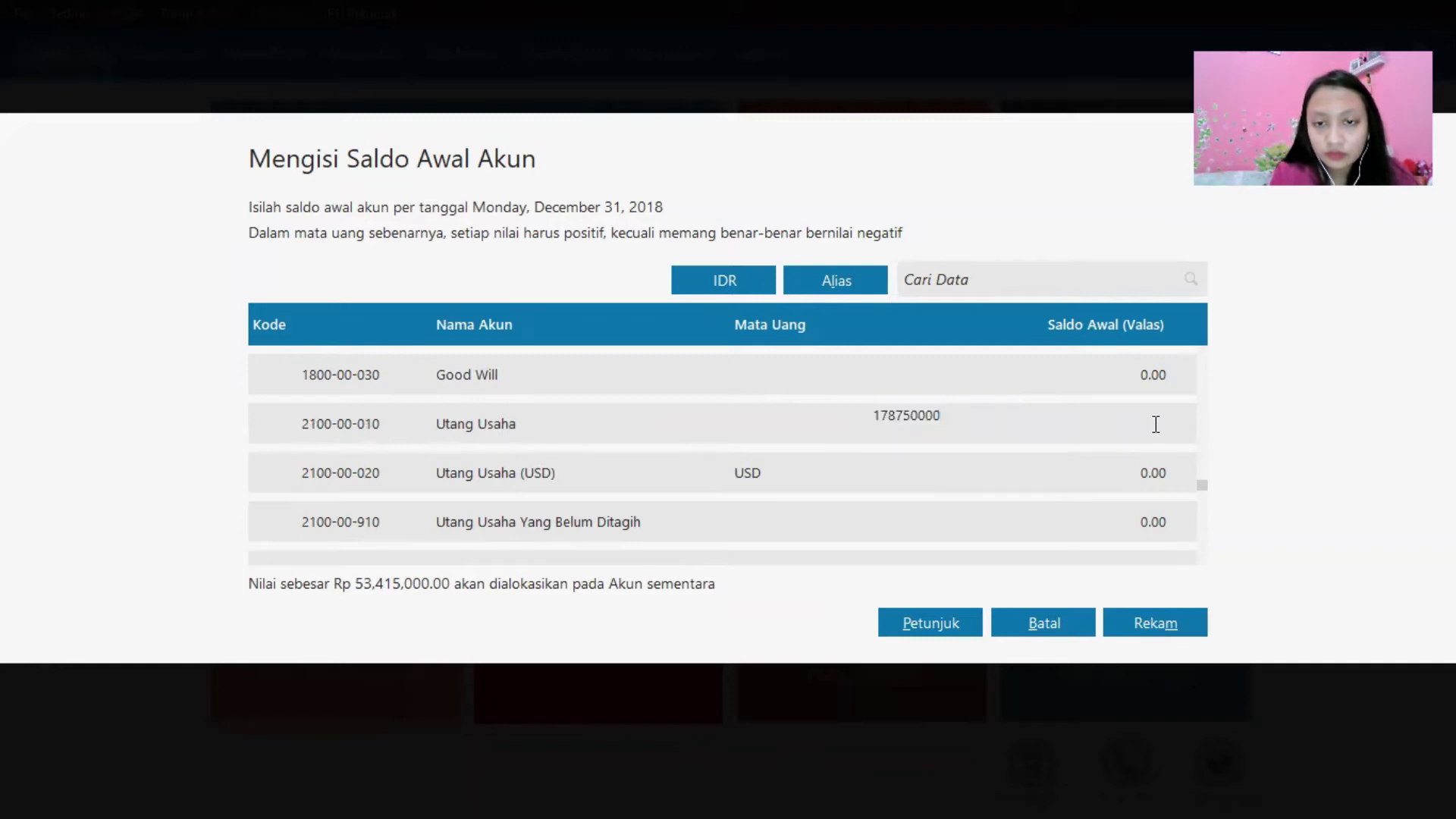
key("BackSpace")
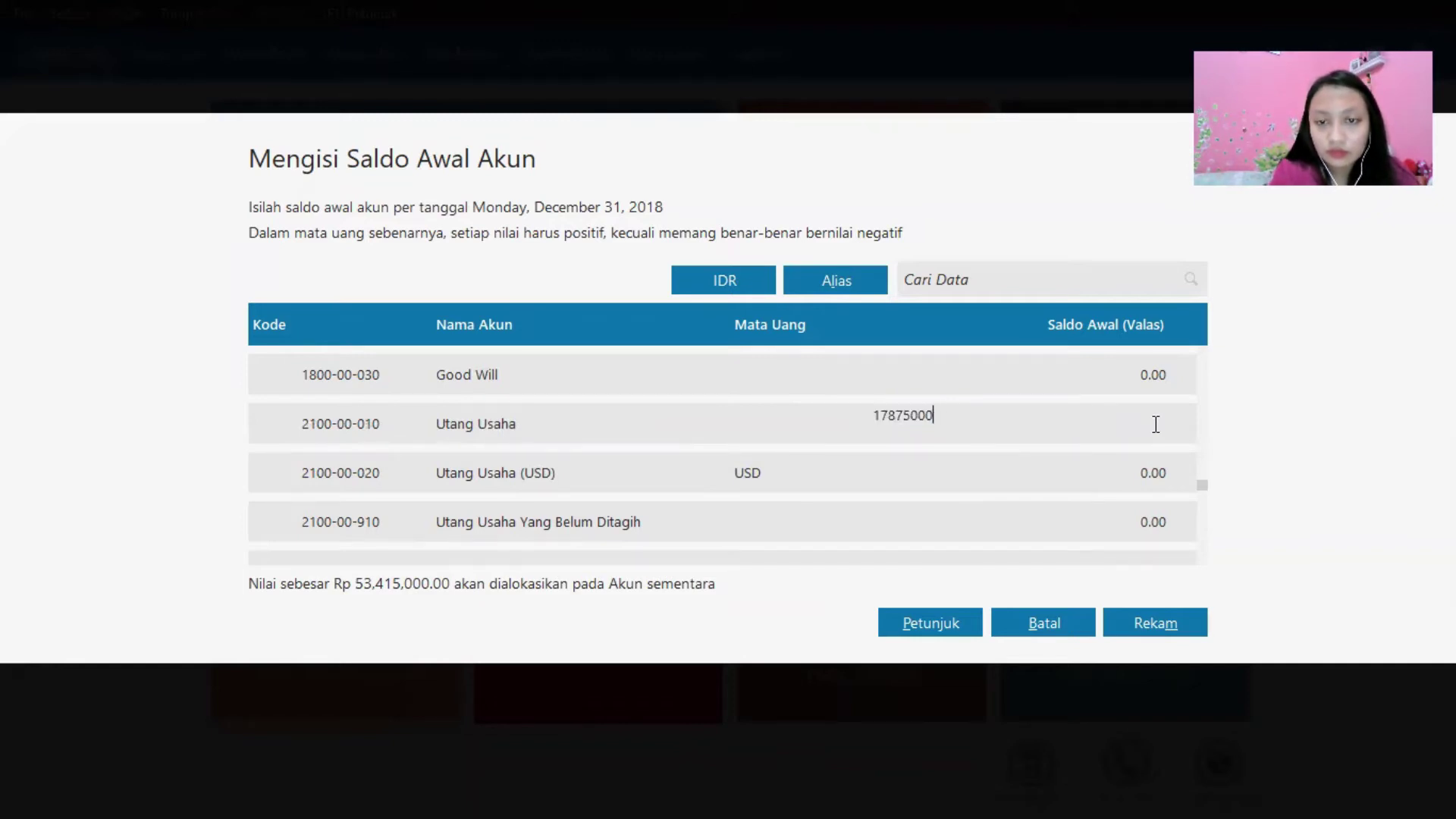
key("Return")
- Enter 3,115,000 as the Utang Gaji & Upah opening balance
key("Down")
key("Down")
key("Down")
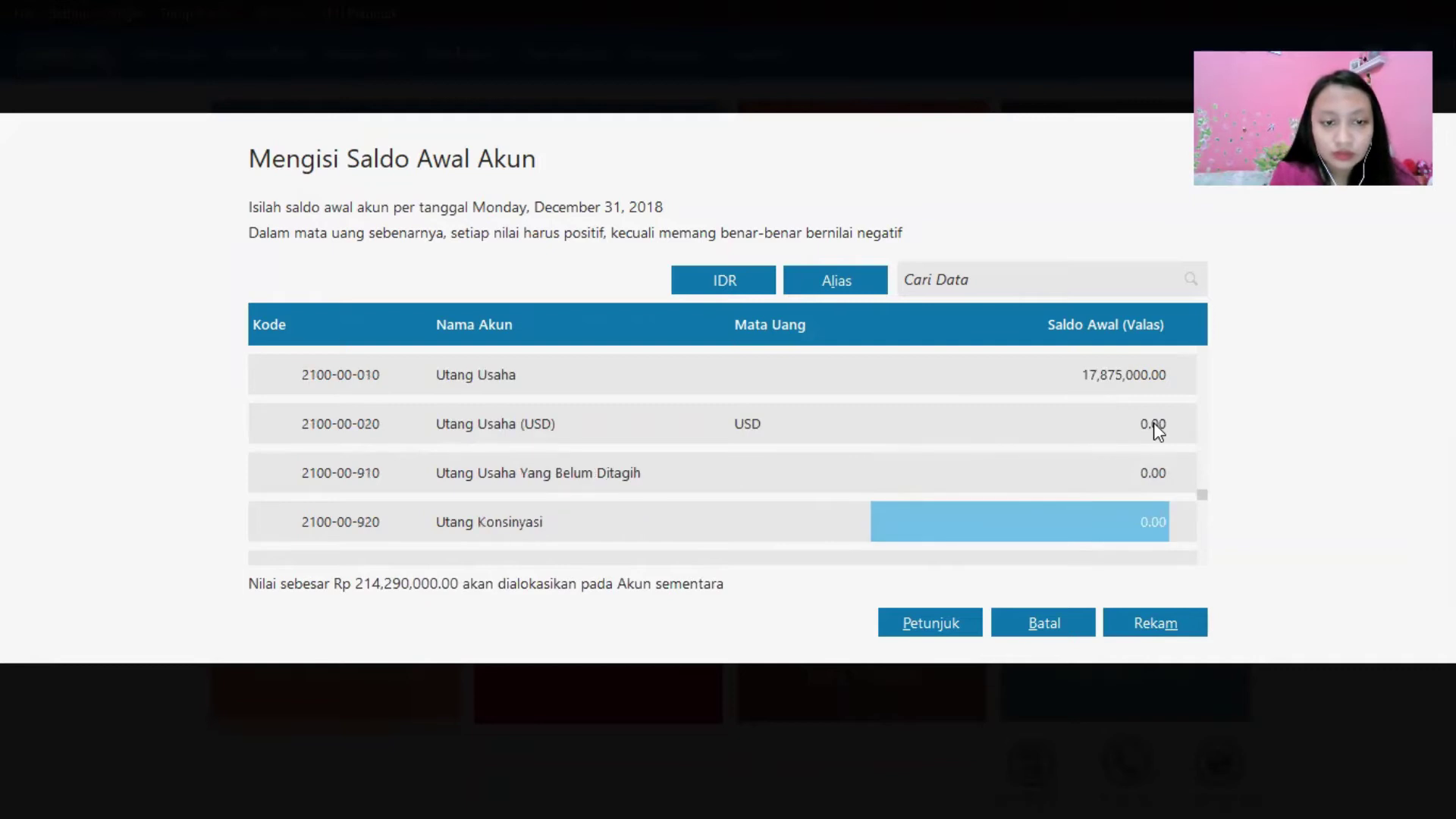
key("Down")
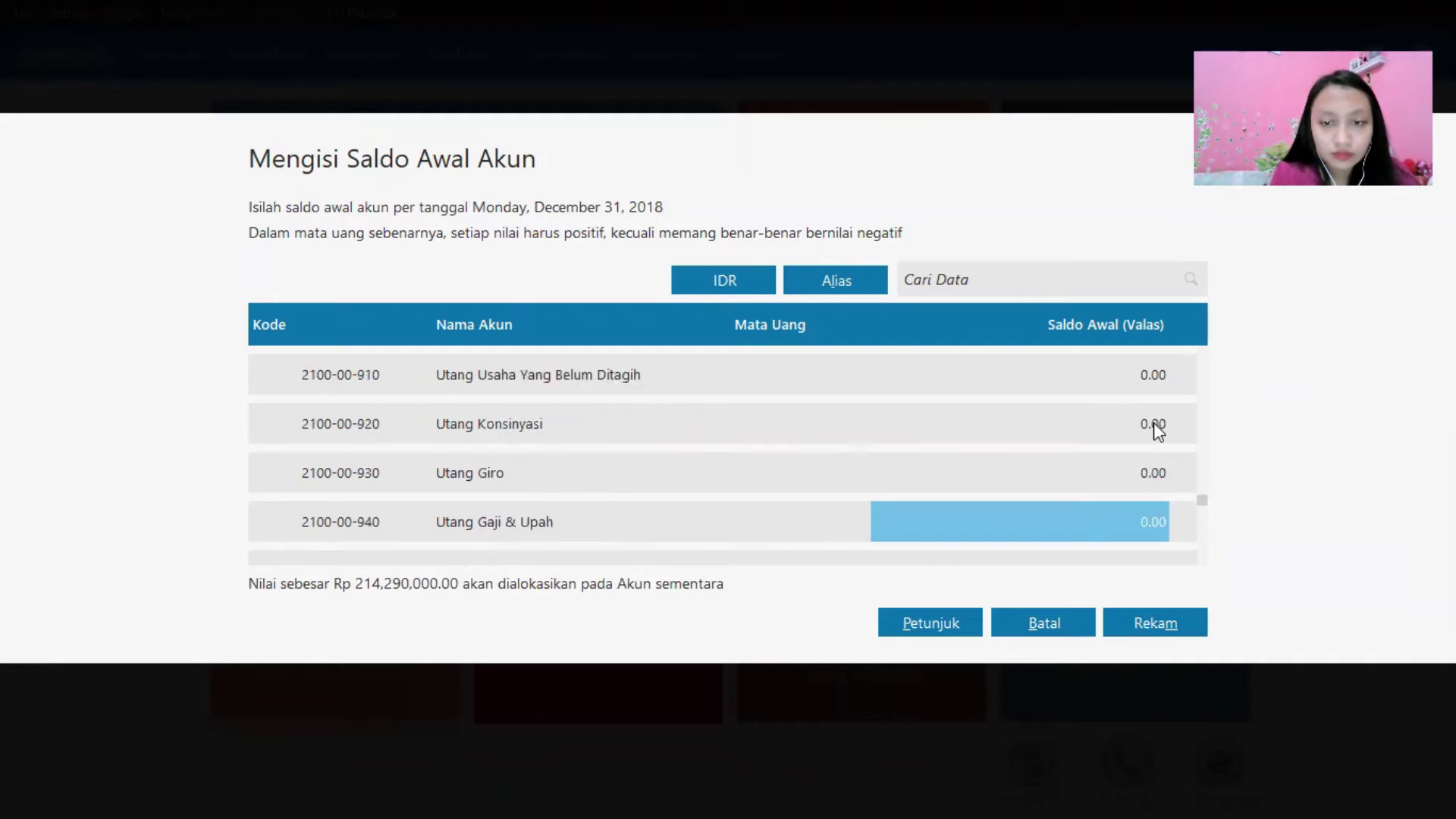
left_click(1152, 519)
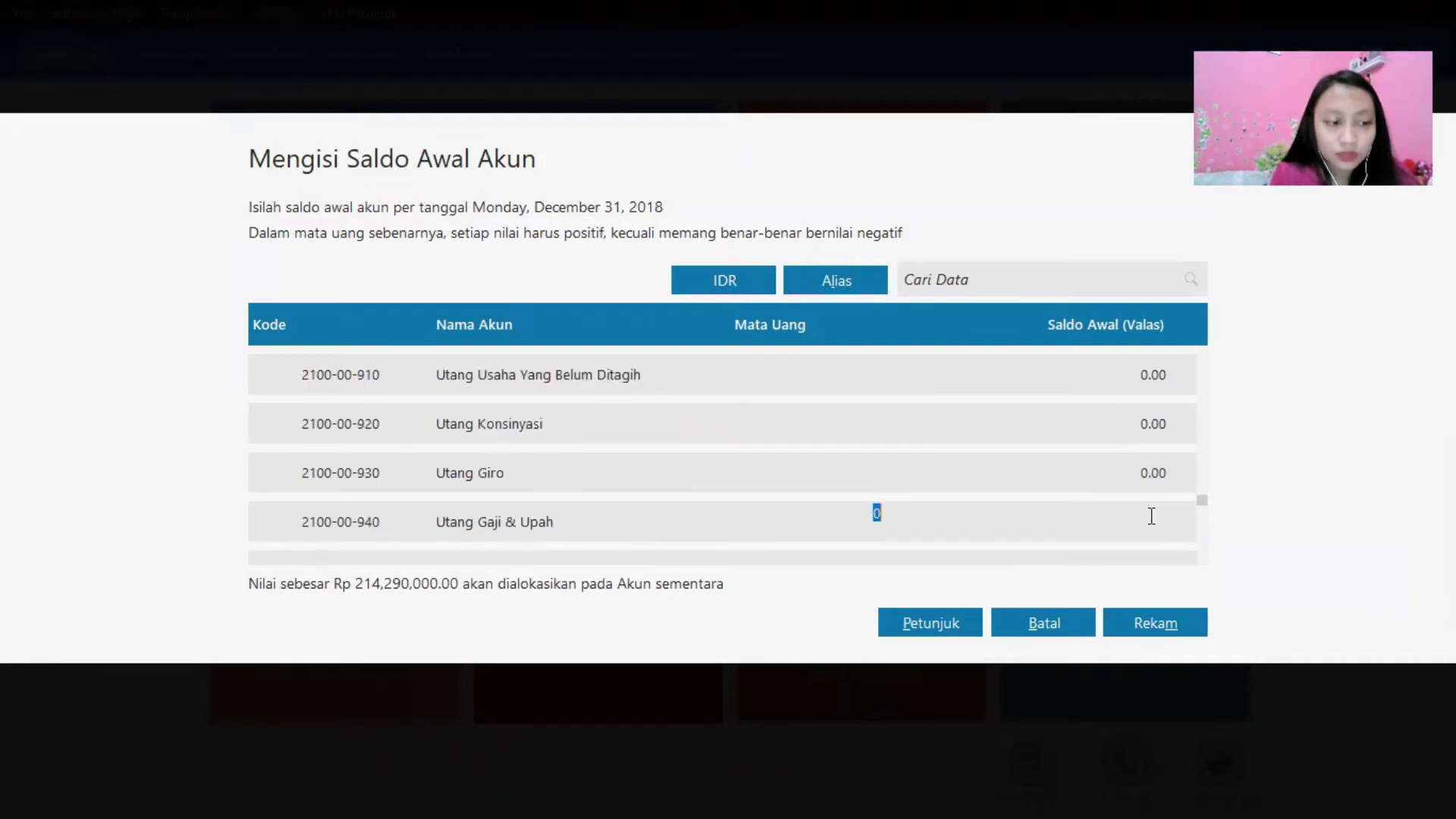
type("3,115,")
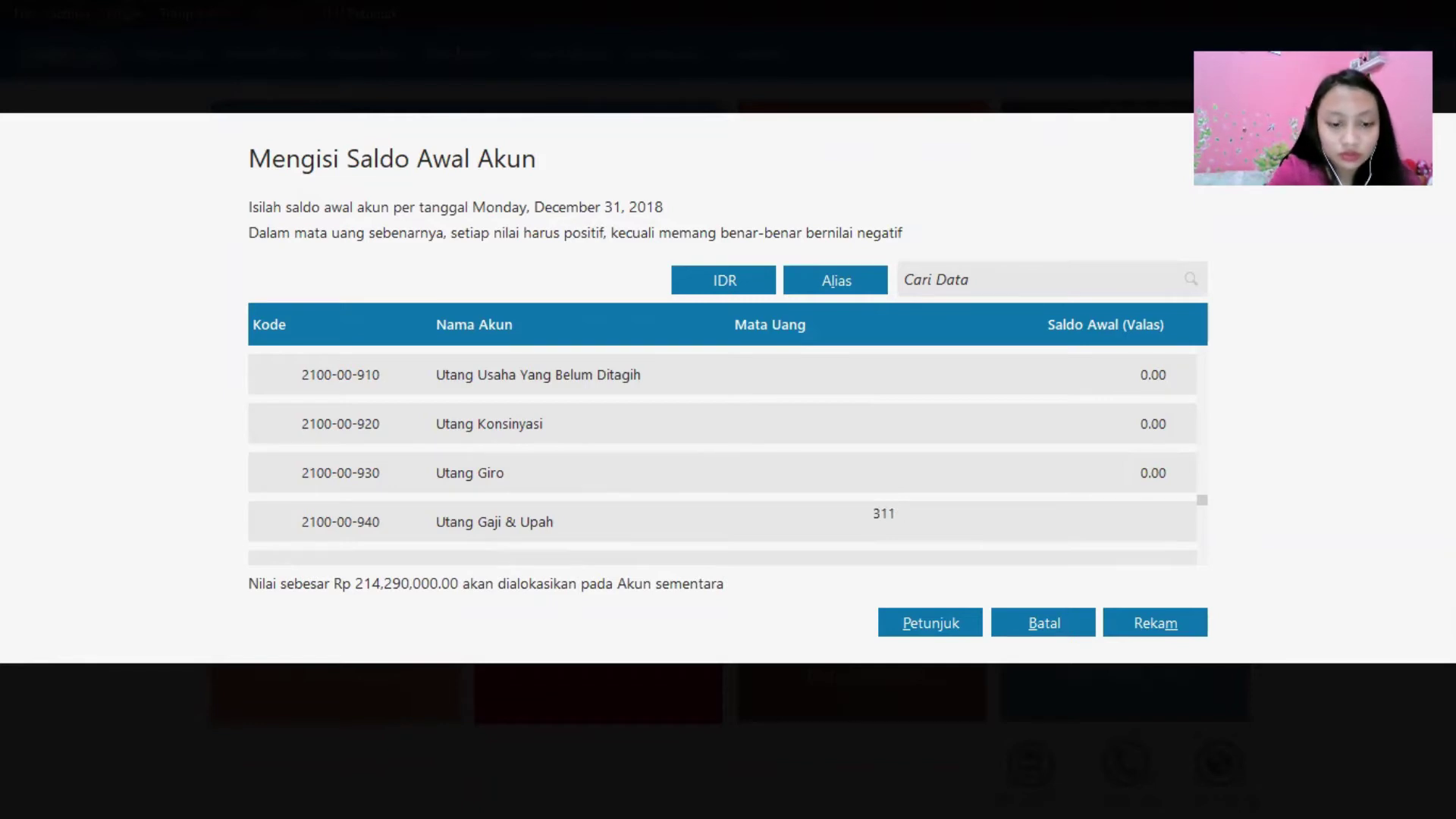
type("000")
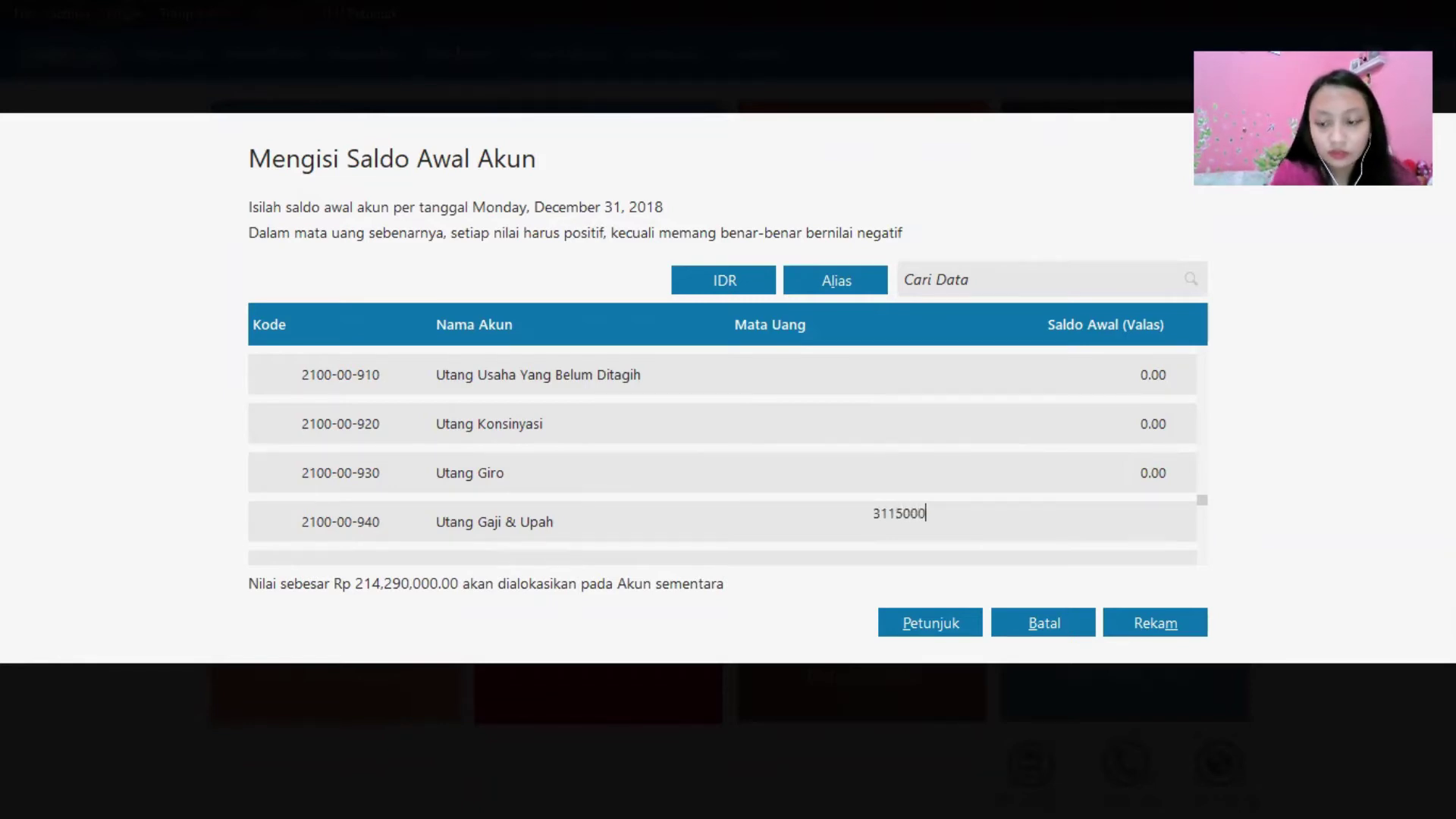
key("Return")
- Enter 82,375,000 as the Utang Bank opening balance
key("Down")
key("Down")
key("Down")
key("Down")
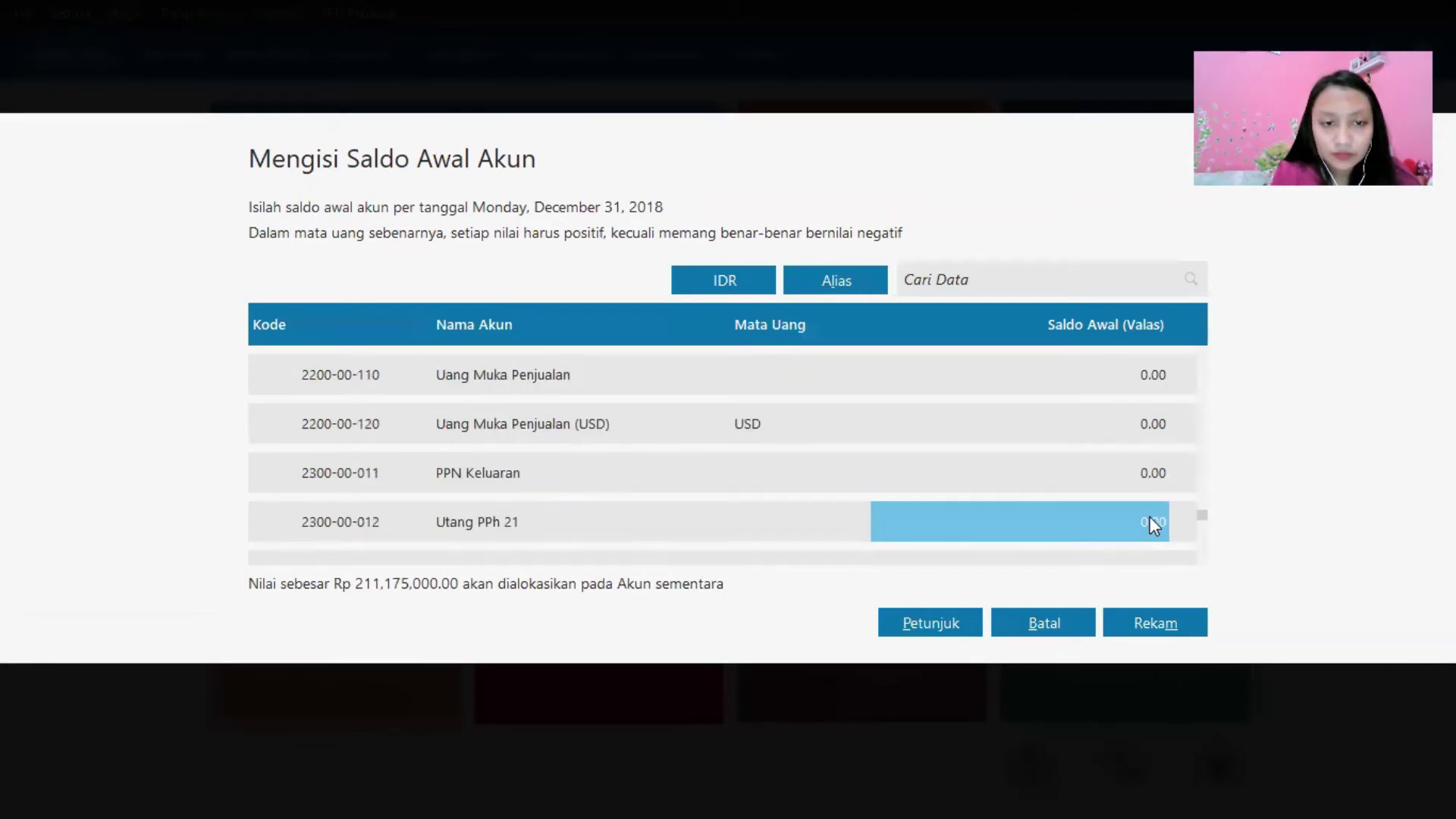
key("Down")
key("Down")
key("Down")
key("Down")
key("Down")
key("Down")
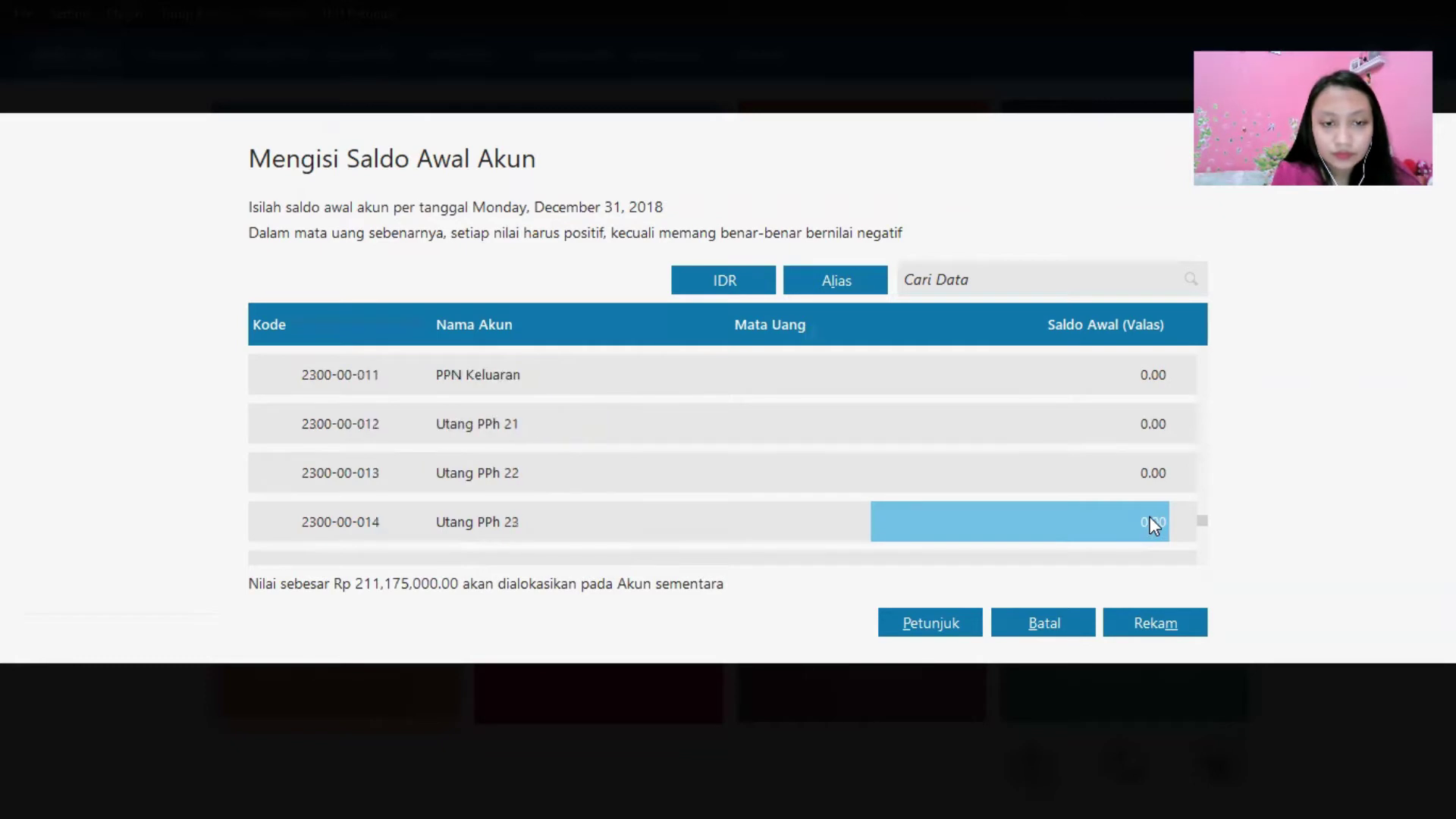
key("Down")
key("Down")
key("Up")
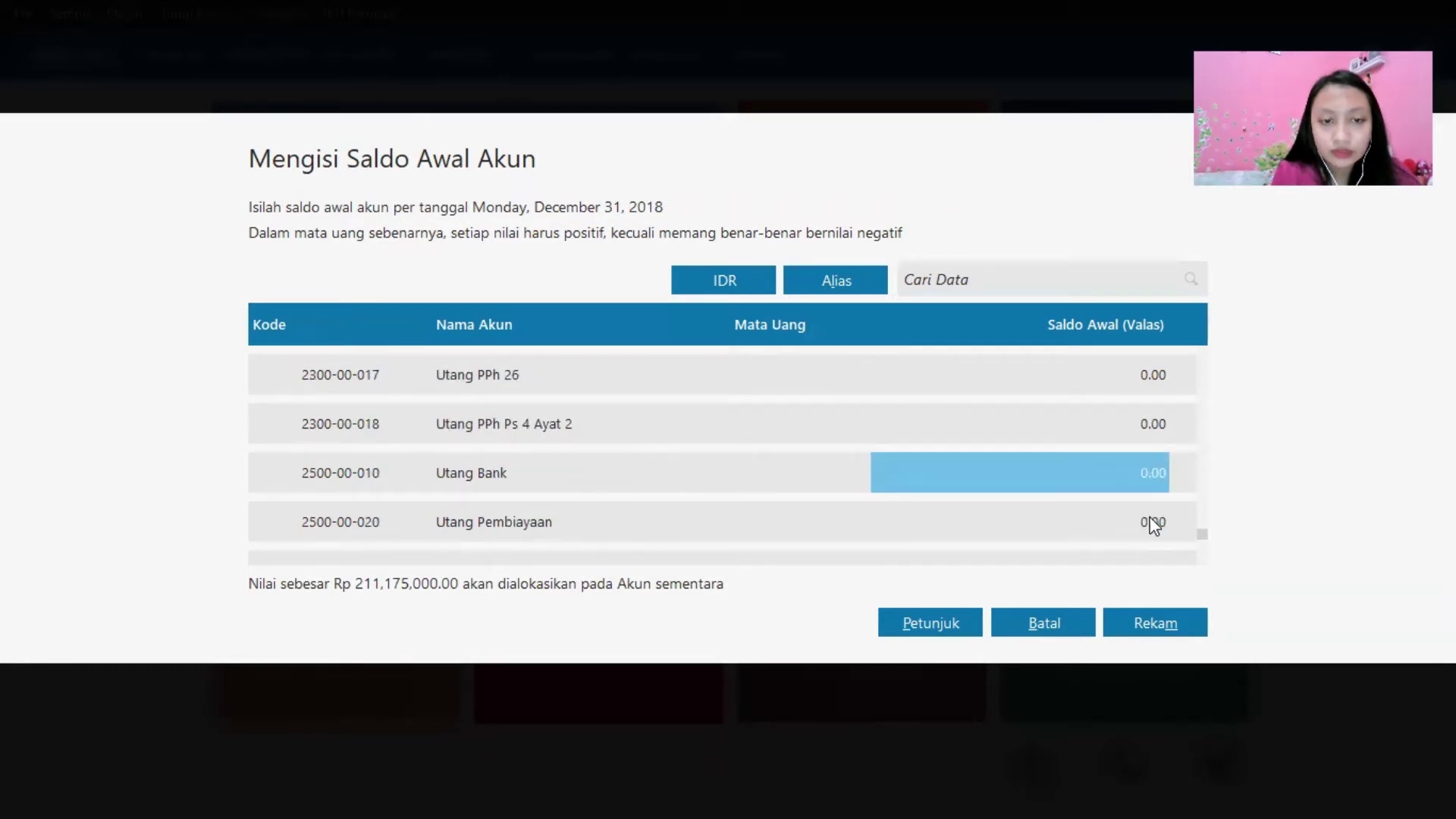
left_click(1113, 472)
type("82,3")
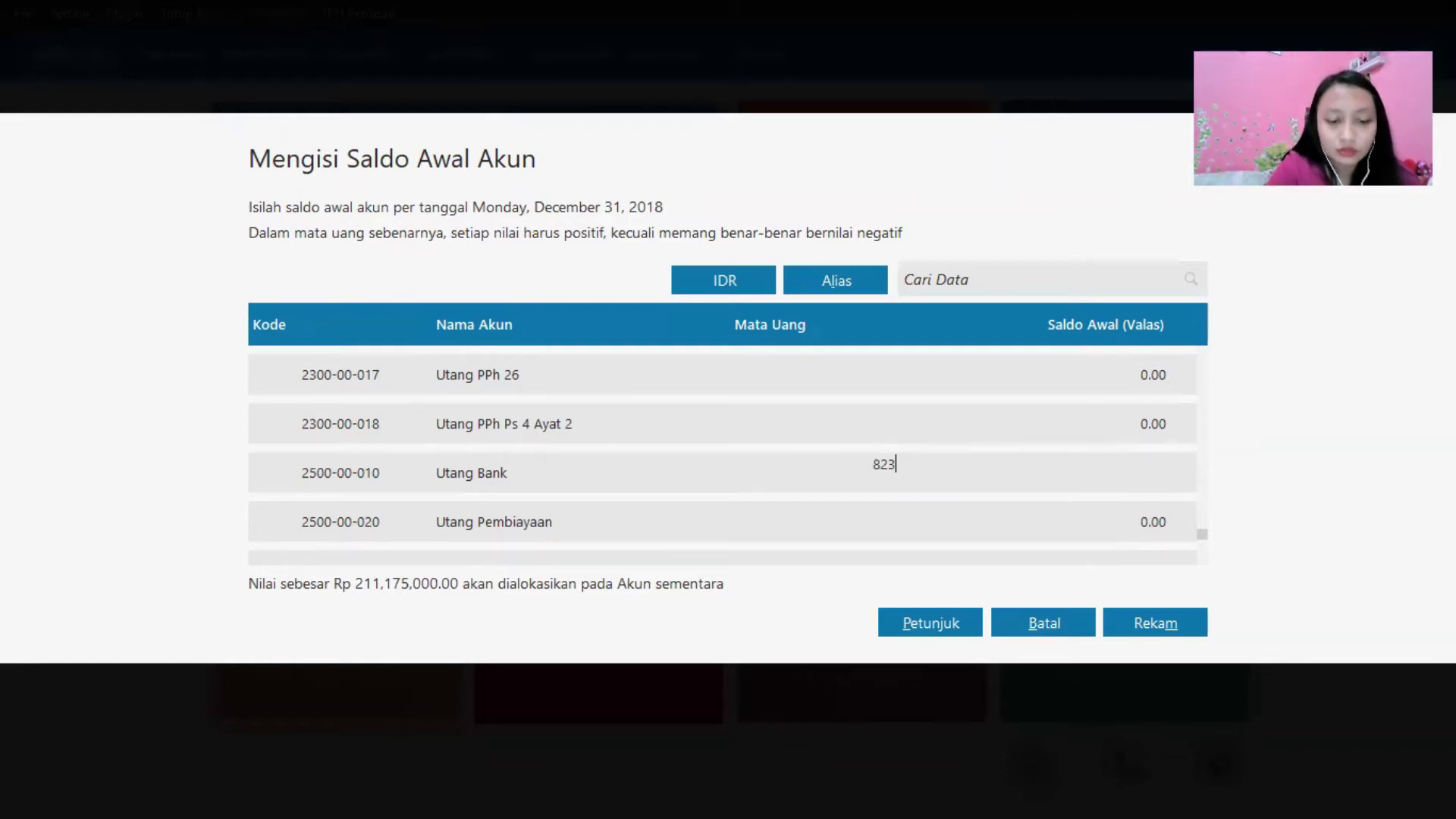
type("75,00000")
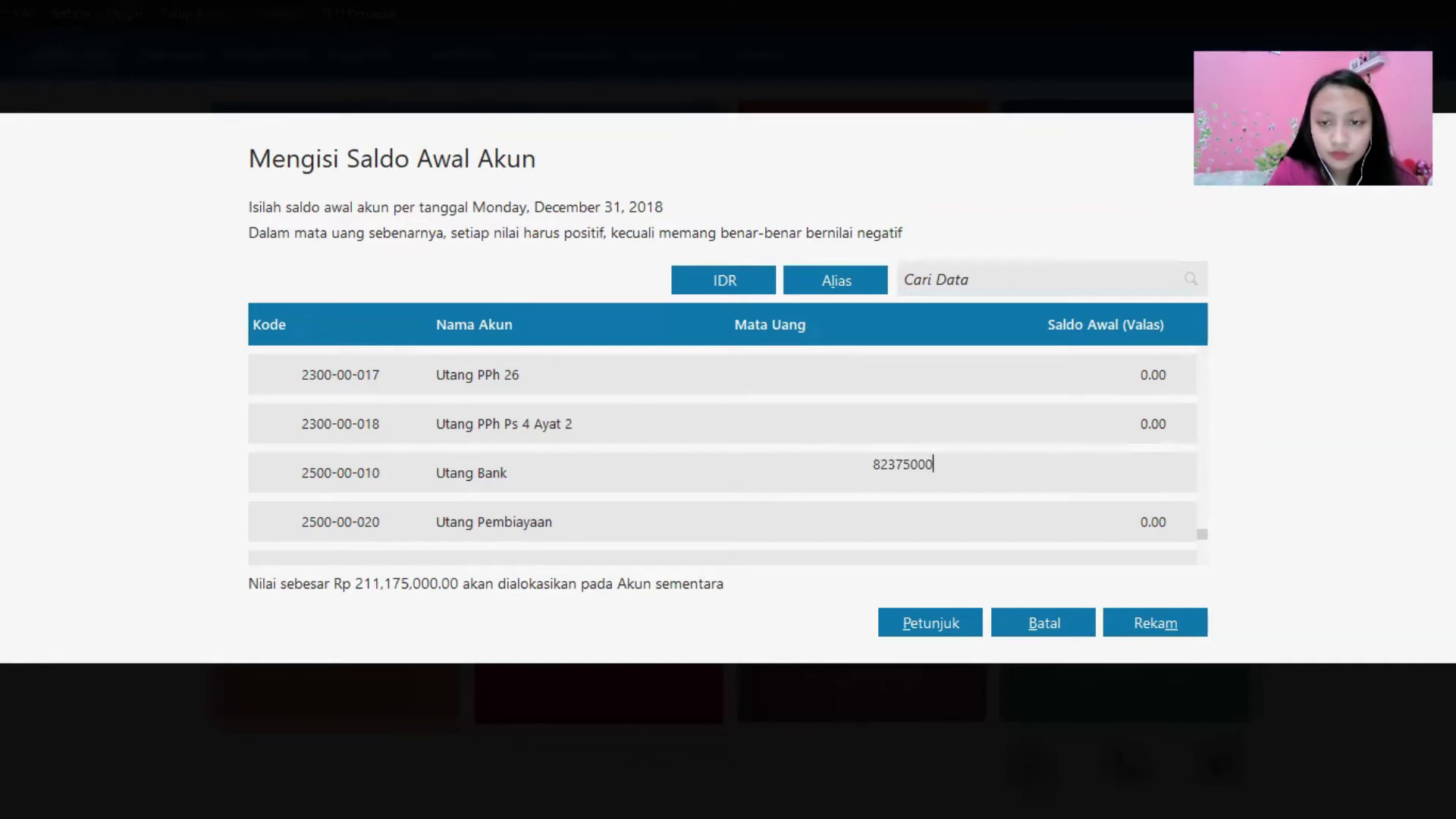
key("Return")
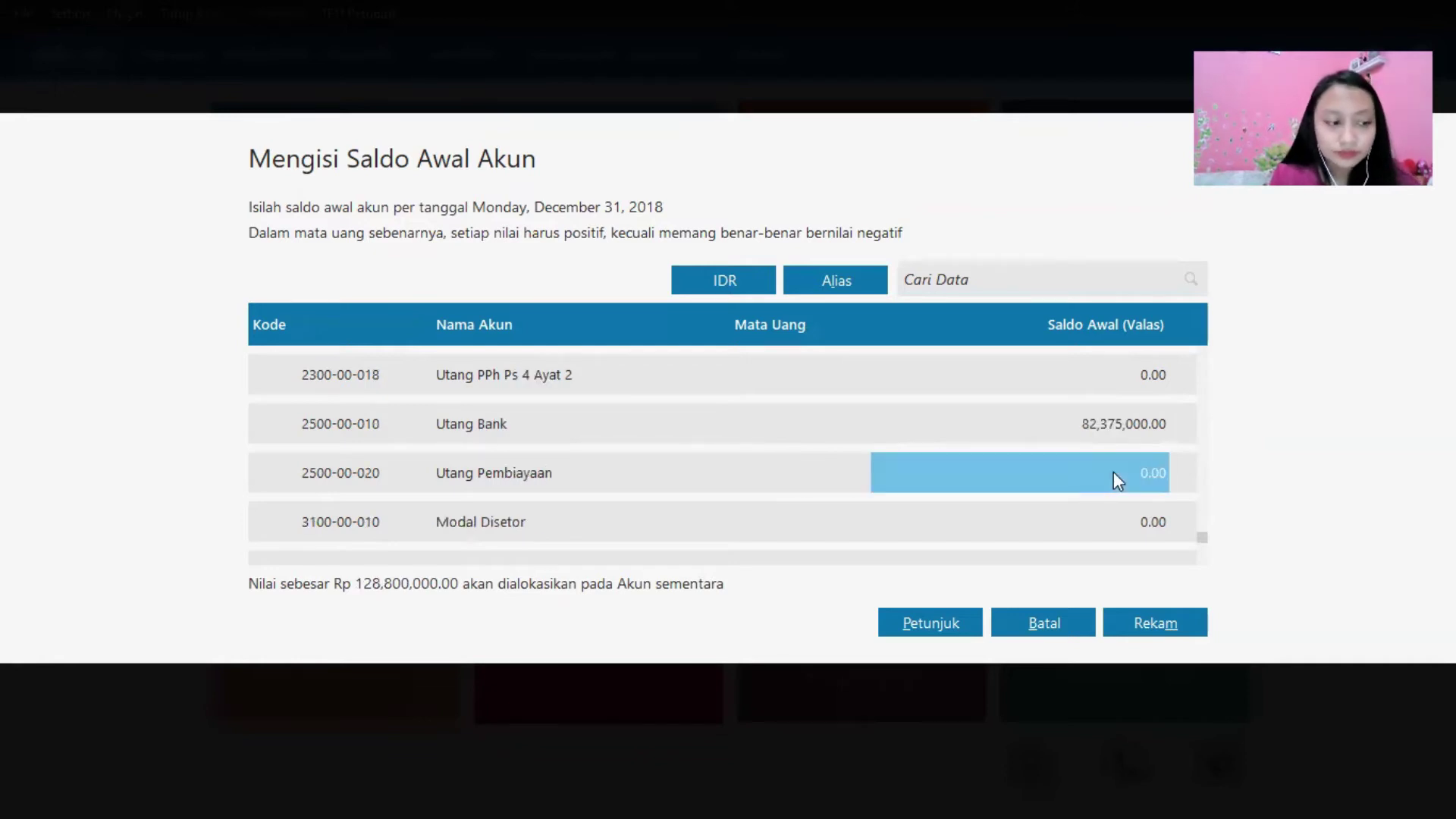
key("Return")
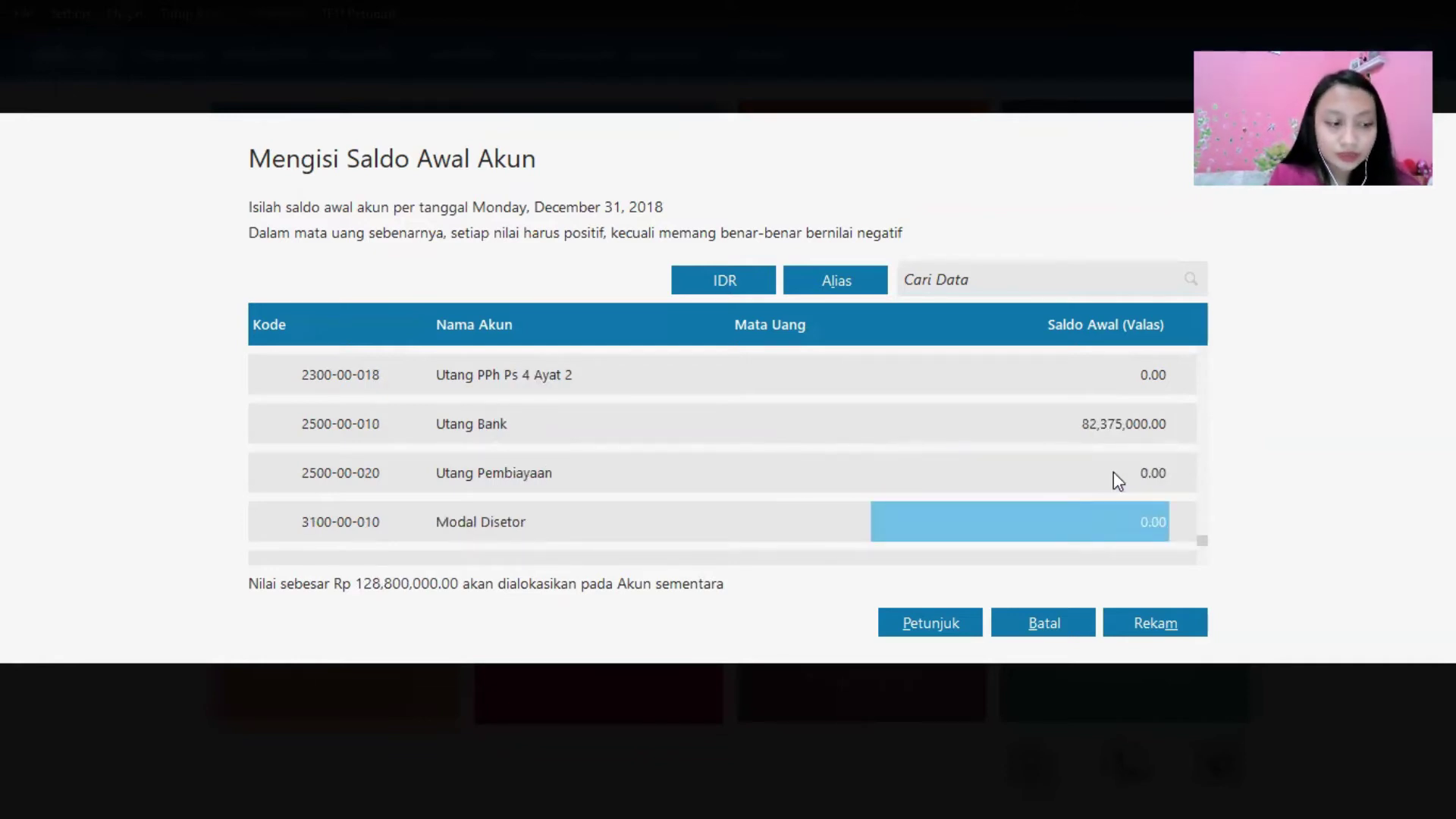
- Enter 100,000,000 for Modal Disetor and check the figures against the balance sheet slides
type("100,")
type("000,00")
type("0")
key("Return")
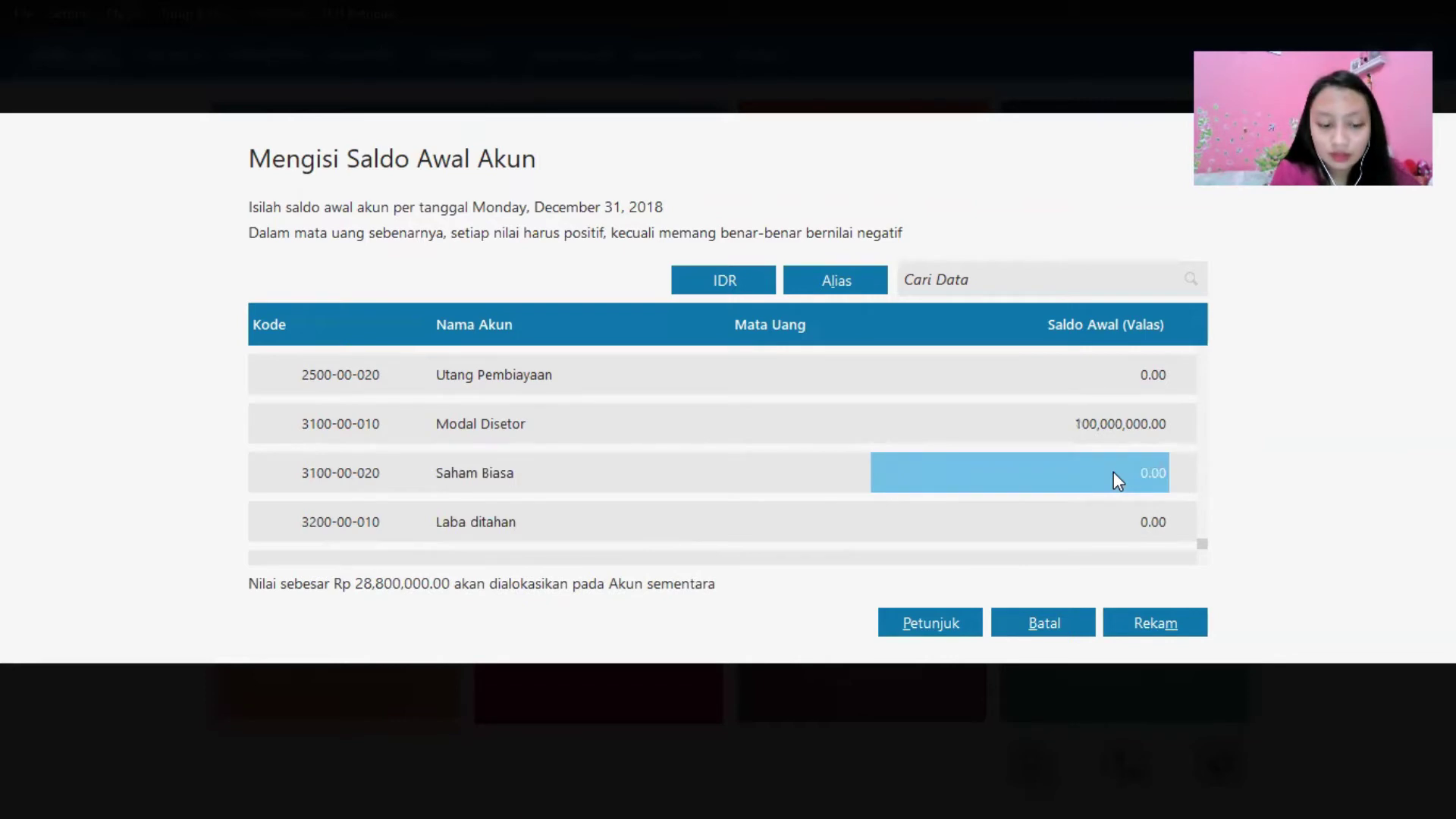
key("alt+Tab")
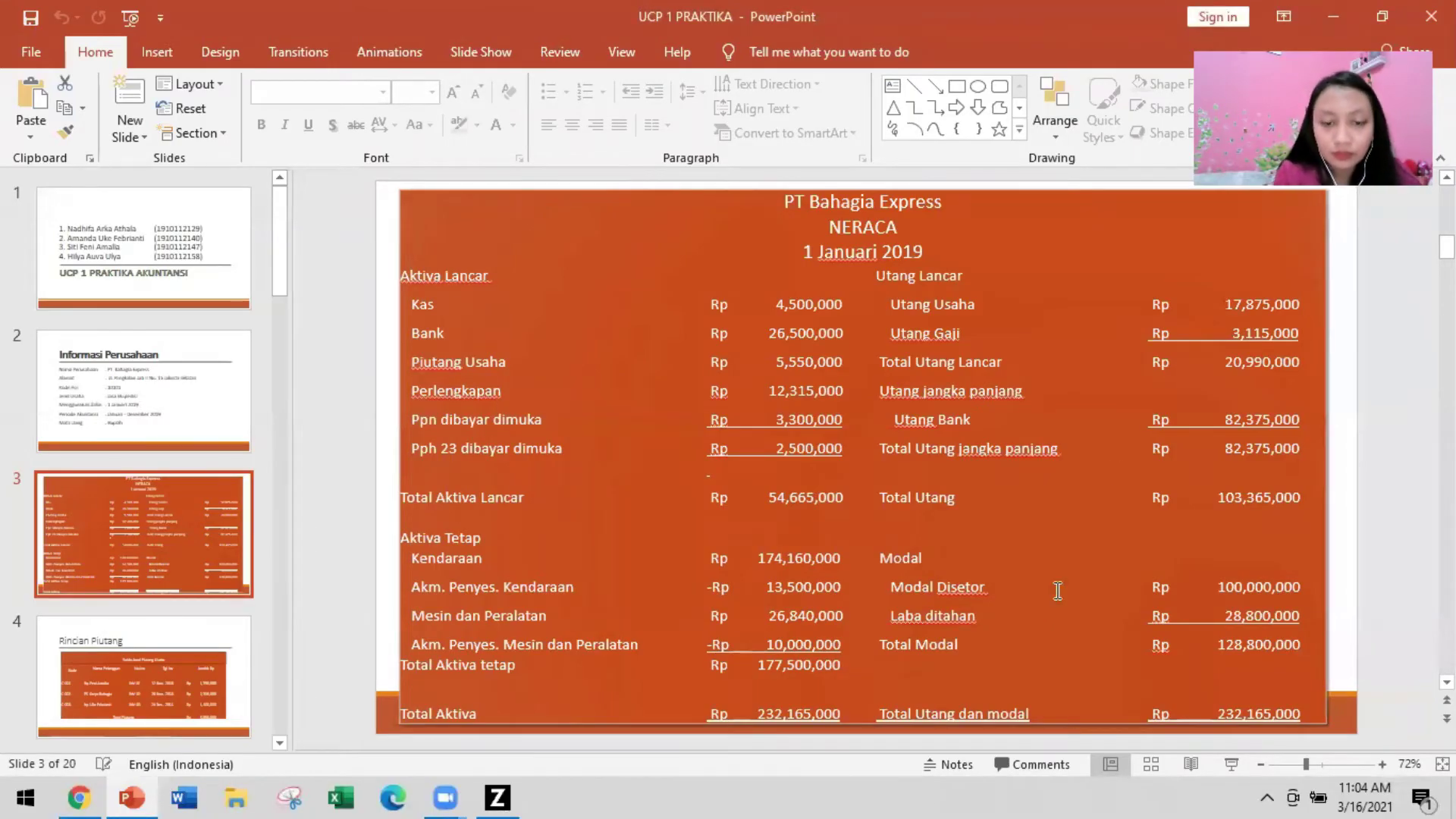
left_click(499, 797)
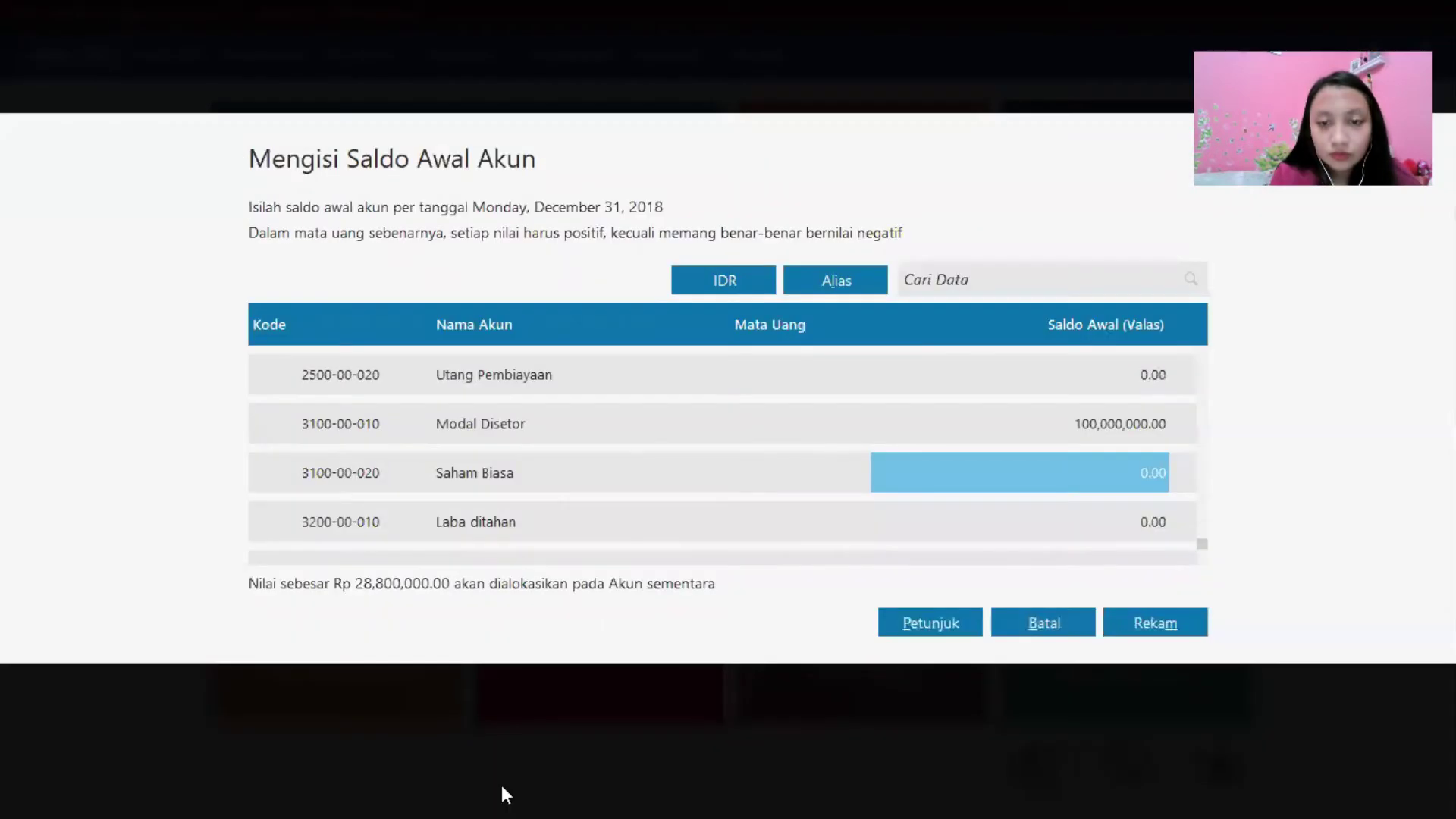
- Enter 28,800,000 as the Laba ditahan opening balance
left_click(980, 535)
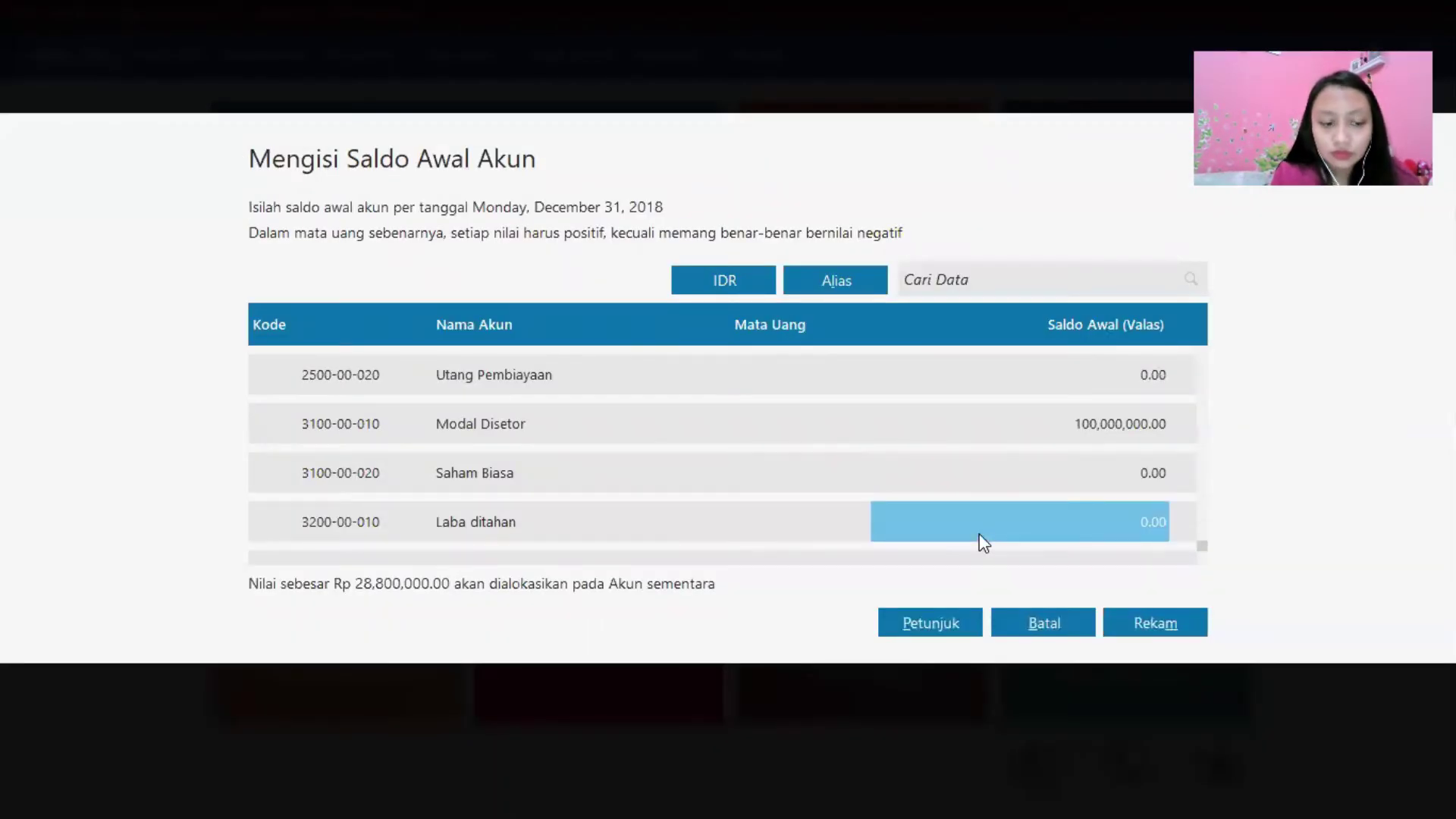
type("28800000")
key("ctrl+a")
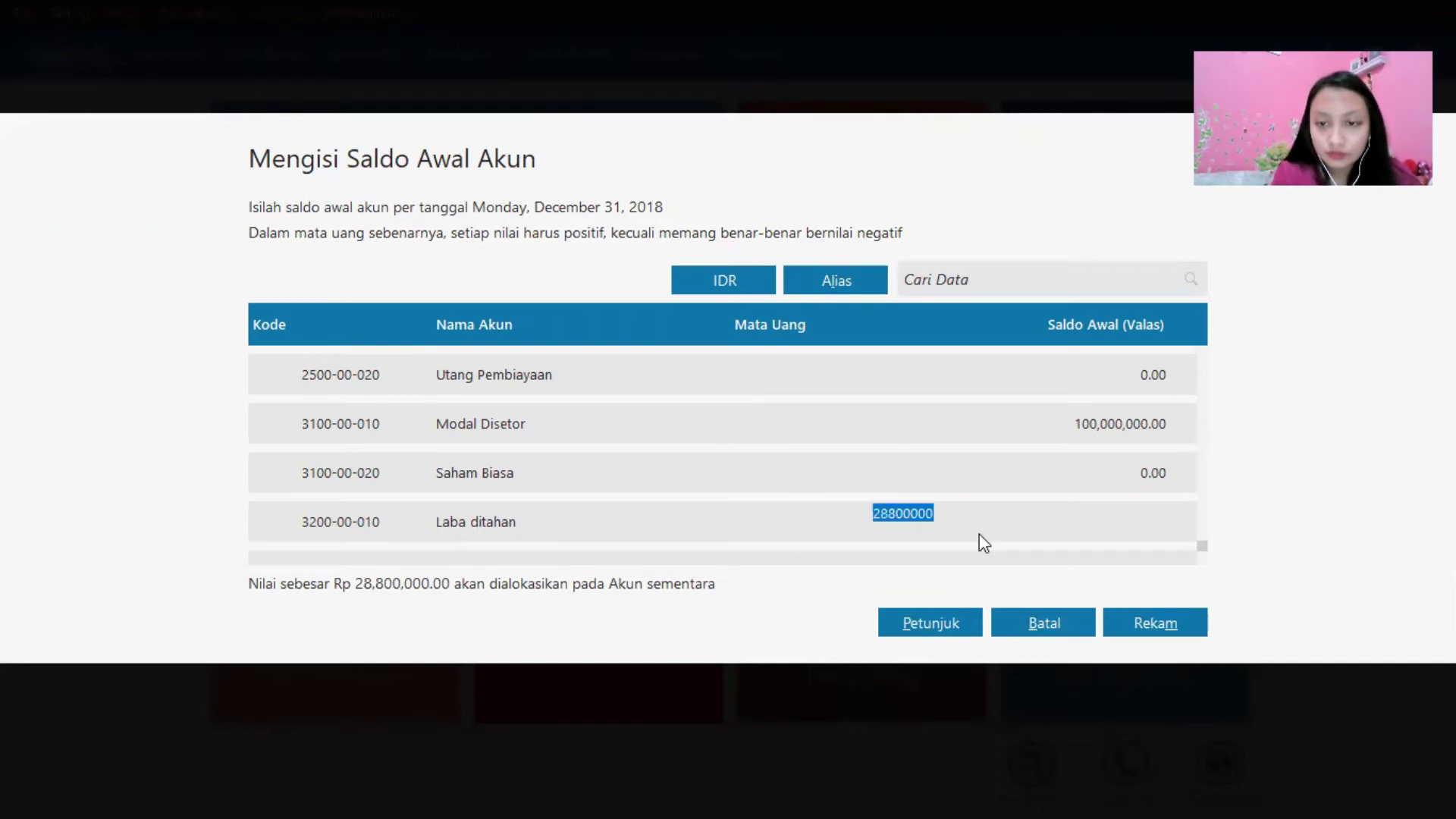
key("Return")
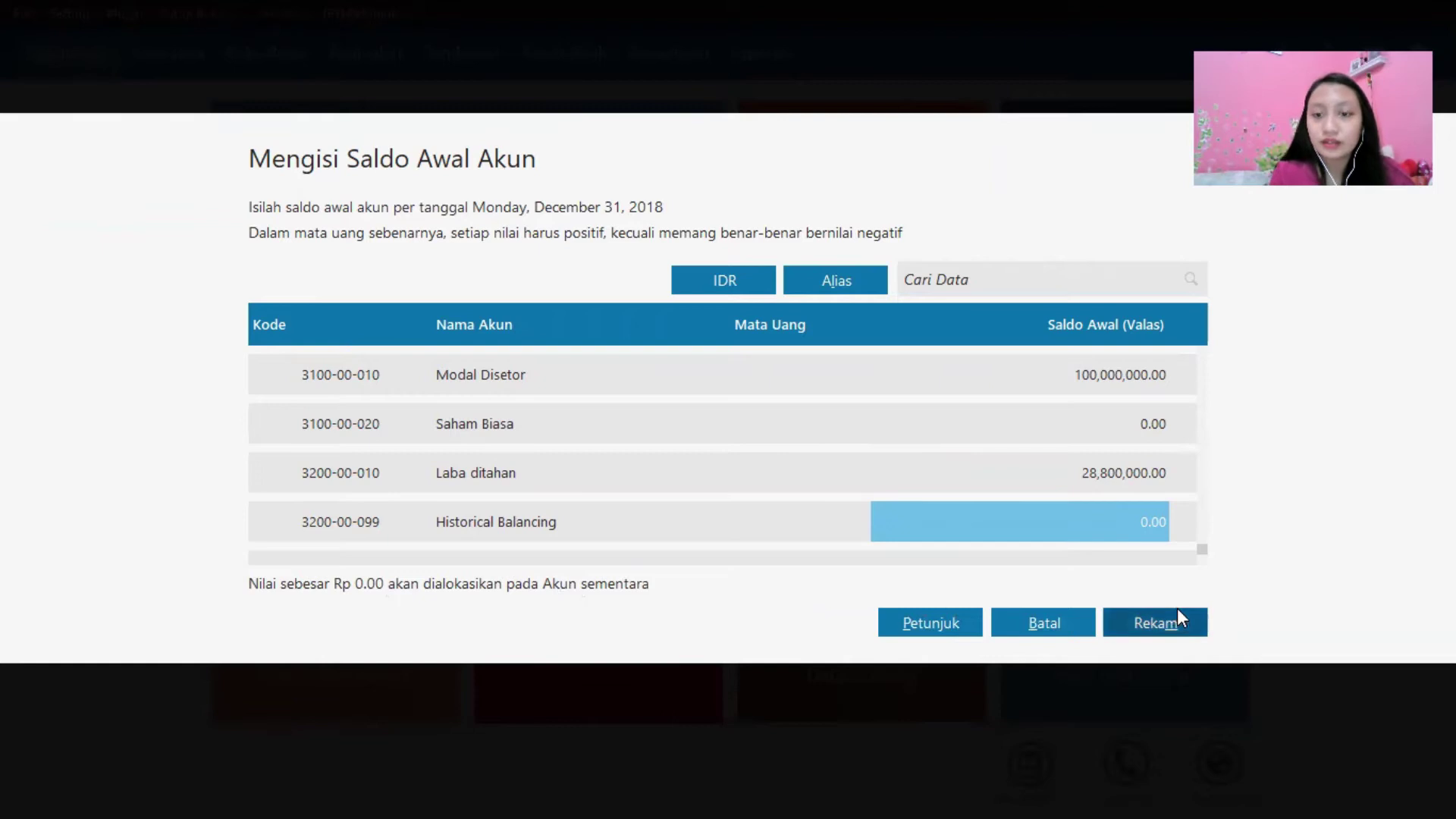
- Record the opening balances with Rp 0.00 unallocated and return to the PowerPoint slides
left_click(1178, 636)
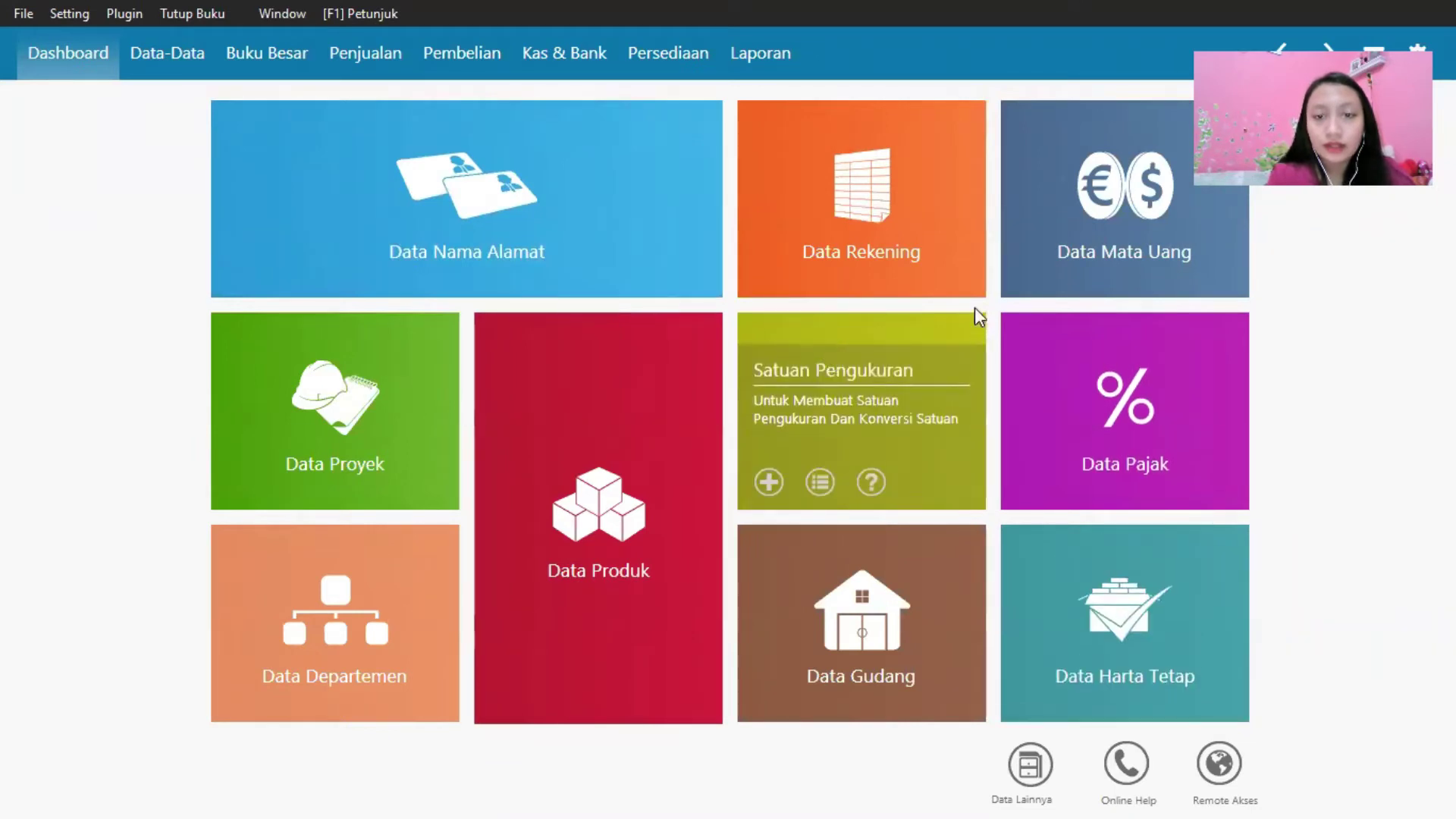
mouse_move(659, 170)
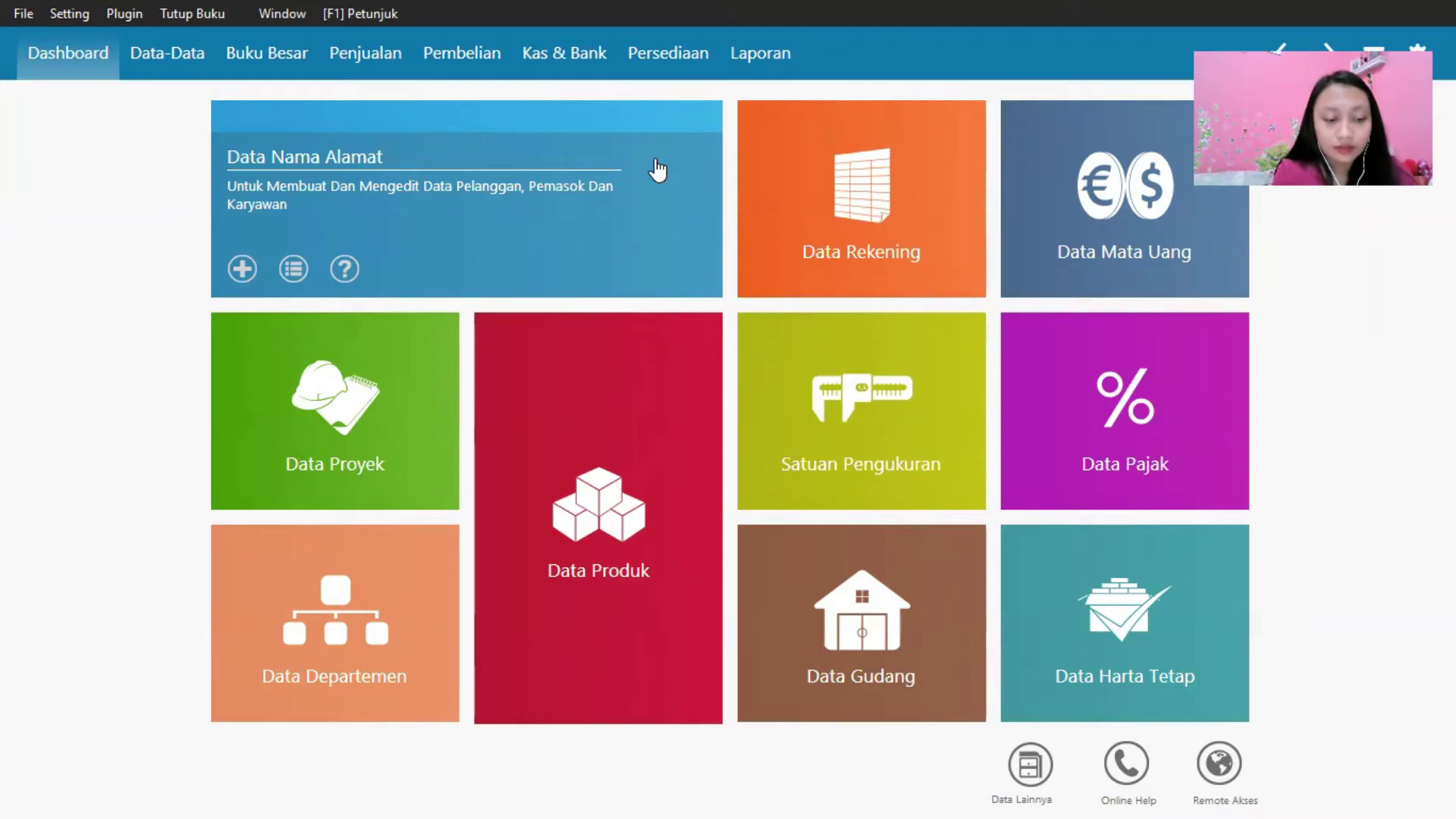
key("alt+Tab")
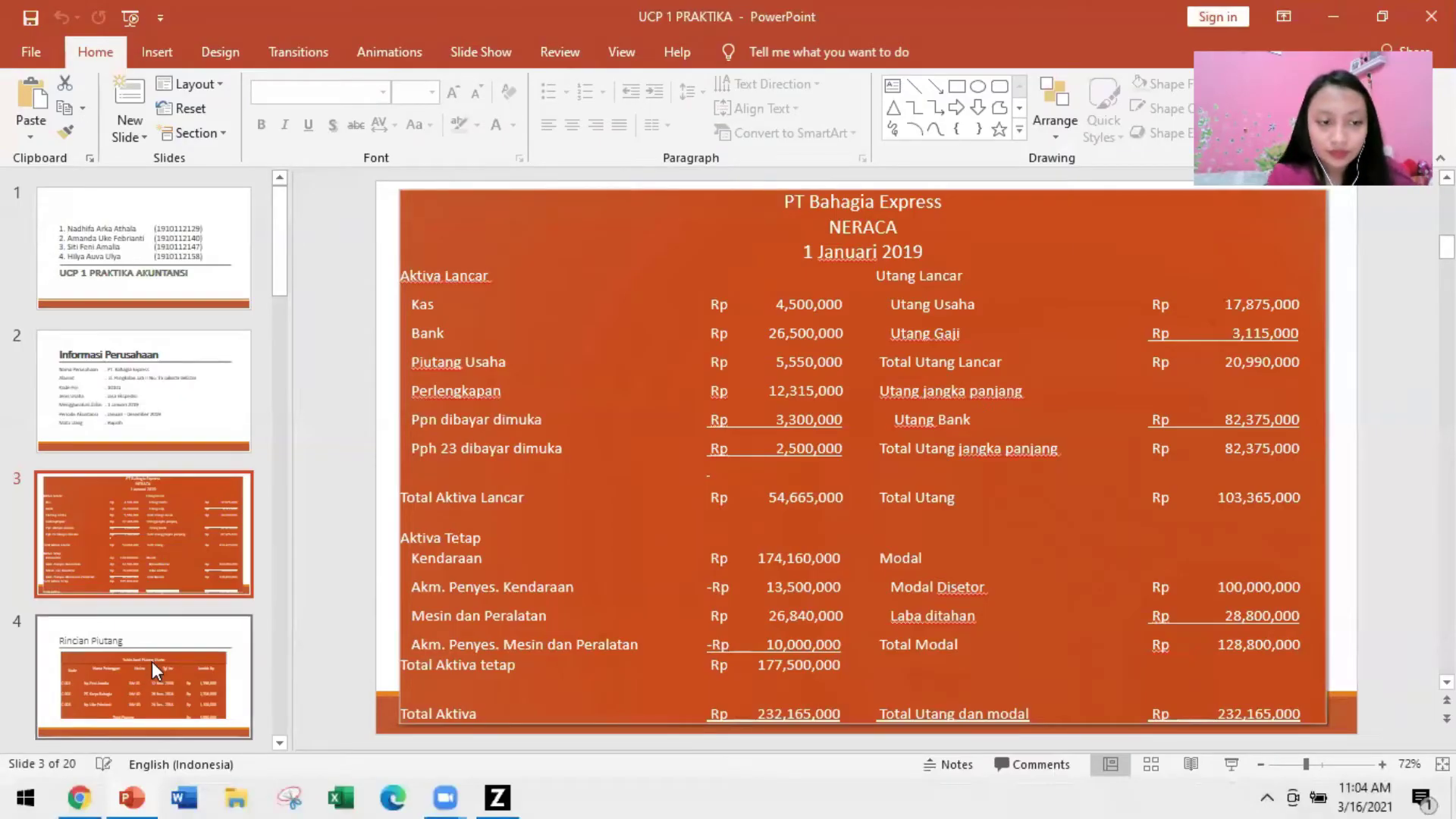
- Review the Rincian Piutang slide (three invoices, Rp 5,550,000), then open Zahir's Setting > Saldo Awal menu
left_click(151, 662)
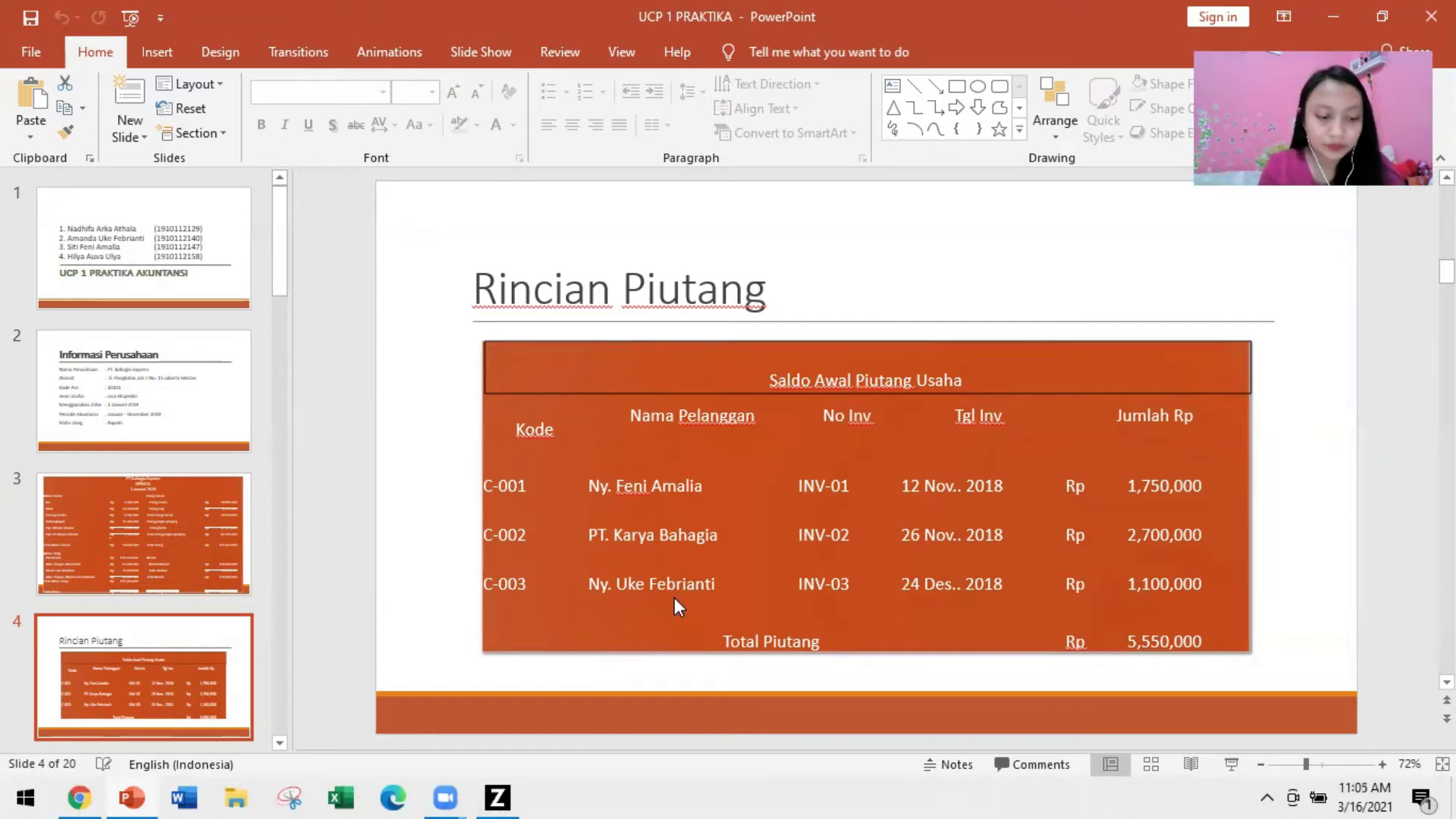
key("alt+Tab")
key("alt+Tab")
key("alt+Tab")
key("alt+Tab")
key("alt+Tab")
key("alt+Tab")
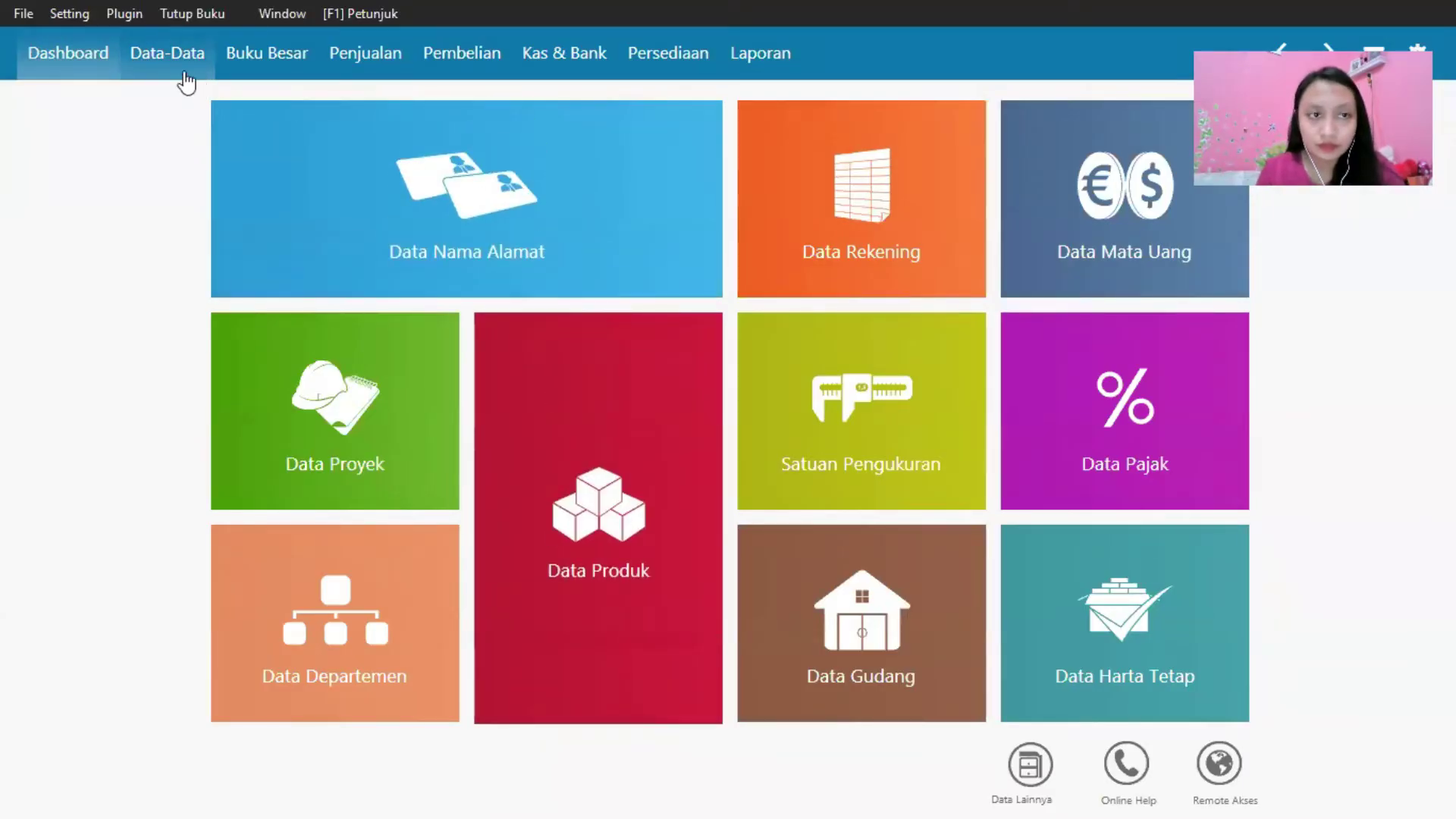
left_click(151, 50)
left_click(80, 11)
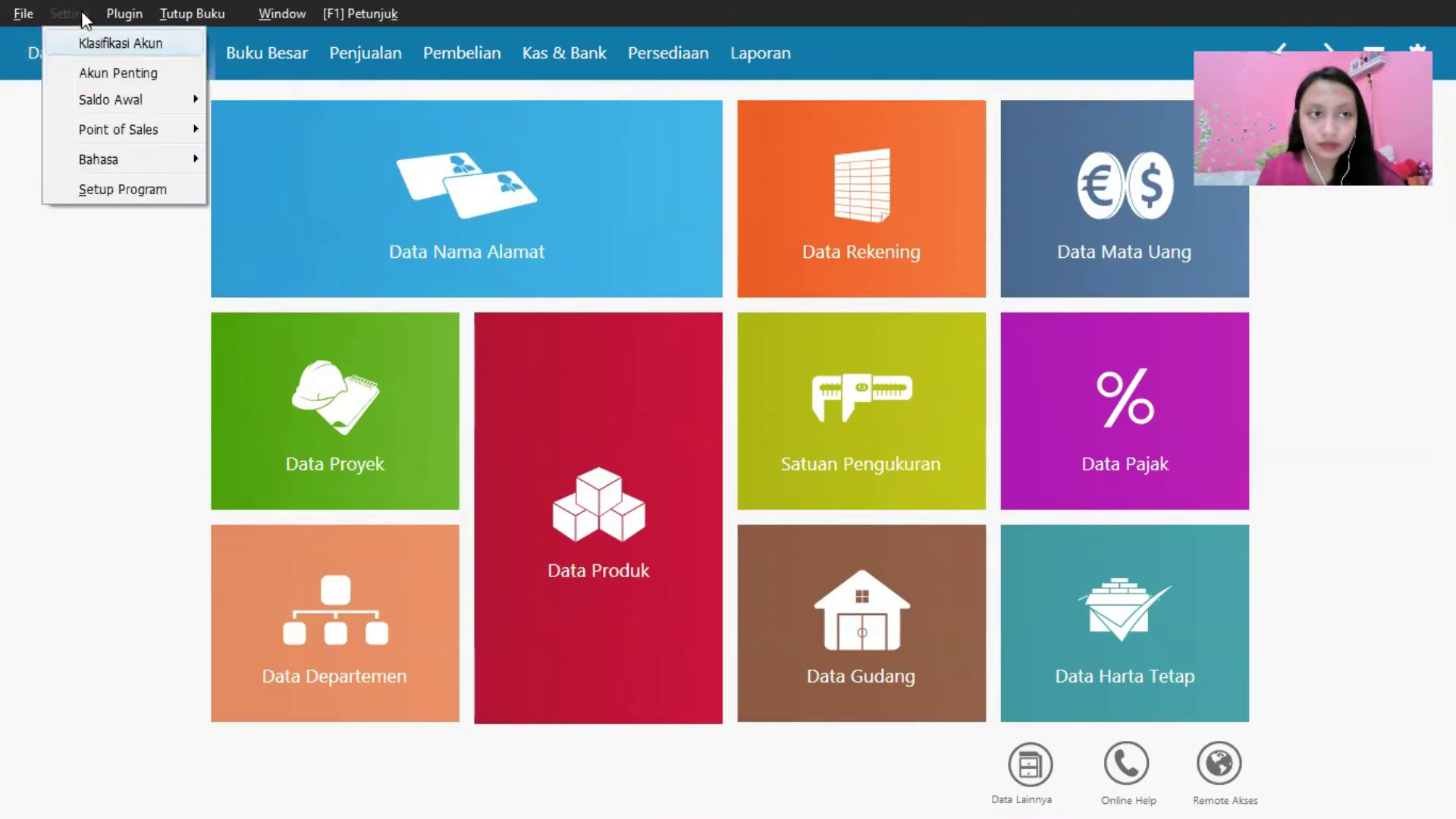
mouse_move(155, 99)
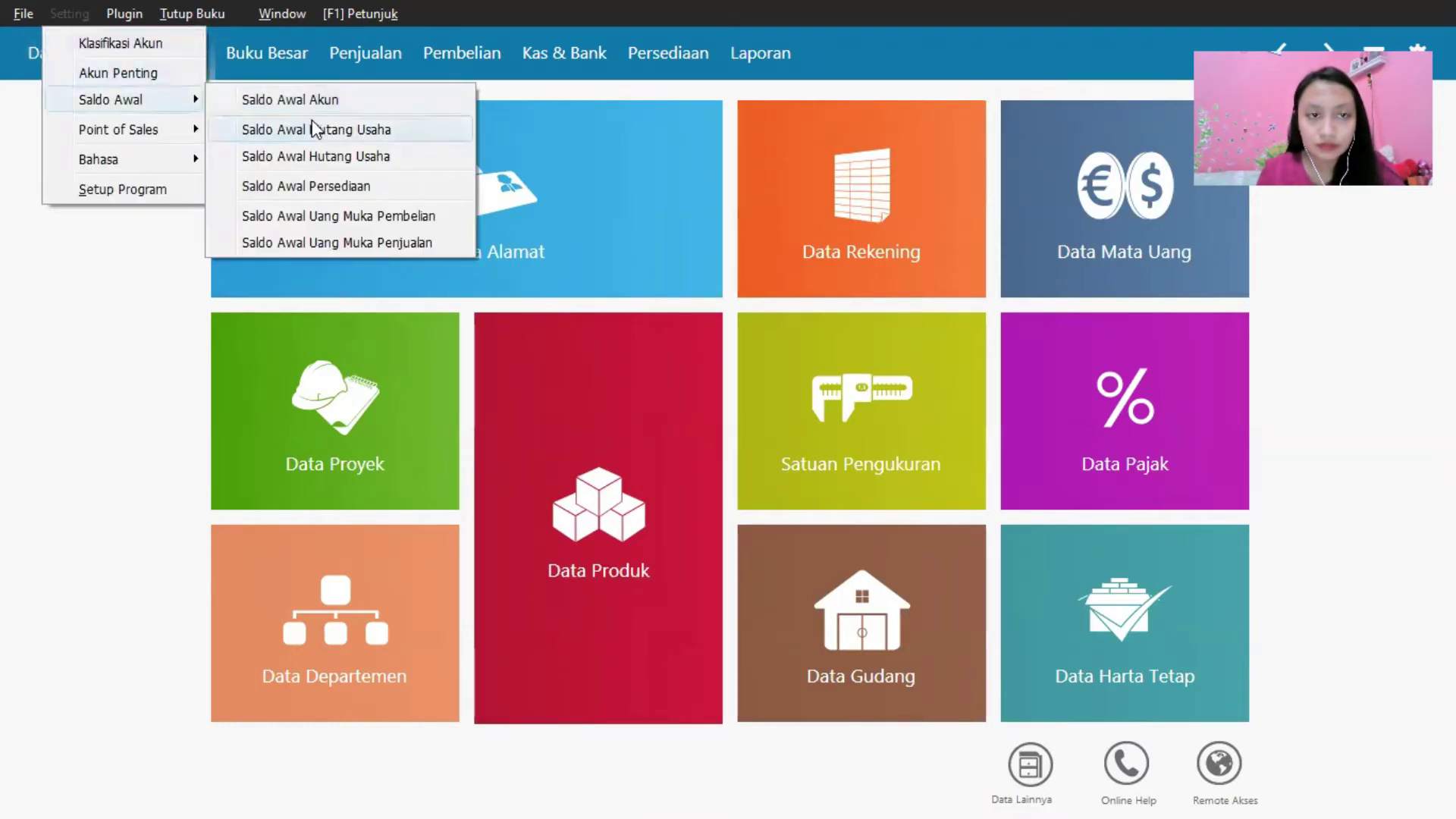
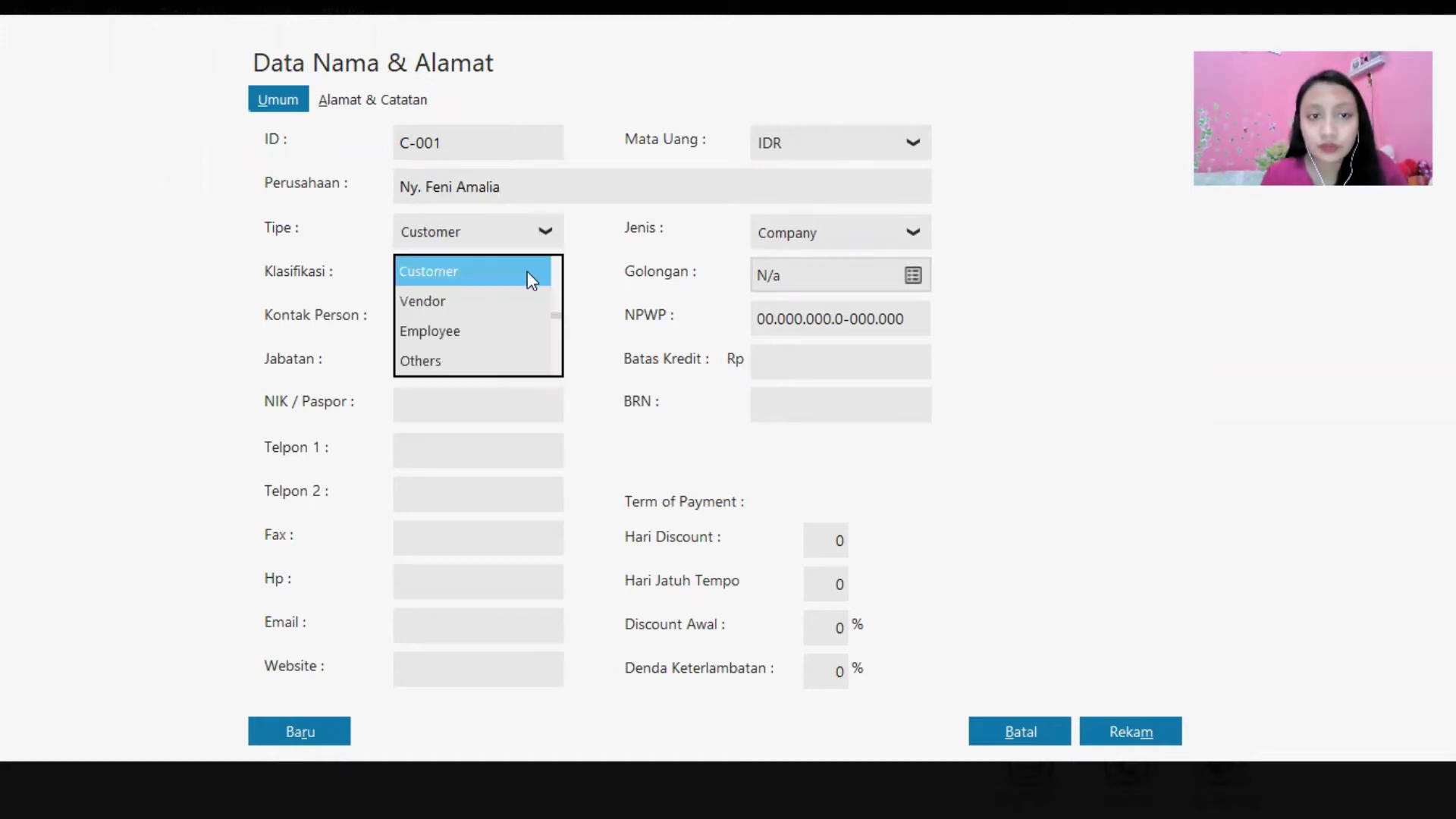
- Save contact CUST-1 as a Customer of Personal kind, accepting the incomplete NPWP warning
left_click(532, 280)
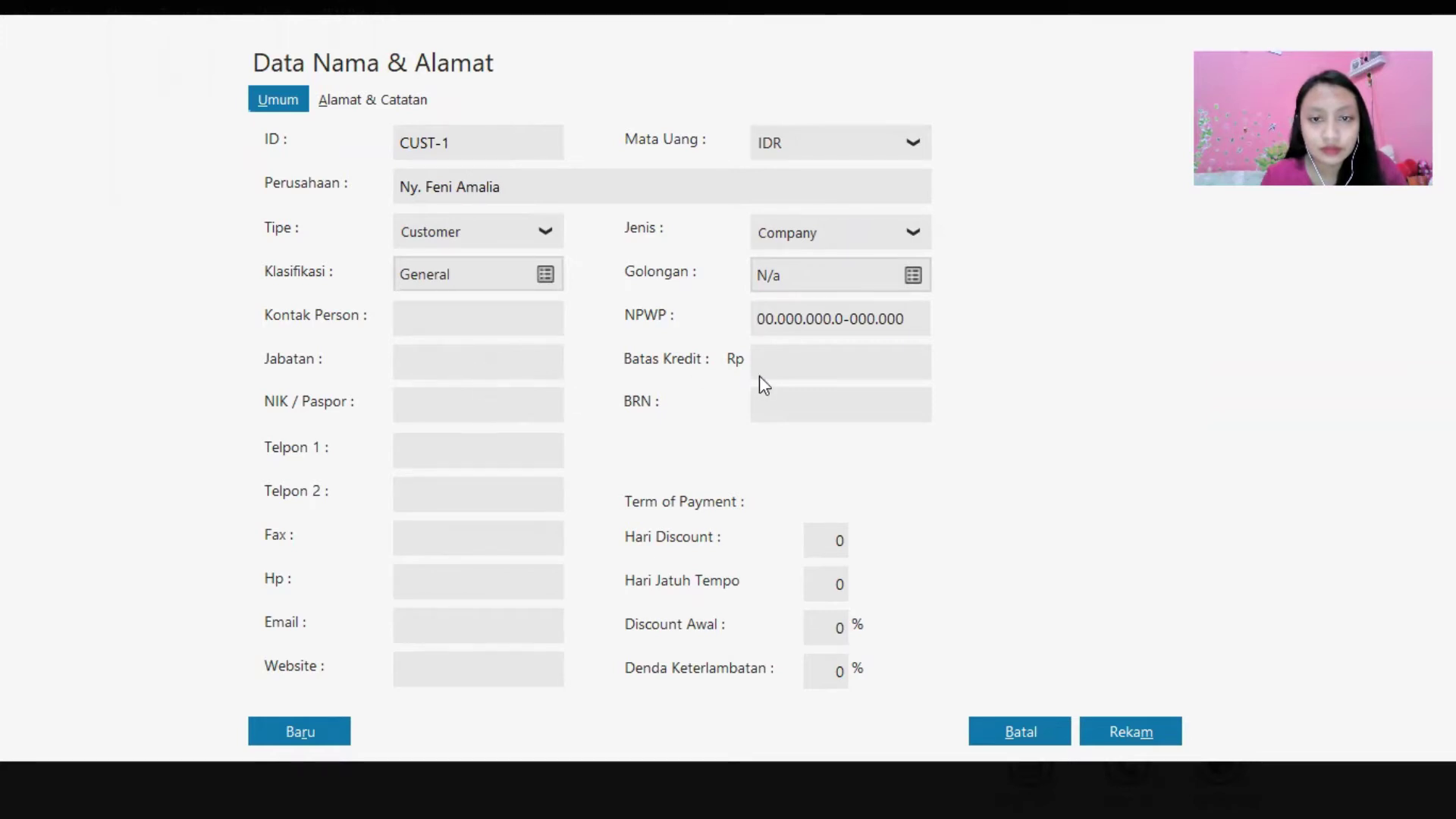
left_click(884, 239)
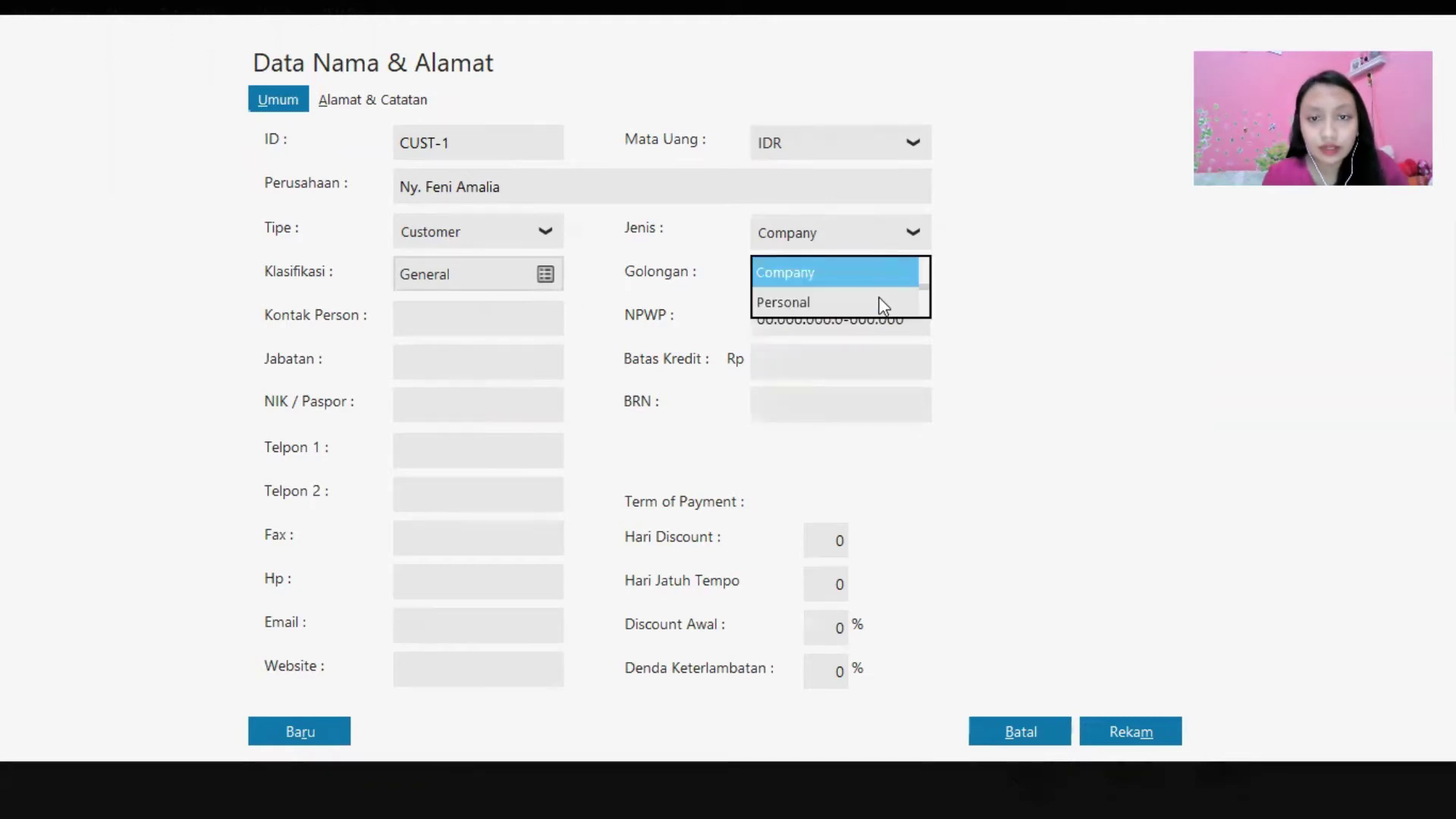
left_click(838, 311)
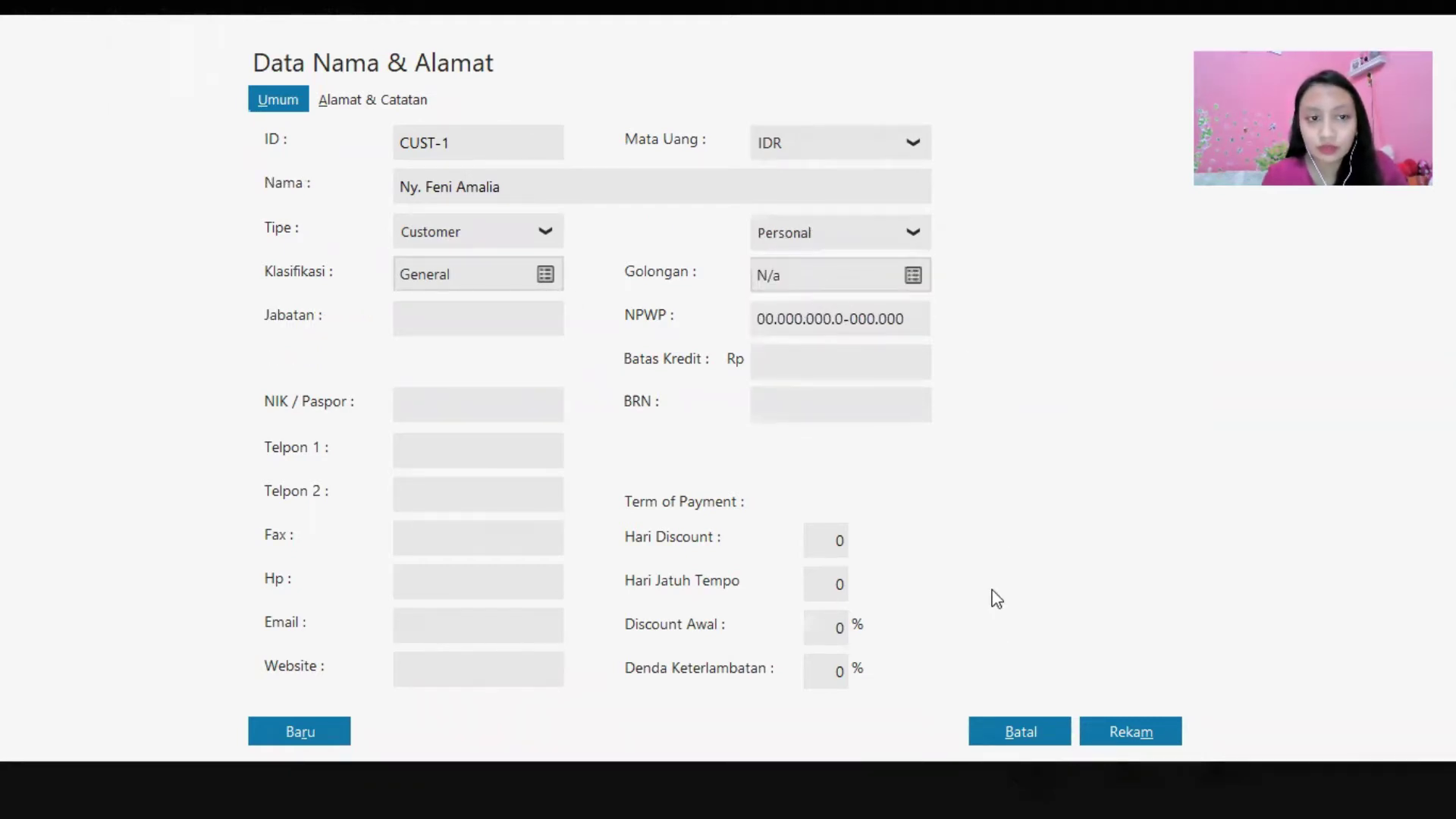
left_click(1130, 731)
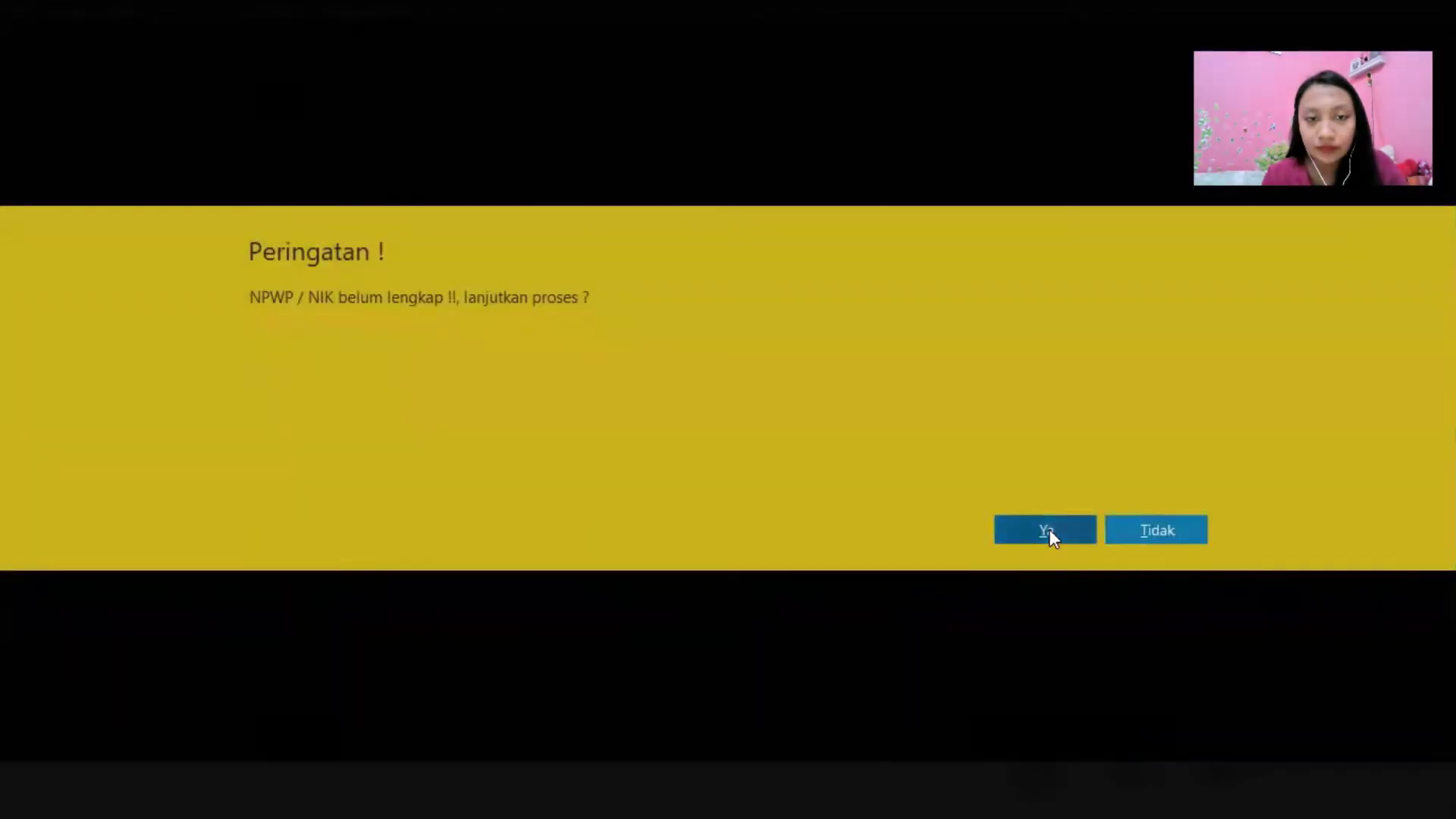
left_click(1047, 529)
mouse_move(312, 286)
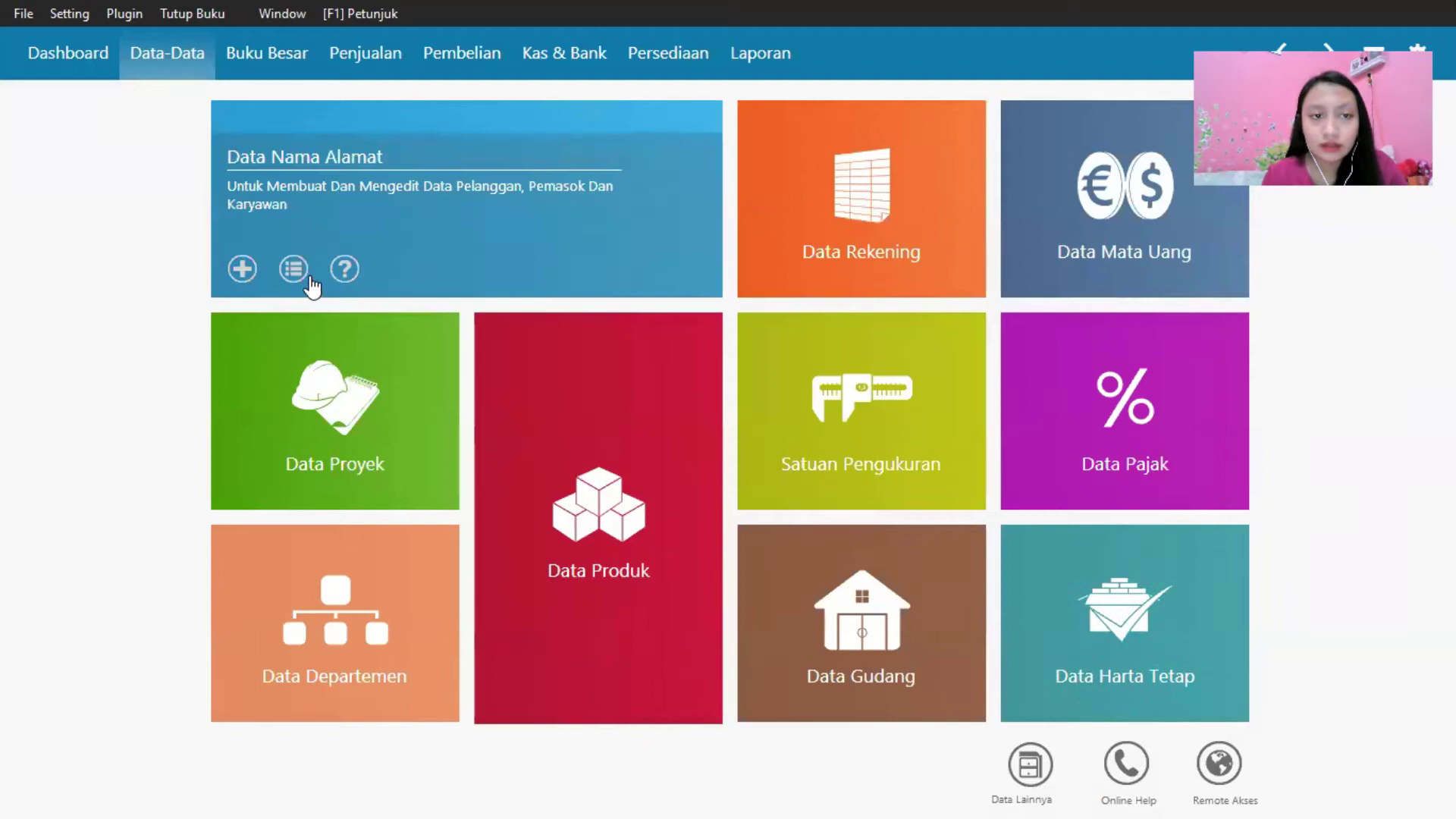
- Start a new name-and-address entry with ID C-002, checking the receivables slide
left_click(242, 270)
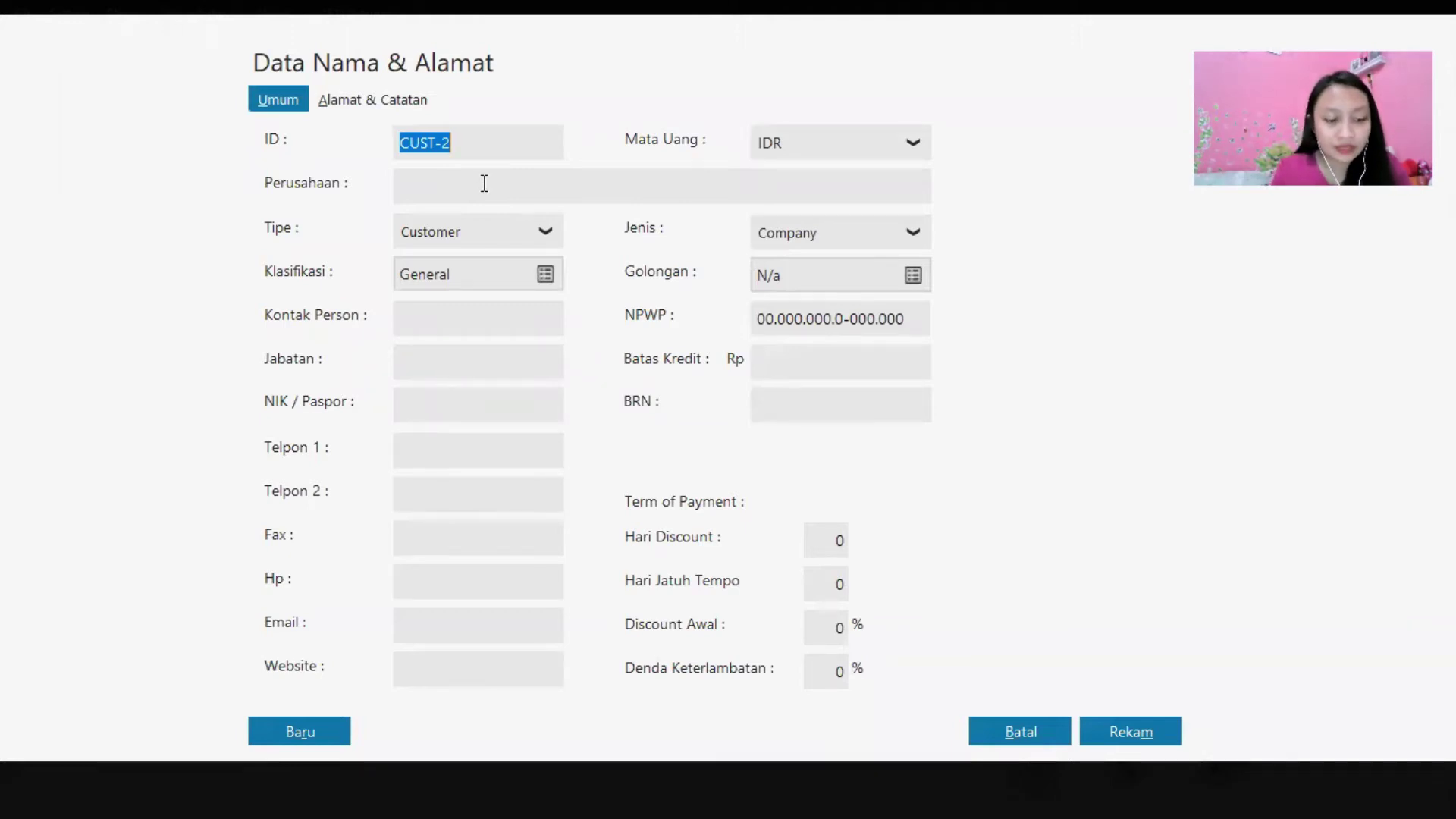
key("alt+Tab")
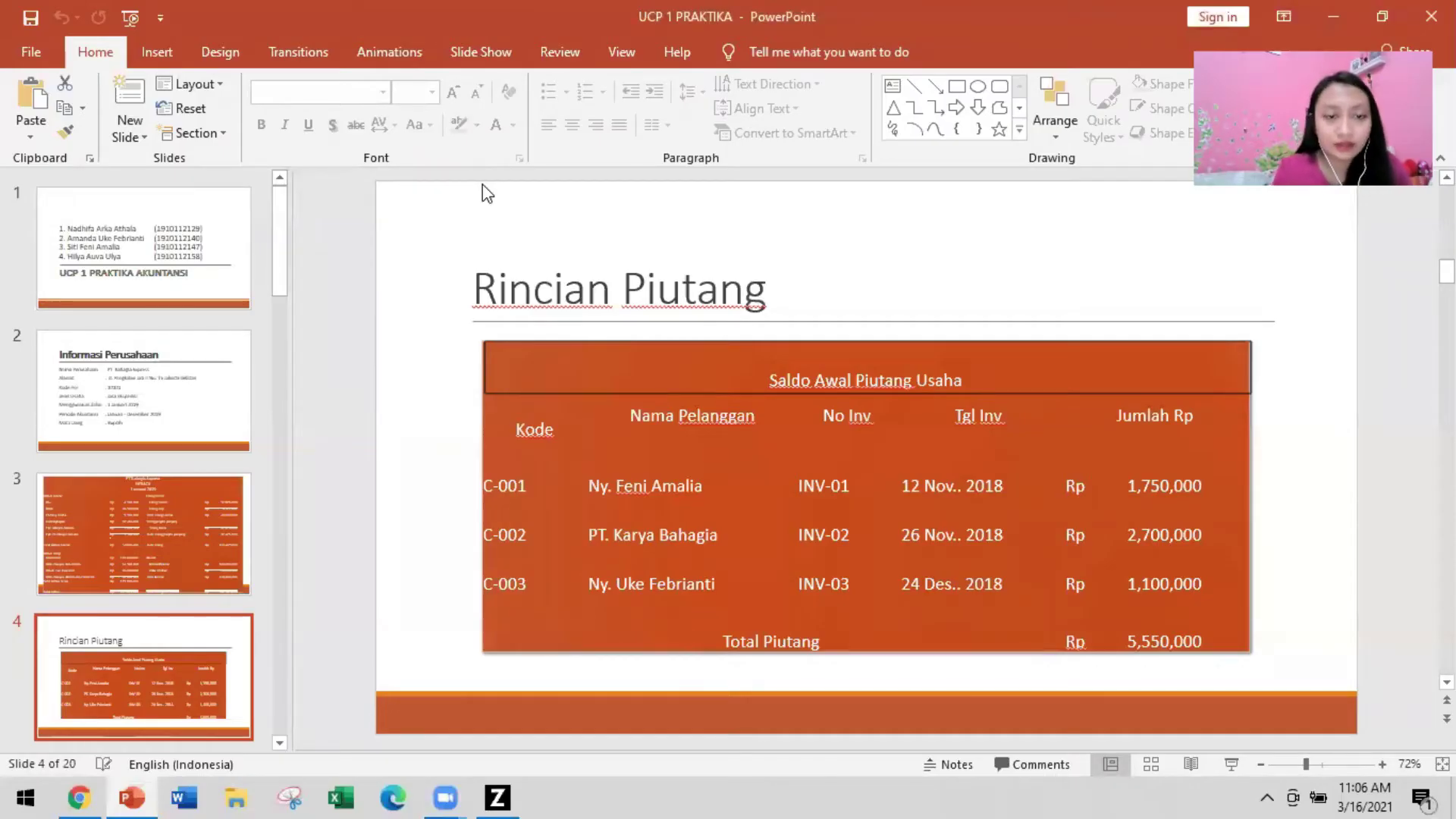
key("alt")
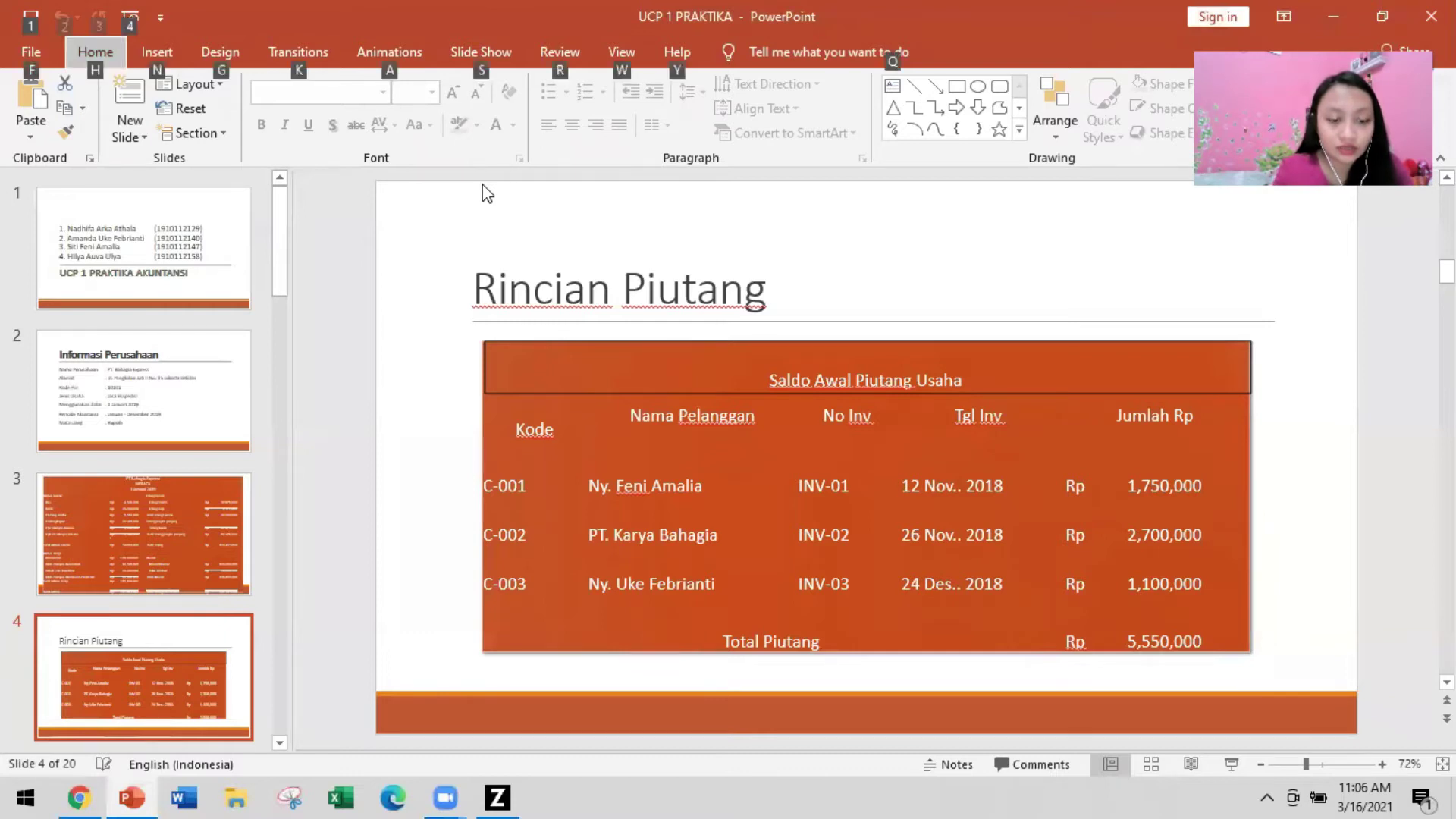
key("alt+Tab")
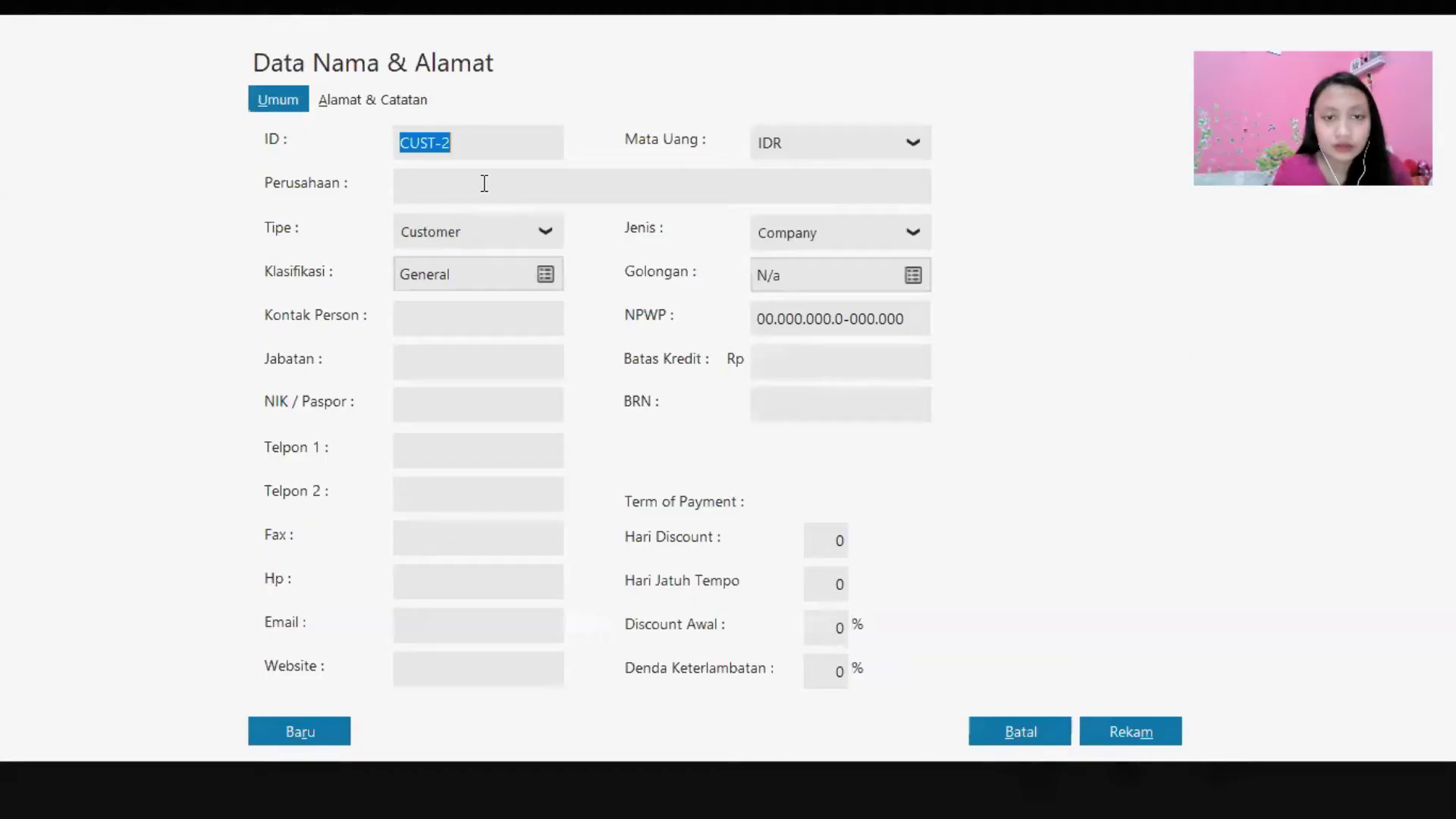
left_click(465, 144)
key("BackSpace")
key("BackSpace")
key("BackSpace")
key("BackSpace")
key("BackSpace")
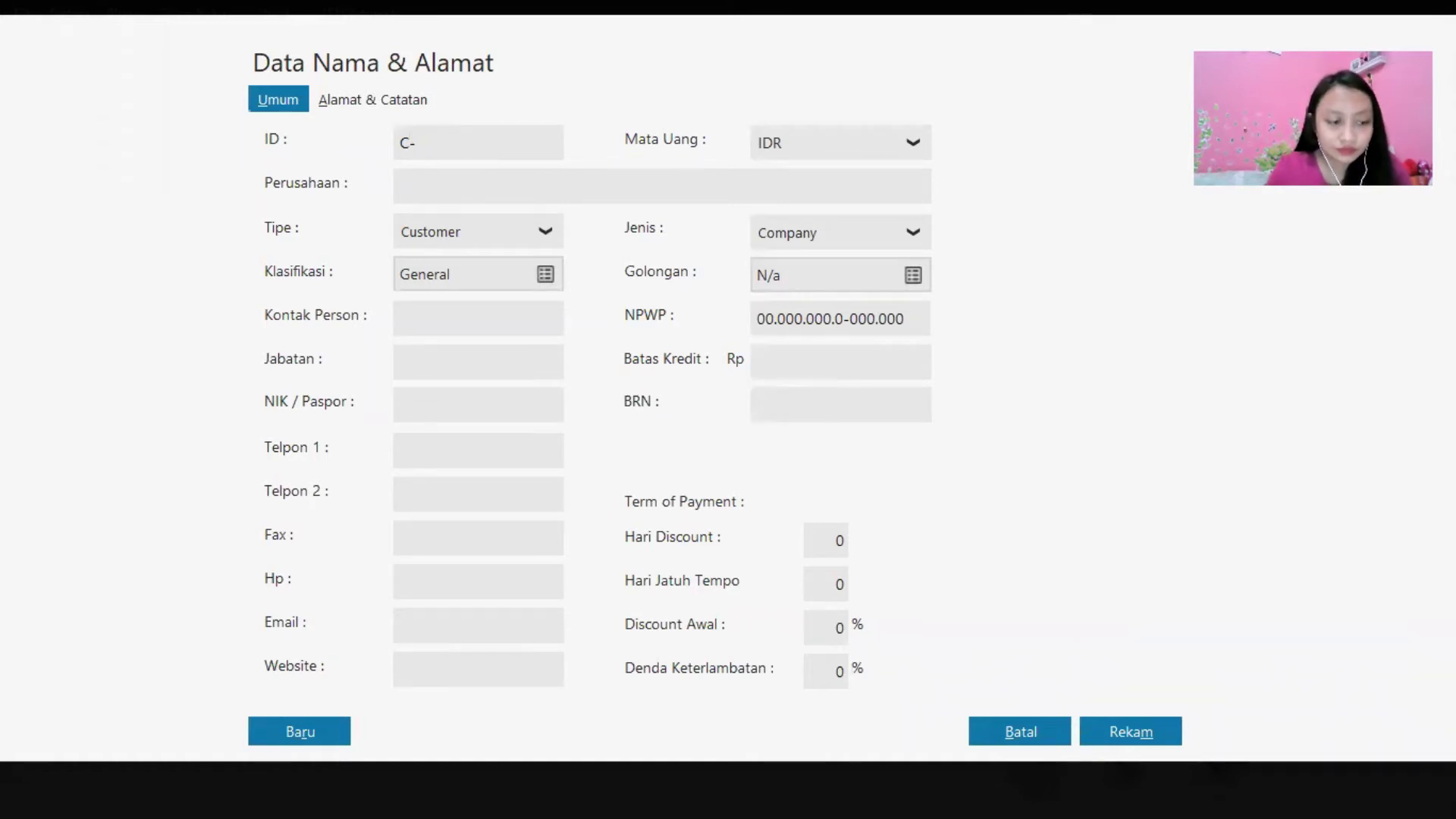
type("-002")
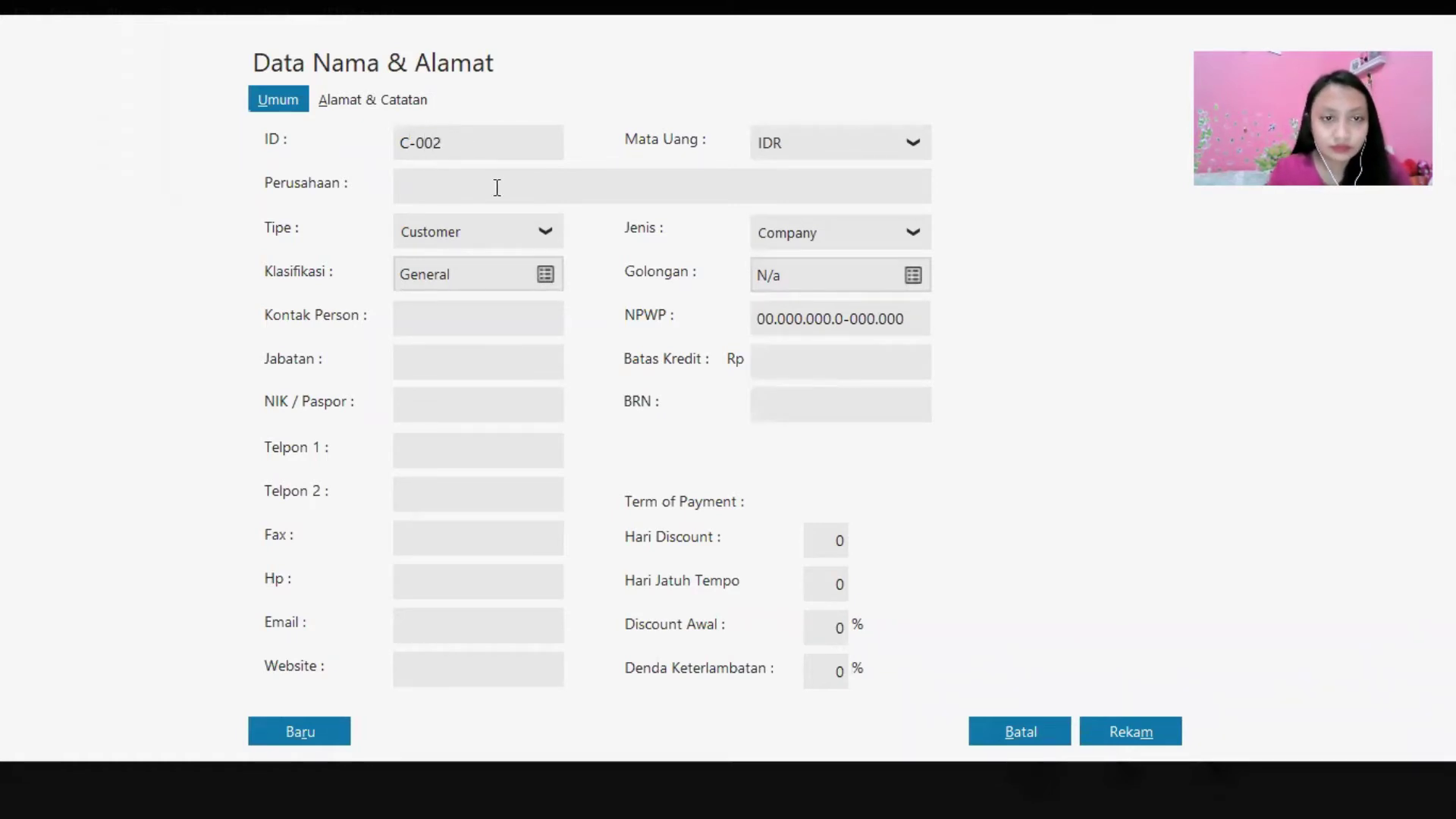
- Enter company name 'PT. Karya Bahagia' and save the record despite the NPWP warning
left_click(497, 187)
key("Caps_Lock")
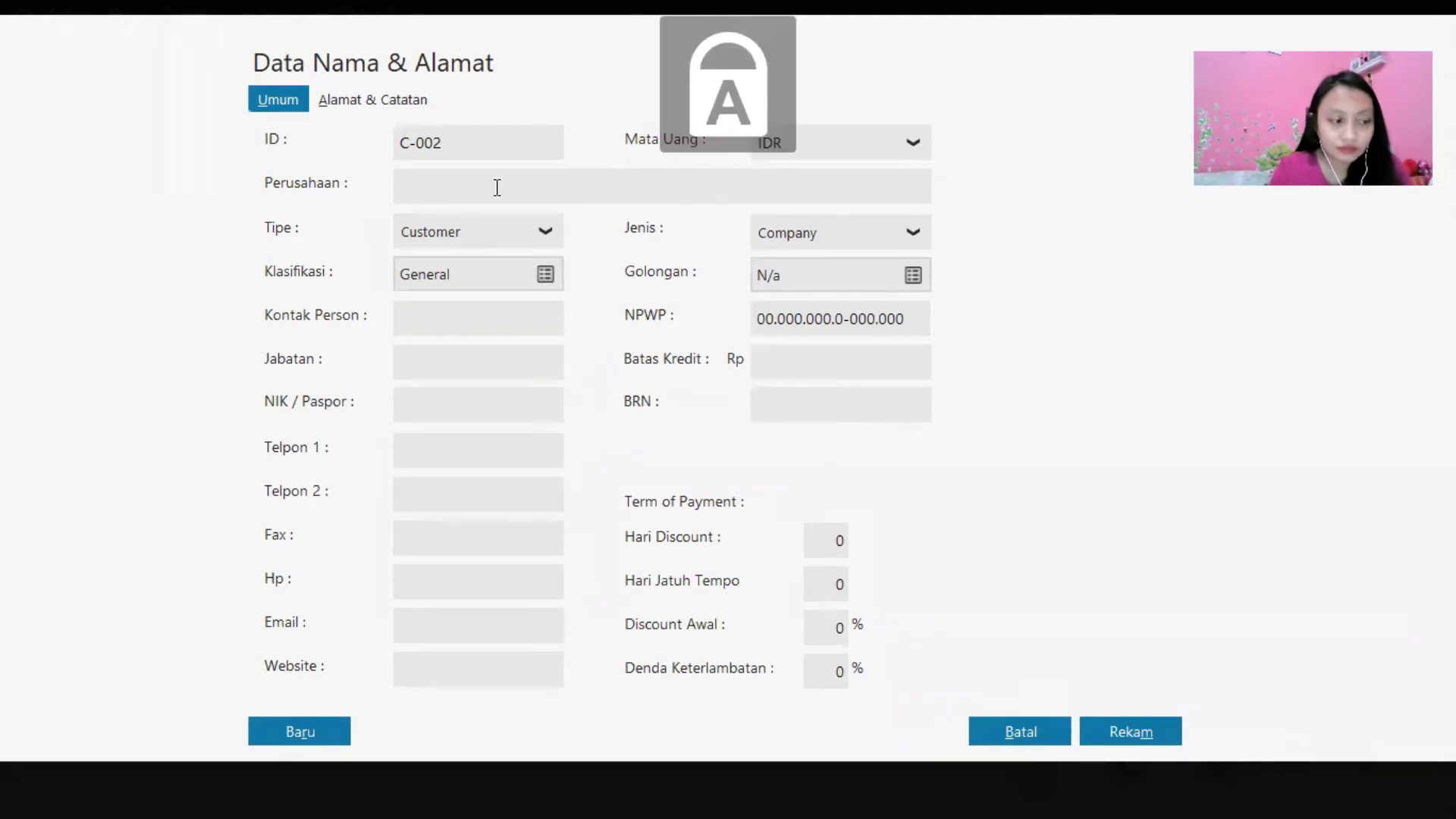
type("PT. K")
key("Caps_Lock")
type("arya")
key("Caps_Lock")
type("B")
key("Caps_Lock")
type("ahagia")
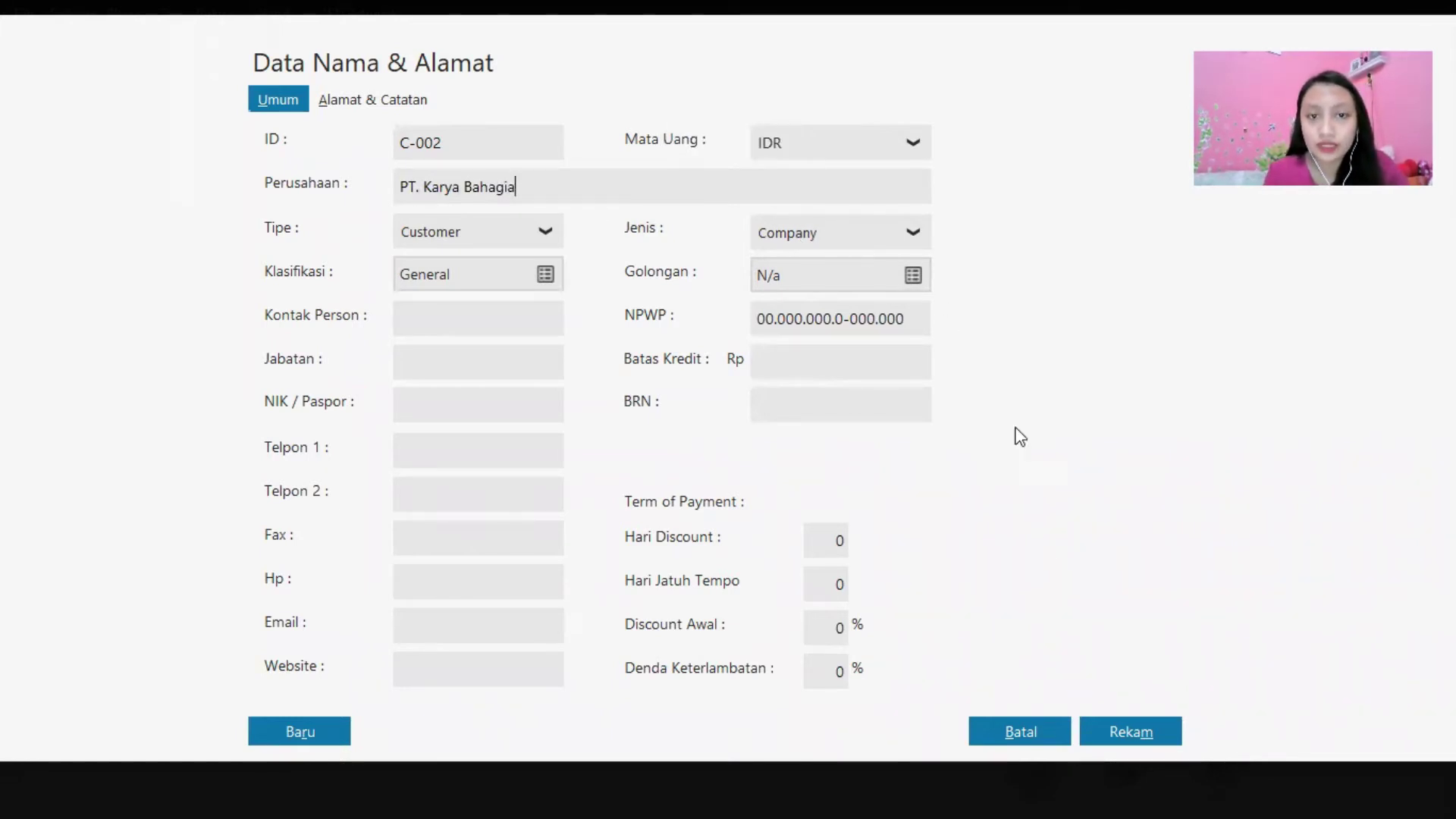
left_click(1133, 736)
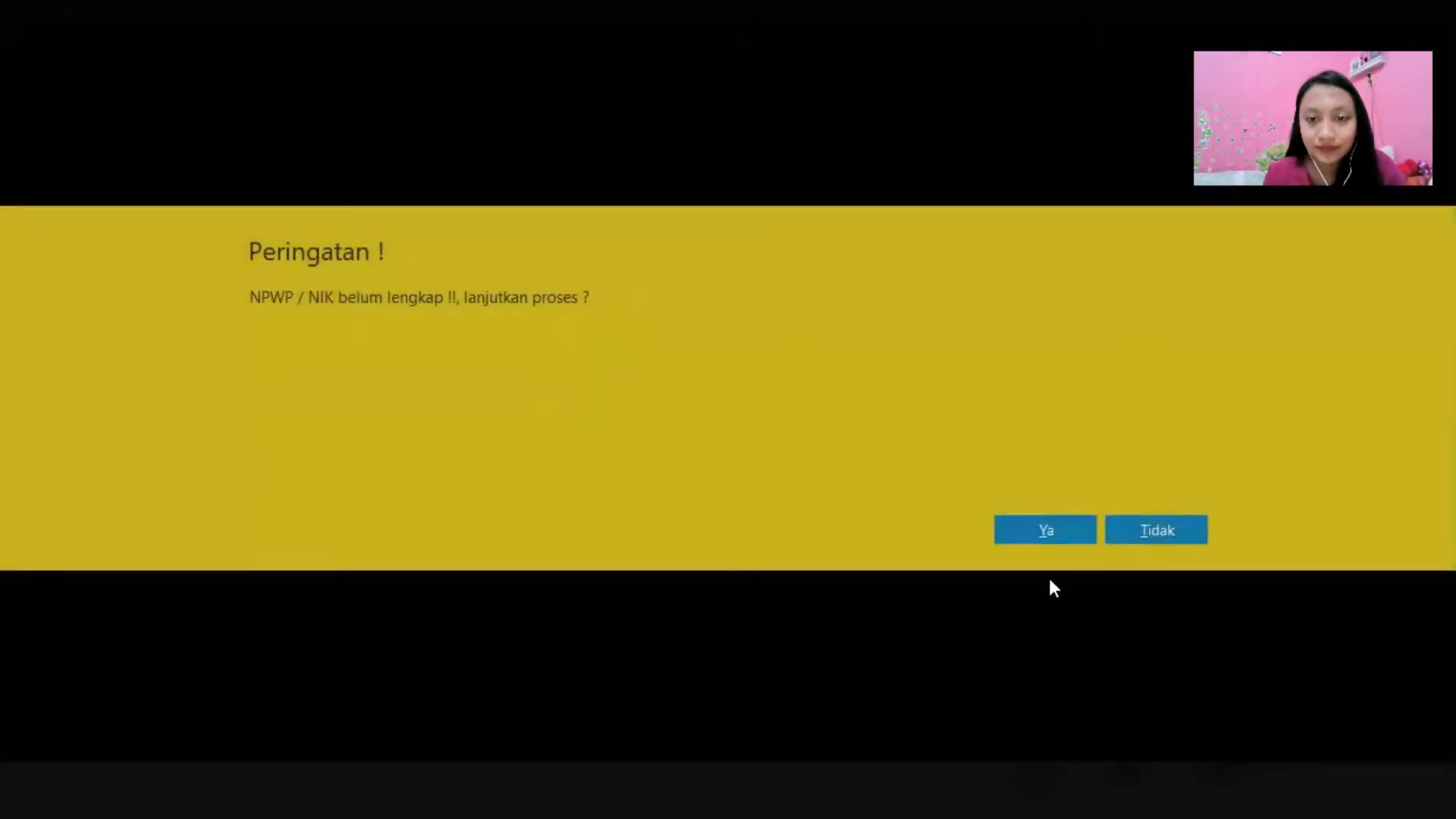
left_click(1040, 540)
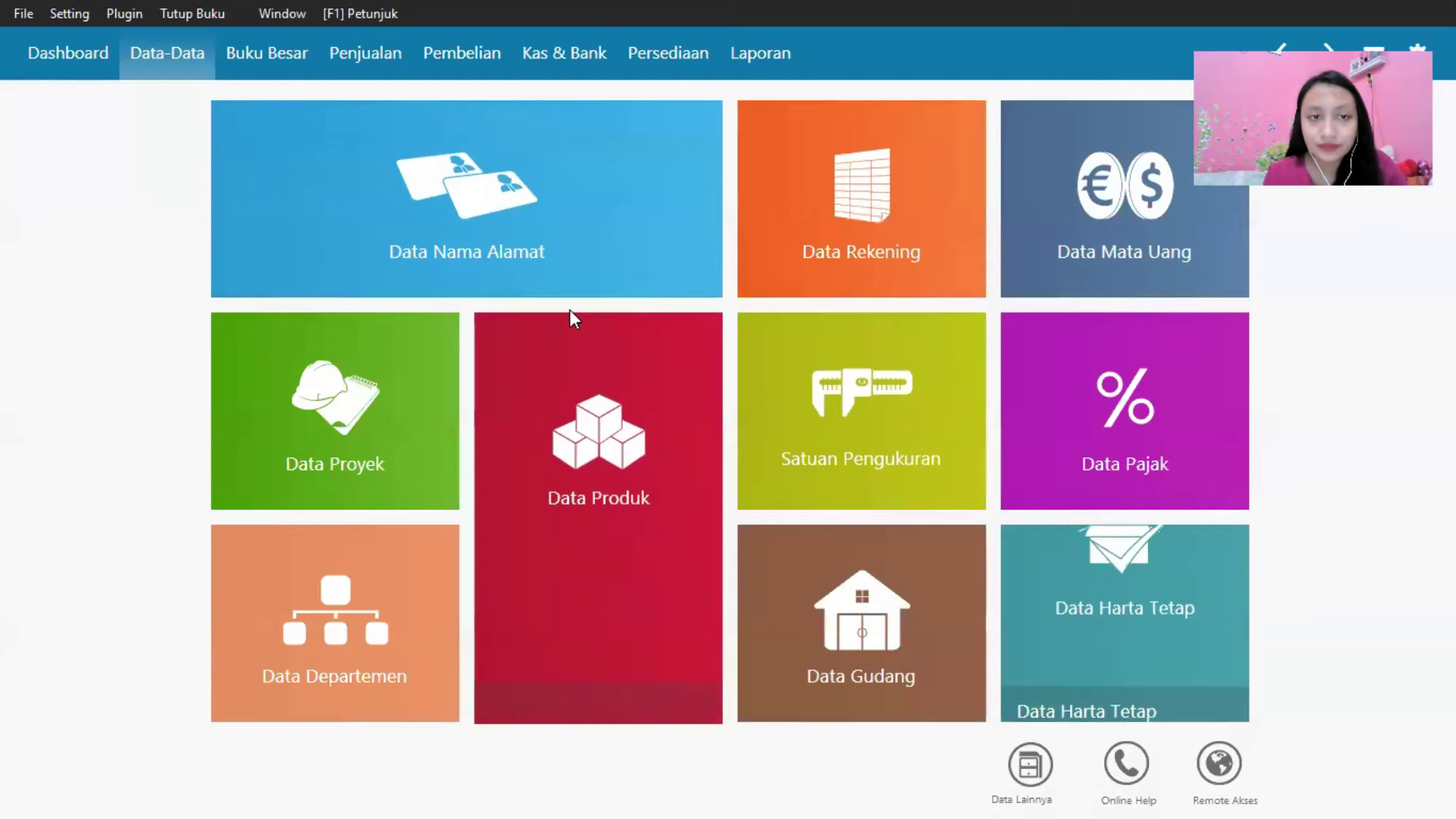
- Start another name-and-address entry with ID C-003, checking the next customer on the slide
mouse_move(312, 201)
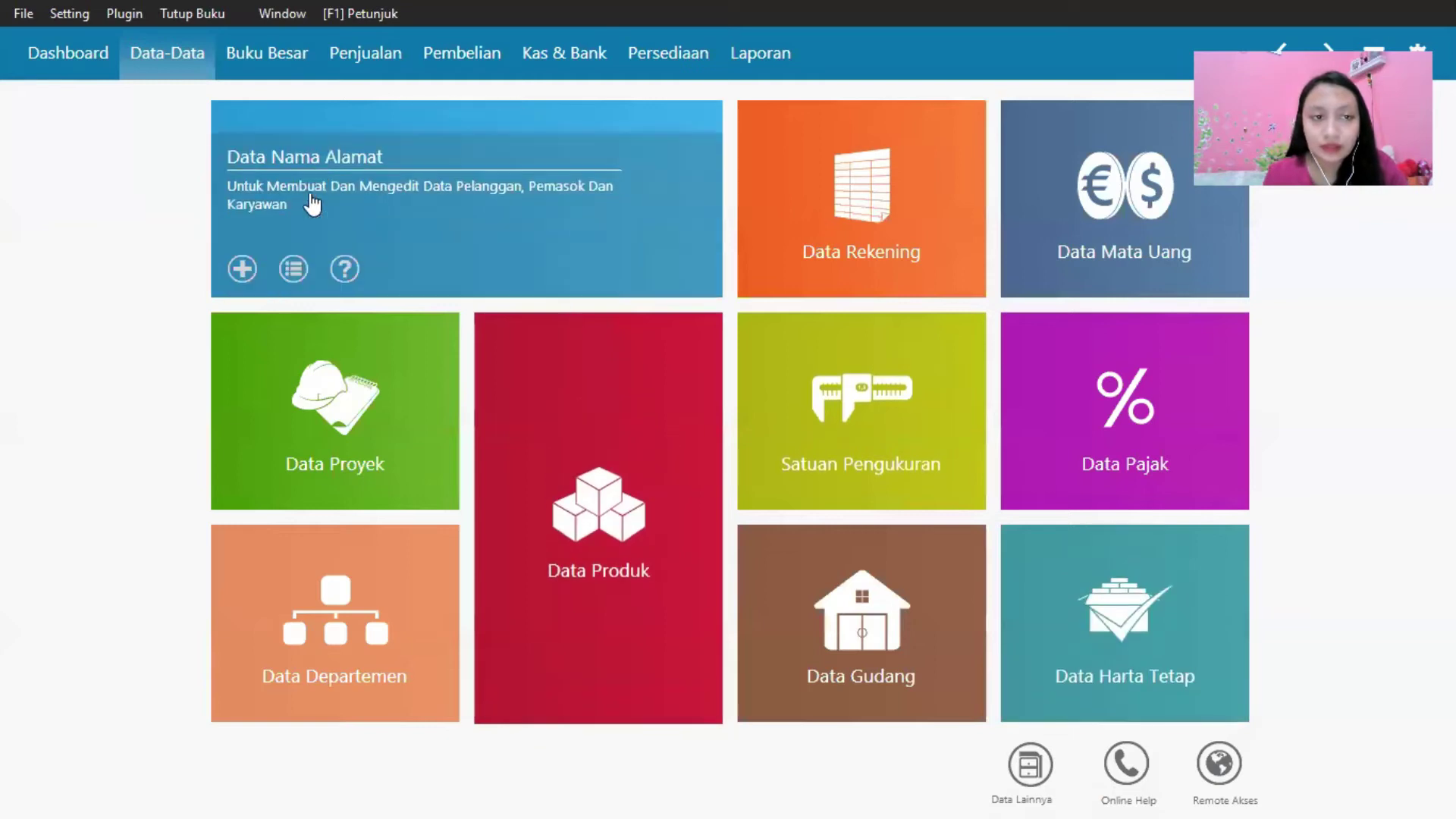
left_click(231, 278)
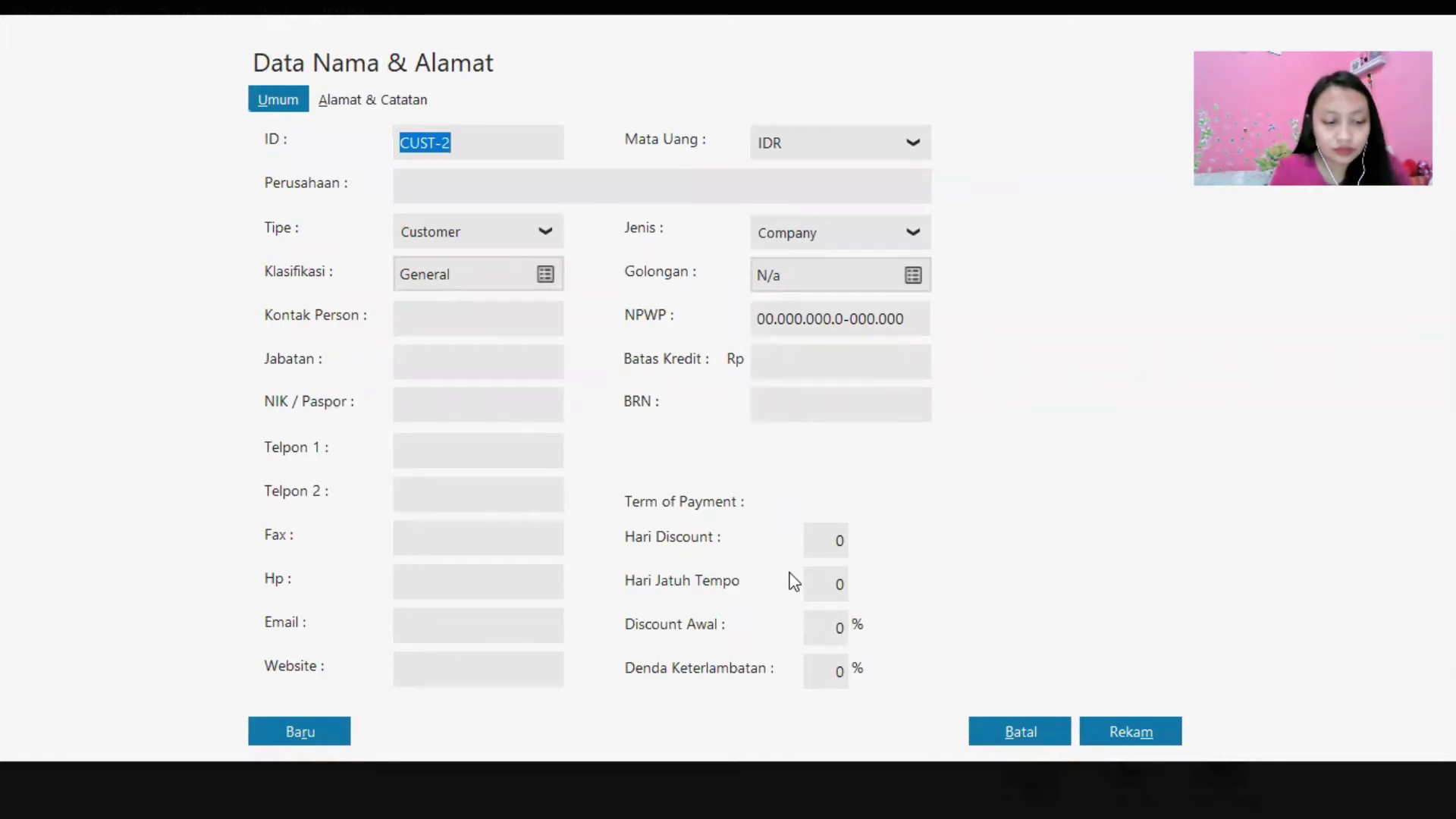
key("alt+Tab")
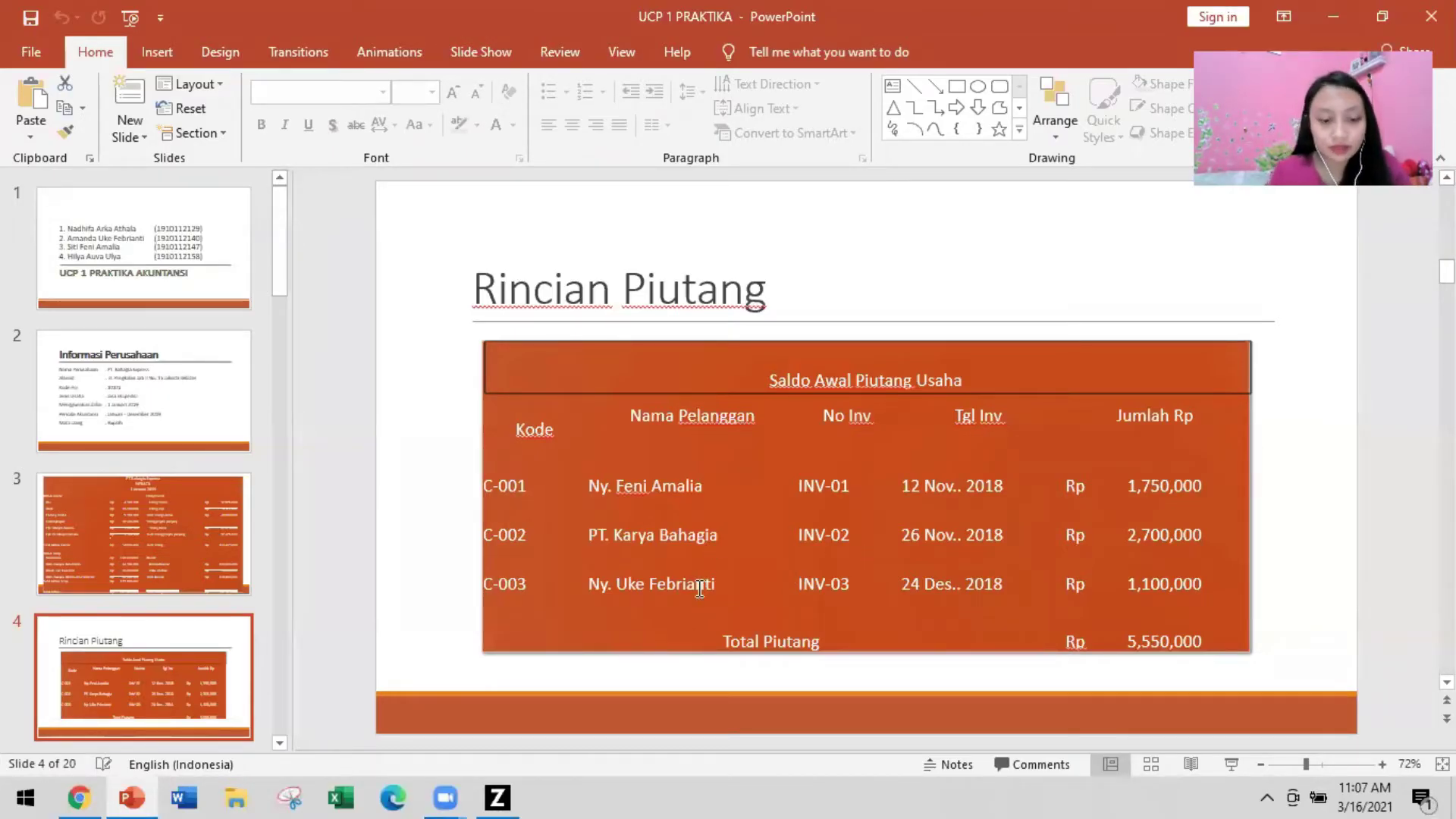
key("alt+Tab")
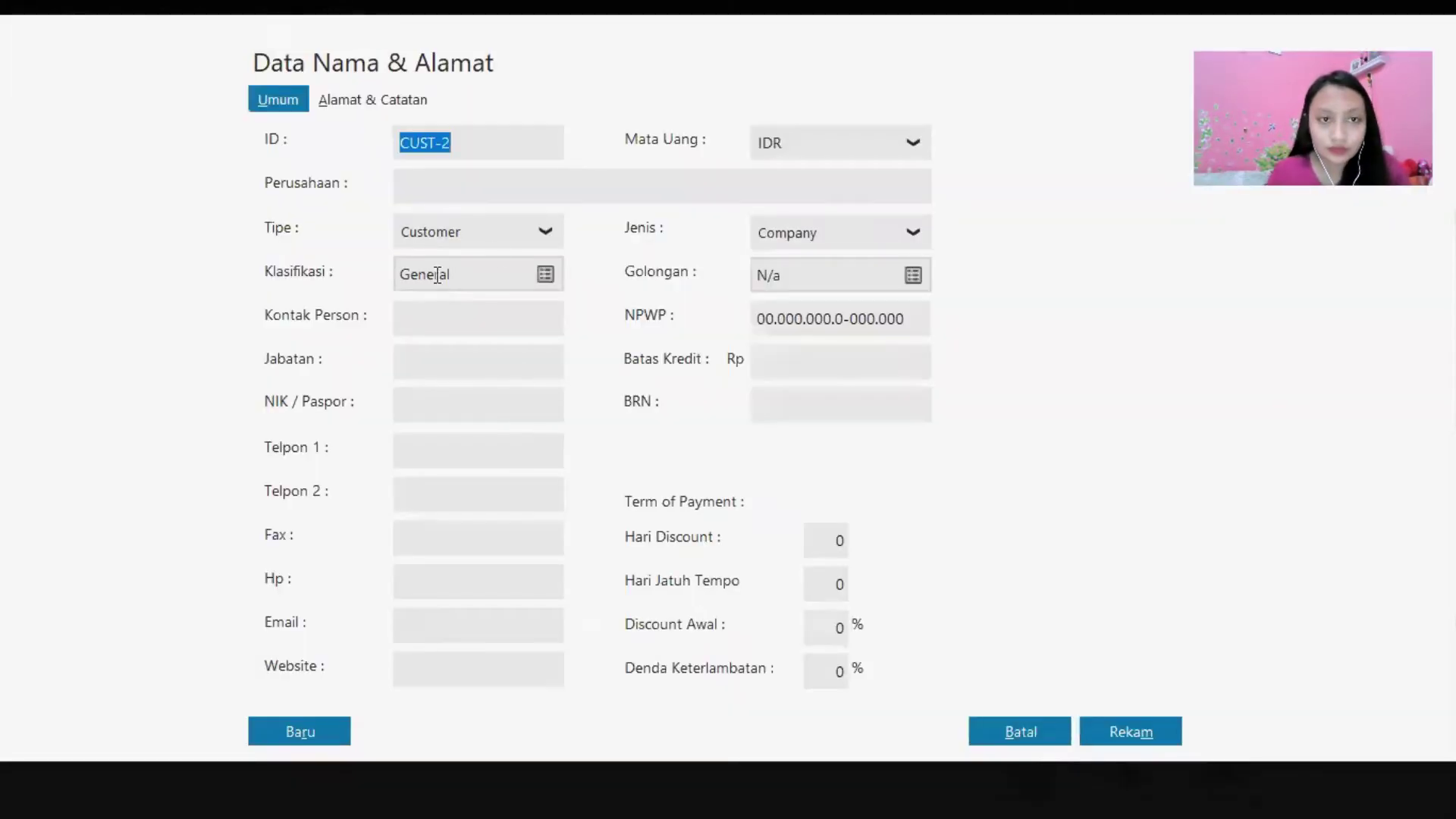
left_click(480, 153)
key("BackSpace")
key("BackSpace")
key("BackSpace")
key("BackSpace")
key("BackSpace")
type("-003")
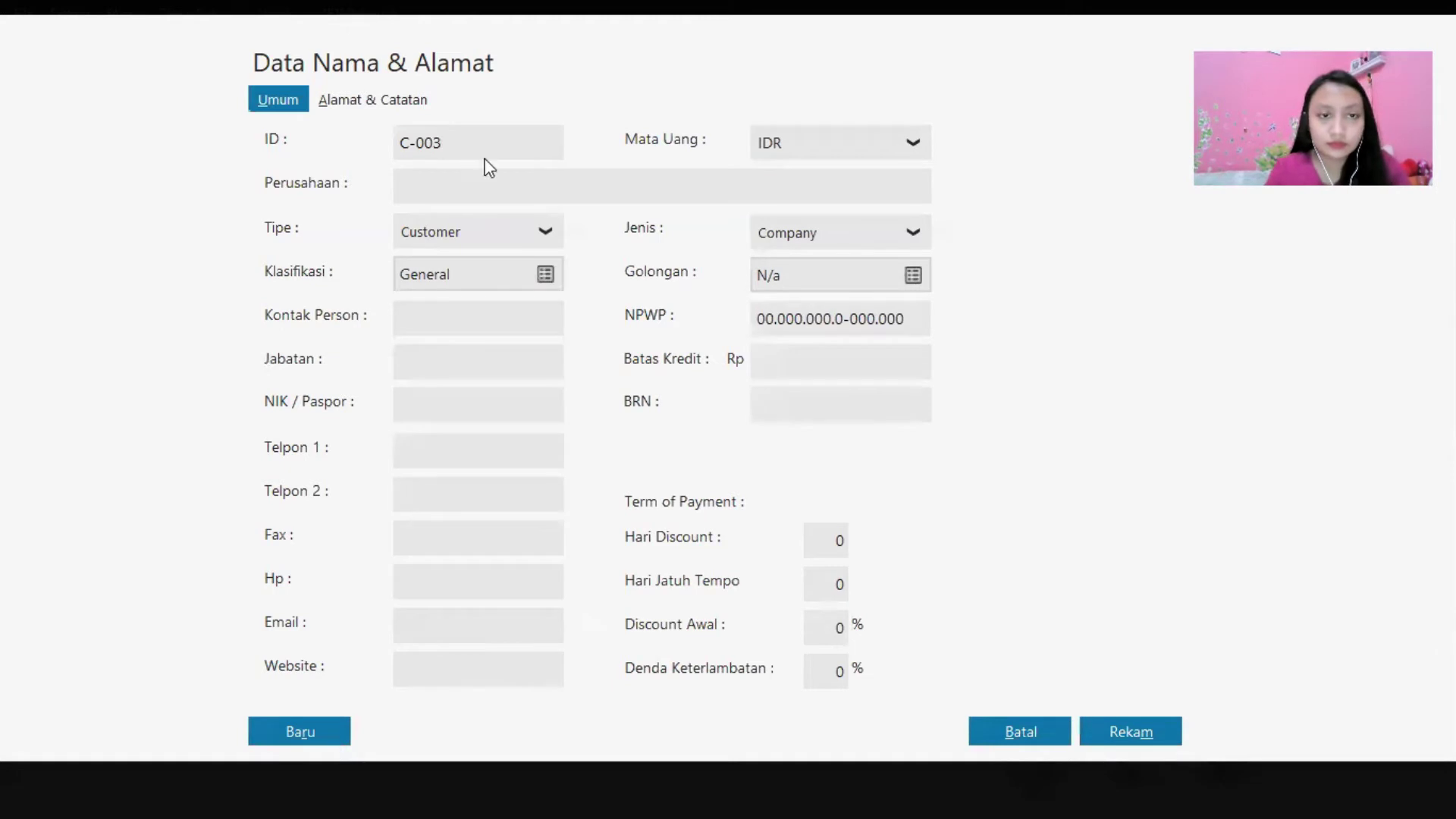
- Enter the third customer's full name, including the 'Ny.' title
key("Caps_Lock")
key("Caps_Lock")
key("Caps_Lock")
key("Caps_Lock")
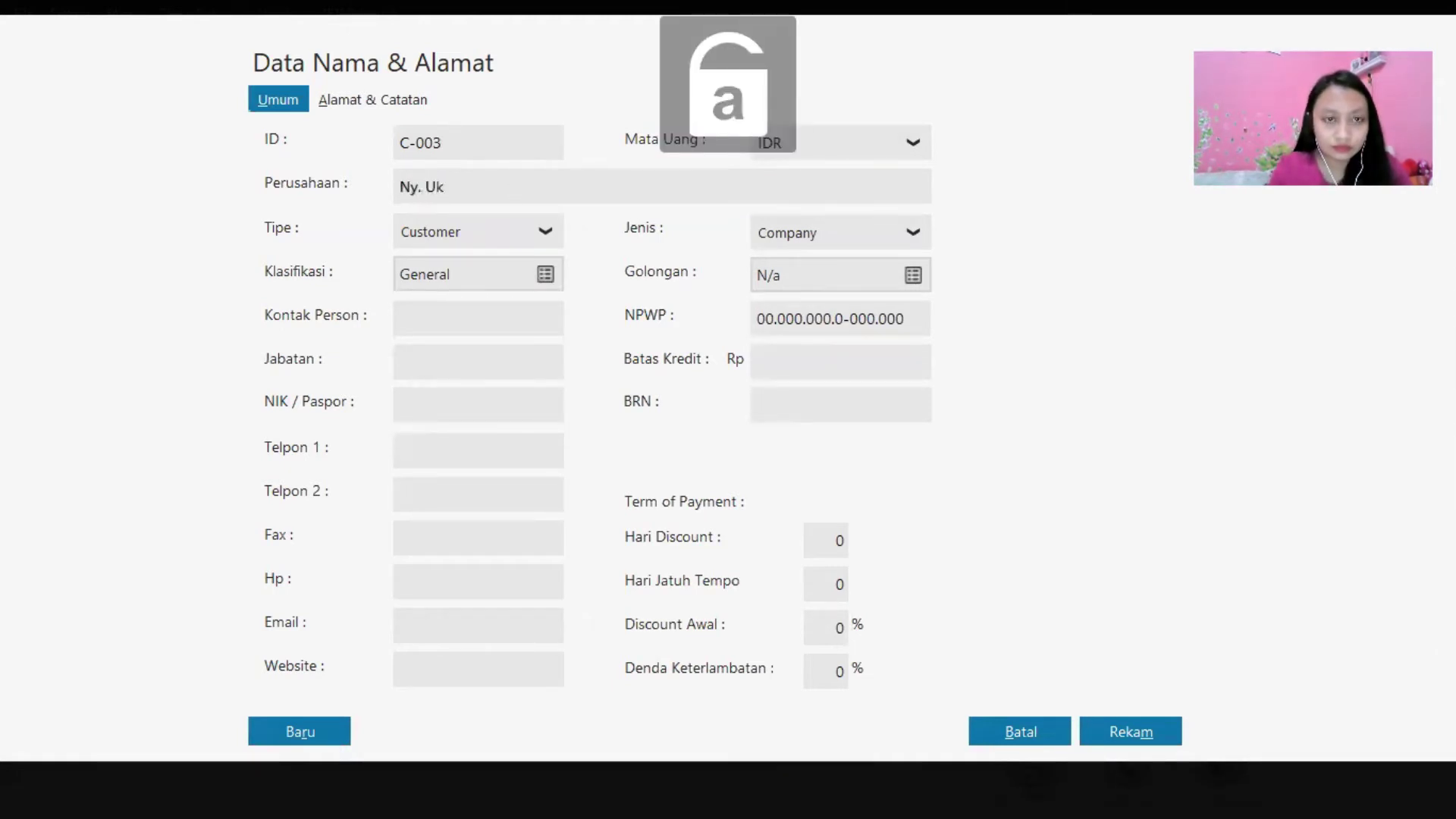
key("Caps_Lock")
key("Caps_Lock")
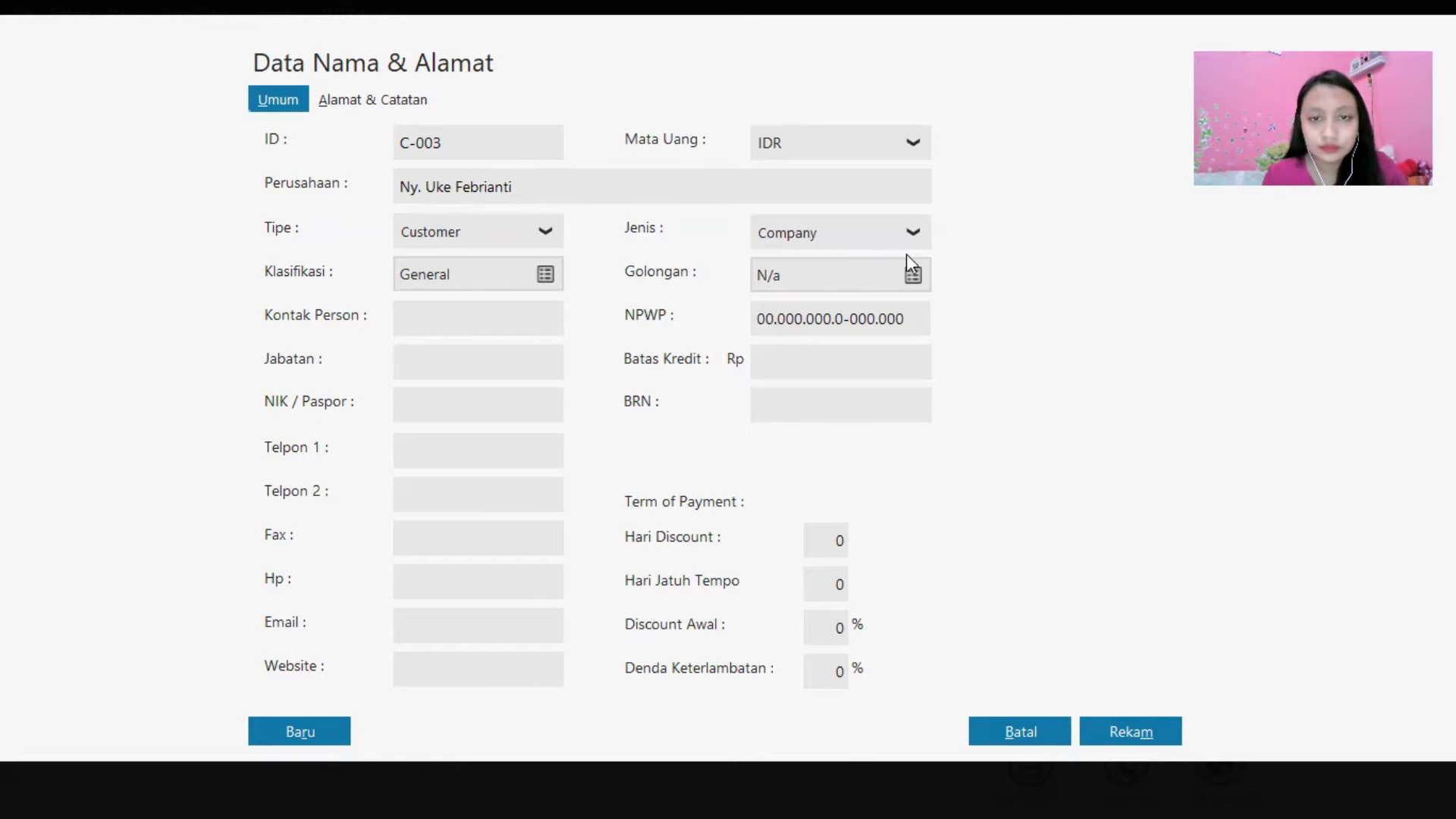
- Set Jenis to Personal and save C-003 despite the NPWP warning
left_click(885, 244)
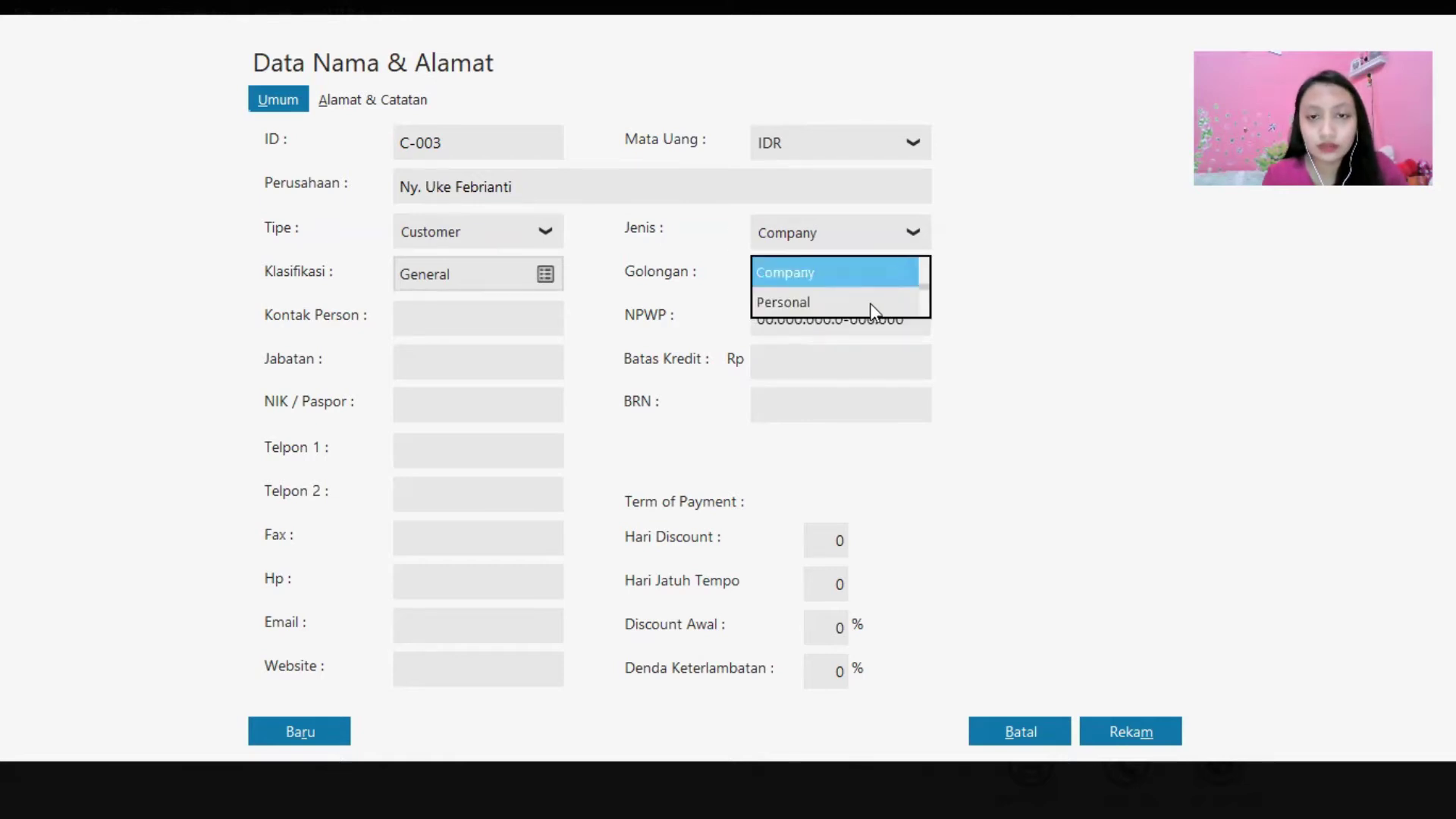
left_click(868, 304)
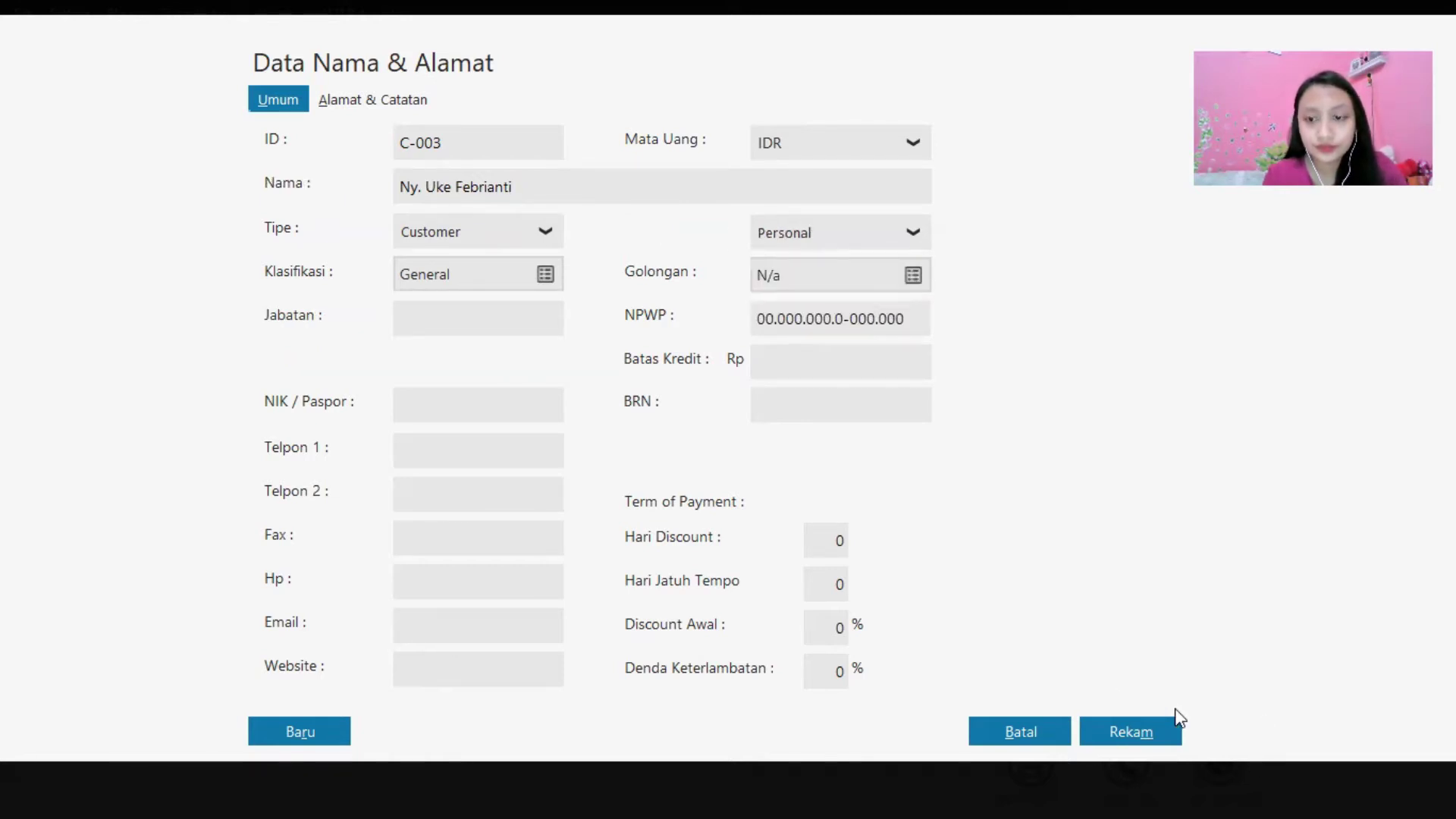
left_click(1153, 723)
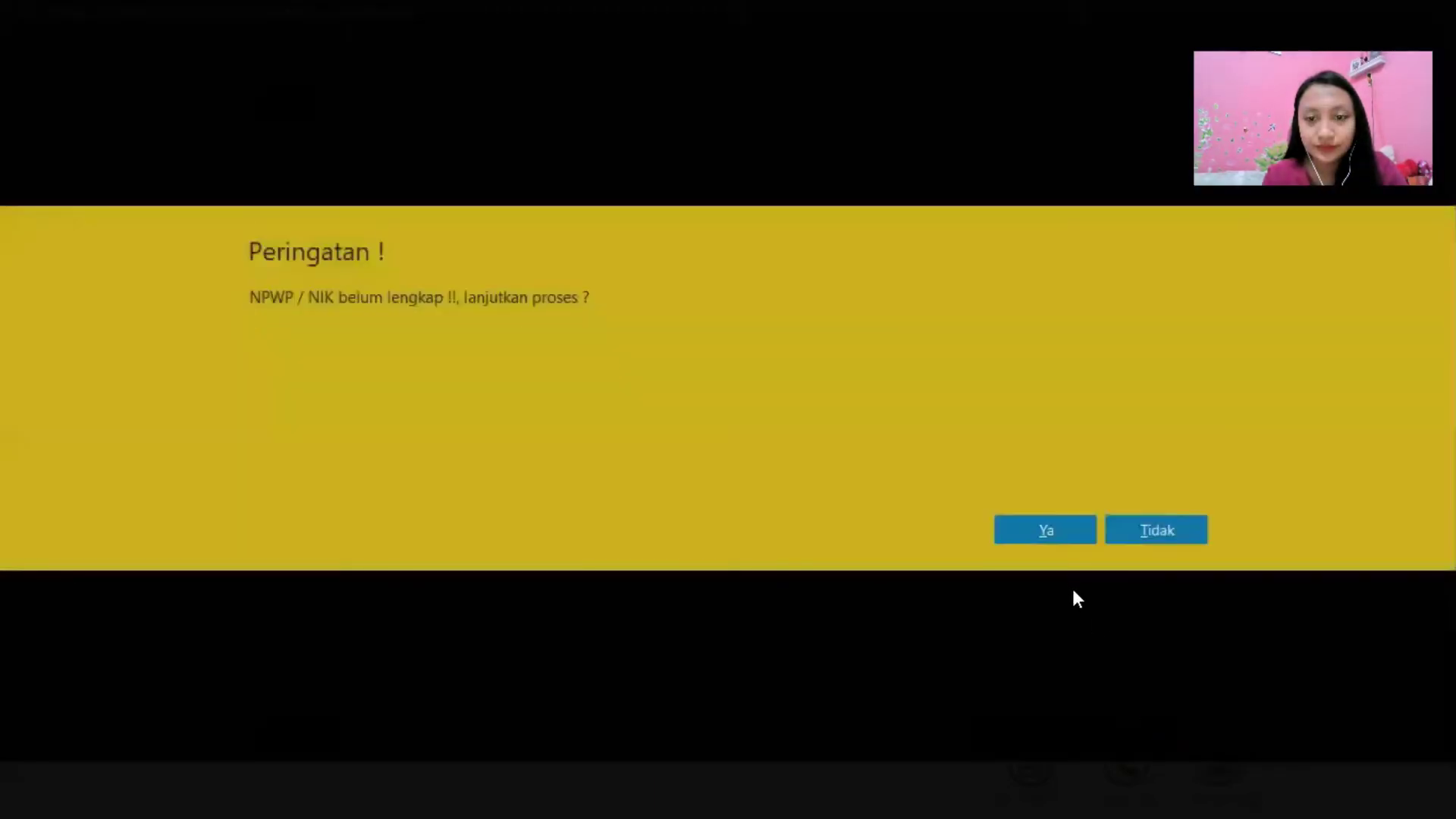
left_click(1039, 525)
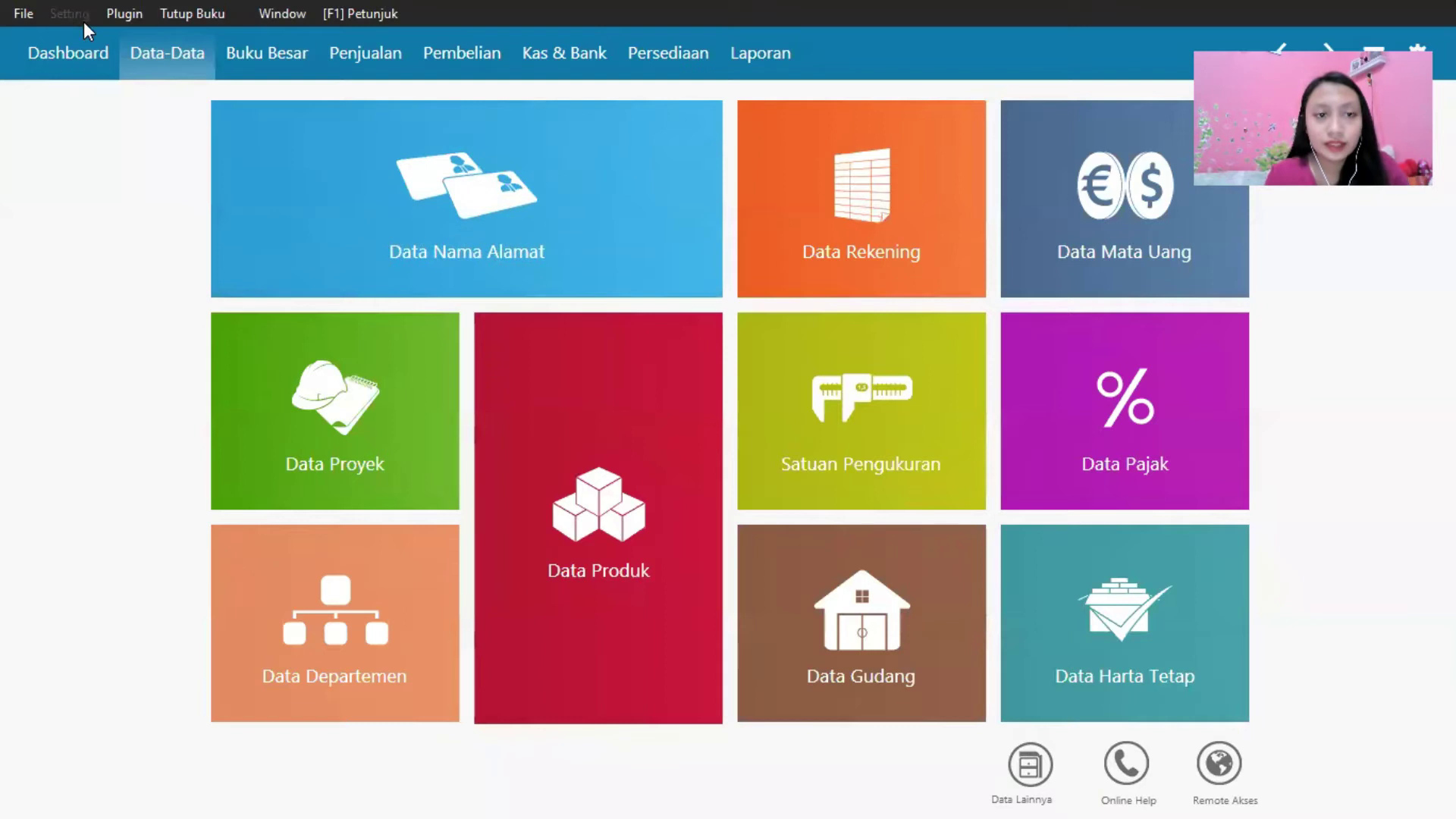
- Open Setting > Saldo Awal Piutang Usaha and start a new entry for the first customer
mouse_move(343, 201)
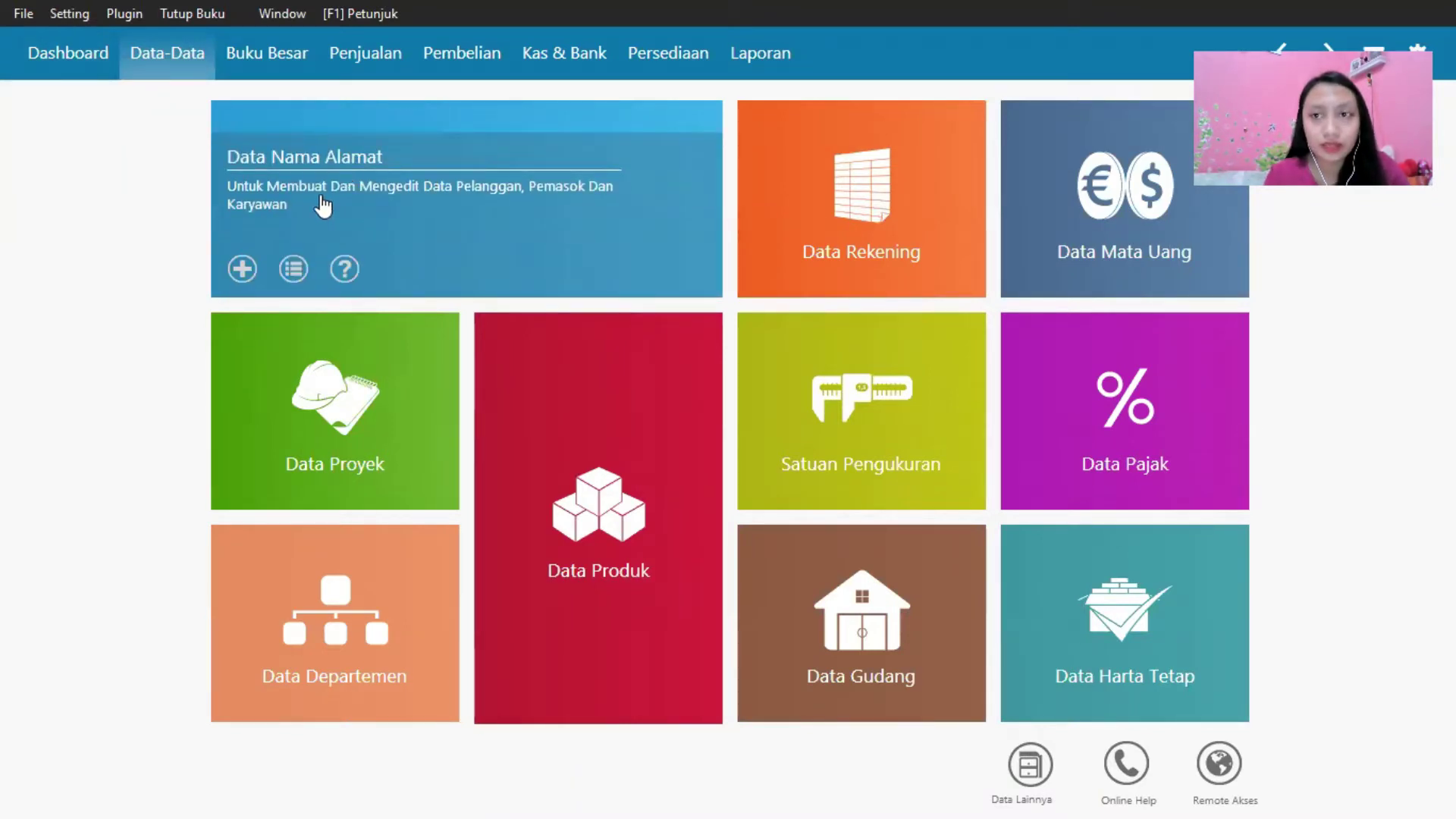
left_click(85, 15)
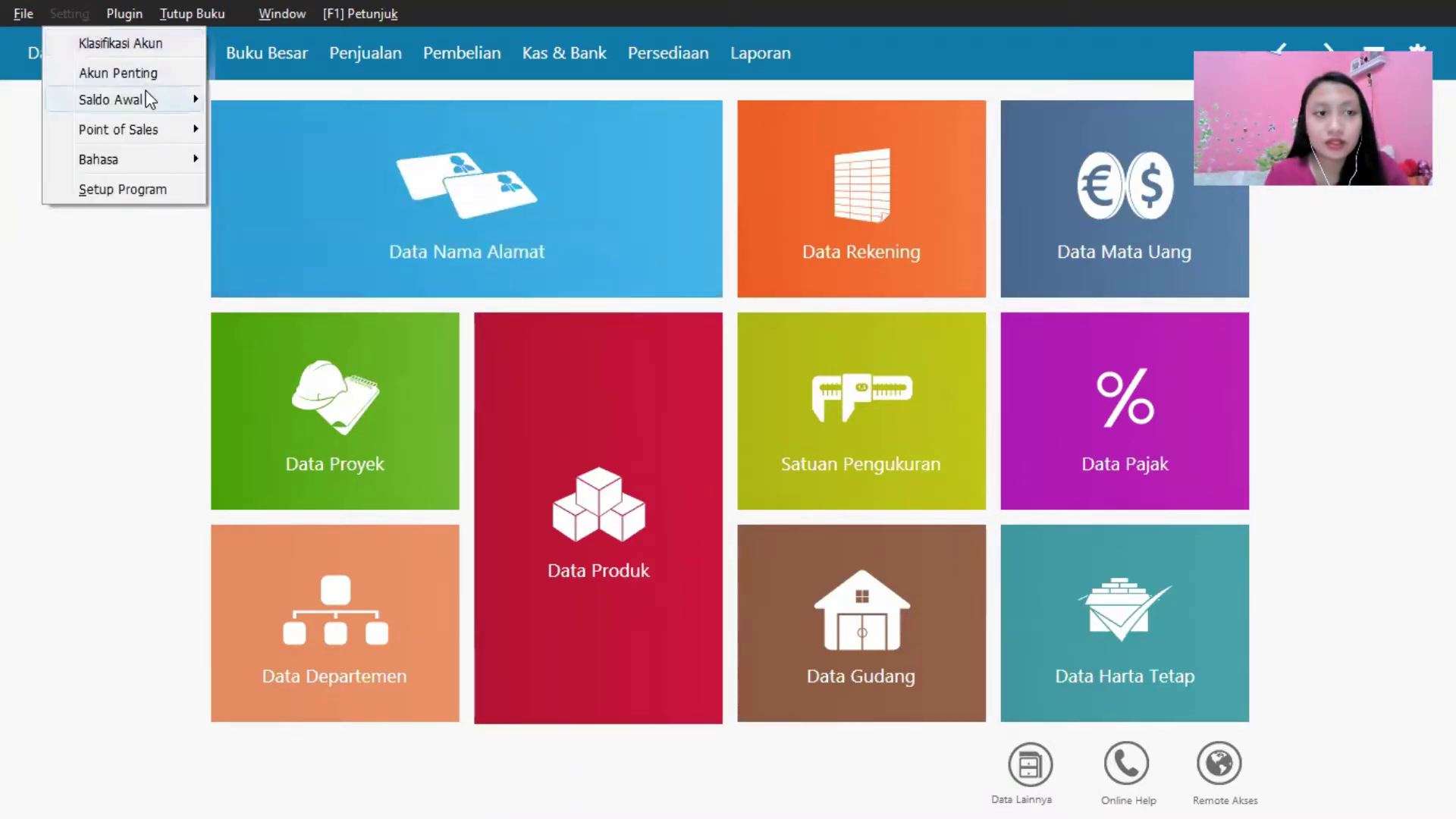
mouse_move(188, 110)
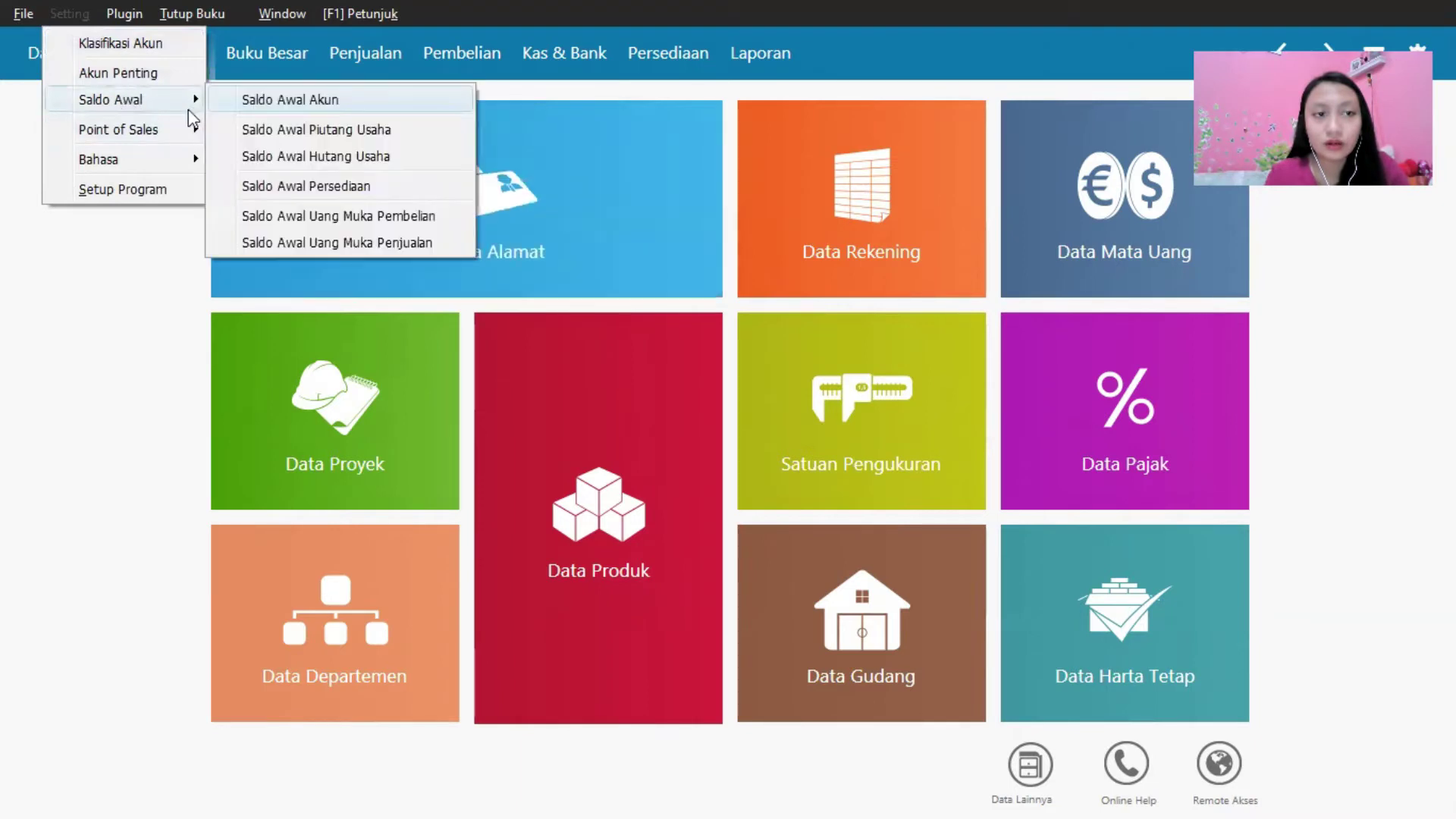
left_click(250, 130)
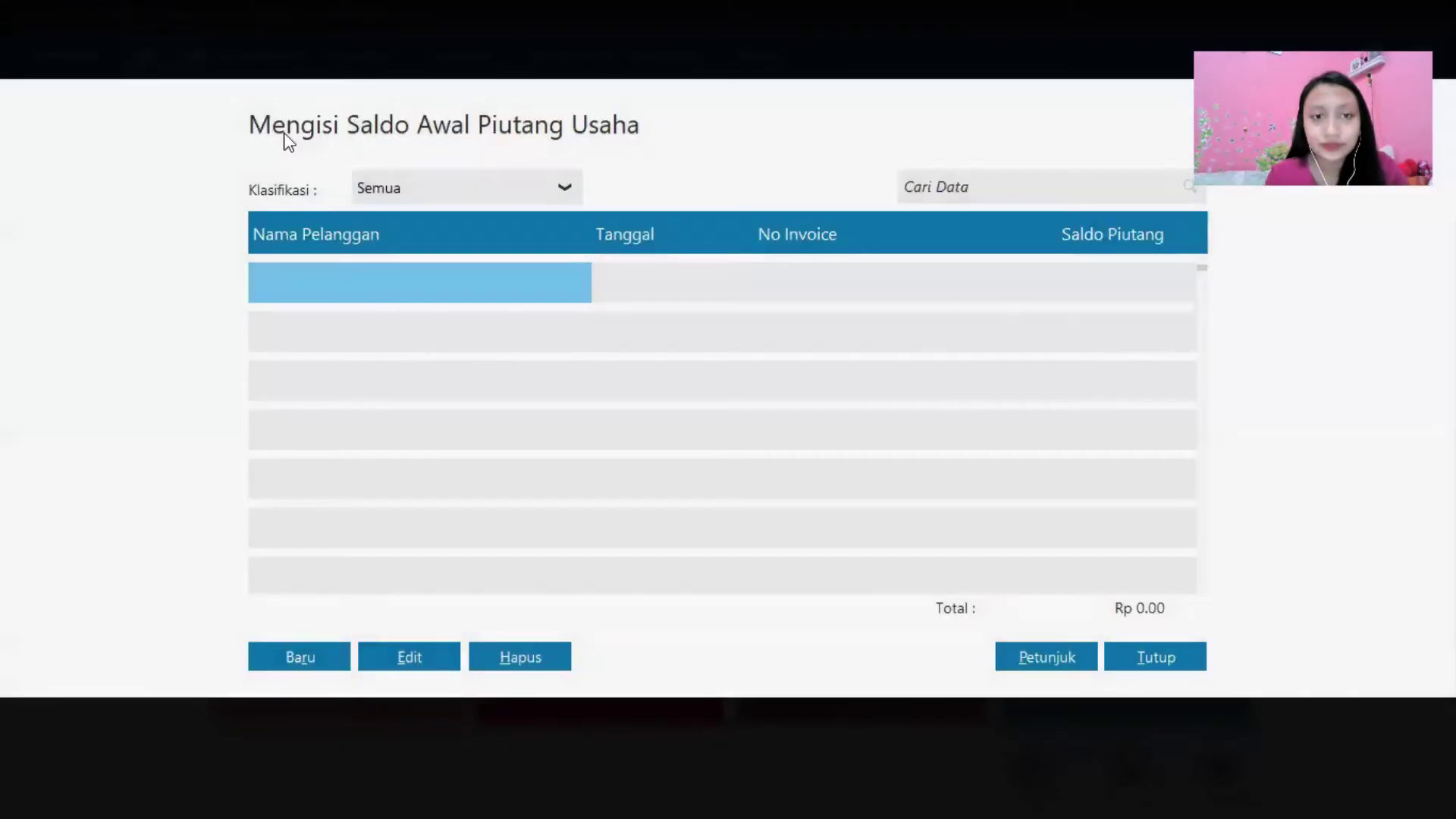
left_click(308, 662)
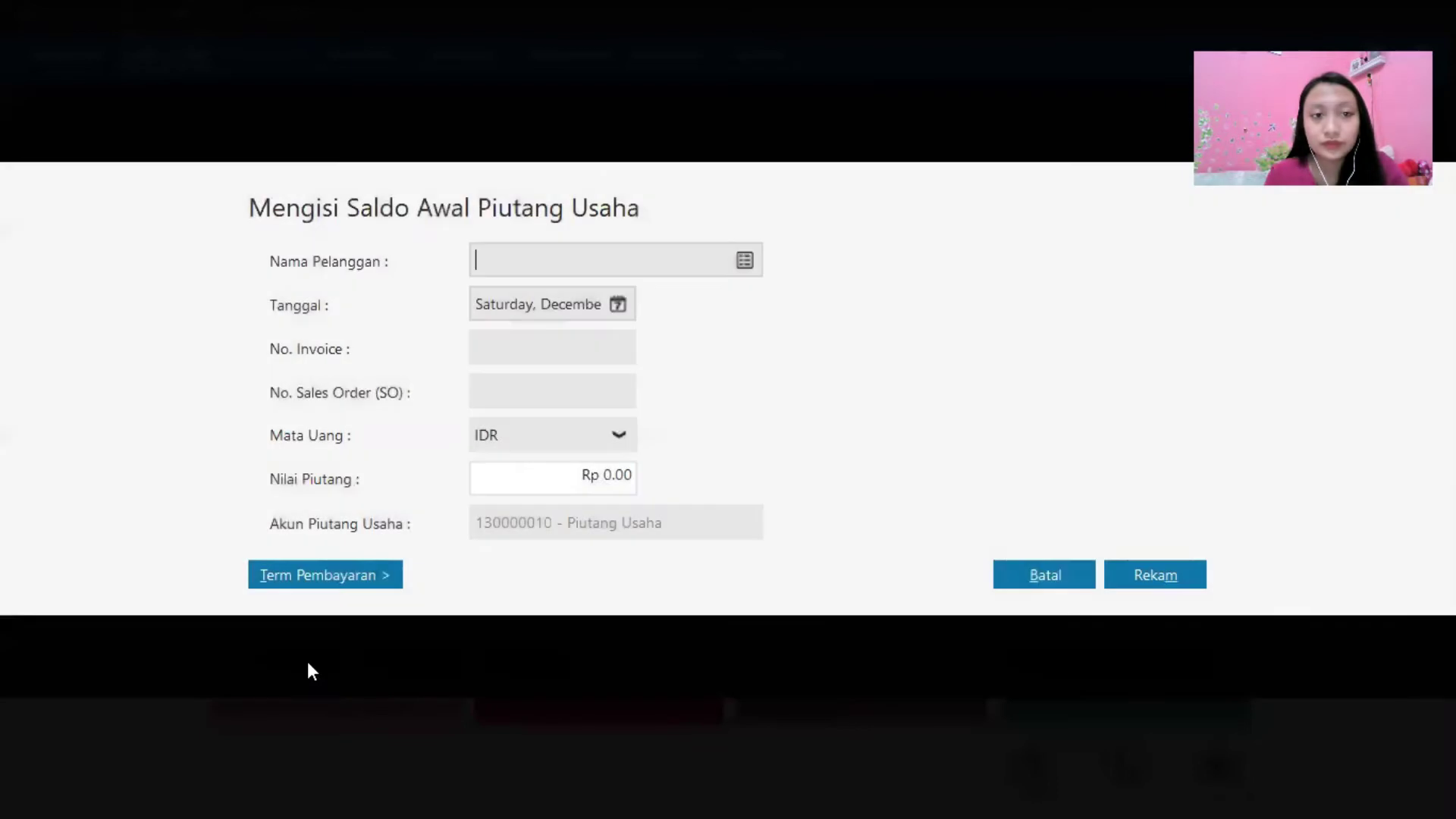
left_click(745, 262)
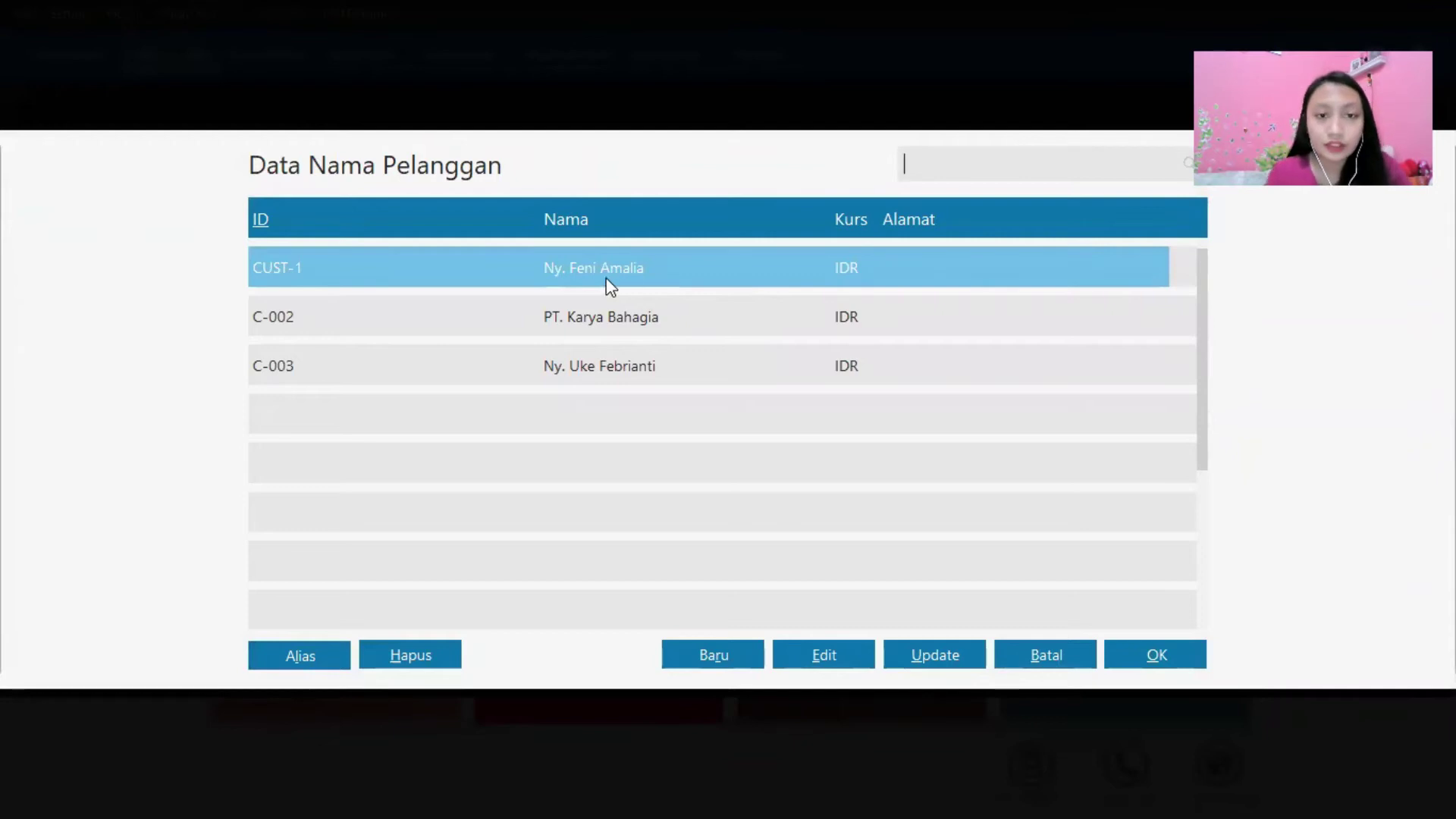
double_click(610, 286)
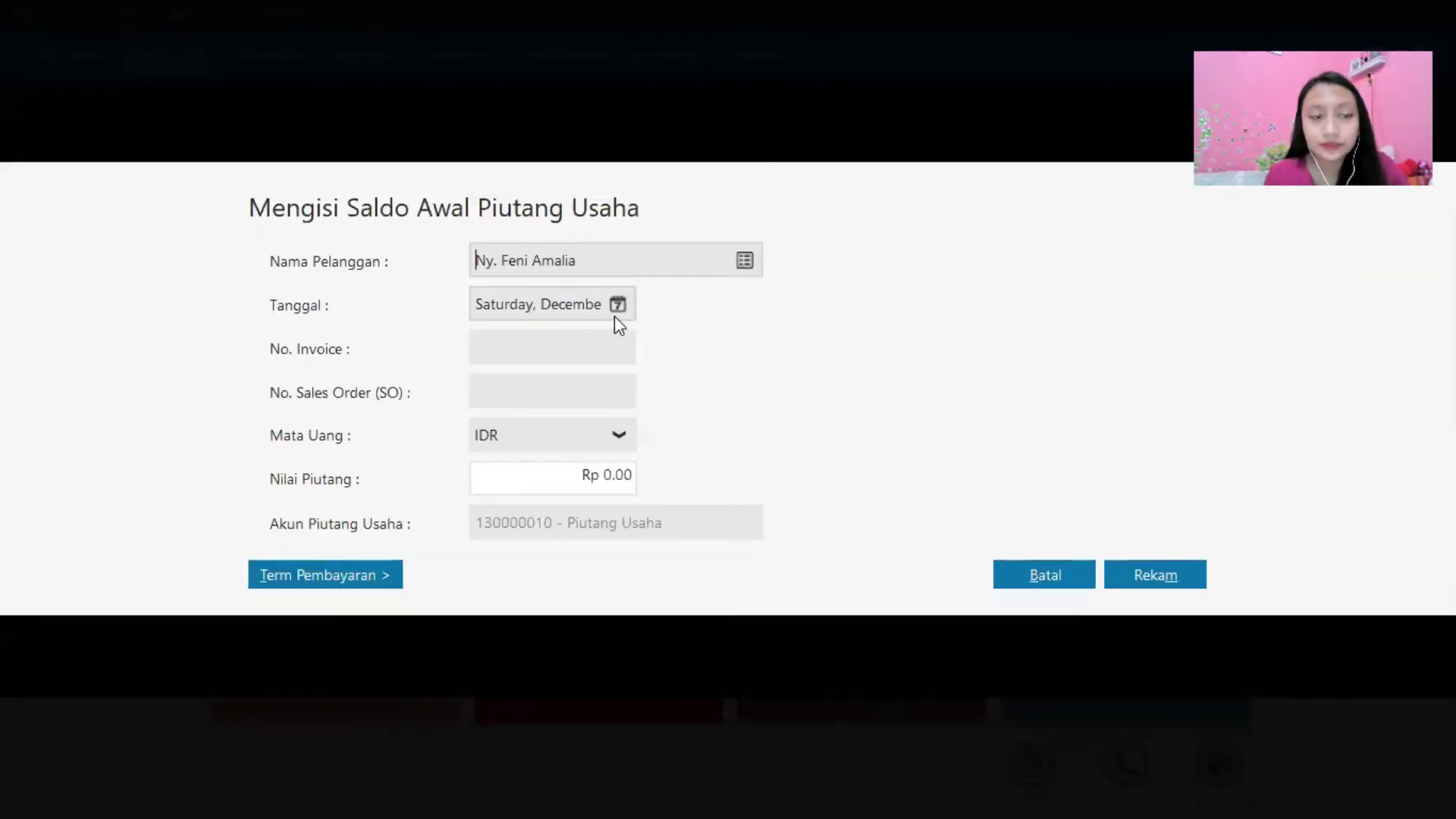
- Set the invoice date to 12 November 2018 per the receivables slide
key("alt+Tab")
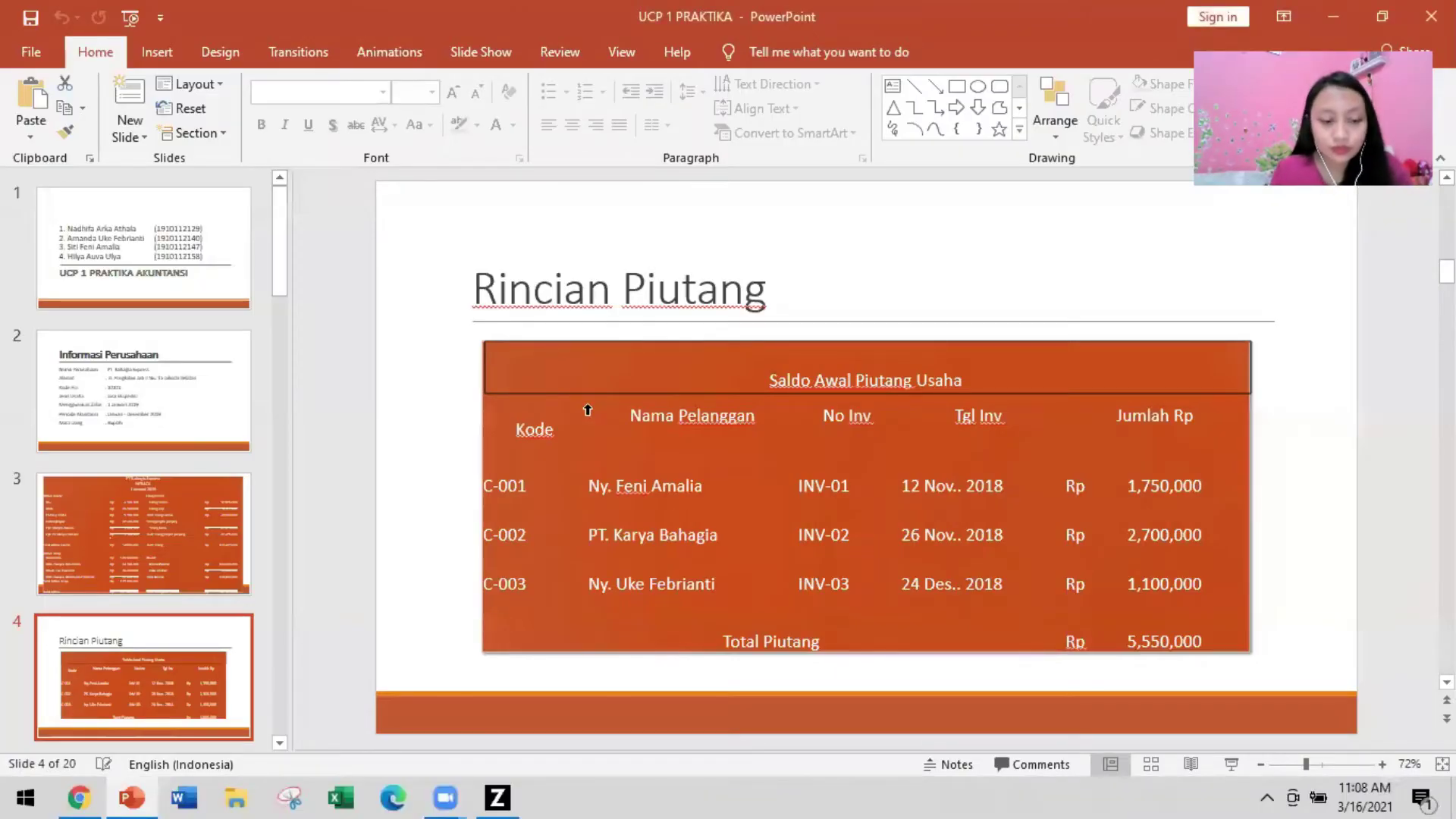
key("alt+Tab")
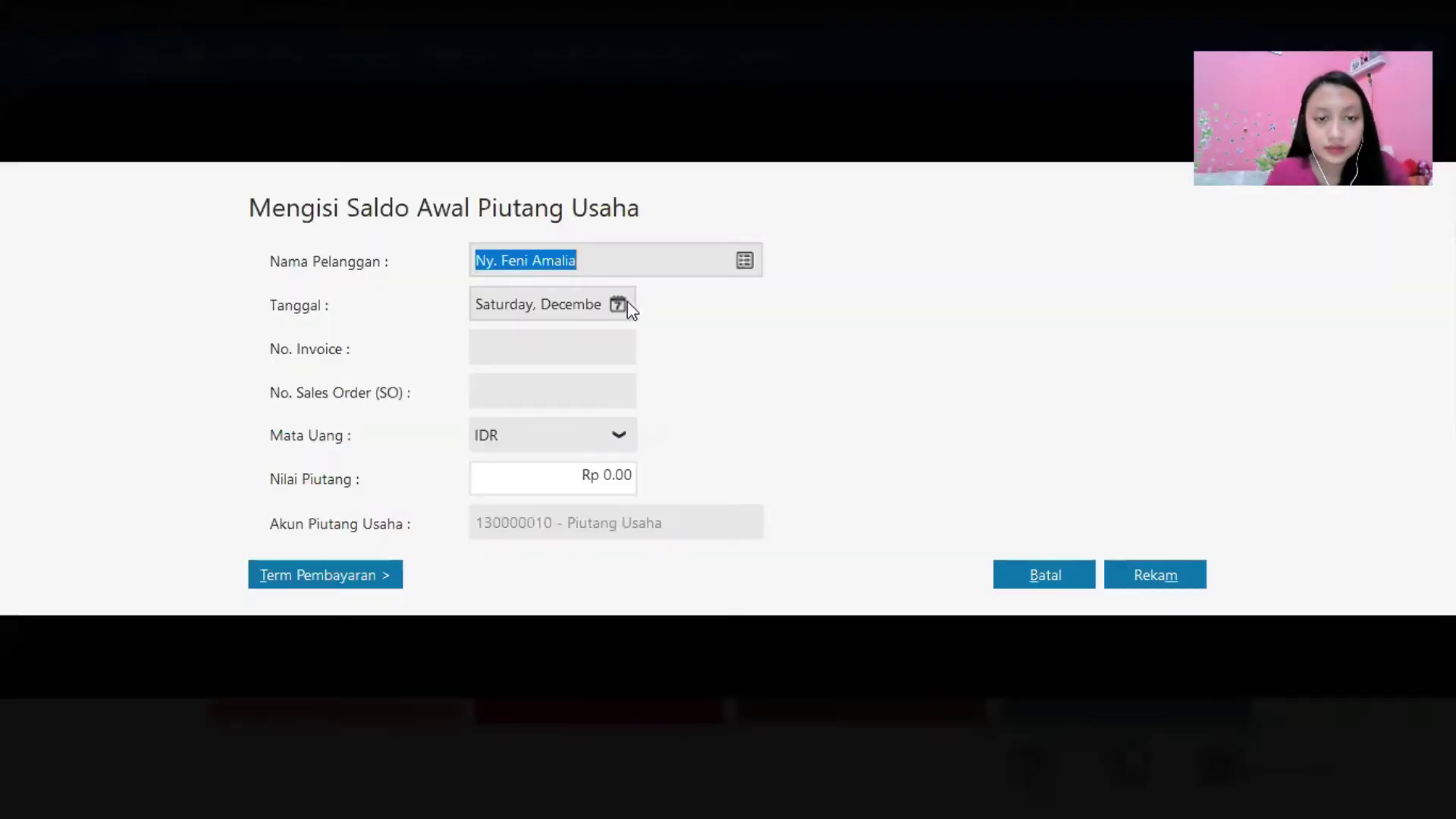
left_click(617, 306)
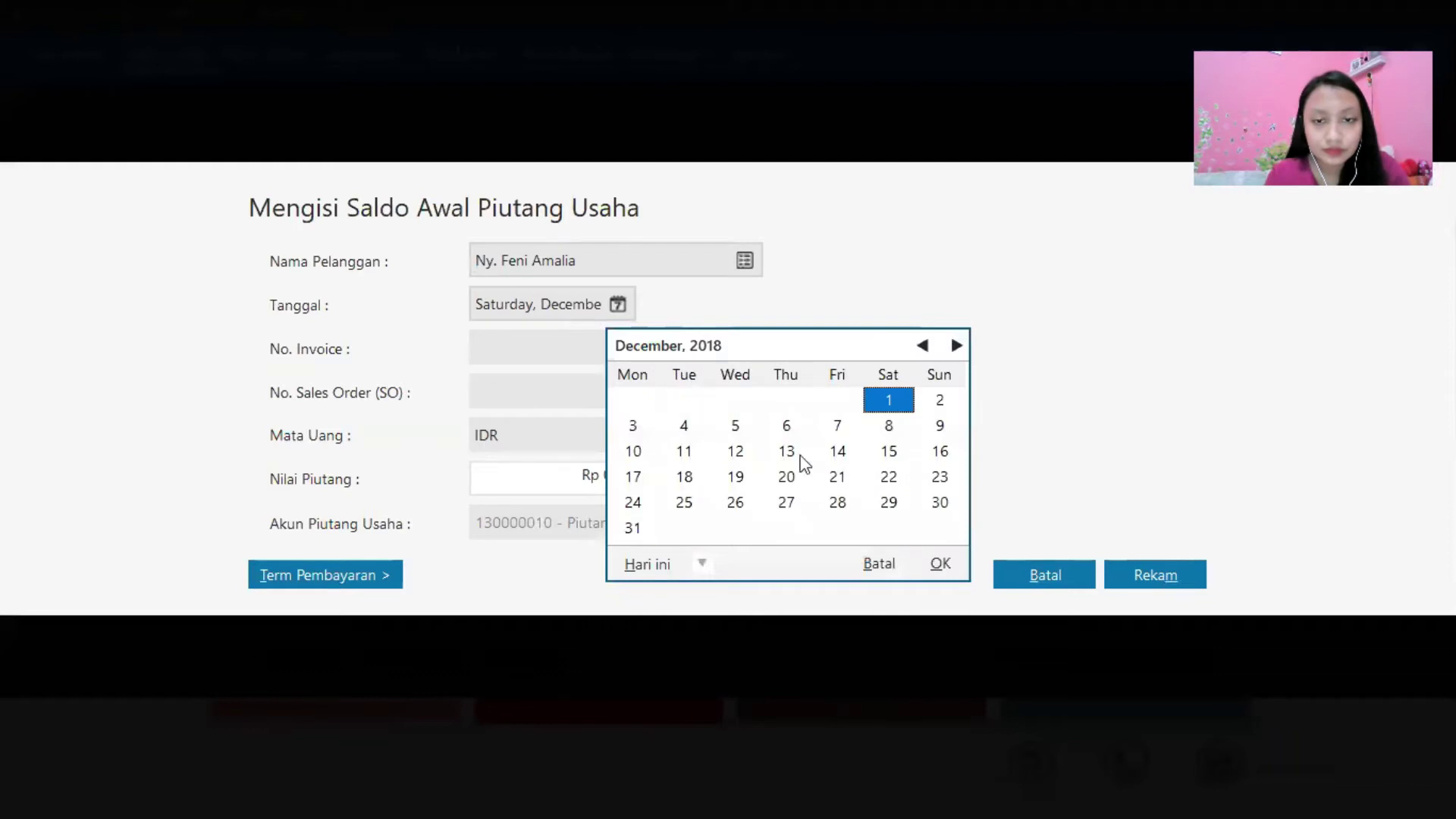
left_click(736, 451)
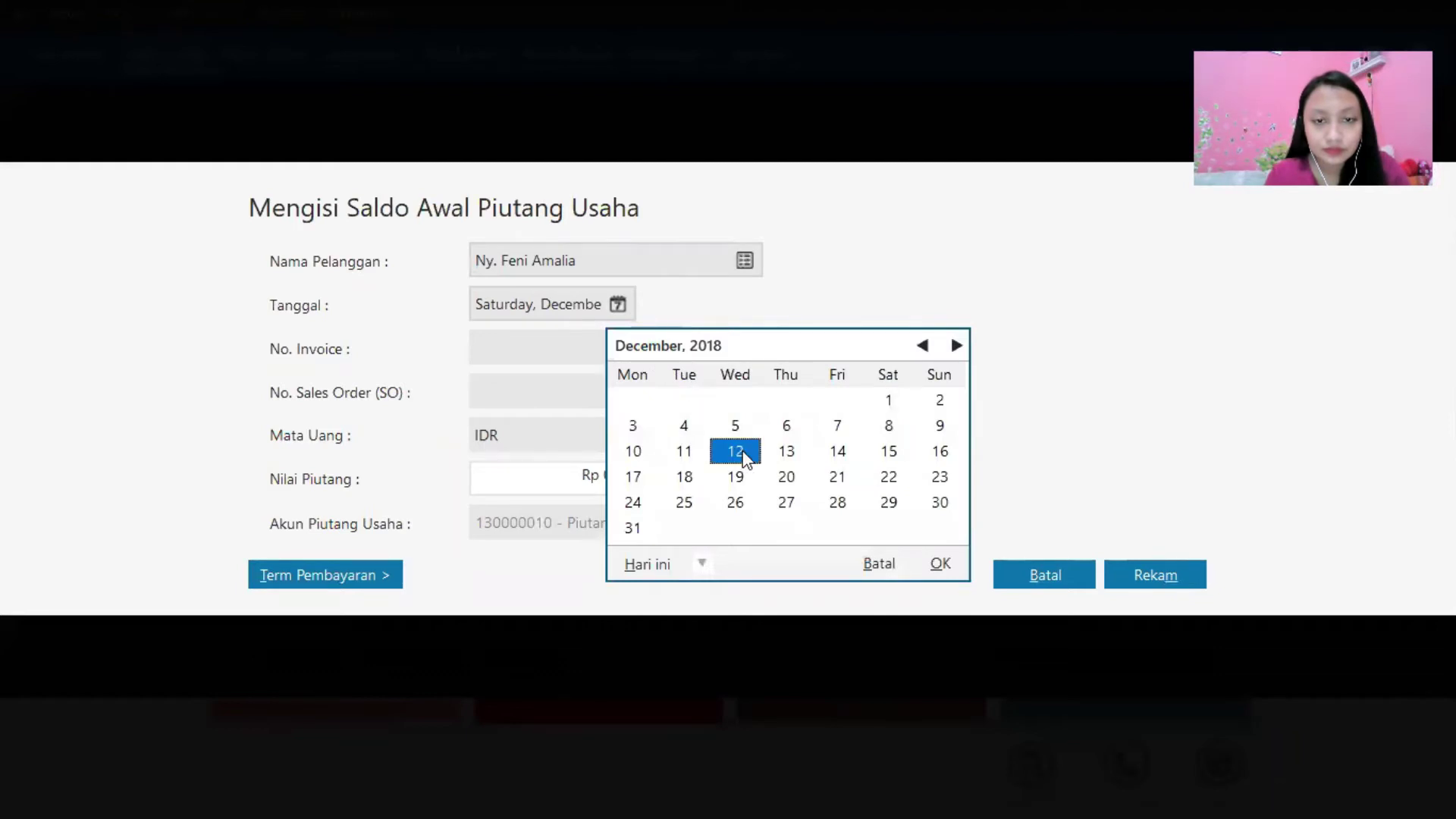
left_click(923, 347)
left_click(924, 347)
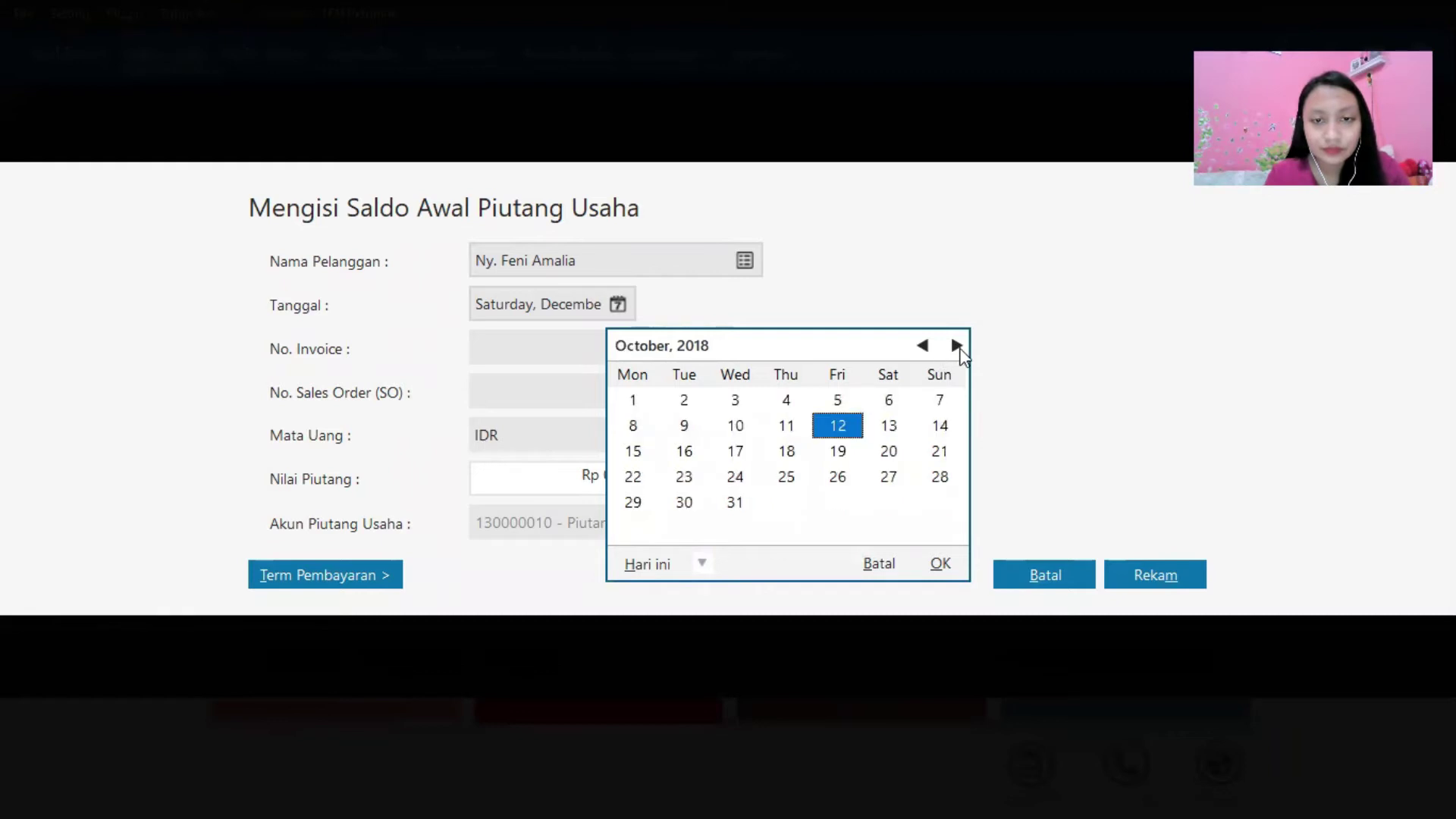
left_click(957, 345)
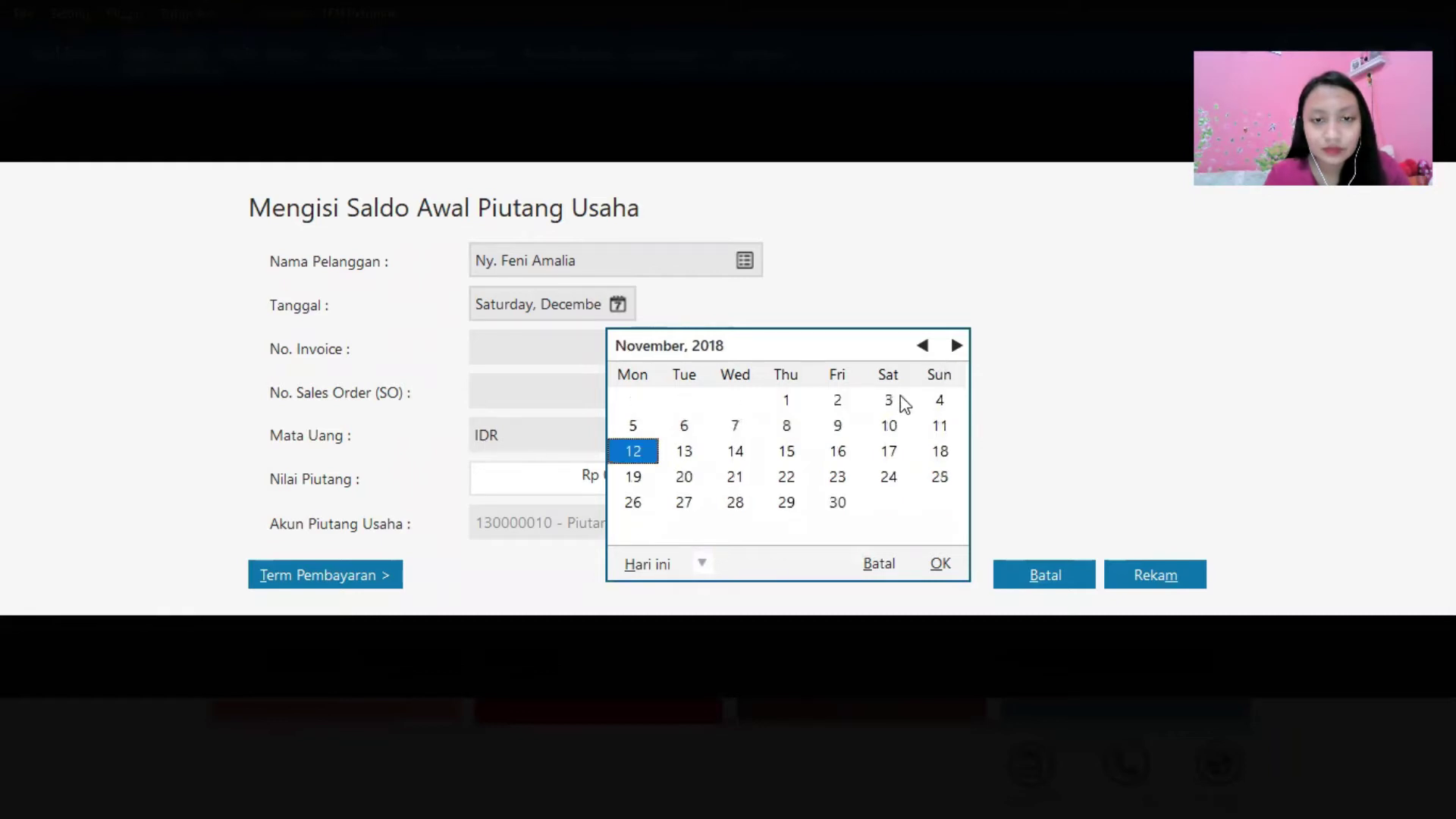
double_click(647, 454)
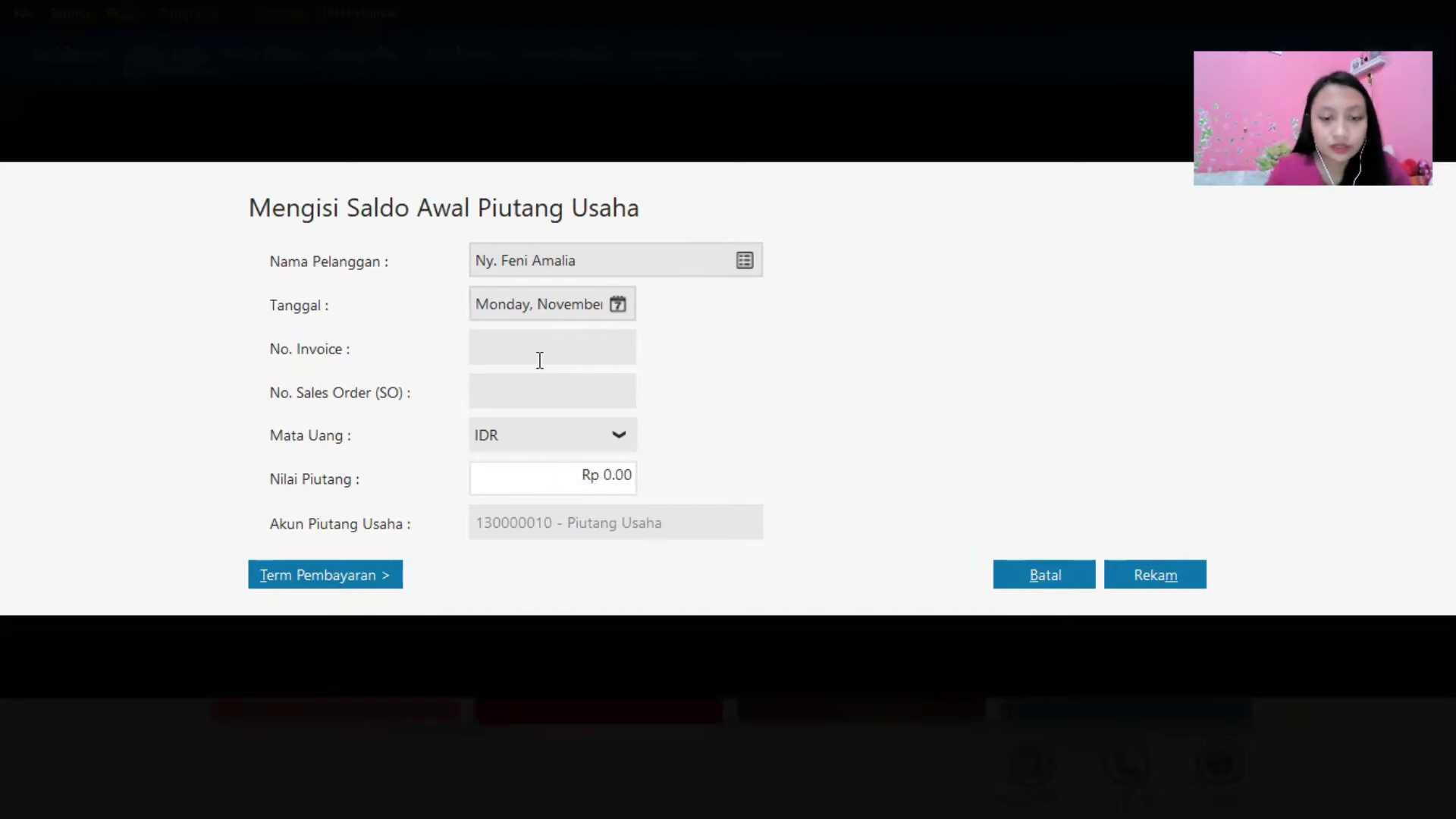
- Enter invoice INV-01 for Rp 1,750,000 and save the receivable
key("Caps_Lock")
type("INV-01")
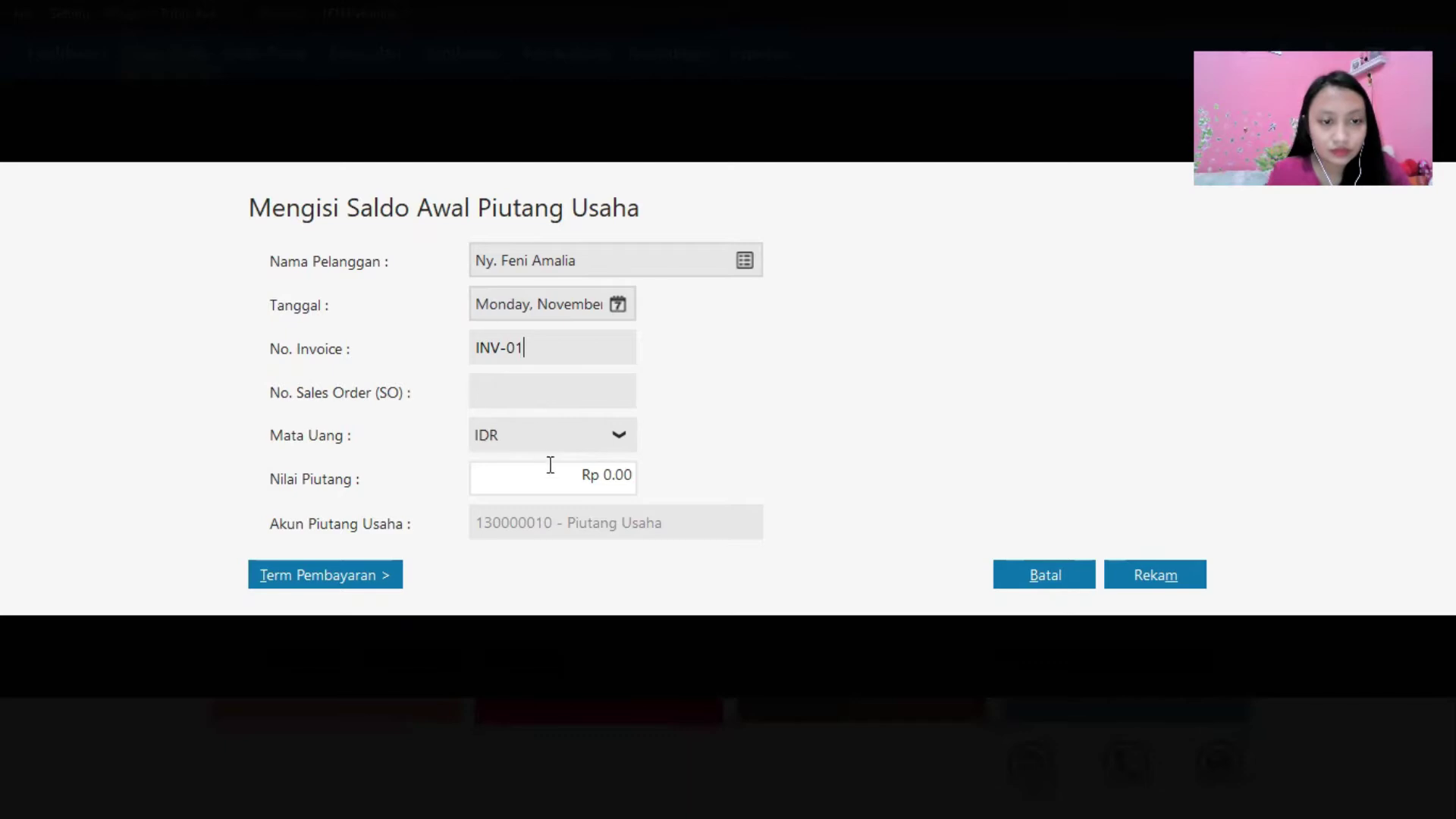
left_click(574, 477)
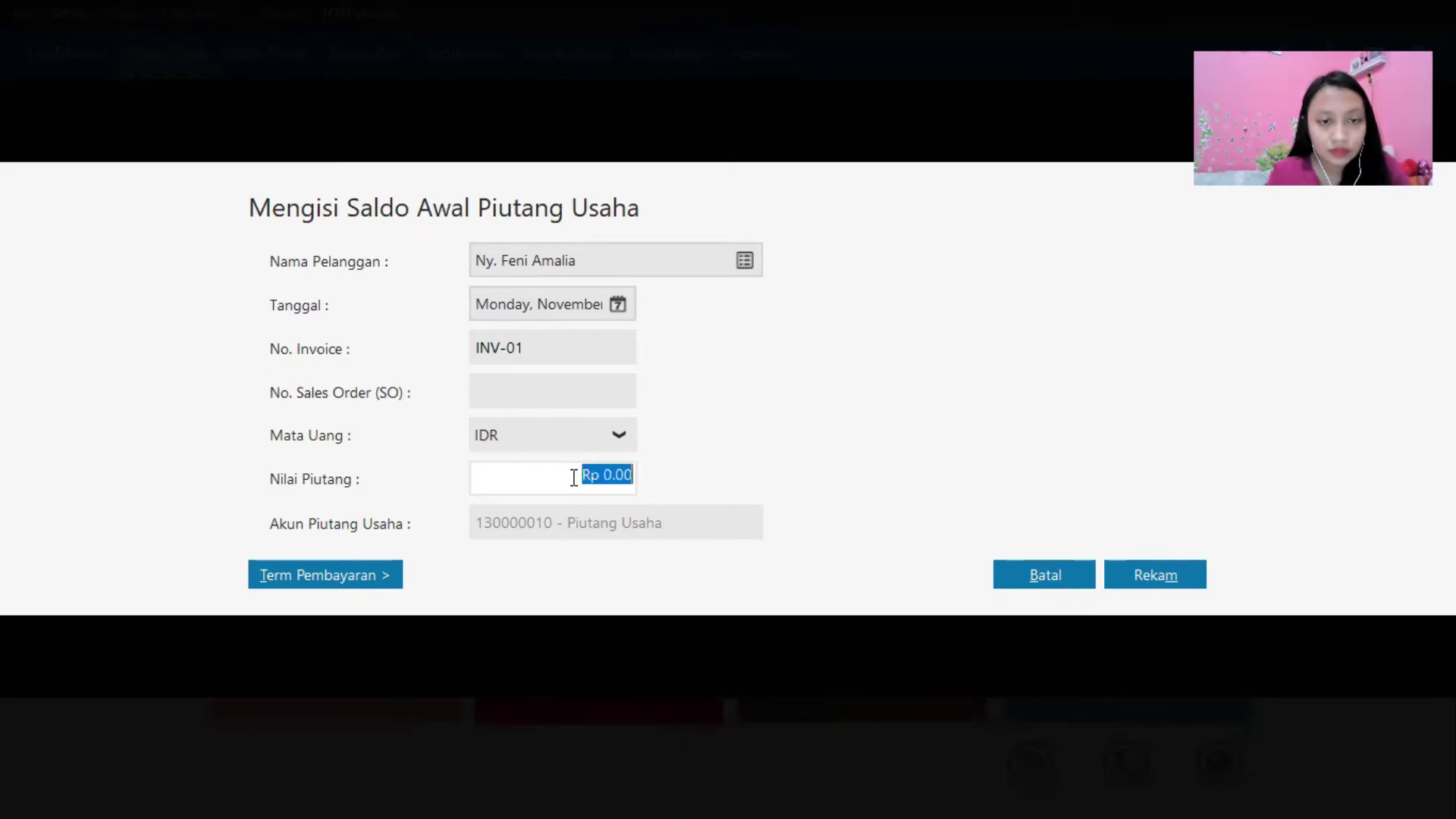
type("1750000")
left_click(531, 393)
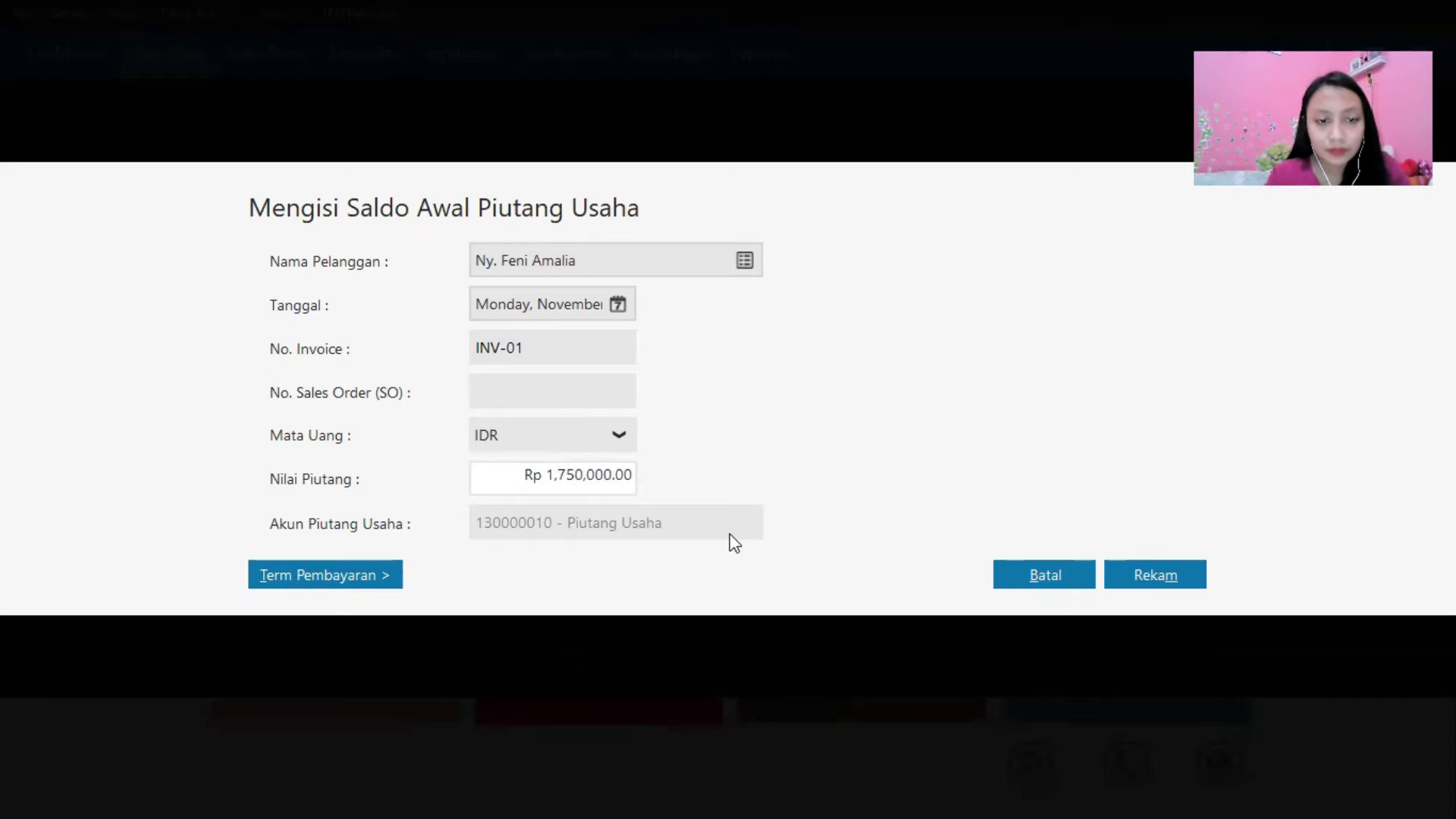
left_click(1130, 571)
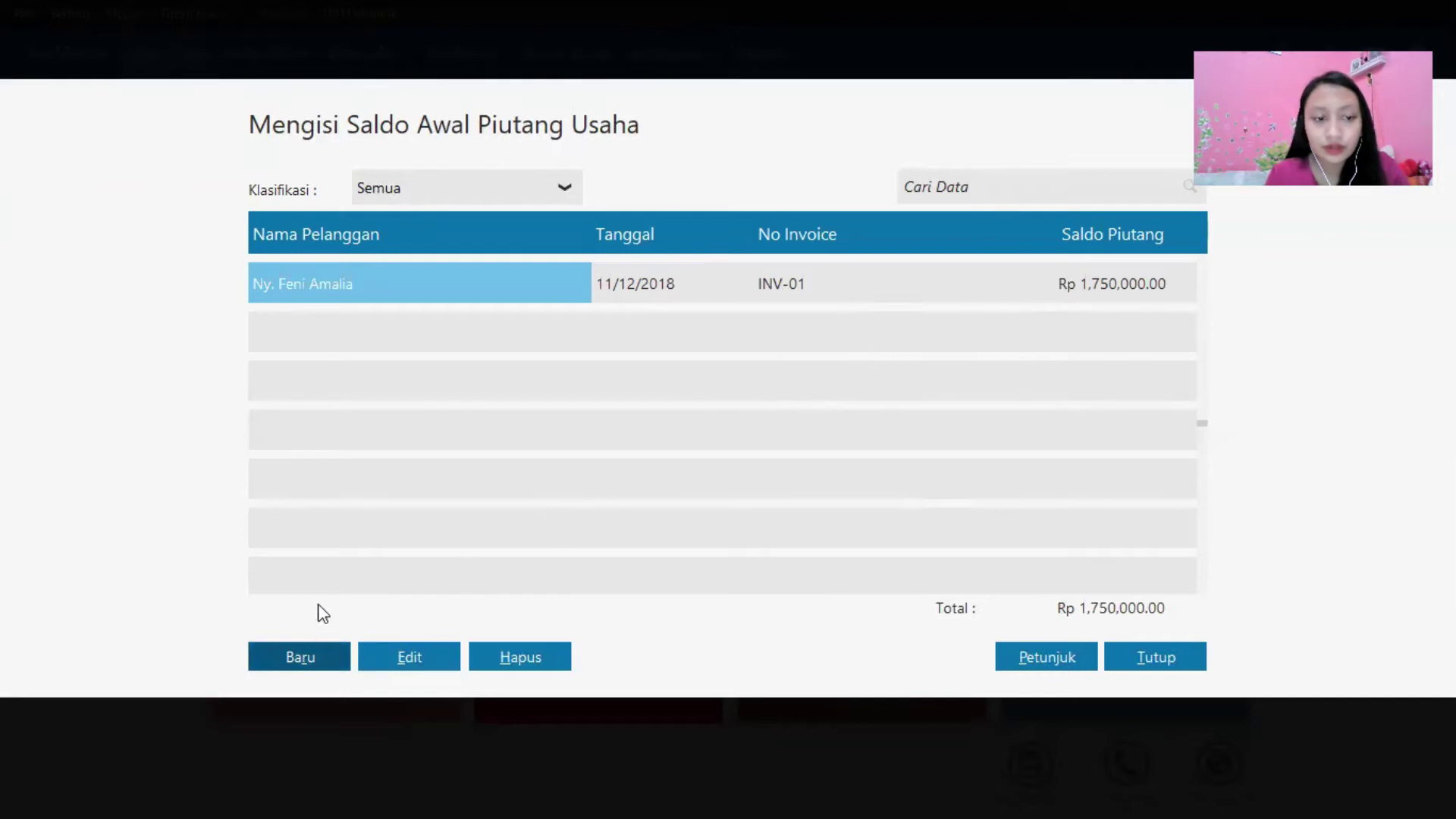
- Start a new opening receivable for customer PT. Karya Bahagia
left_click(317, 658)
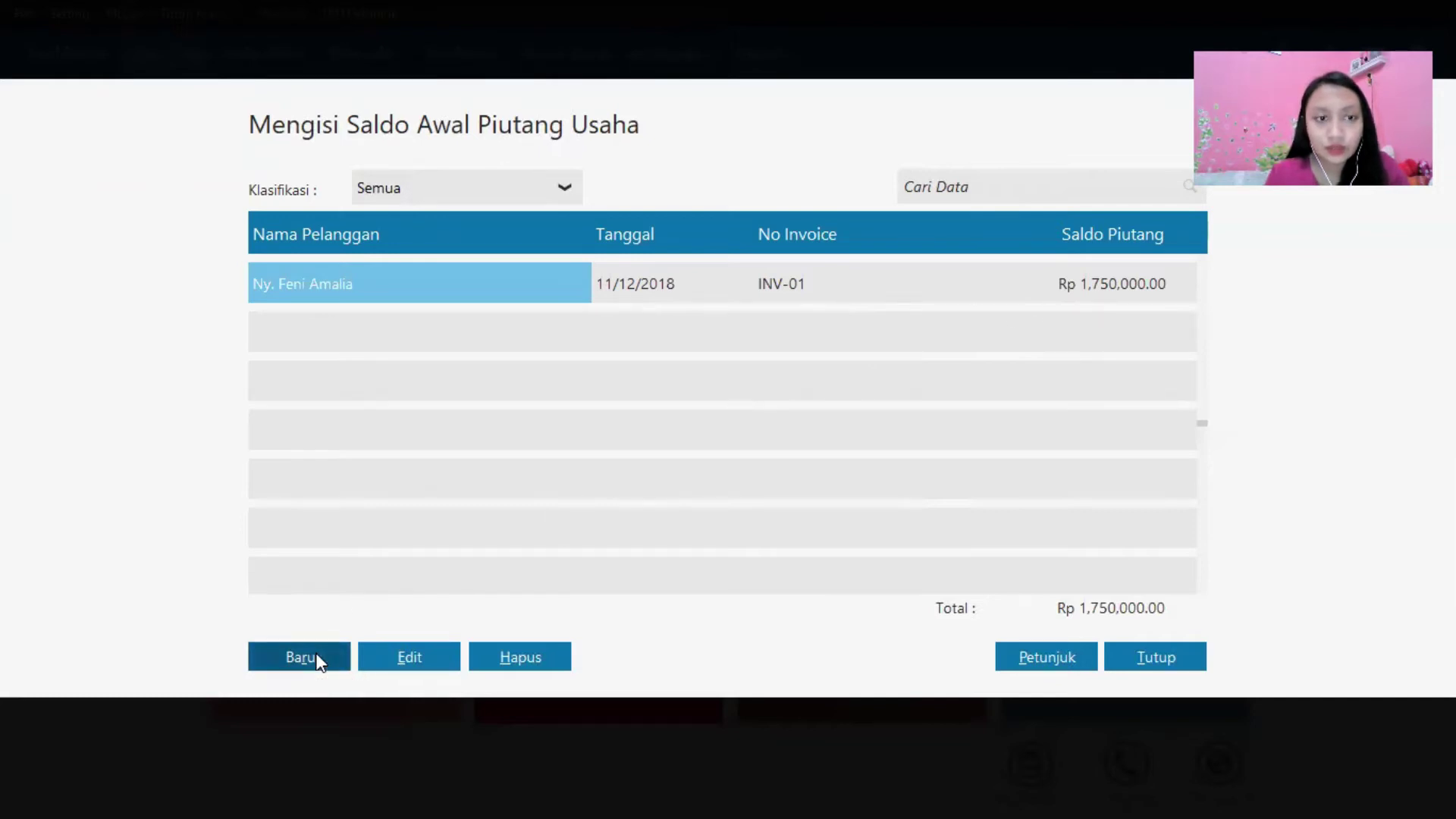
key("alt+Tab")
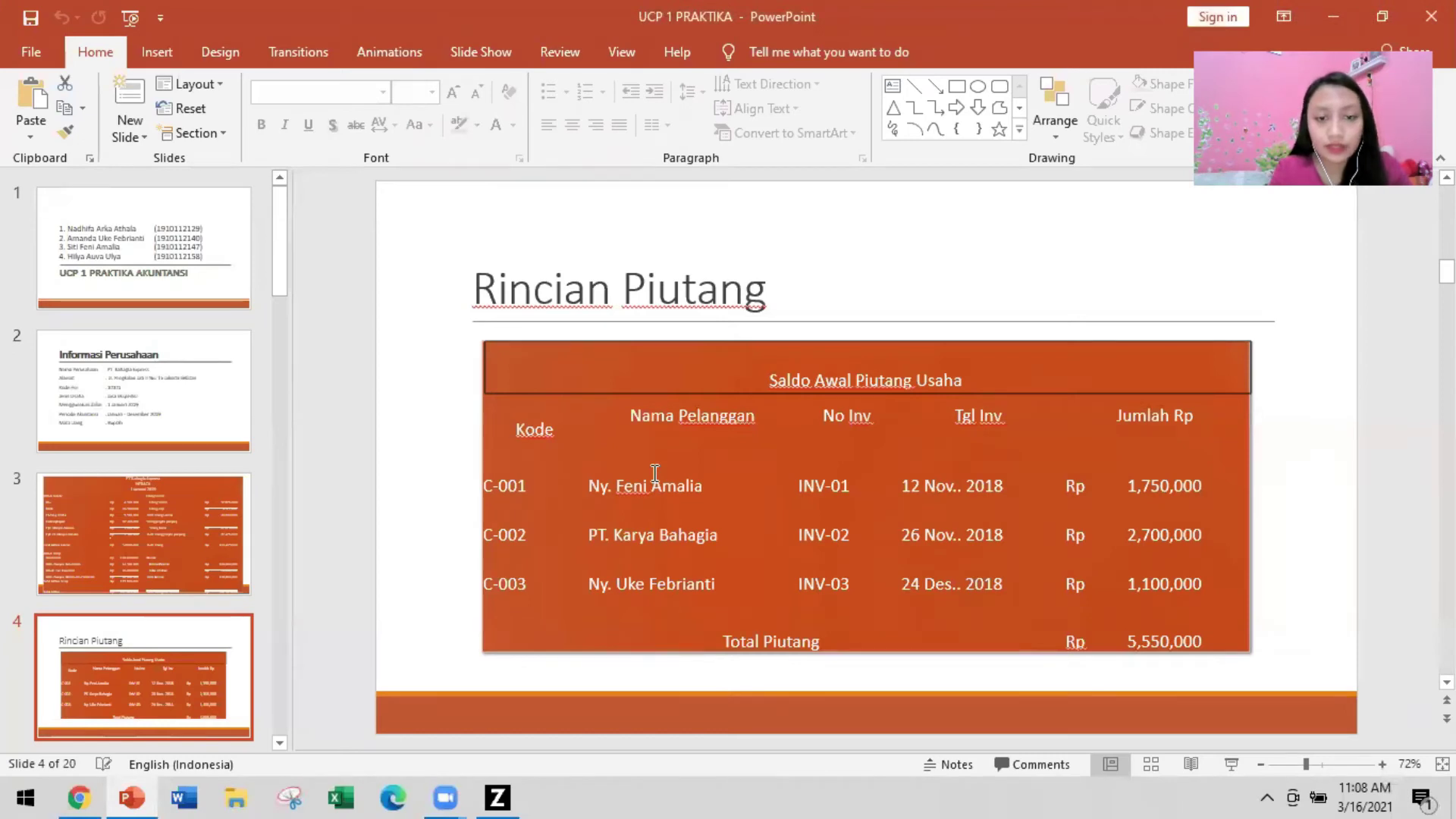
key("alt+Tab")
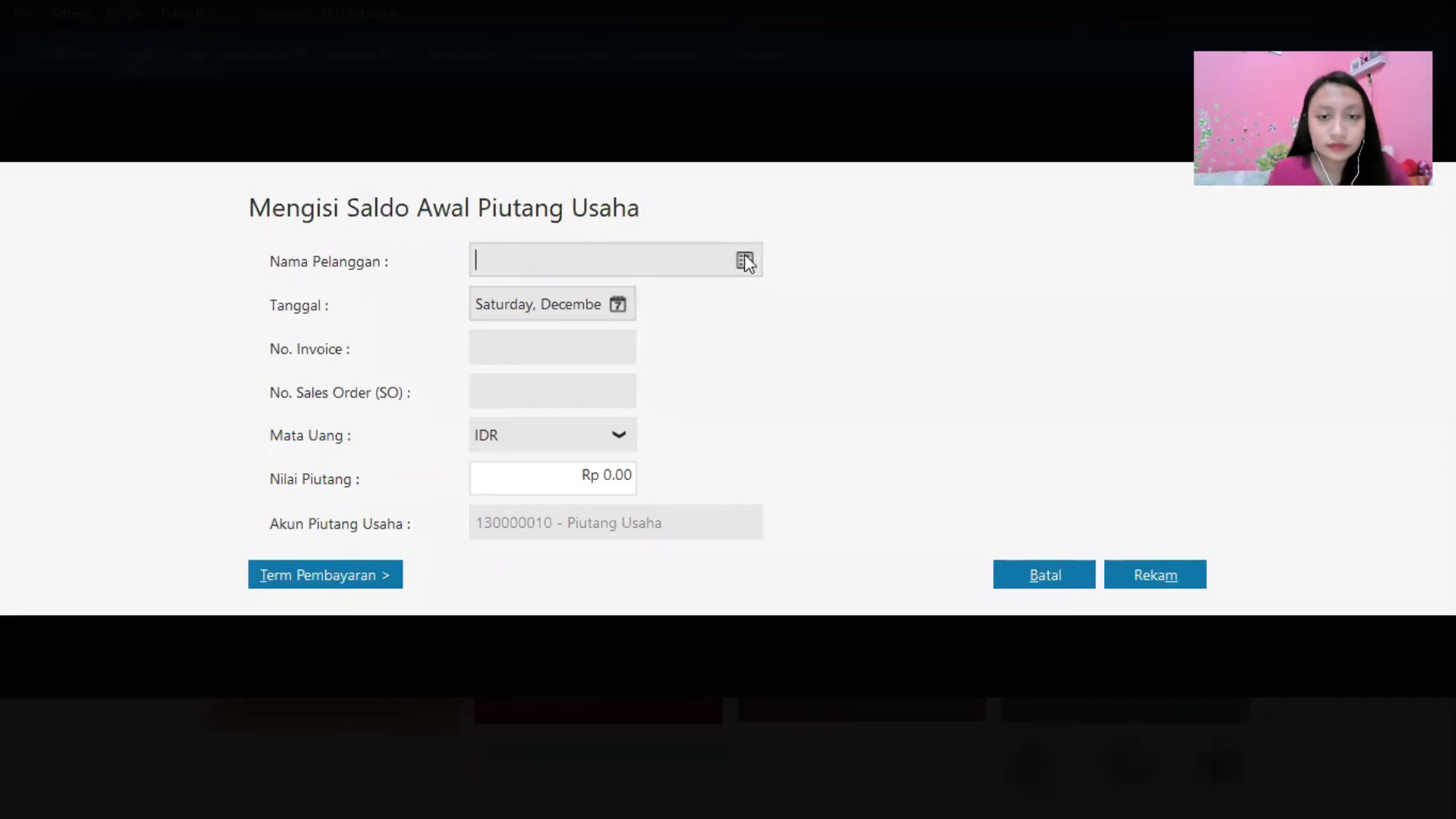
left_click(744, 261)
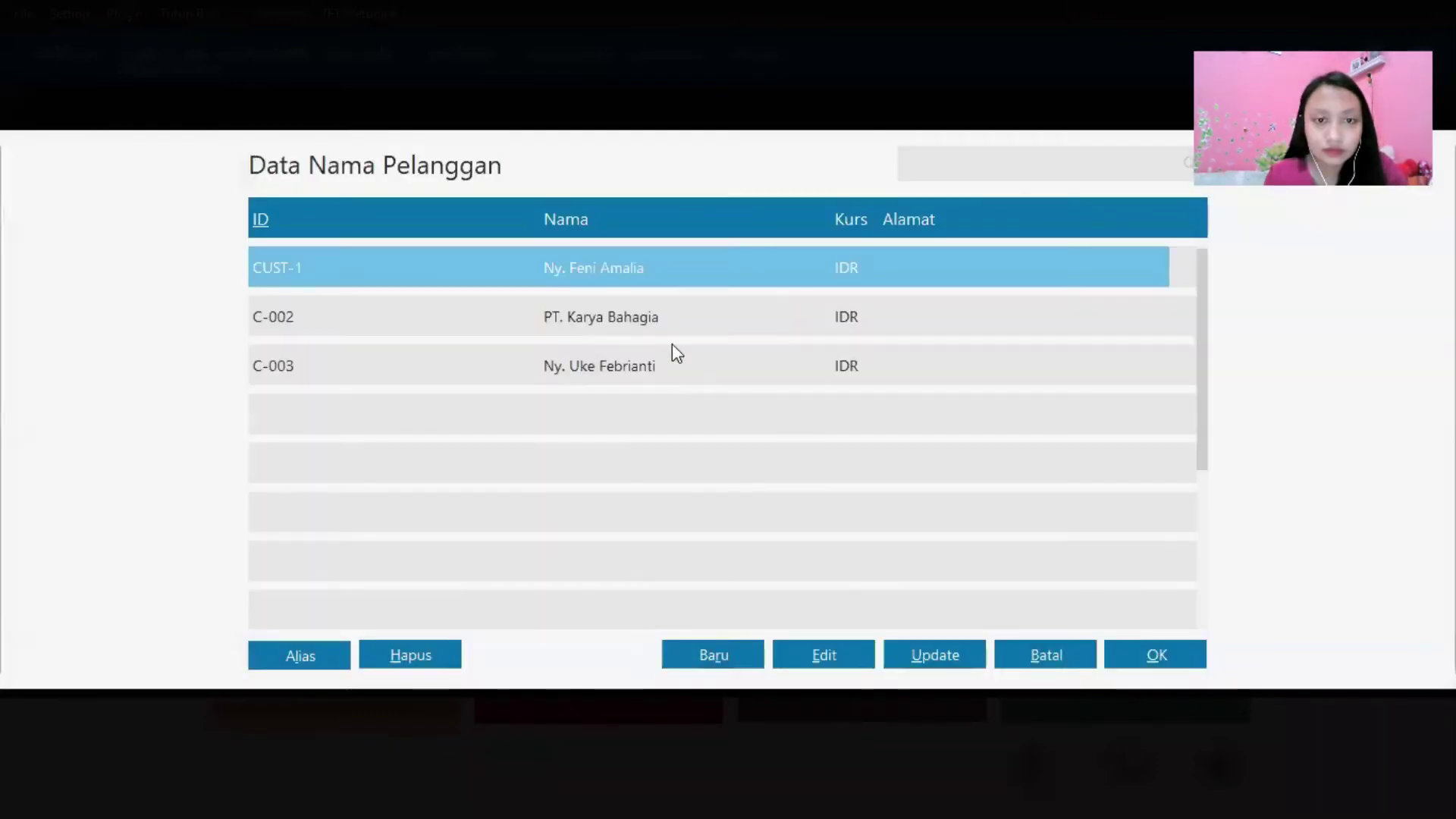
double_click(650, 317)
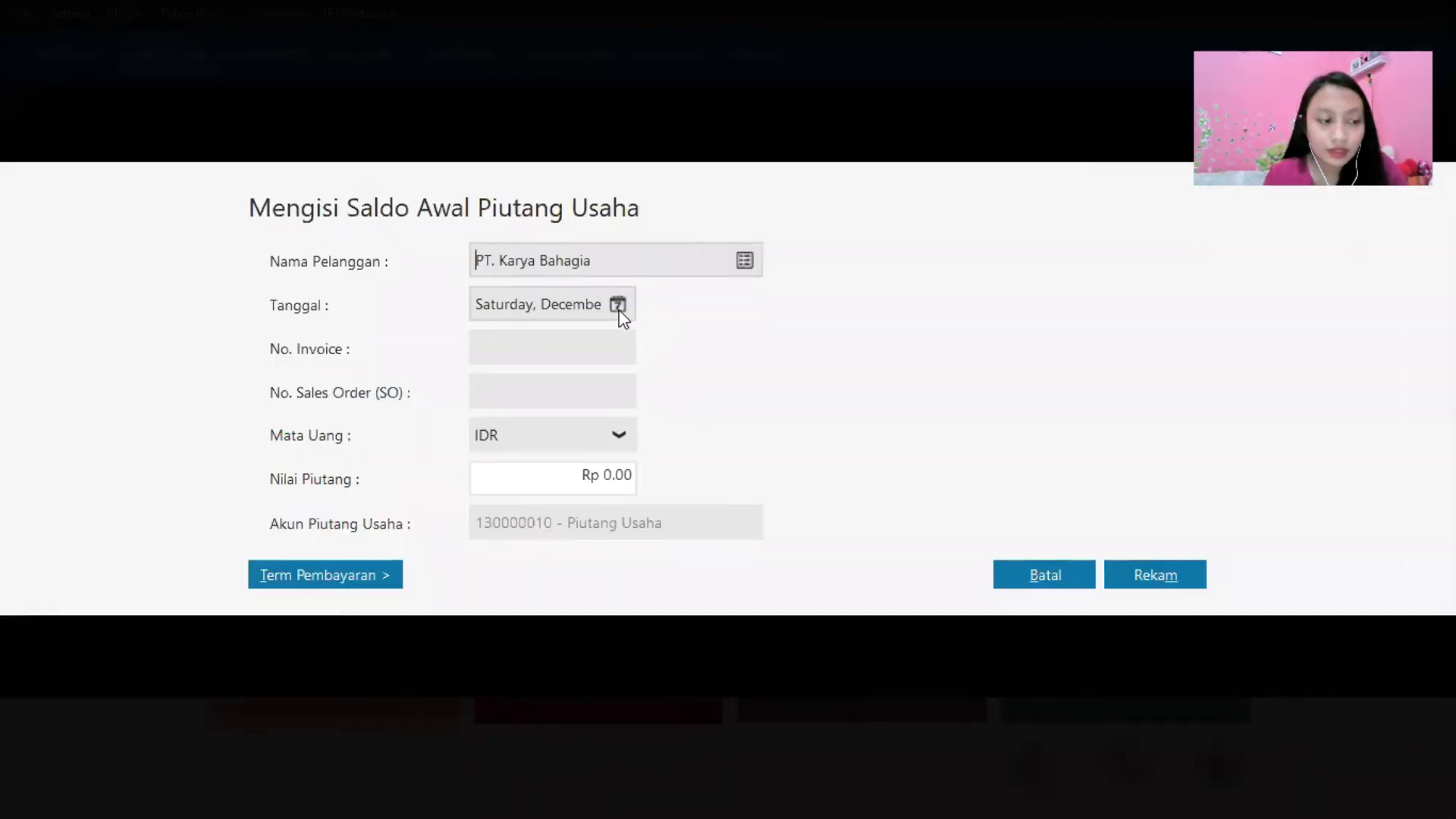
- Date it 26 November 2018, enter invoice INV-02 for Rp 2,700,000, and save
left_click(619, 306)
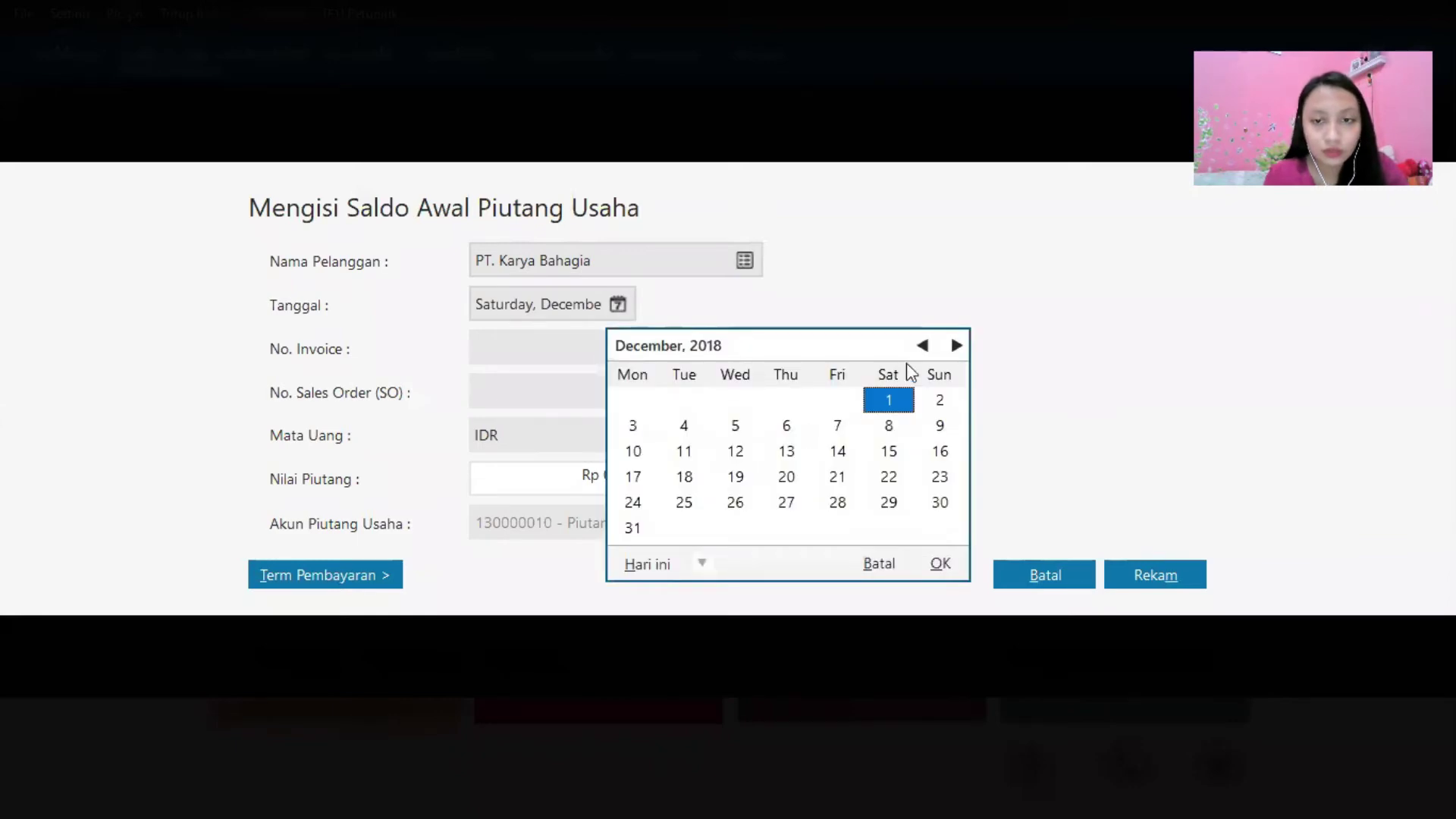
left_click(923, 346)
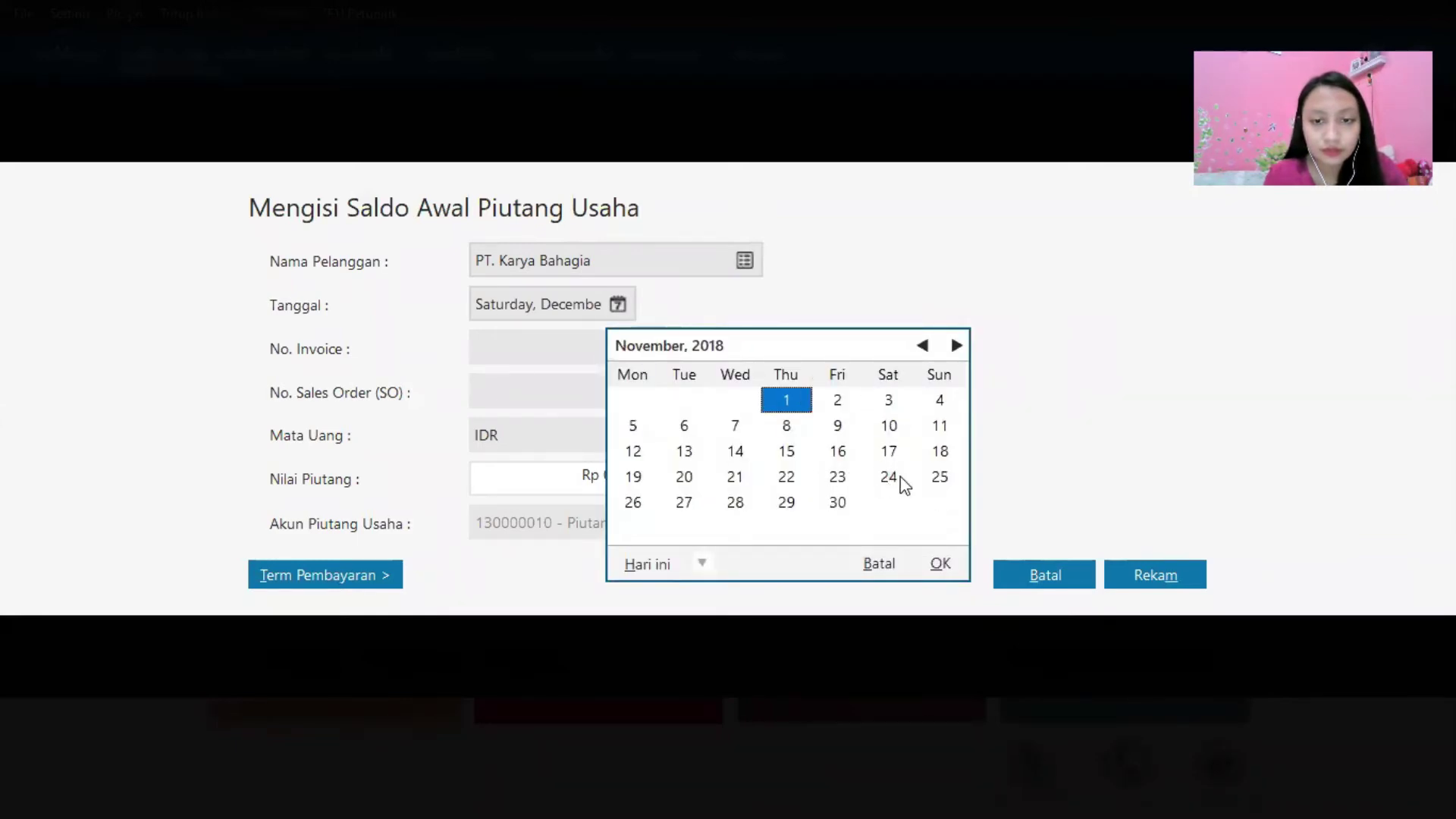
left_click(638, 503)
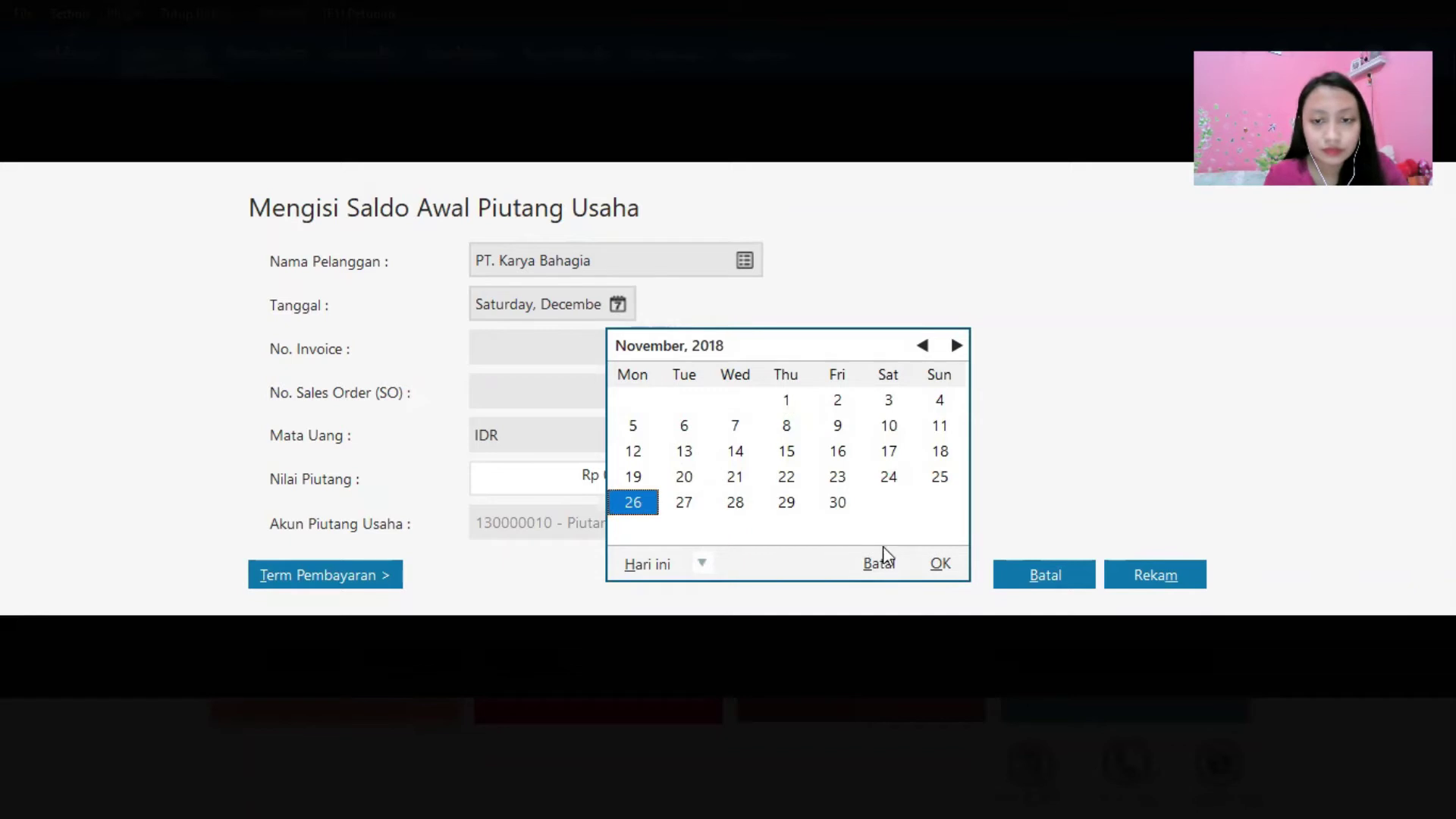
left_click(939, 565)
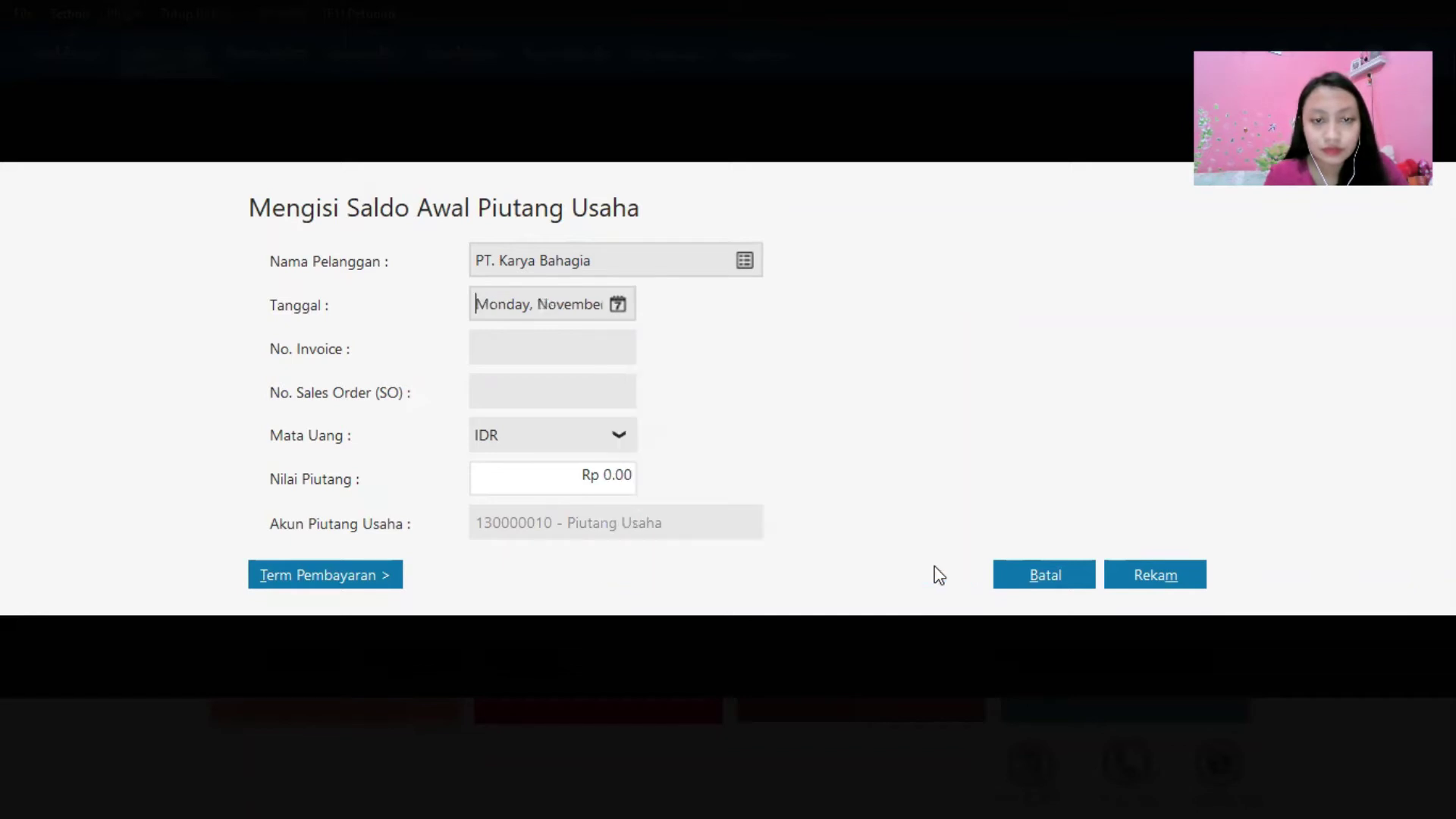
left_click(479, 350)
key("Caps_Lock")
key("Caps_Lock")
type("INV-02")
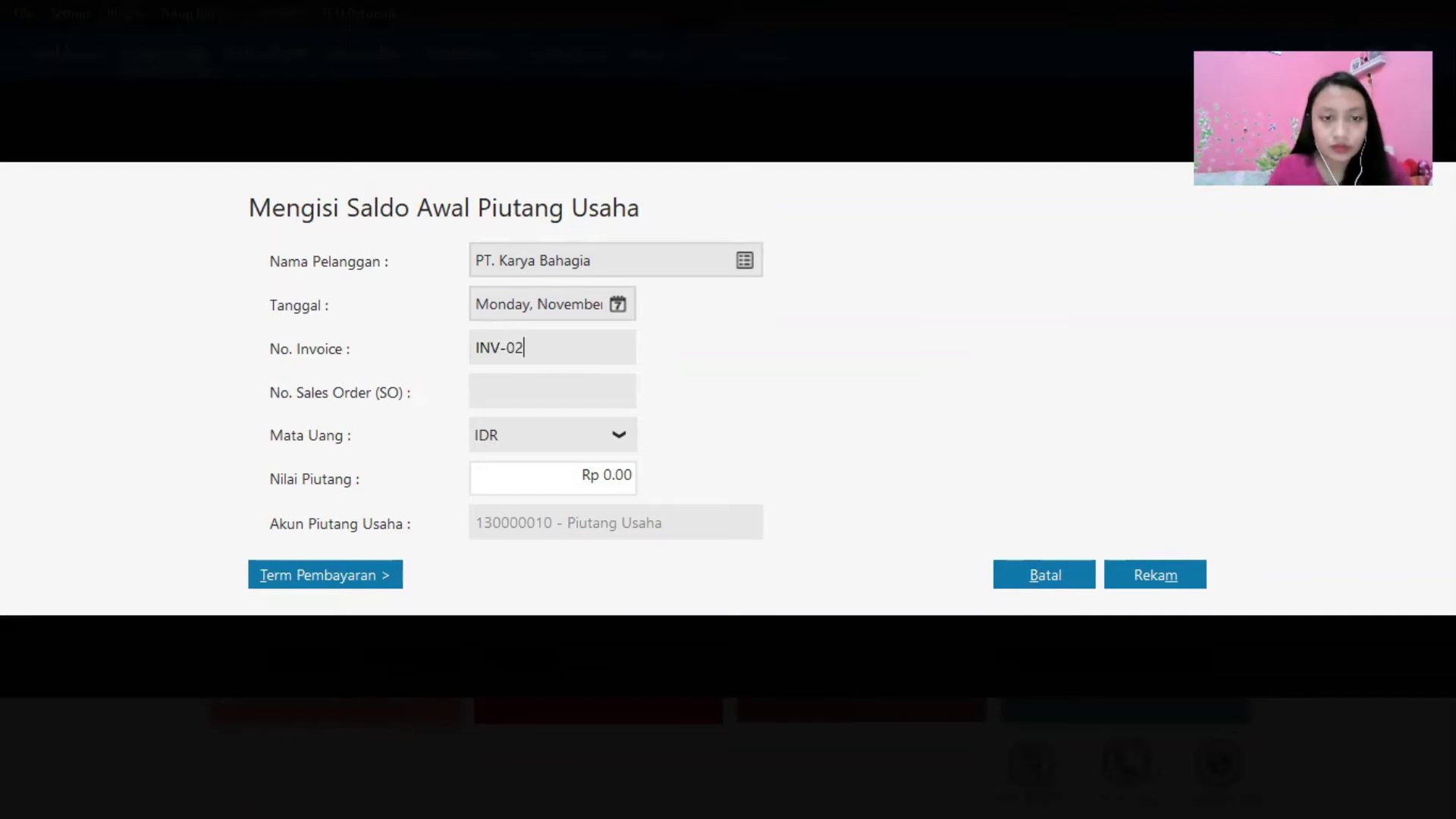
left_click(588, 480)
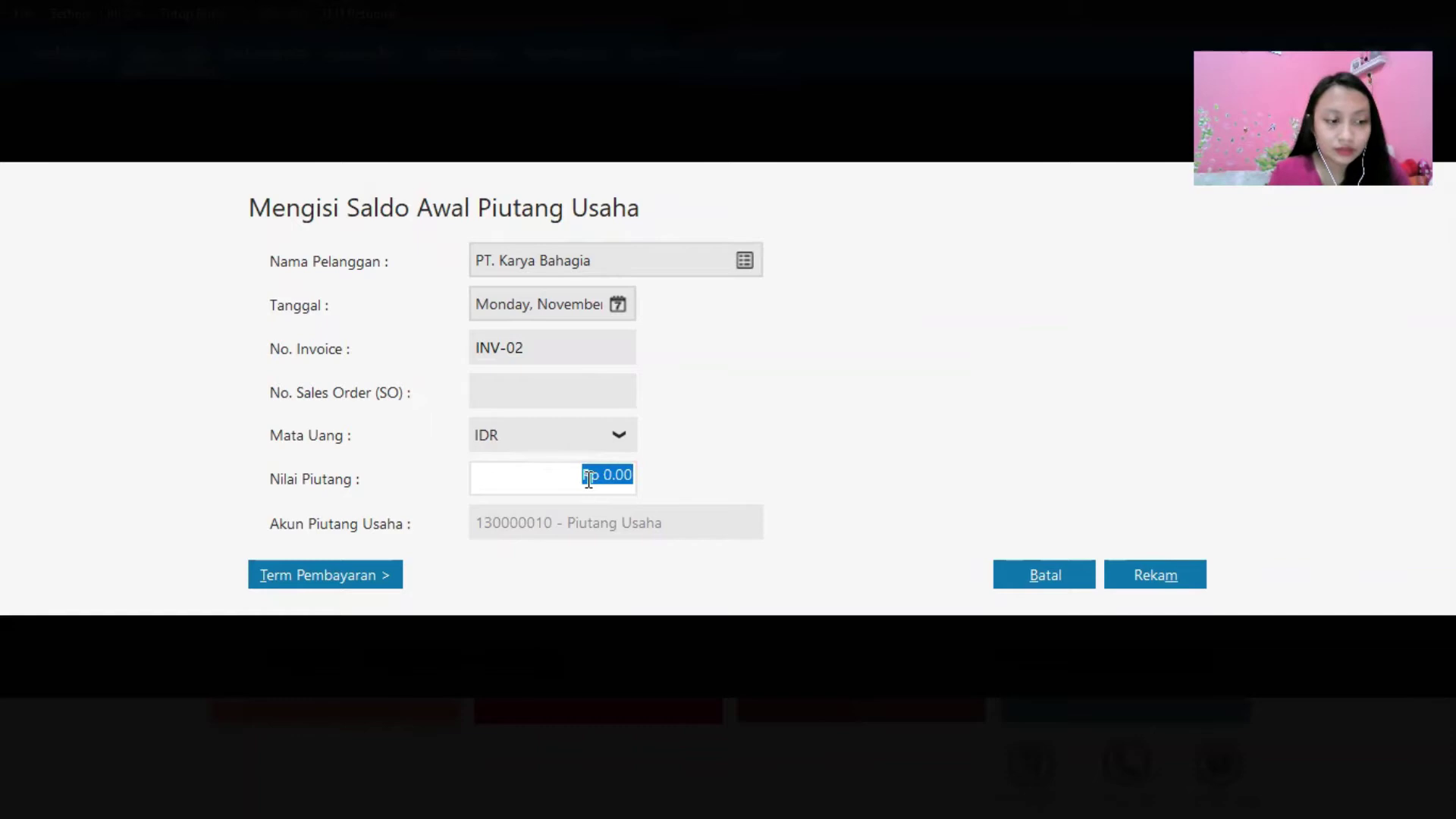
type("2700000")
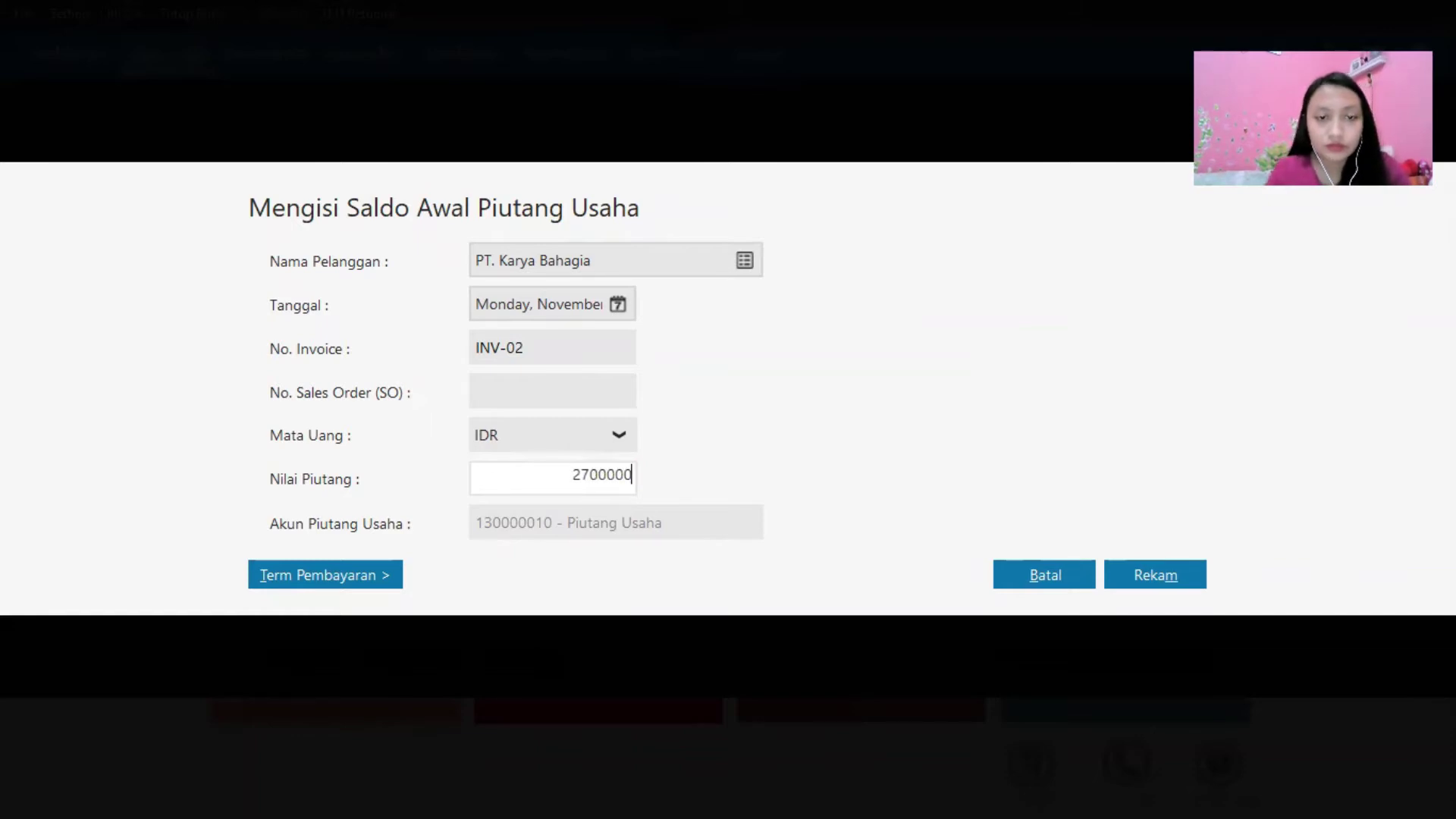
left_click(542, 392)
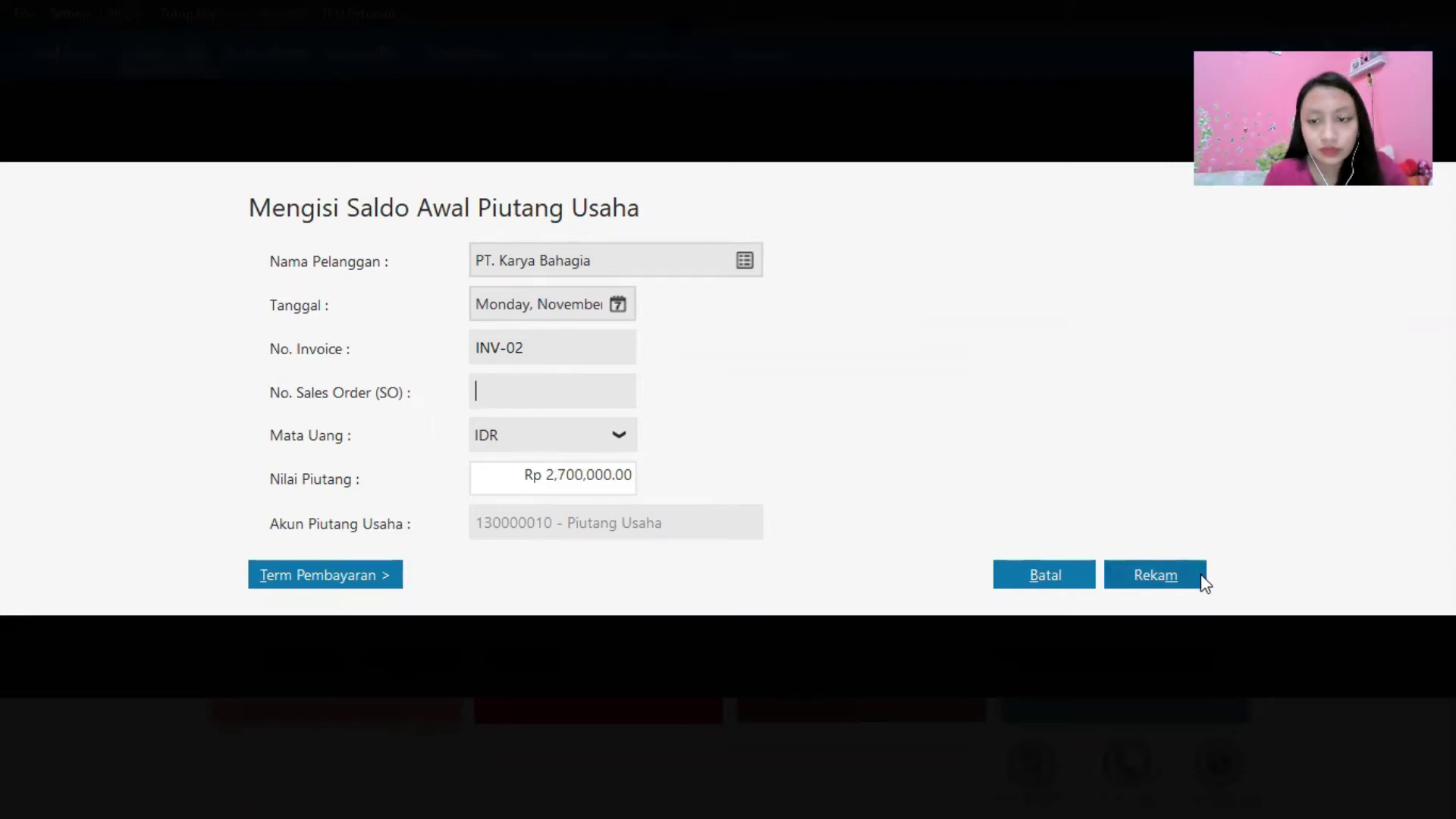
left_click(1176, 584)
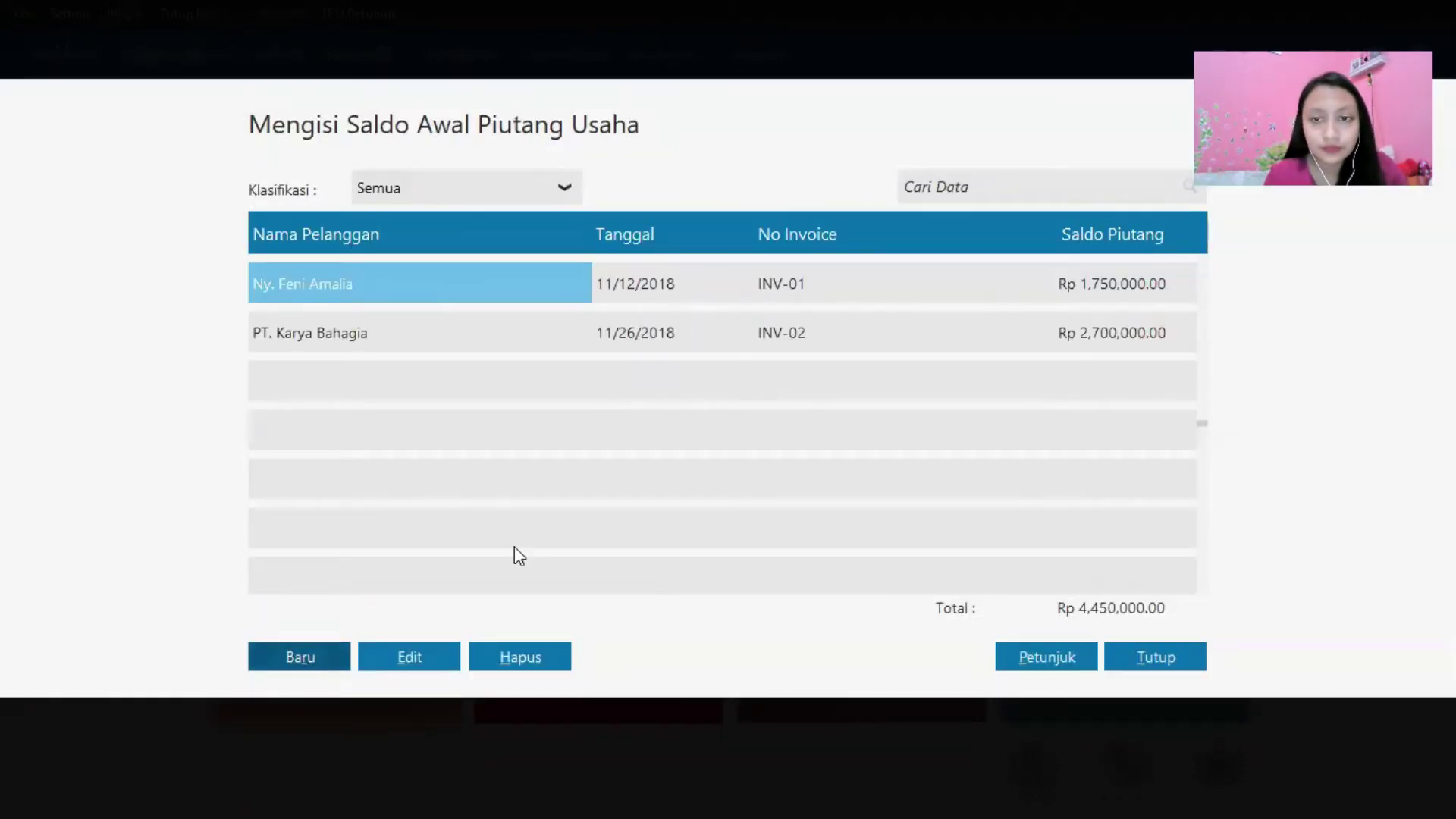
- Start a receivable for the third customer dated 24 December 2018 with invoice INV-03
left_click(319, 664)
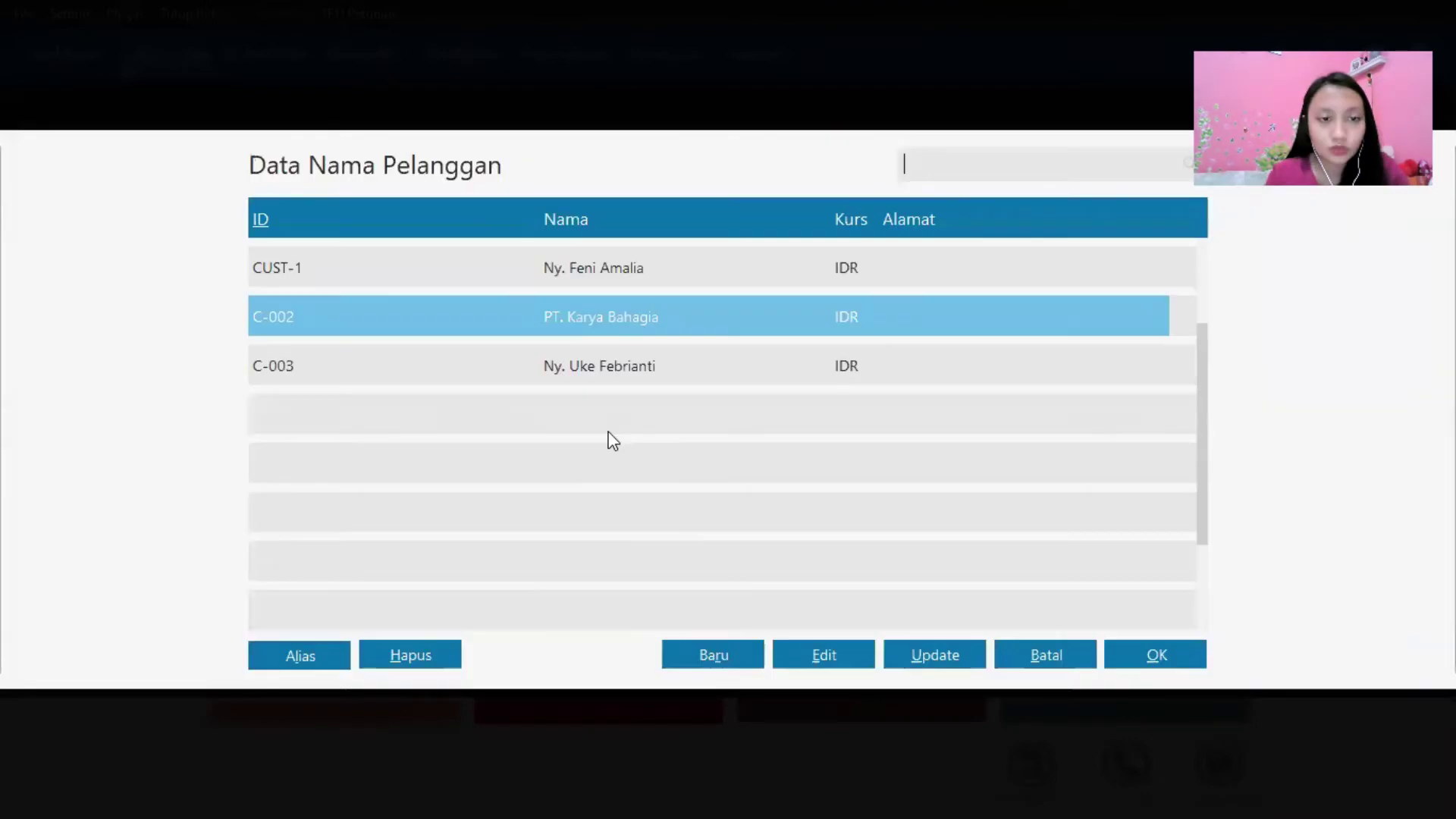
double_click(591, 365)
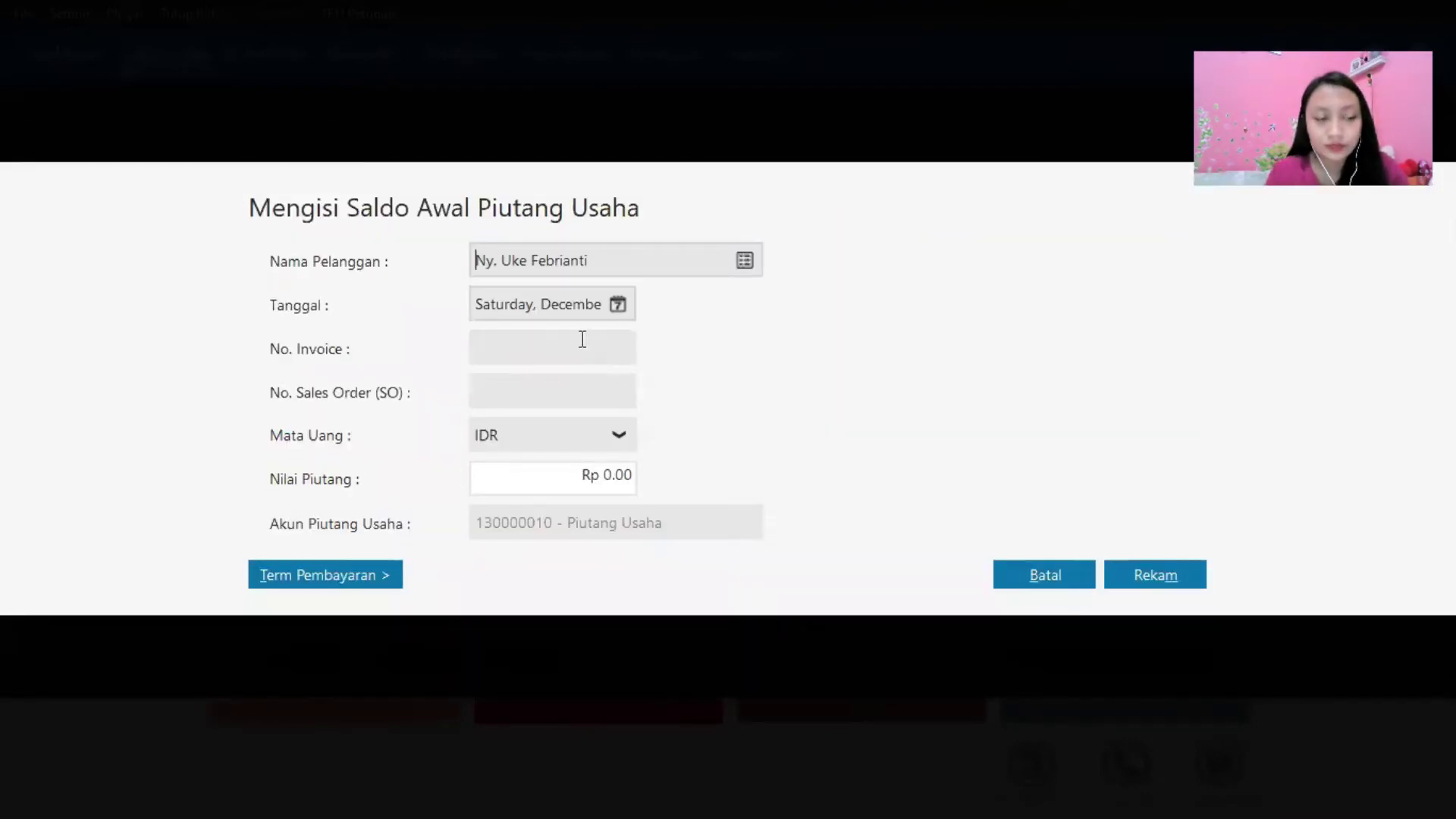
left_click(618, 305)
left_click(634, 502)
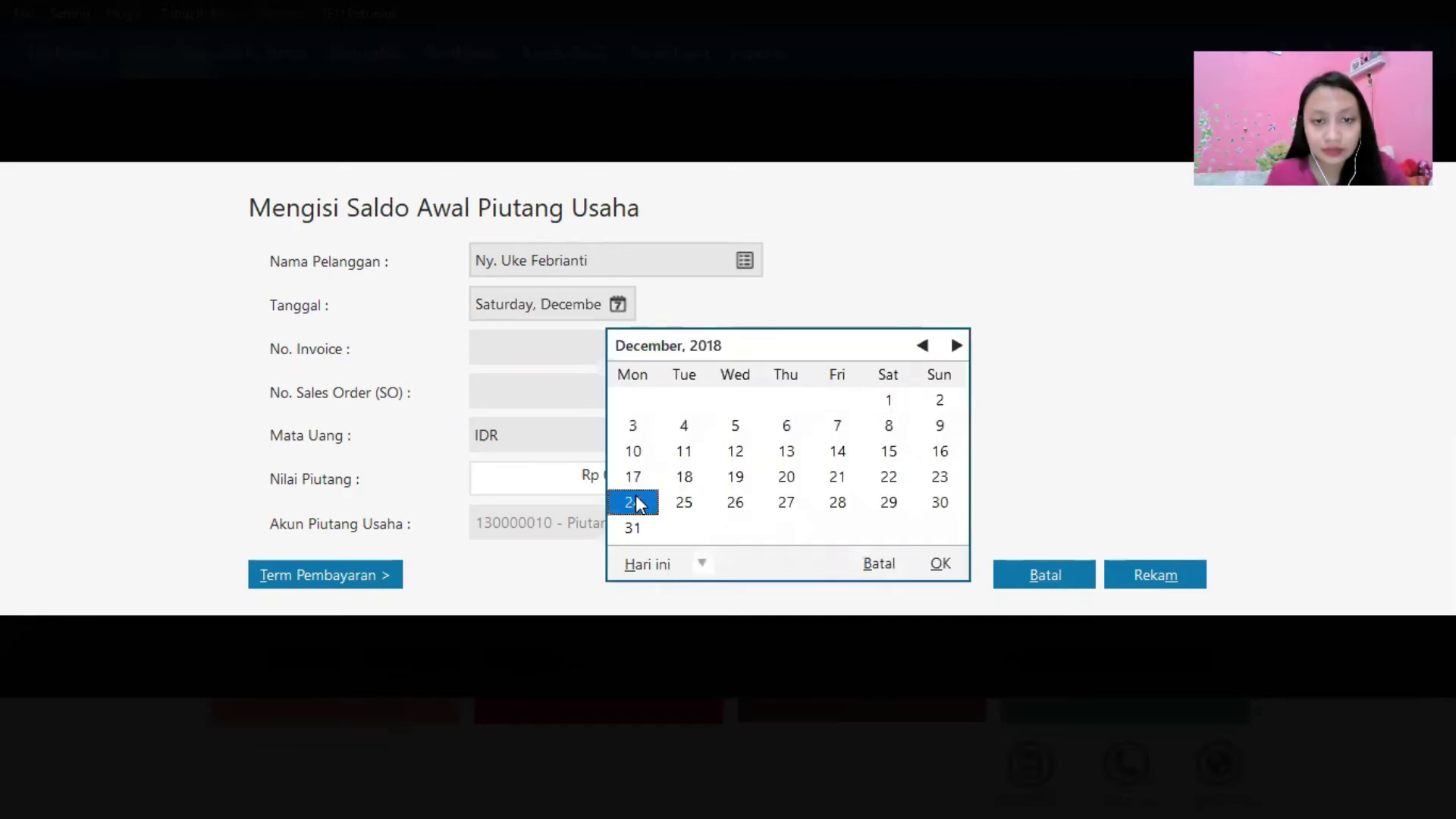
left_click(519, 351)
key("Caps_Lock")
type("INV")
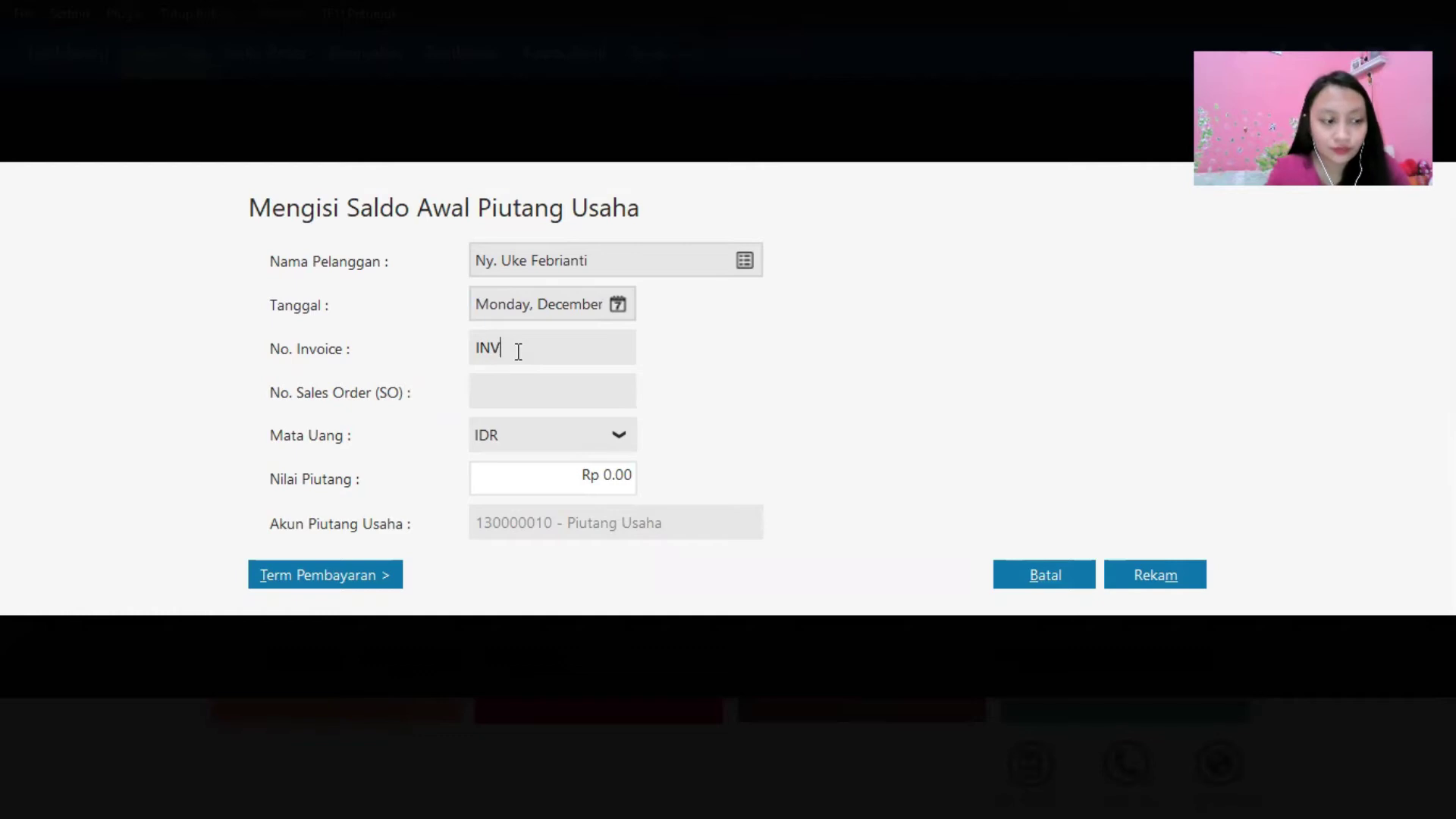
type("-03")
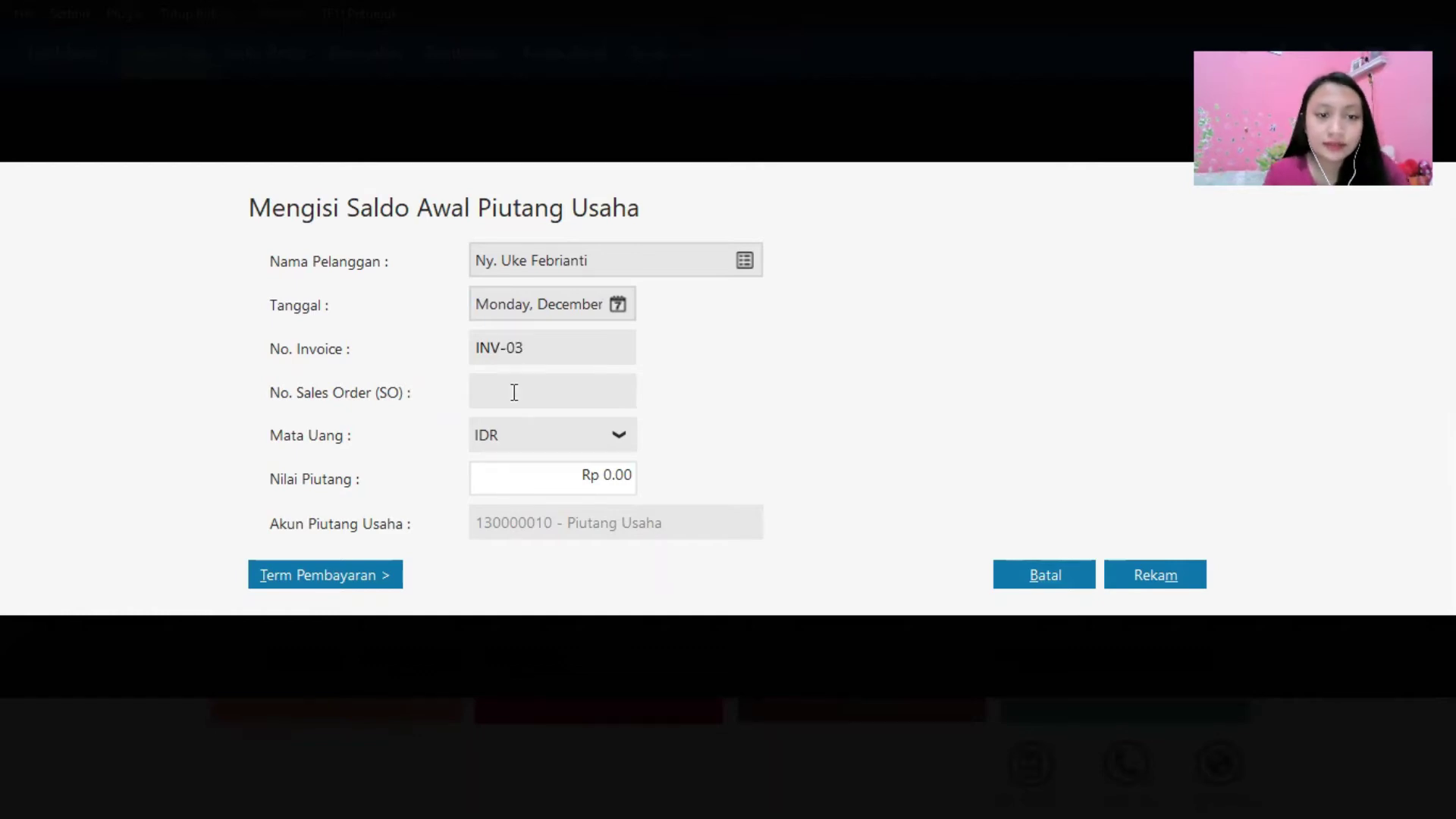
- Enter the Rp 1,100,000 amount, save it, and close the opening receivables list
left_click(540, 478)
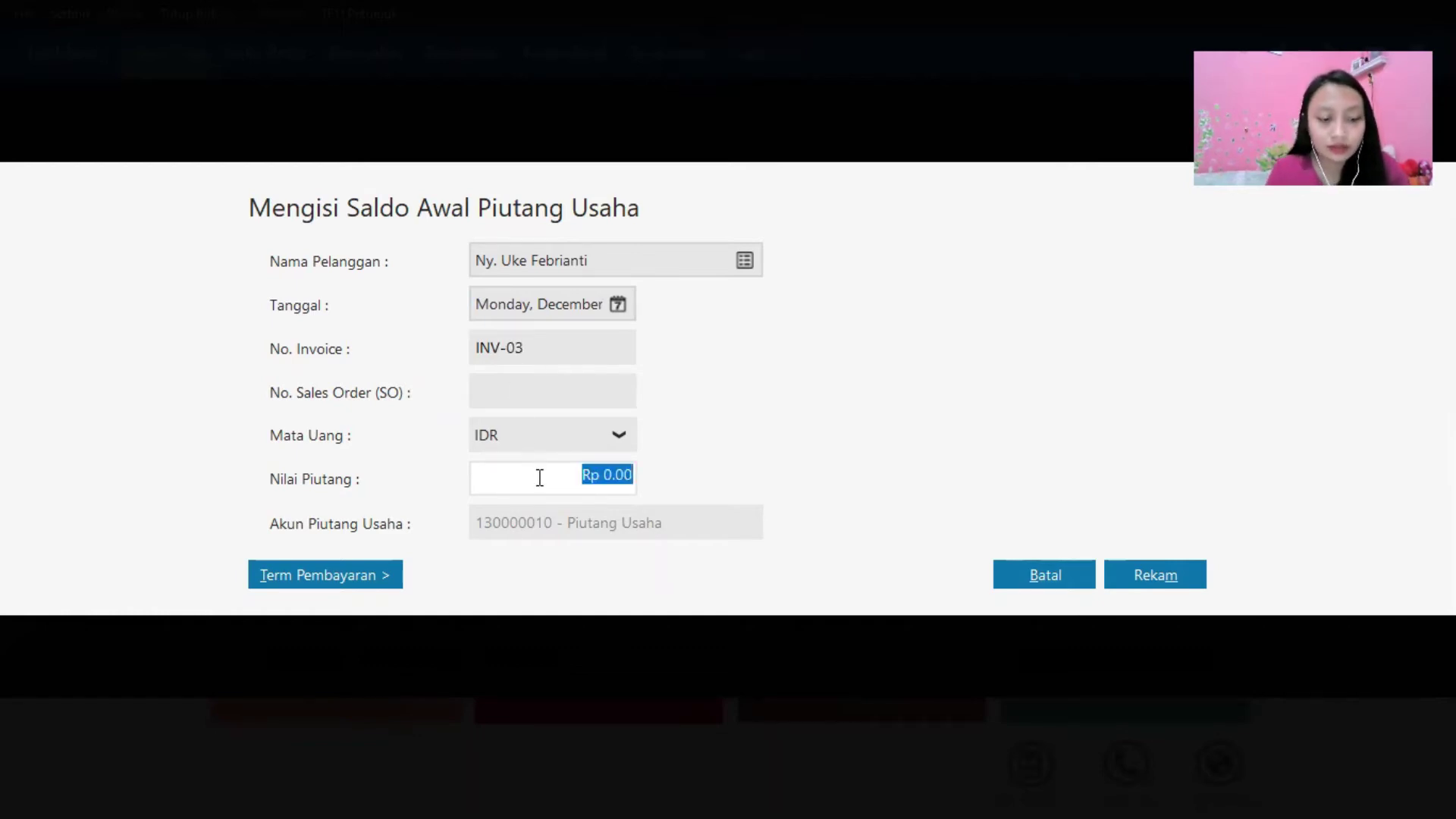
key("alt+Tab")
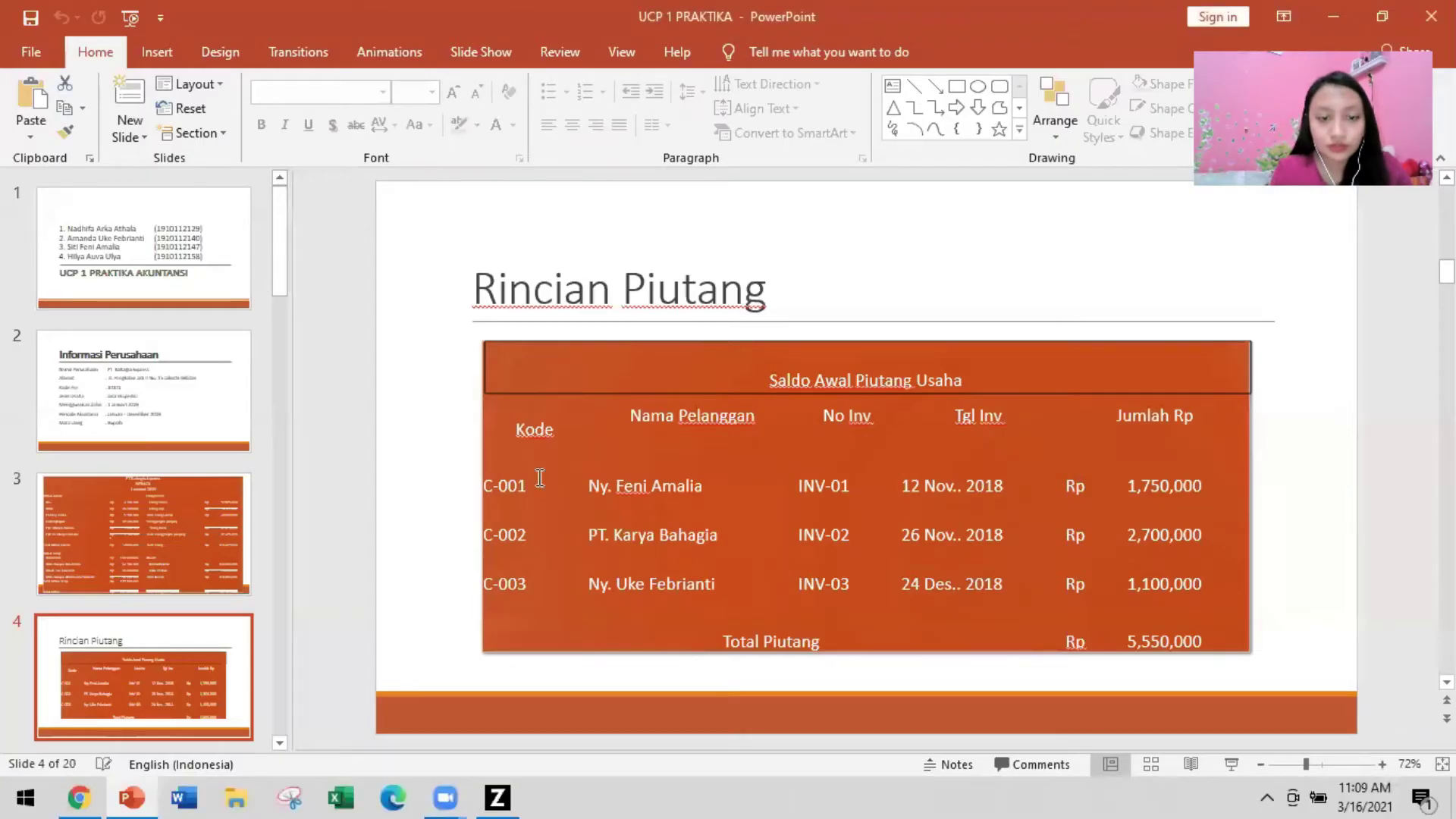
key("alt+Tab")
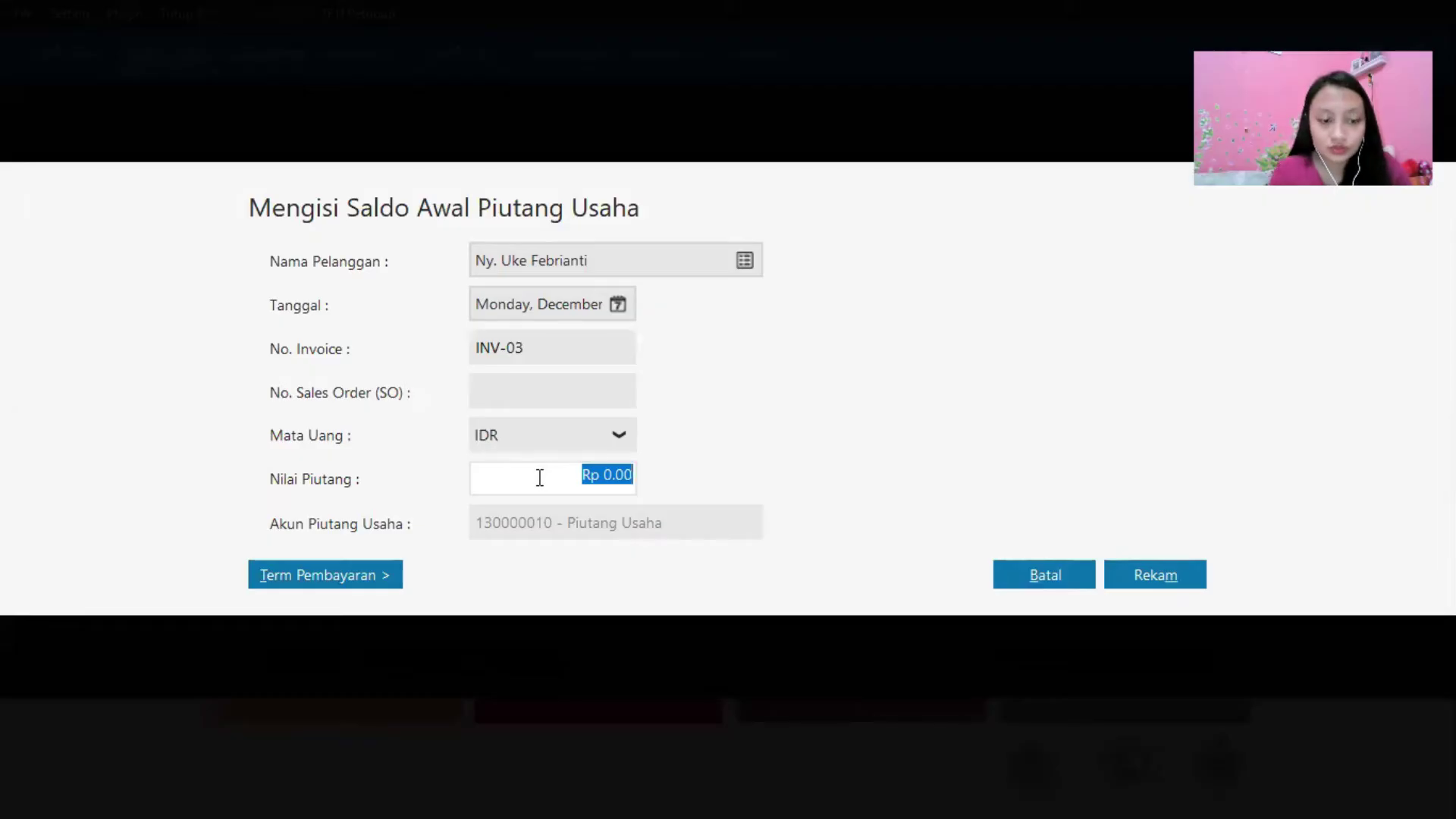
type("1100000")
left_click(537, 392)
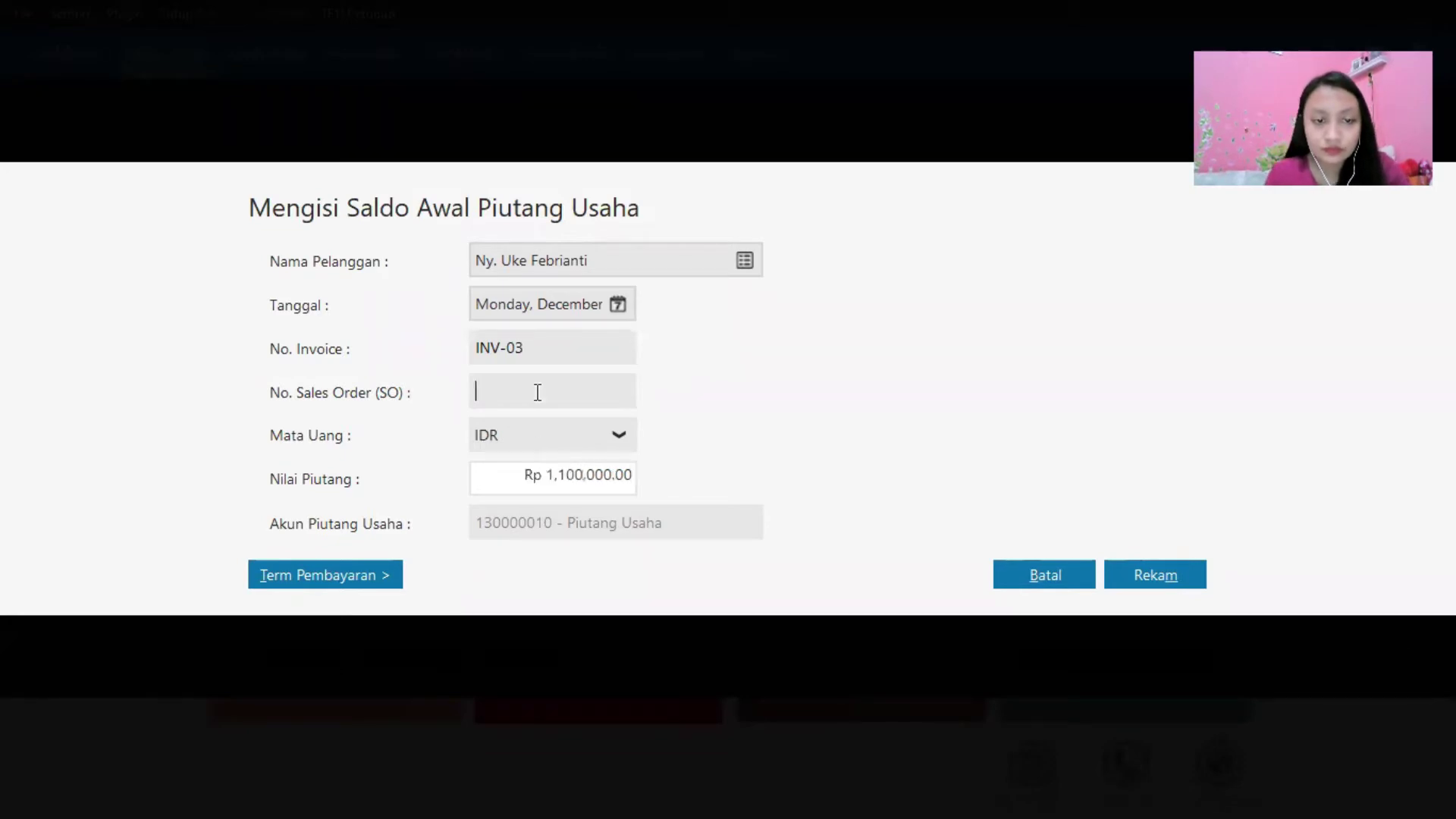
left_click(1122, 571)
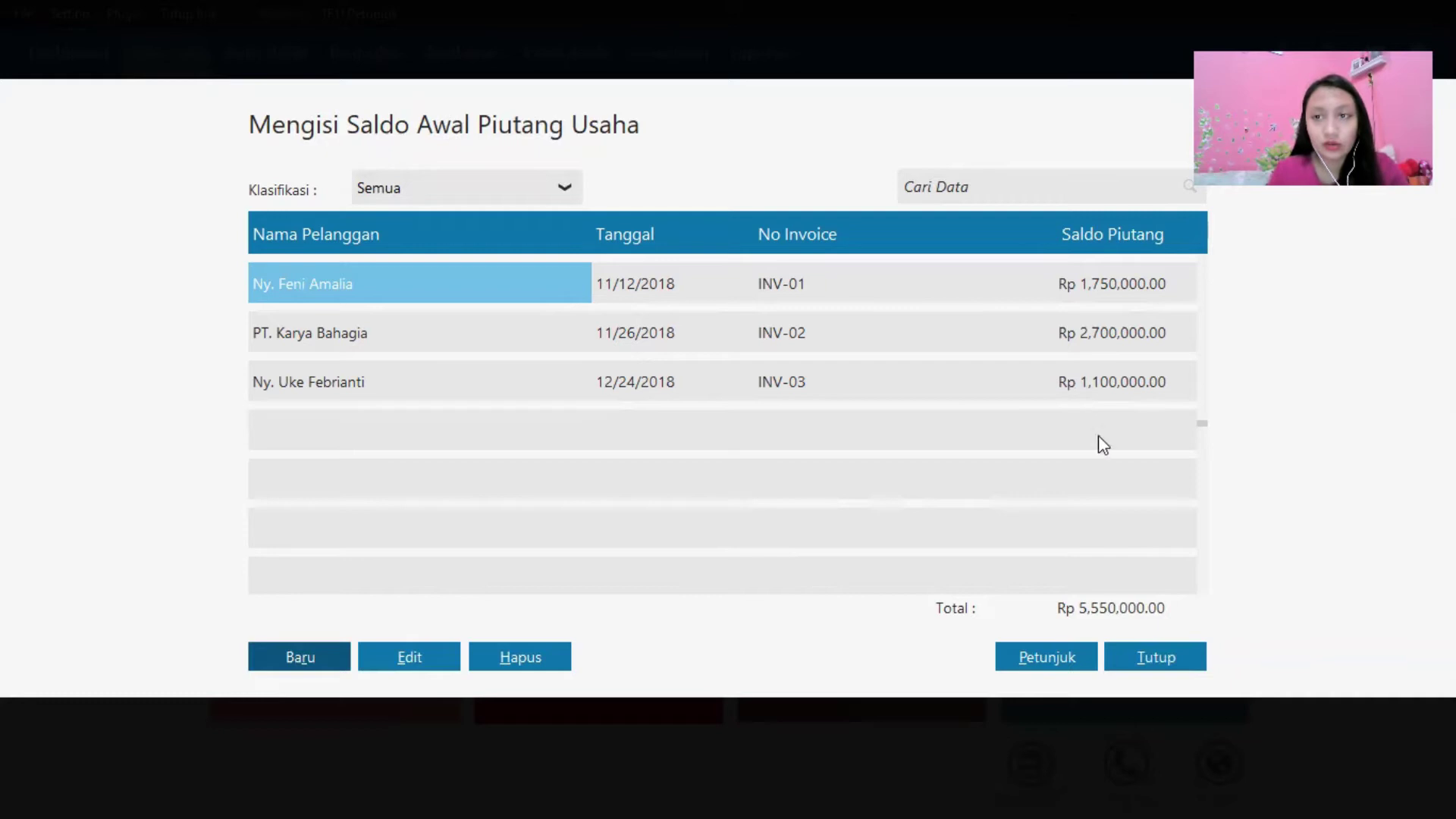
left_click(1169, 673)
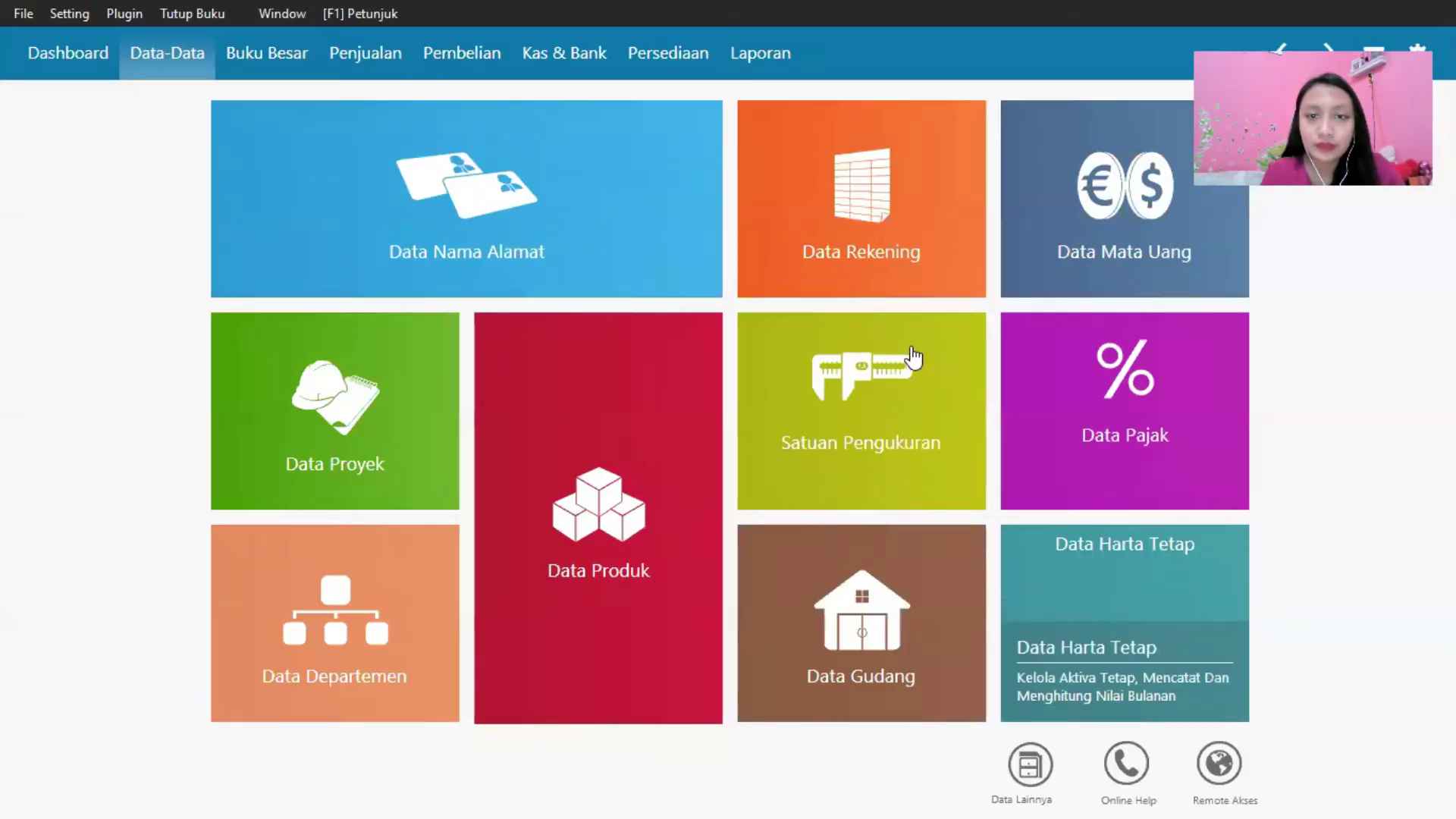
mouse_move(914, 356)
mouse_move(590, 345)
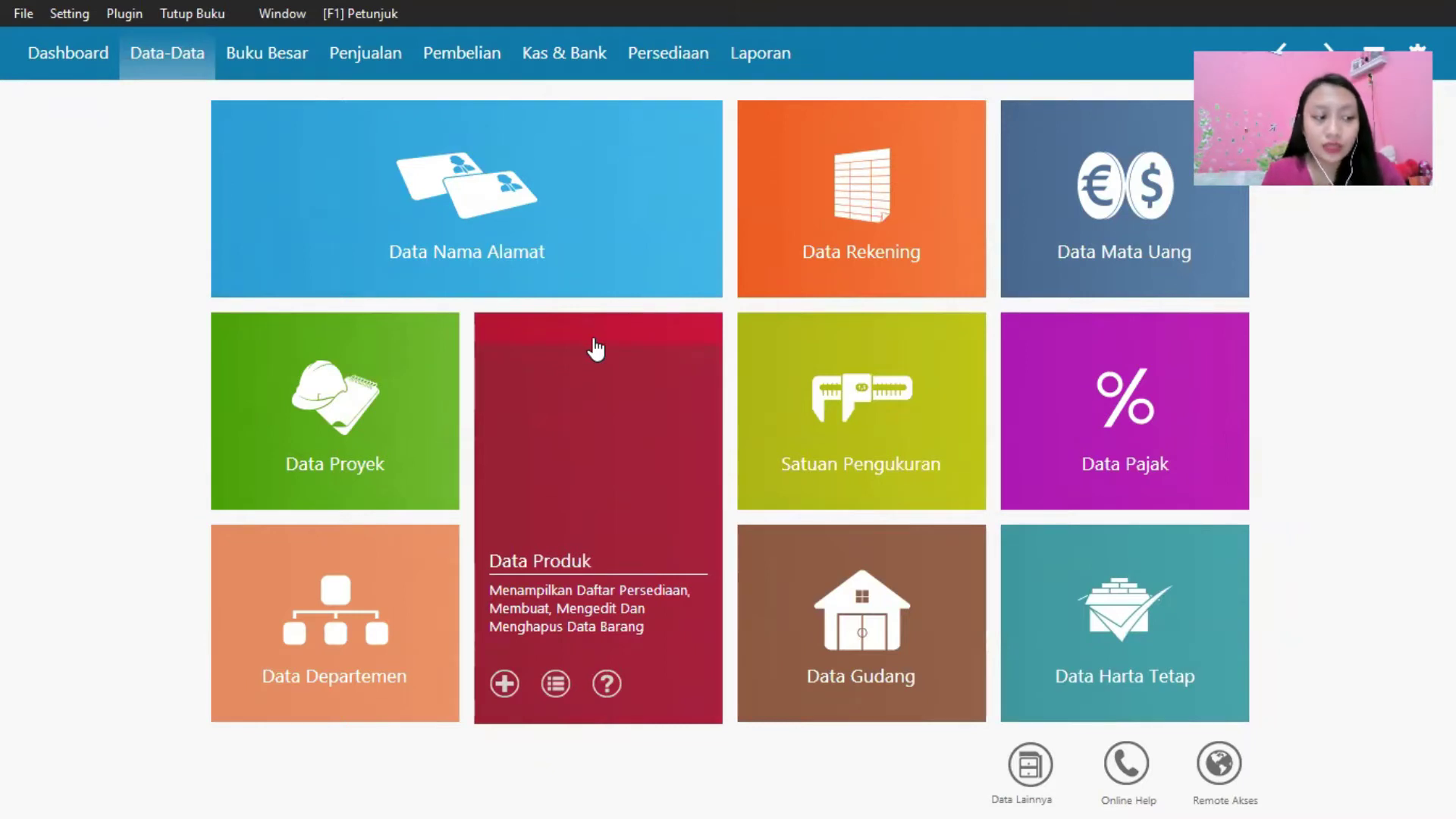
- Advance the presentation to slide 5, Rincian Utang, then return to Zahir
key("alt+Tab")
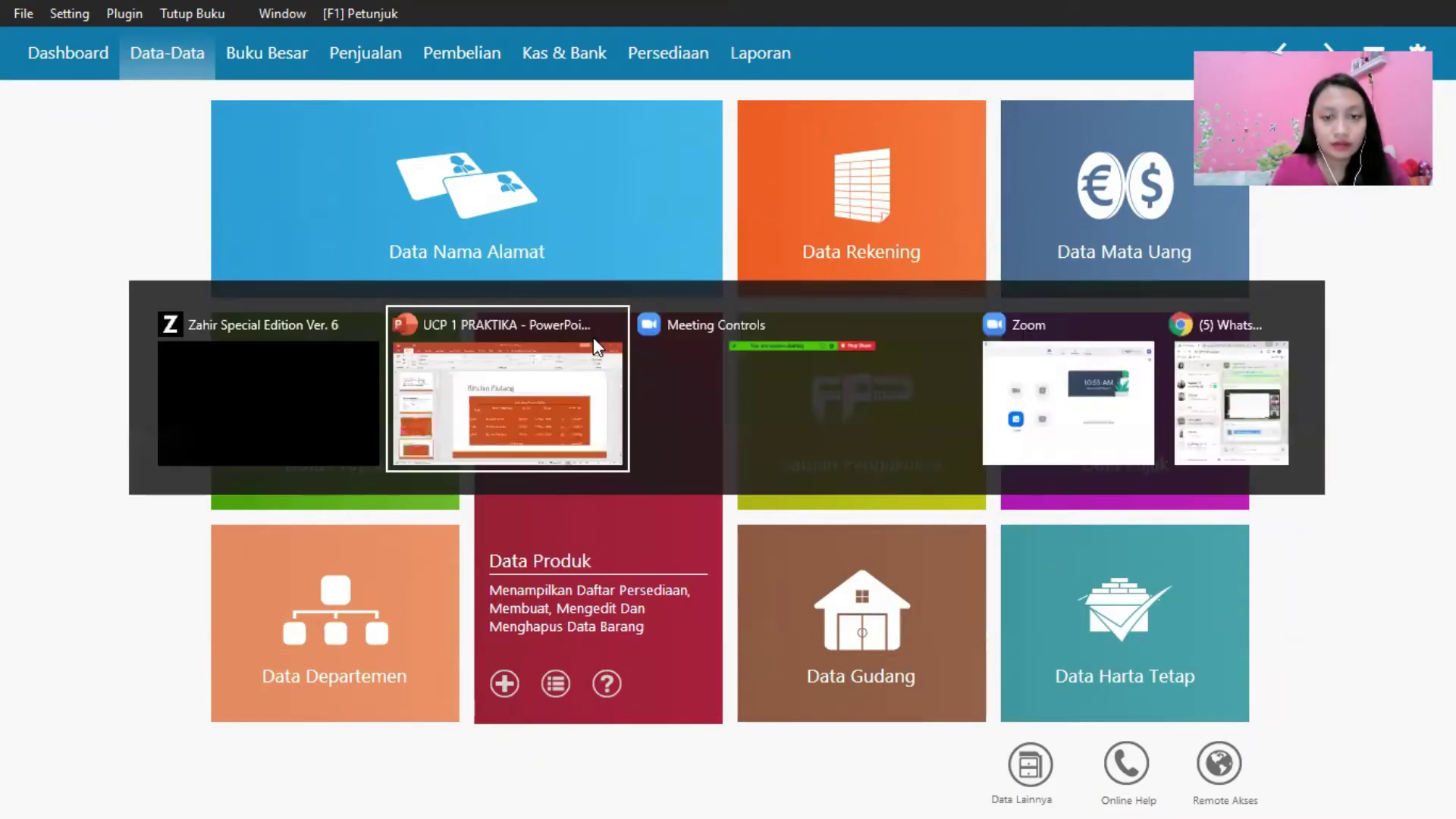
key("Down")
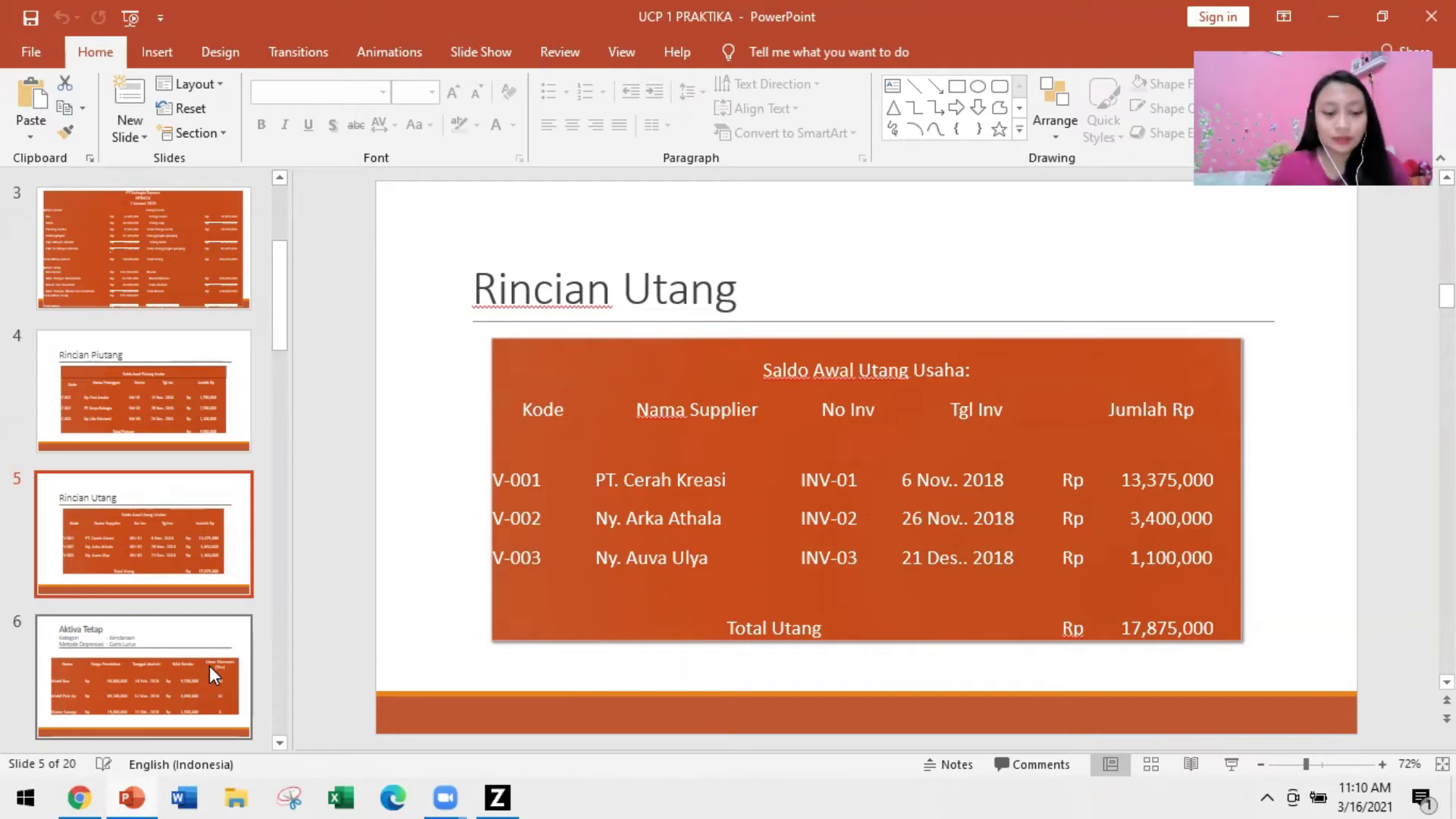
key("alt+Tab")
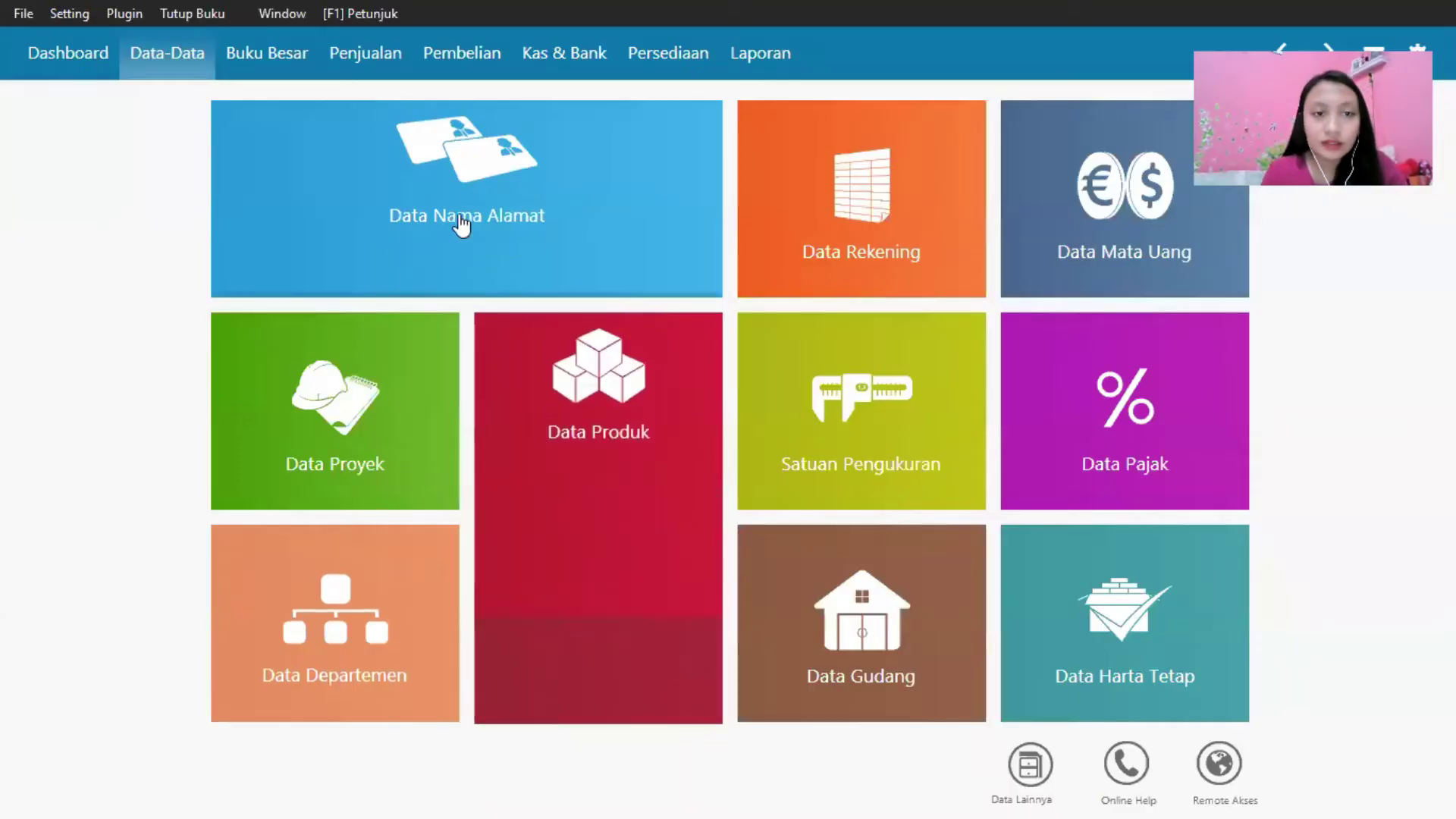
- Start a new Vendor contact and replace the generated ID VNDR-1 with V-001
mouse_move(393, 235)
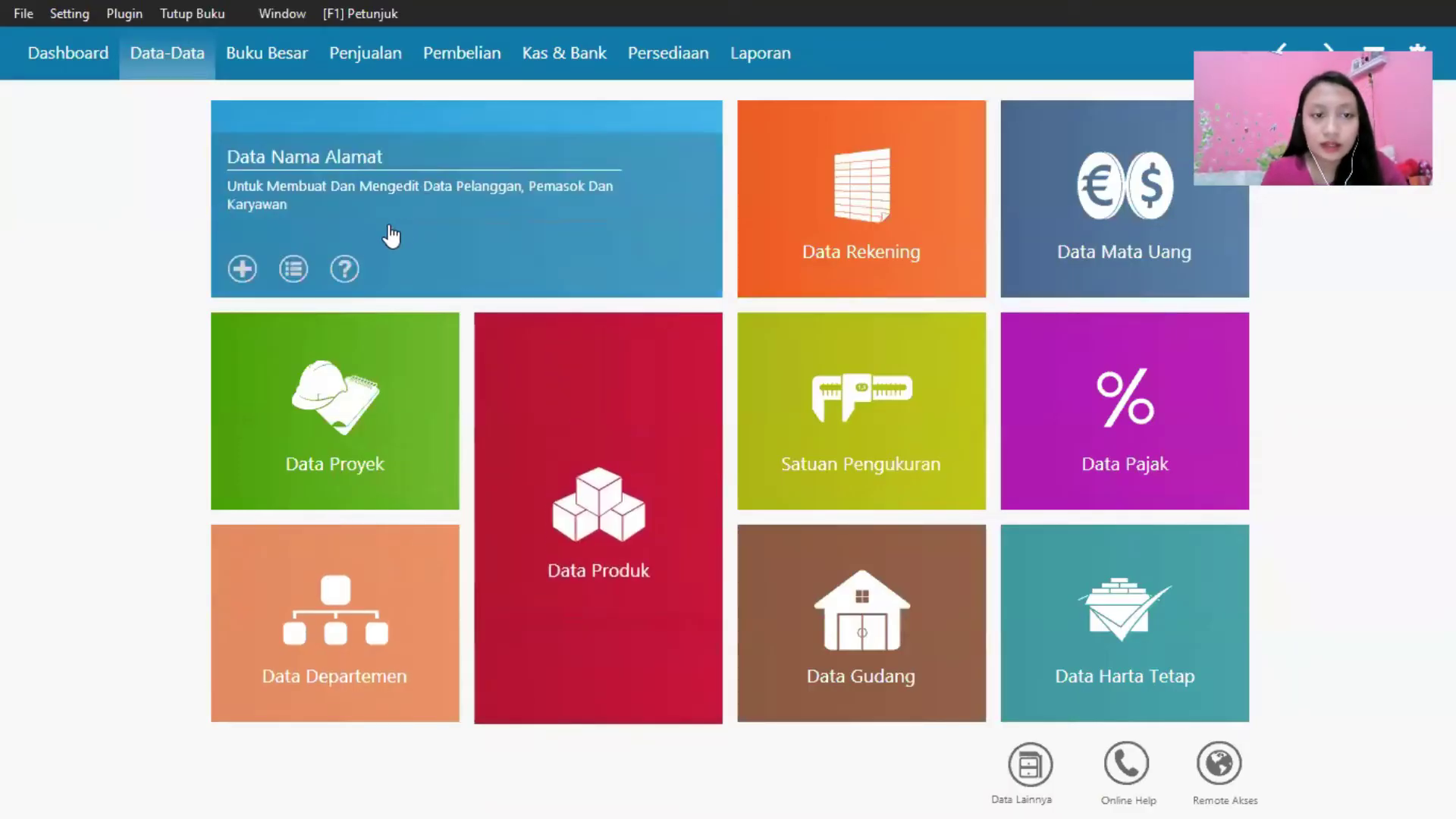
left_click(240, 269)
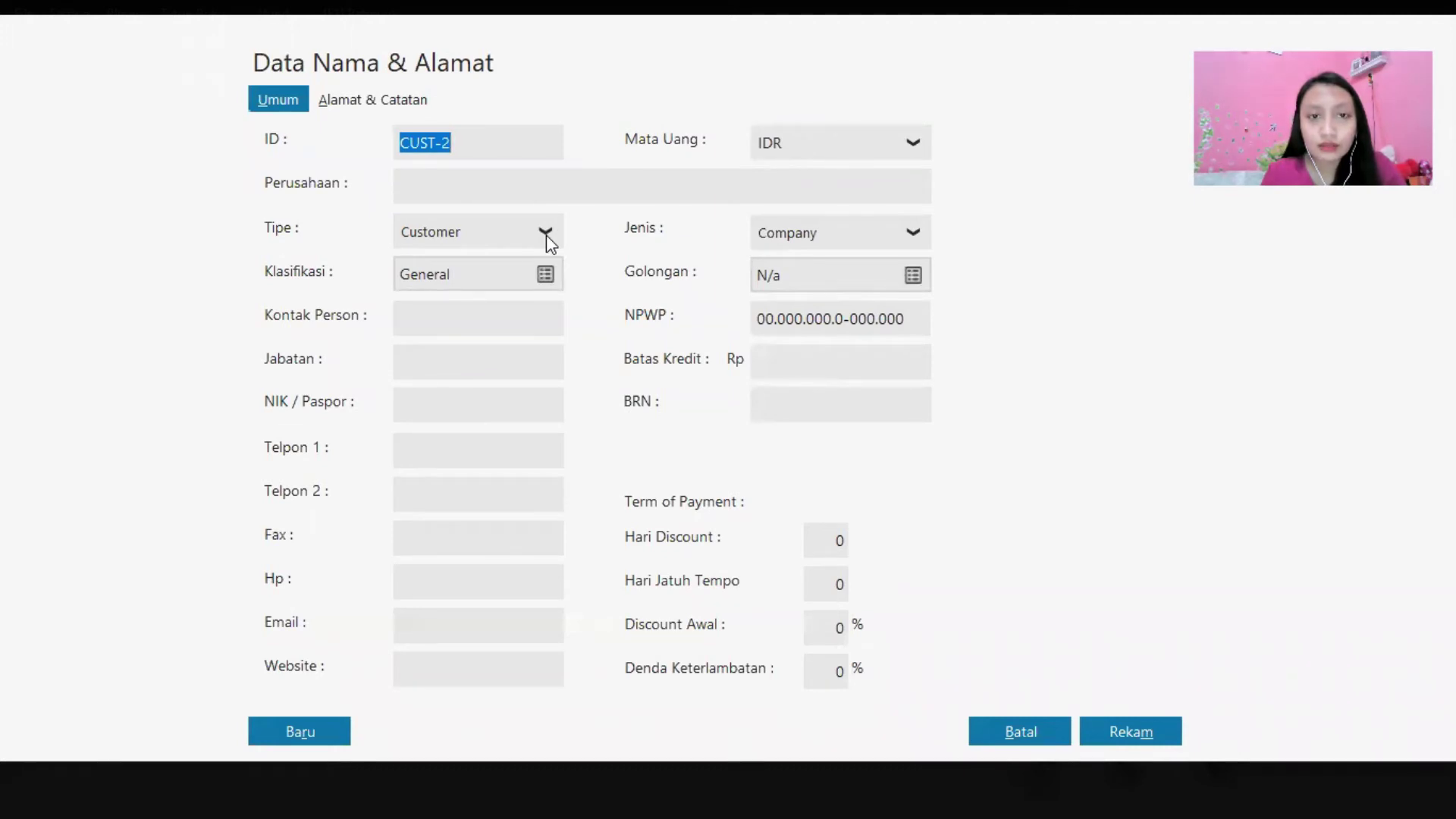
left_click(546, 234)
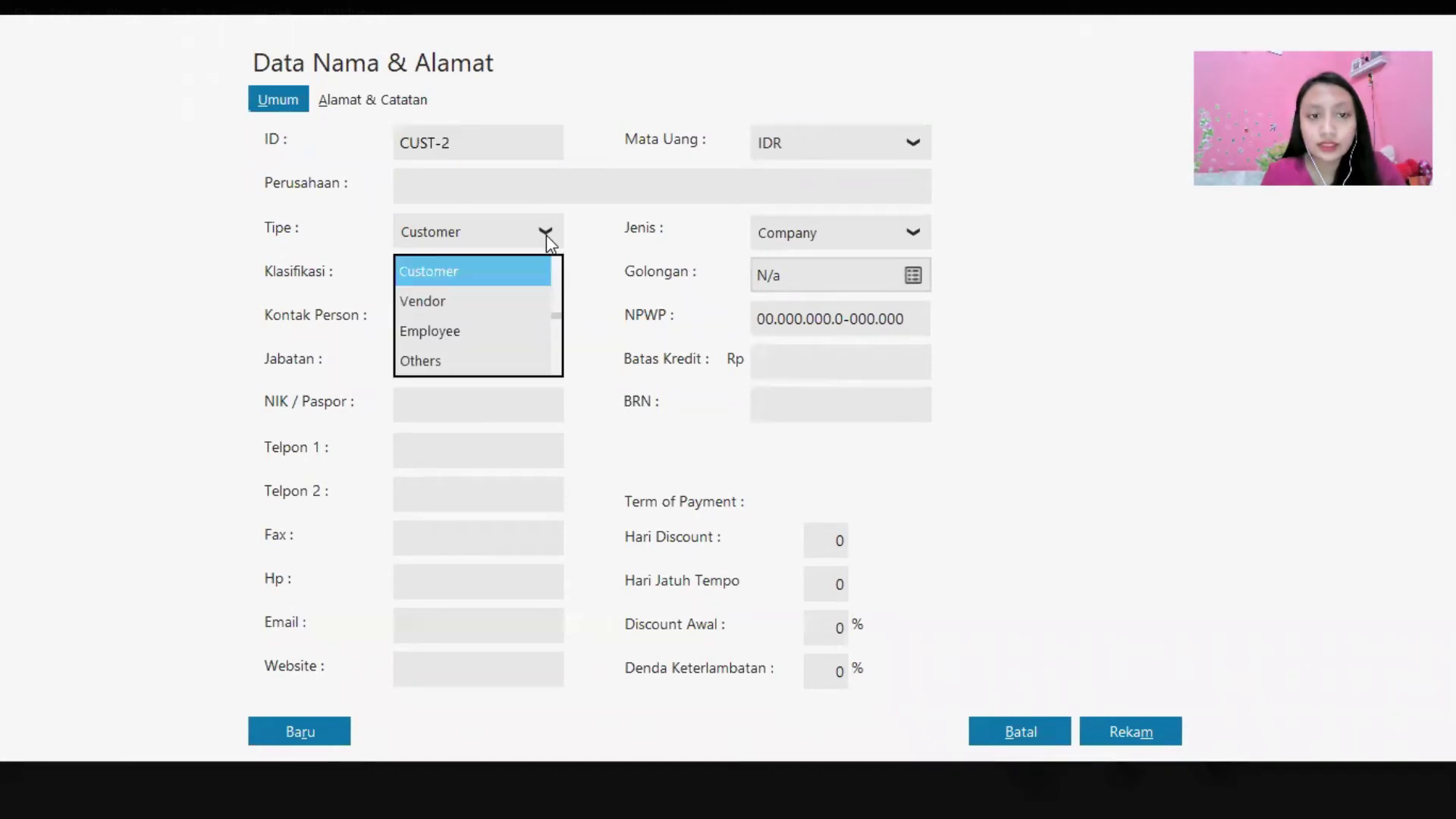
left_click(444, 303)
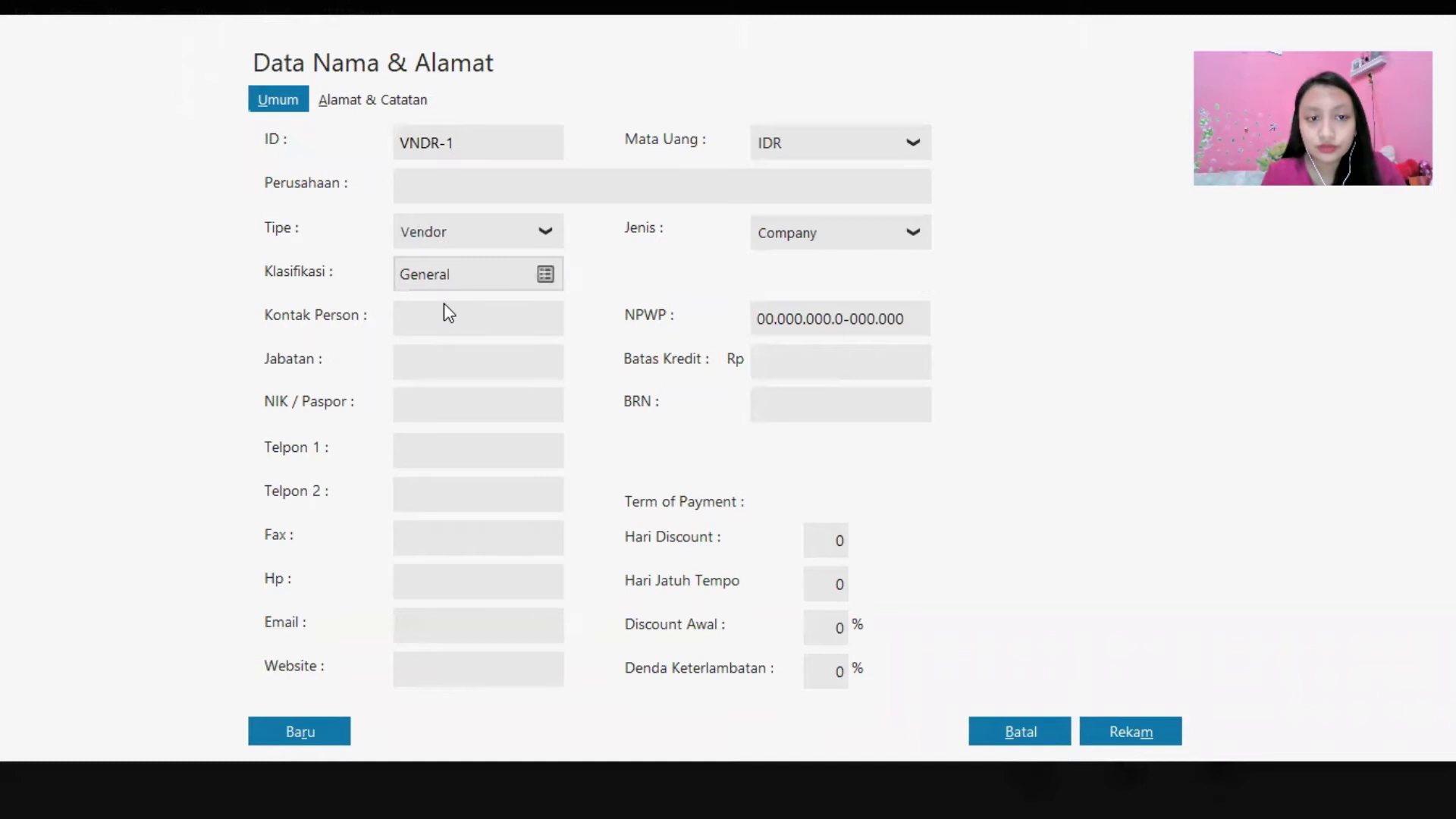
double_click(459, 141)
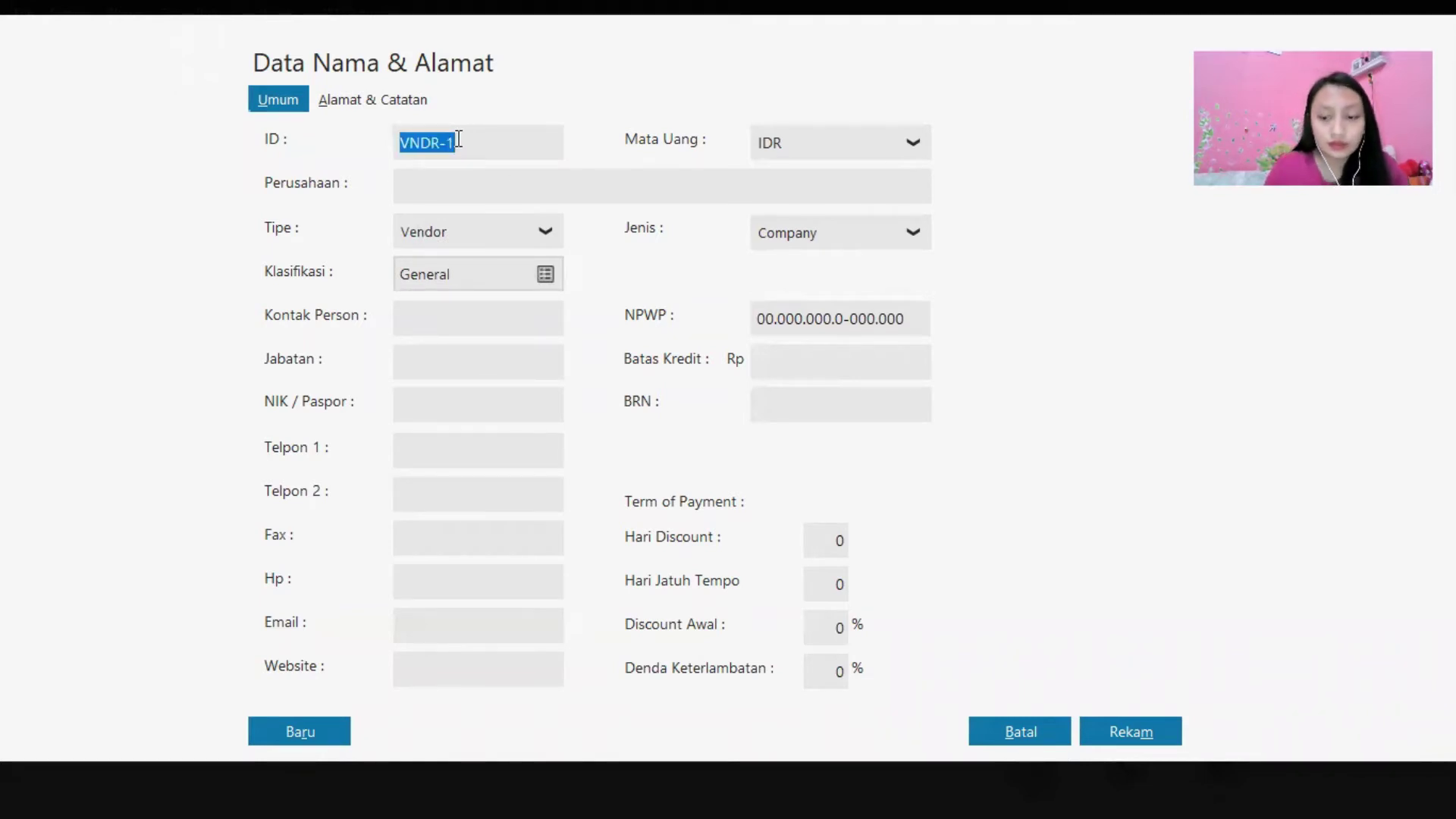
key("BackSpace")
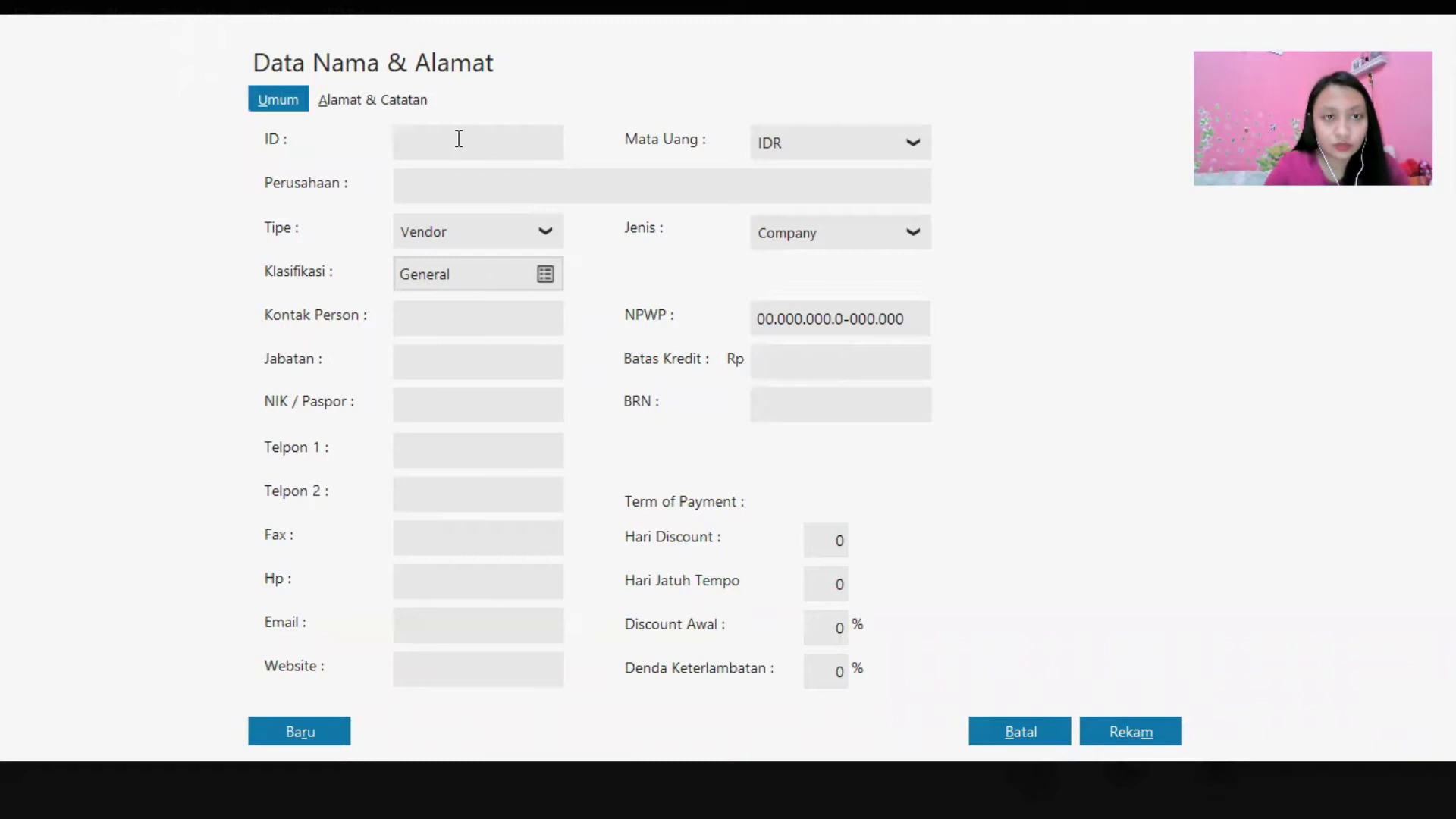
key("Caps_Lock")
type("v")
key("BackSpace")
key("Caps_Lock")
type("V-001")
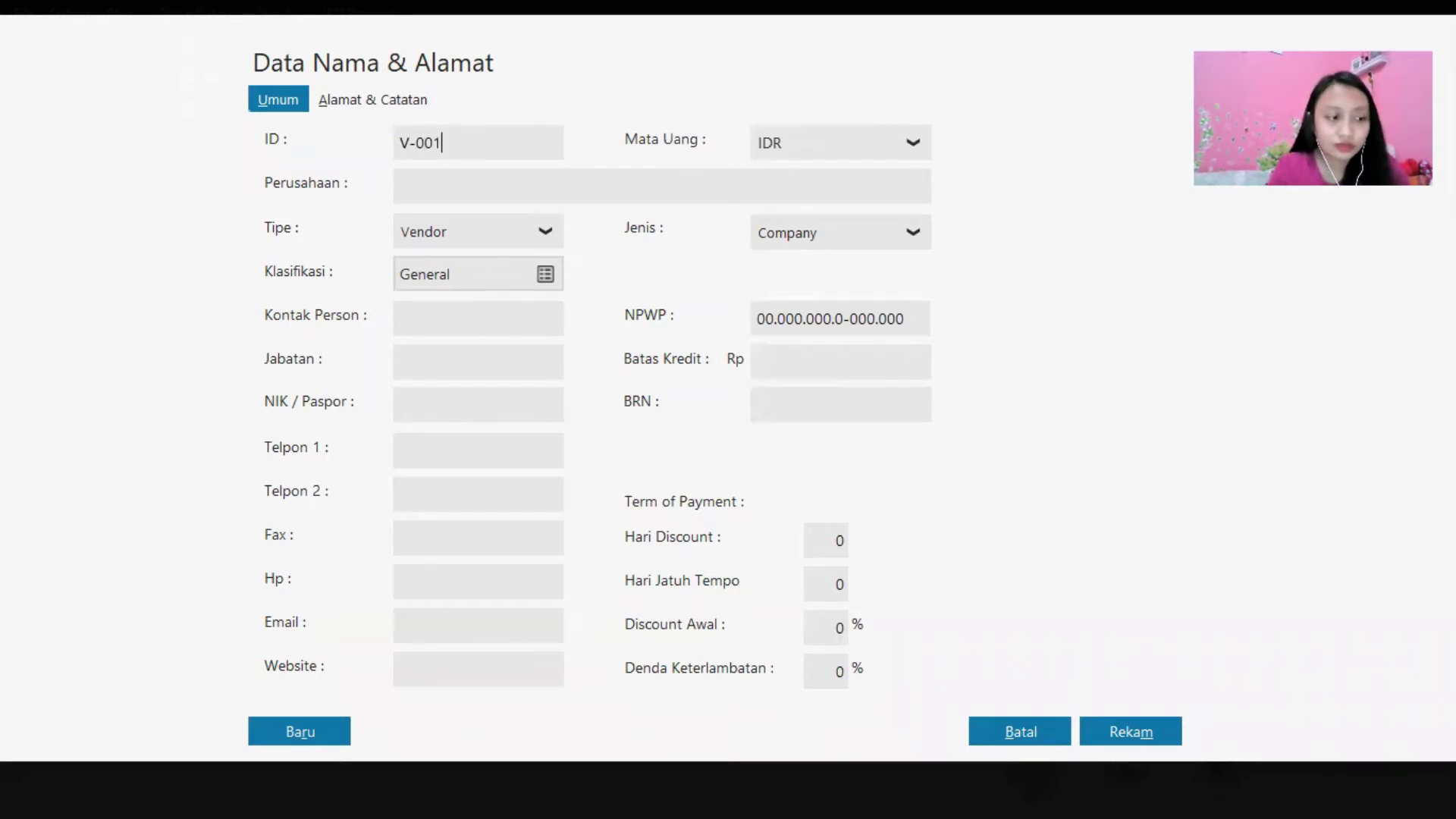
- Enter company name 'PT. Cerah Kreasi' and save it despite the NPWP warning
left_click(486, 180)
key("Caps_Lock")
type("p")
key("Caps_Lock")
key("Caps_Lock")
type("t")
key("BackSpace")
key("BackSpace")
key("Caps_Lock")
type("P")
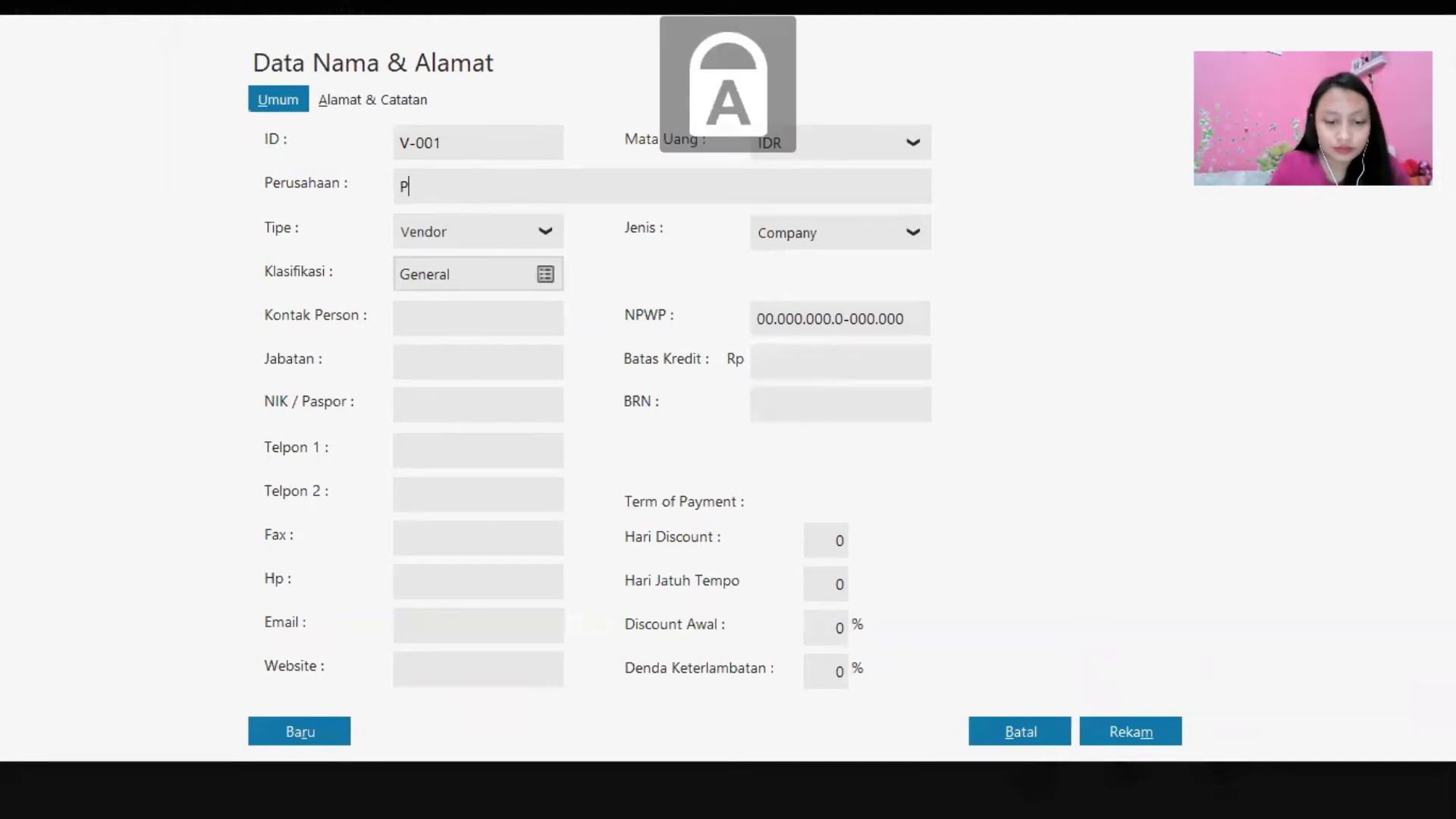
type("T. C")
key("Caps_Lock")
type("erah")
key("Caps_Lock")
type("K")
key("Caps_Lock")
type("reasi")
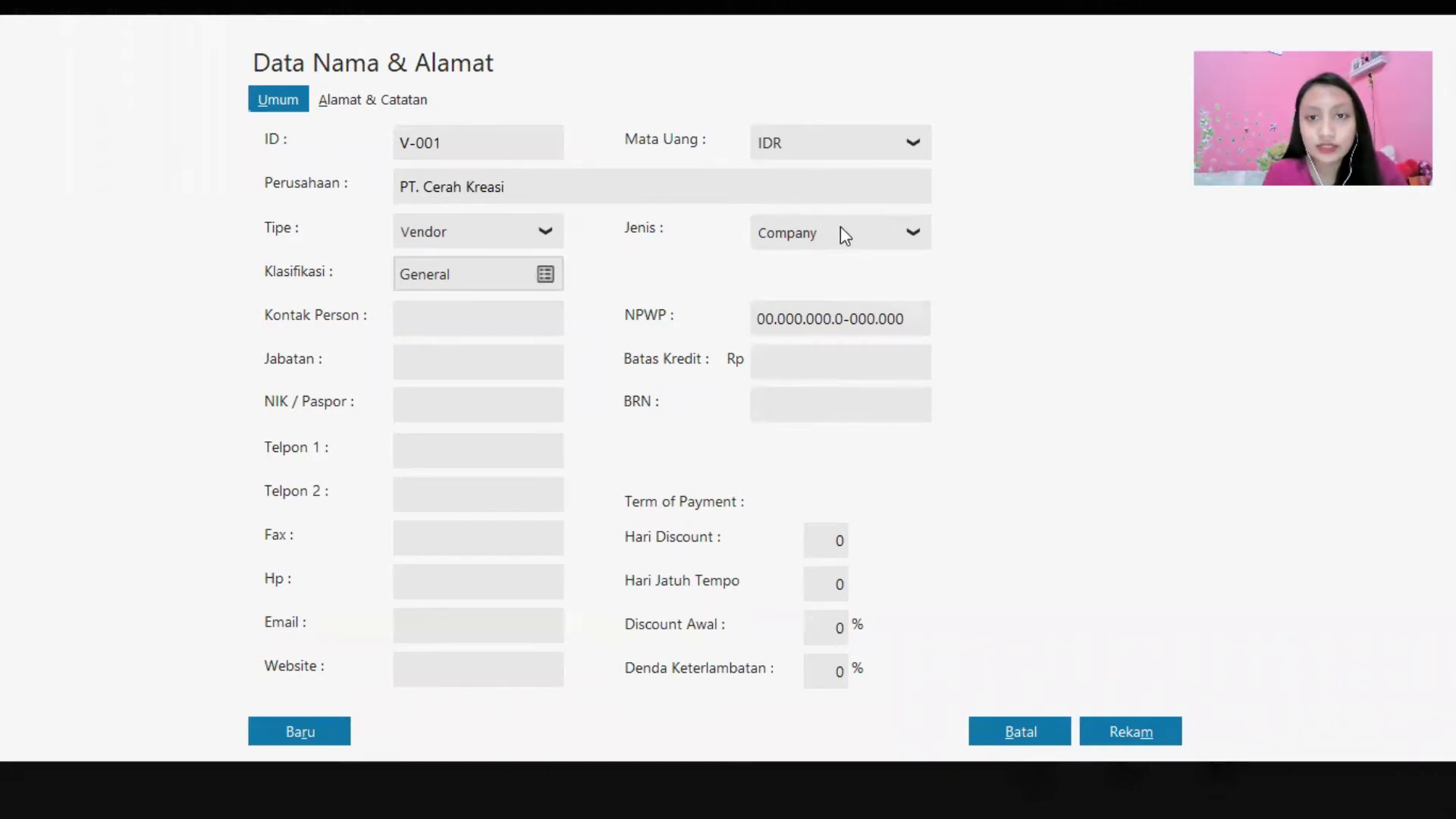
left_click(1144, 729)
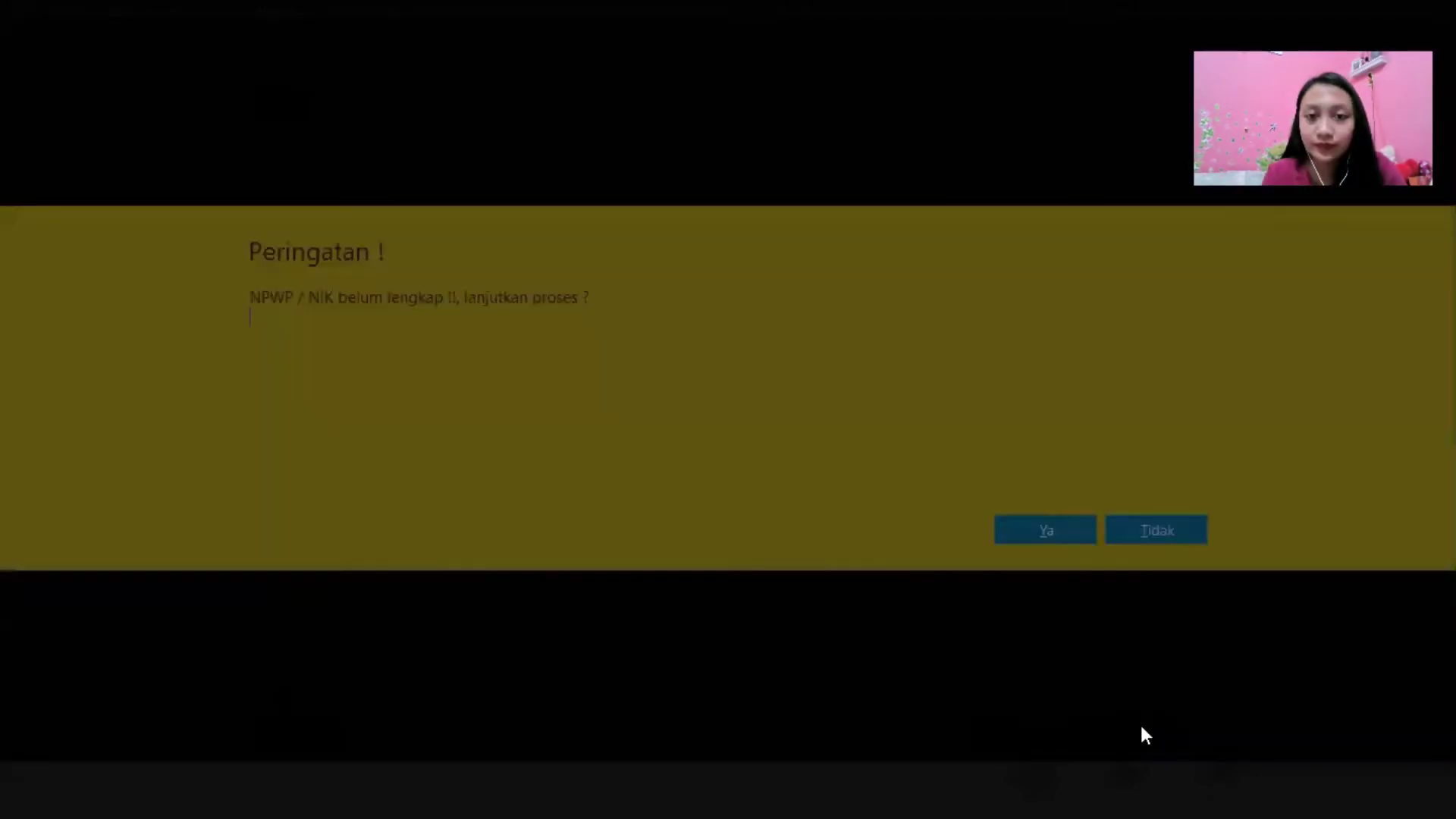
left_click(1048, 534)
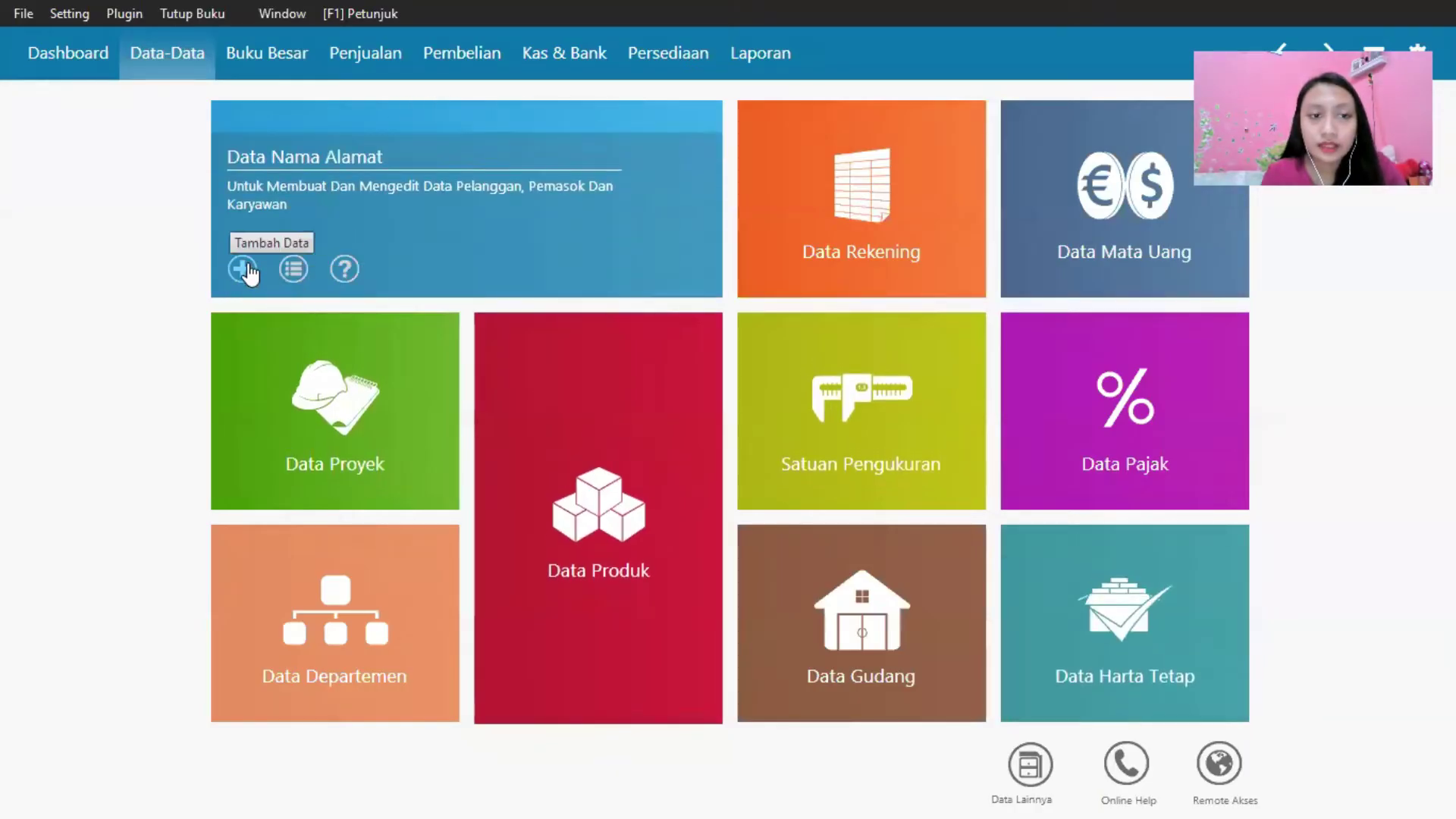
- Start a new contact record of type Vendor and replace its generated ID with V-002
left_click(244, 269)
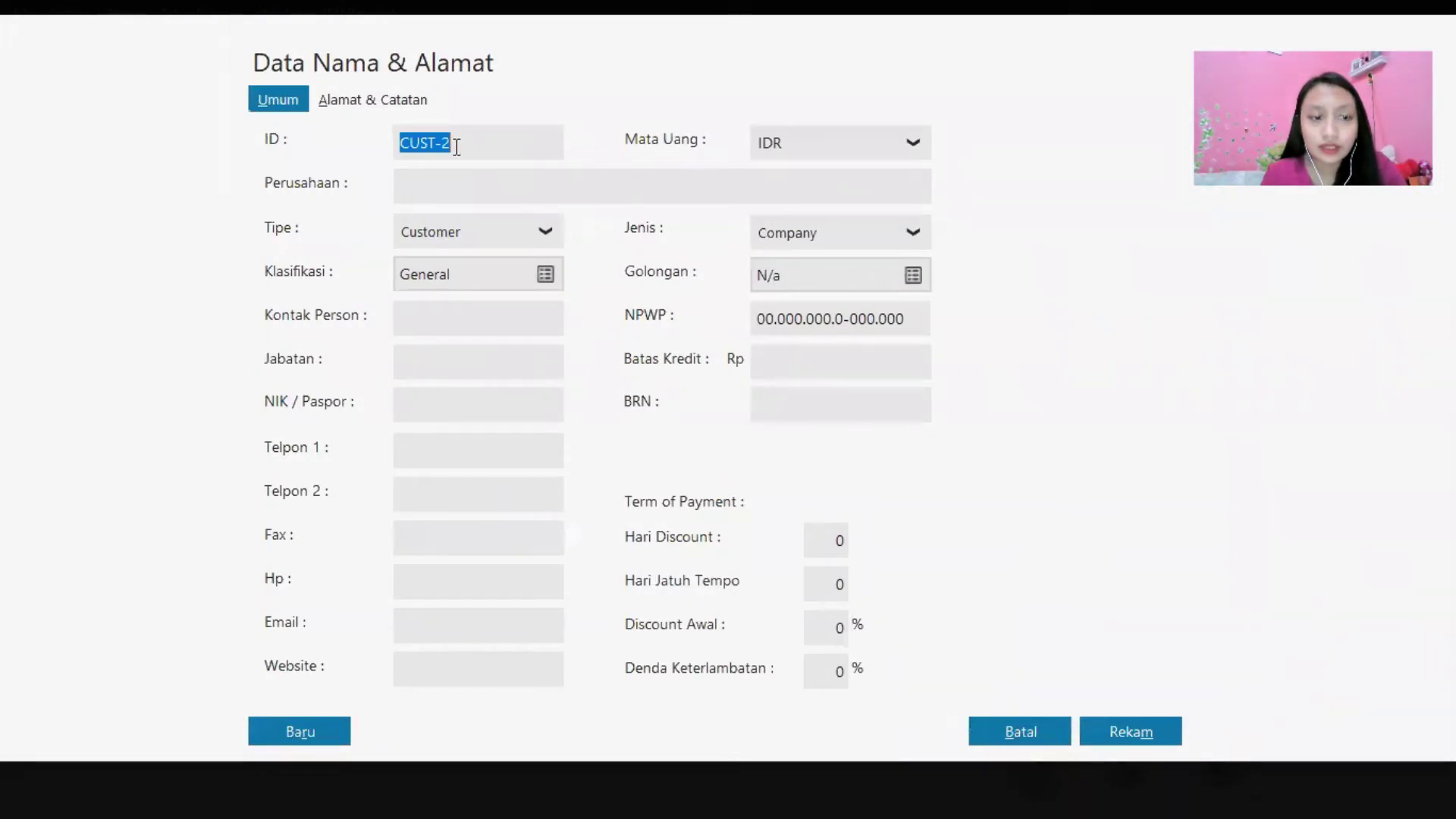
key("alt+Tab")
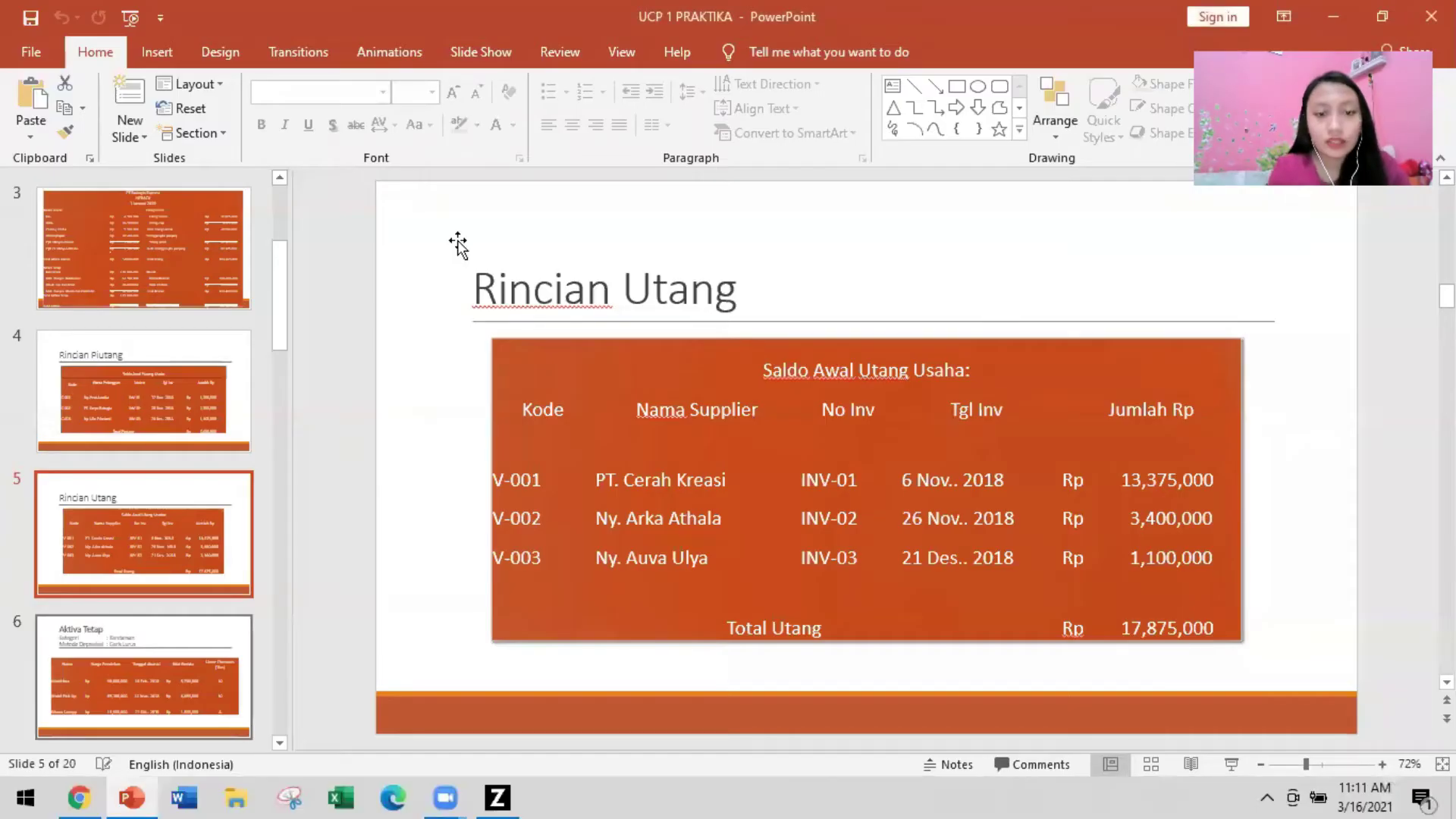
key("alt+Tab")
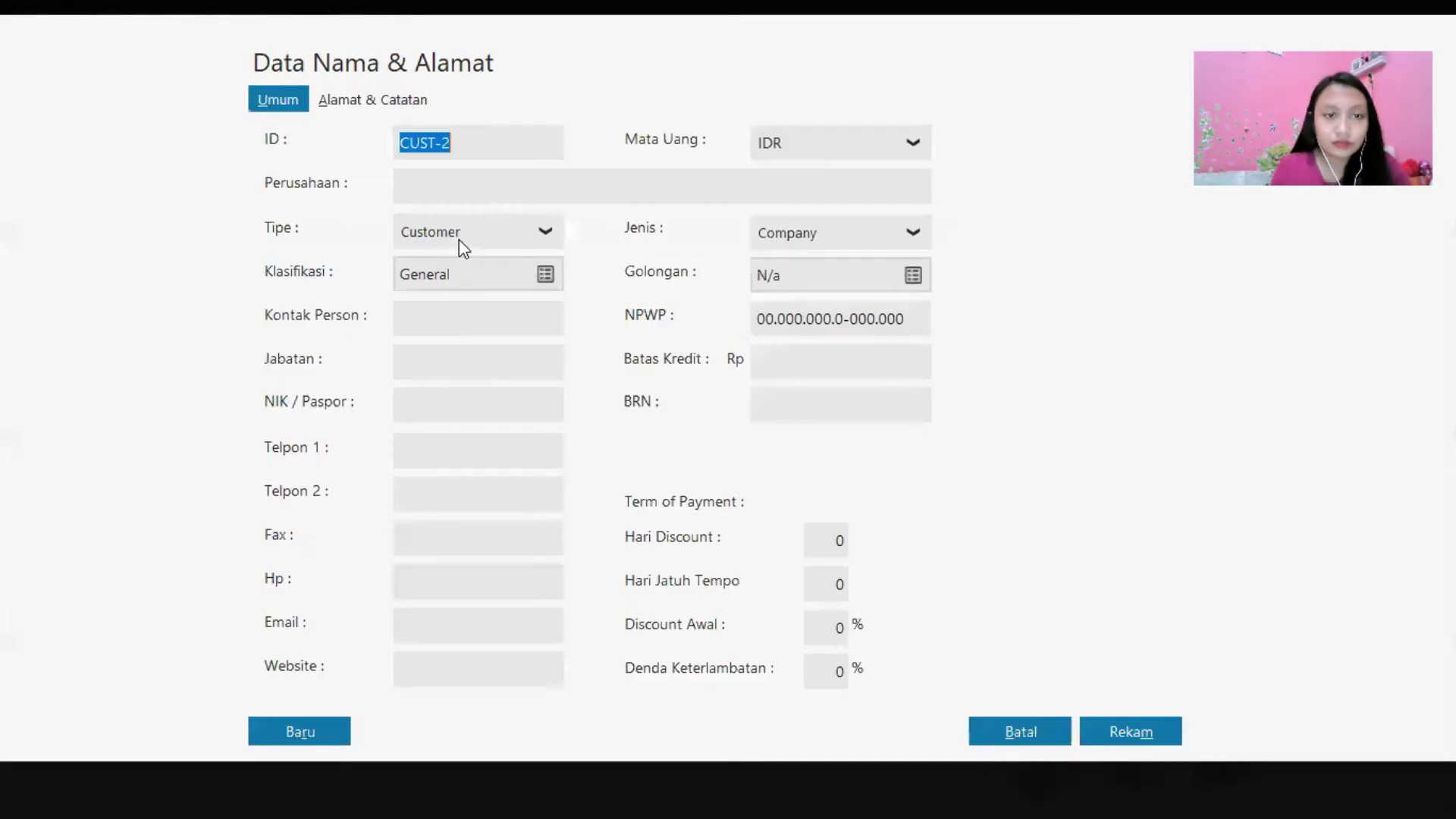
left_click(494, 236)
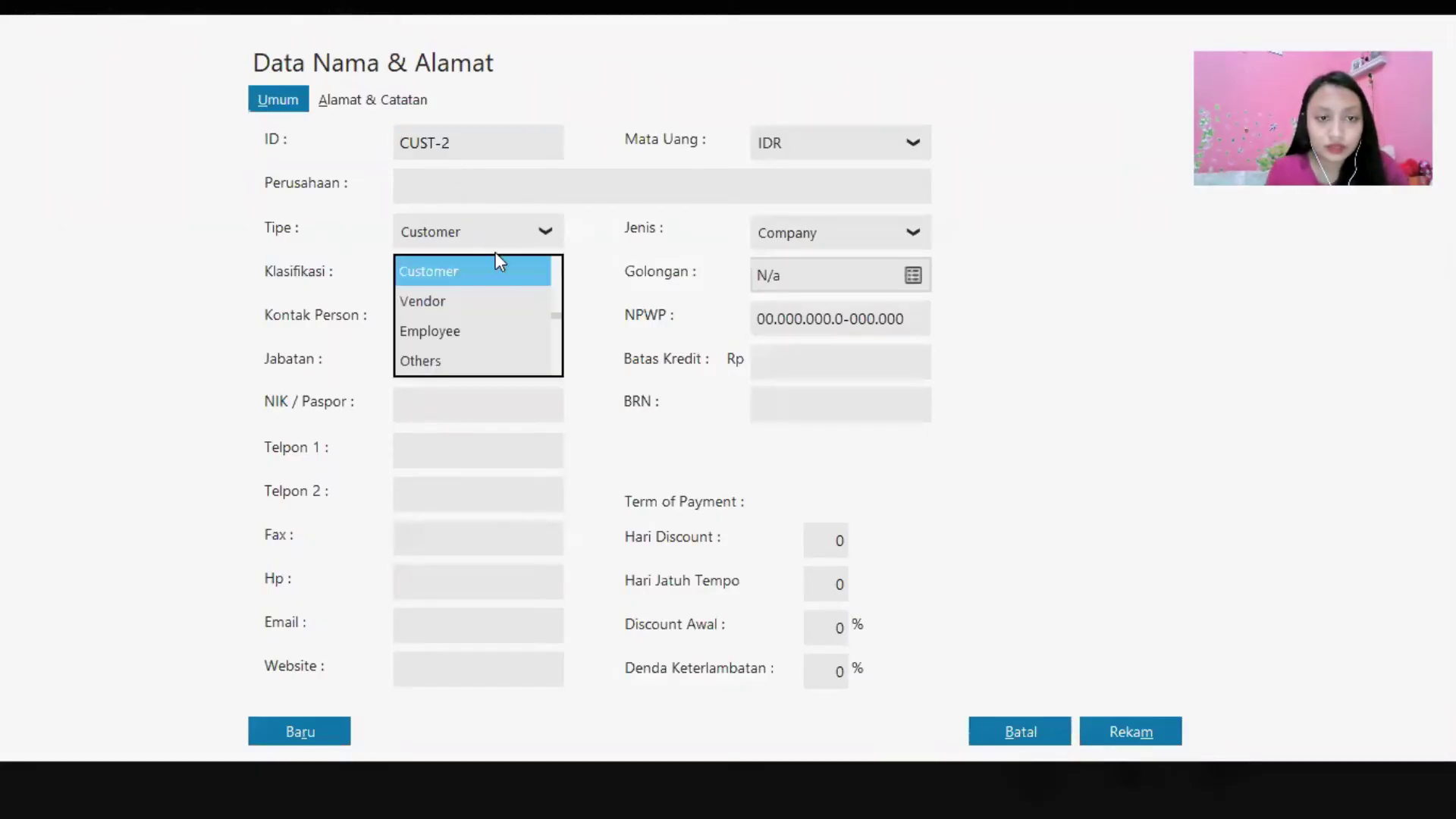
left_click(504, 302)
left_click(488, 142)
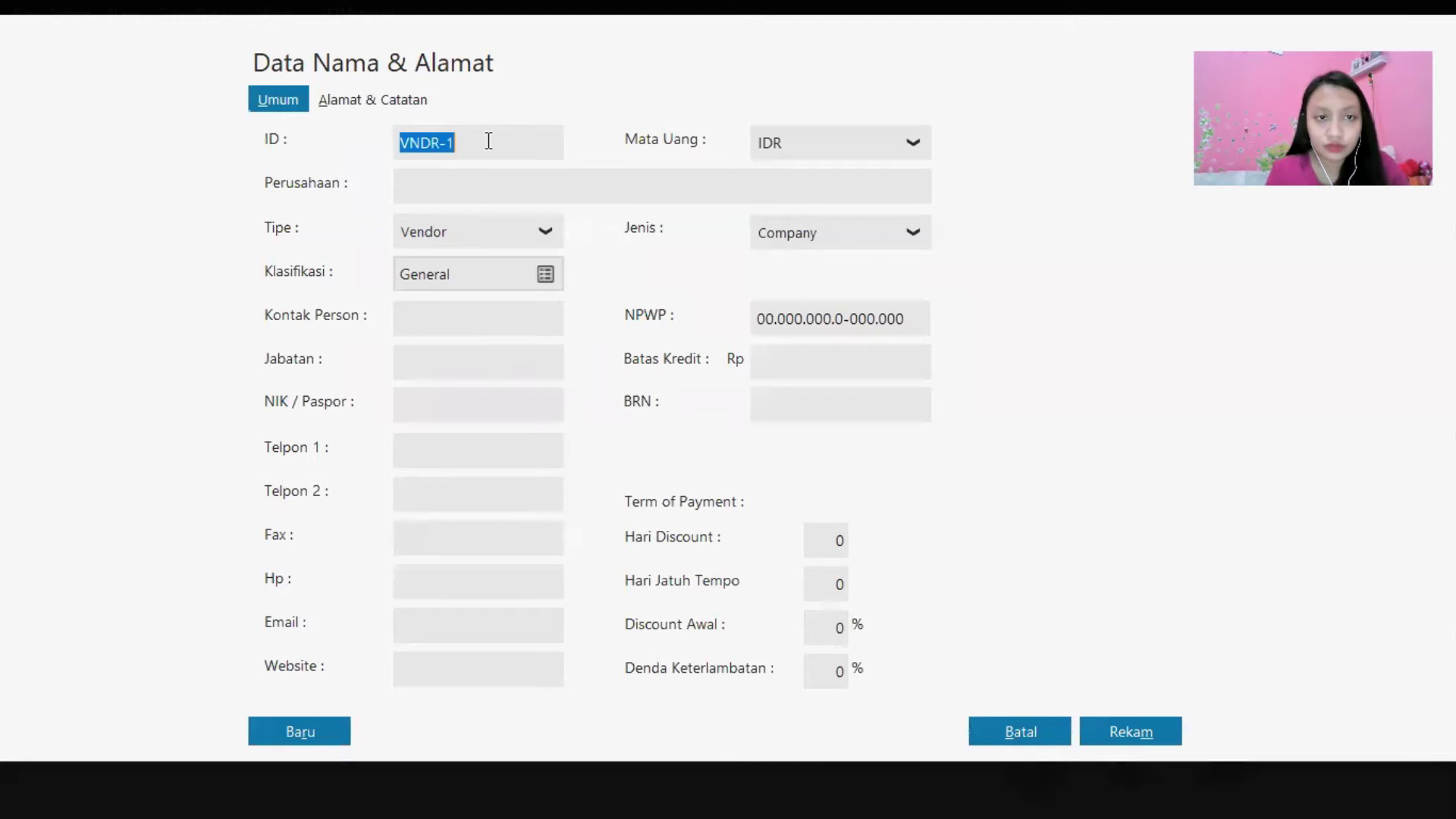
key("Caps_Lock")
type("V-")
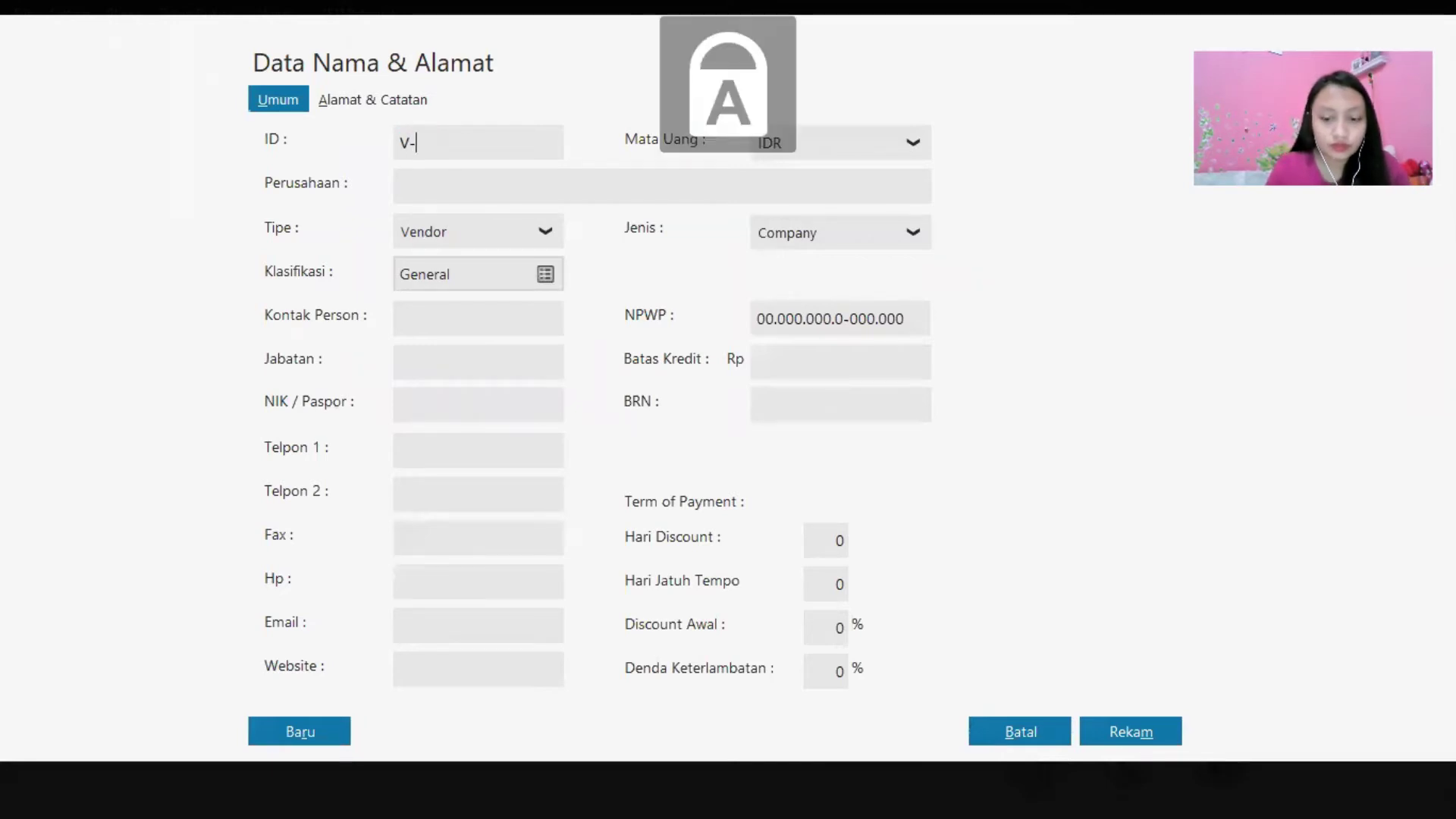
type("002")
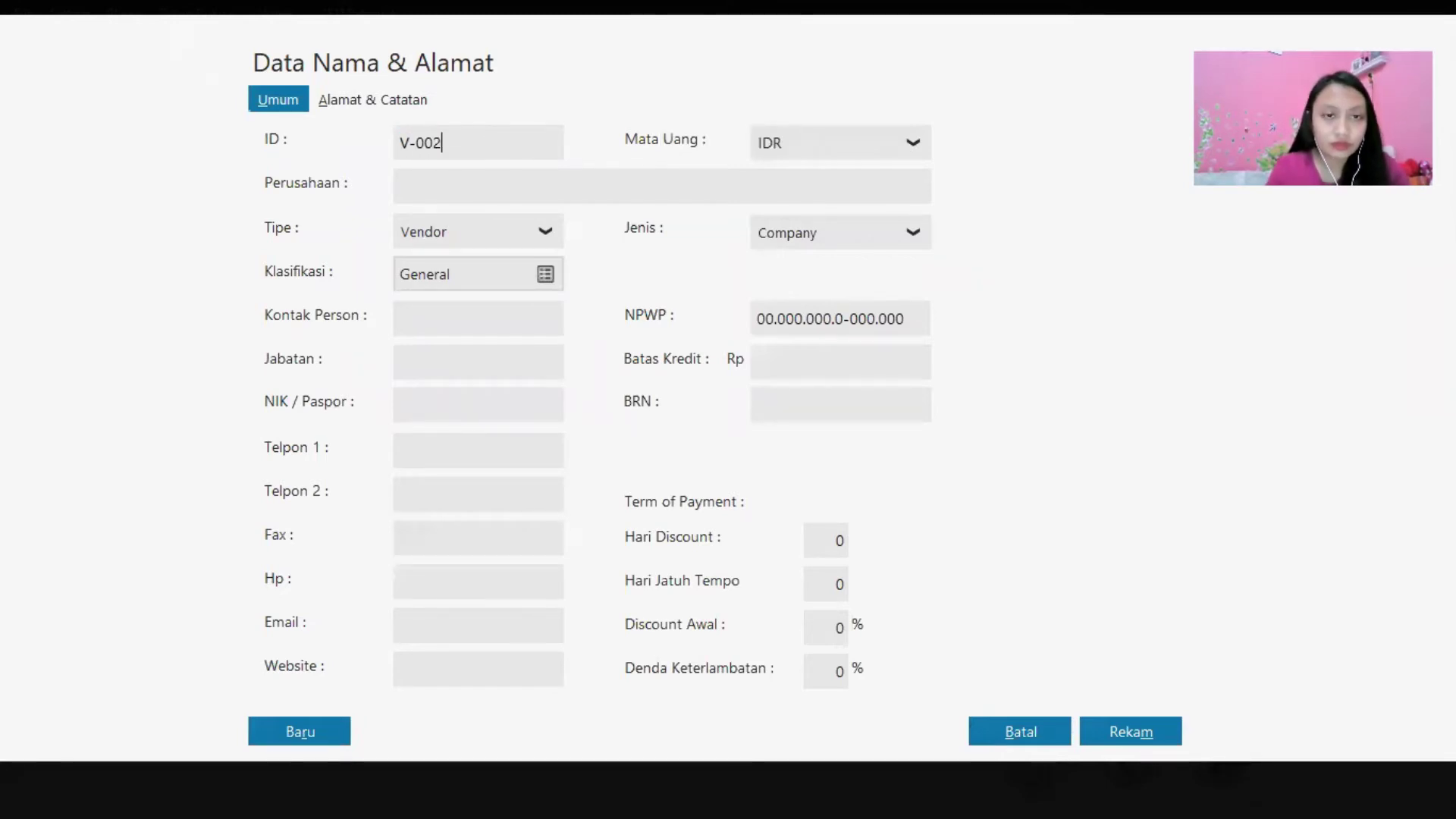
- Enter the second supplier's personal name in the Perusahaan field
left_click(499, 178)
key("Caps_Lock")
key("Caps_Lock")
key("Caps_Lock")
key("Caps_Lock")
key("Caps_Lock")
key("Caps_Lock")
key("Caps_Lock")
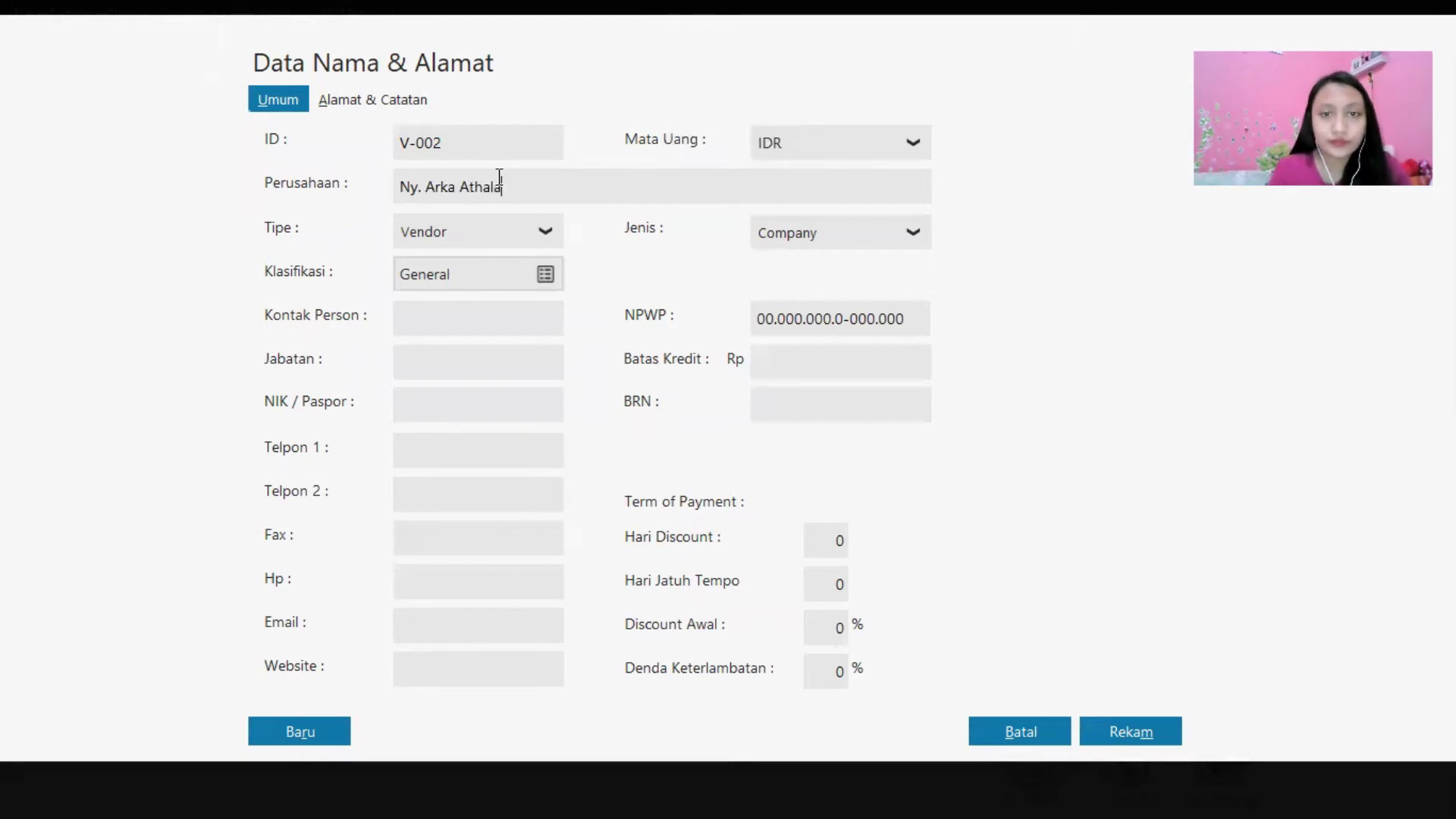
- Set Jenis to Personal and save the vendor, accepting the missing NPWP/NIK warning
left_click(846, 230)
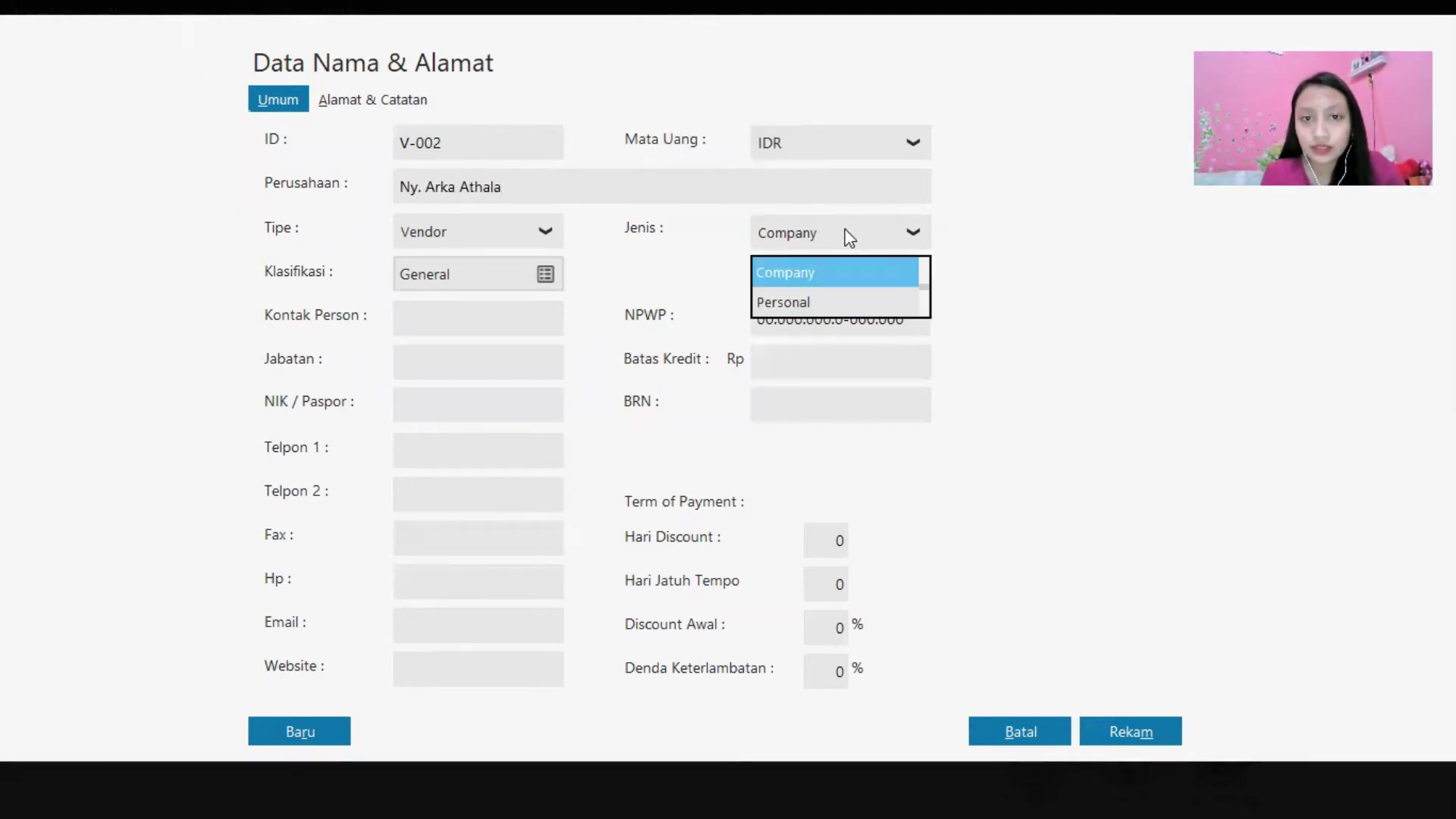
left_click(849, 302)
left_click(1177, 732)
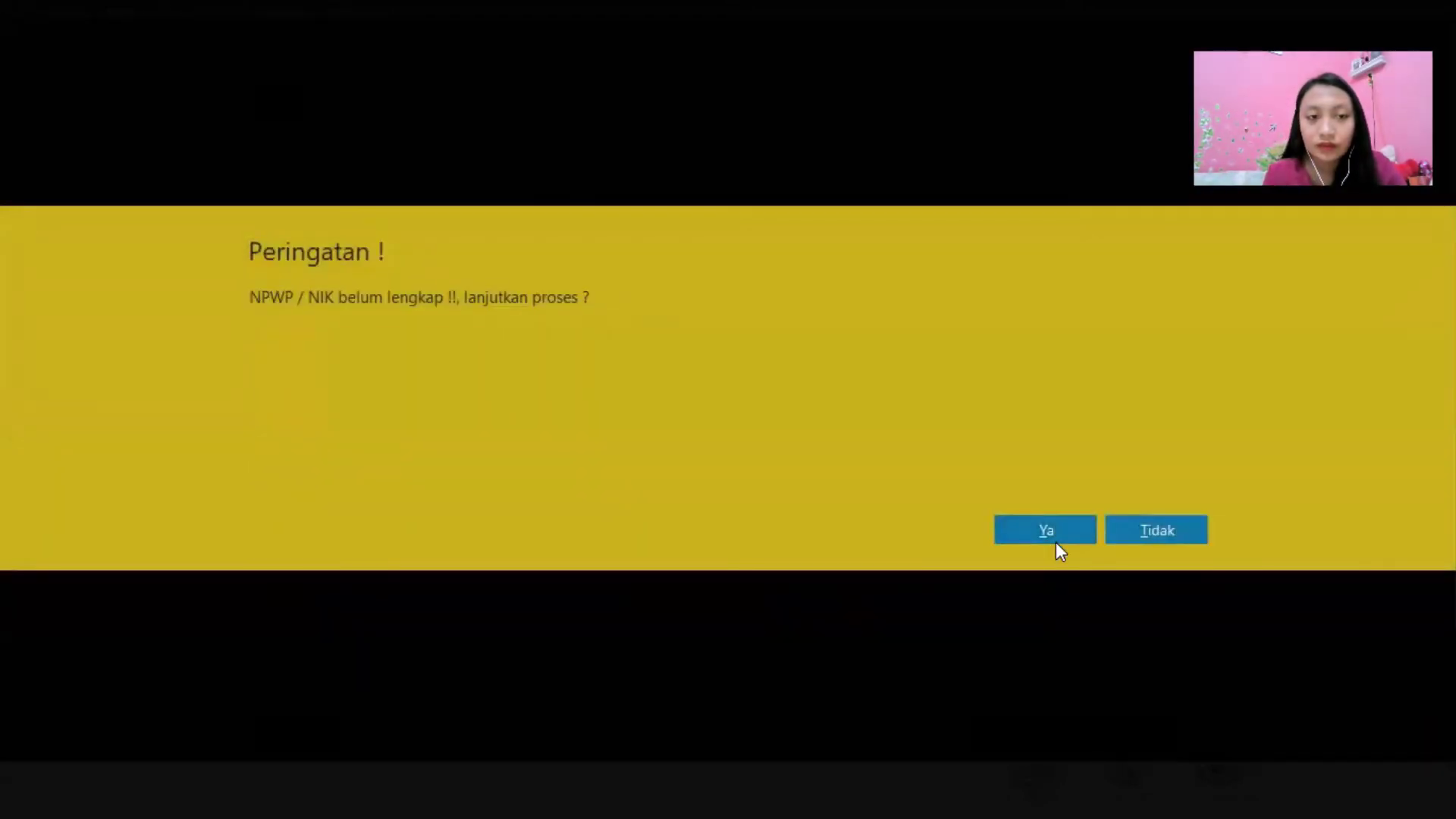
left_click(1057, 539)
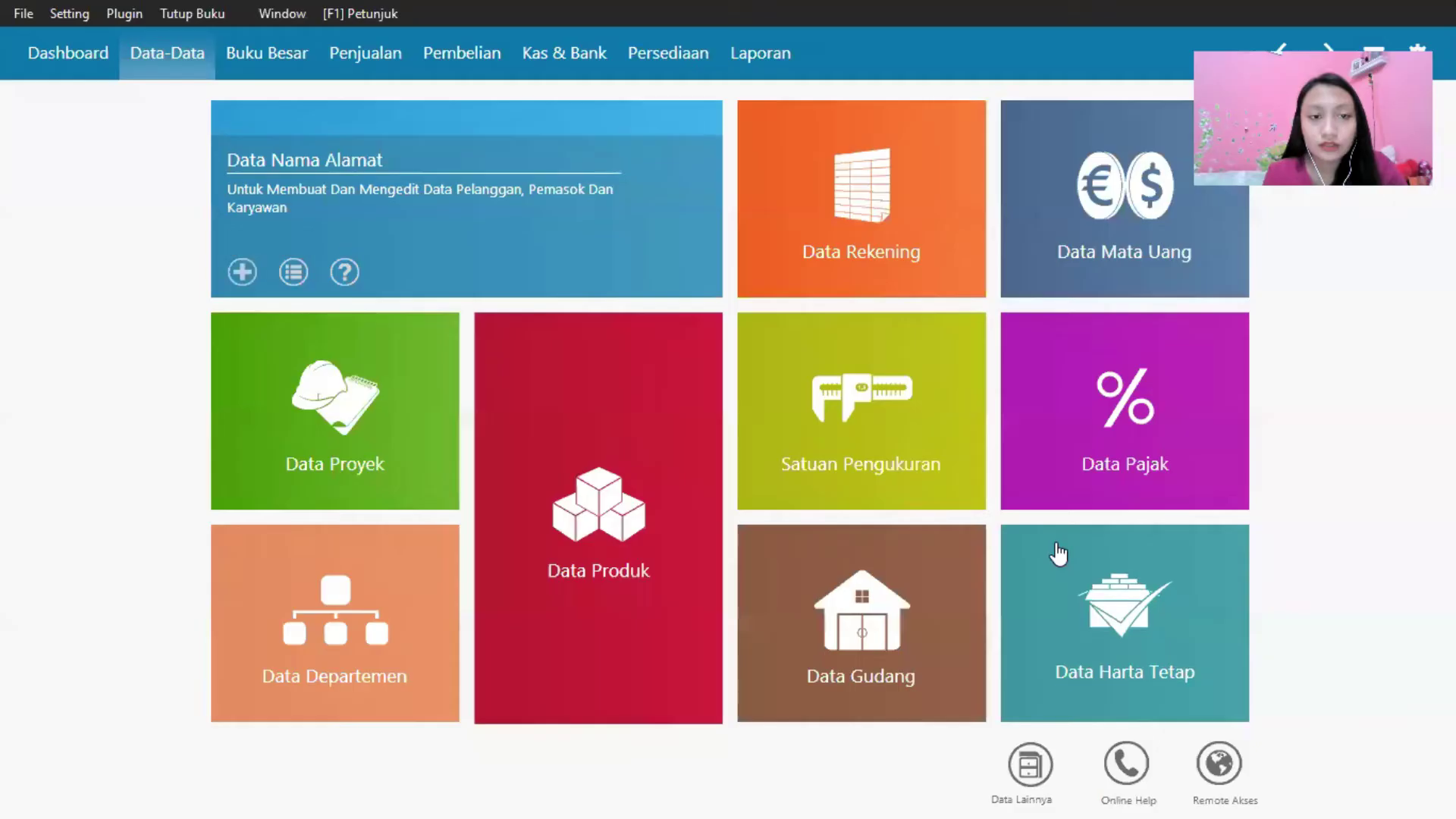
- Add a new contact of type Vendor with ID V-003
left_click(239, 280)
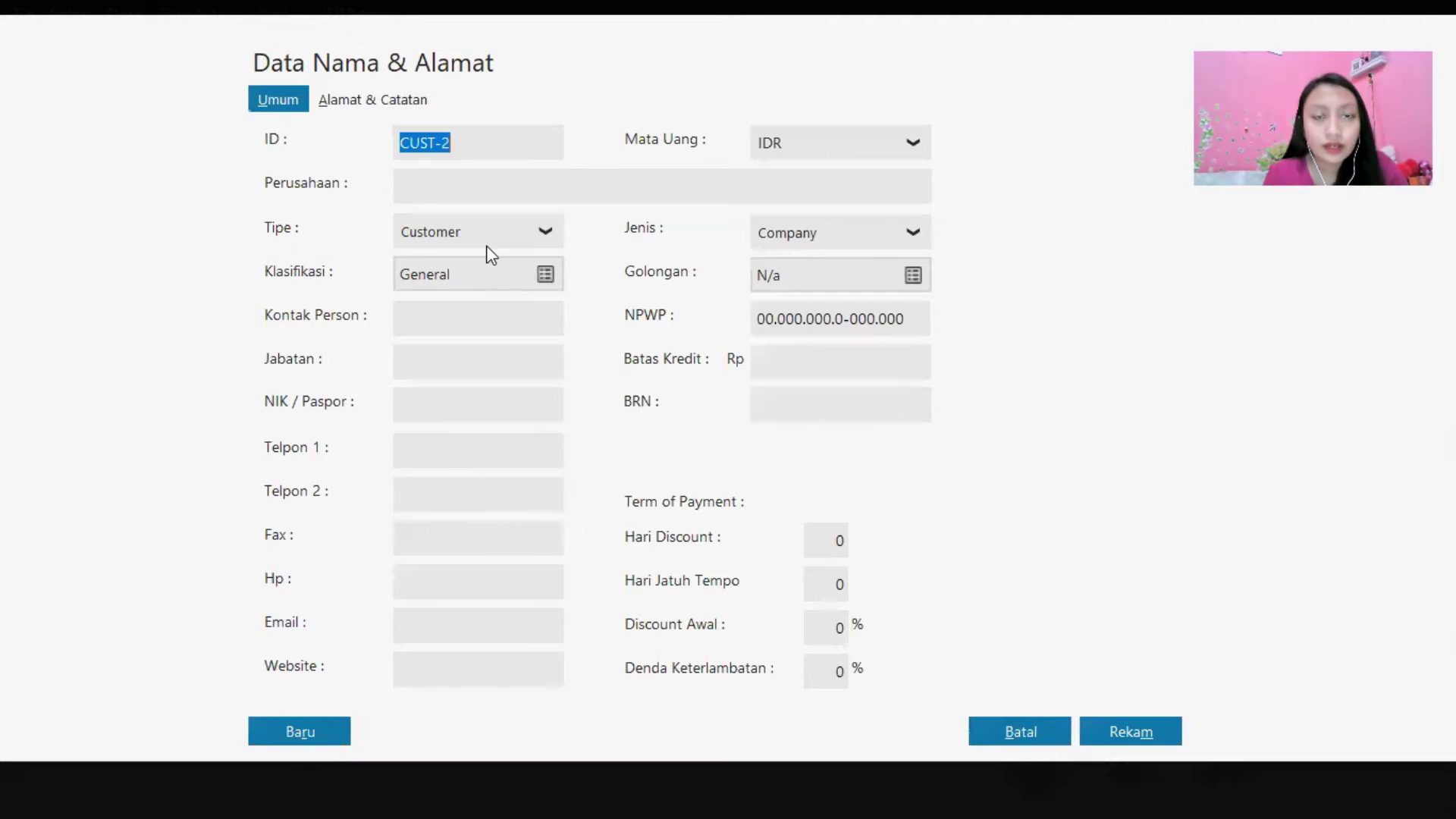
key("alt+Tab")
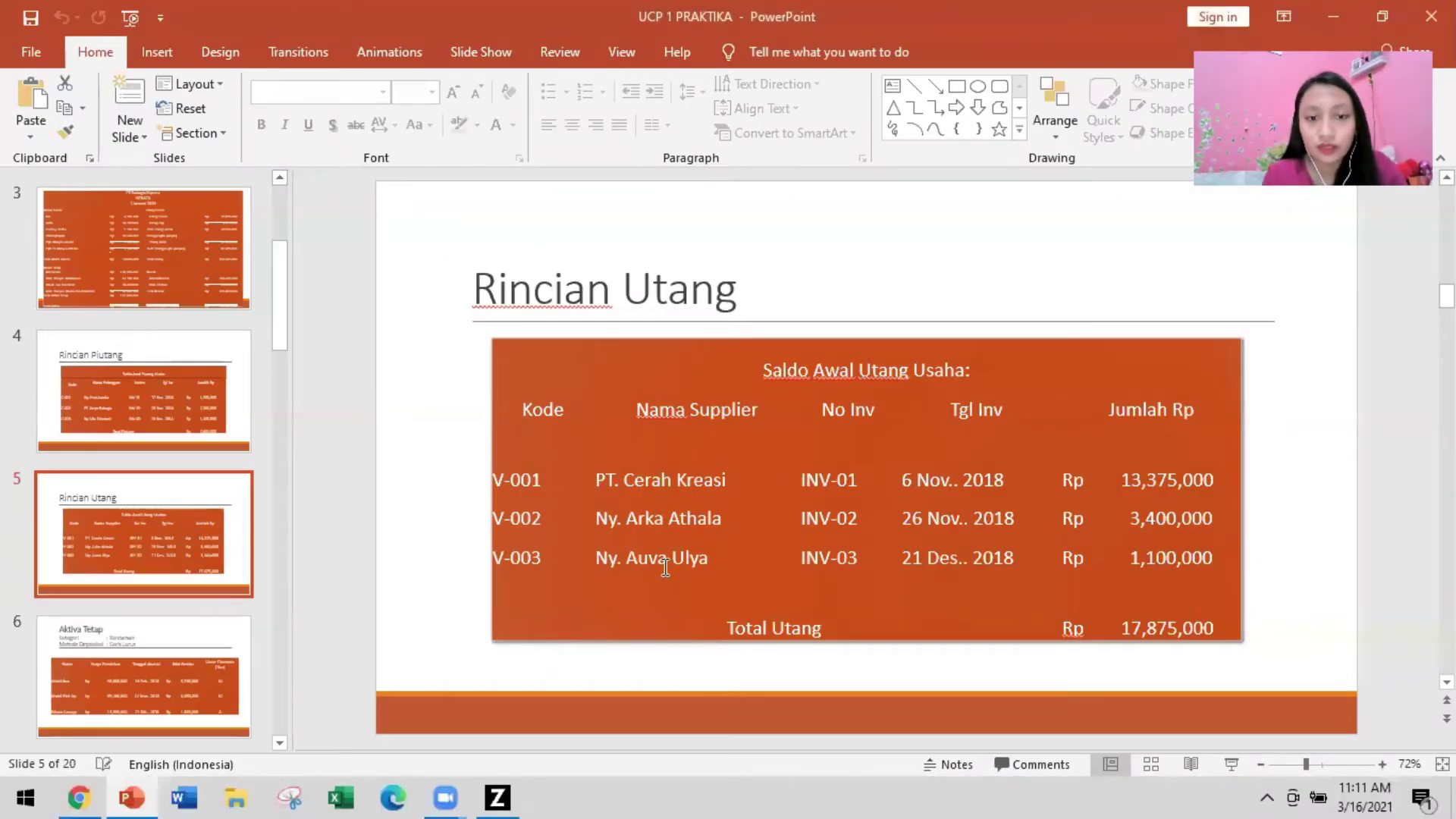
key("alt+Tab")
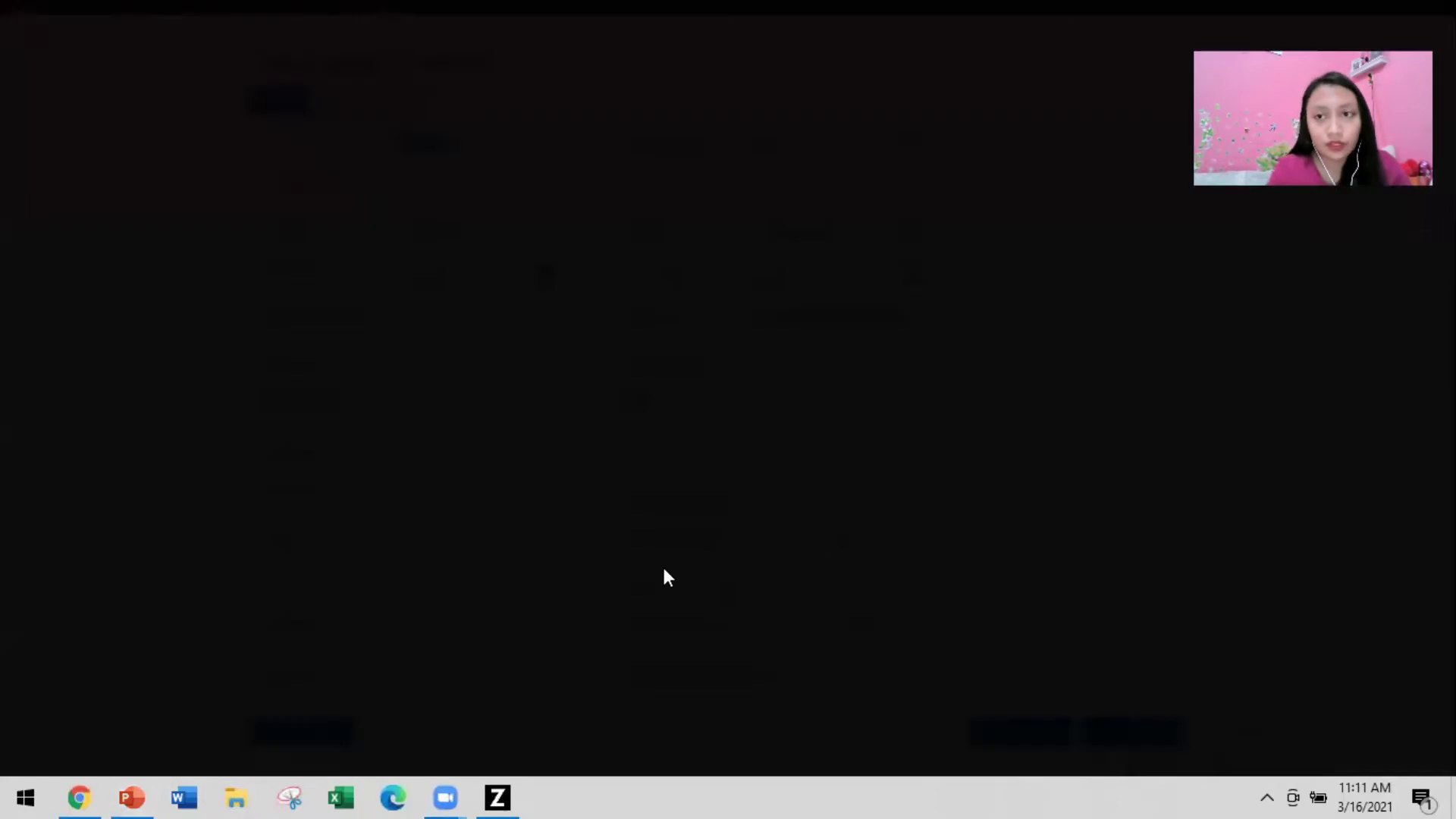
left_click(546, 233)
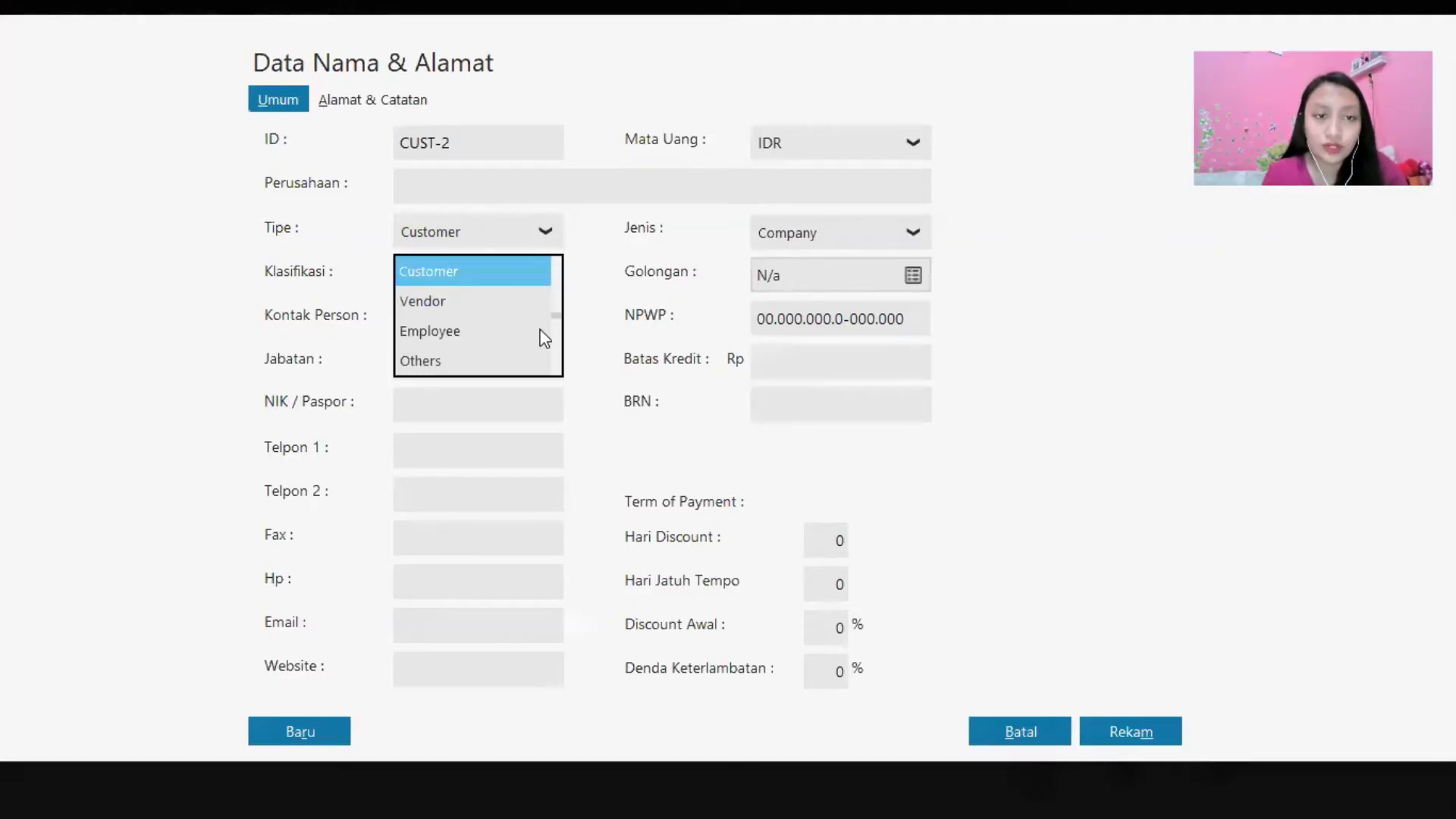
left_click(499, 300)
left_click(468, 142)
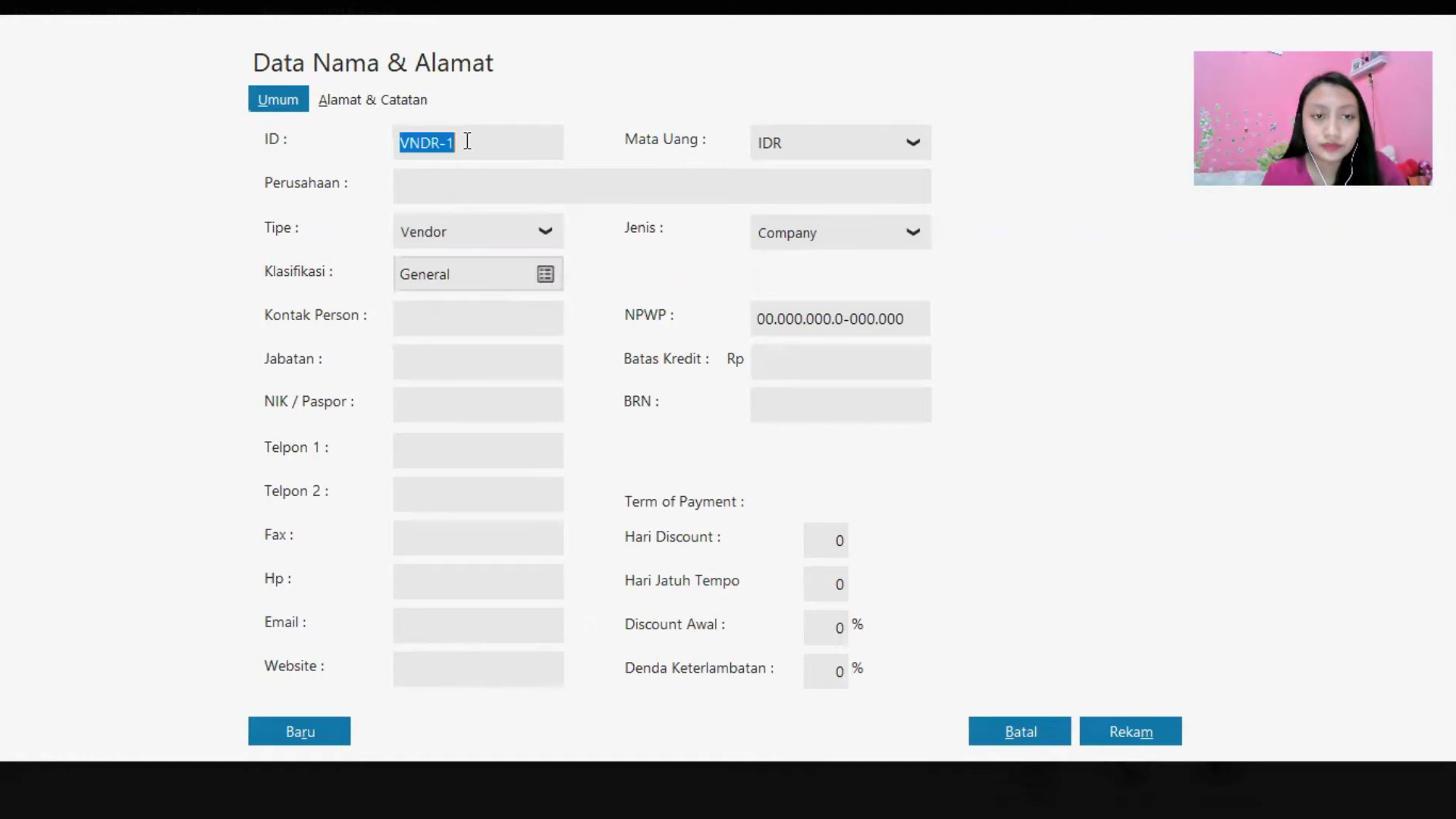
key("BackSpace")
key("Caps_Lock")
type("V")
key("Caps_Lock")
type("-00")
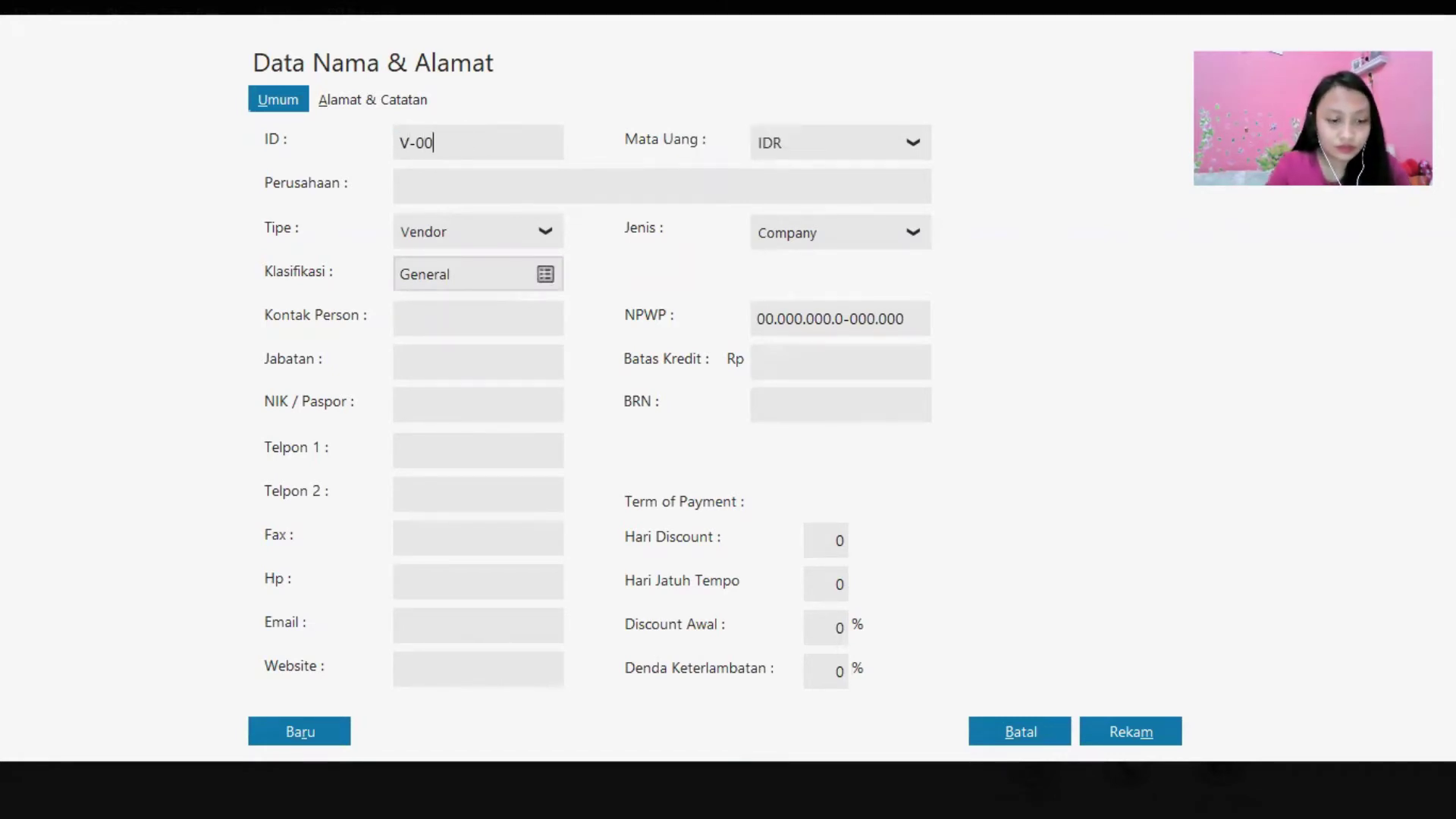
type("3")
- Type the third supplier's personal name into the Perusahaan field
left_click(478, 185)
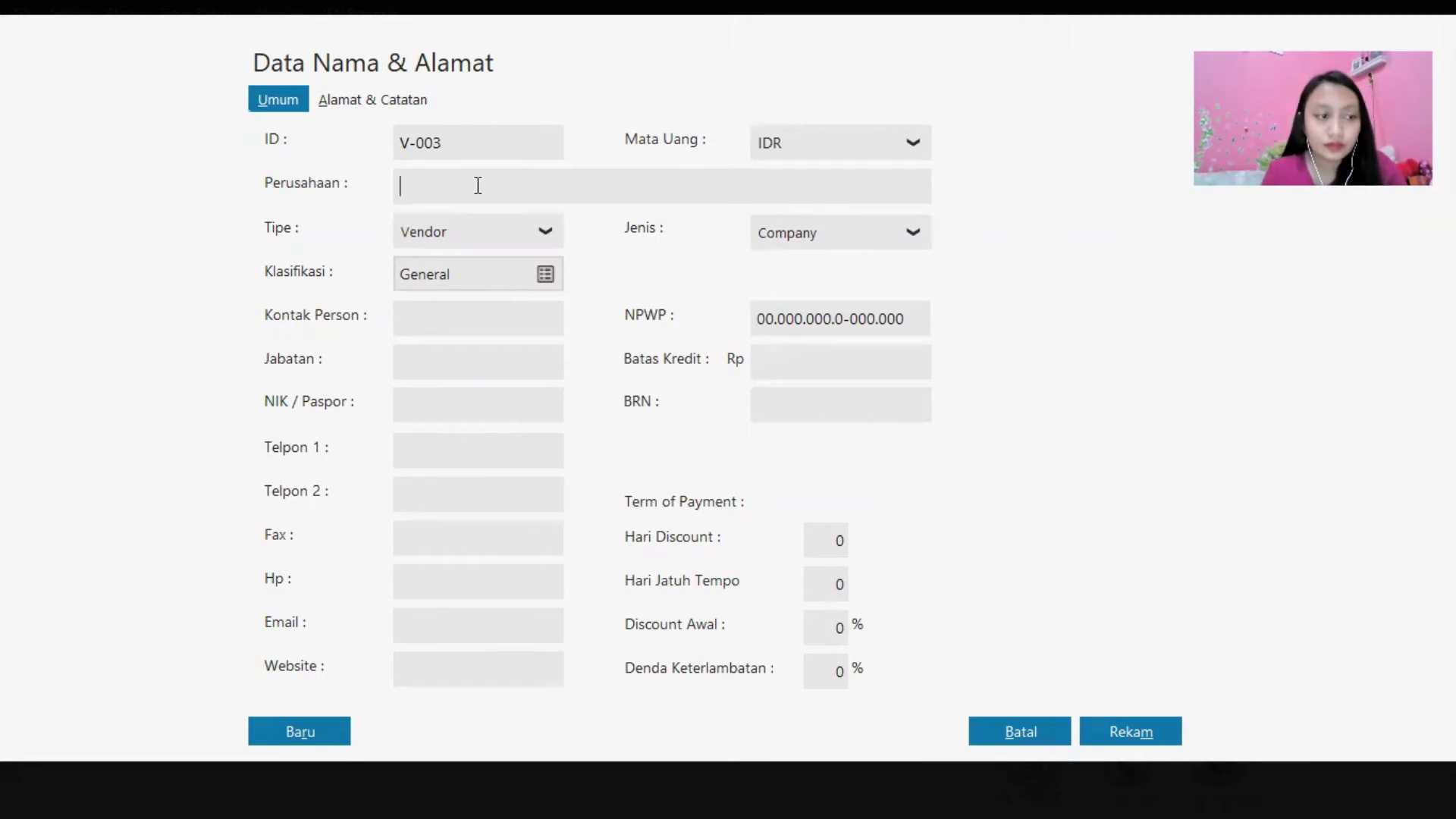
key("Caps_Lock")
key("Caps_Lock")
key("Caps_Lock")
key("Caps_Lock")
key("Caps_Lock")
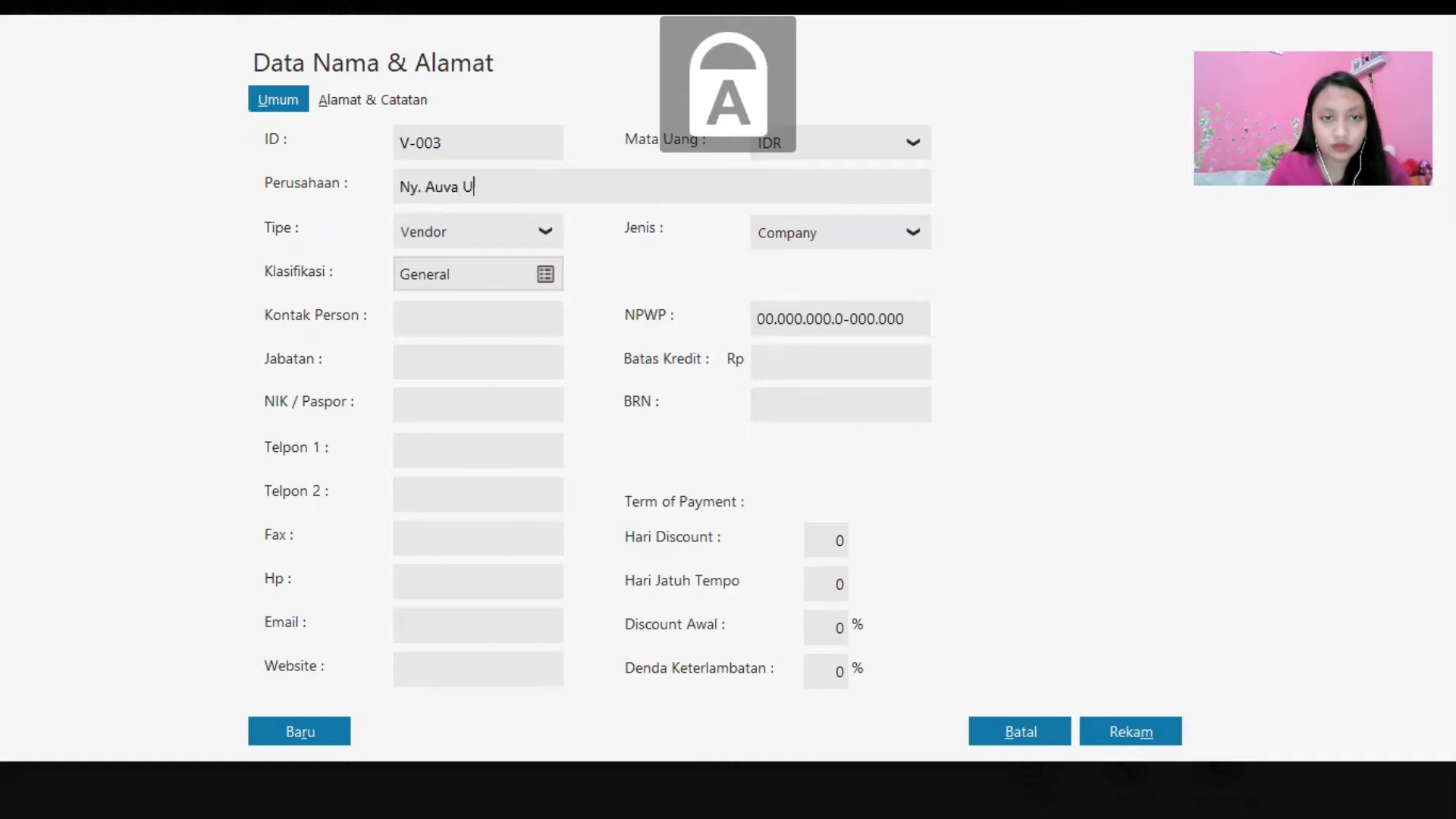
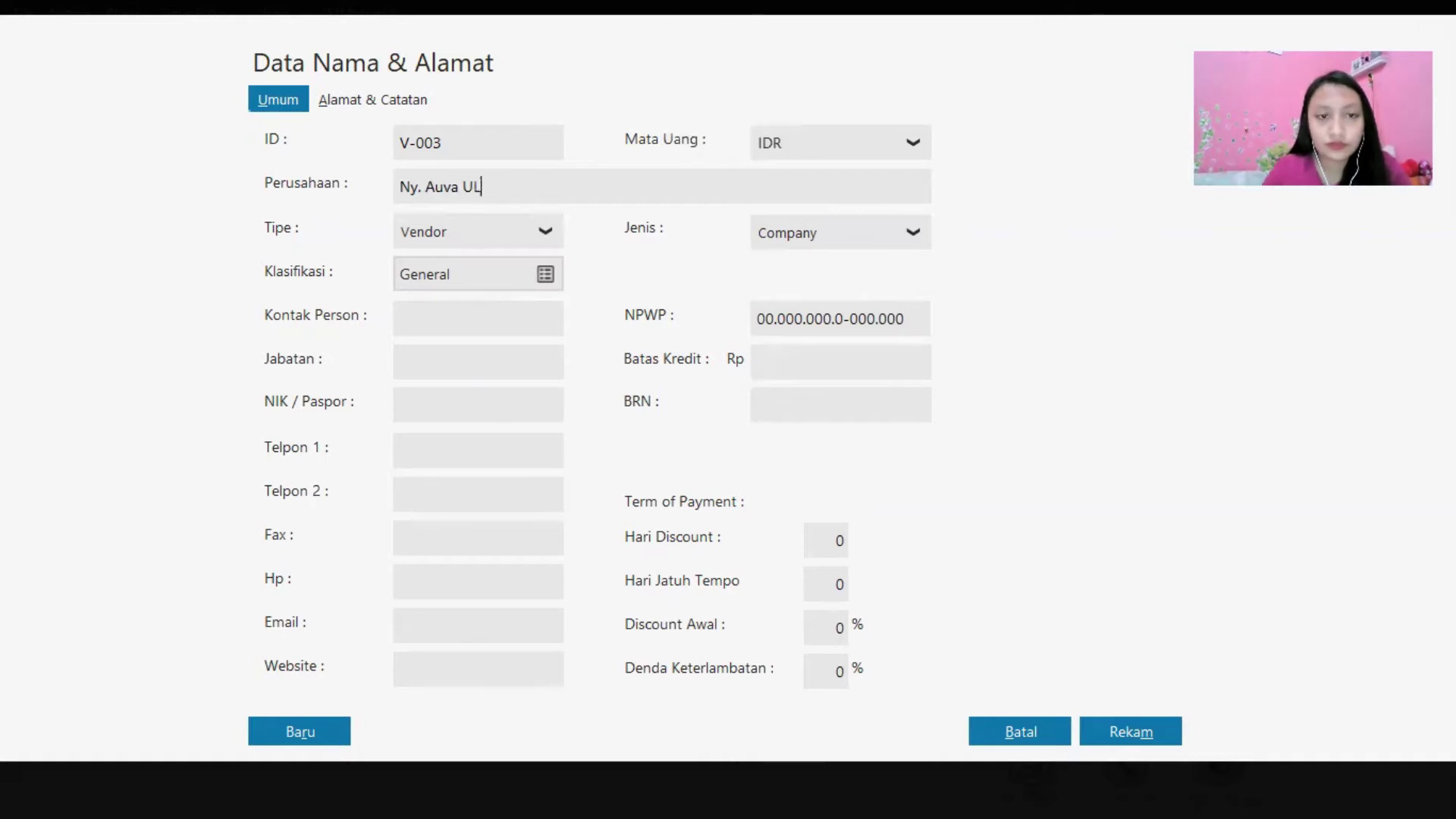
key("Caps_Lock")
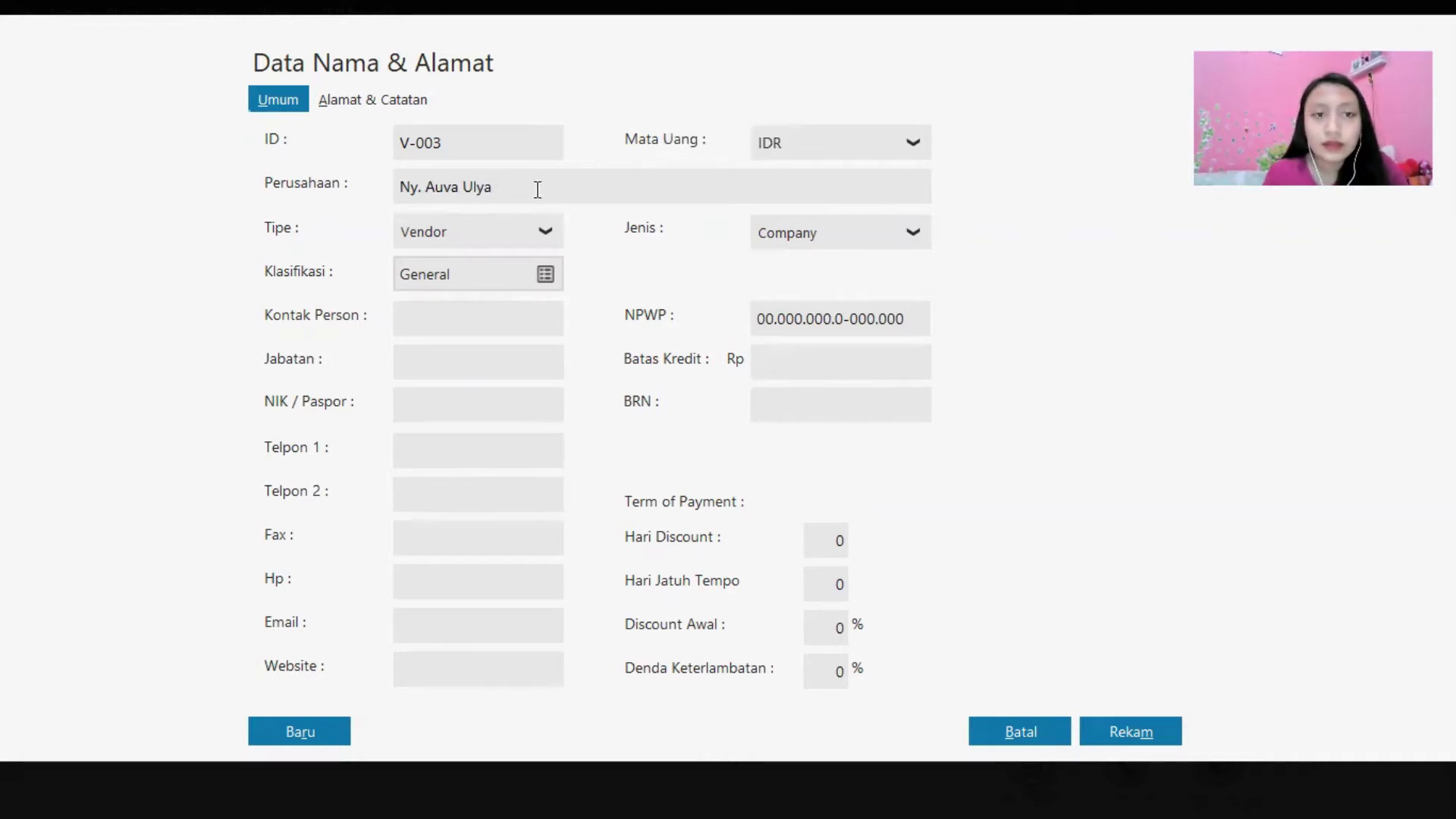
- Mark the vendor as Personal and save it, accepting the missing tax number warning
left_click(782, 241)
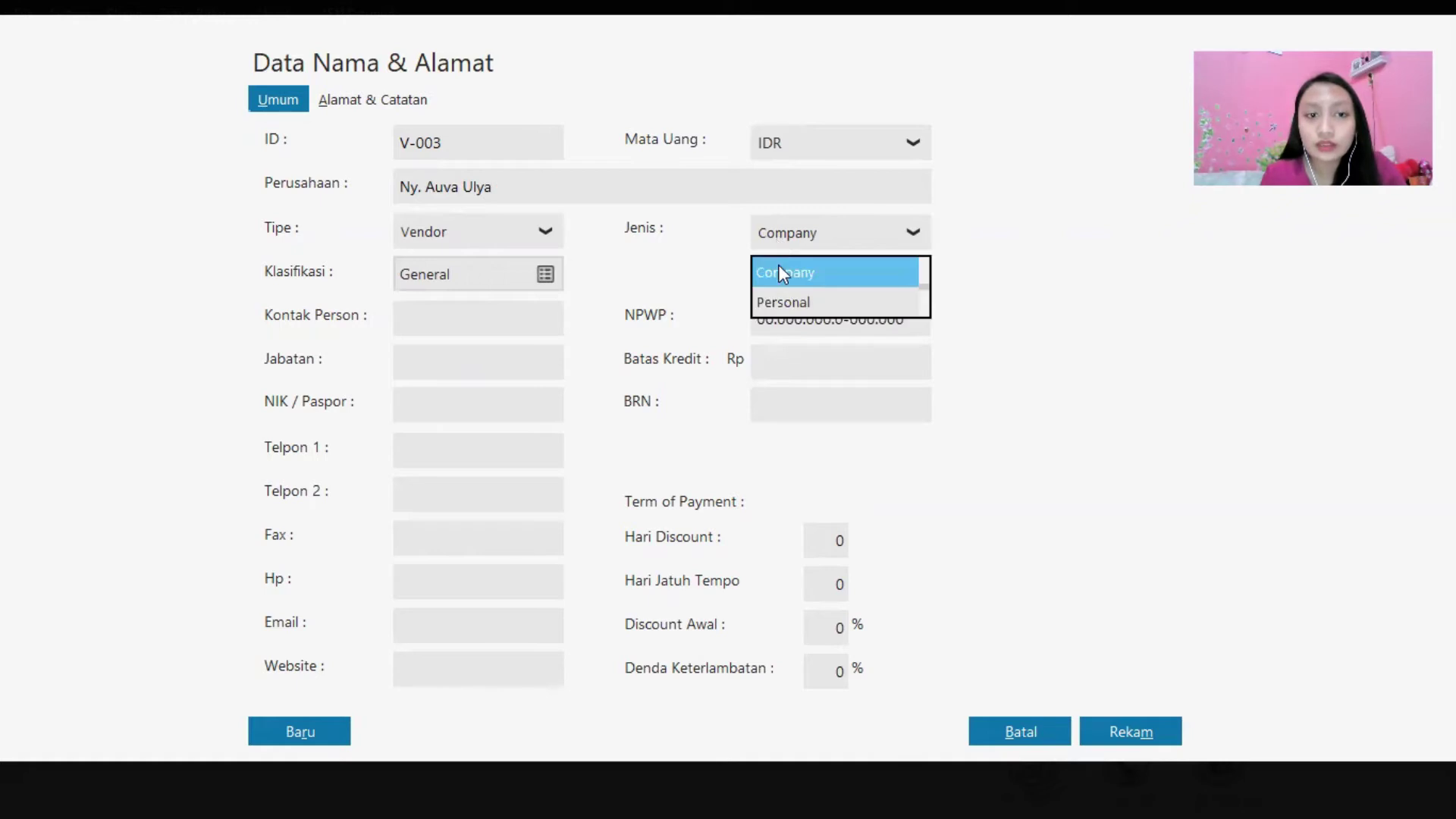
left_click(787, 305)
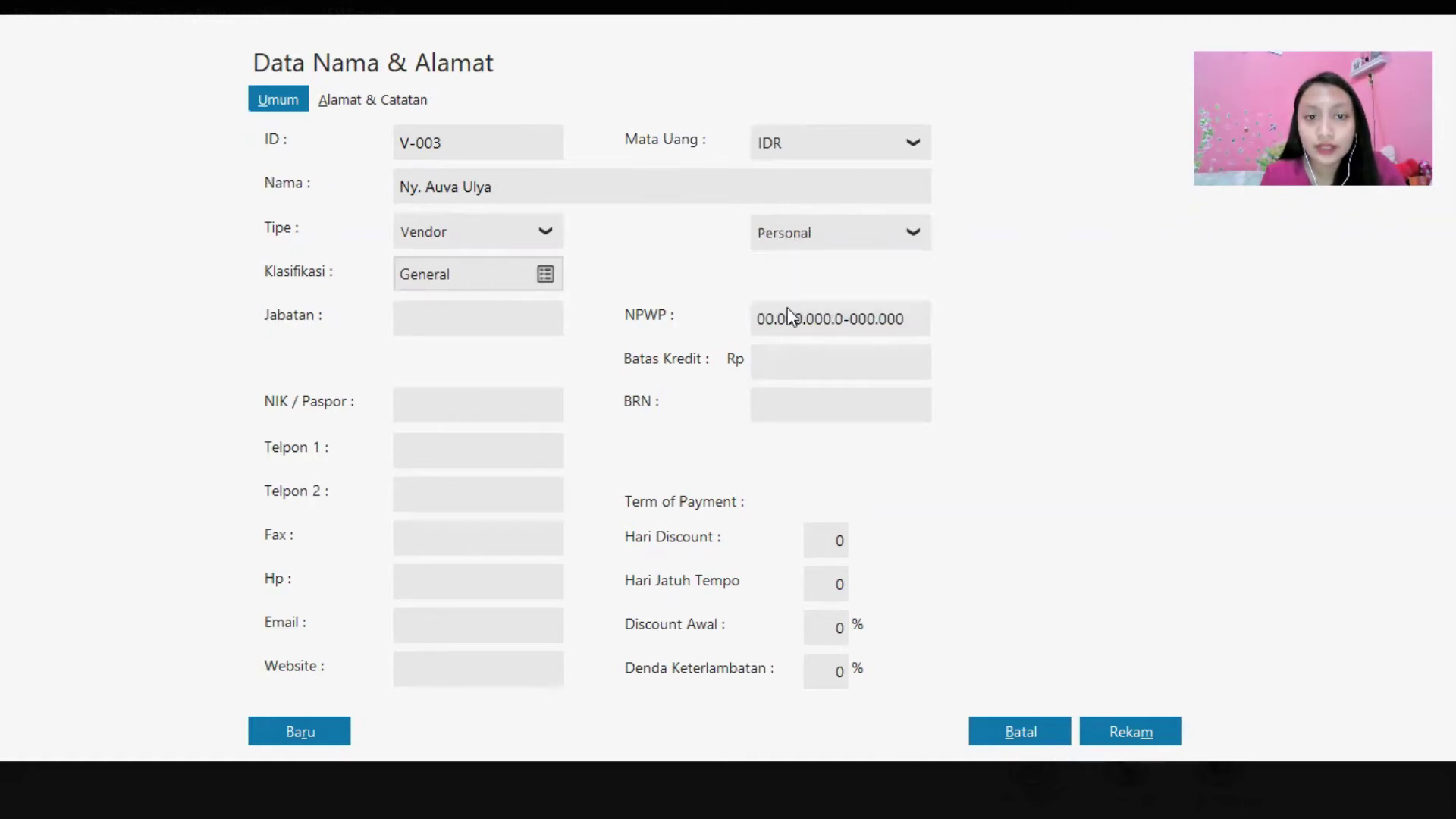
left_click(1152, 733)
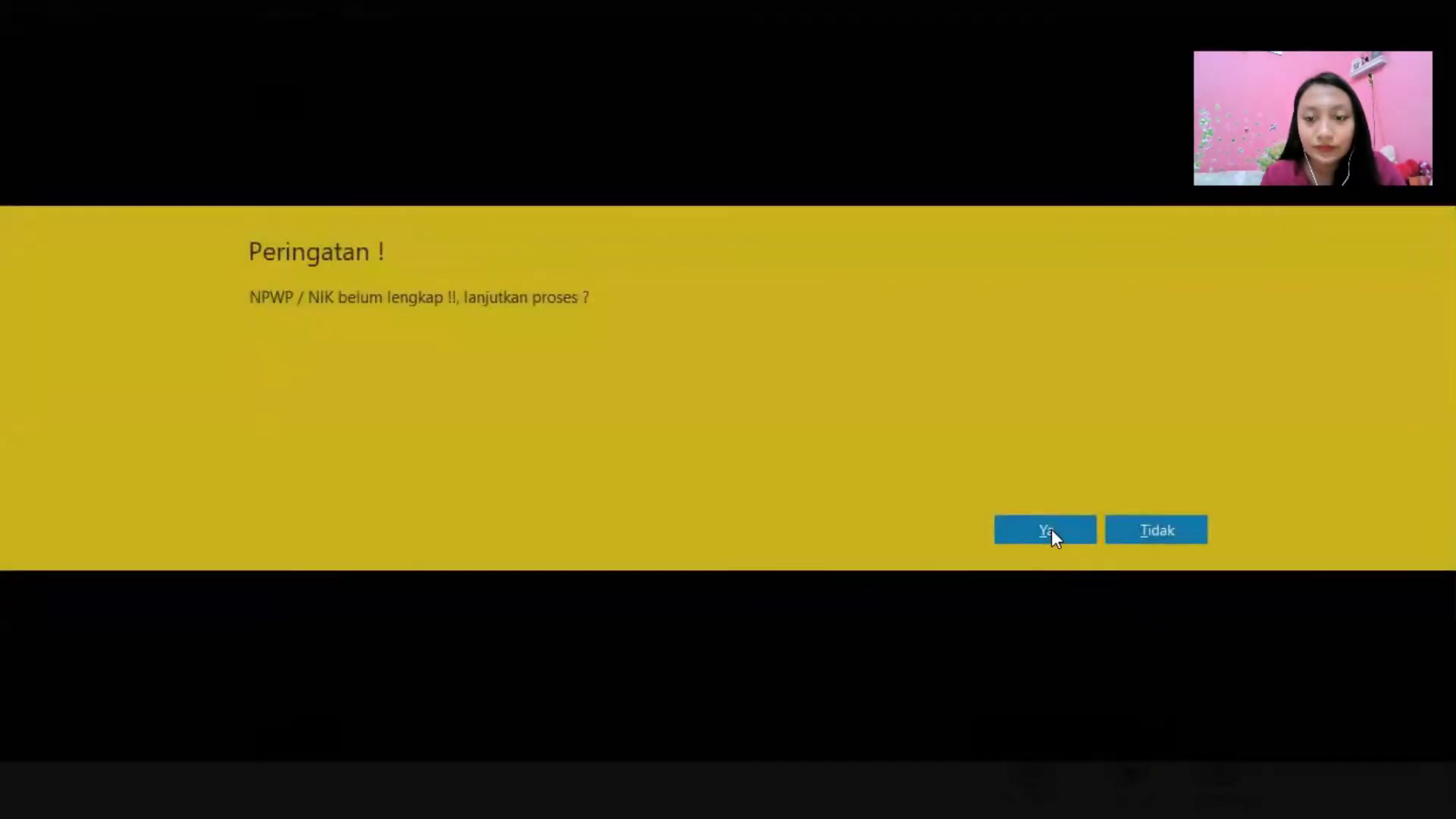
left_click(1051, 531)
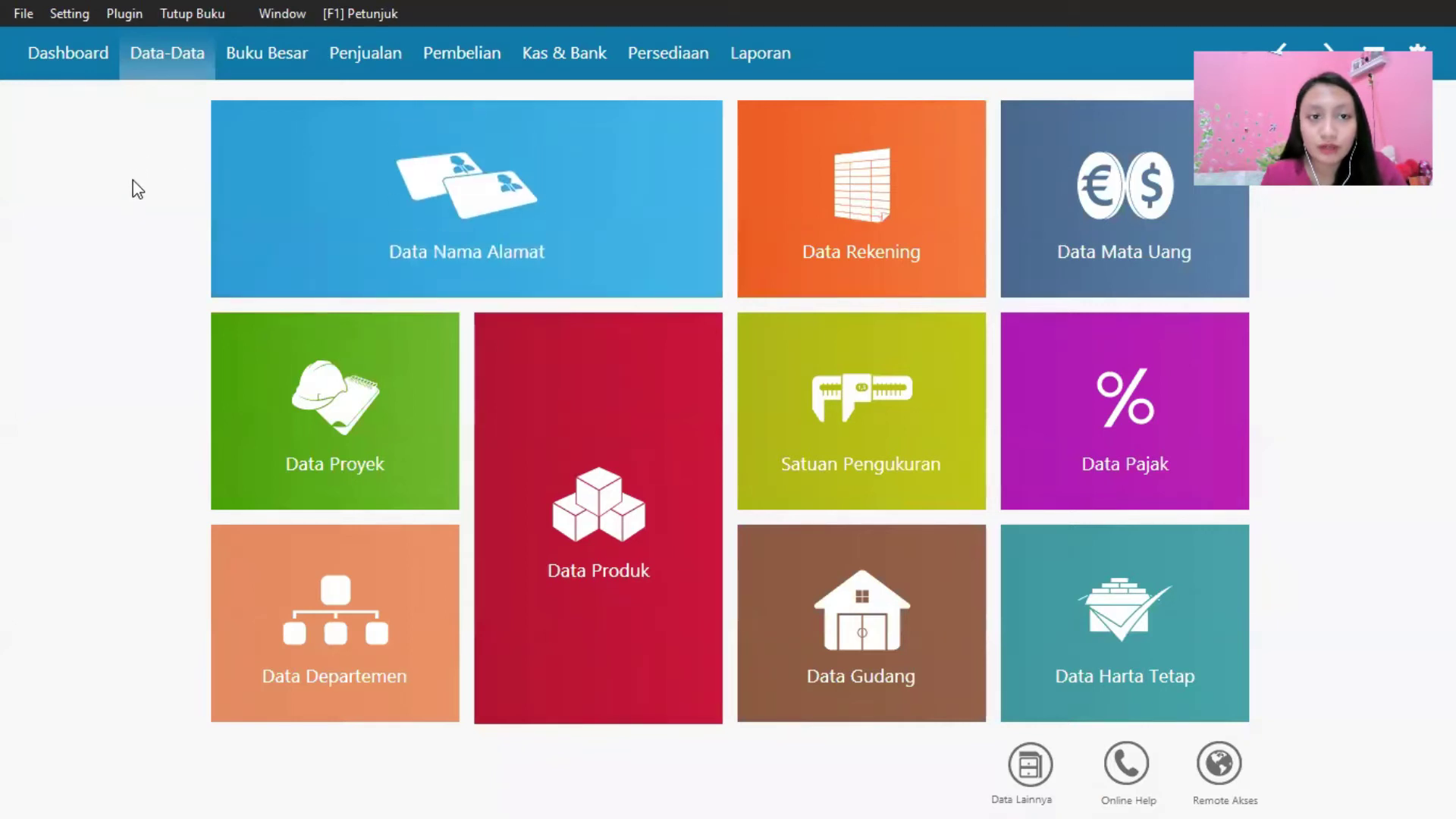
- Open the opening payables list and start a new entry for PT. Cerah Kreasi
left_click(79, 12)
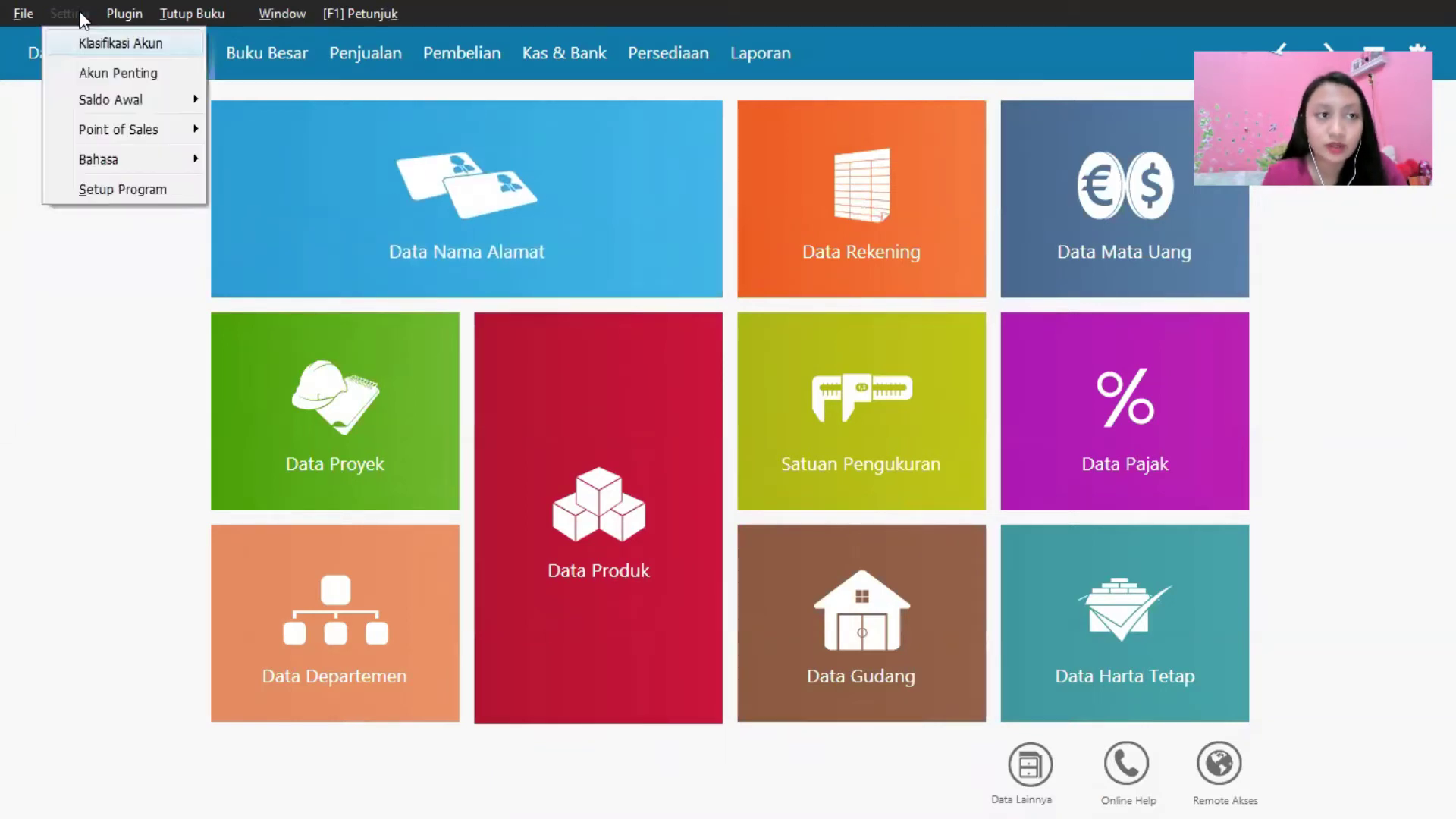
mouse_move(164, 107)
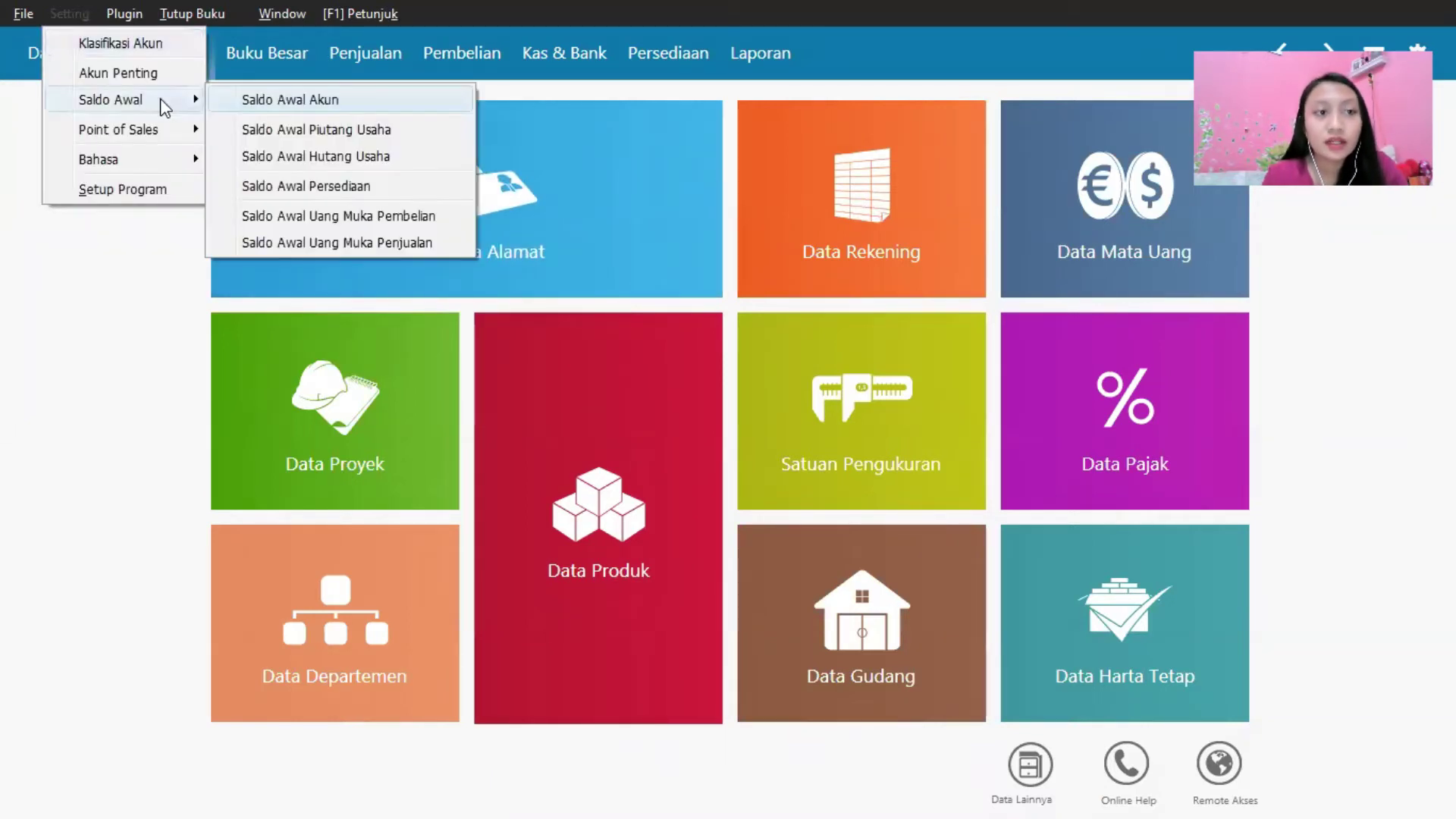
left_click(273, 154)
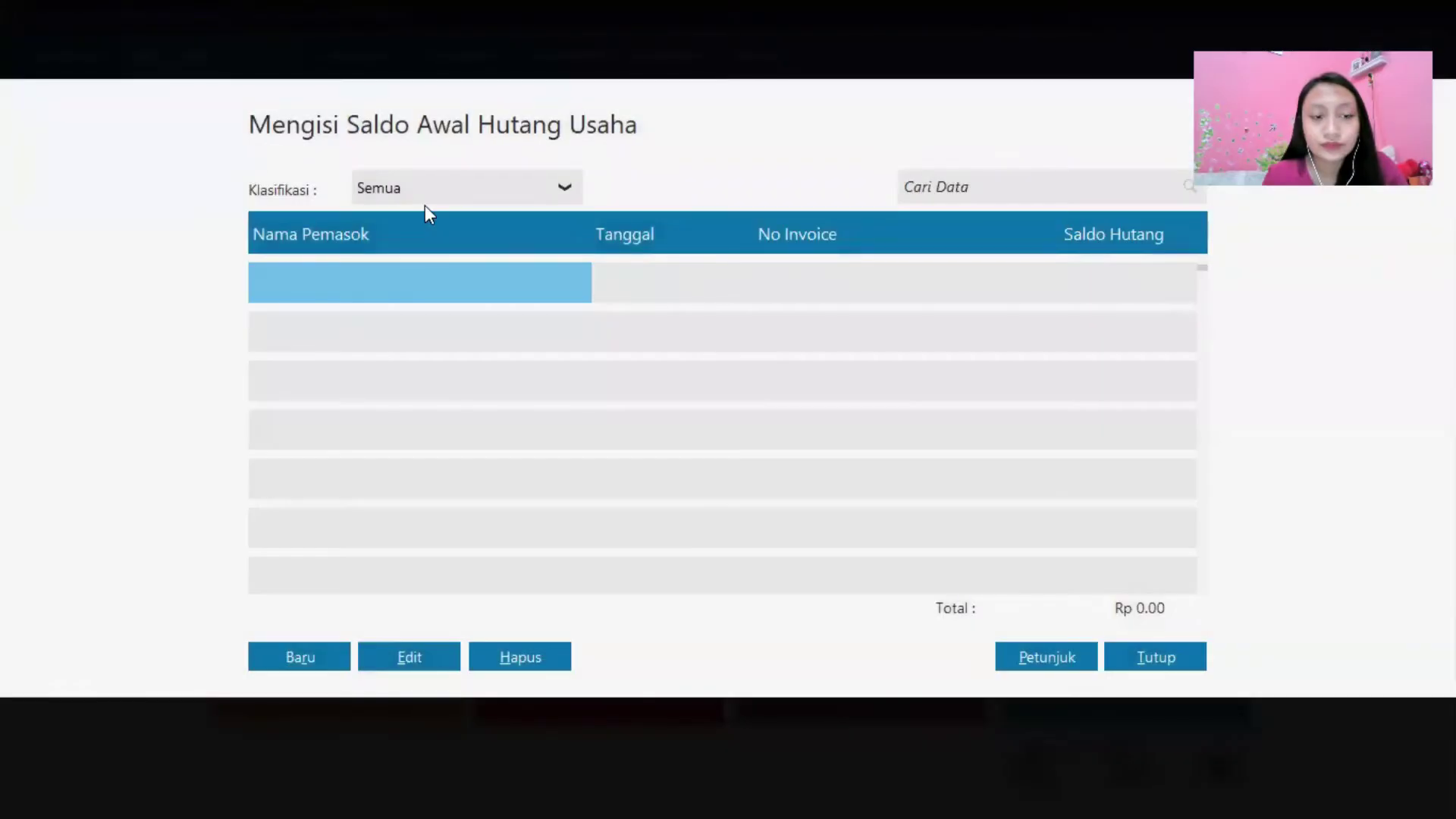
left_click(292, 658)
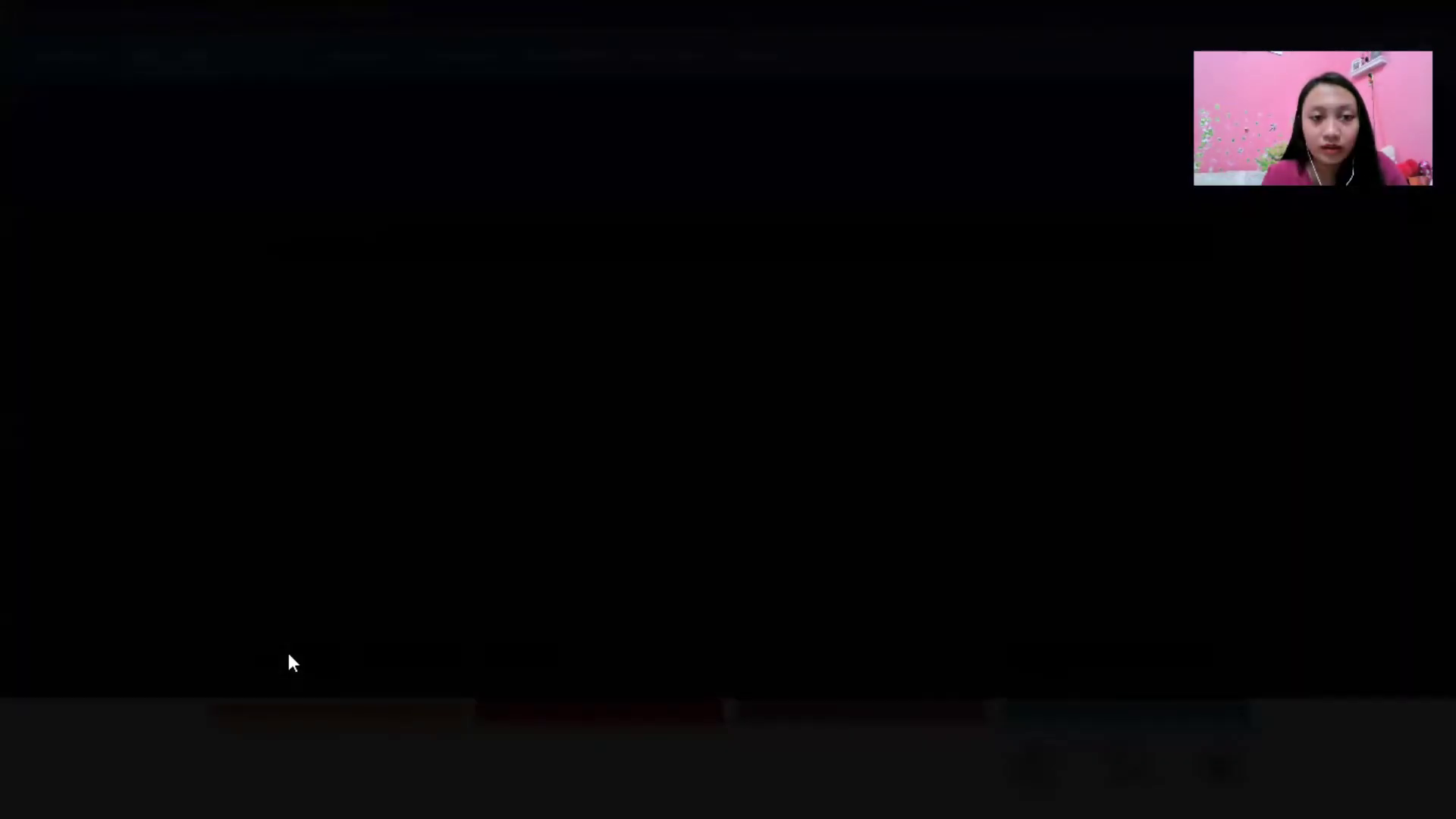
left_click(745, 265)
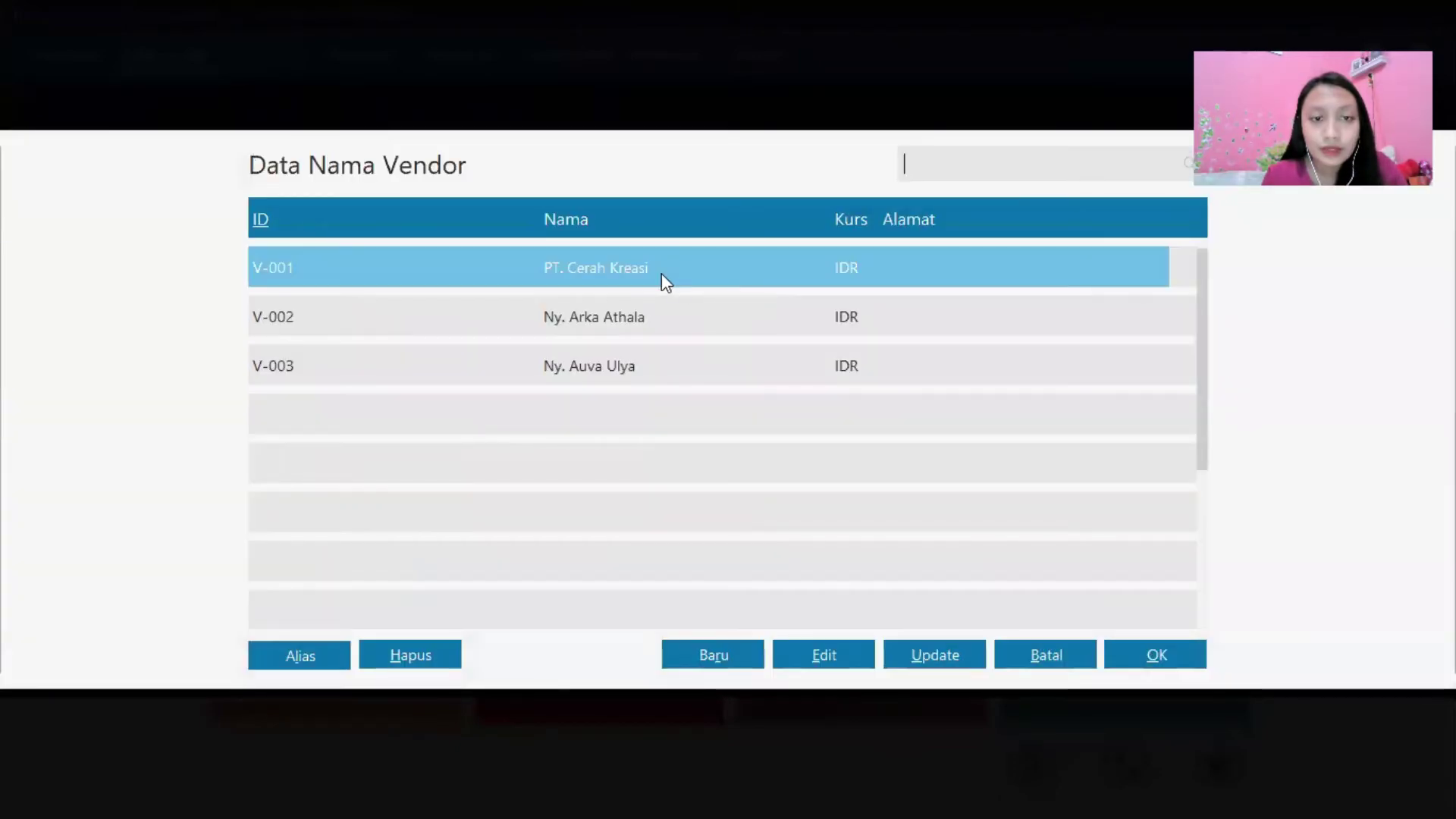
double_click(662, 275)
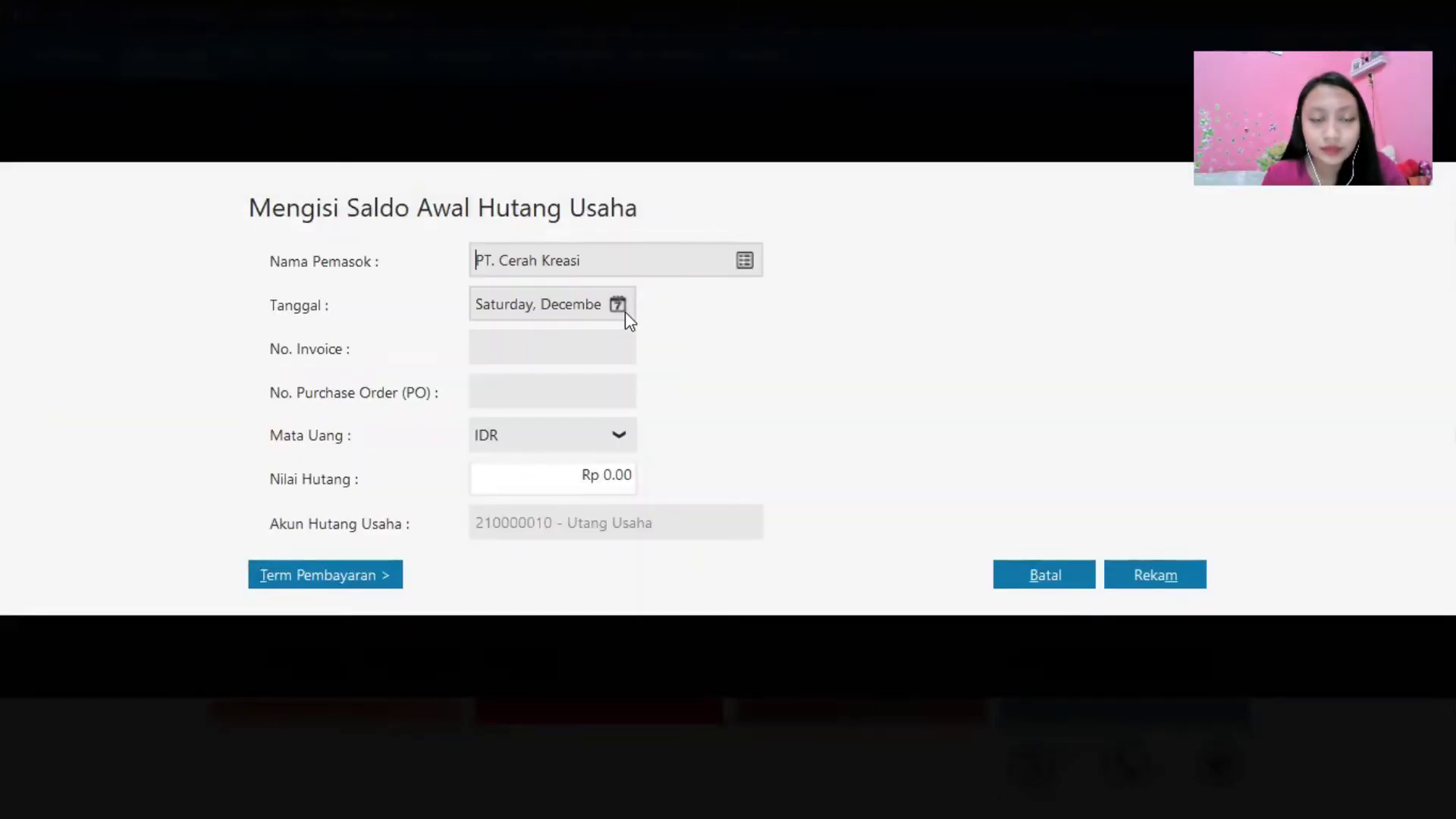
- Date the payable 6 November 2018
key("alt+Tab")
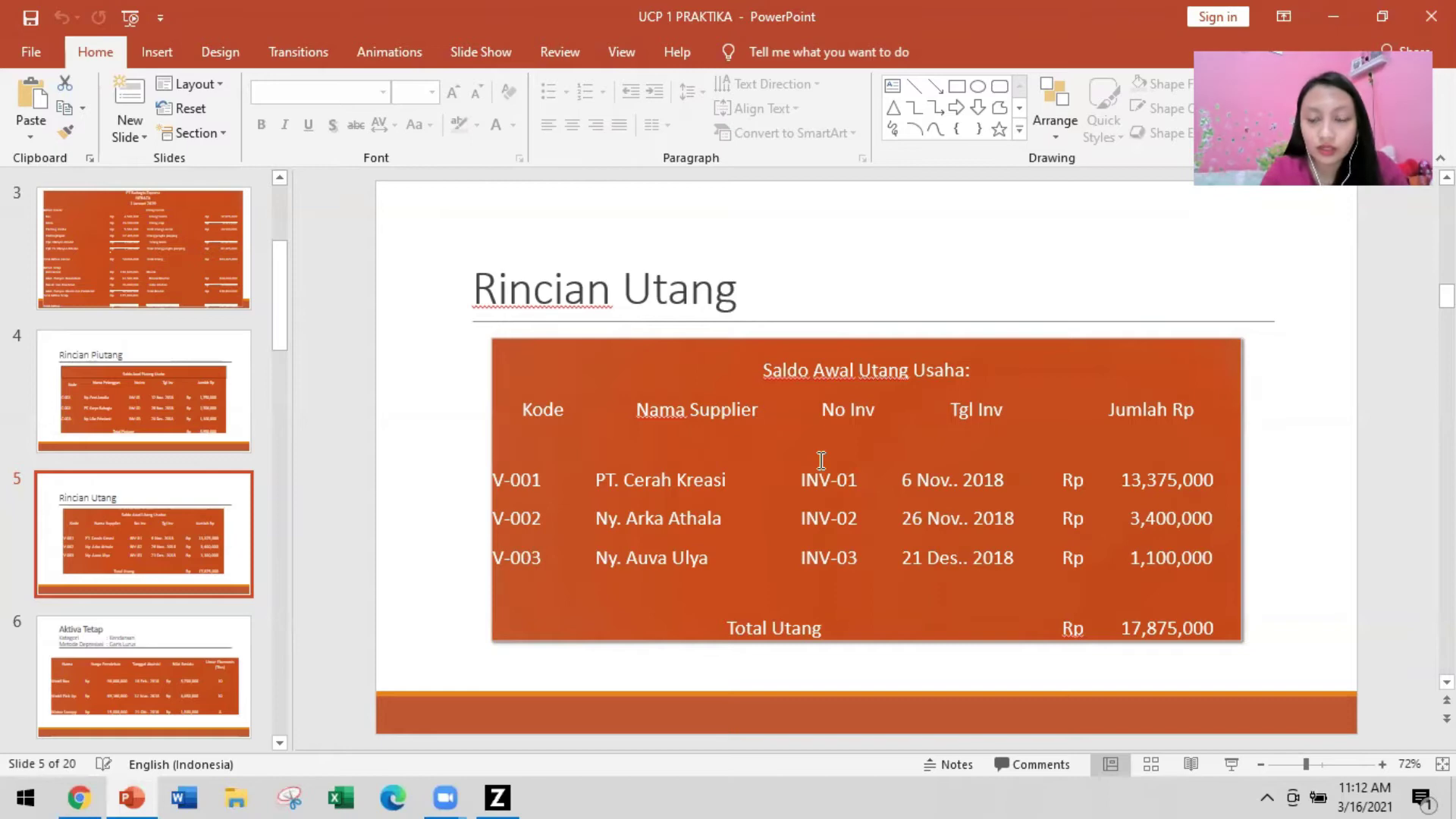
key("alt+Tab")
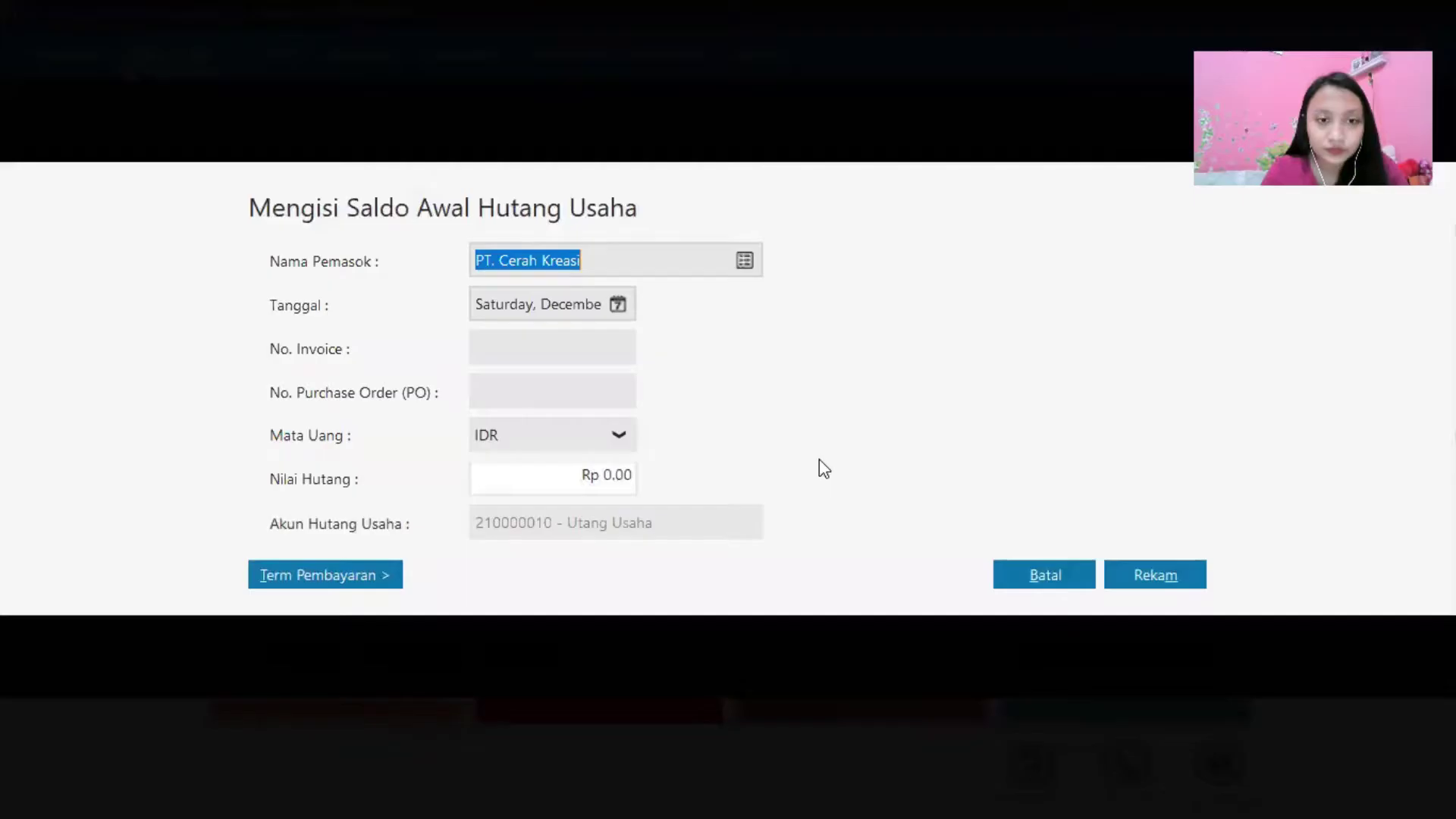
left_click(617, 305)
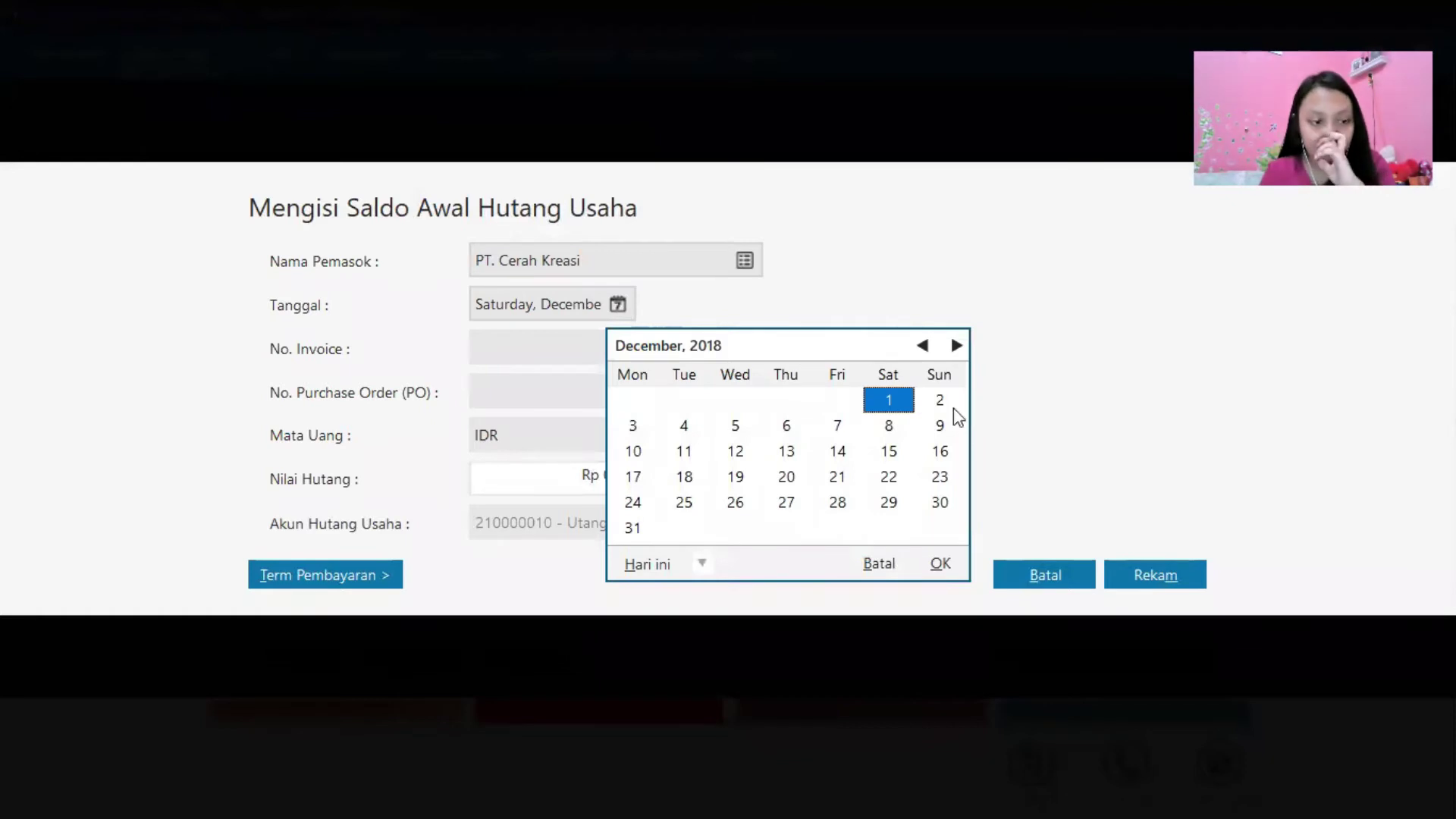
left_click(923, 346)
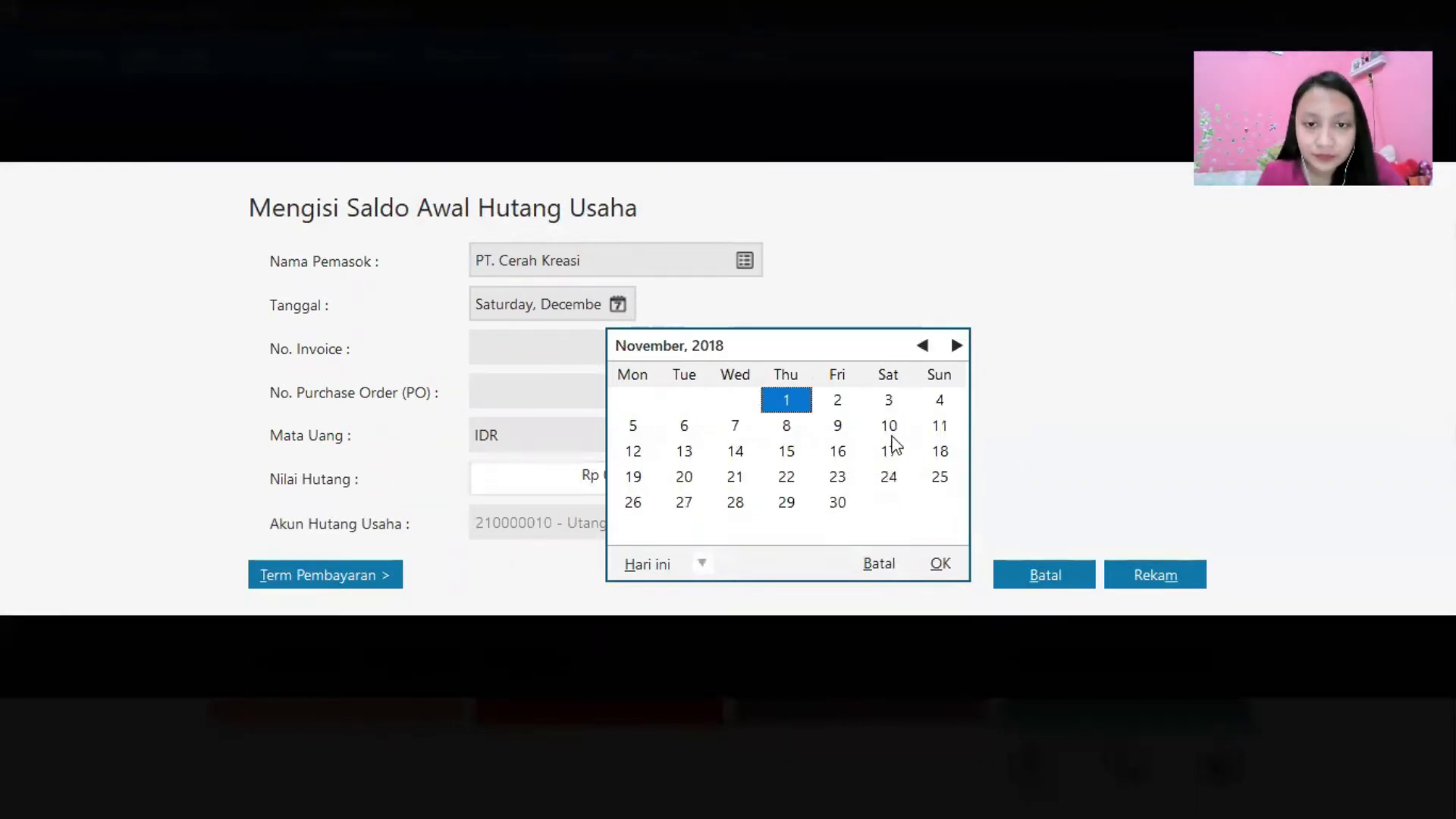
left_click(685, 429)
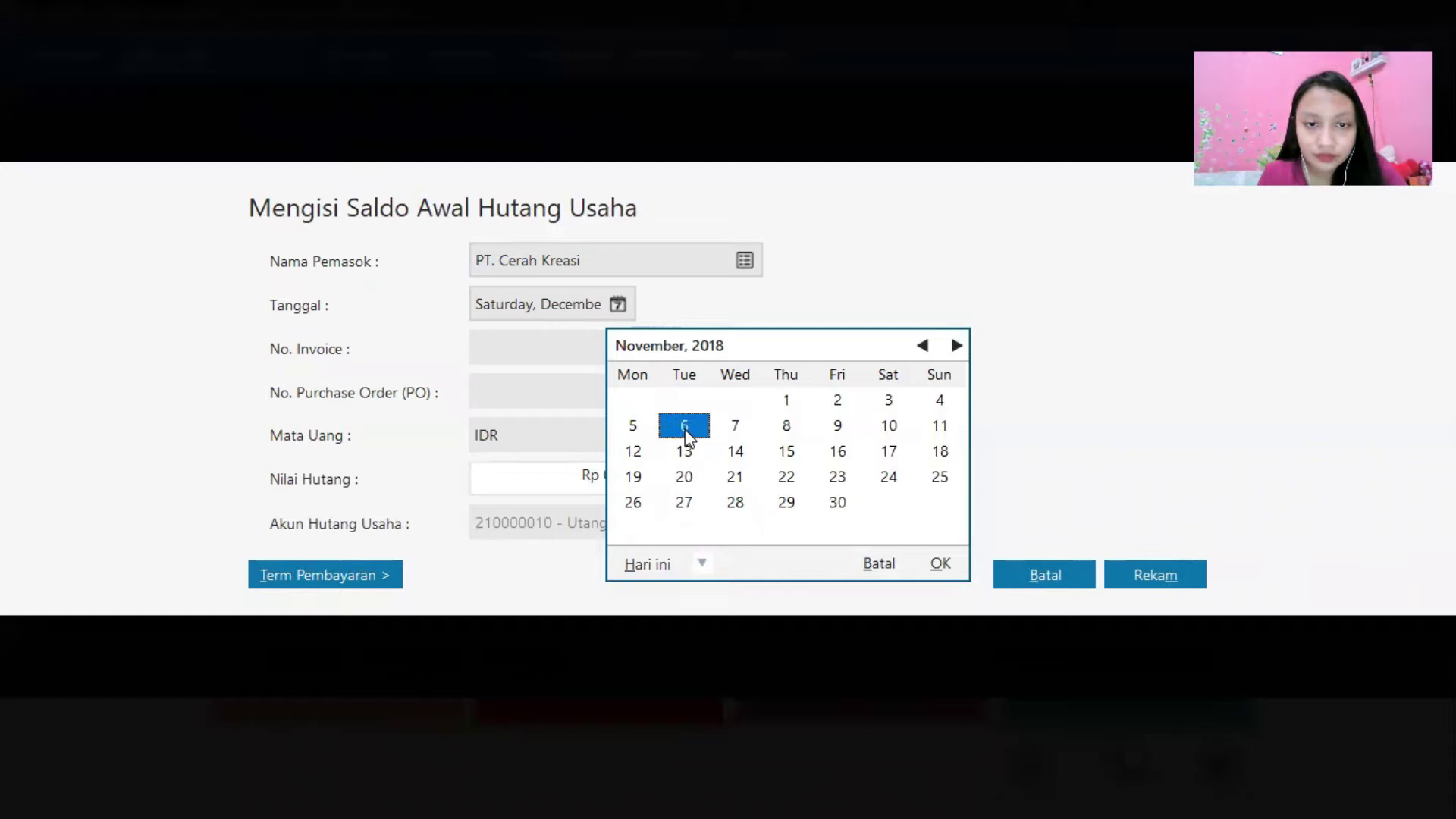
left_click(685, 429)
- Enter invoice INV-01 for Rp 13,375,000, save it, and begin a new entry
left_click(567, 356)
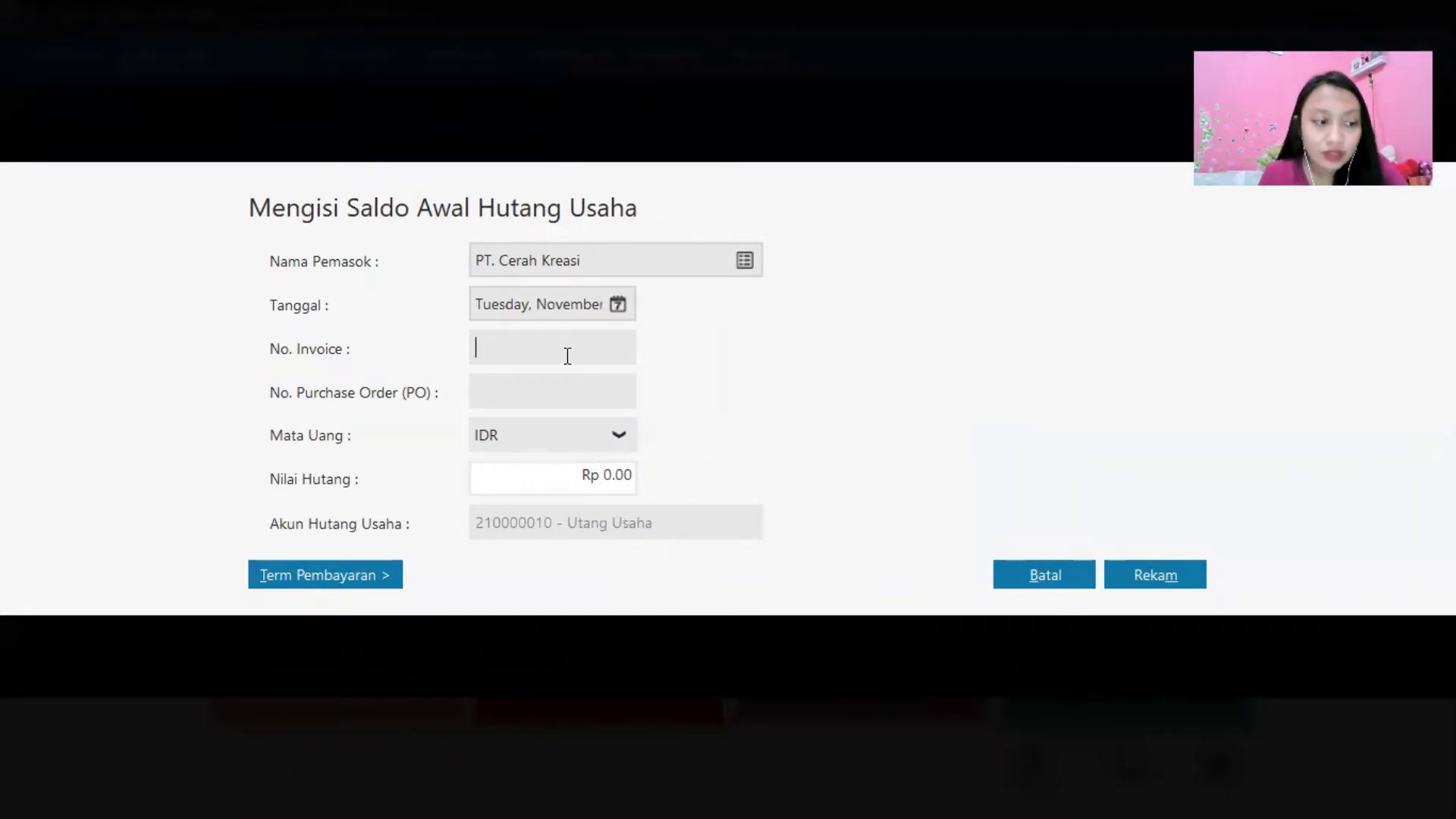
key("Caps_Lock")
type("INV")
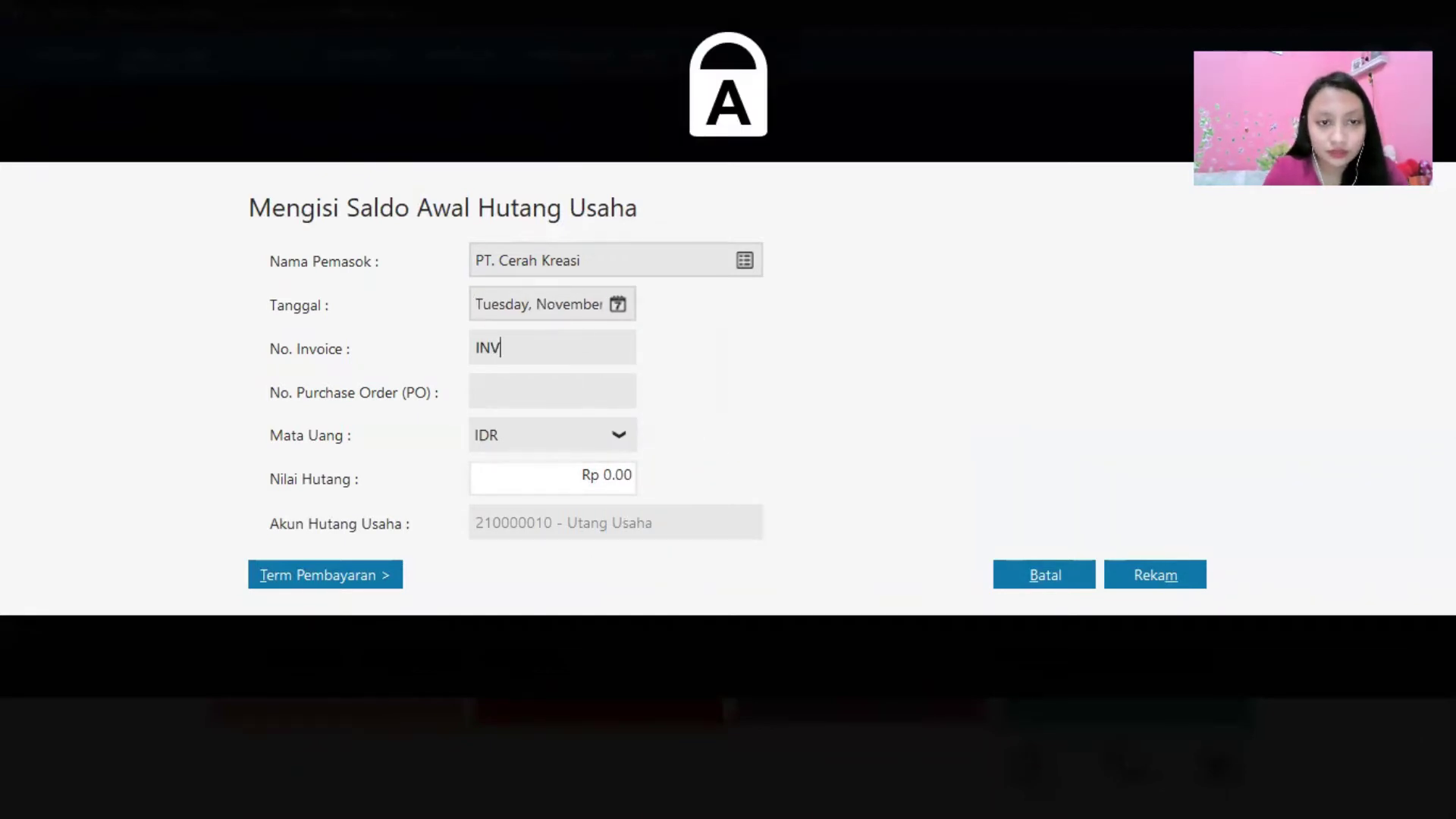
type("-01")
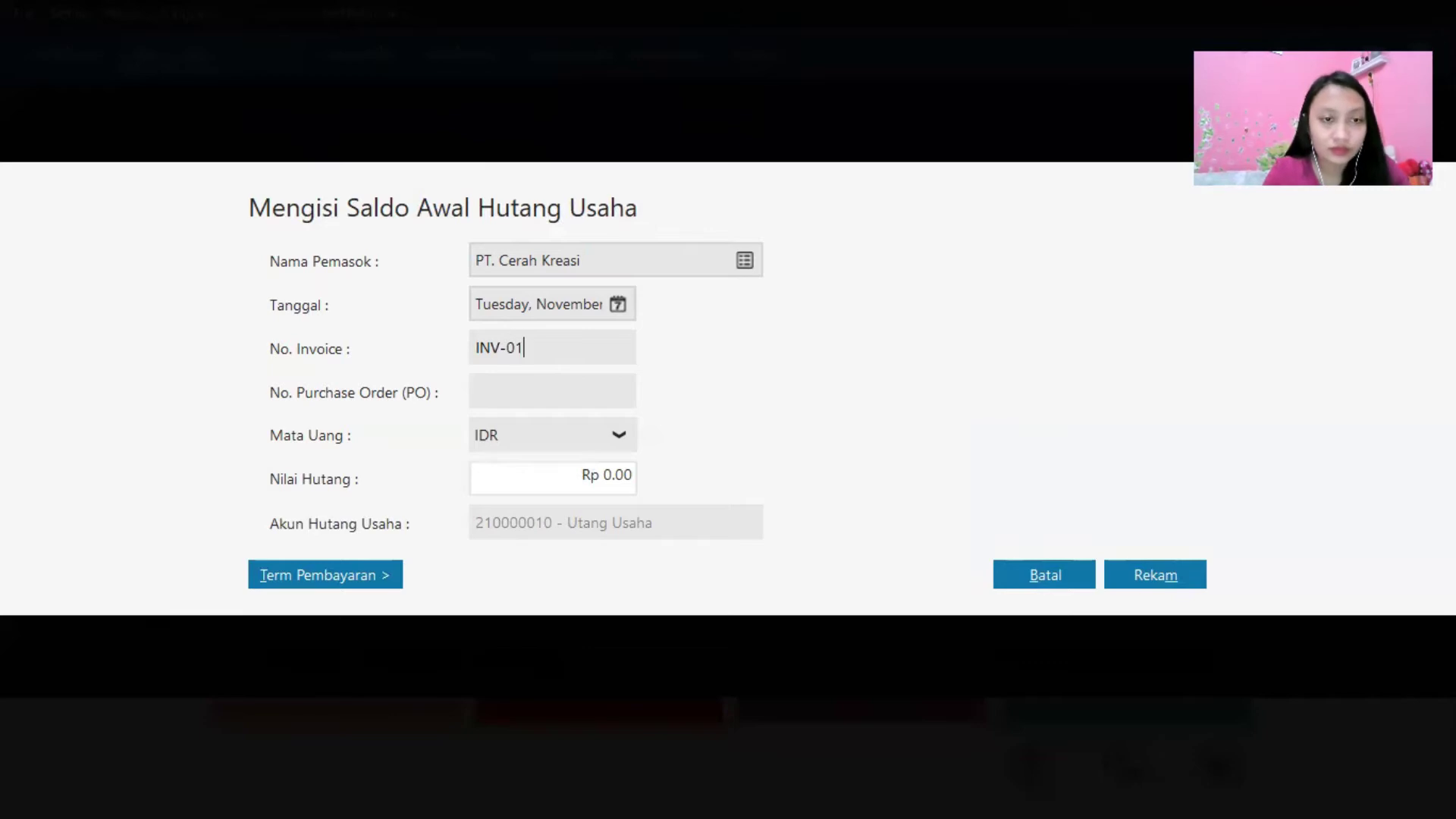
left_click(595, 475)
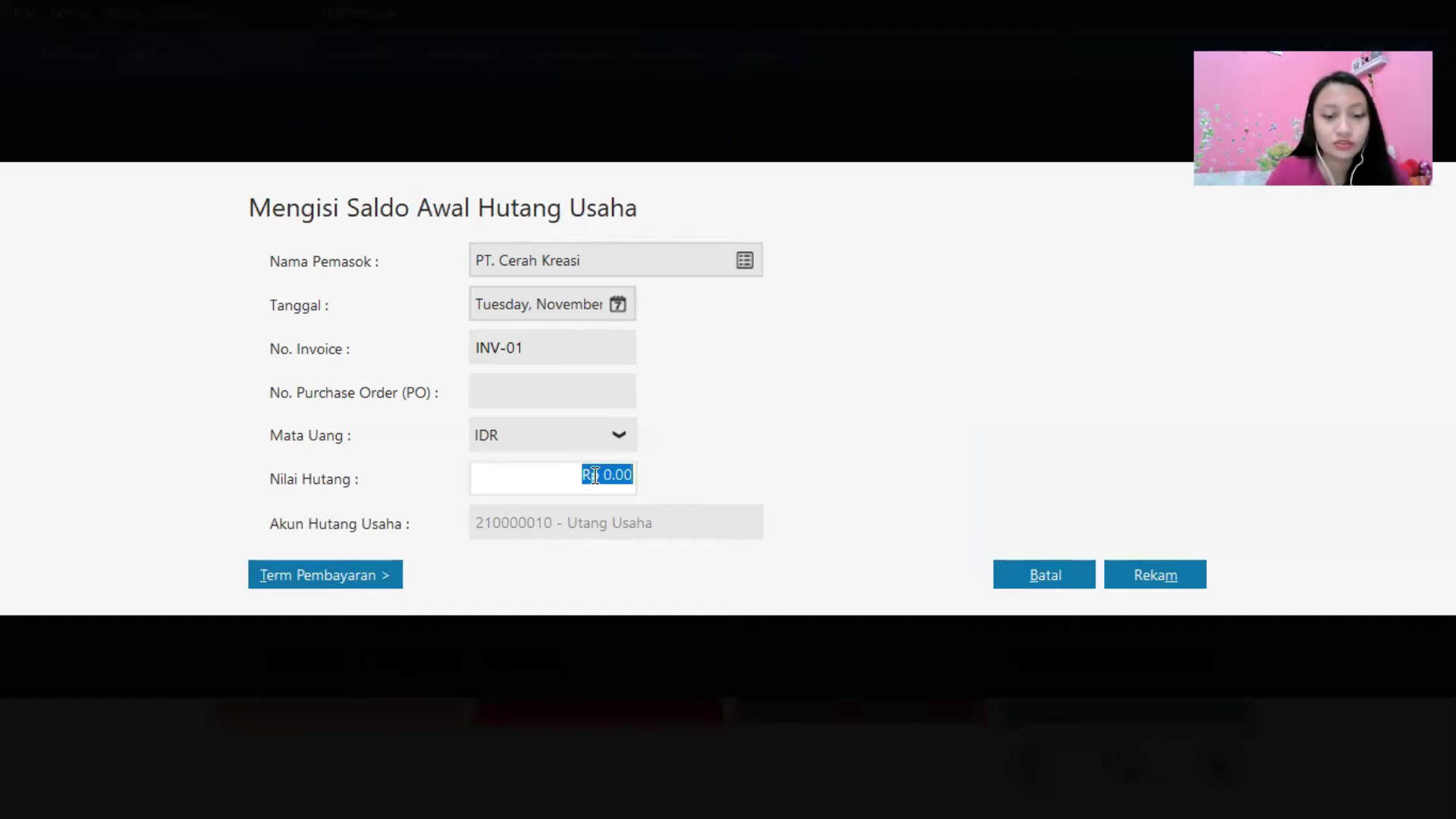
type("133")
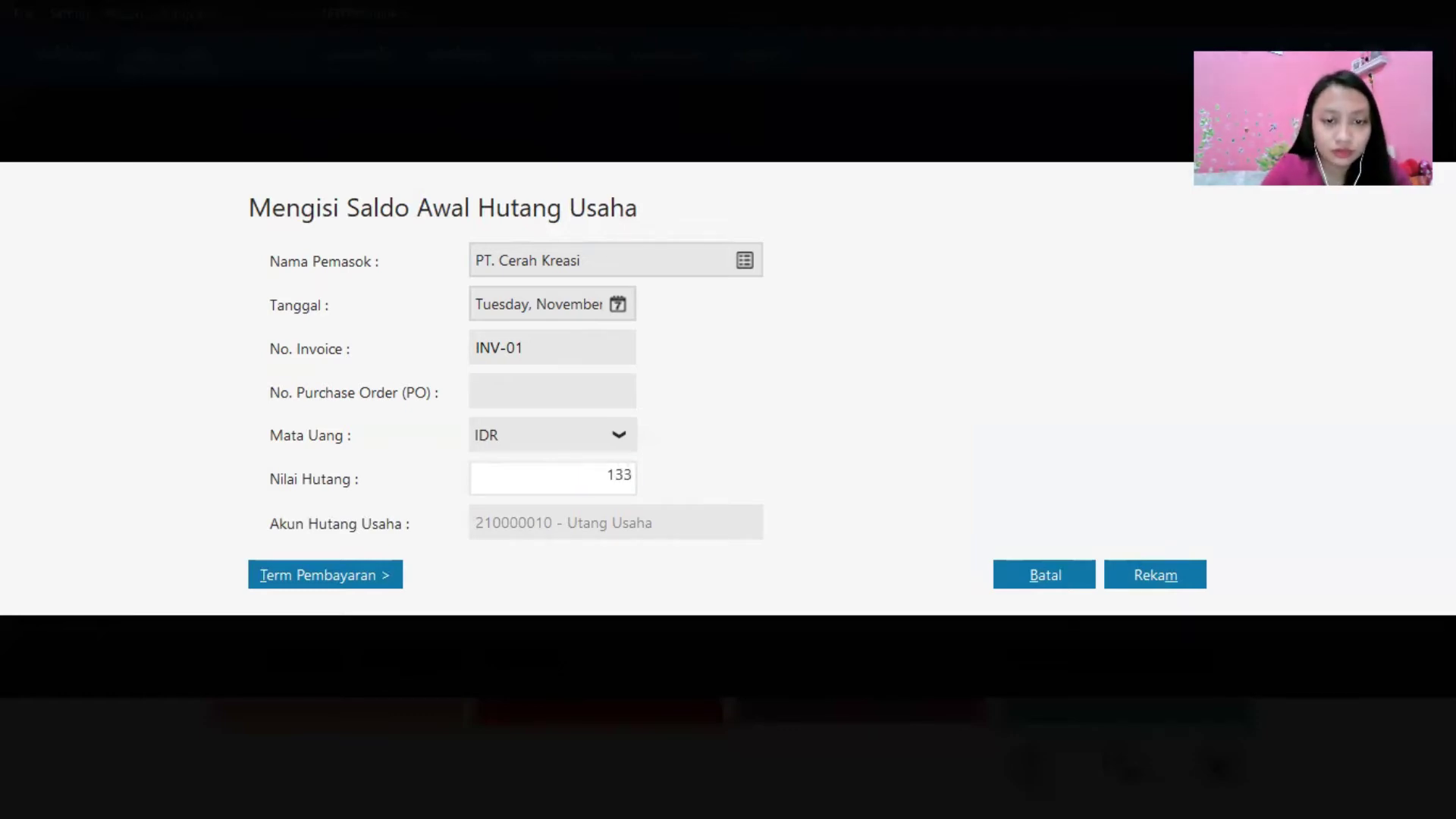
type("75000")
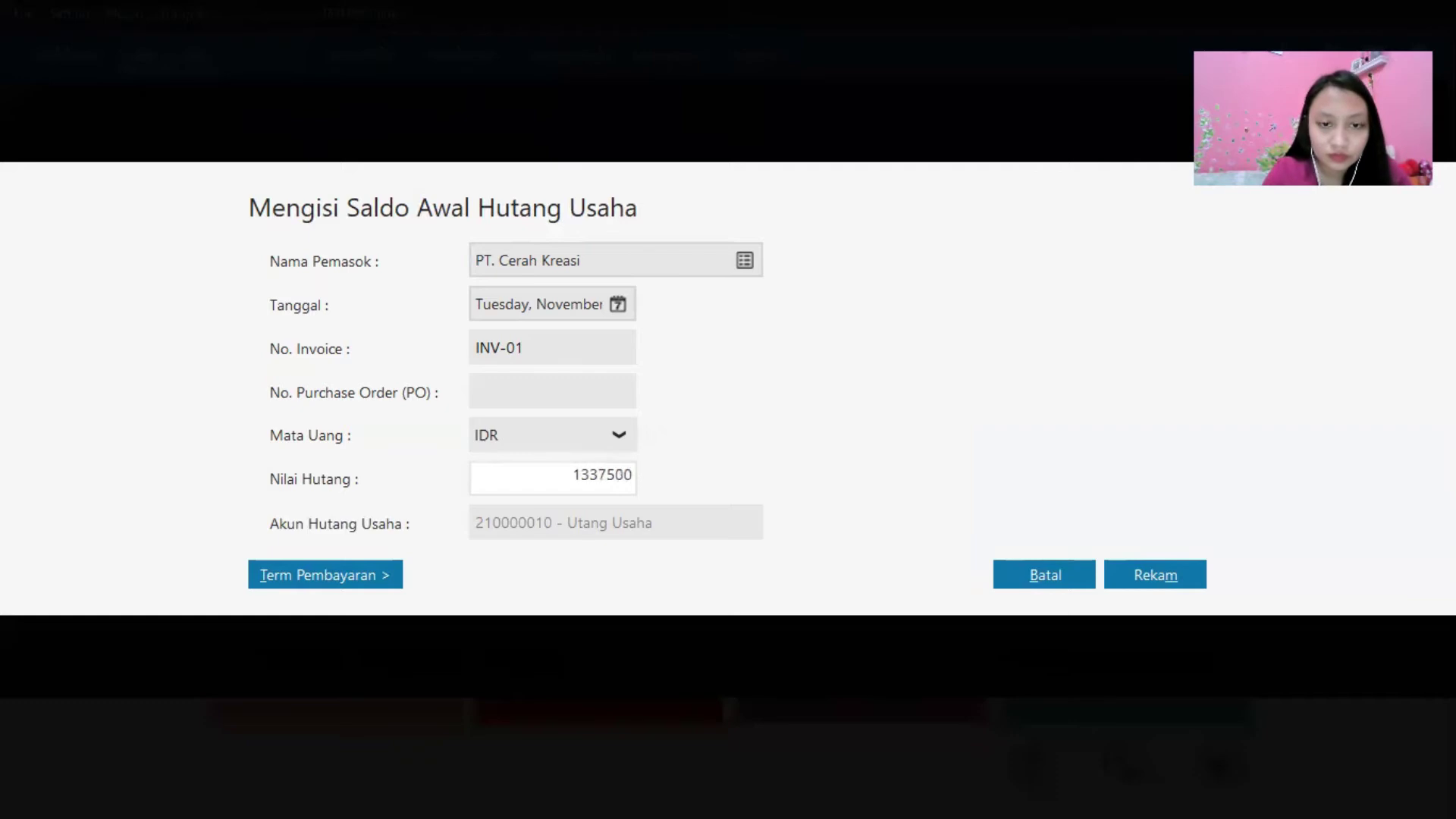
left_click(1146, 578)
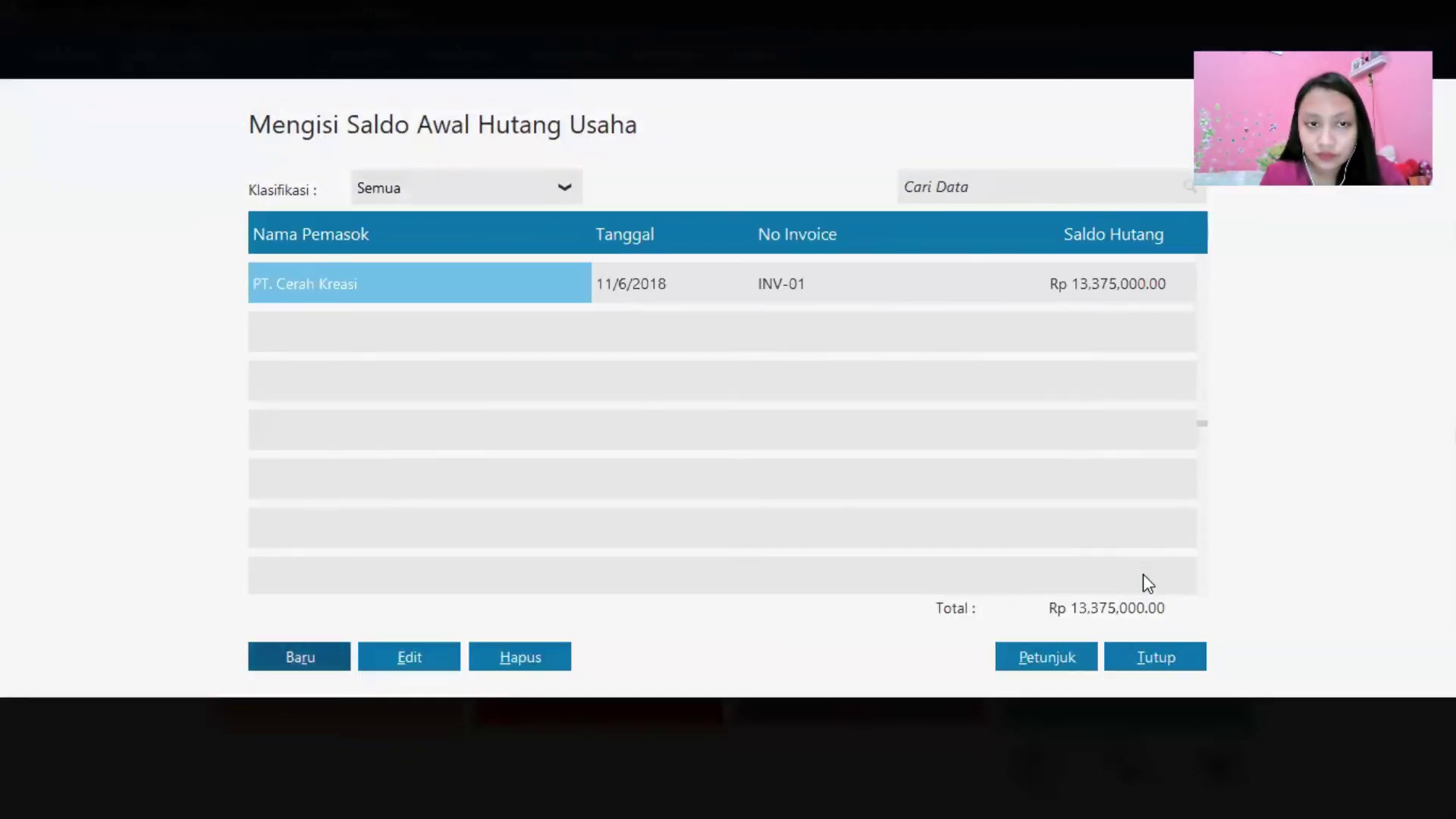
left_click(319, 667)
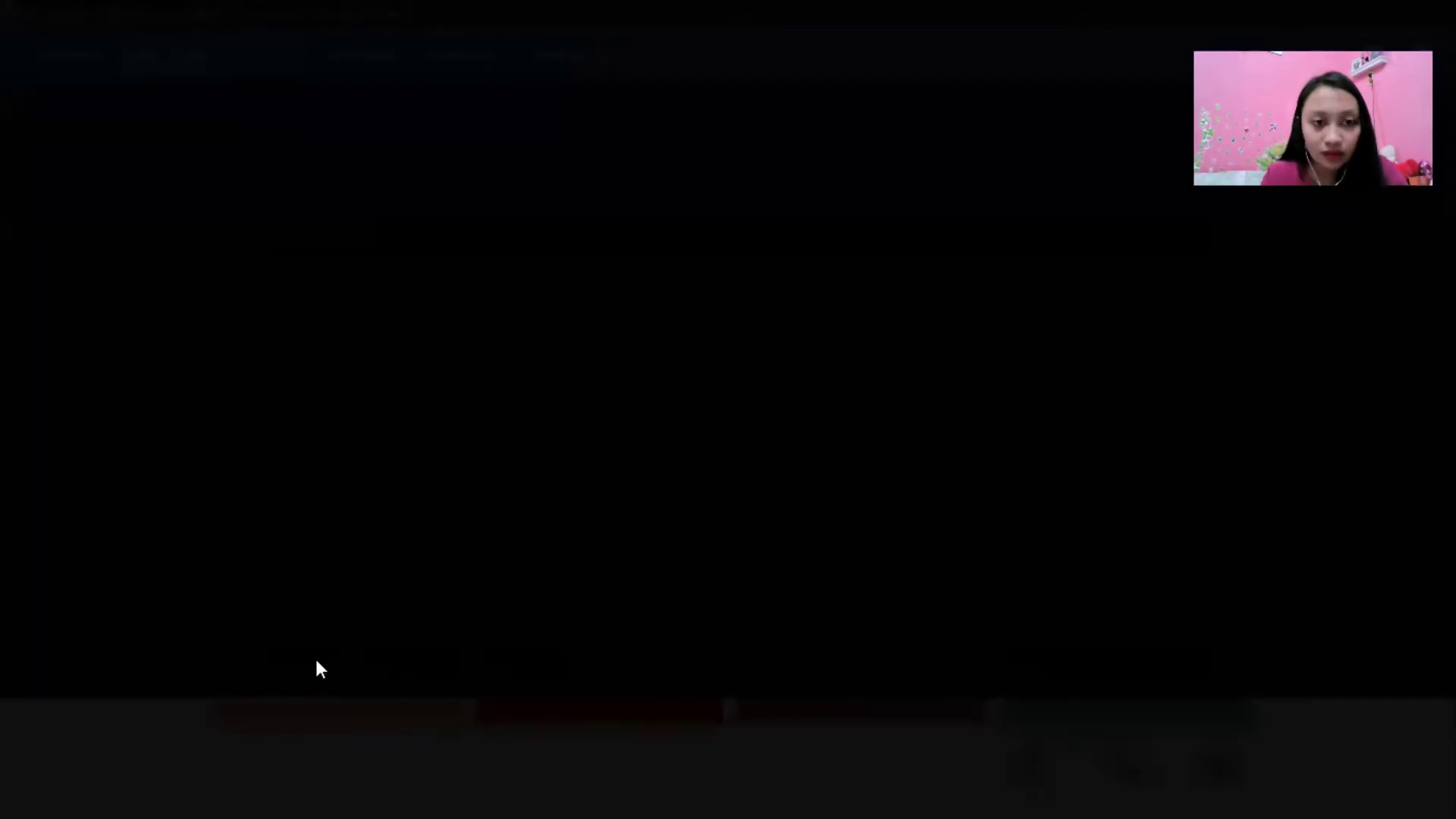
- Choose the second individual supplier and date the payable 26 November 2018
left_click(747, 264)
double_click(762, 329)
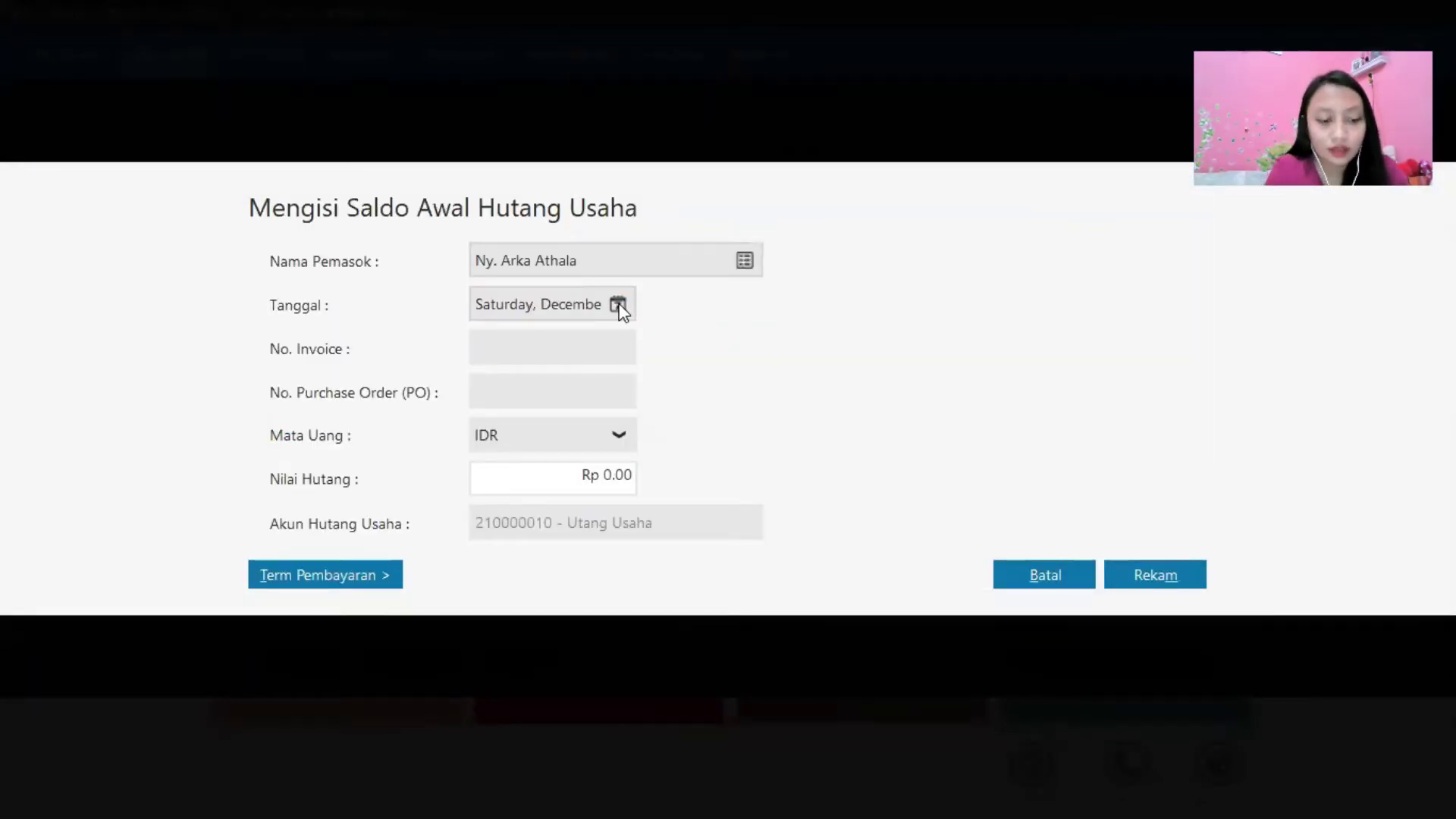
key("alt+Tab")
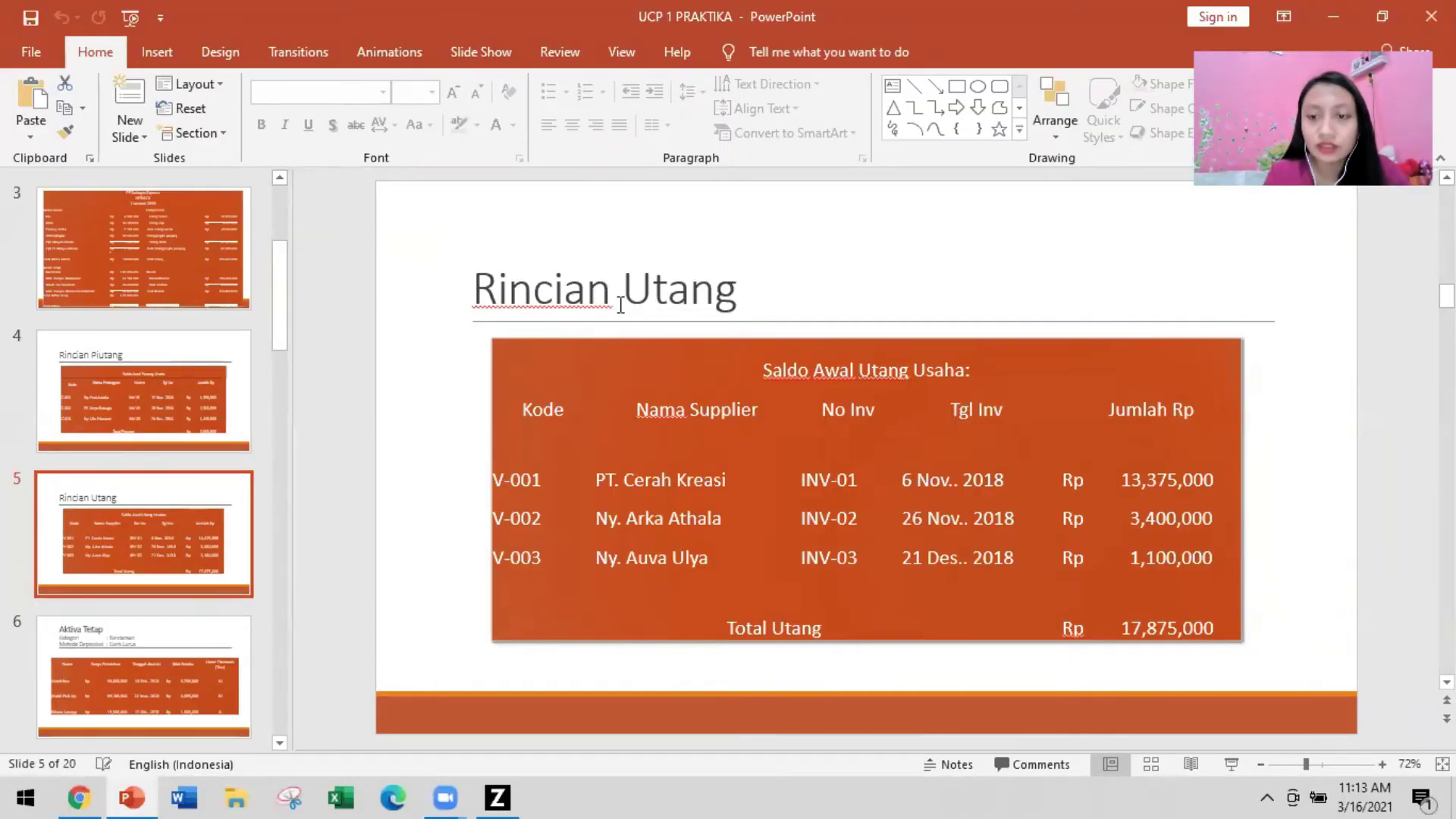
key("alt+Tab")
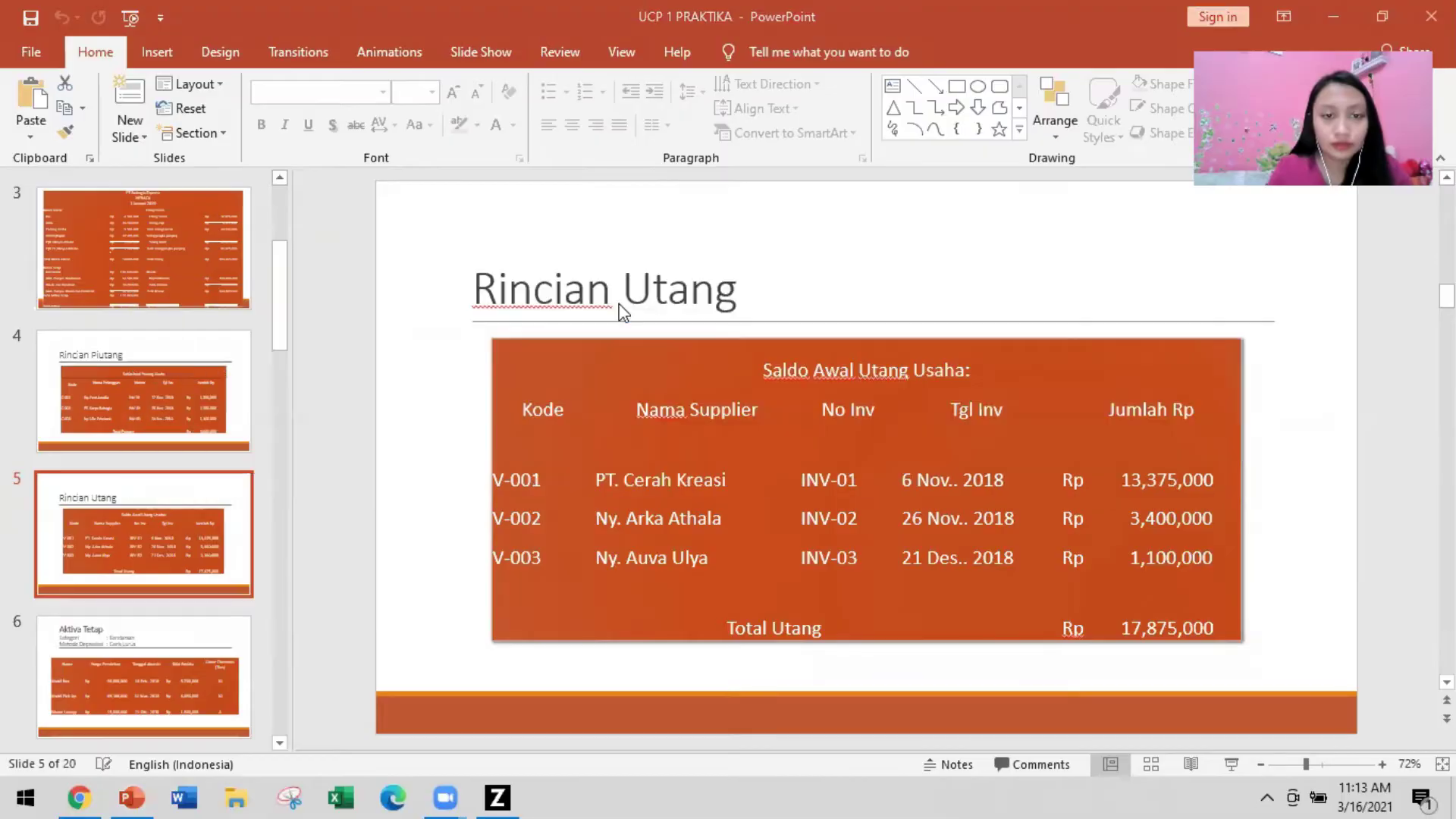
left_click(620, 306)
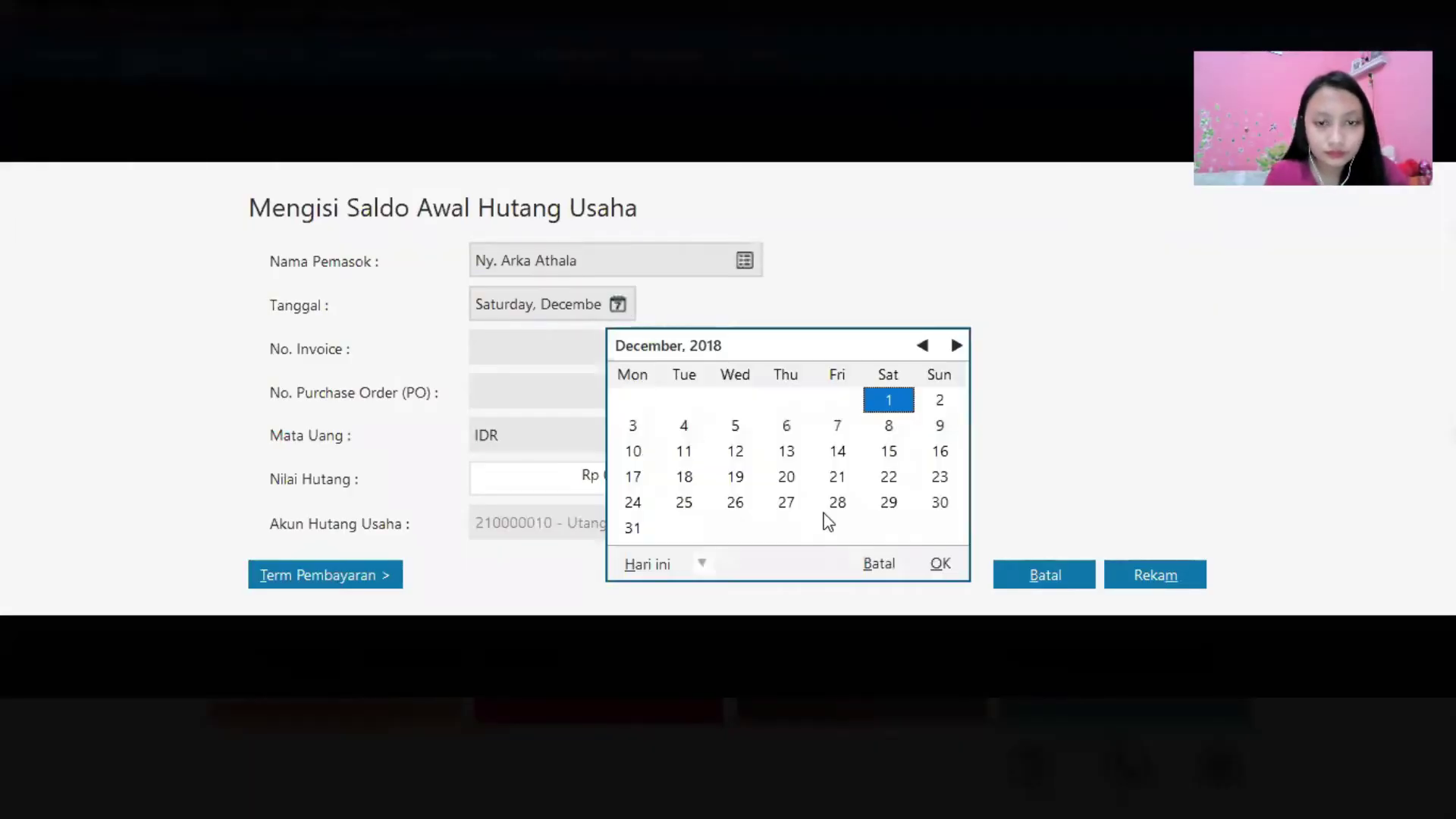
left_click(923, 346)
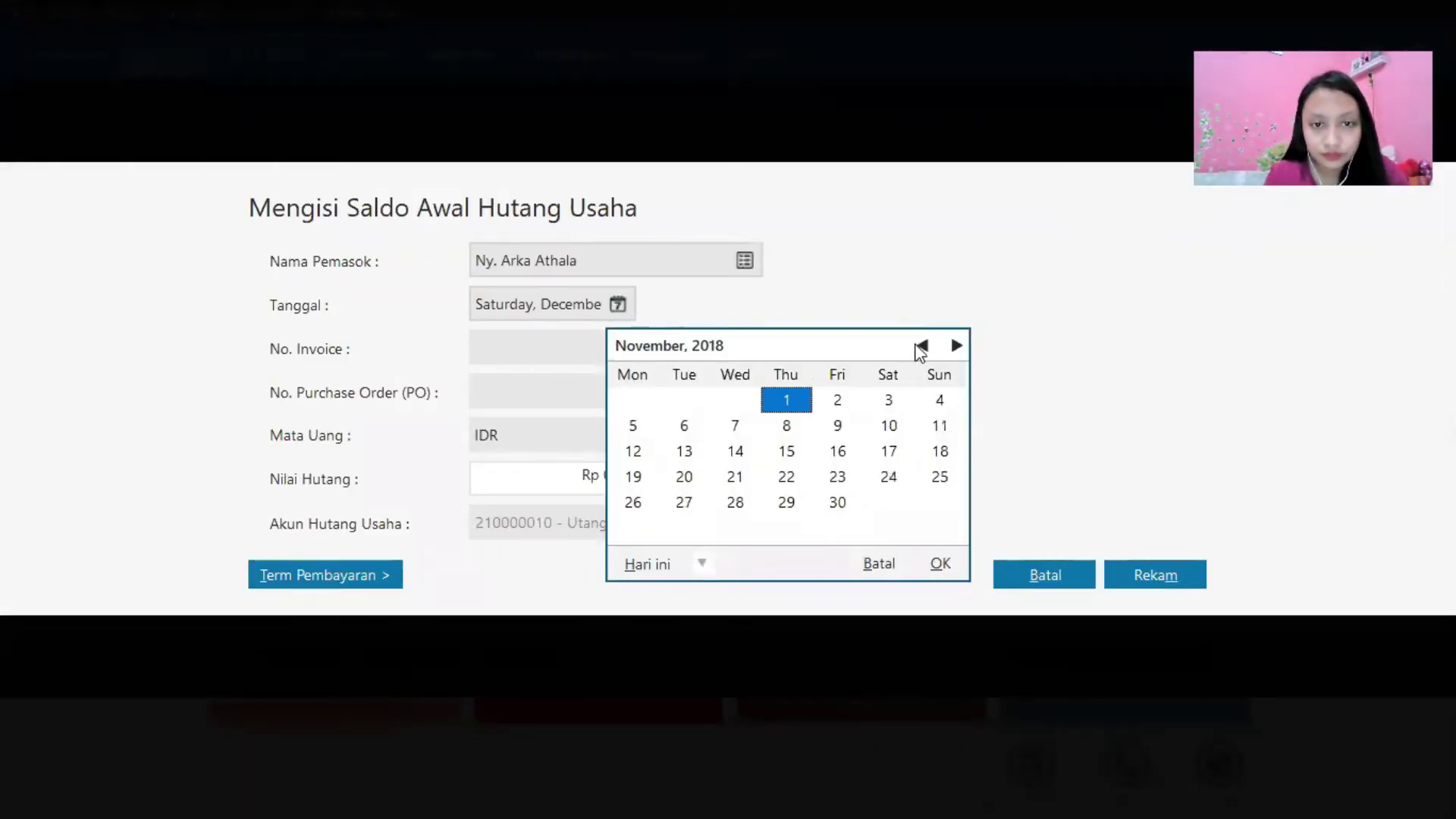
left_click(630, 503)
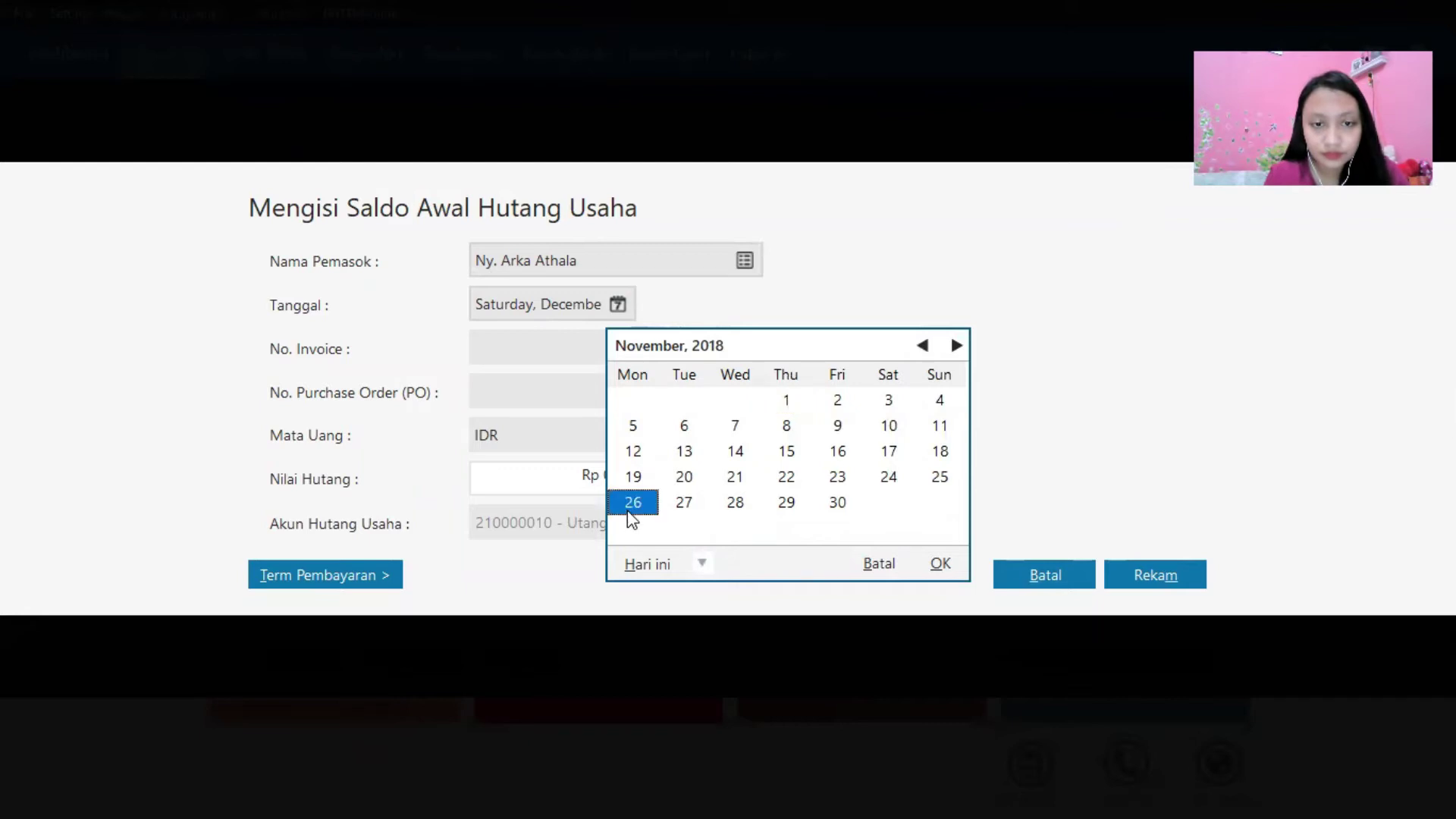
left_click(630, 504)
- Enter invoice INV-02 for Rp 3,400,000 and save the entry
left_click(541, 358)
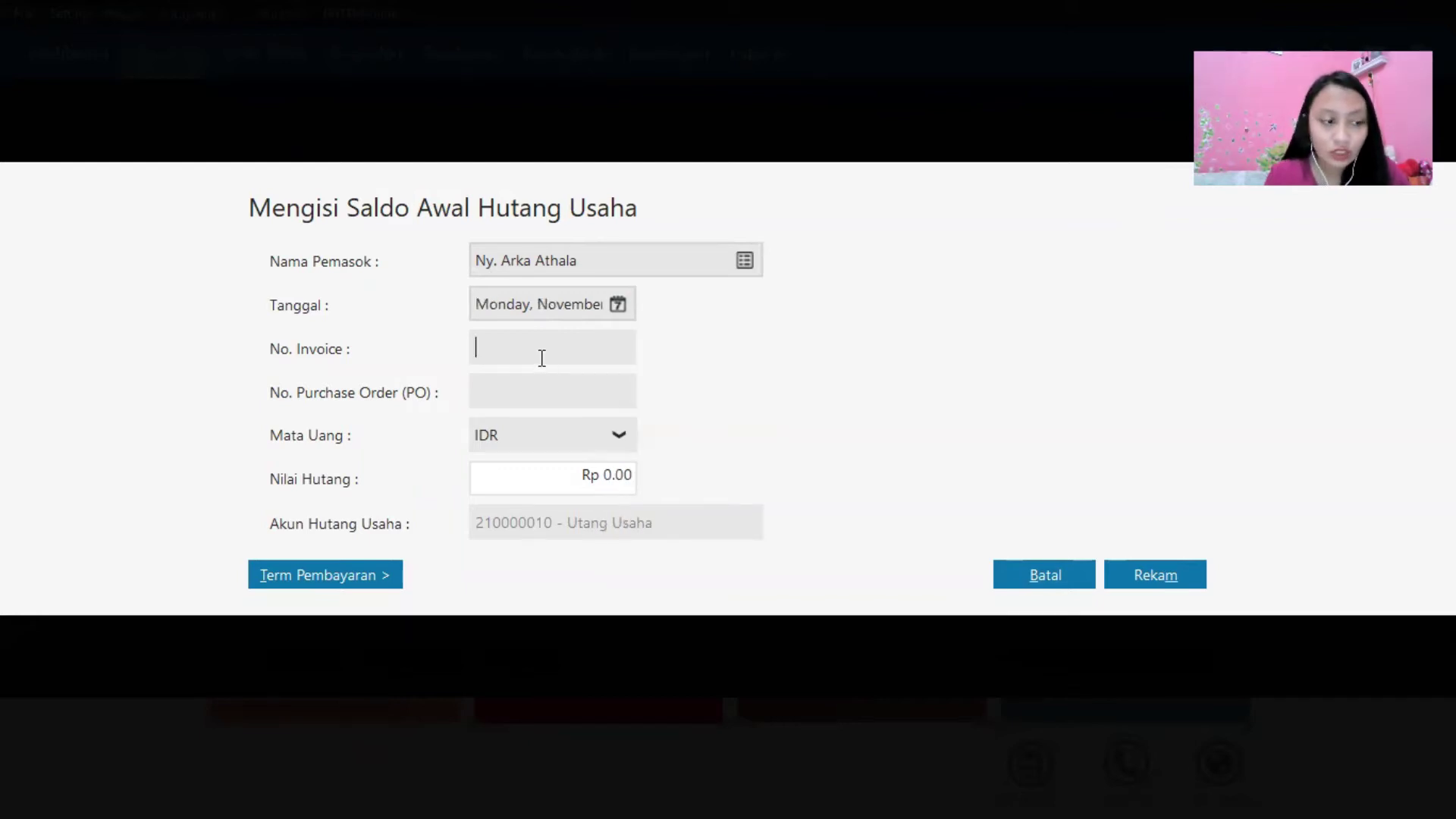
key("Caps_Lock")
key("Caps_Lock")
type("IN")
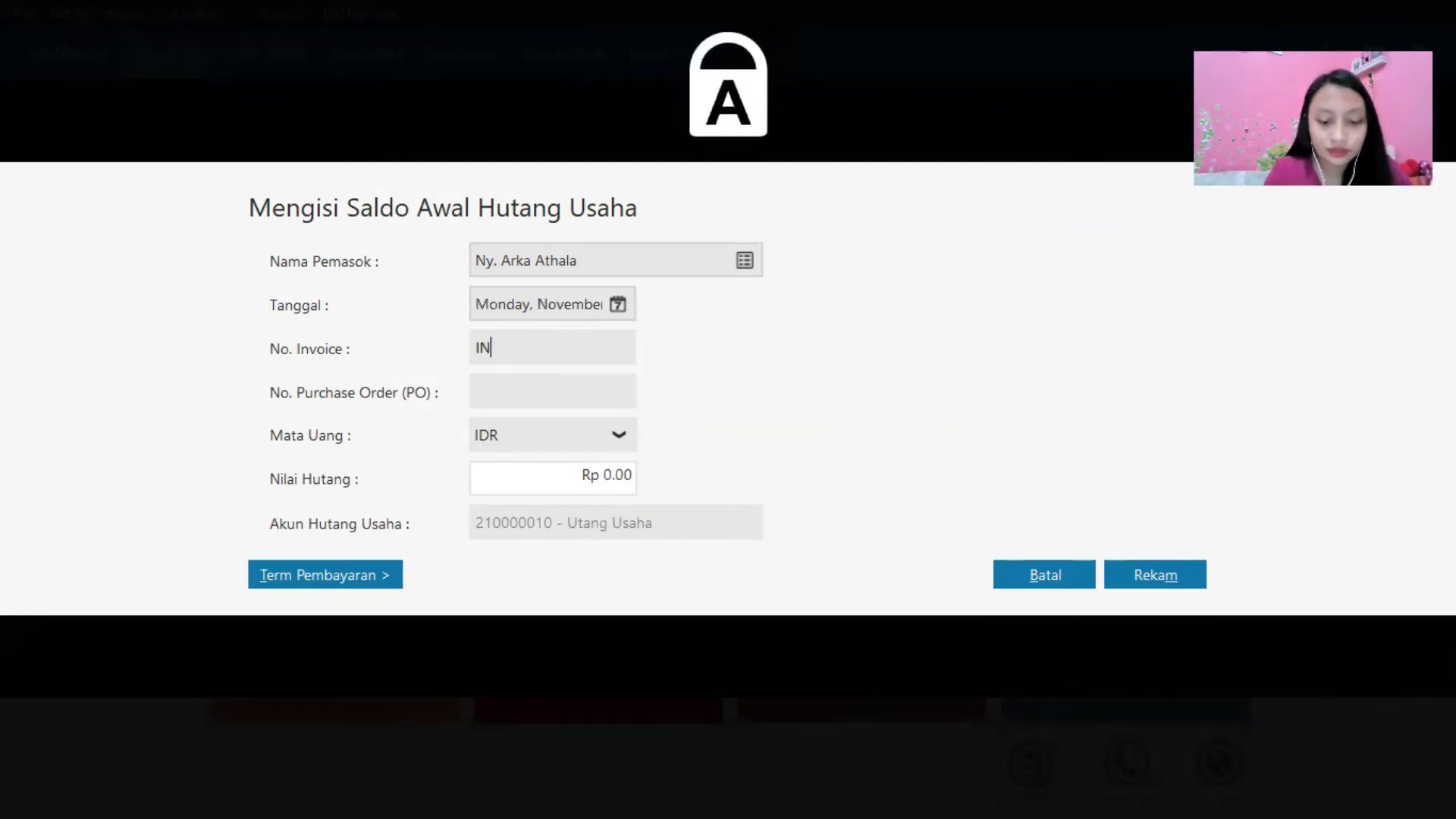
type("V-02")
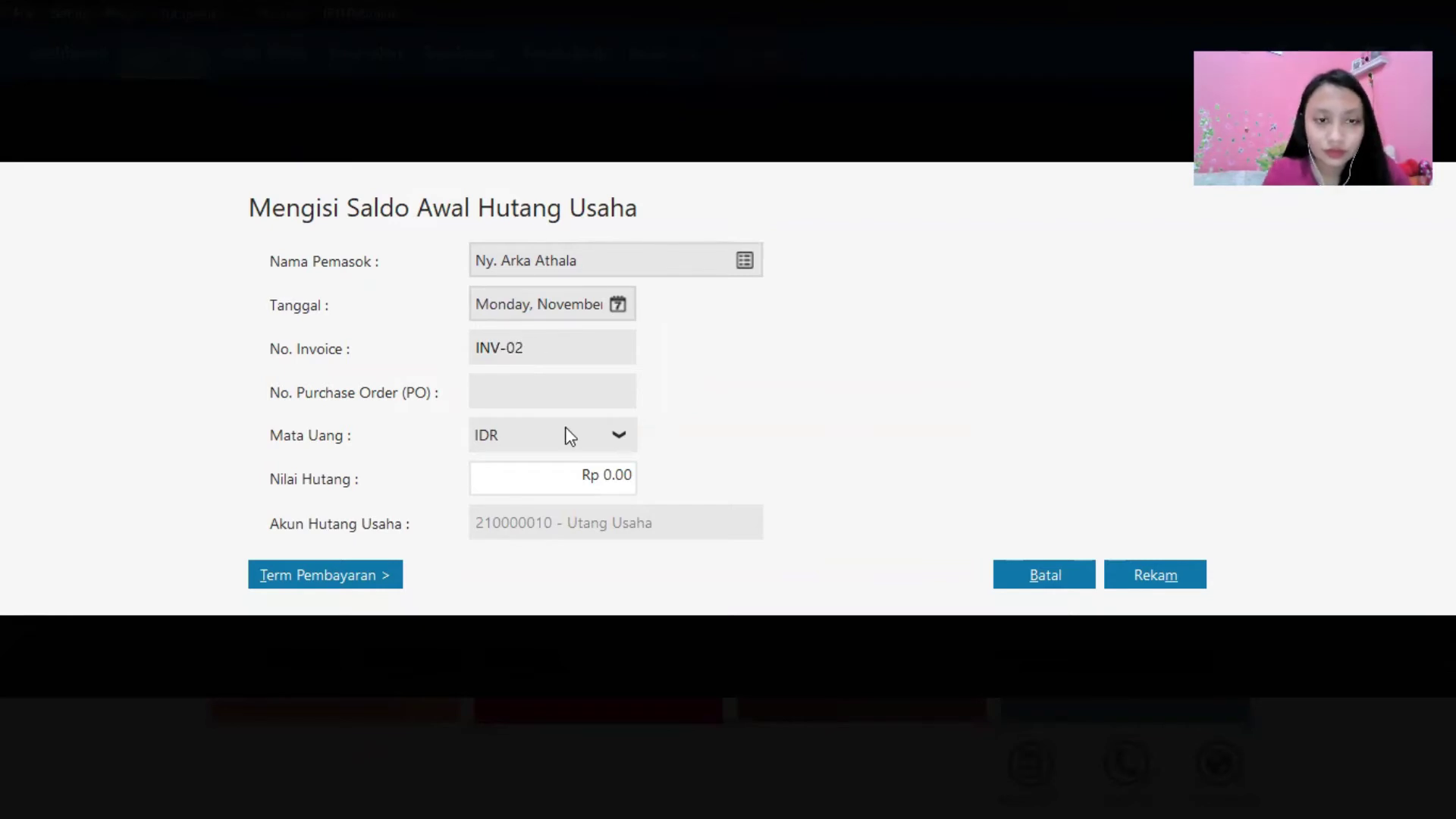
left_click(606, 476)
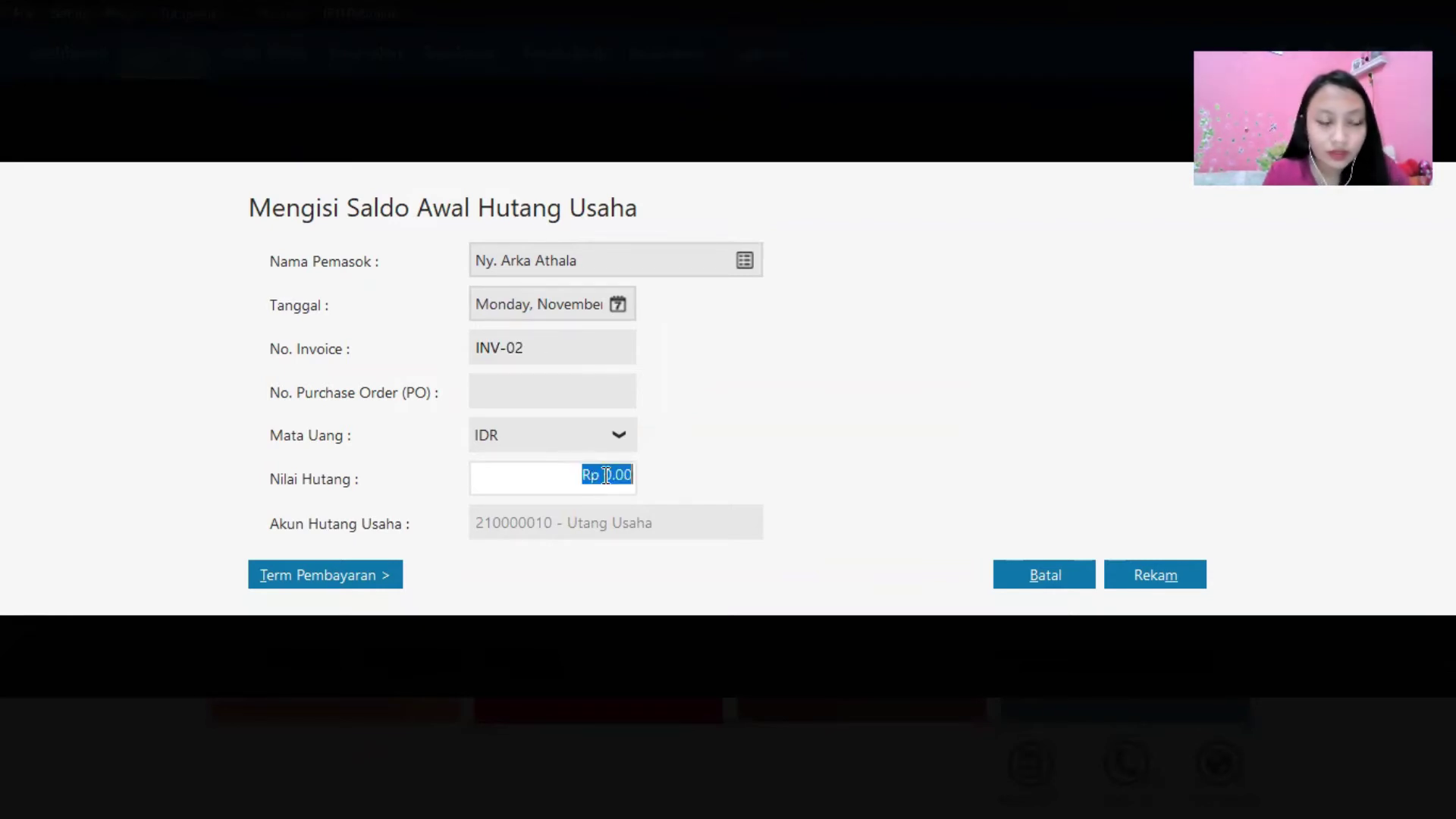
type("3,400,00")
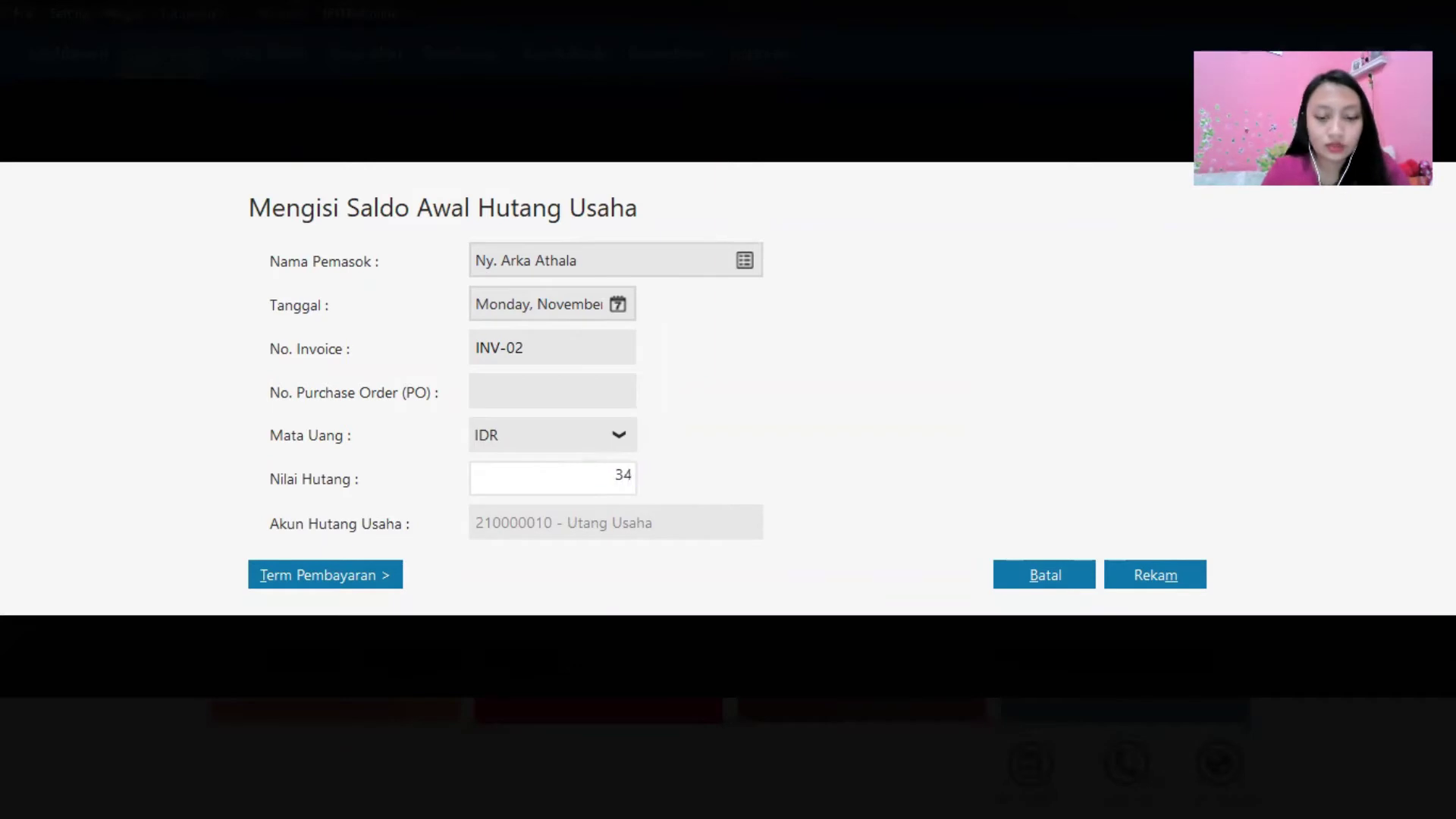
type("0")
left_click(582, 398)
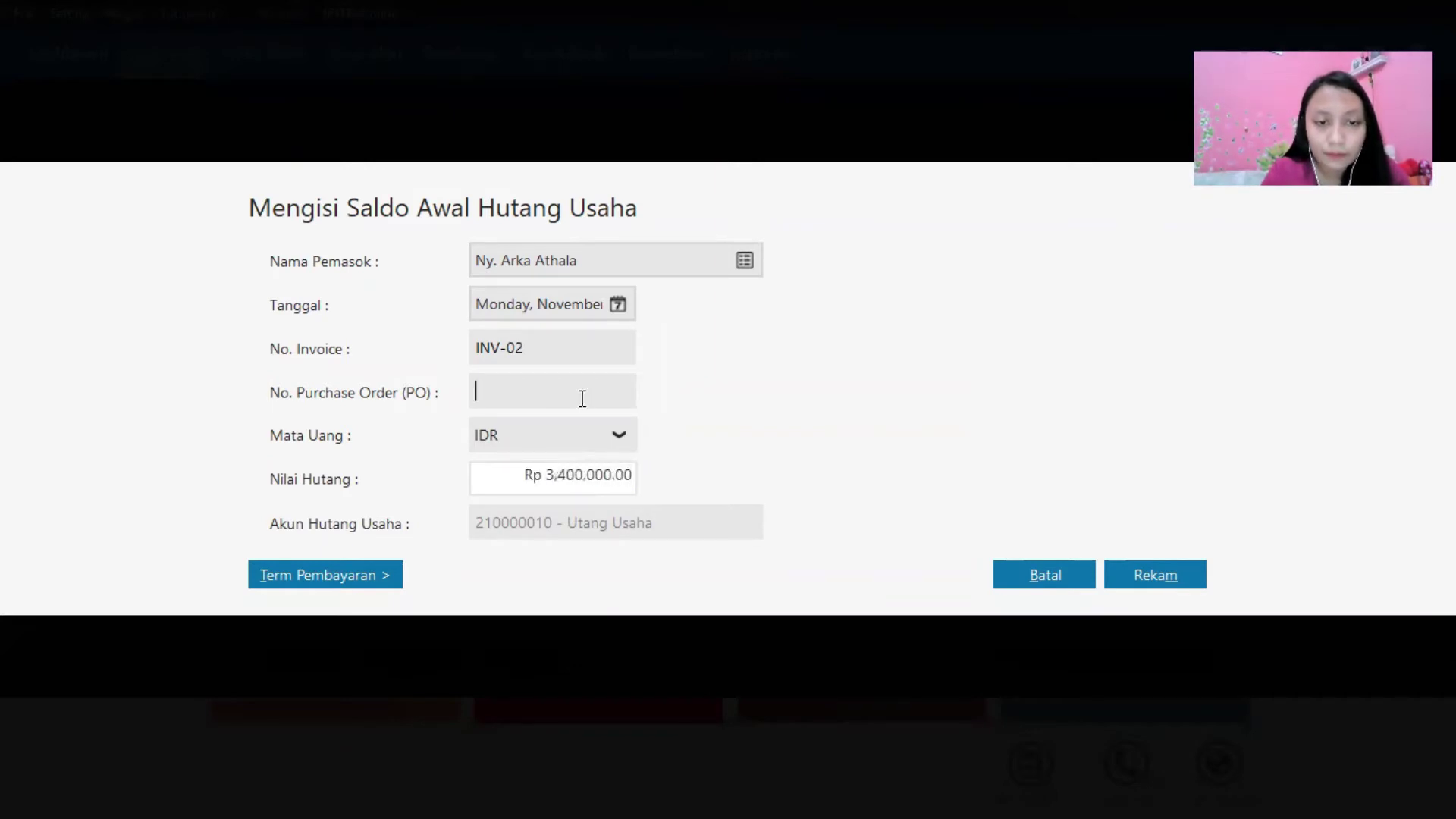
left_click(1162, 584)
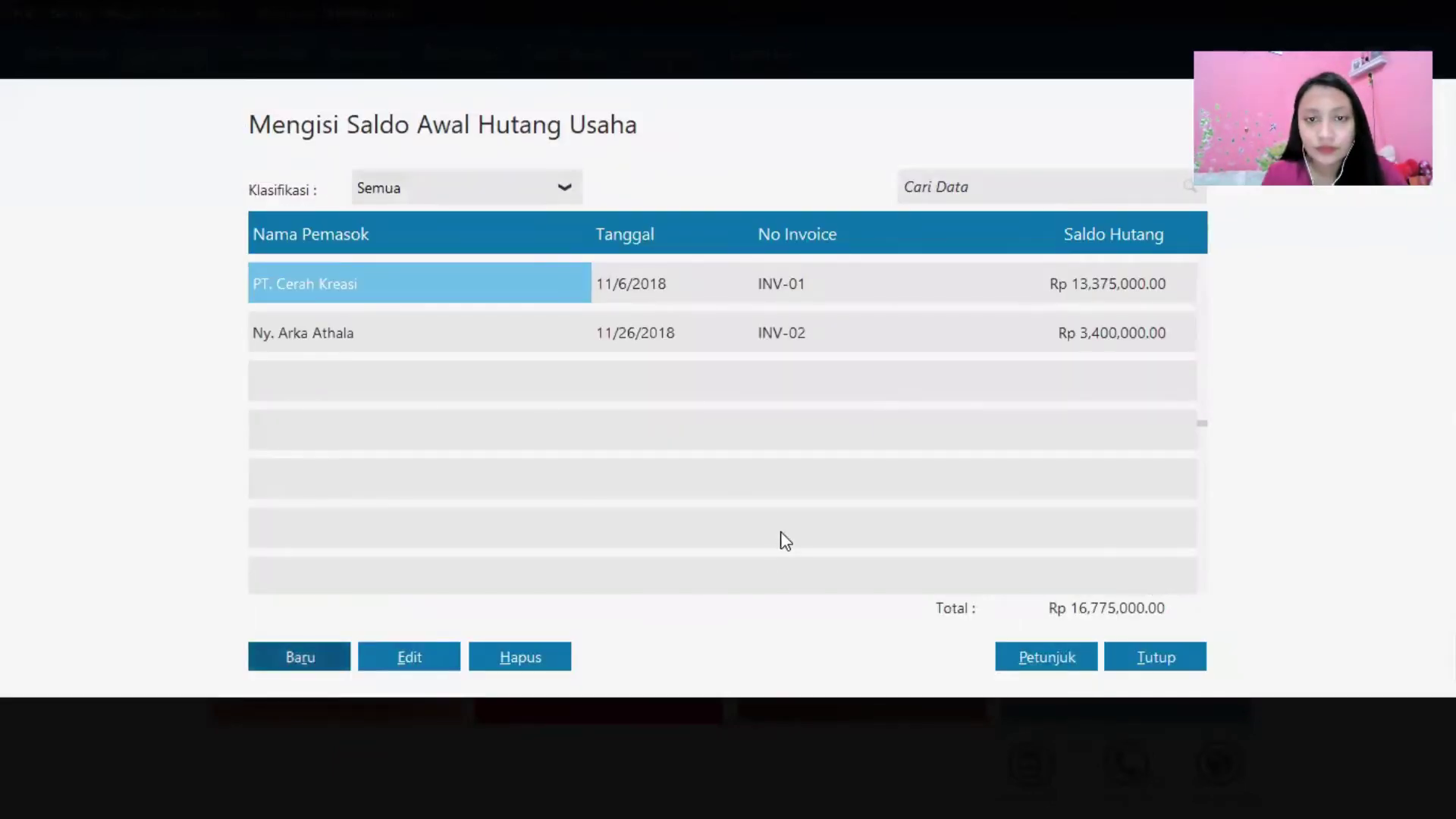
- Start a new payable for the third individual supplier dated 21 December 2018
left_click(319, 660)
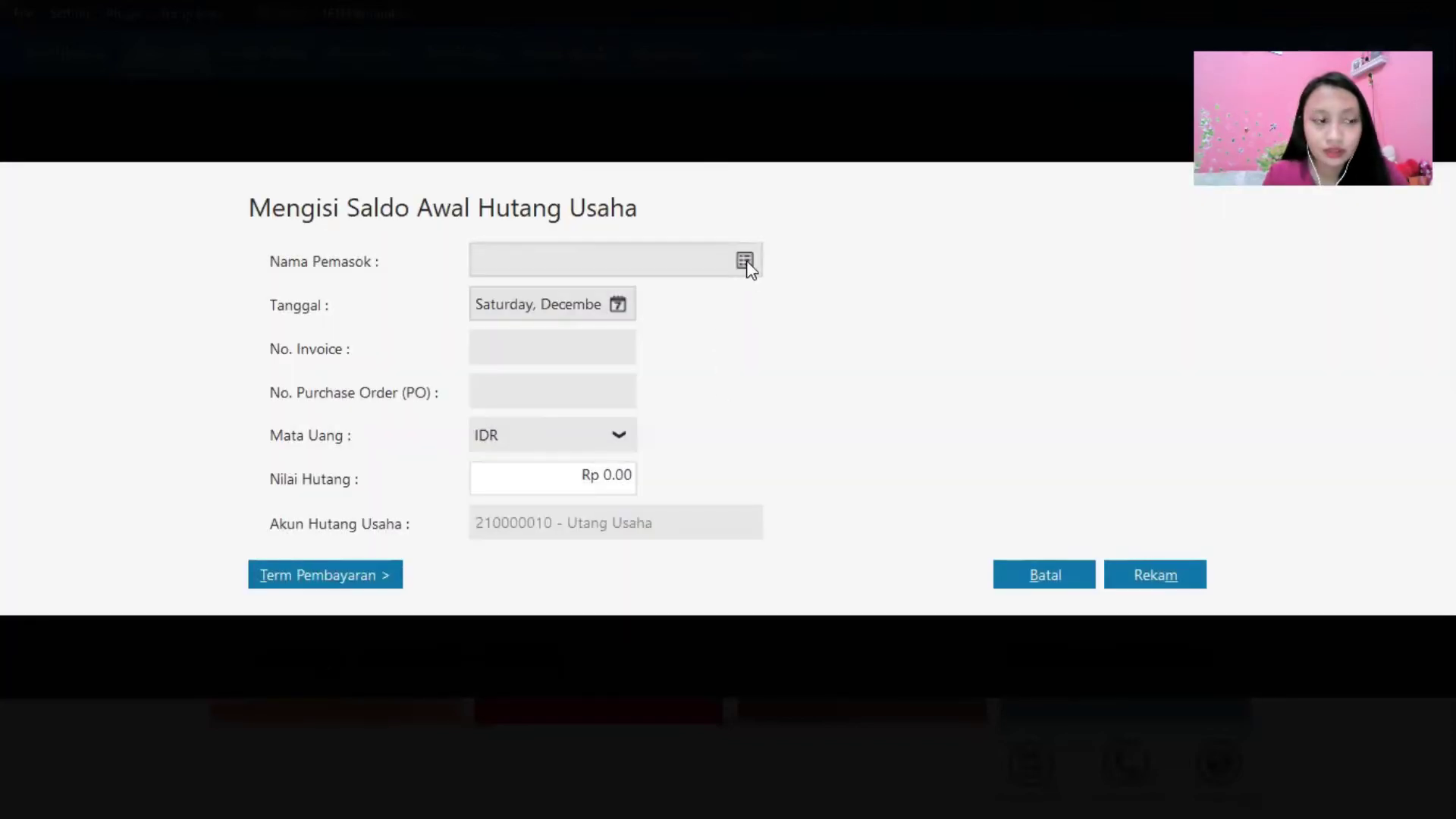
left_click(746, 261)
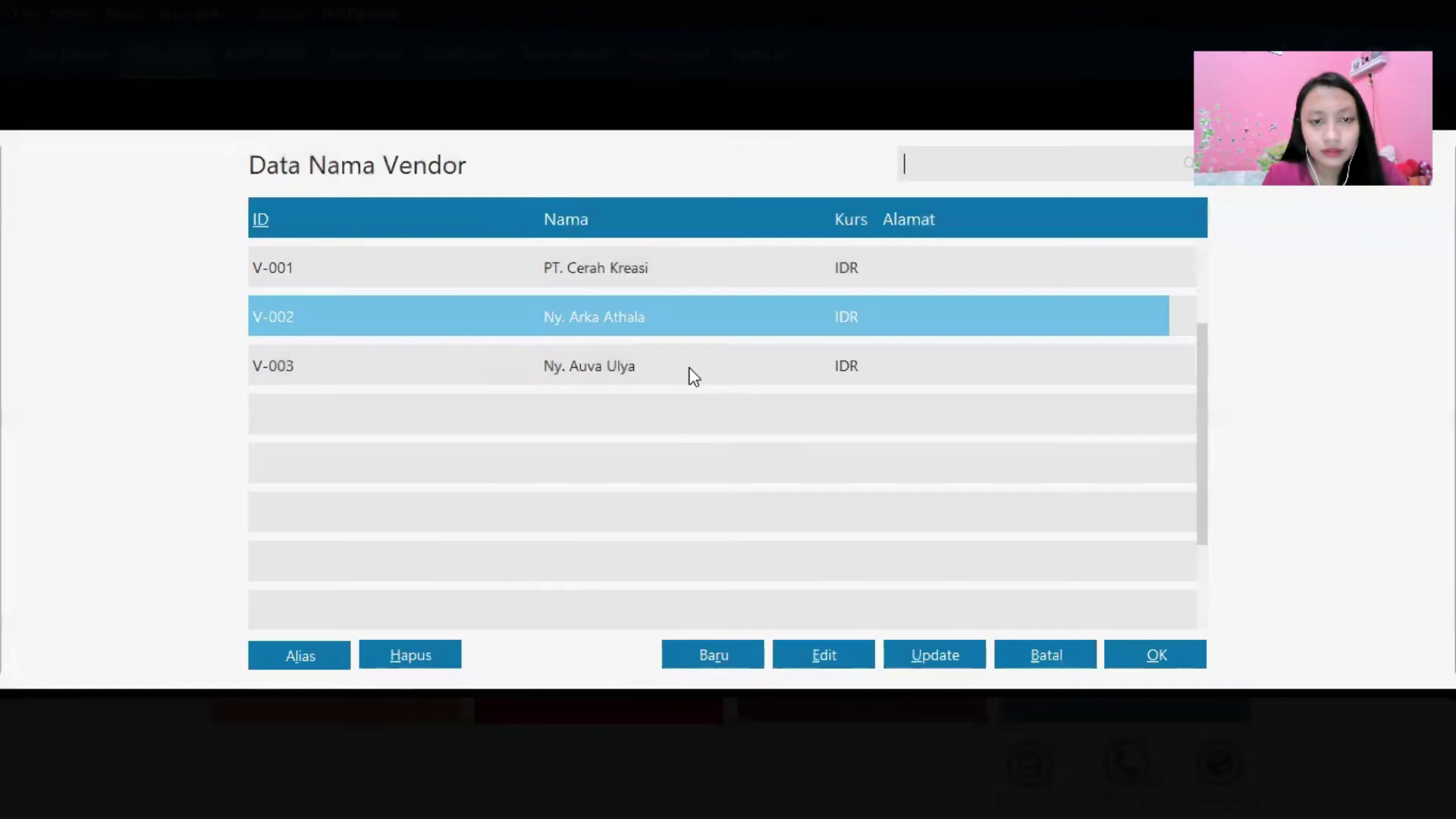
left_click(690, 370)
double_click(690, 370)
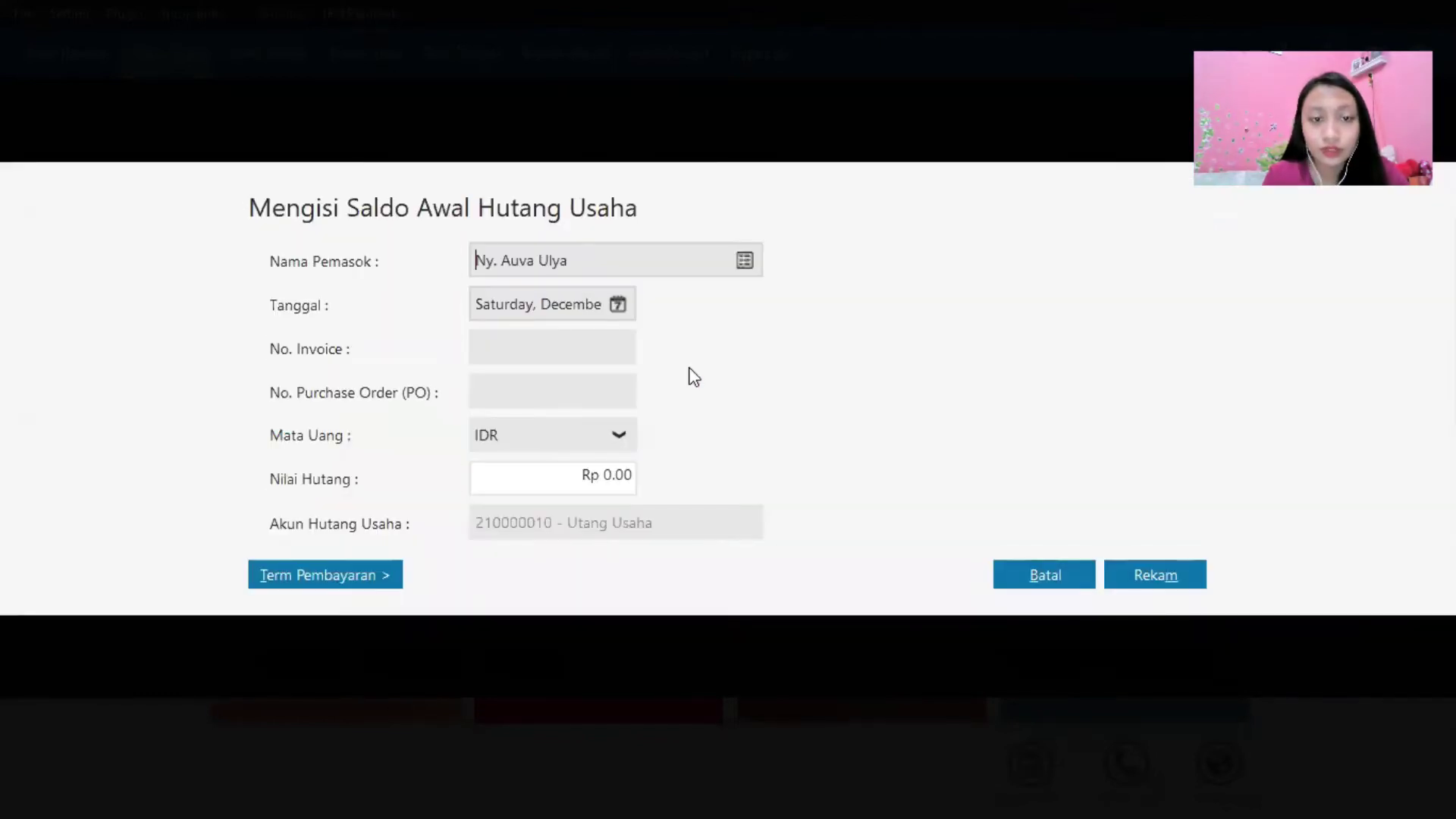
left_click(617, 306)
key("alt+Tab")
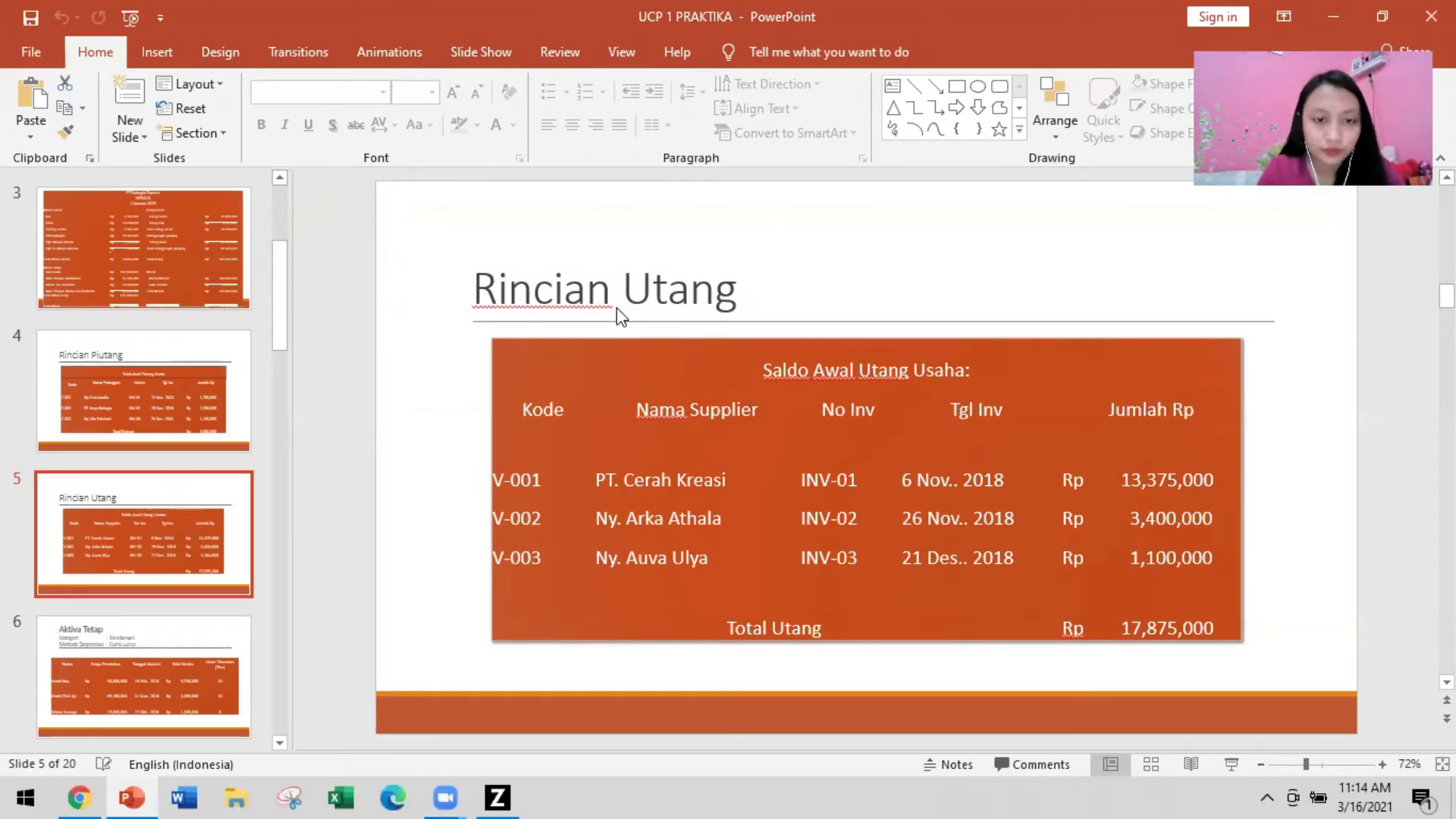
key("alt+Tab")
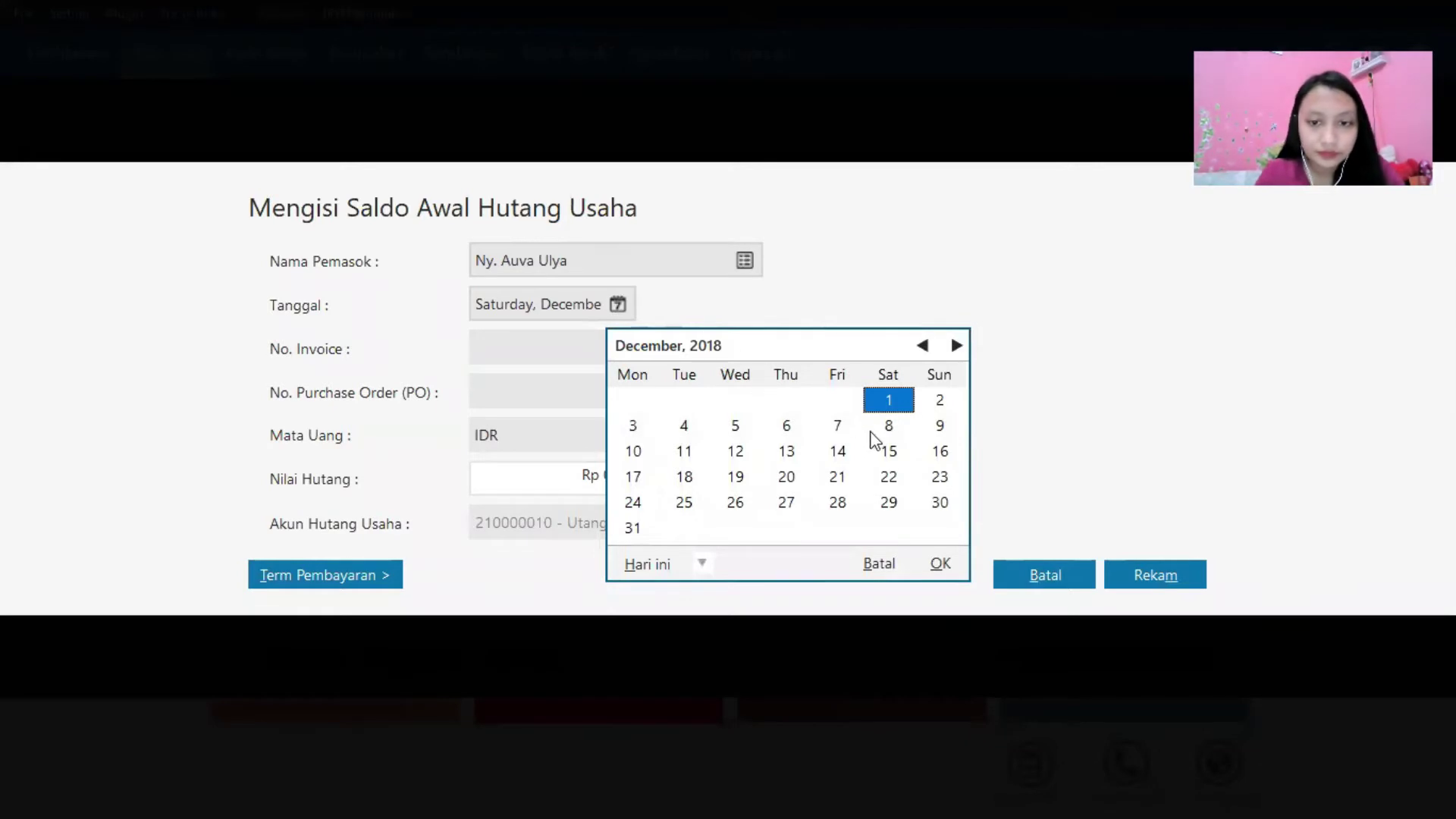
double_click(836, 479)
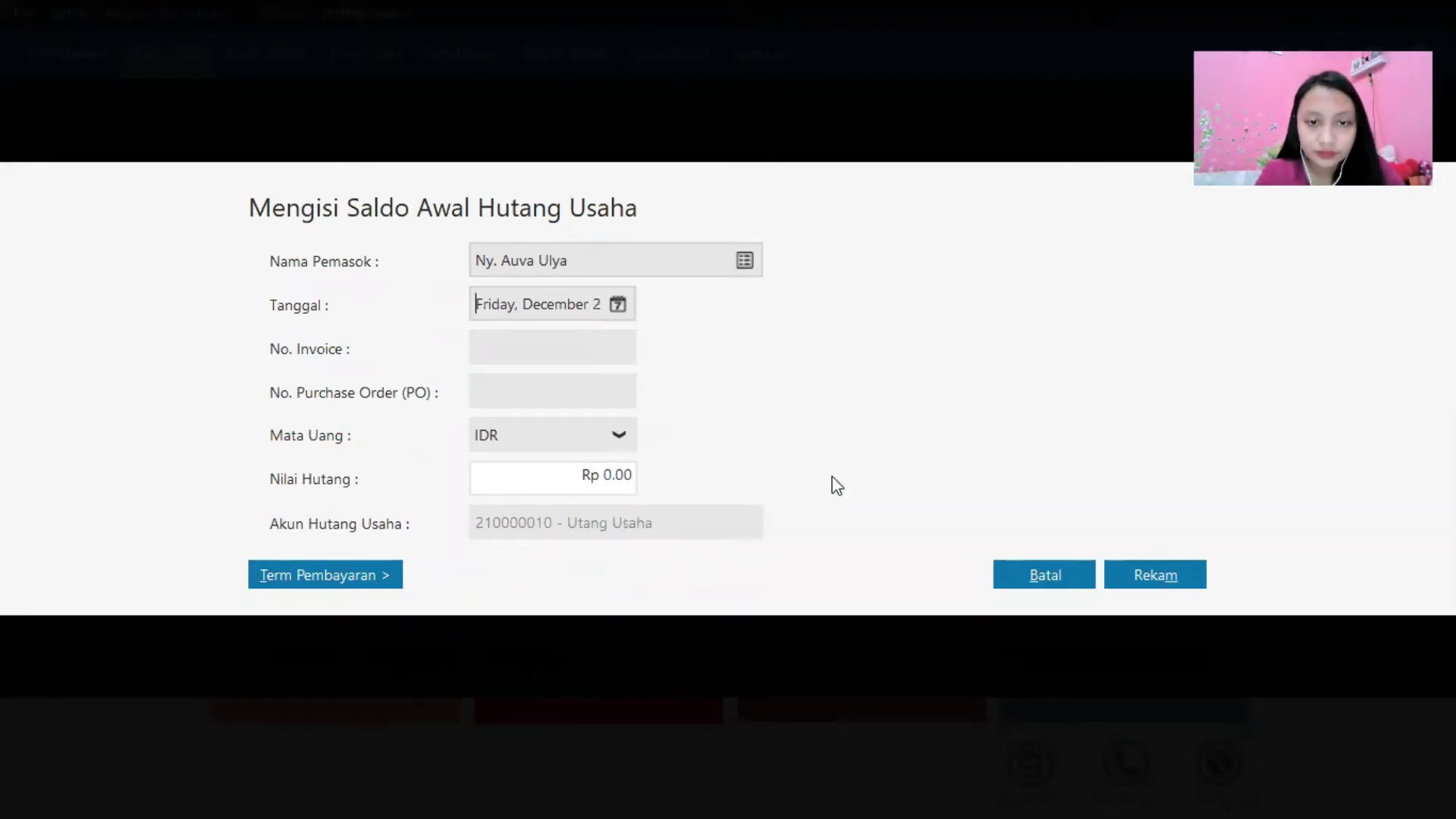
- Enter invoice INV-03 for Rp 1,100,000, save it, and close the opening payables list
left_click(567, 356)
key("Caps_Lock")
key("Caps_Lock")
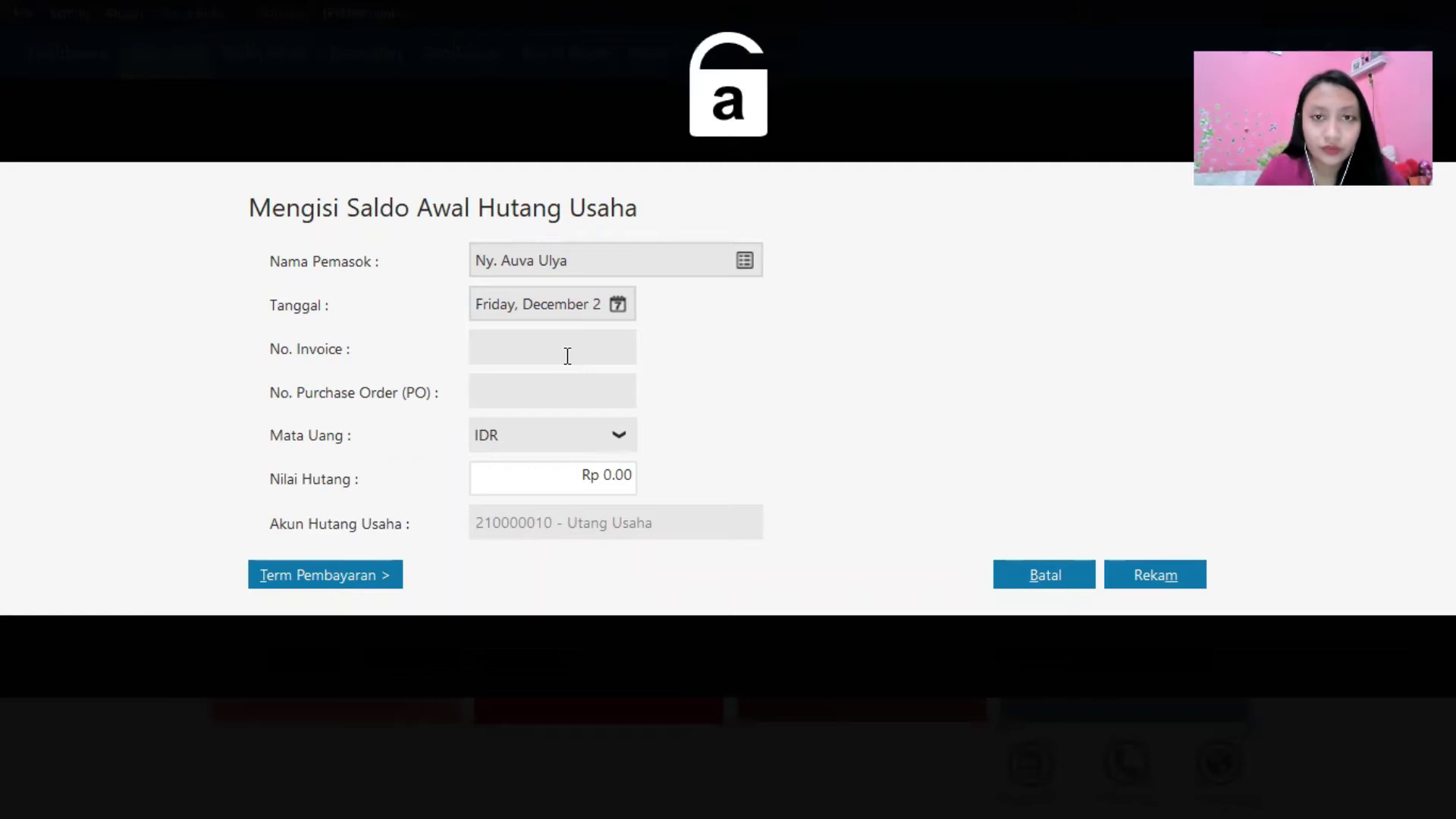
type("INV-")
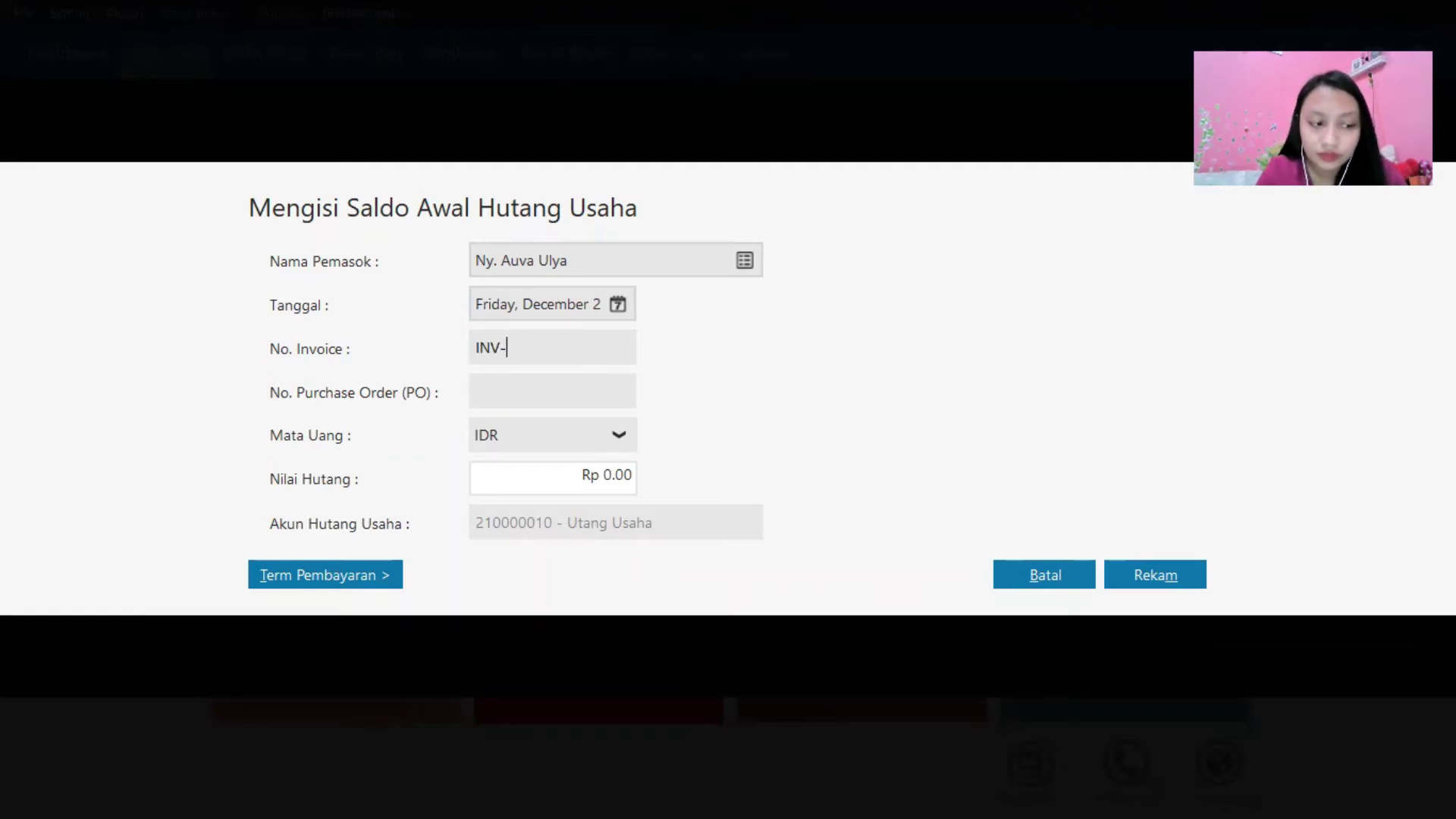
type("03")
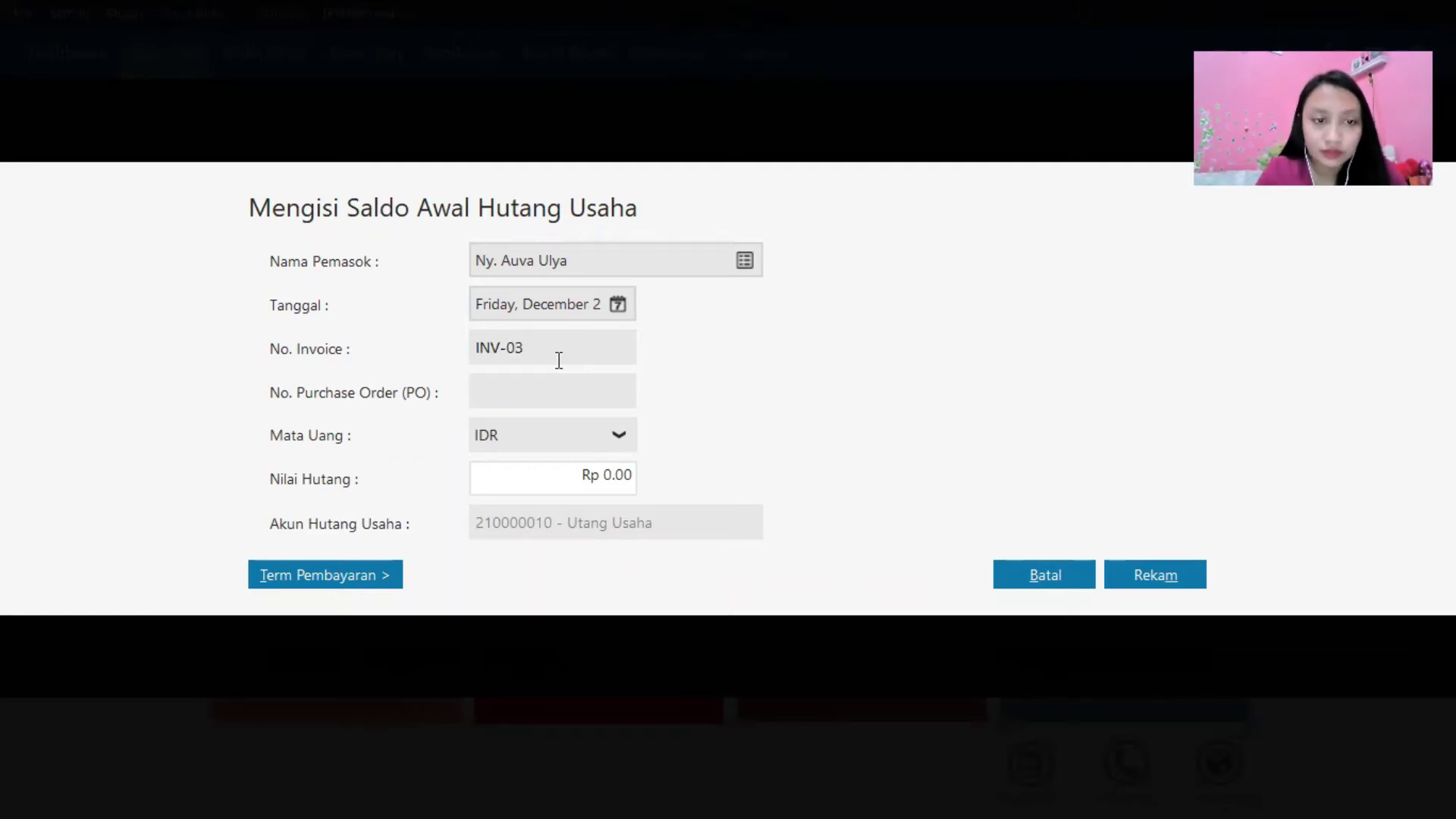
left_click(611, 475)
type("110")
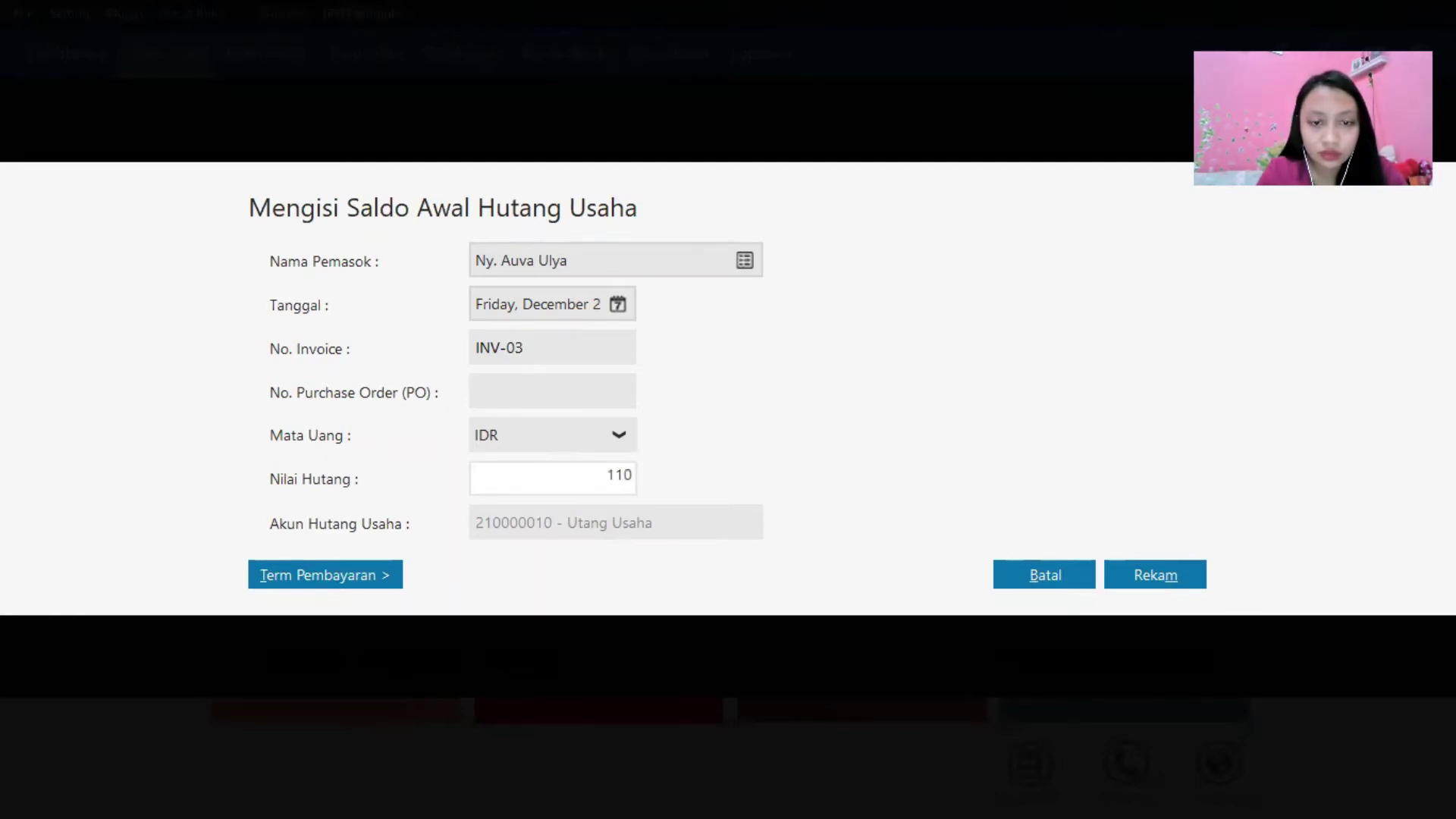
type("0000")
left_click(1156, 584)
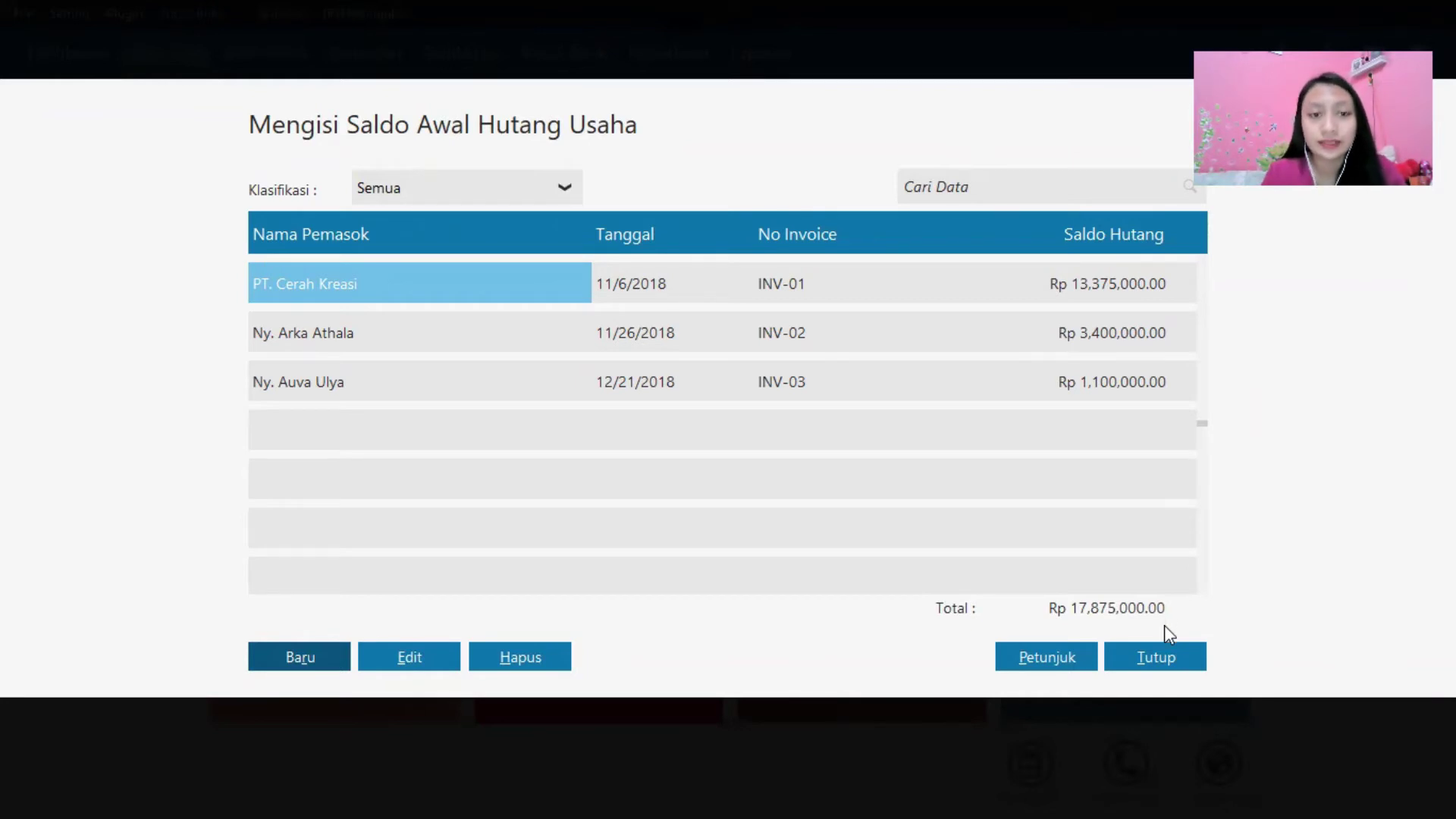
left_click(1164, 647)
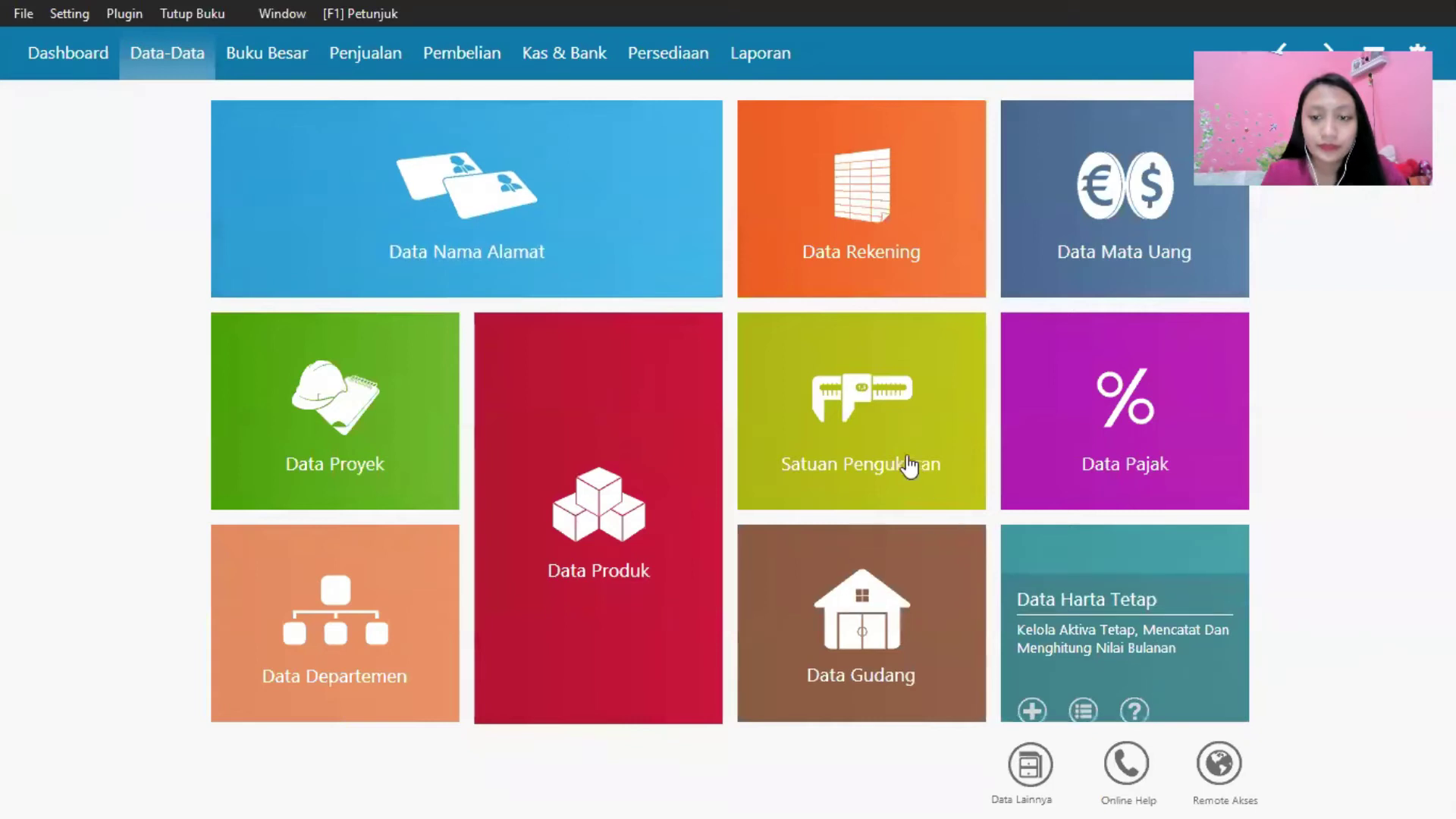
- Review the Aktiva Tetap slide, then open the empty Data Harta Tetap register
mouse_move(1165, 421)
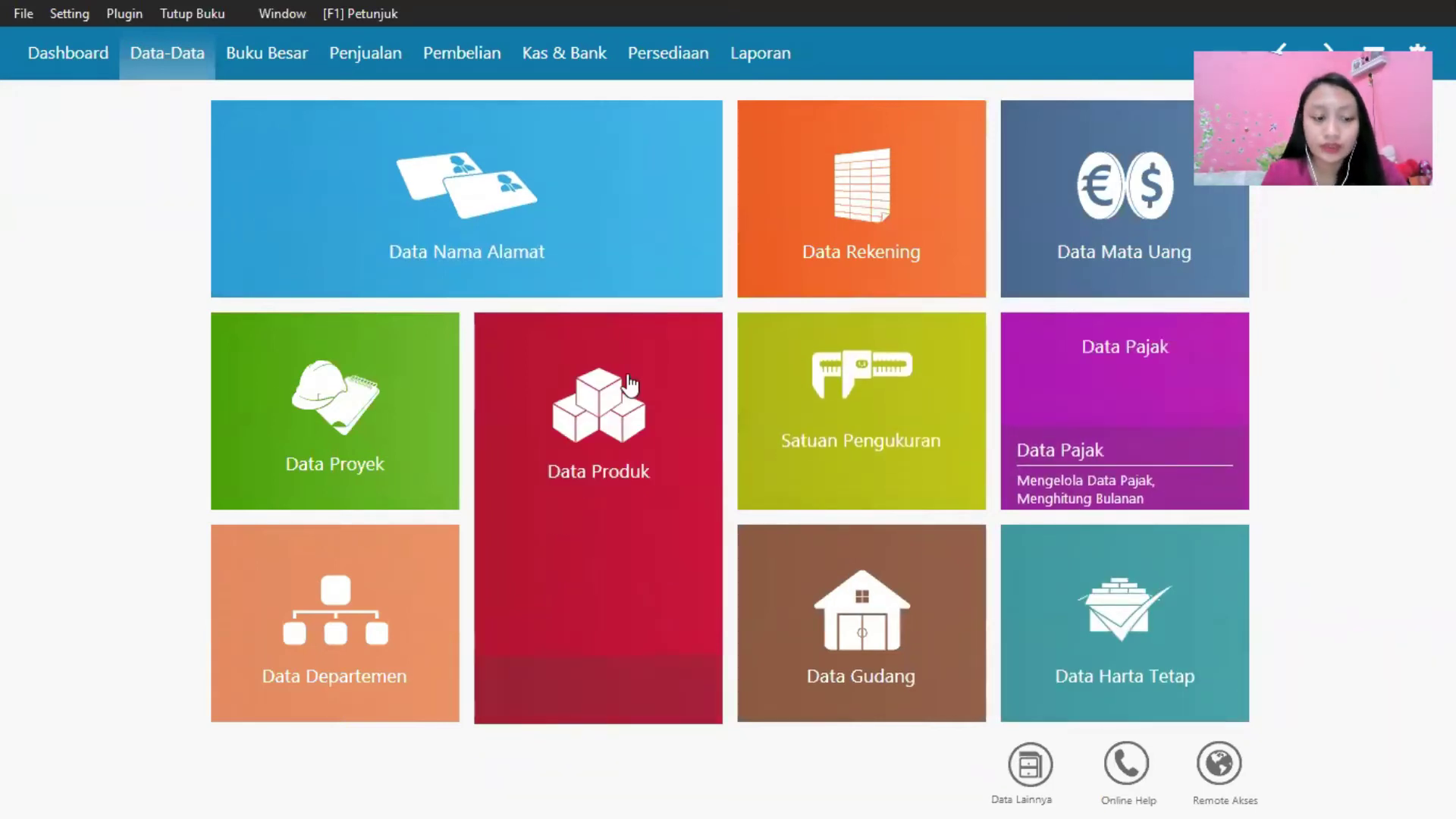
key("alt+Tab")
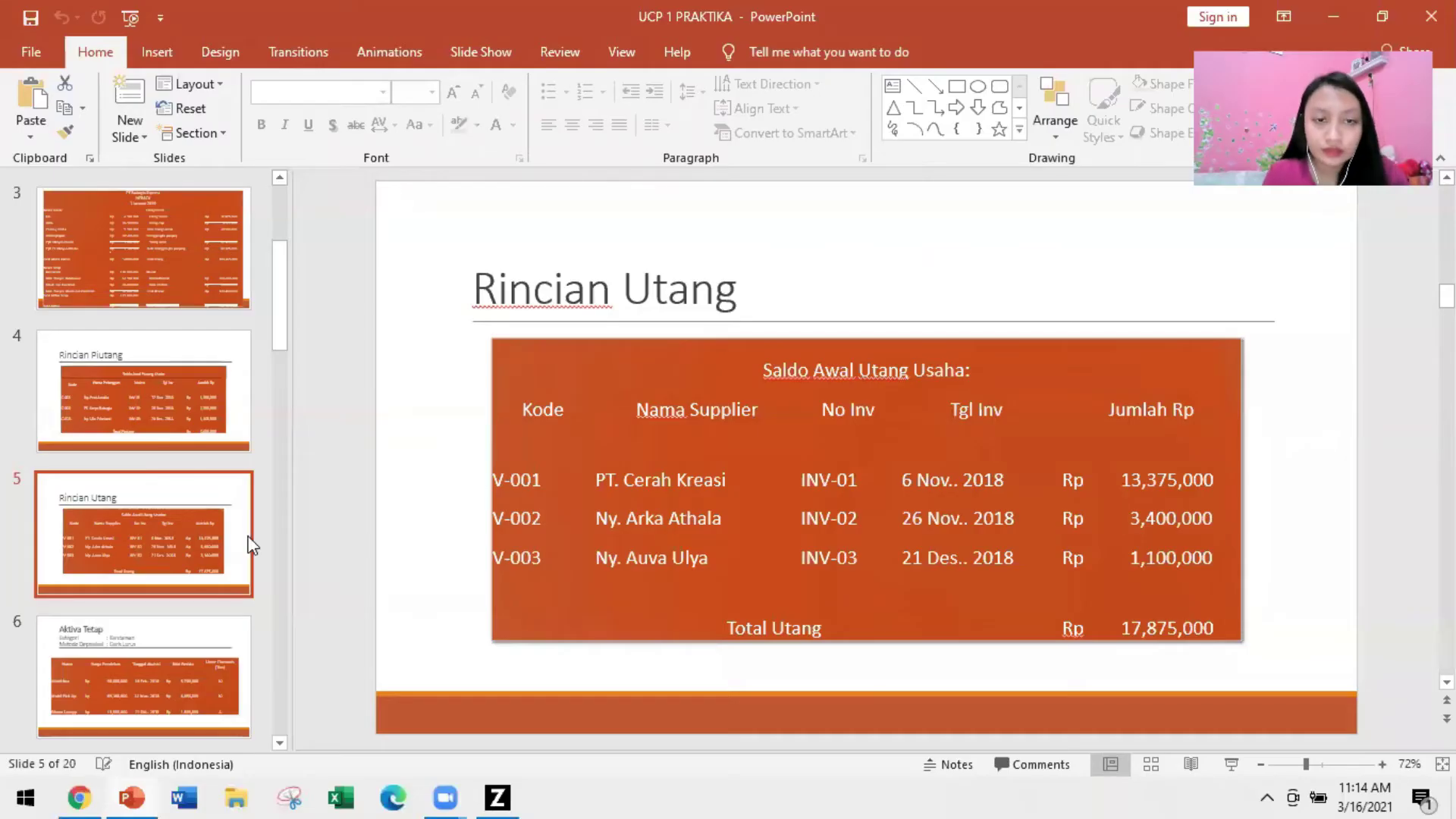
left_click(209, 630)
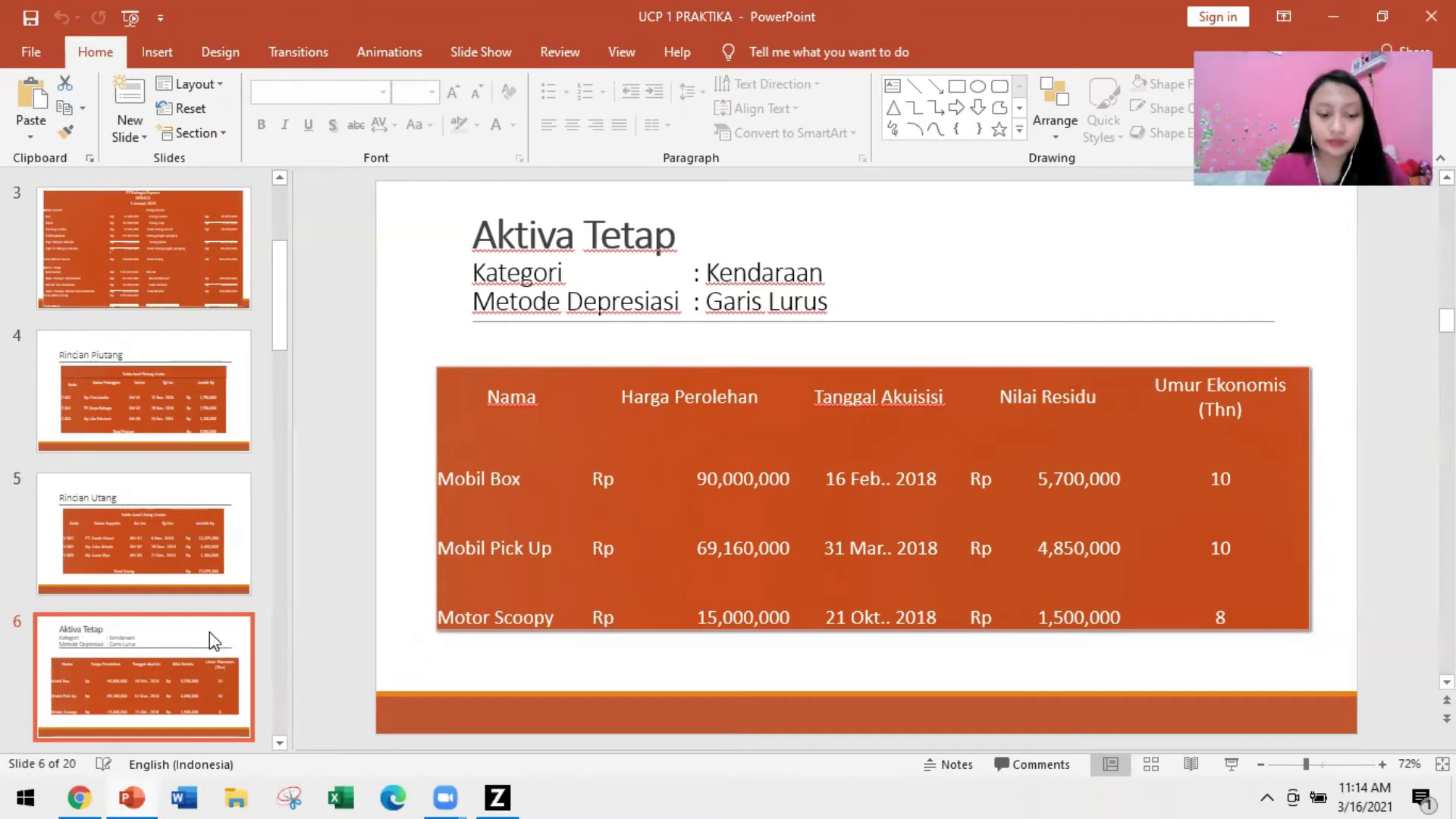
key("alt+Tab")
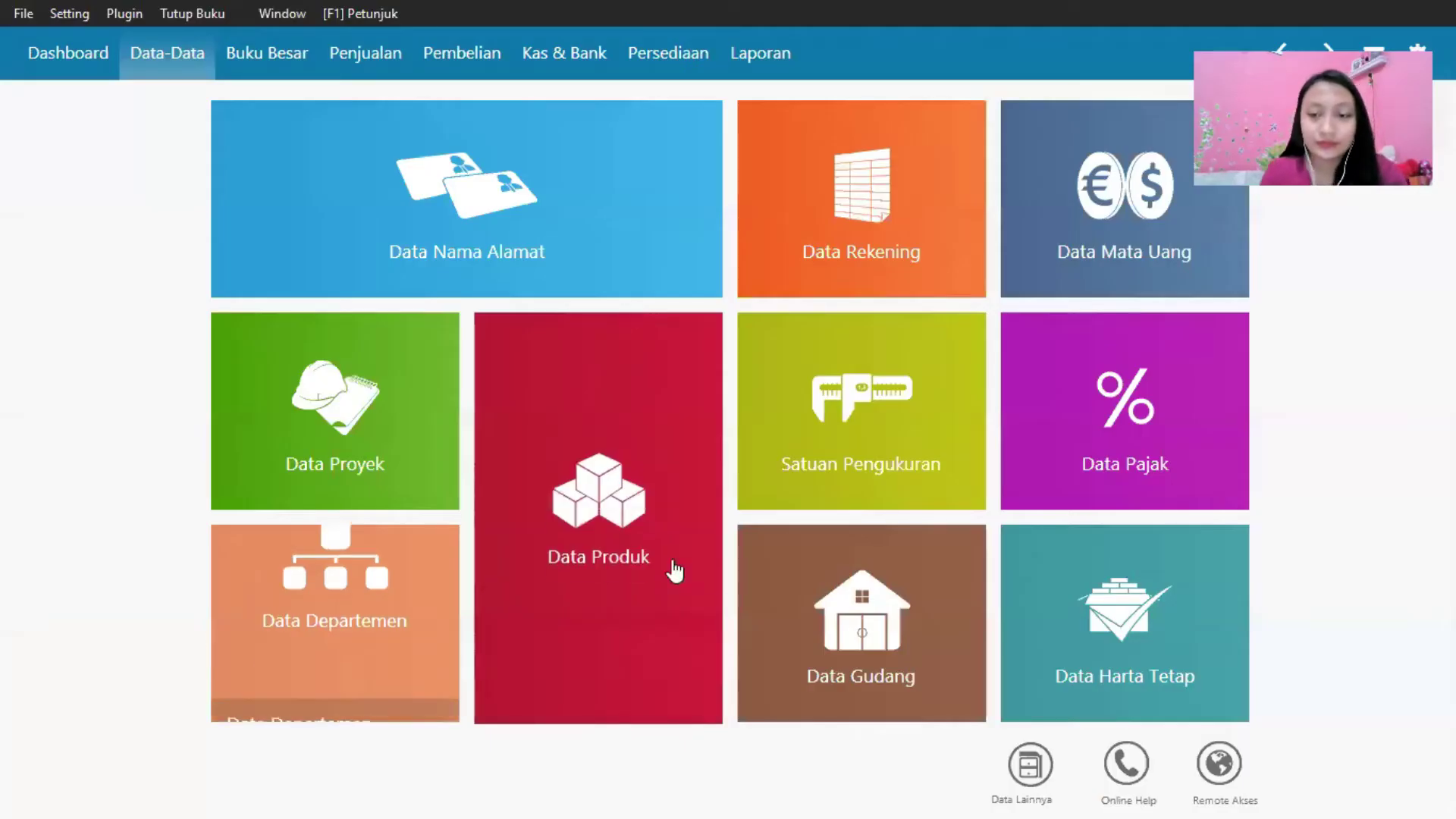
mouse_move(1147, 595)
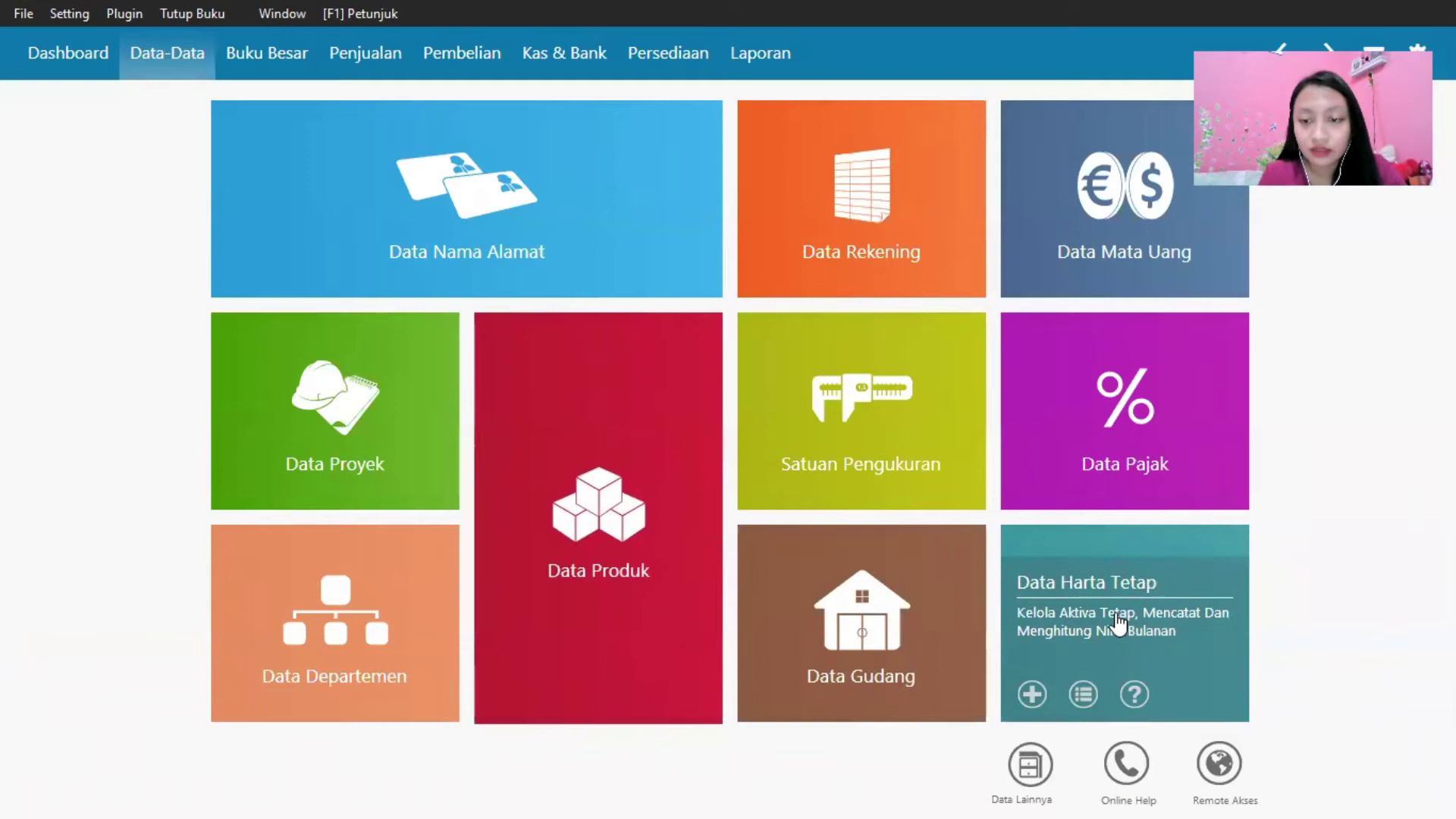
left_click(1117, 616)
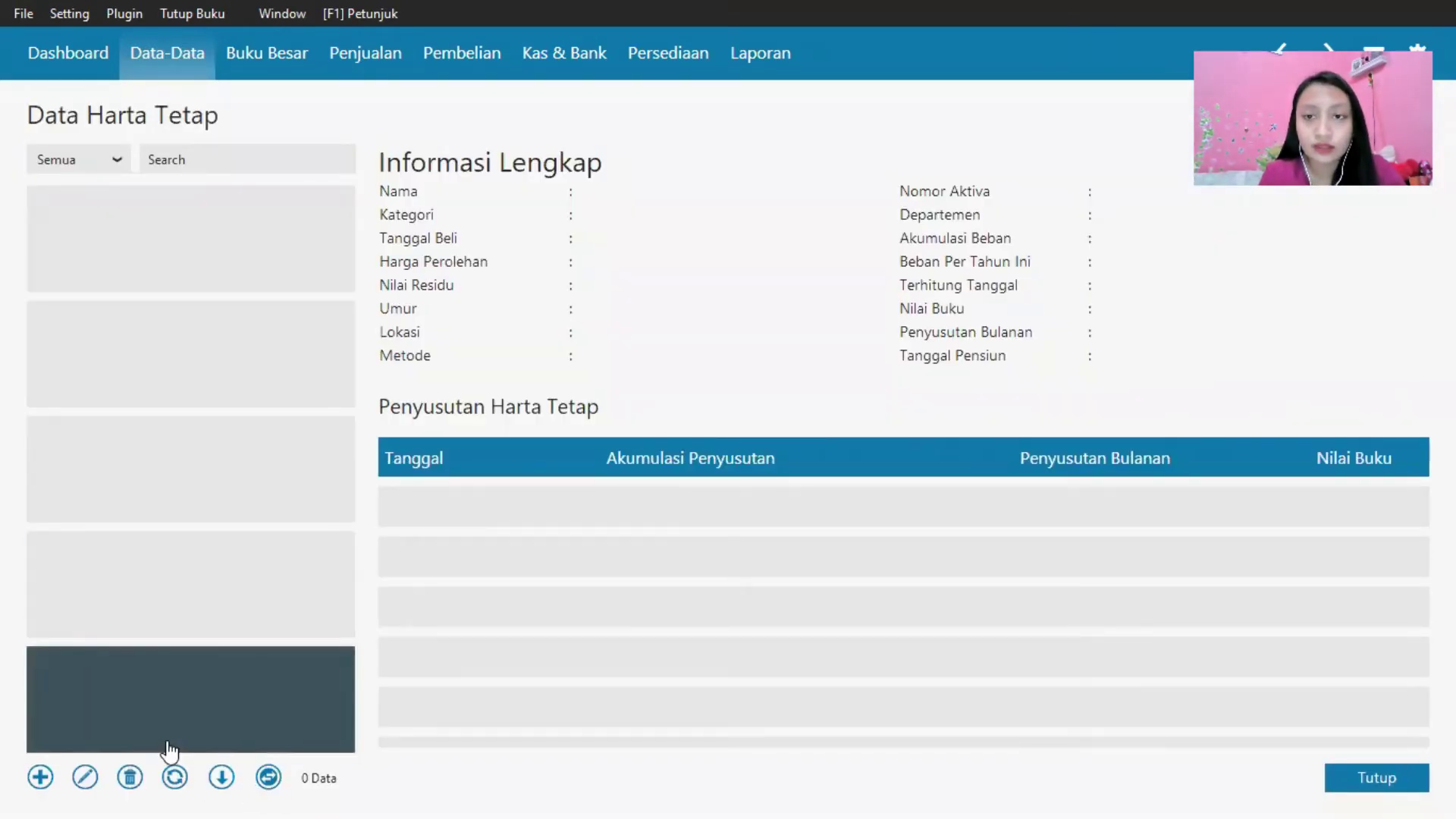
- Start a new fixed asset named Mobil Box in the Kendaraan Roda Empat group
left_click(41, 778)
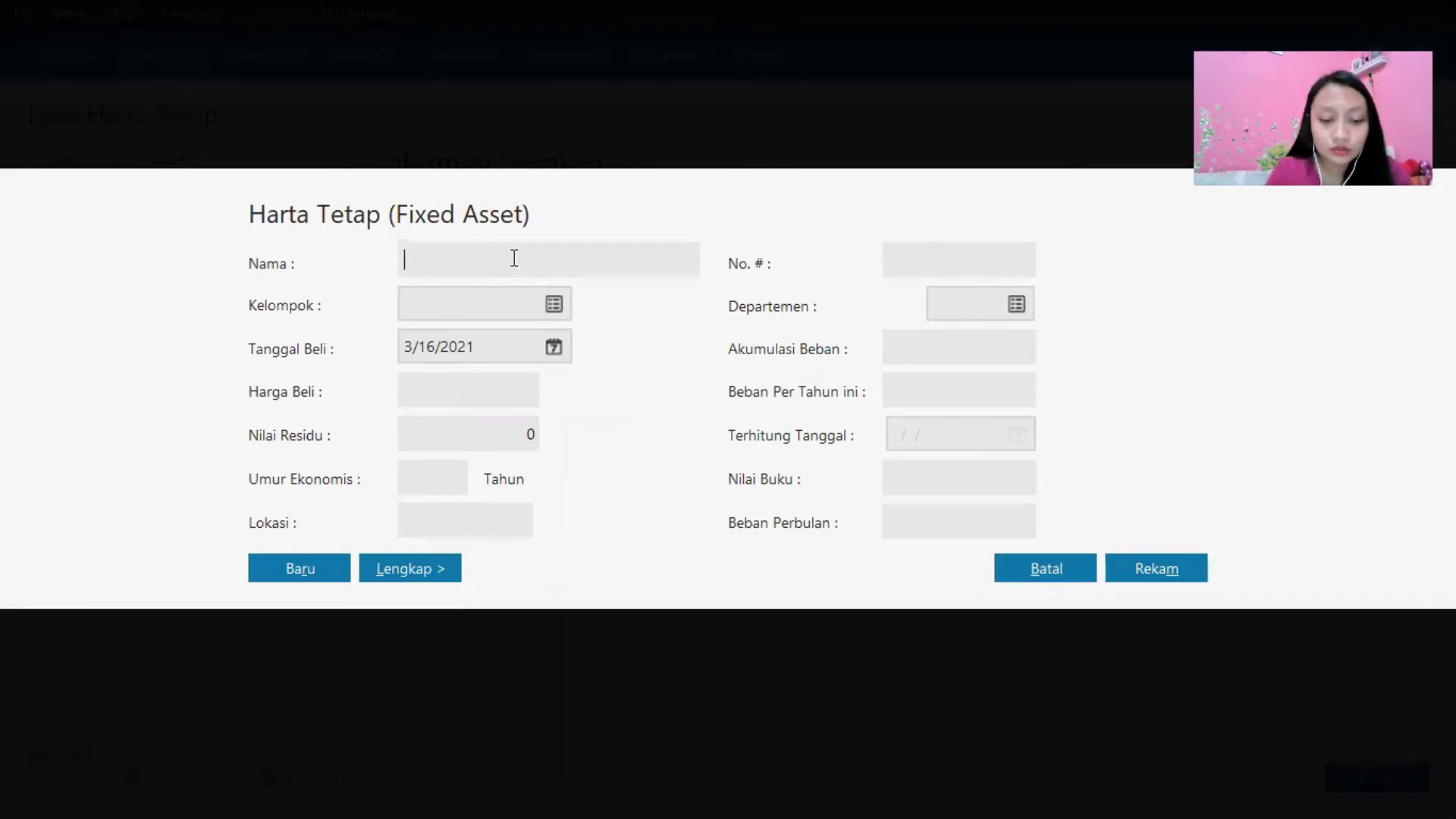
key("Caps_Lock")
type("M")
key("BackSpace")
type("M")
key("Caps_Lock")
type("obil Box")
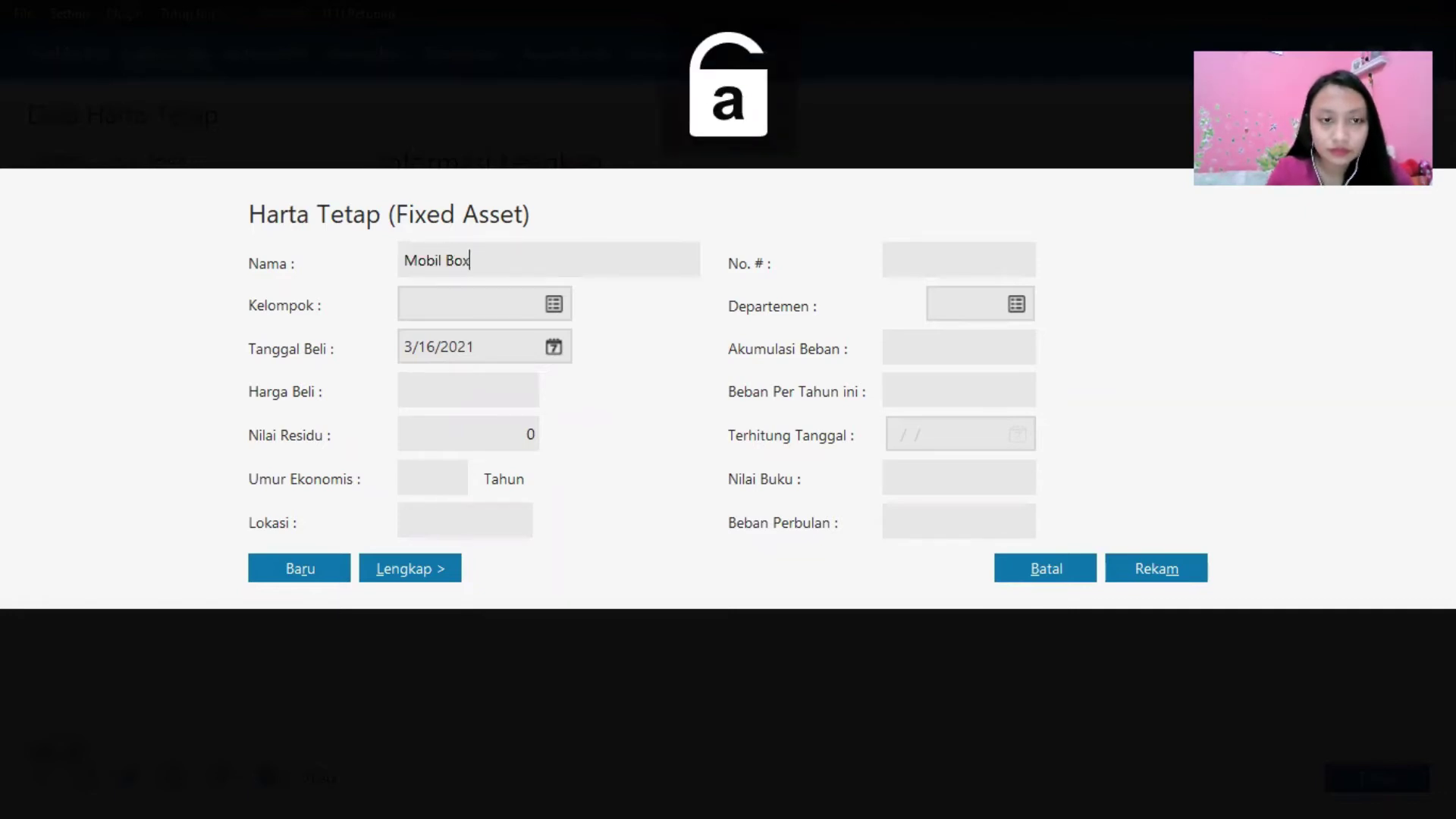
left_click(560, 308)
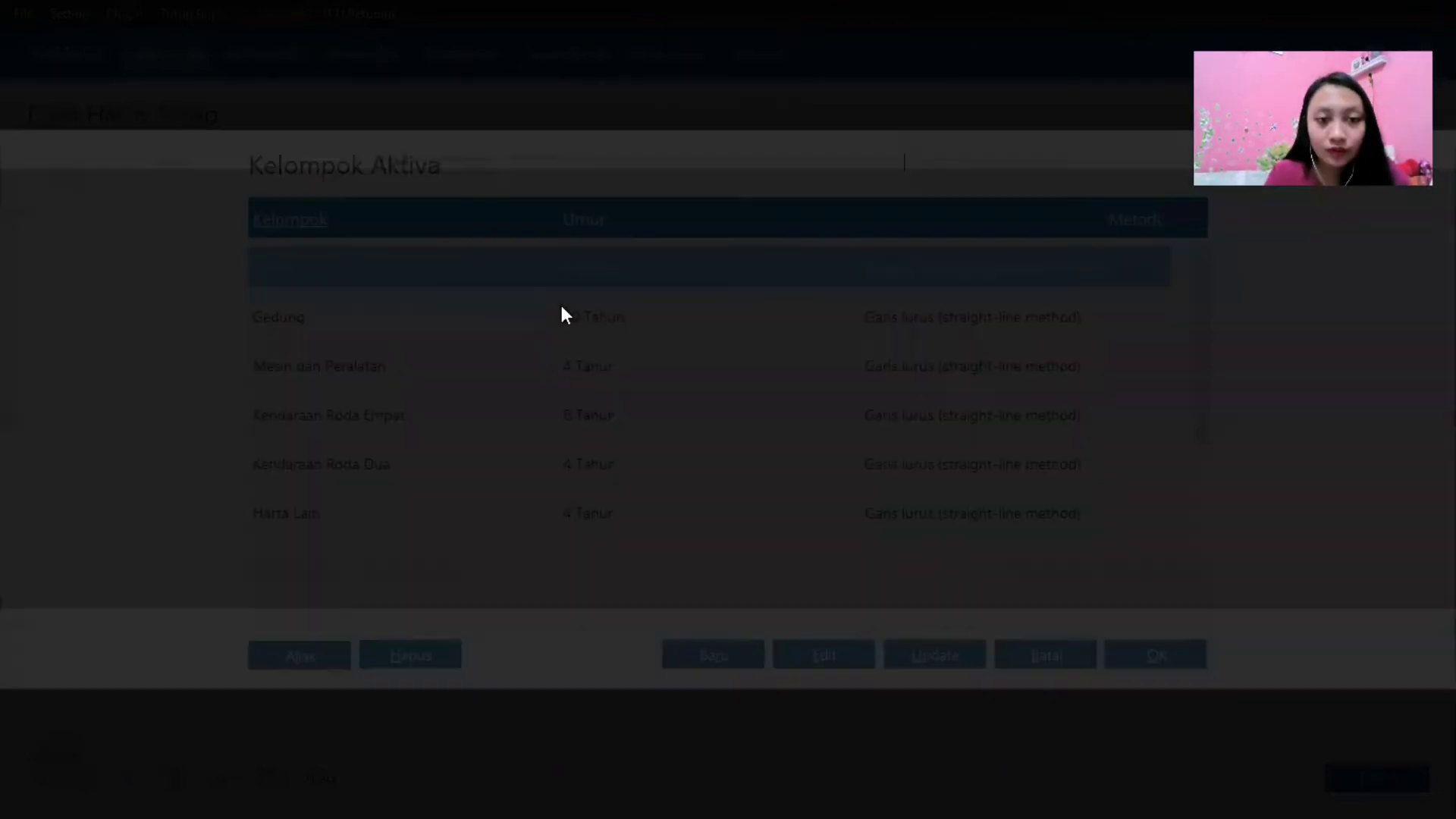
double_click(565, 423)
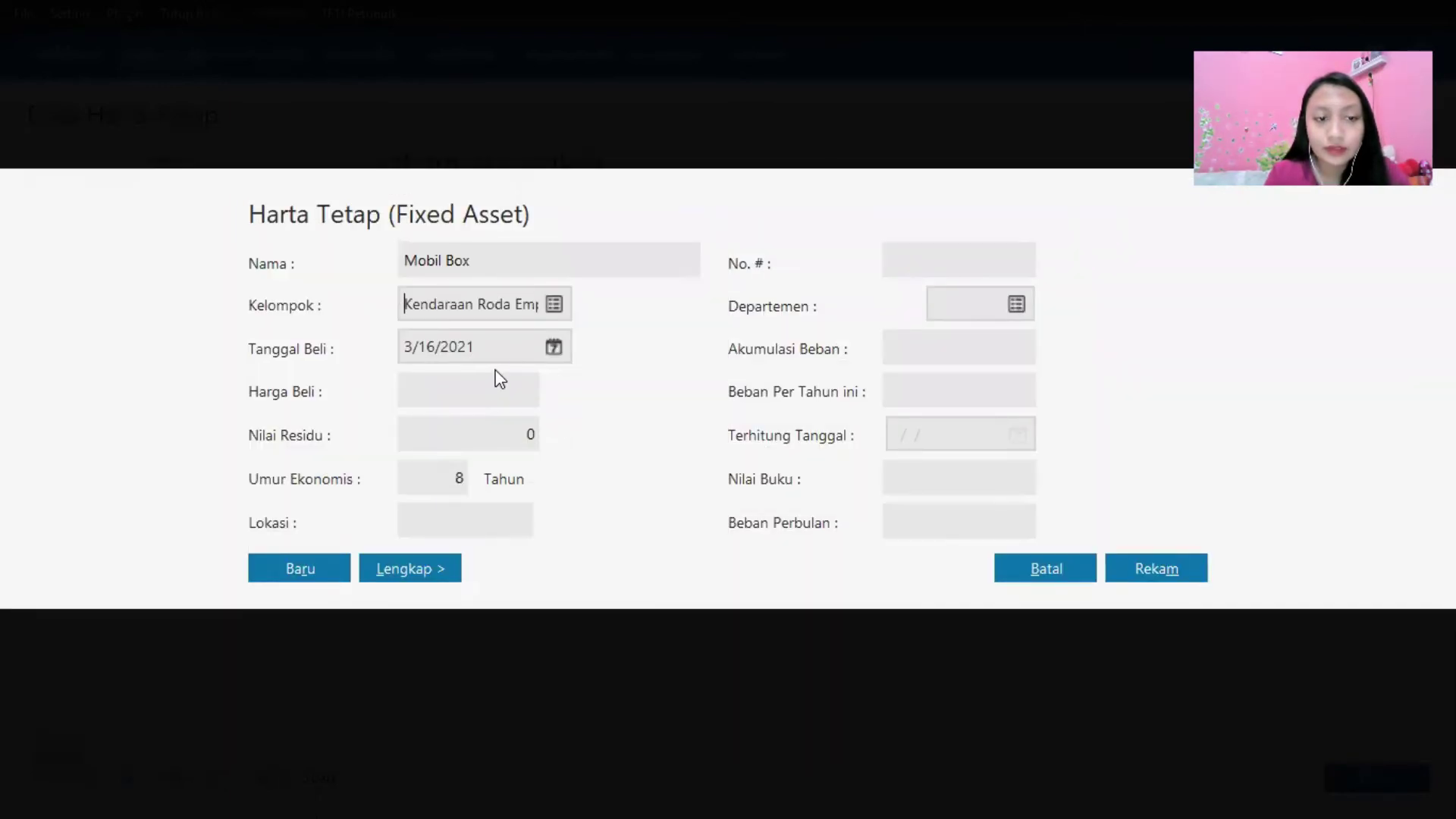
- Set the purchase date to 2/16/2018 and the purchase price to 90,000,000
left_click(554, 351)
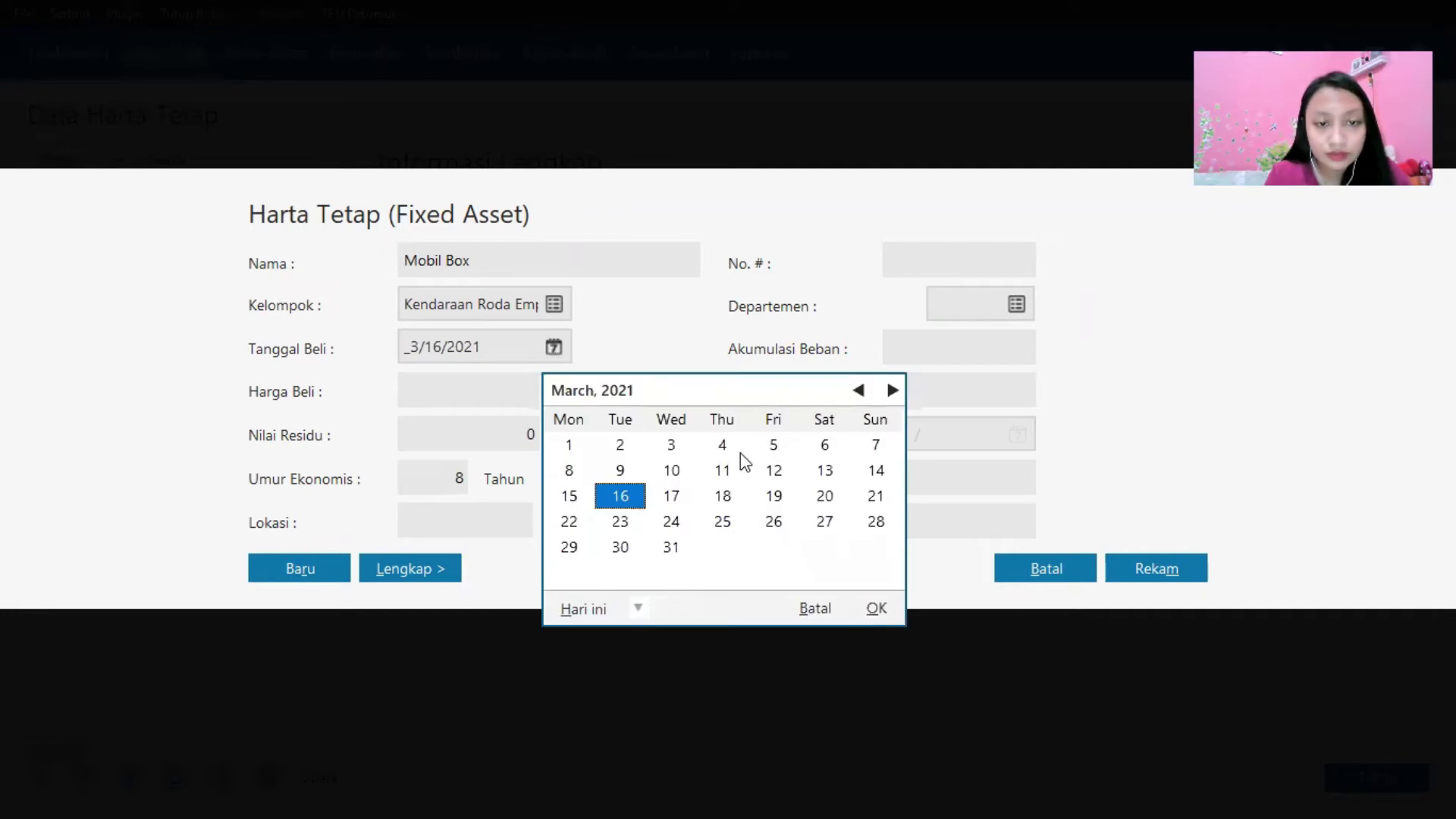
left_click(813, 607)
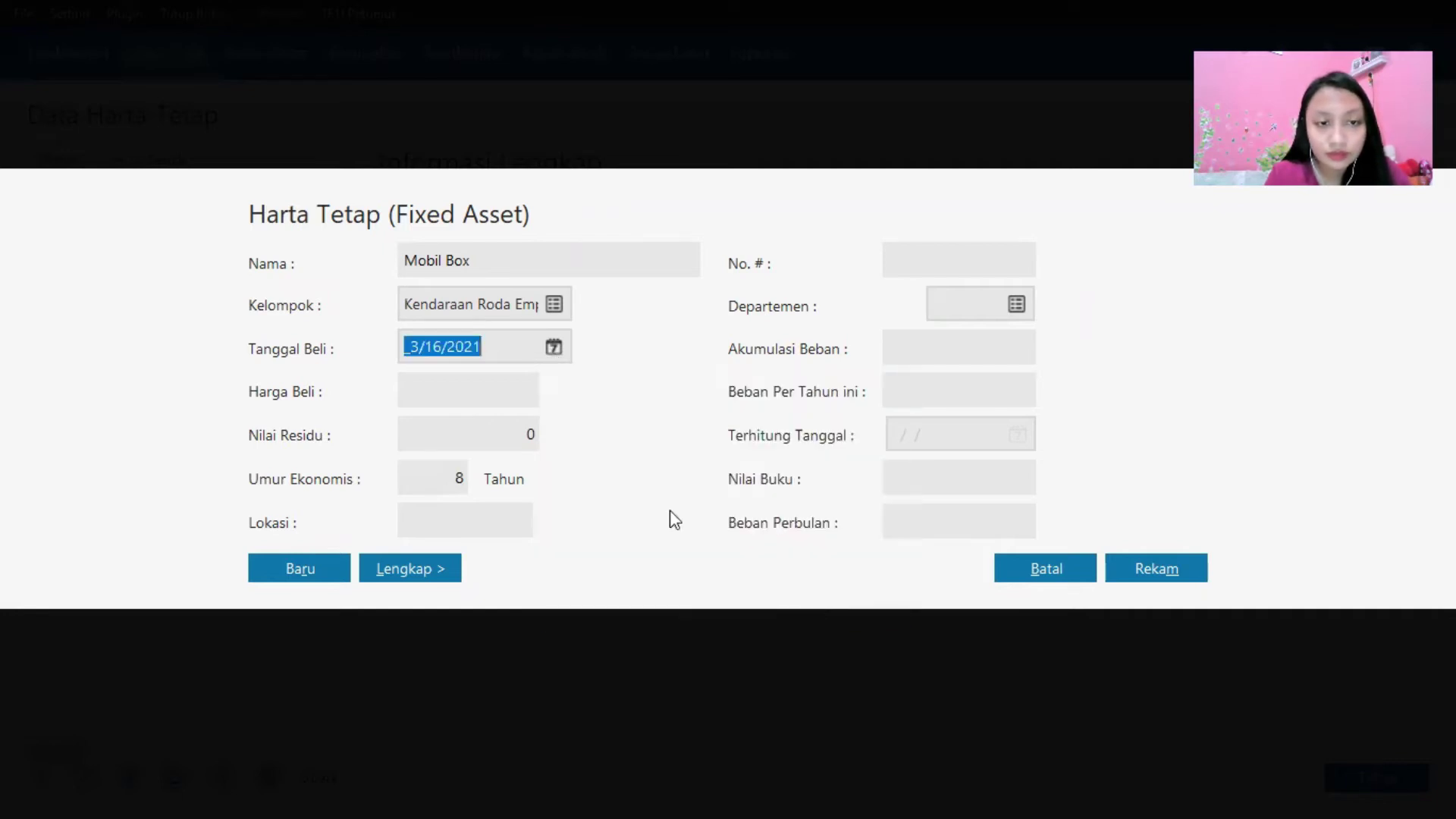
left_click(421, 351)
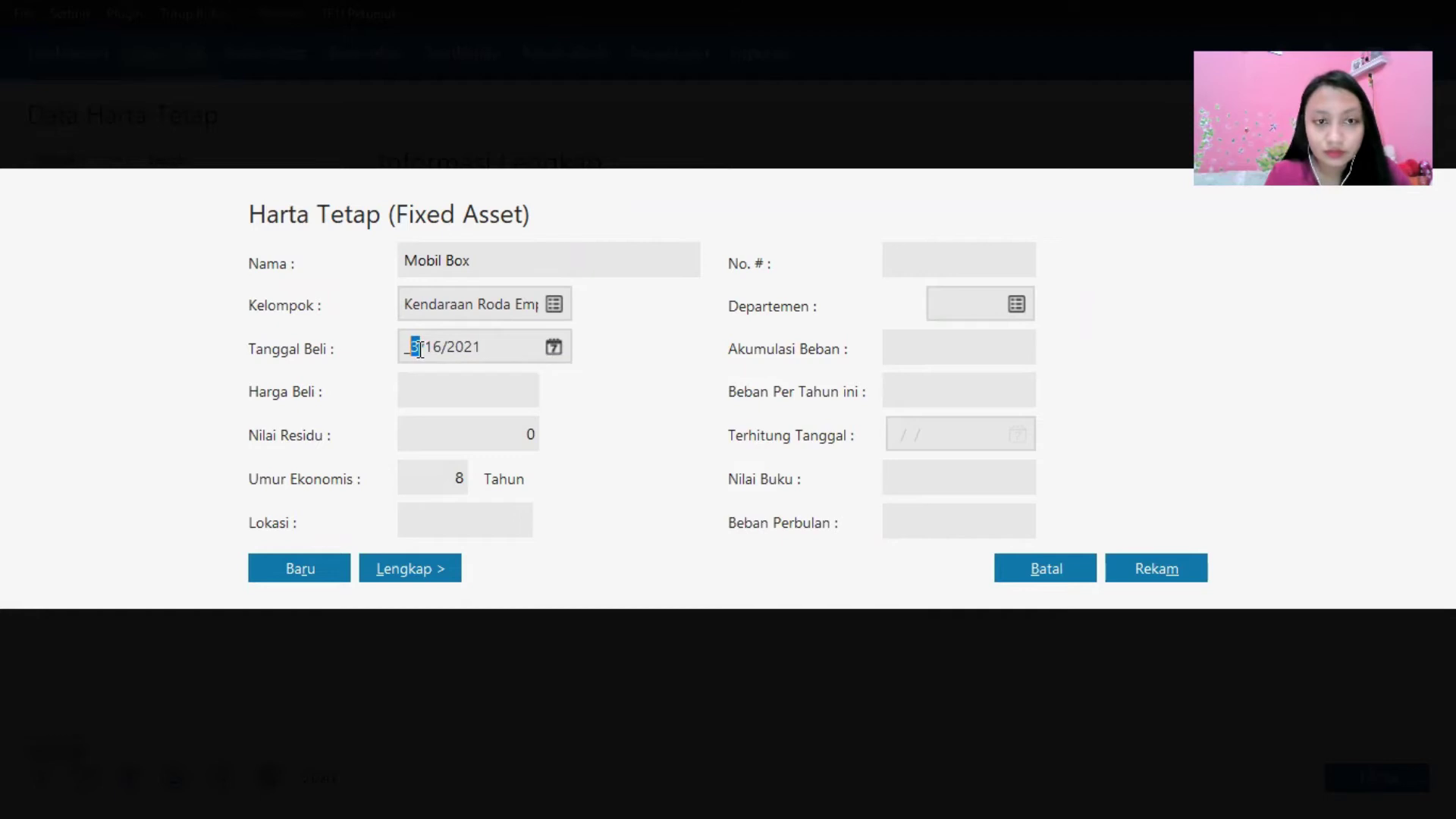
type("2/16/2021")
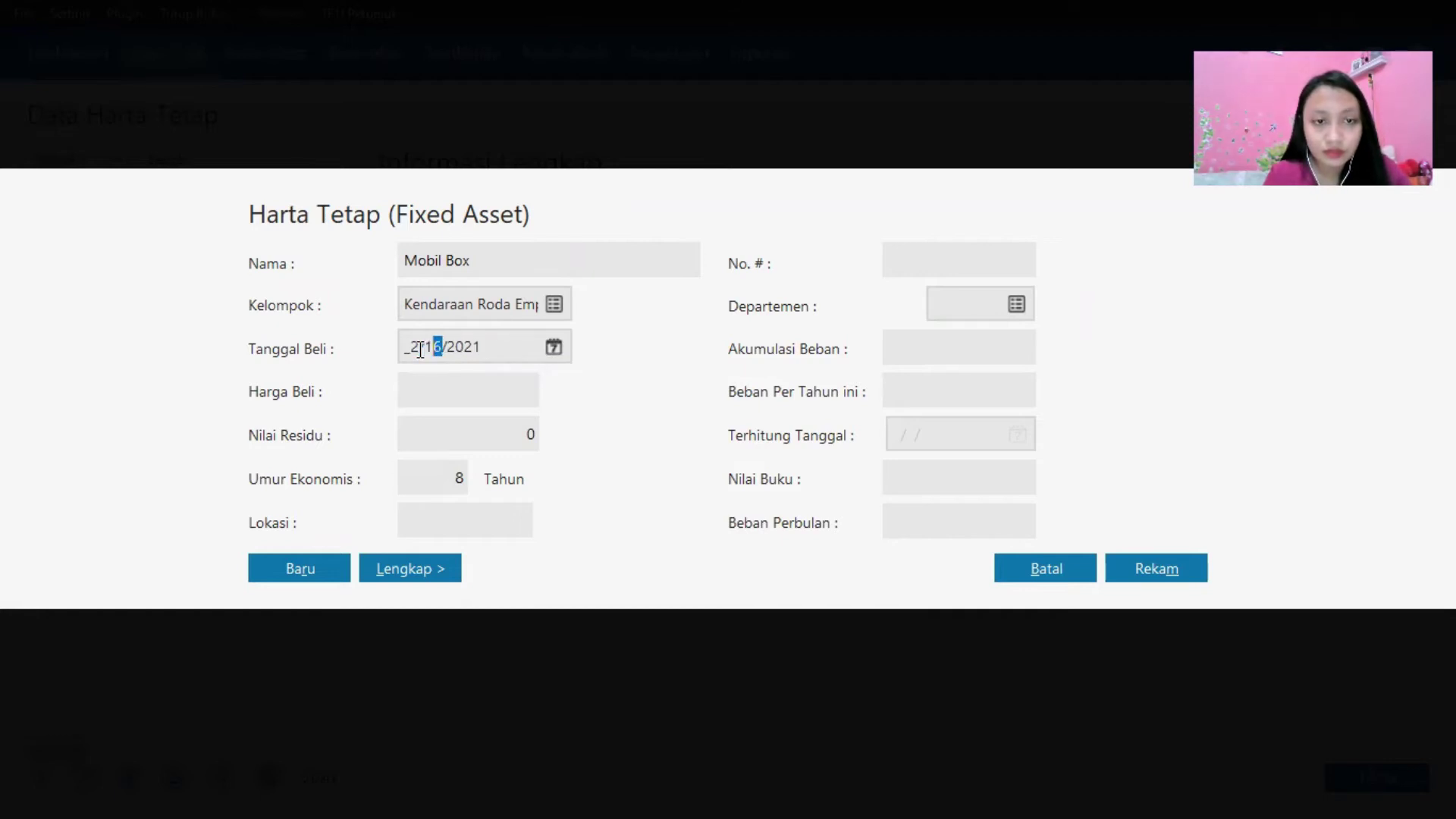
key("BackSpace")
key("BackSpace")
type("18")
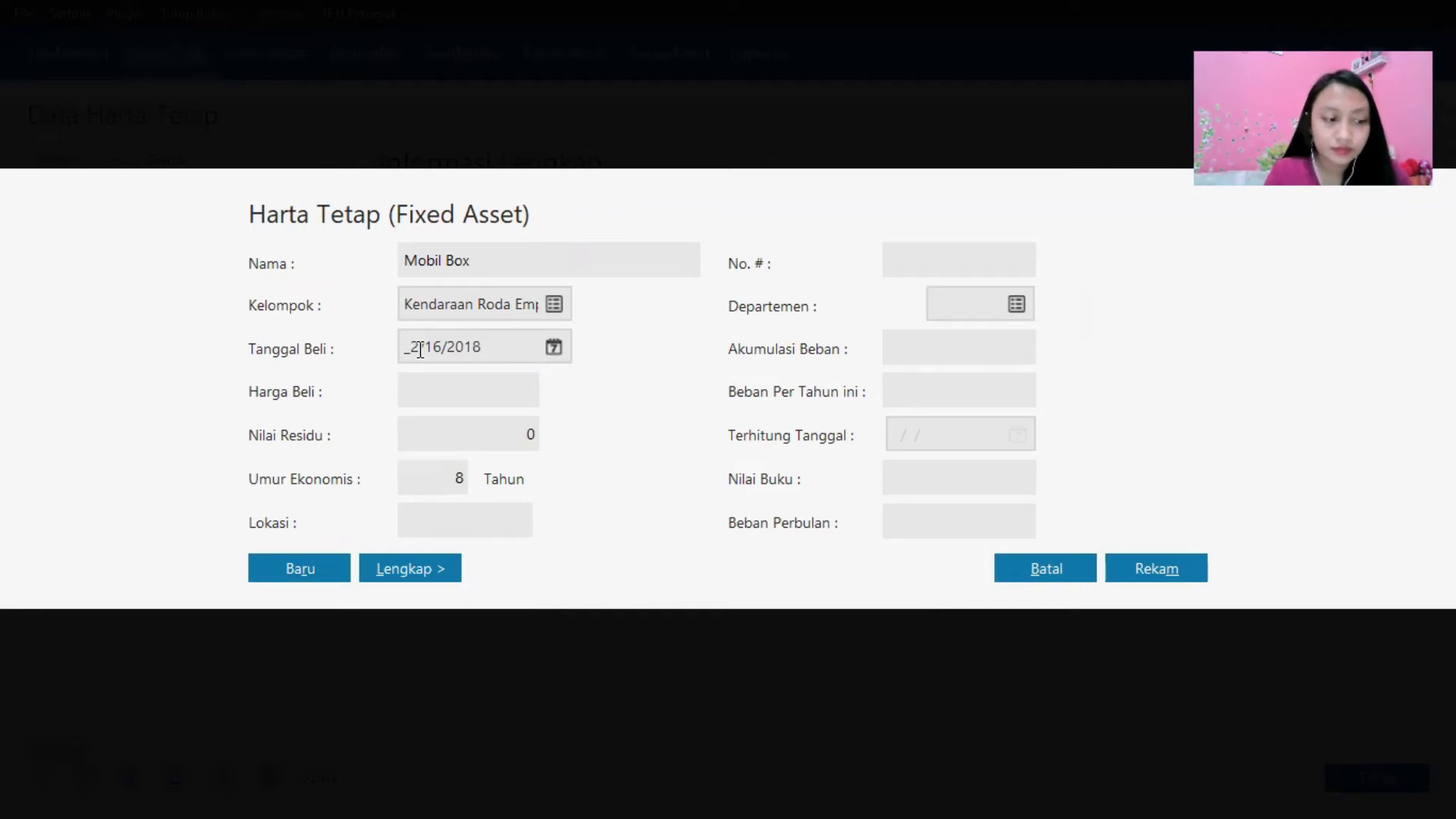
left_click(437, 393)
type("9000000")
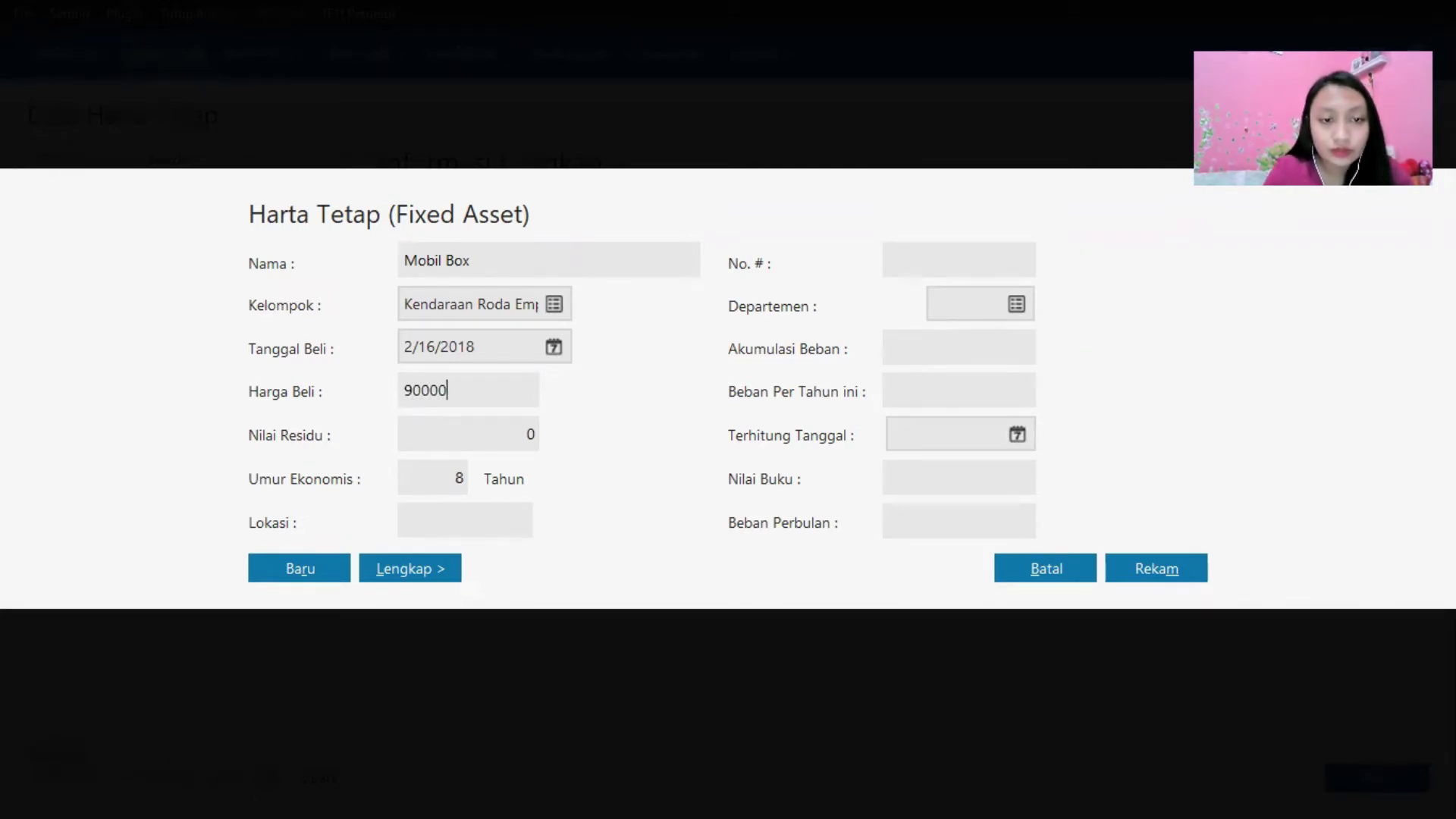
type("0")
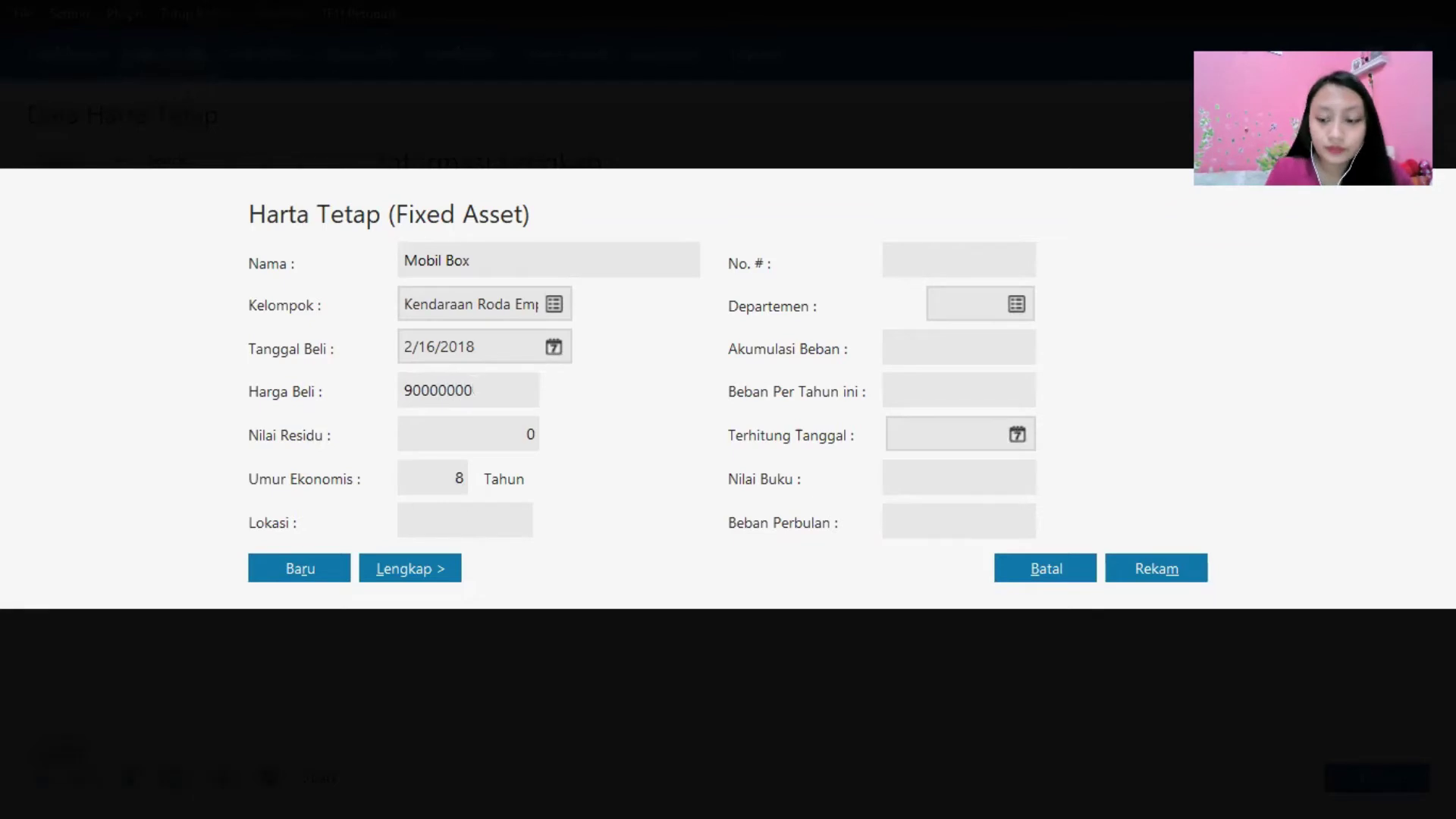
- Enter a residual value of 5,700,000 after checking the figures on the slide
left_click(446, 434)
key("alt+Tab")
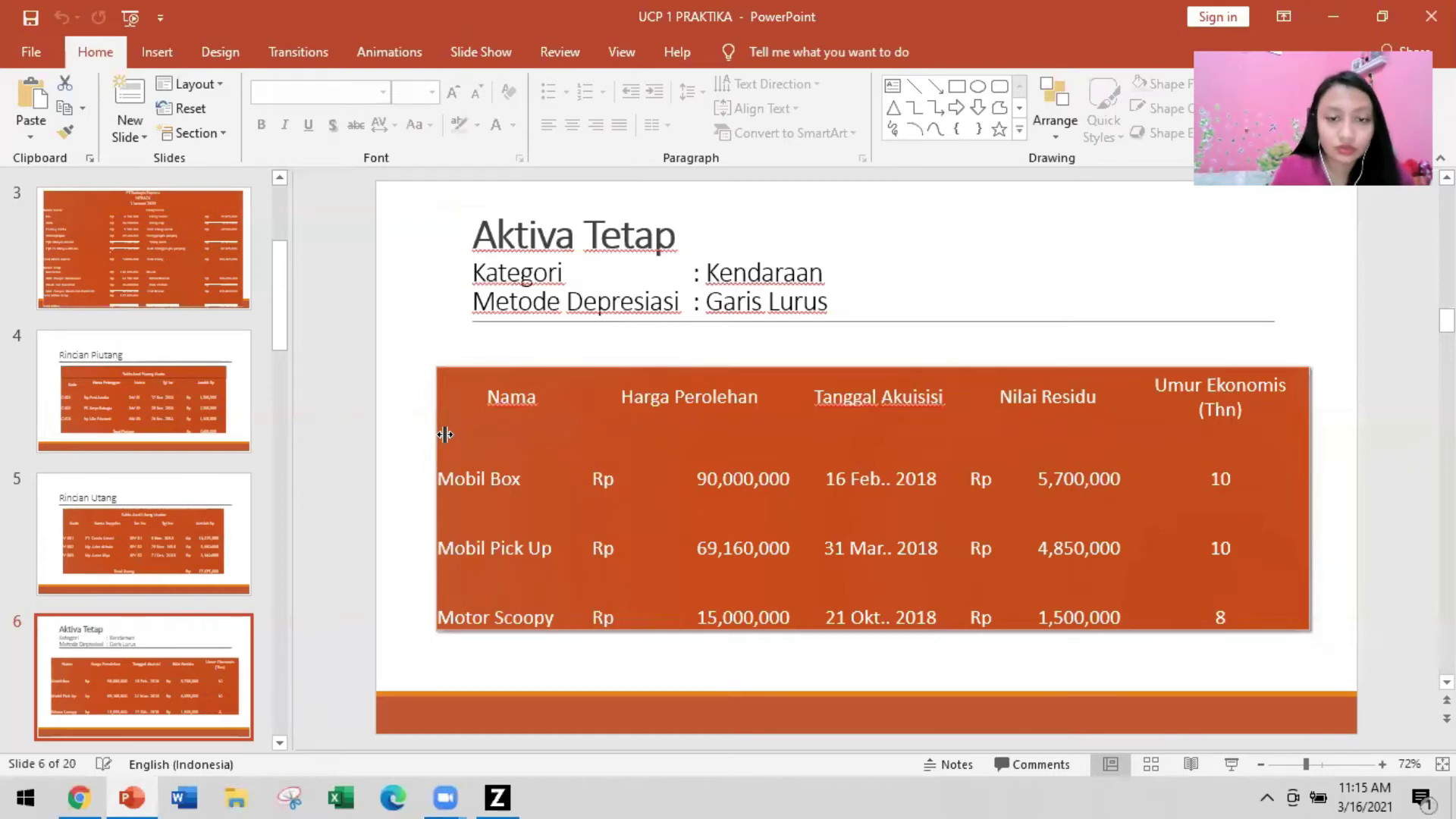
key("alt+Tab")
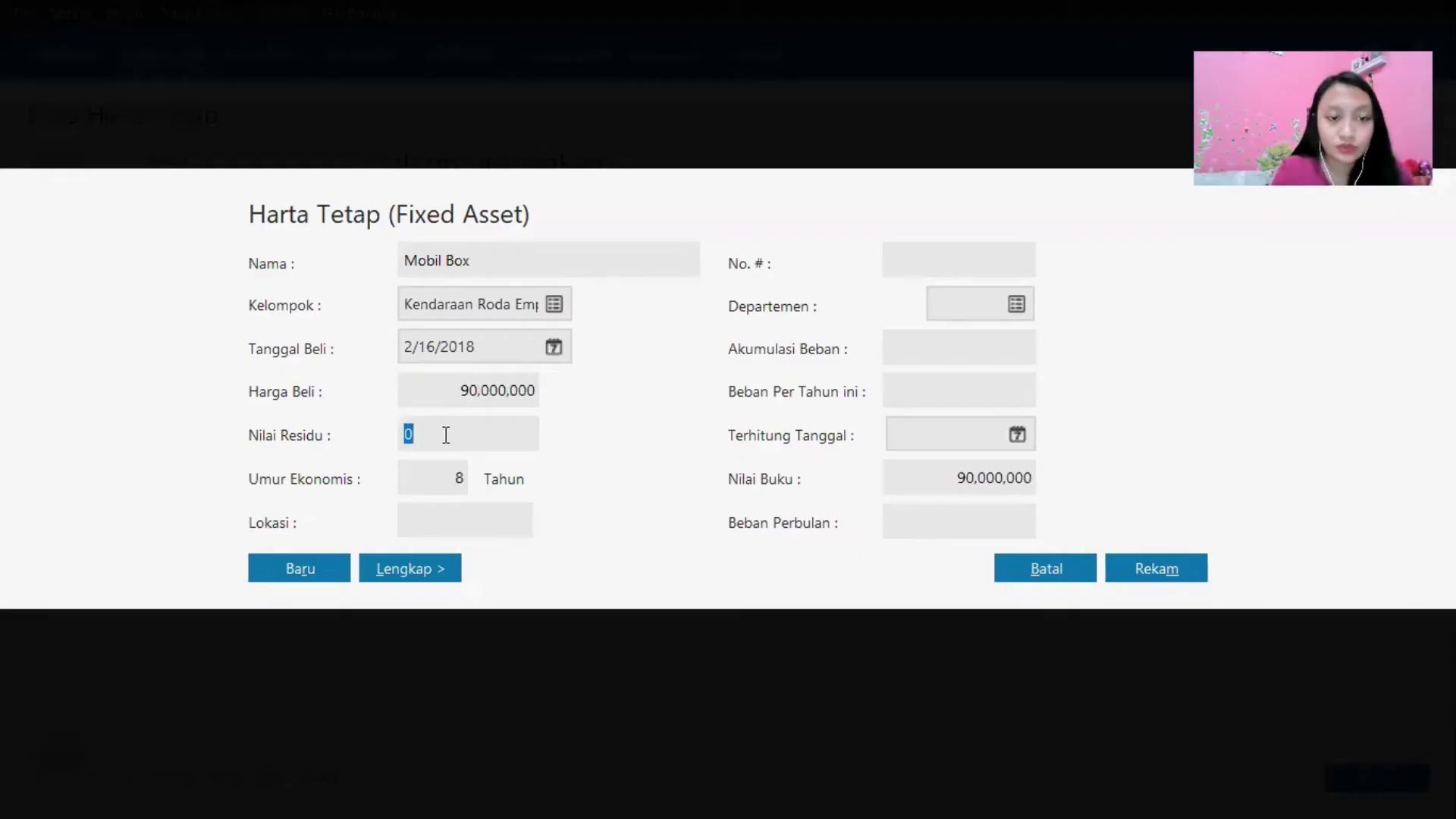
type("57000")
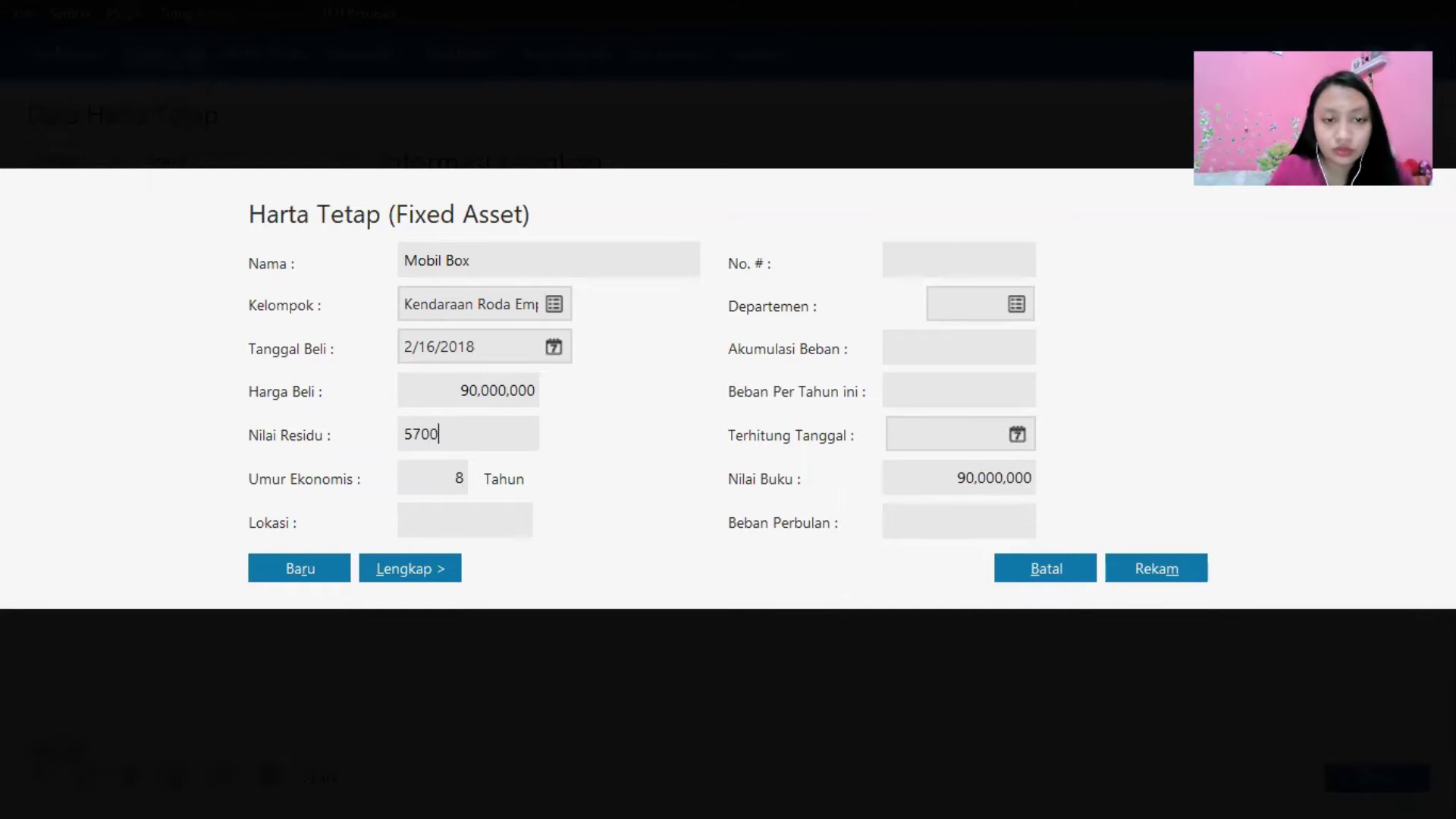
type("000")
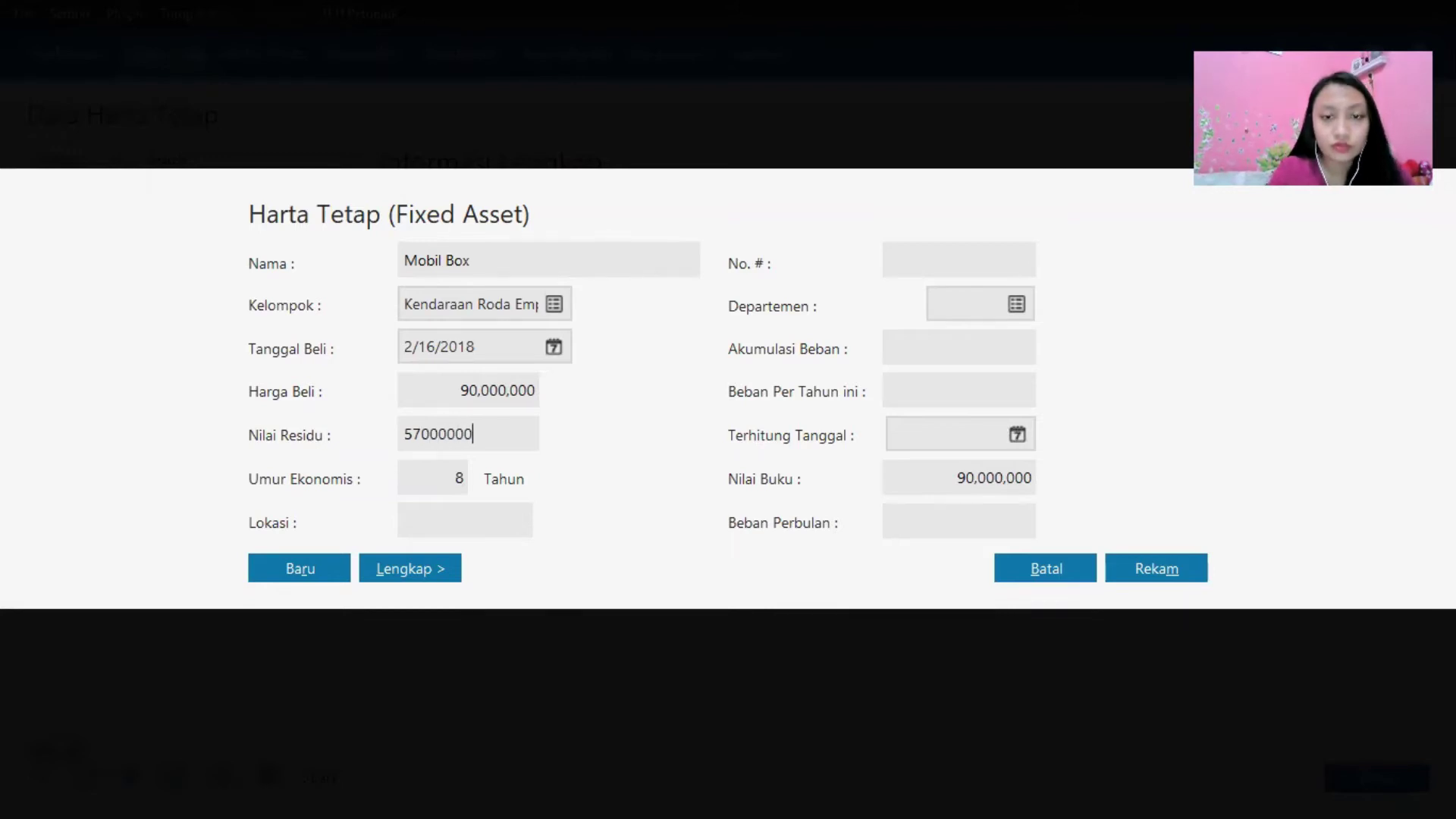
left_click(451, 478)
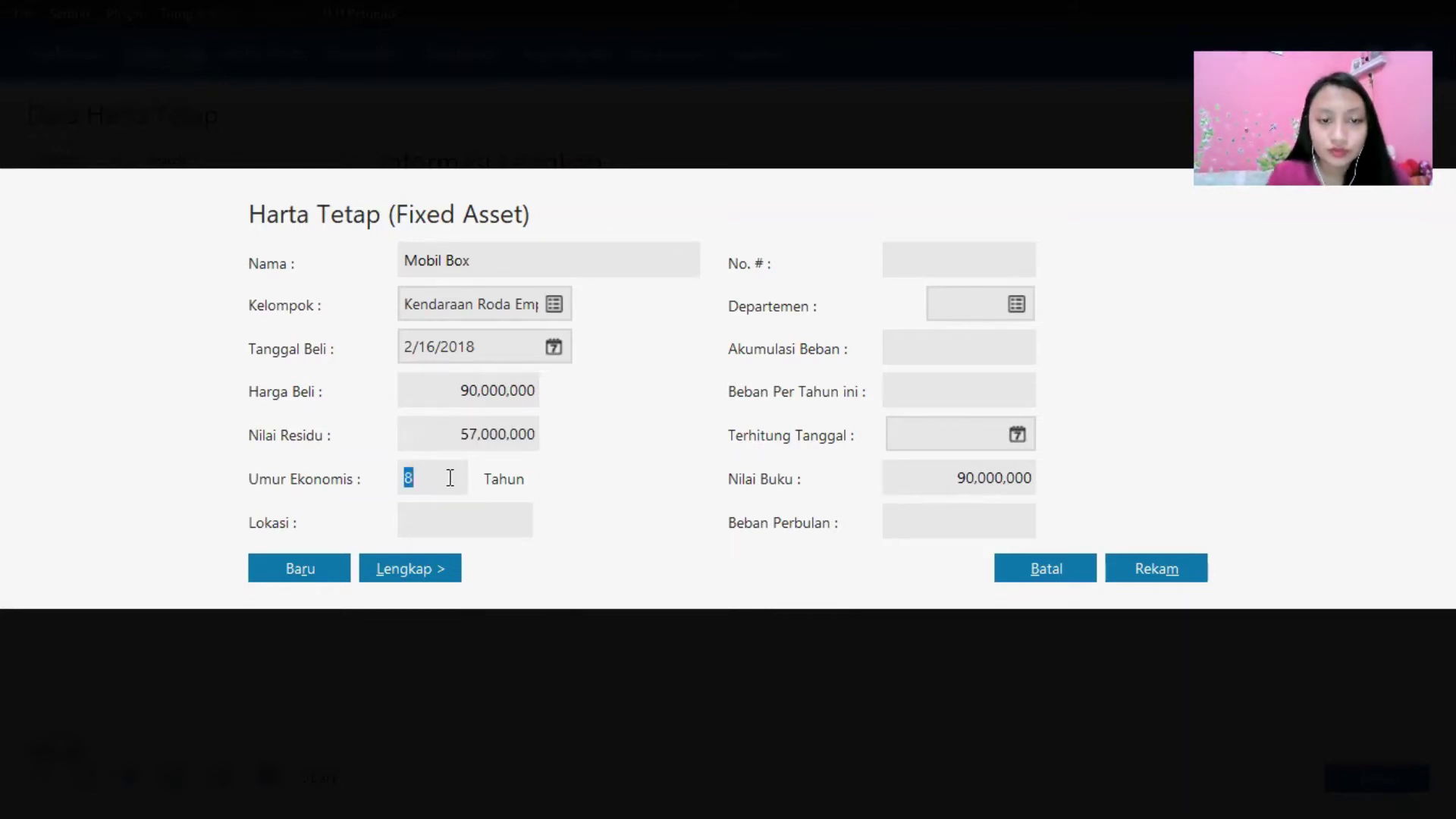
left_click(495, 437)
left_click(486, 431)
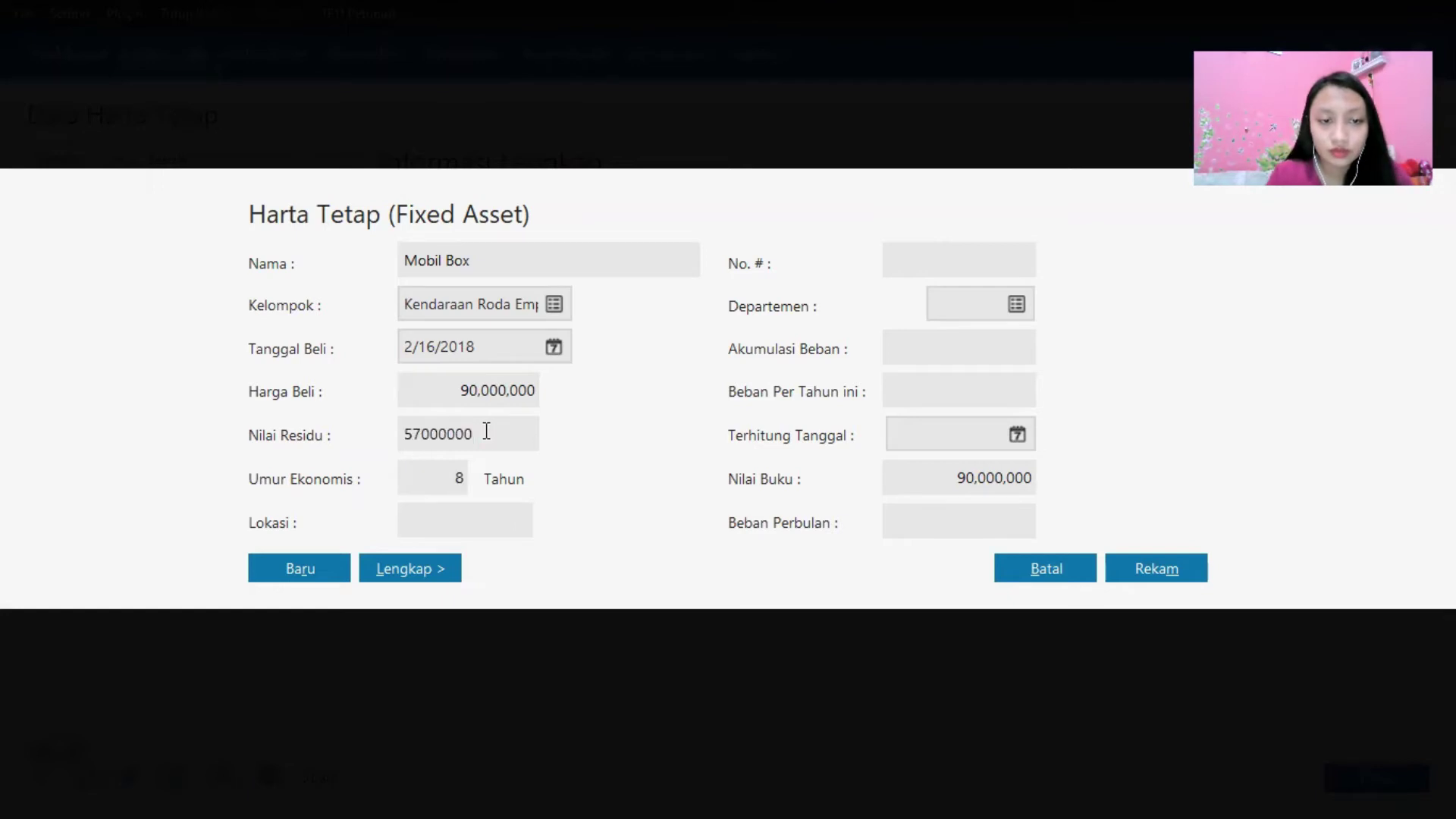
key("BackSpace")
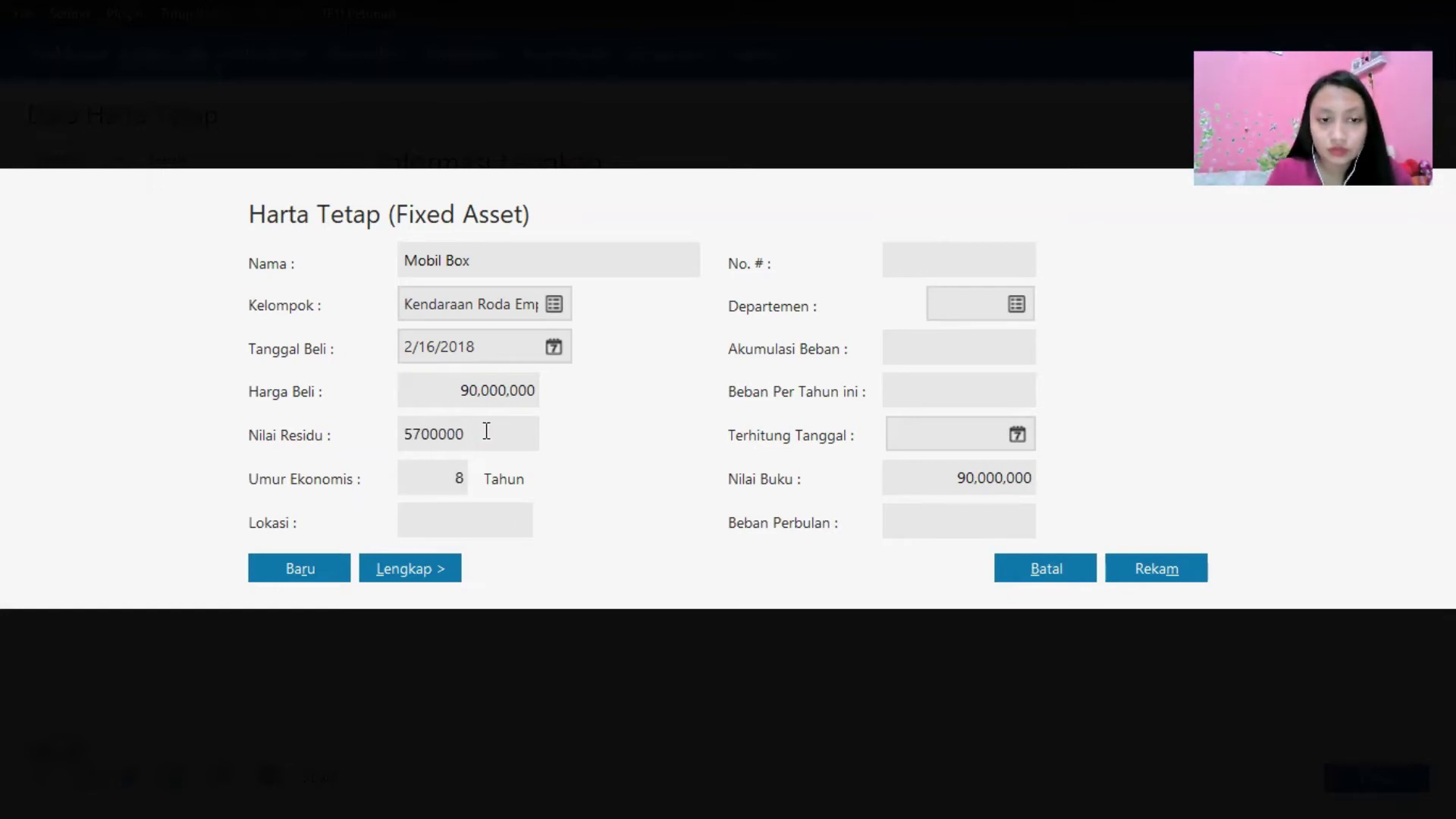
left_click(459, 474)
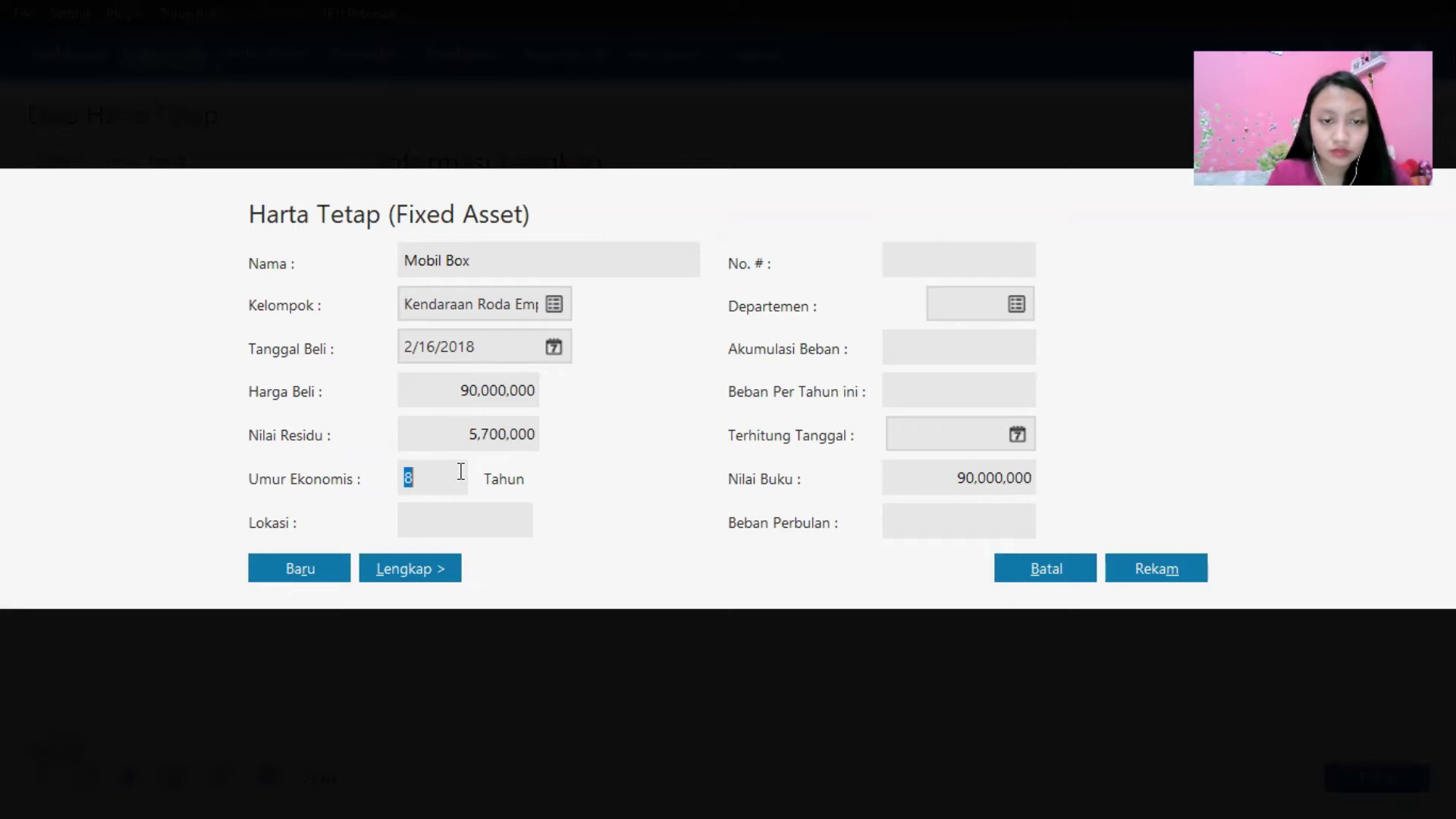
- Set a 10-year economic life with depreciation counted from 12/31/2018
type("10")
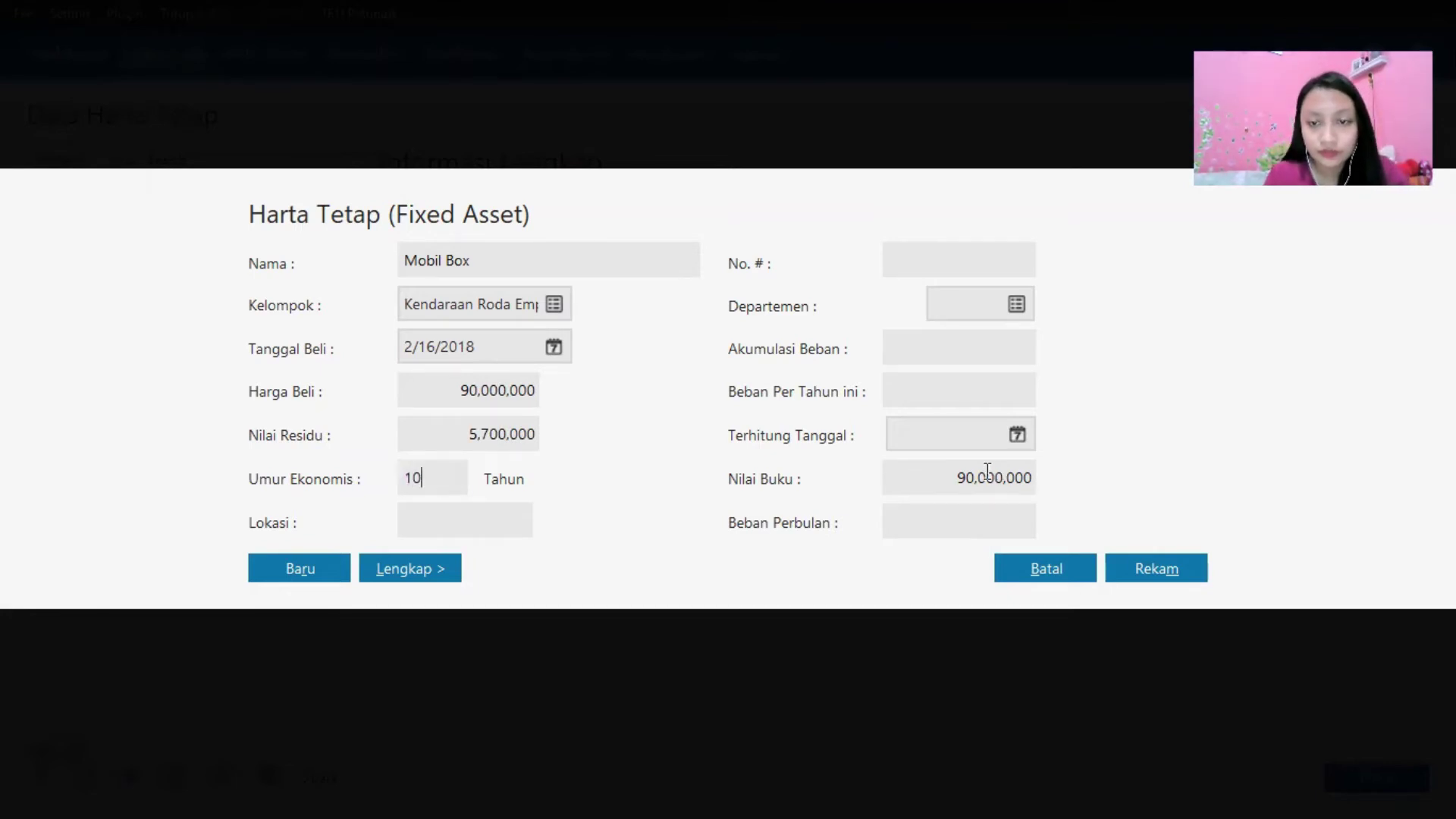
left_click(988, 471)
left_click(1016, 434)
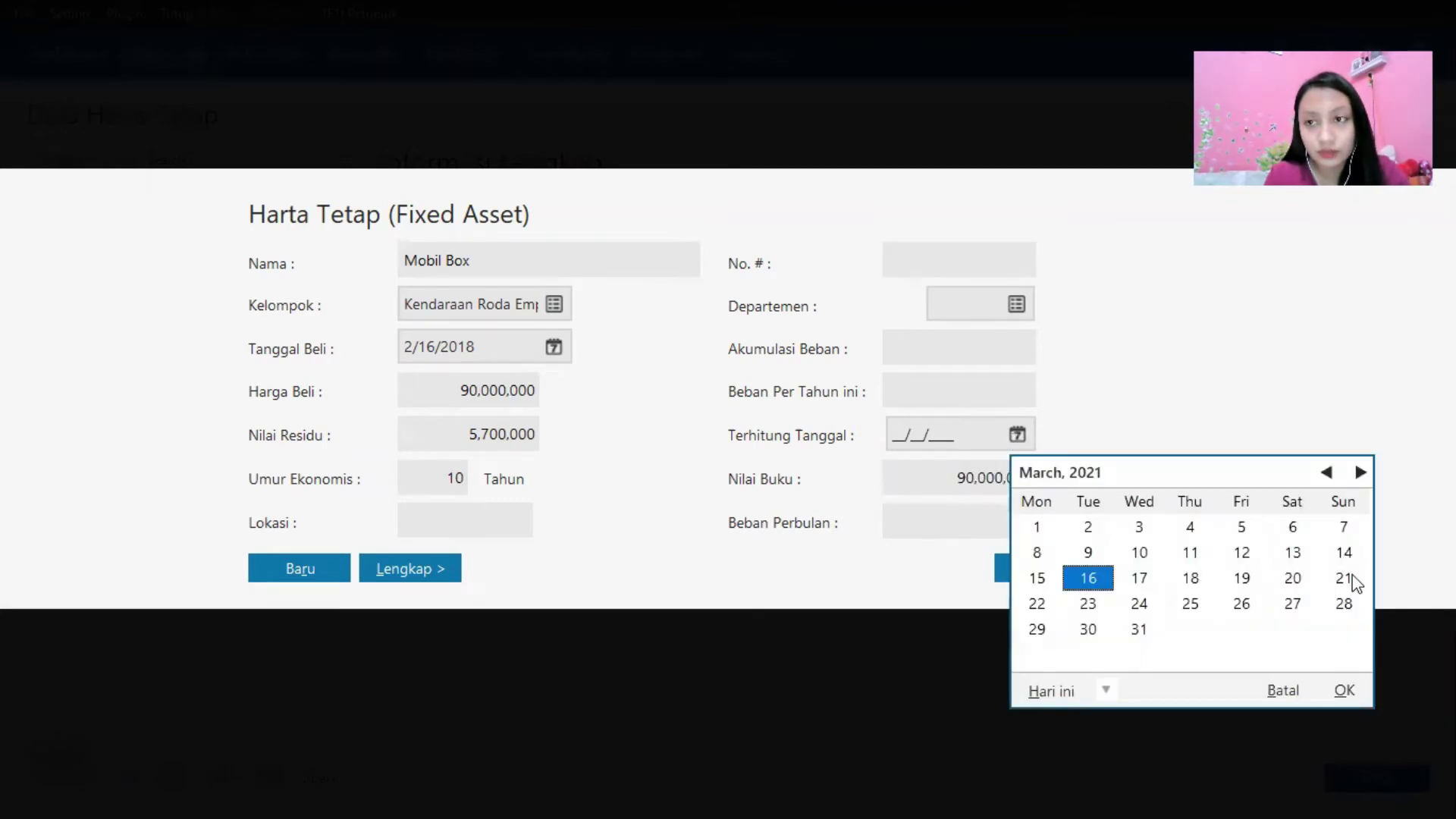
left_click(1280, 690)
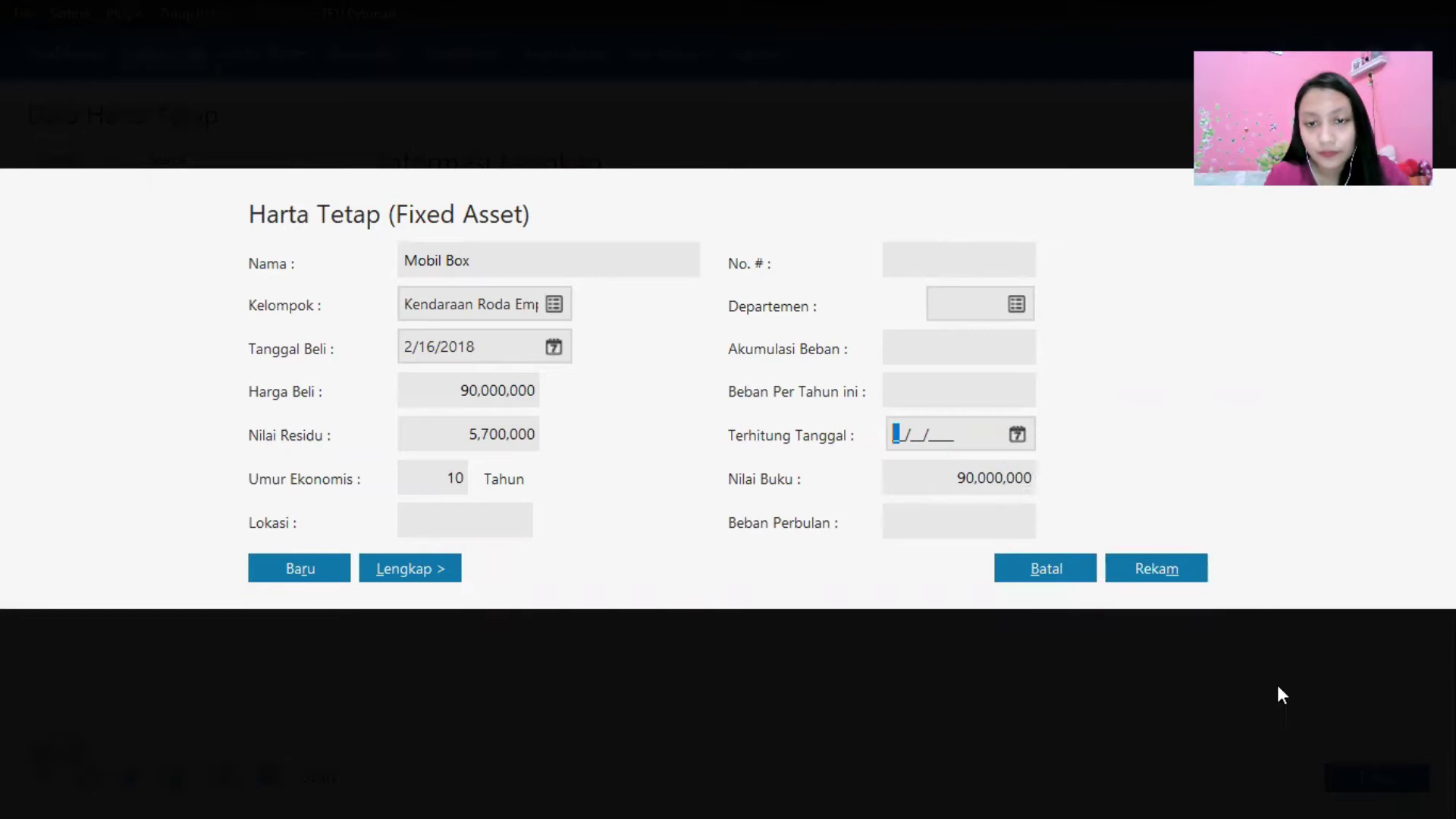
type("12/3")
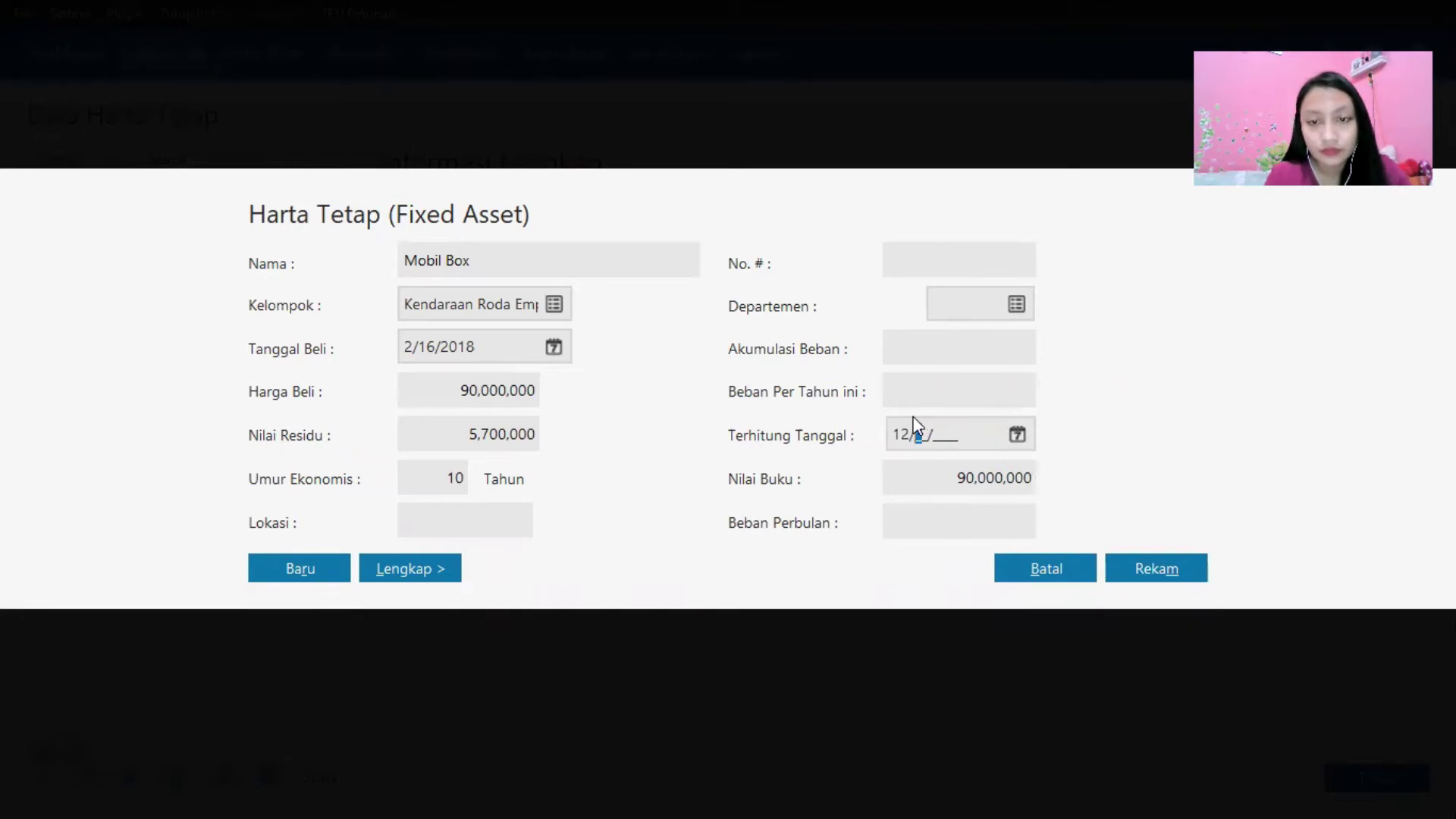
type("1/2018")
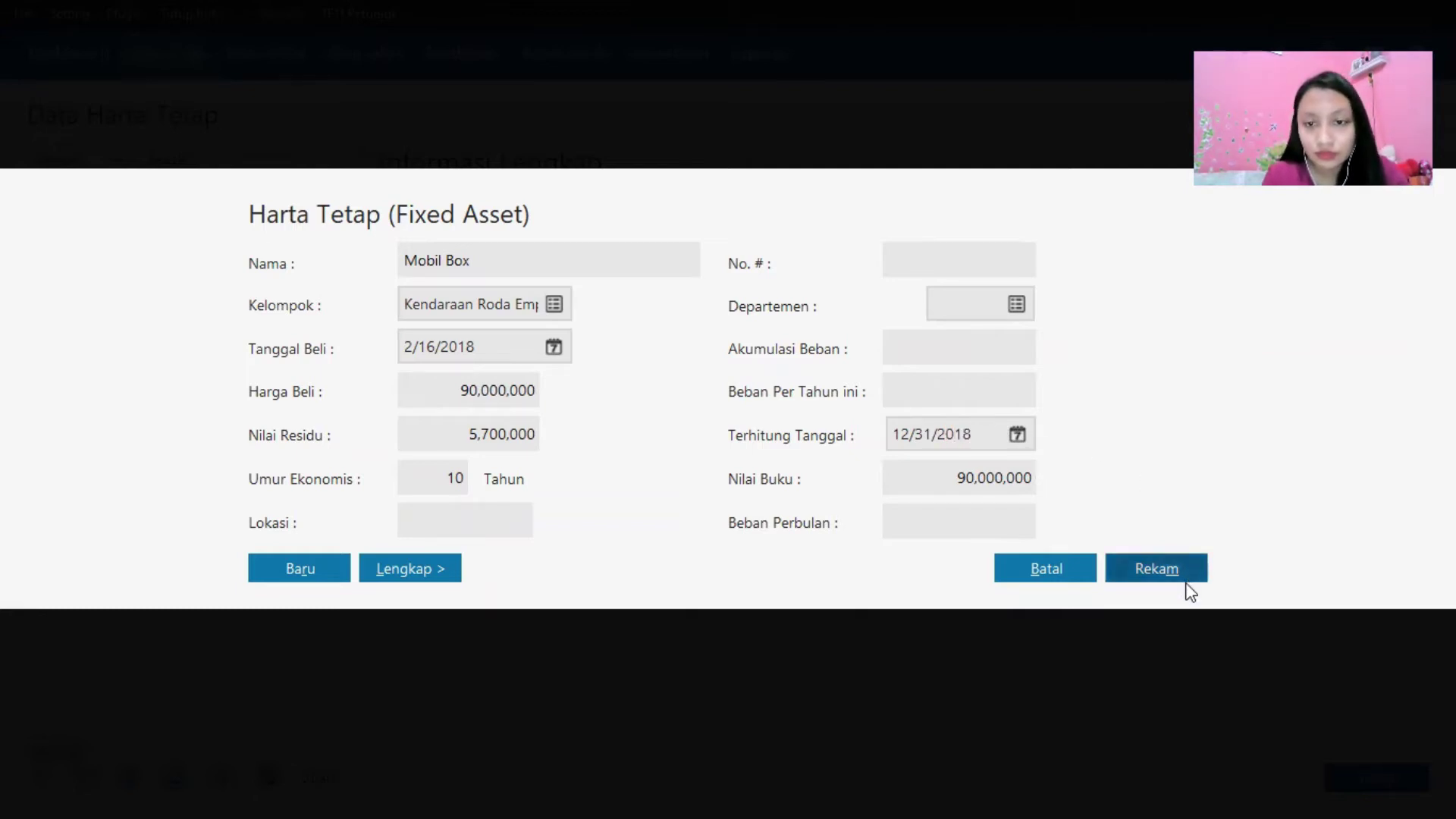
- Record Mobil Box with automatic accumulated depreciation, then compare against the presentation slide
left_click(1145, 563)
left_click(1149, 565)
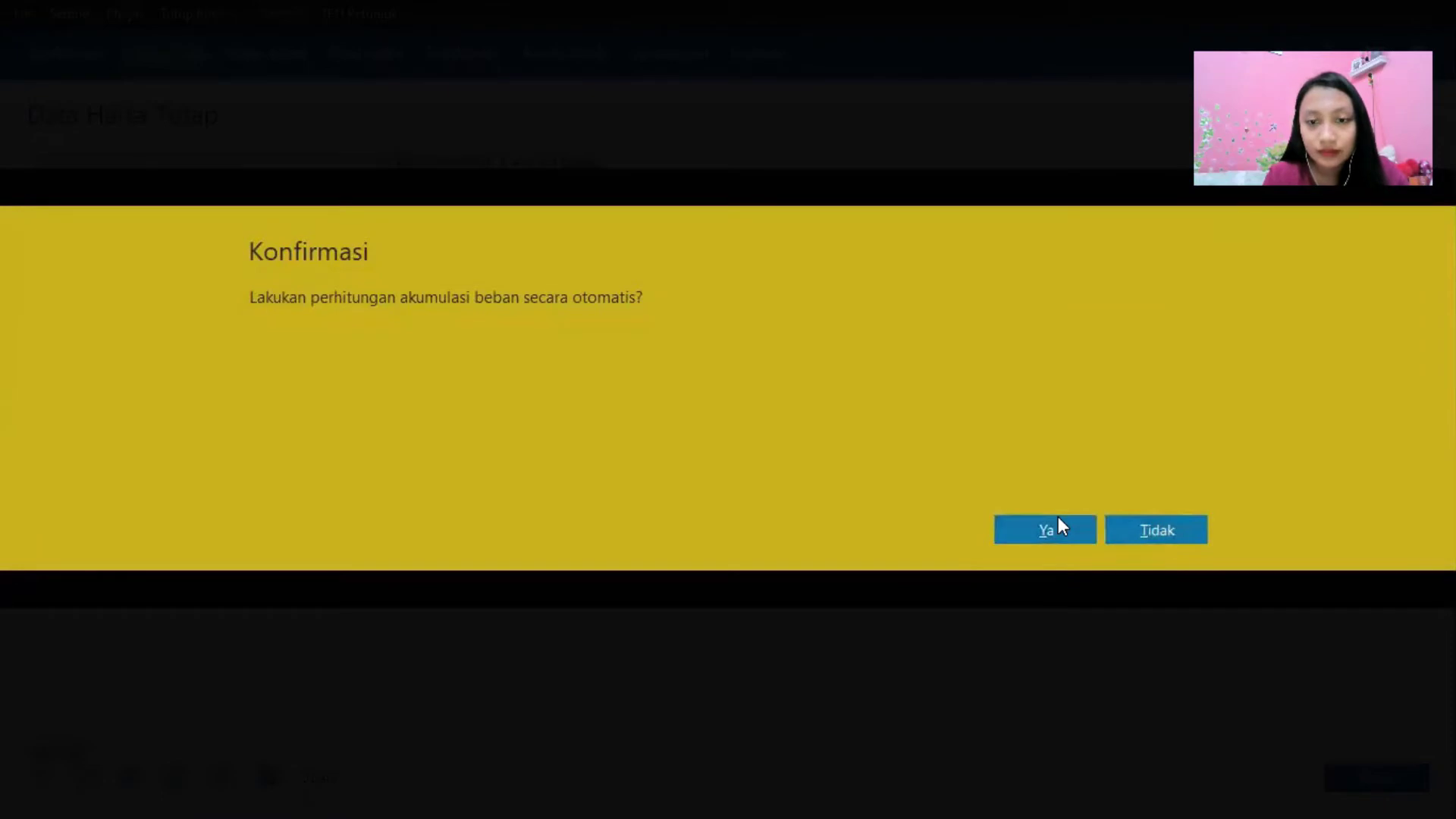
left_click(1059, 520)
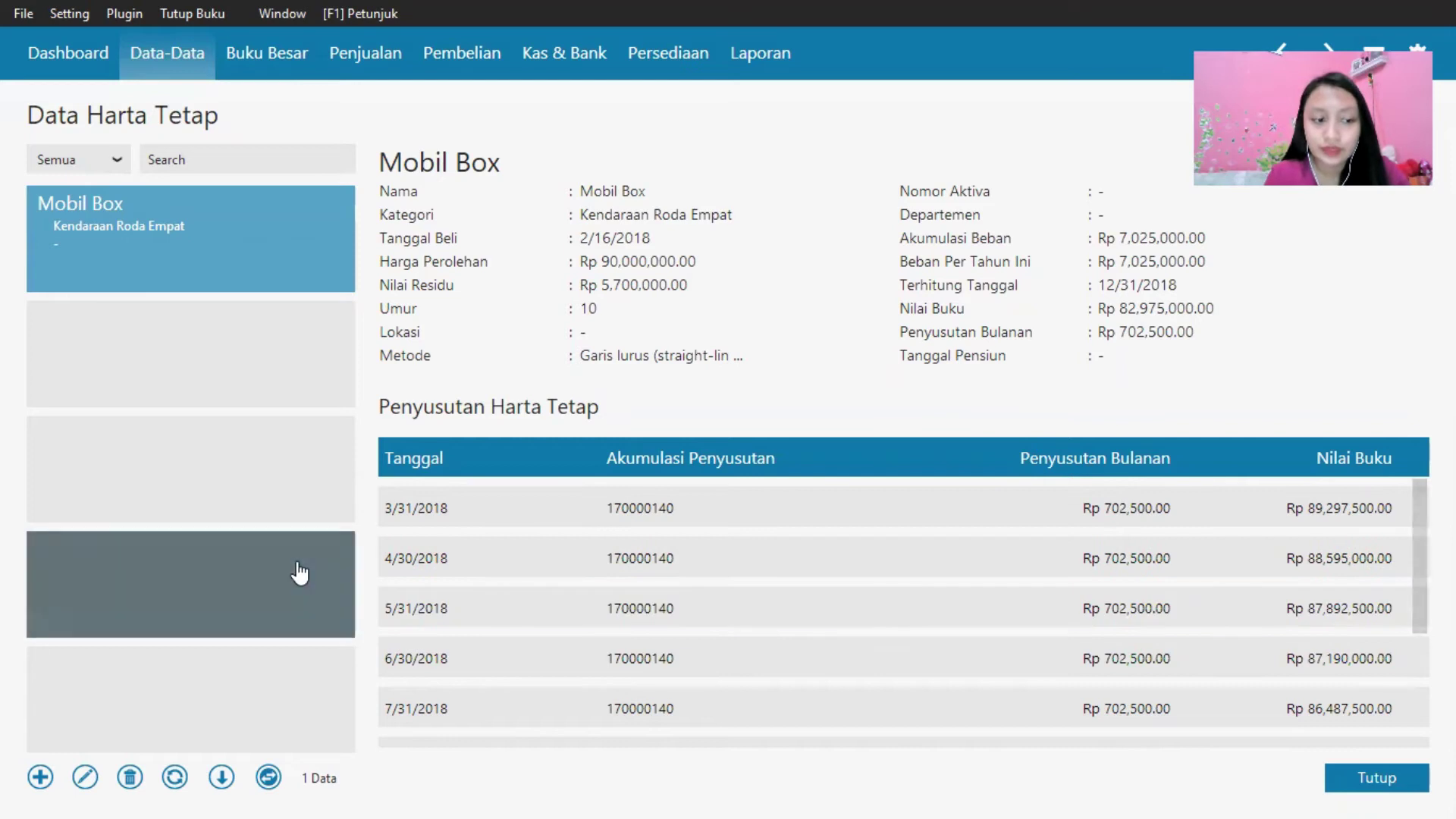
left_click(132, 796)
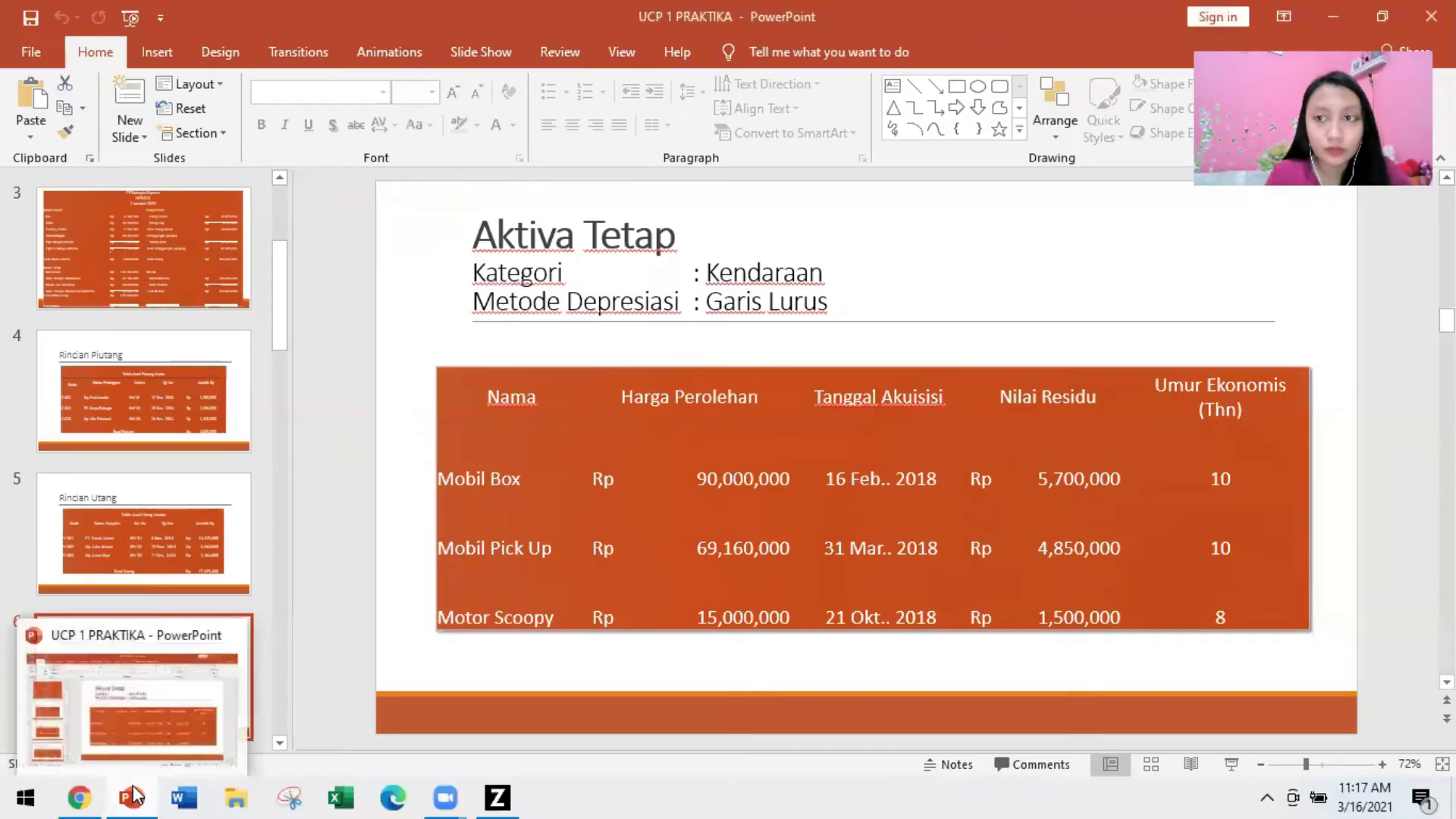
key("alt+Tab")
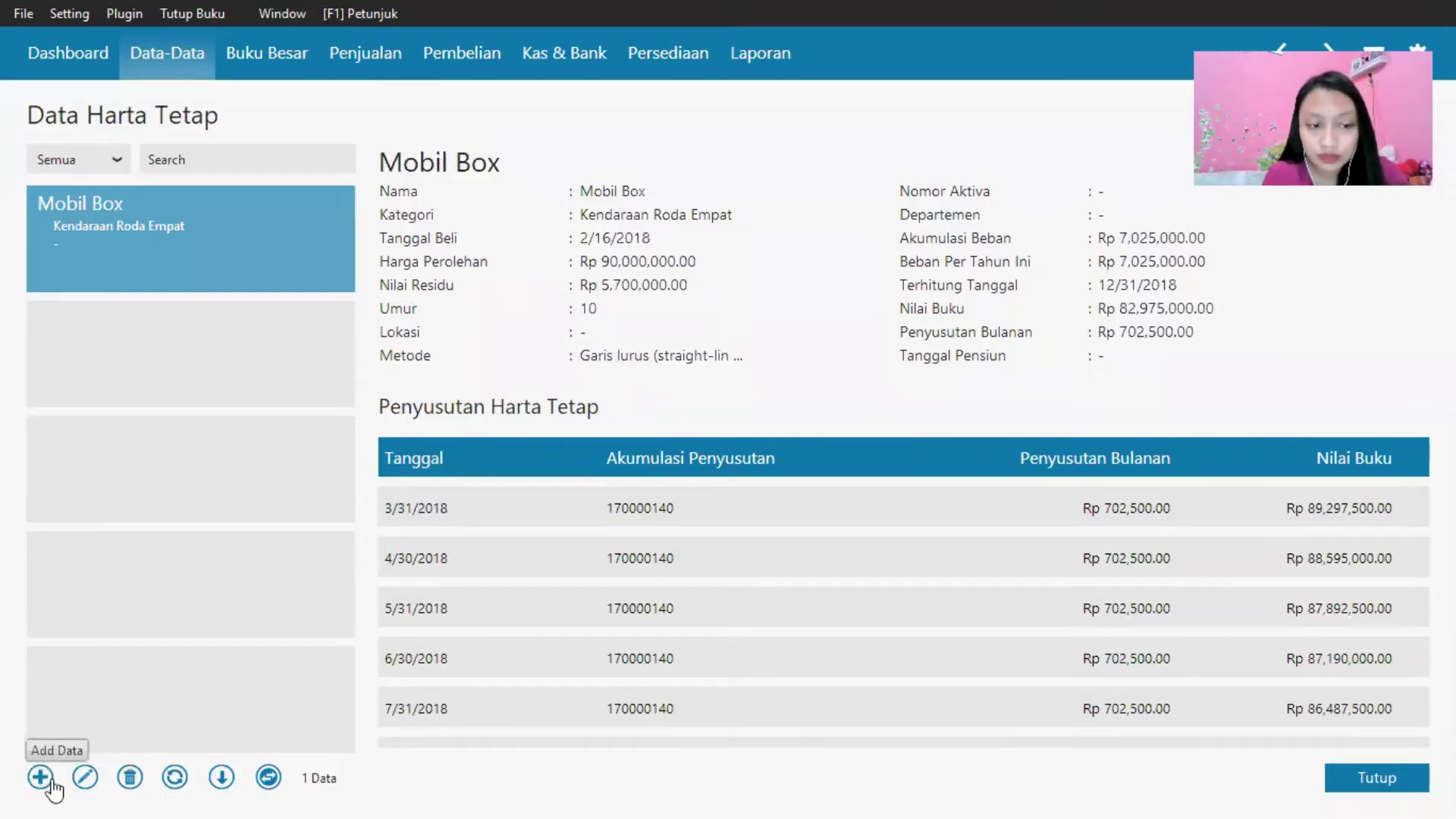
- Start a new asset named Mobil Pick Up in the Kendaraan Roda Empat group
left_click(43, 779)
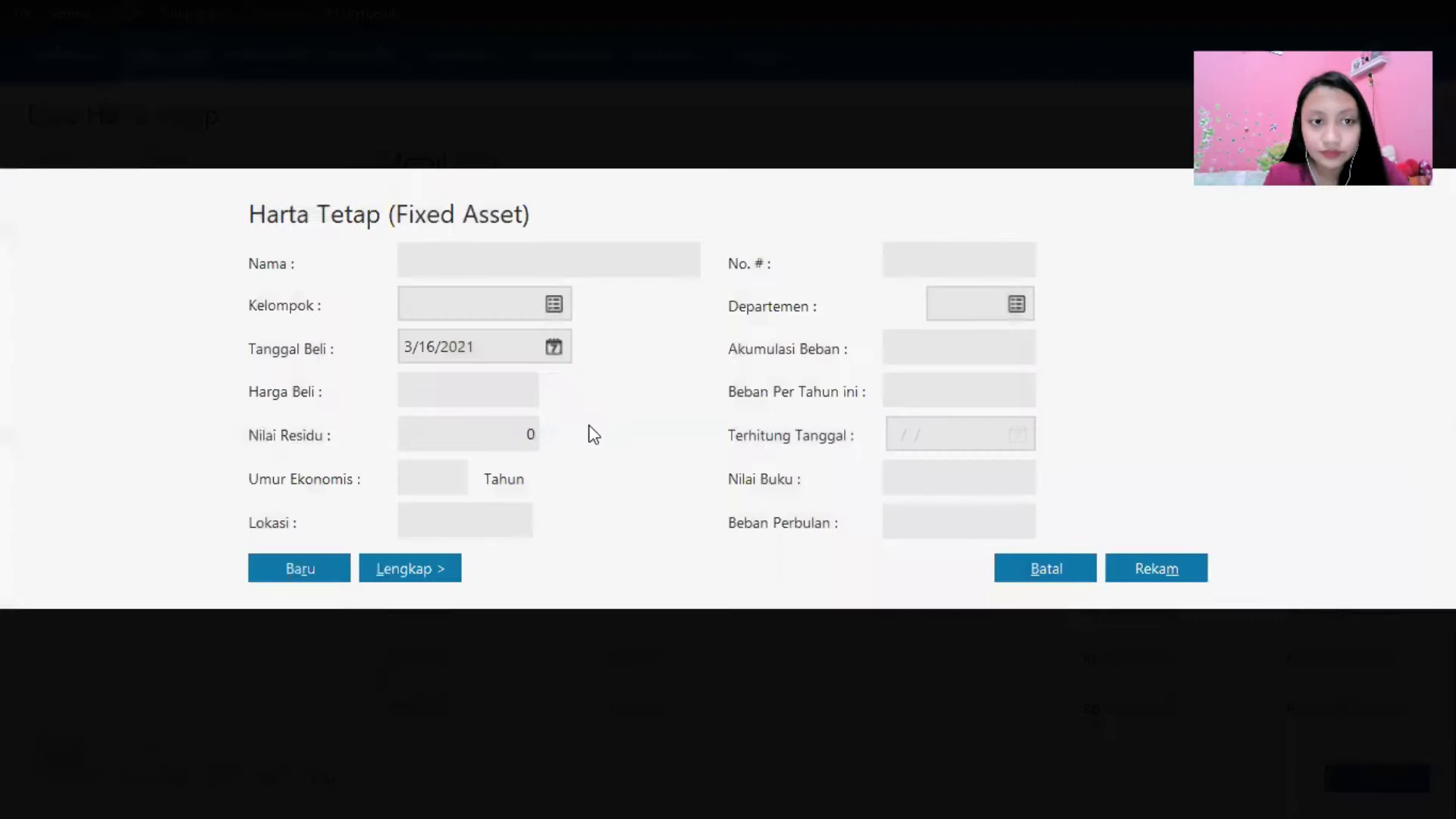
key("Caps_Lock")
type("M")
key("Caps_Lock")
type("obil Pick")
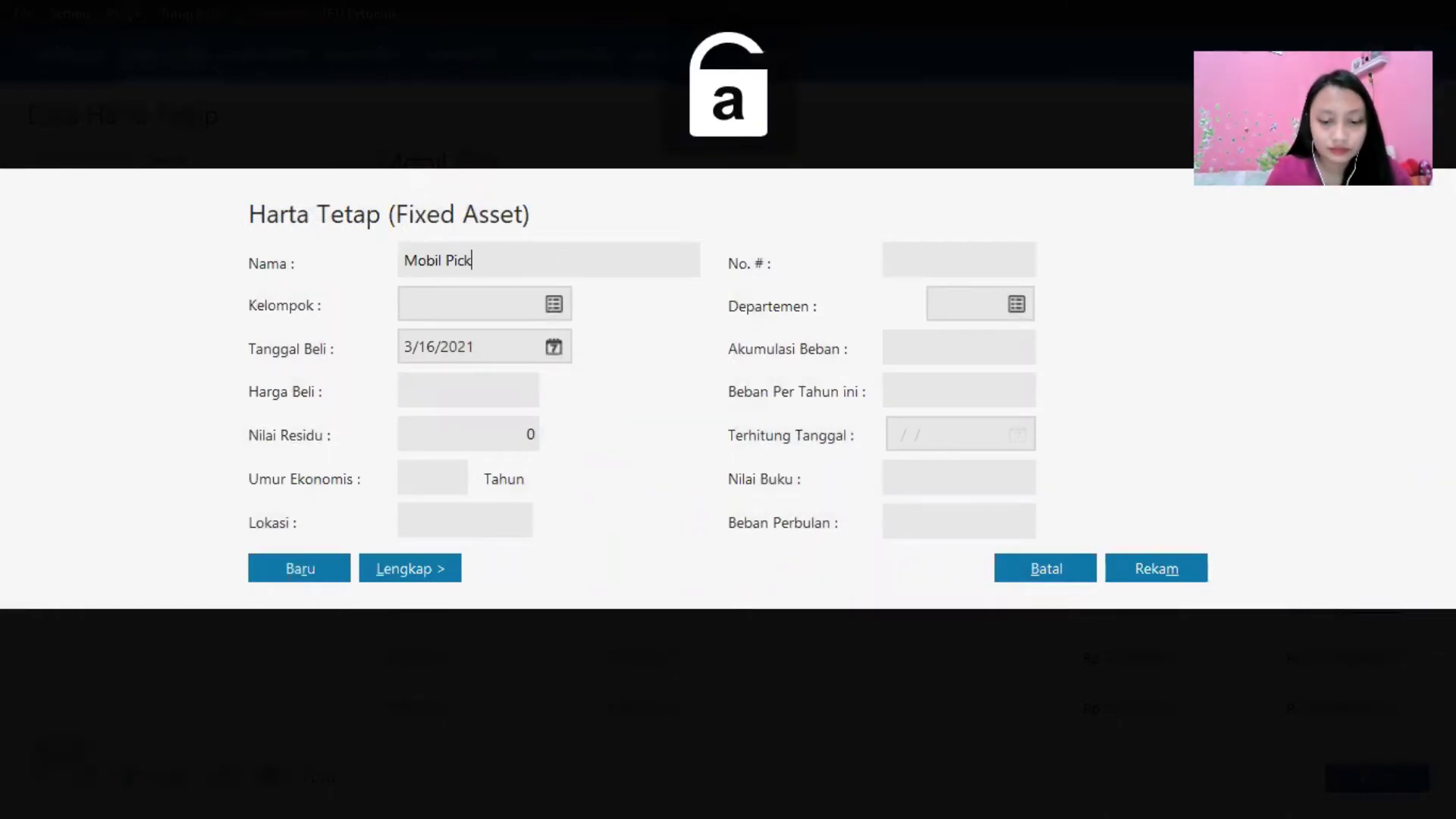
key("Caps_Lock")
type("U")
key("Caps_Lock")
type("p")
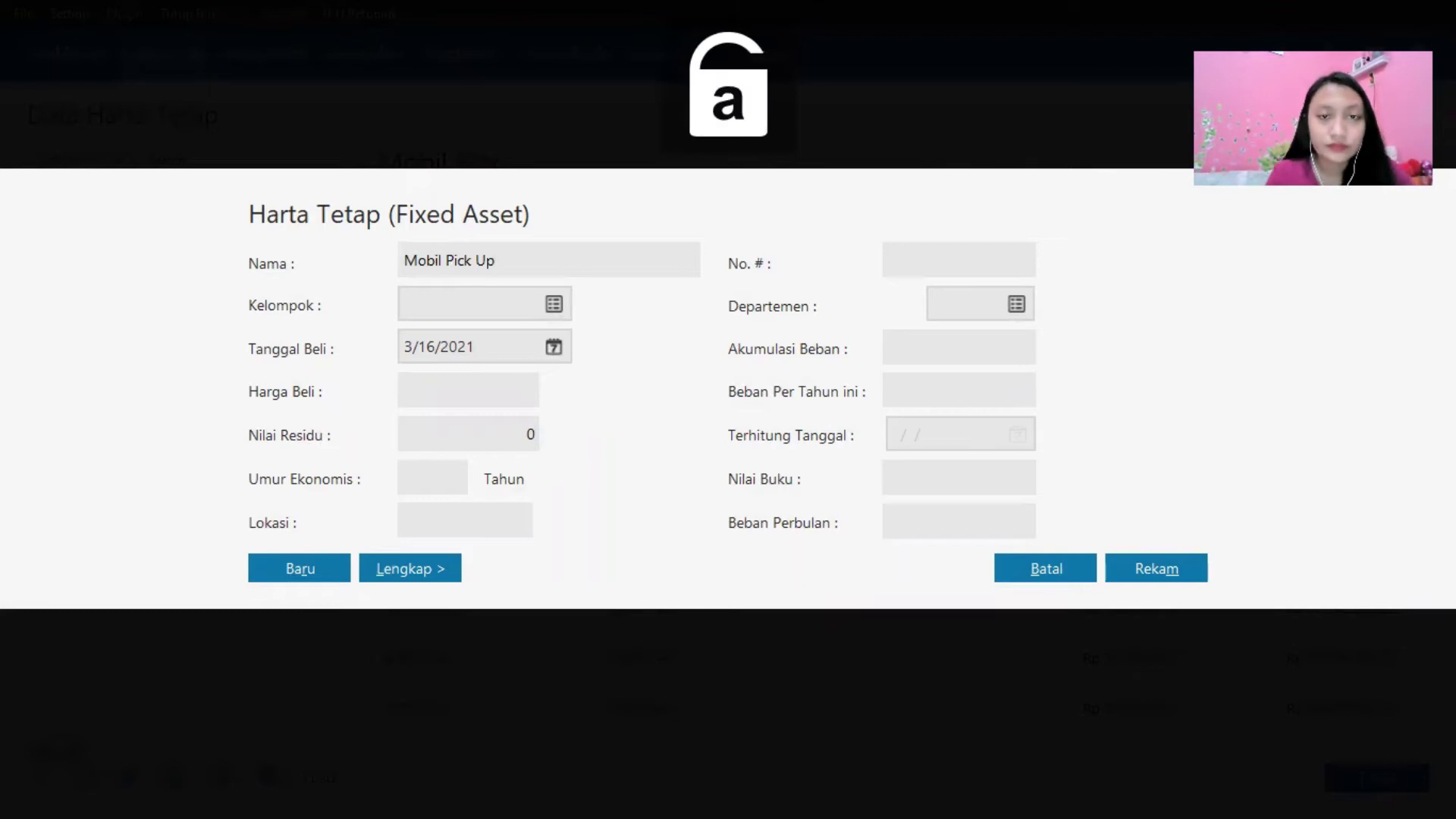
left_click(553, 304)
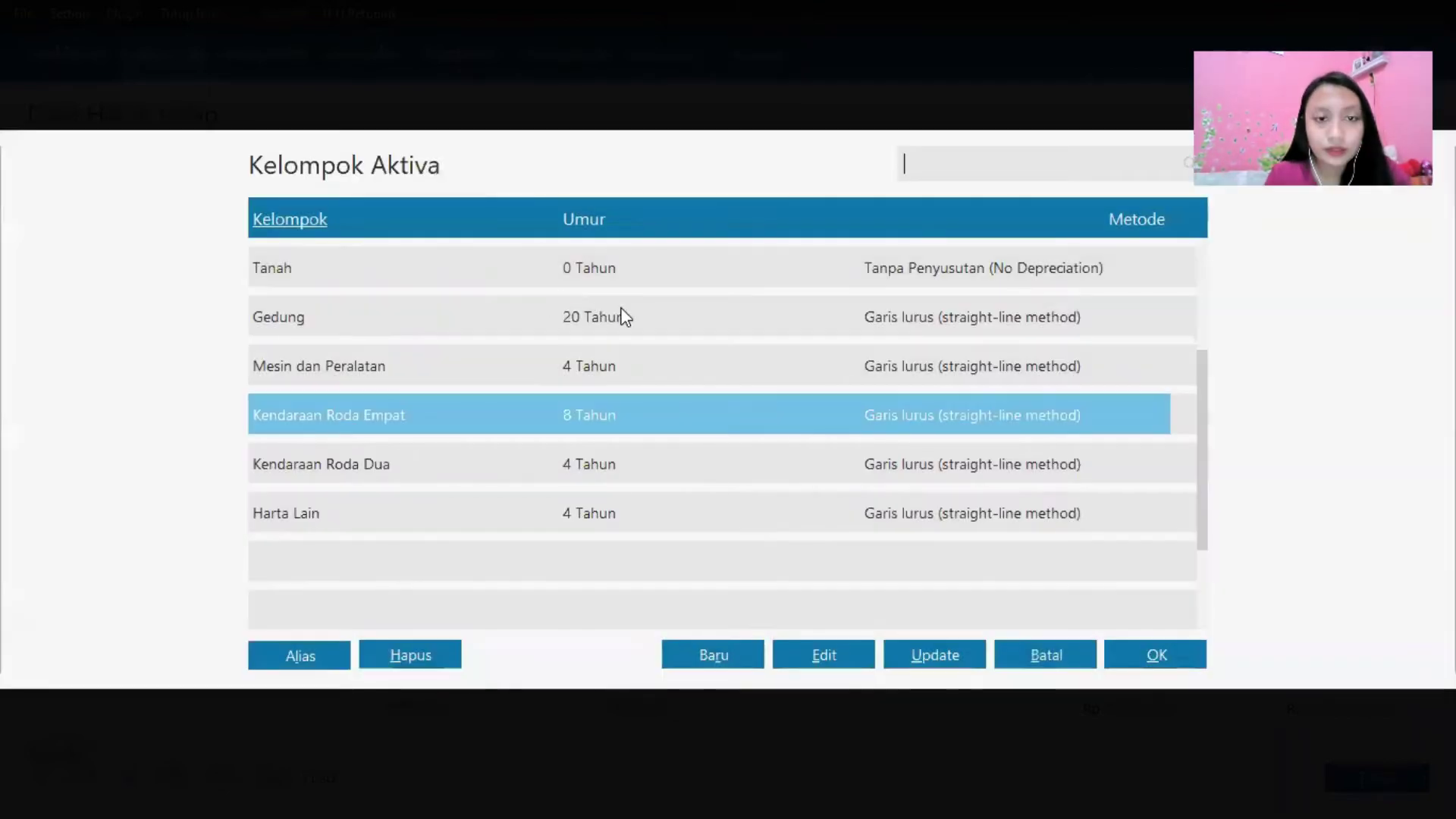
double_click(566, 415)
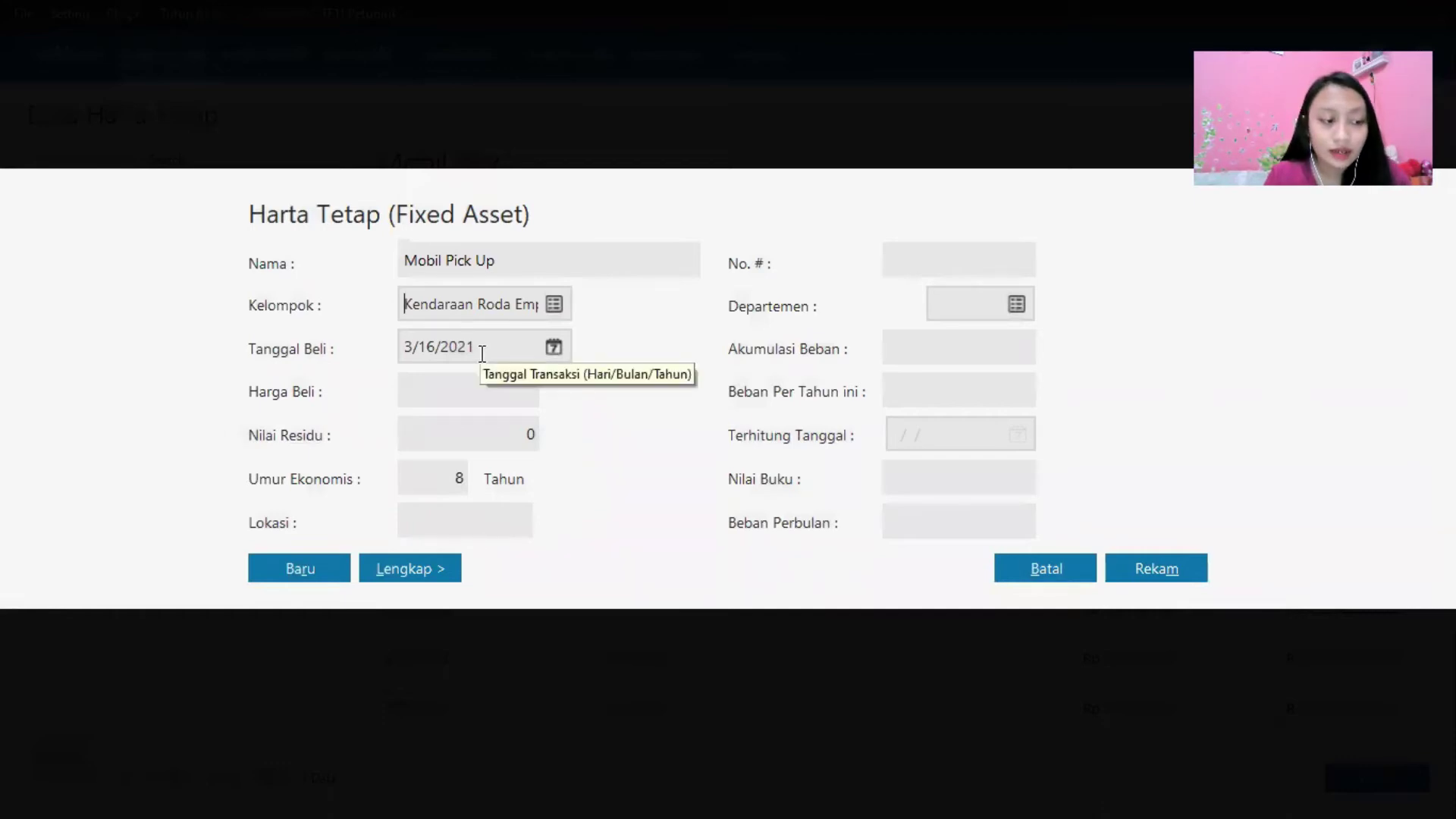
- Set the purchase date to 3/31/2018 and the price to 69,160,000
left_click(431, 348)
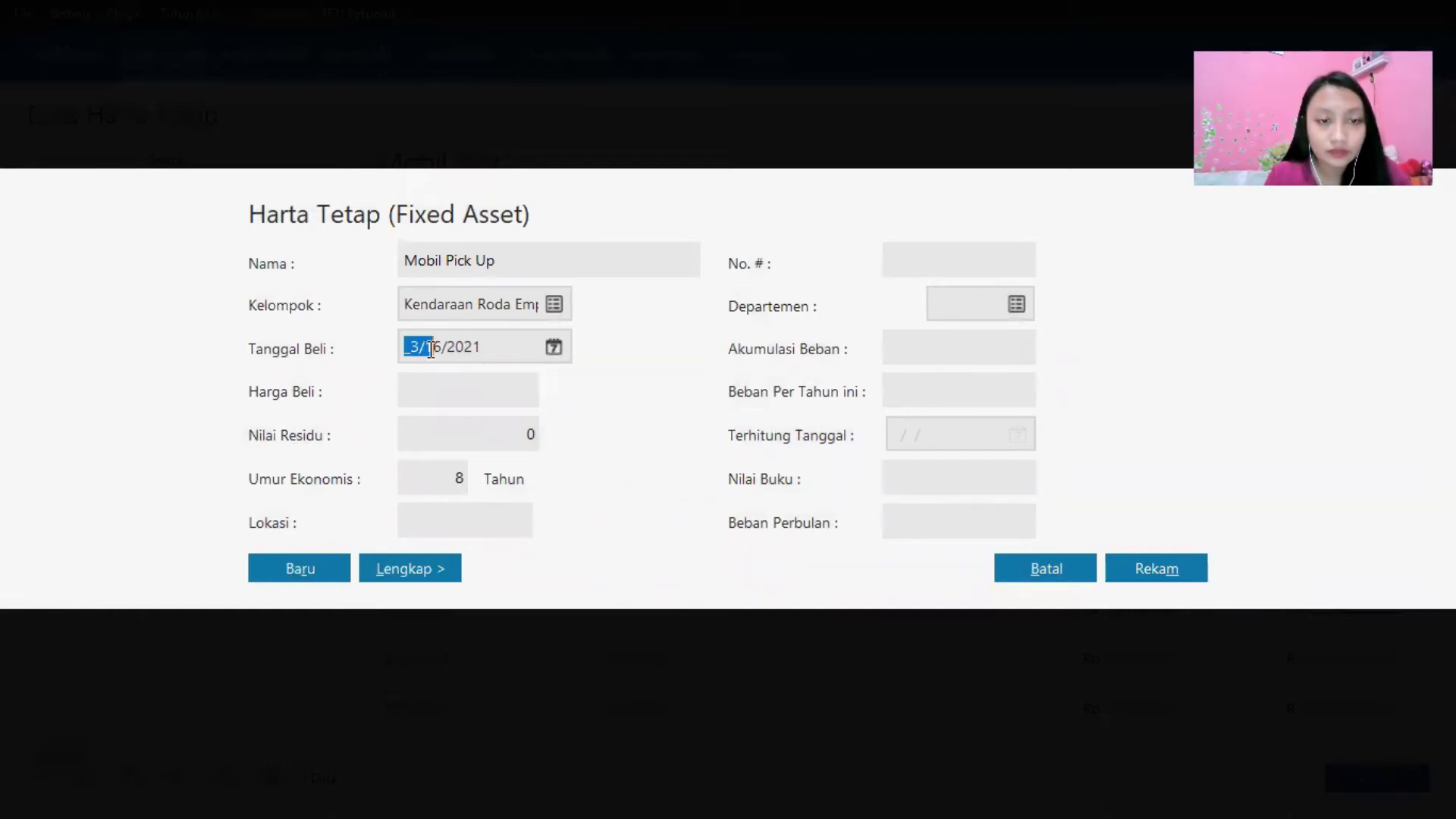
left_click(432, 348)
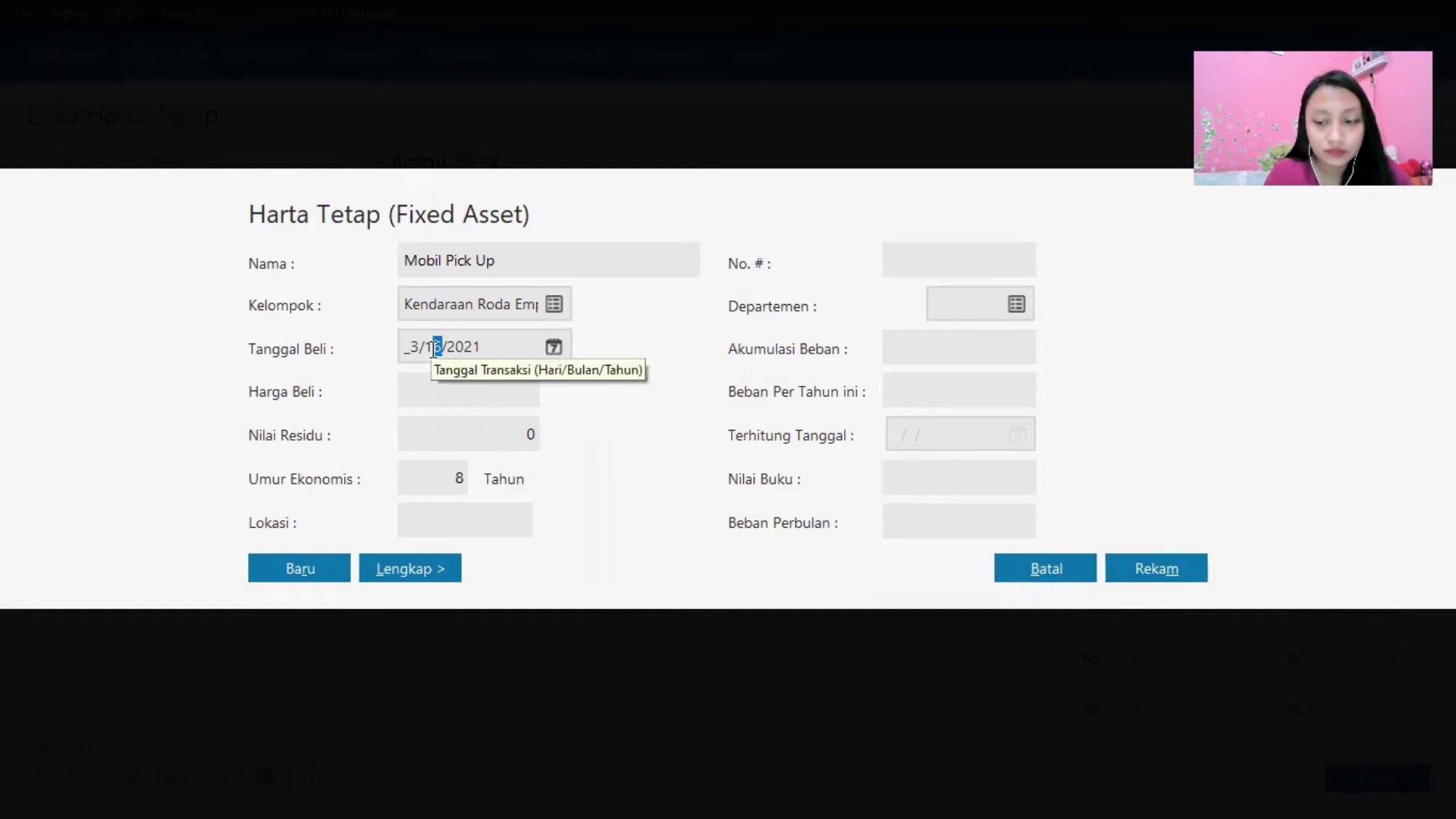
key("BackSpace")
type("31/")
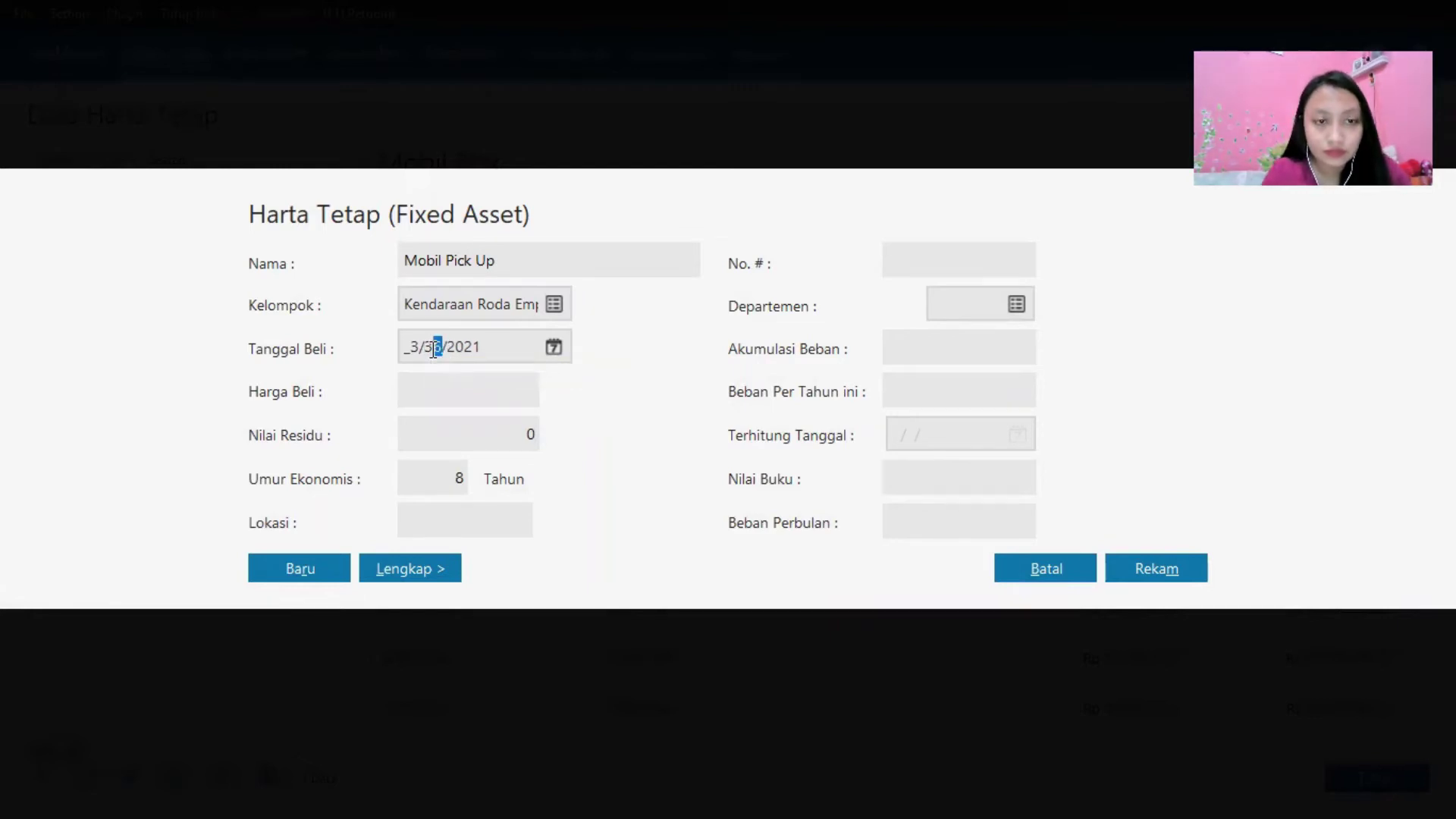
type("2018")
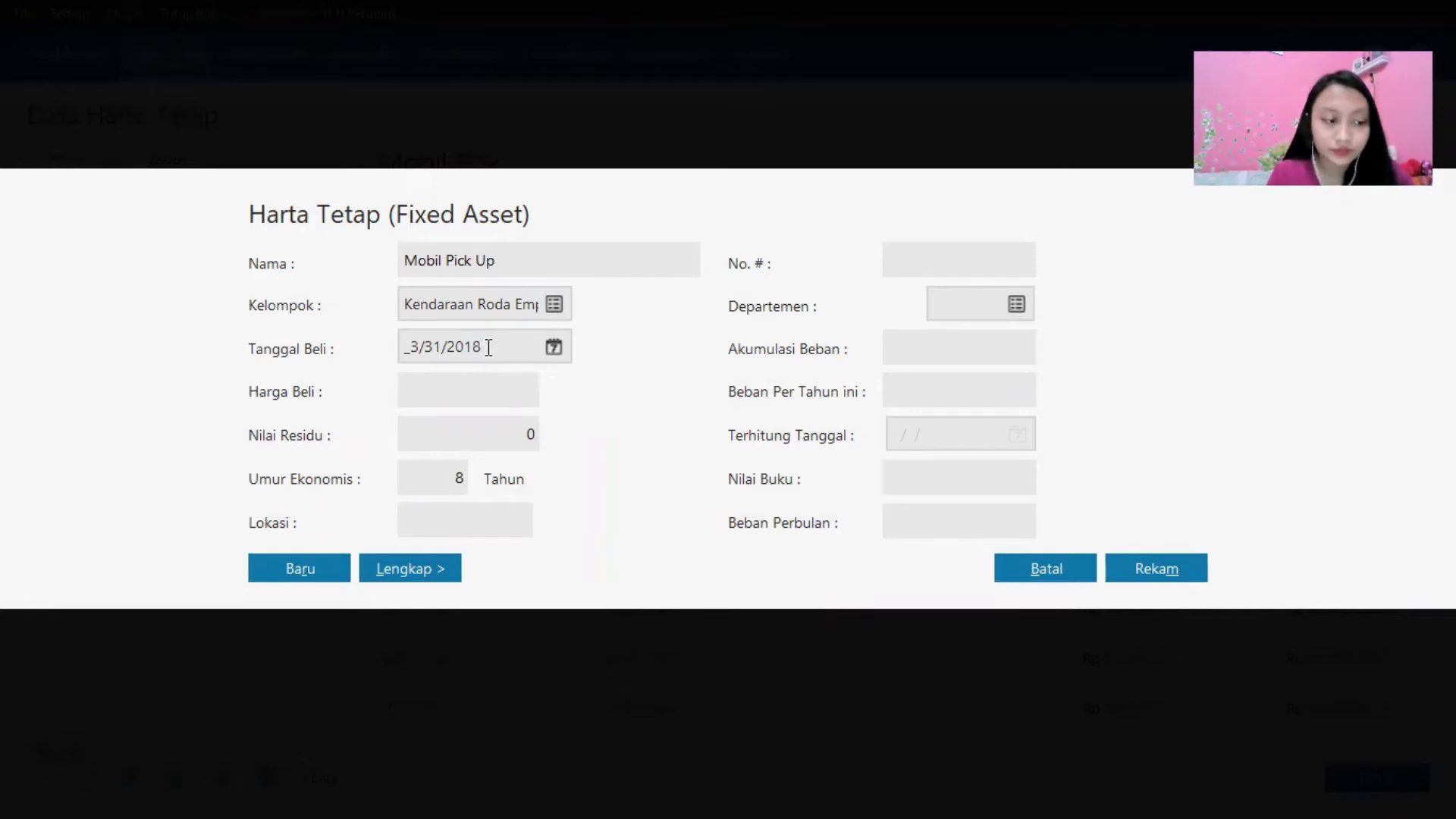
left_click(484, 387)
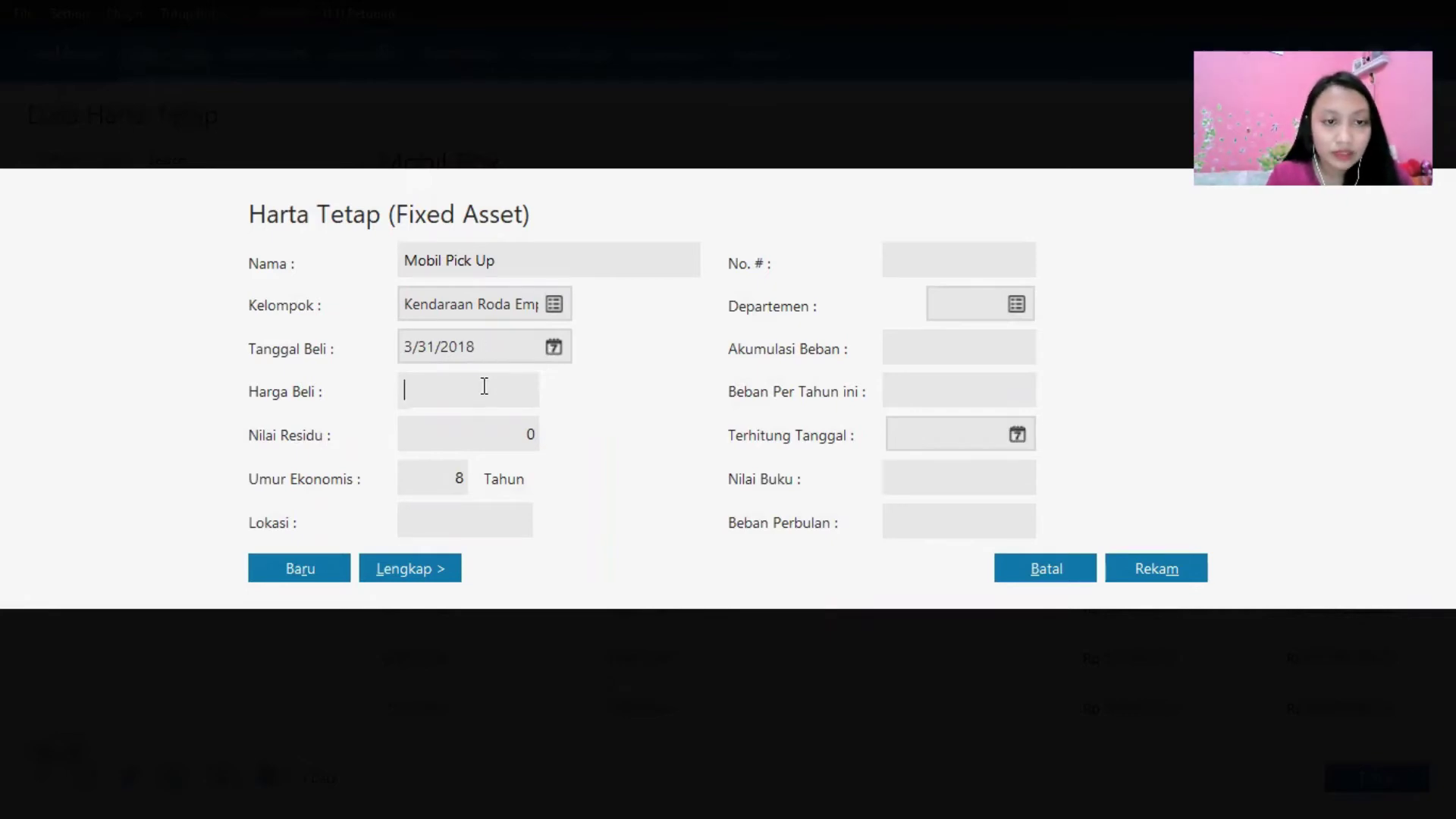
type("69160000")
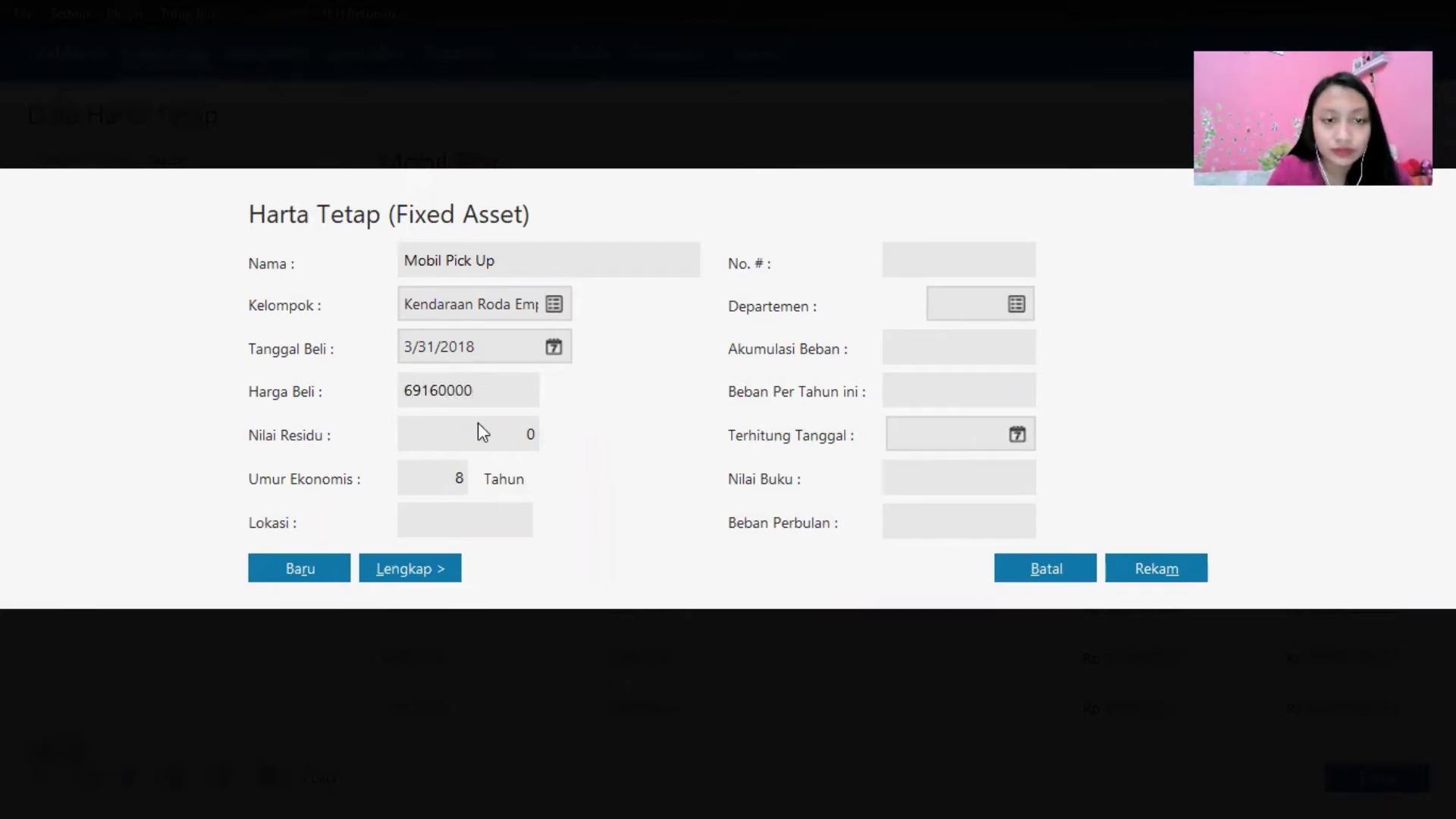
- Enter residual 4,850,000, a 10-year life, and depreciation counted from 12/31/2018
left_click(480, 434)
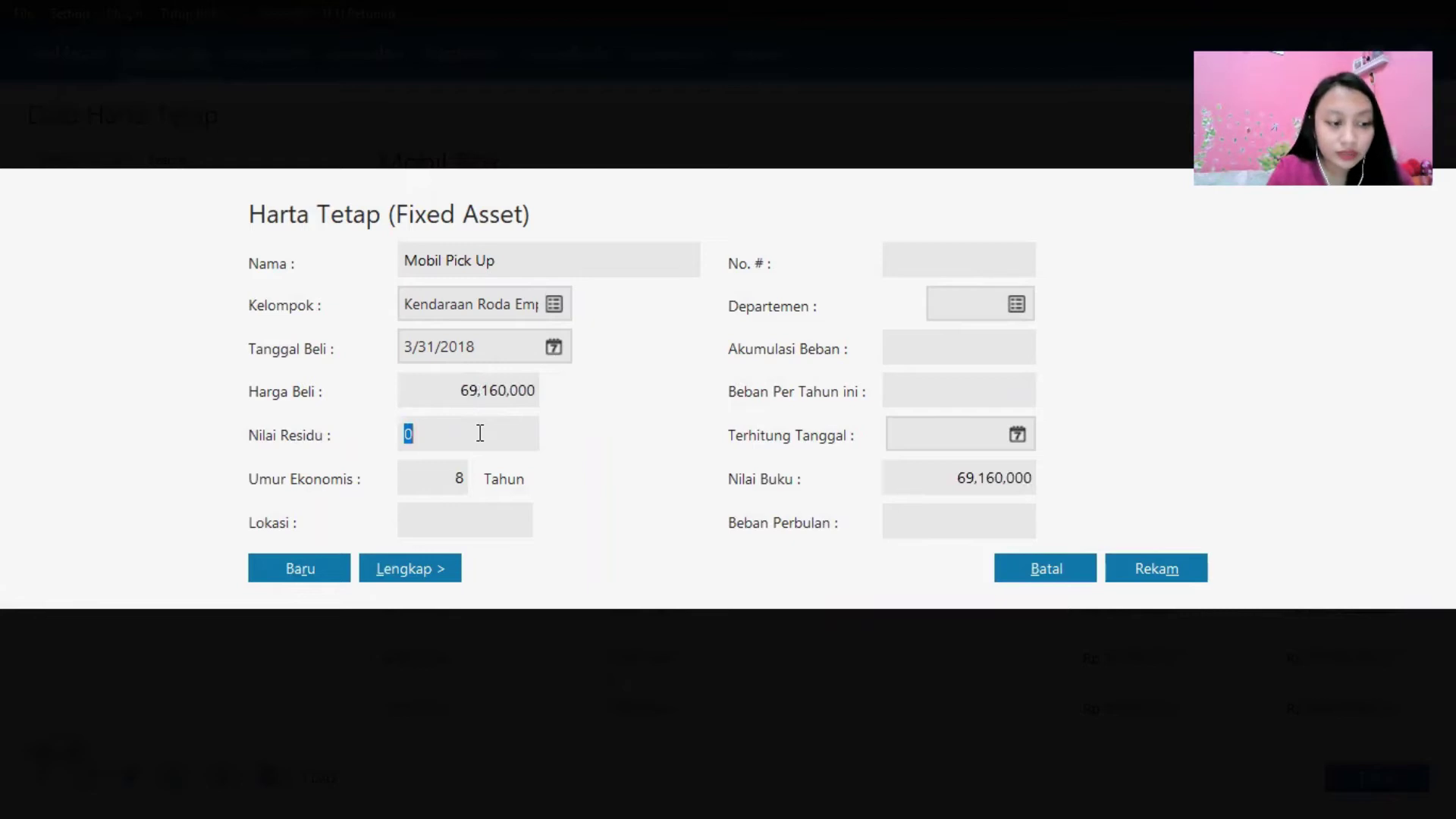
type("4")
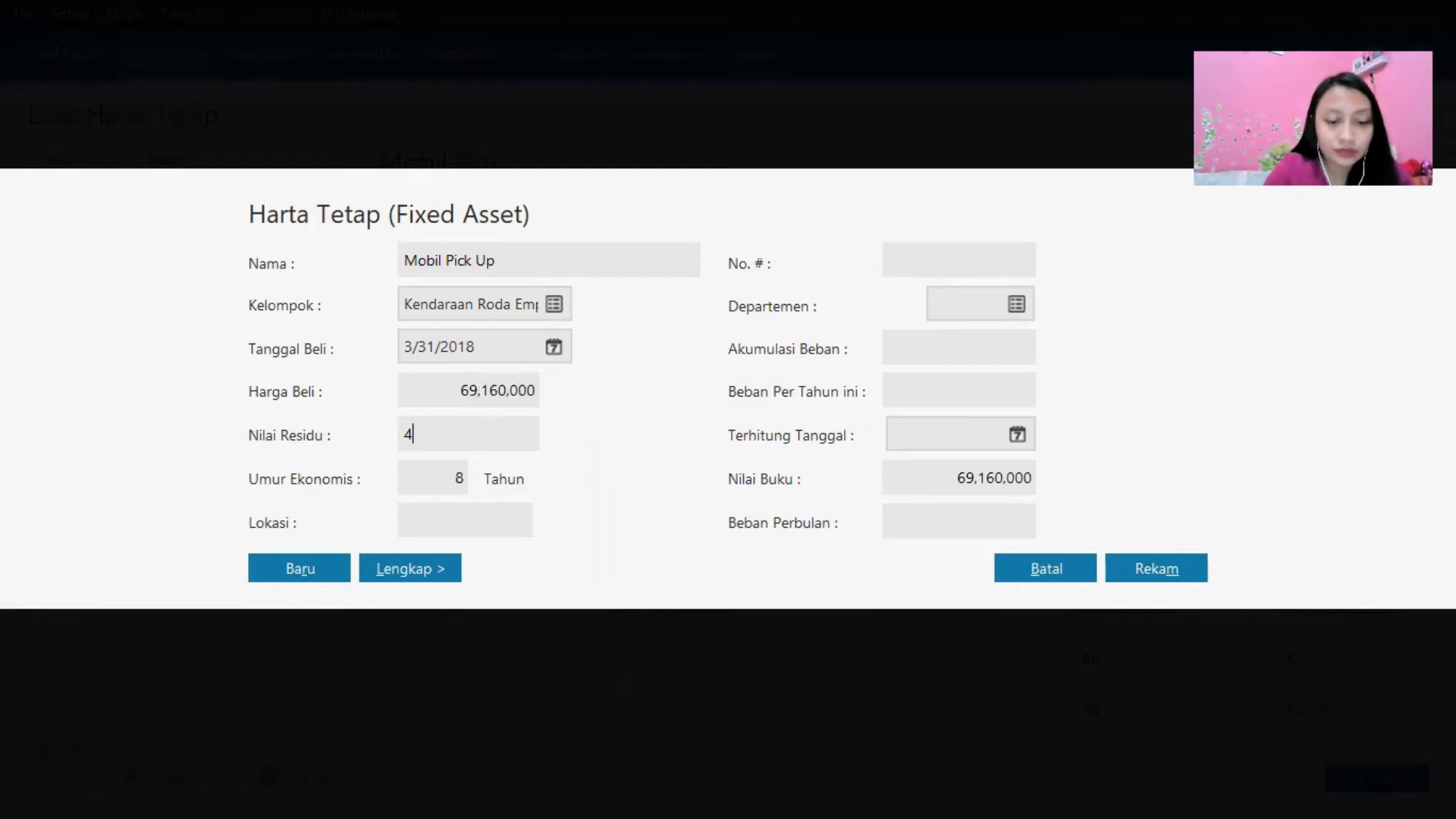
type("850000")
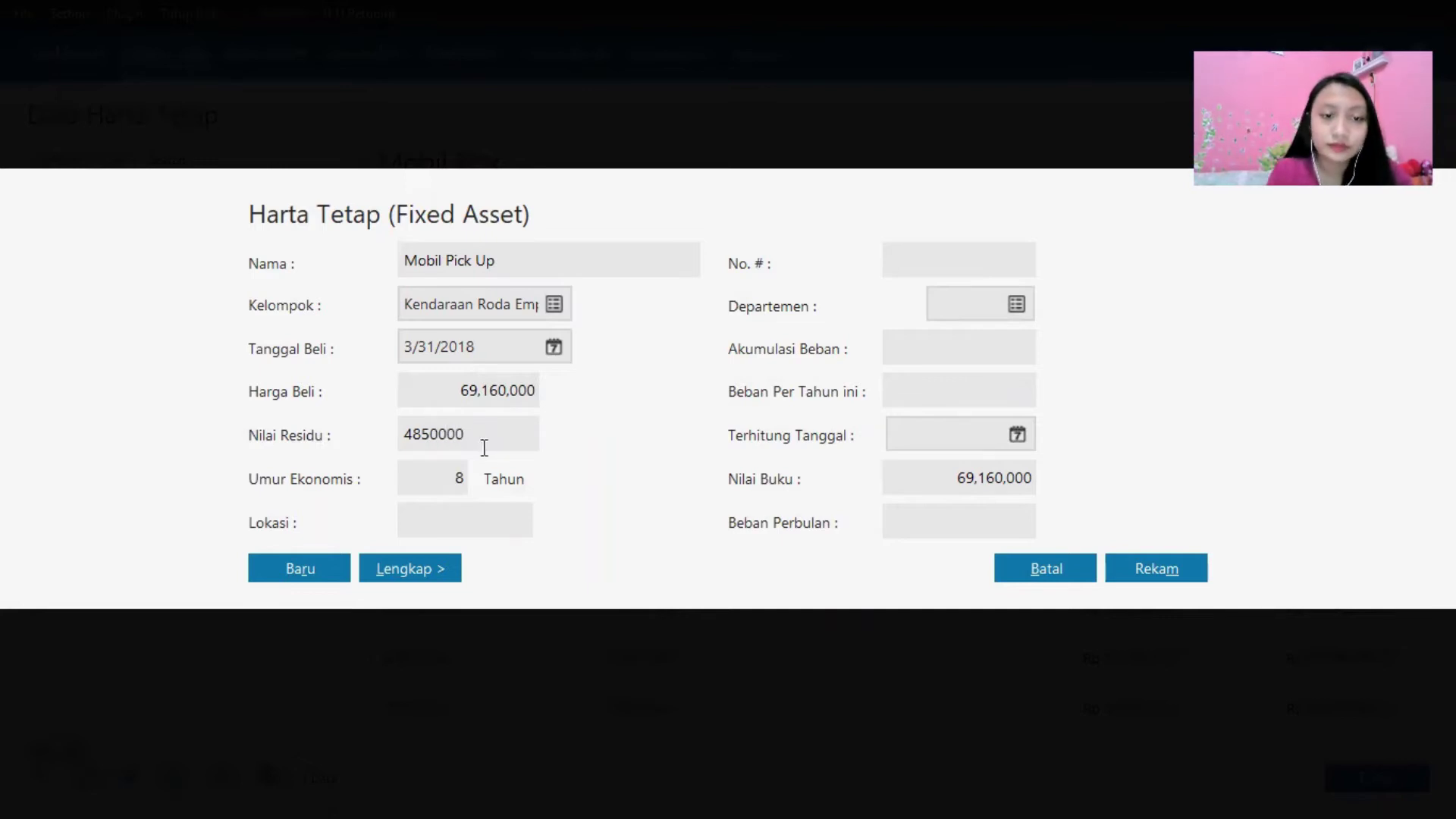
left_click(459, 473)
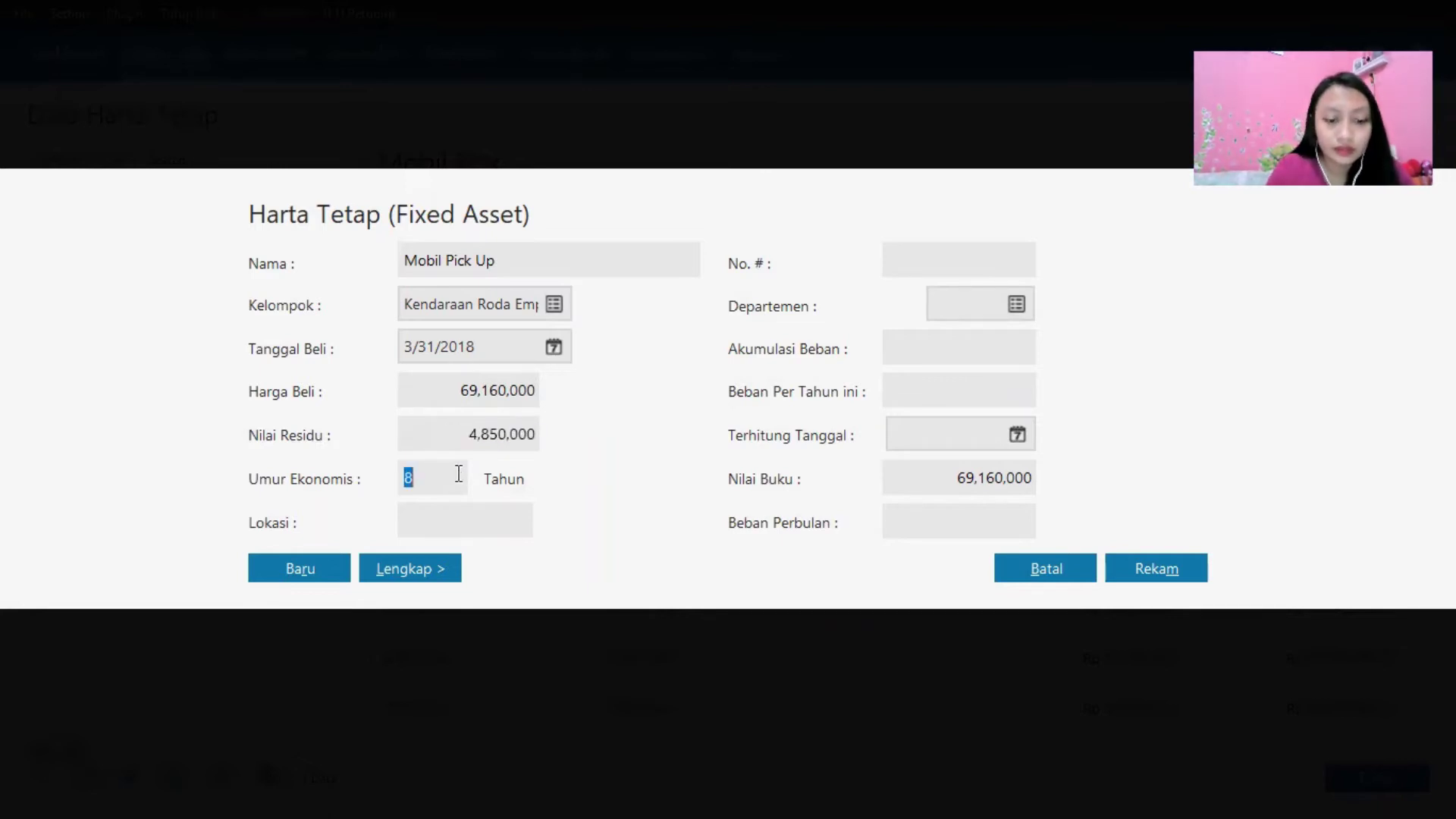
type("10")
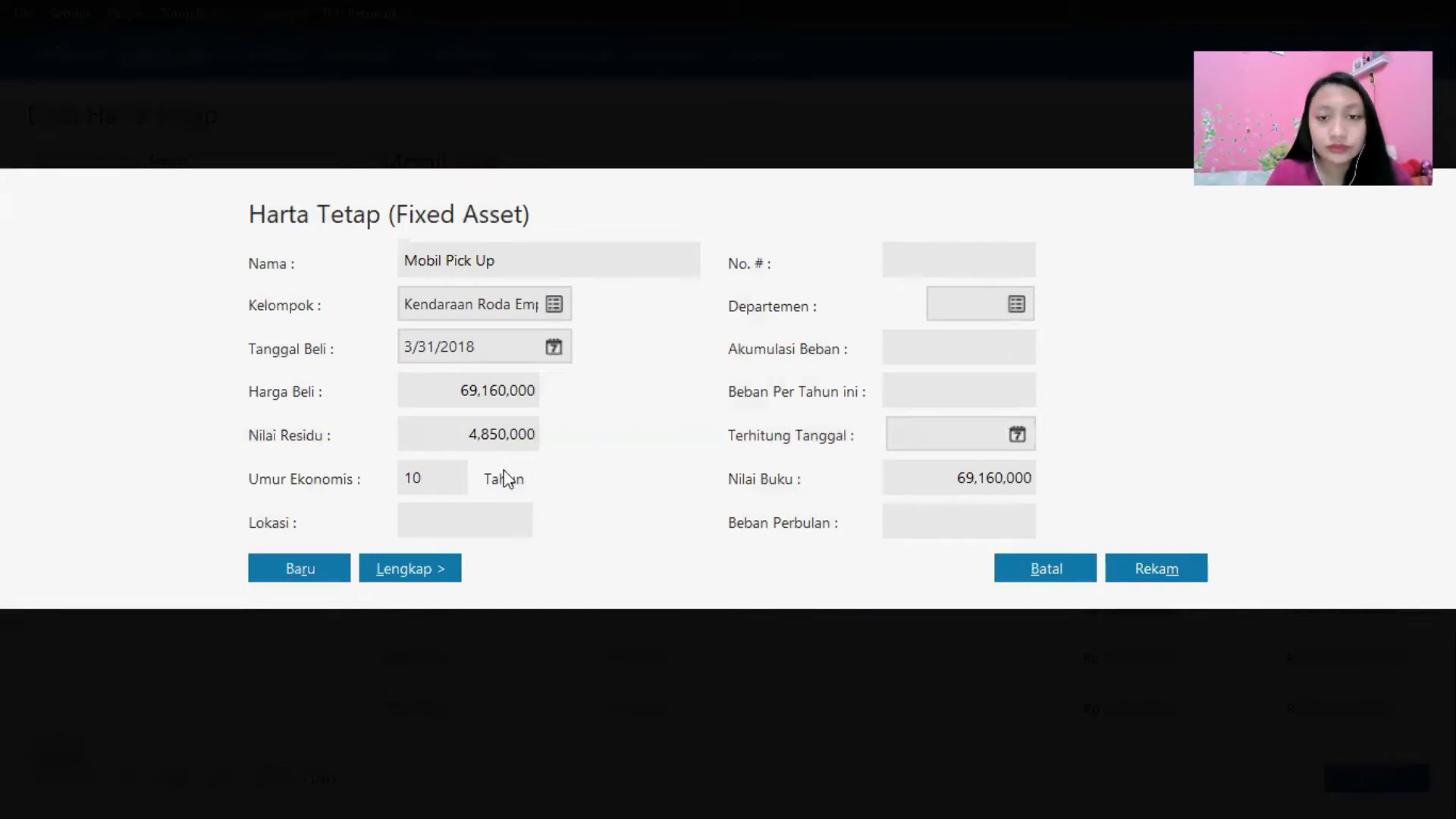
left_click(985, 440)
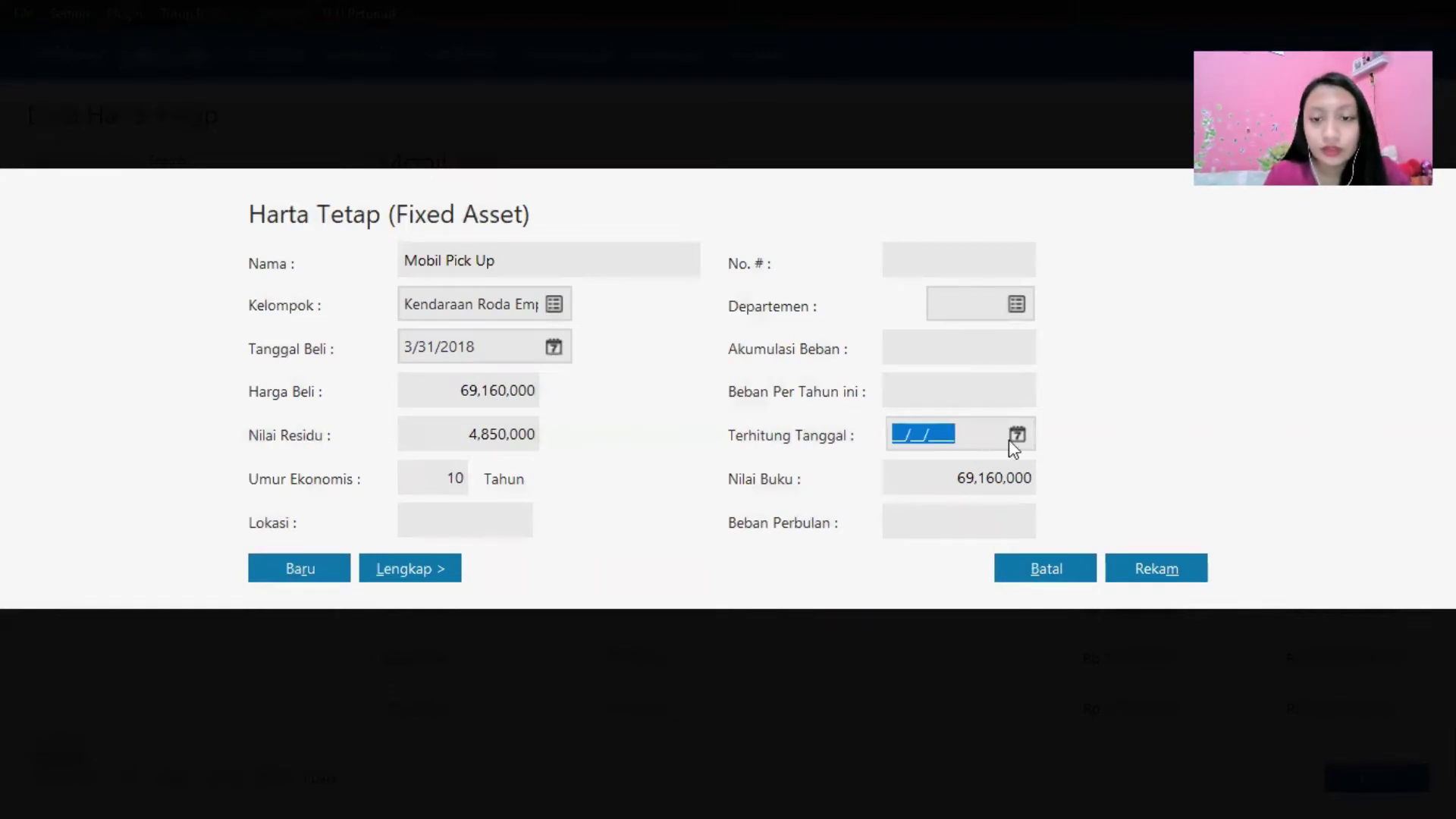
left_click(897, 437)
left_click(894, 438)
type("12/31/2018")
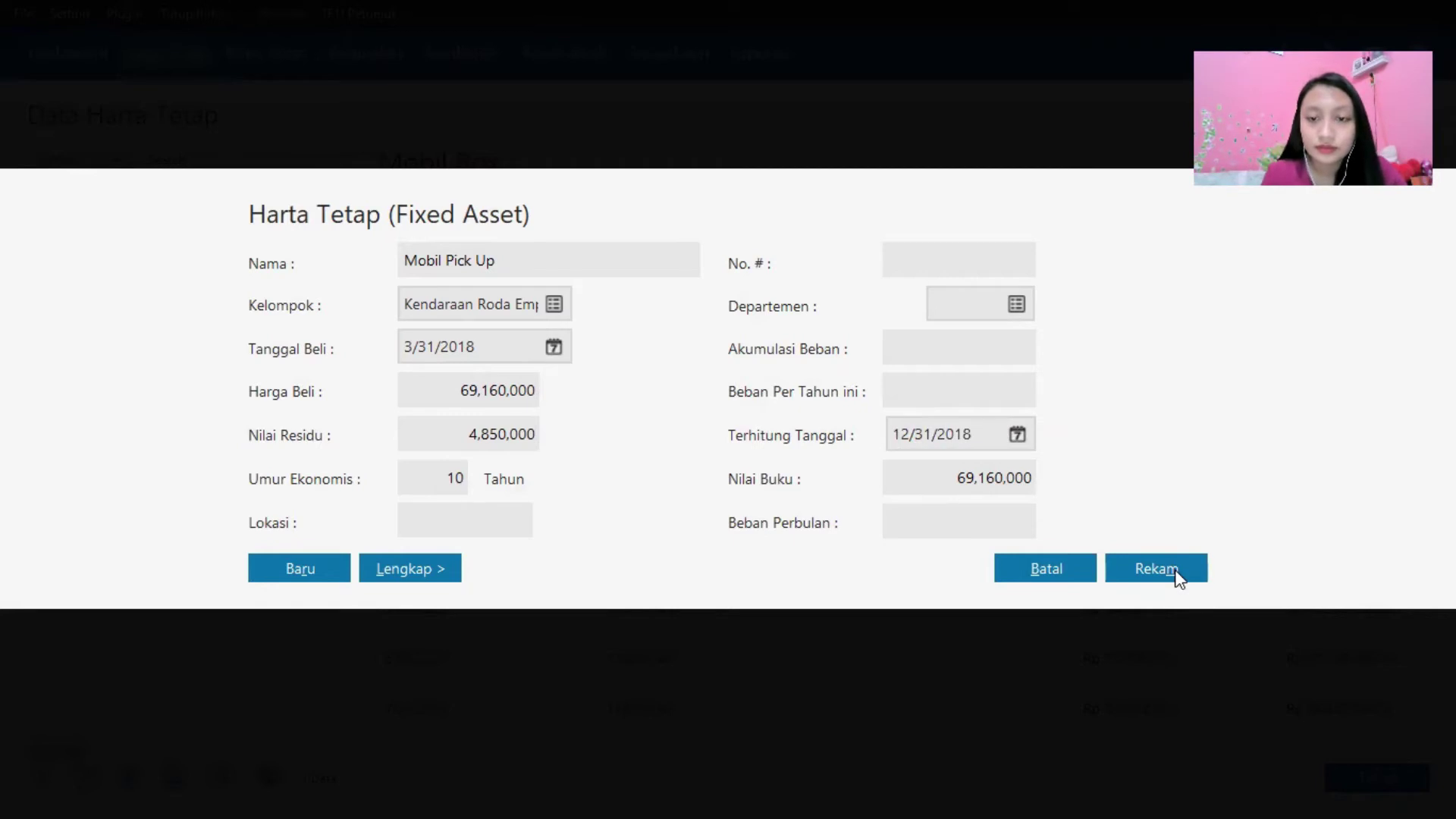
- Record Mobil Pick Up with automatic depreciation and inspect its 7/31/2018 schedule row
left_click(1178, 577)
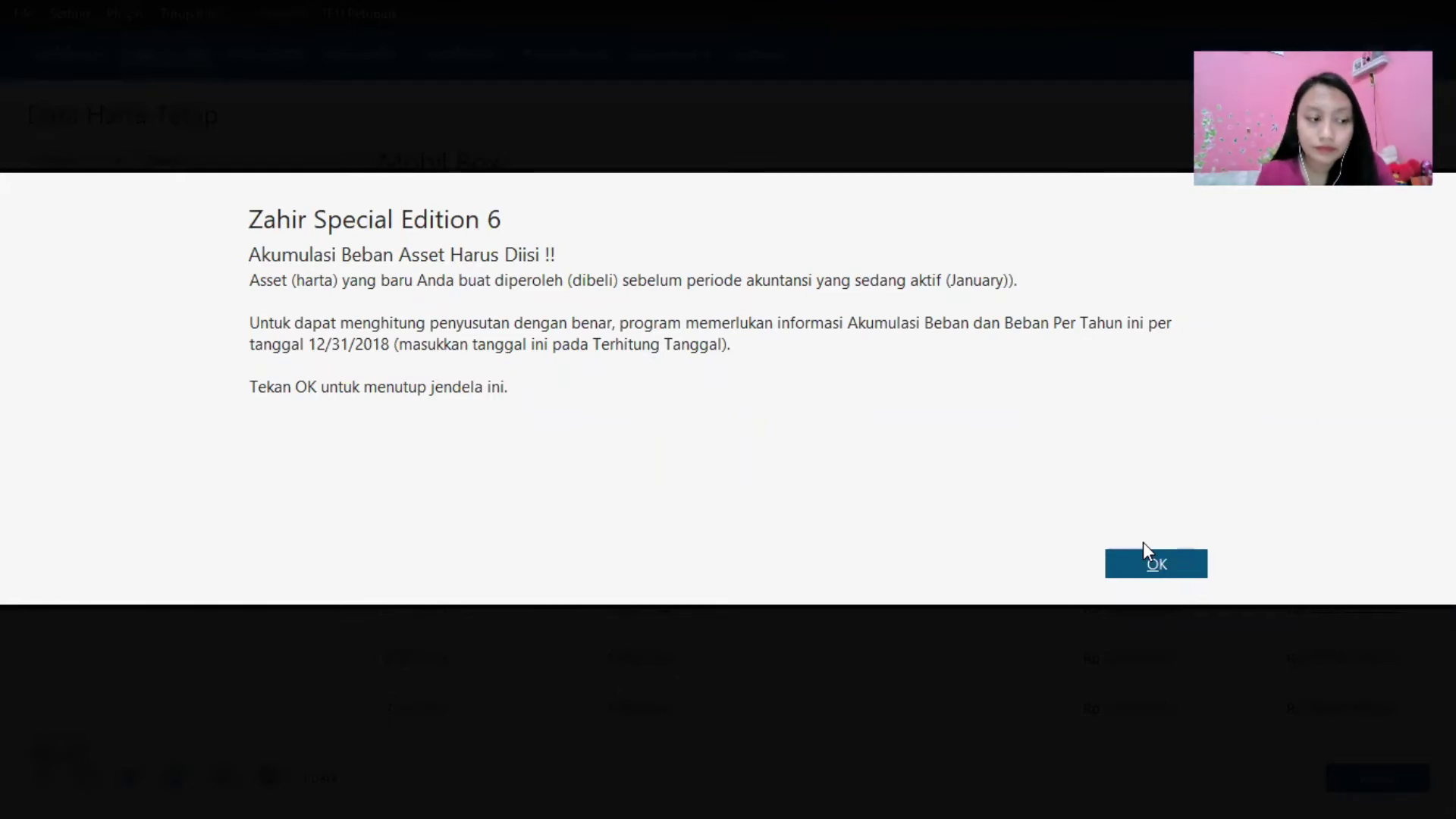
left_click(1143, 550)
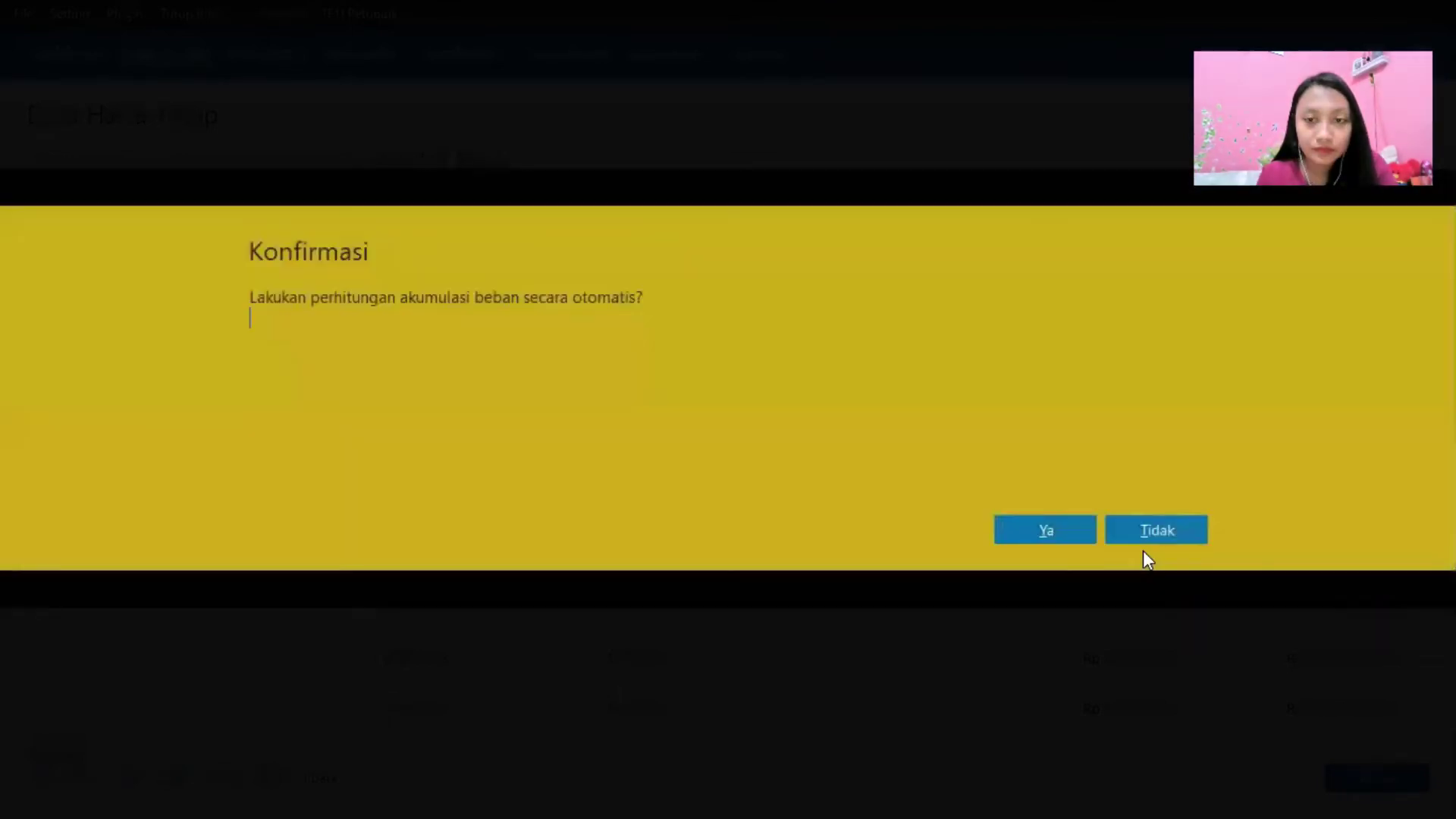
left_click(1050, 527)
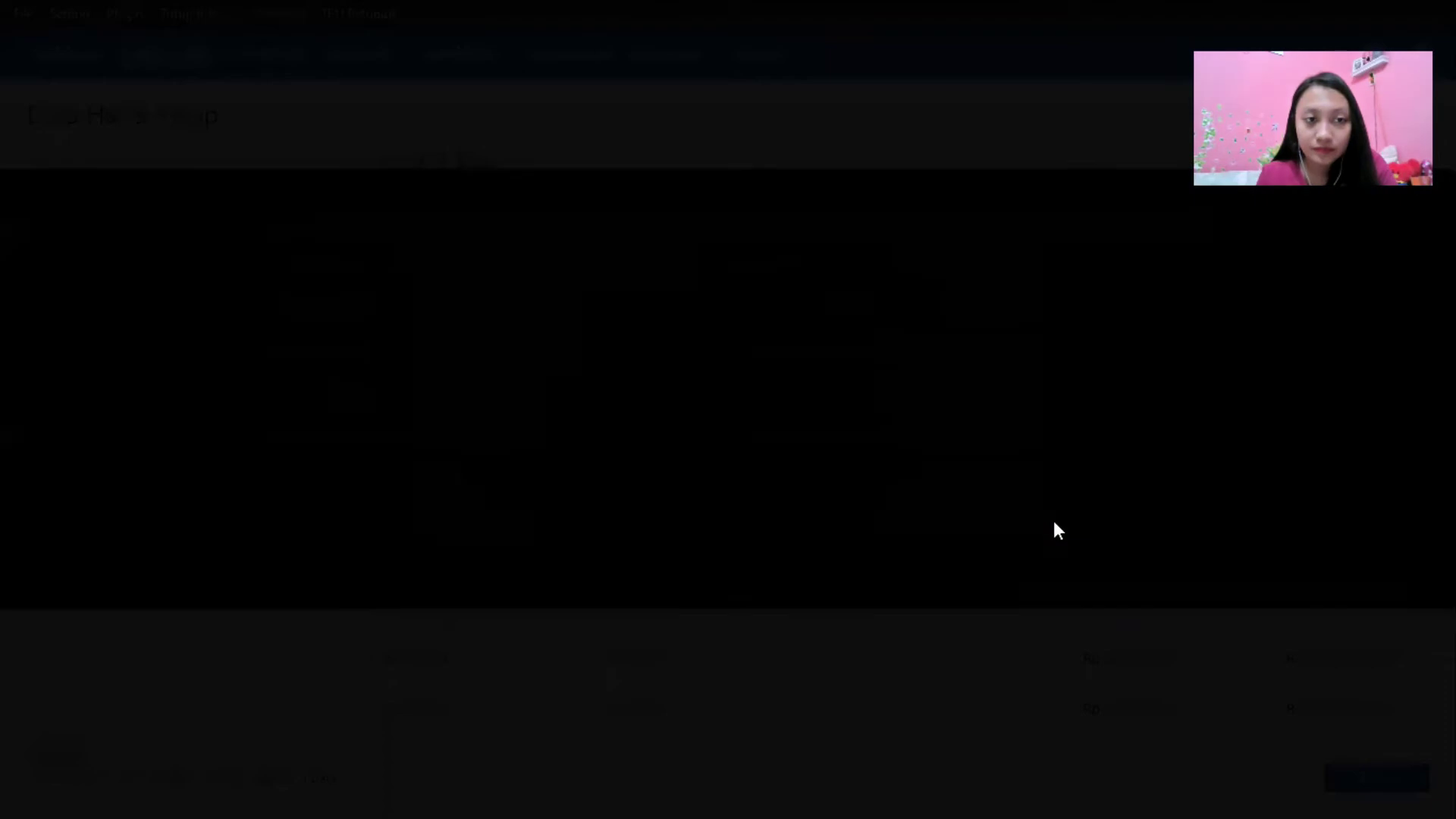
left_click(1139, 557)
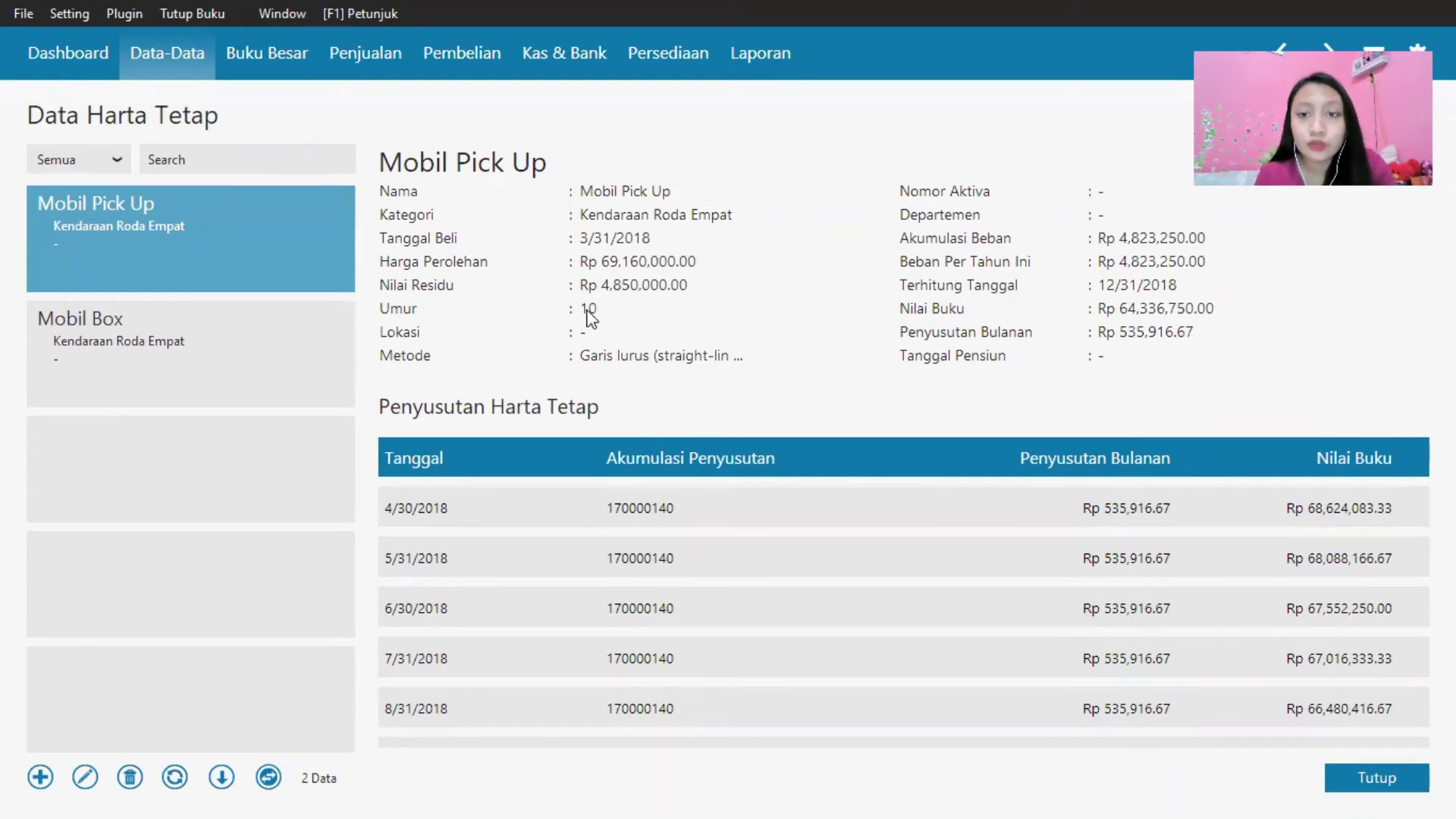
left_click(410, 645)
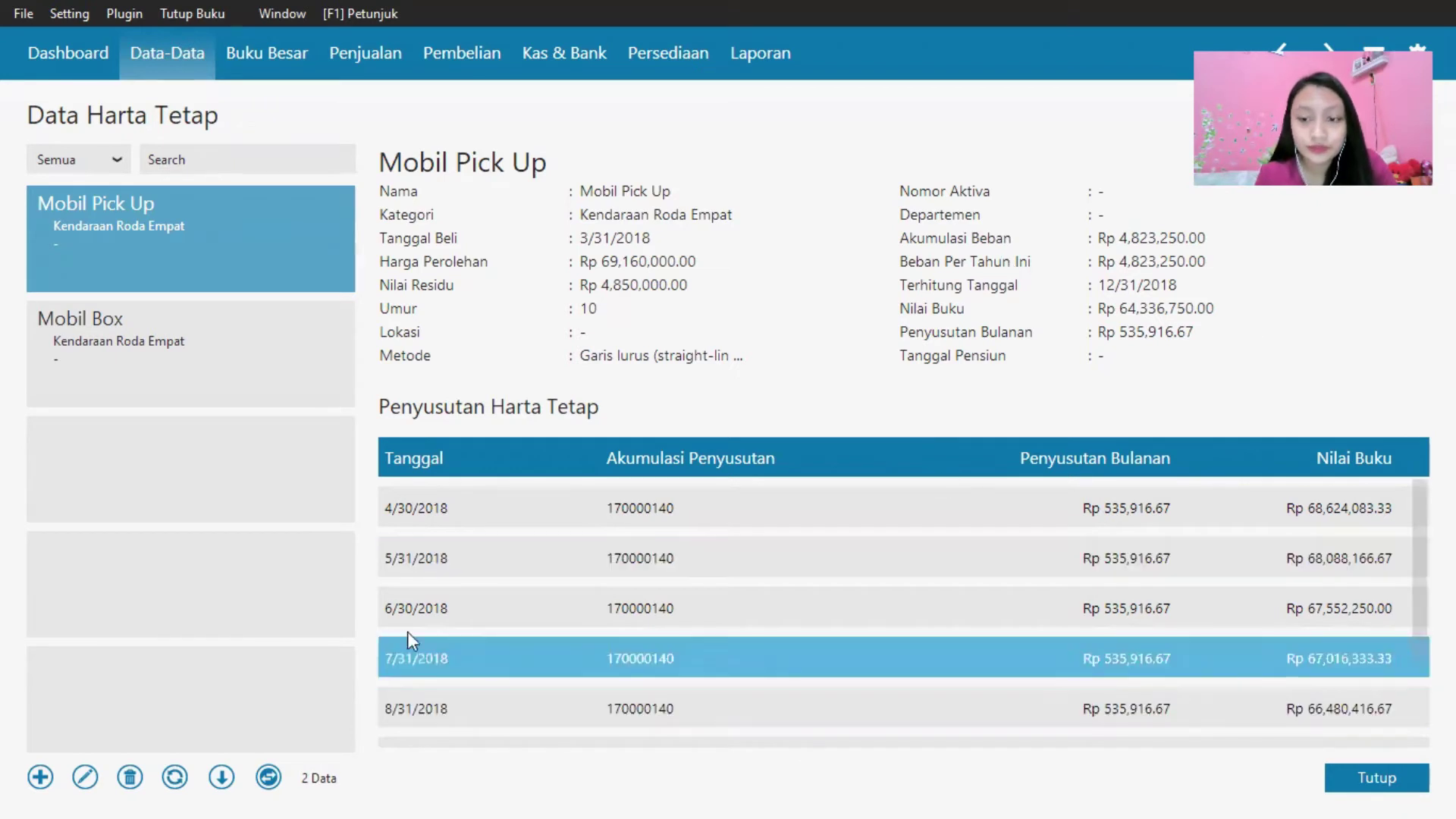
- Start a new asset named Motor Scoopy in the Kendaraan Roda Dua group
left_click(40, 776)
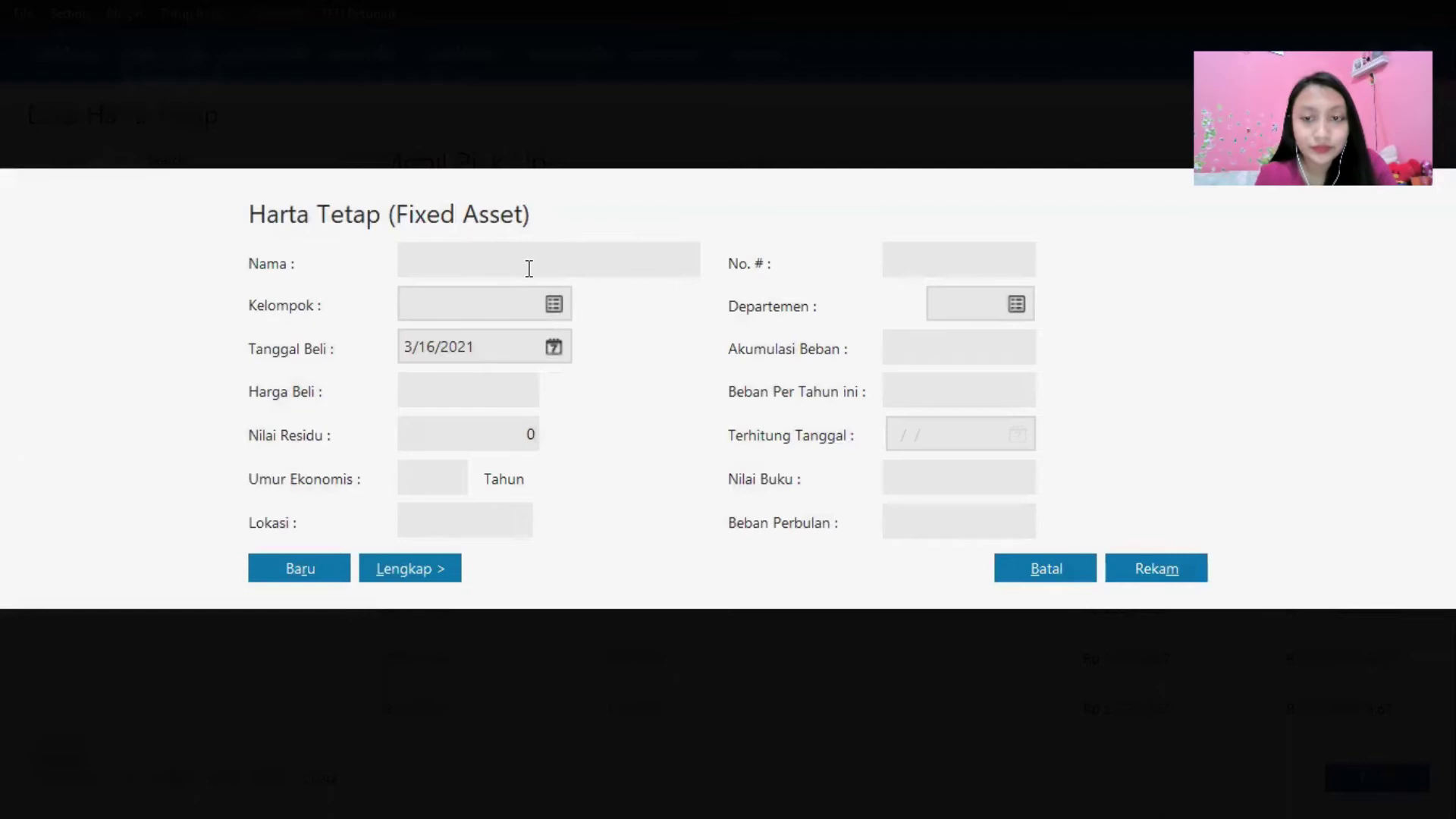
key("alt+Tab")
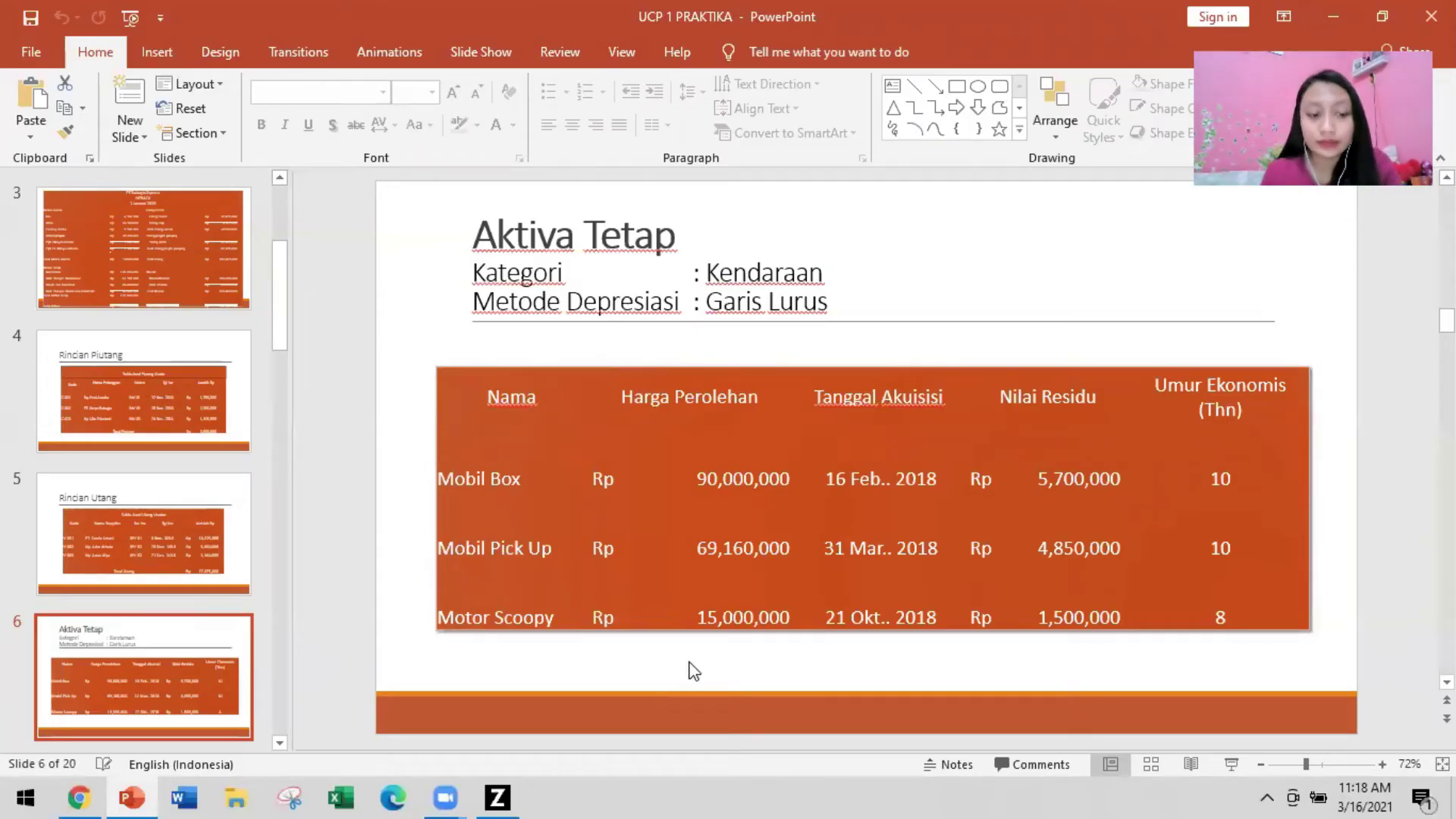
key("alt+Tab")
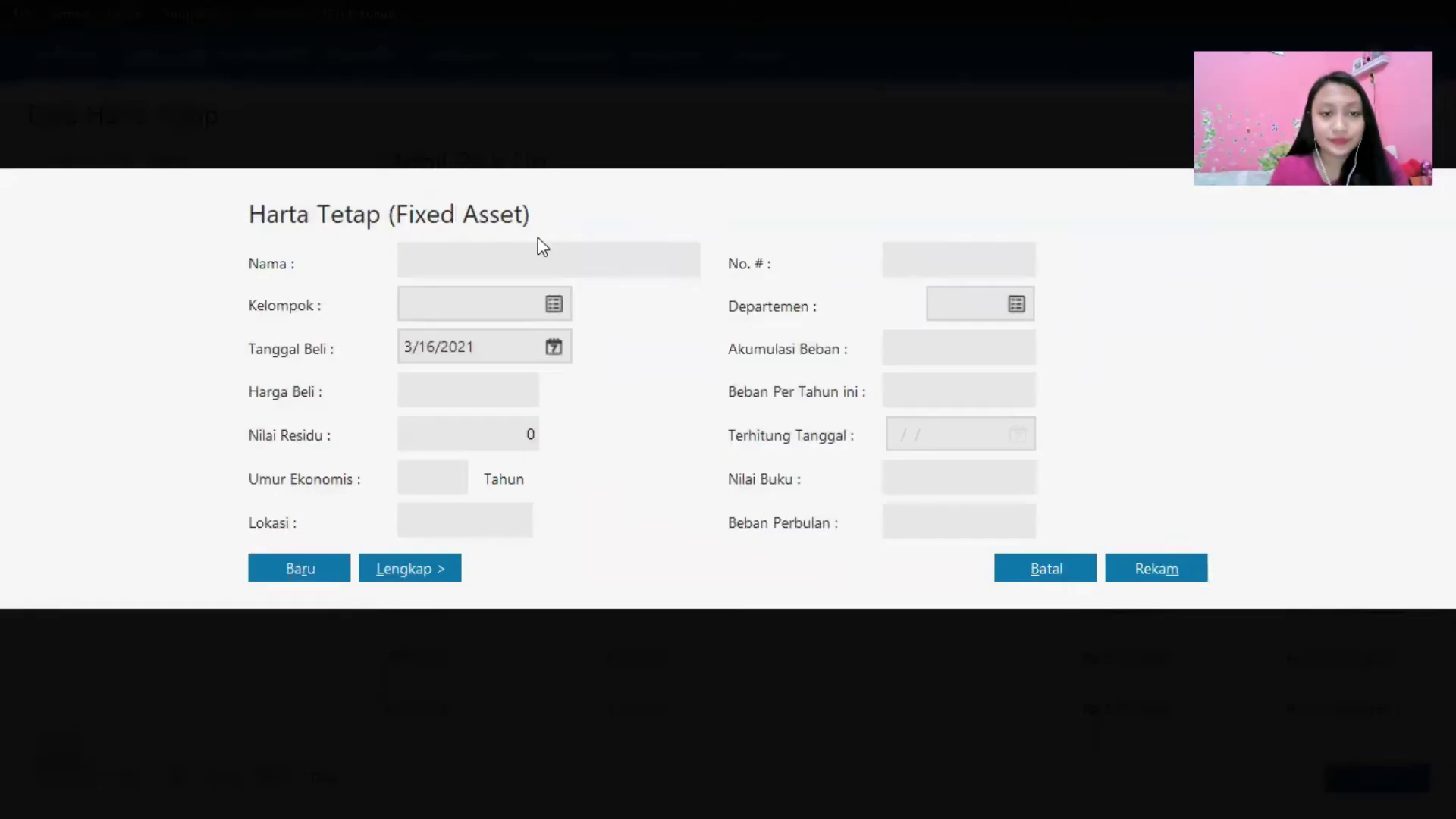
key("Caps_Lock")
type("M")
key("Caps_Lock")
type("otor")
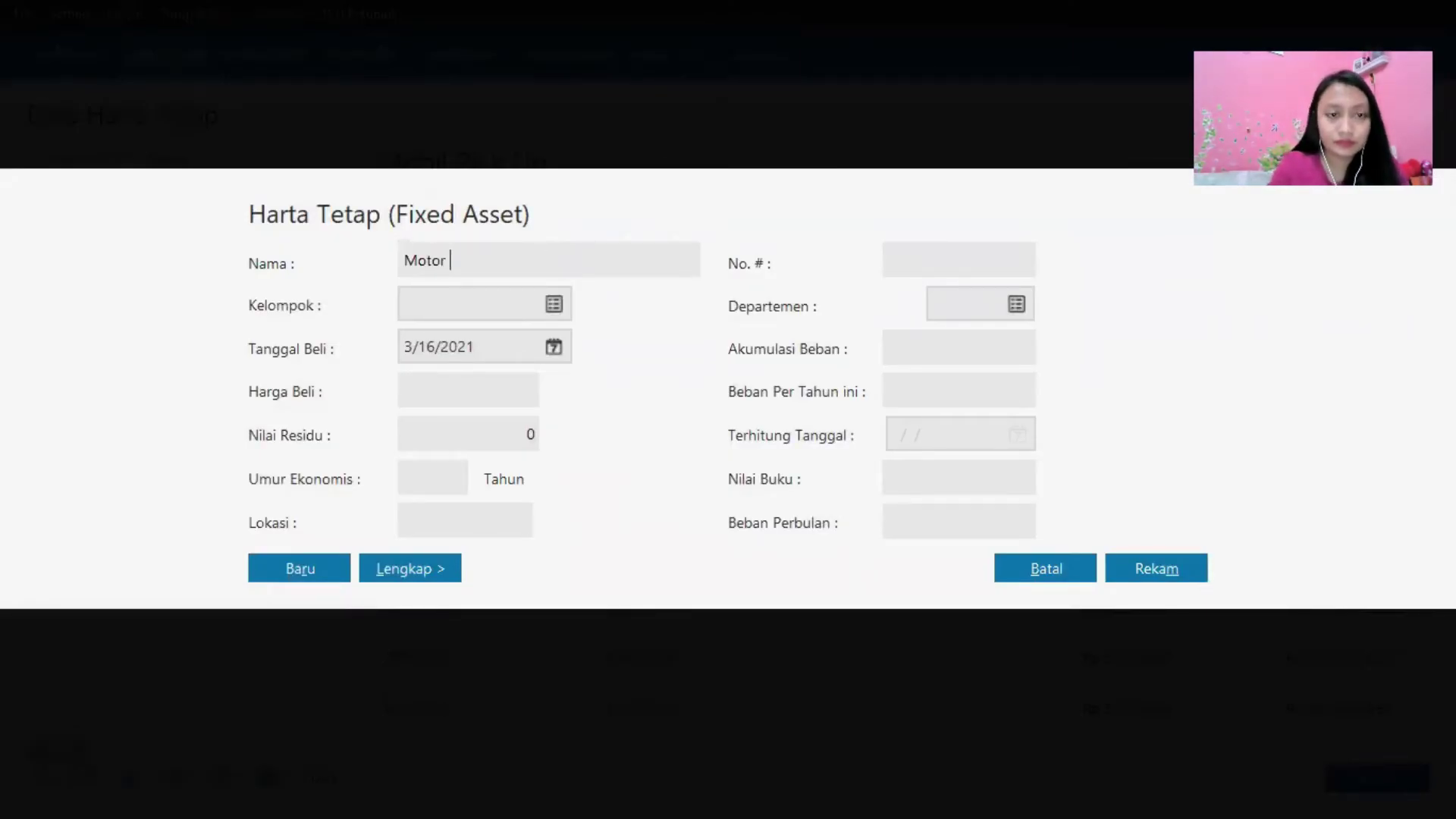
key("Caps_Lock")
type("S")
key("Caps_Lock")
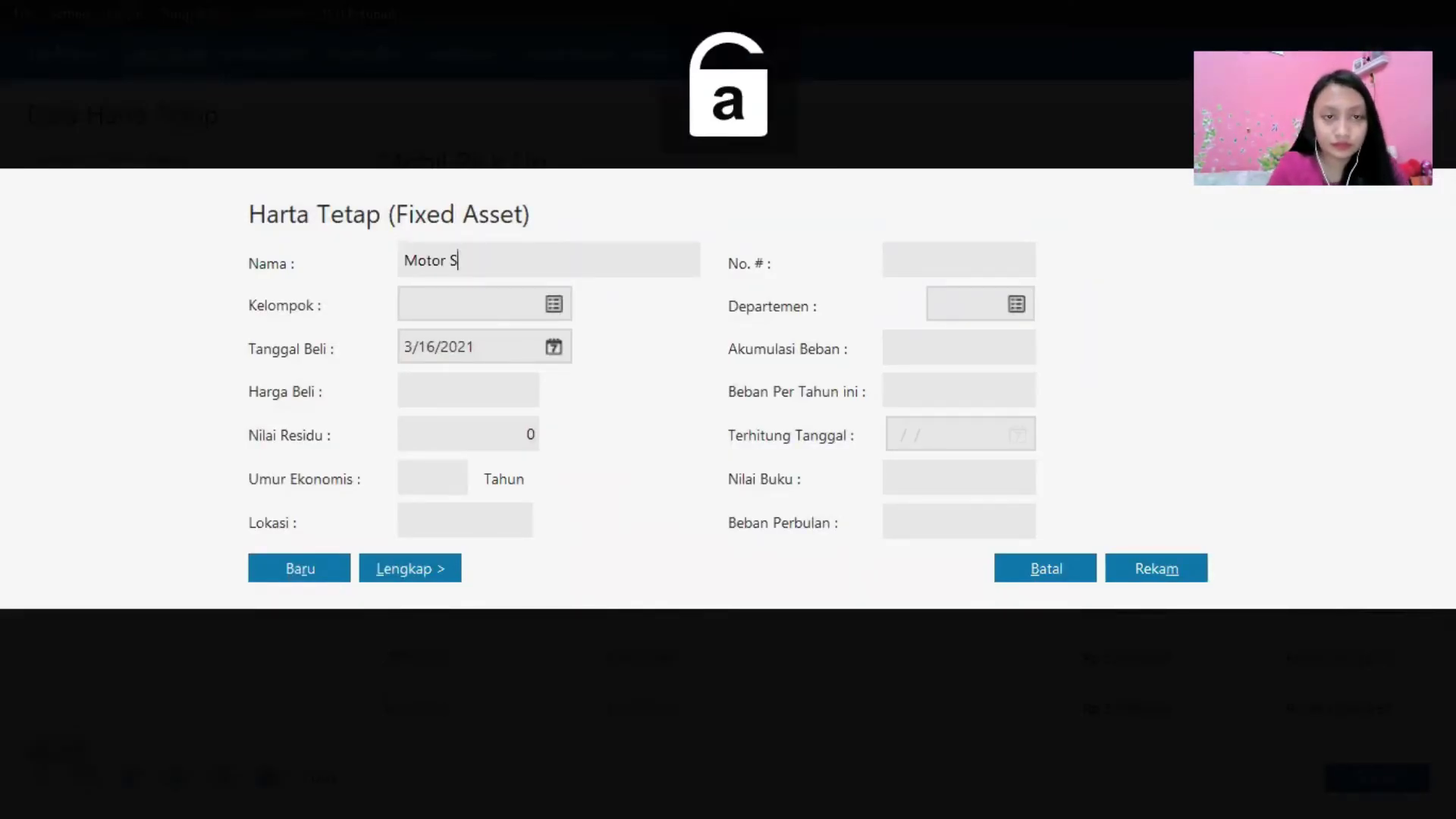
type("coopy")
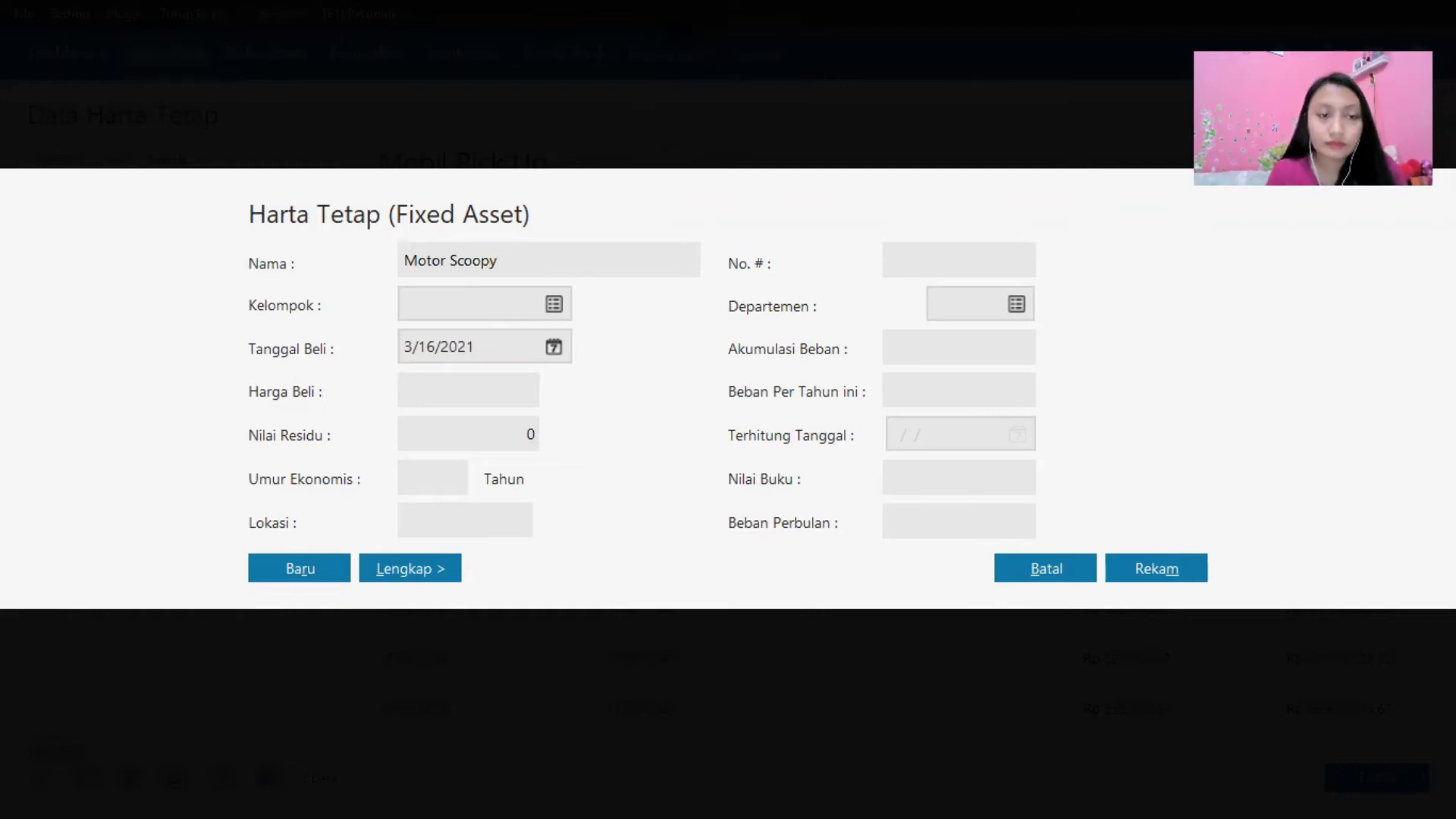
left_click(555, 304)
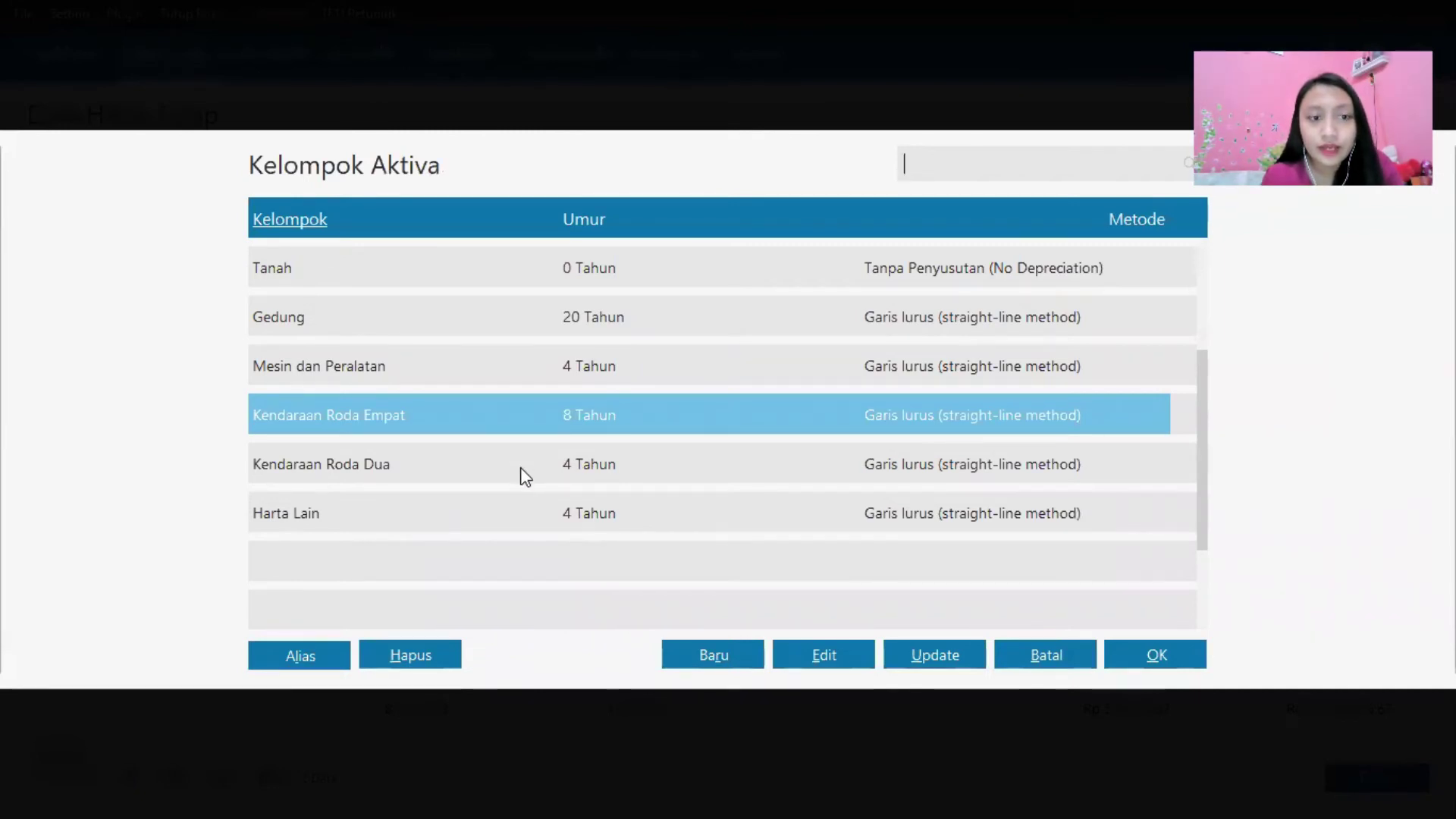
double_click(522, 468)
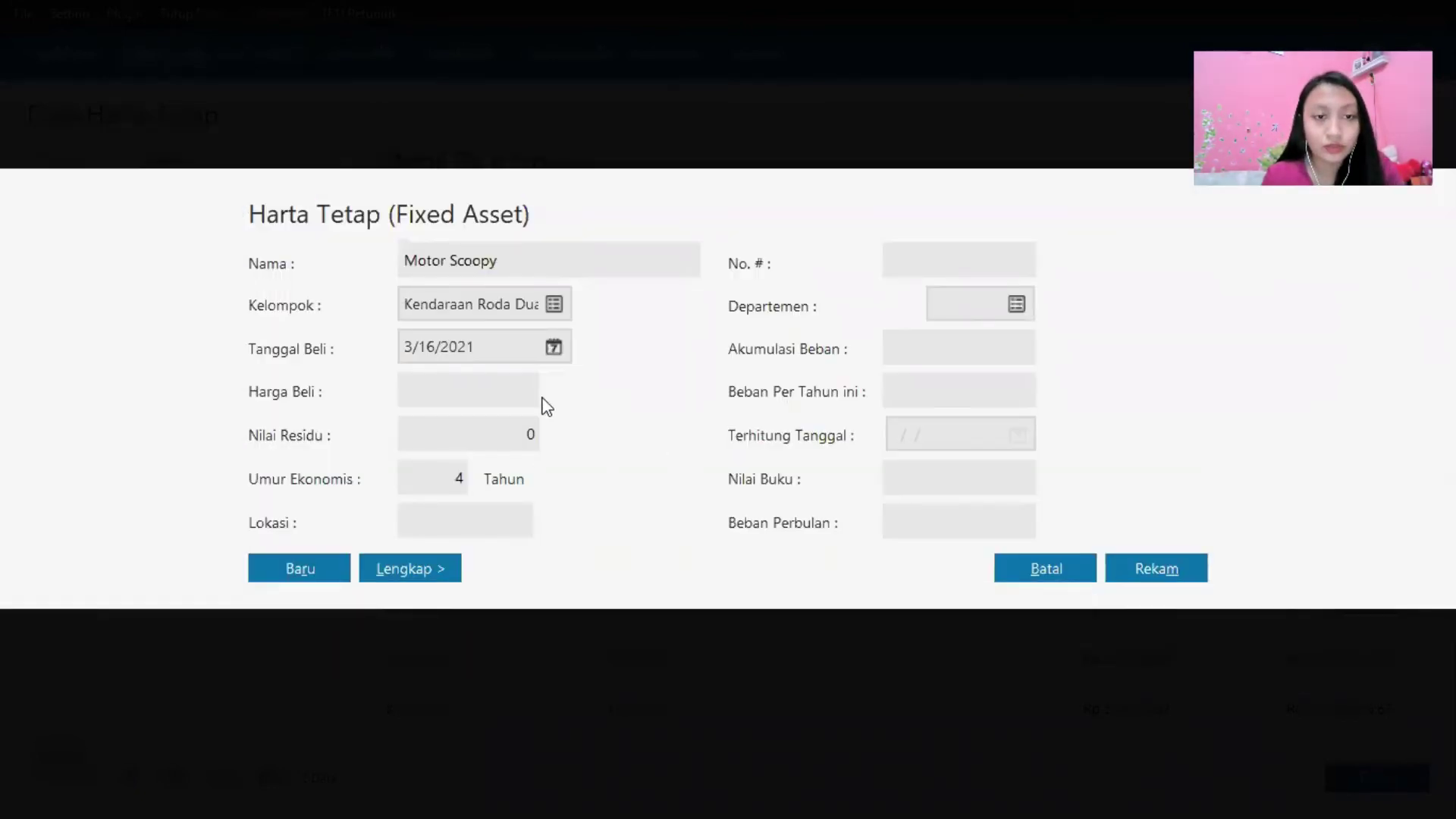
- Set Motor Scoopy's purchase date to 10/21/2018
left_click(478, 396)
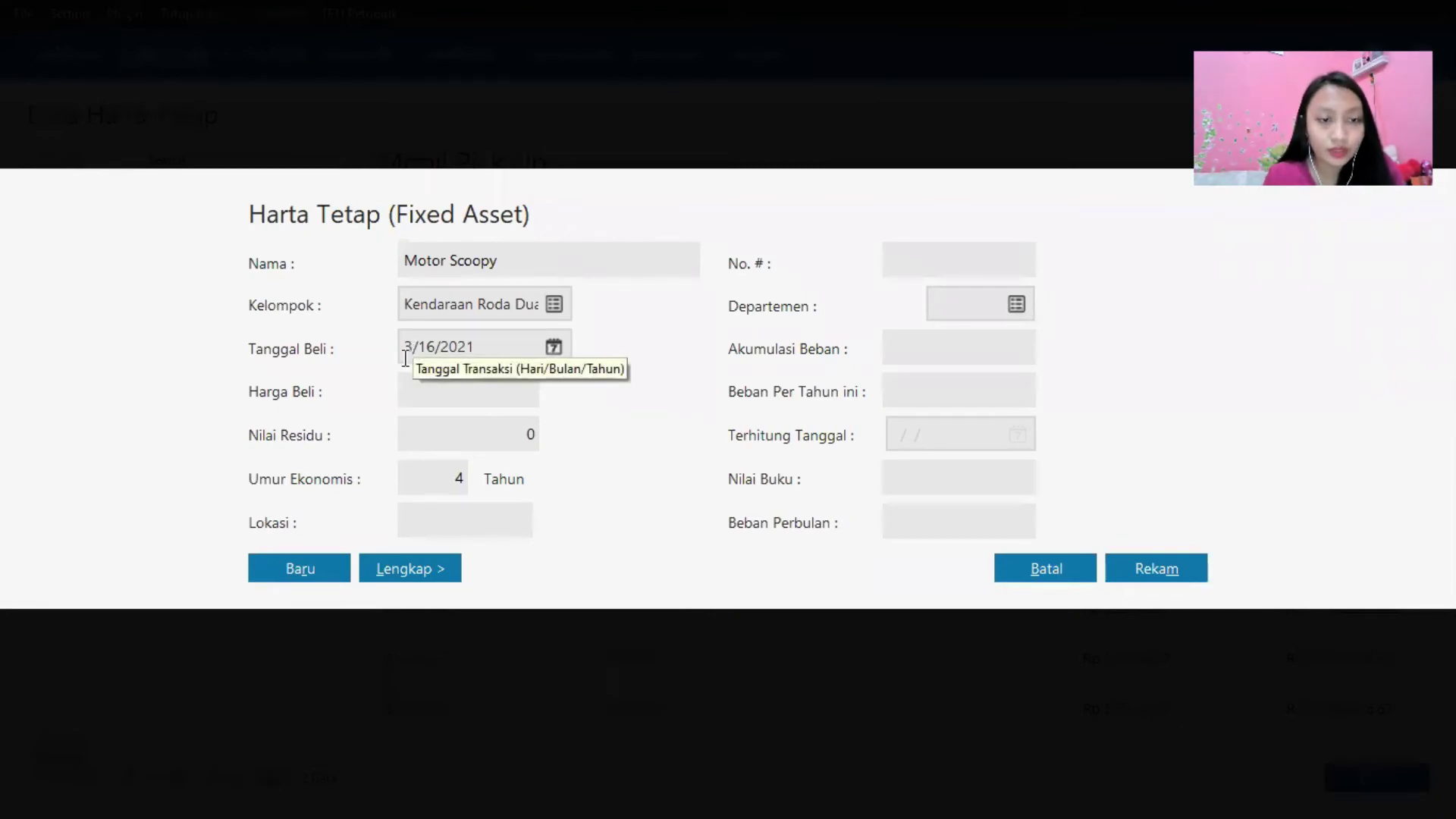
left_click(406, 346)
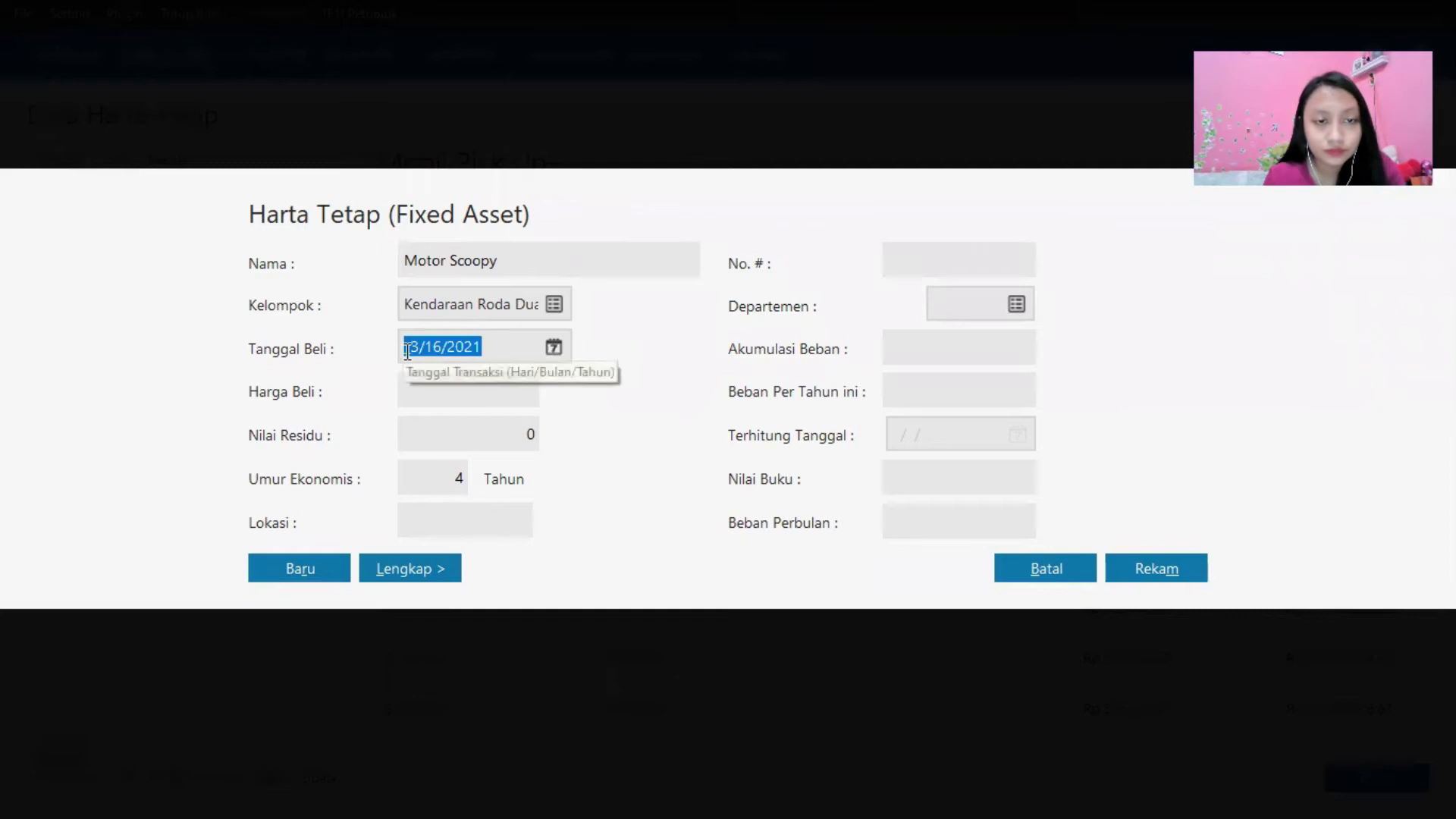
left_click(408, 346)
type("10/")
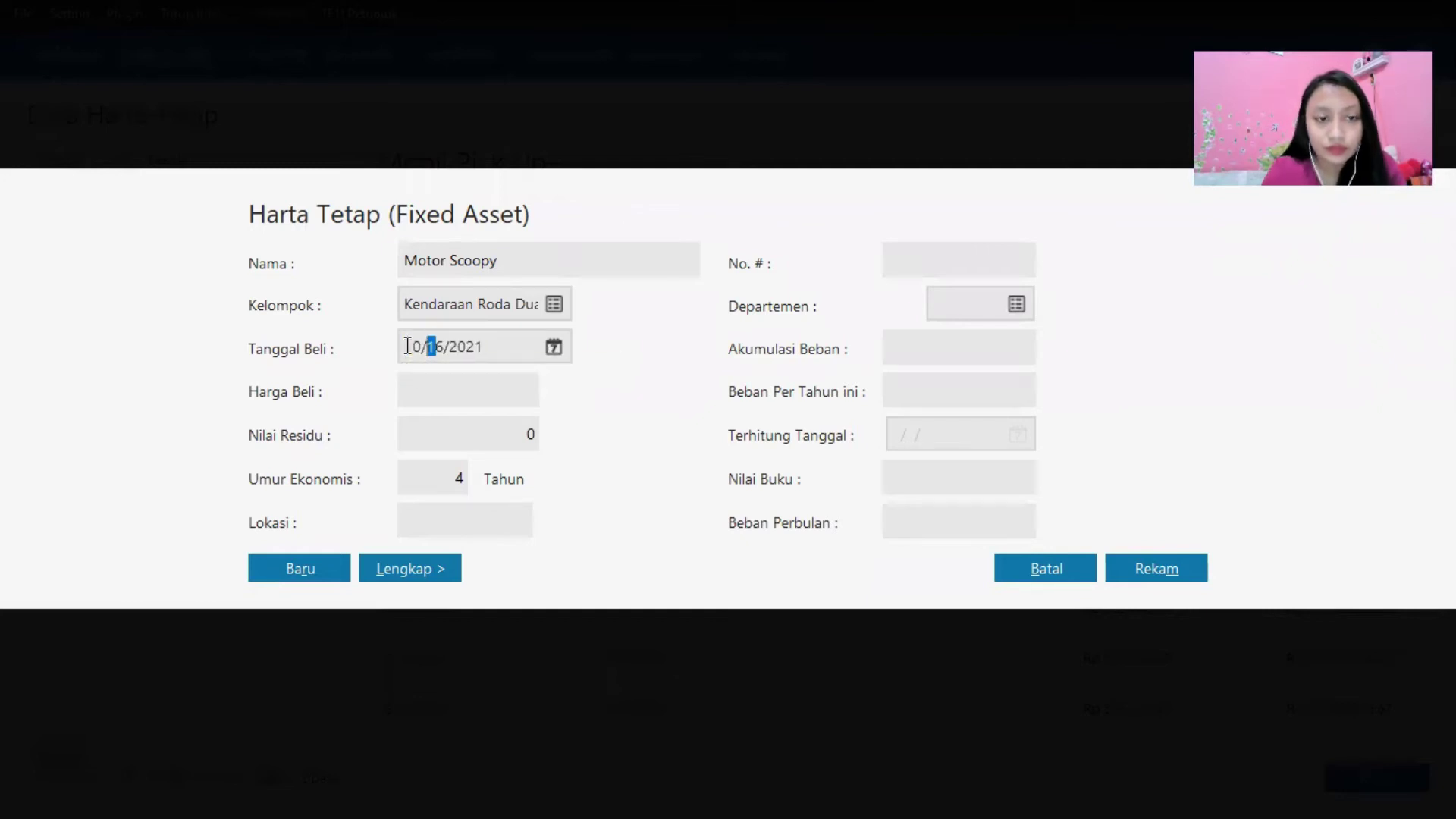
type("21/")
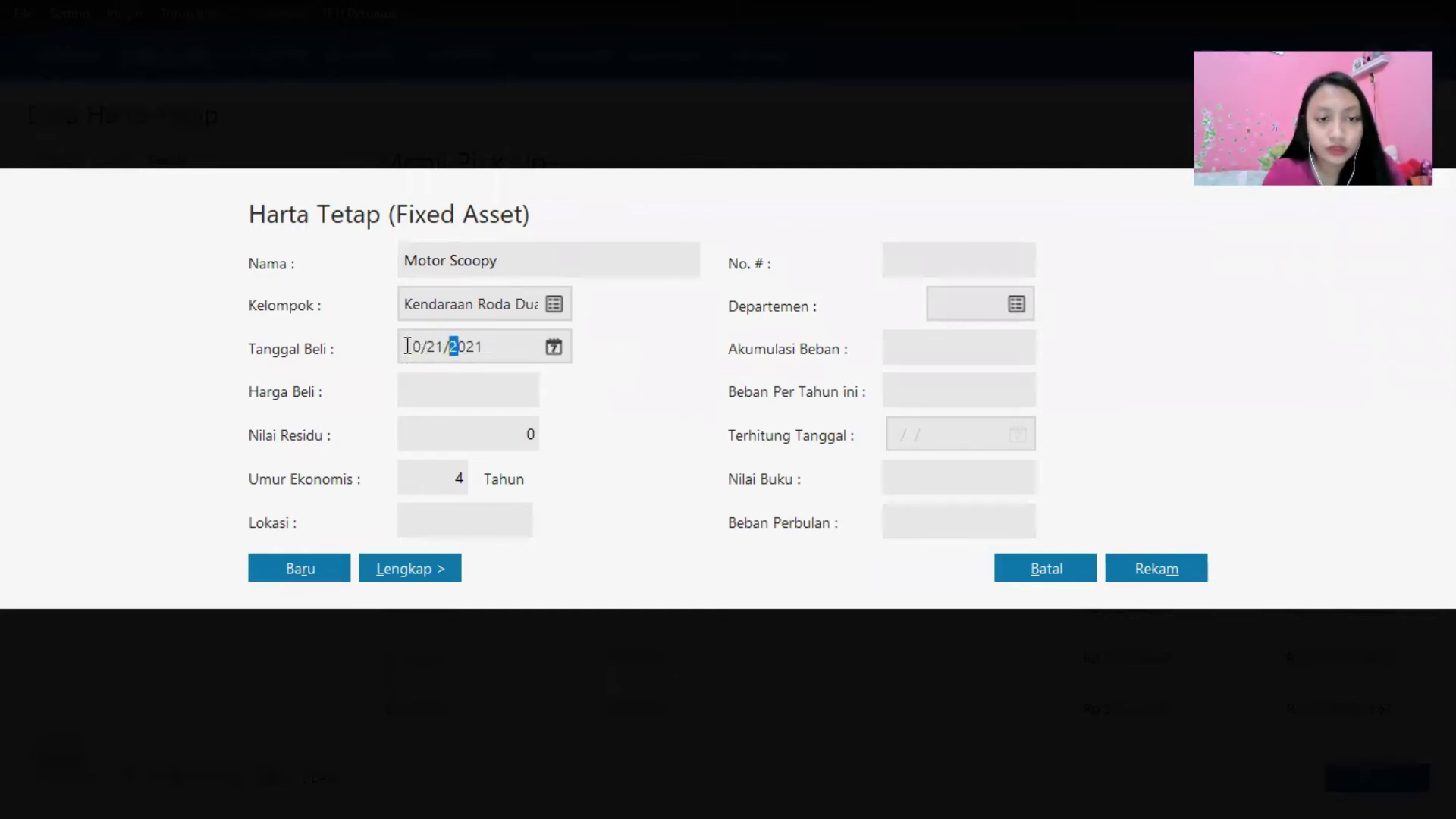
type("202")
key("BackSpace")
type("18")
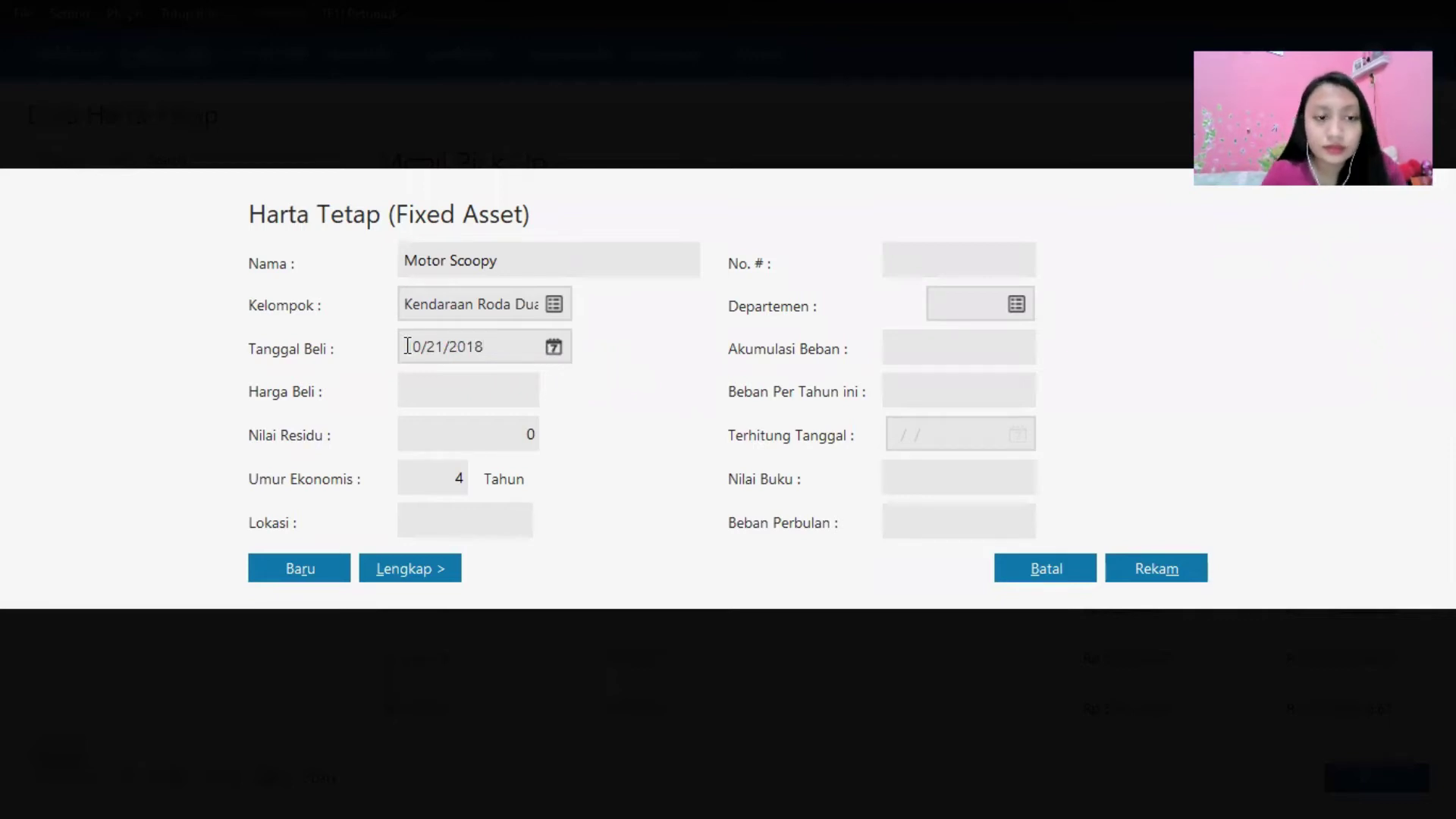
left_click(420, 398)
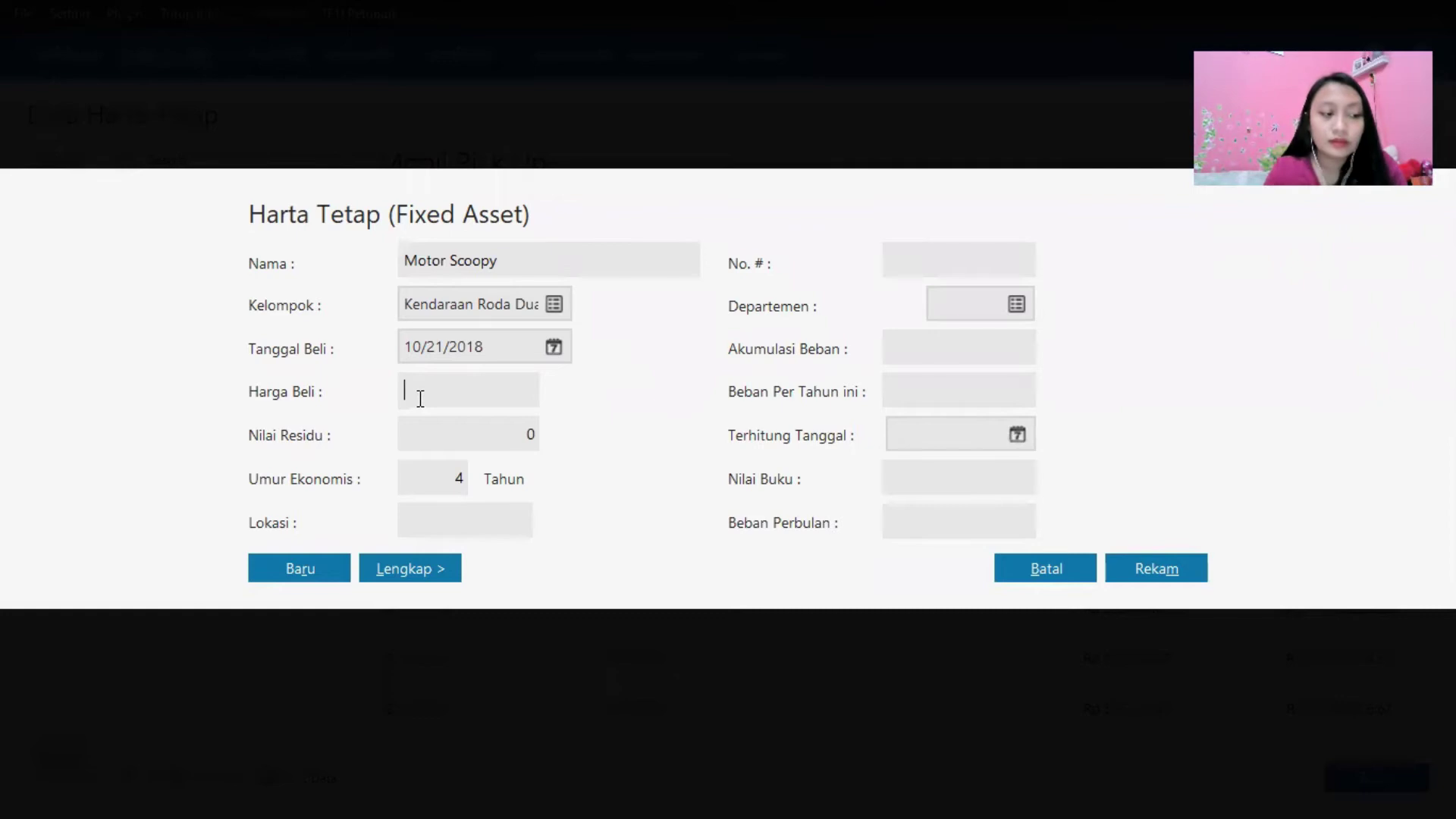
- Enter price 15,000,000, residual 1,500,000, 8-year life, counted from 12/31/2018
type("15,00")
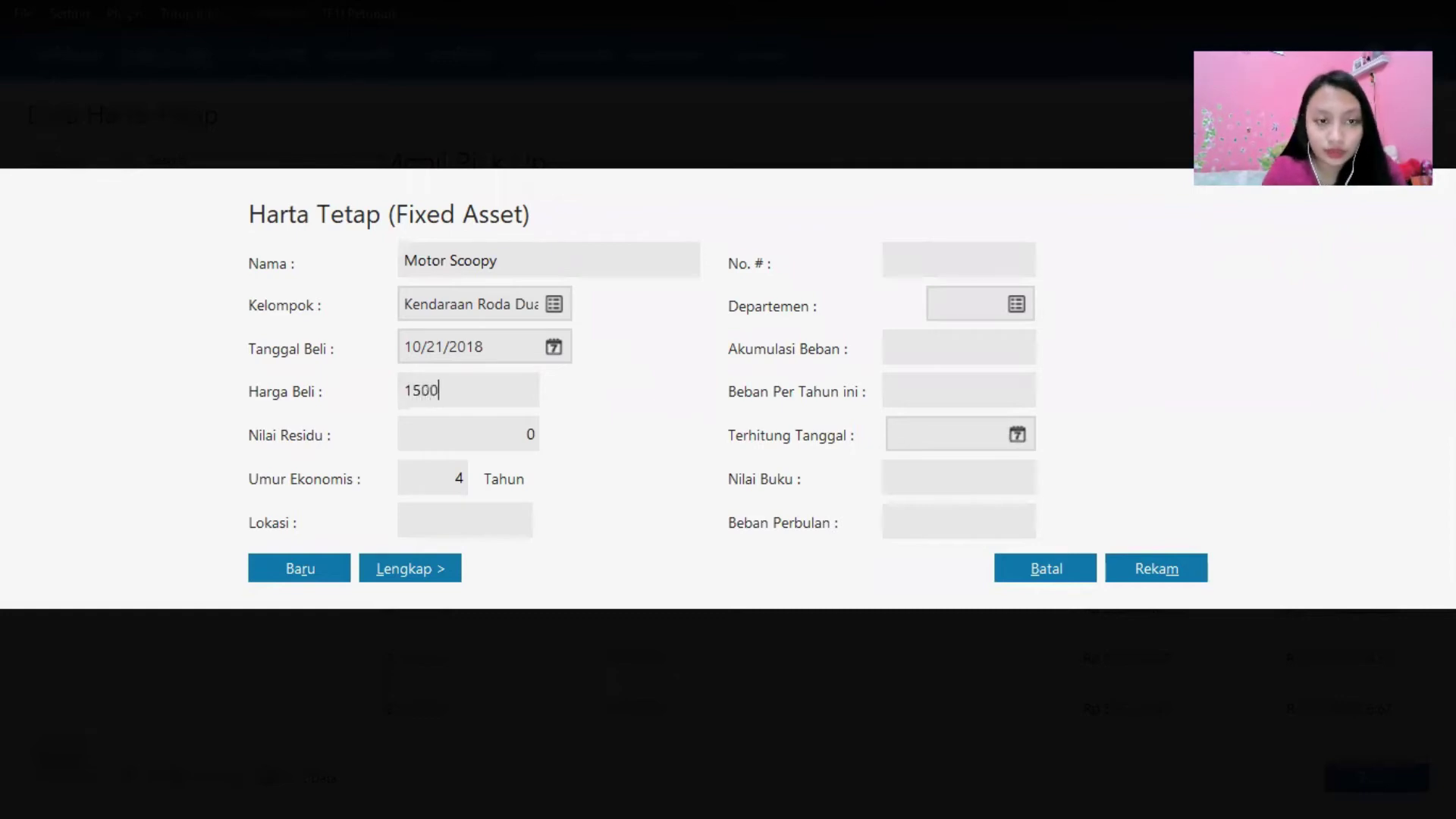
type("0,000000")
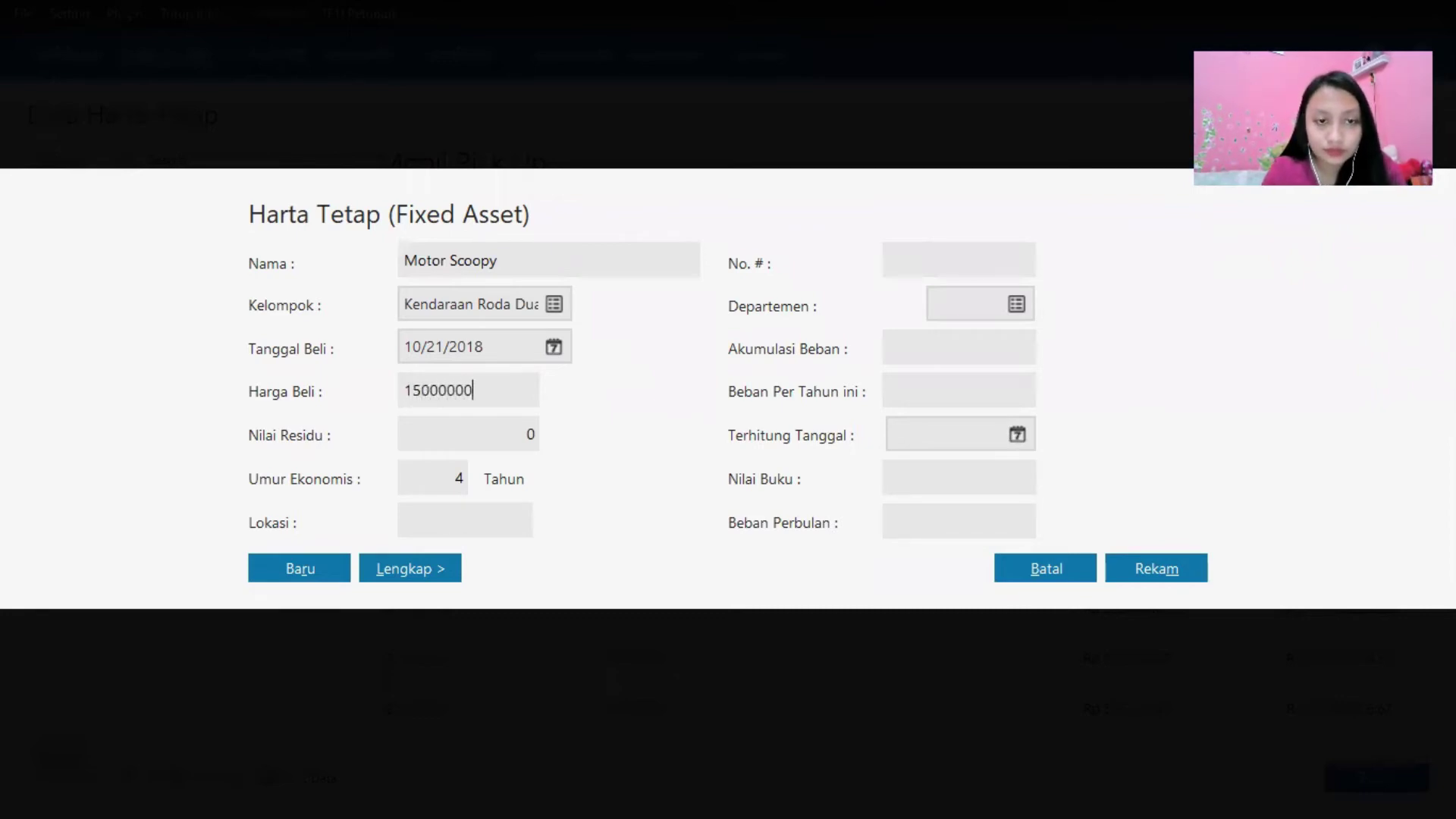
left_click(427, 429)
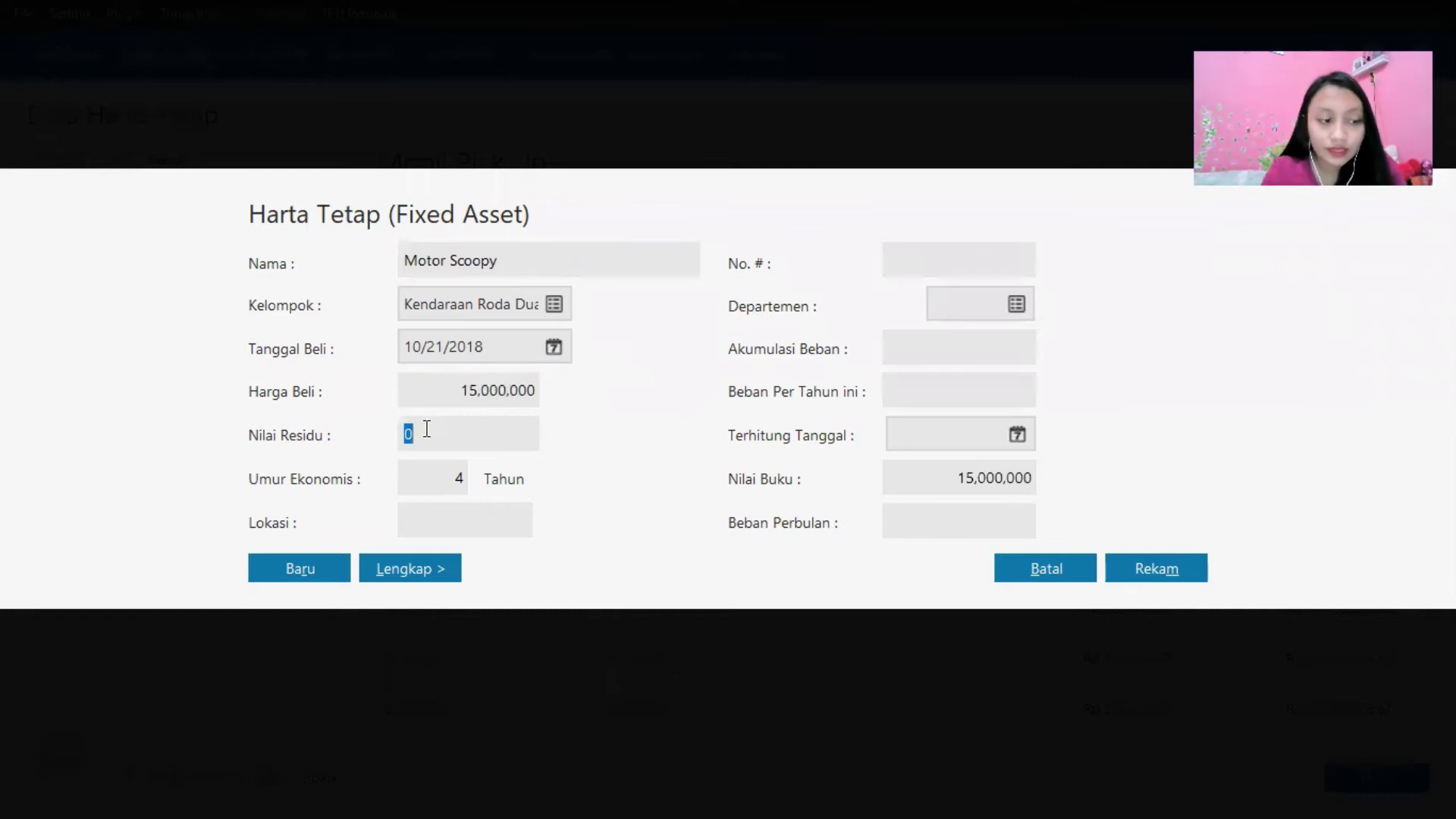
type("15000")
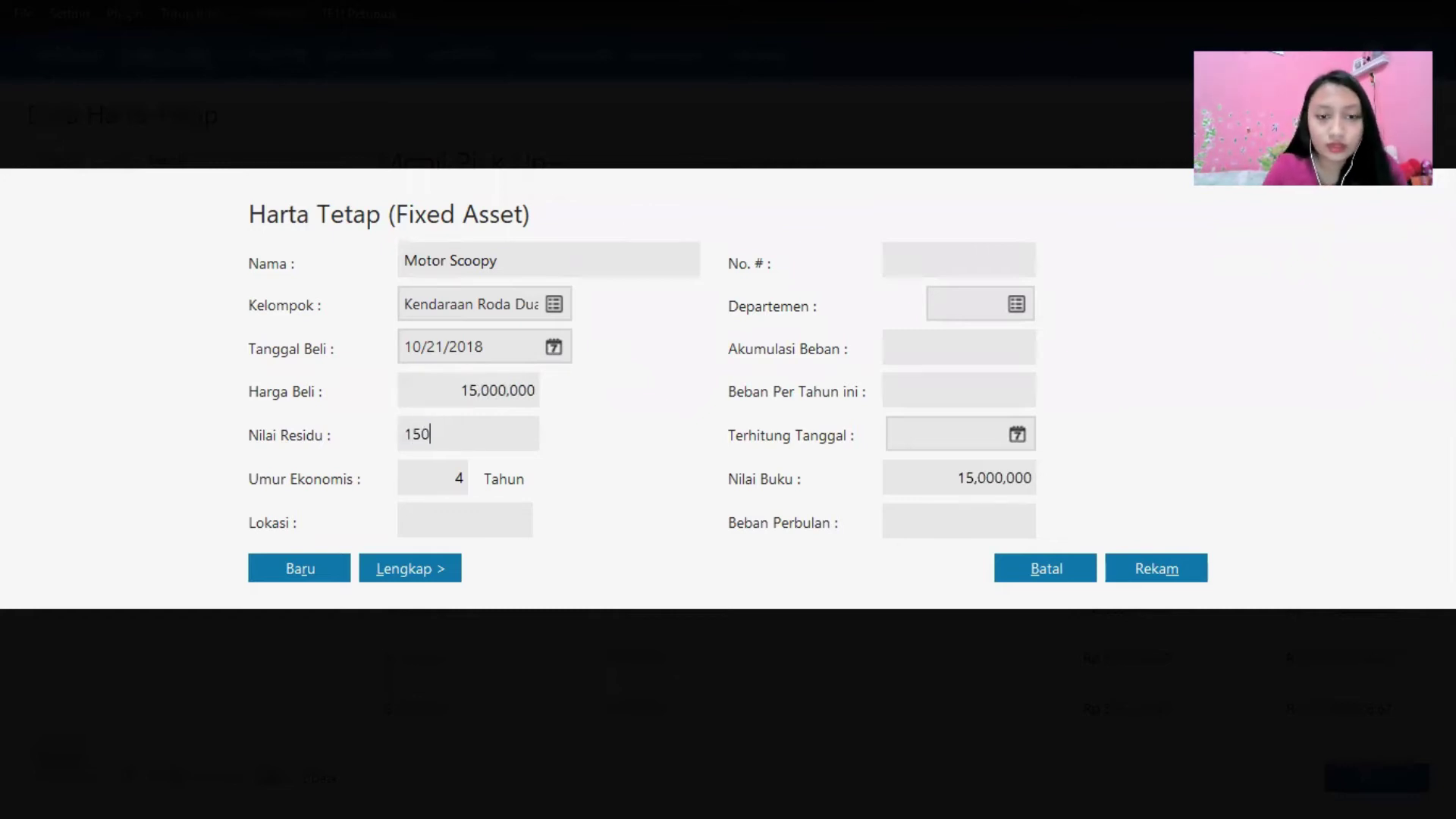
type("00")
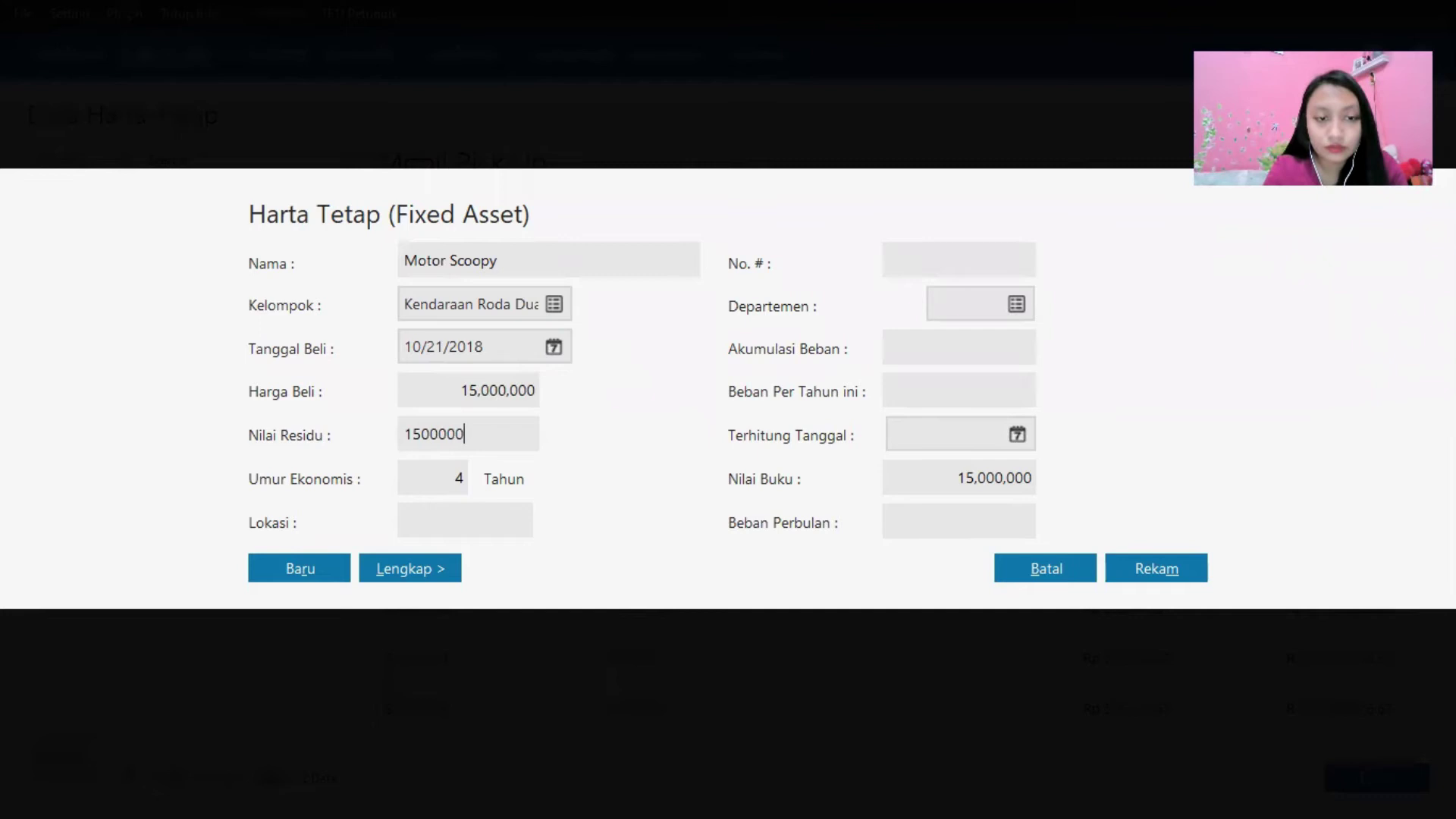
left_click(462, 481)
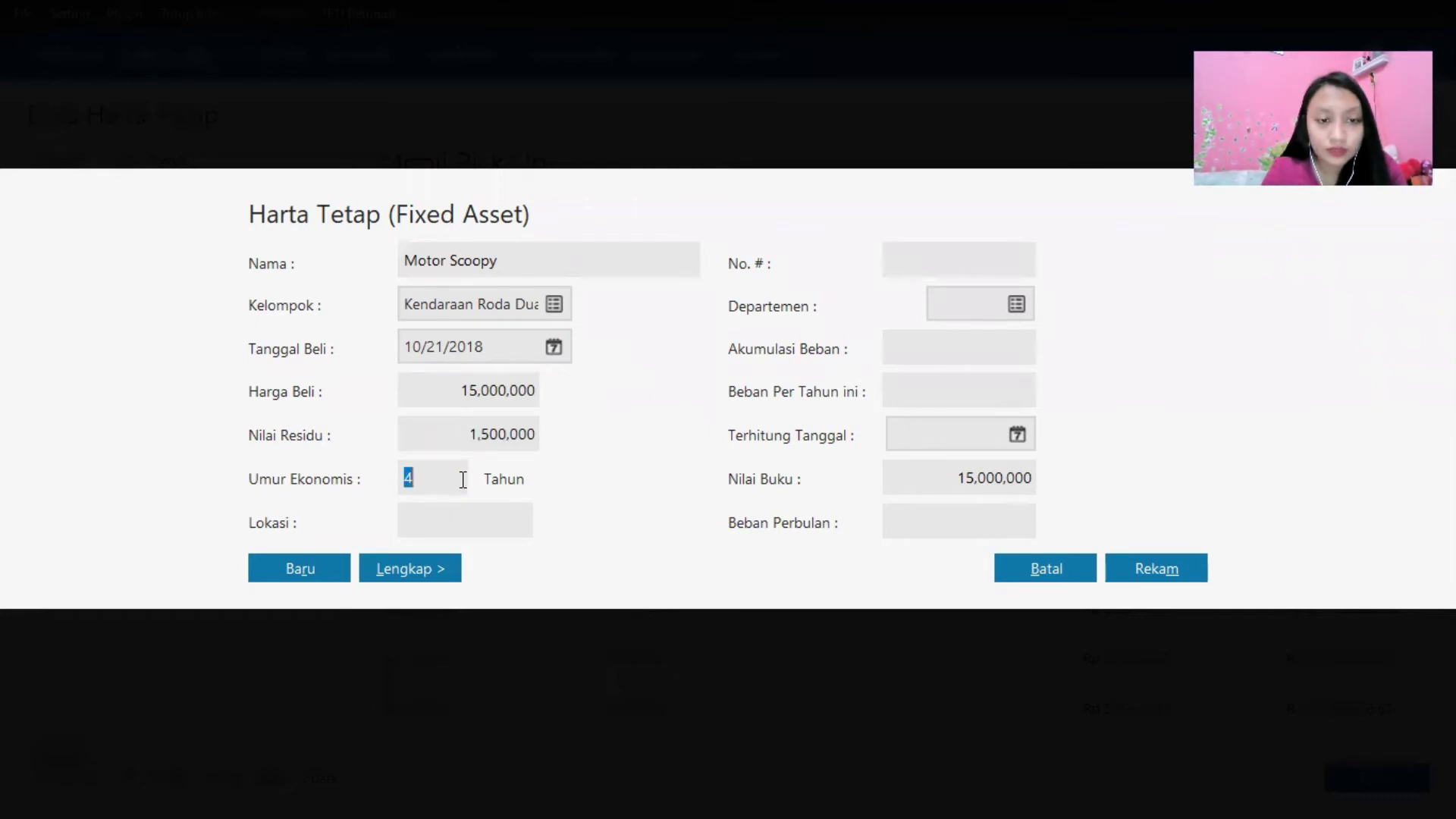
type("8")
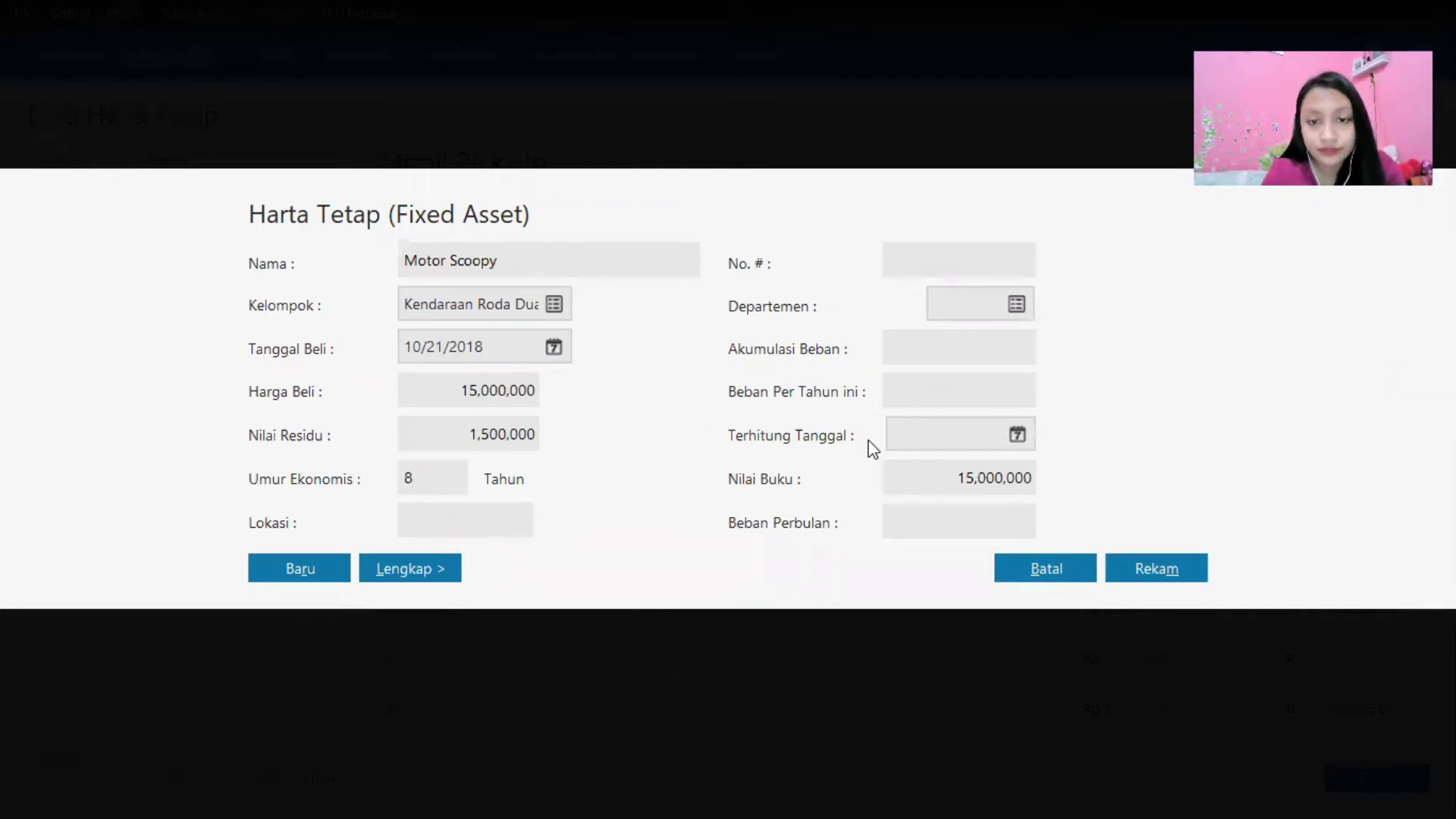
left_click(971, 433)
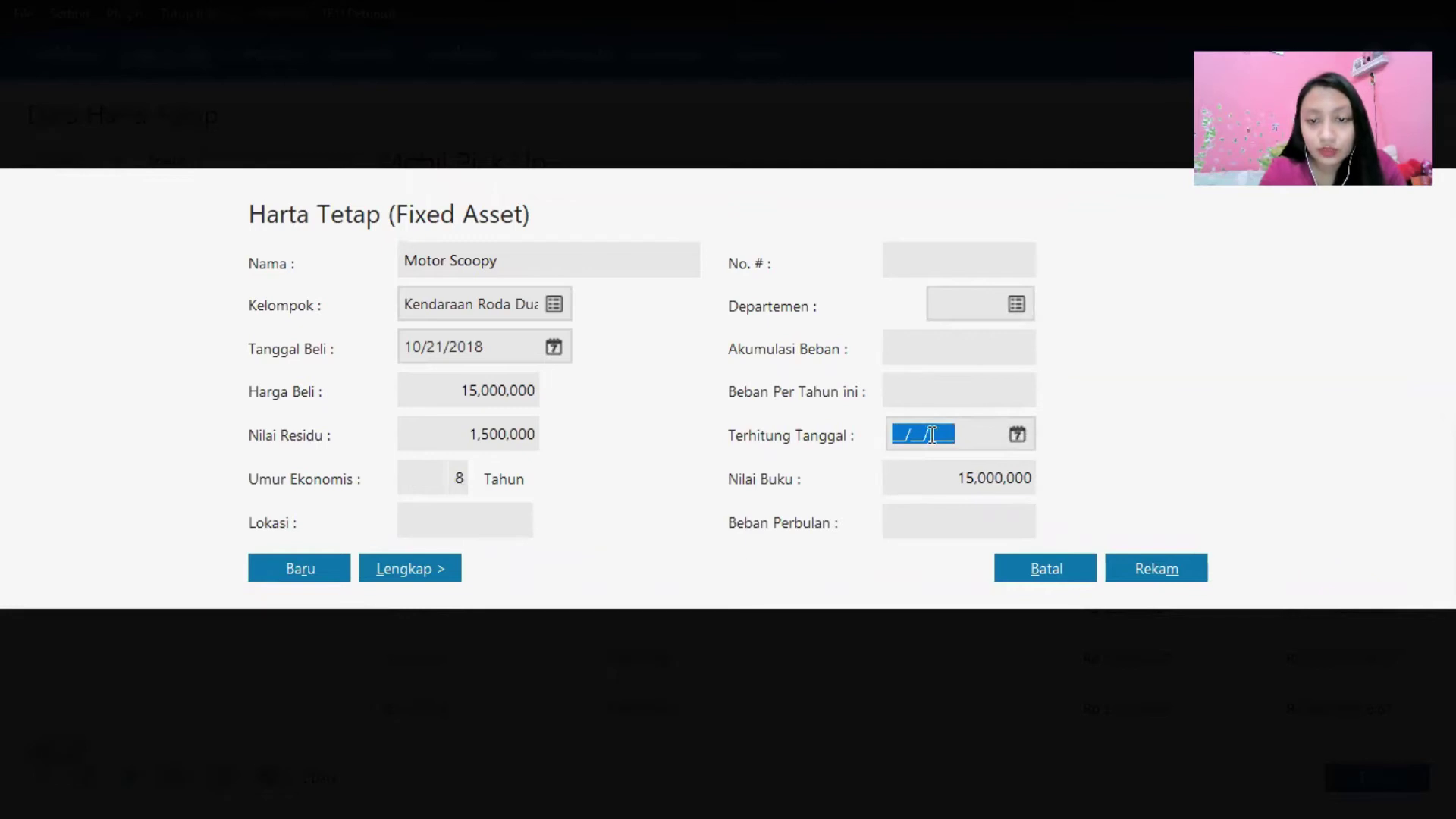
left_click(905, 434)
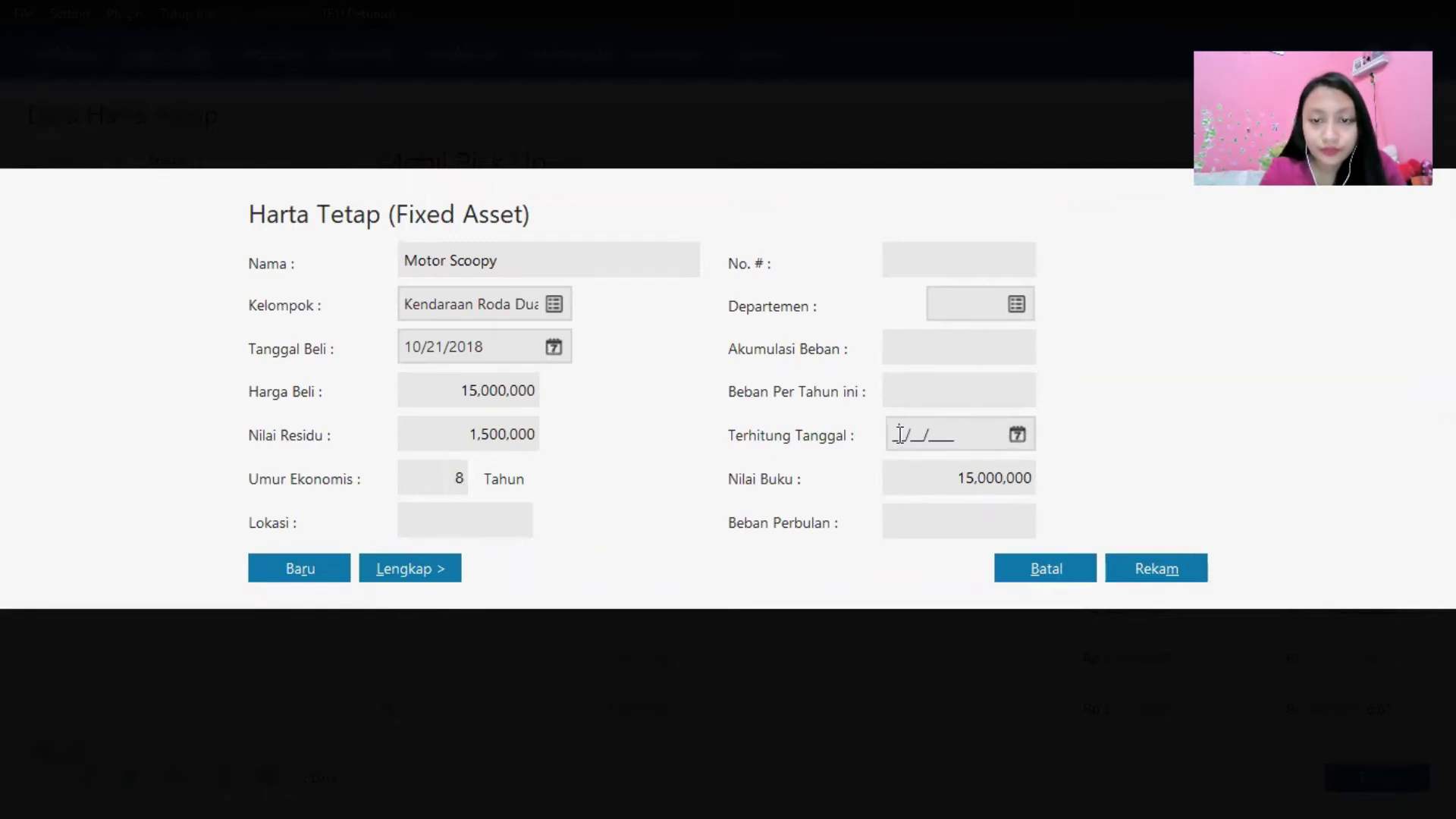
type("12")
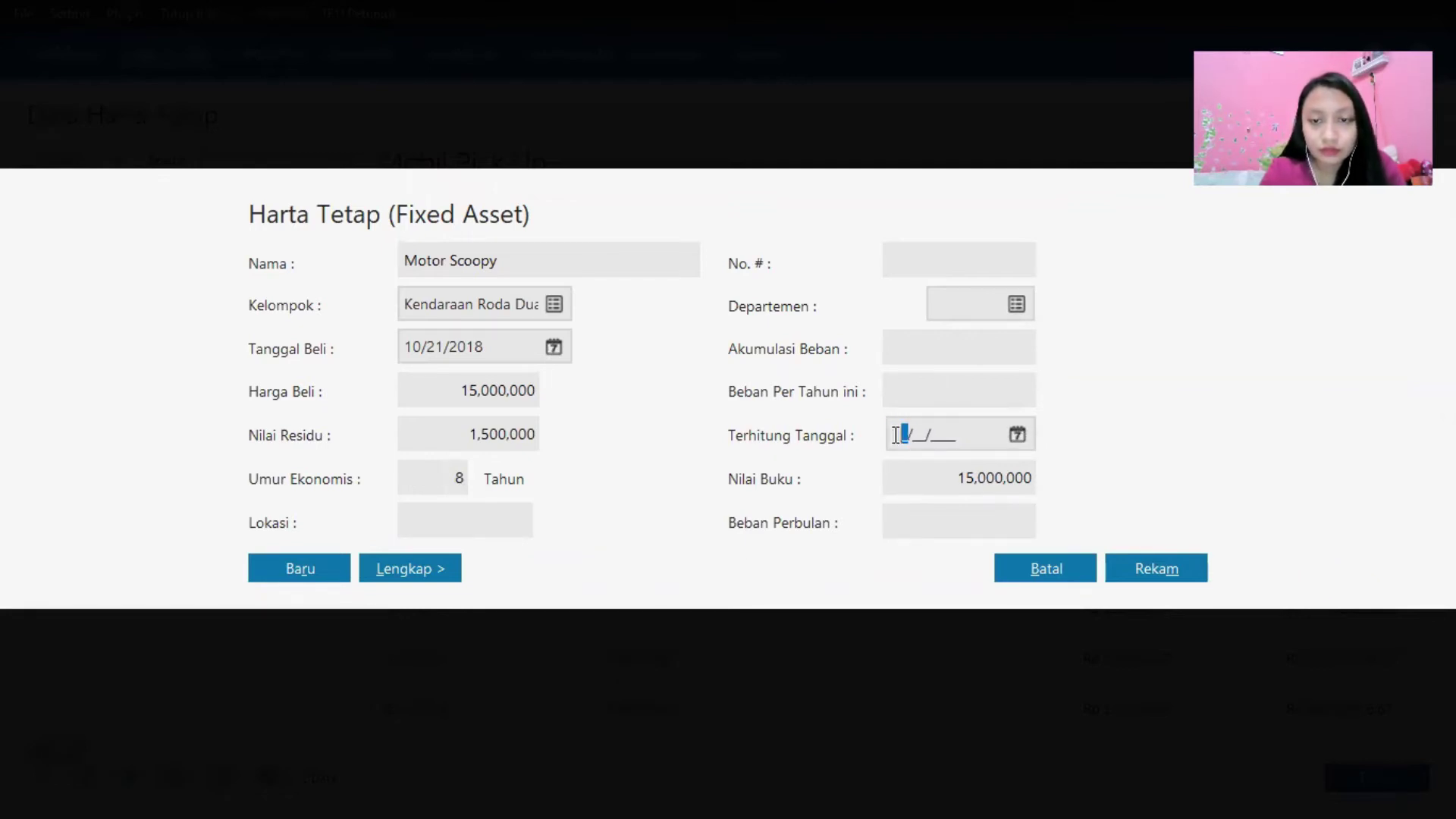
type("2018")
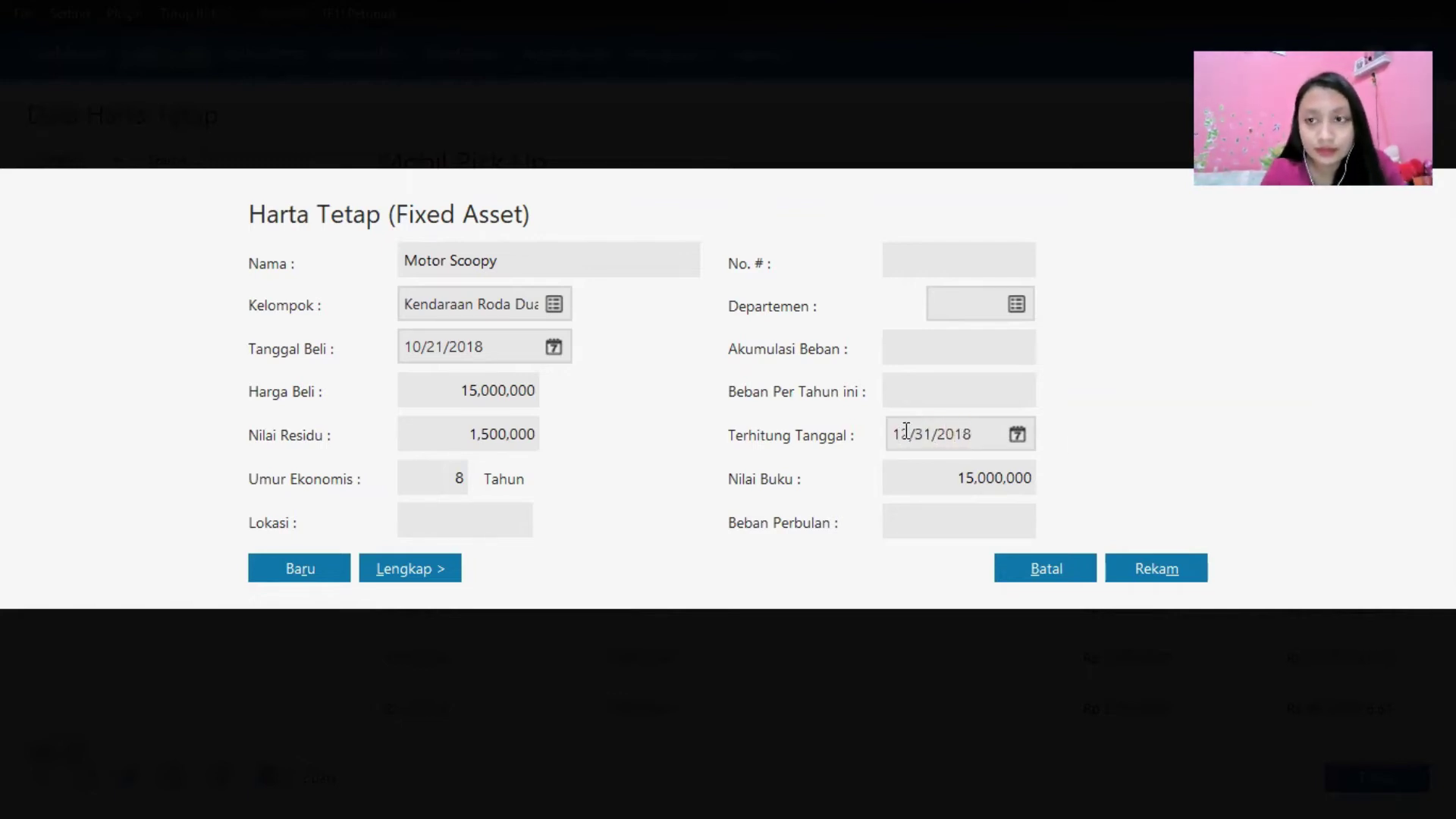
- Record Motor Scoopy with automatic depreciation and switch to the asset slide
left_click(1168, 579)
left_click(1168, 581)
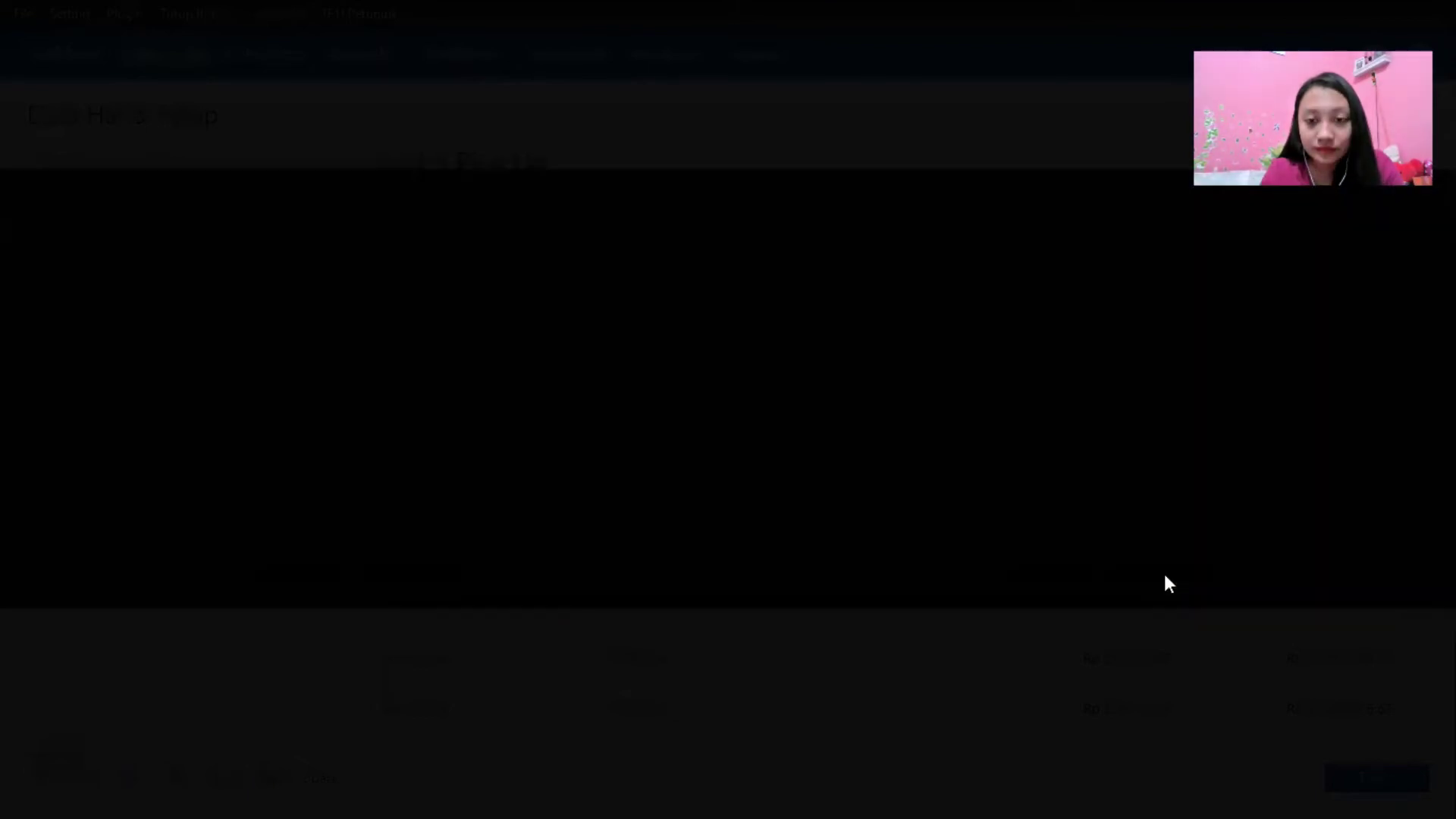
left_click(1044, 523)
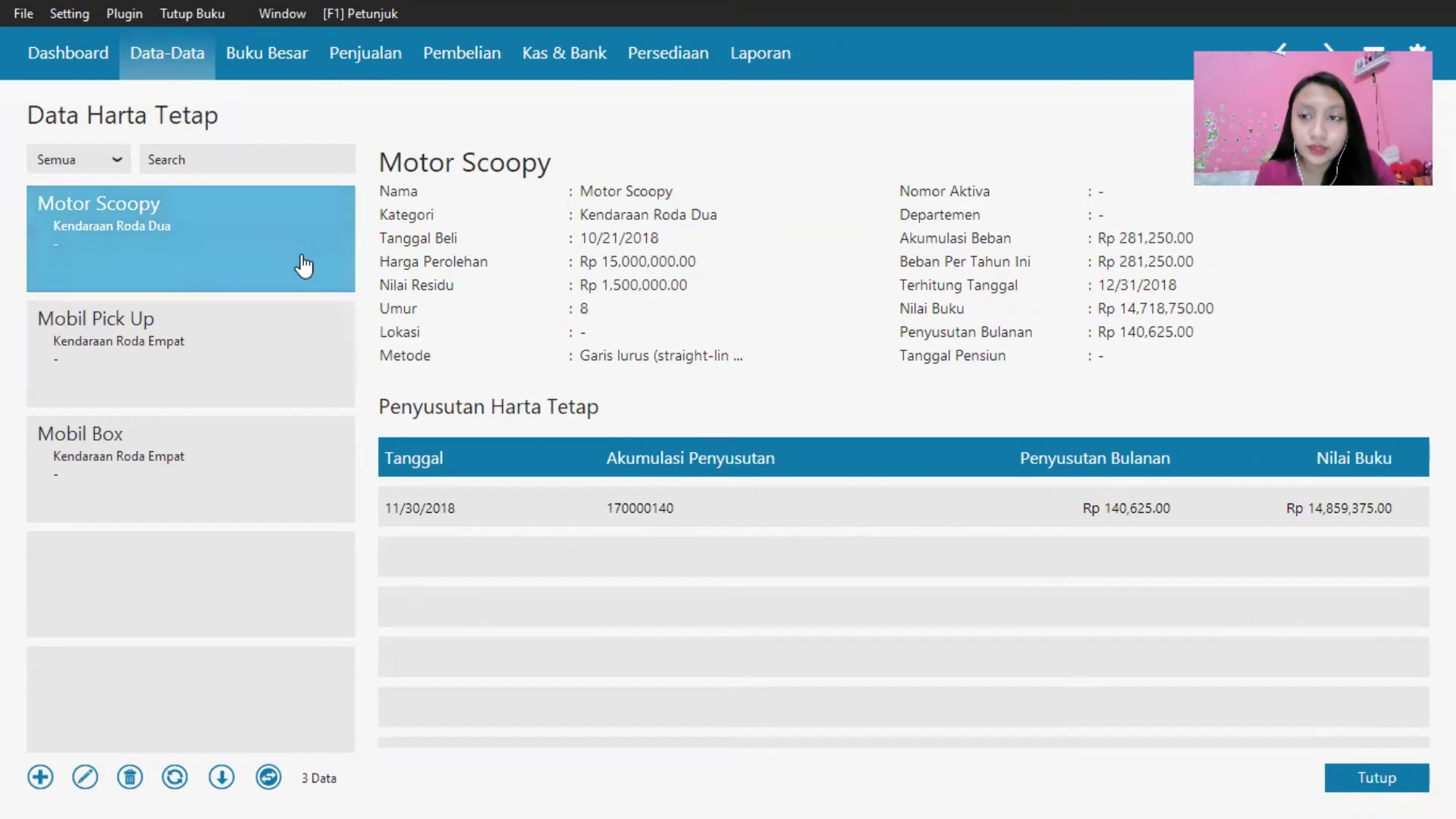
key("alt+Tab")
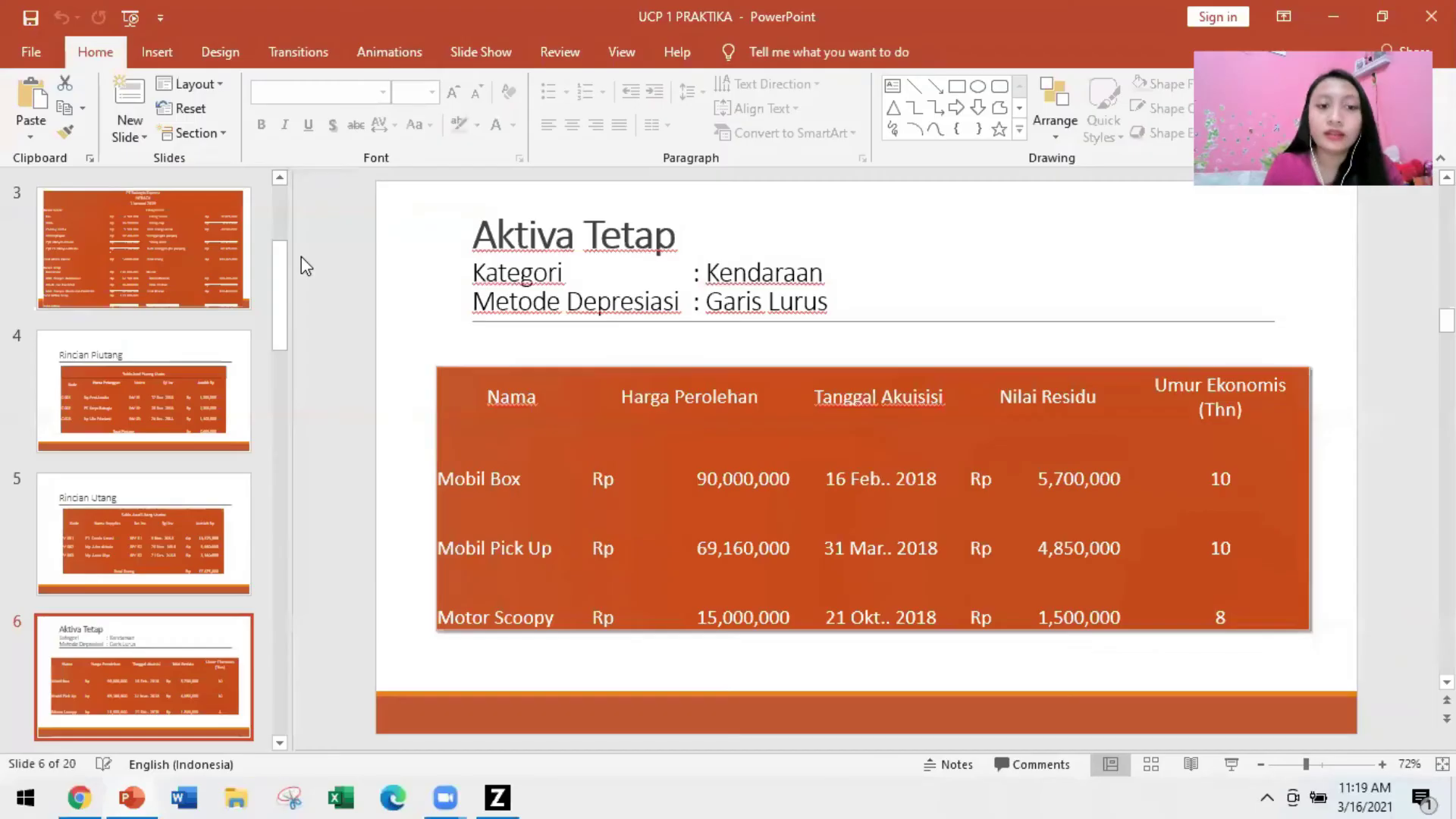
- View the equipment slide listing Laptop, Printer and Timbangan, then return to Zahir
key("Down")
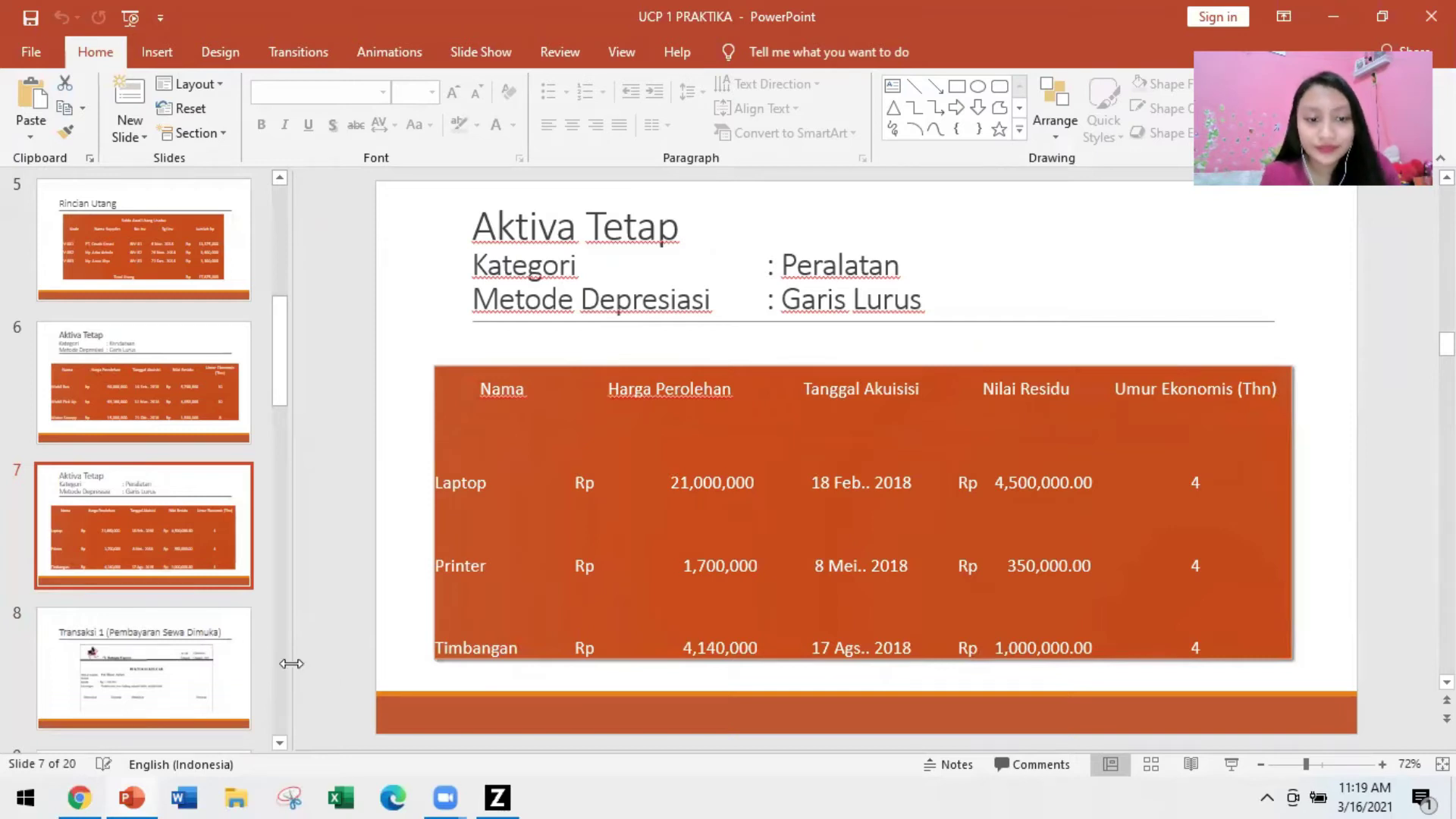
left_click(497, 797)
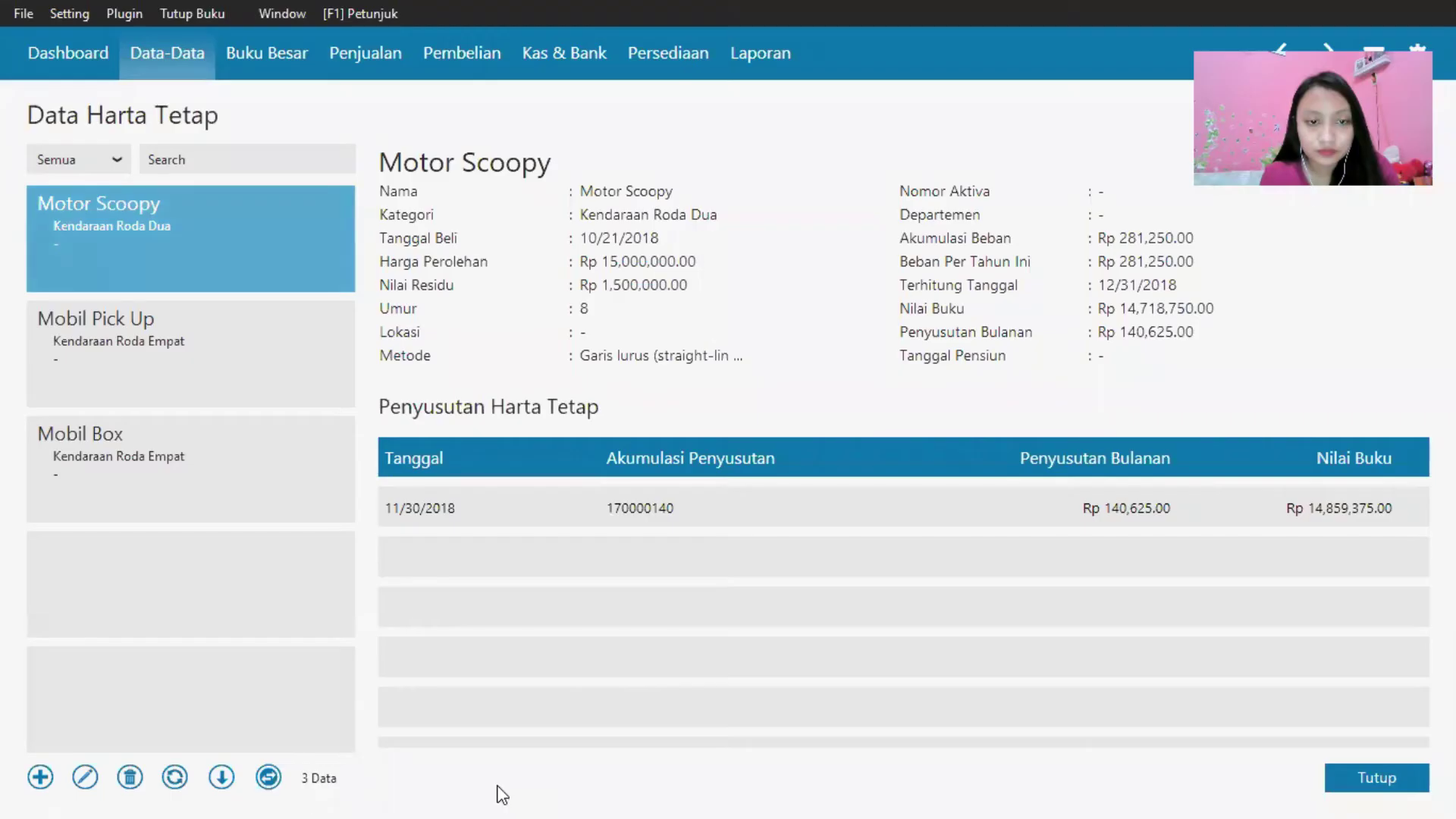
- Start a new asset named Laptop in the Mesin dan Peralatan group
left_click(41, 777)
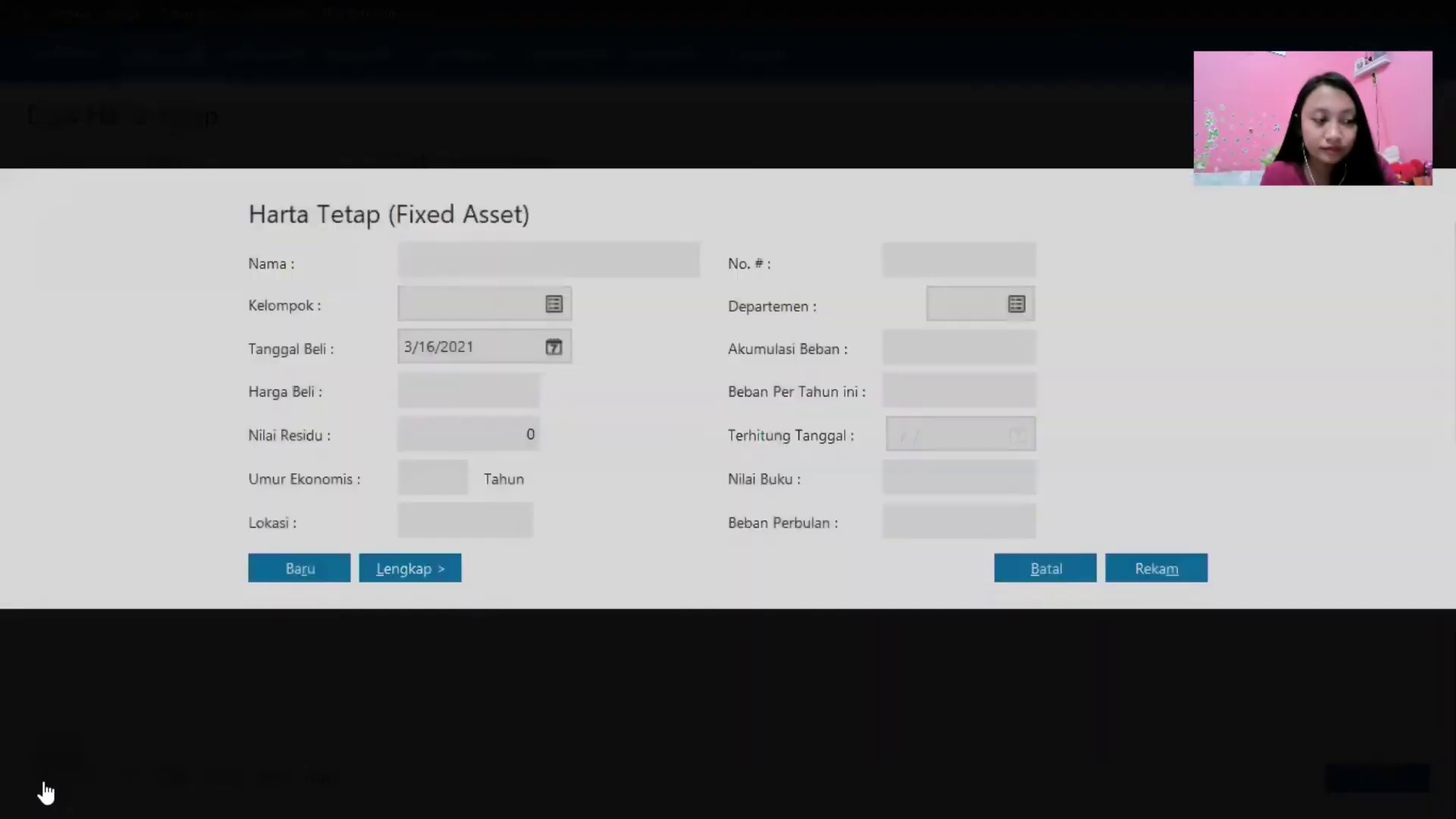
left_click(502, 260)
type("Lapto")
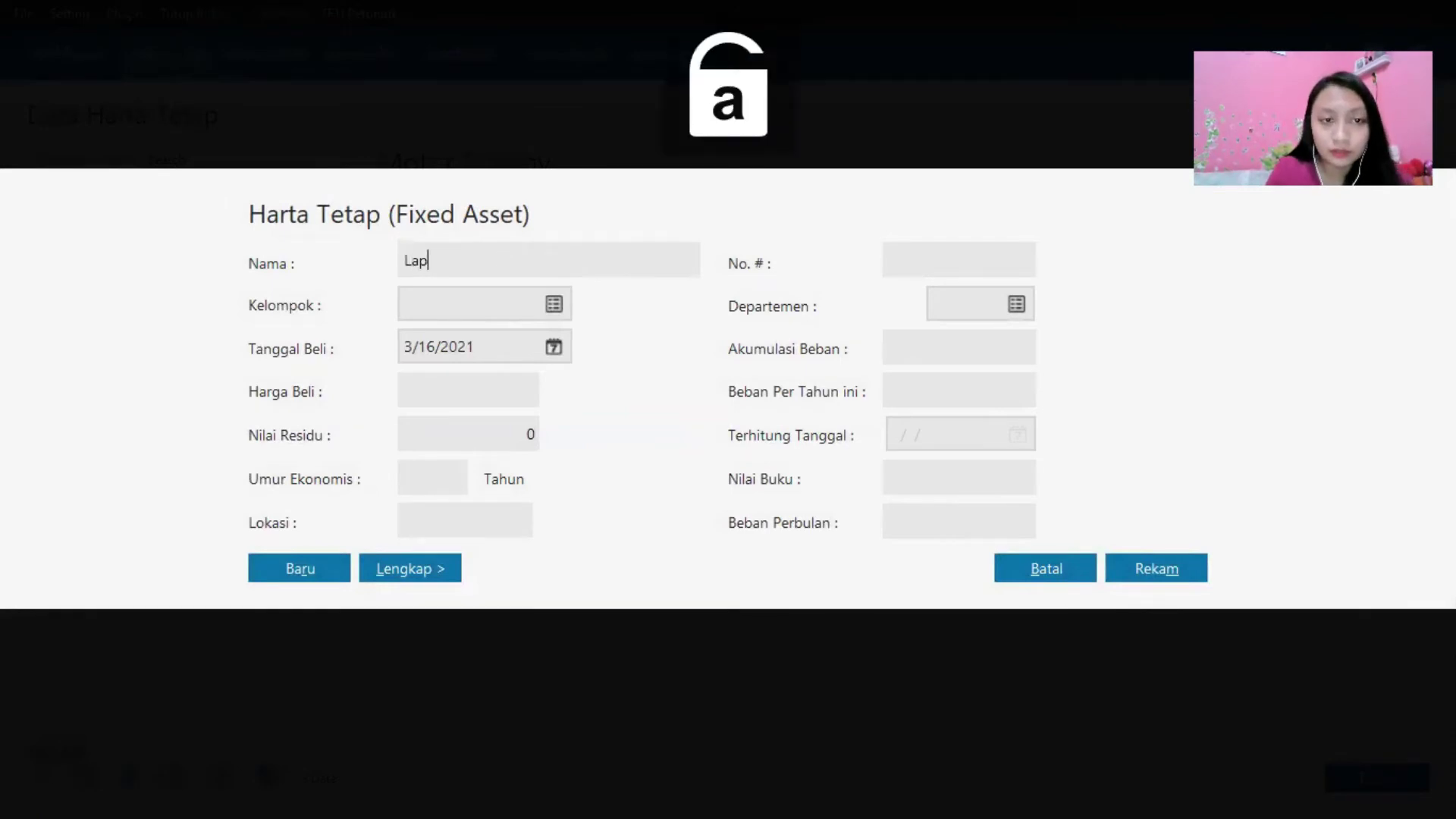
type("p")
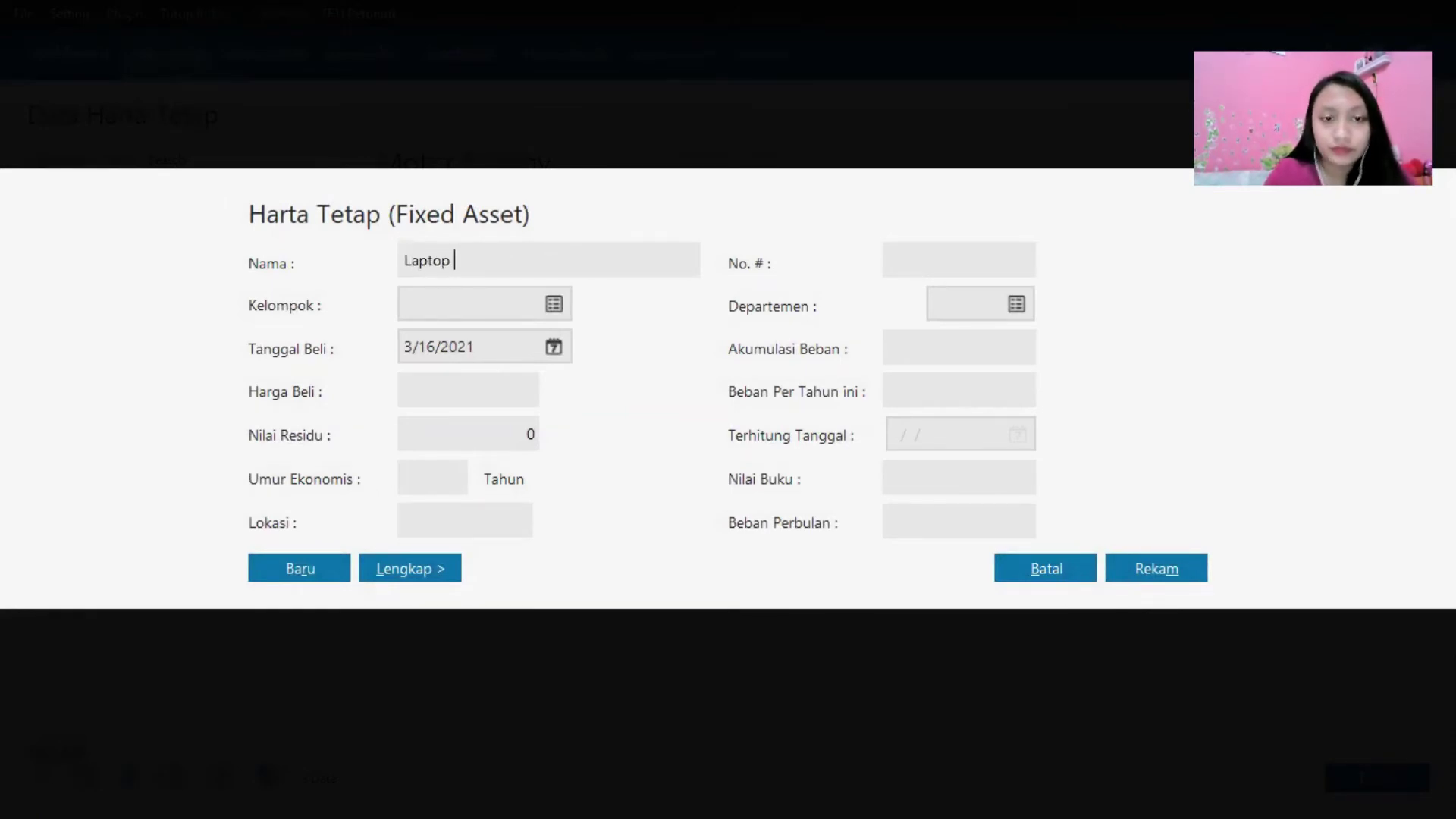
left_click(554, 305)
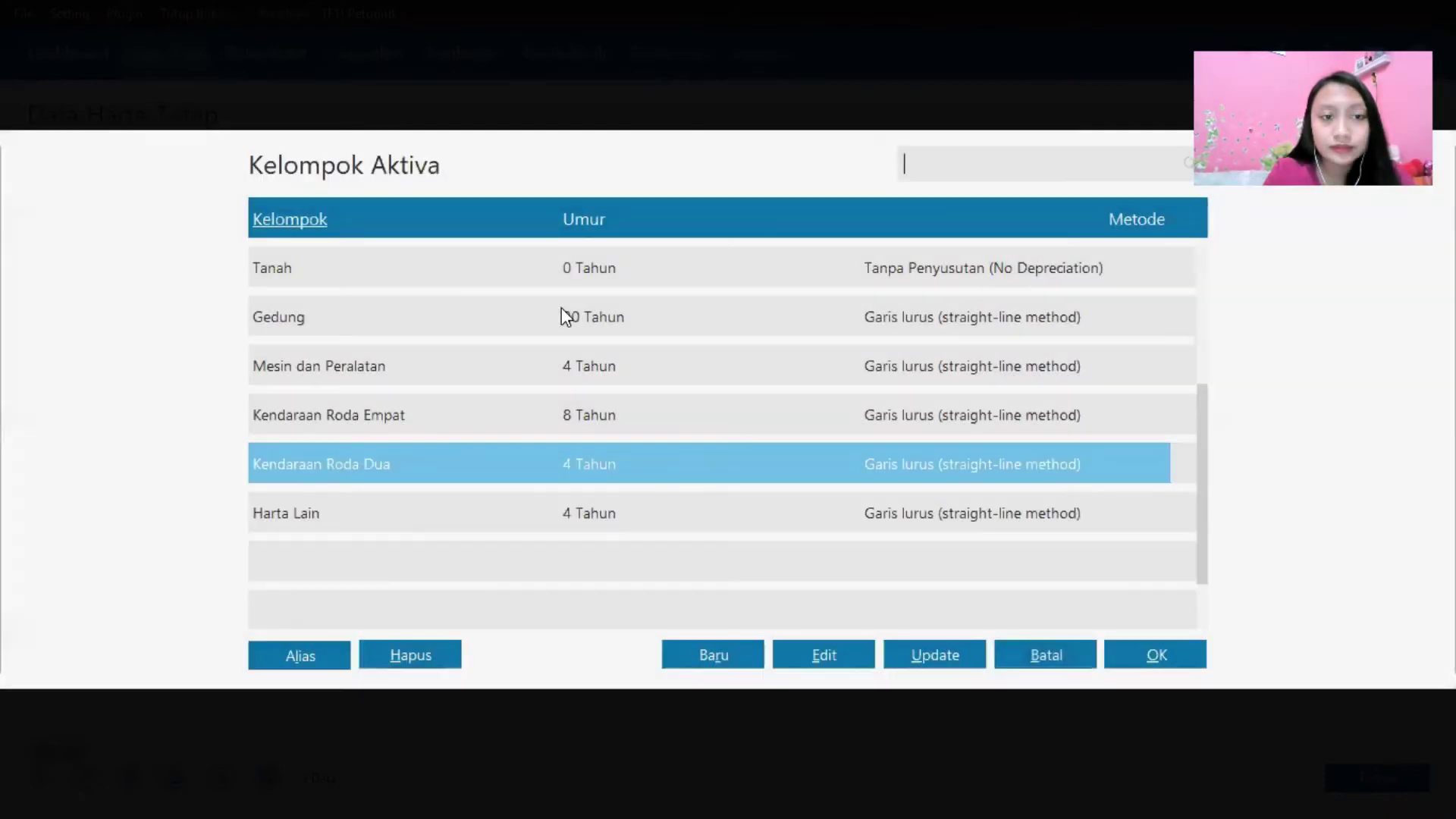
double_click(569, 368)
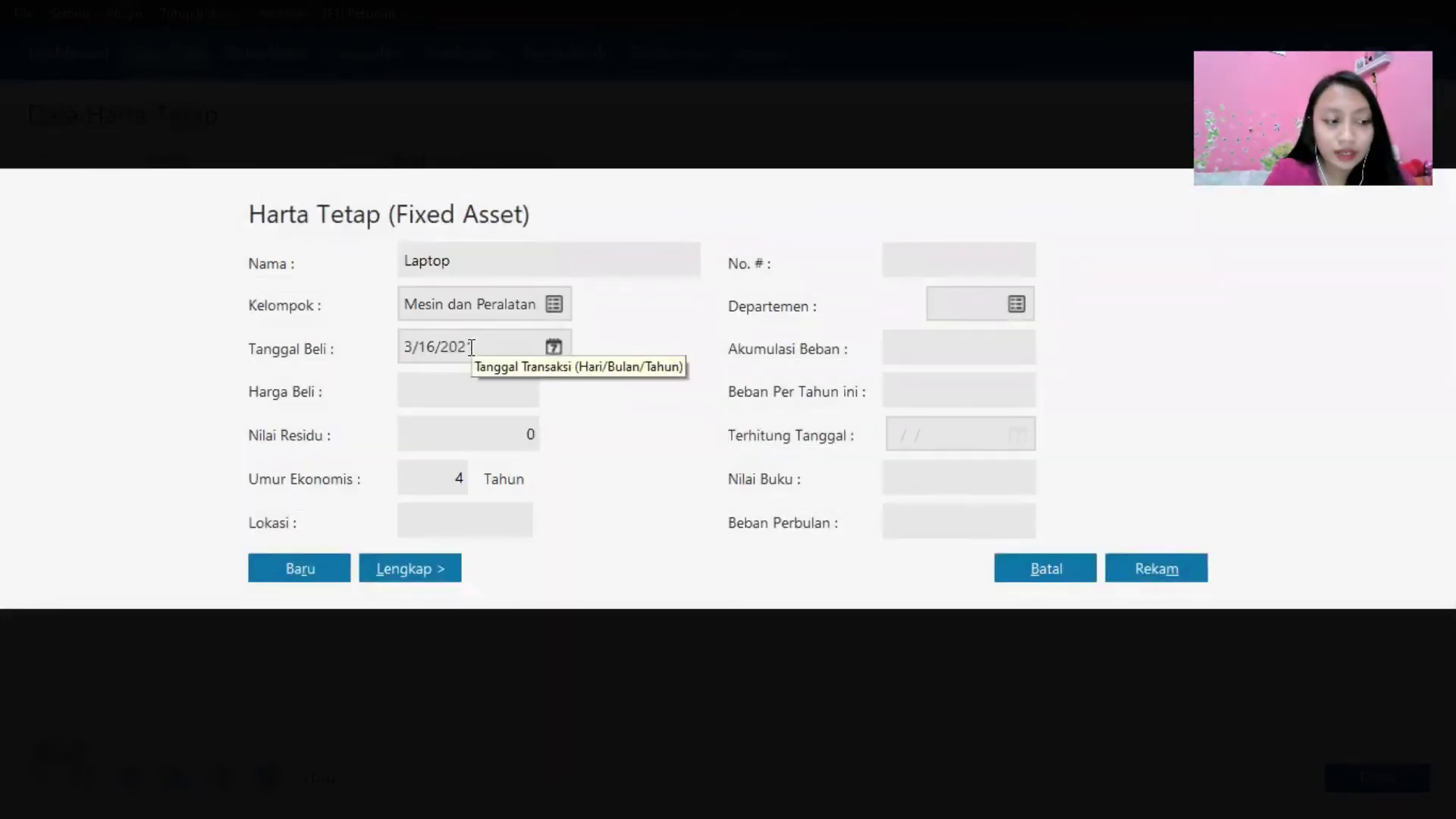
- Enter purchase date 2/18/2018, price 21,000,000 and residual 4,500,000
left_click(411, 349)
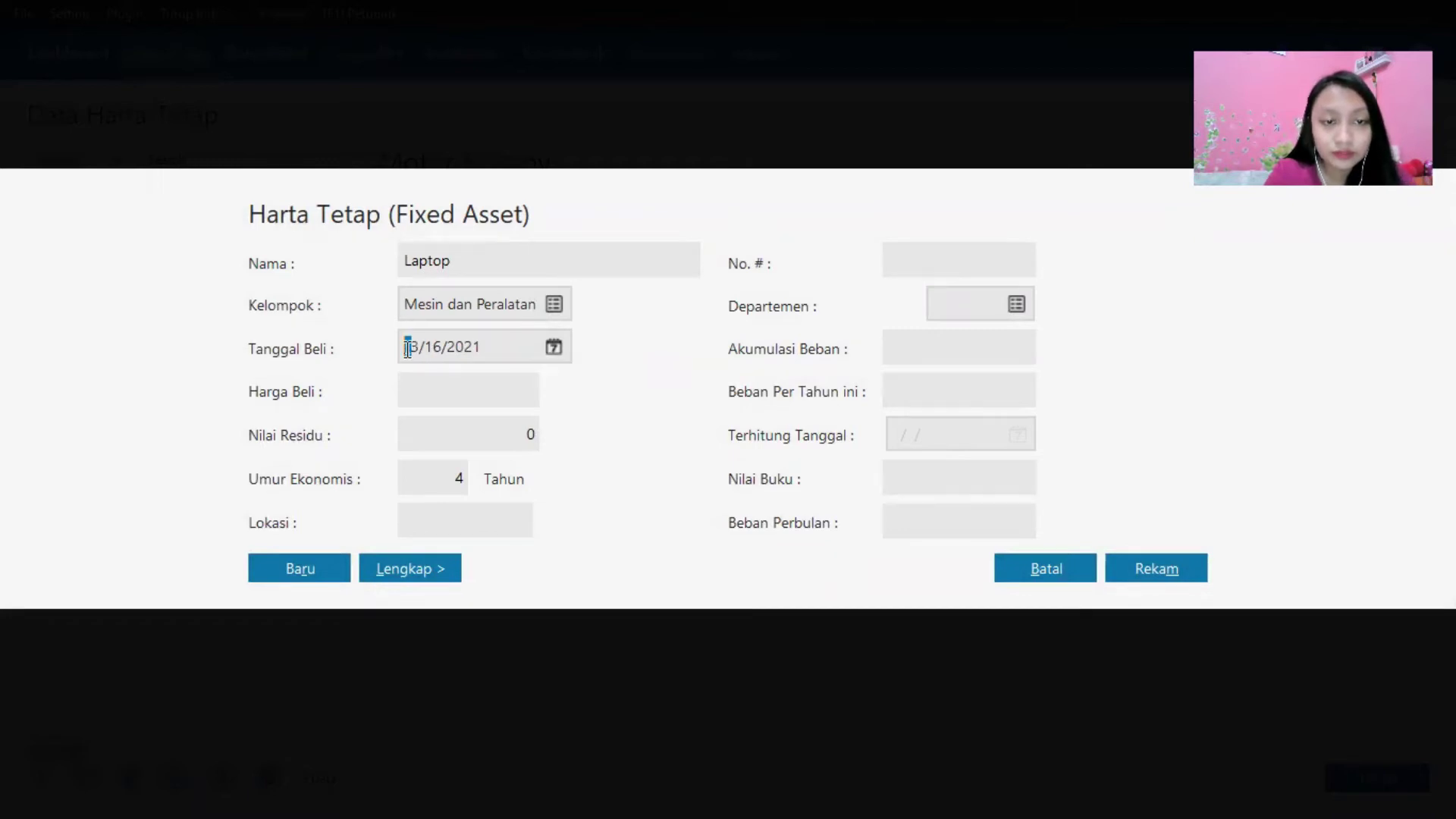
type("2/")
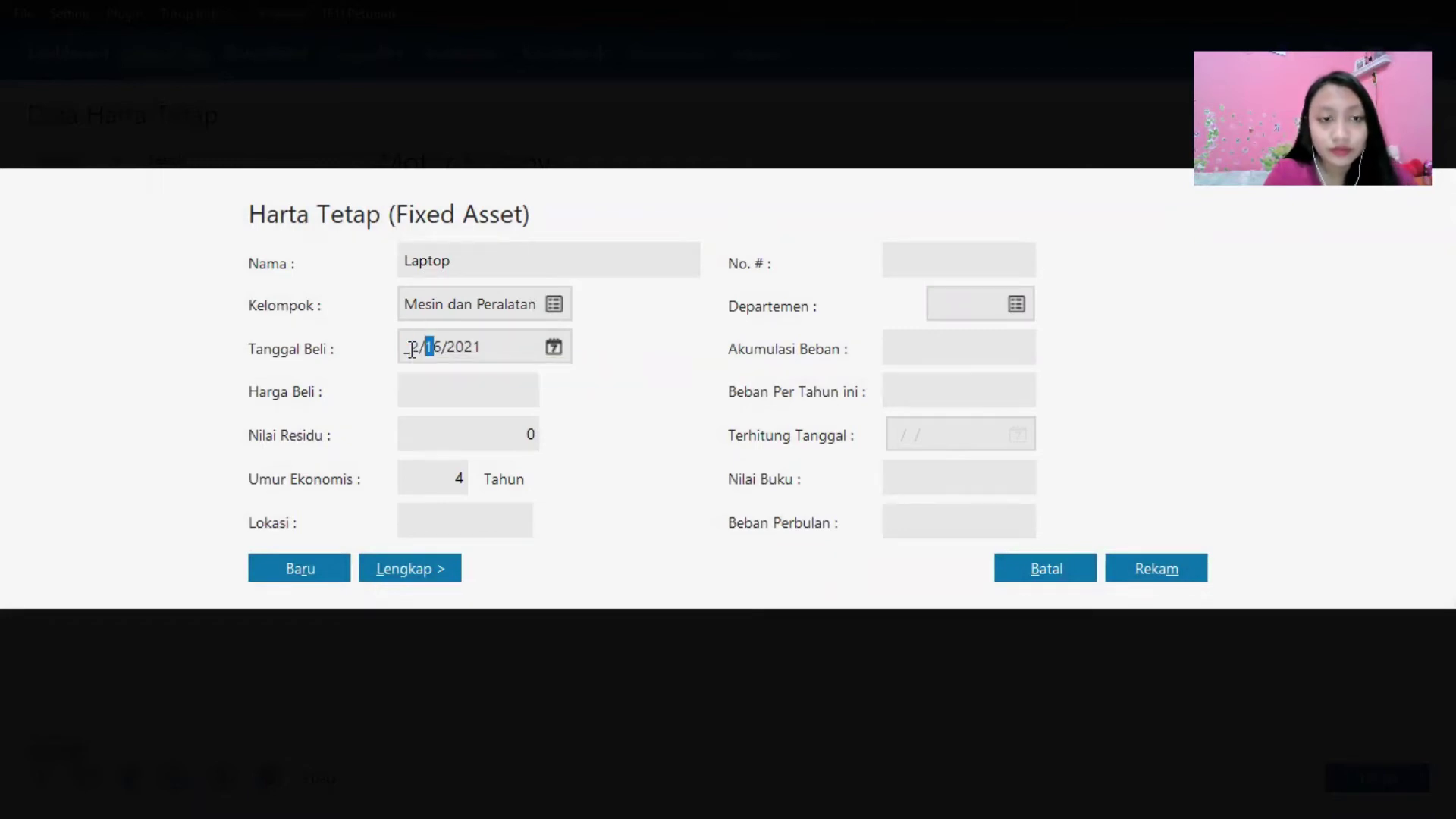
type("18/20")
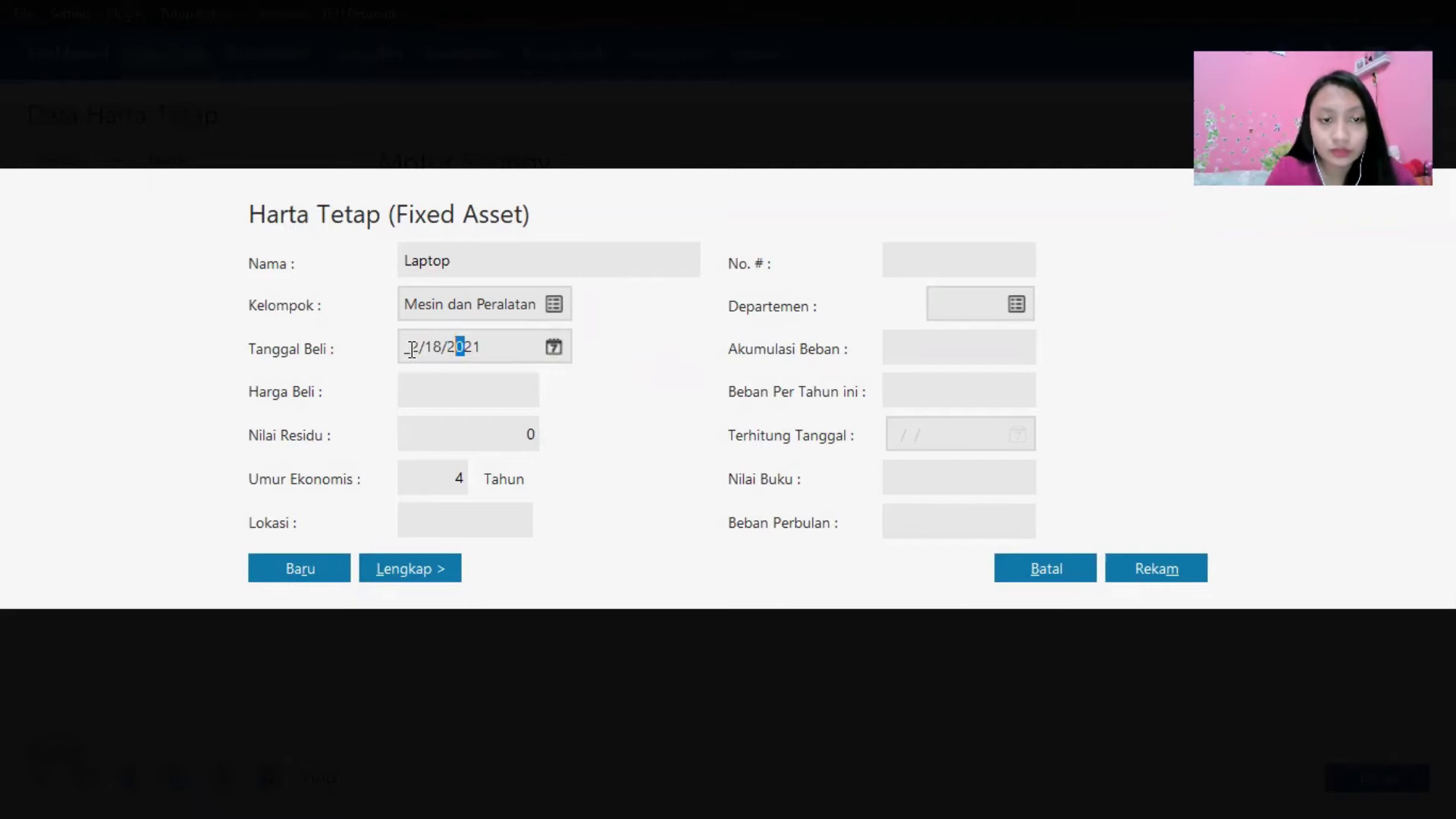
type("18")
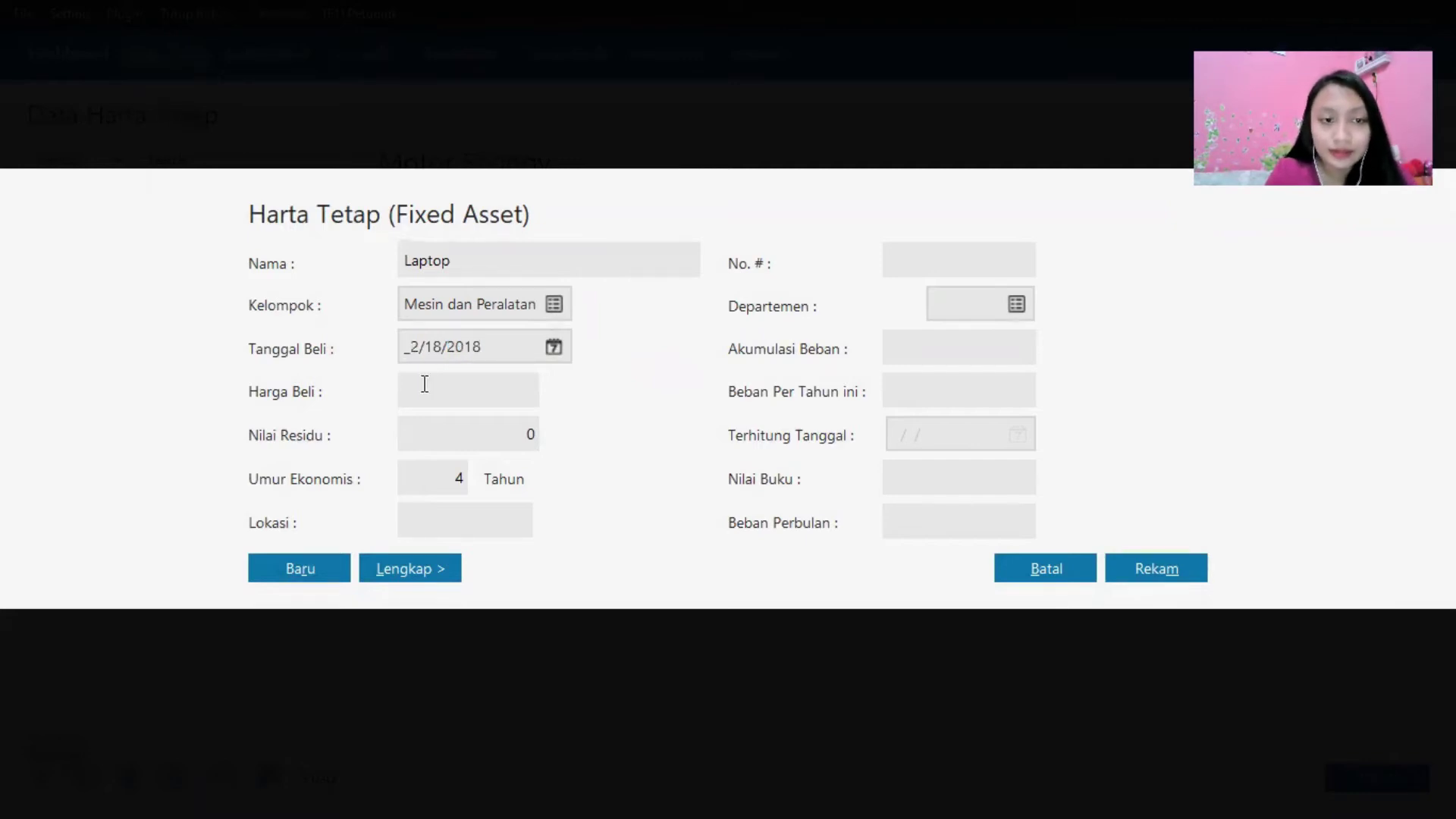
left_click(425, 384)
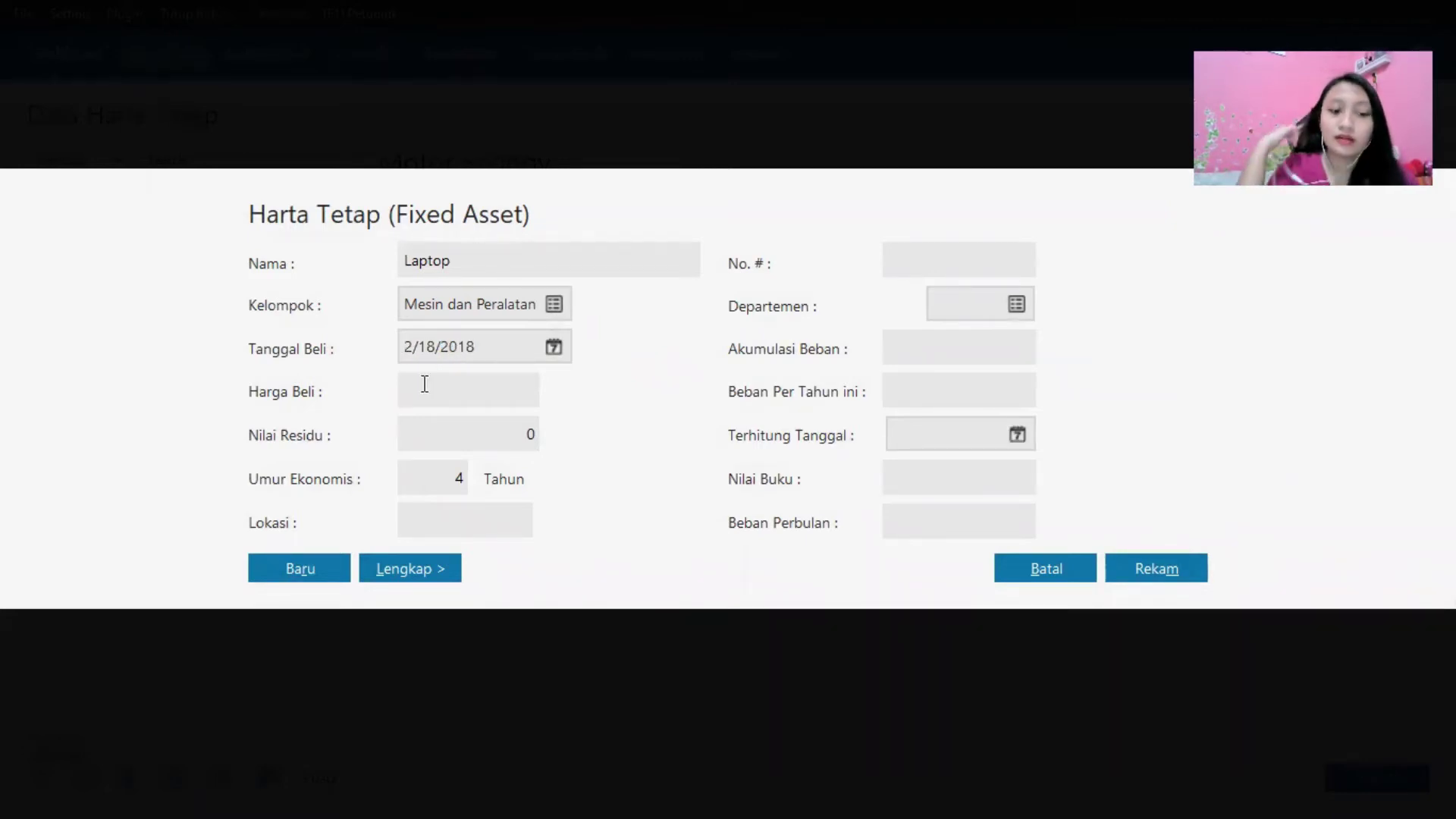
type("21000000")
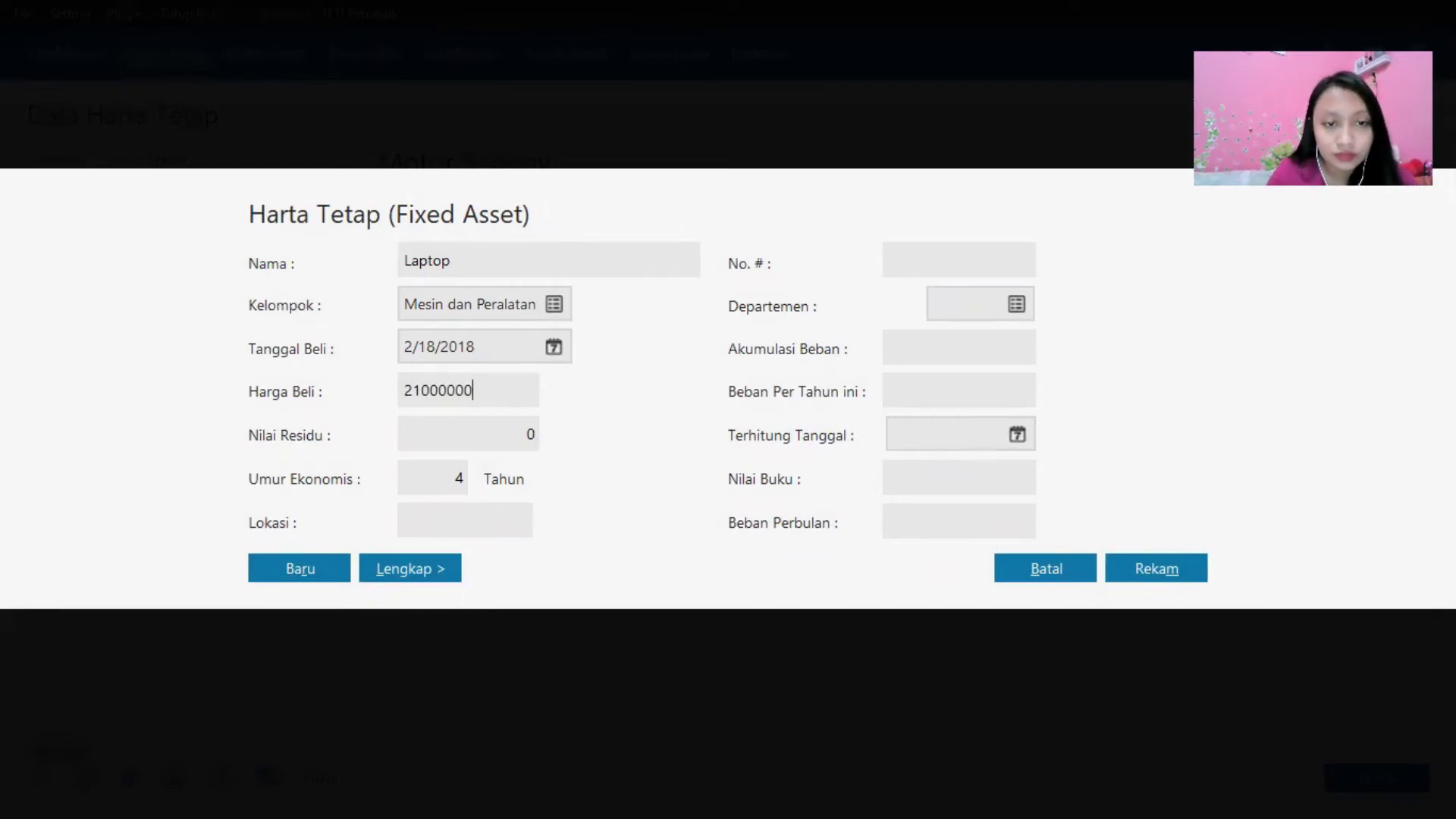
left_click(444, 440)
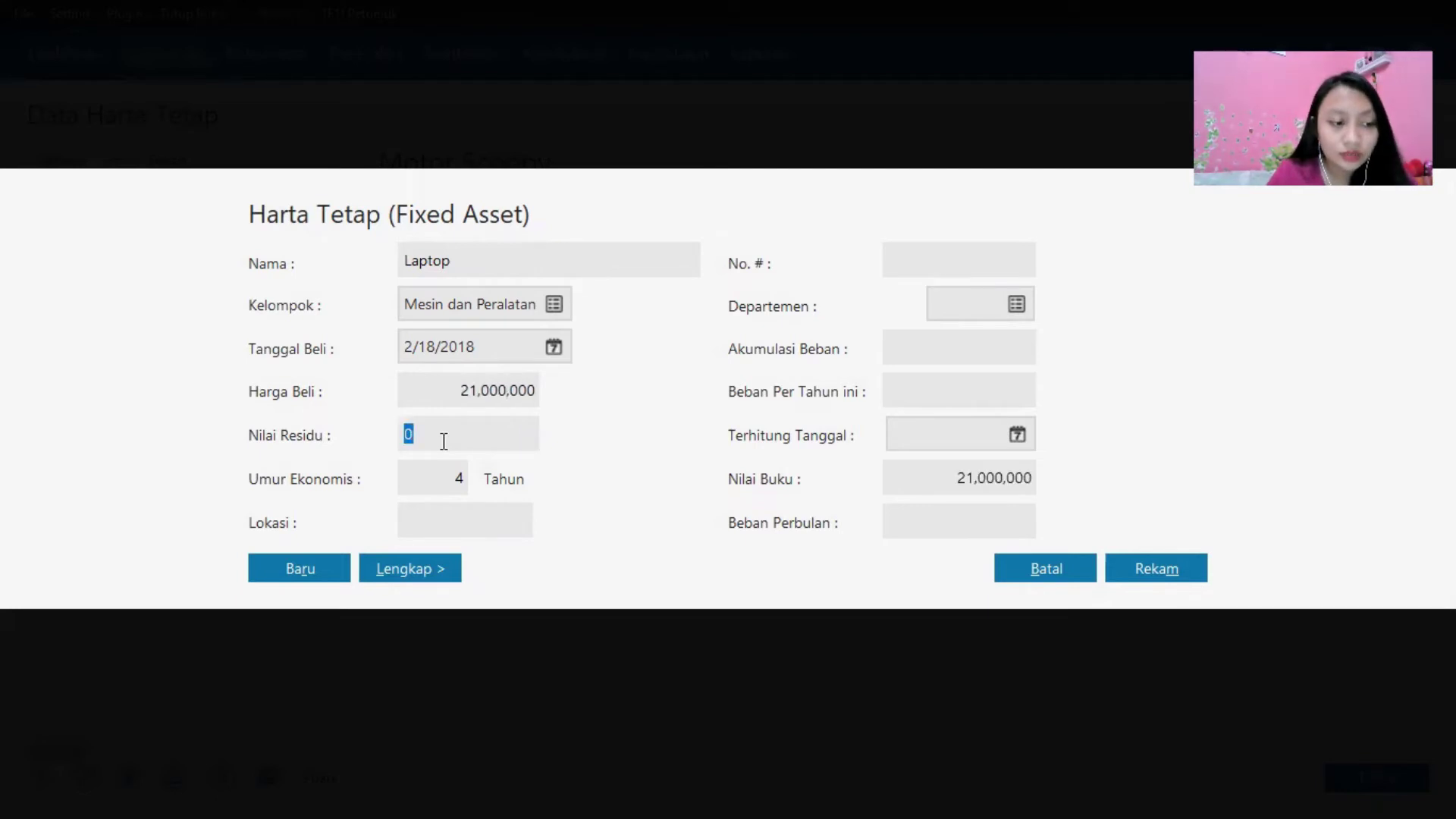
type("45000")
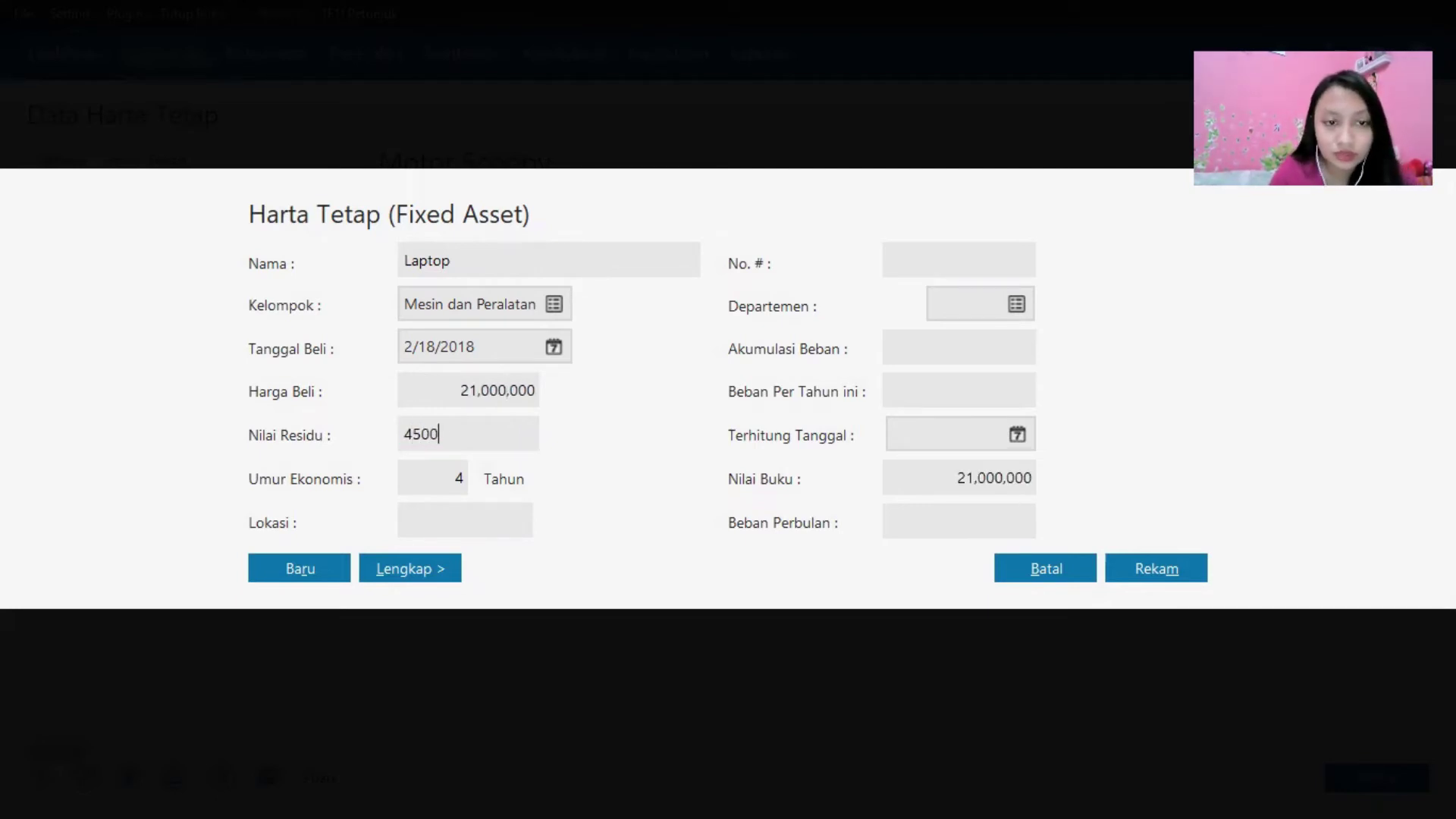
type("00")
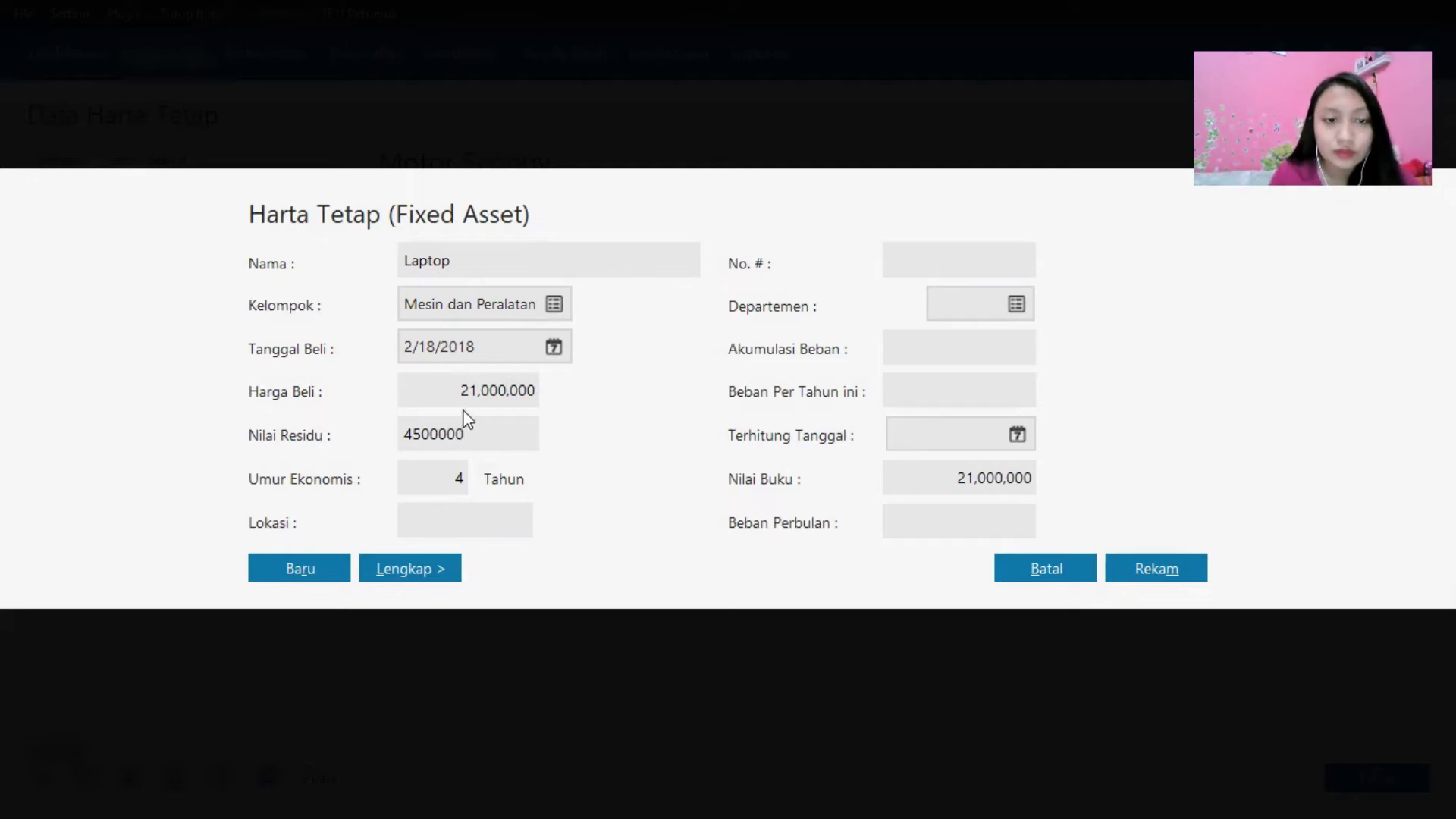
- Set Terhitung Tanggal to 12/31/2018 and record the Laptop asset
left_click(465, 390)
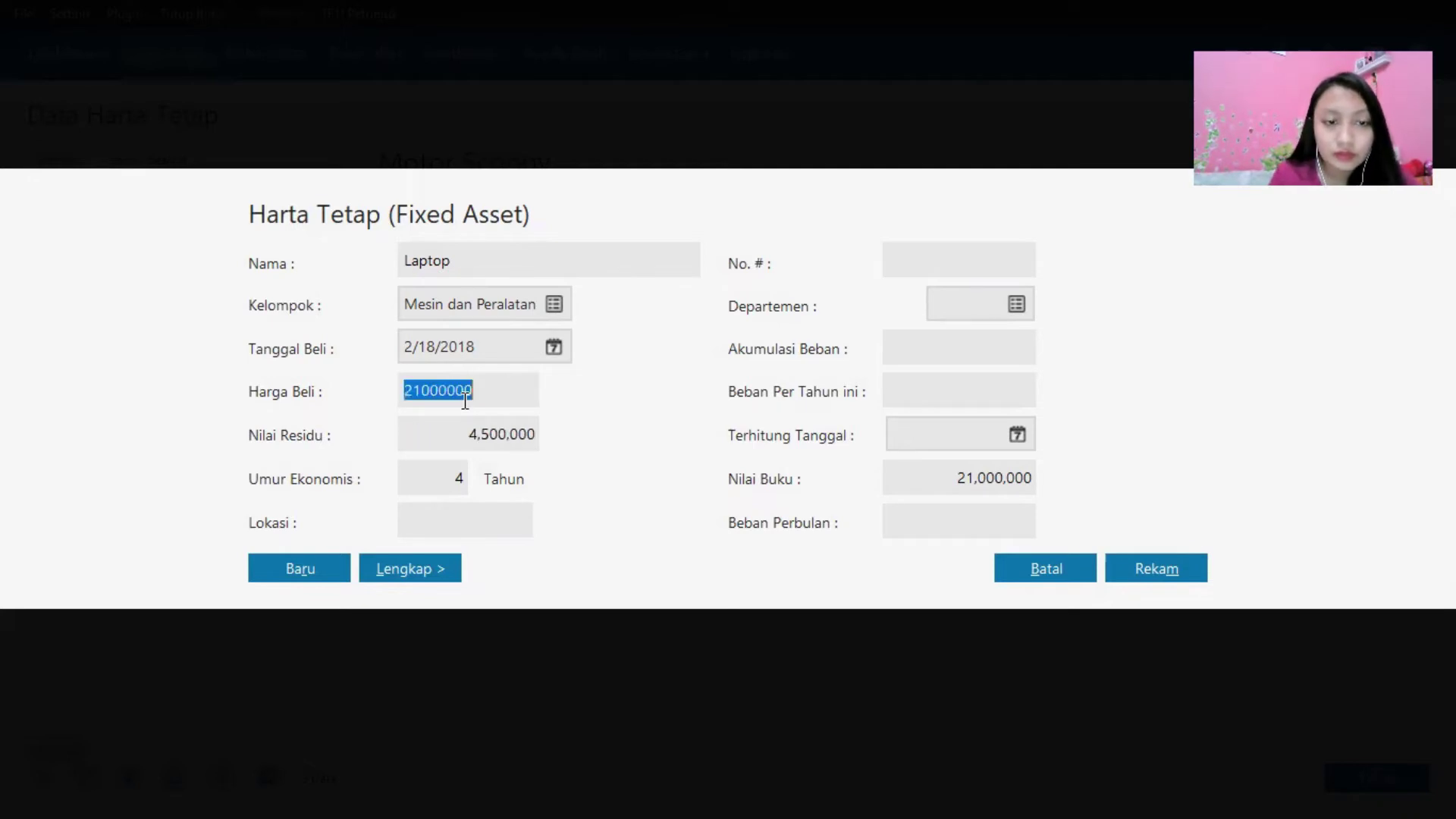
left_click(980, 436)
left_click(898, 431)
type("1")
left_click(899, 431)
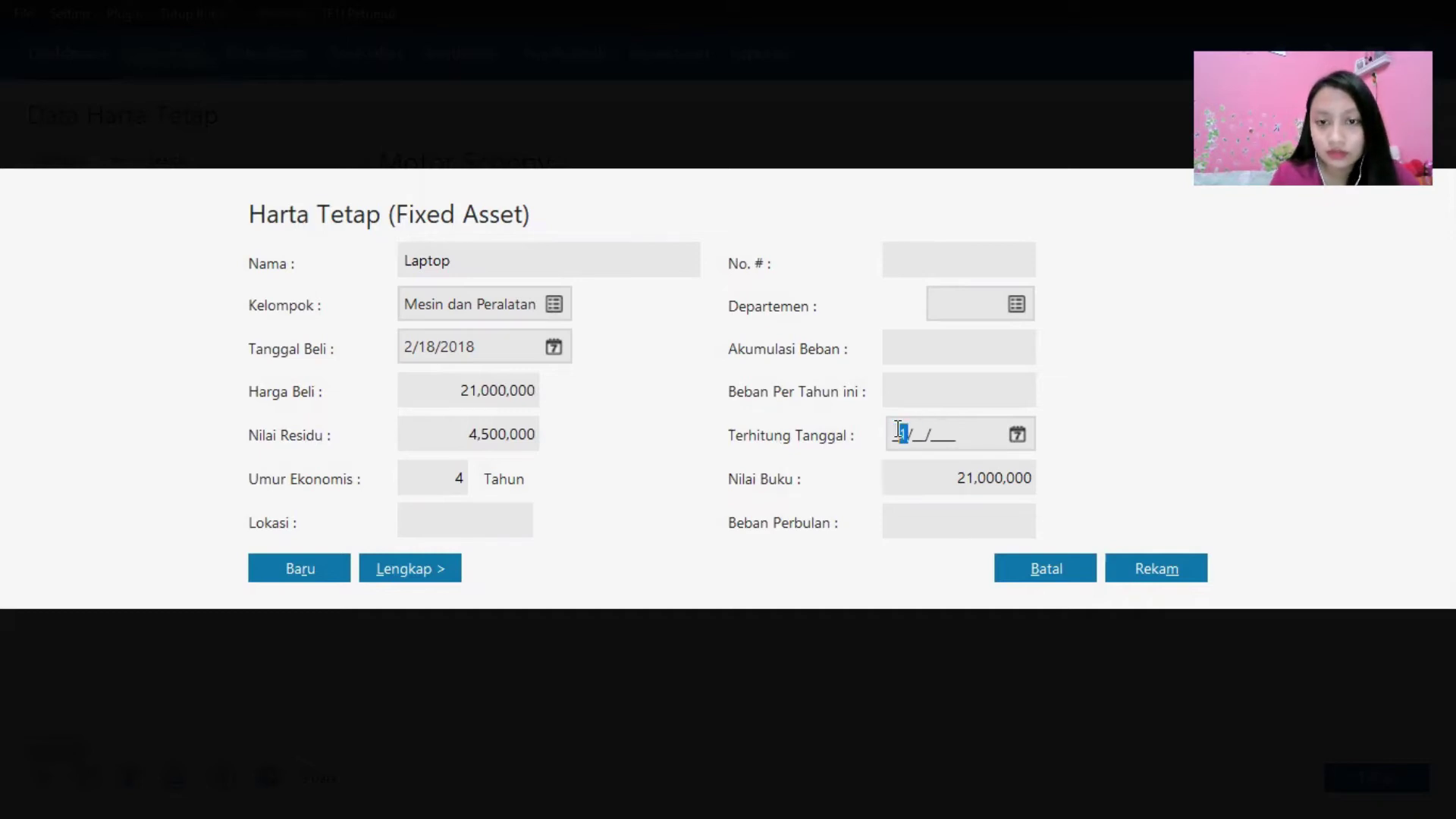
type("1")
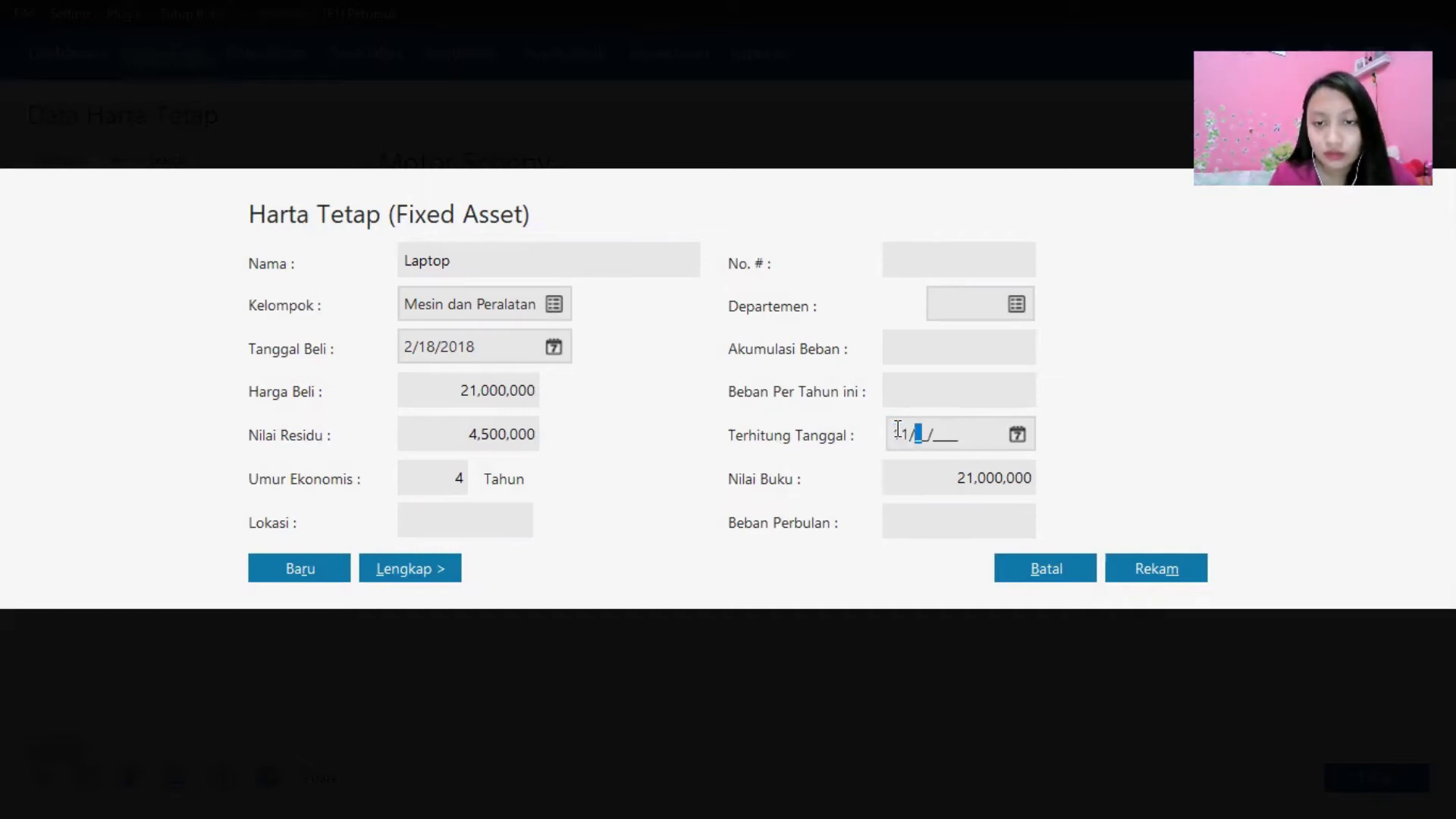
left_click(898, 431)
type("2/31/2018")
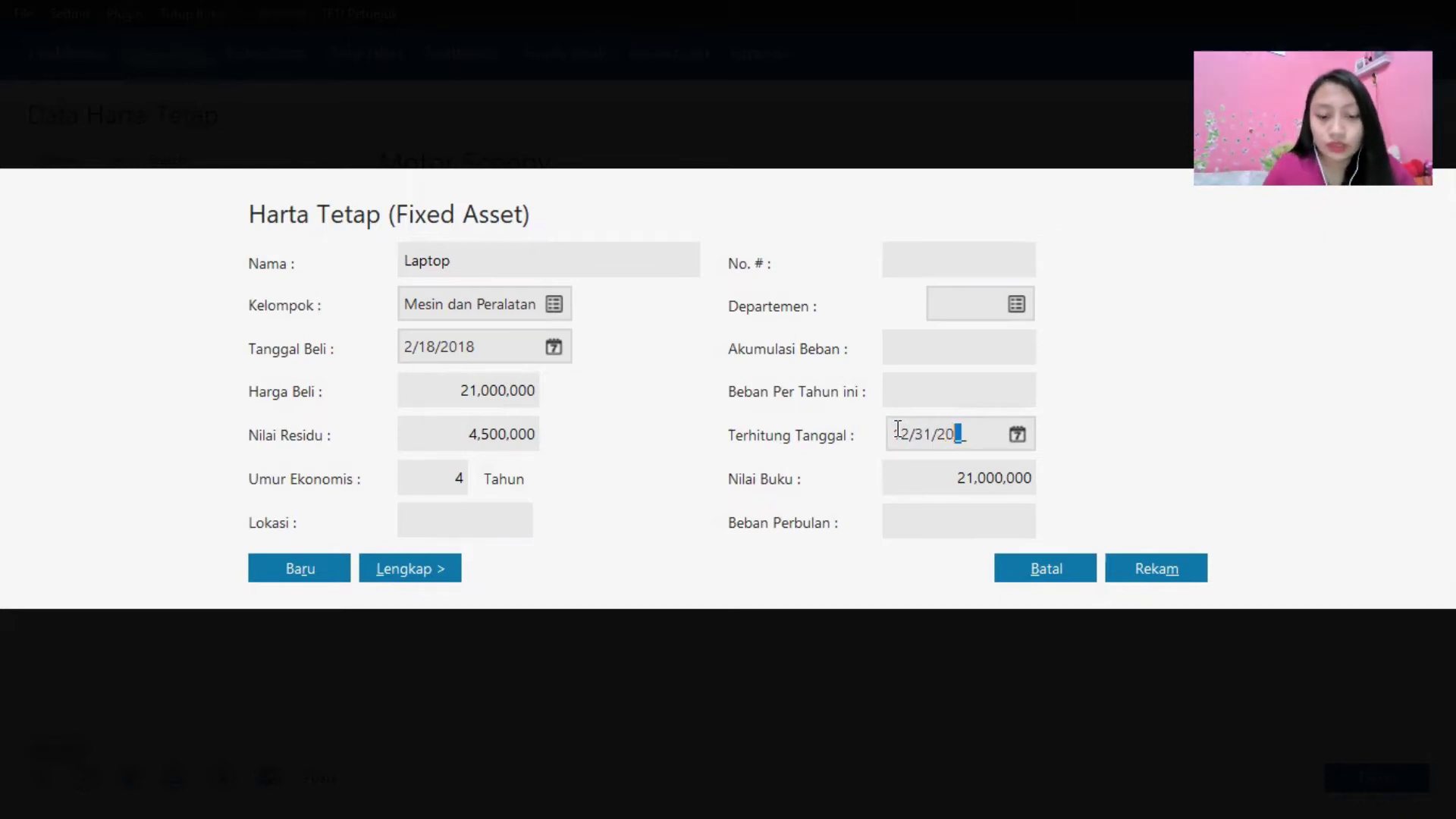
left_click(1165, 575)
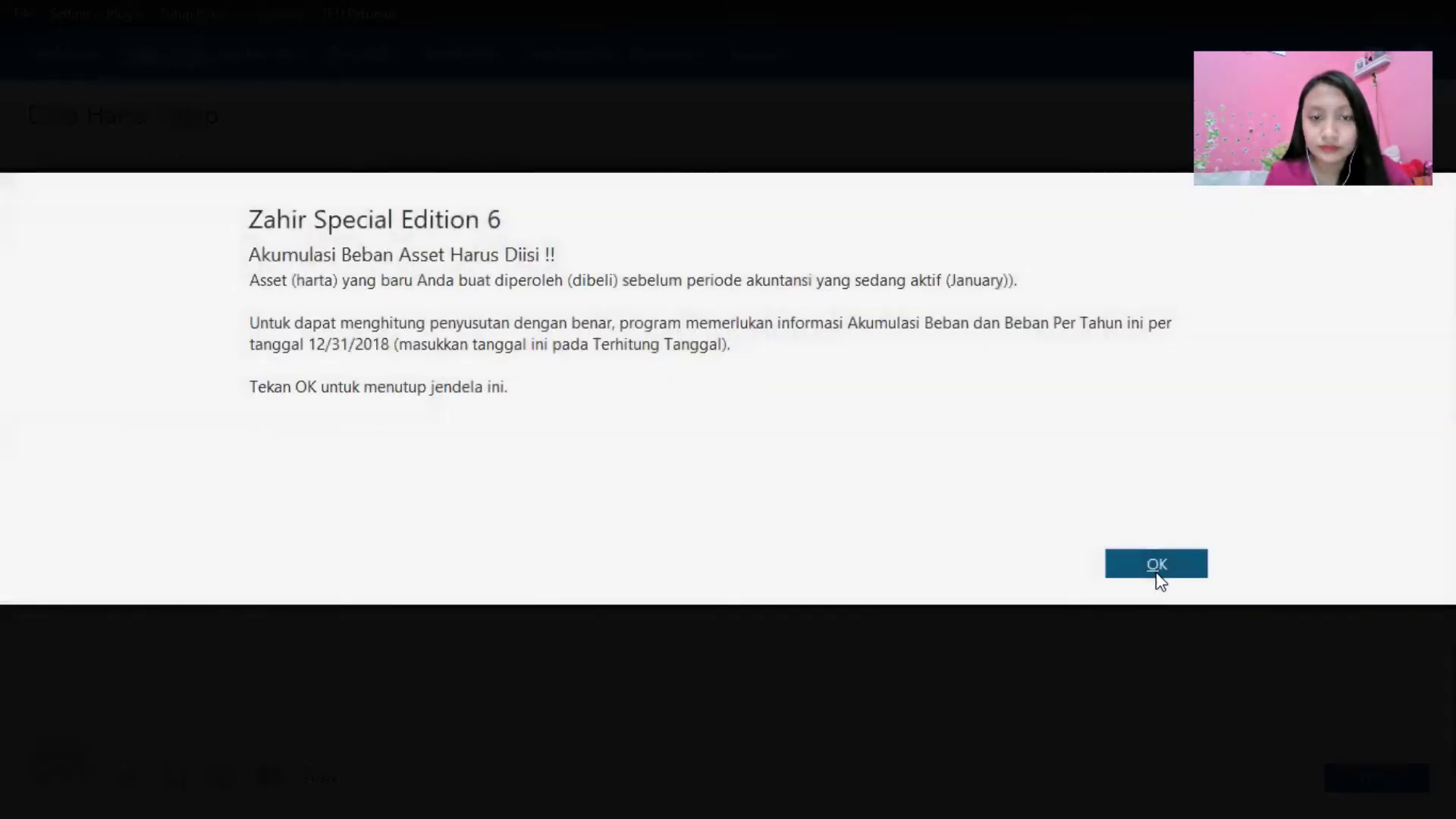
- Acknowledge the Akumulasi Beban warning and let Zahir calculate accumulated depreciation automatically
left_click(1153, 569)
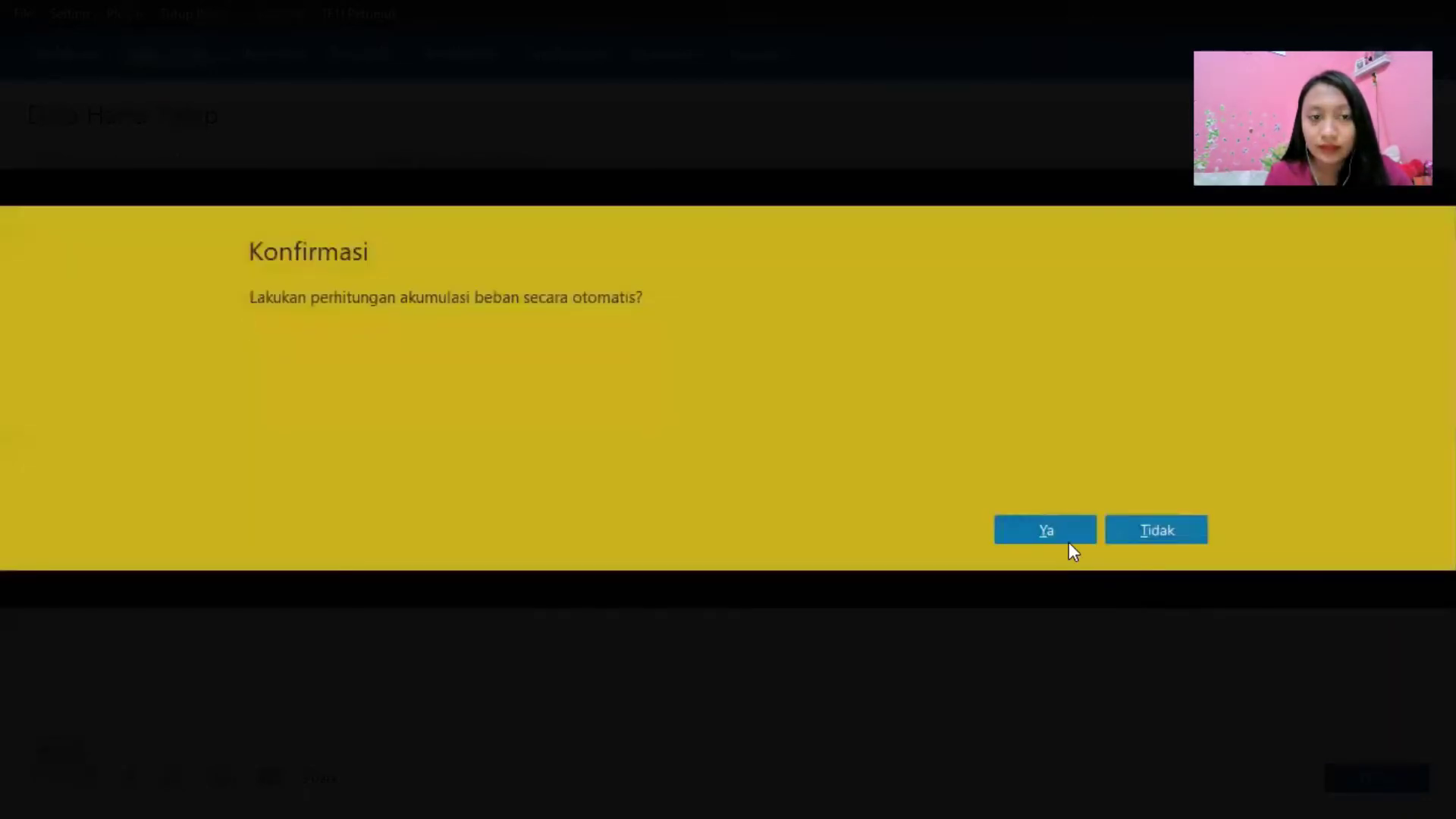
left_click(1059, 531)
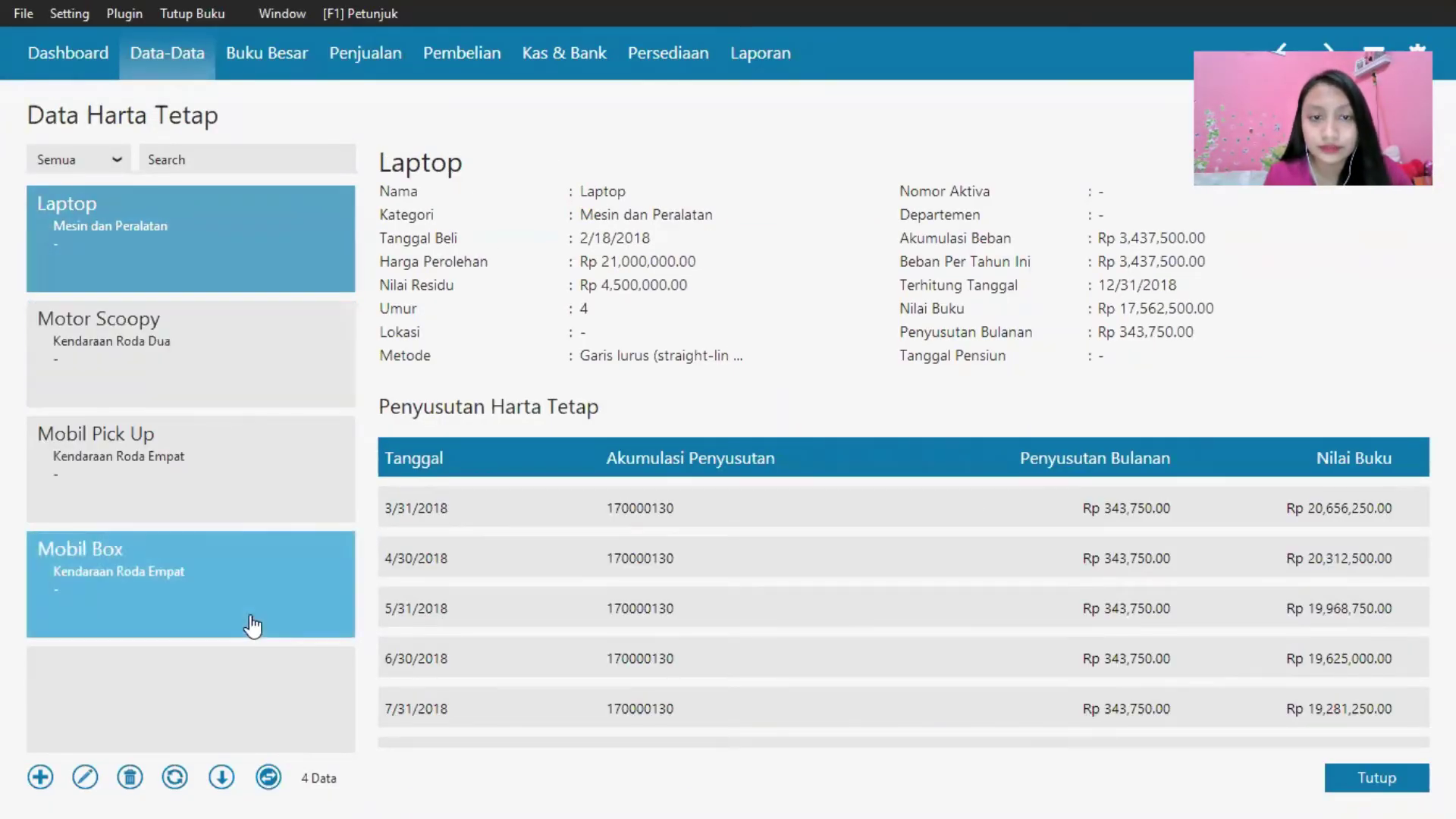
- Open a blank asset form and check the Printer's figures on the slide
left_click(42, 778)
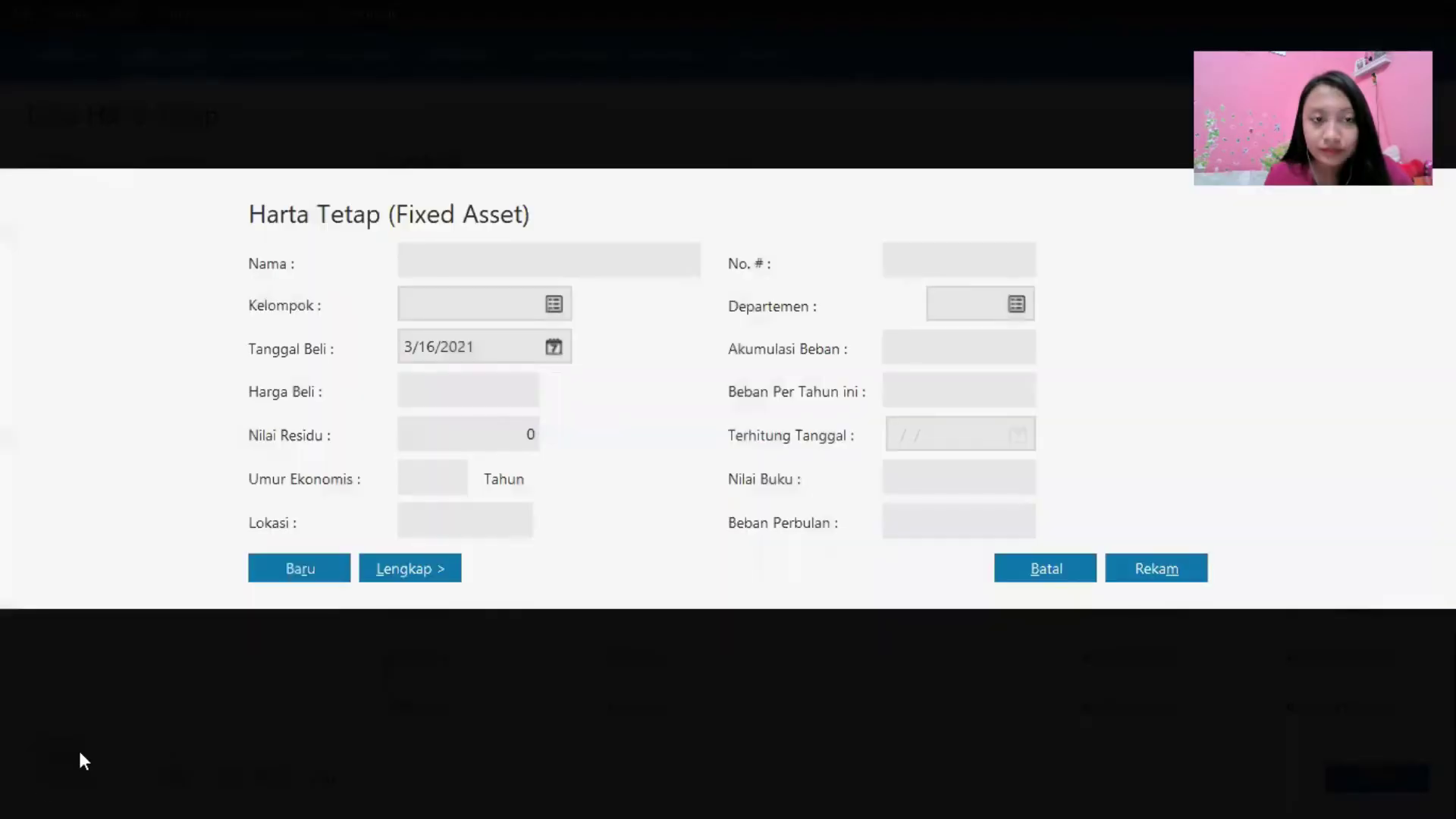
key("alt+Tab")
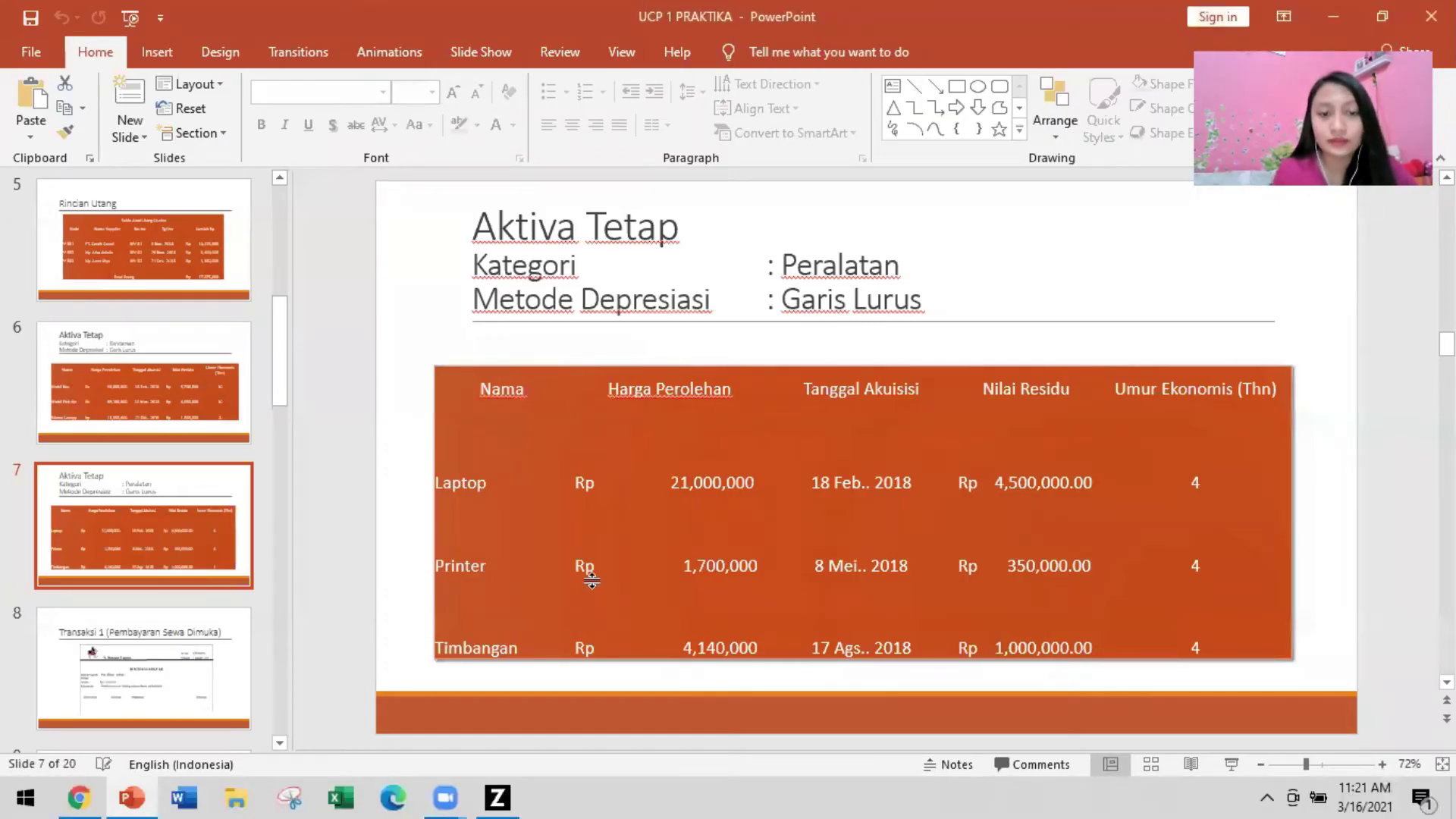
key("alt+Tab")
left_click(482, 267)
key("Caps_Lock")
- Name the asset 'Printer' and assign it to the Mesin dan Peralatan group
type("P")
key("Caps_Lock")
type("ri")
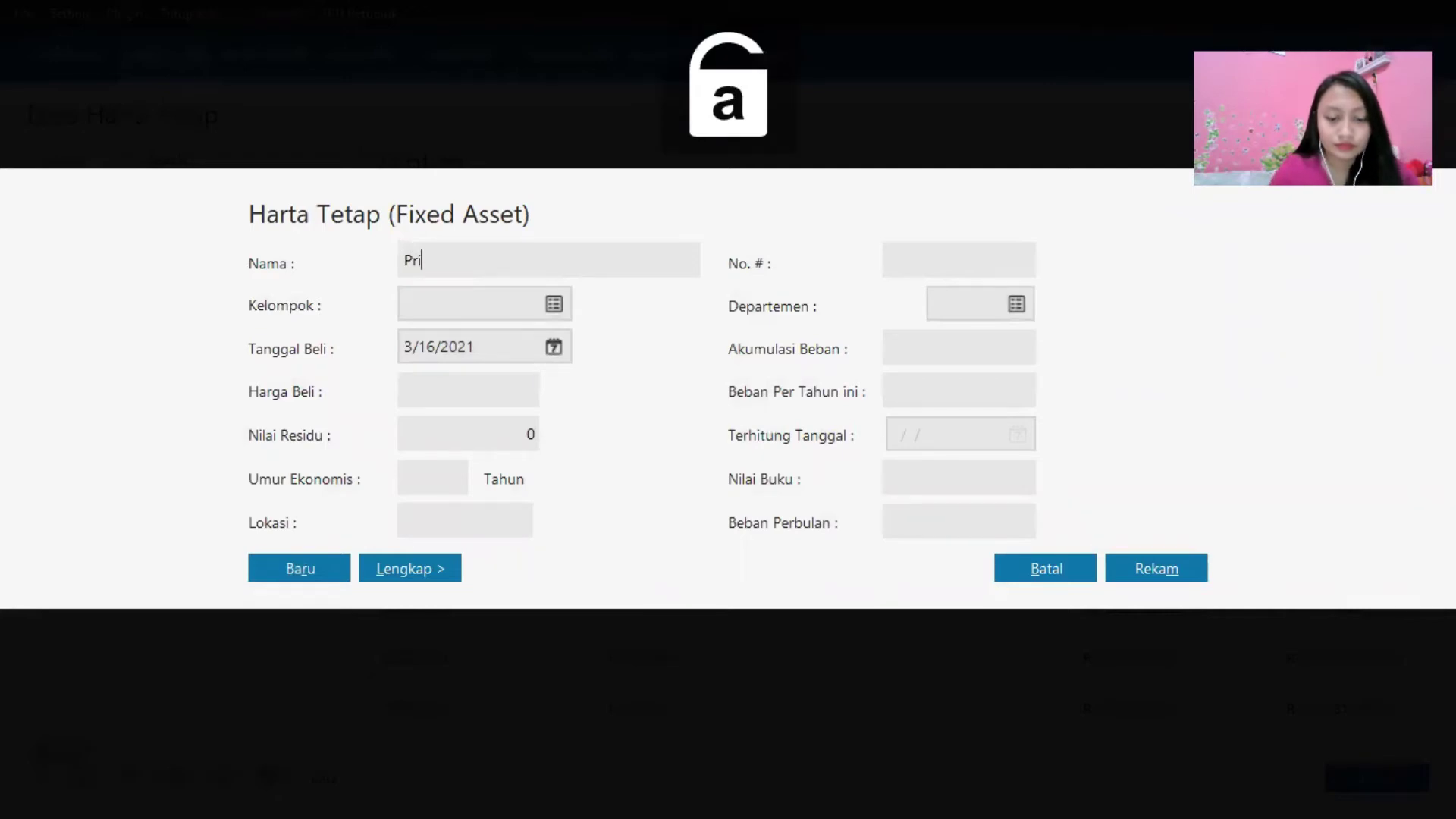
type("nter")
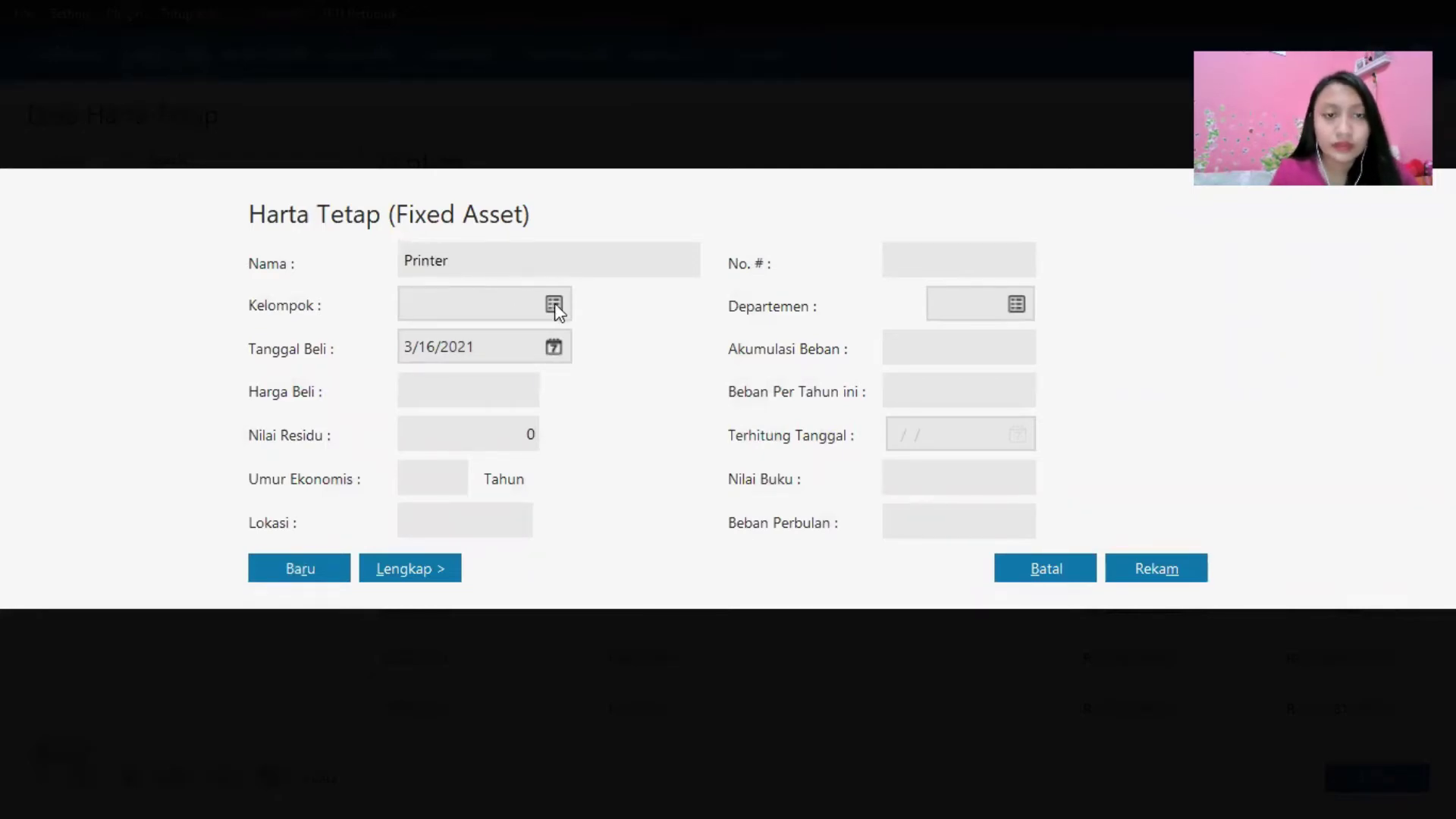
left_click(555, 306)
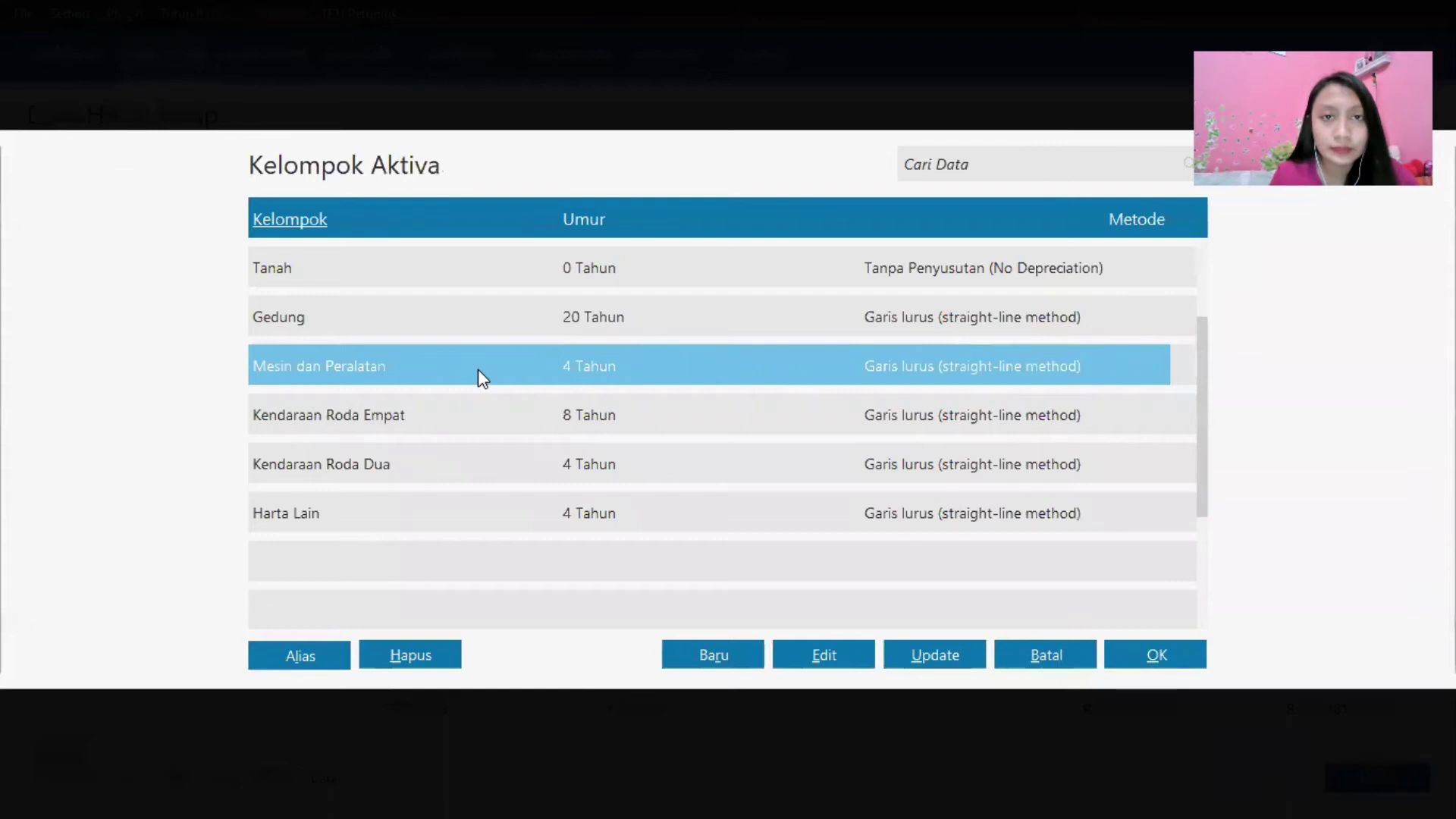
double_click(478, 370)
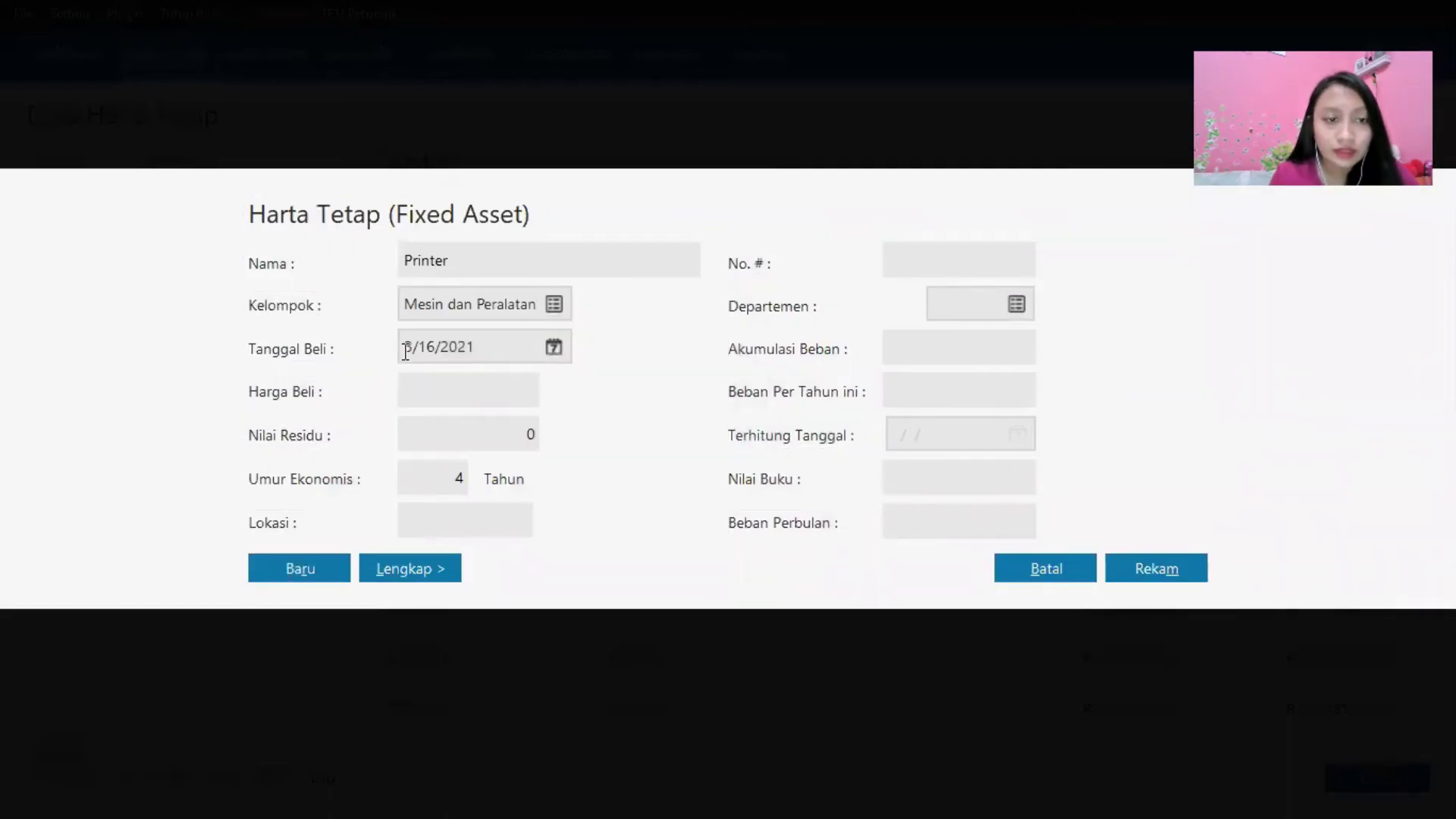
- Overwrite the day, month and year digits of the Tanggal Beli purchase date
double_click(407, 350)
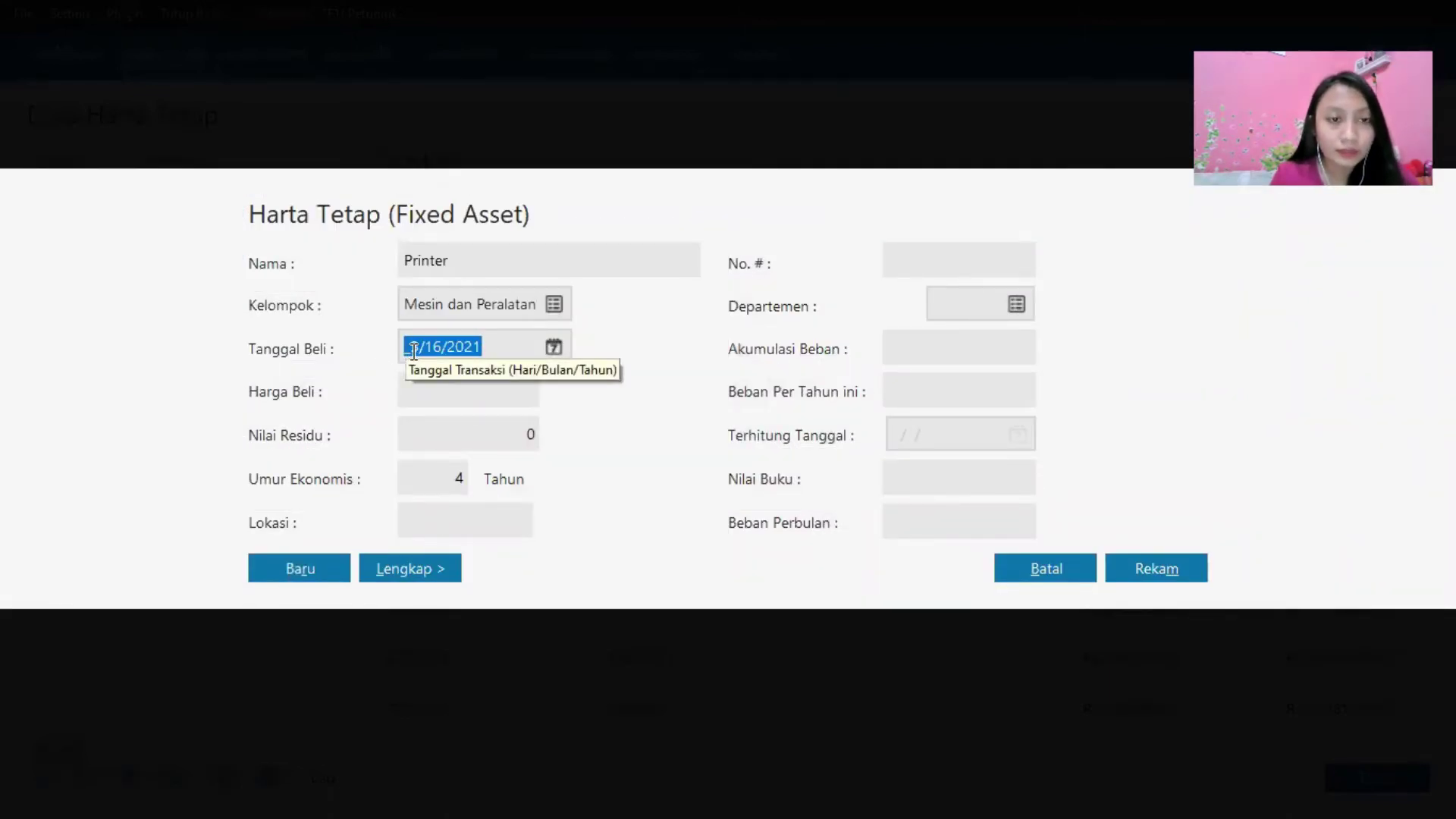
left_click(413, 350)
left_click(434, 350)
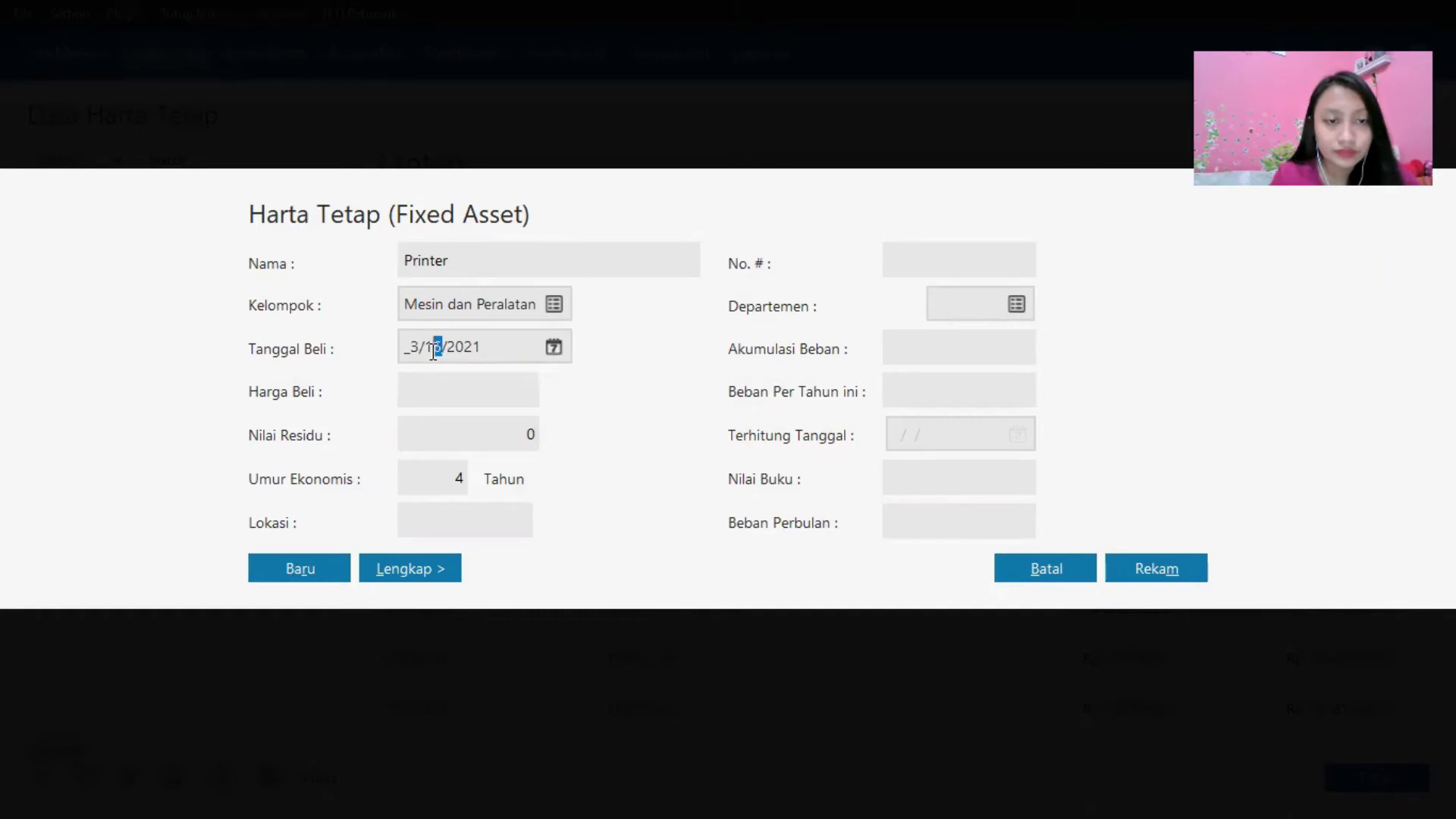
key("BackSpace")
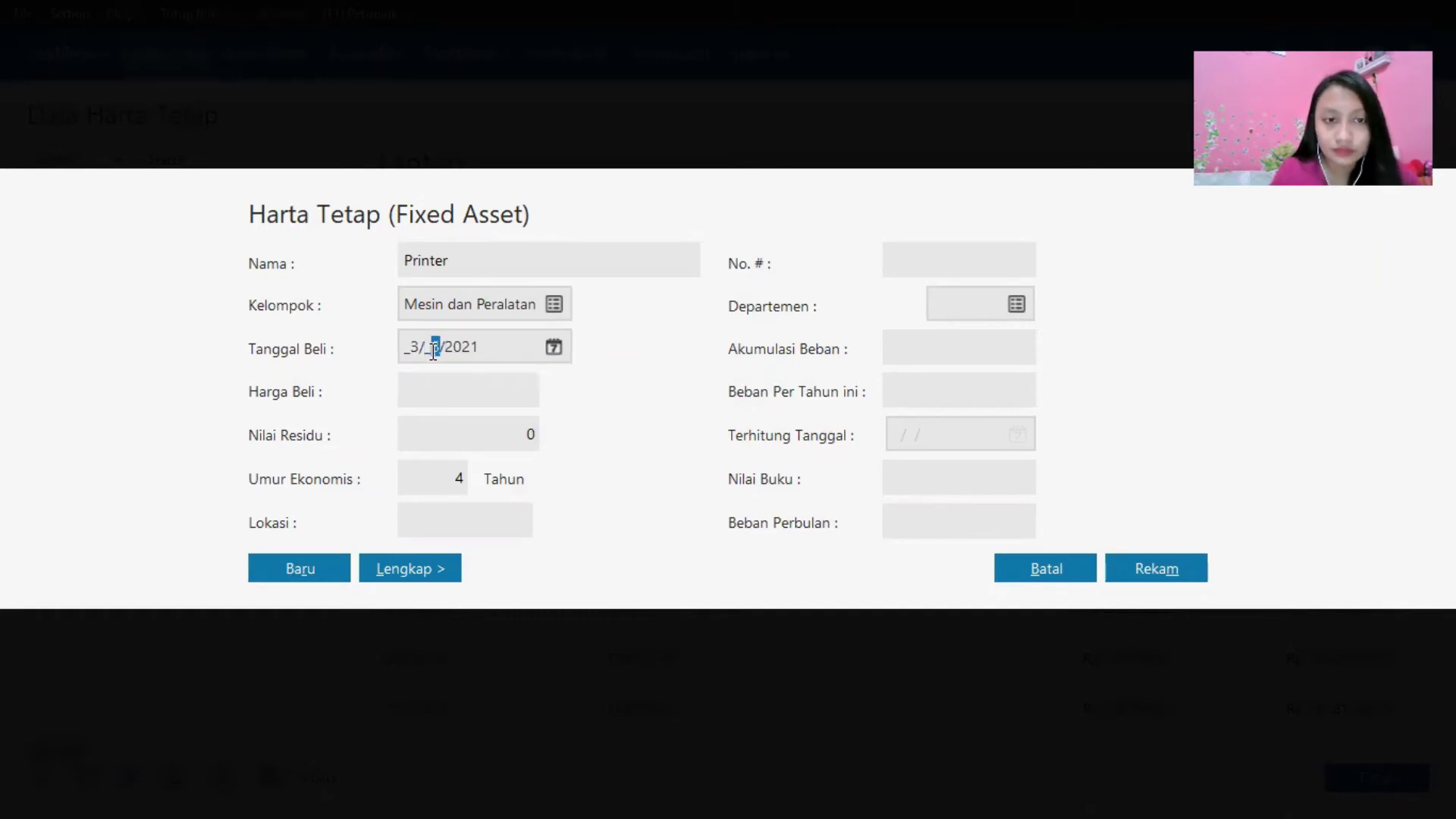
type("3")
key("Left")
key("Left")
key("Left")
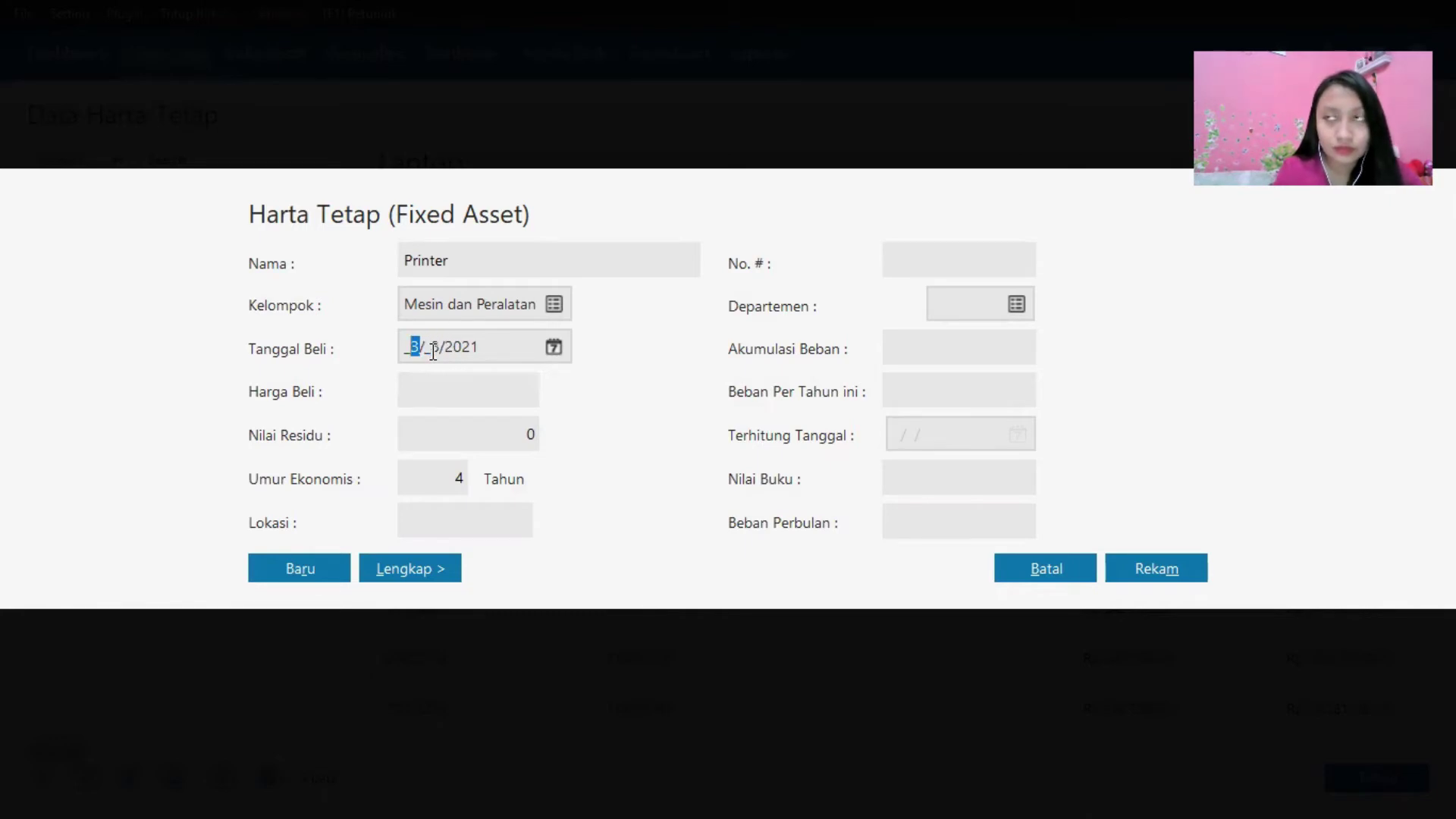
type("68")
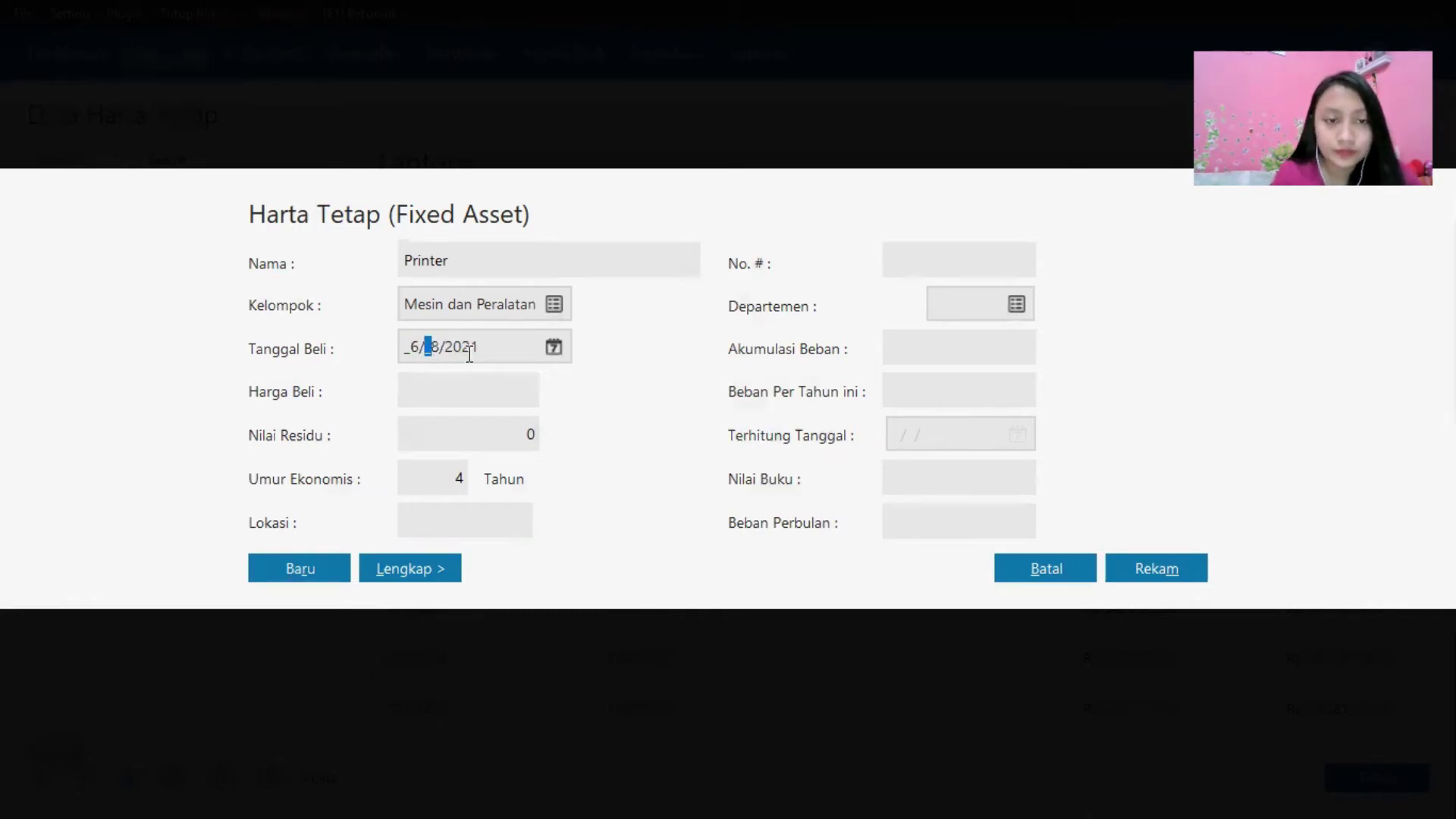
left_click(466, 349)
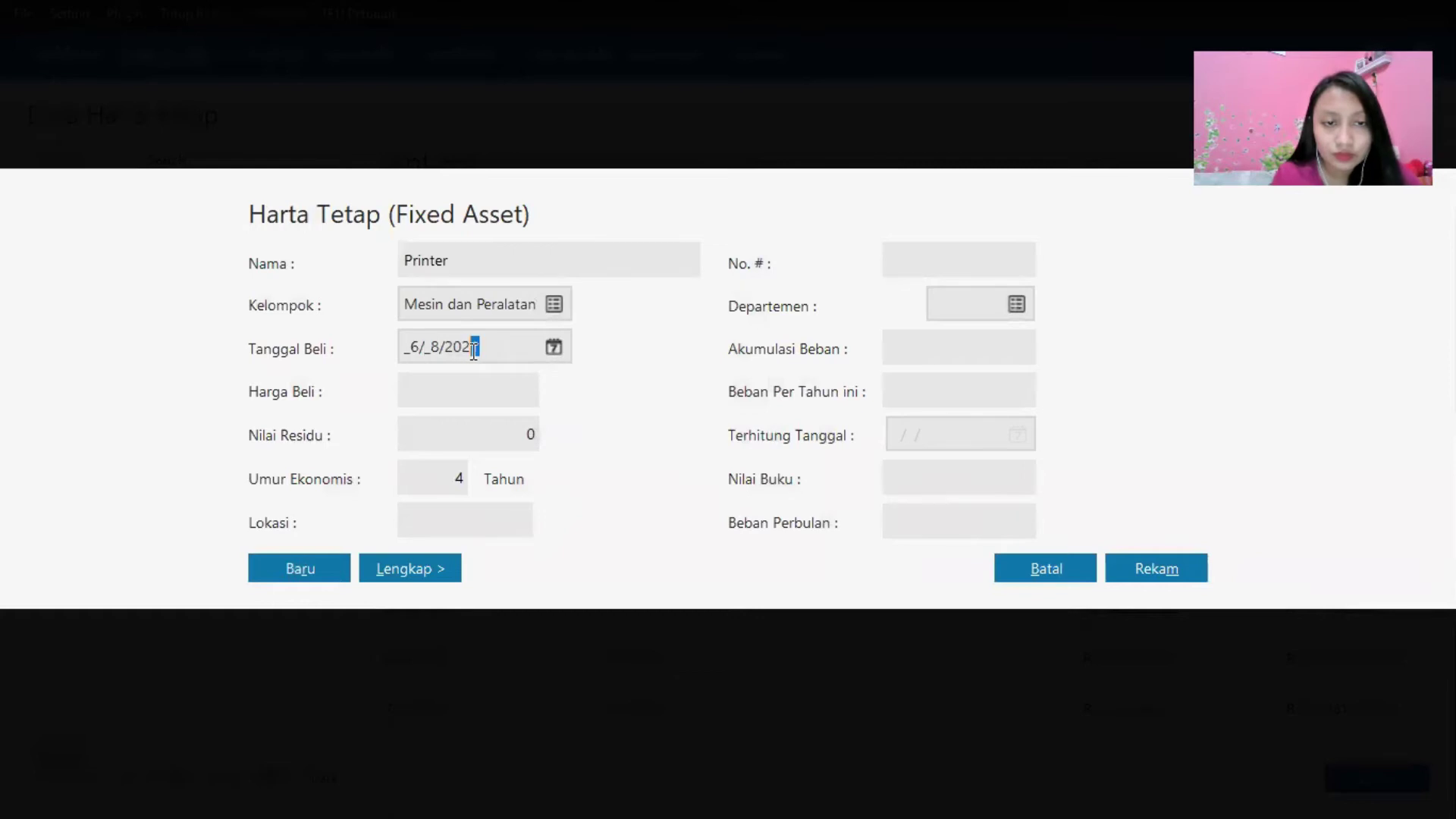
type("18")
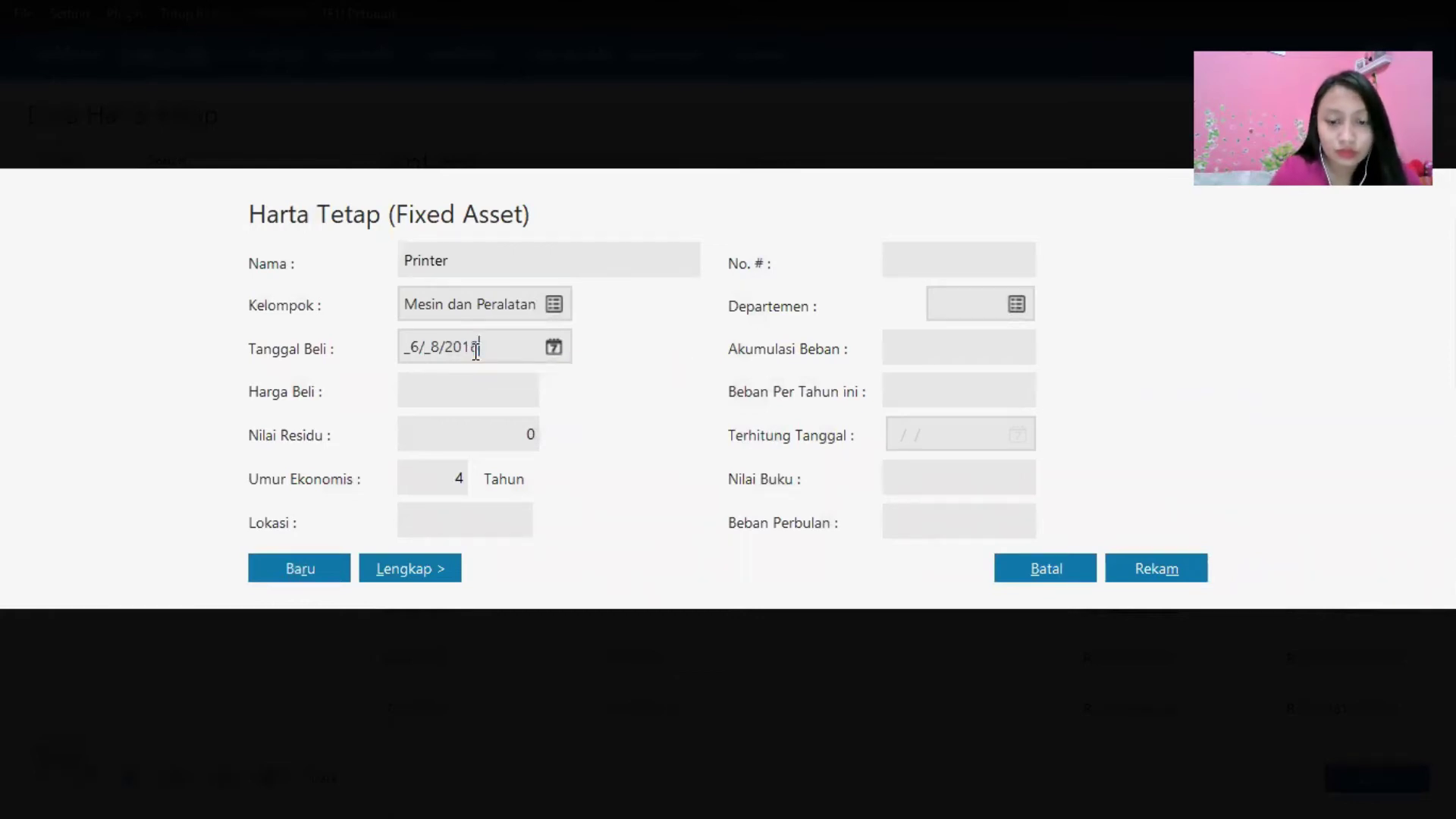
- Check the purchase date in the calendar, correct it, and confirm 5/8/2018
left_click(554, 348)
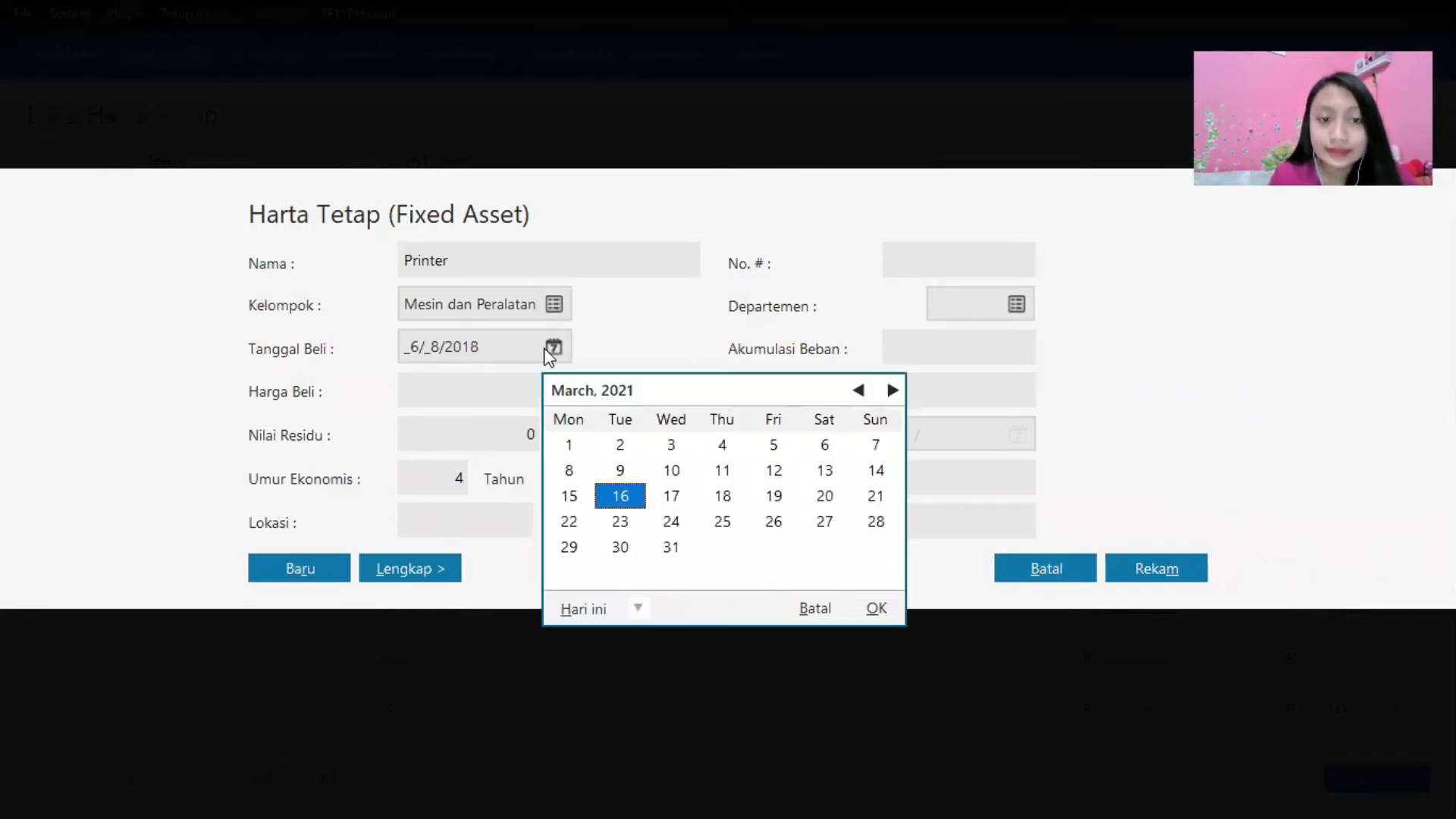
left_click(815, 607)
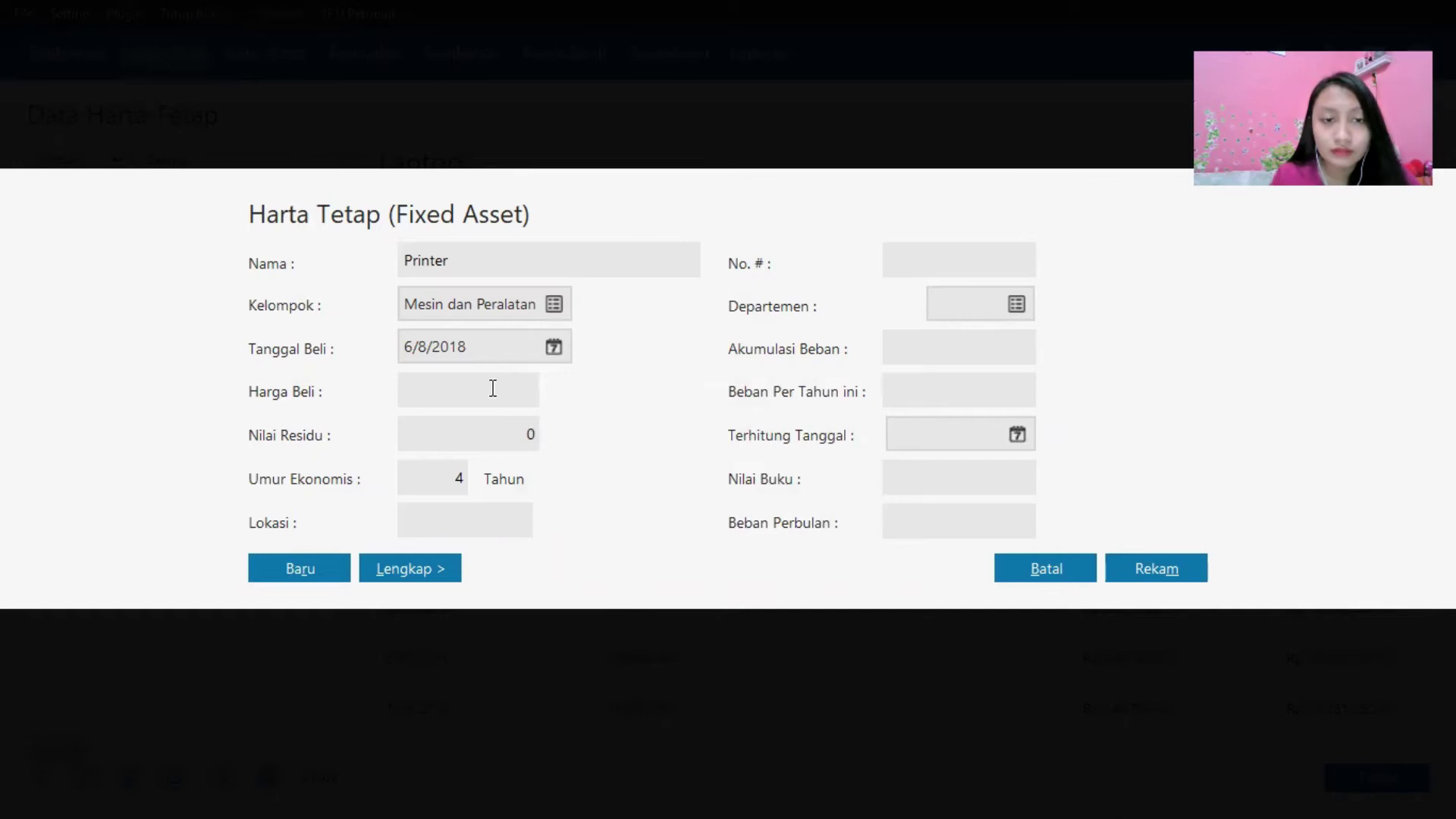
left_click(553, 347)
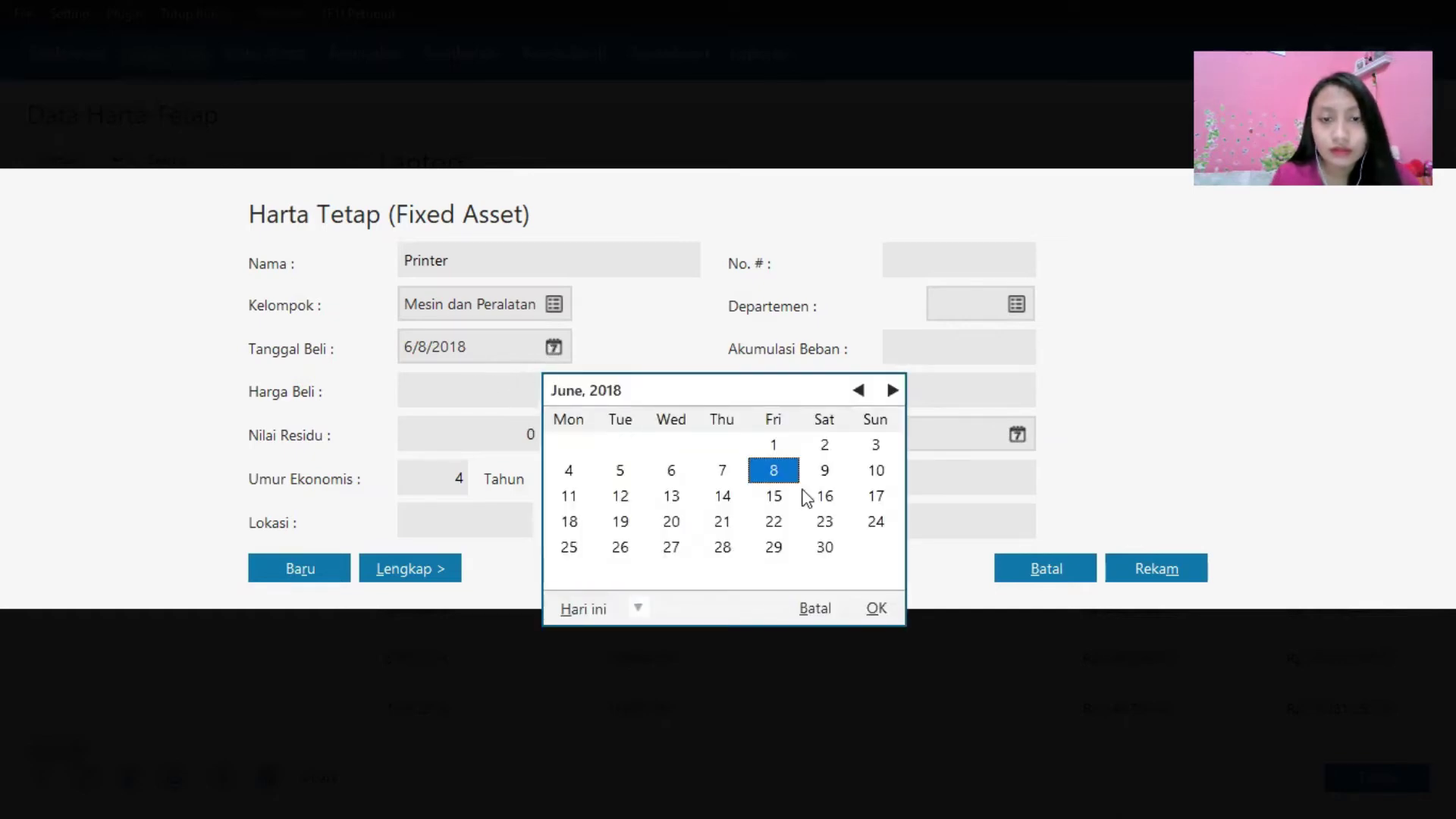
left_click(814, 609)
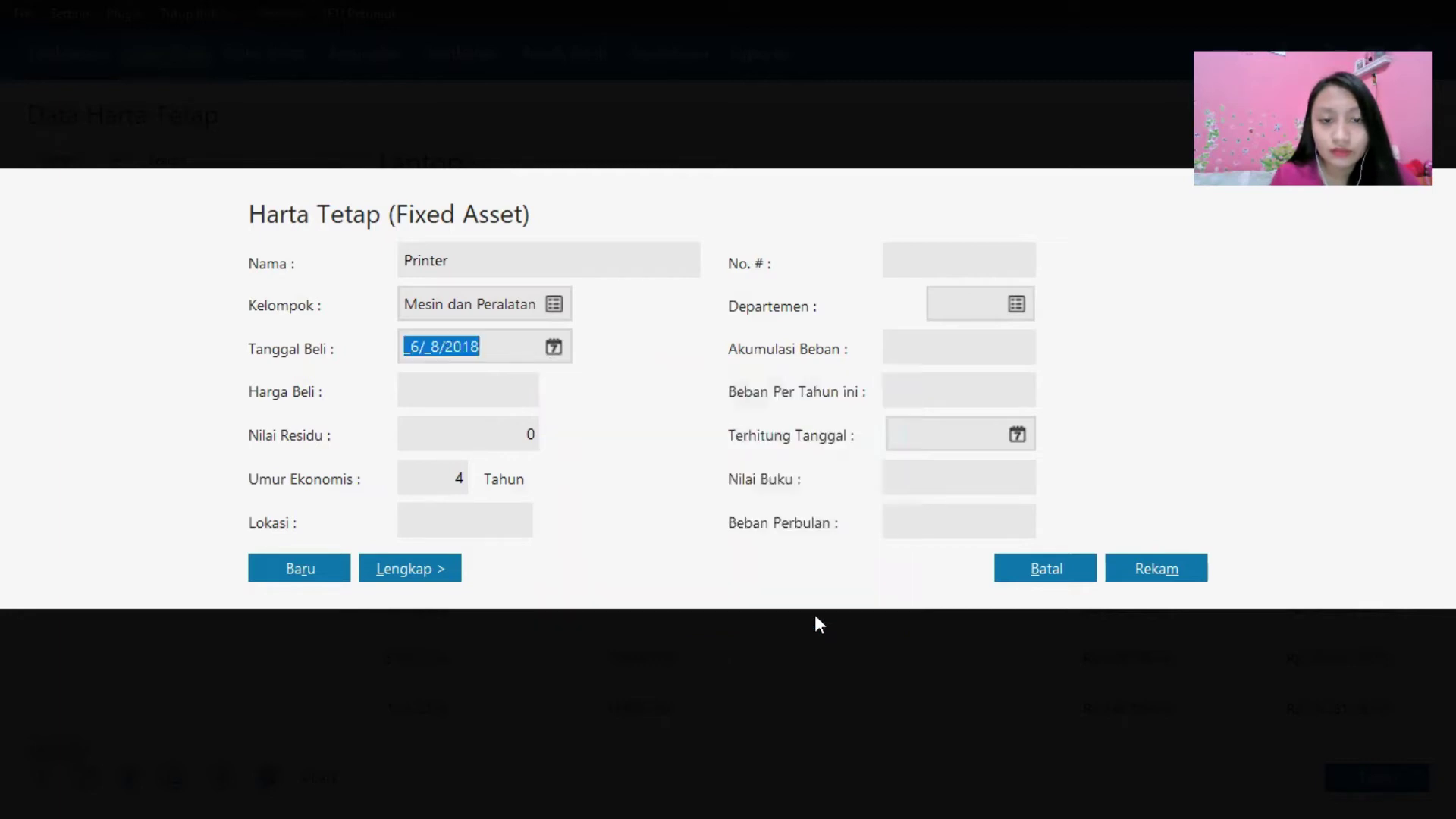
left_click(412, 347)
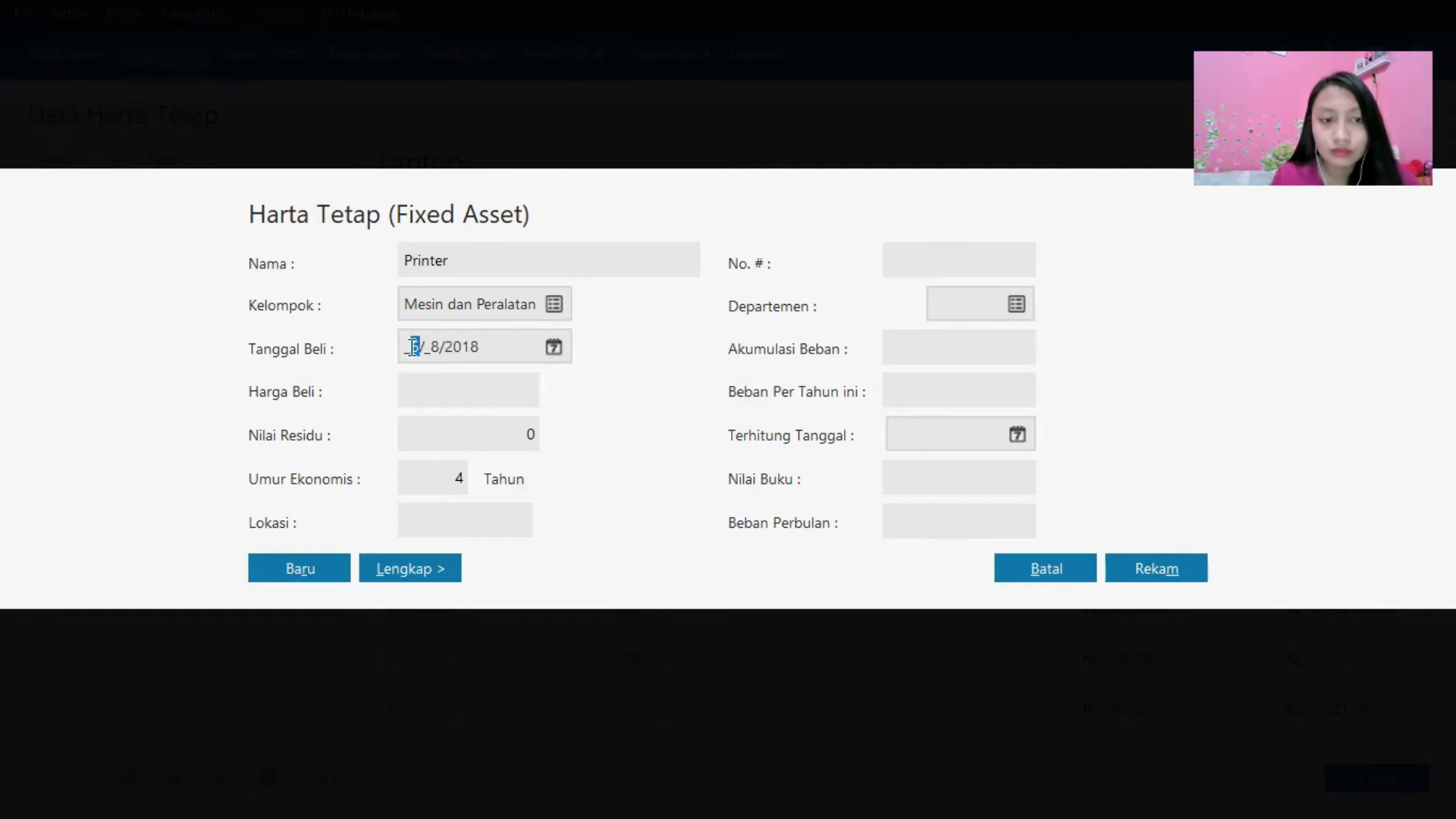
type("5")
left_click(453, 388)
left_click(549, 350)
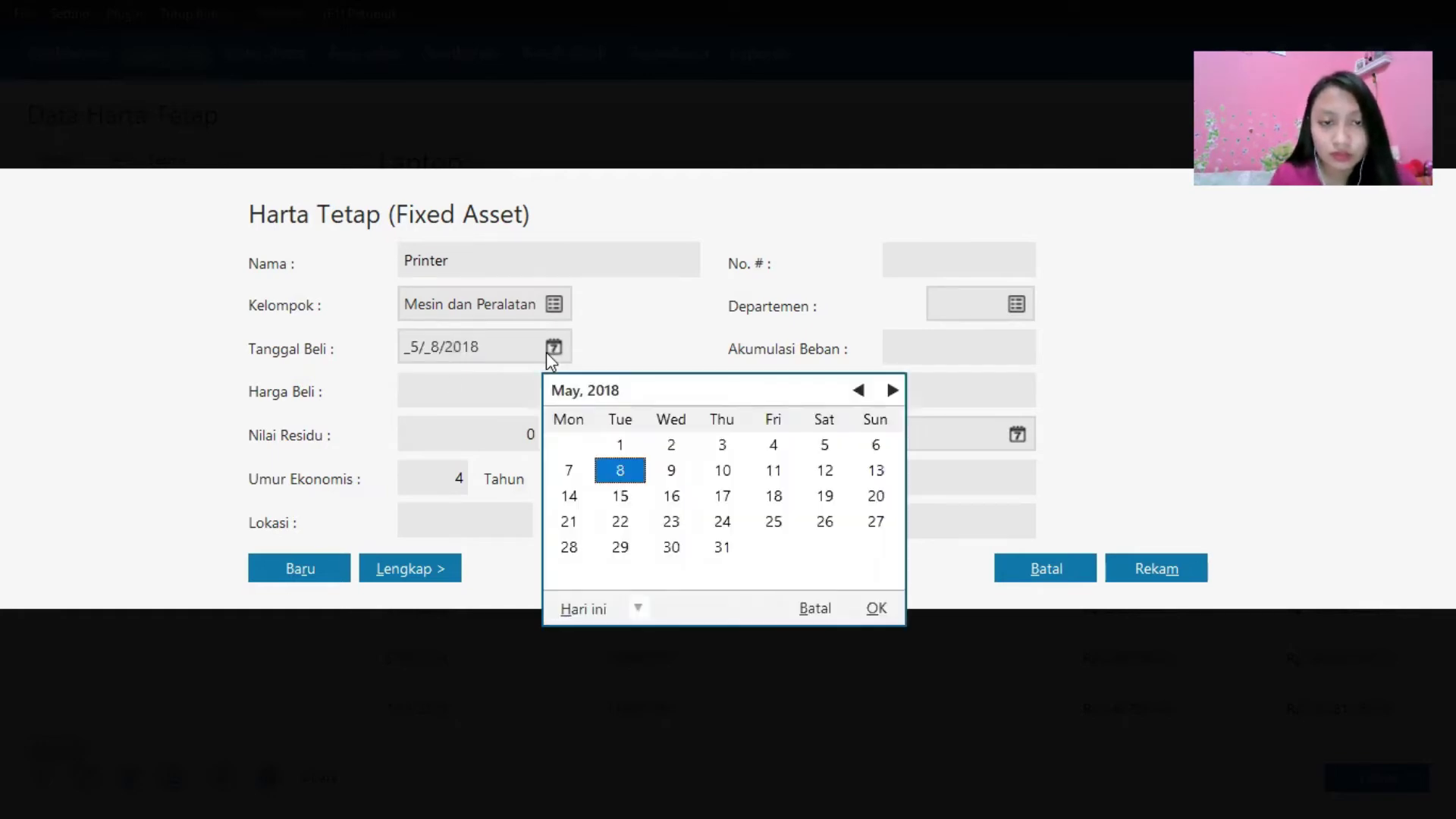
left_click(871, 608)
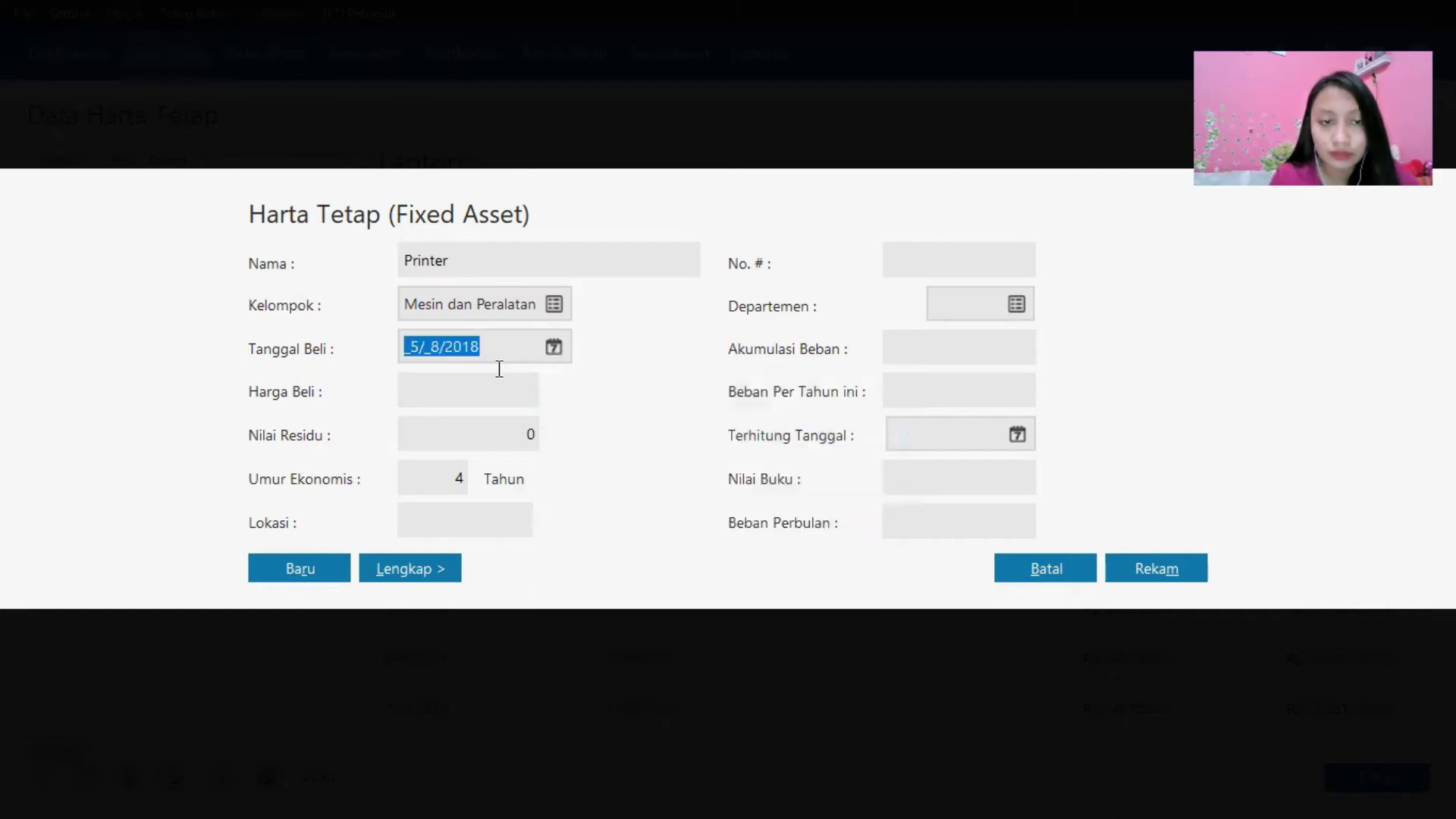
left_click(467, 398)
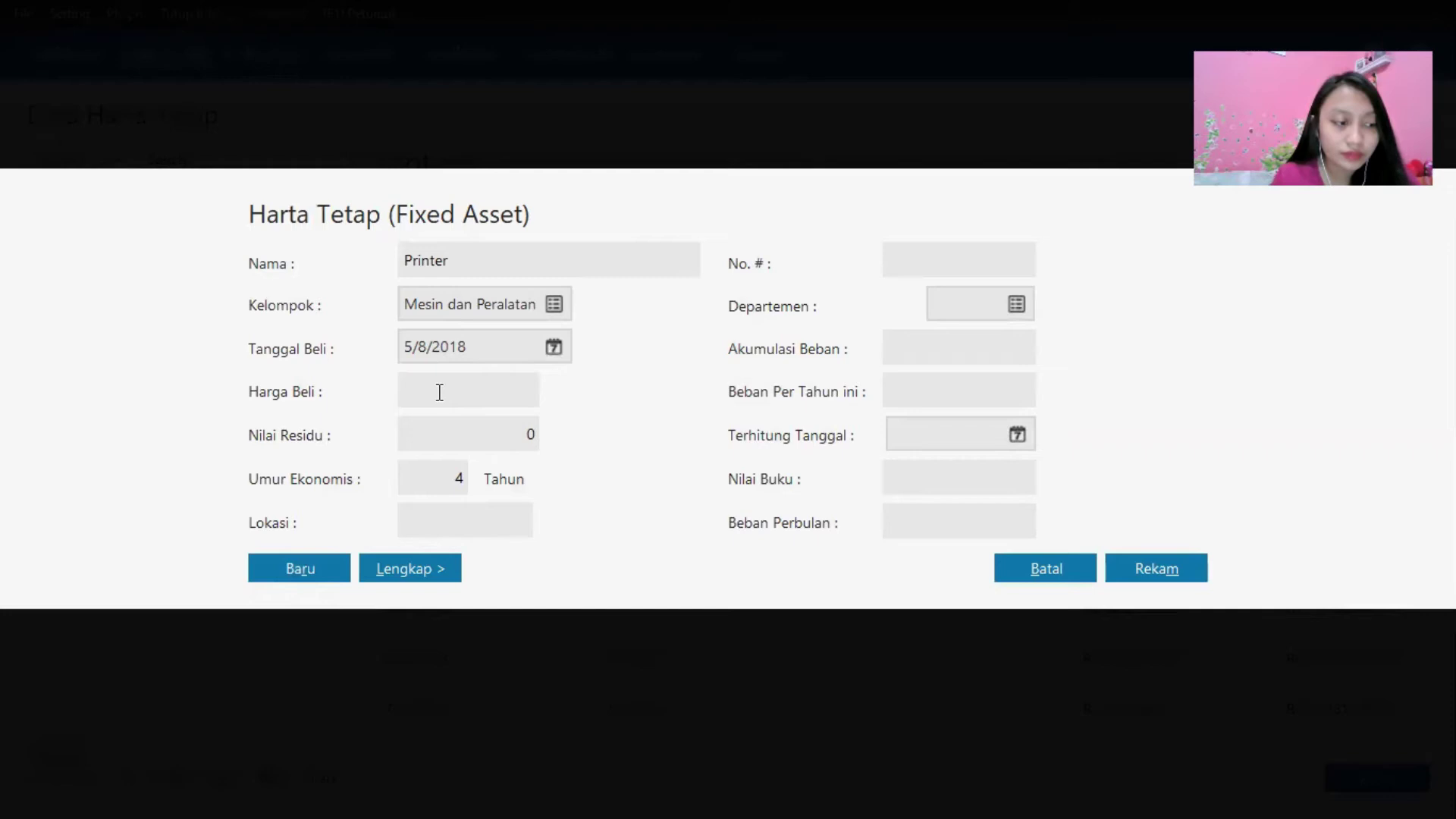
- Enter a purchase price of 1,700,000 and a residual value of 350,000
type("1700000")
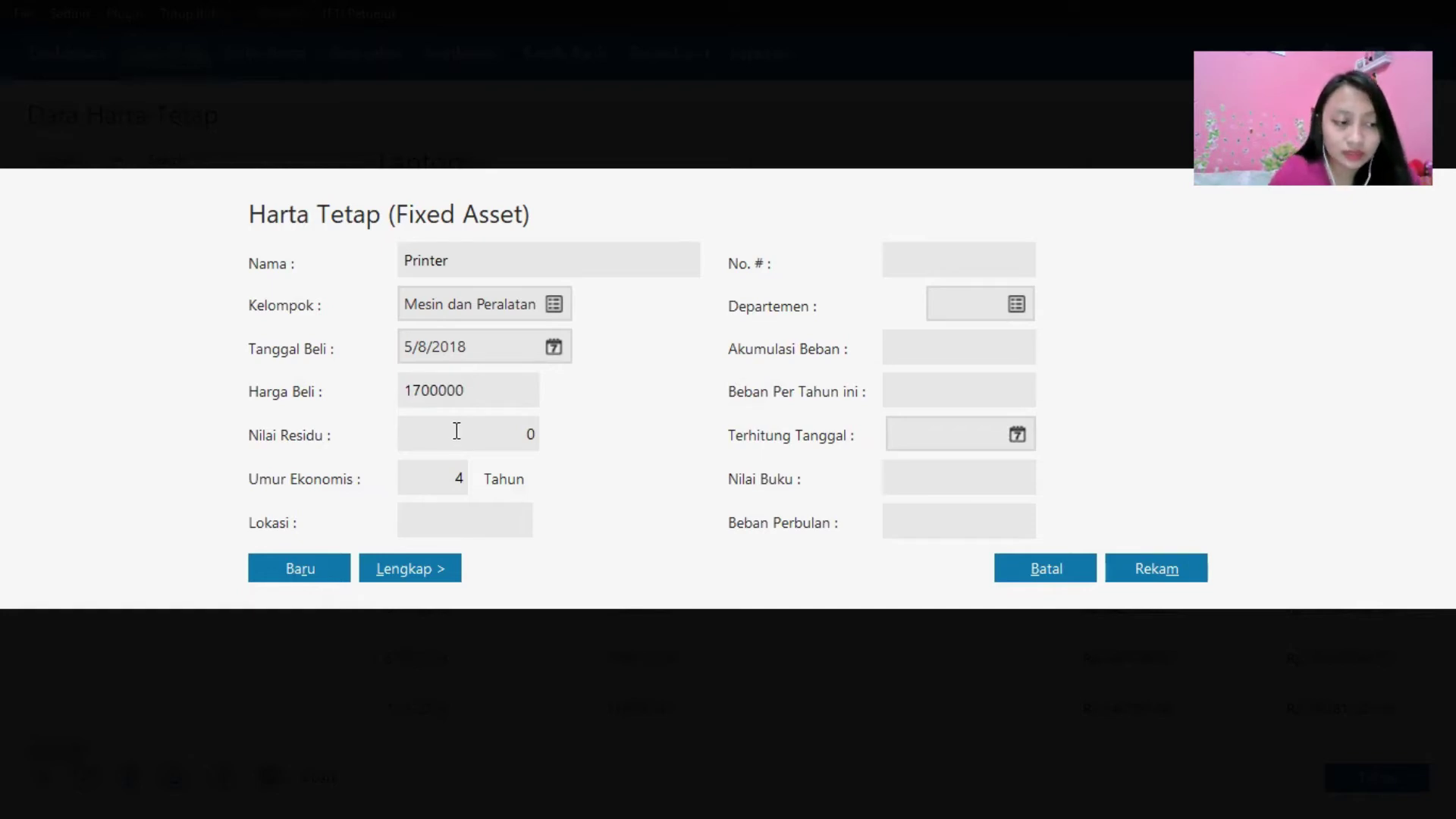
type("350")
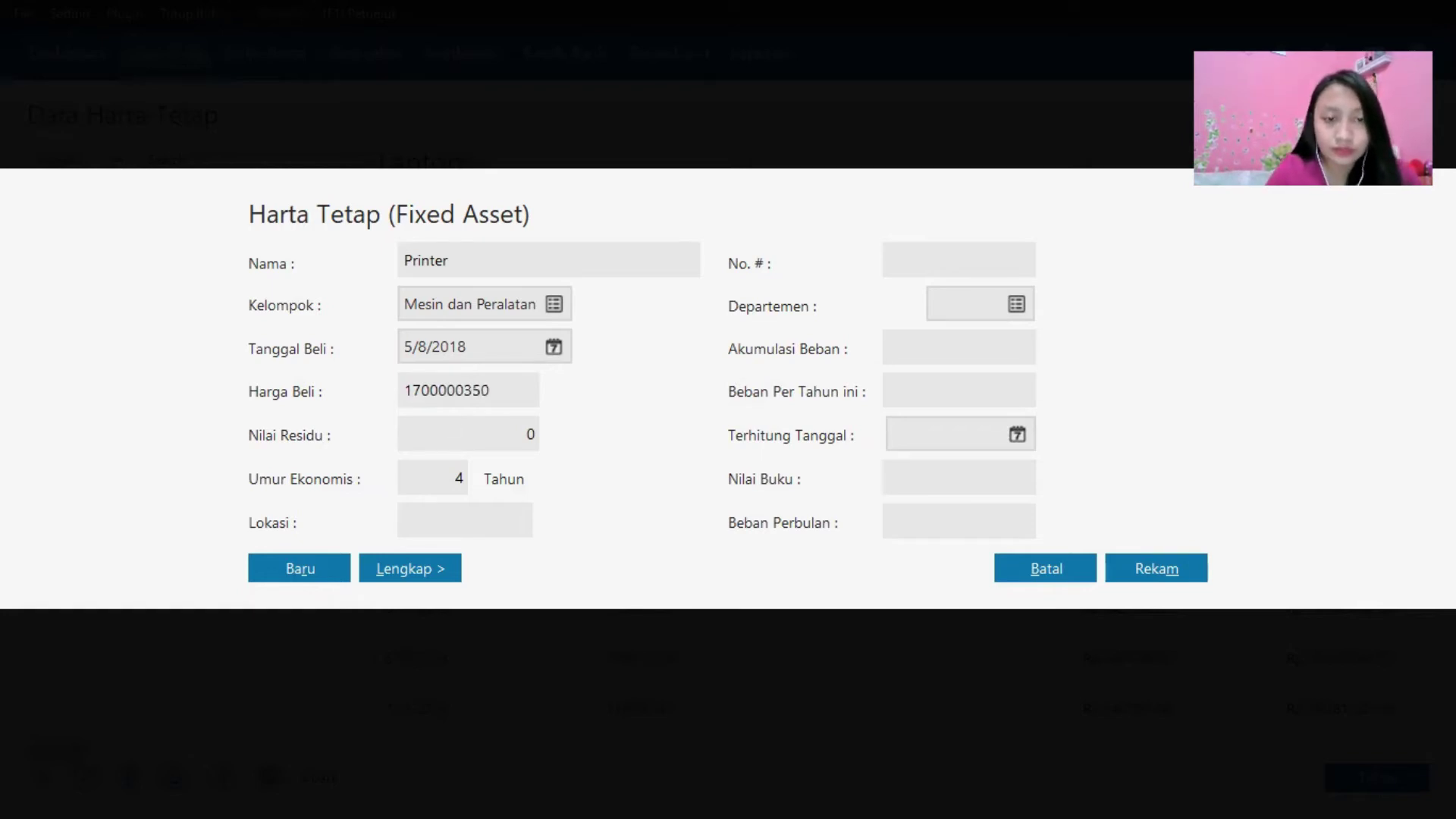
key("BackSpace")
key("BackSpace")
key("BackSpace")
key("BackSpace")
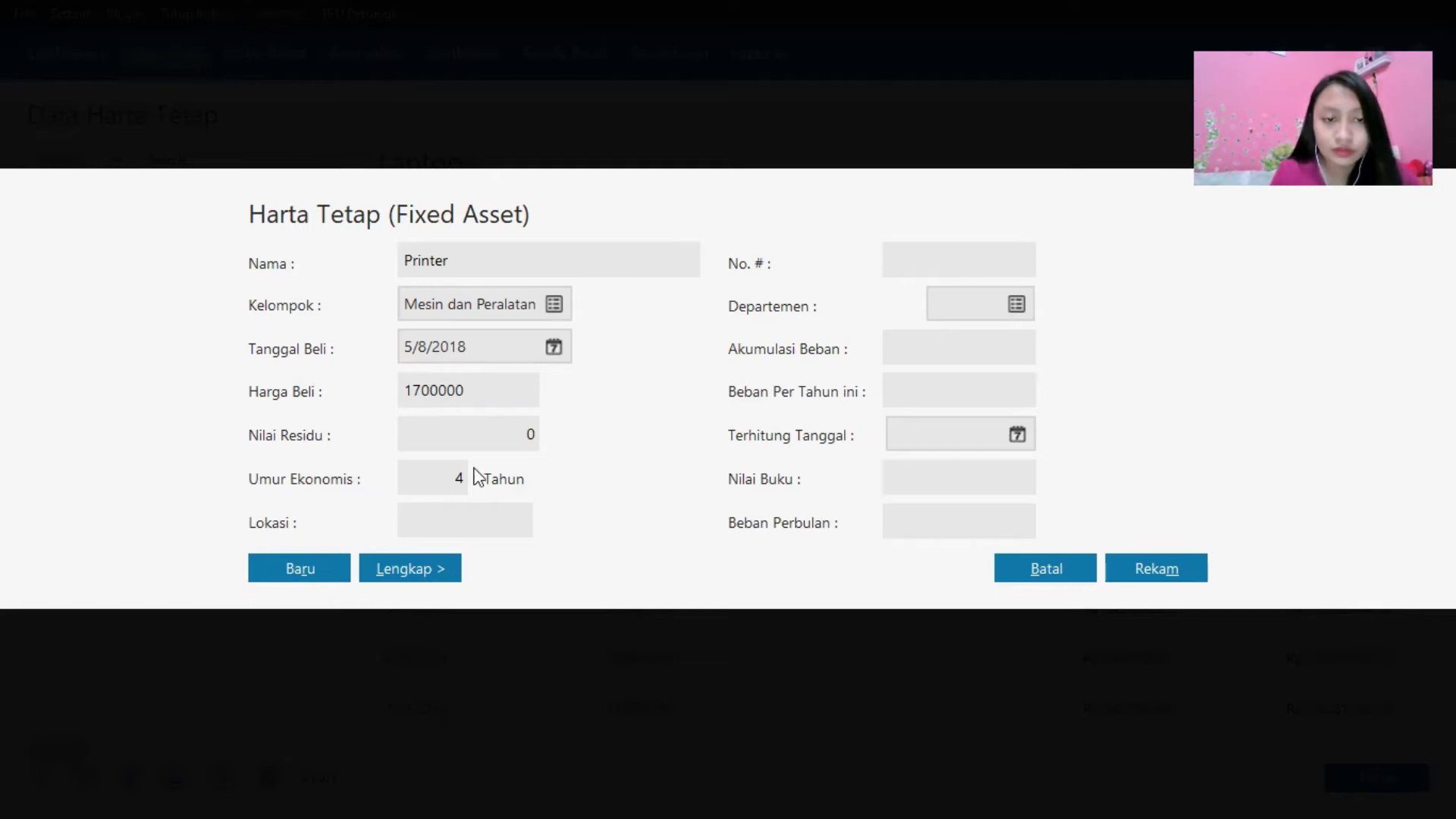
left_click(458, 476)
left_click(437, 431)
type("350000")
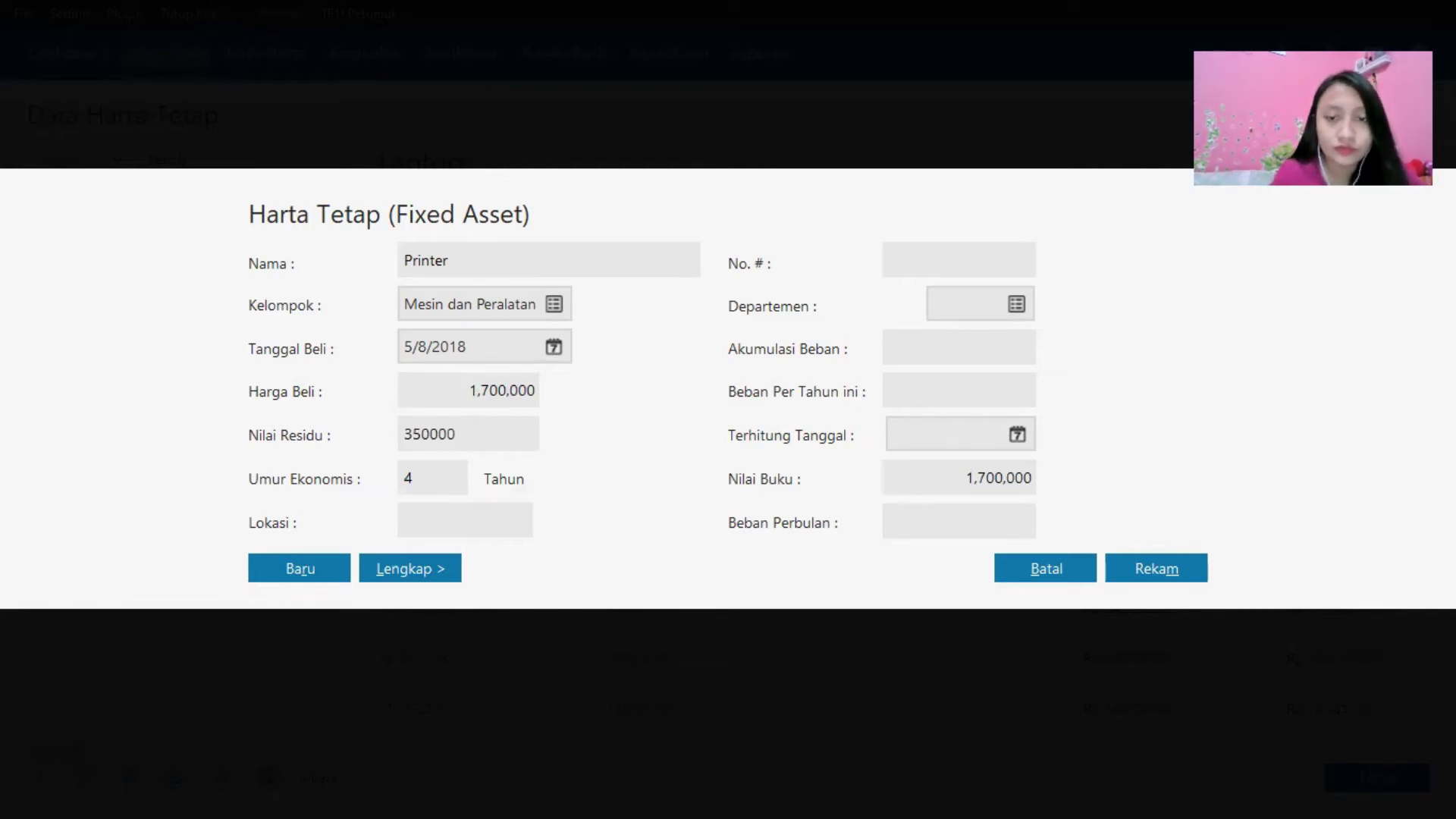
left_click(897, 478)
- Set depreciation to start on 12/31/2018 and save the Printer asset with Rekam
left_click(1017, 434)
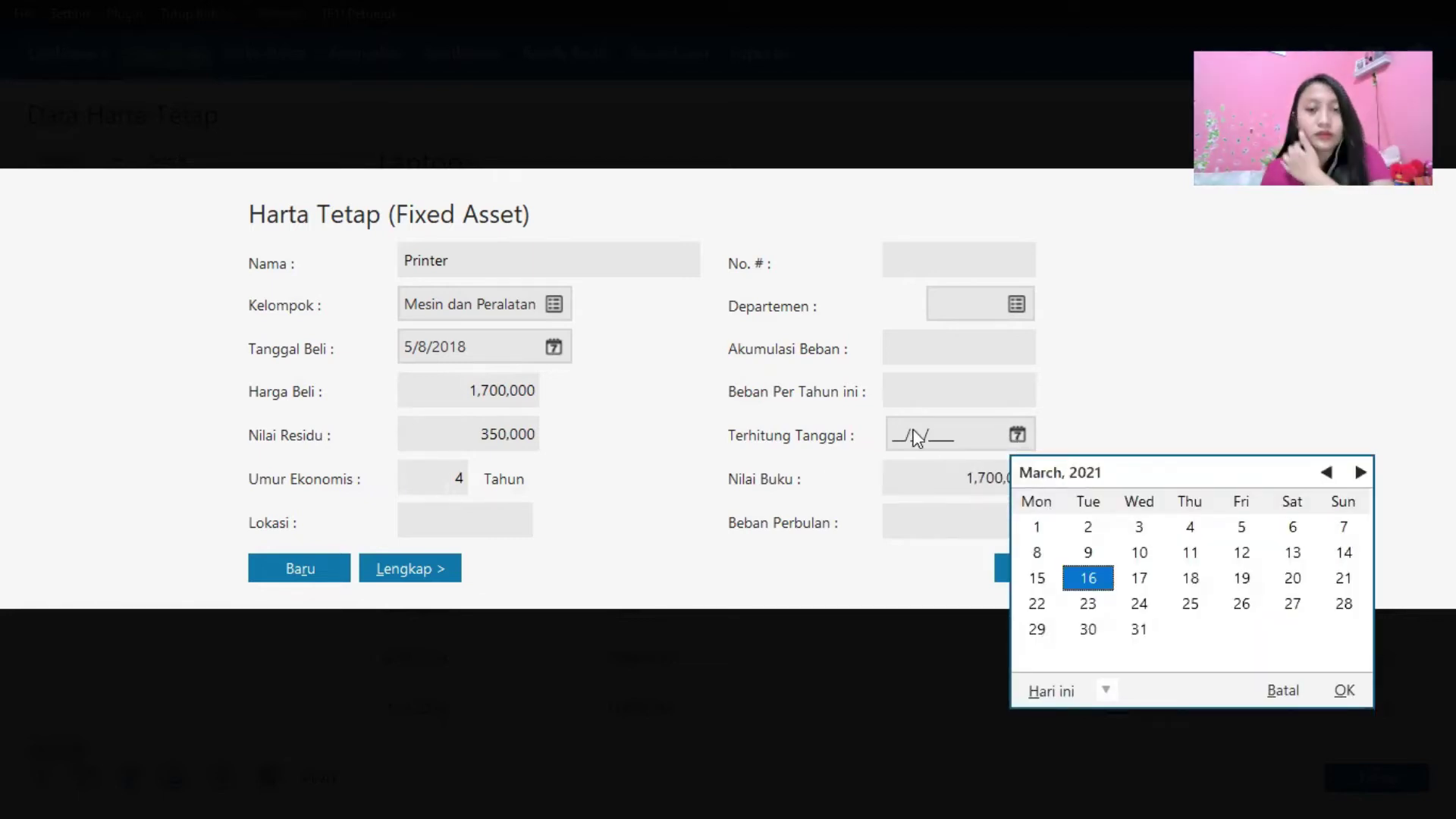
left_click(1282, 691)
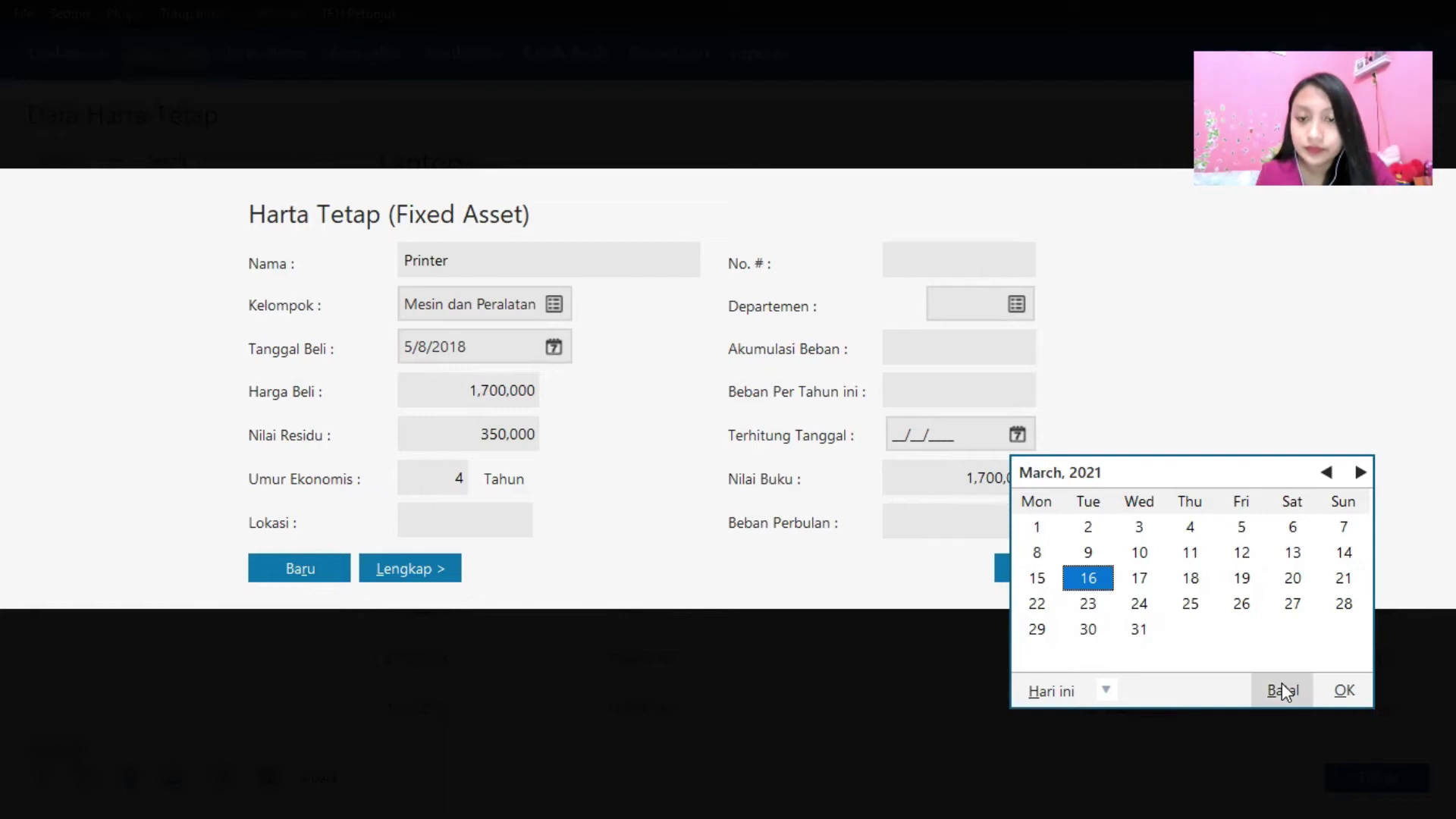
type("12/3")
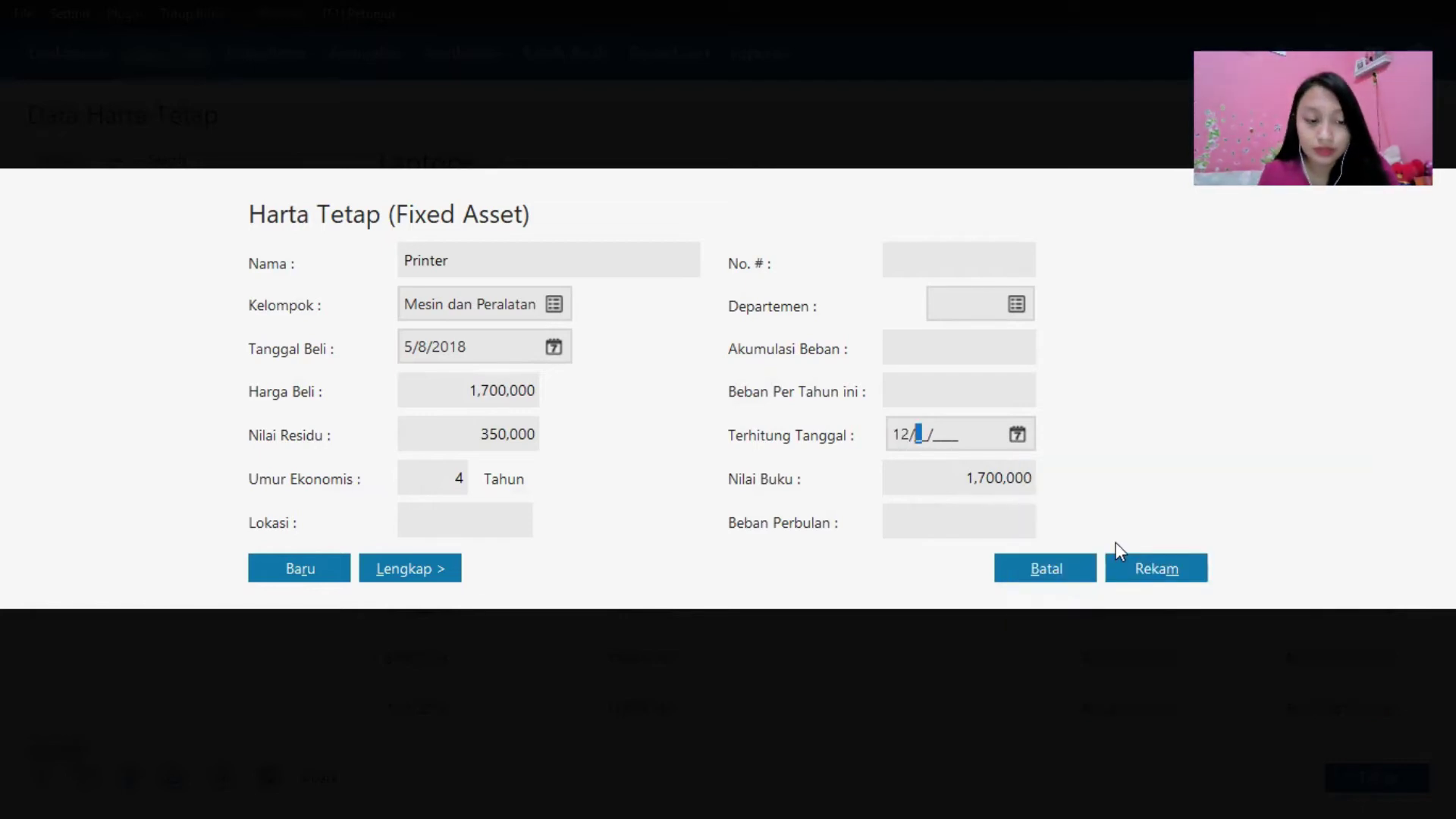
type("1/2018")
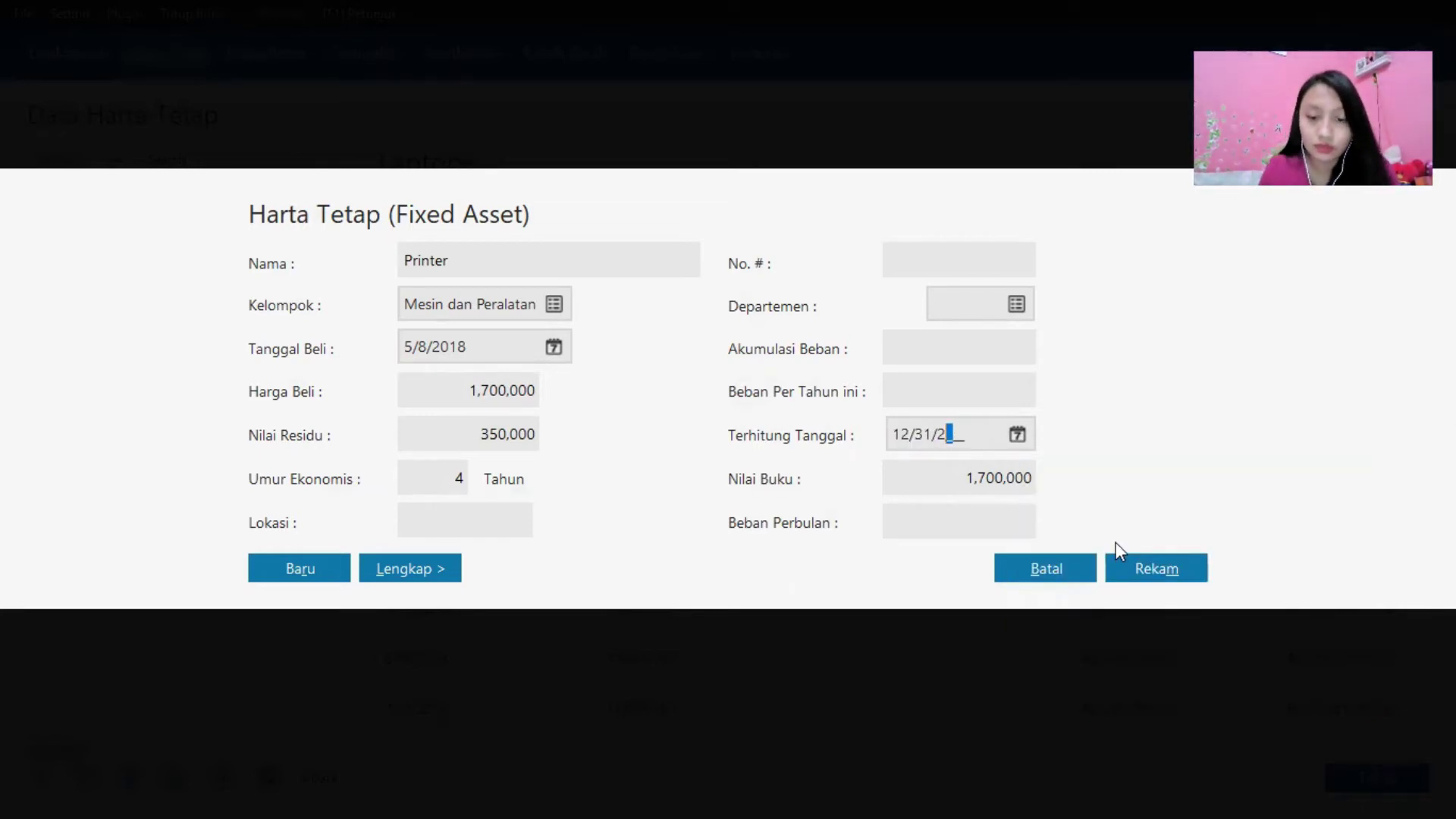
left_click(1177, 571)
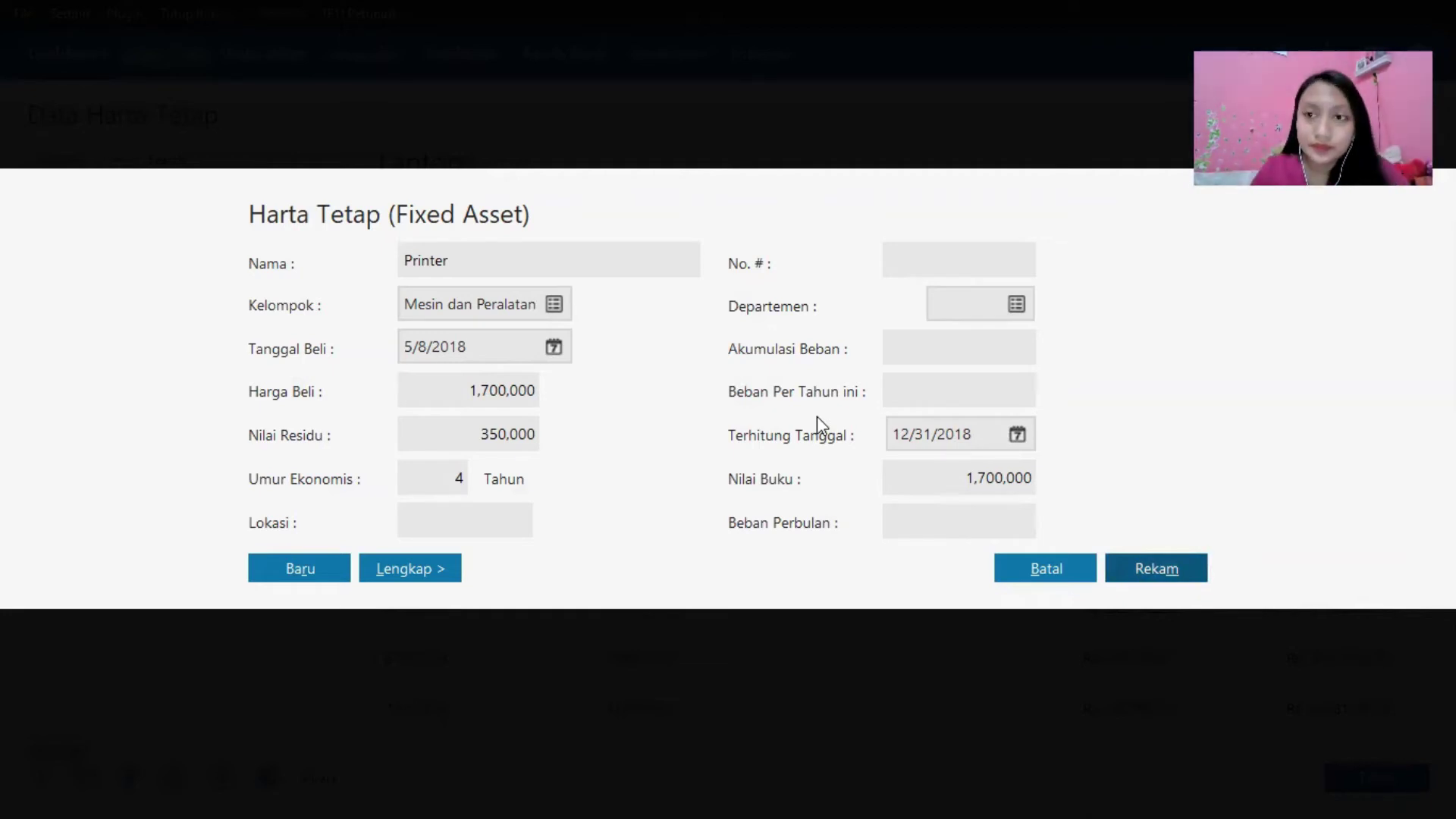
left_click(1142, 574)
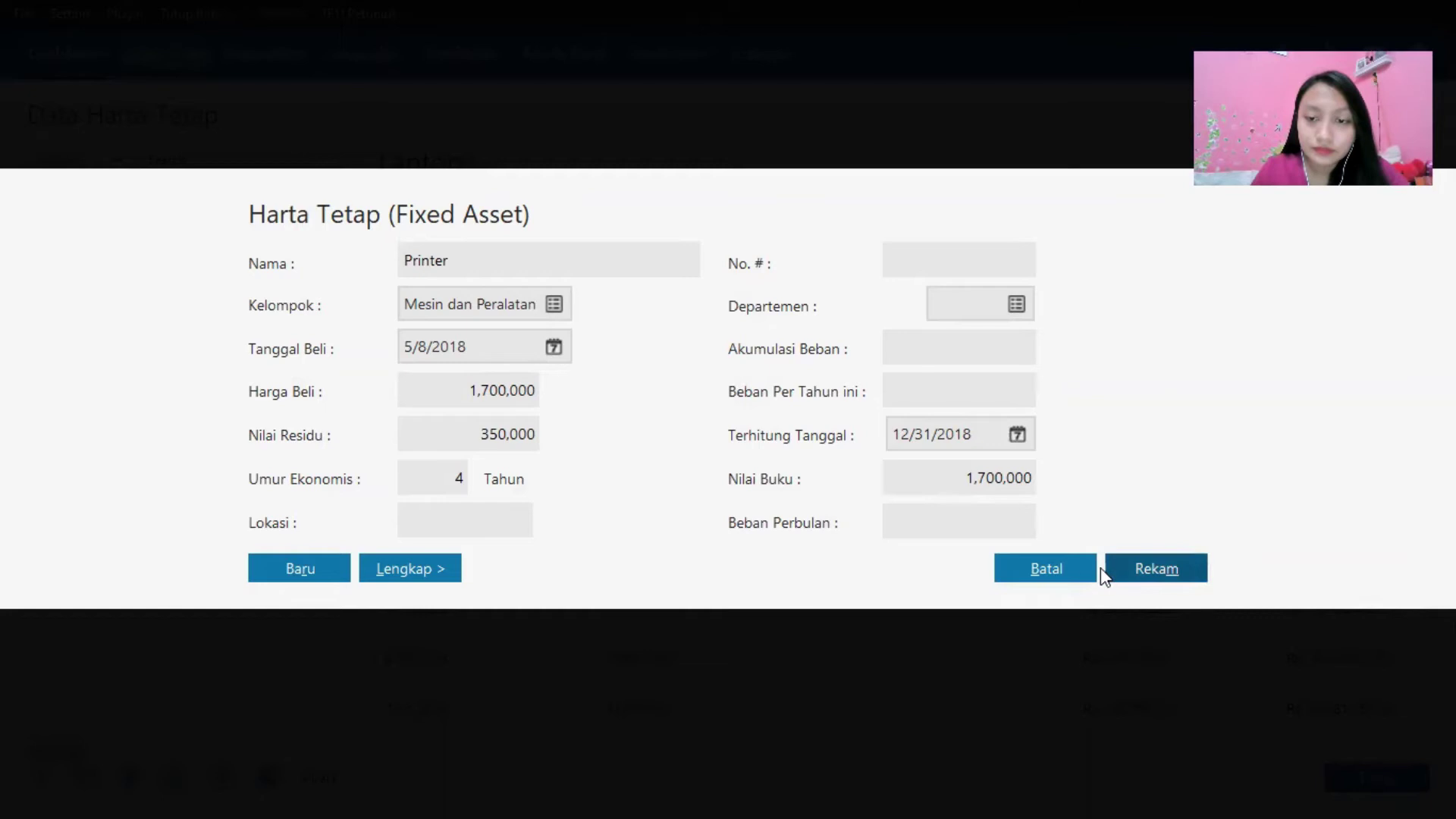
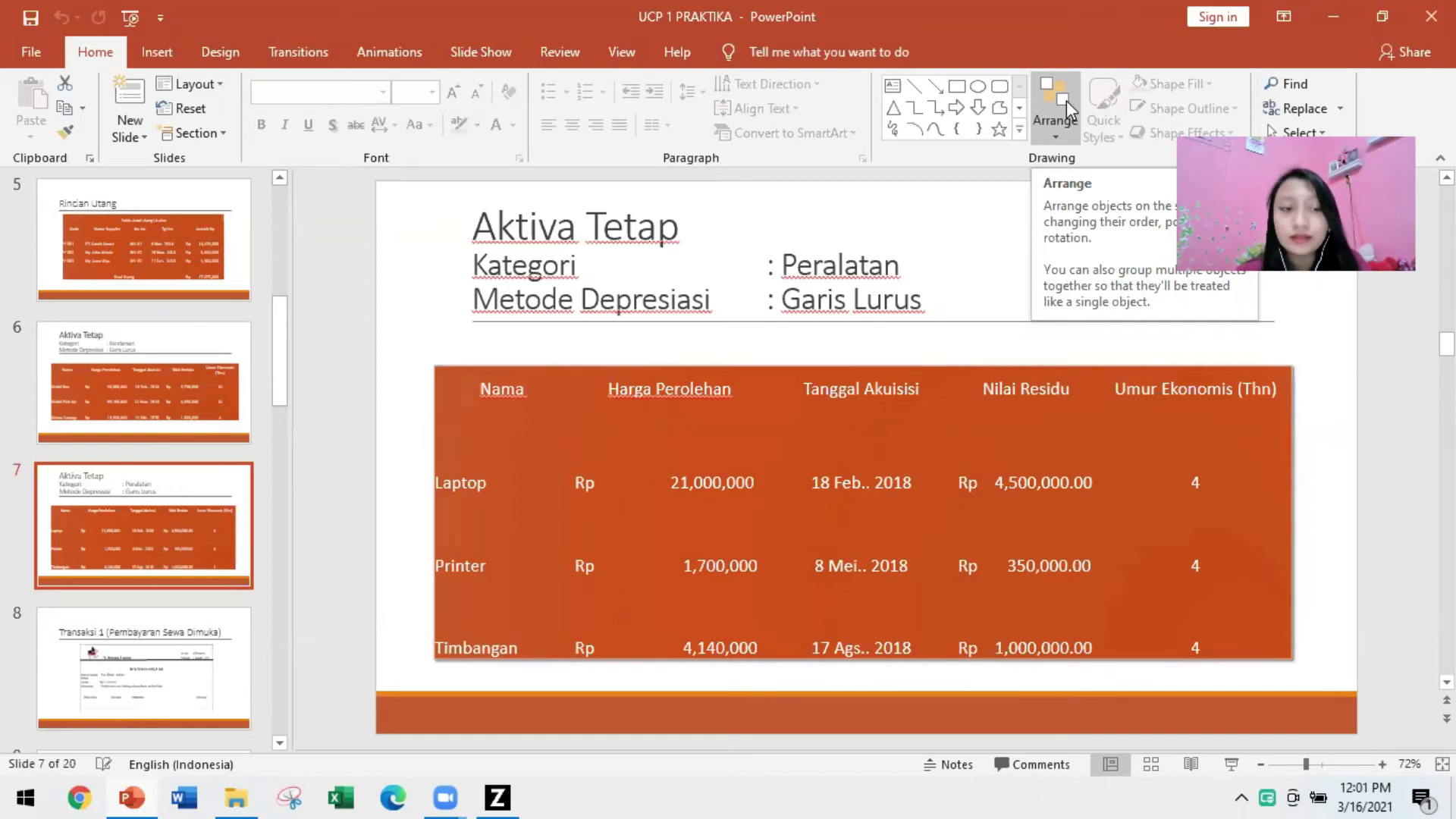
- Switch from the PowerPoint slide back to Zahir's fixed-asset list
key("alt+Tab")
key("Tab")
key("Tab")
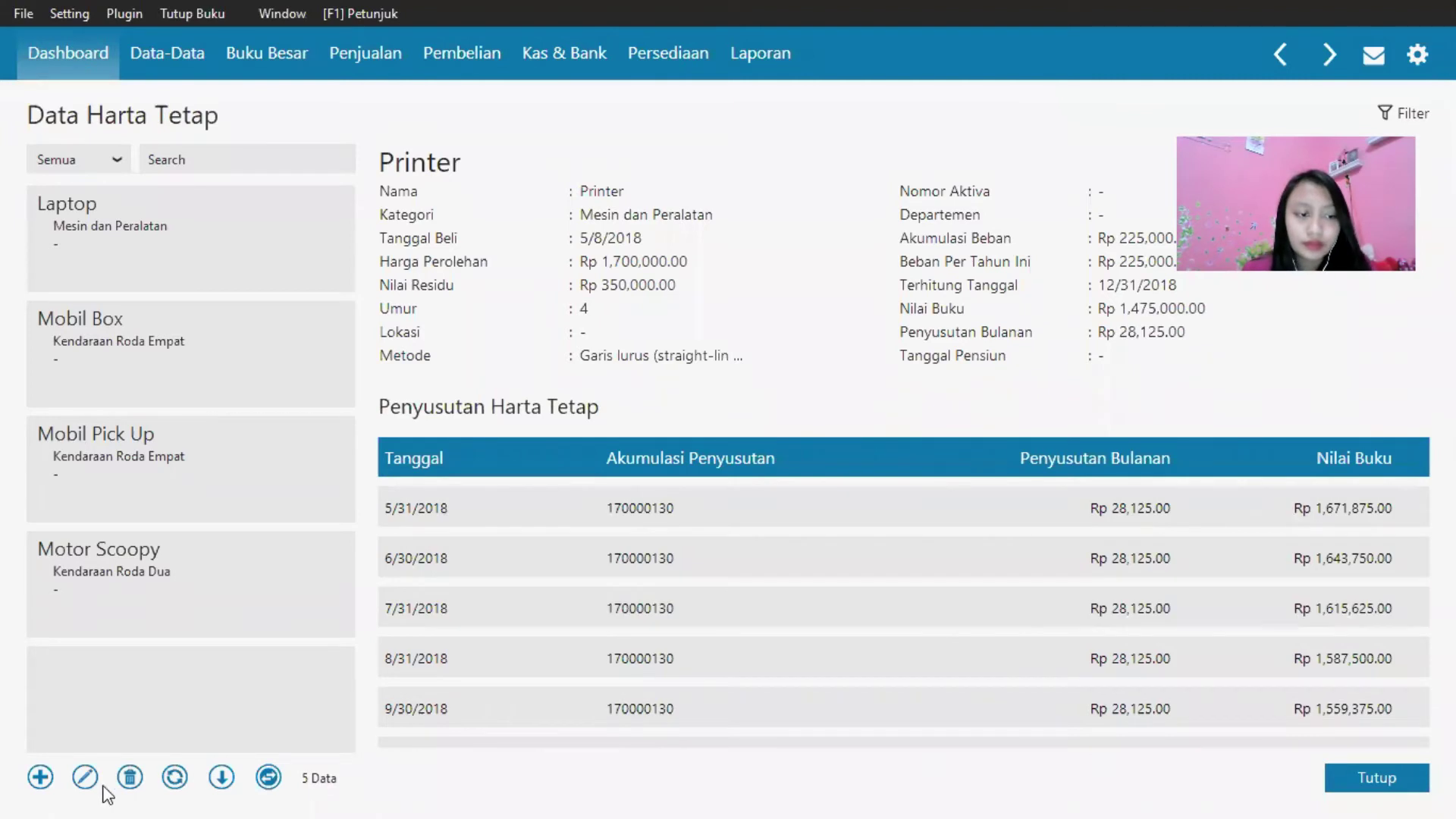
- Add a new fixed asset named Printer in the Mesin dan Peralatan group
left_click(40, 778)
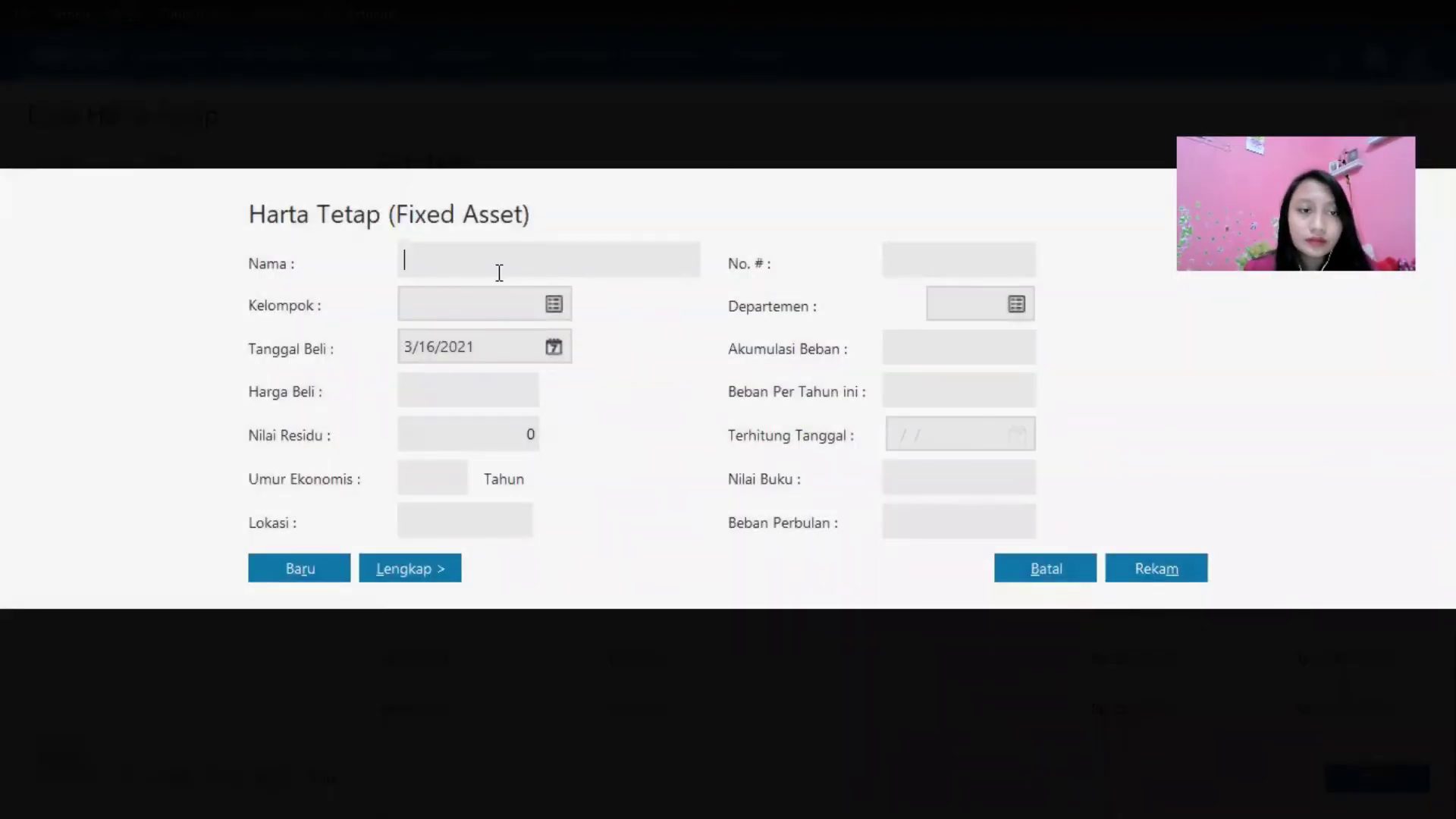
key("Caps_Lock")
type("Printer")
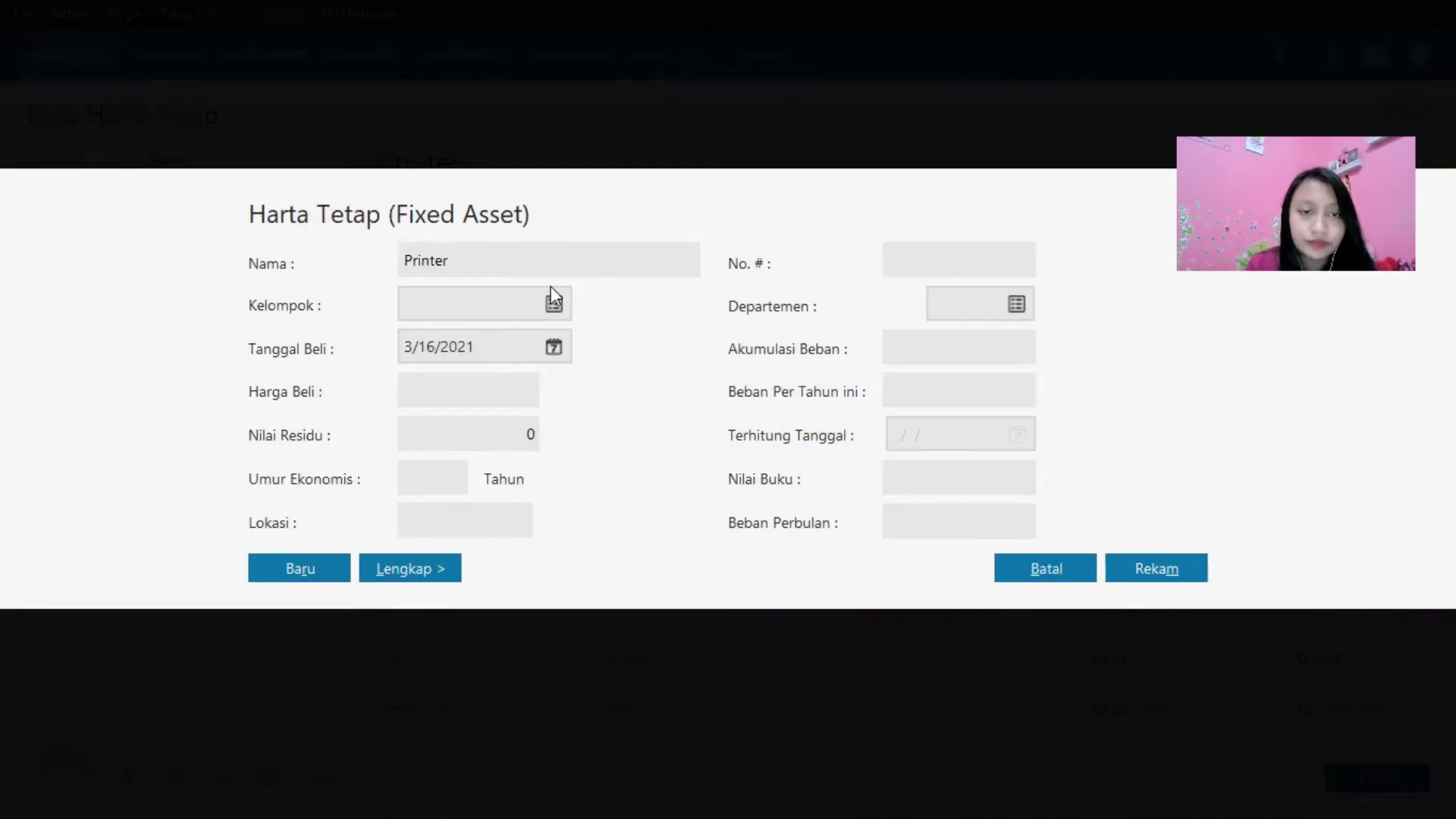
left_click(554, 316)
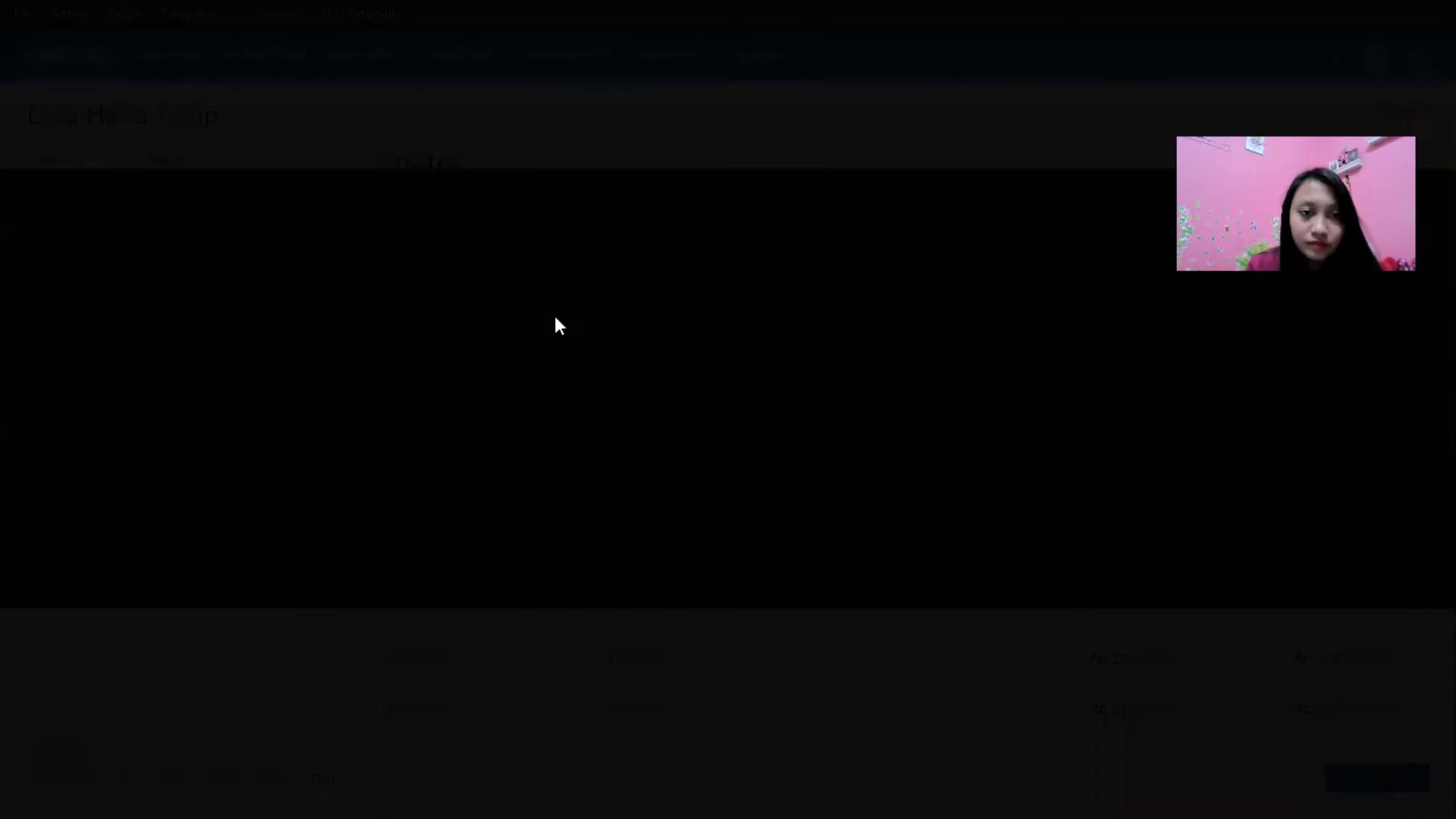
double_click(407, 372)
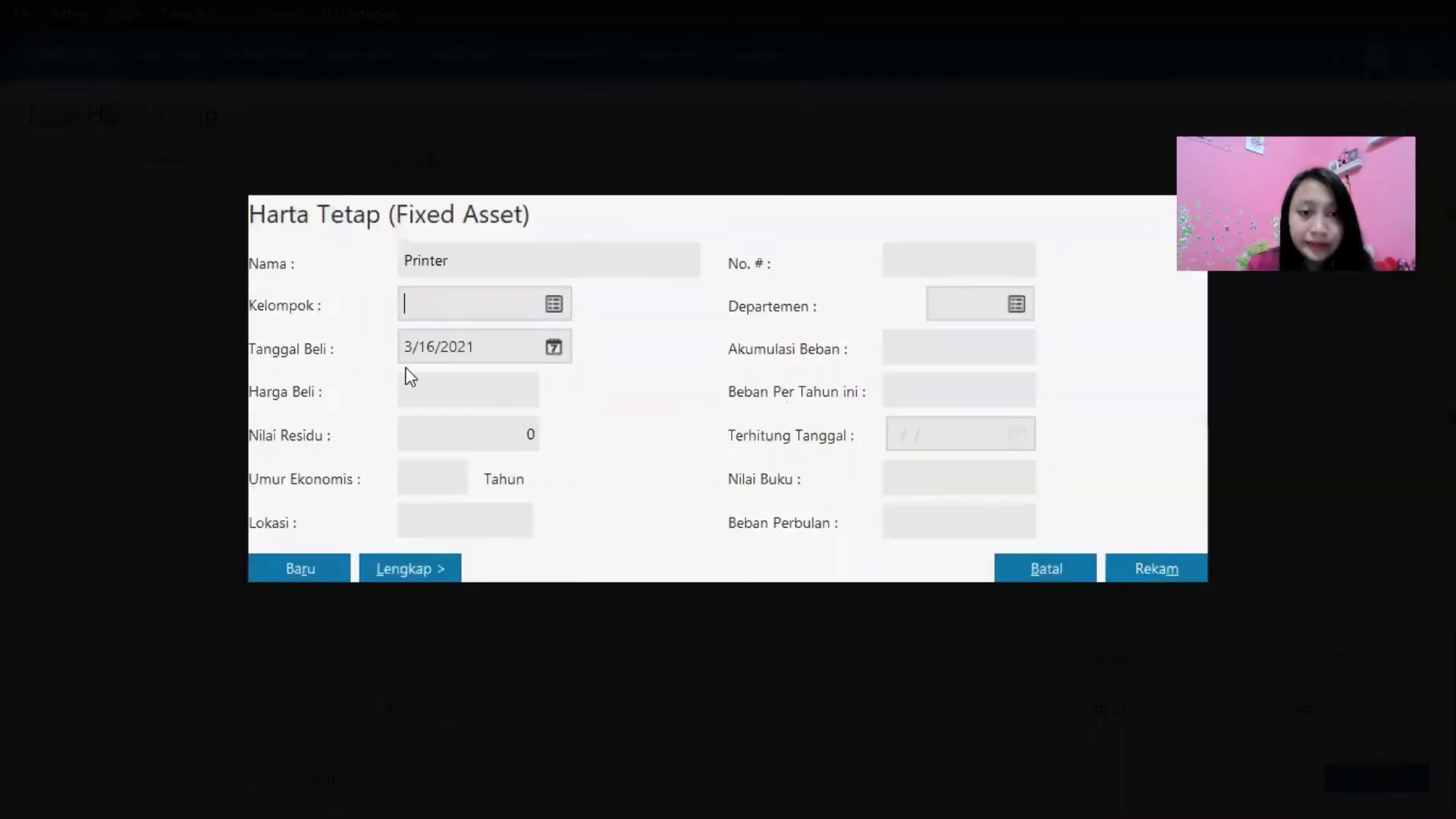
- Set the Printer's purchase date to 5/8/2018
left_click(412, 349)
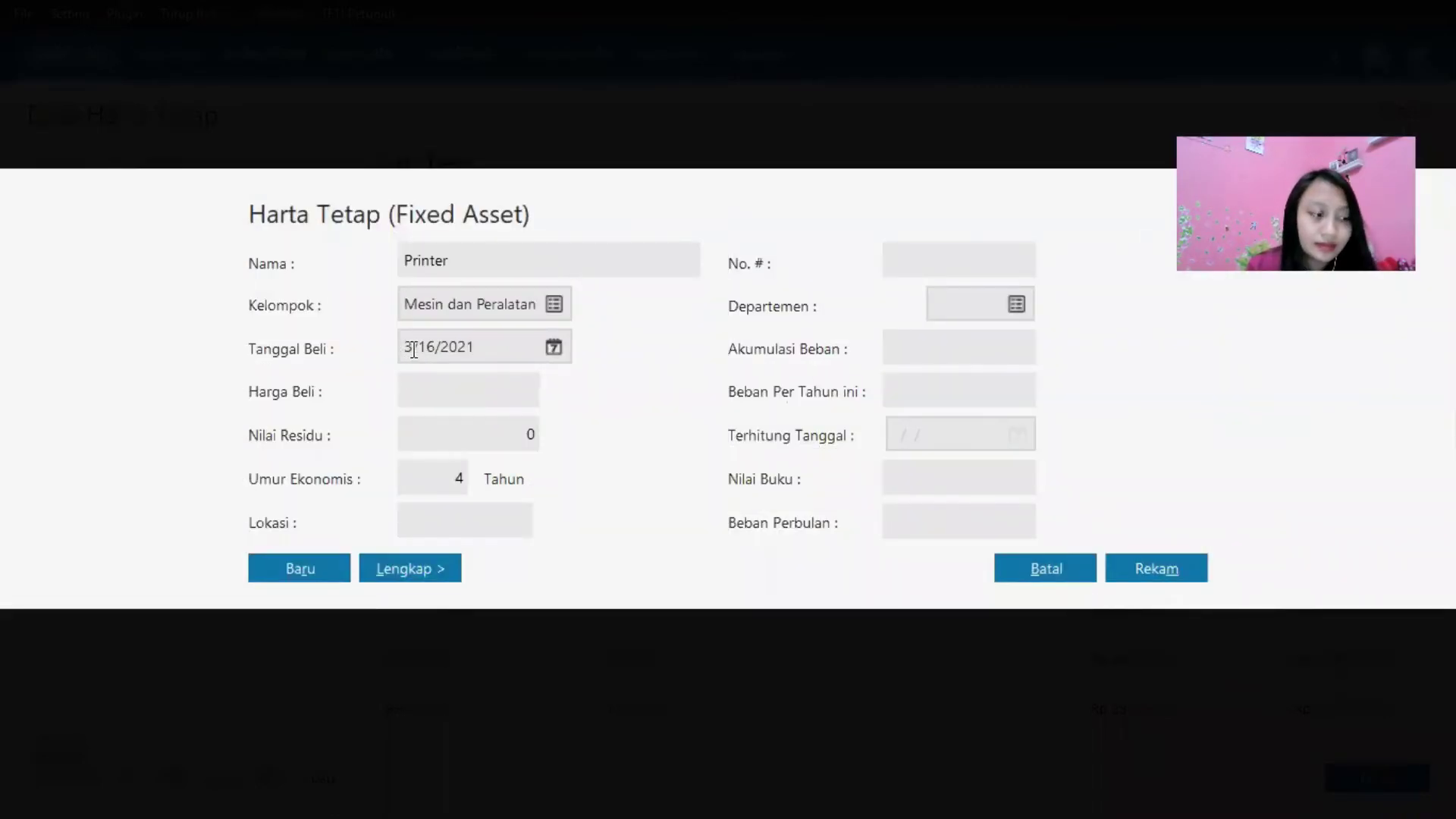
left_click(418, 349)
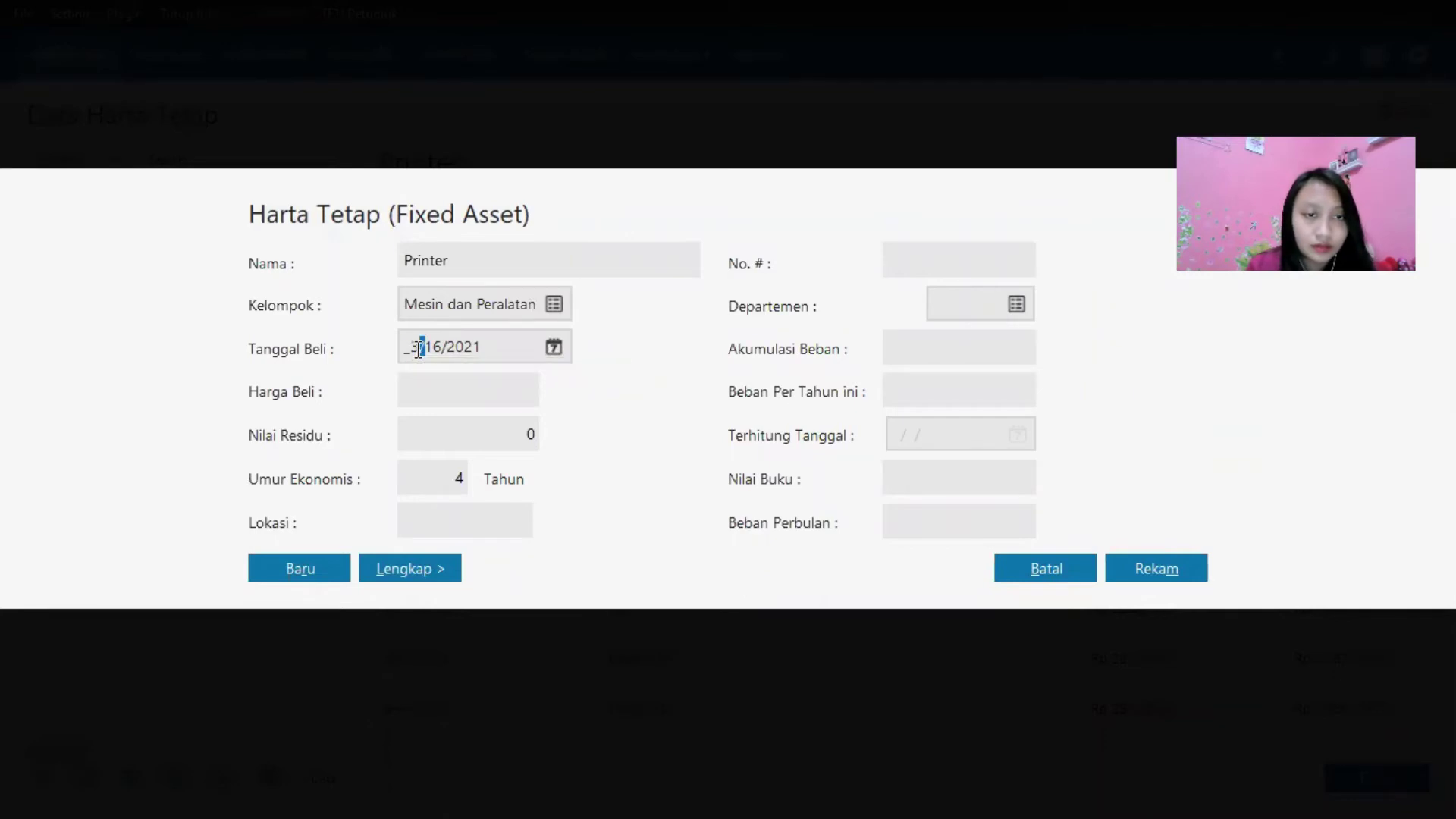
left_click(416, 349)
left_click(412, 349)
type("5")
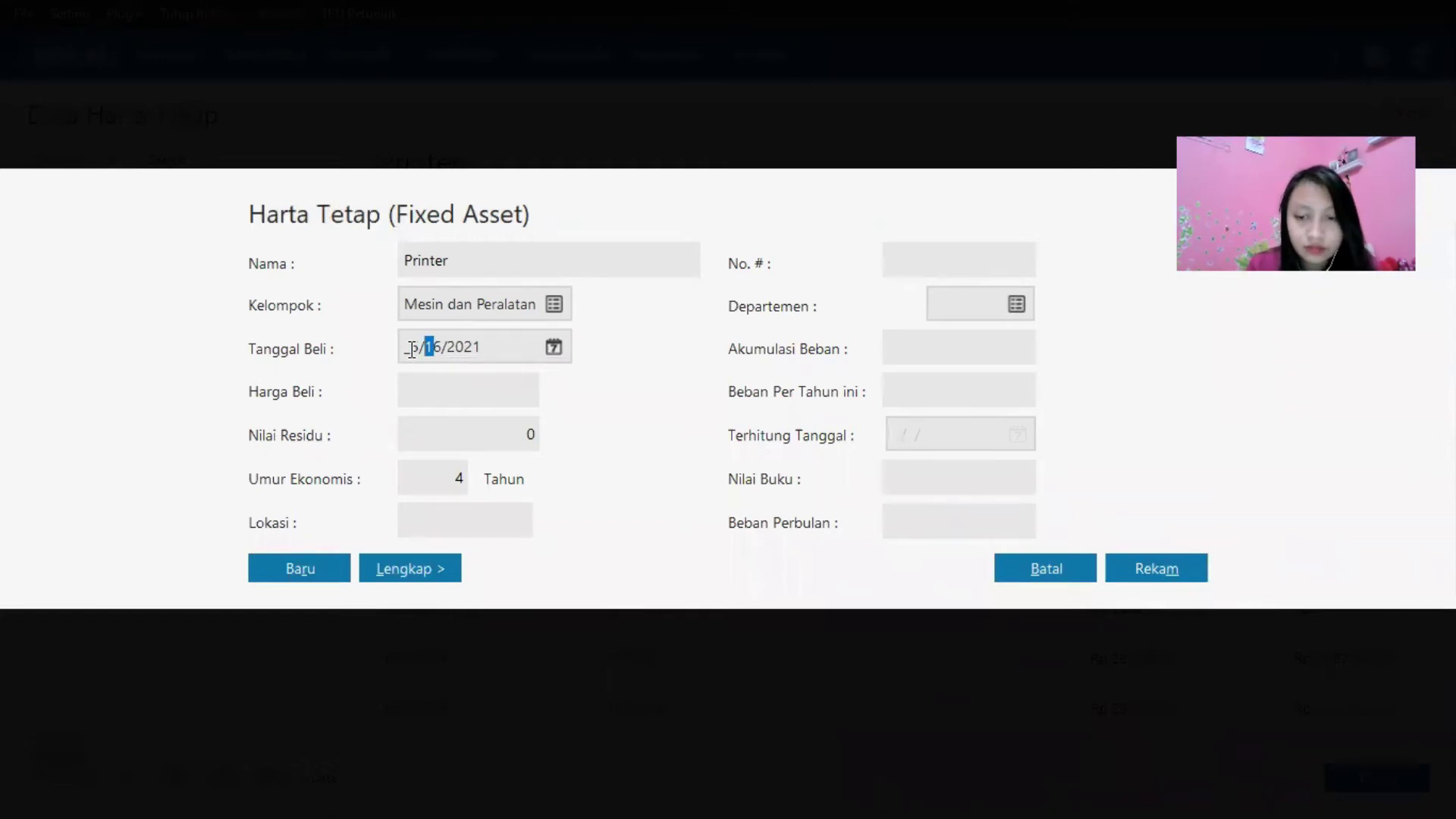
key("Delete")
key("Right")
type("8/")
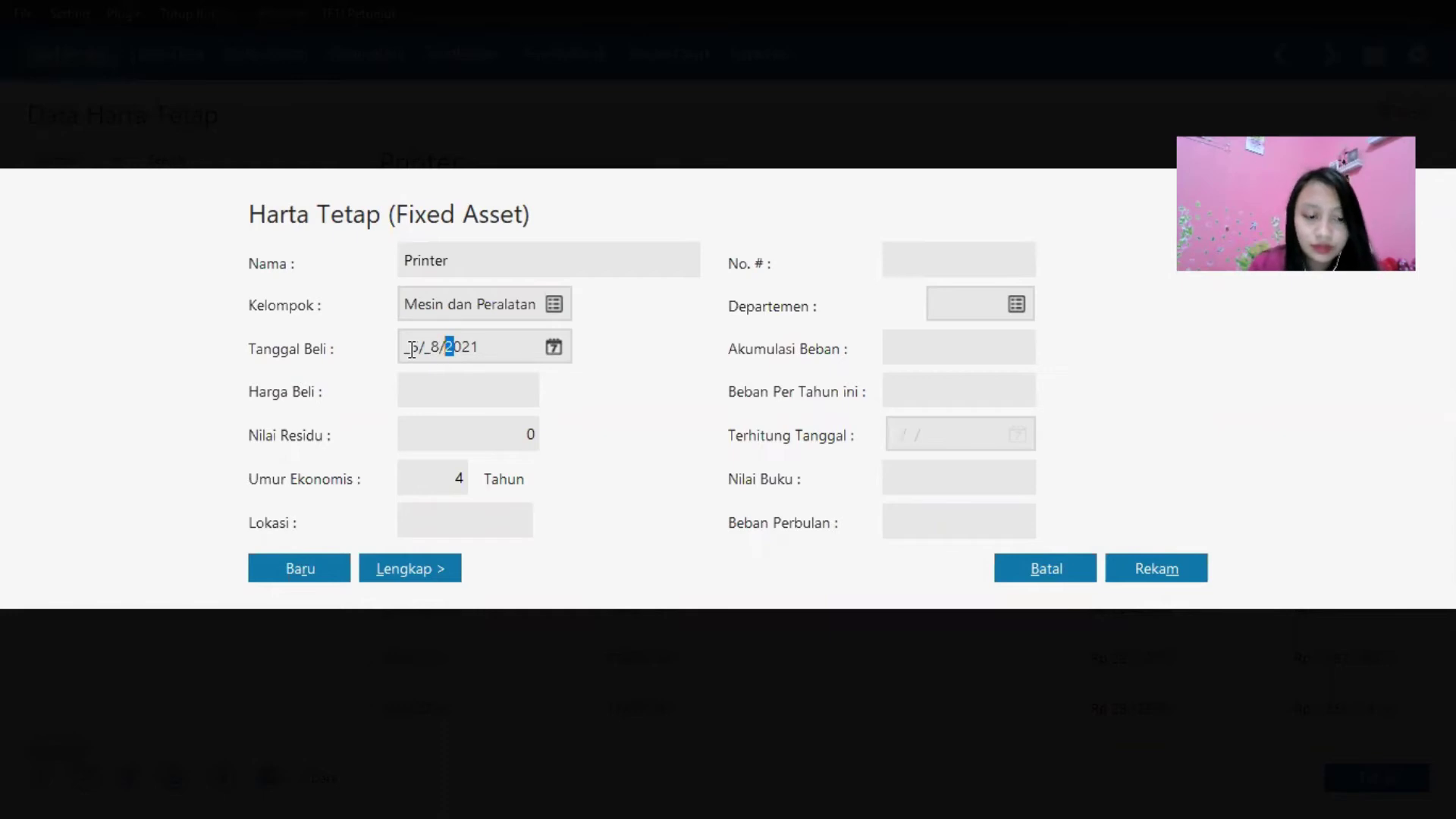
type("2018")
left_click(415, 383)
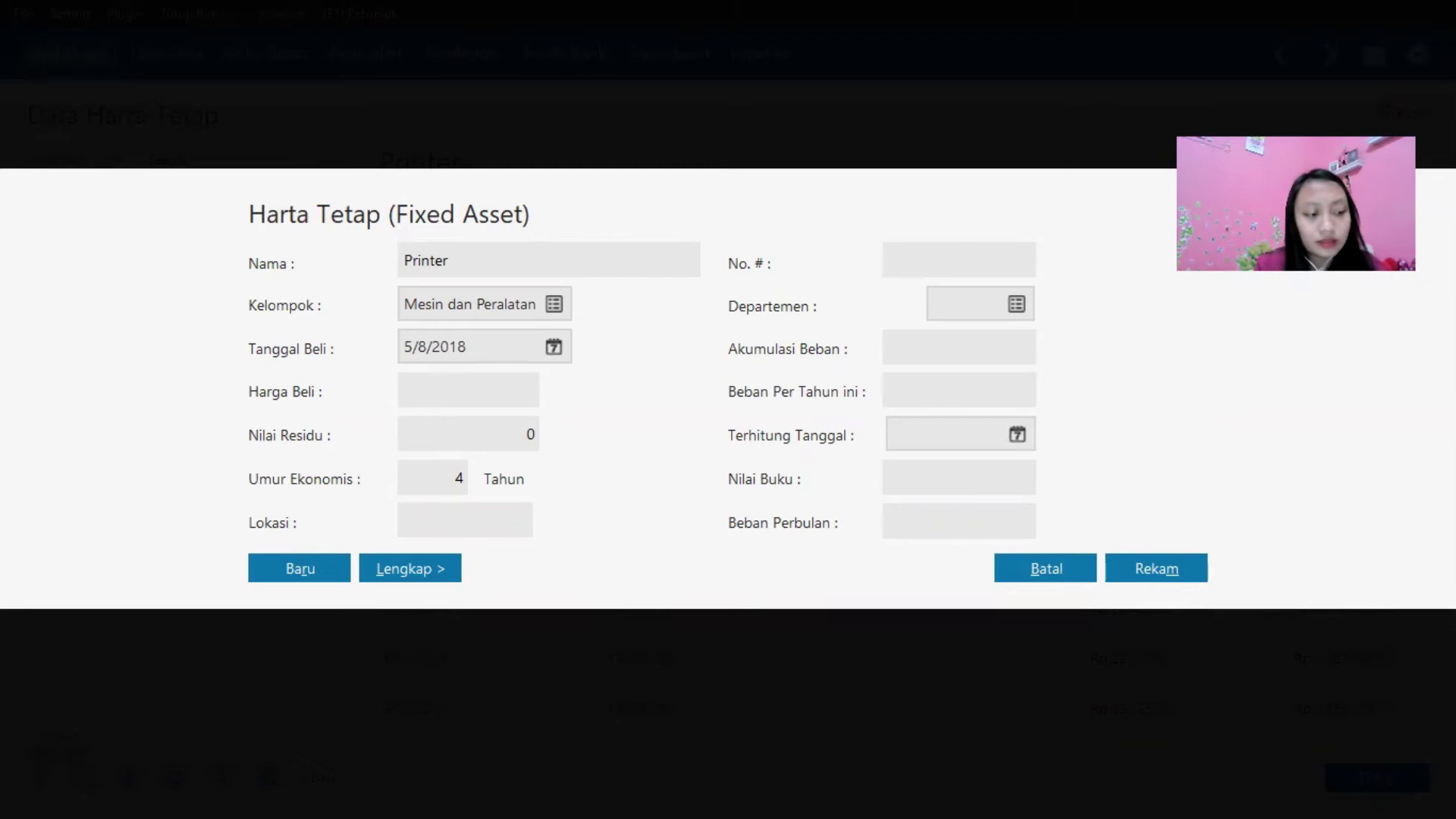
- Enter purchase price 1,700,000, residual value 350,000 and depreciation start 12/31/2018
type("1700000")
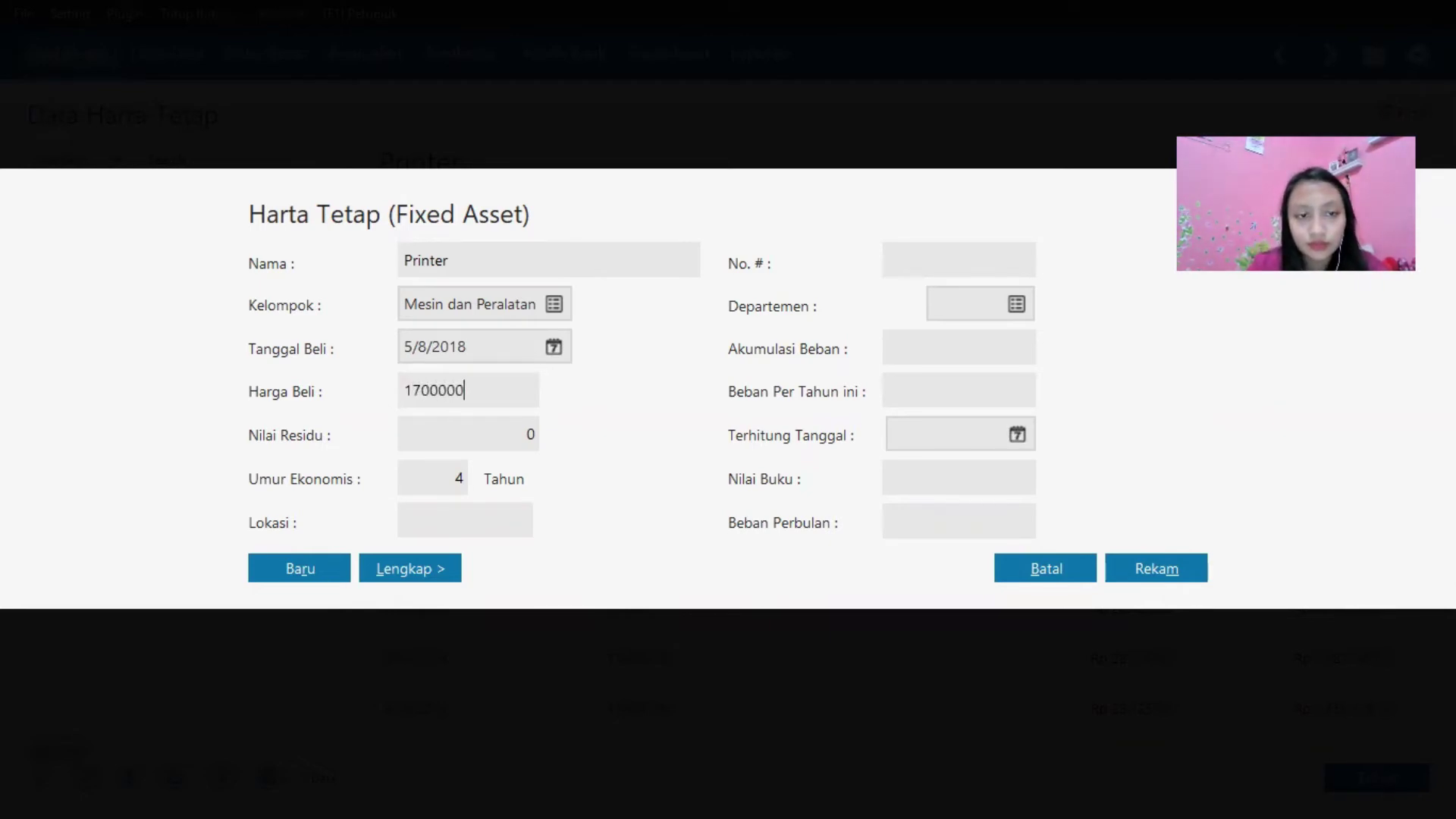
left_click(441, 444)
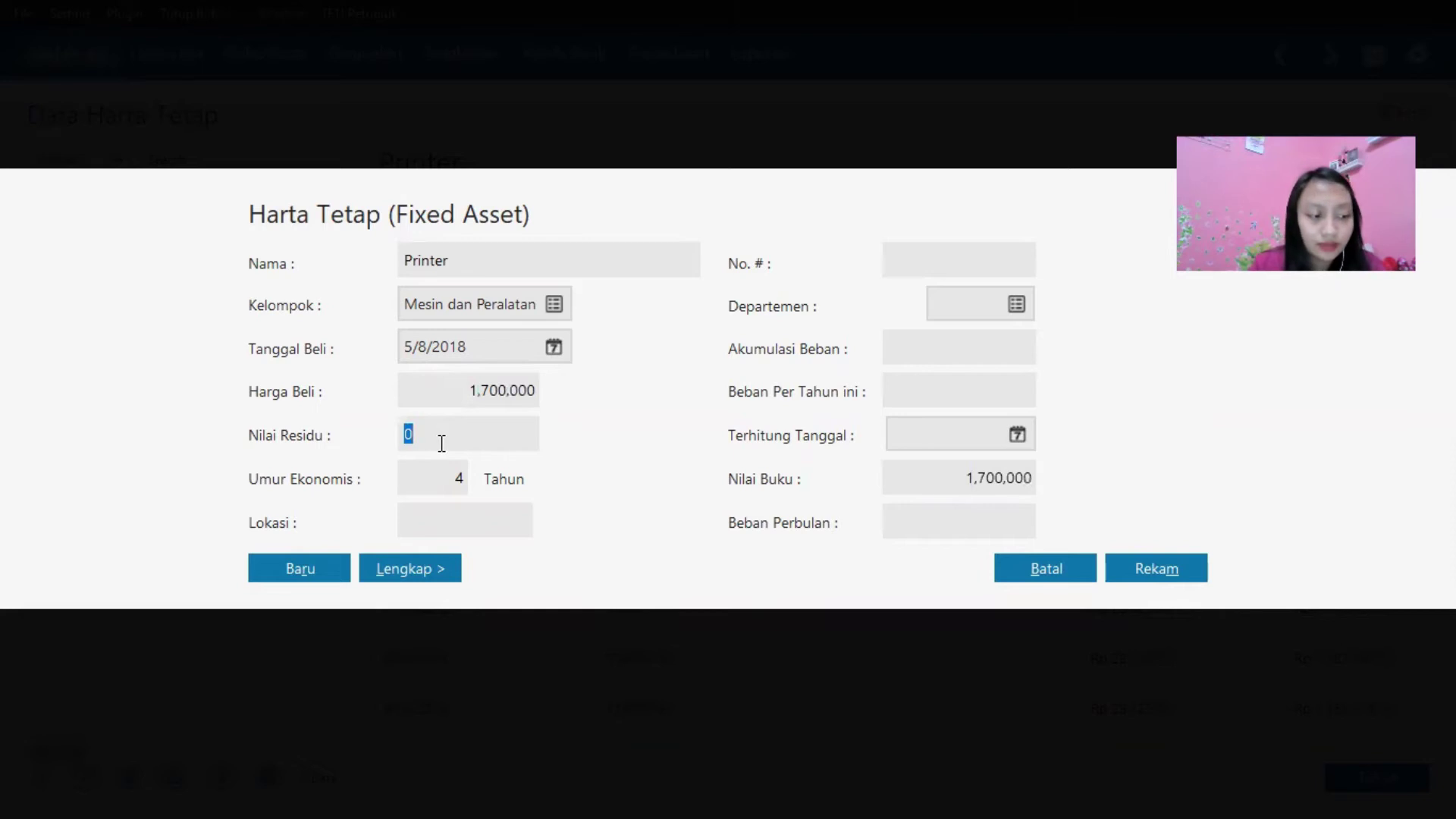
type("350000")
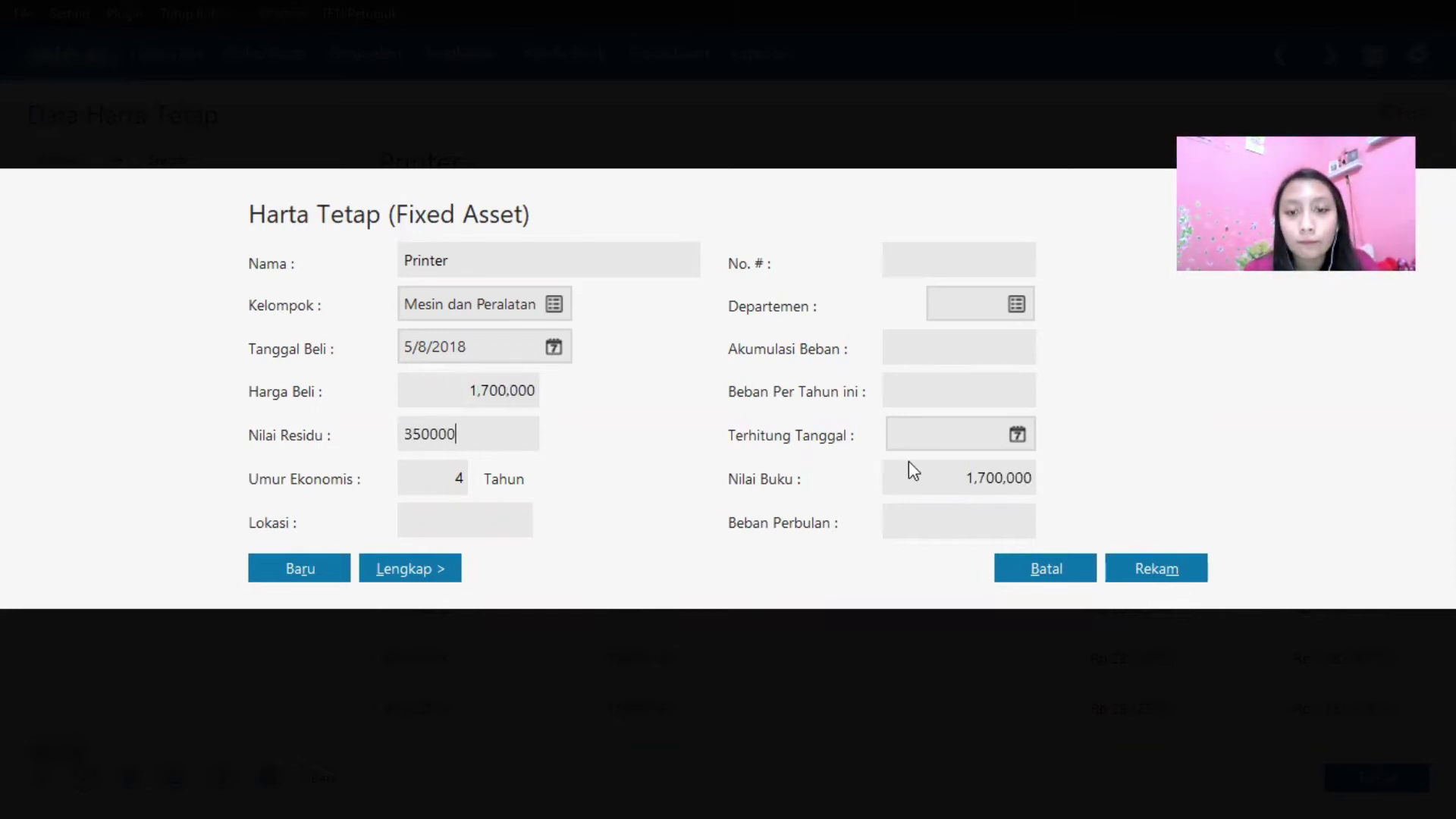
left_click(903, 436)
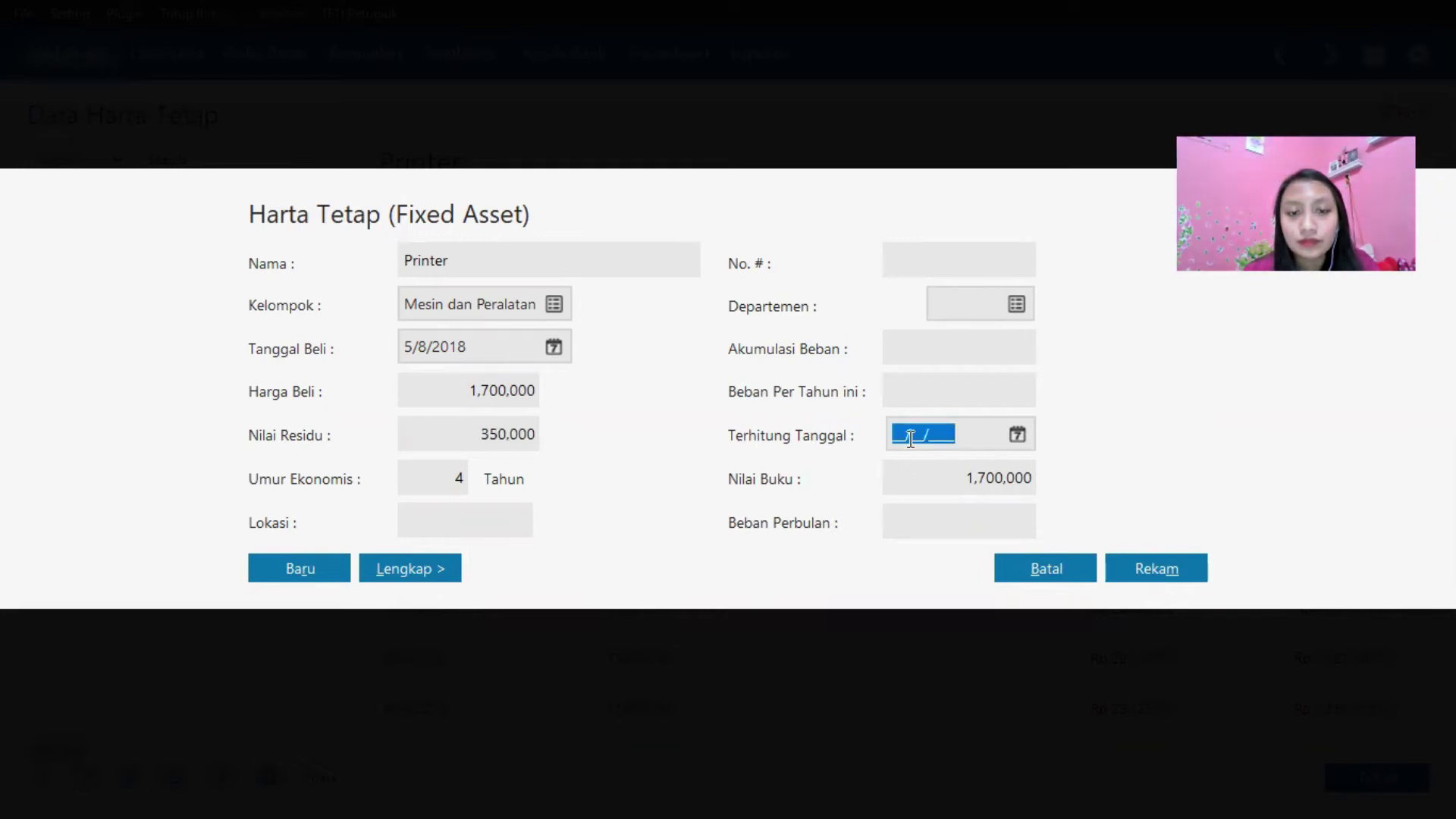
left_click(896, 436)
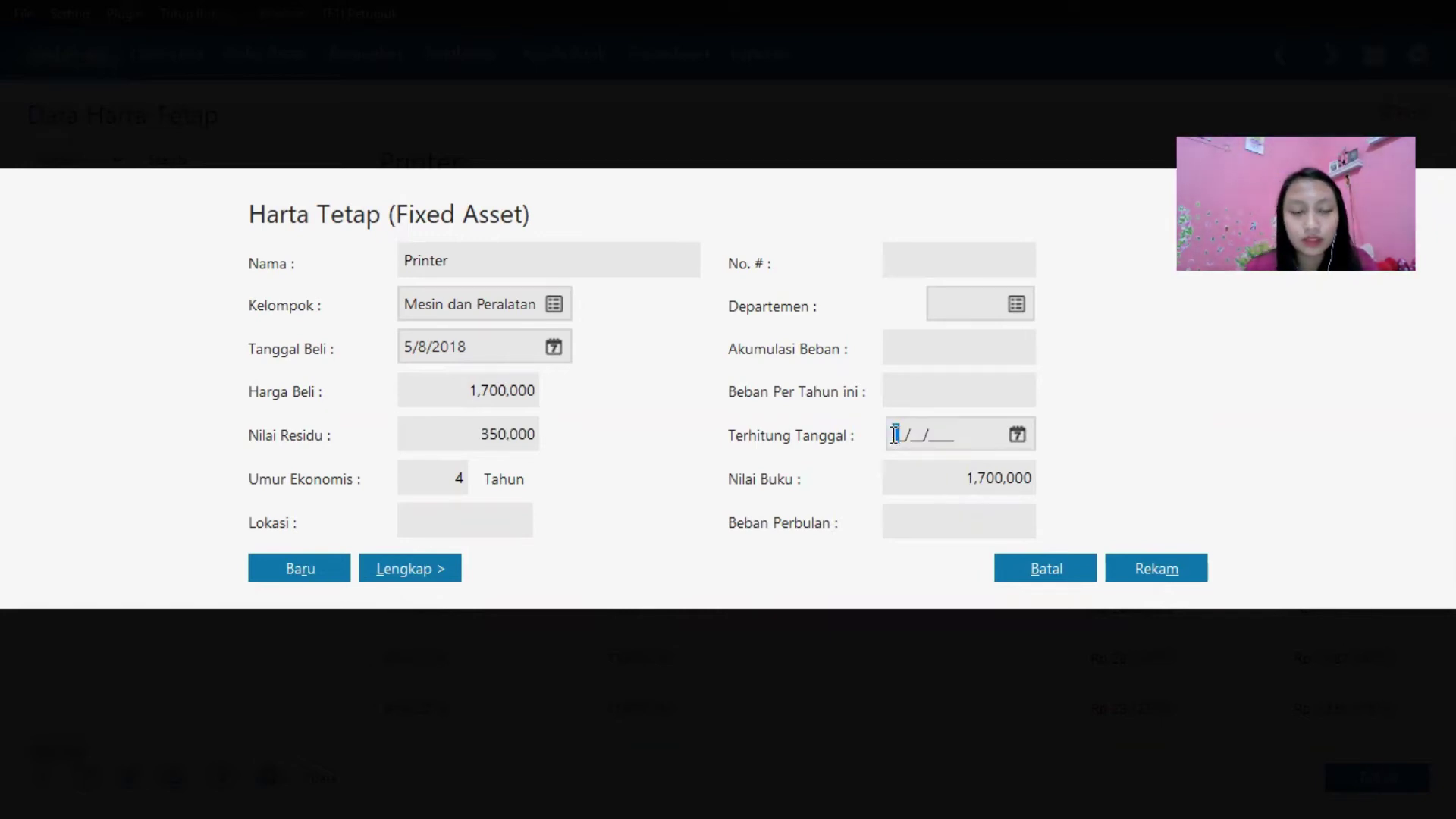
type("12/31/")
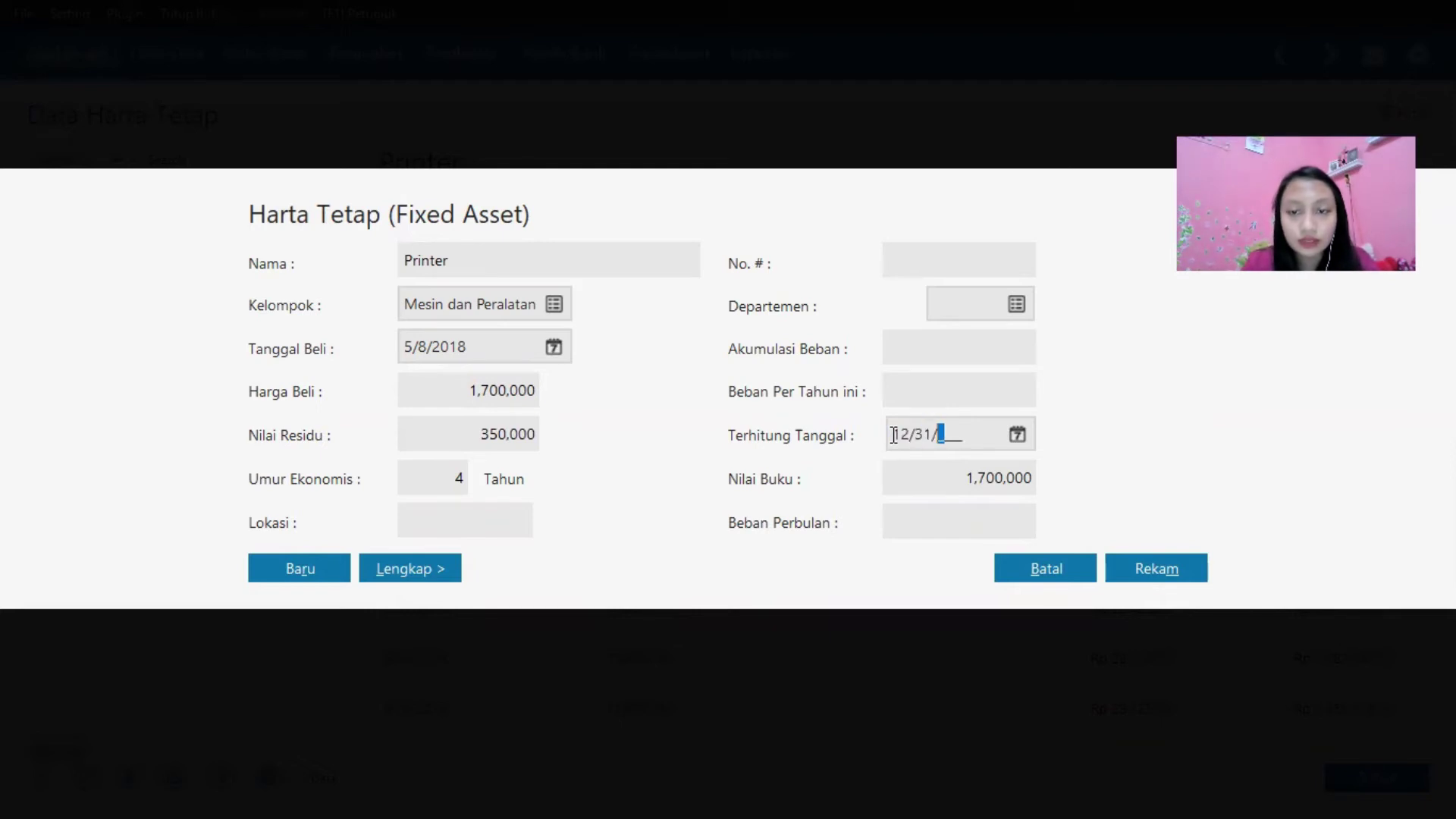
type("2018")
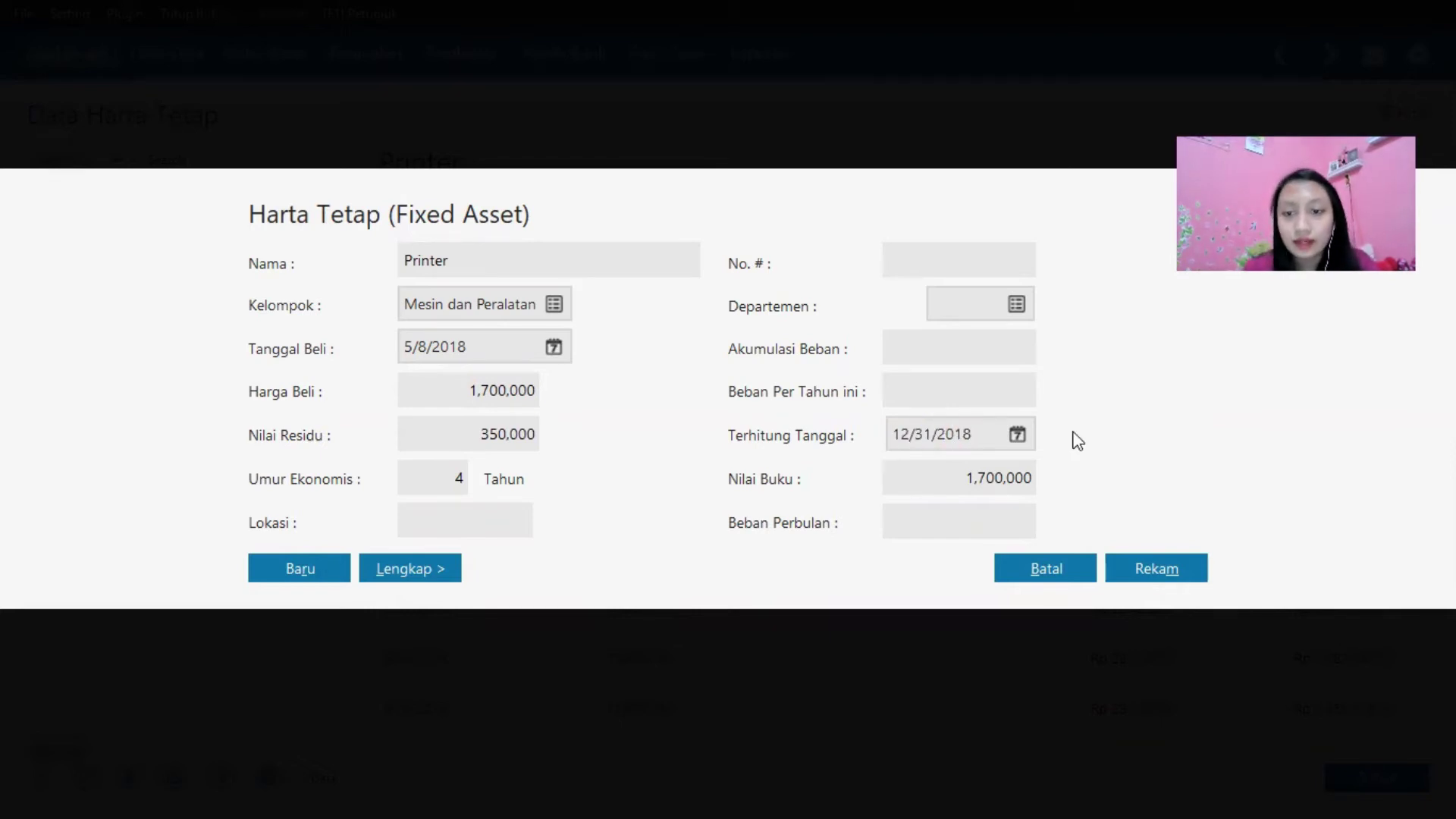
- Save the Printer asset, letting Zahir calculate accumulated depreciation automatically
left_click(1175, 573)
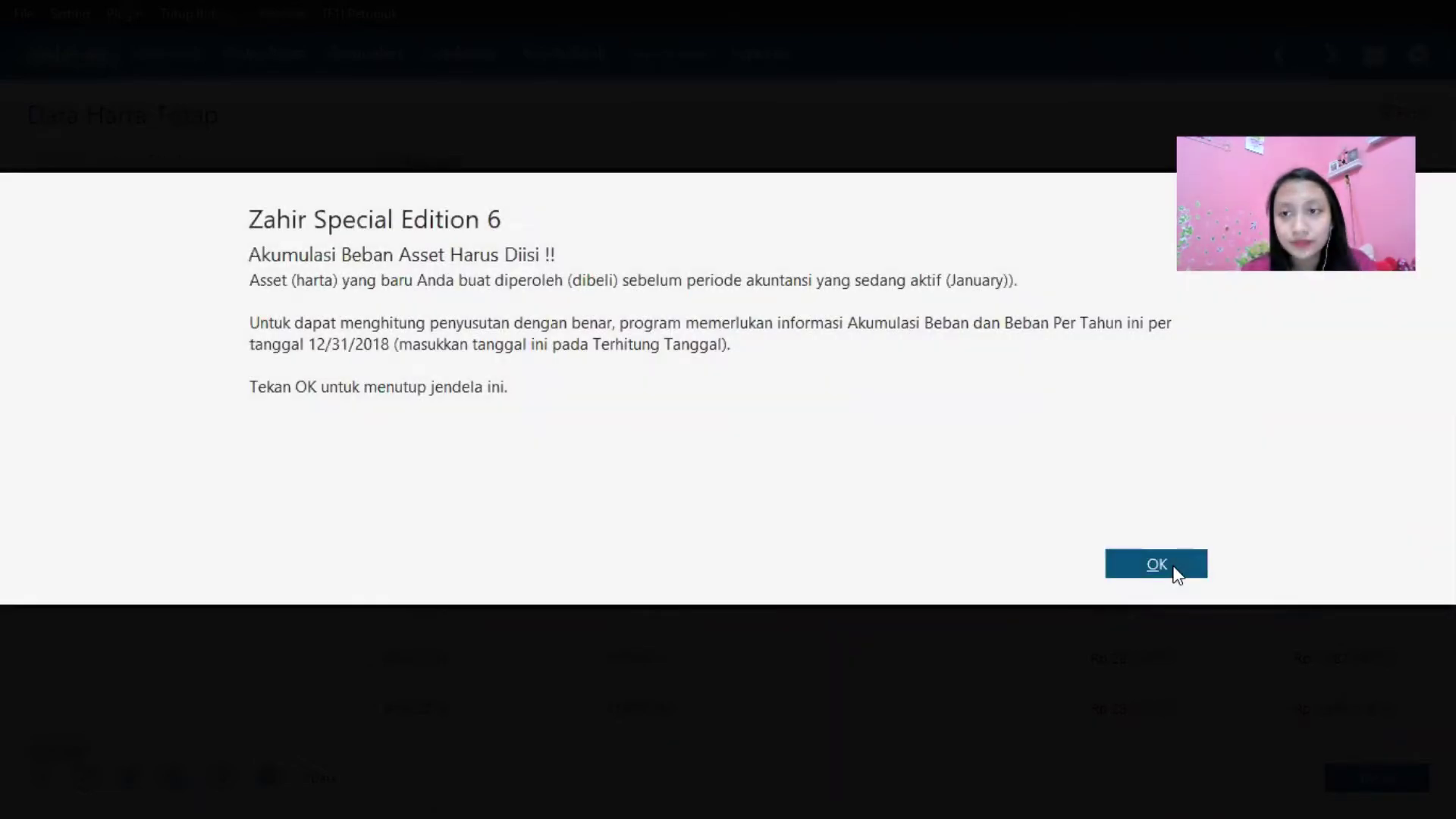
left_click(1164, 567)
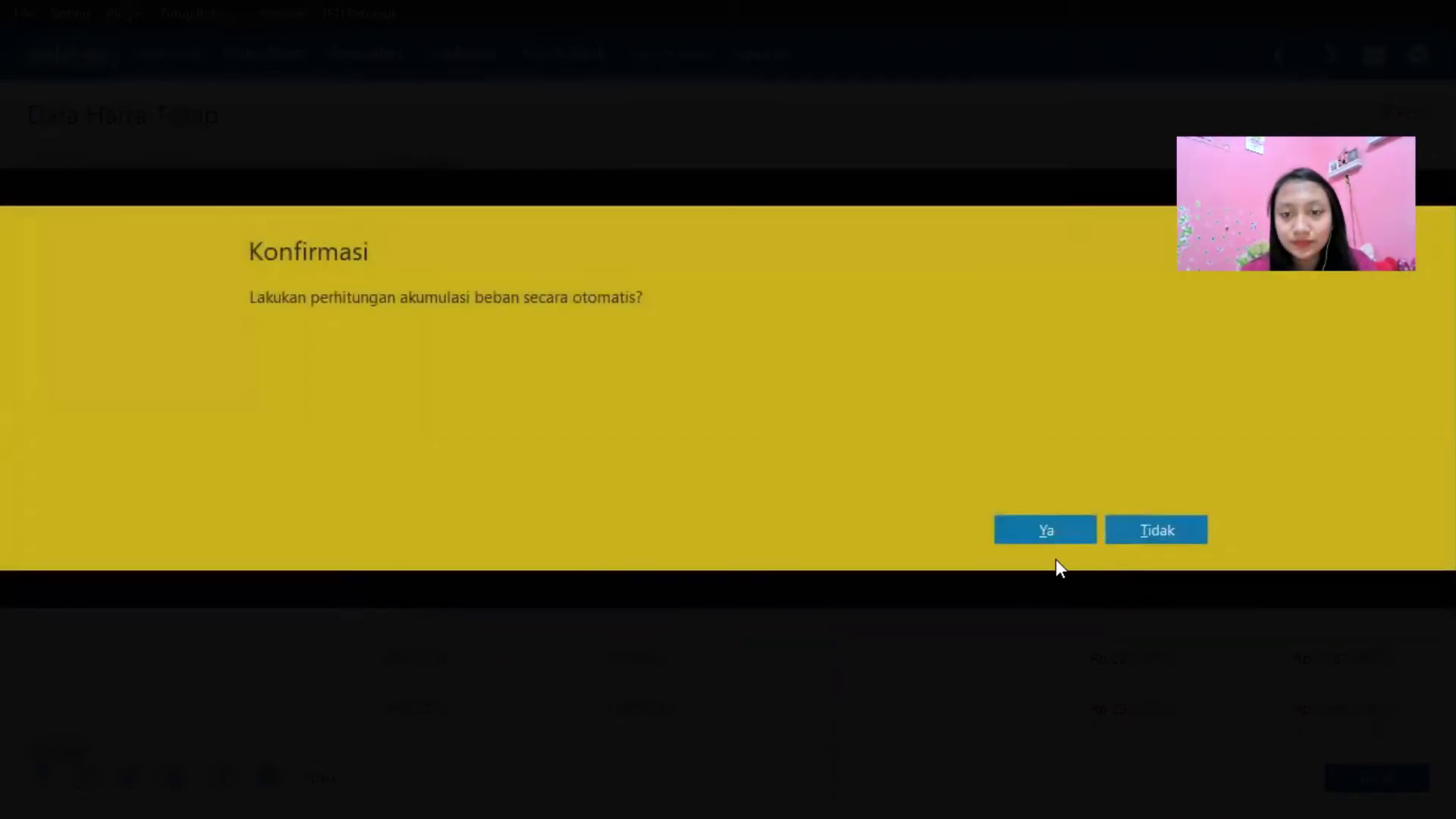
left_click(1048, 526)
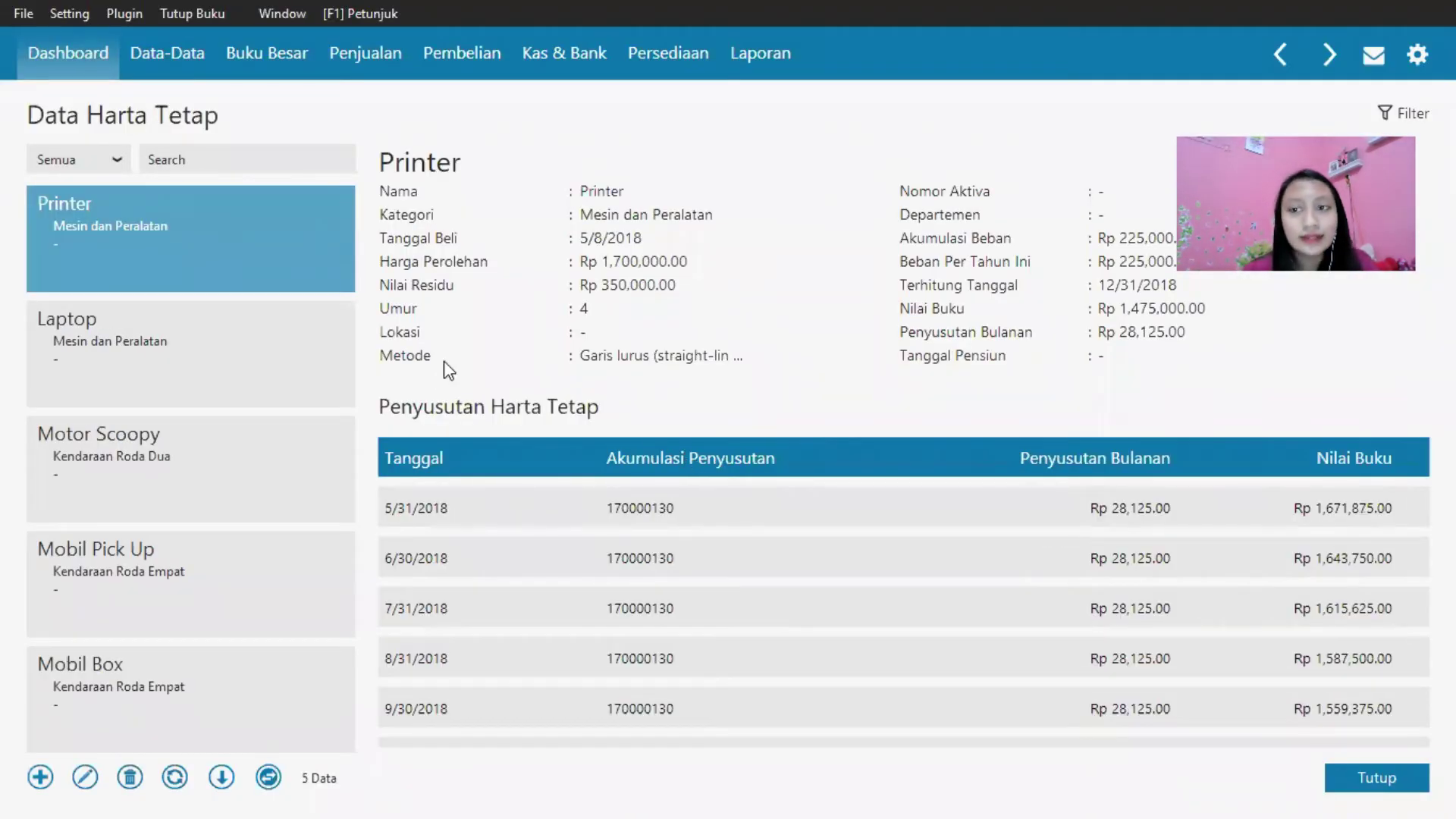
- Start a new fixed asset named Timbangan after checking the PowerPoint asset table
left_click(41, 777)
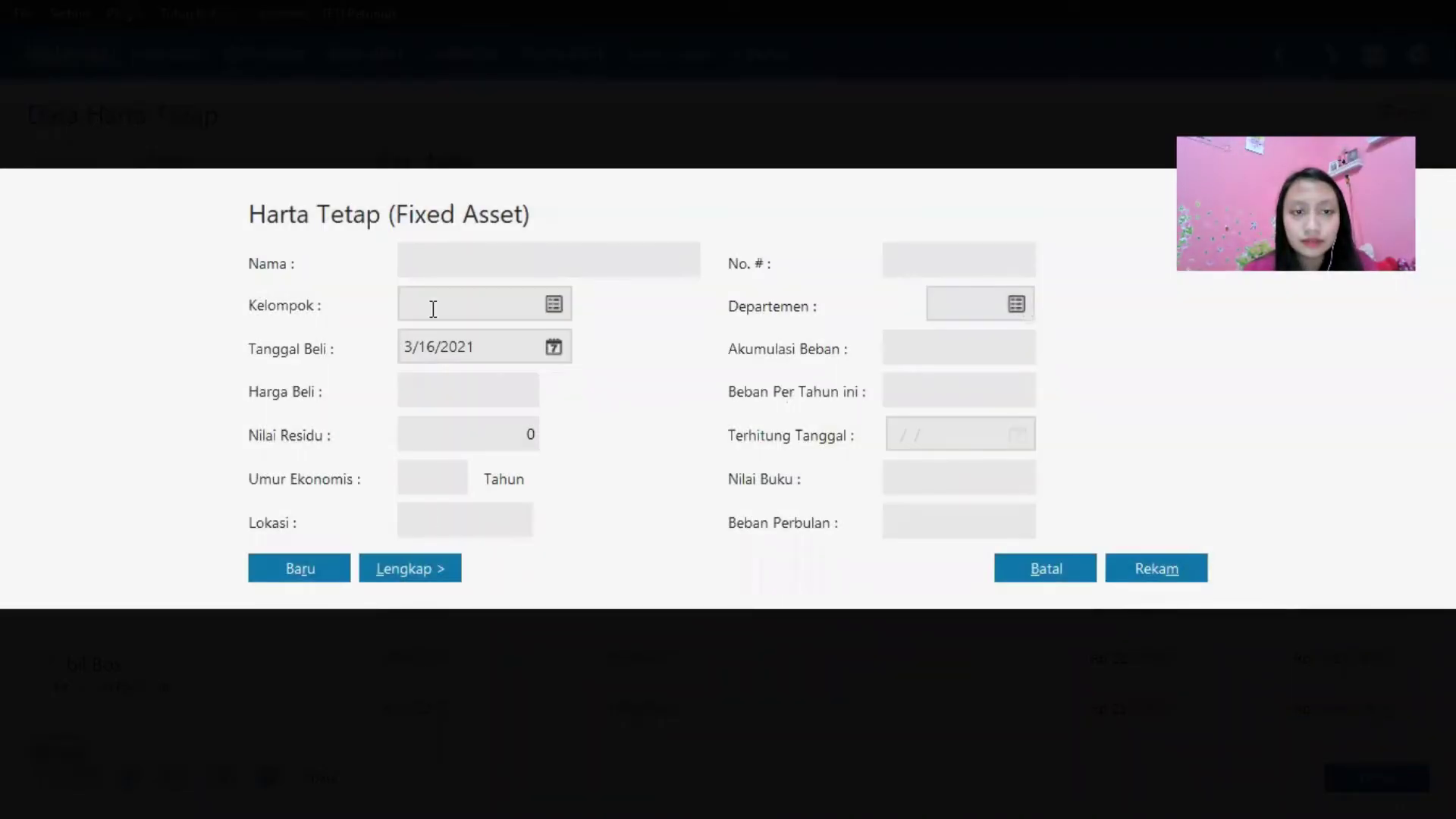
key("alt+Tab")
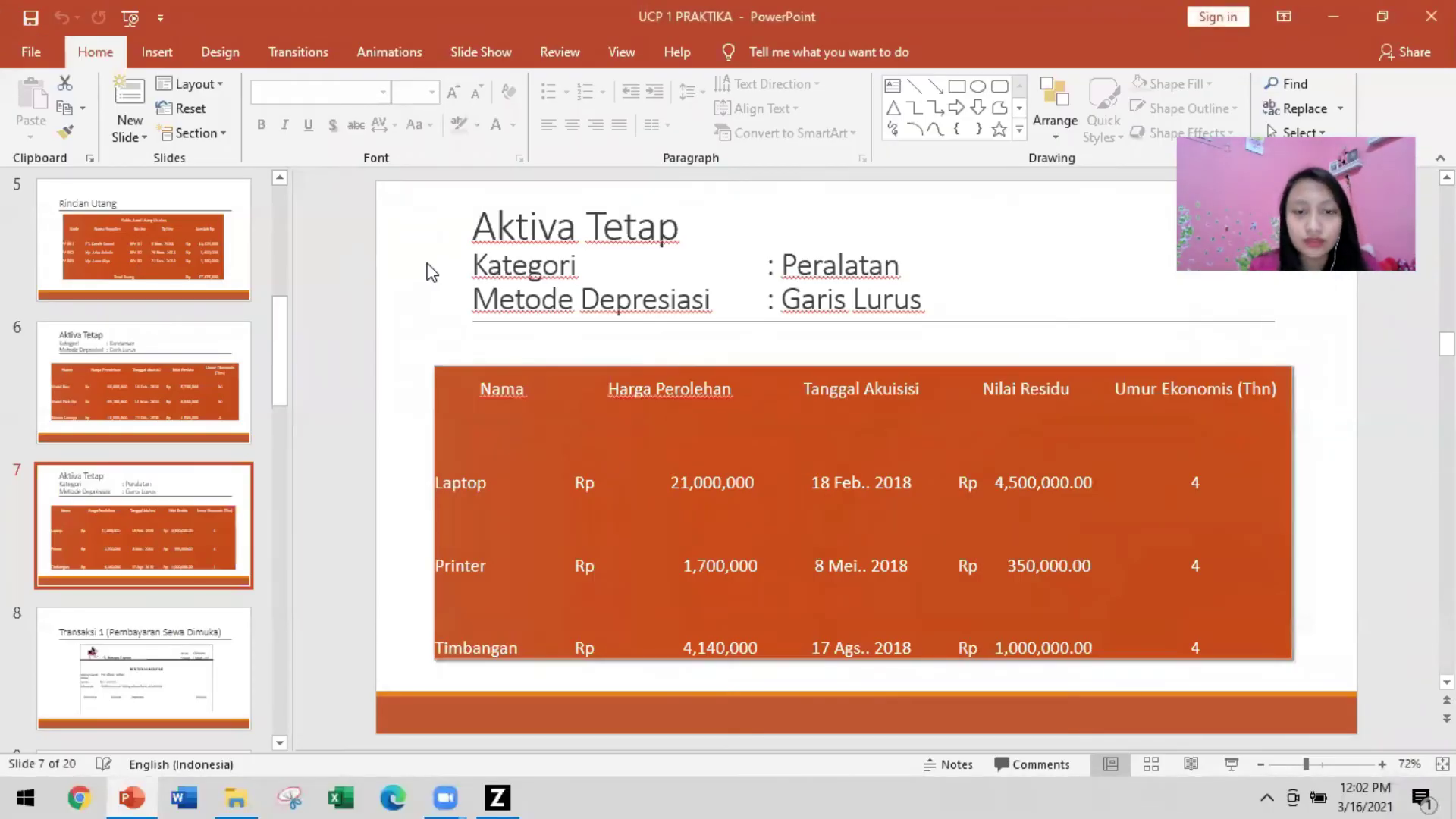
key("alt+Tab")
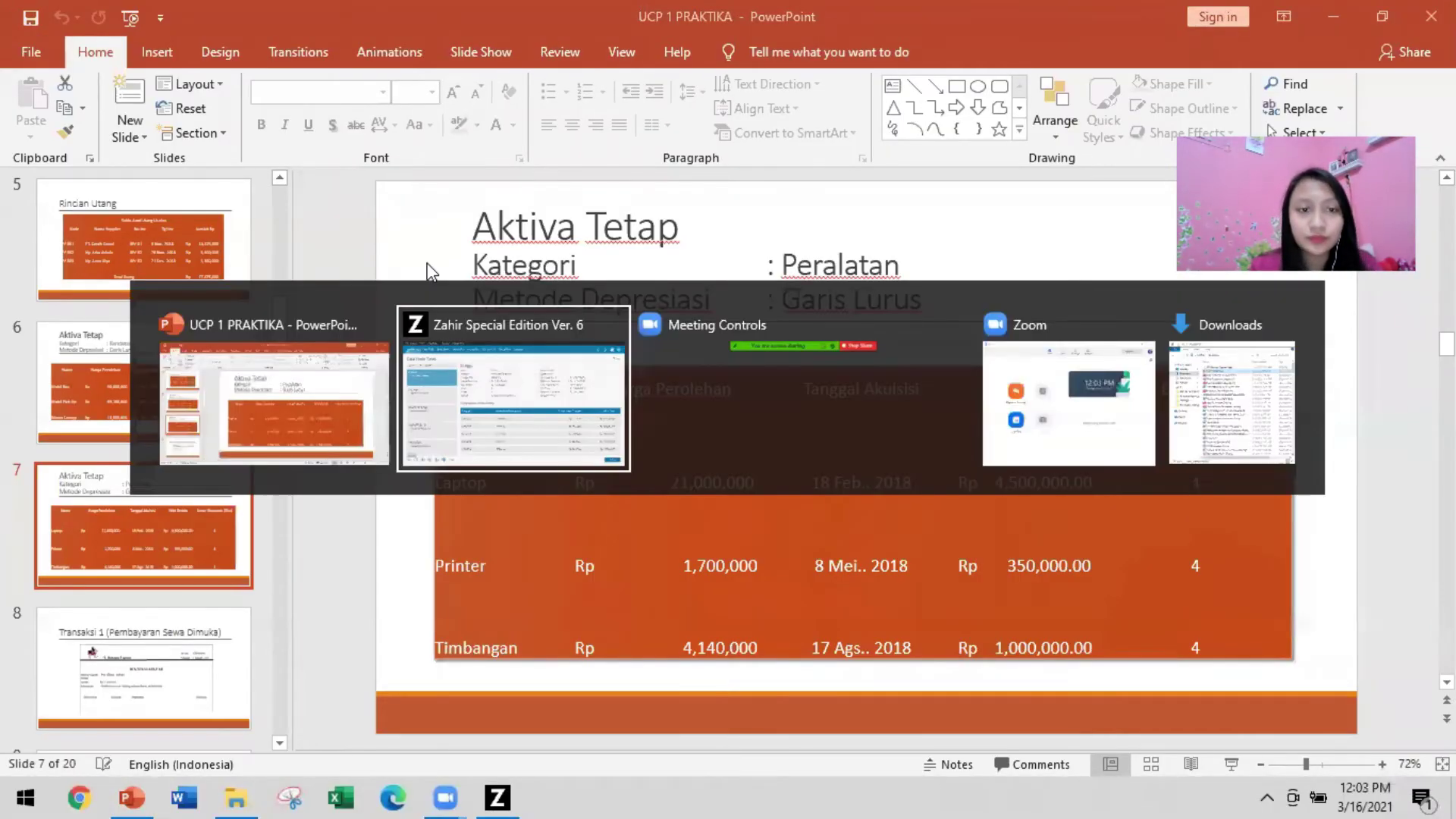
key("Caps_Lock")
type("T")
key("Caps_Lock")
type("imbangan")
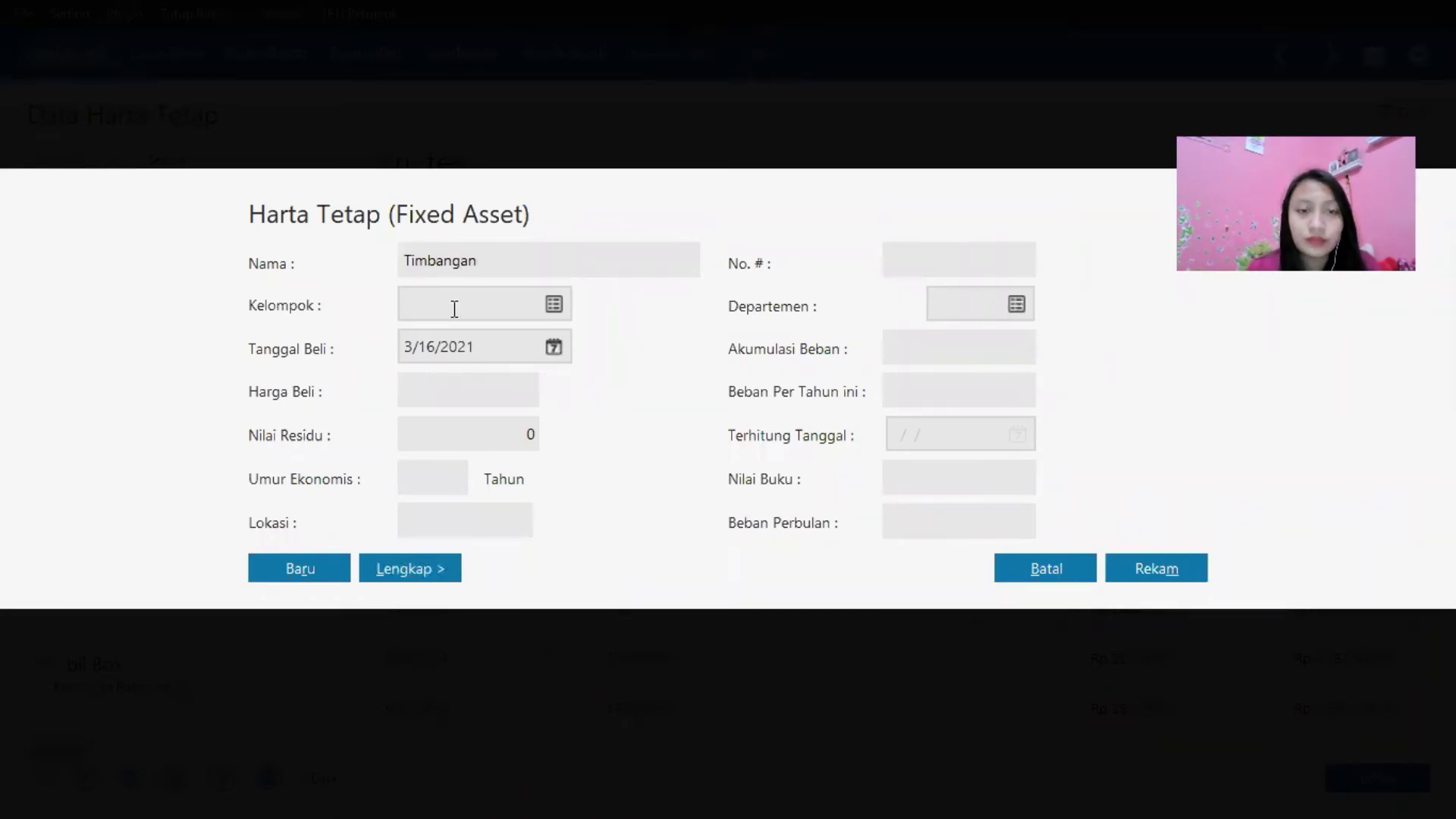
- Put Timbangan in the Mesin dan Peralatan group with purchase date 8/17/2018
left_click(545, 306)
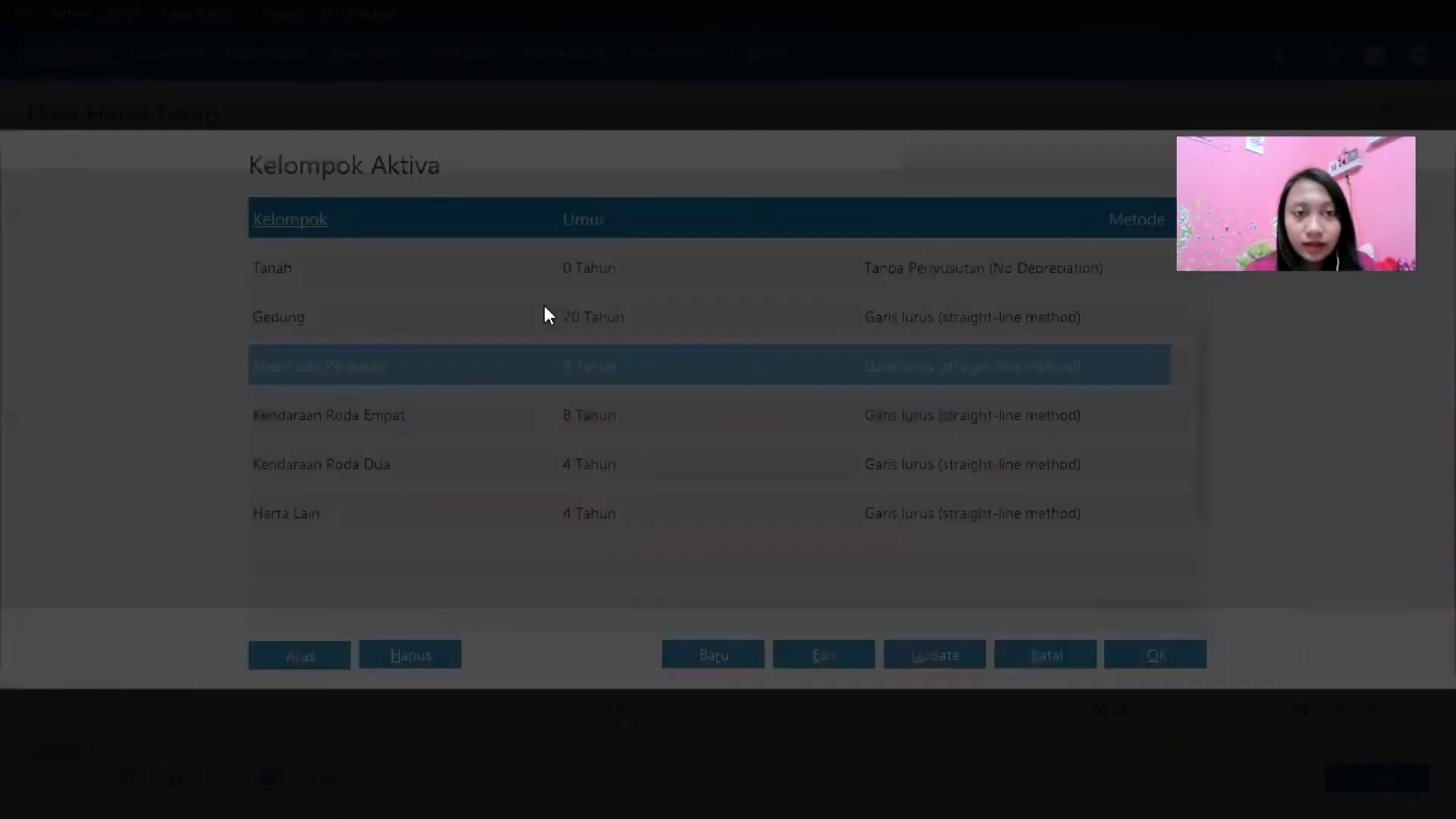
double_click(544, 368)
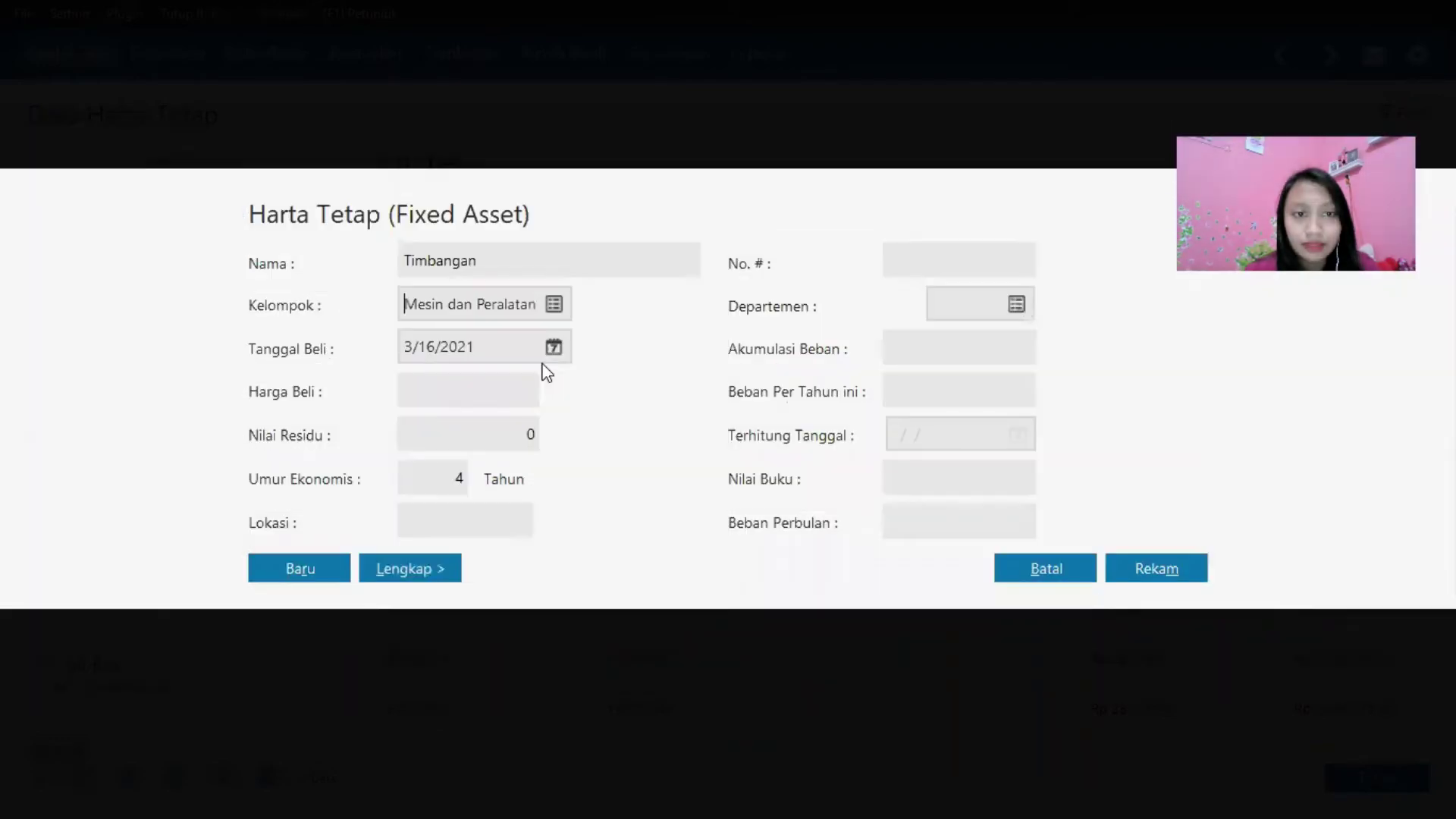
left_click(409, 347)
type("1")
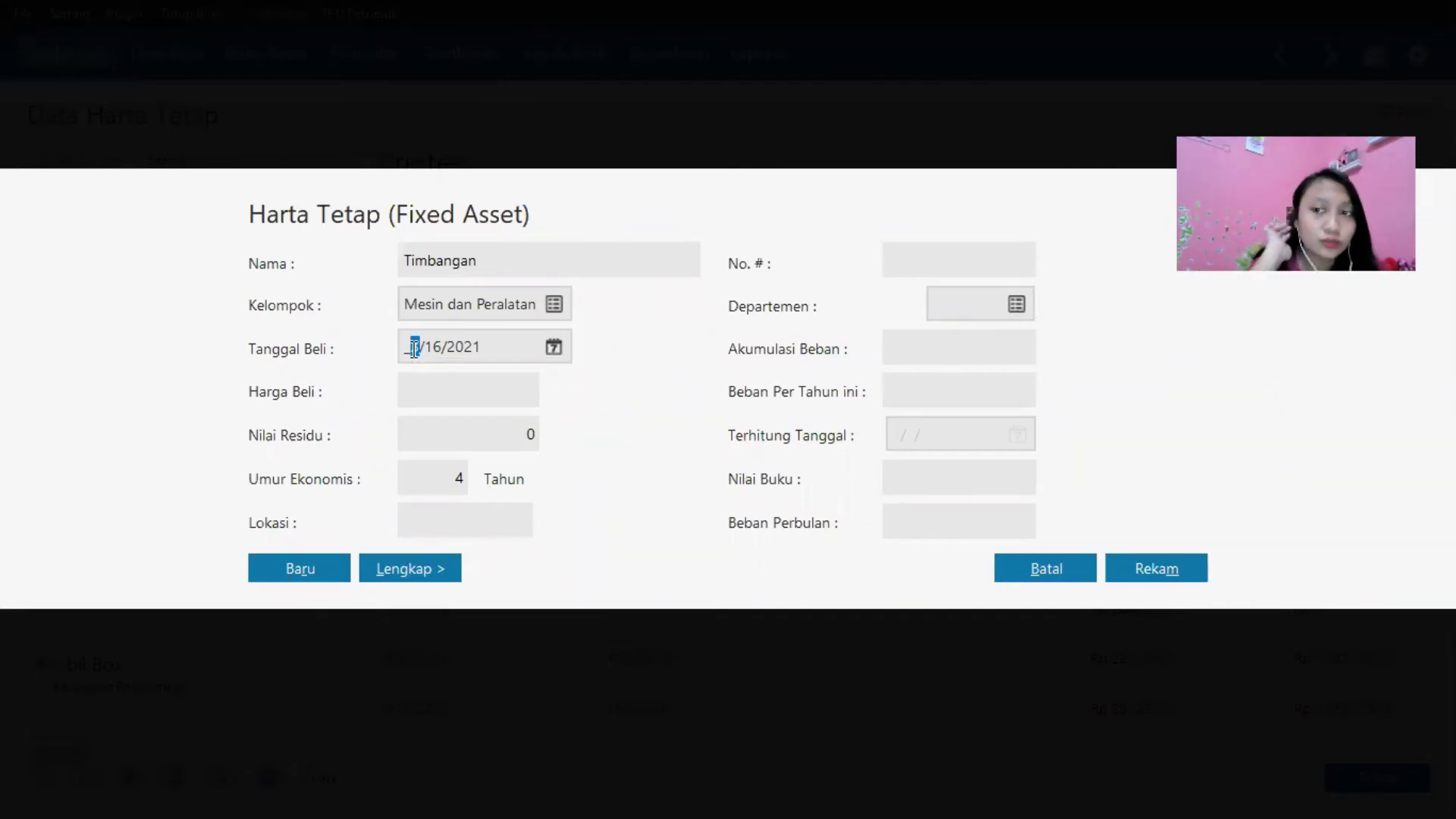
key("Right")
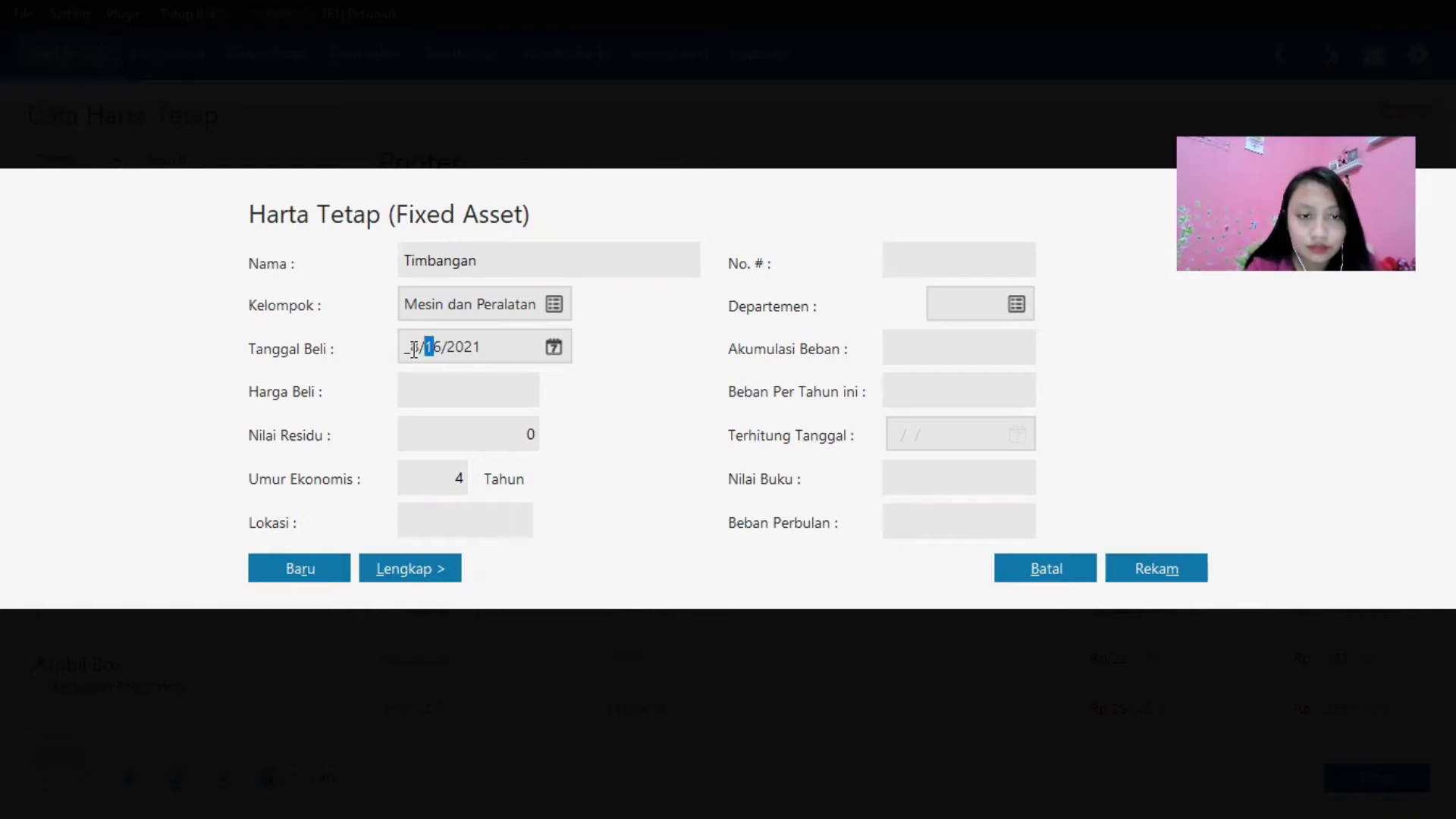
type("17/2018")
left_click(420, 393)
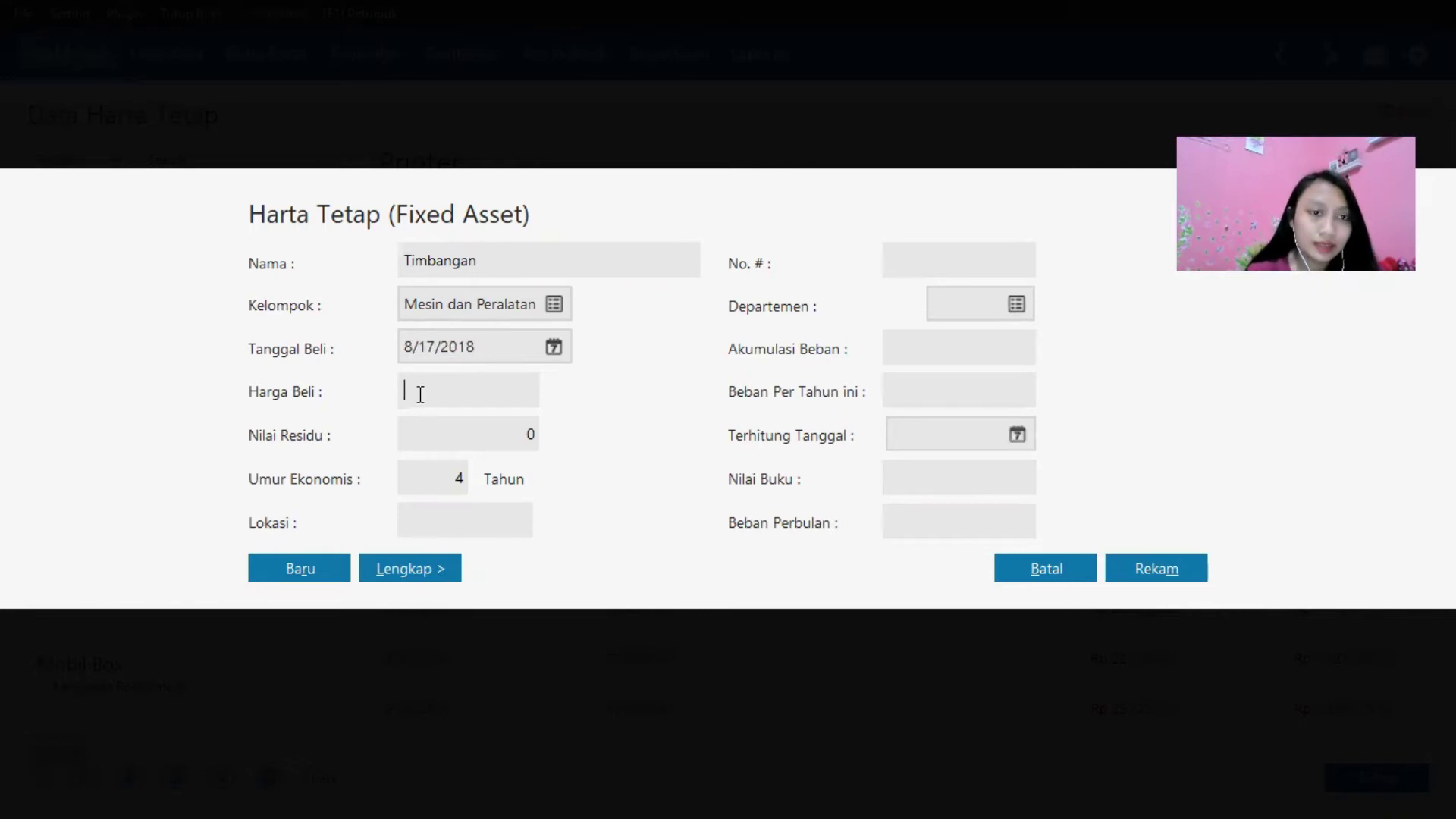
- Enter purchase price 4,140,000 and residual value 1,000,000
type("4,140")
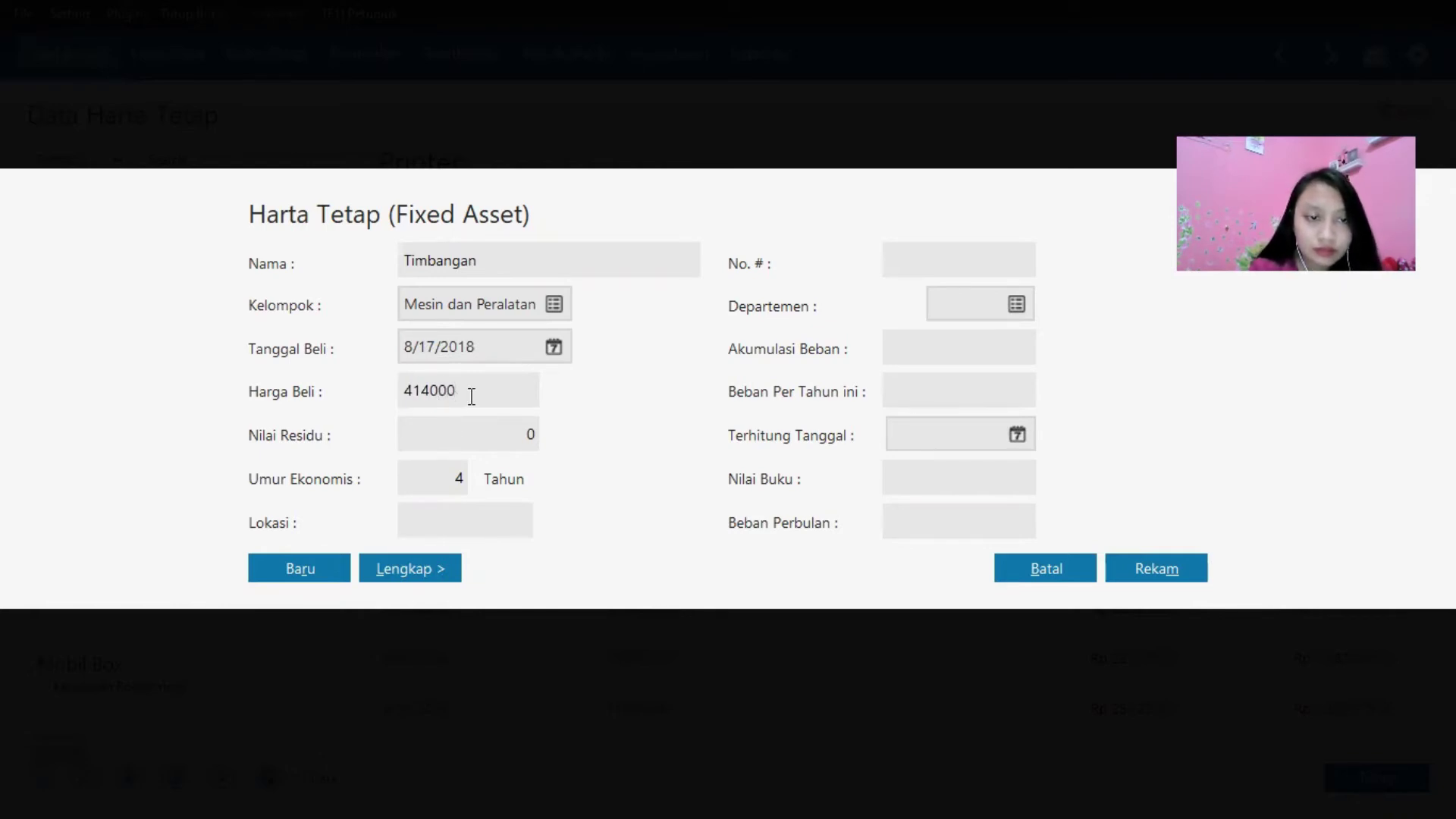
type(",000")
left_click(472, 431)
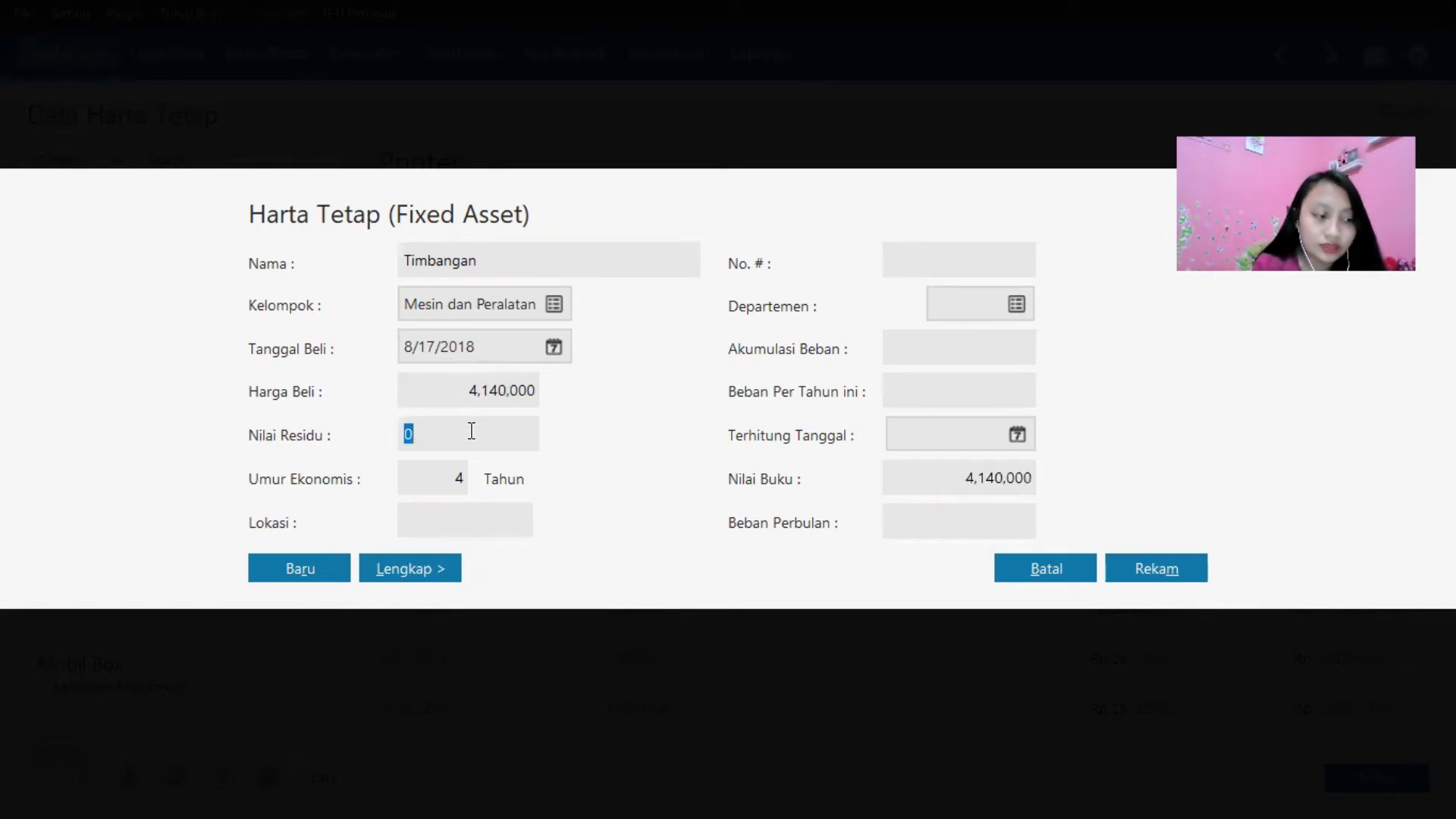
type("10000")
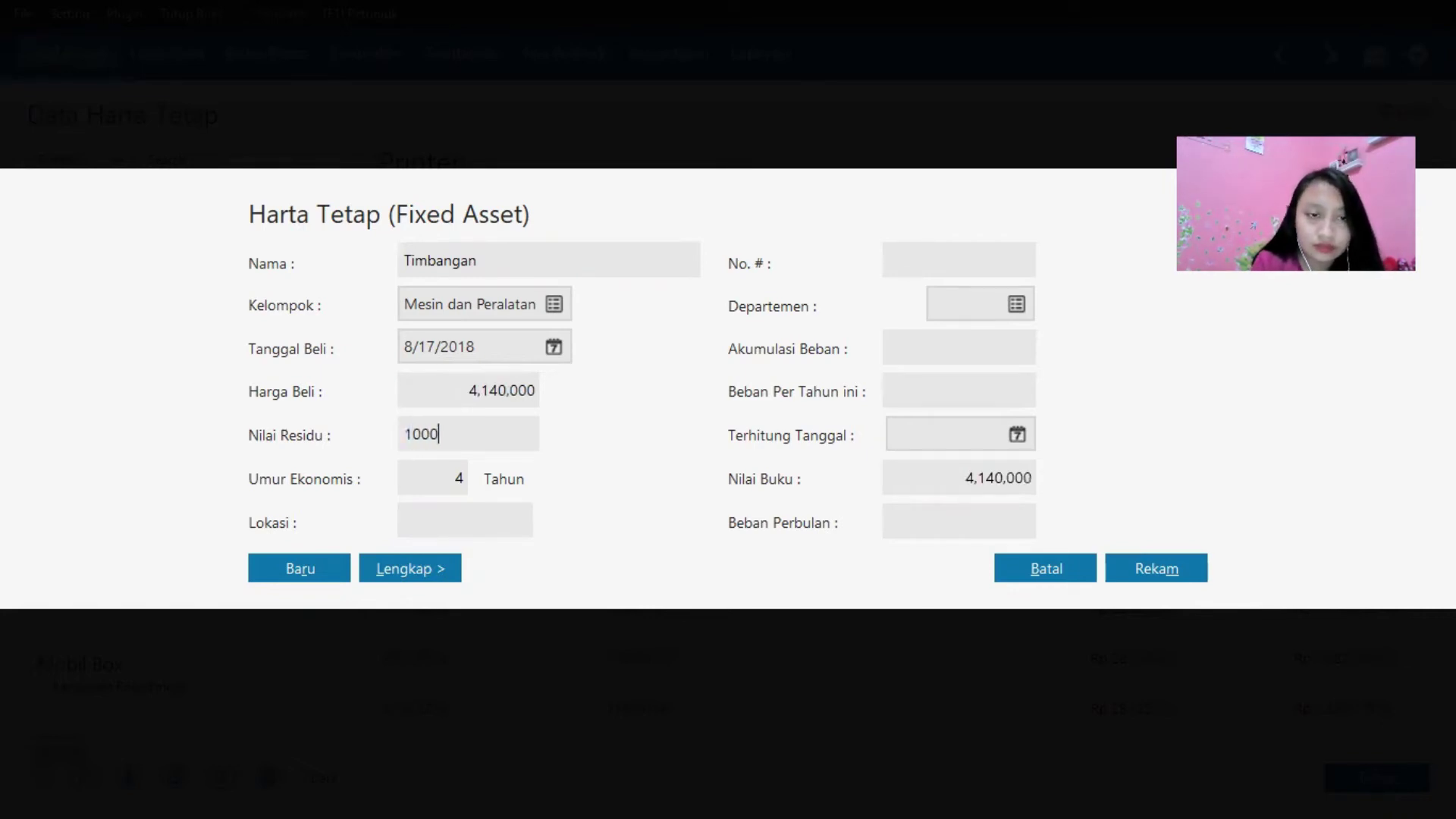
type("00")
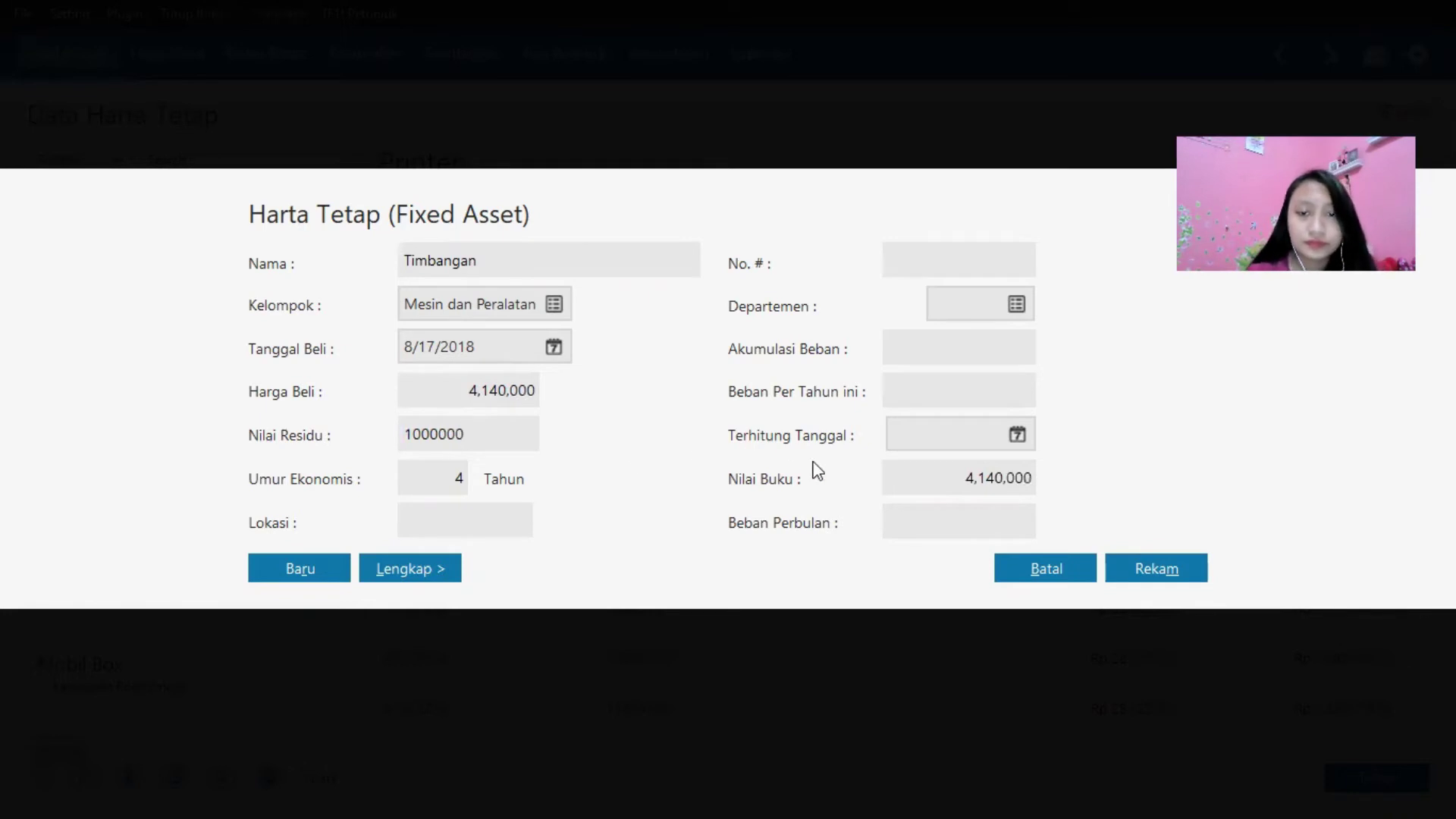
left_click(899, 482)
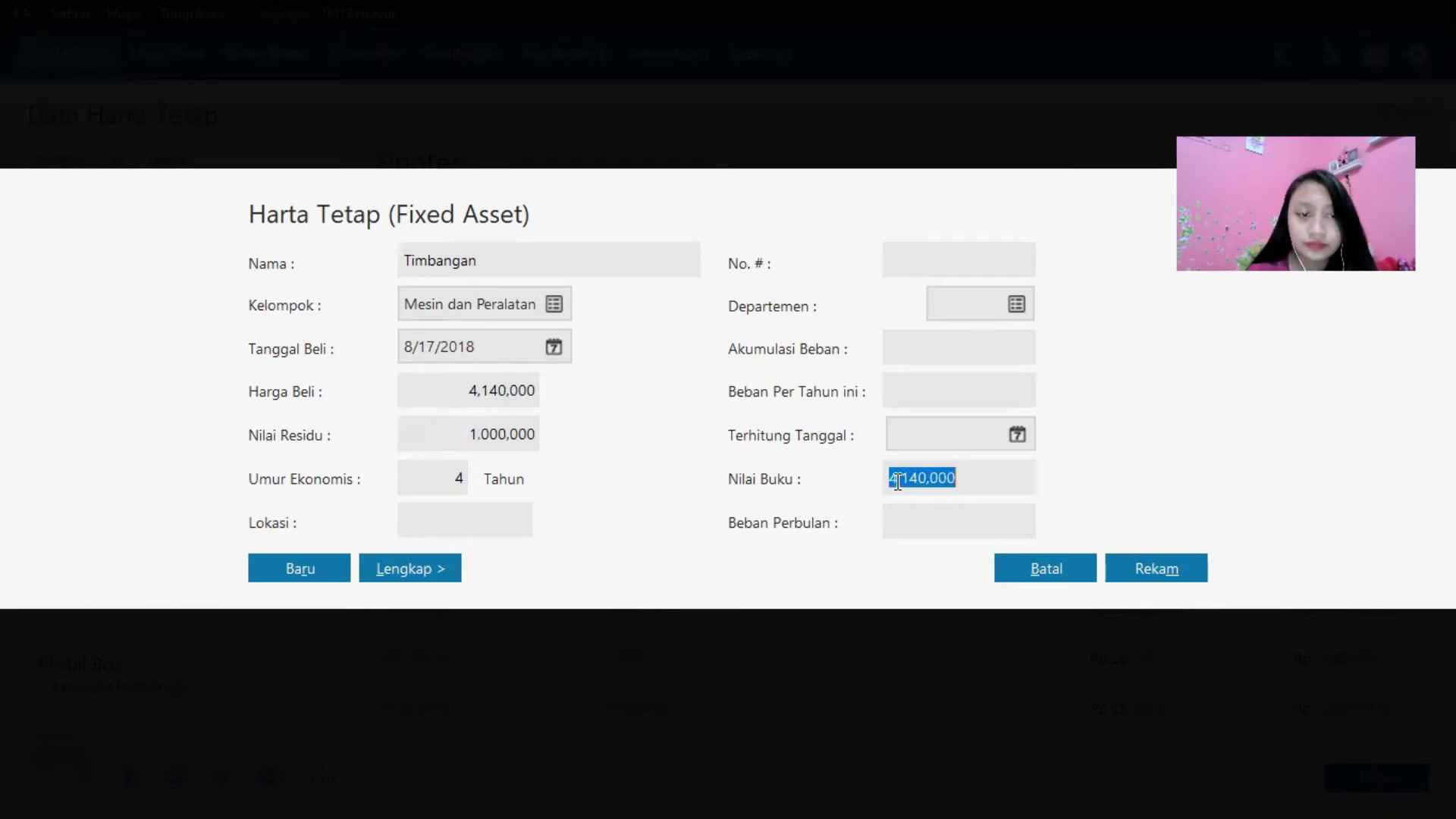
- Set the depreciation start date to 12/31/2018 and save Timbangan with Rekam
left_click(898, 439)
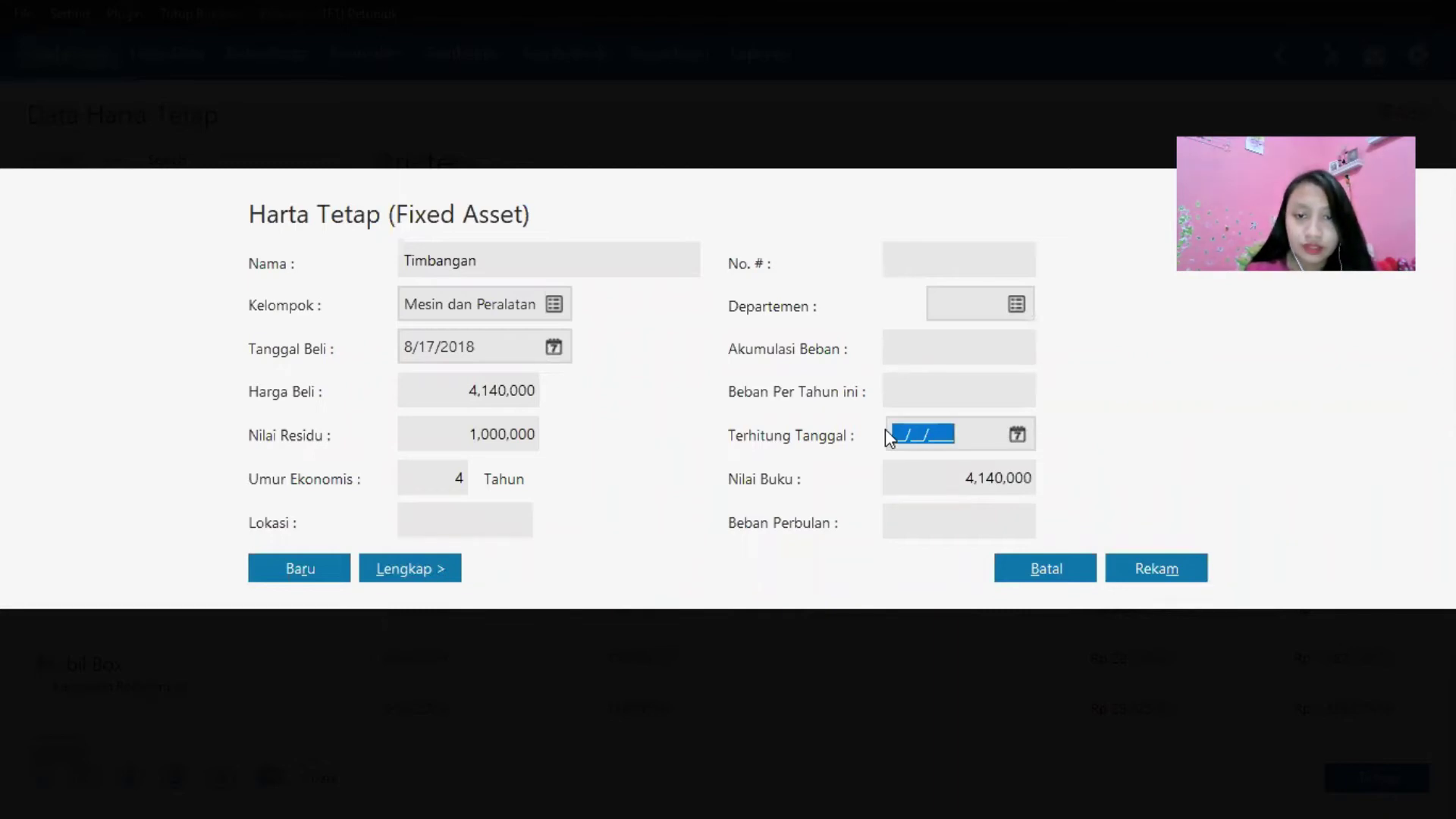
left_click(889, 438)
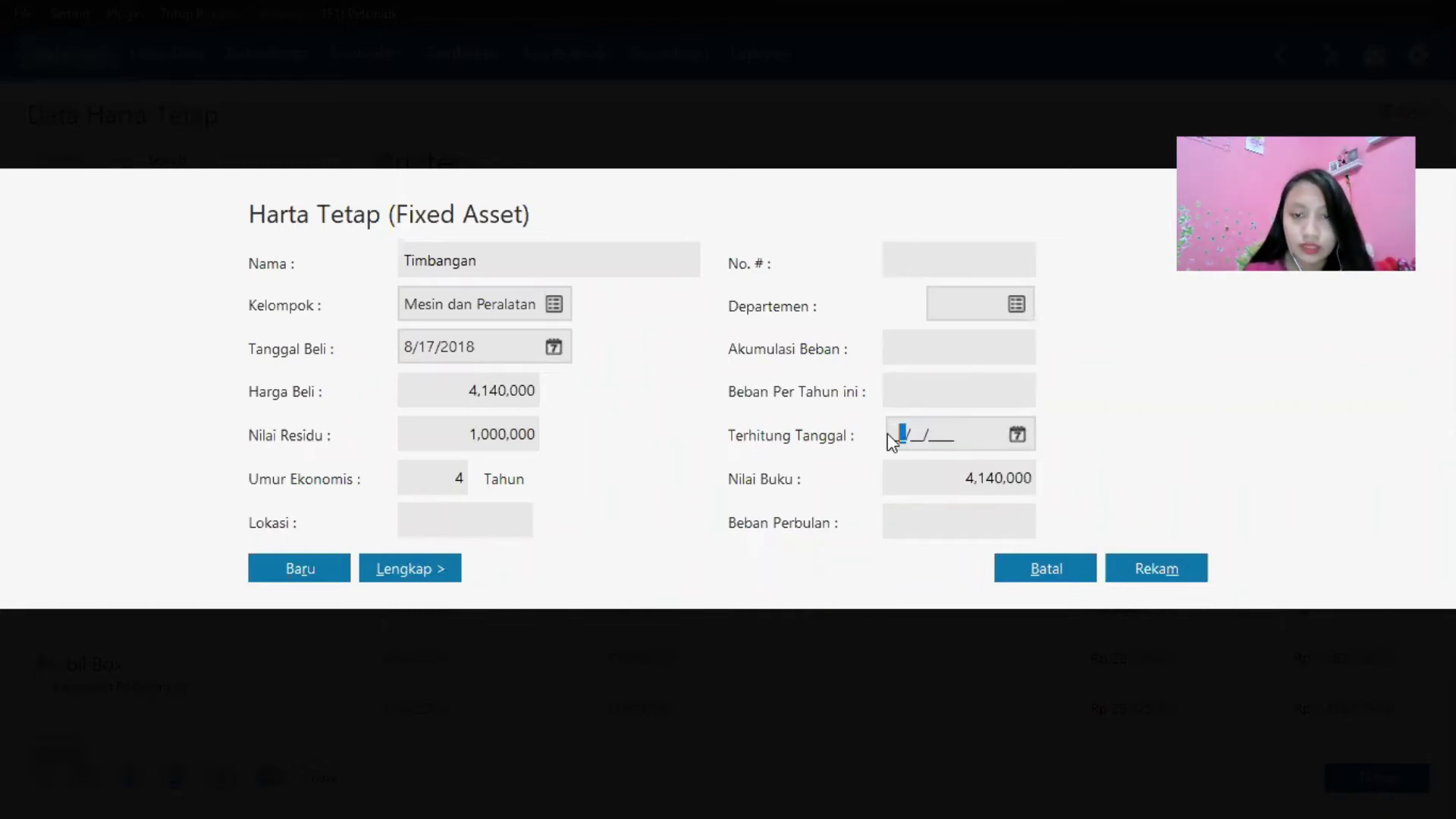
type("1/")
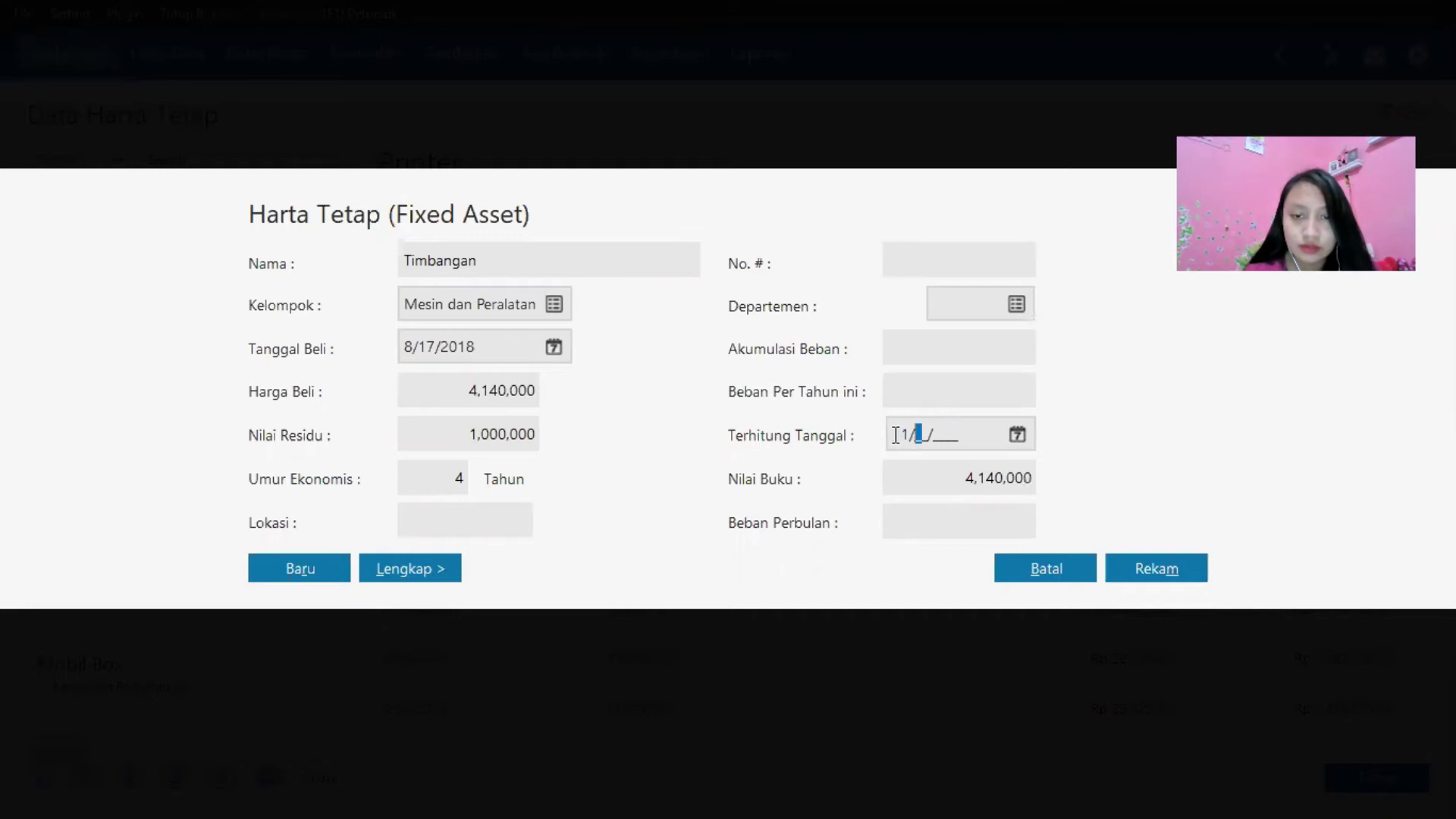
key("BackSpace")
type("2/31/2019")
key("BackSpace")
type("8")
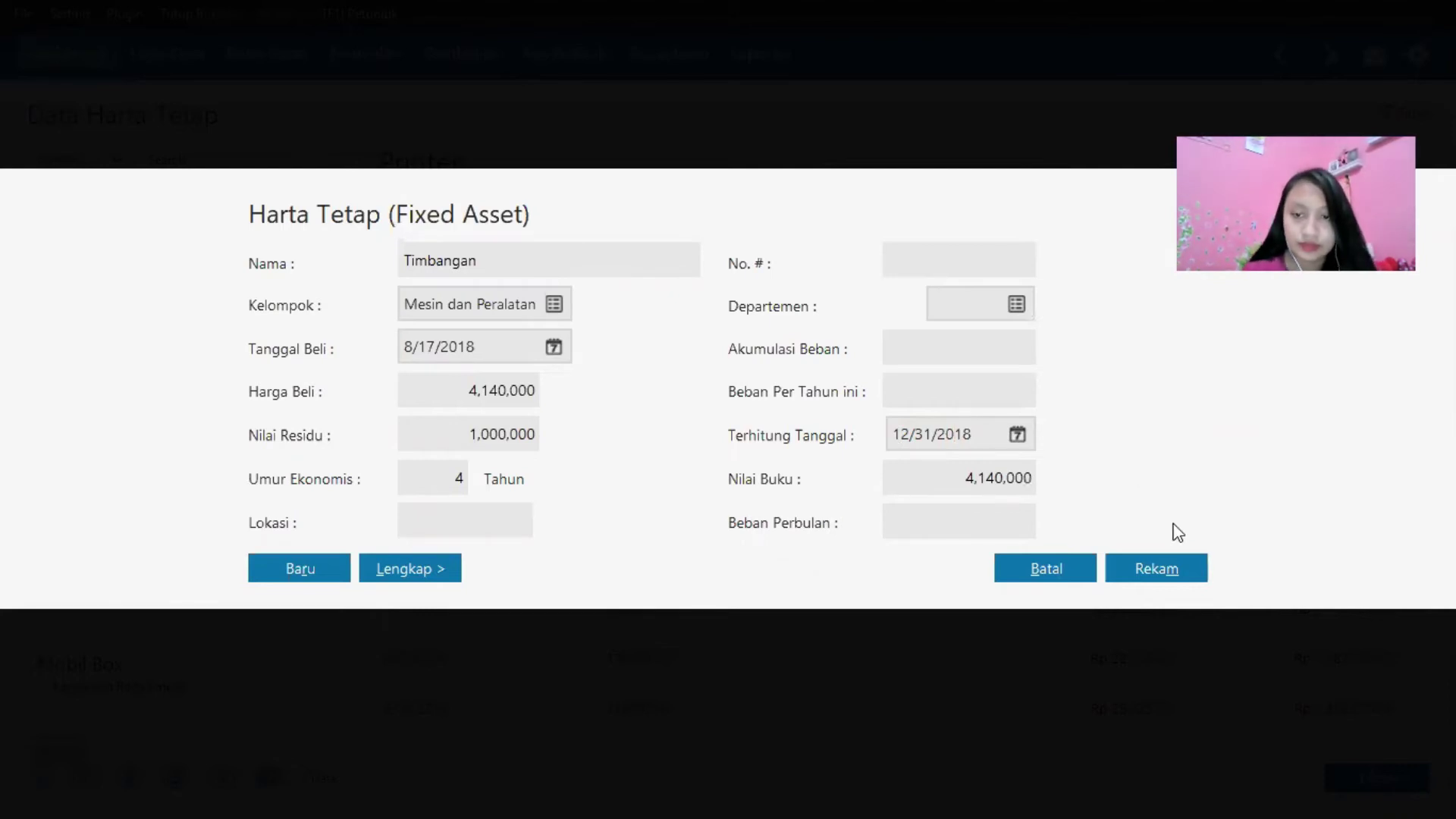
left_click(1166, 567)
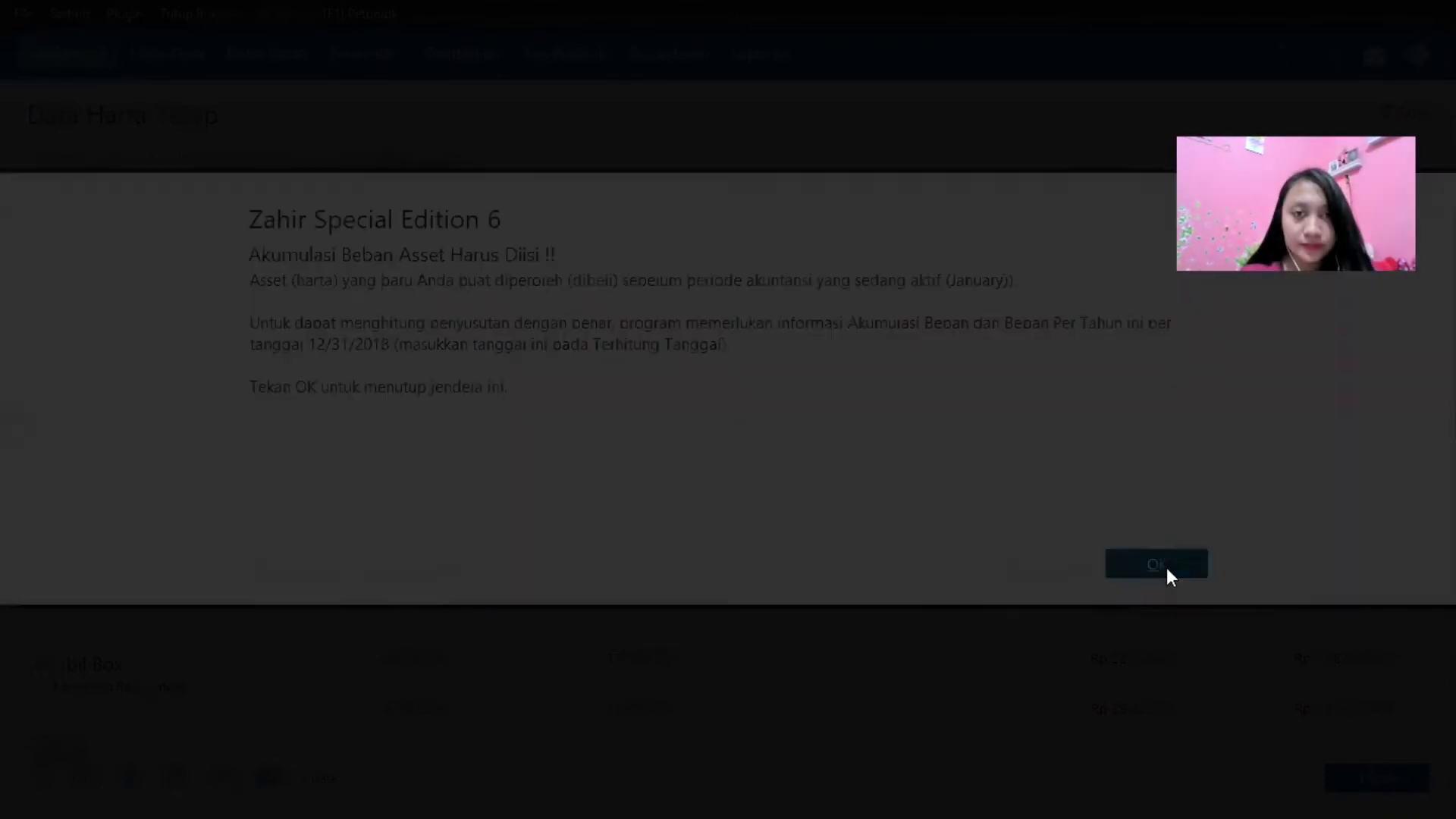
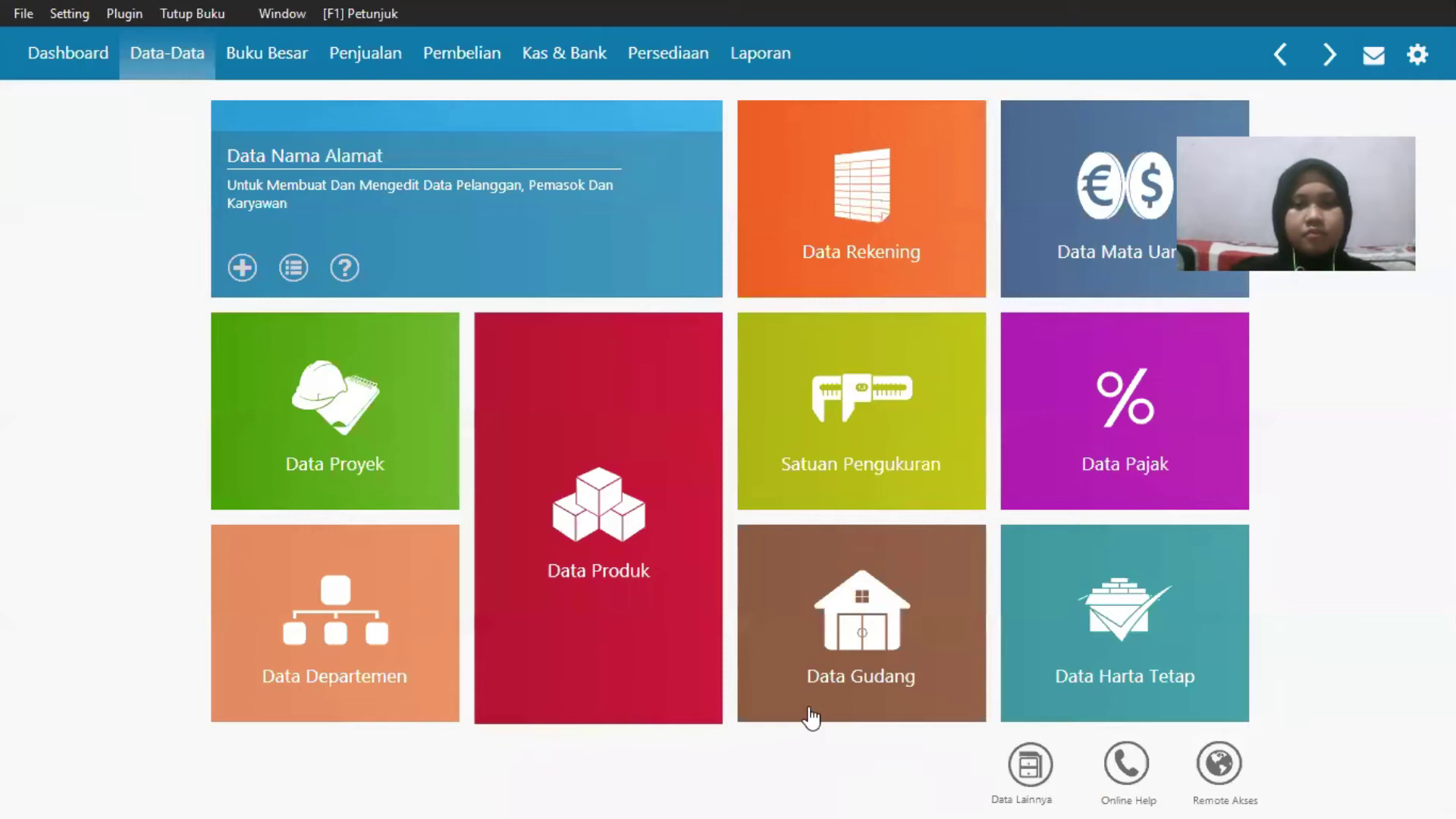
- Start a new Kas Keluar transaction with check number CD000001
left_click(589, 61)
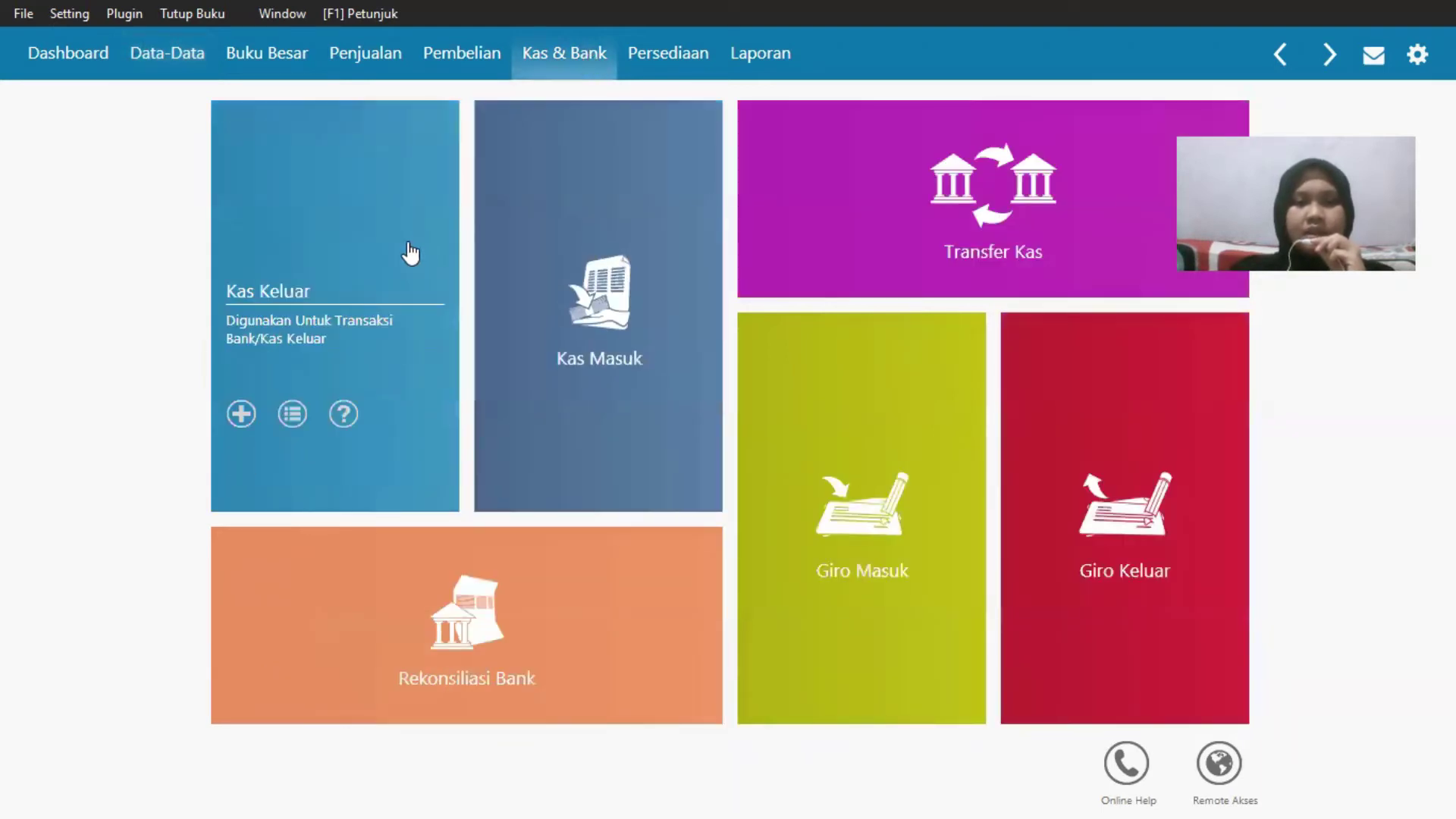
left_click(410, 251)
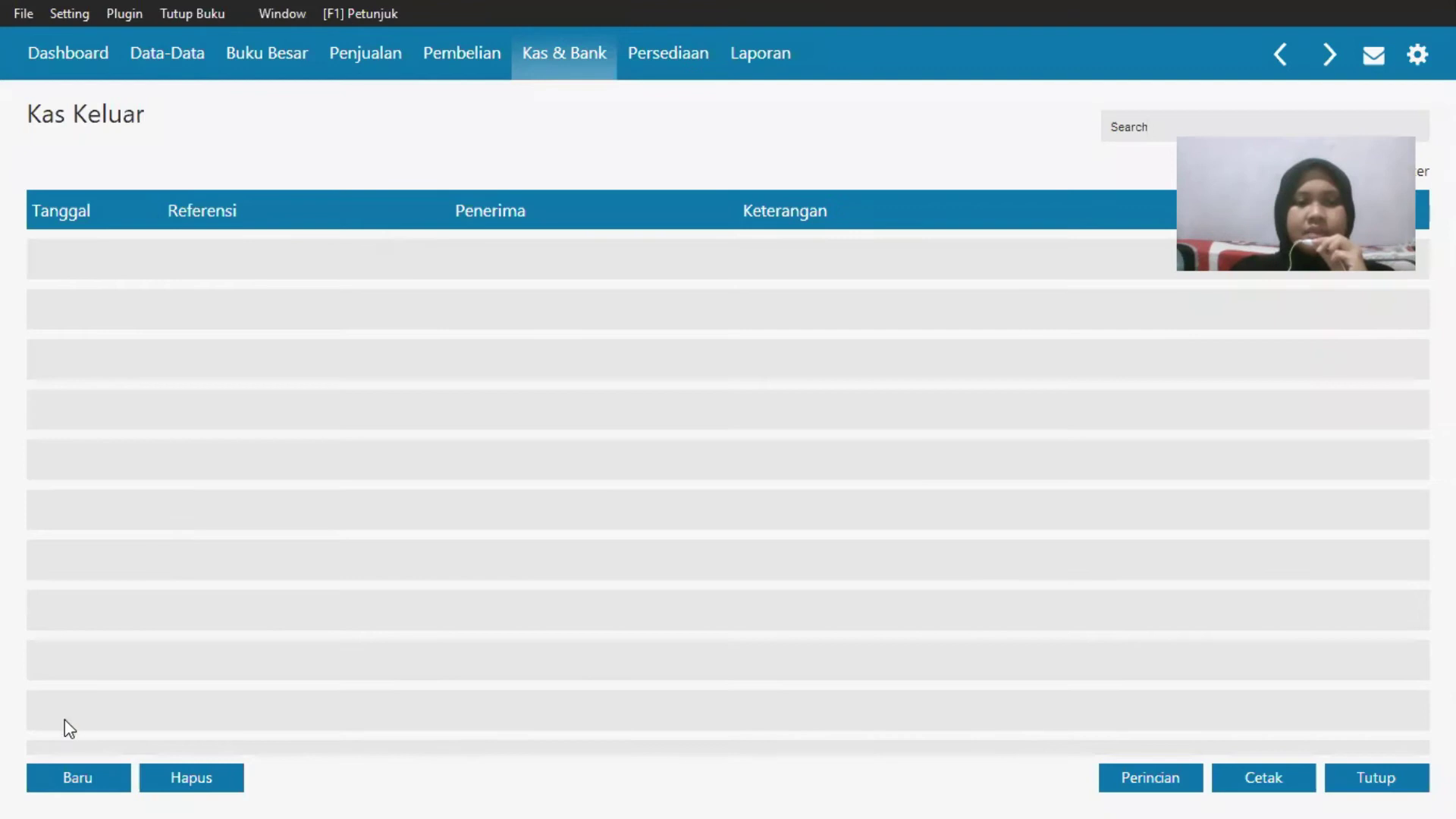
left_click(67, 779)
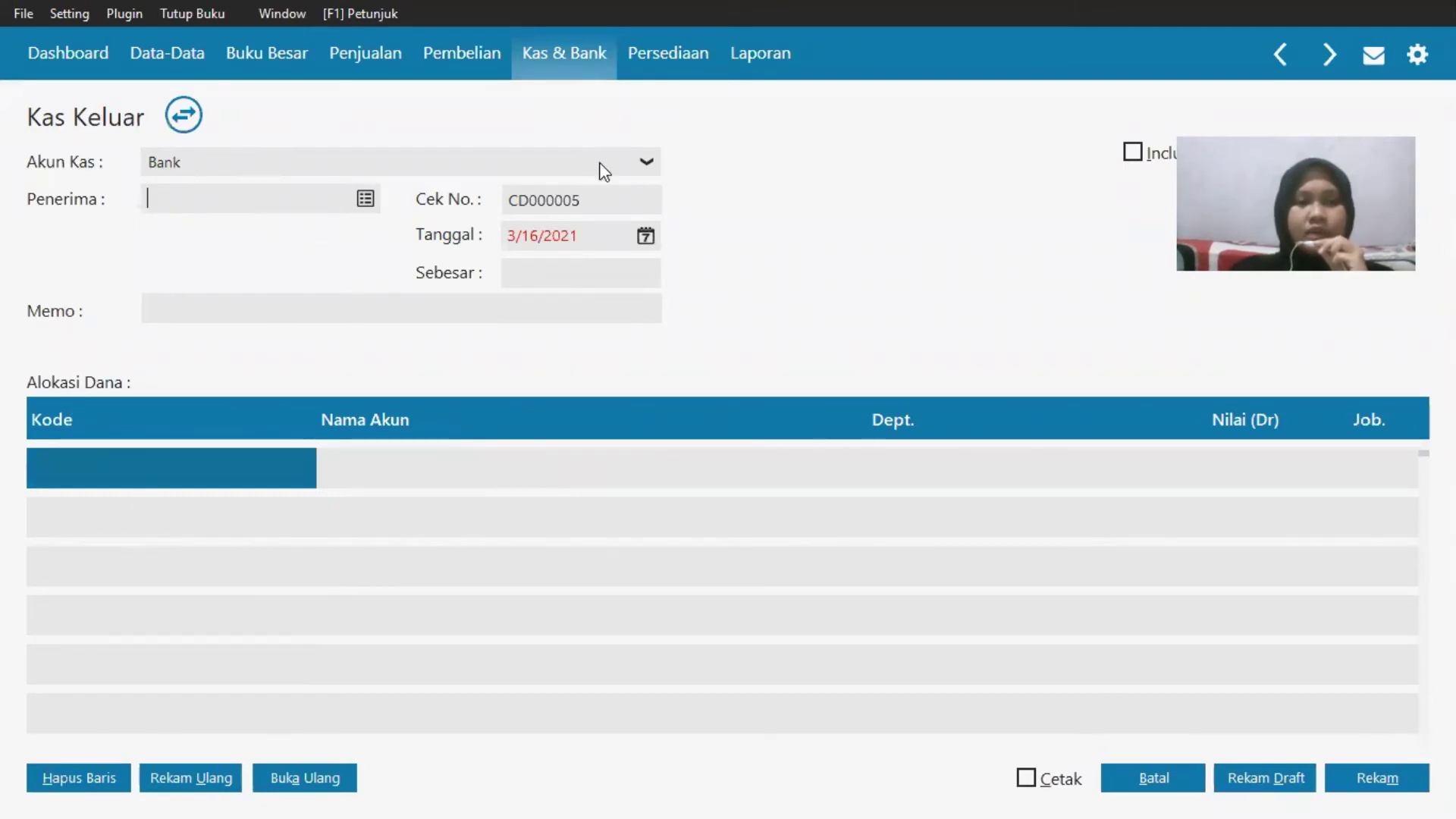
left_click(599, 204)
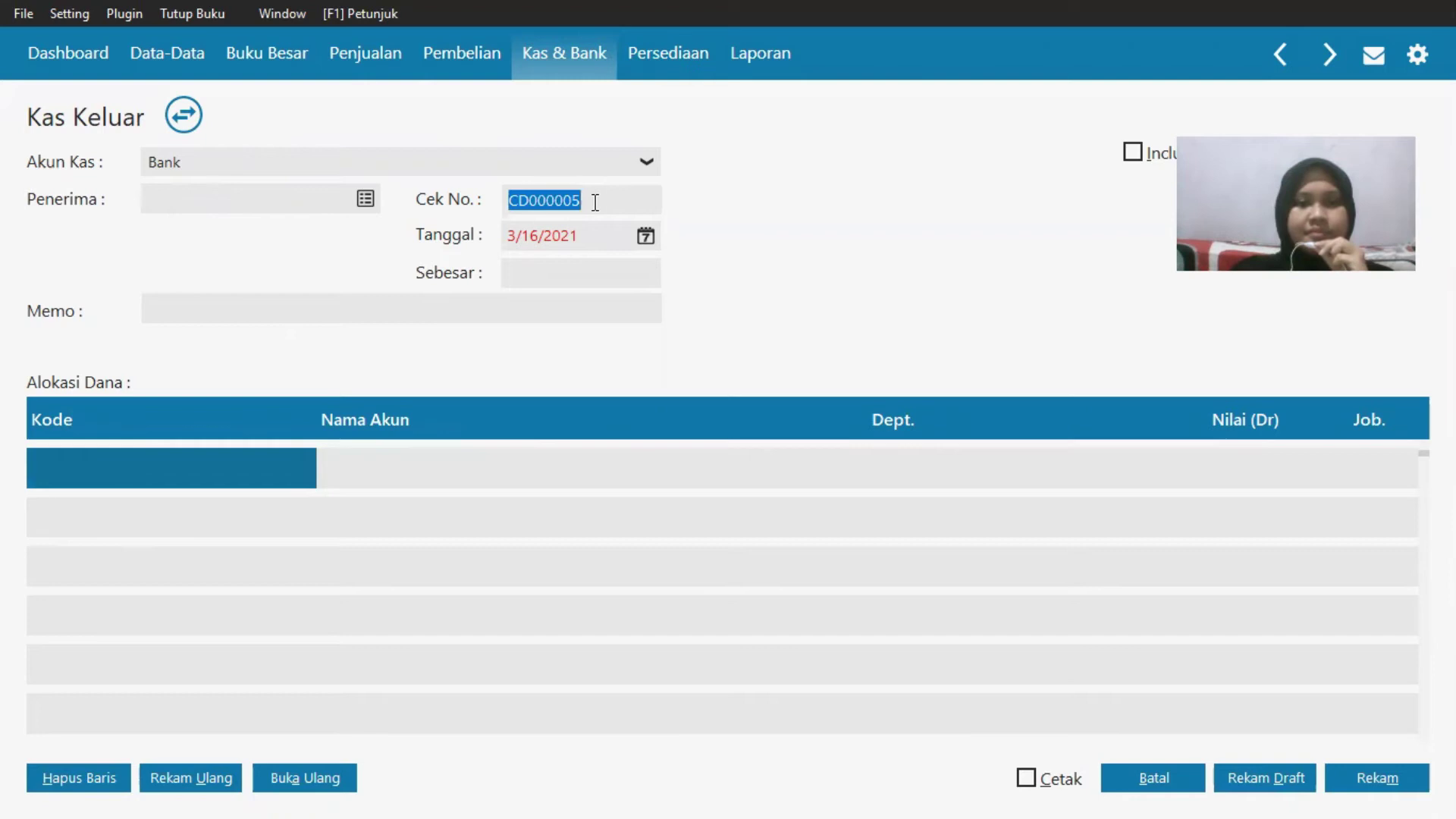
left_click(595, 203)
key("Left")
key("Delete")
type("1")
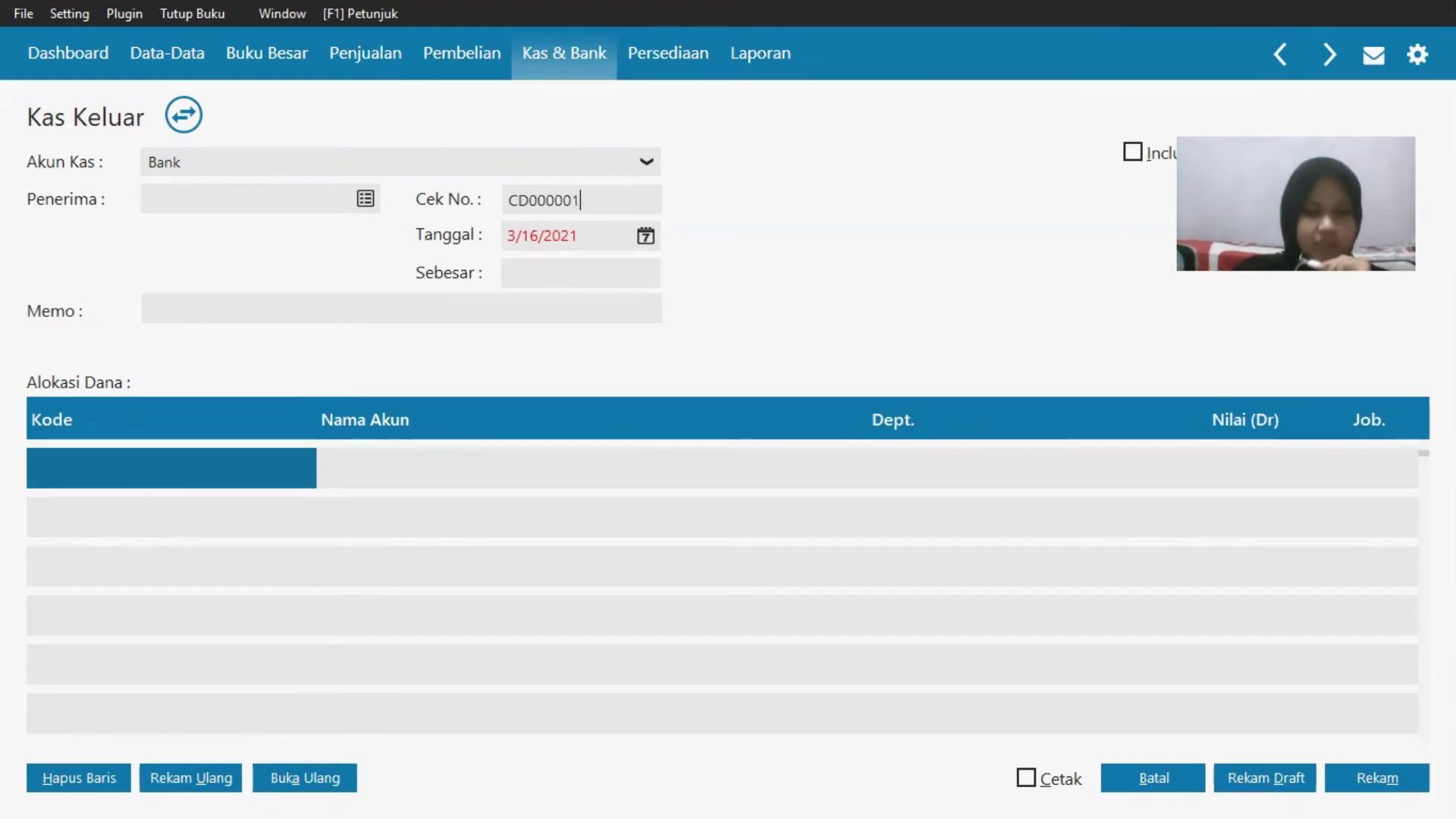
- Date the transaction 01/03/2019 and bring up the recipient name list
left_click(527, 235)
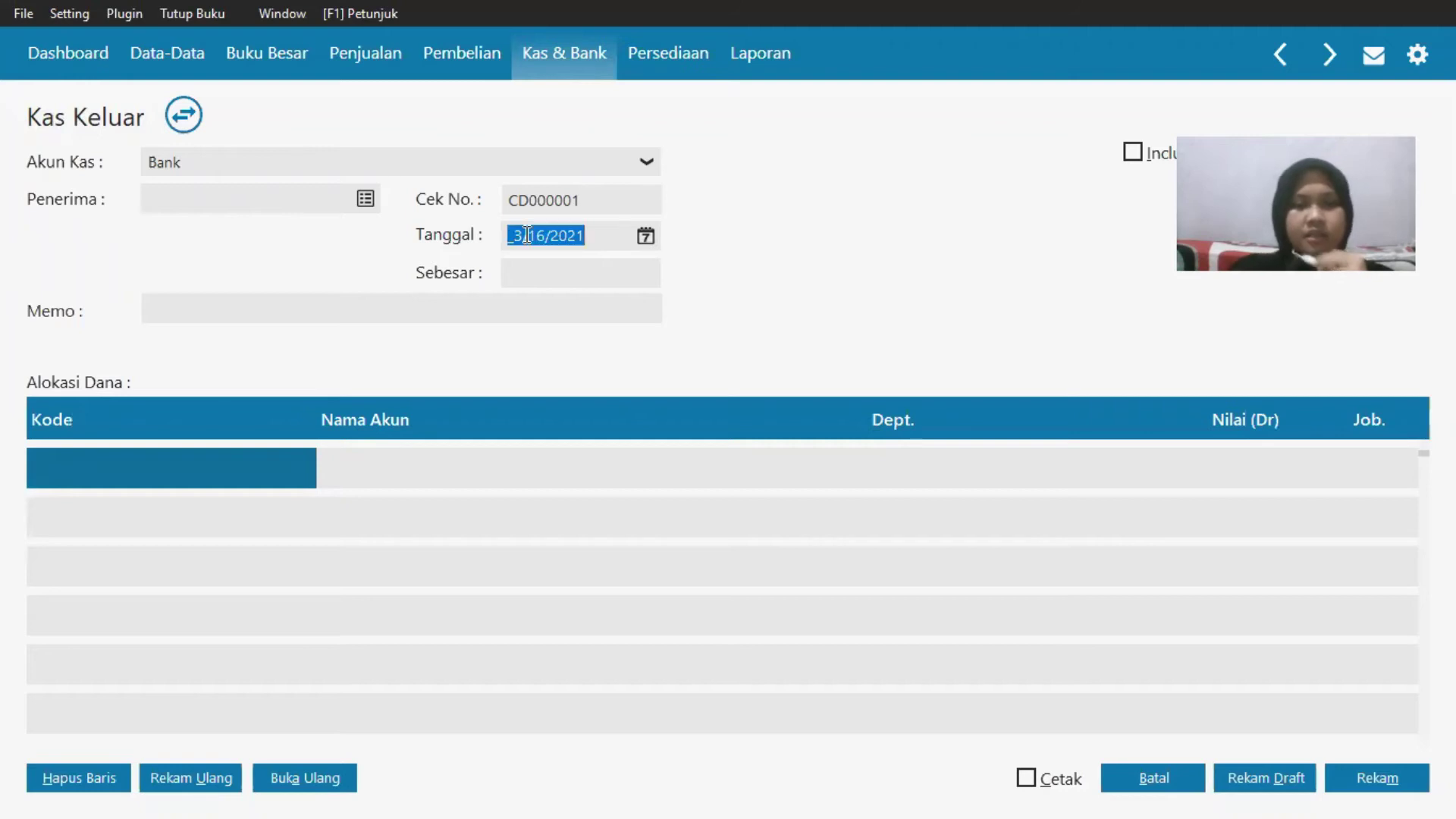
key("Delete")
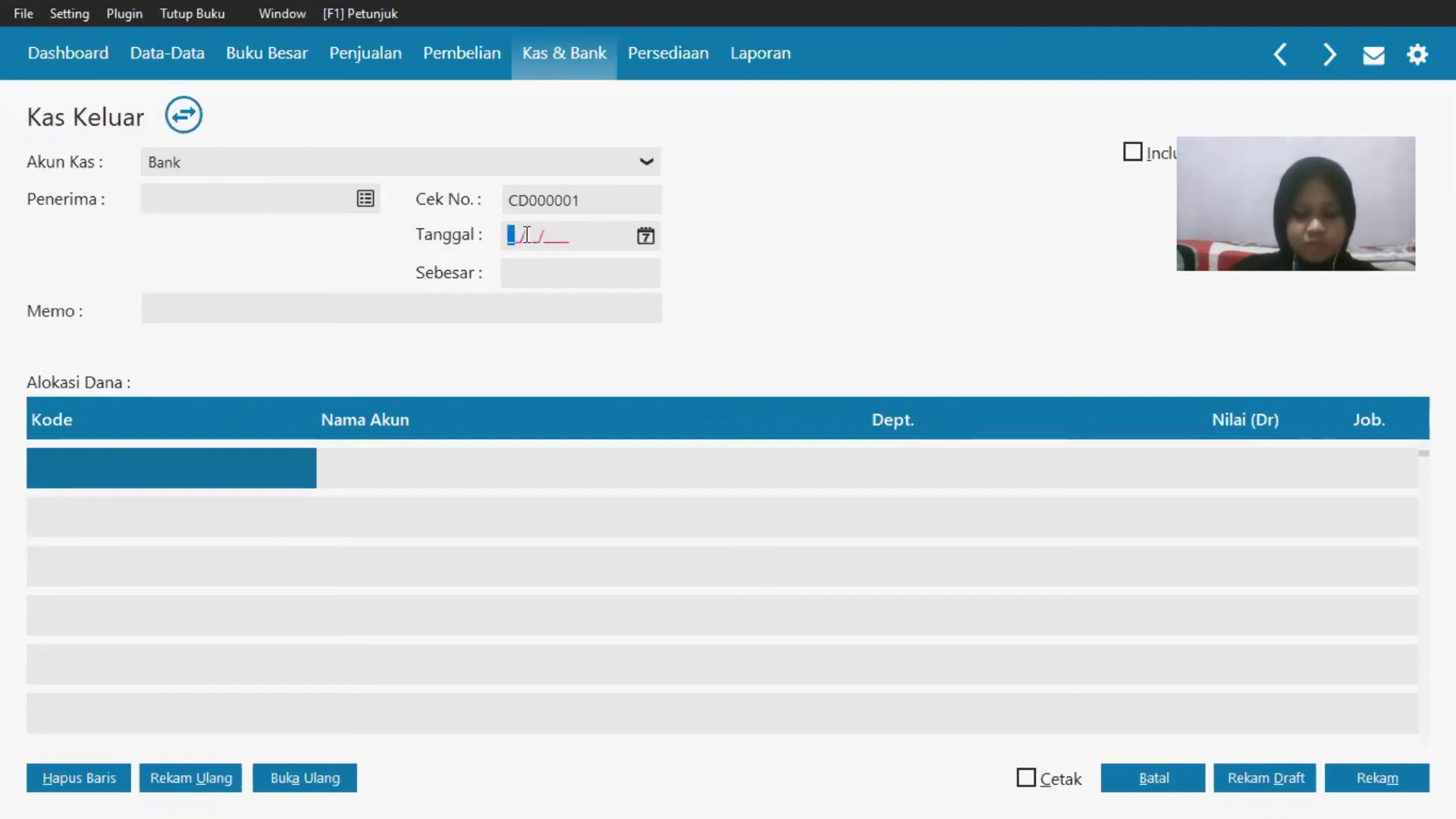
type("01032019")
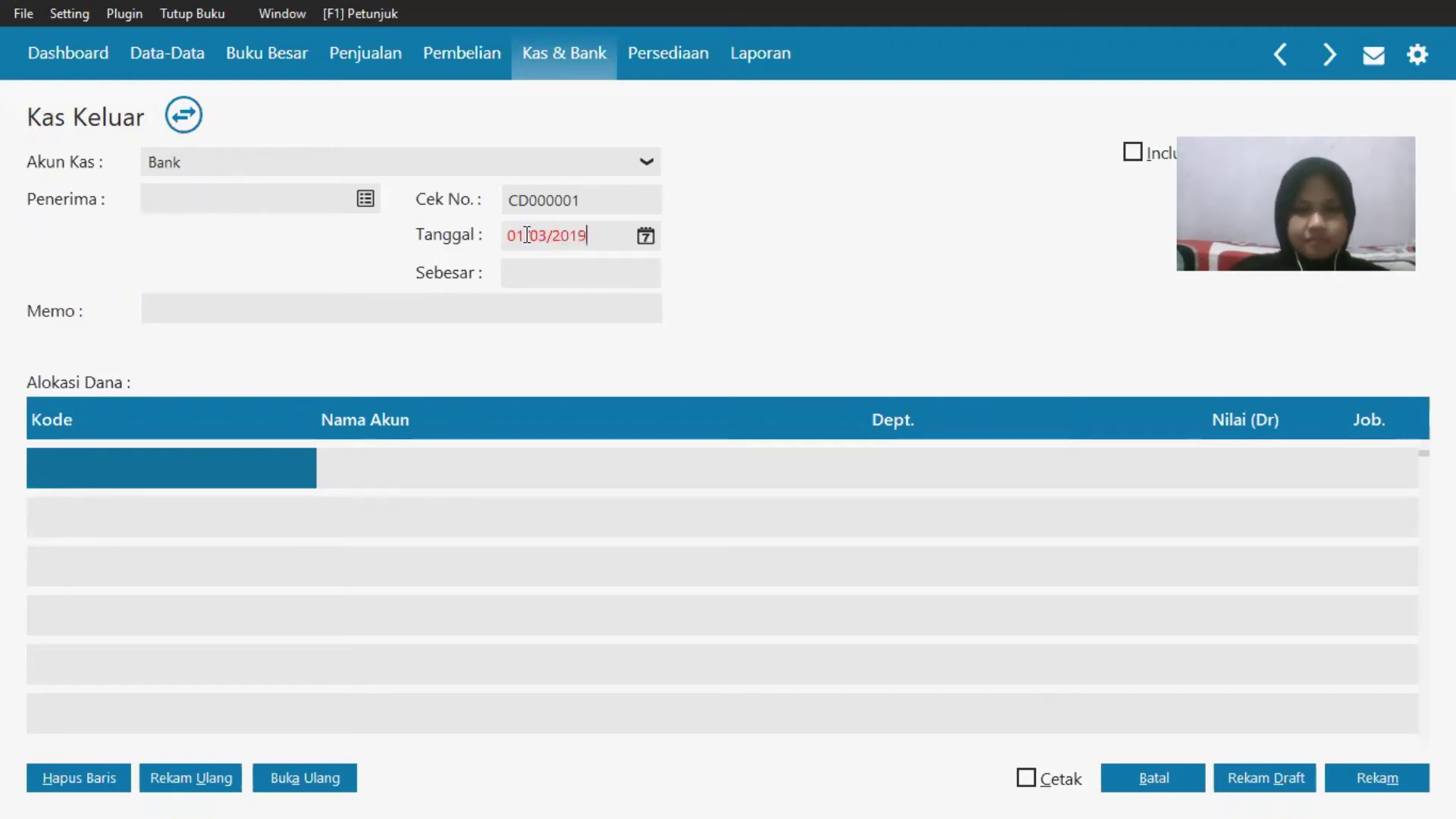
left_click(366, 201)
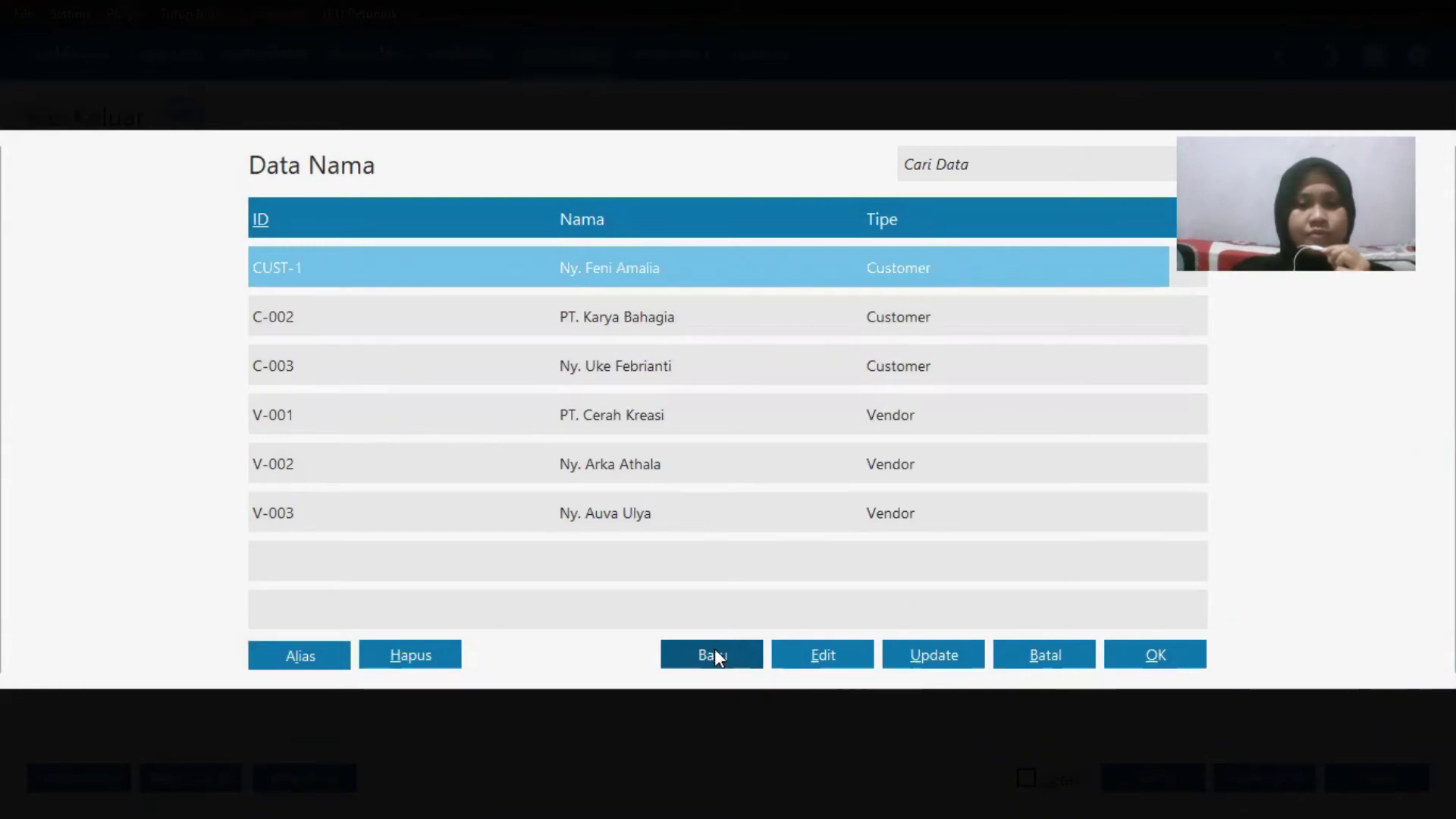
- Create a new Vendor name entry with ID VNDR-1 and the vendor's full name
left_click(714, 650)
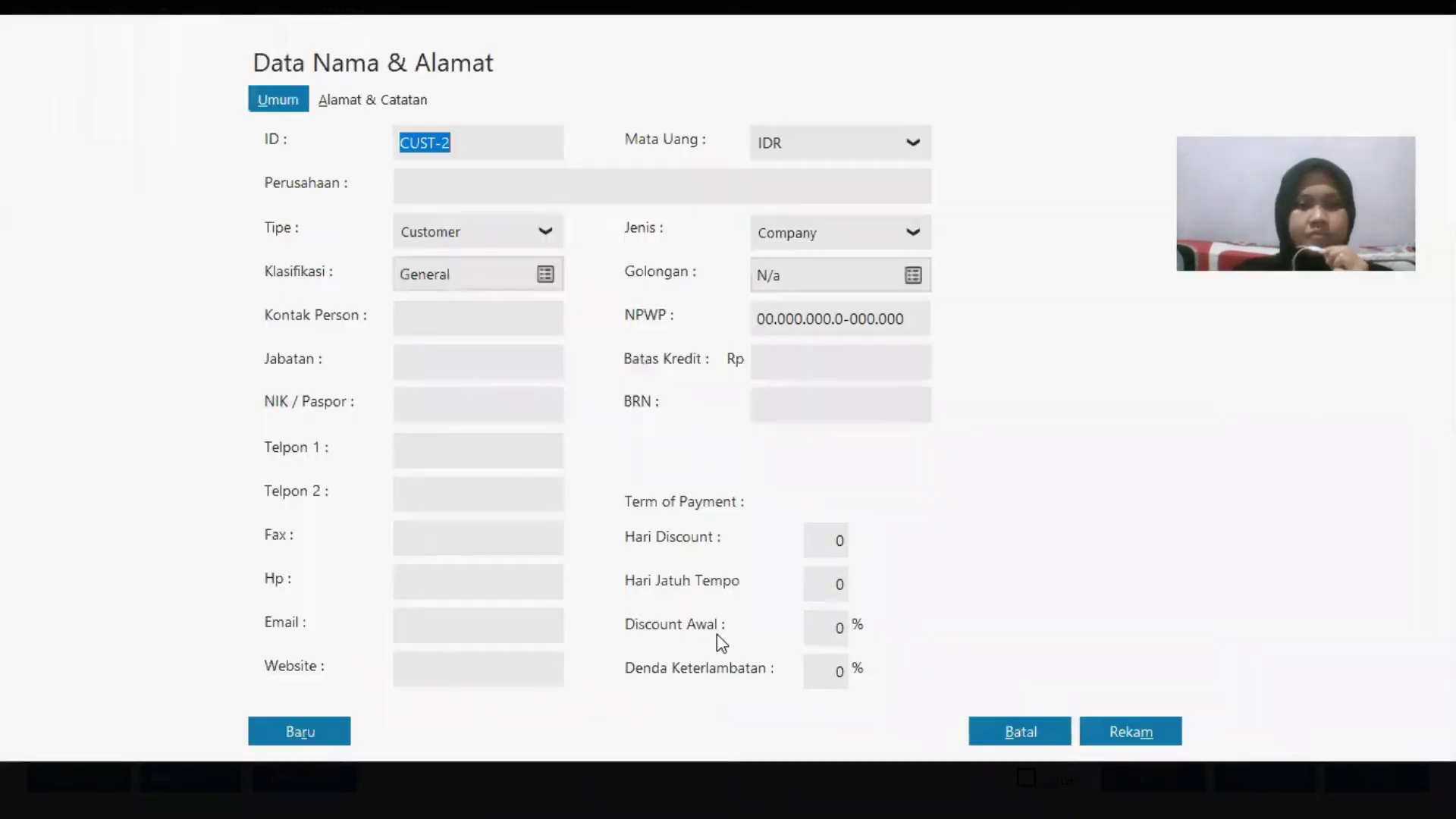
left_click(553, 238)
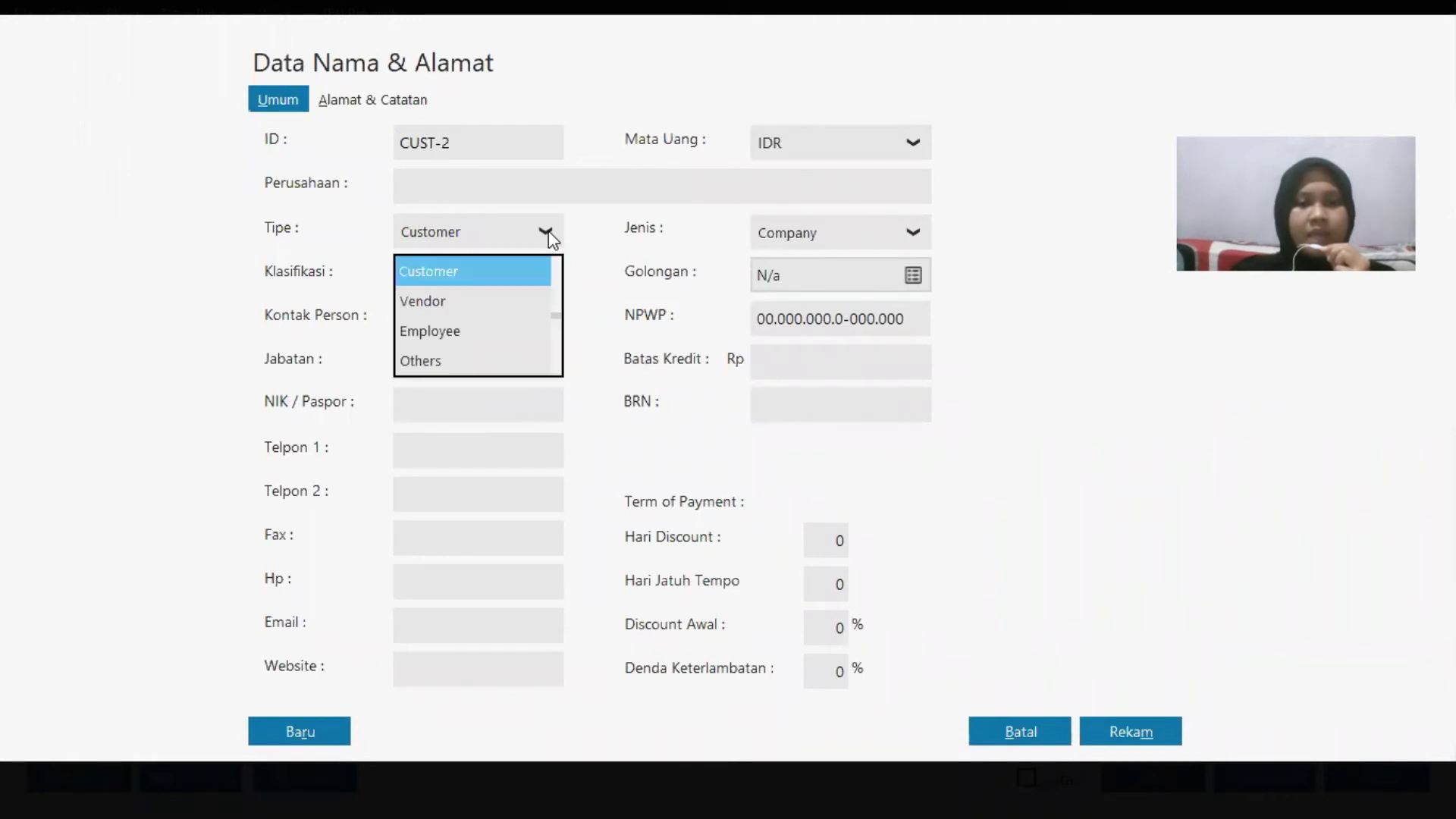
left_click(444, 306)
left_click(473, 151)
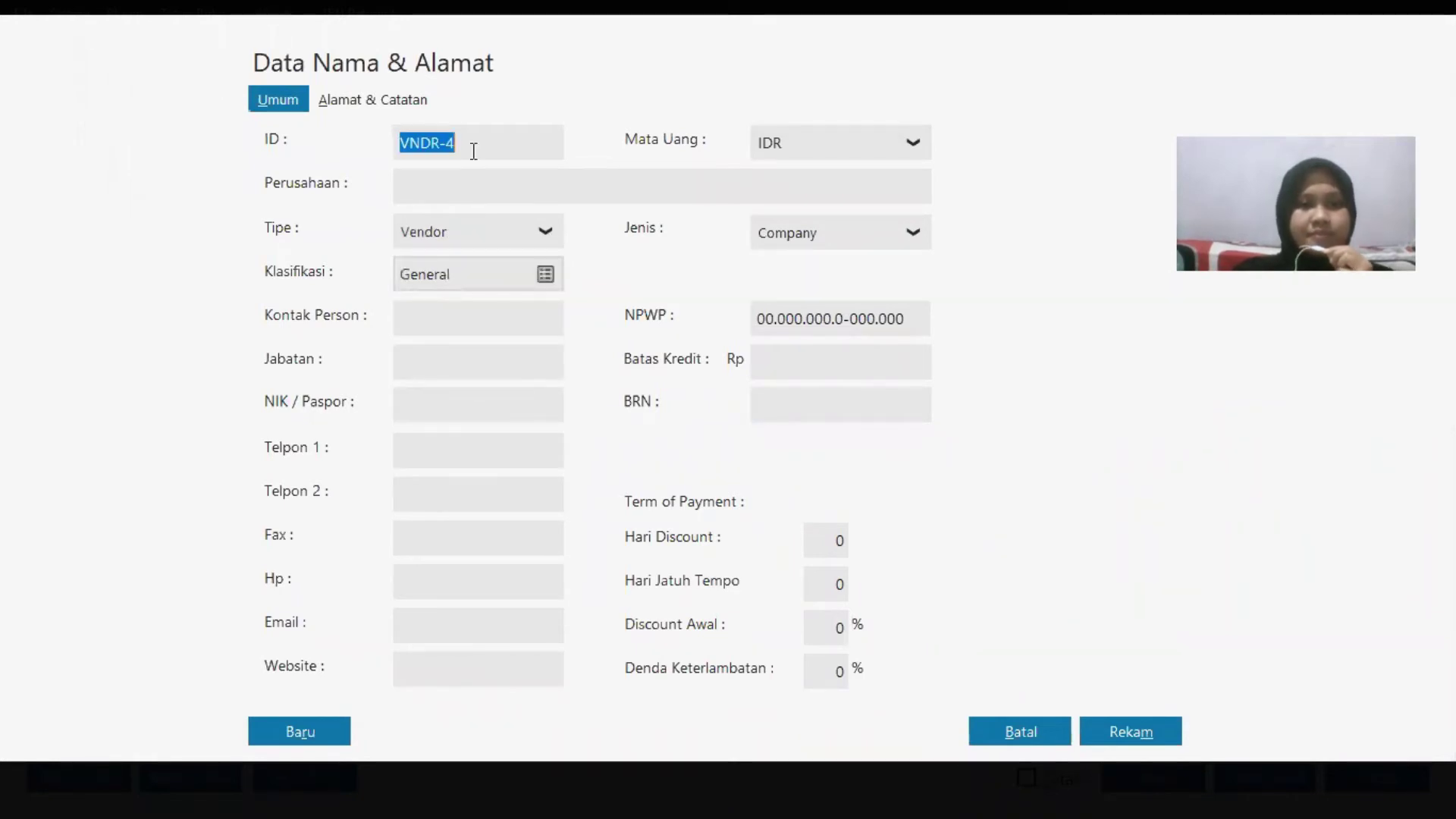
left_click(474, 151)
key("BackSpace")
type("1")
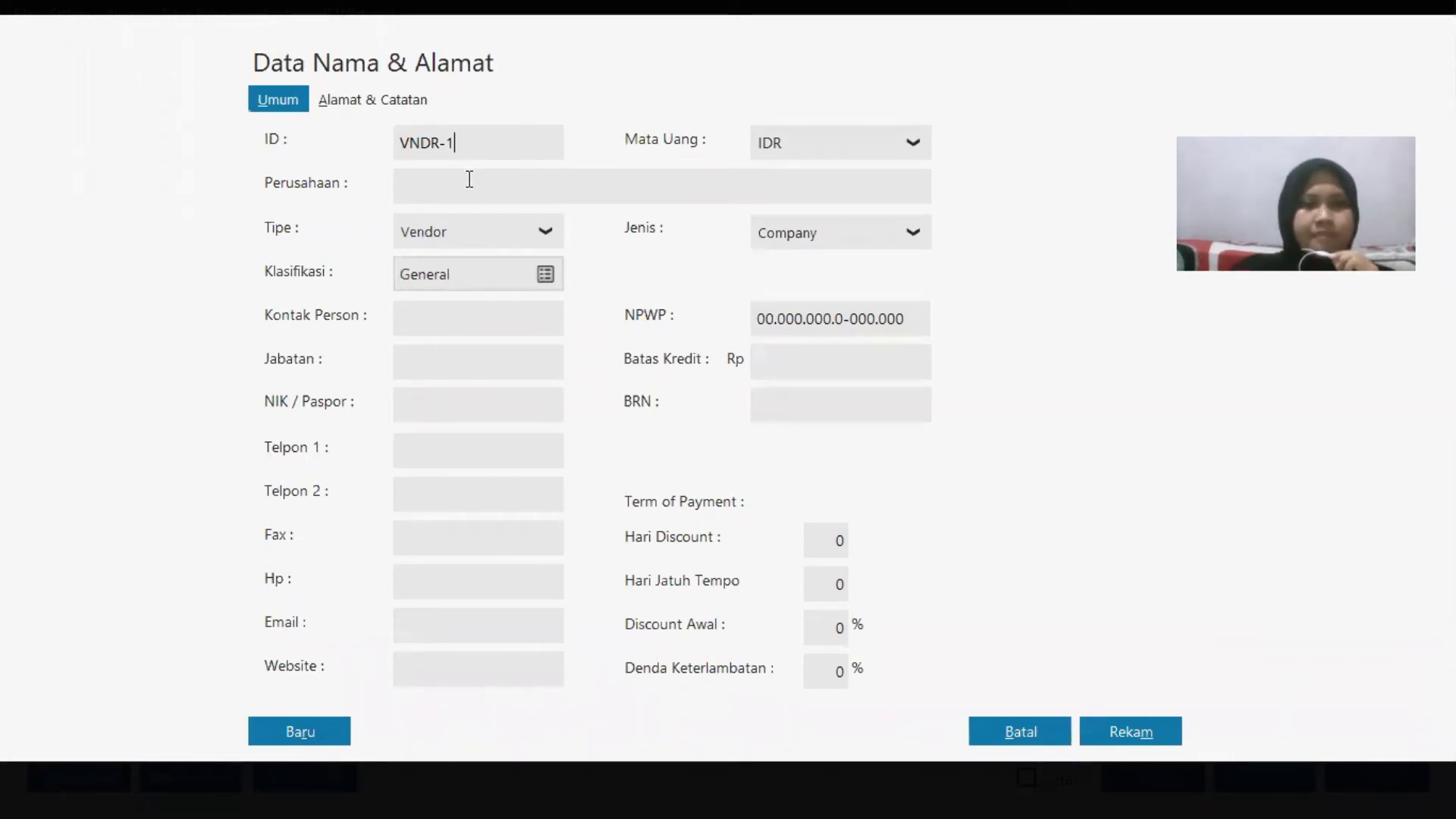
left_click(459, 179)
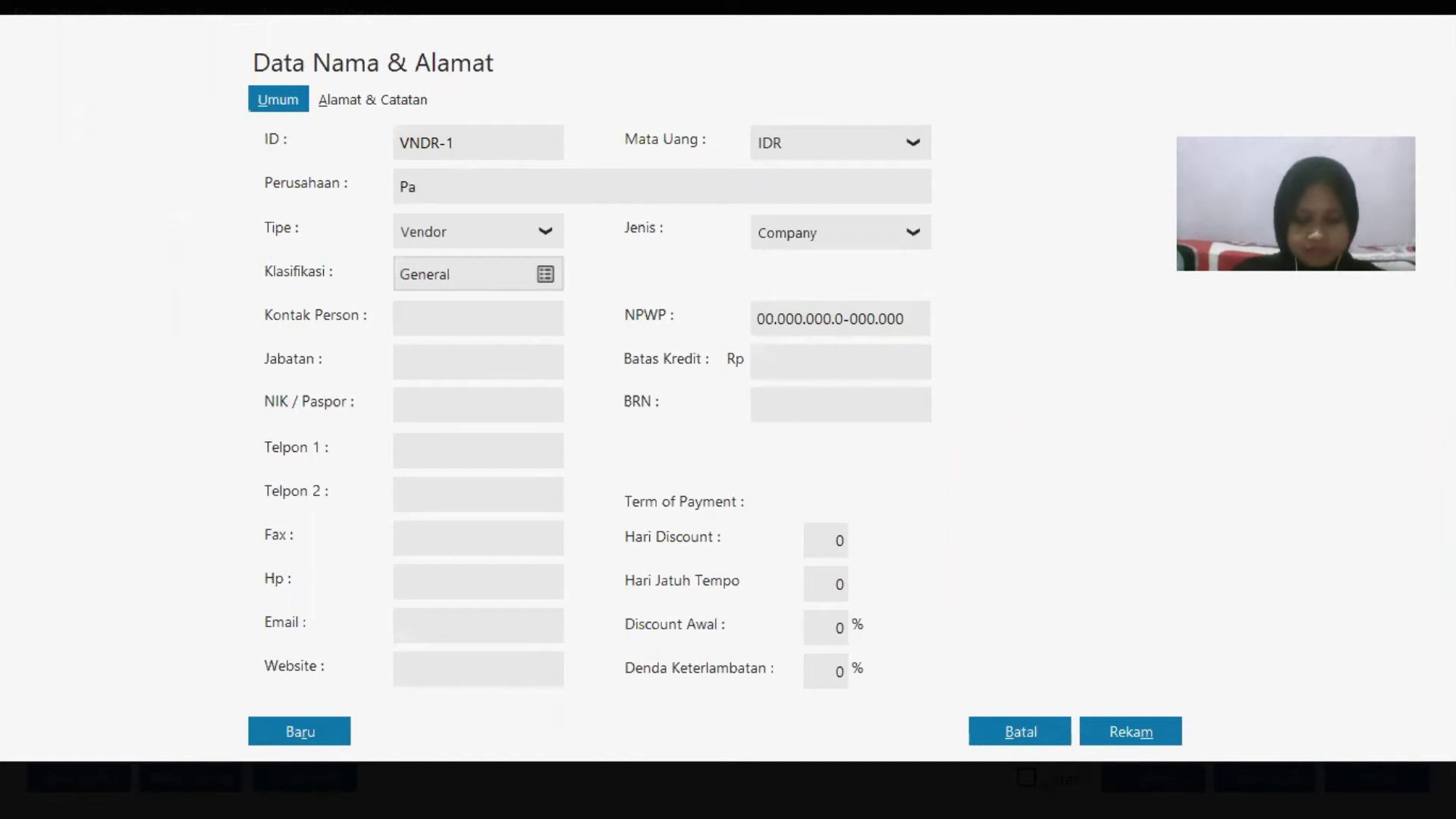
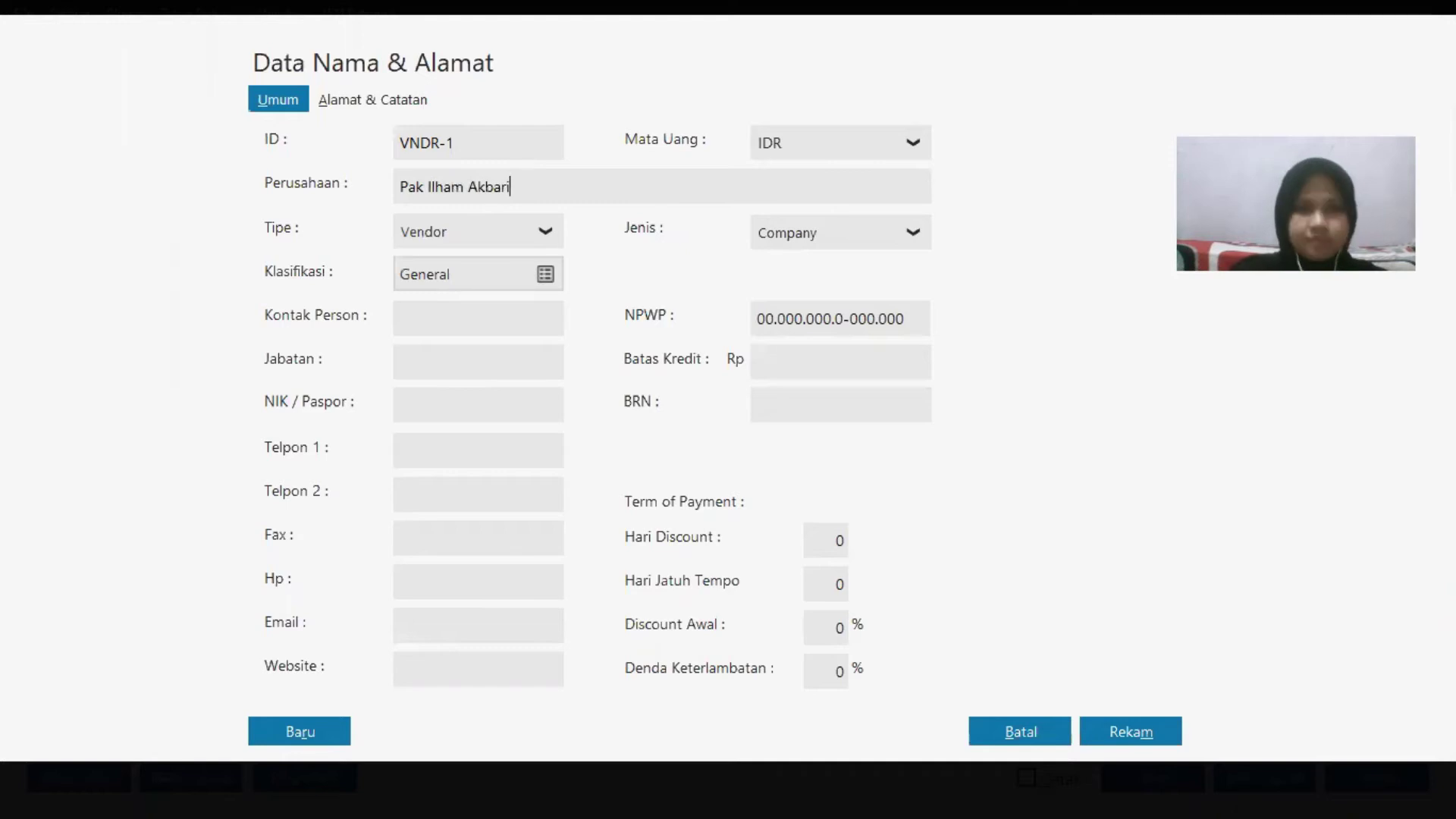
- Make VNDR-1 a Personal vendor, save it, and choose it as the recipient
left_click(914, 237)
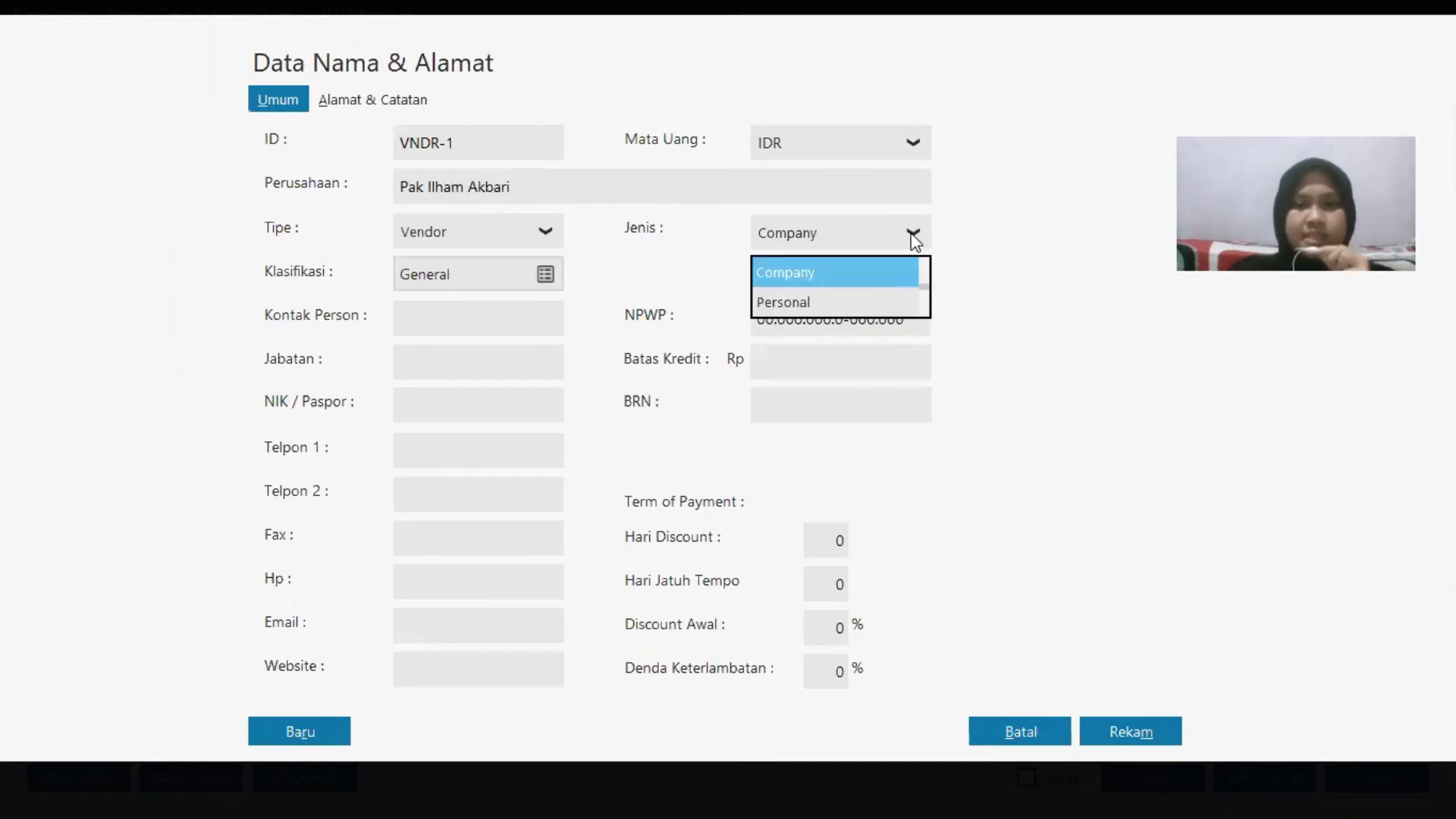
left_click(806, 302)
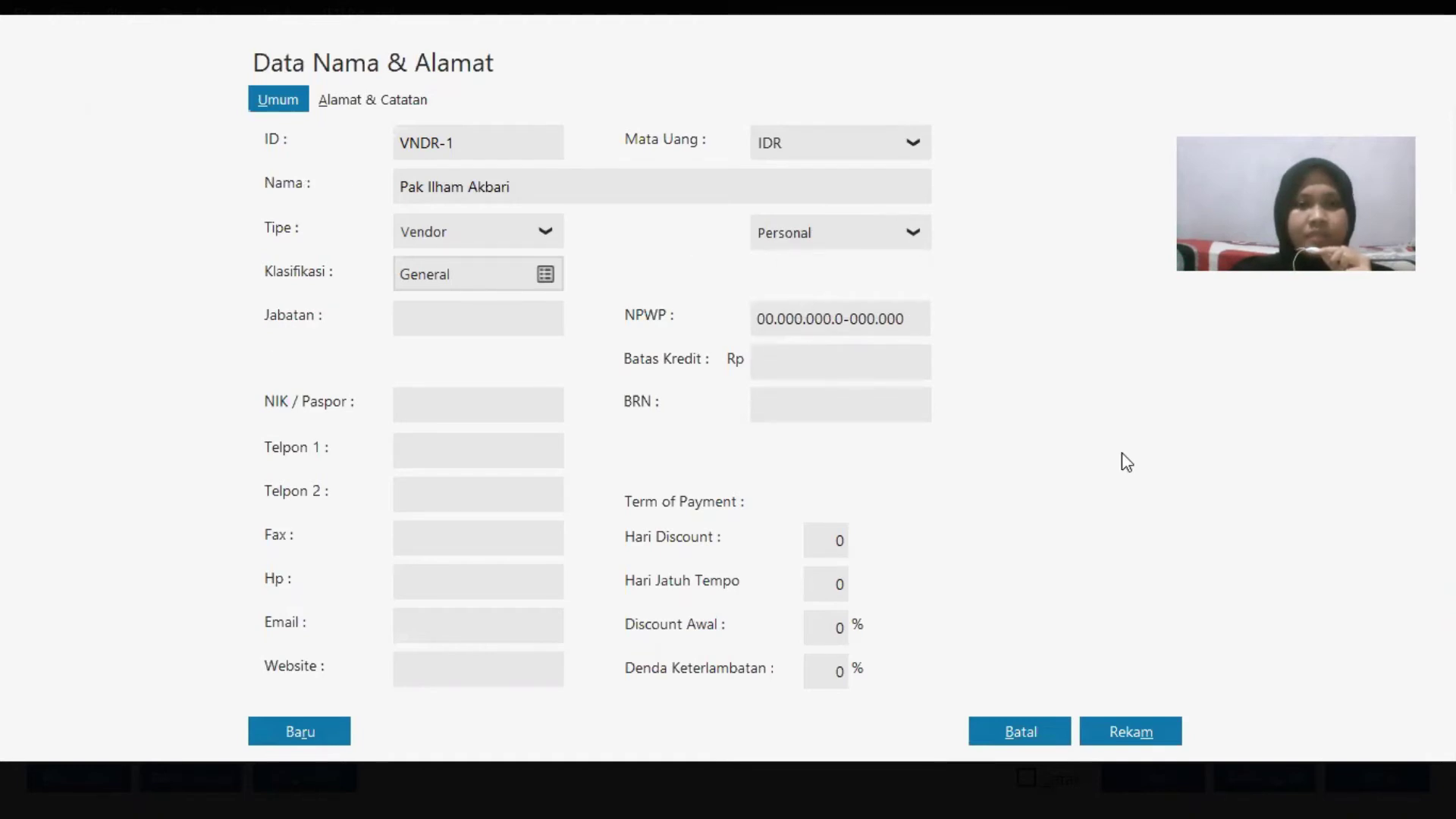
left_click(1144, 728)
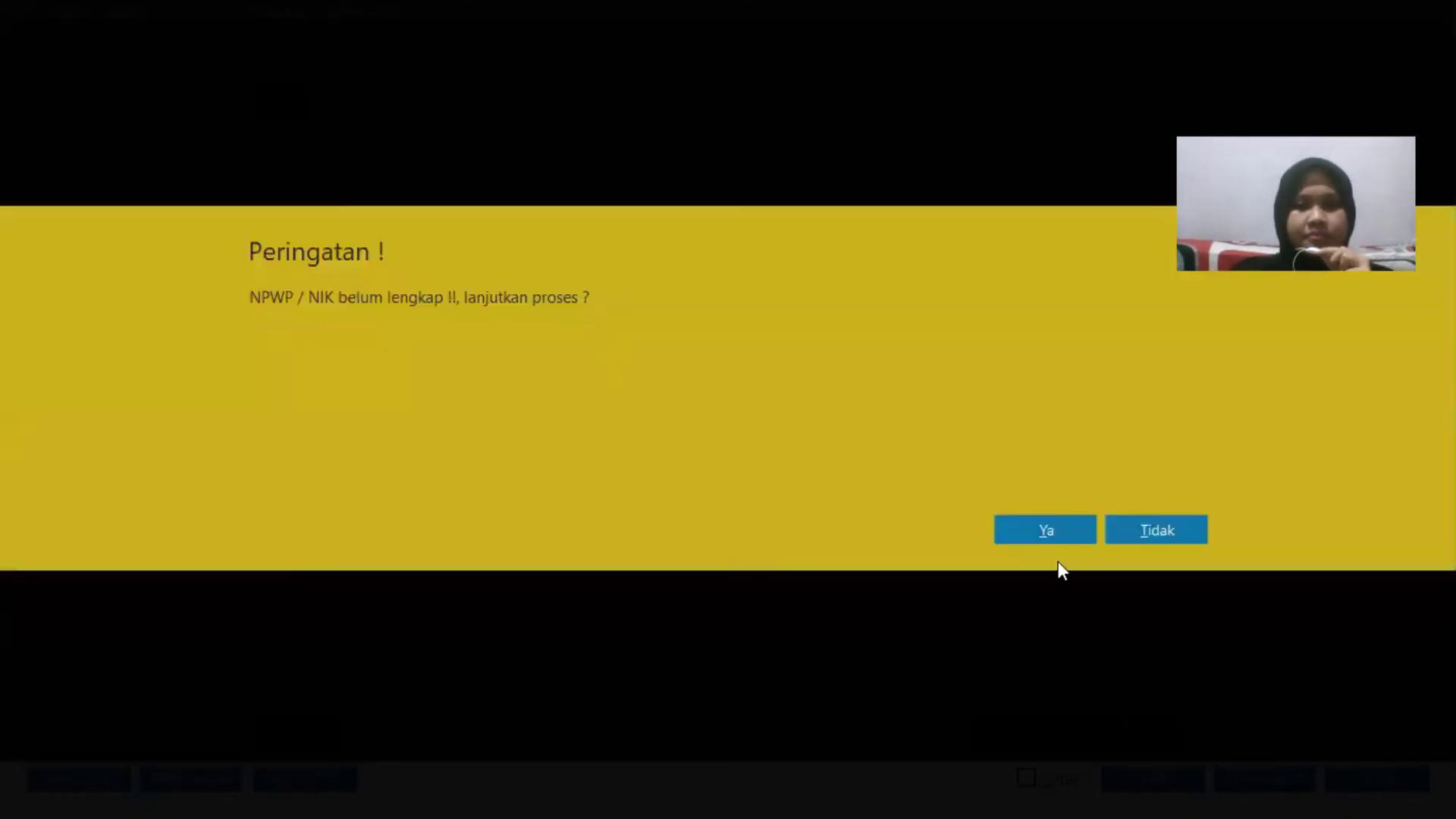
left_click(1054, 530)
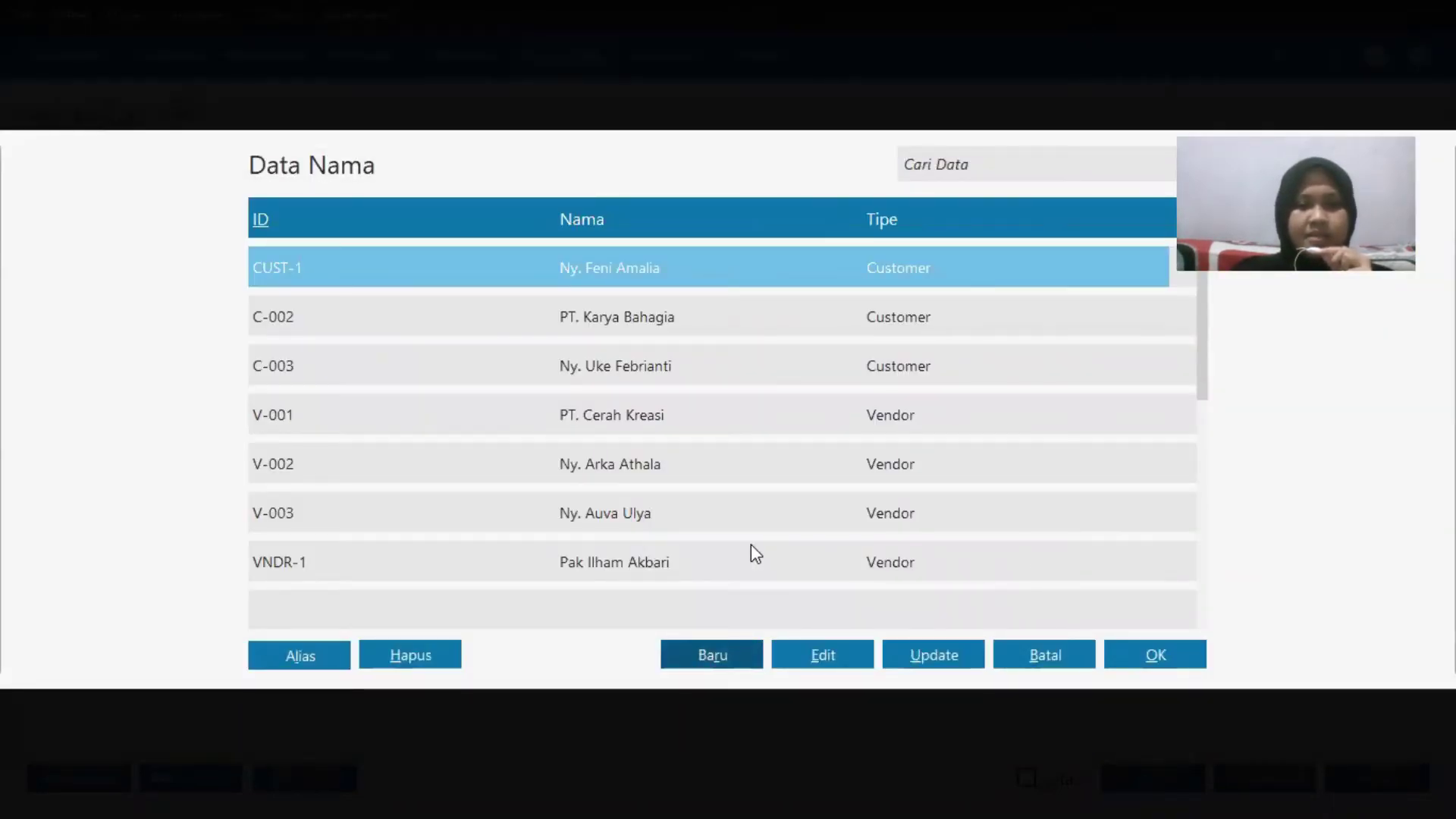
left_click(653, 565)
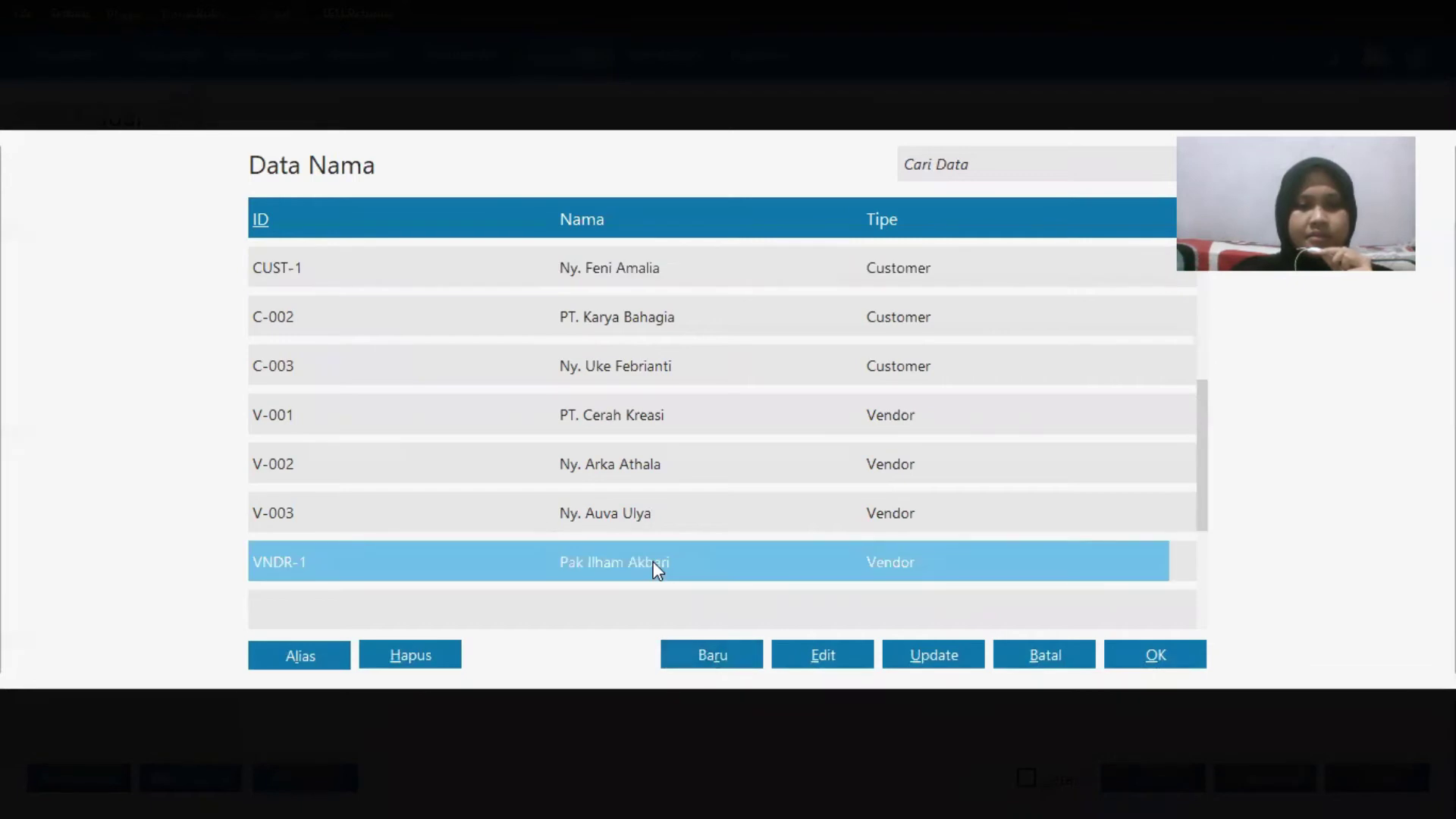
left_click(1149, 660)
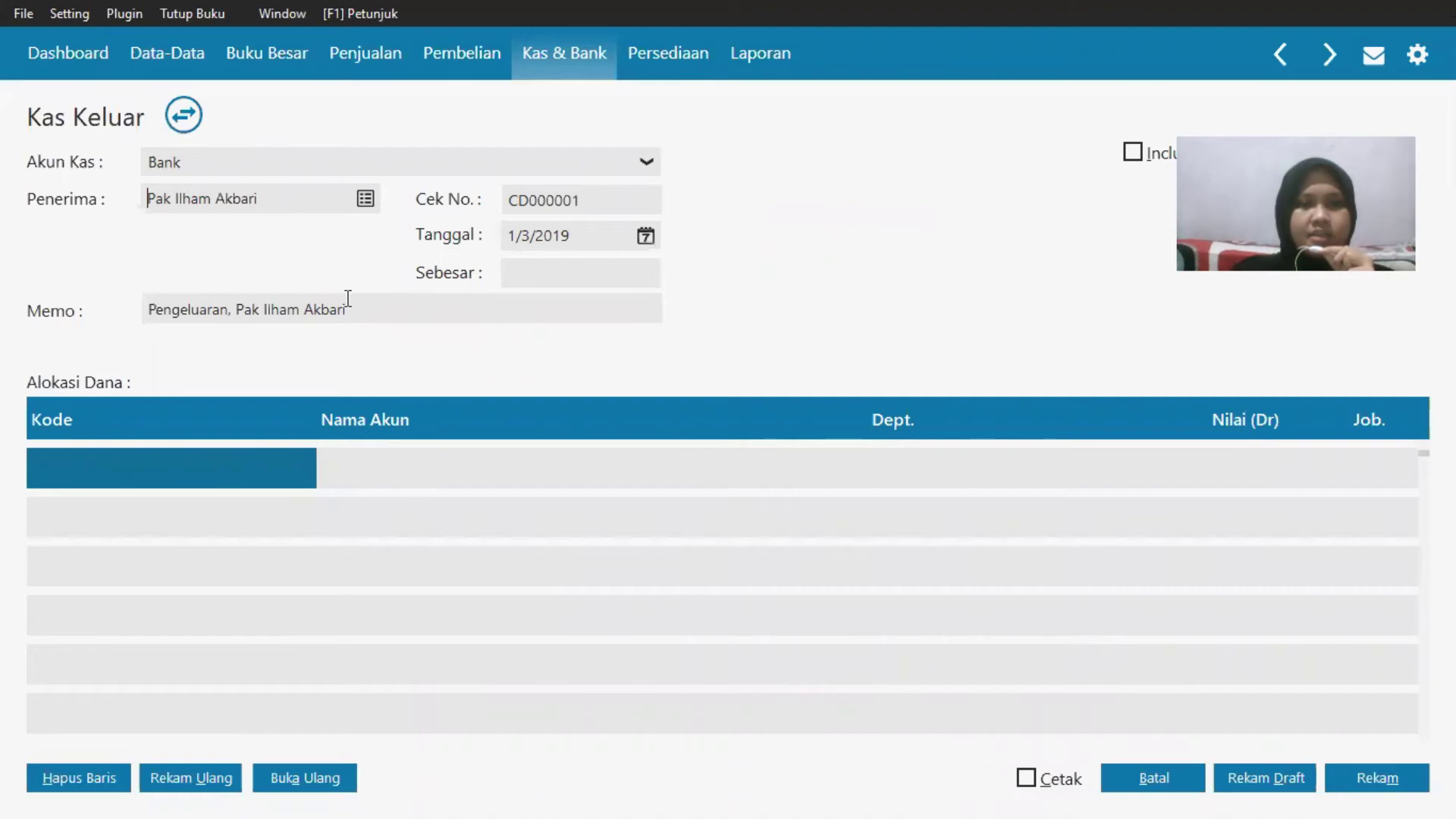
- Append 'sewa gedung,' to the memo after Pengeluaran
left_click(229, 307)
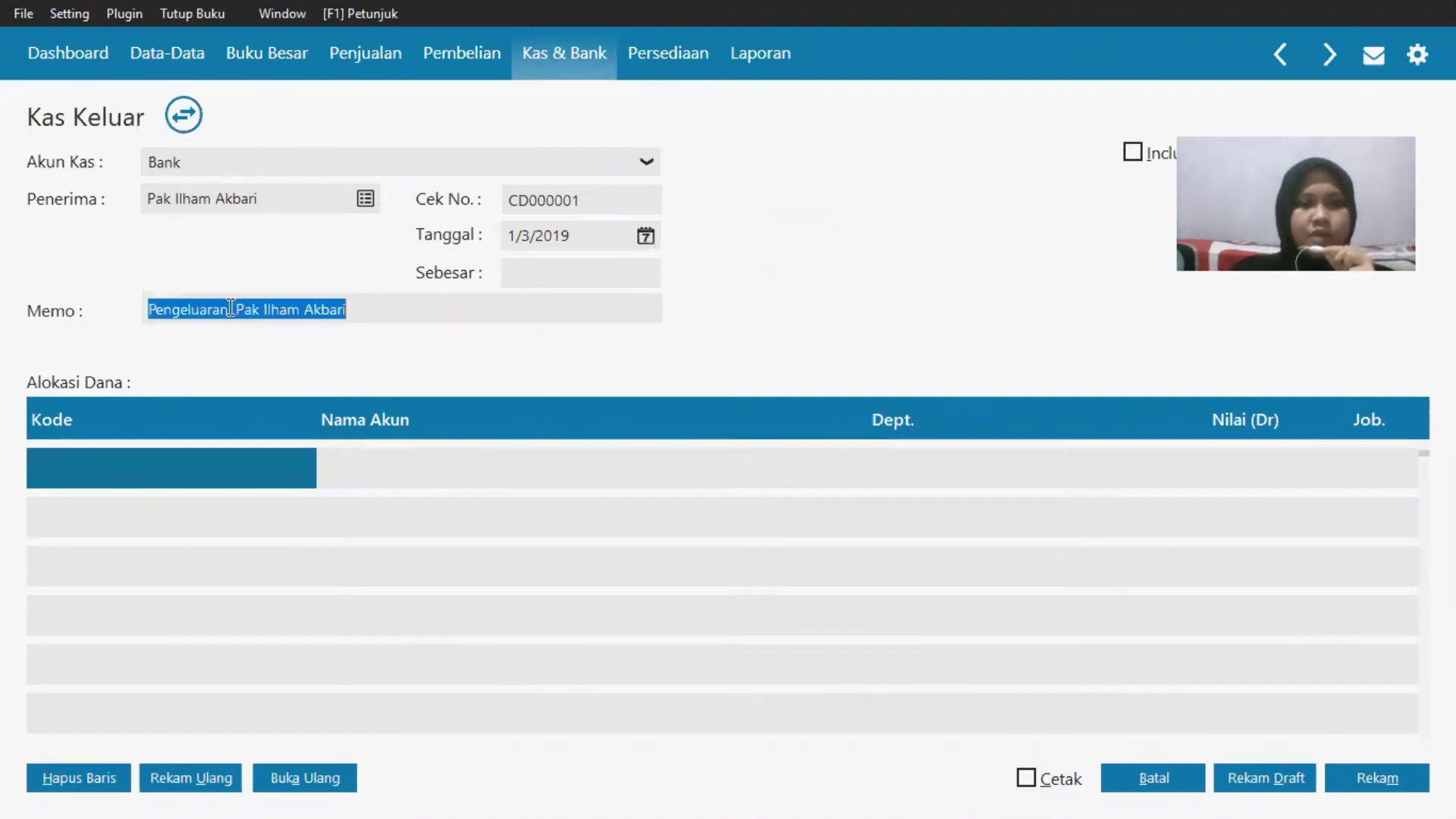
left_click(230, 308)
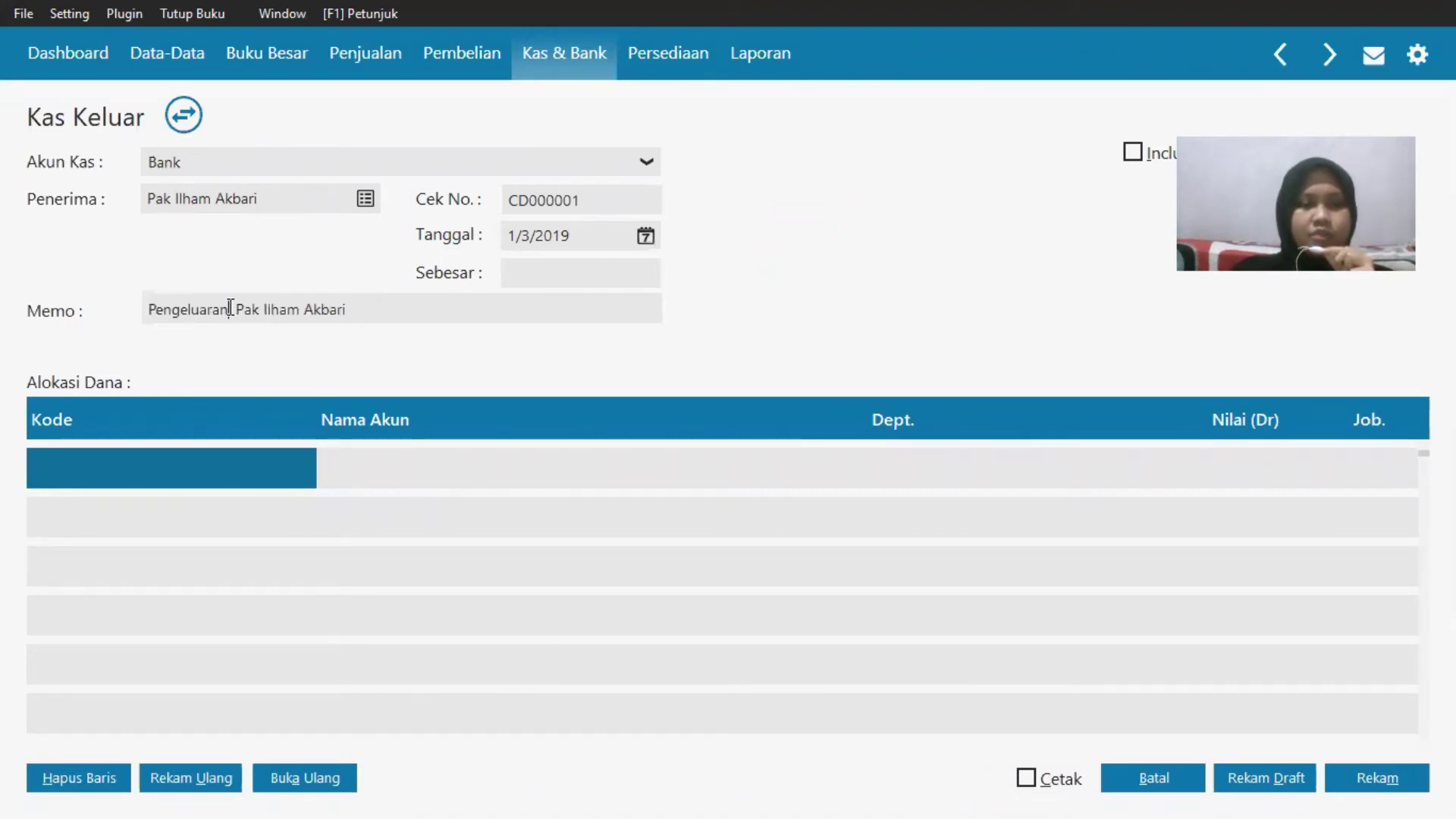
type("sewa g")
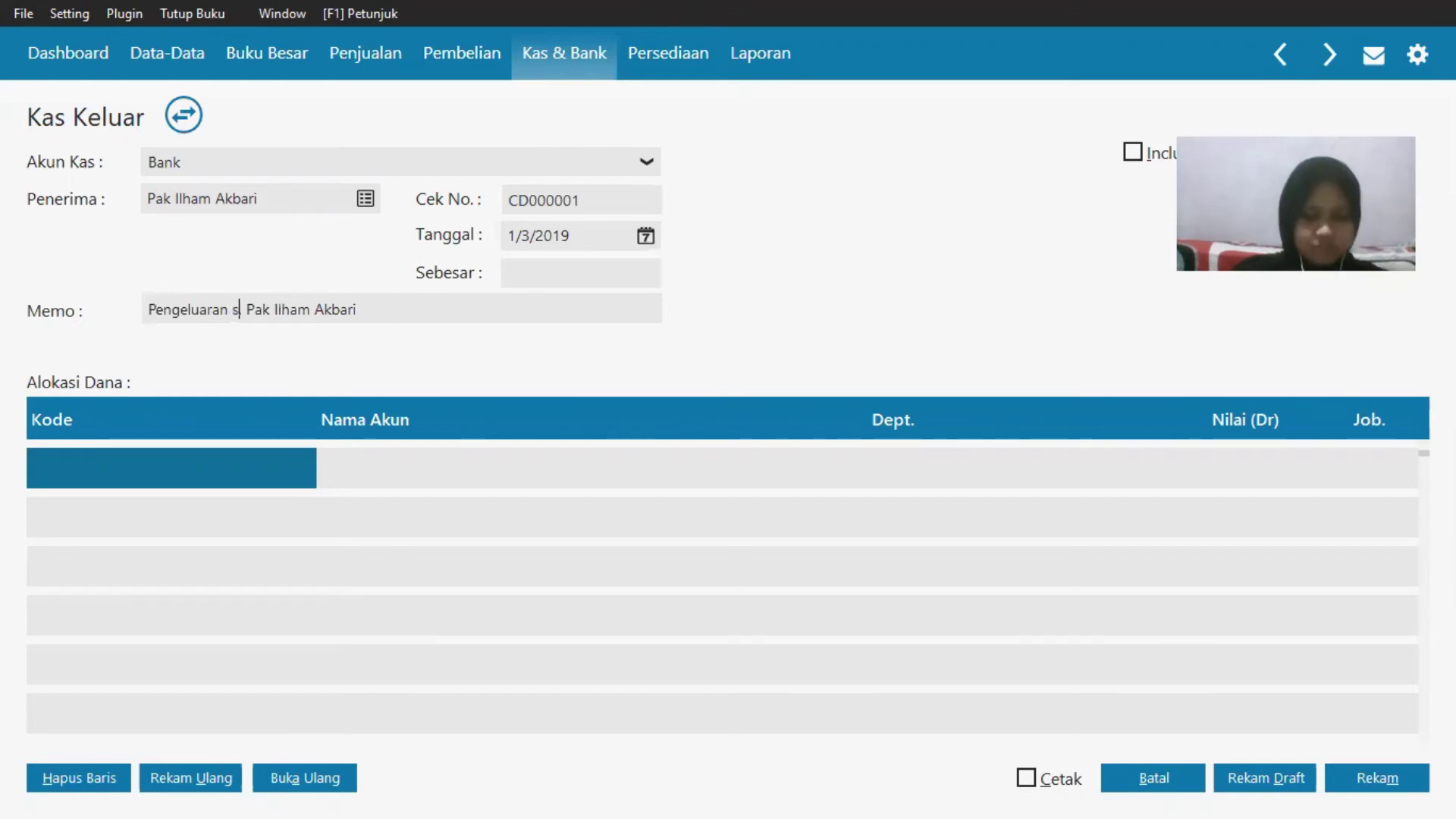
type("edung,")
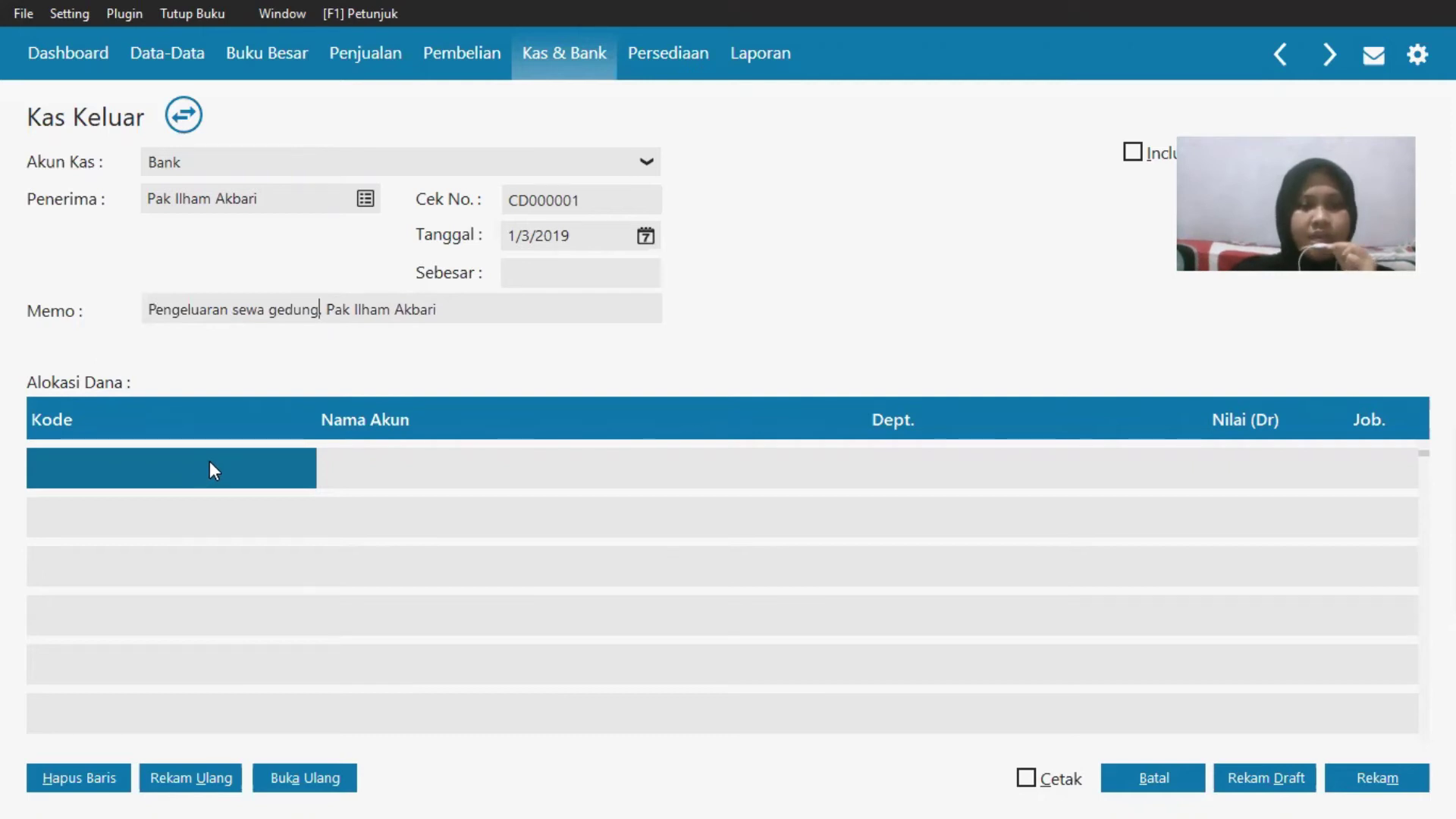
- Choose account 150000310 (Sewa Dibayar di Muka) for the first journal line
left_click(226, 475)
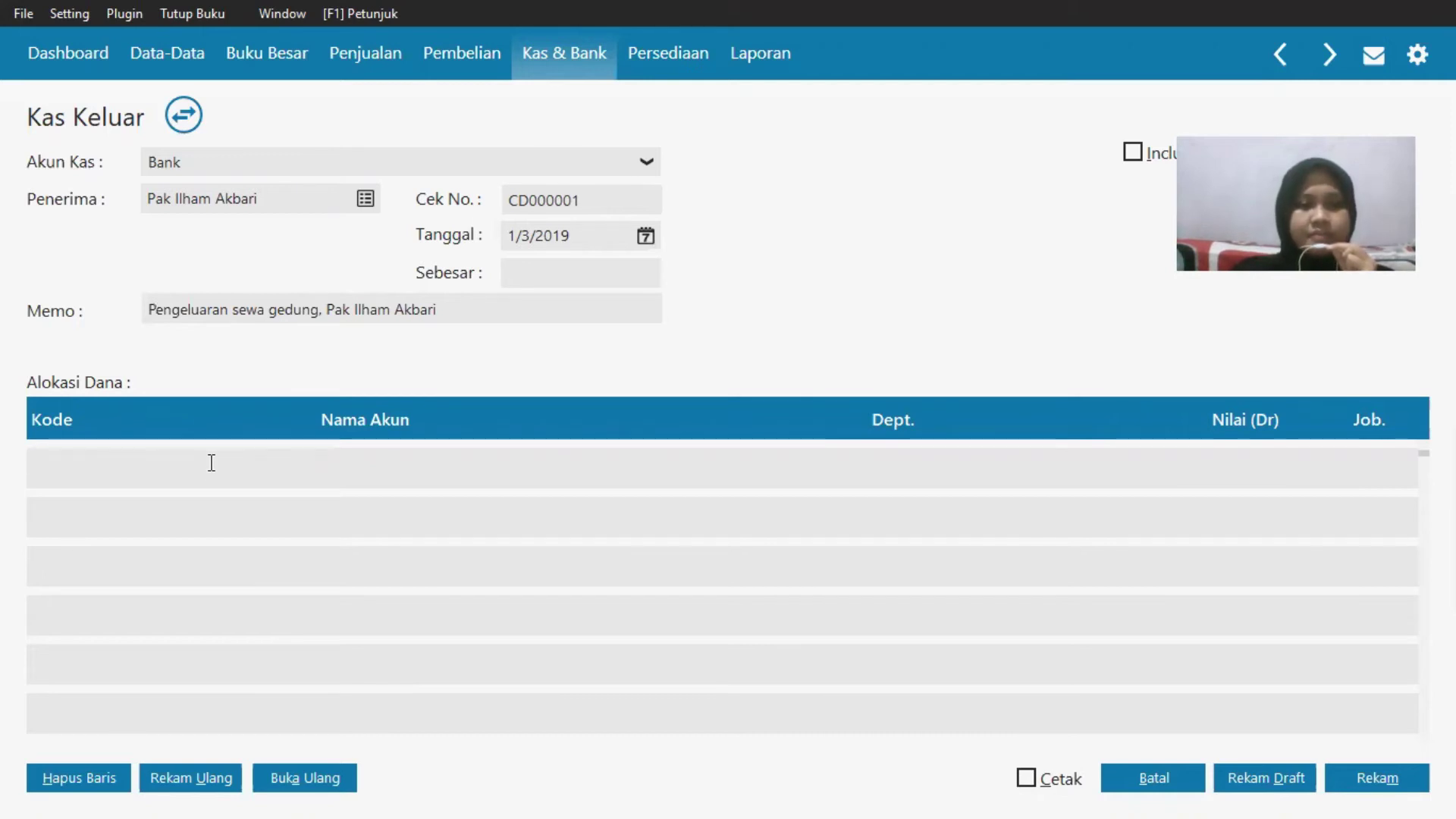
double_click(212, 463)
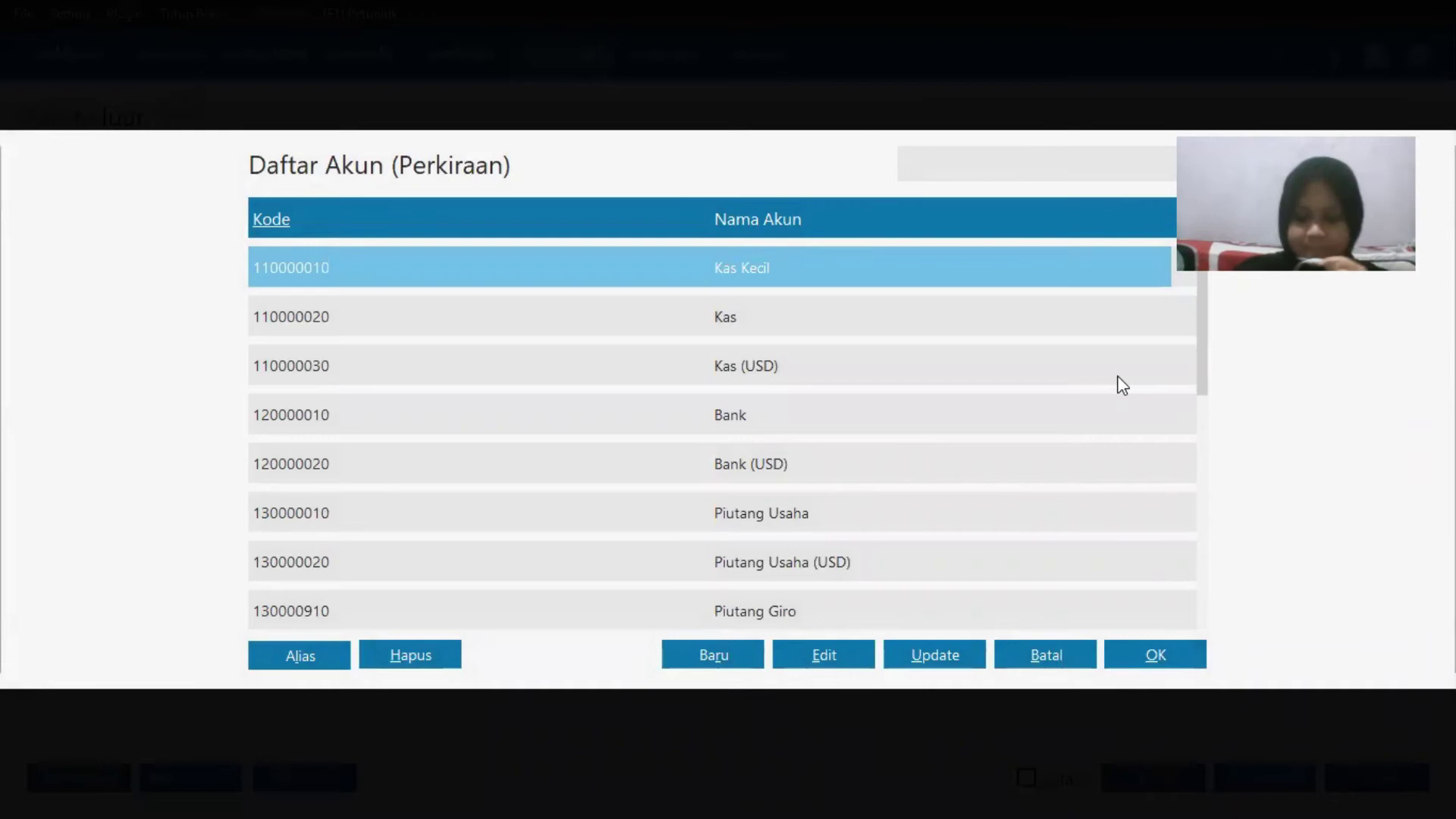
key("Down")
key("Down")
key("Down")
key("Down")
key("Down")
key("Down")
key("Down")
key("Down")
key("Down")
key("Down")
key("Down")
key("Down")
key("Down")
key("Down")
key("Down")
key("Down")
key("Down")
key("Down")
key("Down")
key("Down")
key("Down")
key("Down")
key("Down")
key("Down")
key("Down")
key("Down")
key("Down")
key("Down")
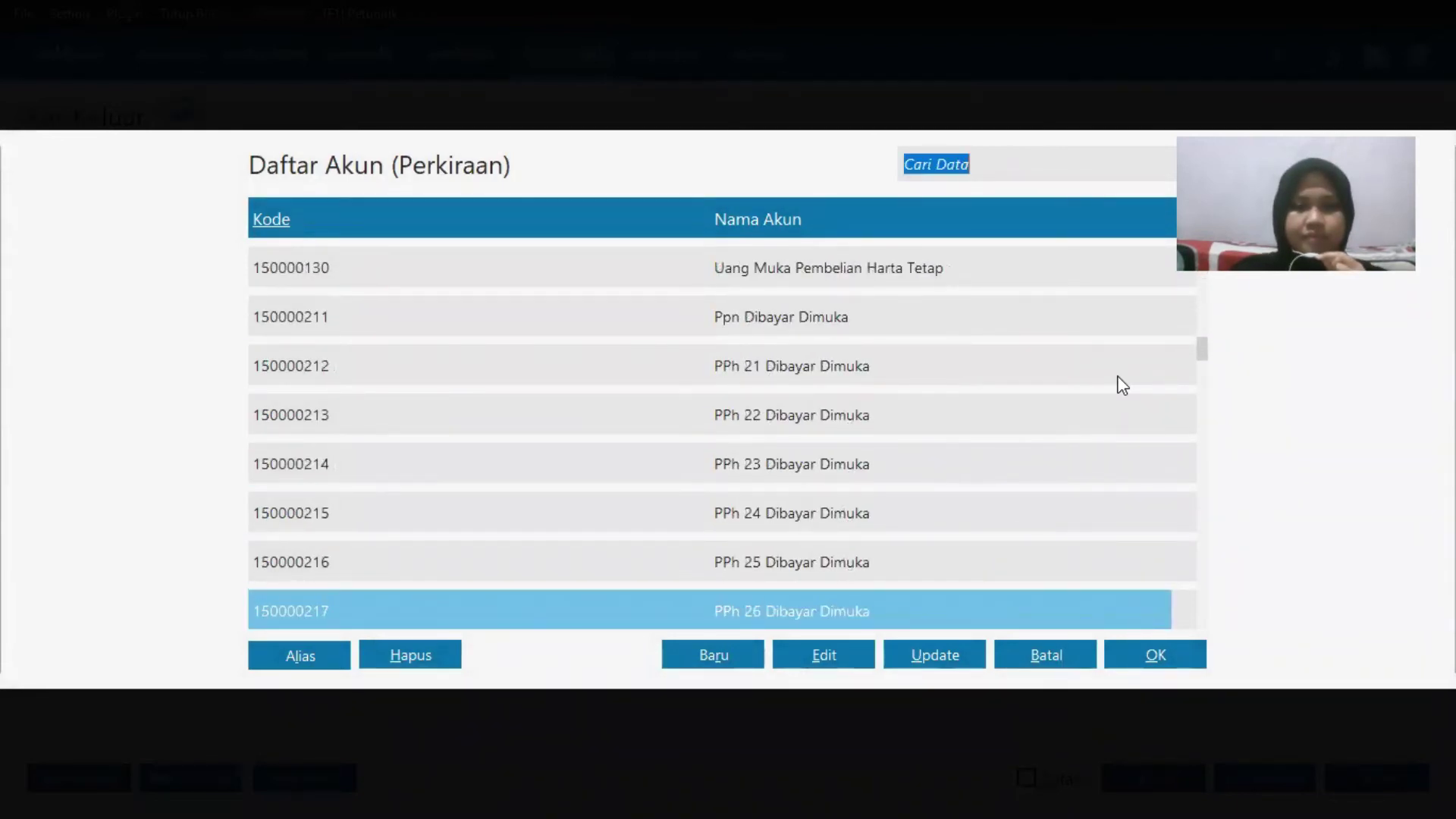
key("Down")
key("Down")
key("Down")
key("Down")
key("Down")
key("Down")
key("Down")
key("Down")
key("Up")
key("Up")
key("Up")
key("Up")
key("Up")
key("Up")
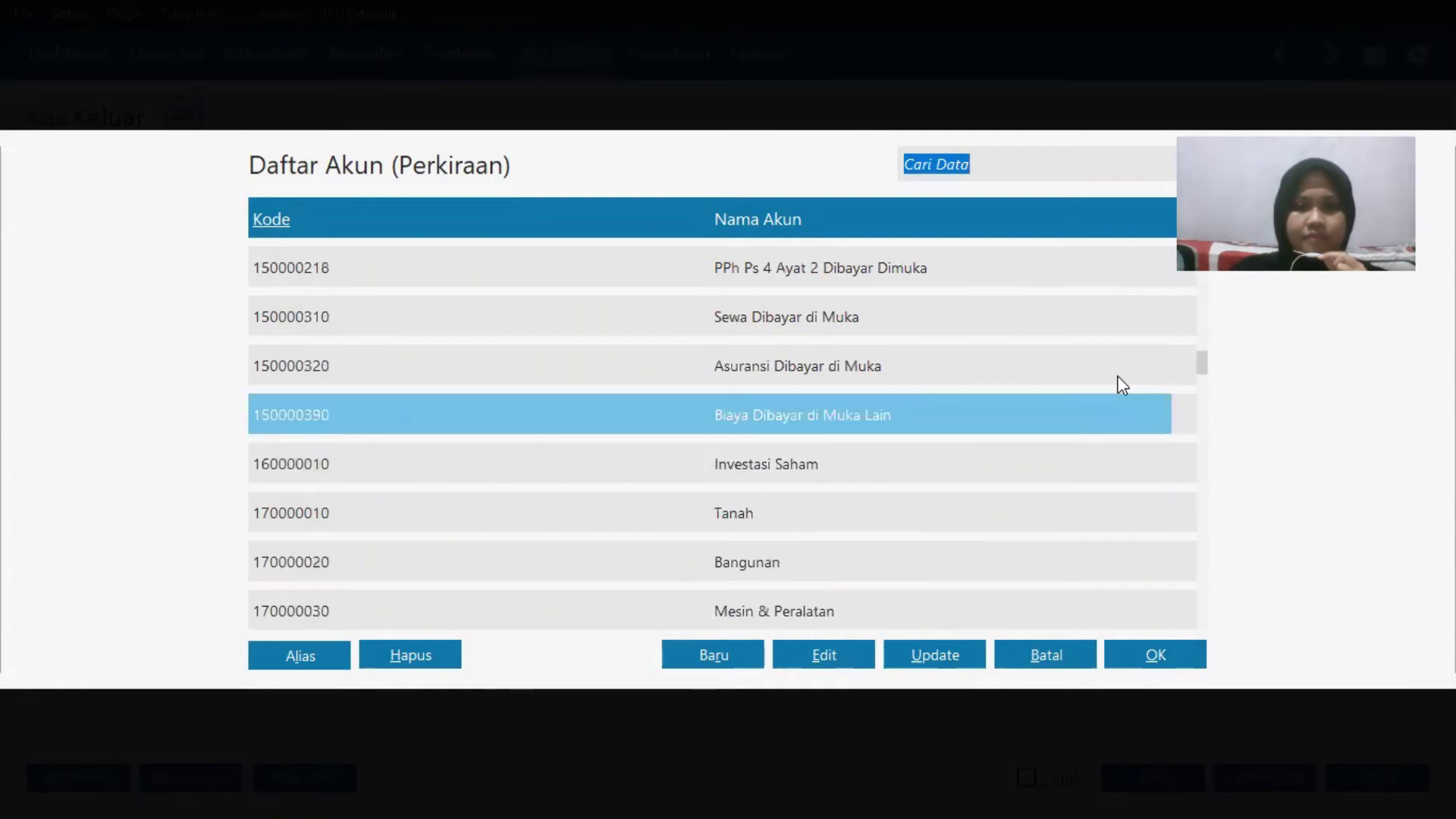
left_click(1165, 652)
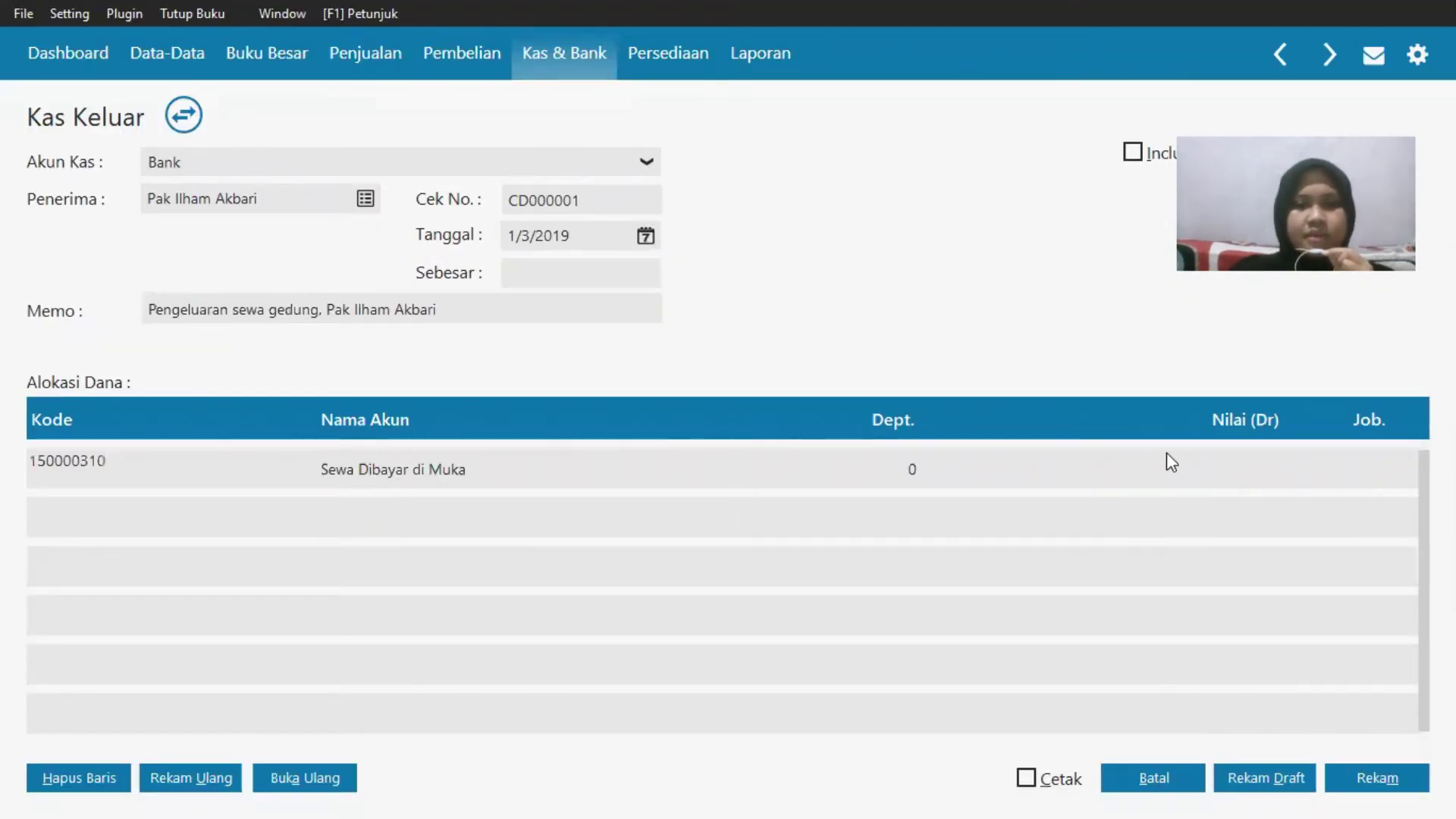
- Debit Rp 3,600,000 on the line, fill the Sebesar total, and save the cash-out
left_click(1218, 468)
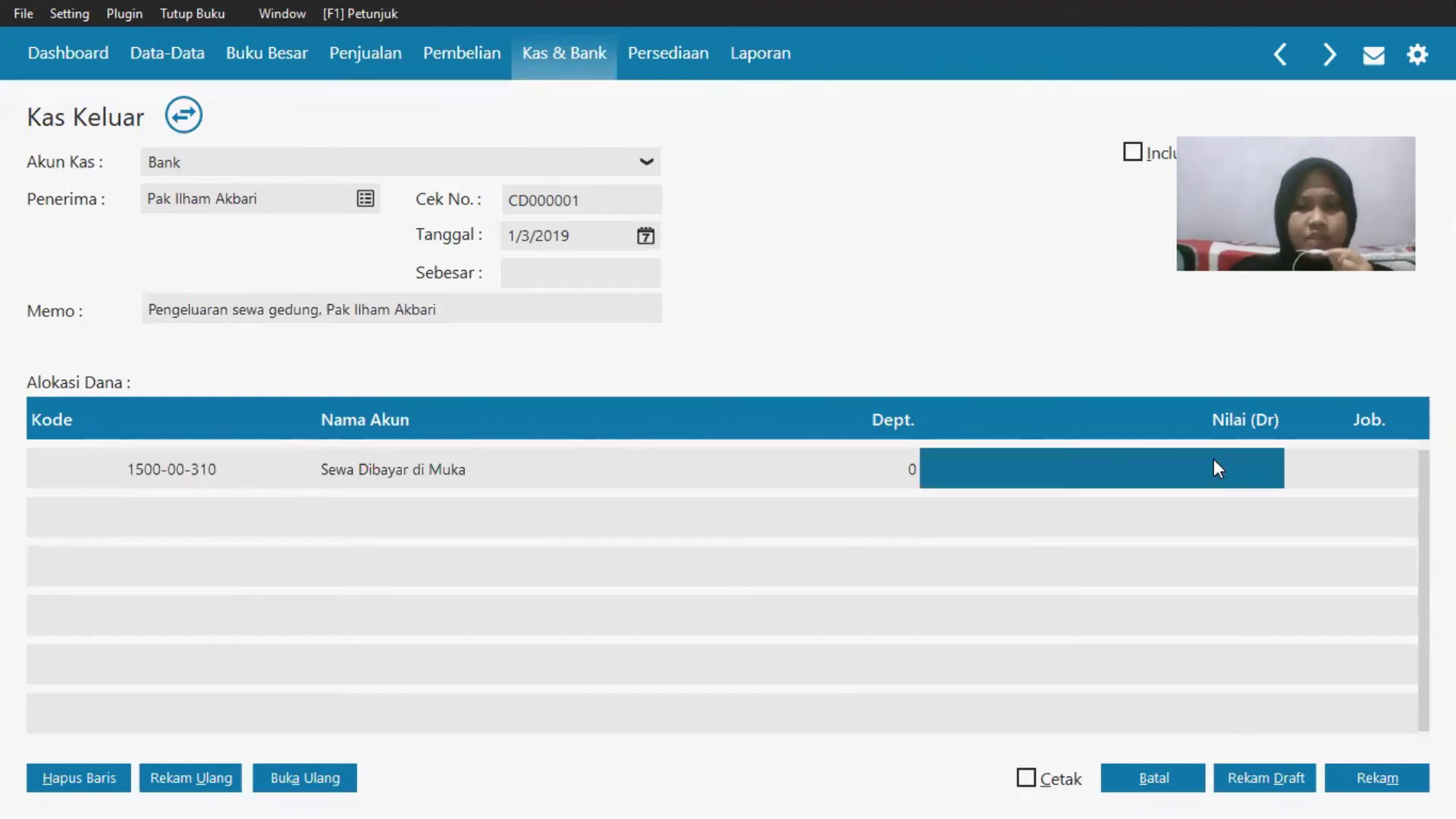
type("3")
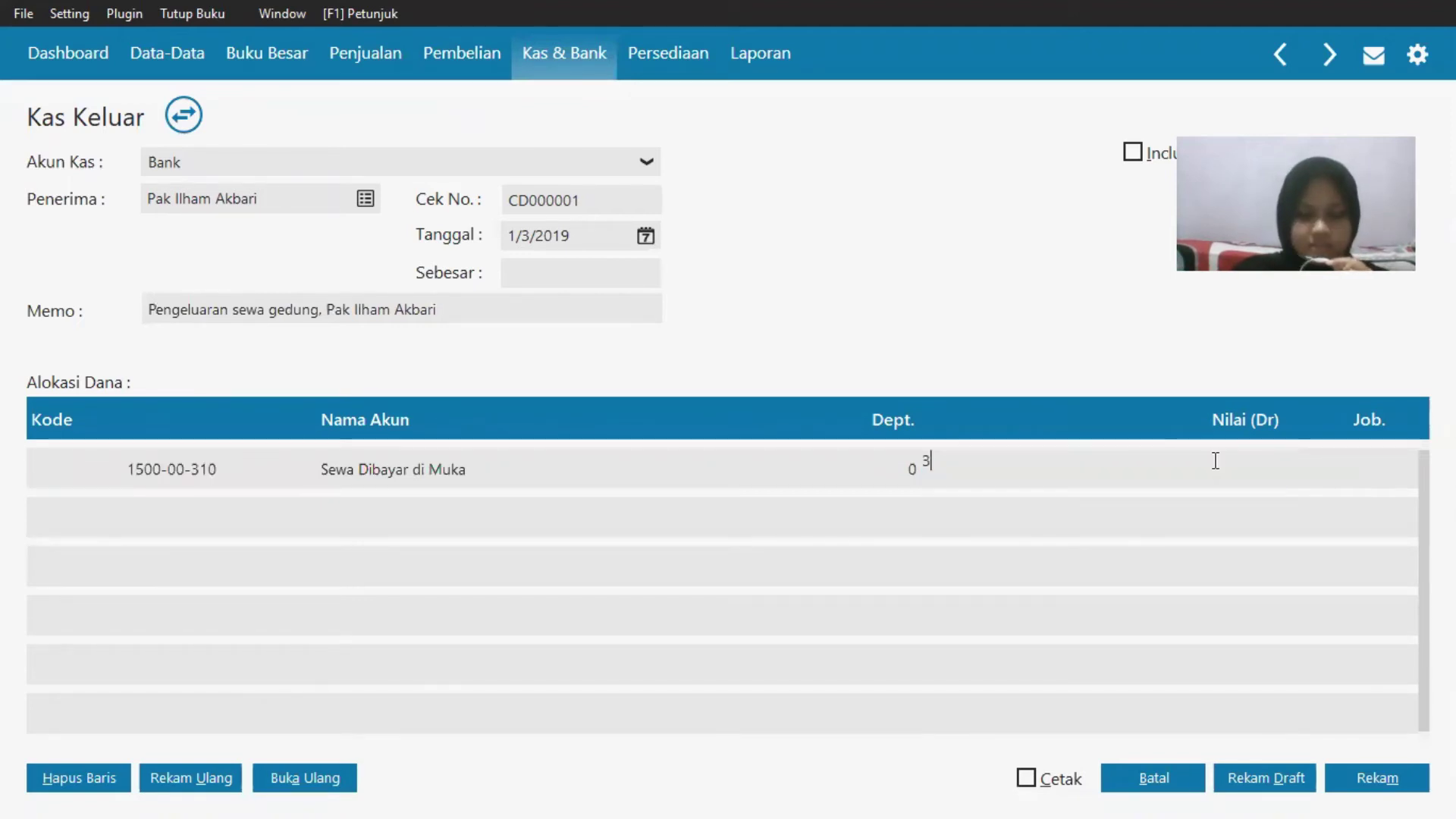
type("600000")
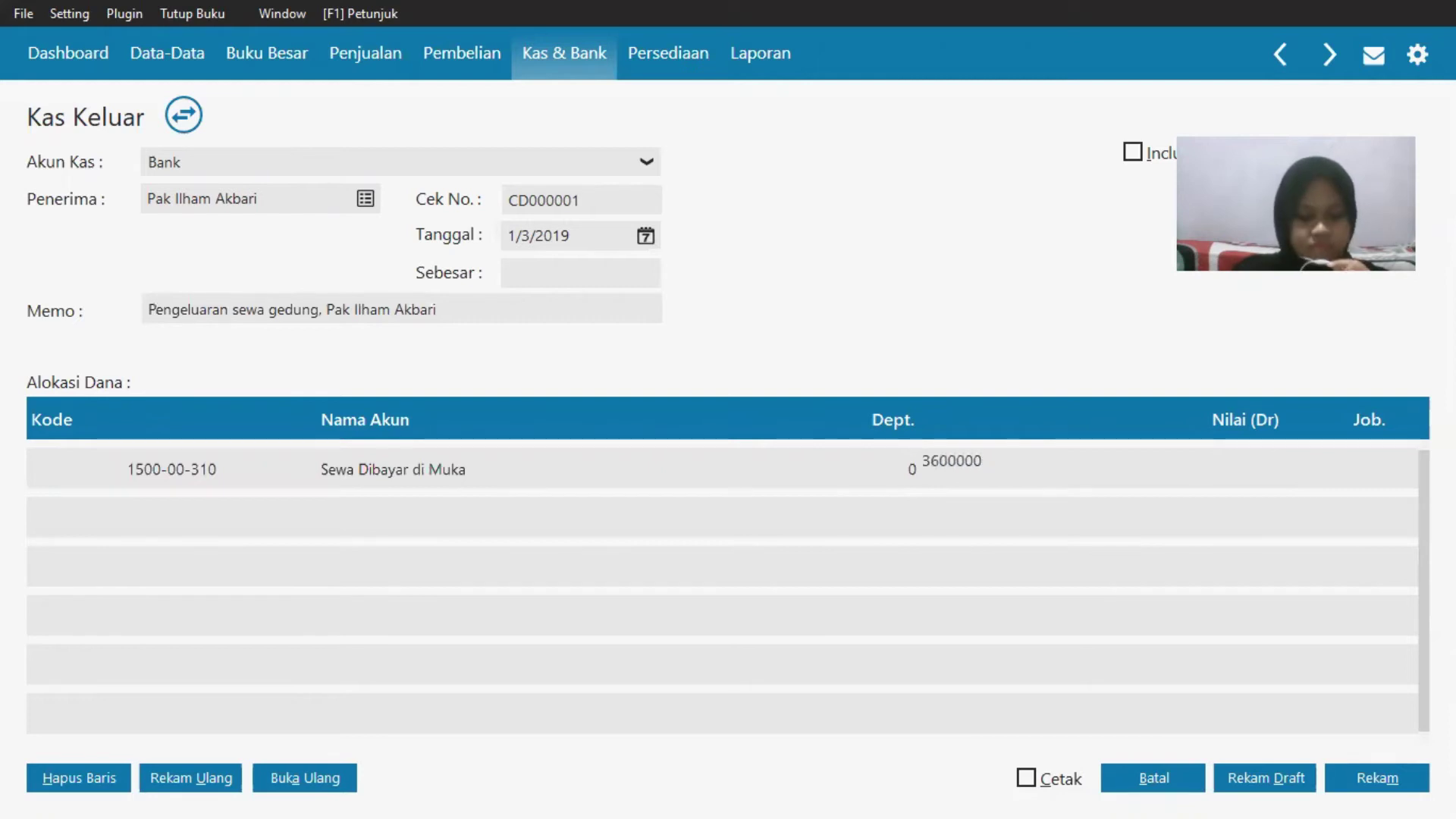
key("Tab")
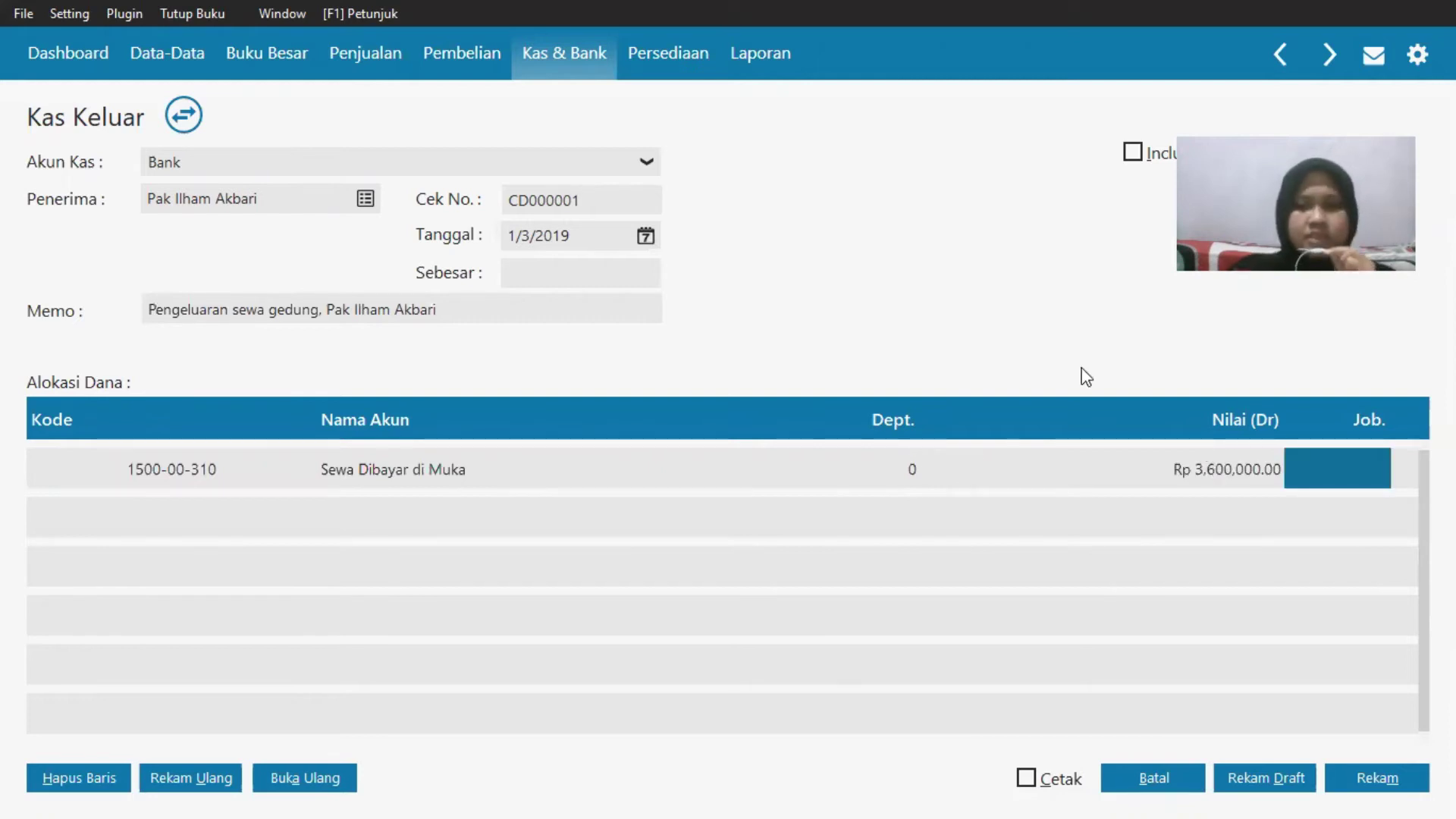
left_click(606, 276)
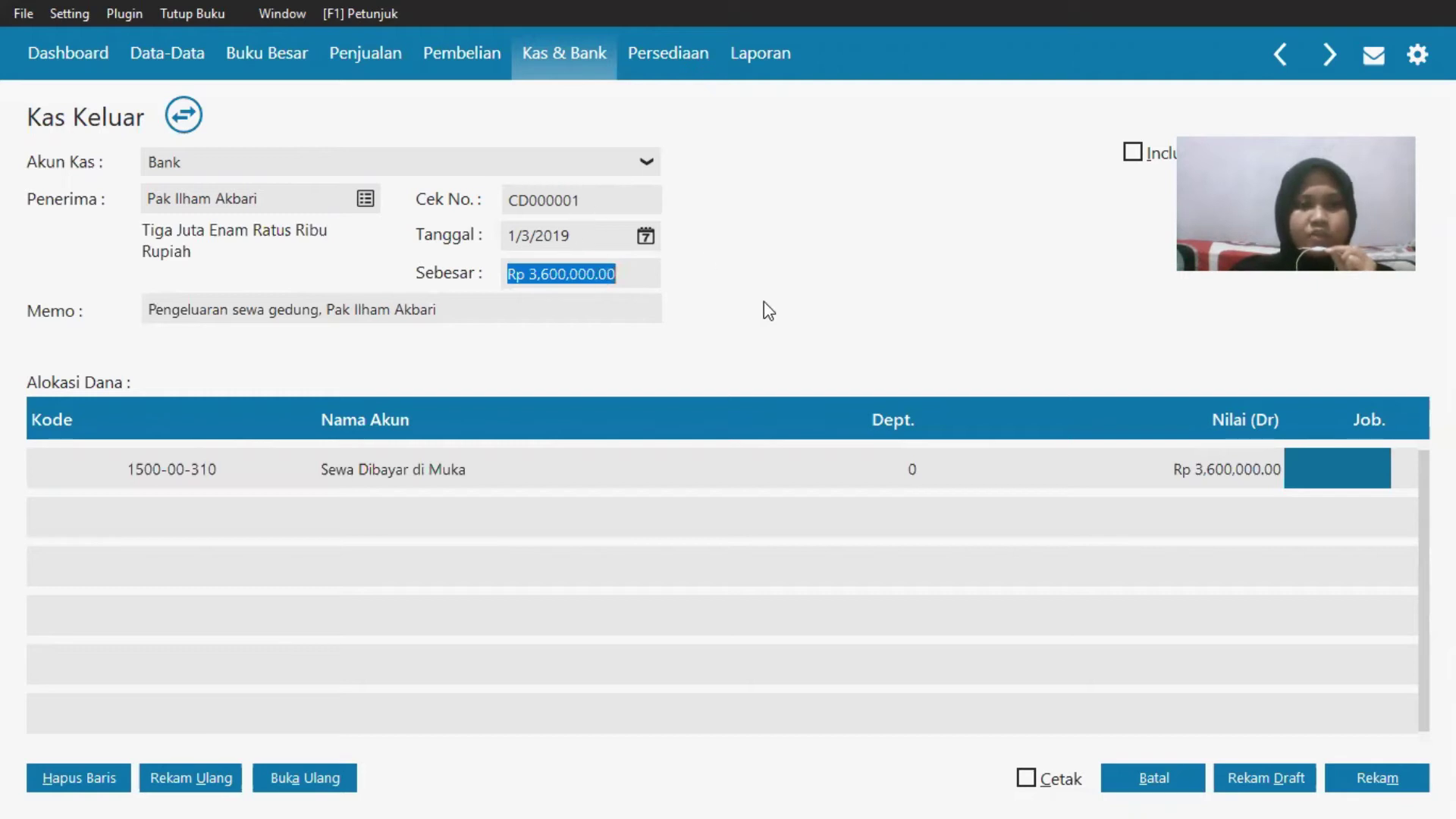
left_click(1384, 777)
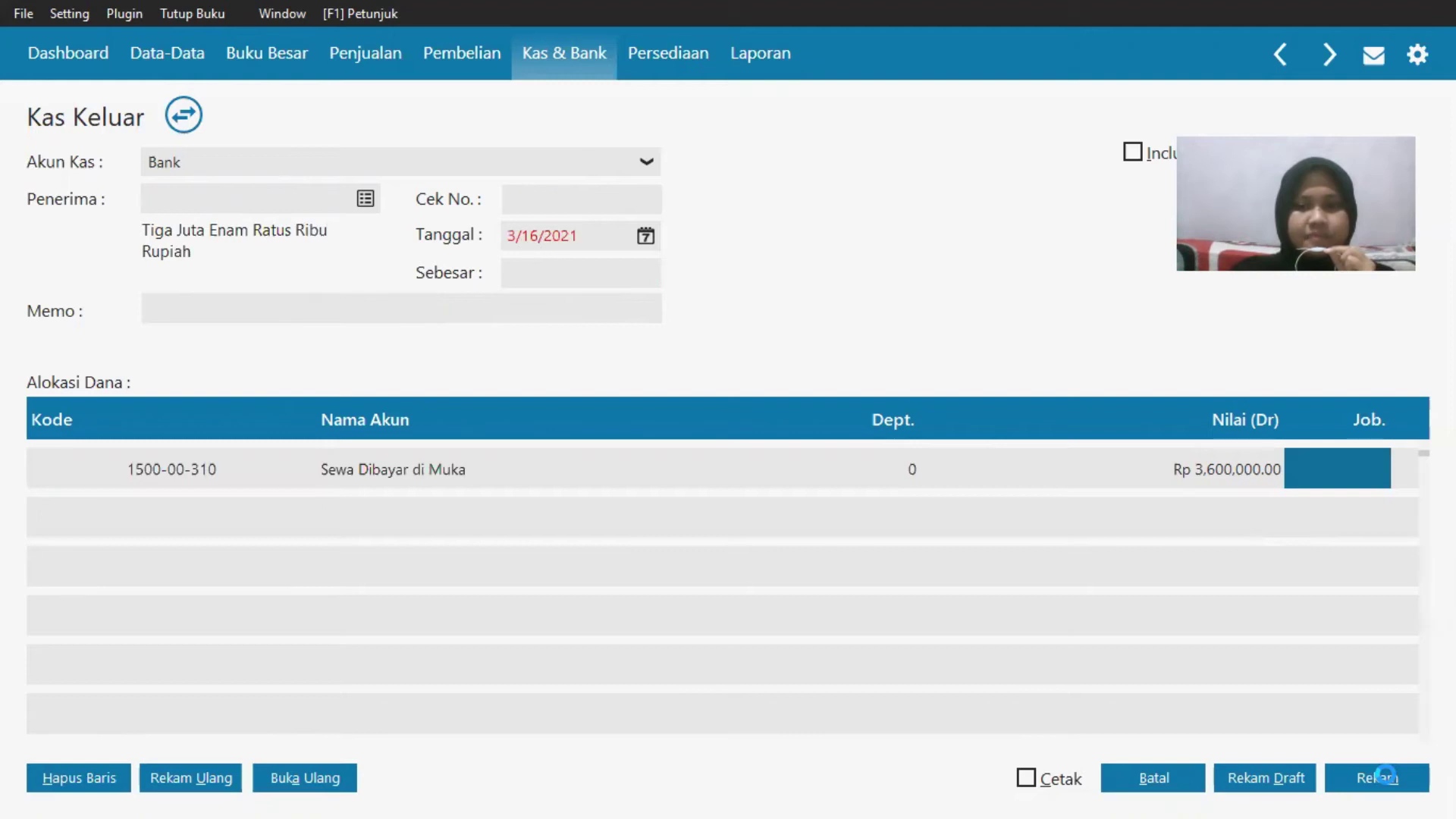
- Dismiss the blank follow-up Kas Keluar form and return to the cash-out list
left_click(1133, 787)
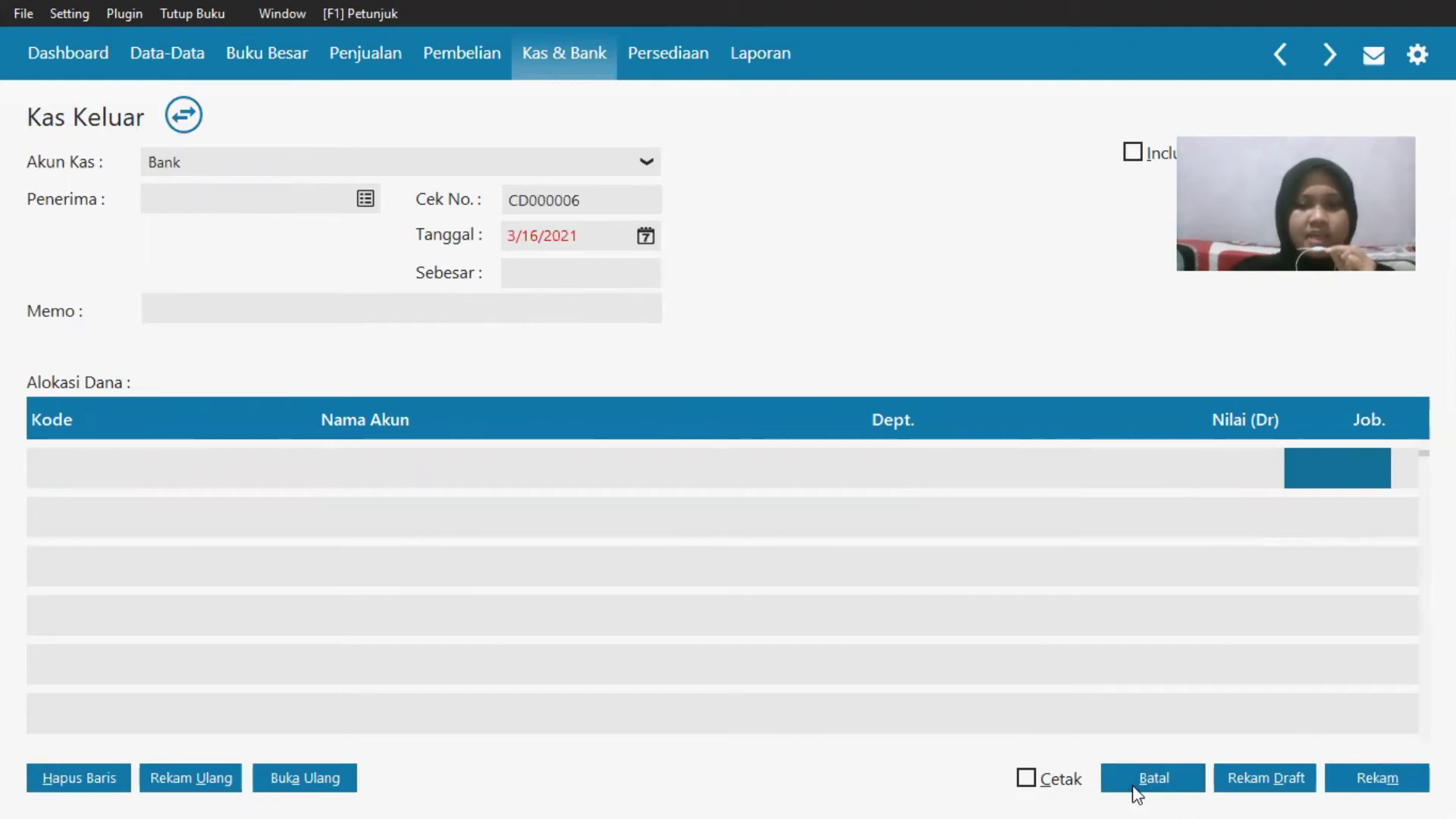
left_click(1186, 788)
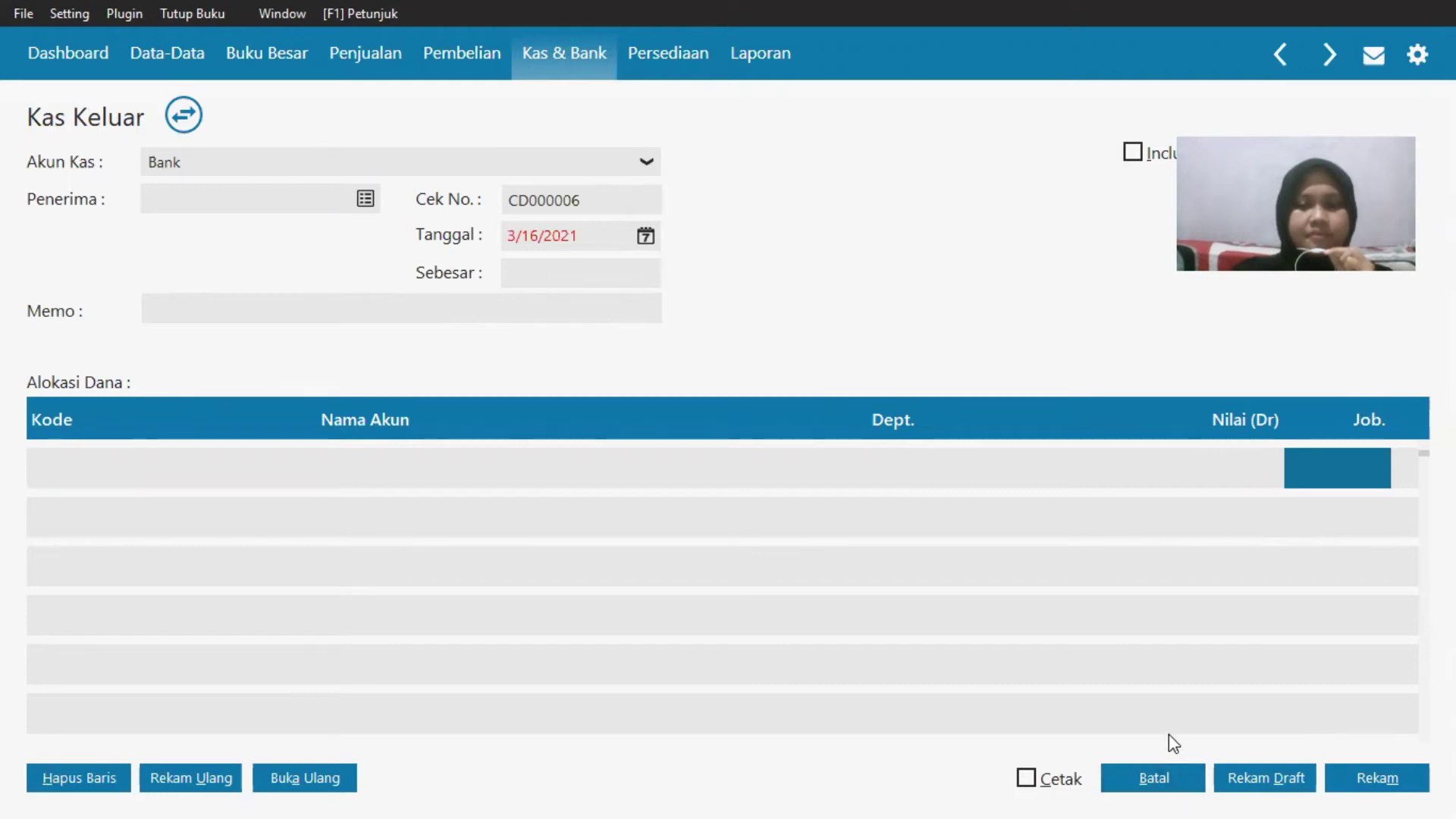
left_click(1166, 789)
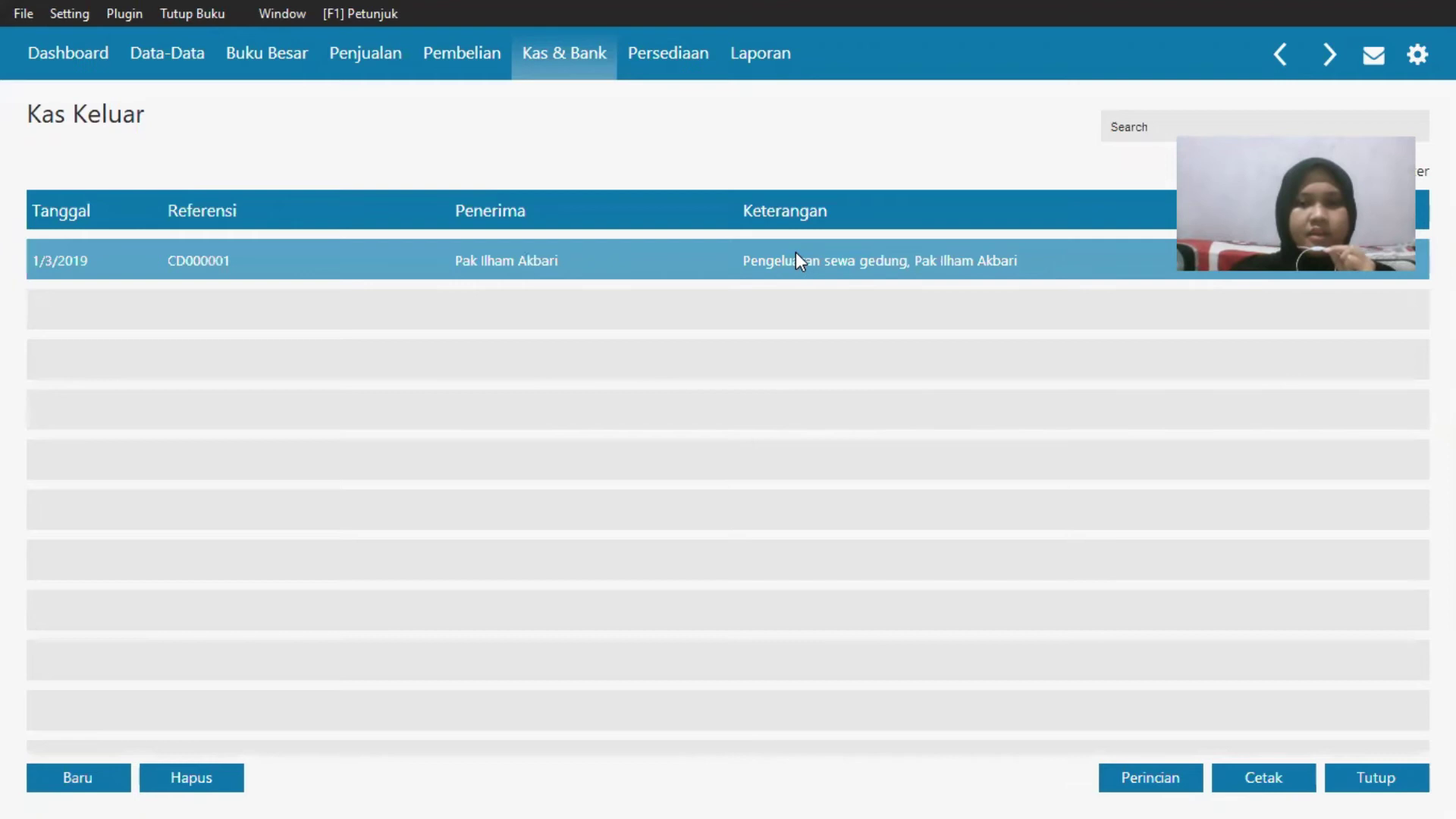
- Review CD000001's journal voucher, then close the cash-out list back to Kas & Bank
right_click(798, 258)
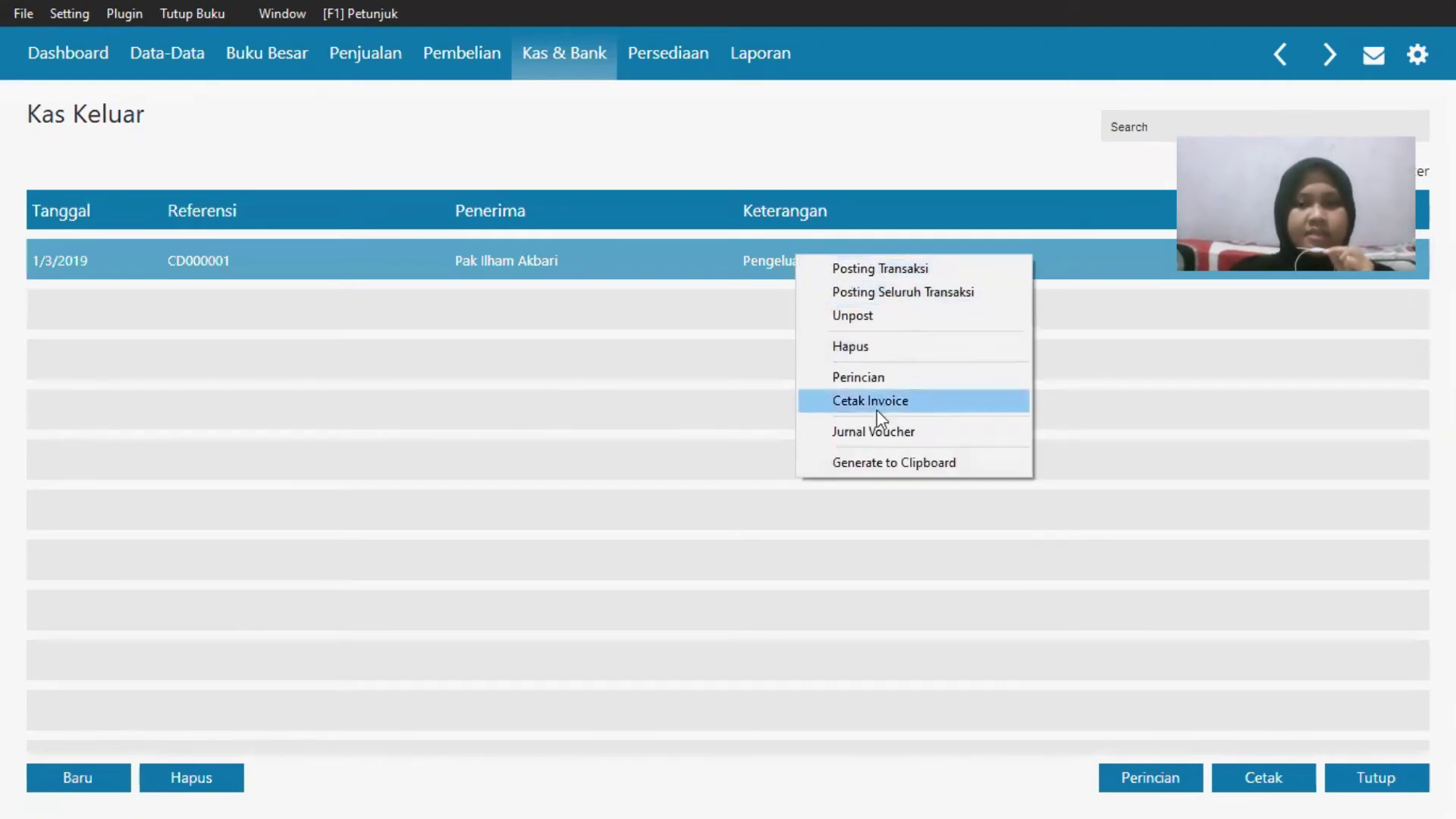
left_click(876, 431)
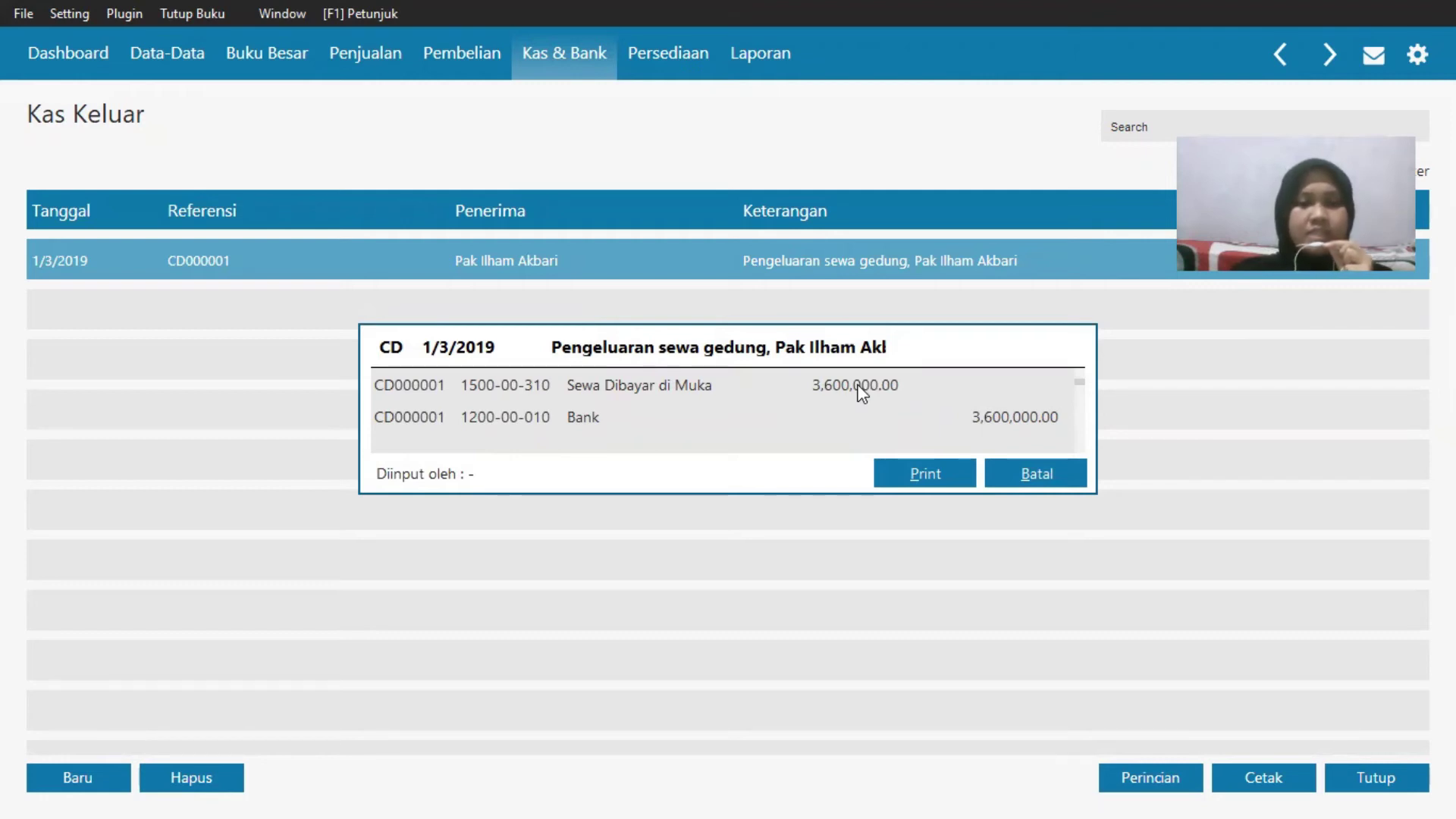
left_click(1037, 474)
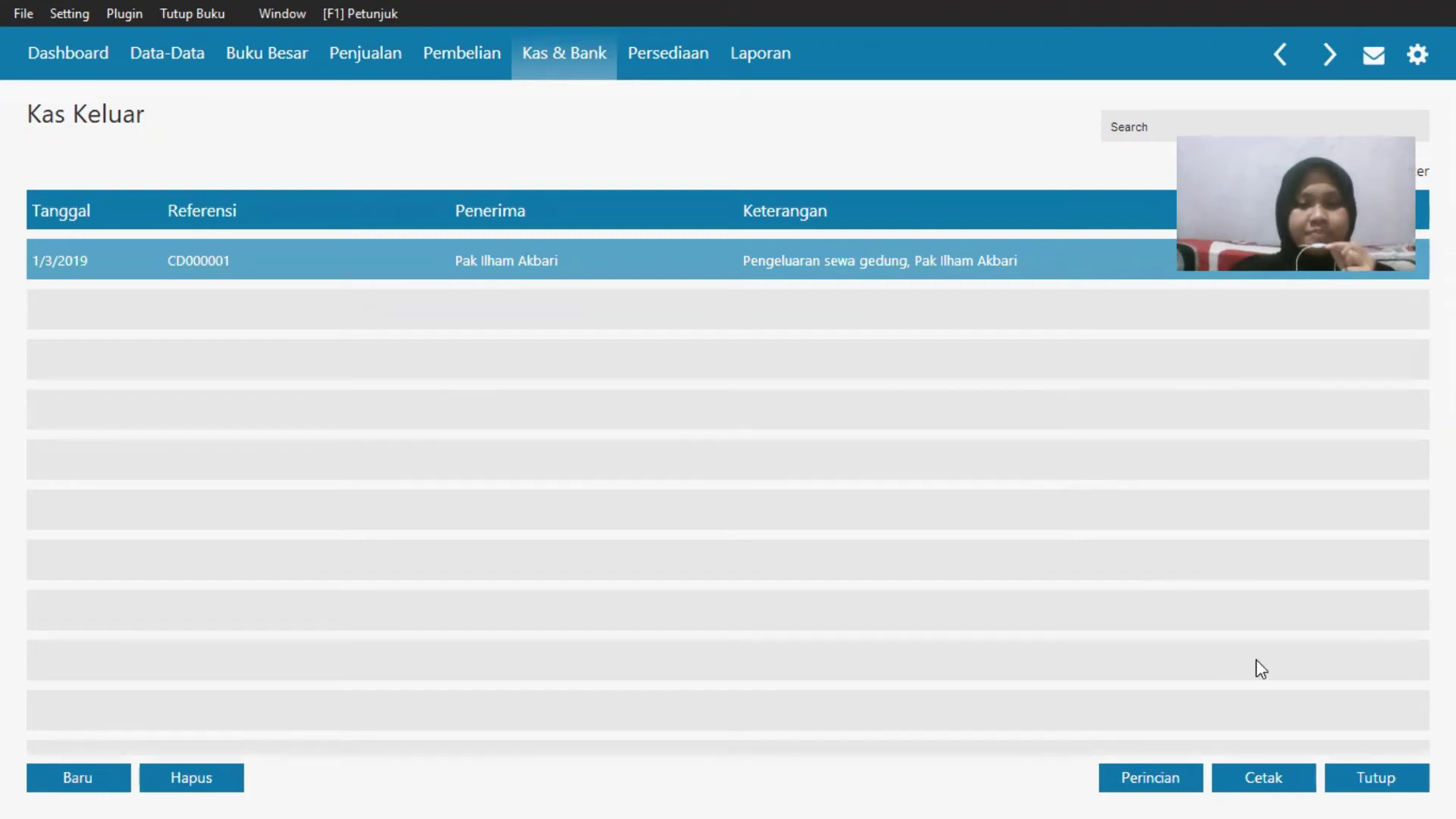
left_click(1363, 779)
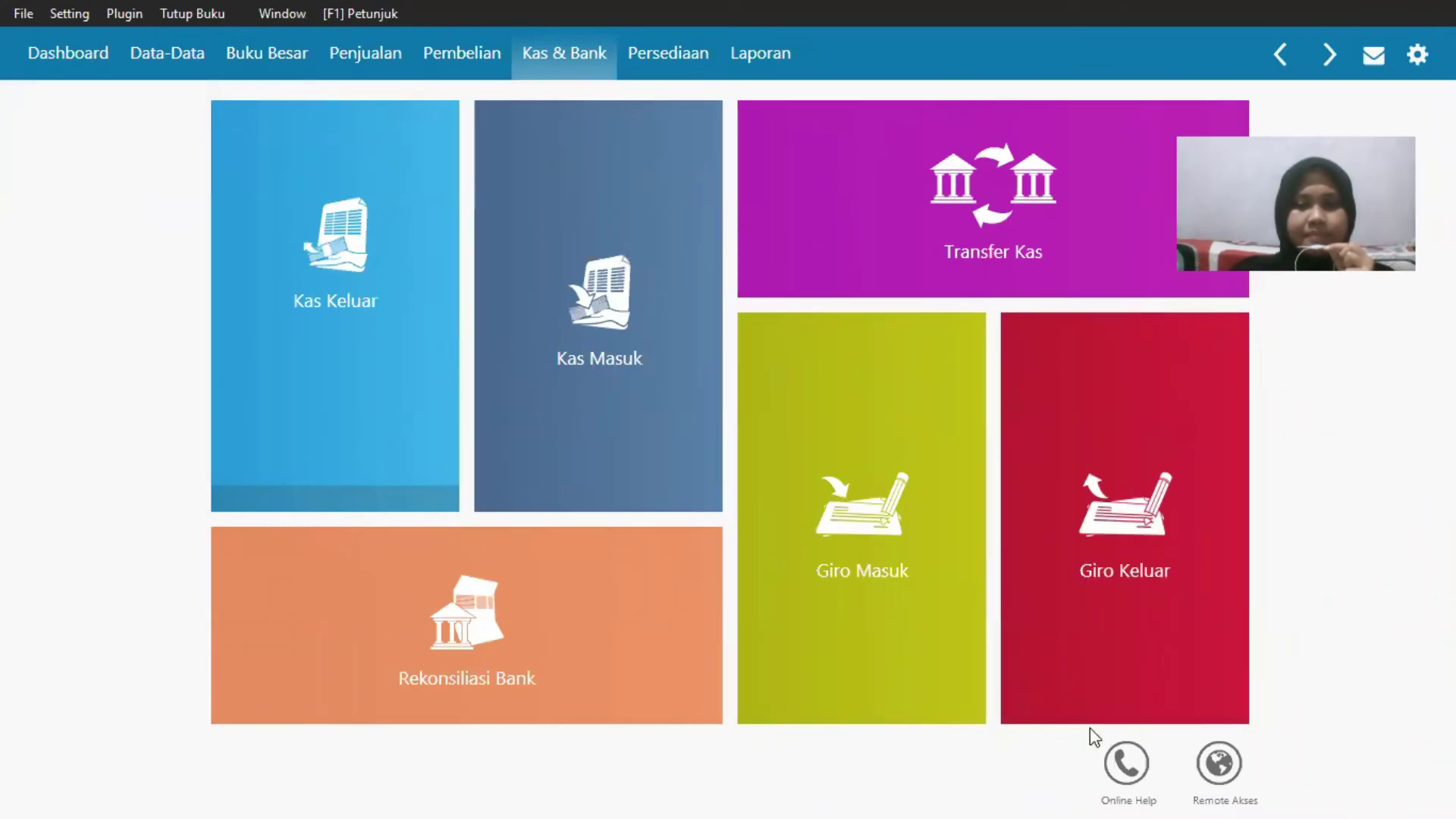
- Switch to the PowerPoint slideshow showing Transaksi 2 (Pembayaran Piutang)
key("alt+Tab")
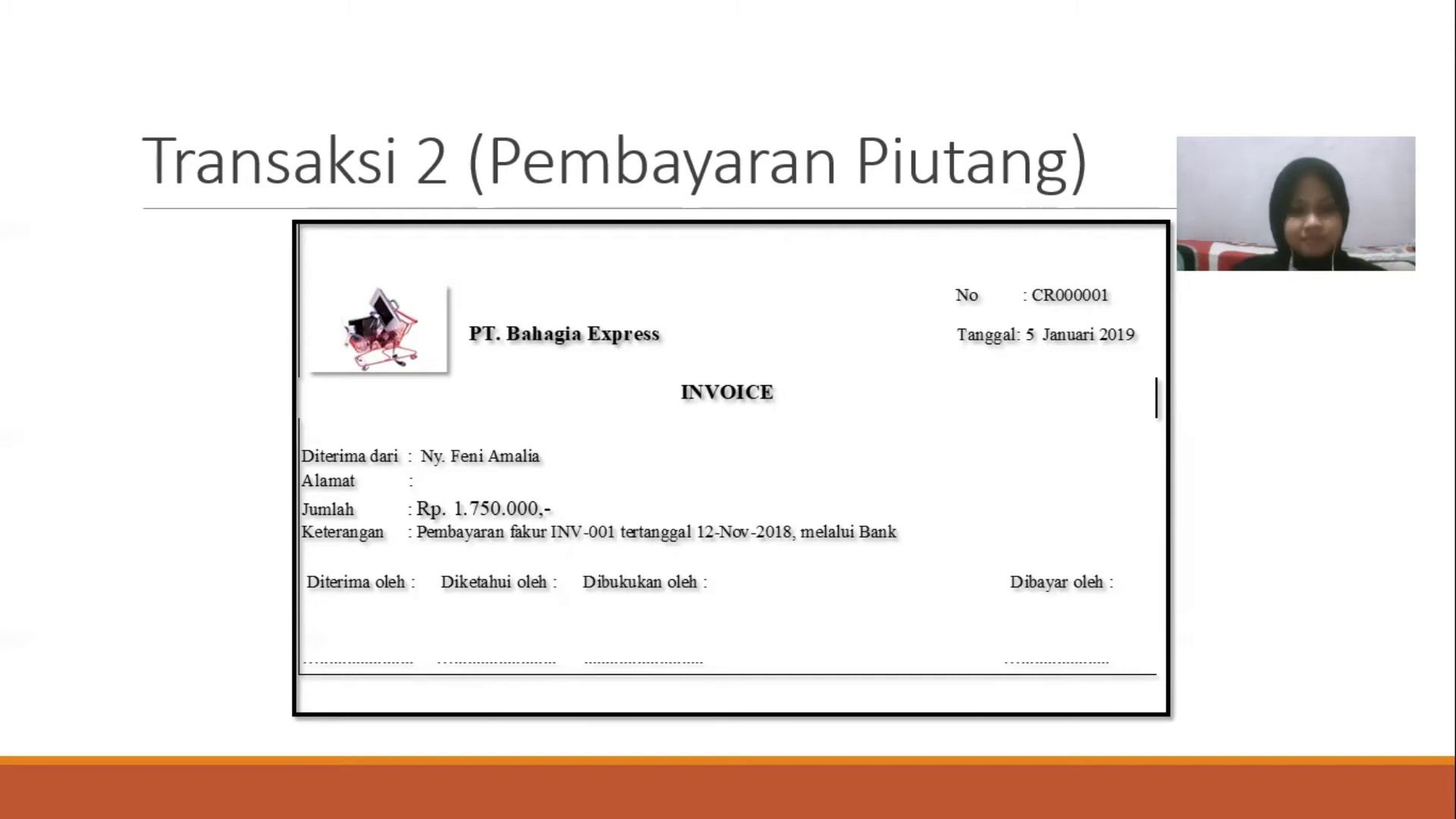
- Bring up the taskbar and Task View listing all open windows
key("super")
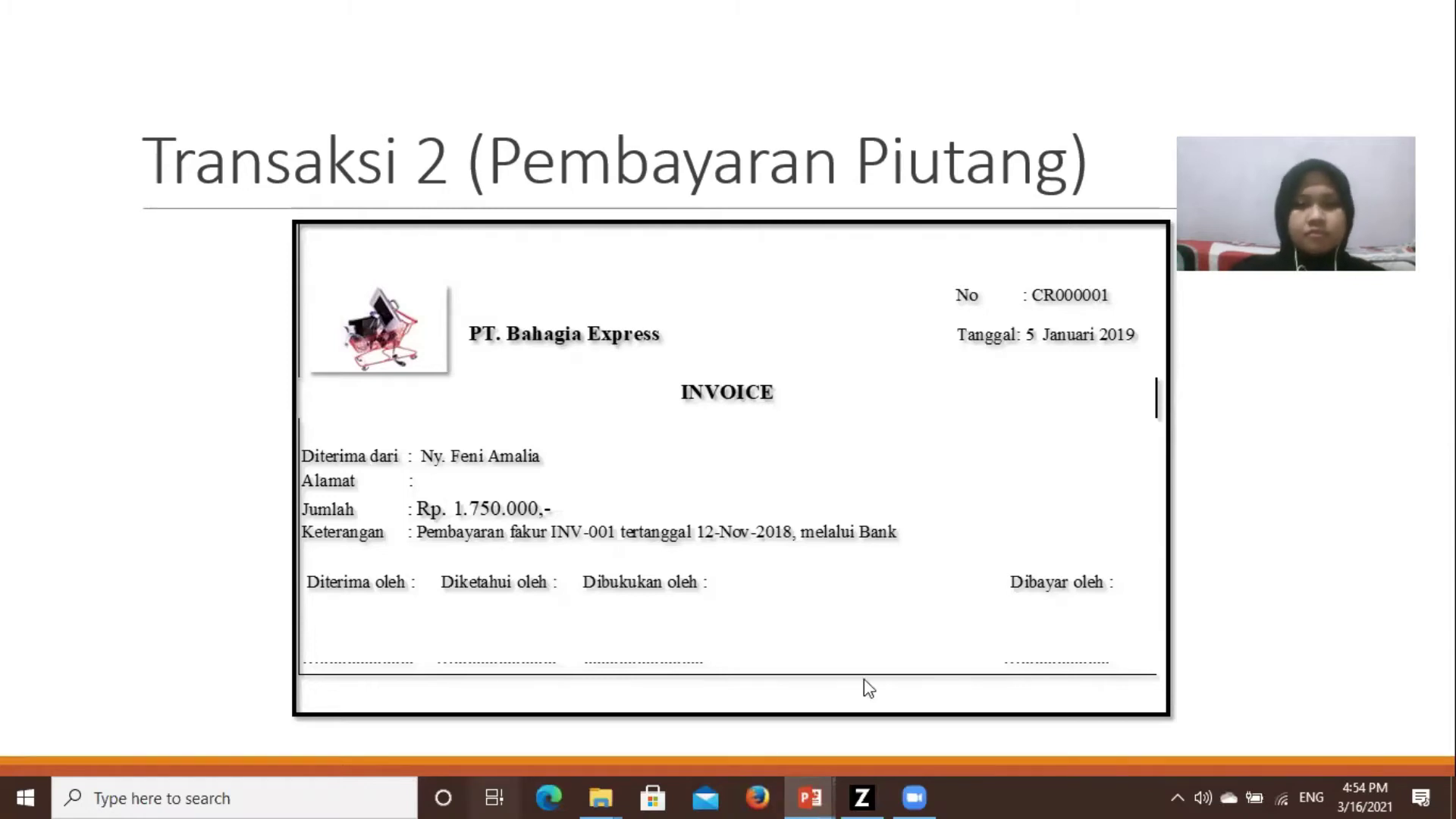
key("super+Tab")
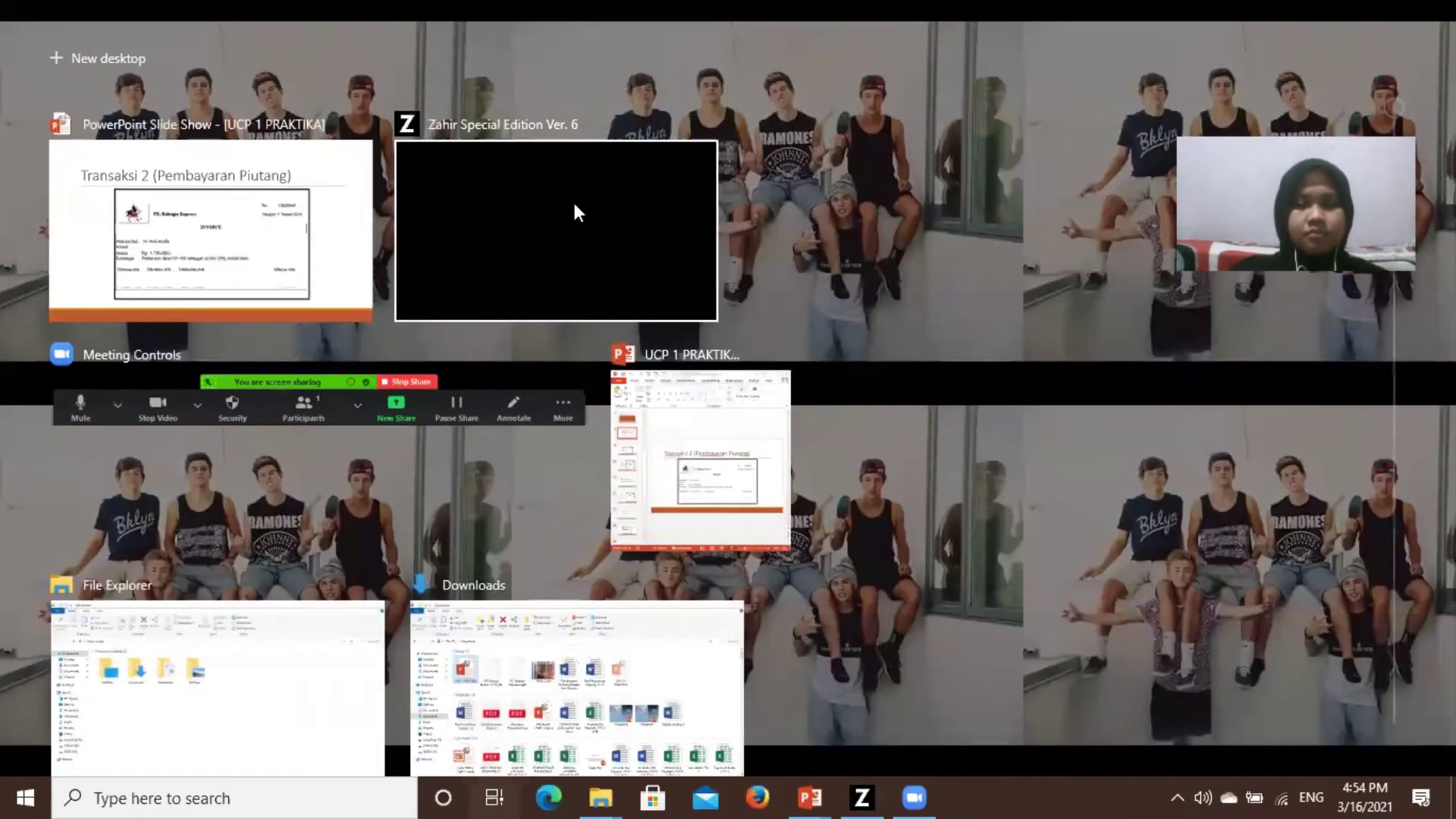
- Start a new Pembayaran Piutang Usaha entry dated 01/05/2019
left_click(574, 212)
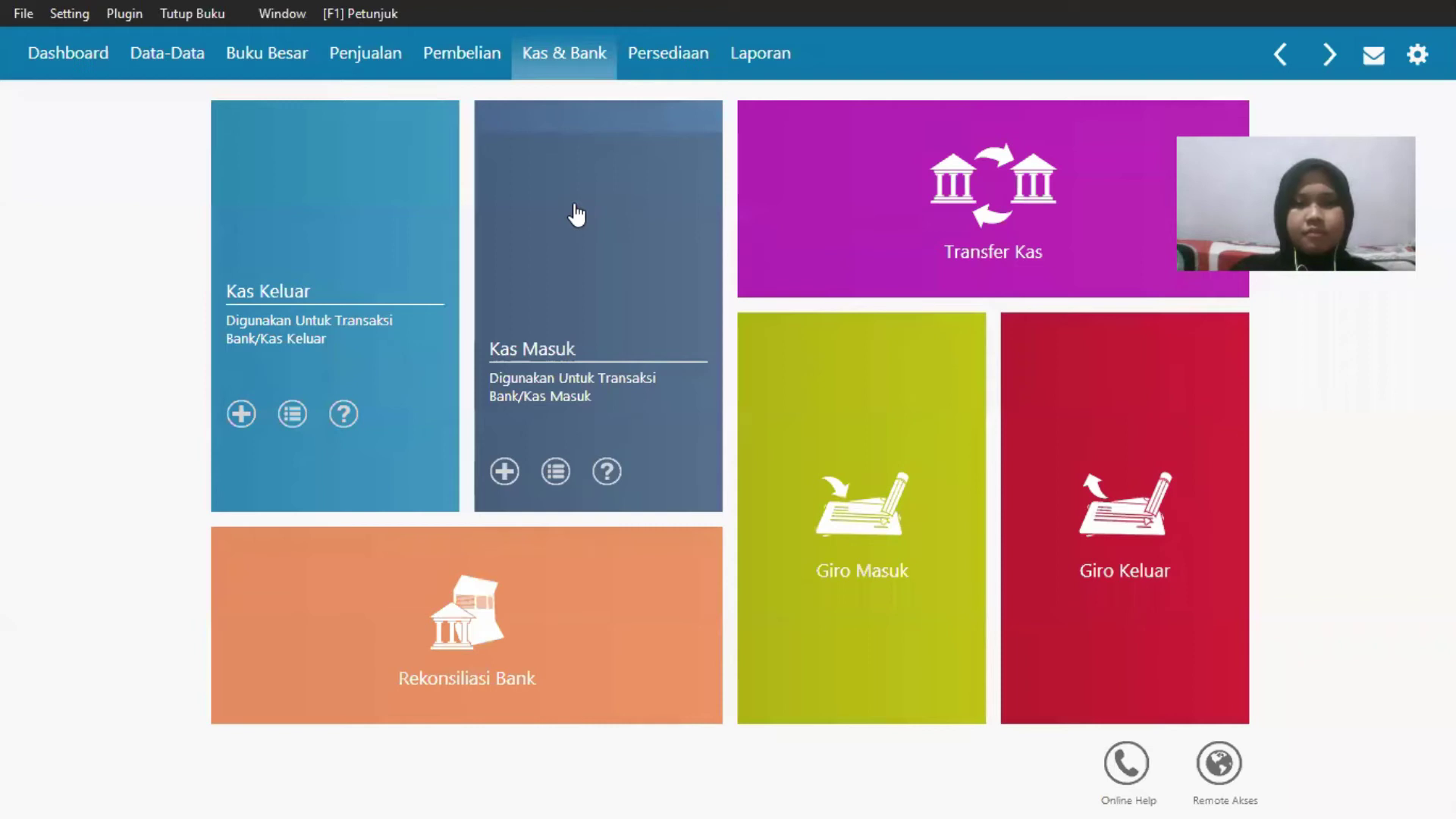
left_click(366, 69)
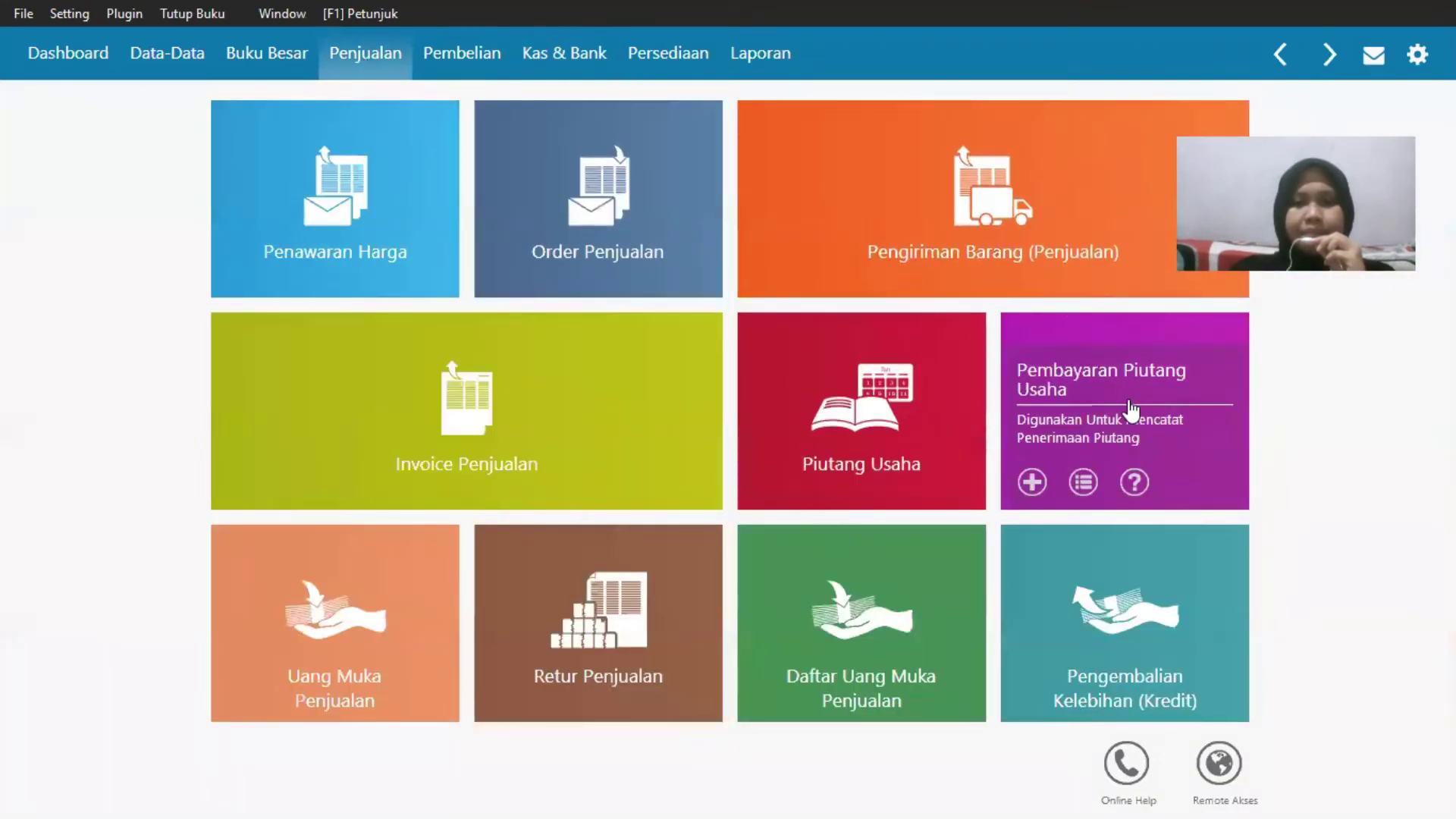
left_click(1121, 394)
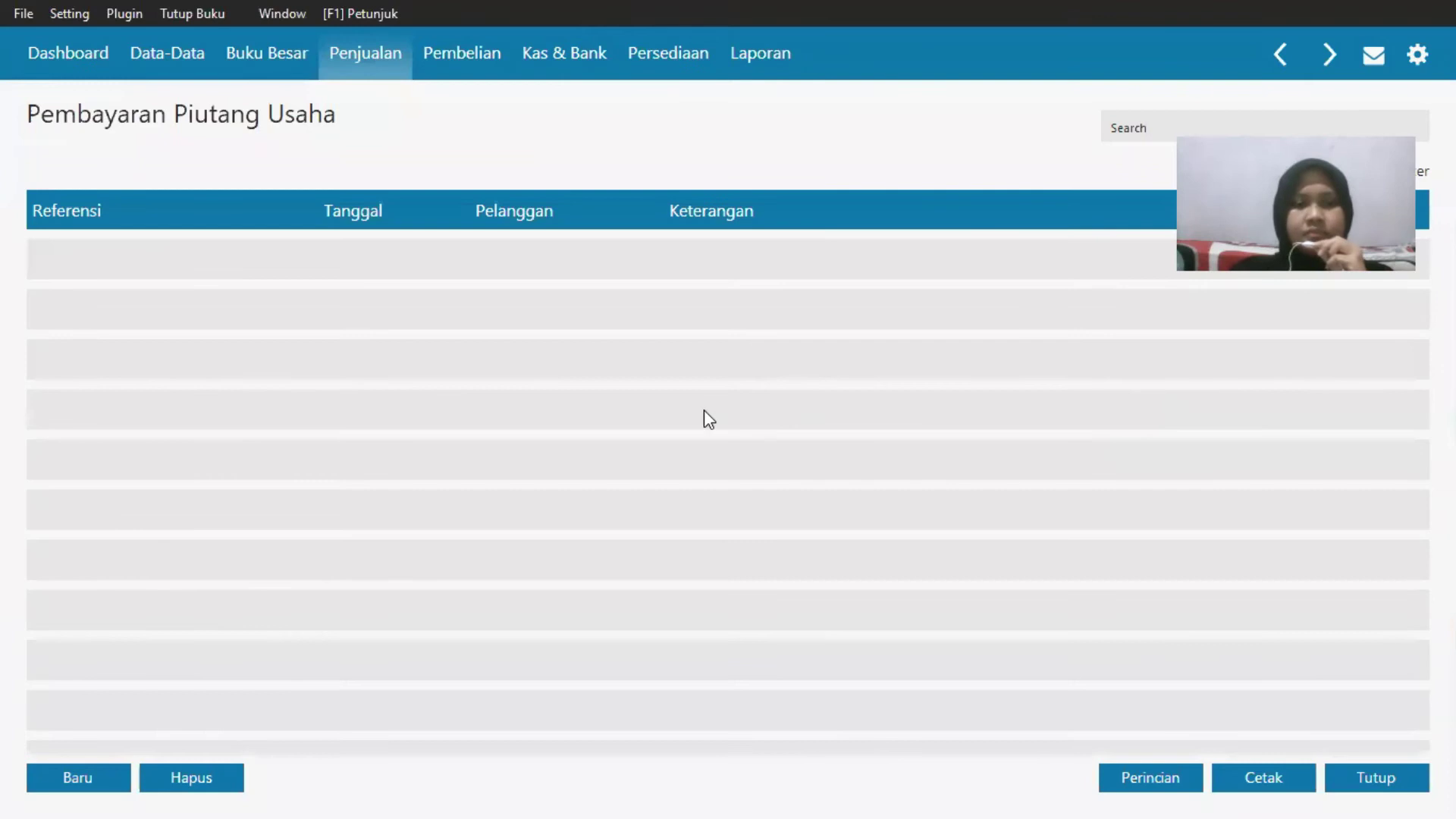
left_click(60, 782)
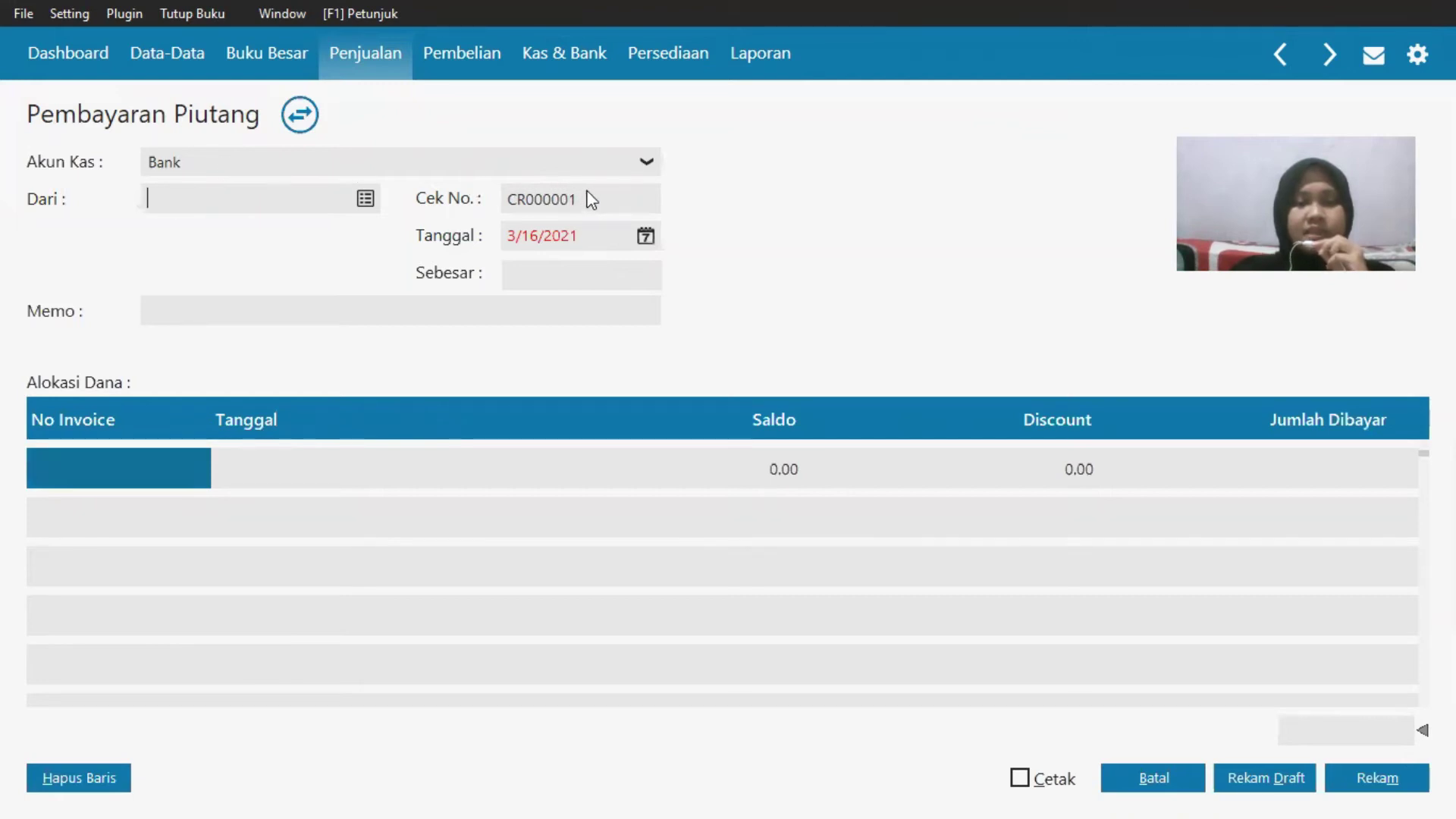
left_click(565, 235)
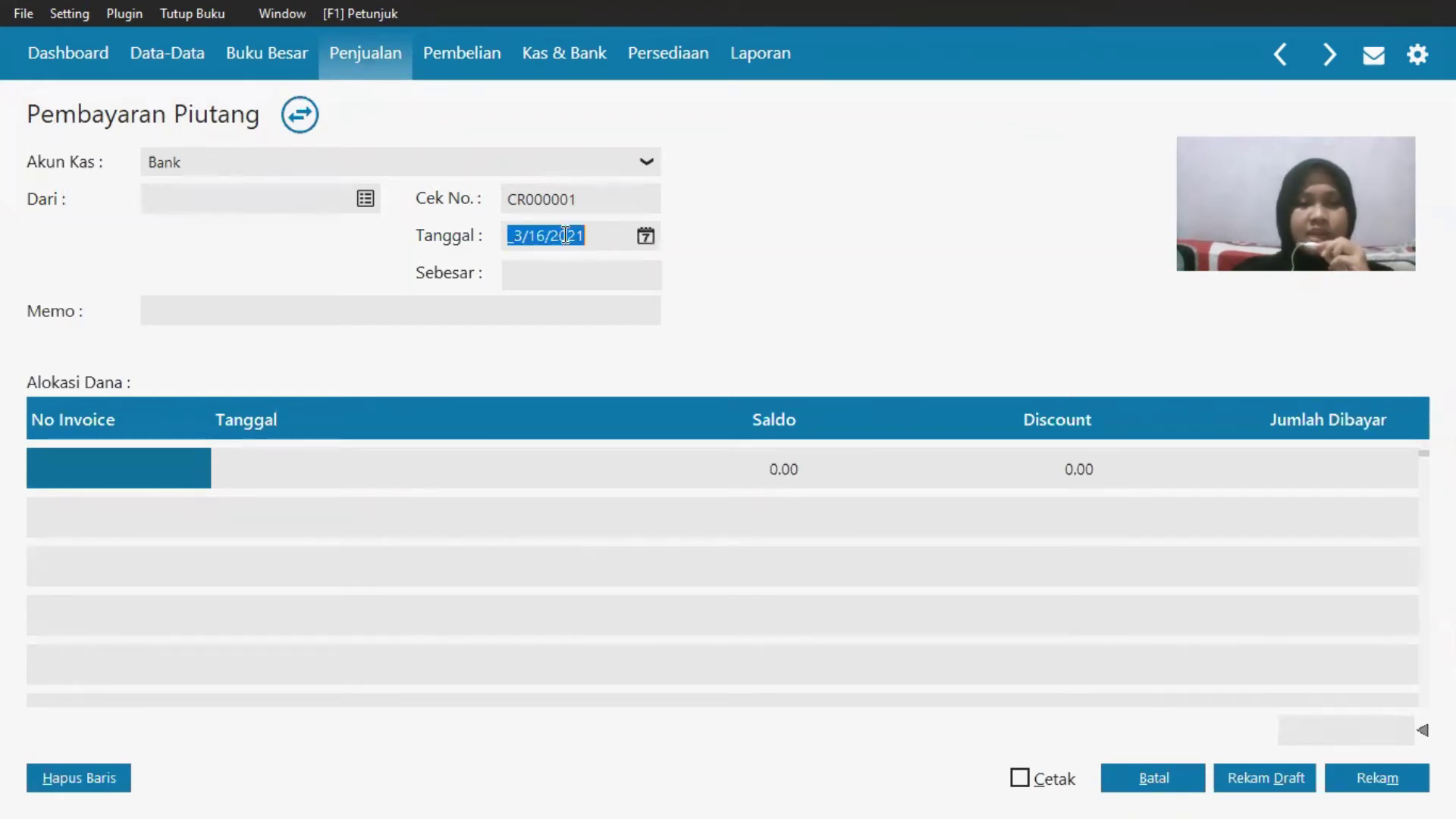
key("BackSpace")
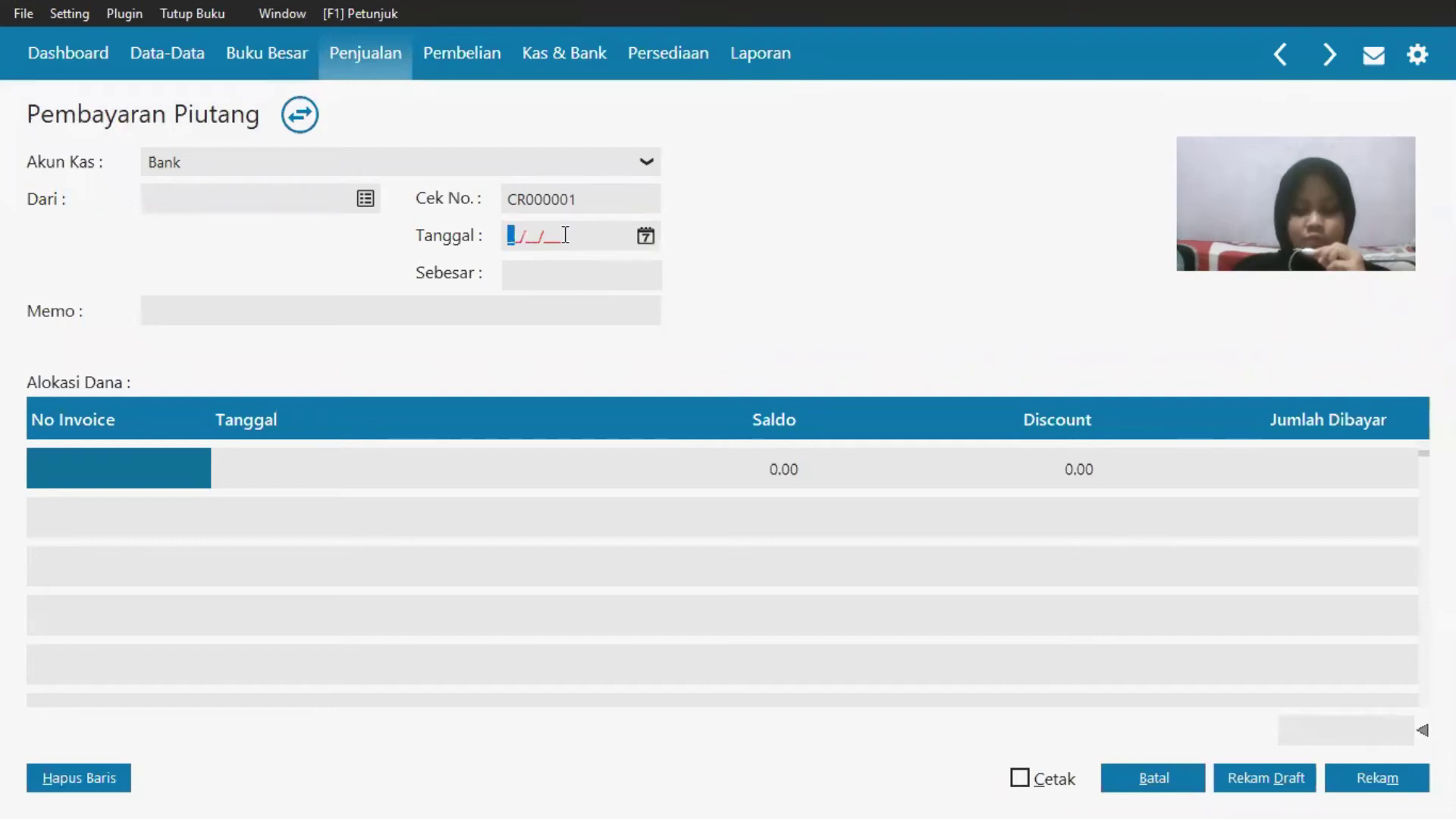
type("01/0")
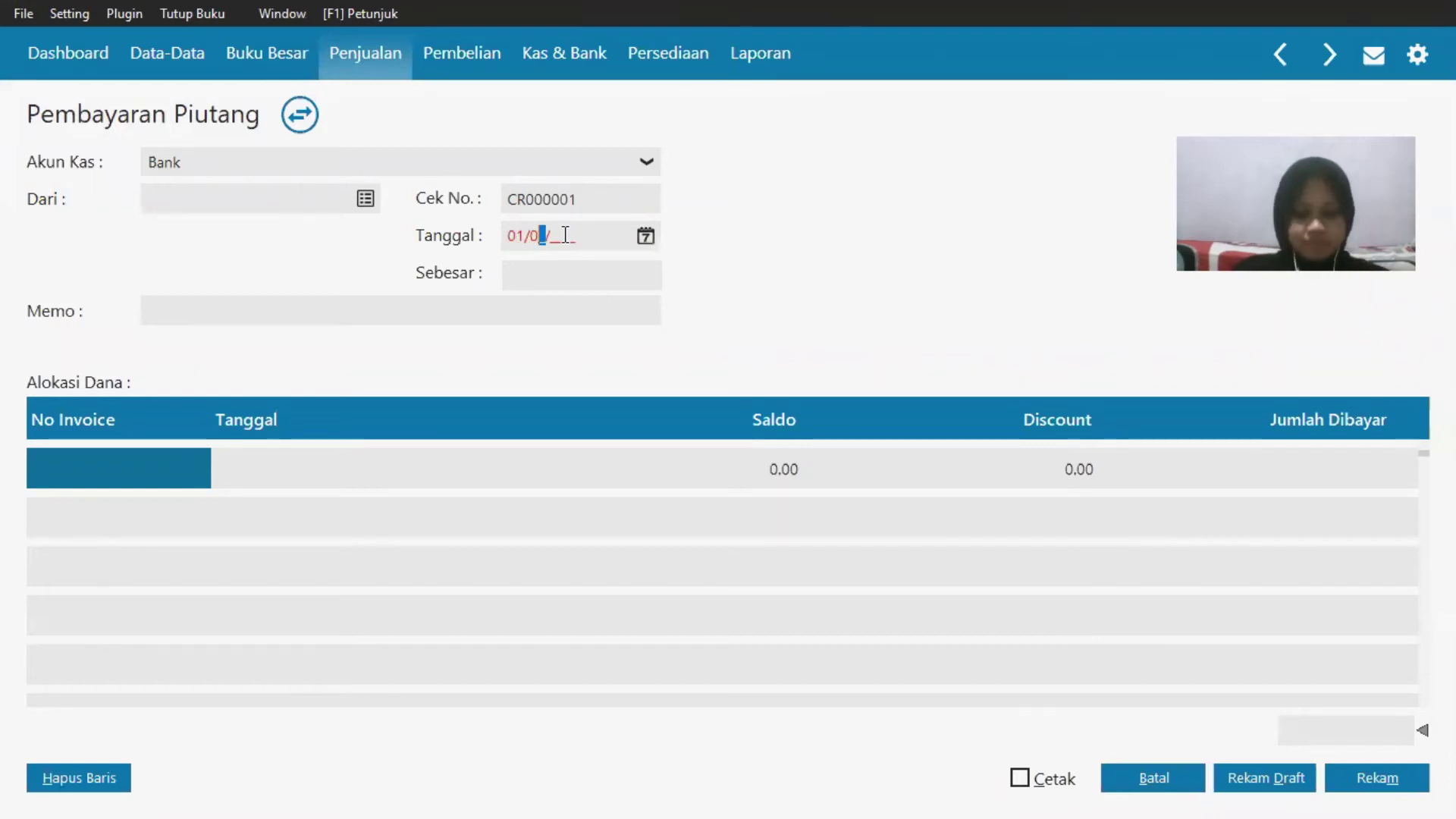
type("5/2019")
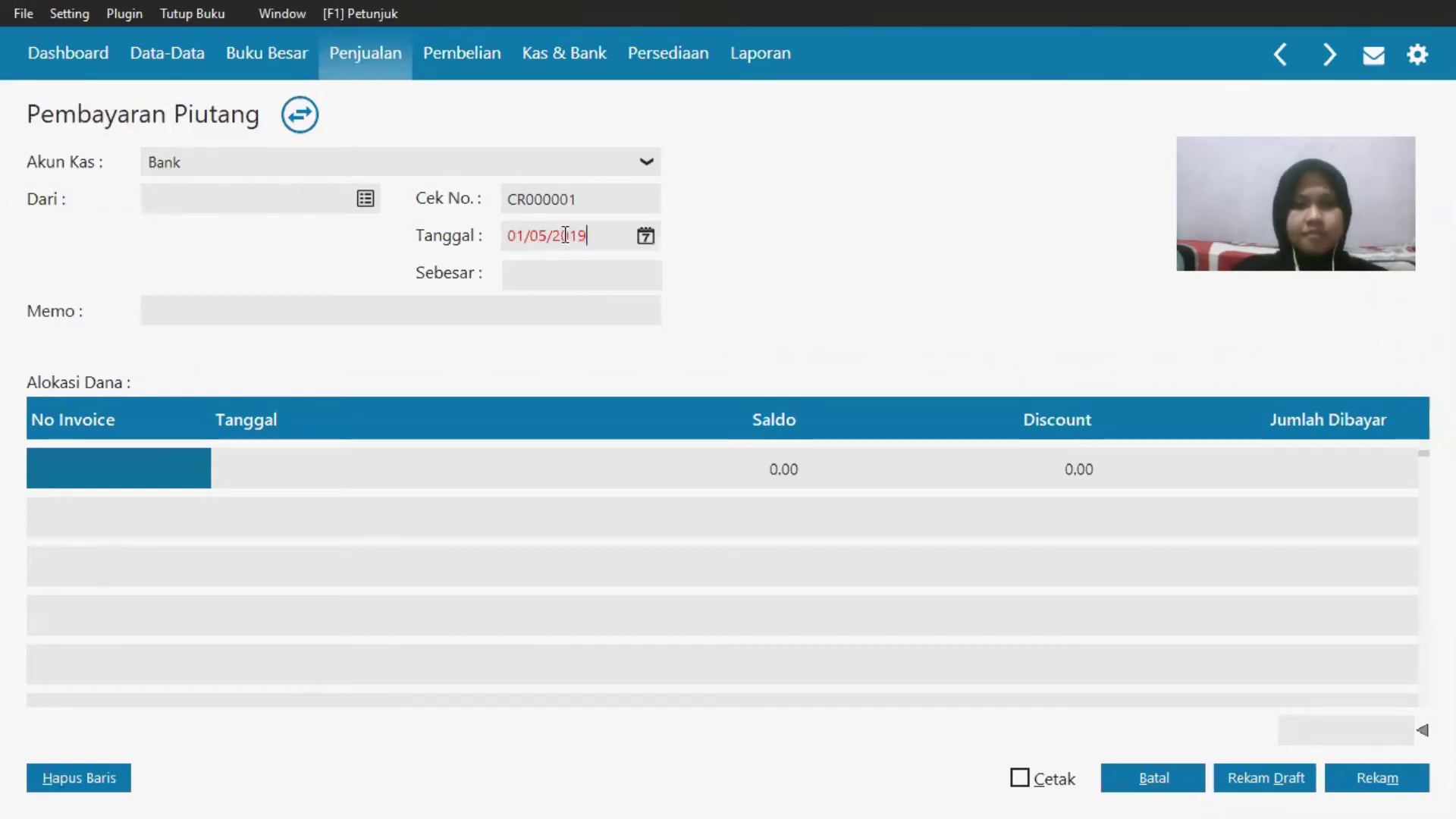
- Pick the paying customer, allocate INV-01, fill Rp 1,750,000, and save the payment
left_click(366, 200)
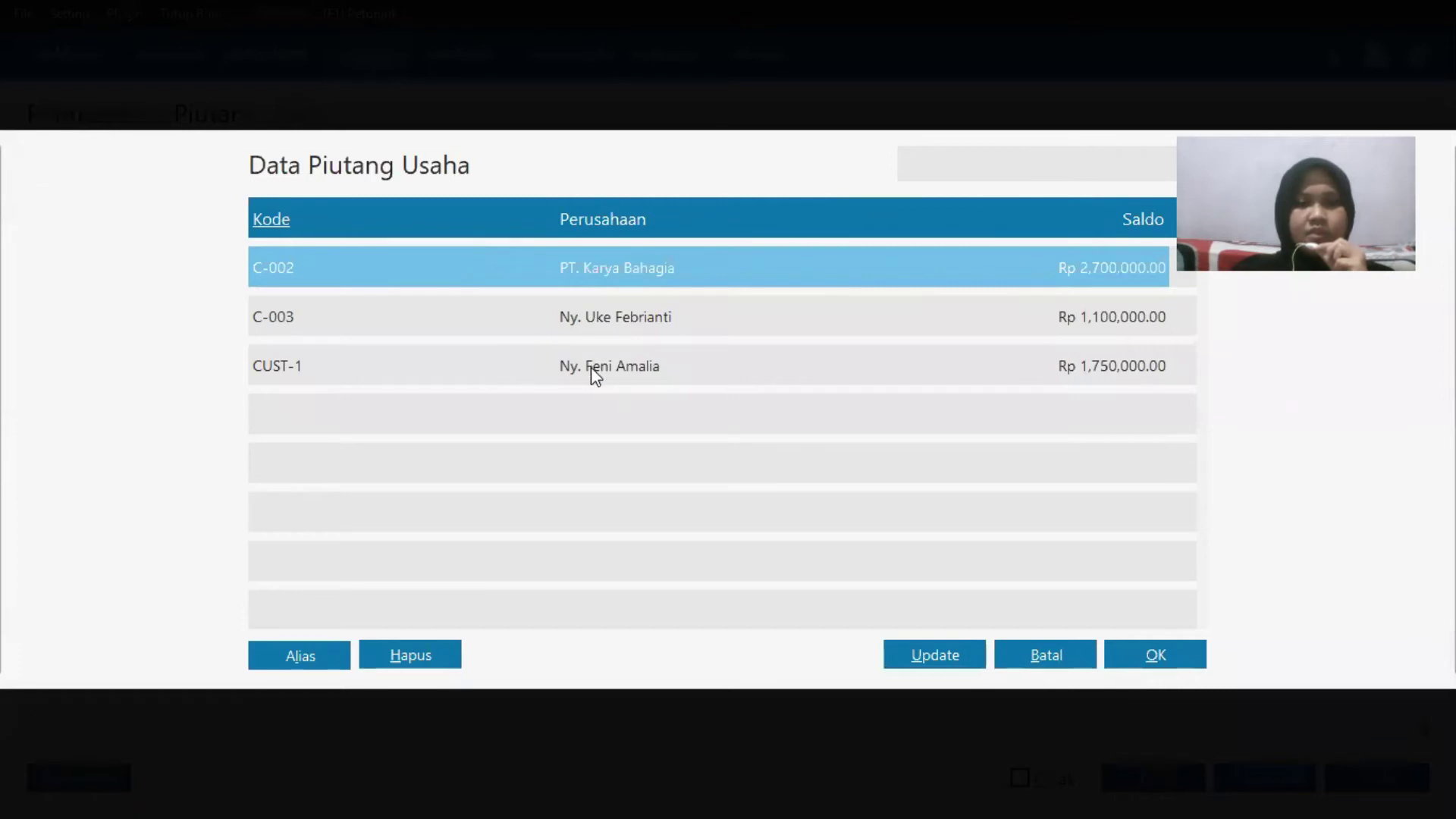
left_click(590, 367)
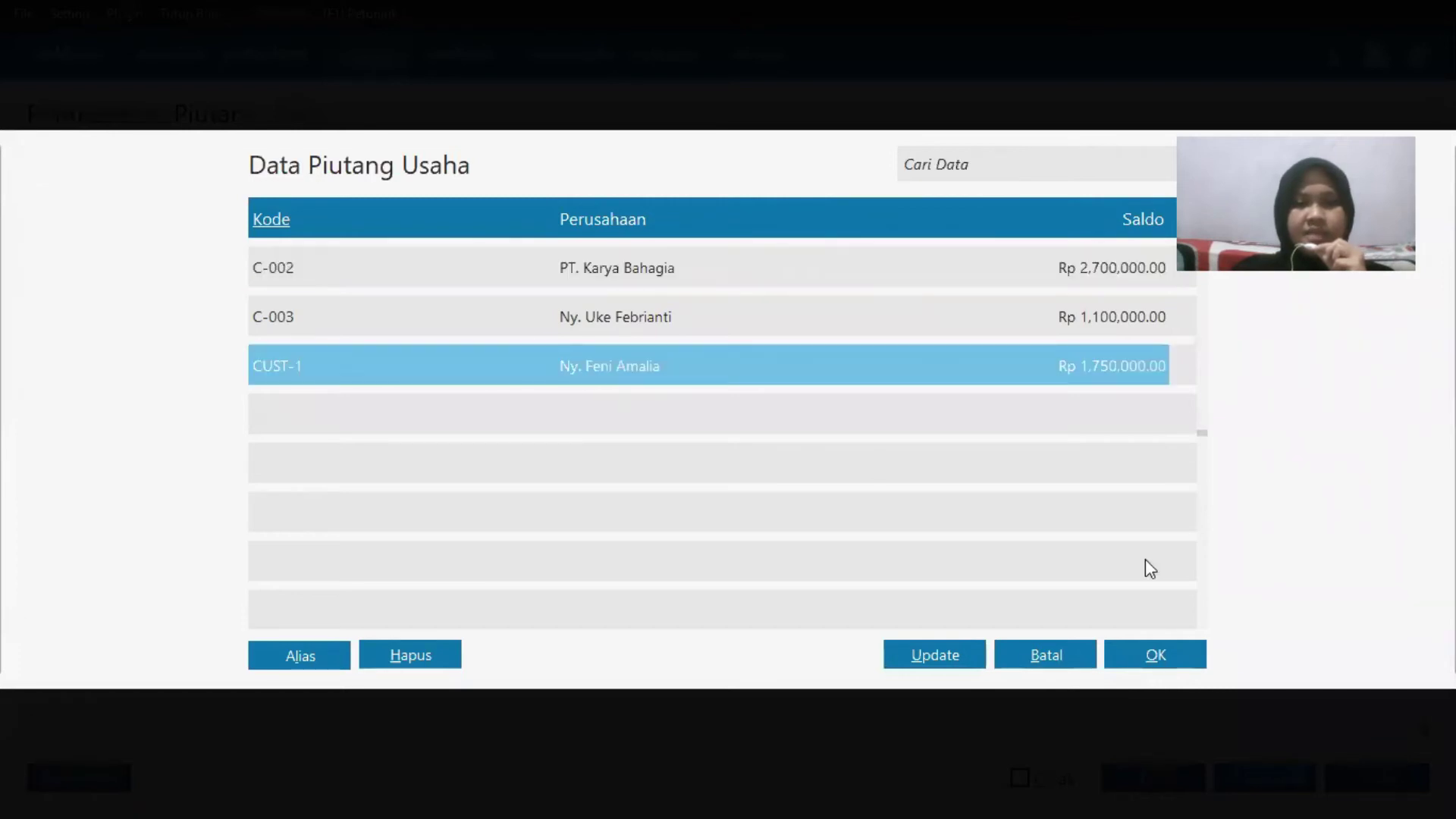
left_click(1162, 657)
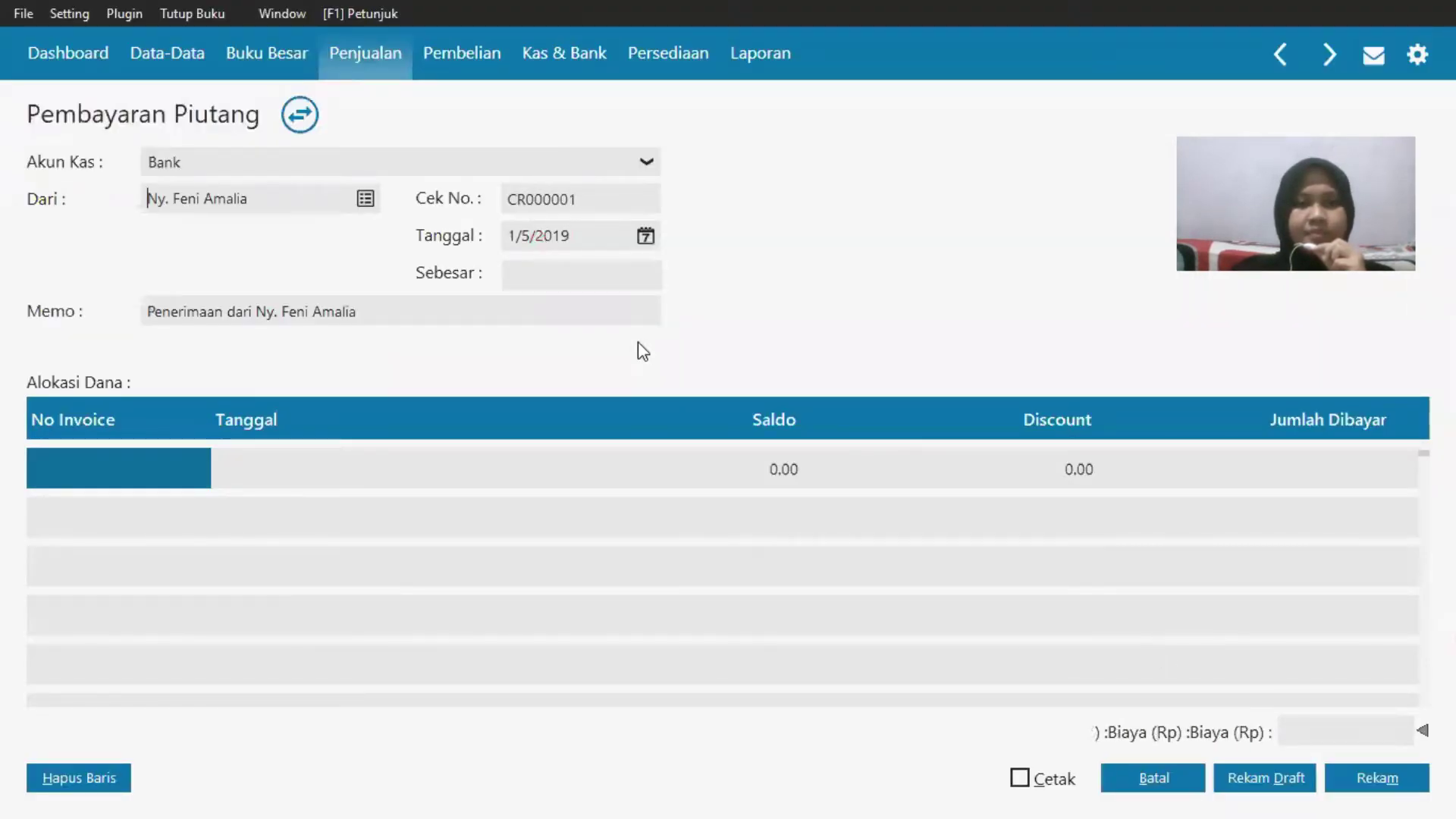
double_click(172, 458)
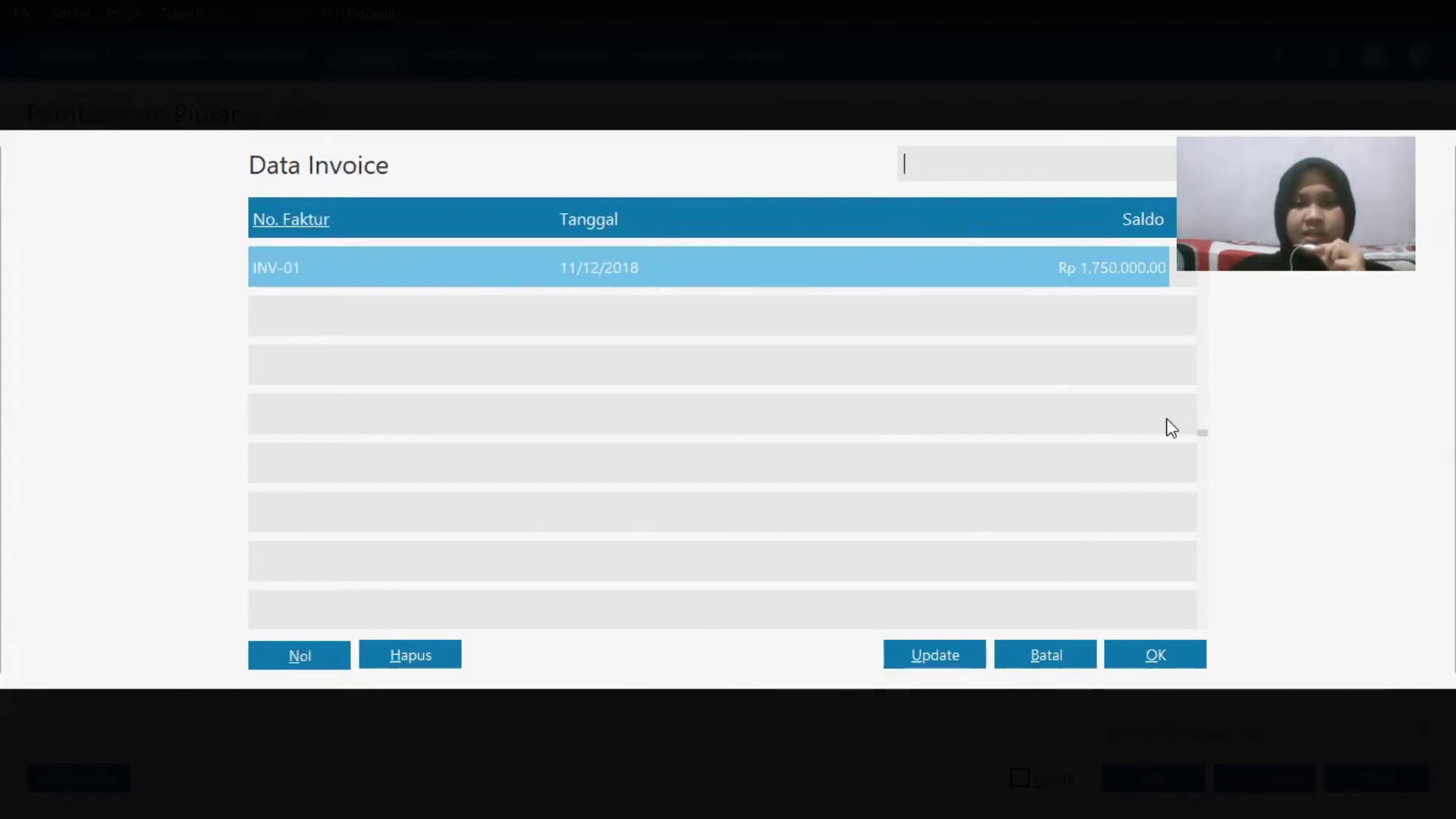
left_click(1167, 644)
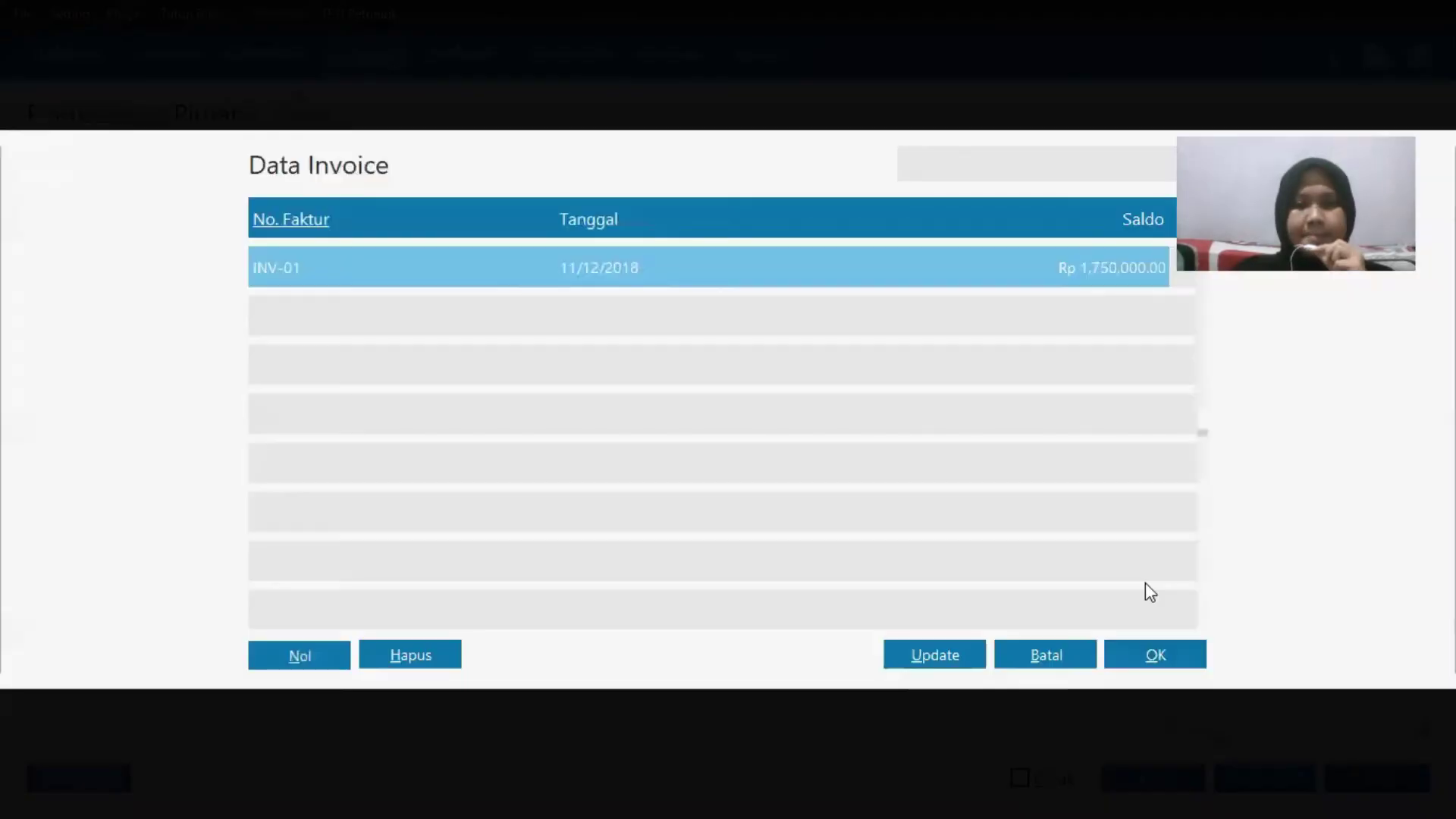
left_click(1145, 658)
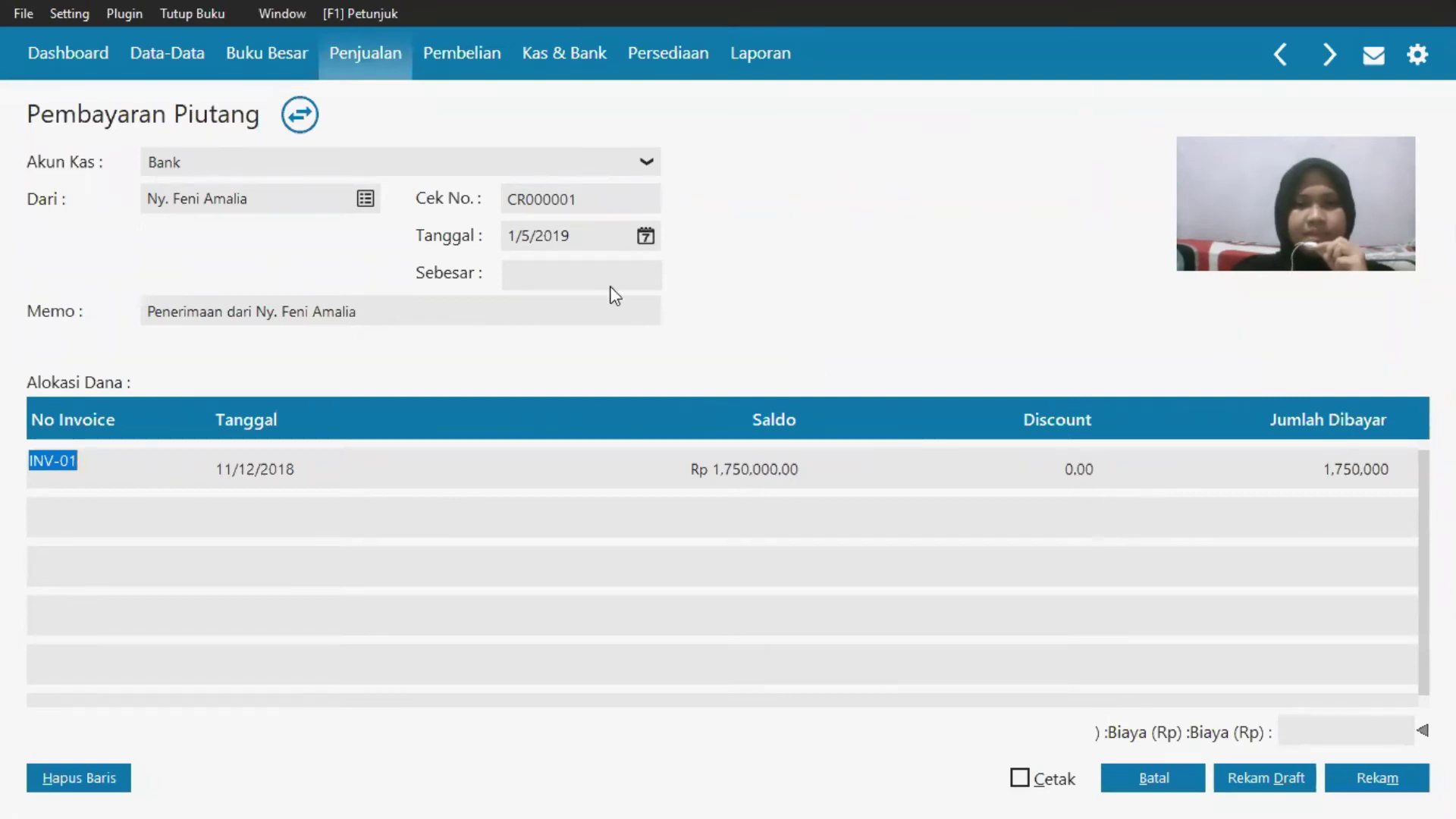
left_click(588, 273)
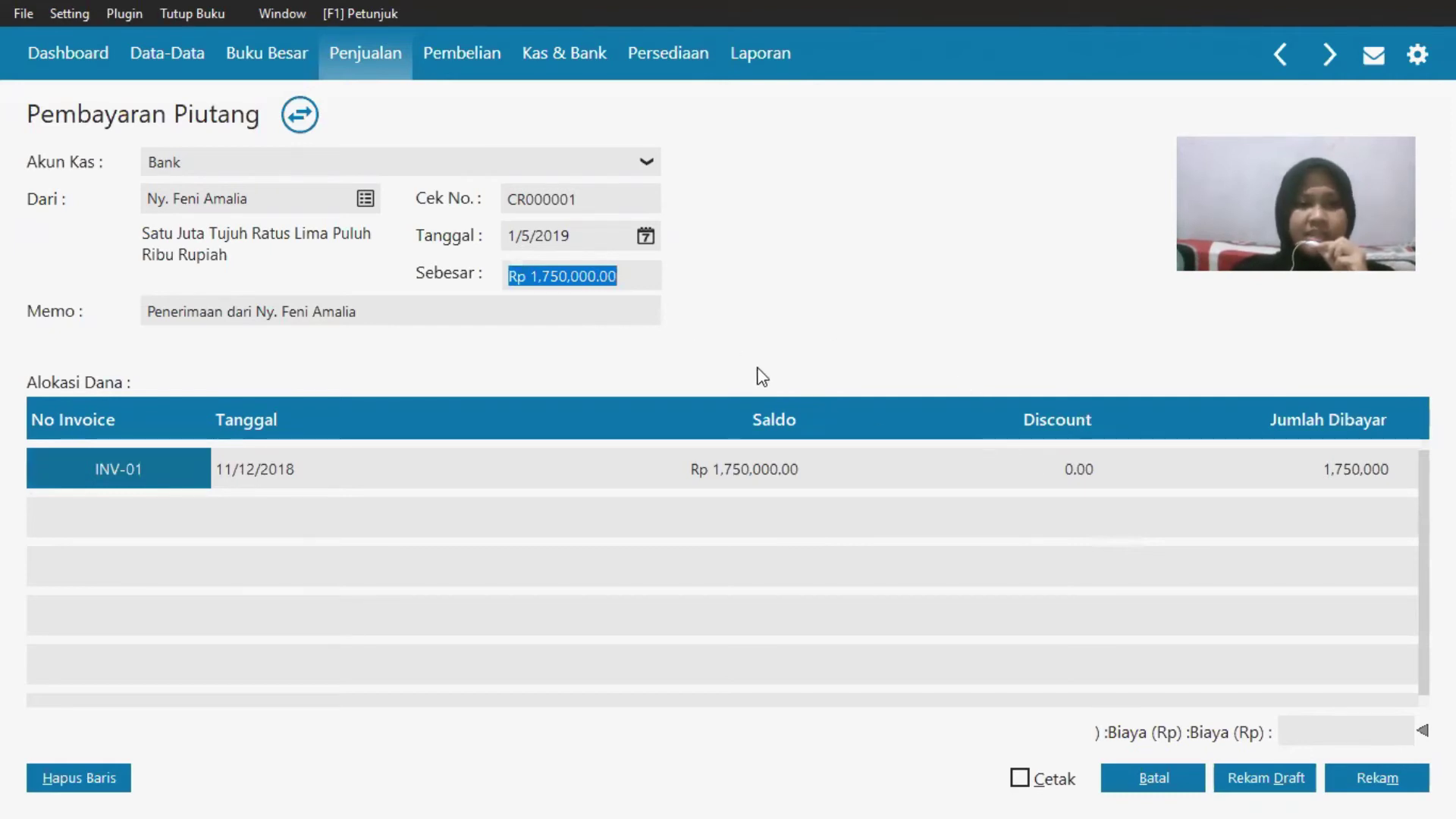
left_click(1368, 772)
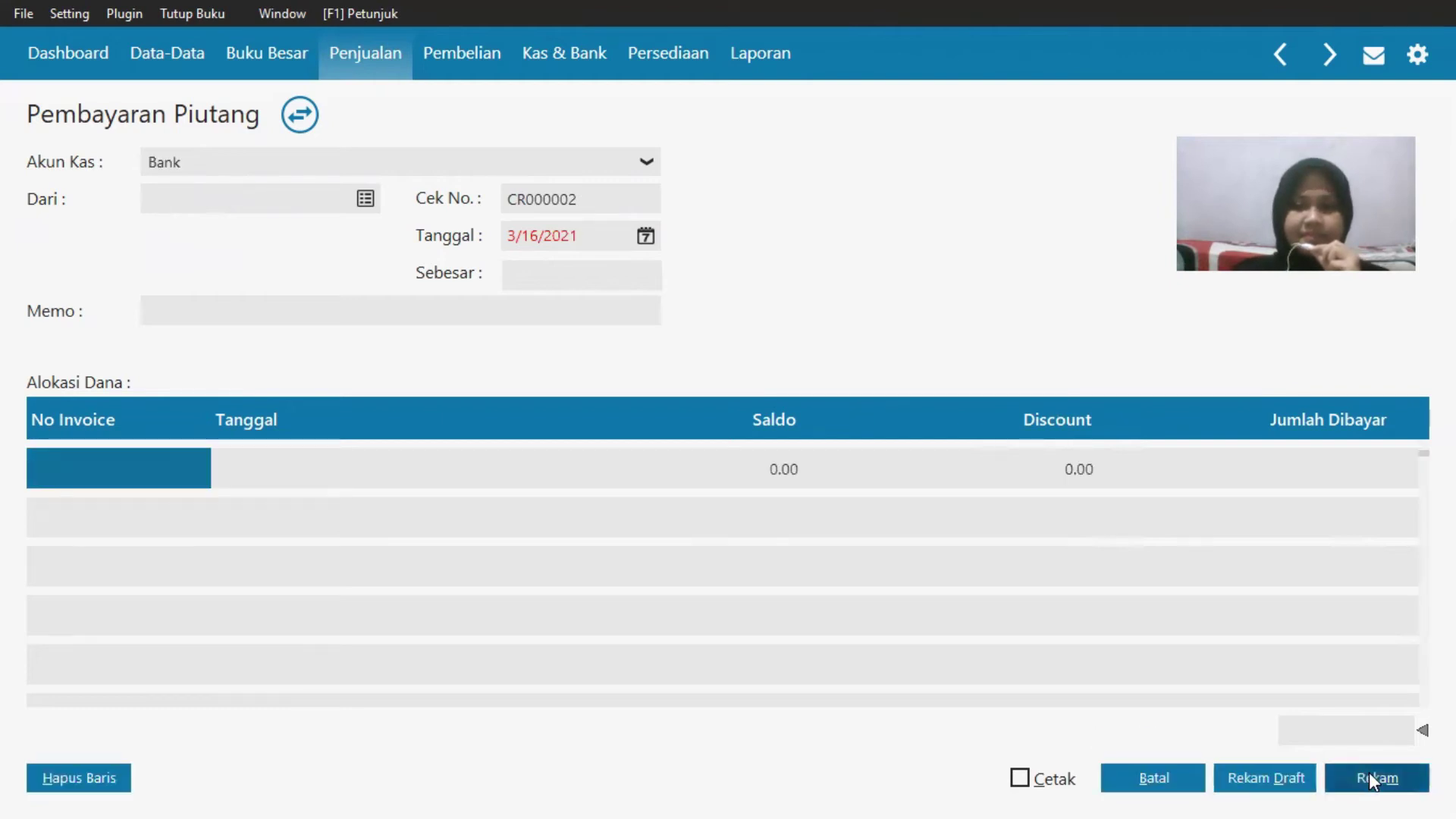
- Check CR000001's journal (Bank debit, Piutang Usaha credit, 1,750,000) and close the payments list
left_click(1153, 779)
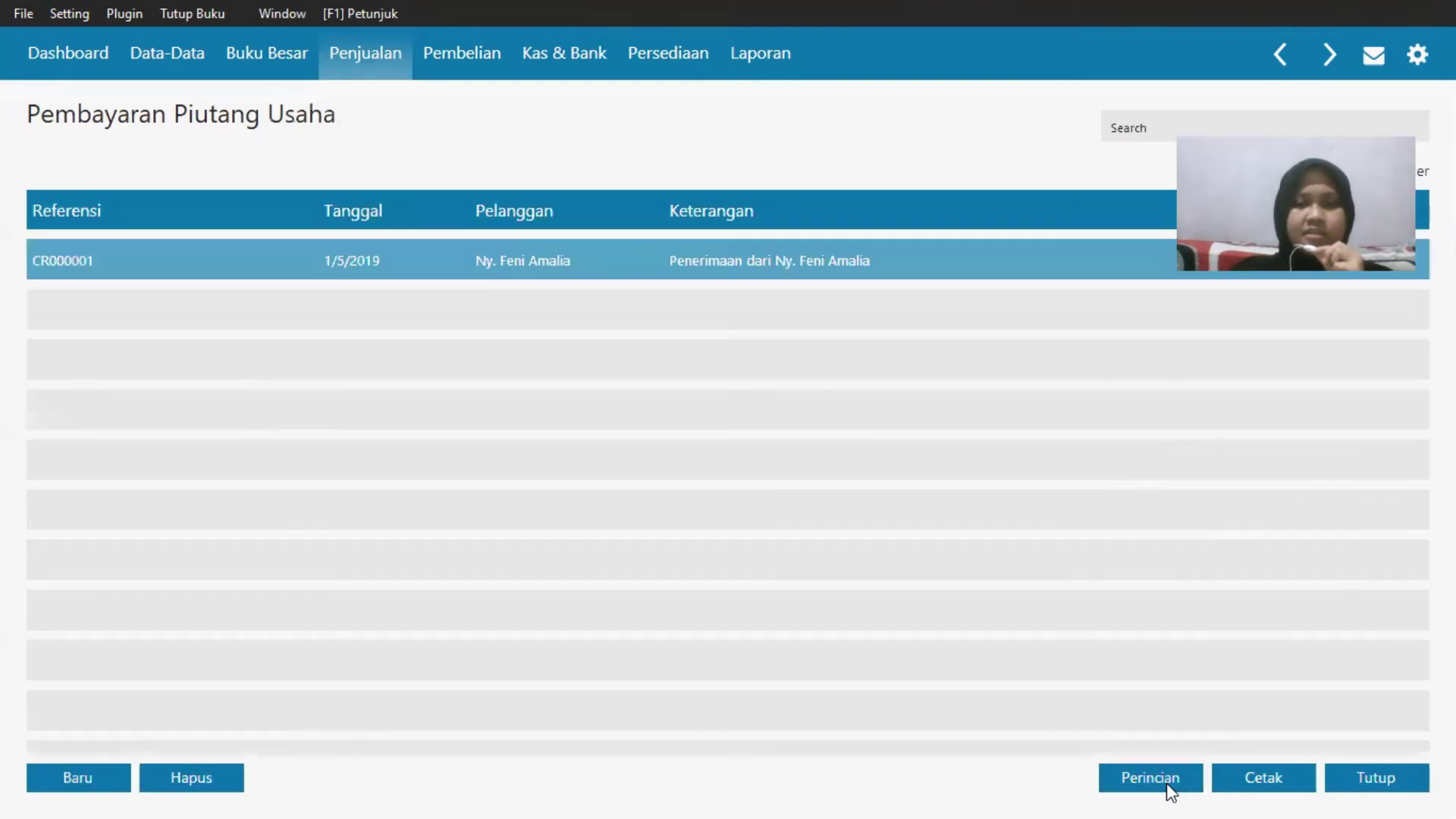
right_click(826, 260)
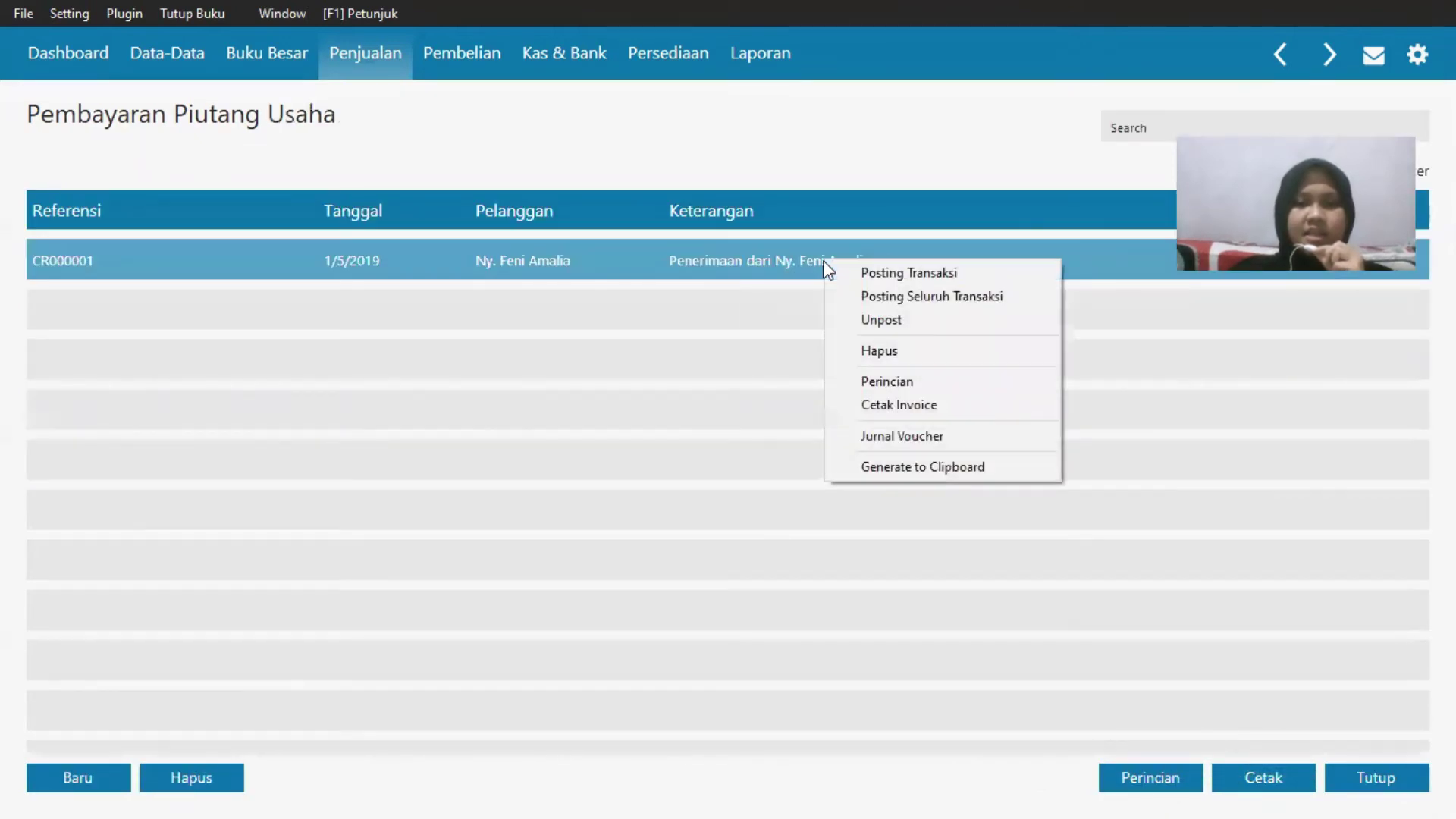
left_click(911, 436)
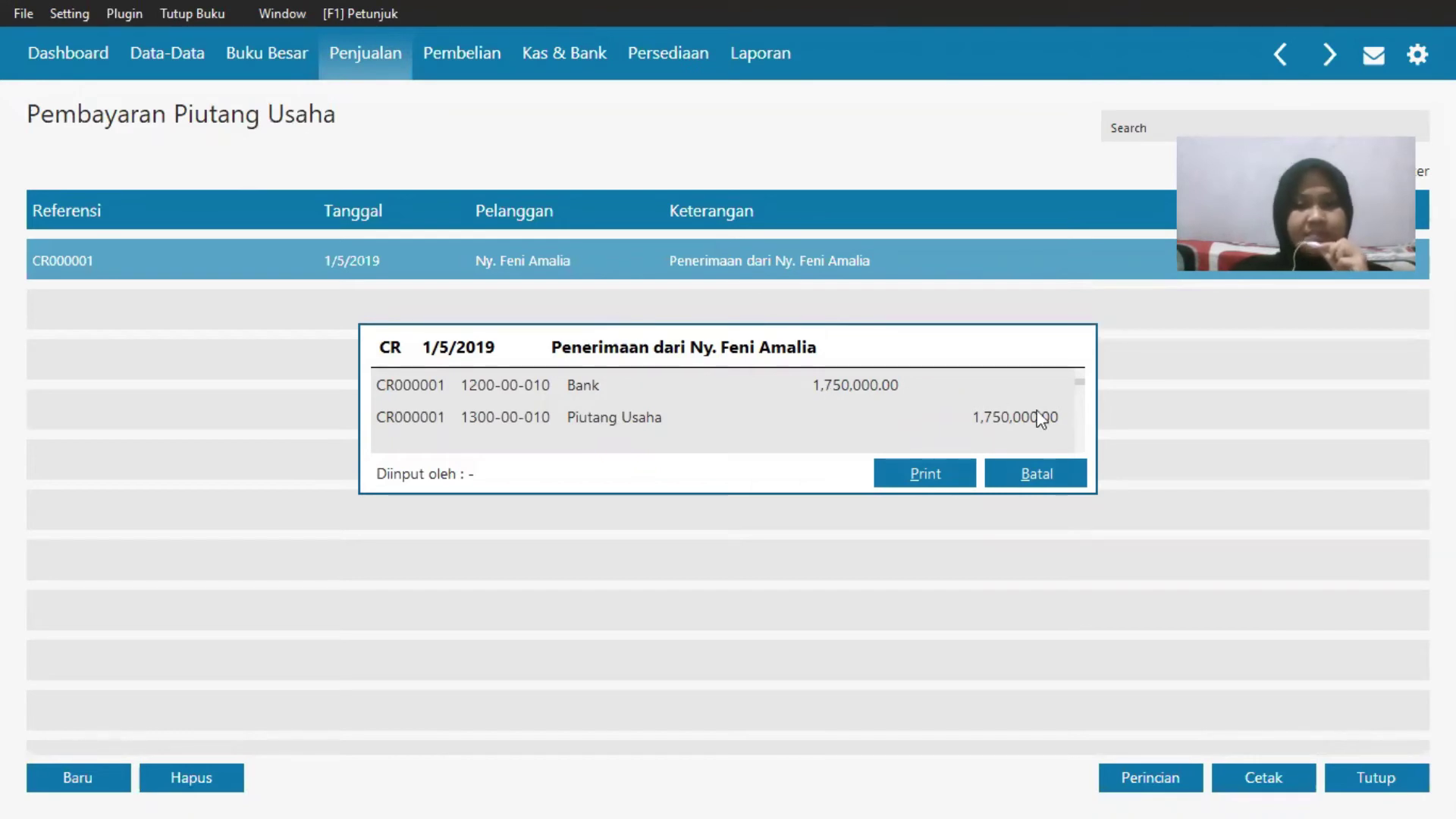
left_click(1050, 472)
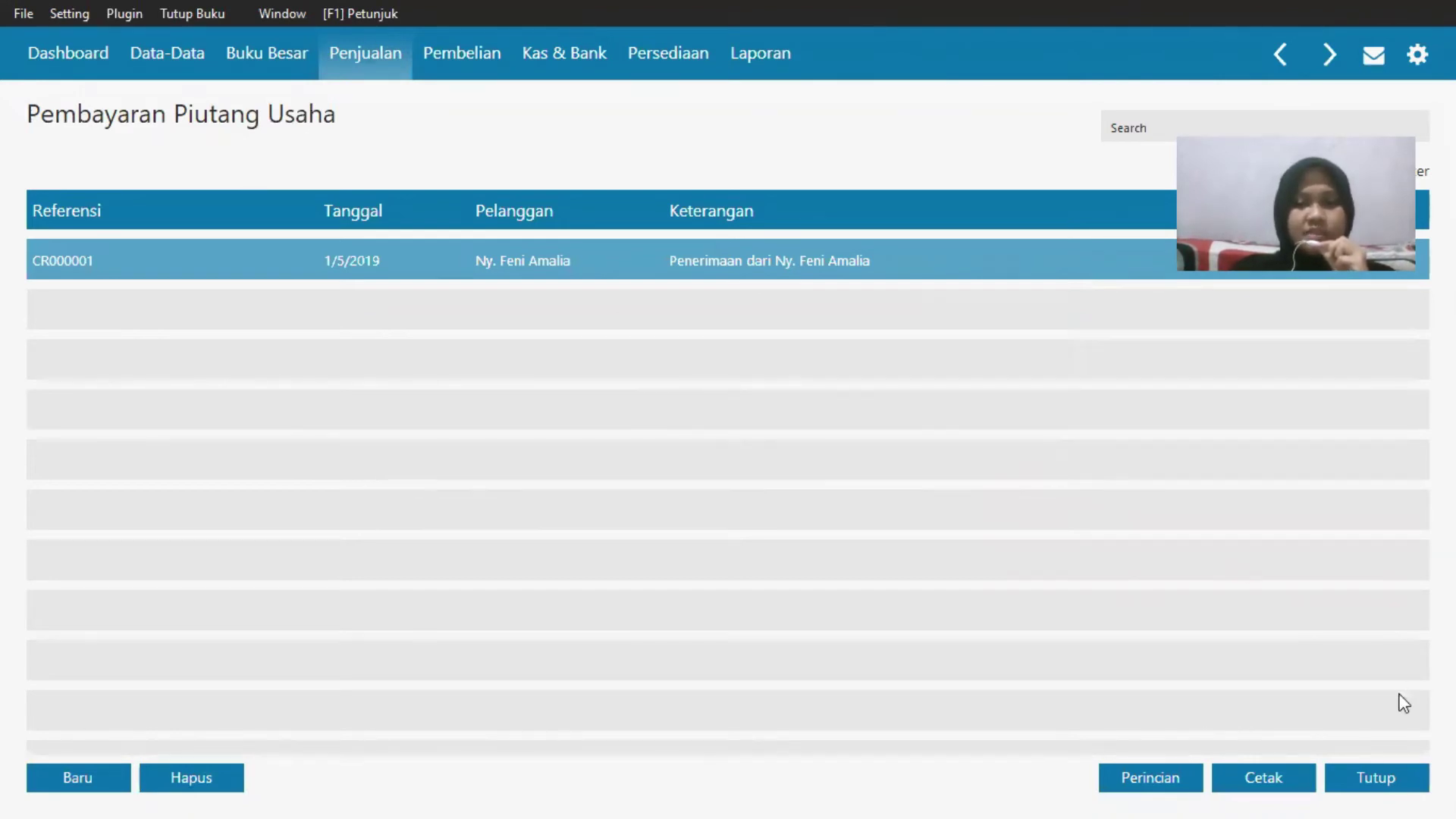
left_click(1376, 778)
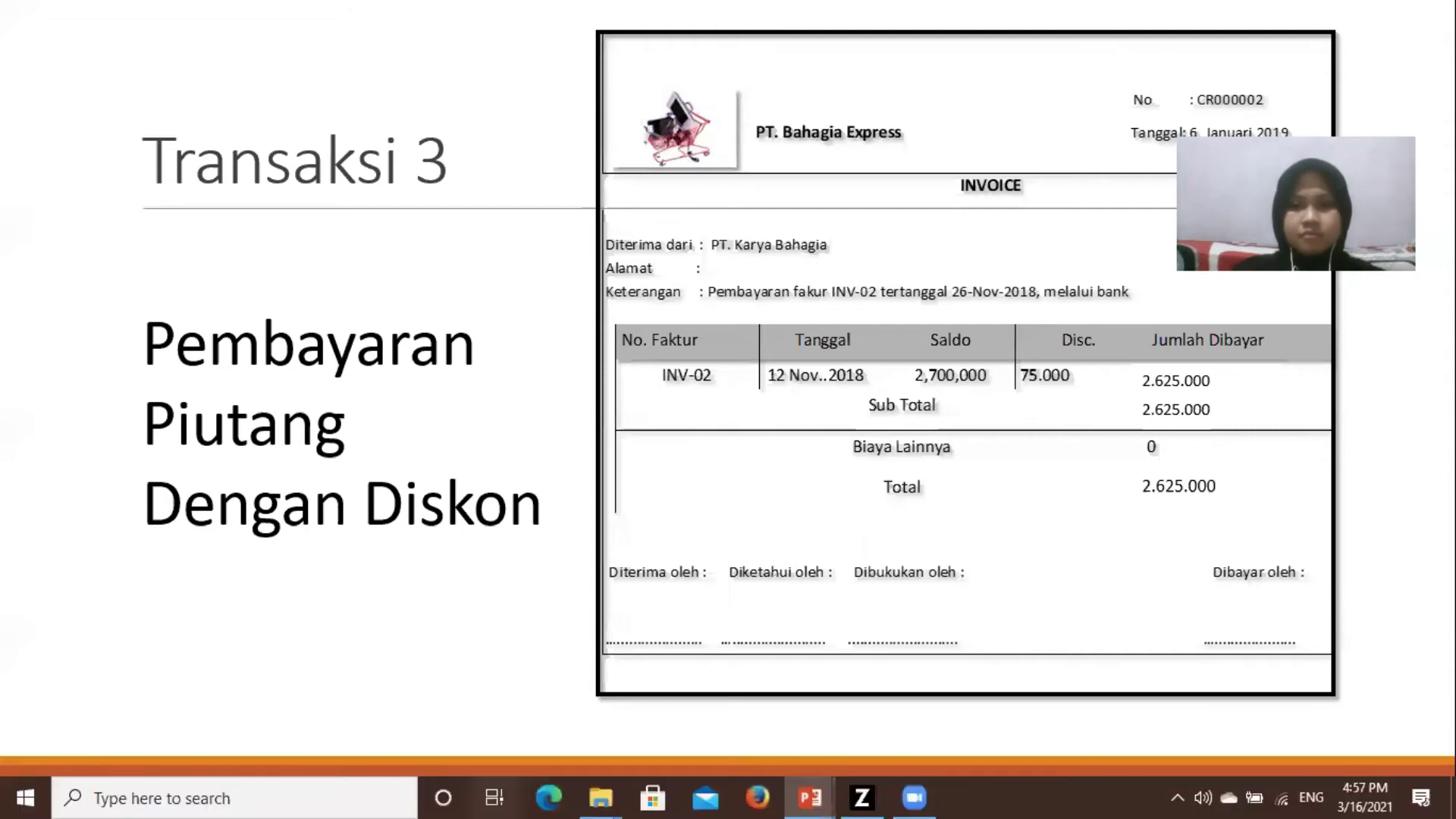
- Leave the Transaksi 3 slide and bring up Task View to switch programs
key("super+Tab")
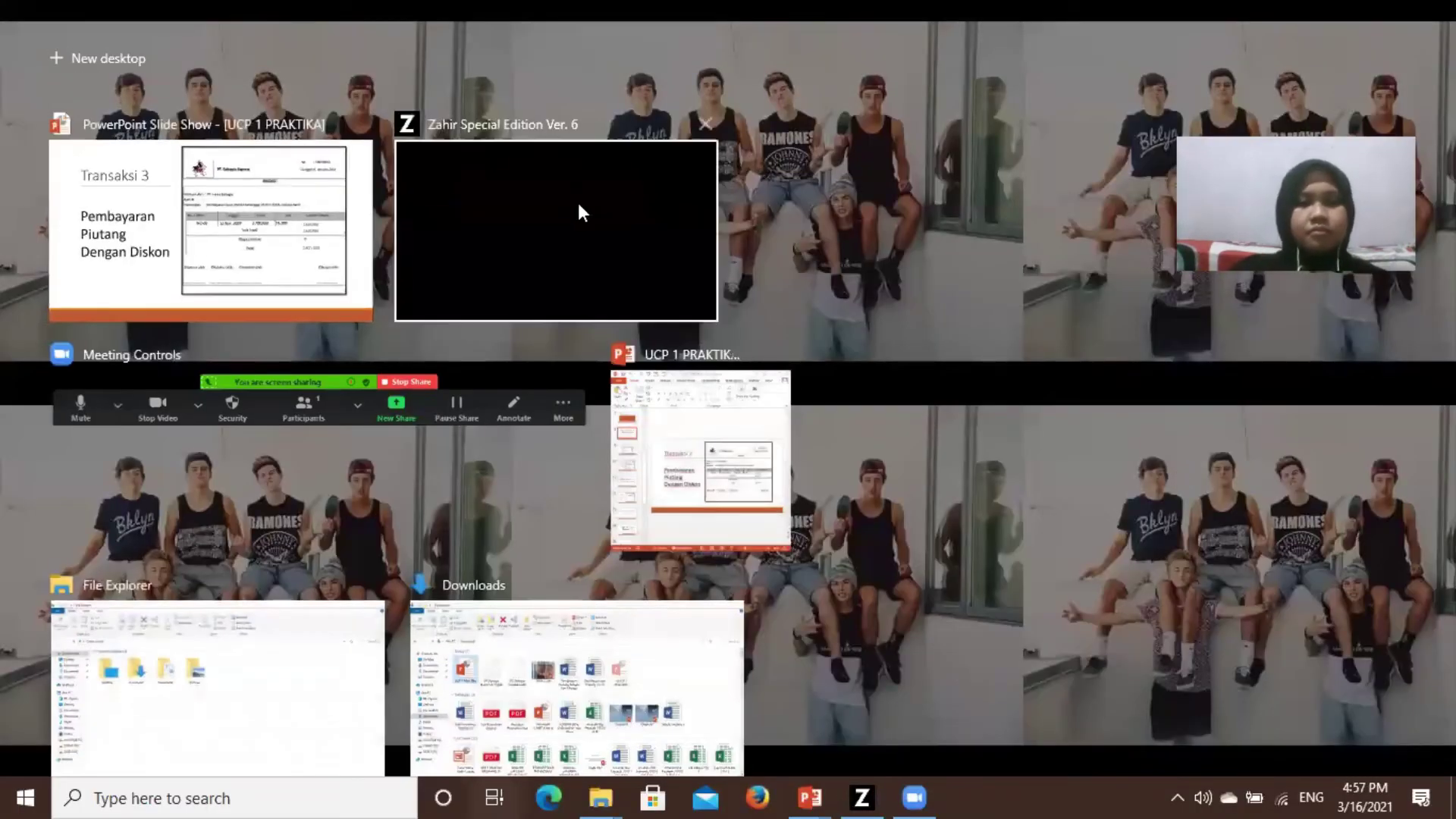
- Start a new receivable payment in Zahir dated 01/06/2019
left_click(578, 209)
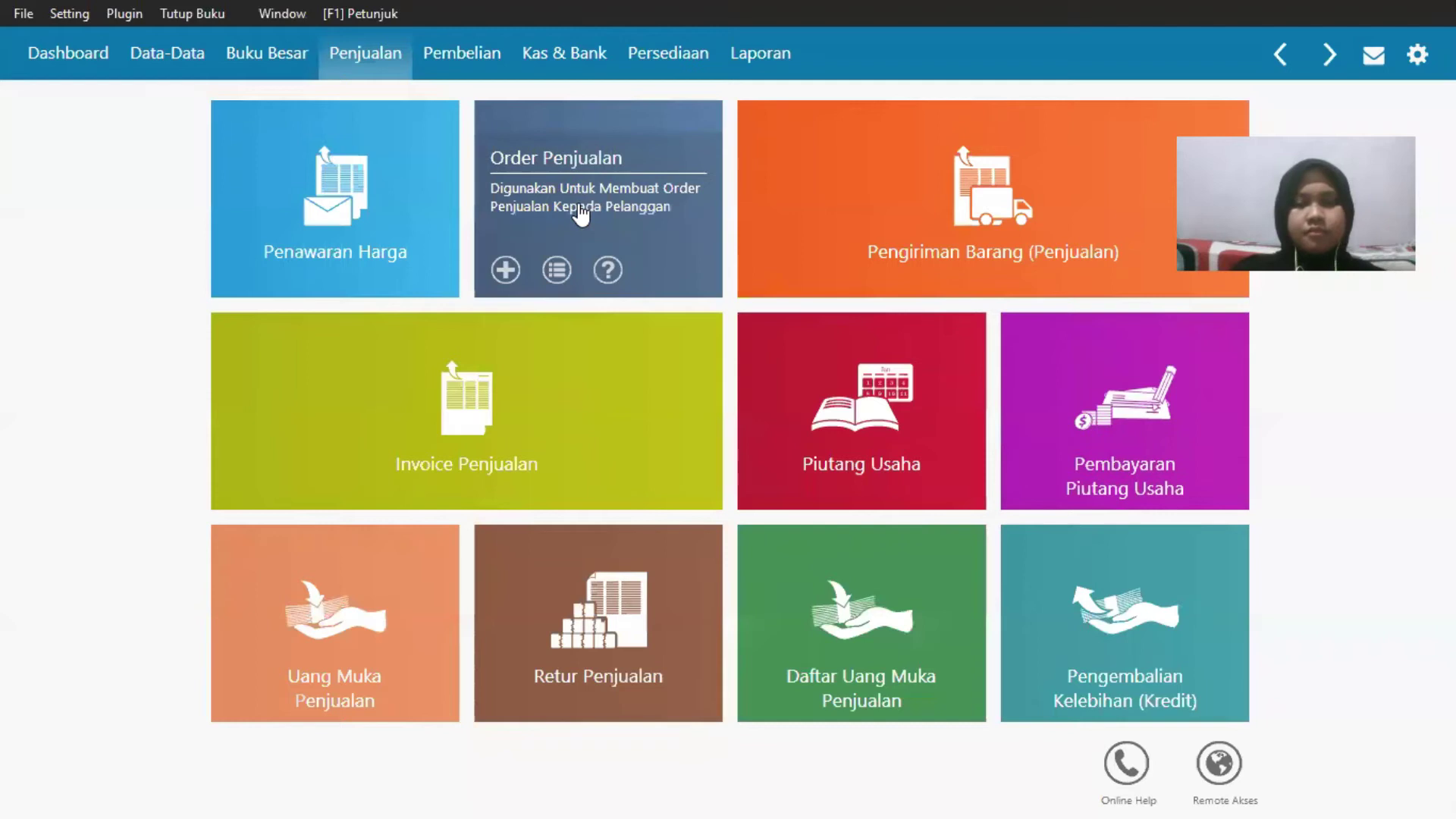
mouse_move(1008, 413)
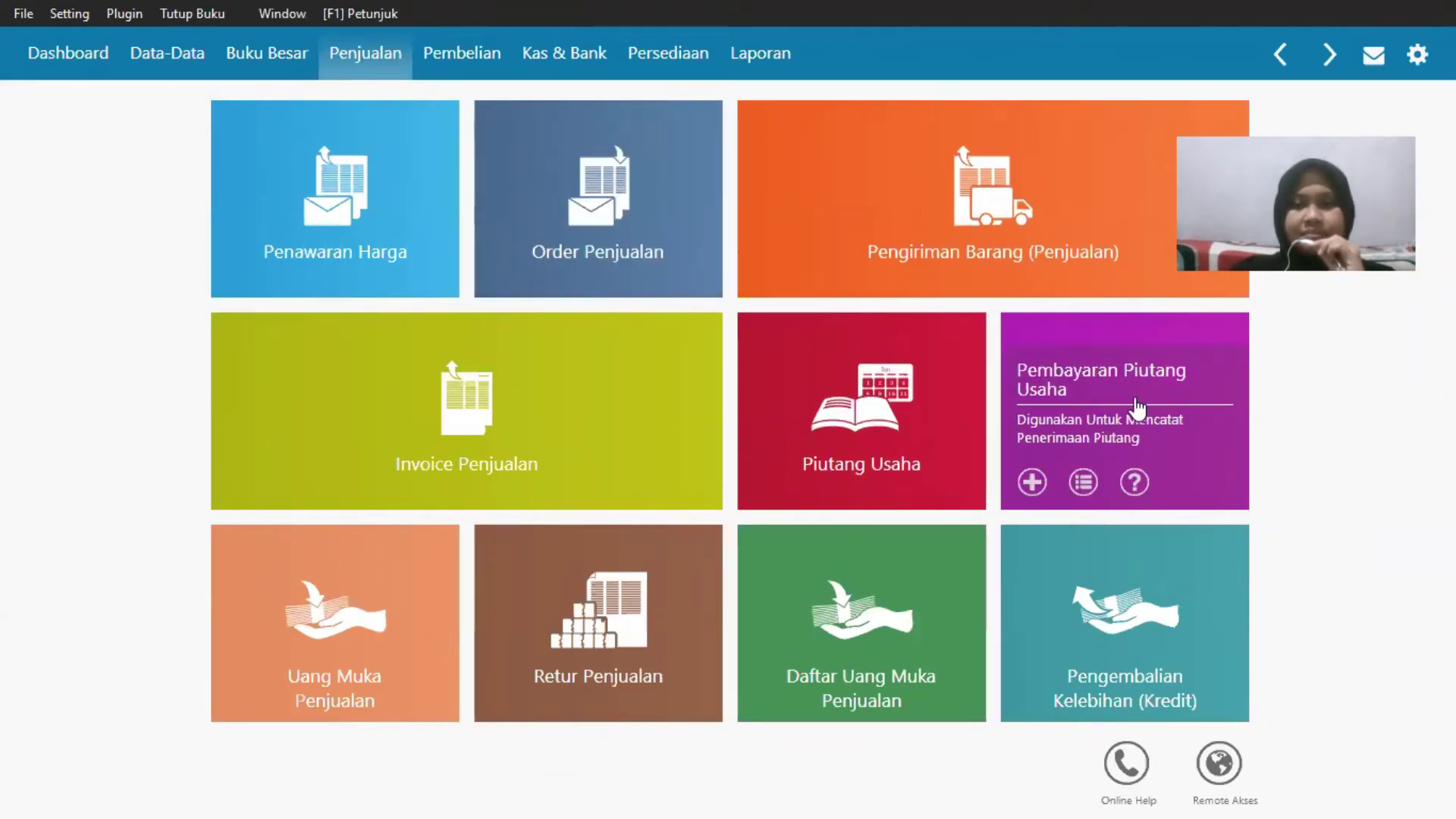
left_click(1116, 435)
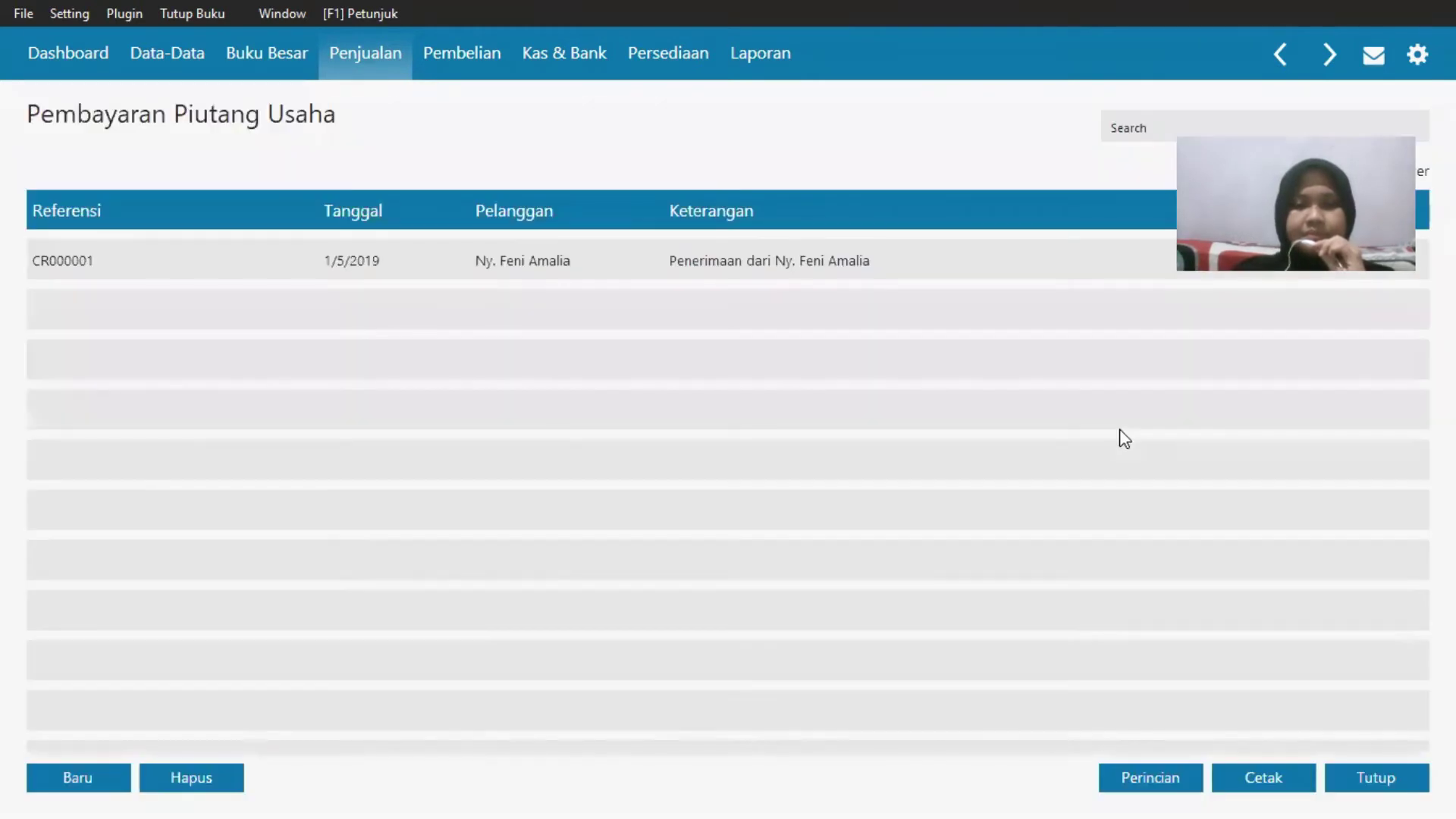
left_click(85, 773)
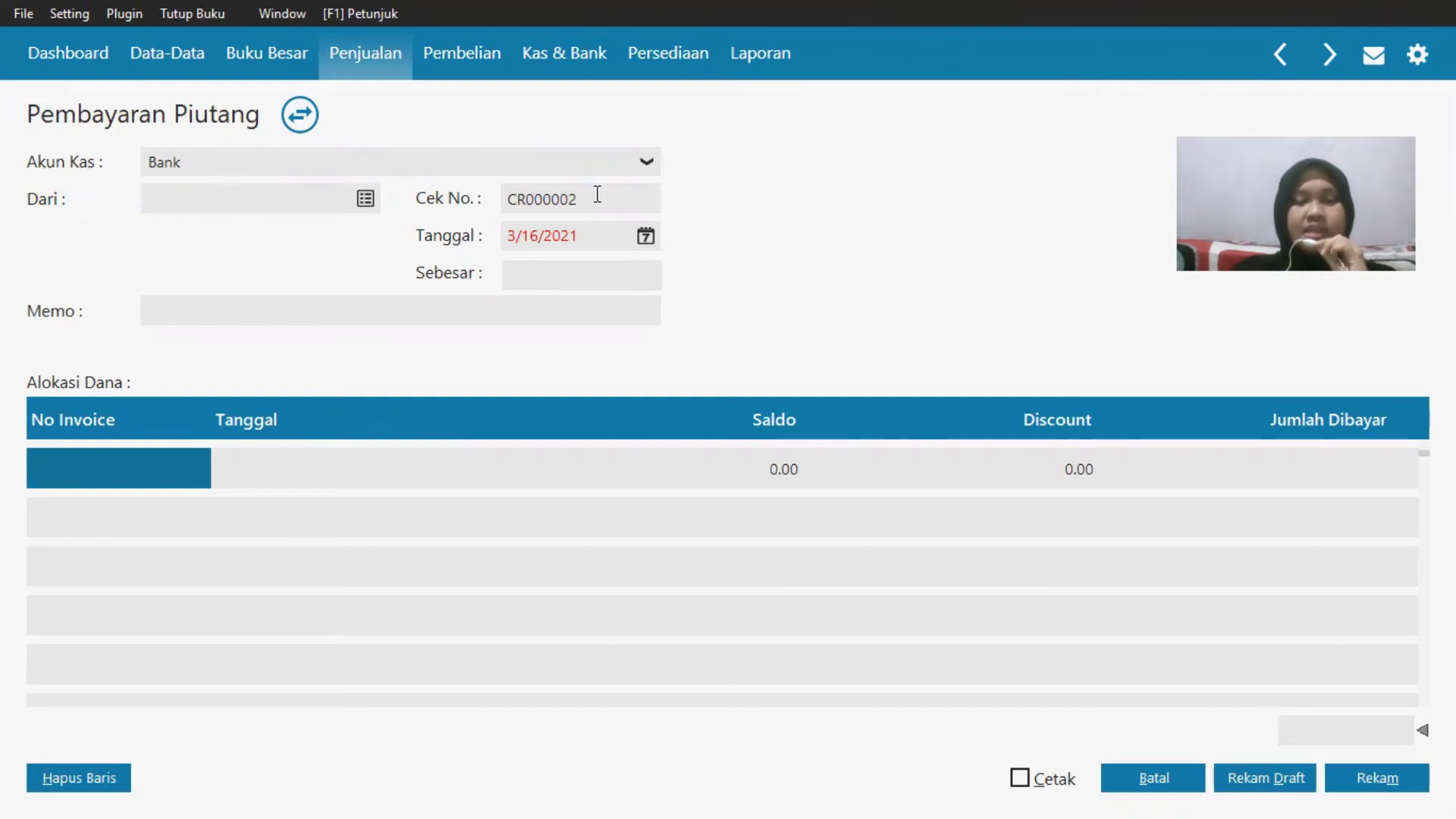
left_click(583, 239)
key("BackSpace")
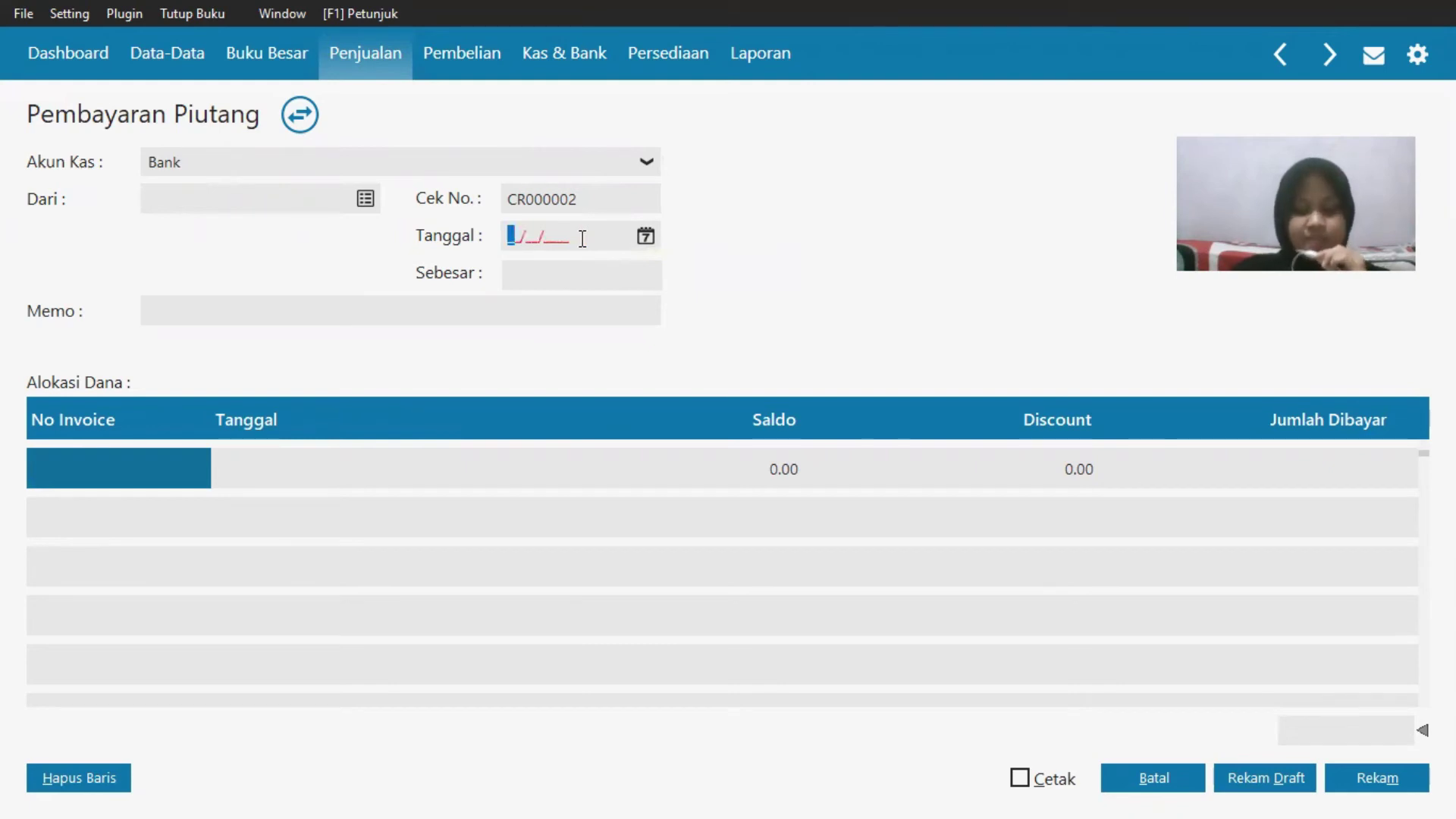
type("0")
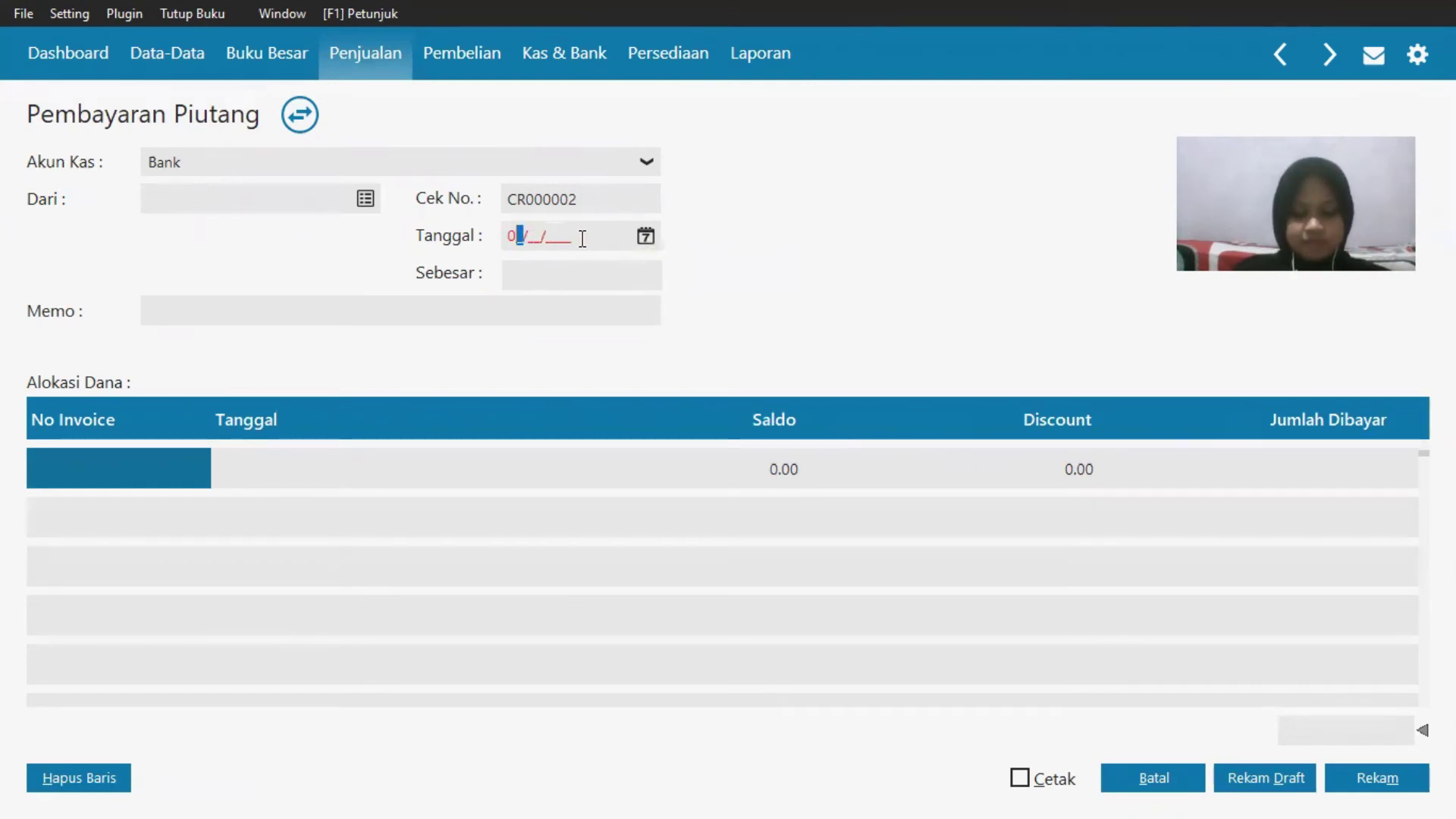
type("1/06/2019")
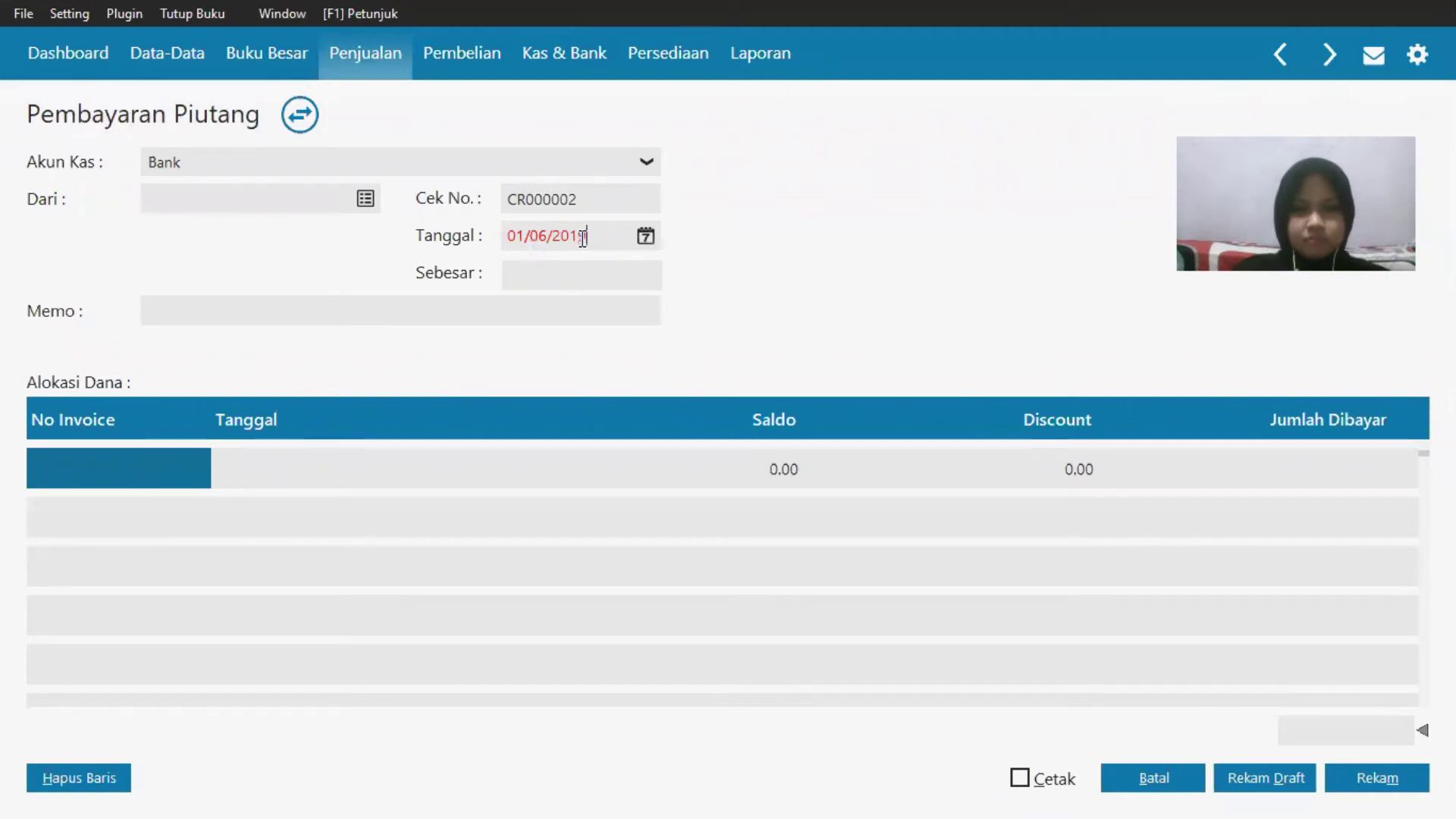
- Choose PT. Karya Bahagia as the payer and allocate invoice INV-02
left_click(366, 195)
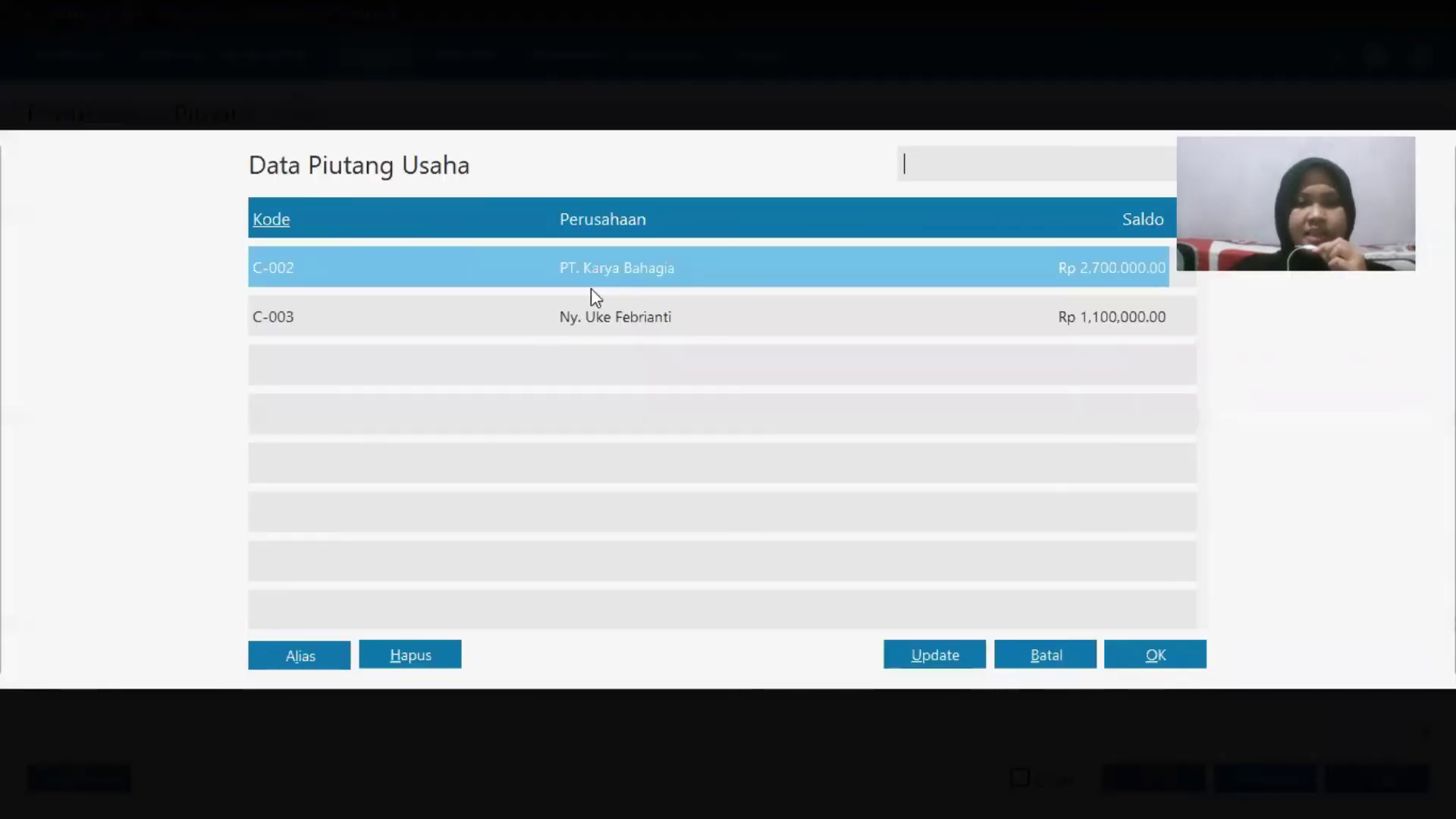
left_click(1130, 652)
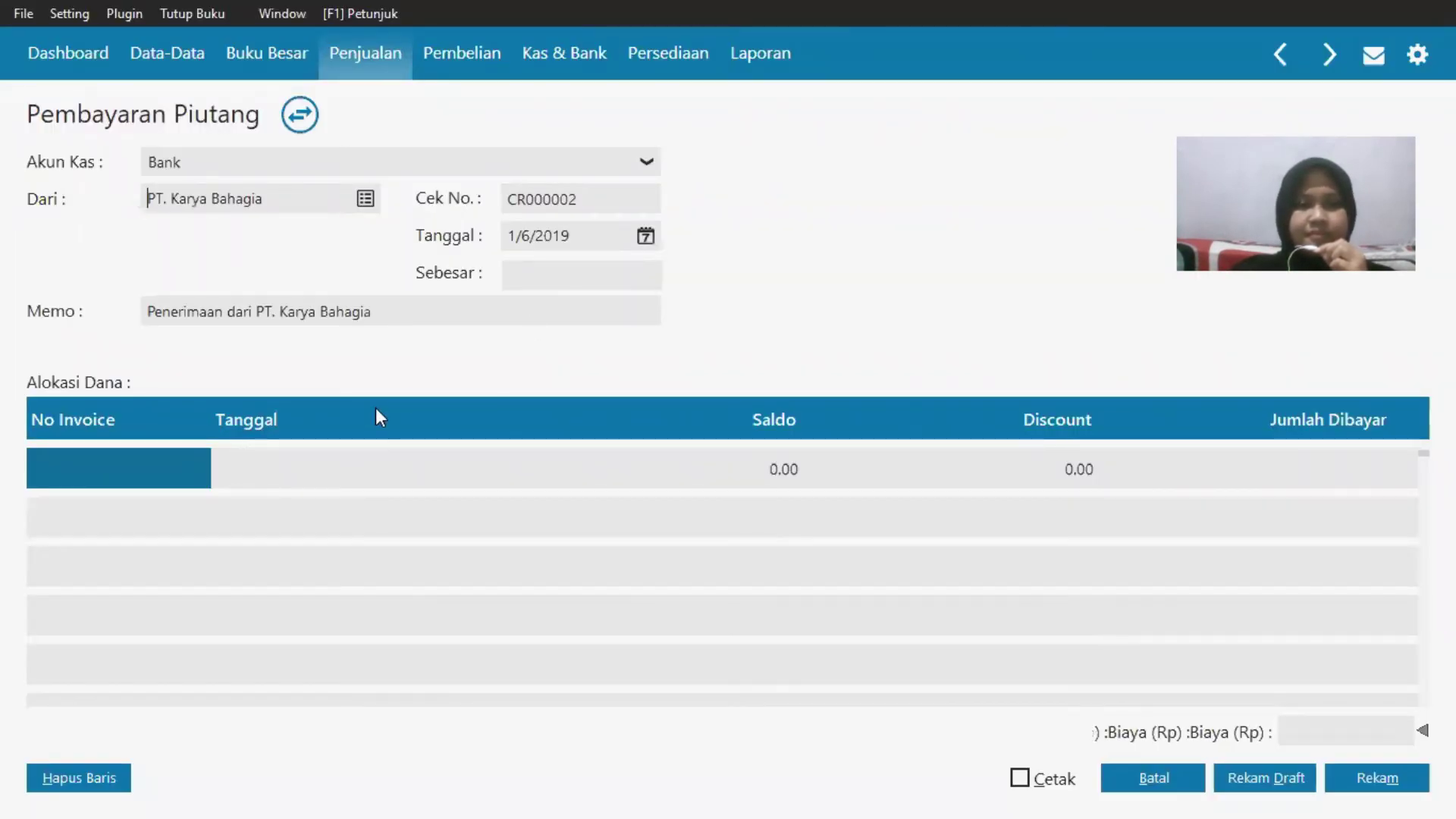
left_click(168, 458)
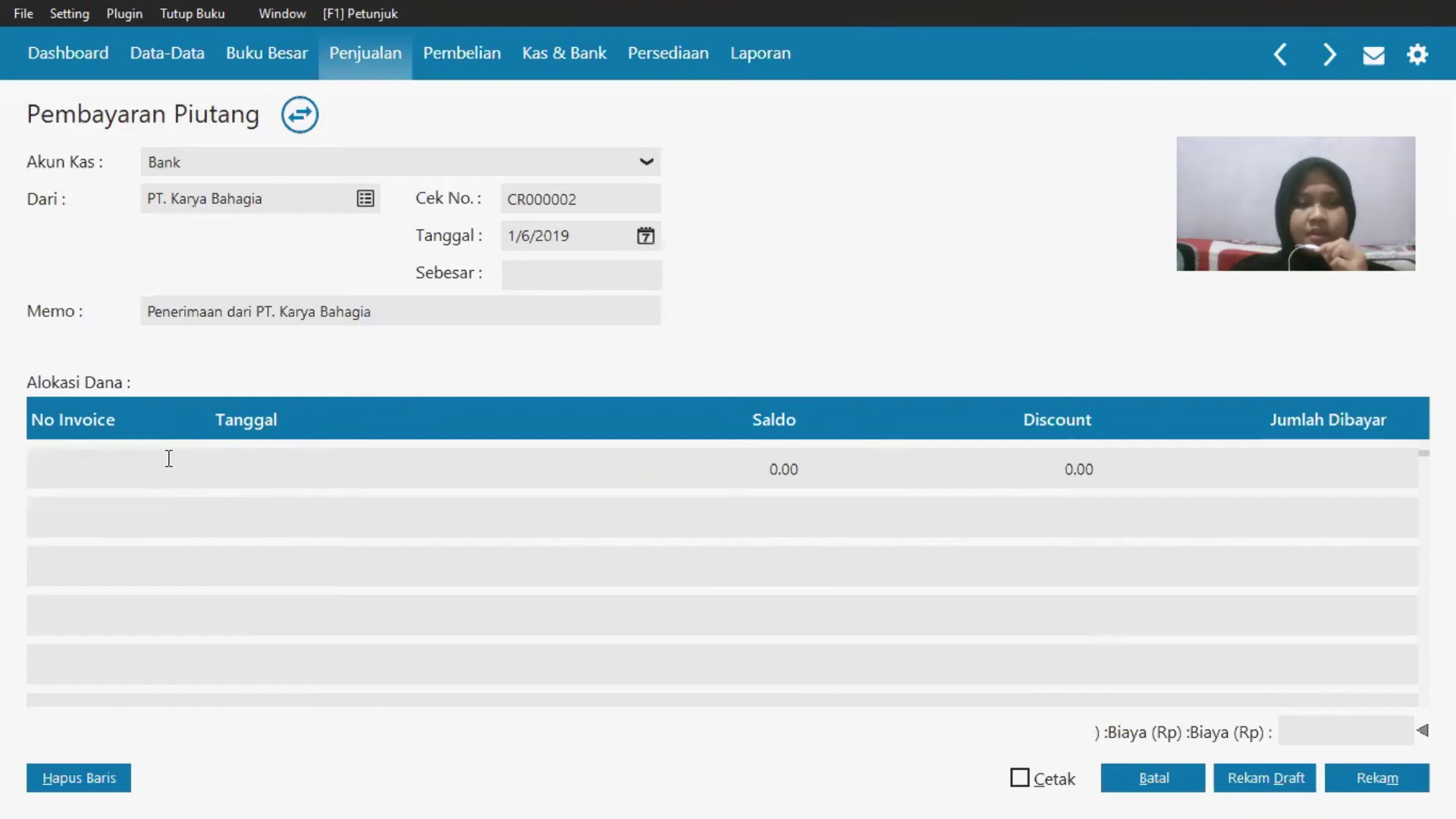
double_click(134, 465)
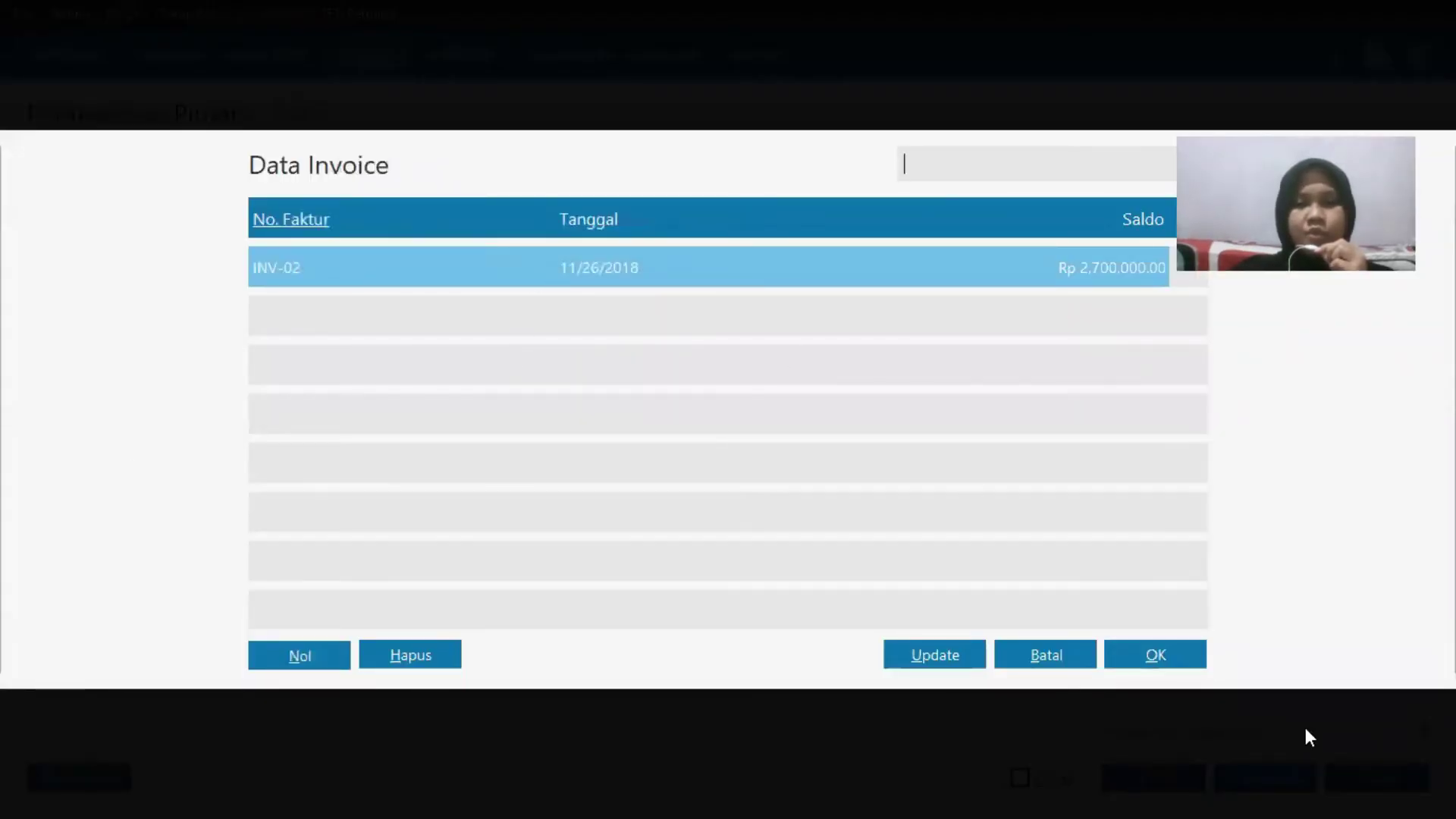
left_click(1156, 655)
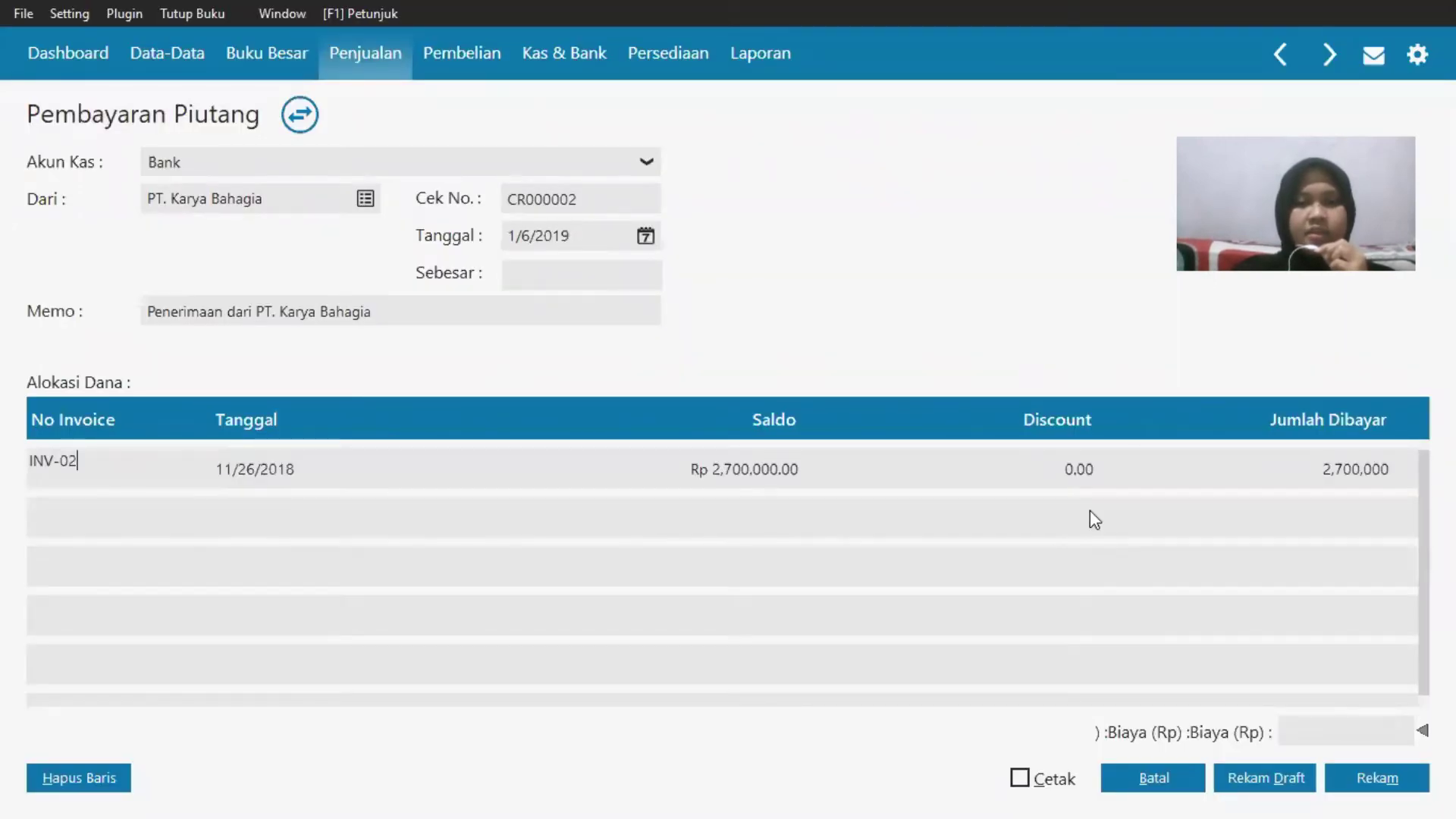
- Give INV-02 a 75,000 discount, fill the 2,625,000 total, and save
left_click(1077, 471)
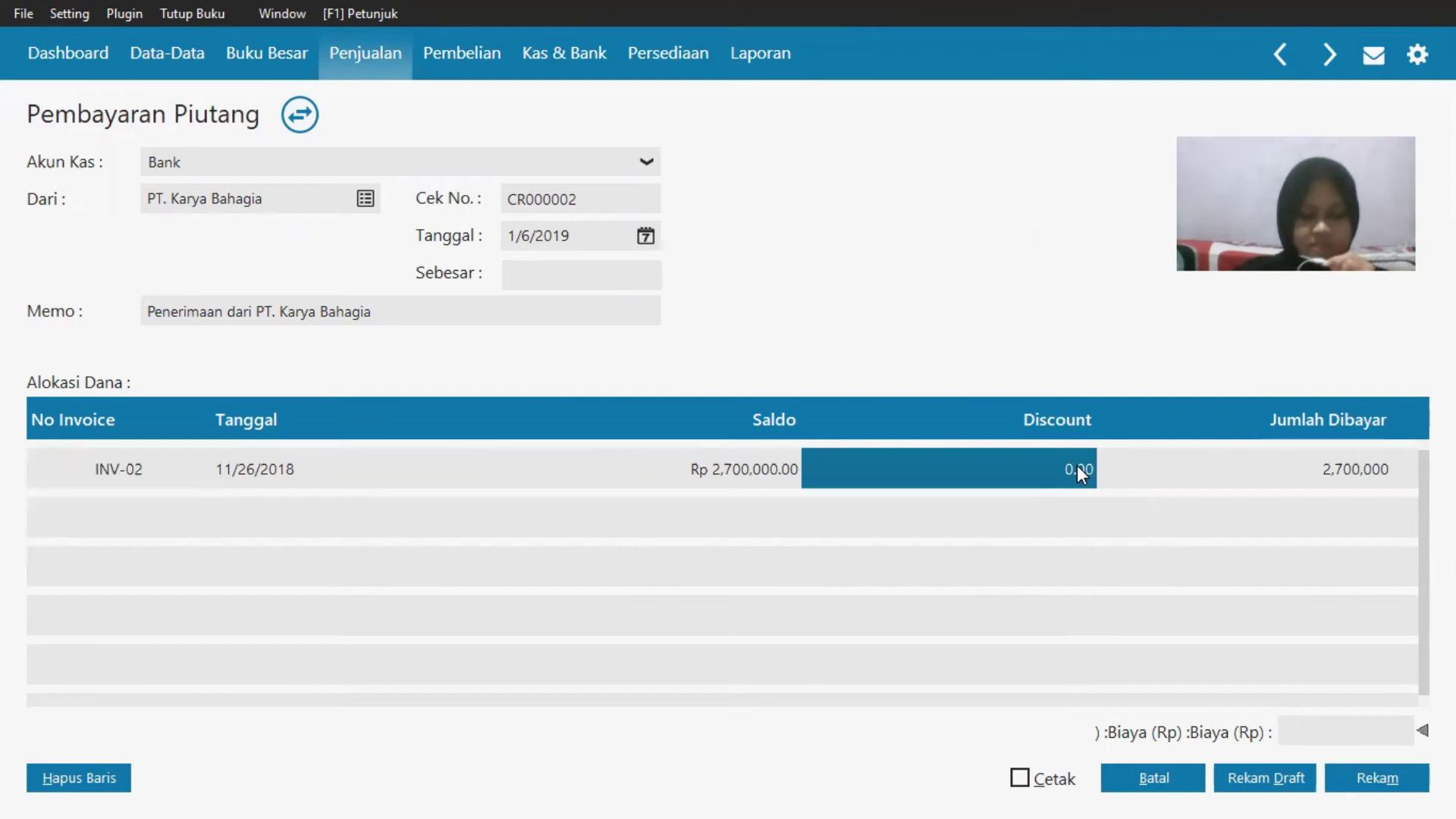
type("75,0")
type("000")
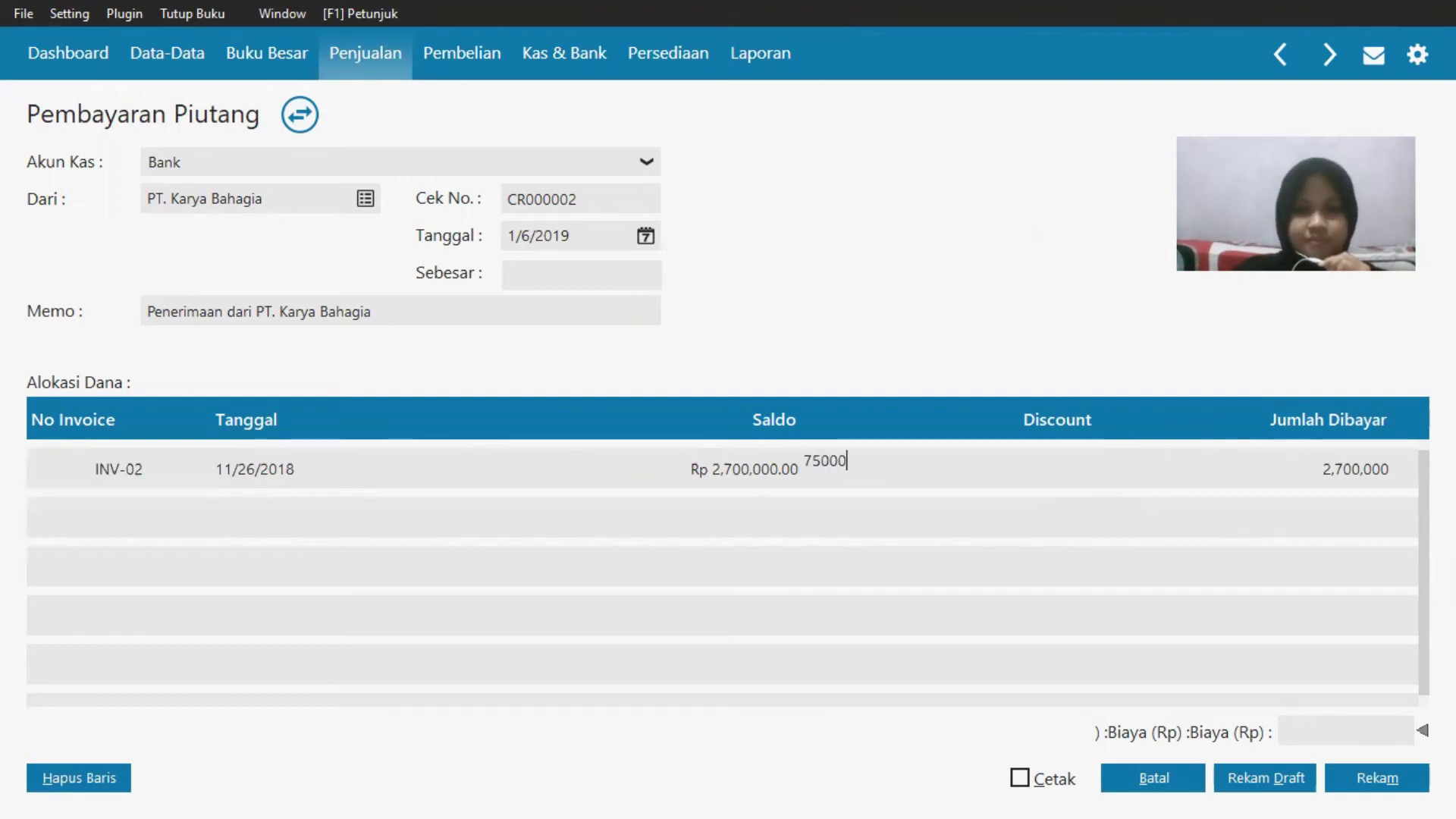
key("Return")
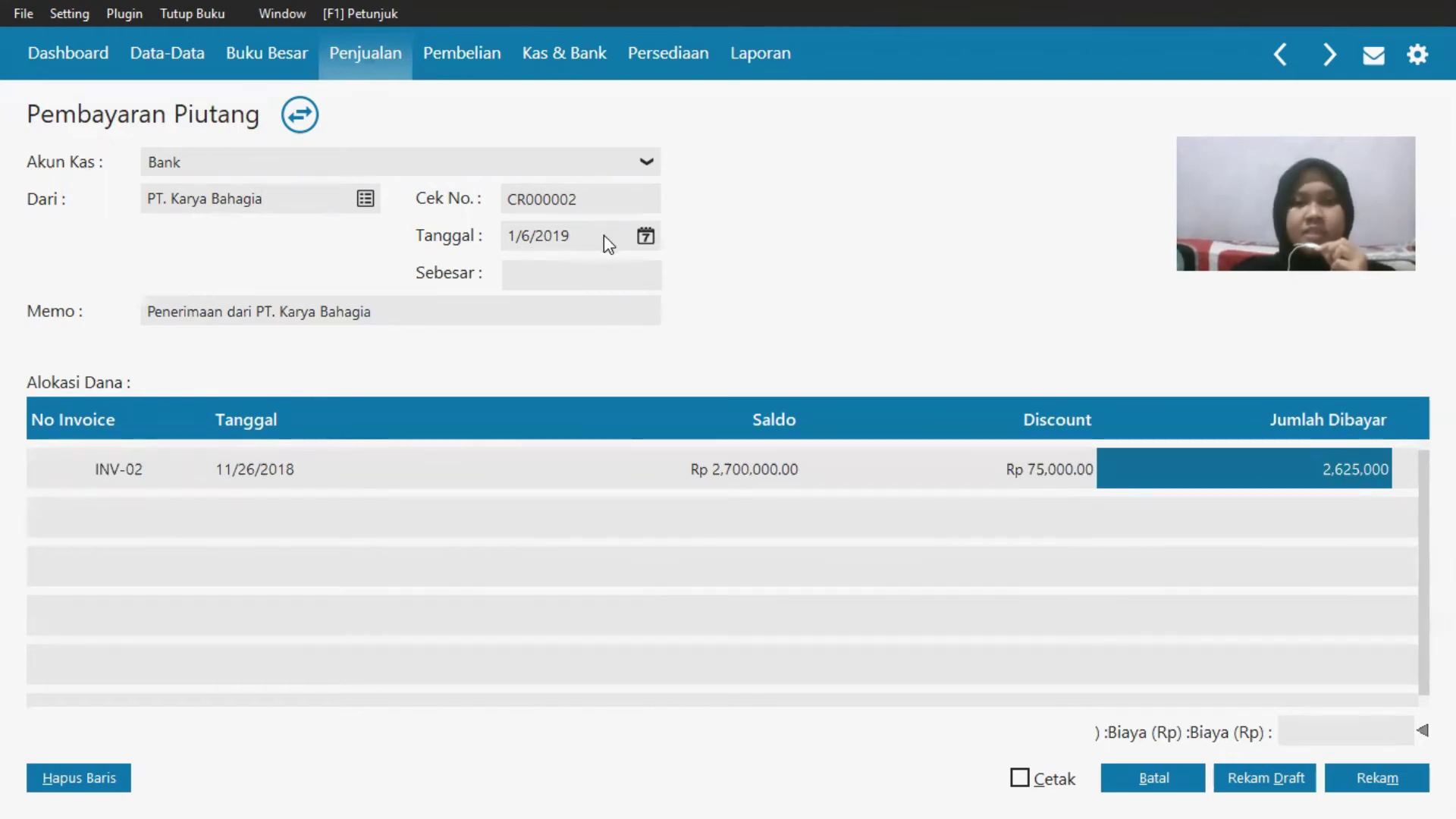
left_click(547, 269)
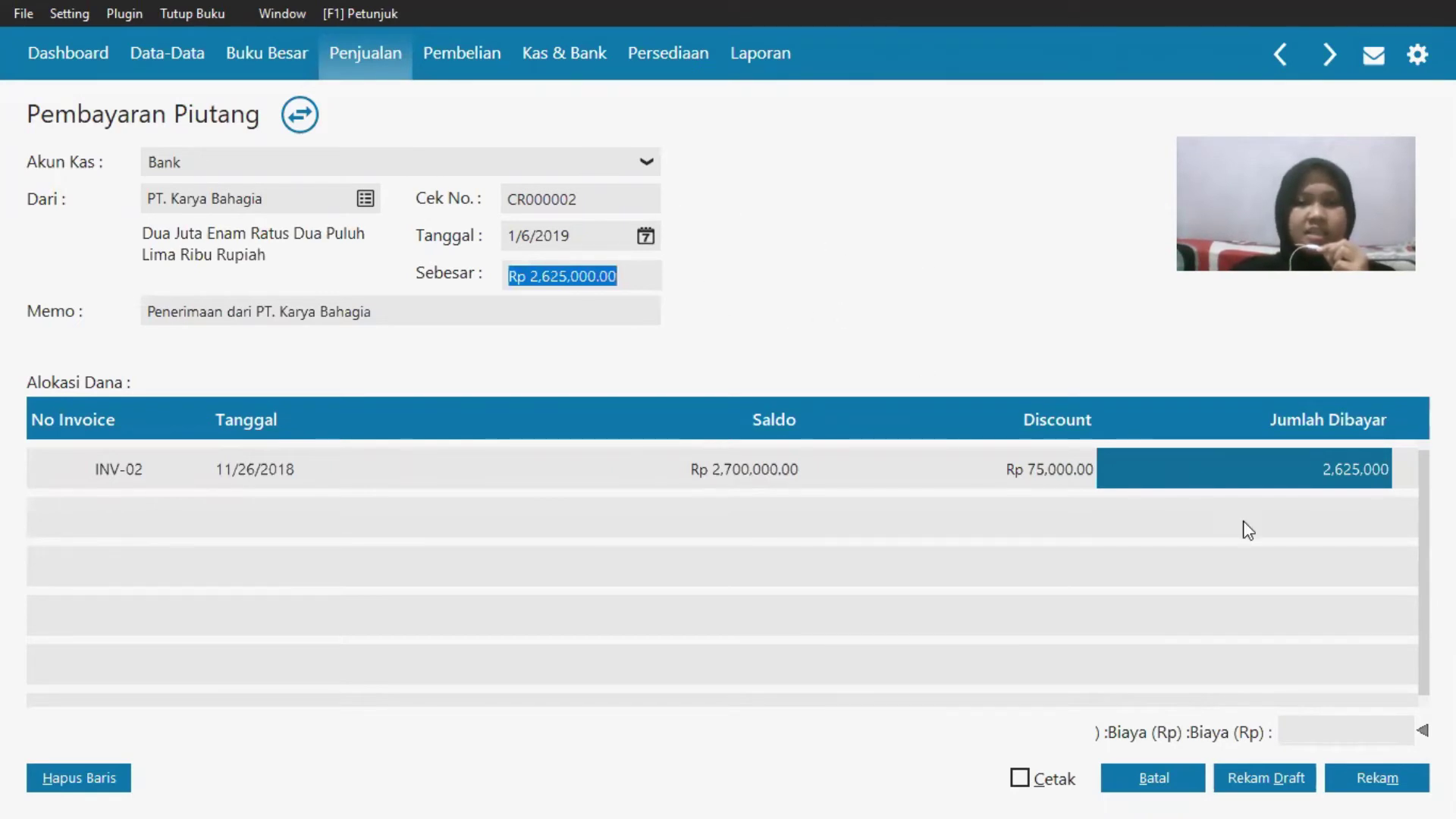
left_click(1388, 781)
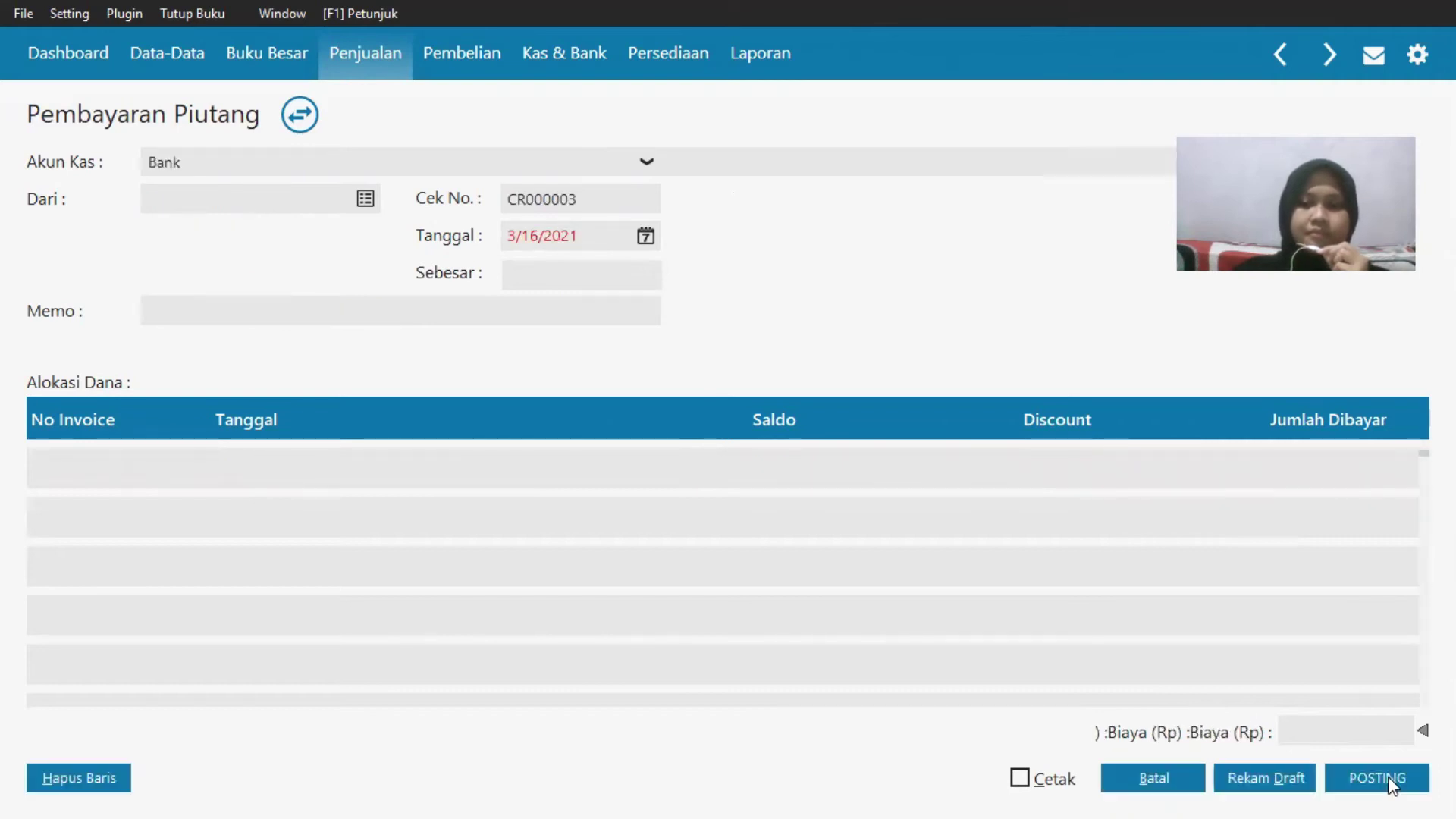
- Discard the unsaved form and check CR000002's journal: Bank debit, Piutang Usaha credit, 2,625,000.00
left_click(1154, 781)
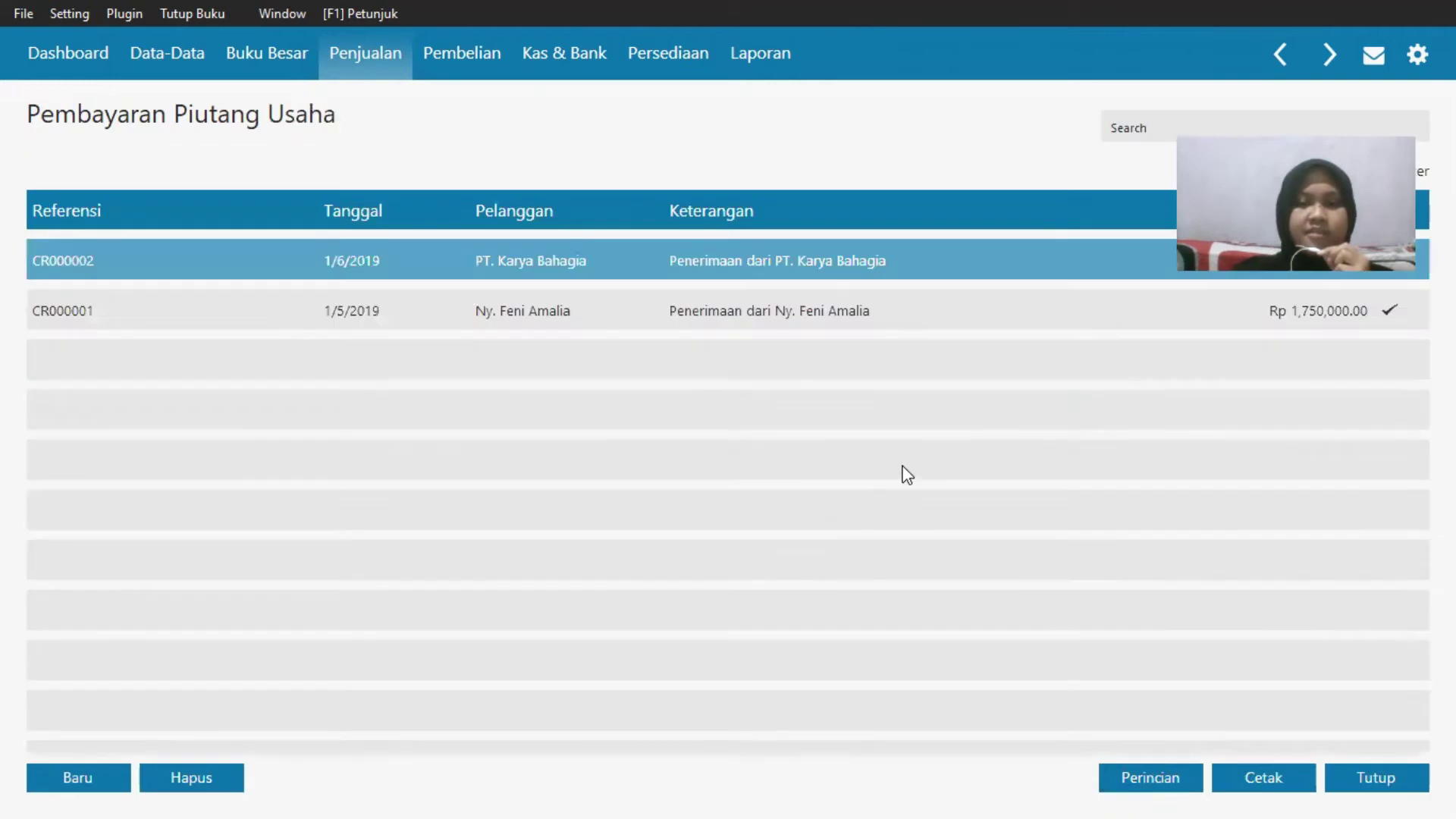
right_click(768, 259)
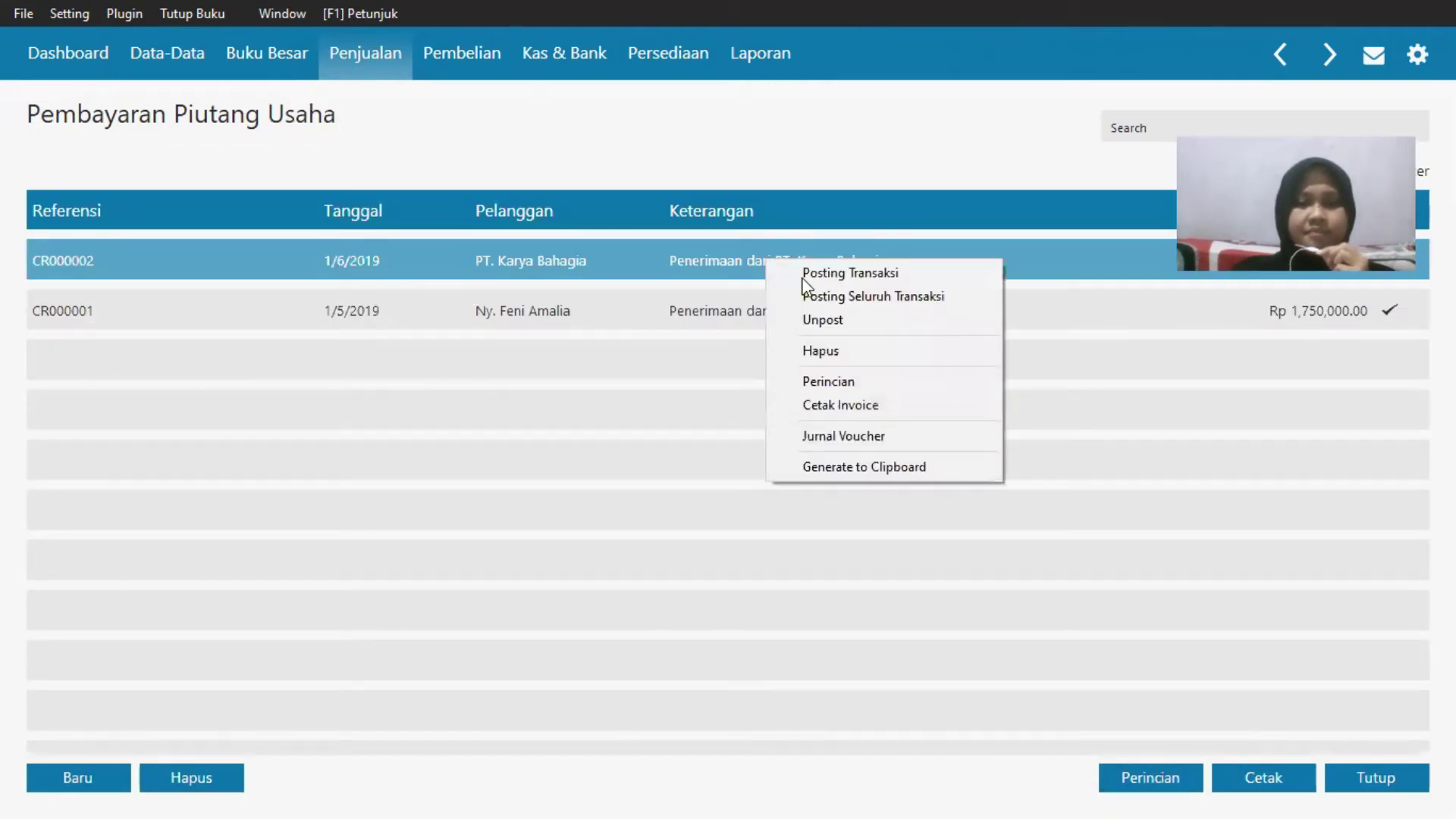
left_click(878, 439)
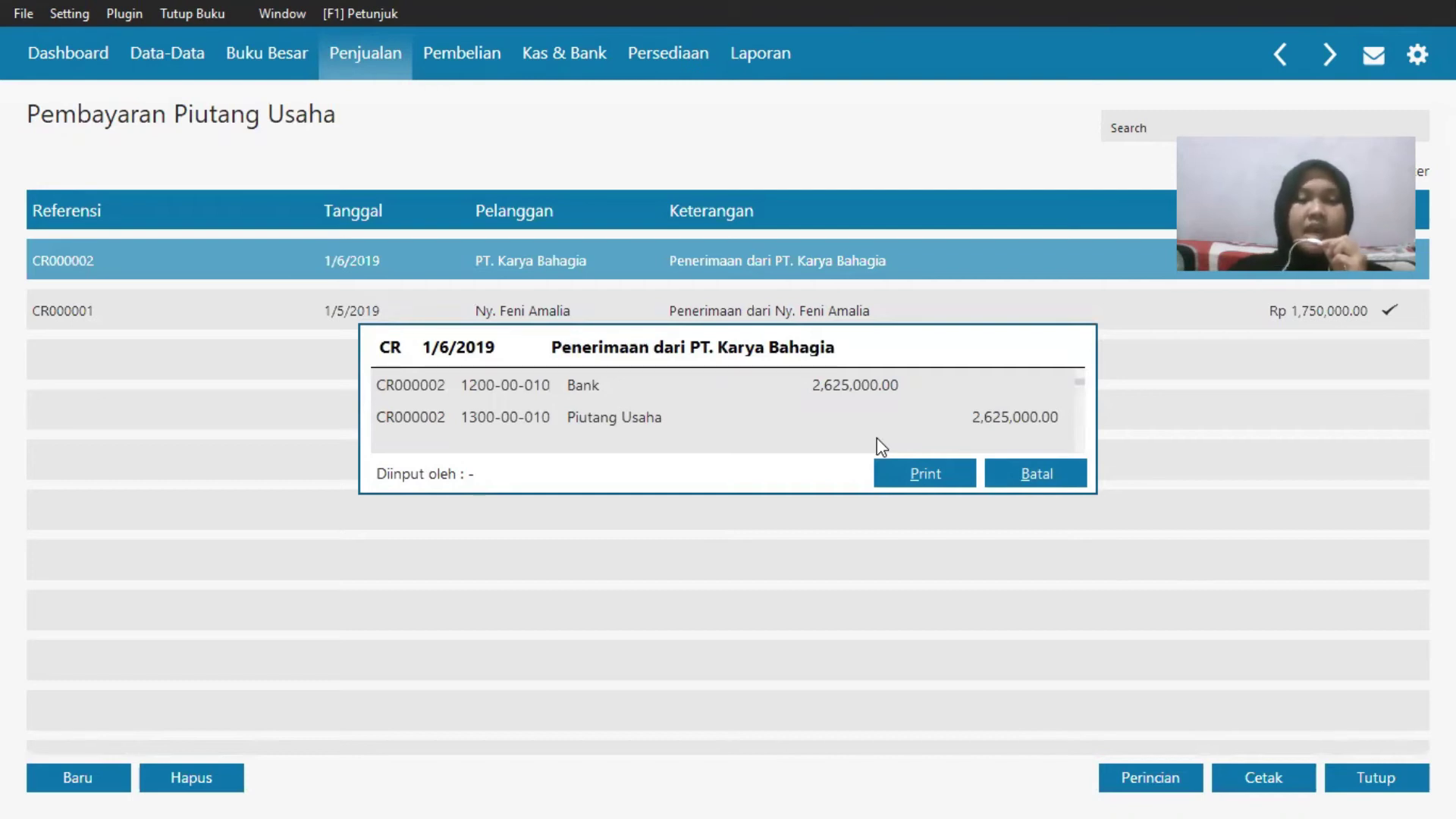
left_click(1043, 473)
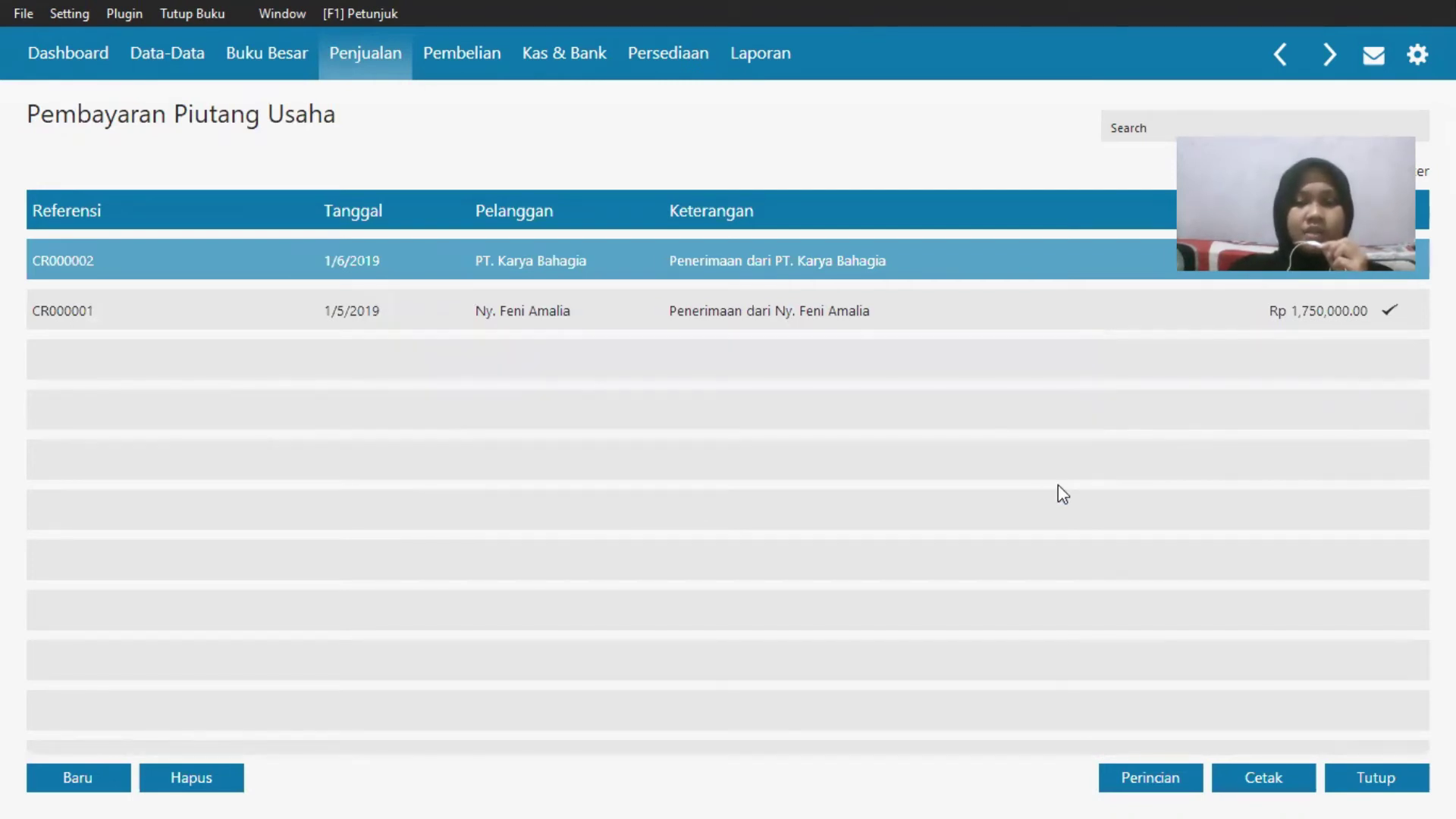
left_click(1379, 785)
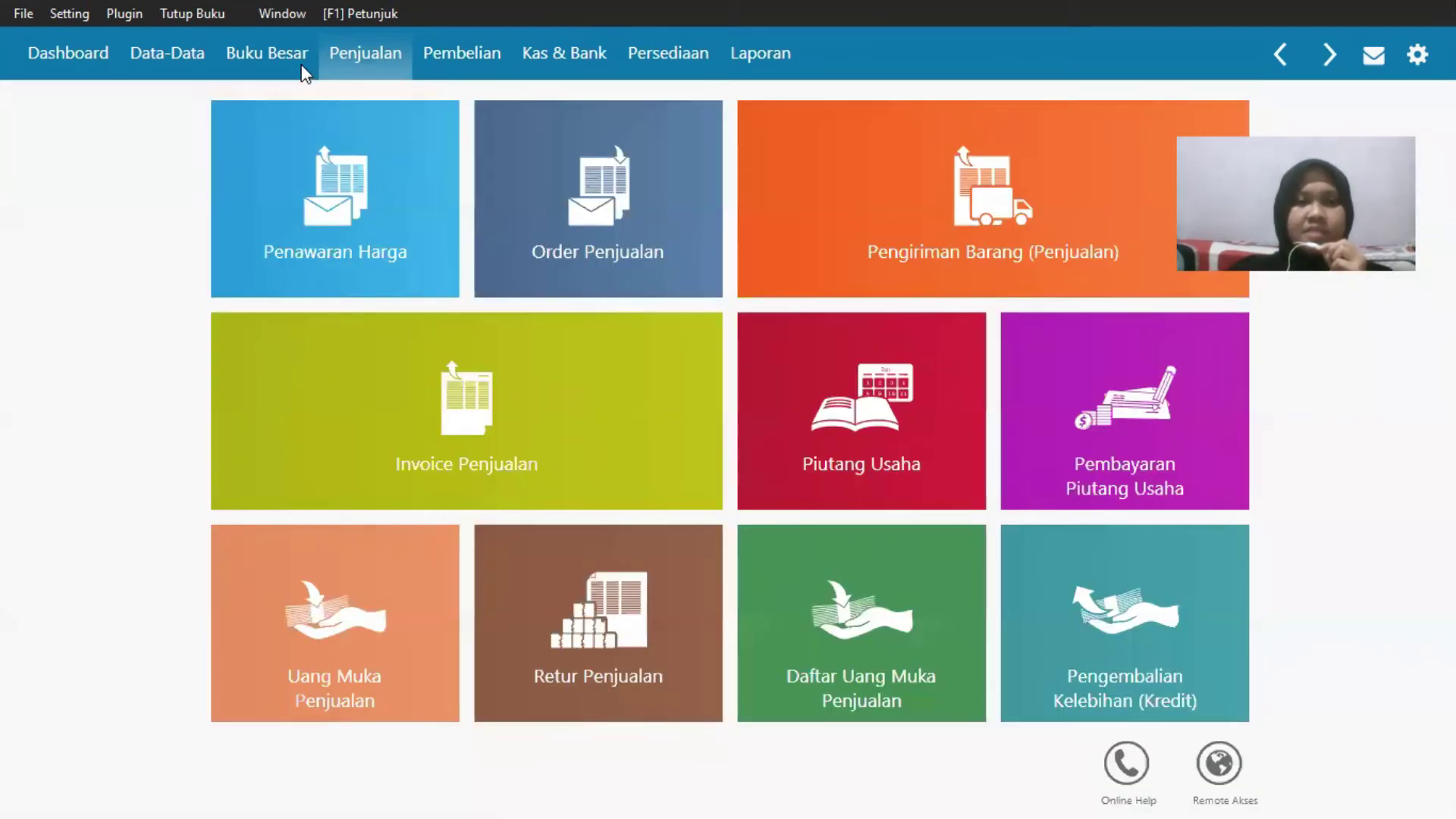
- Open the general ledger for account 410000040 Potongan Penjualan
left_click(278, 56)
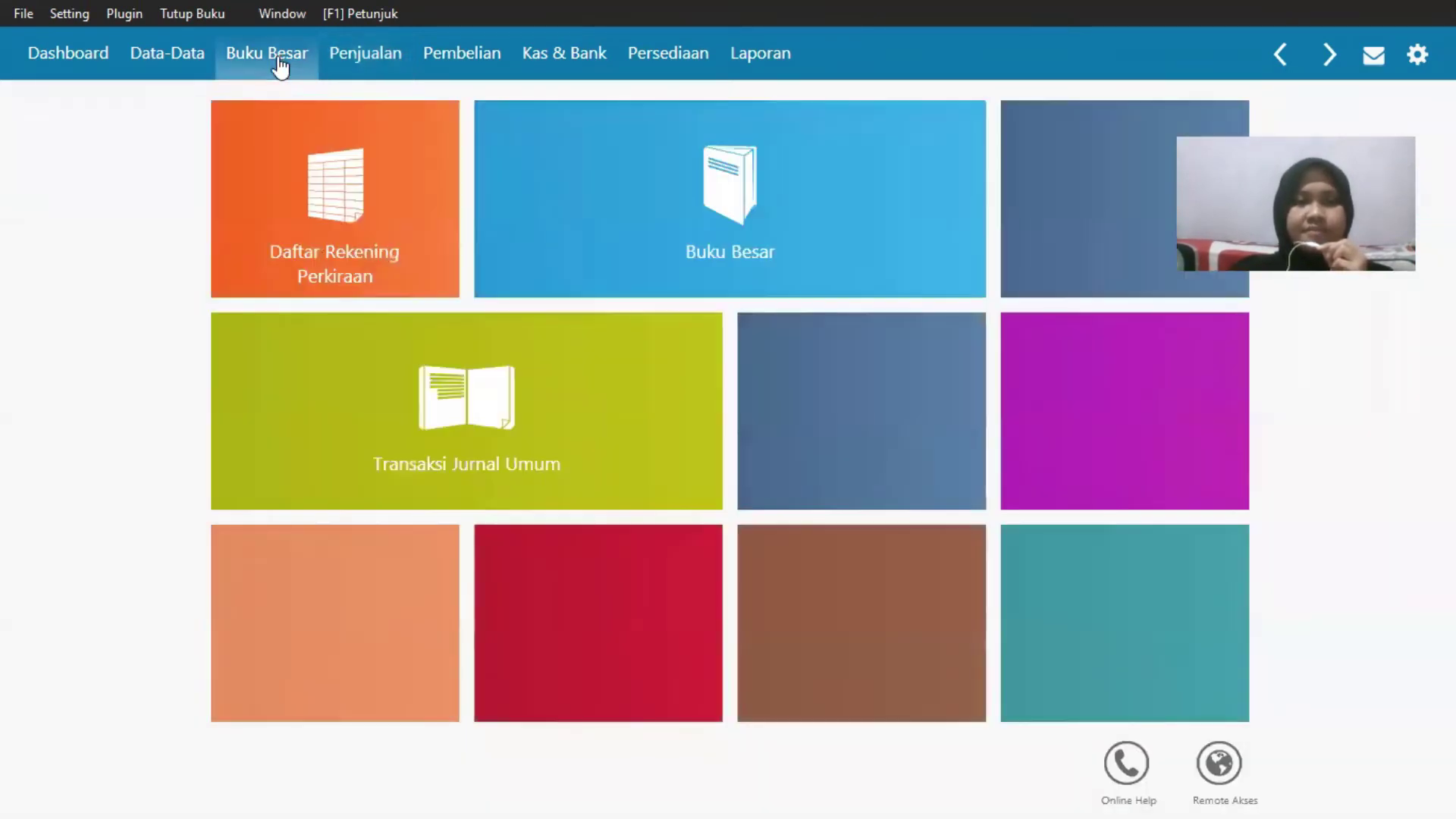
left_click(709, 182)
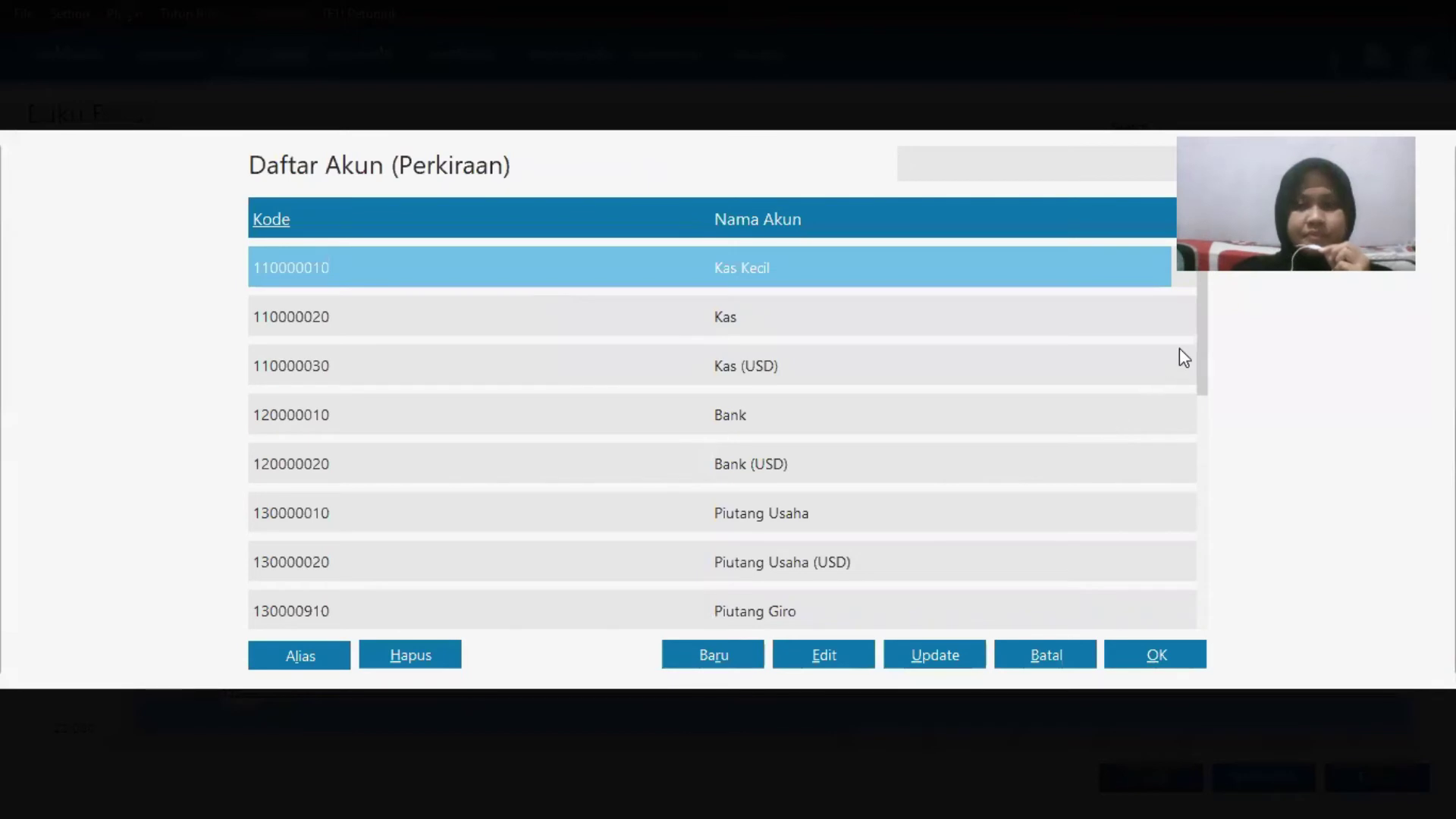
key("Down")
key("Down")
key("Down")
key("Down")
key("Down")
key("Down")
key("Down")
key("Down")
key("Down")
key("Down")
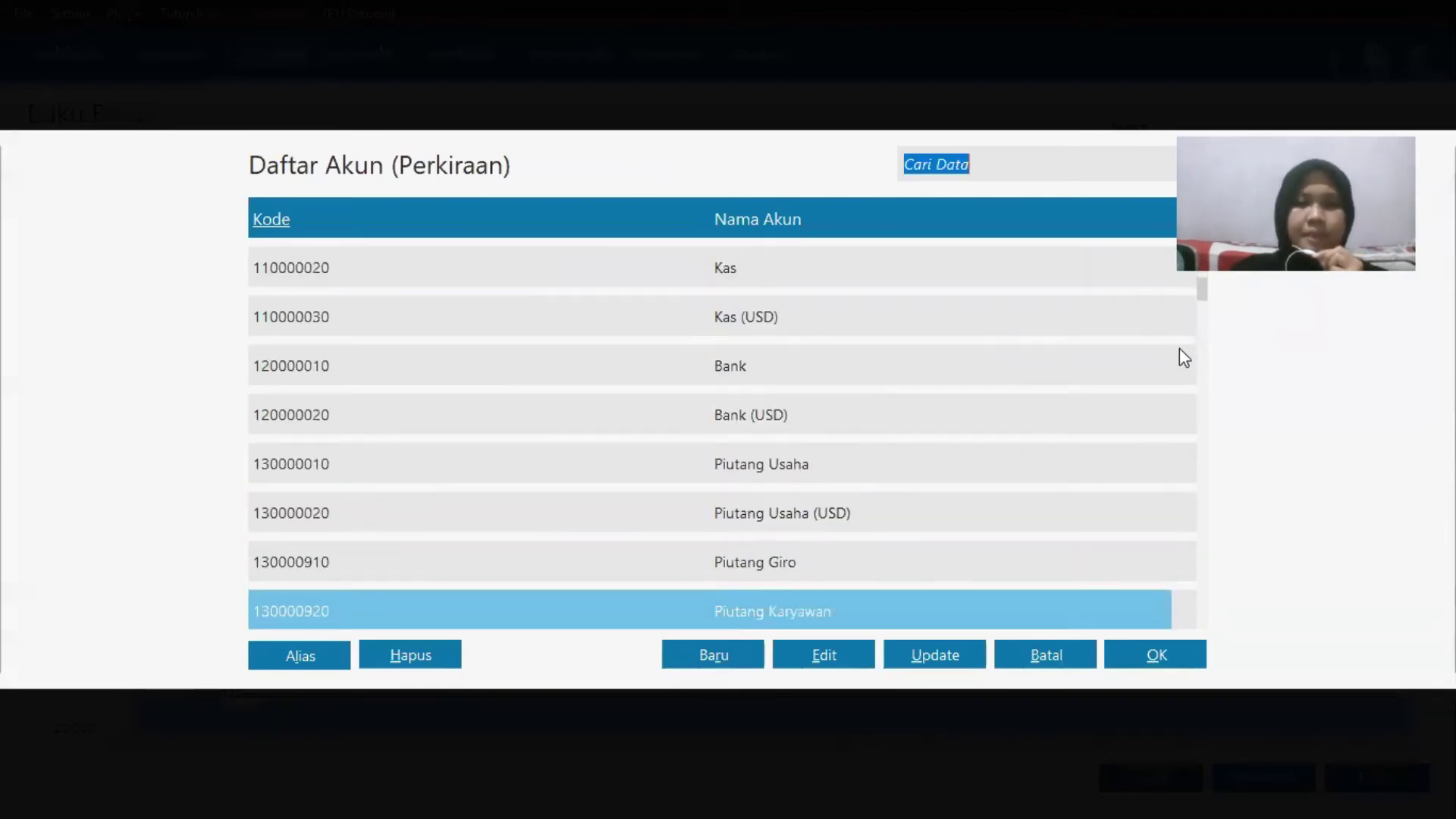
key("Down")
key("Down")
key("Down")
key("Down")
key("Down")
key("Down")
key("Down")
key("Down")
key("Down")
key("Down")
key("Down")
key("Down")
key("Down")
key("Down")
key("Down")
key("Down")
key("Down")
key("Down")
key("Down")
key("Down")
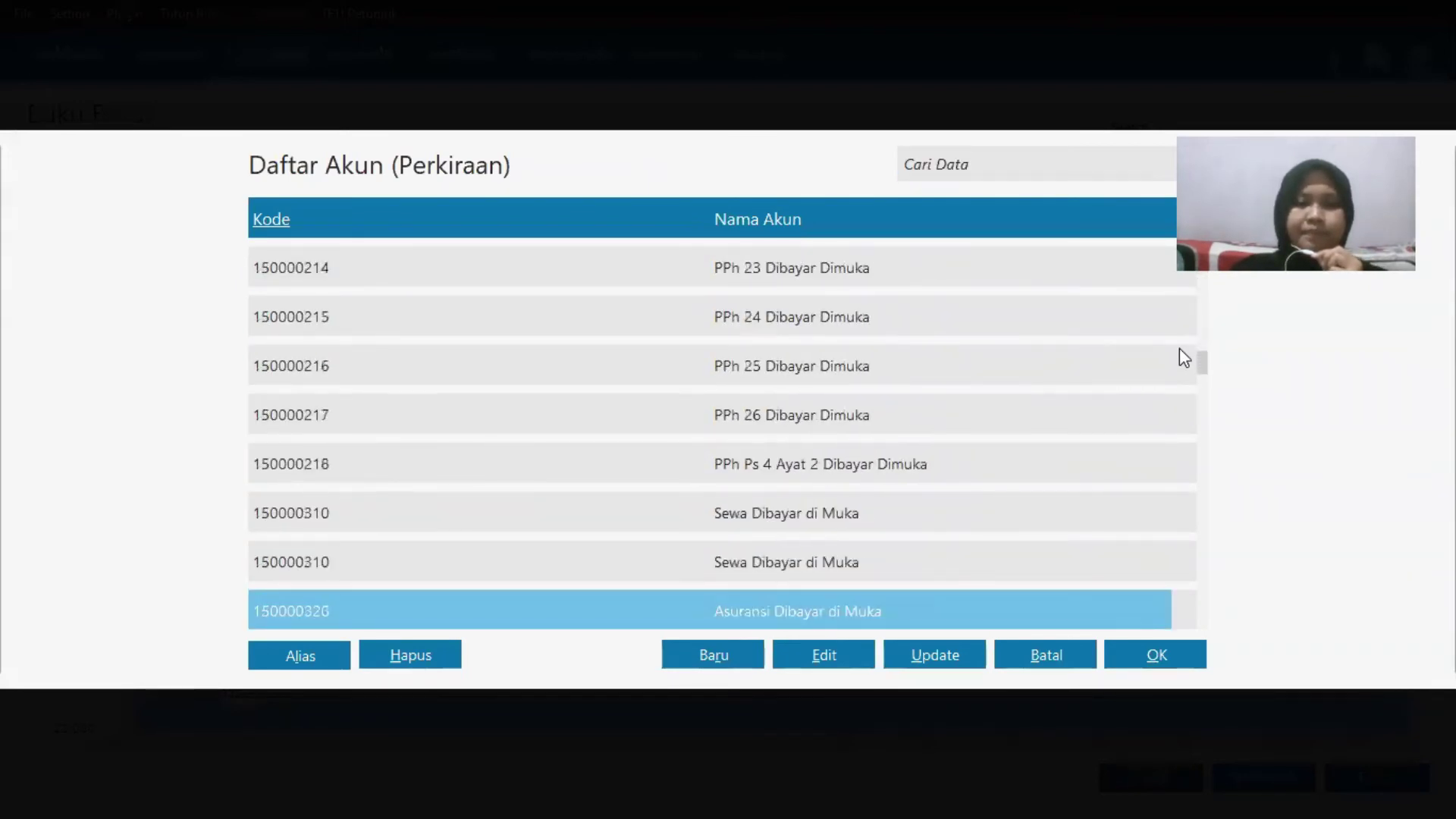
key("Down")
key("Down")
key("Down")
key("Down")
key("Down")
key("Down")
key("Down")
key("Down")
key("Down")
key("Down")
key("Down")
key("Down")
key("Down")
key("Down")
key("Down")
key("Down")
key("Down")
key("Down")
key("Down")
key("Down")
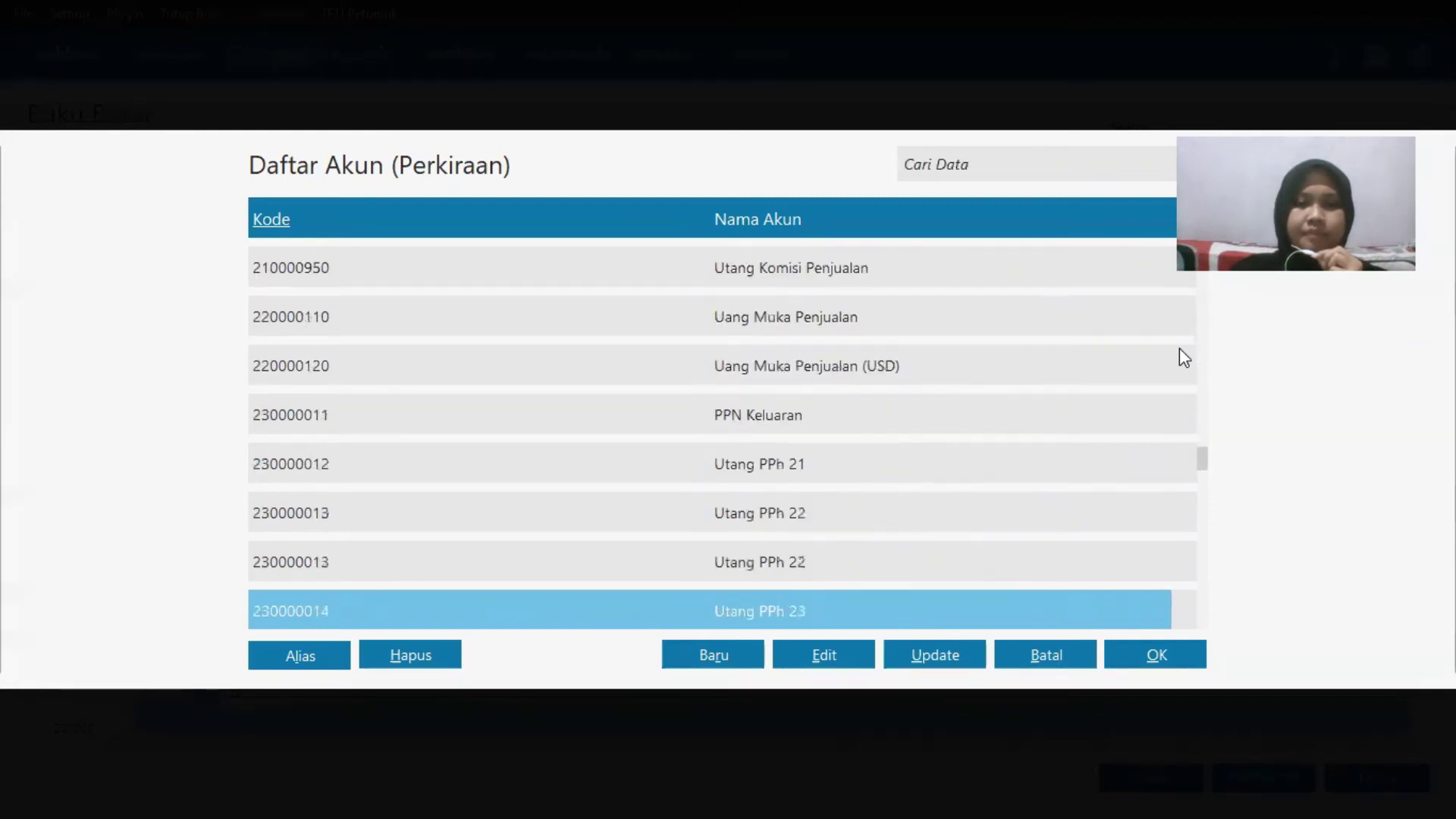
key("Down")
key("Down")
key("Down")
key("Down")
key("Down")
key("Down")
key("Down")
key("Down")
key("Down")
key("Down")
key("Down")
key("Up")
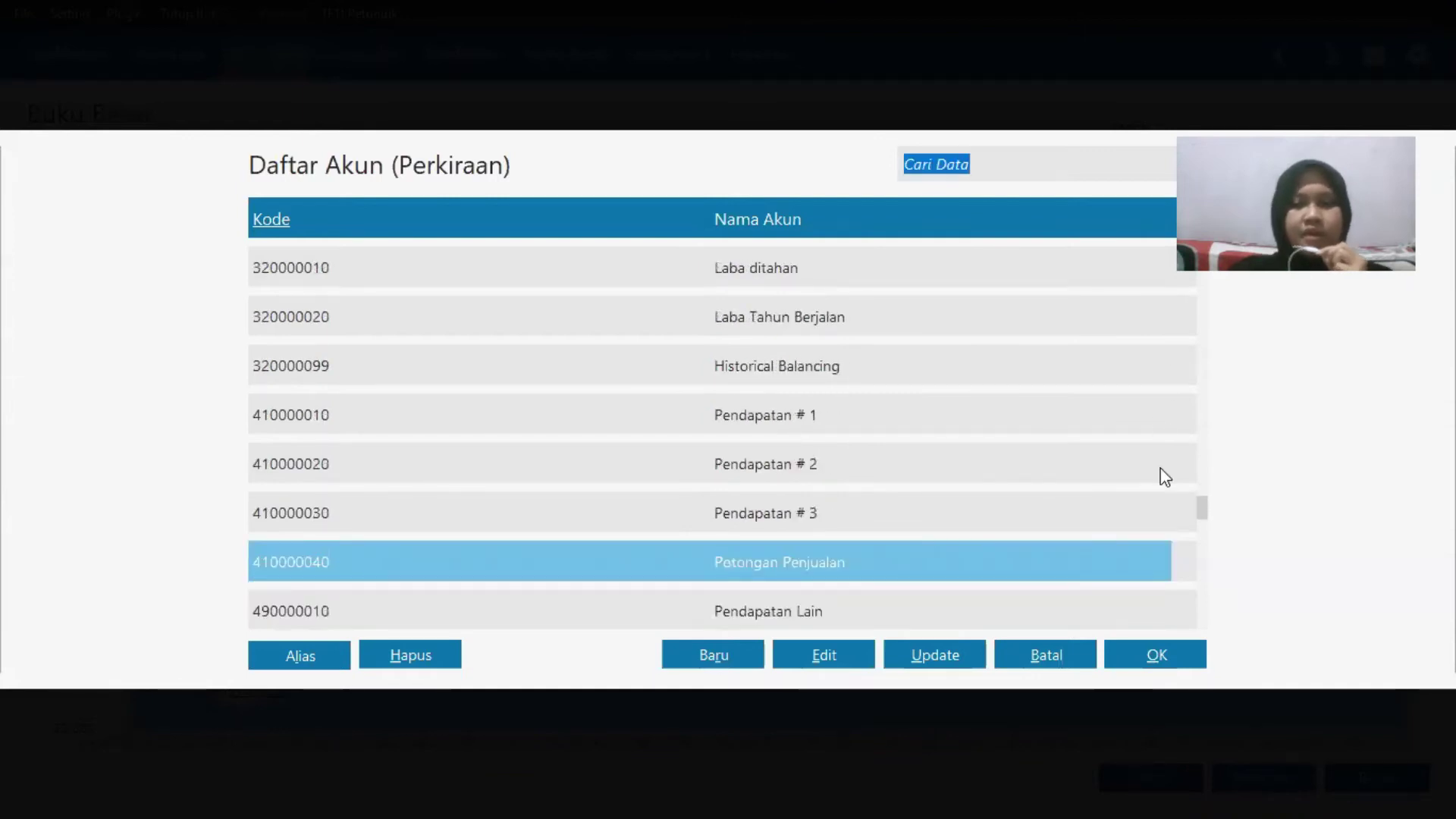
left_click(1161, 645)
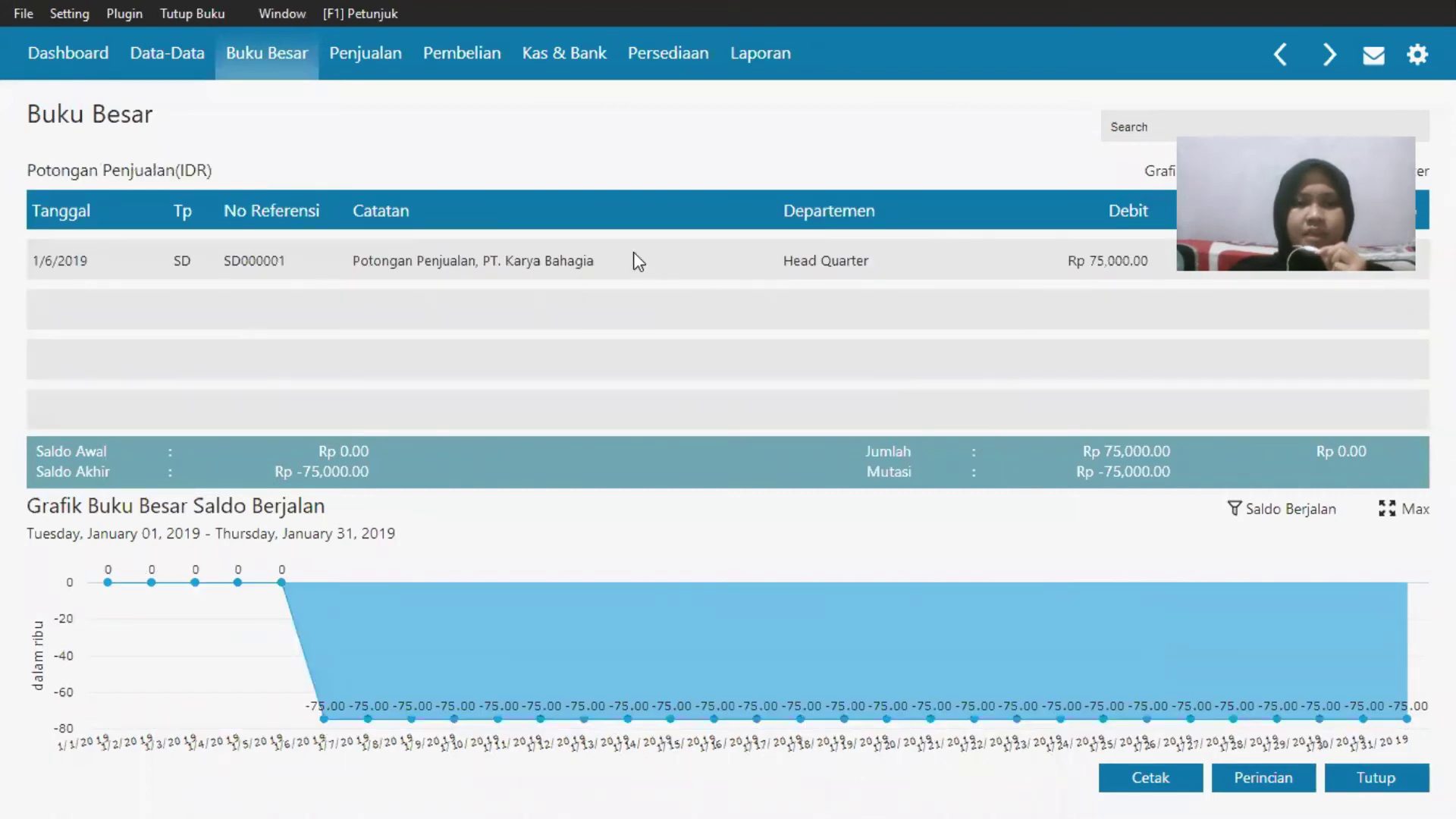
- Verify the SD000001 discount journal of 75,000.00, then close the ledger
left_click(581, 259)
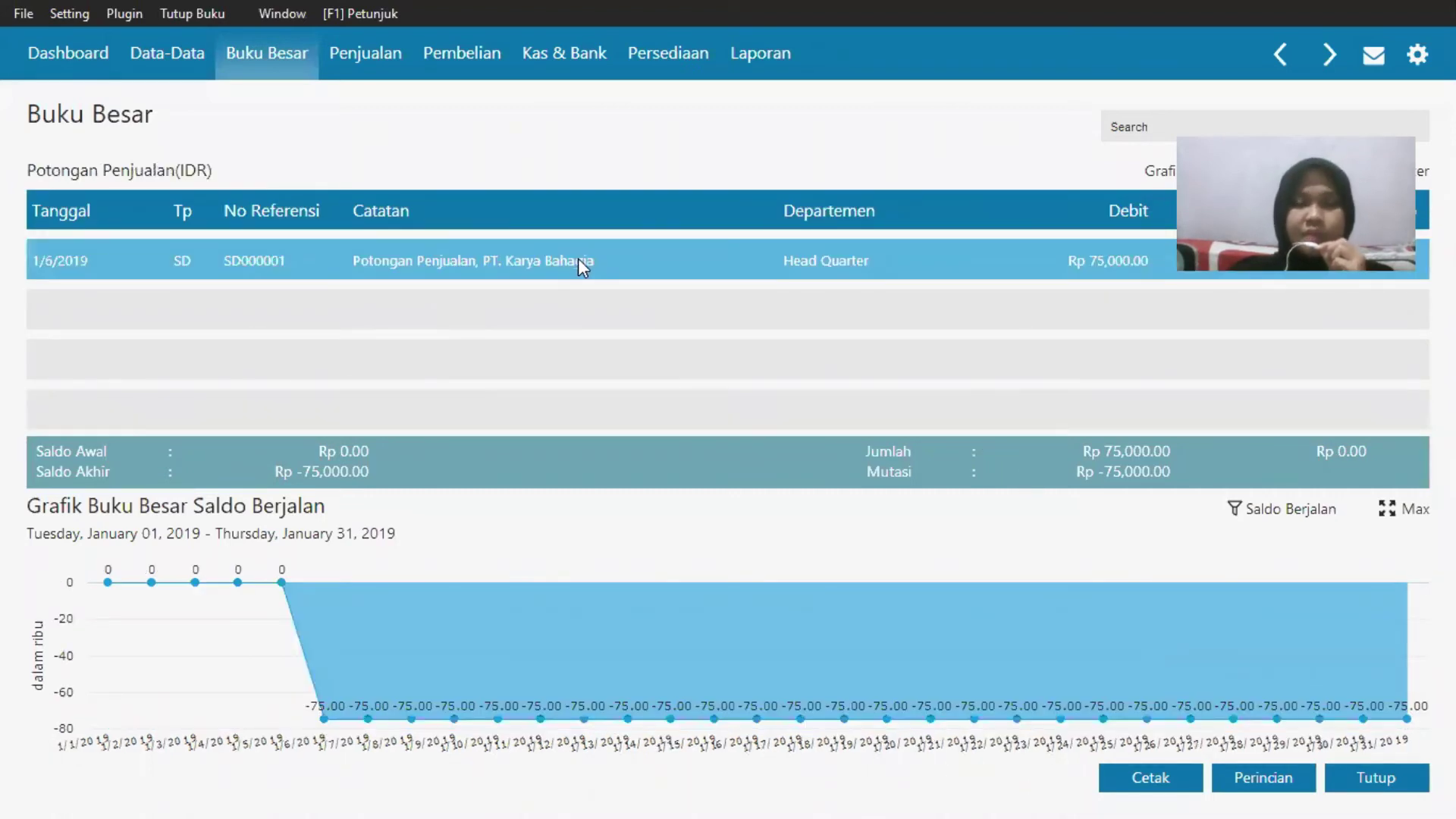
right_click(581, 258)
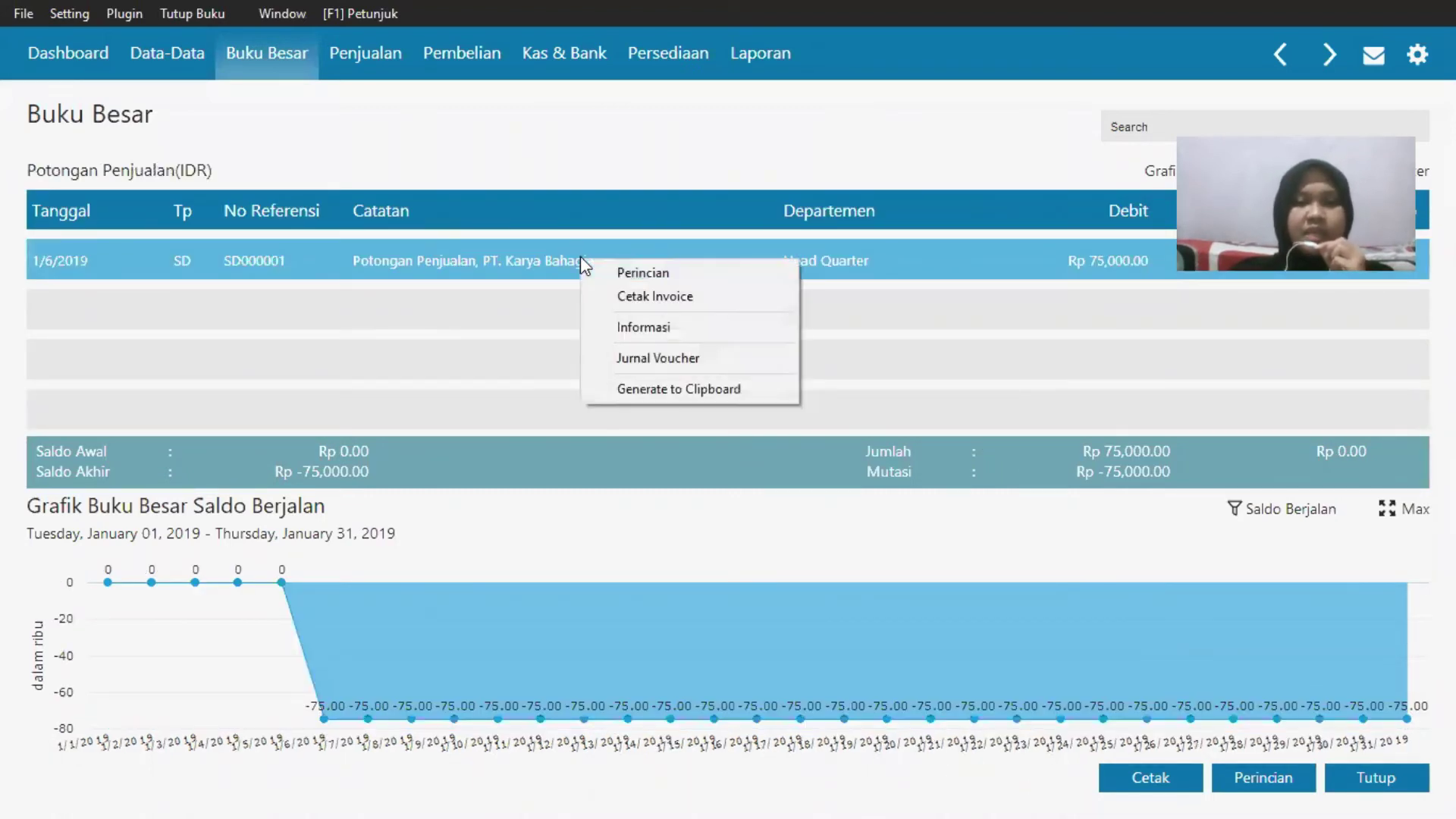
left_click(691, 363)
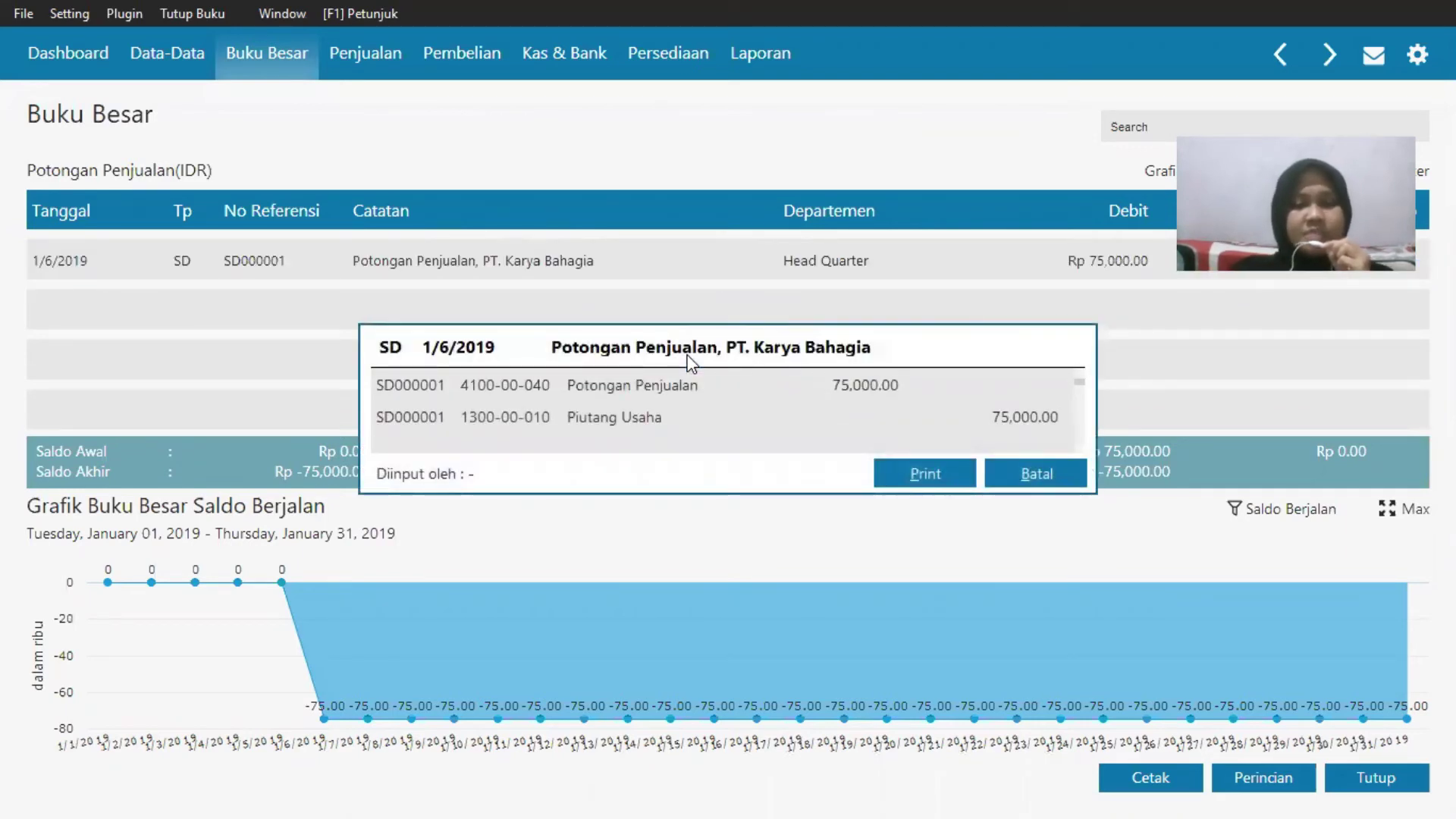
left_click(1035, 471)
left_click(1394, 781)
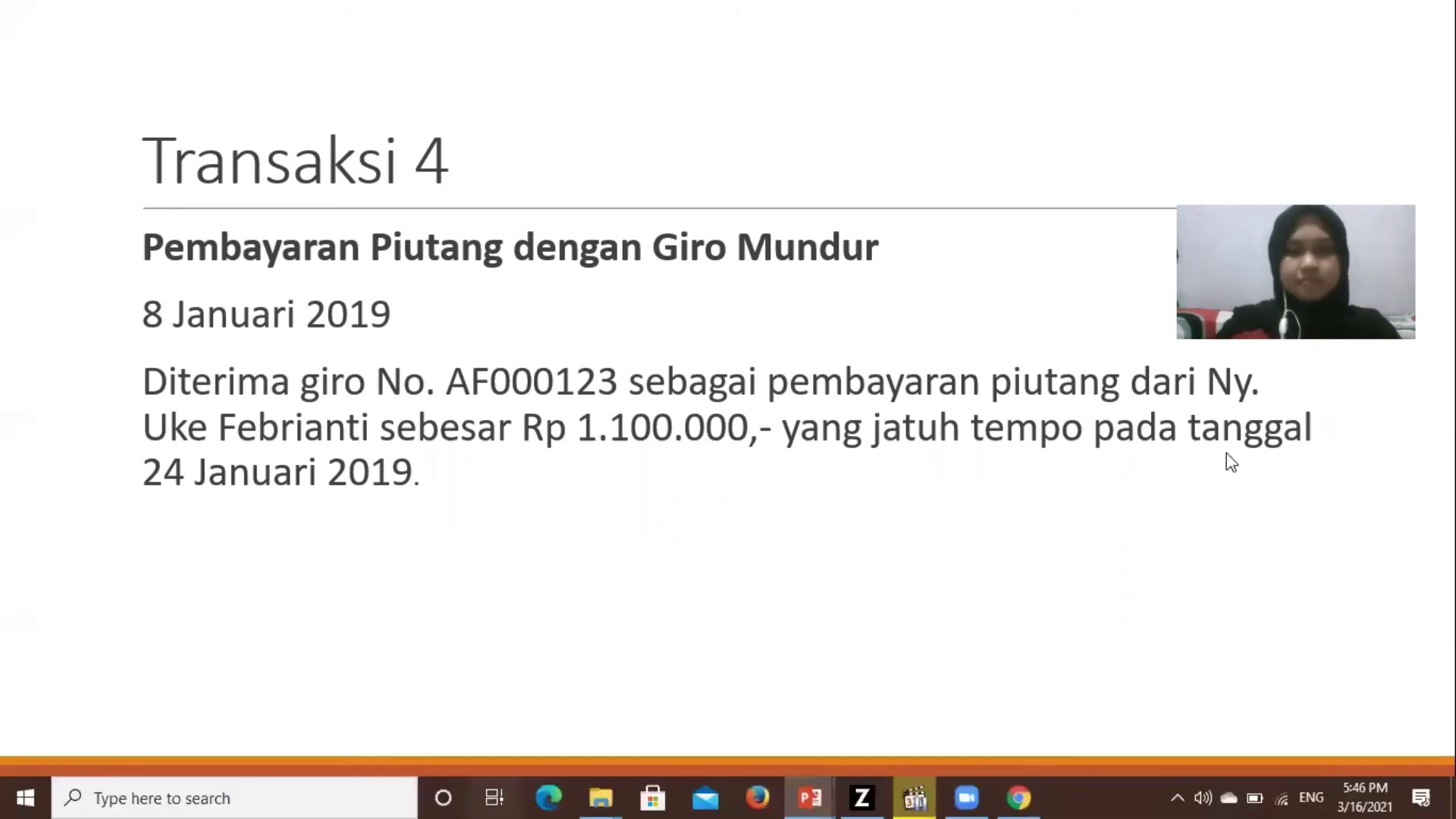
- Leave the Transaksi 4 slide and bring the Zahir Accounting window back to the front
key("super+Tab")
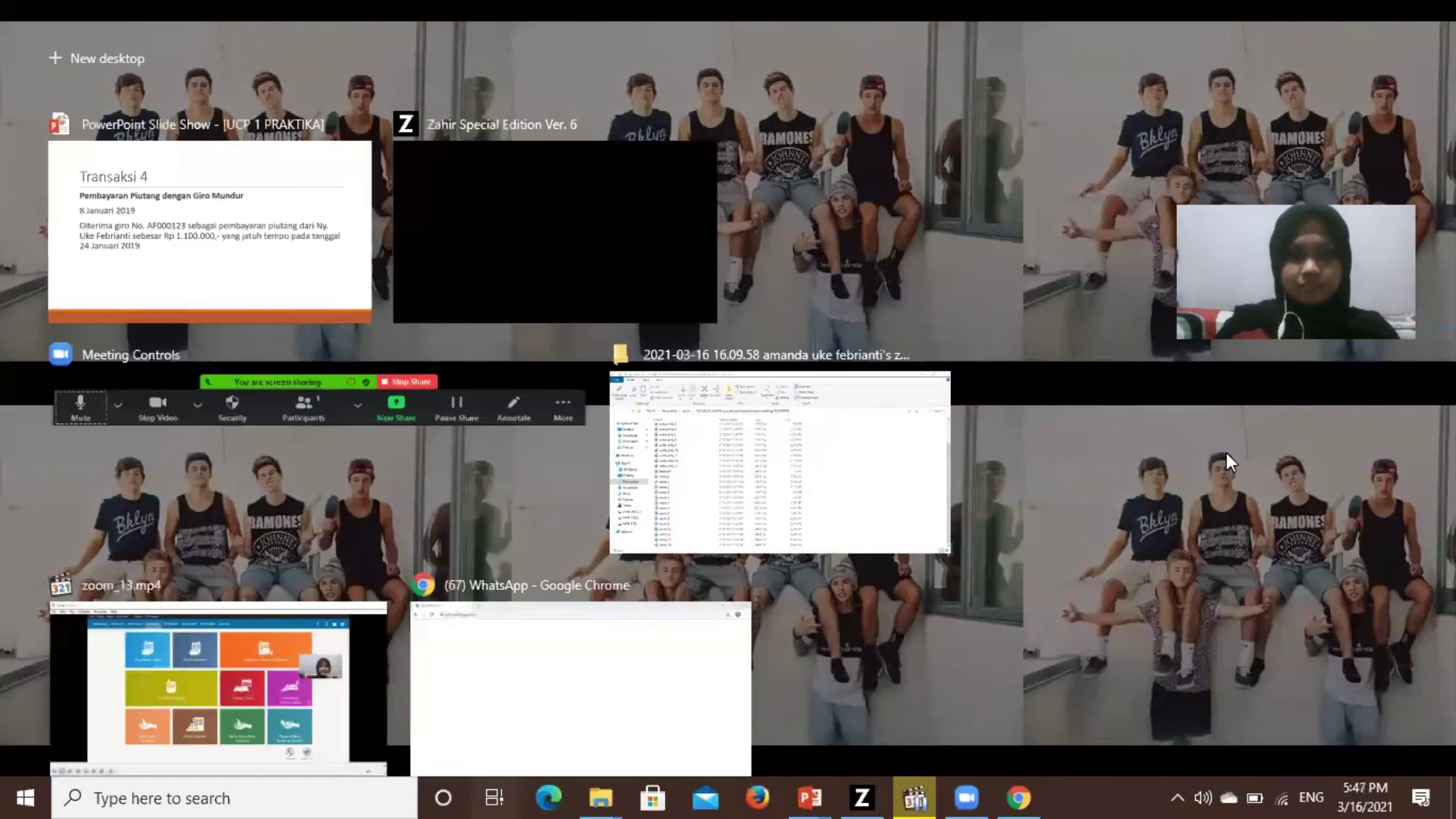
key("Right")
key("Return")
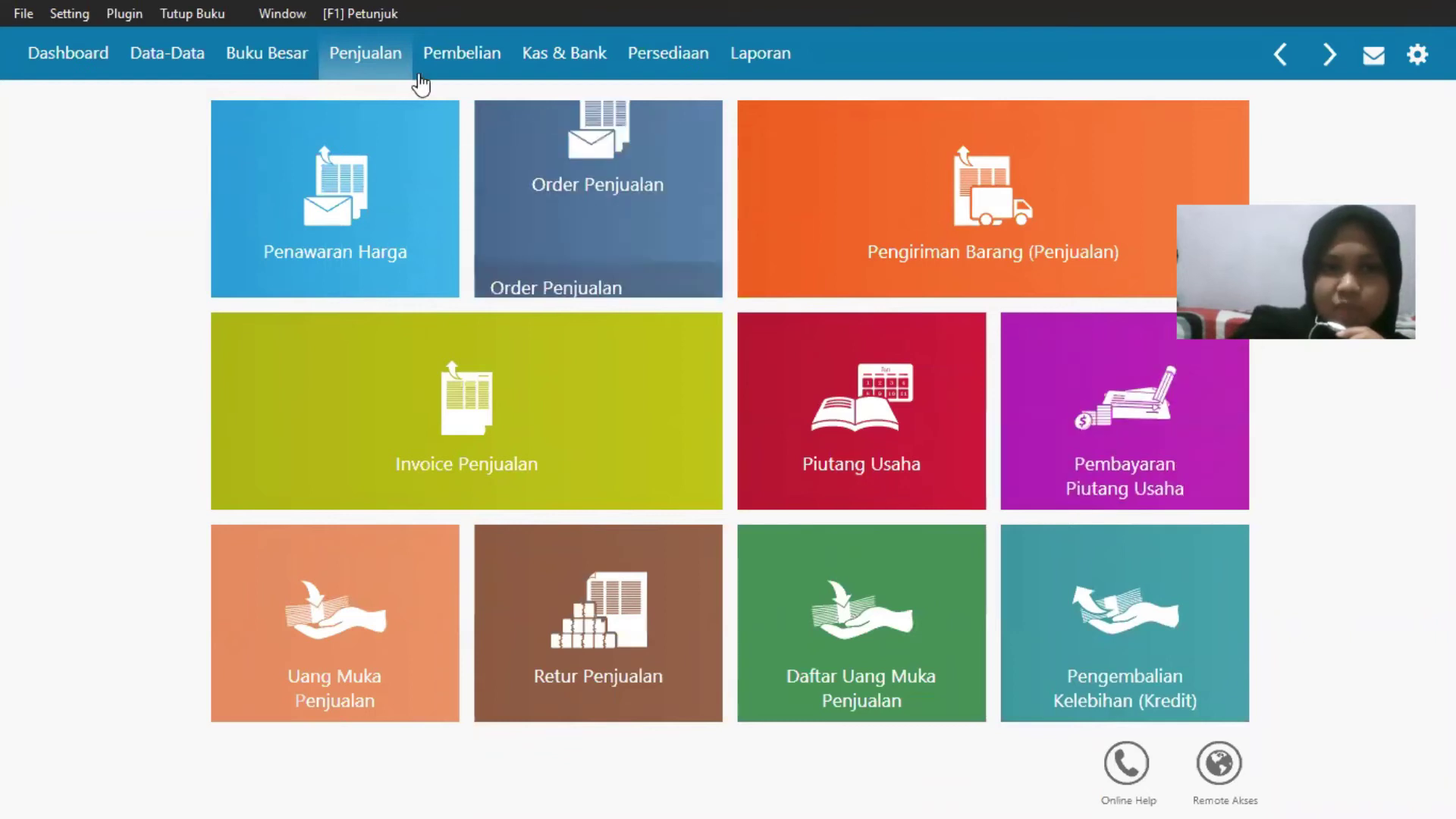
- Start a new receivable payment, numbered CR000004 with Bank as the cash account
left_click(1131, 397)
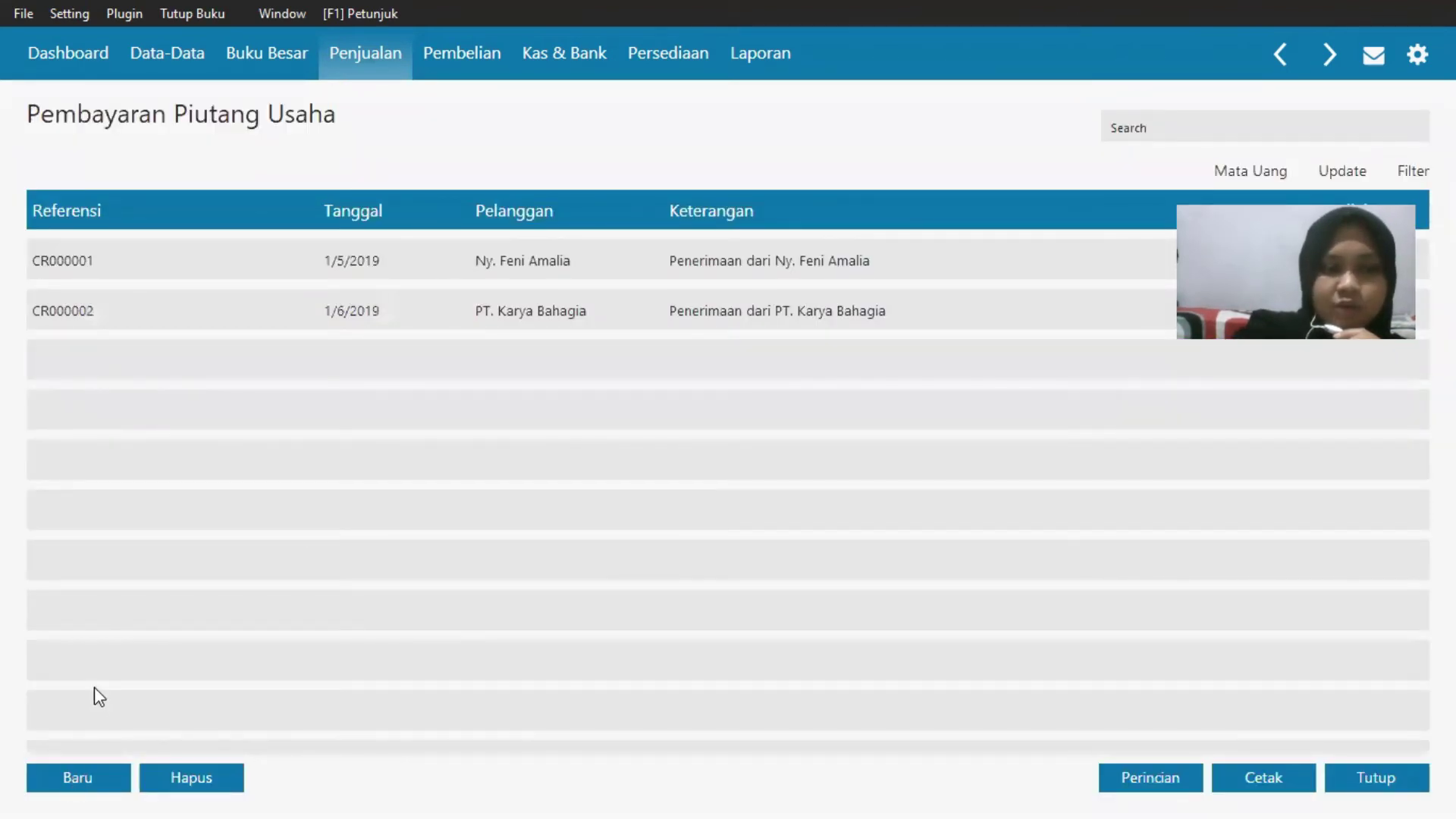
left_click(76, 774)
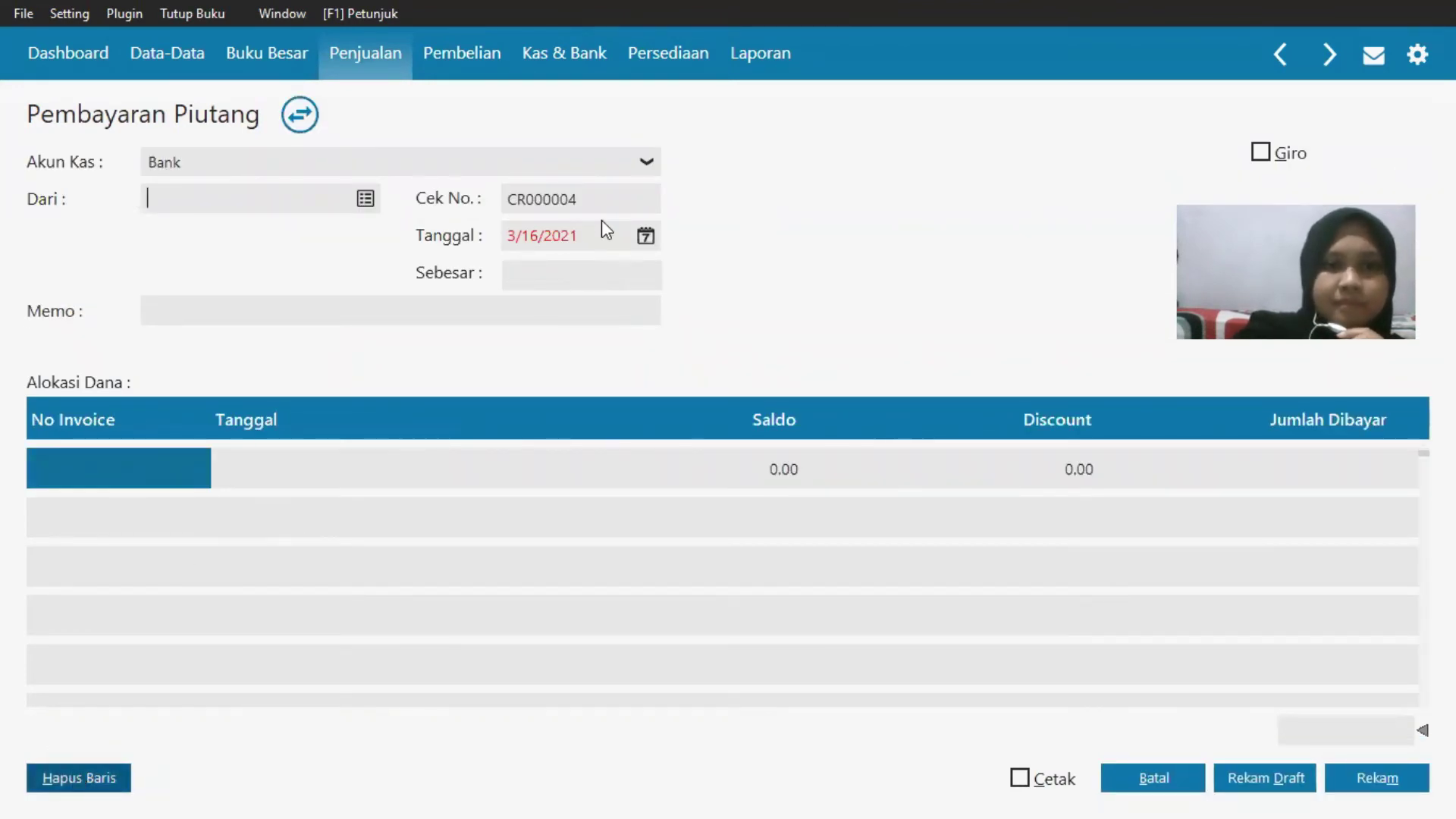
- Renumber the payment CR000003, mark it as Giro, and open the customer list
left_click(580, 198)
left_click(580, 198)
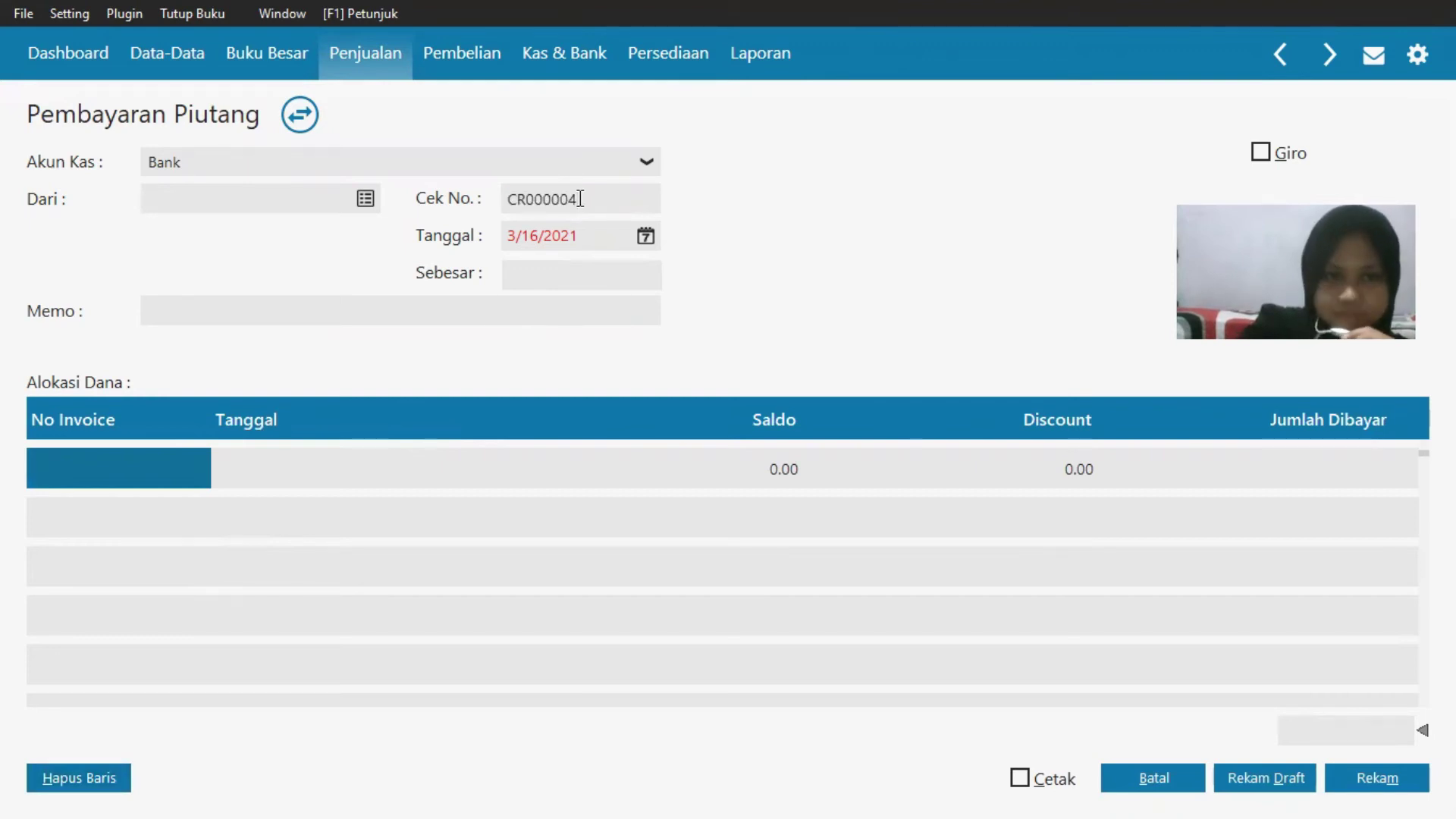
key("BackSpace")
type("3")
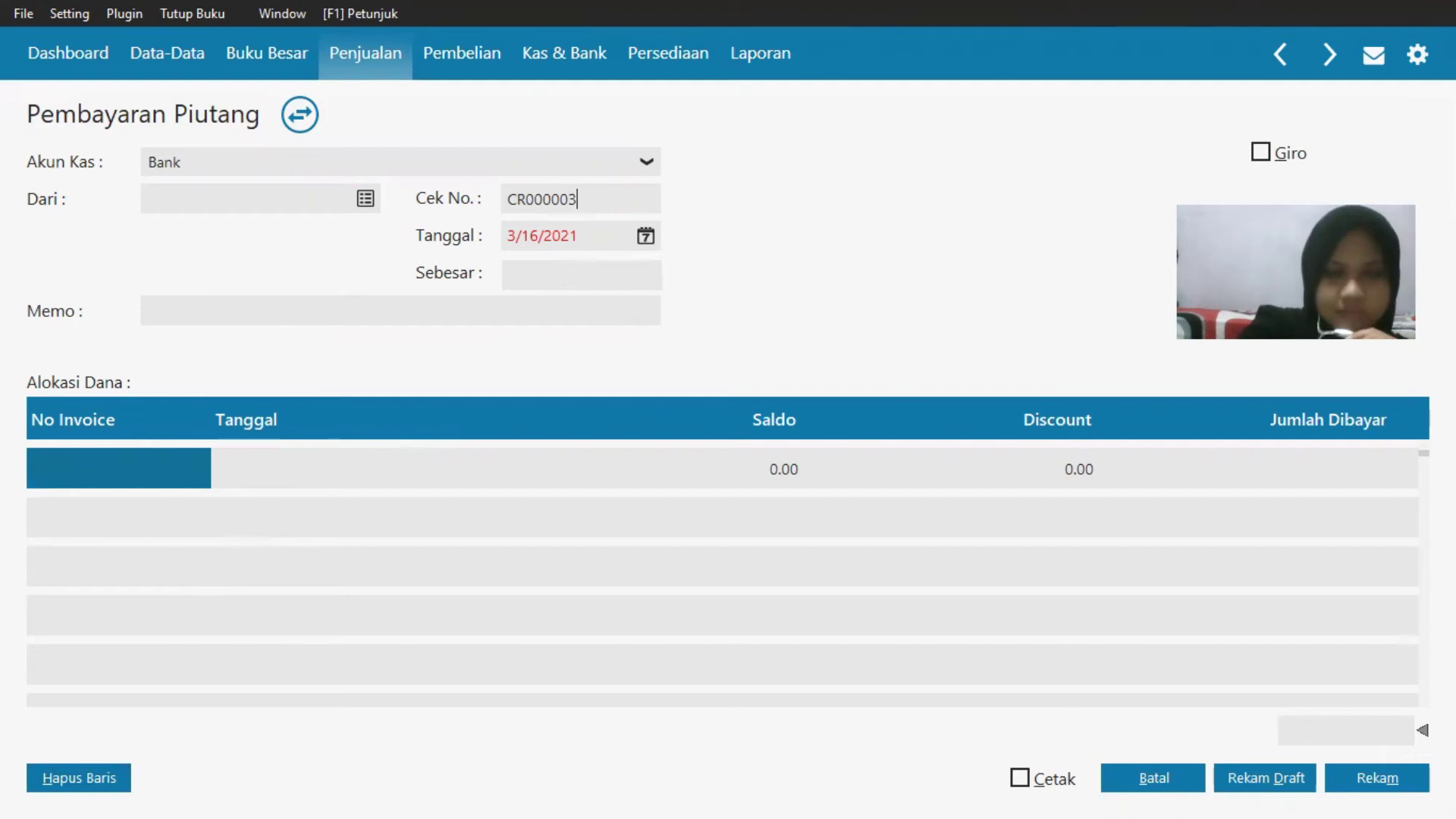
left_click(1261, 155)
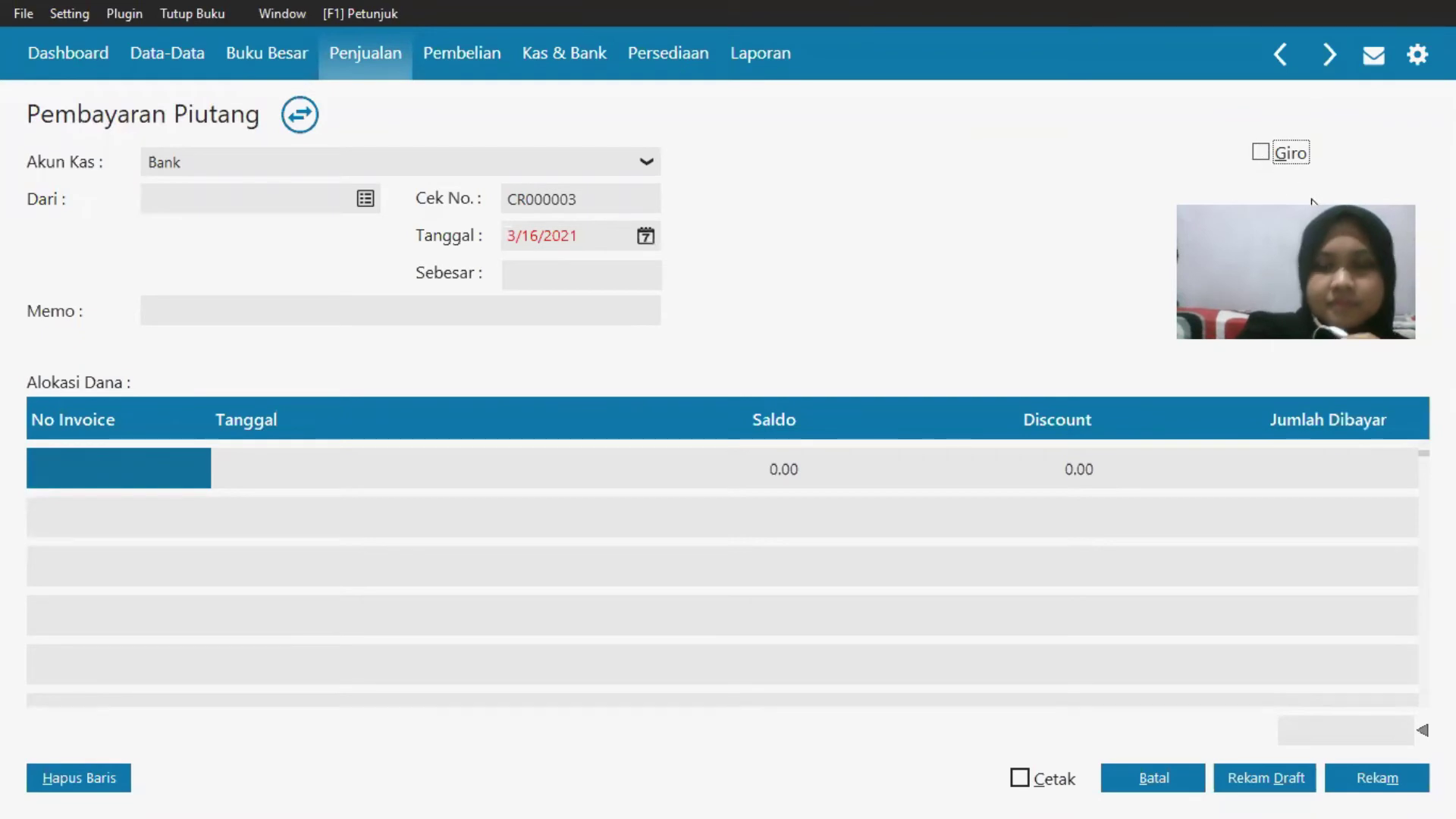
left_click(1262, 154)
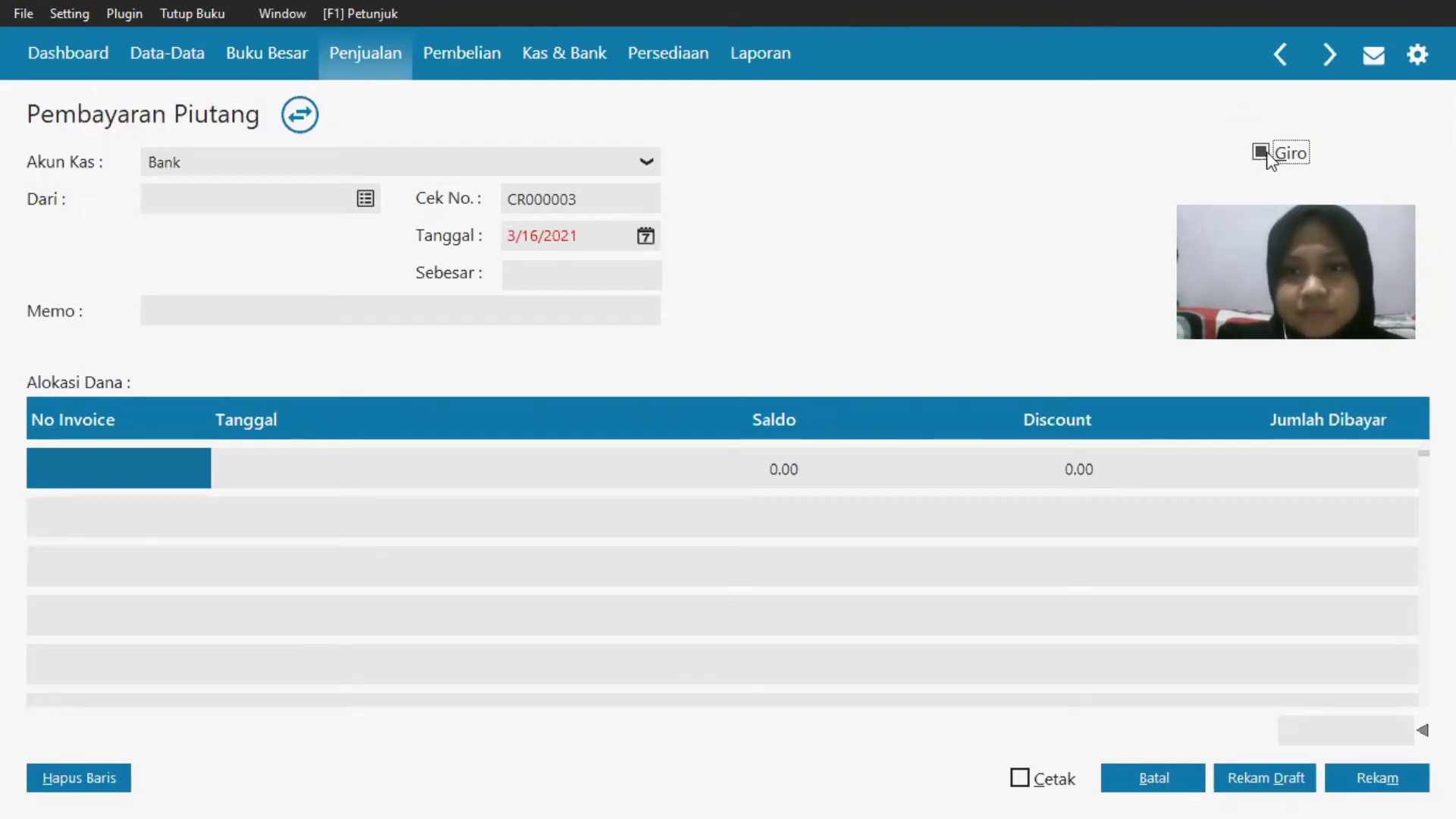
left_click(366, 199)
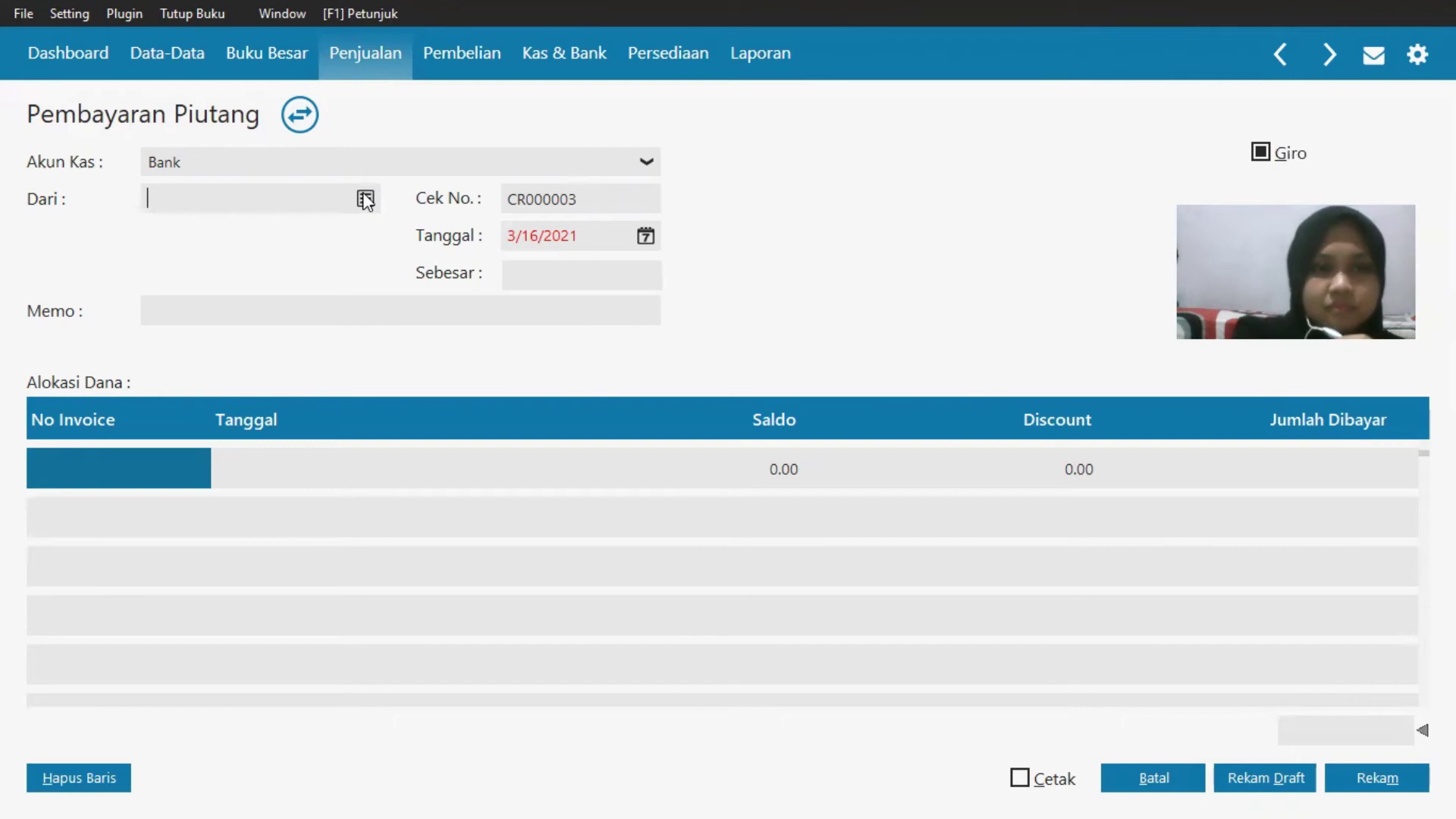
left_click(366, 199)
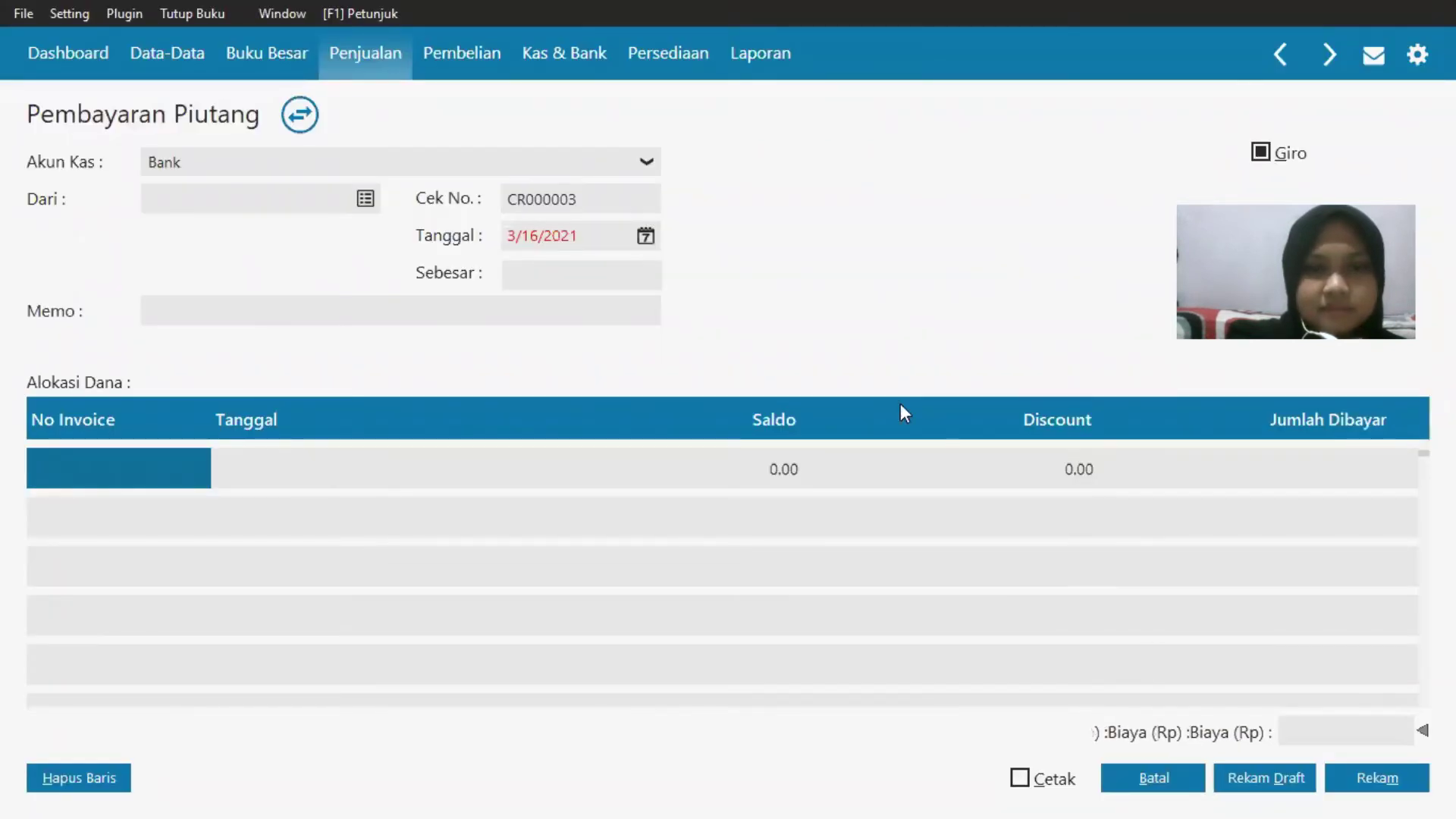
- Date the payment 01/08/2019 and open the customer's unpaid invoice list
left_click(570, 237)
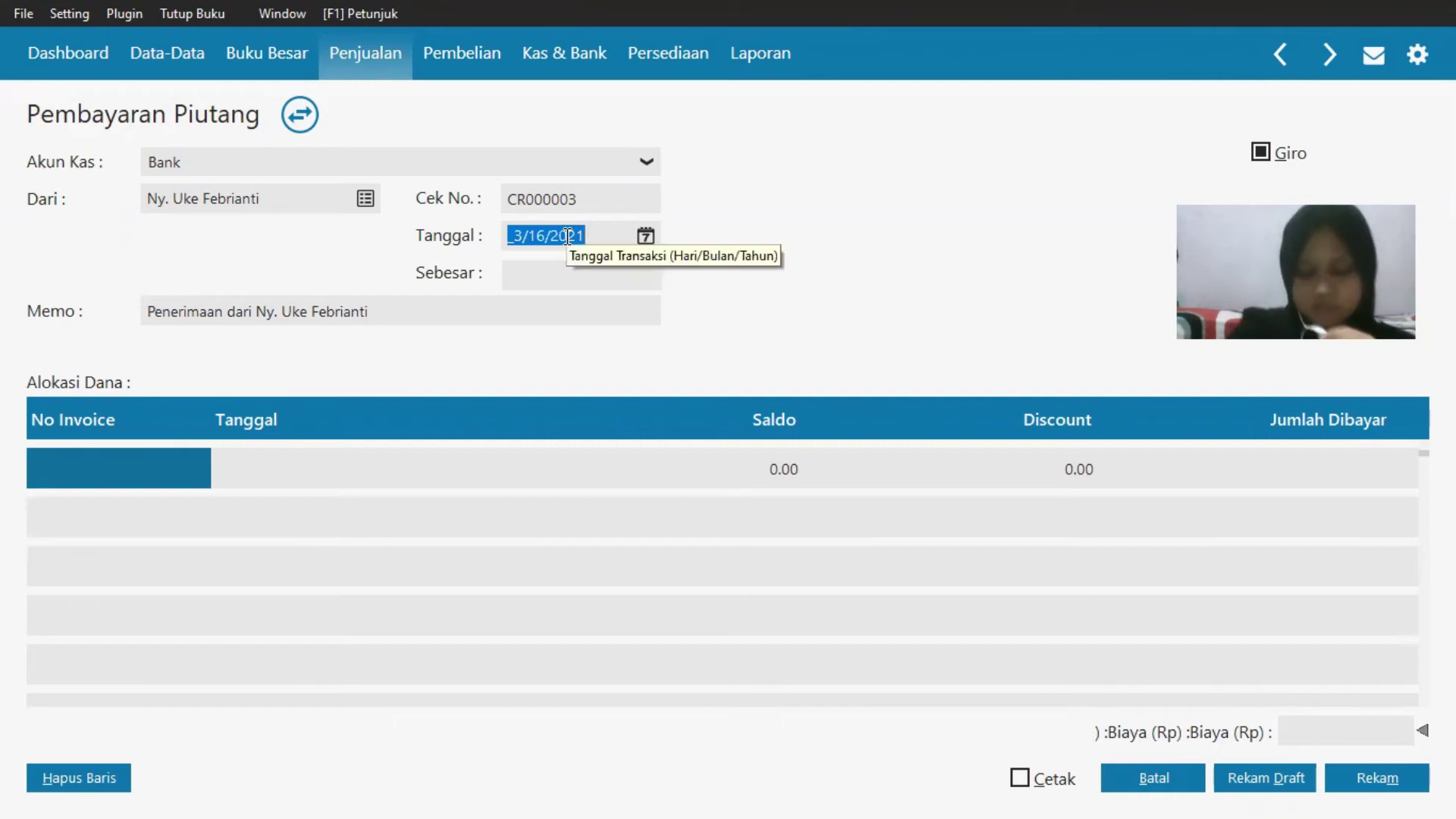
key("BackSpace")
type("01/08/")
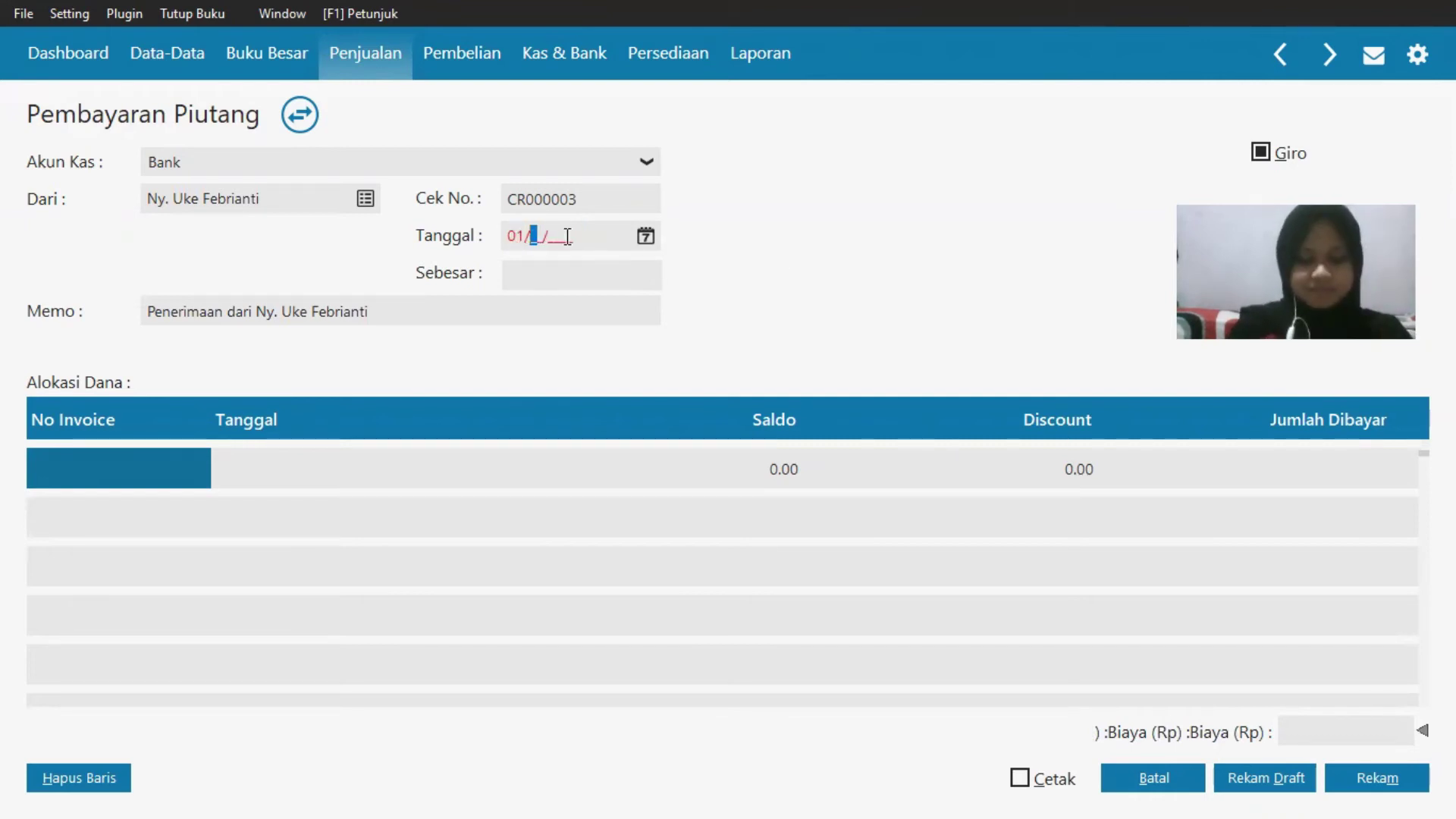
type("2019")
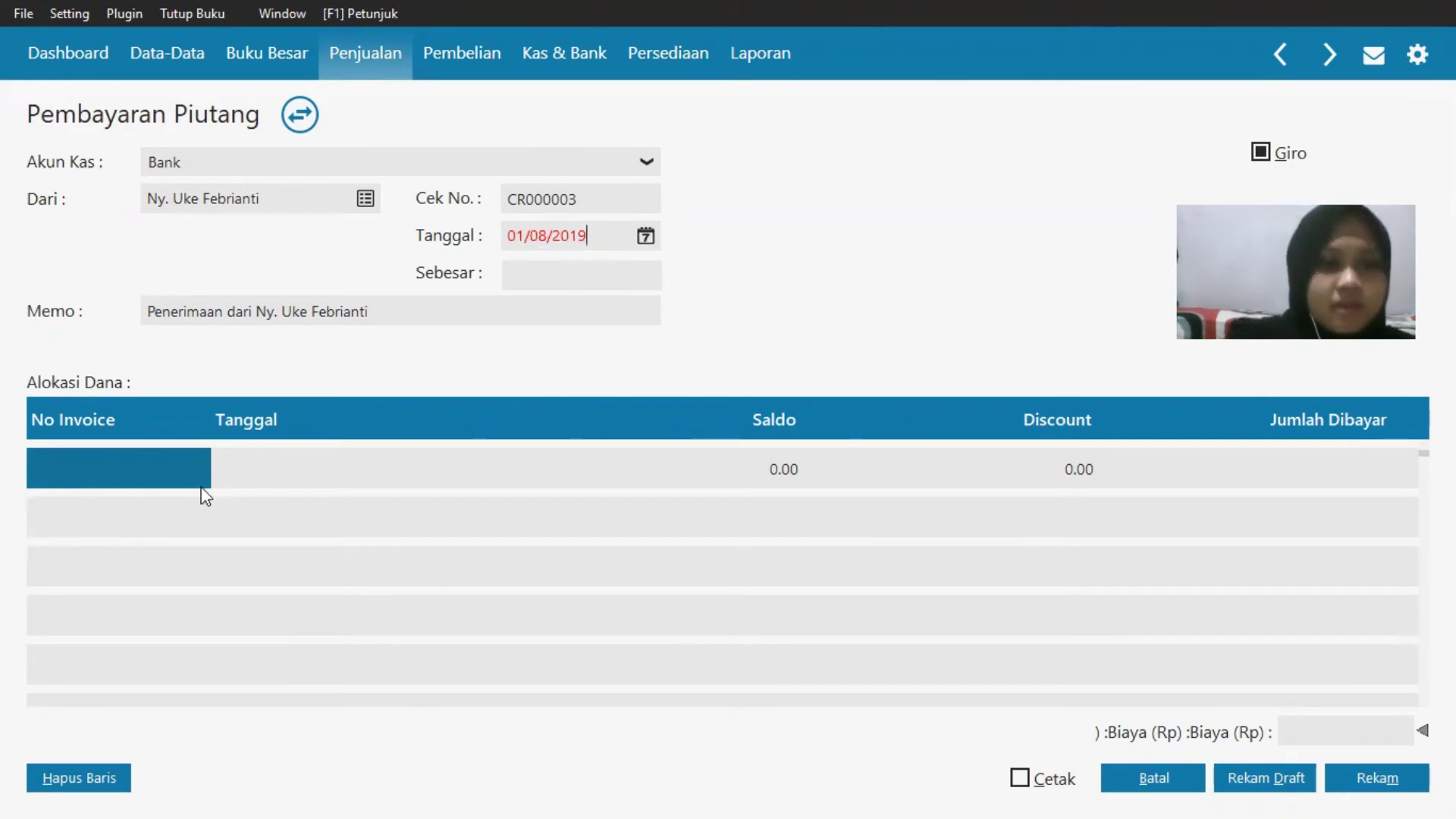
left_click(173, 470)
left_click(173, 470)
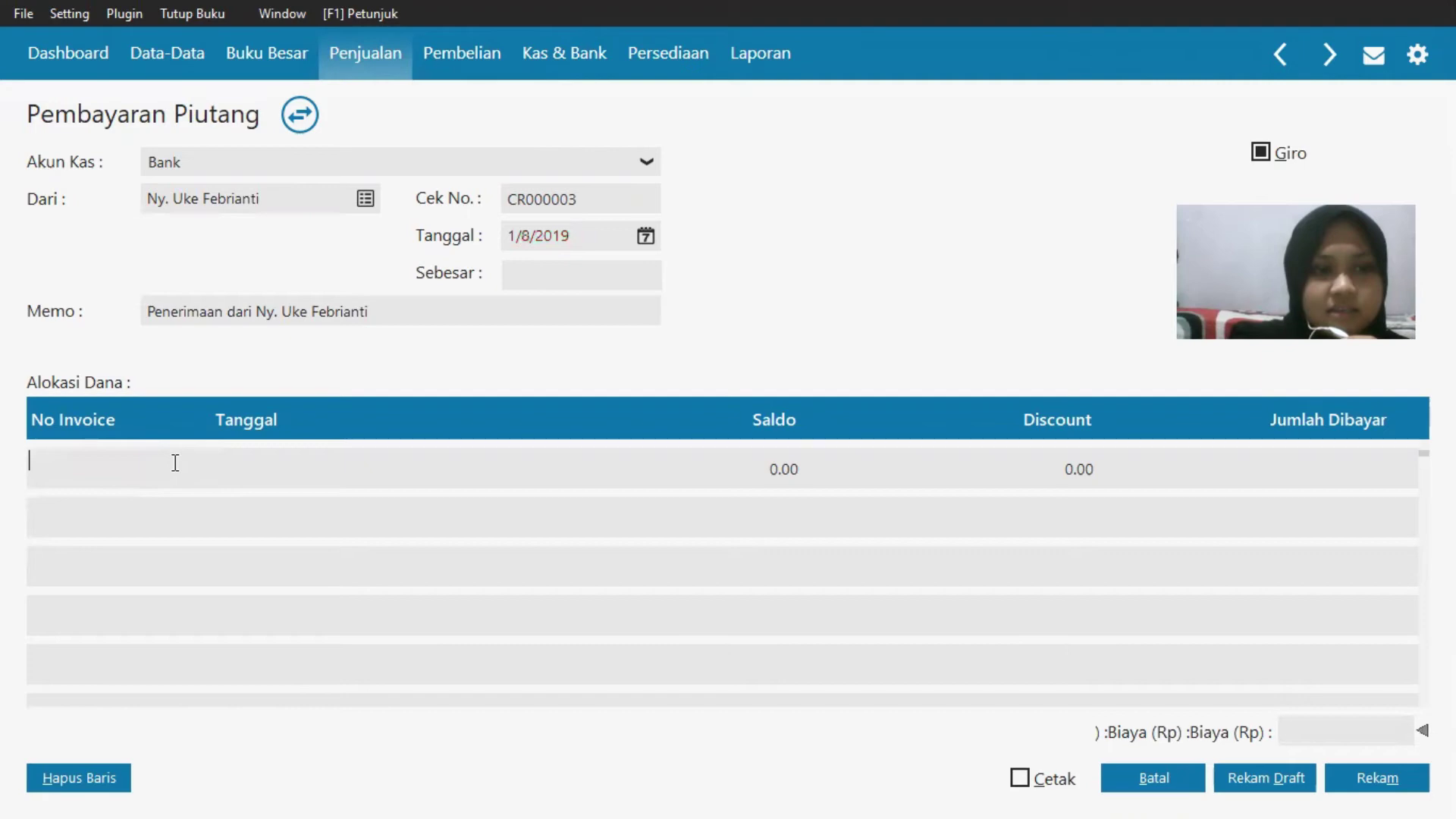
double_click(175, 463)
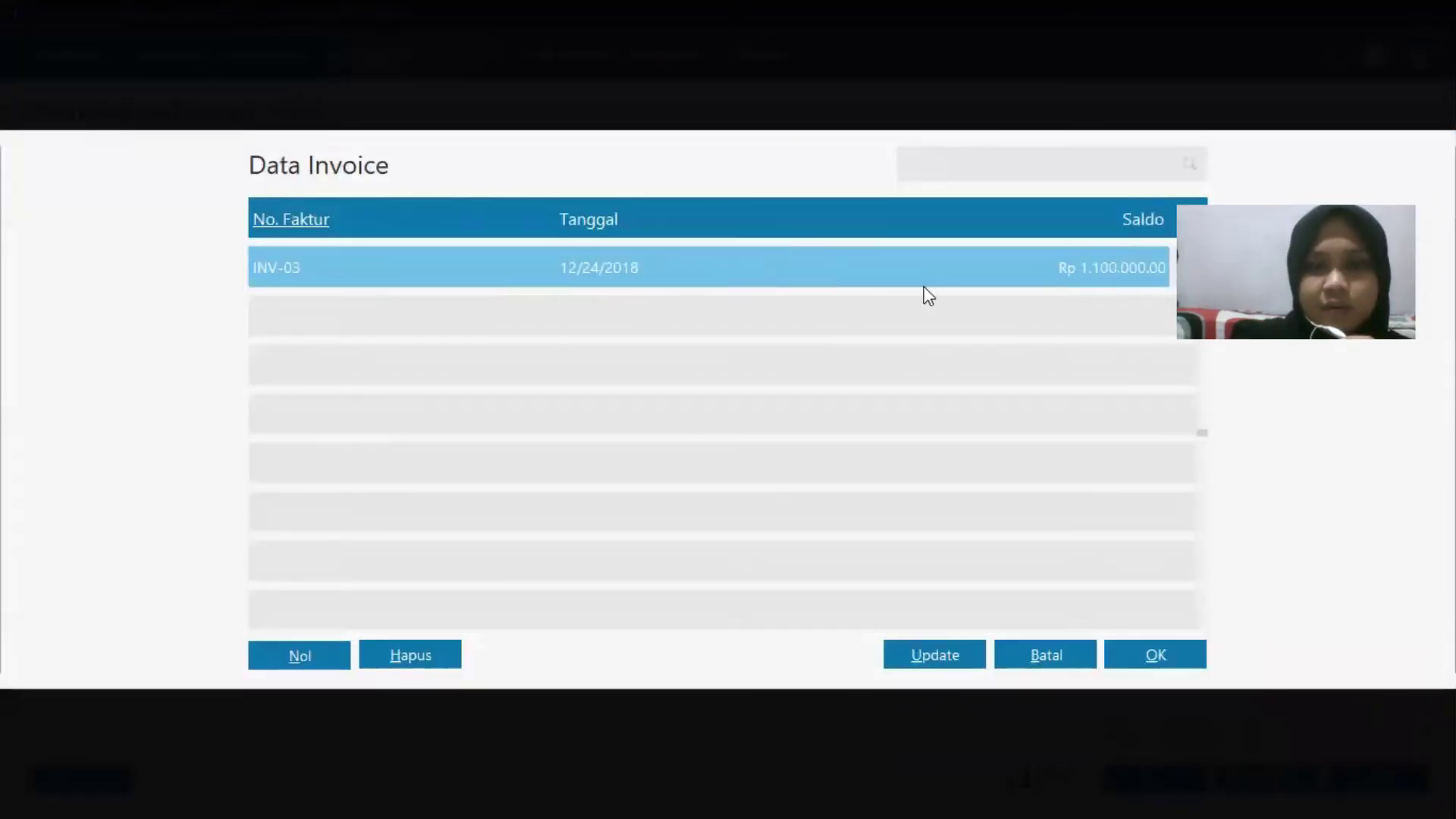
- Allocate Rp 1,100,000.00 to invoice INV-03 and save the giro payment
left_click(1178, 651)
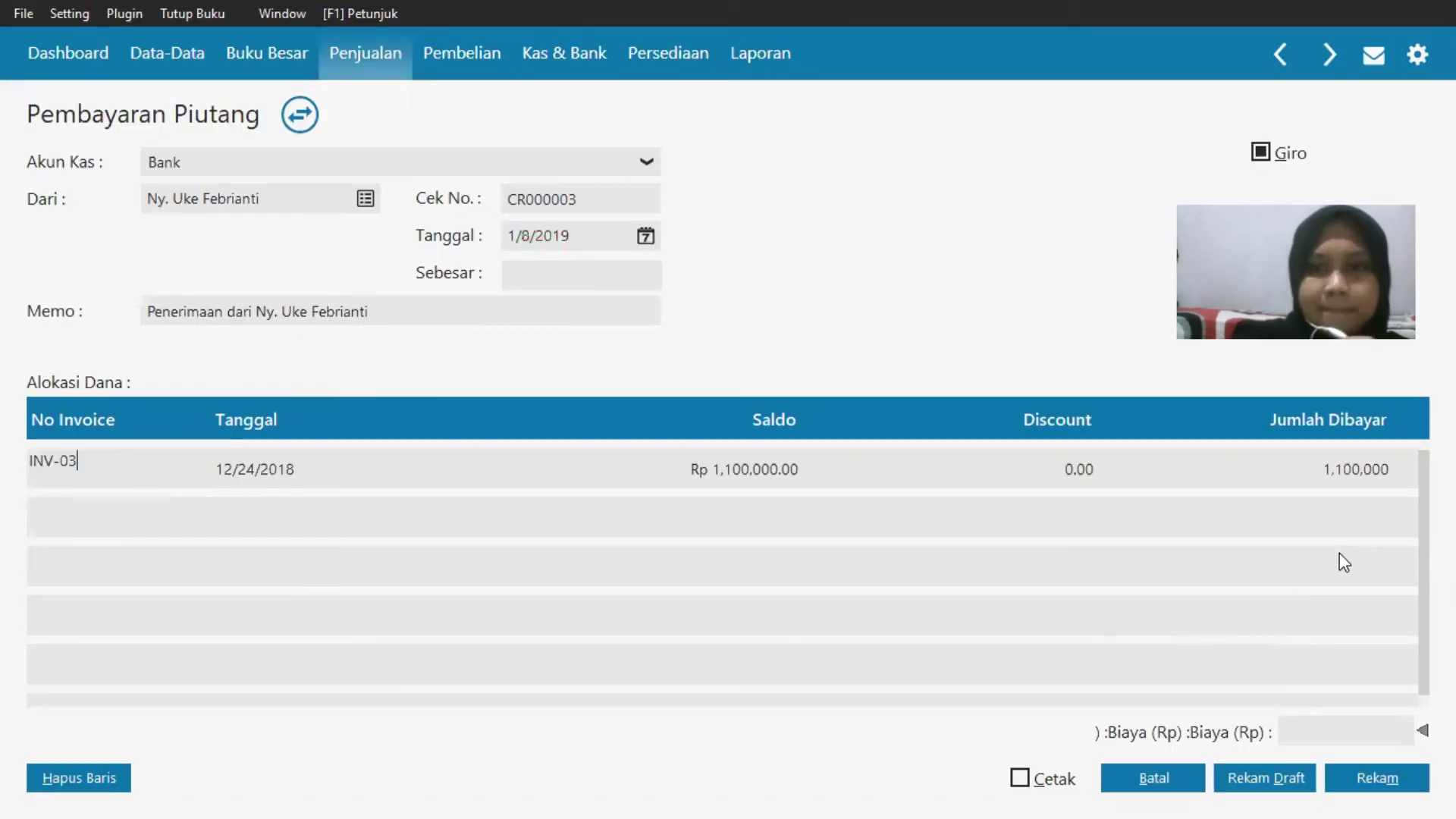
left_click(573, 276)
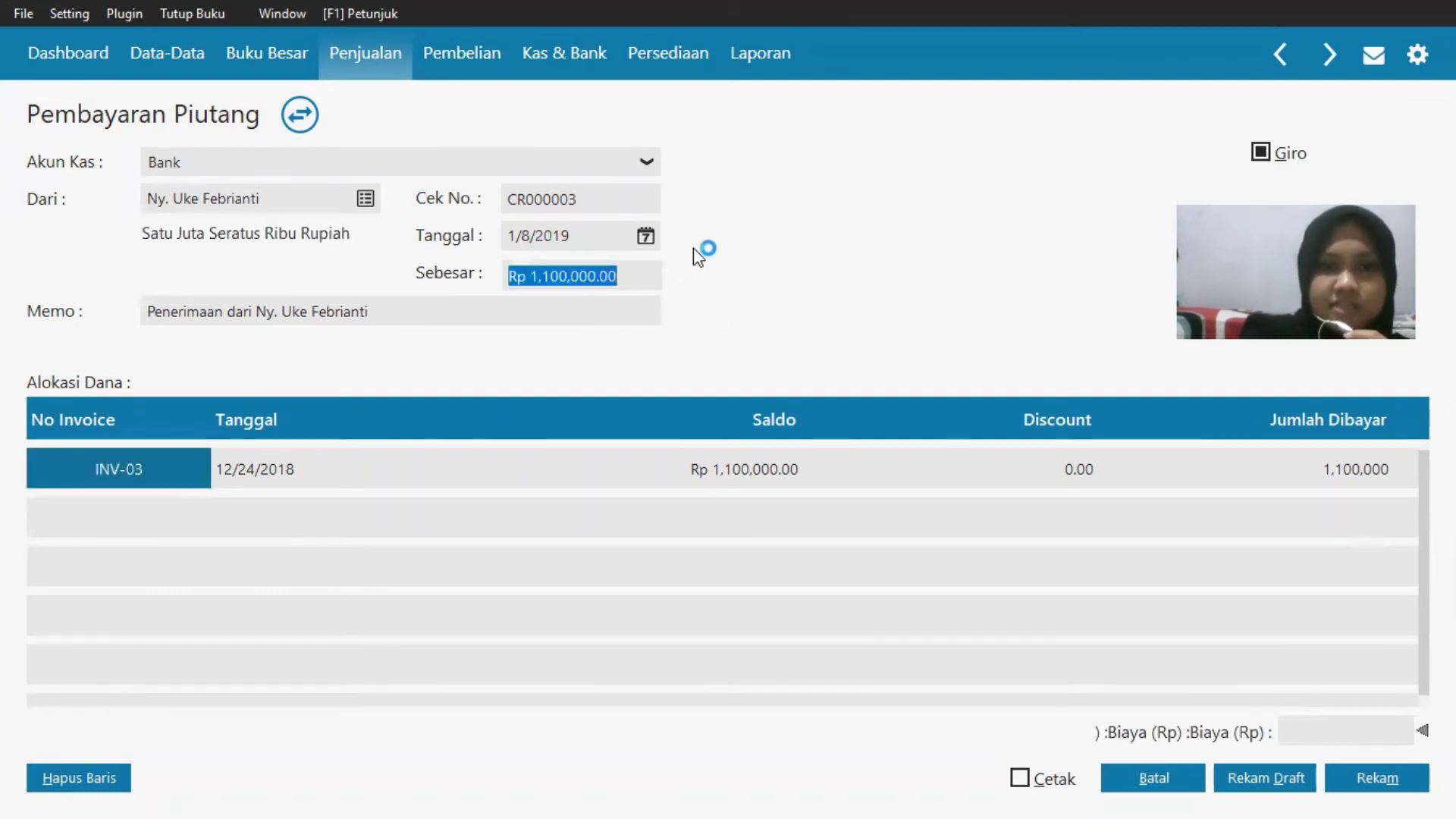
left_click(1369, 772)
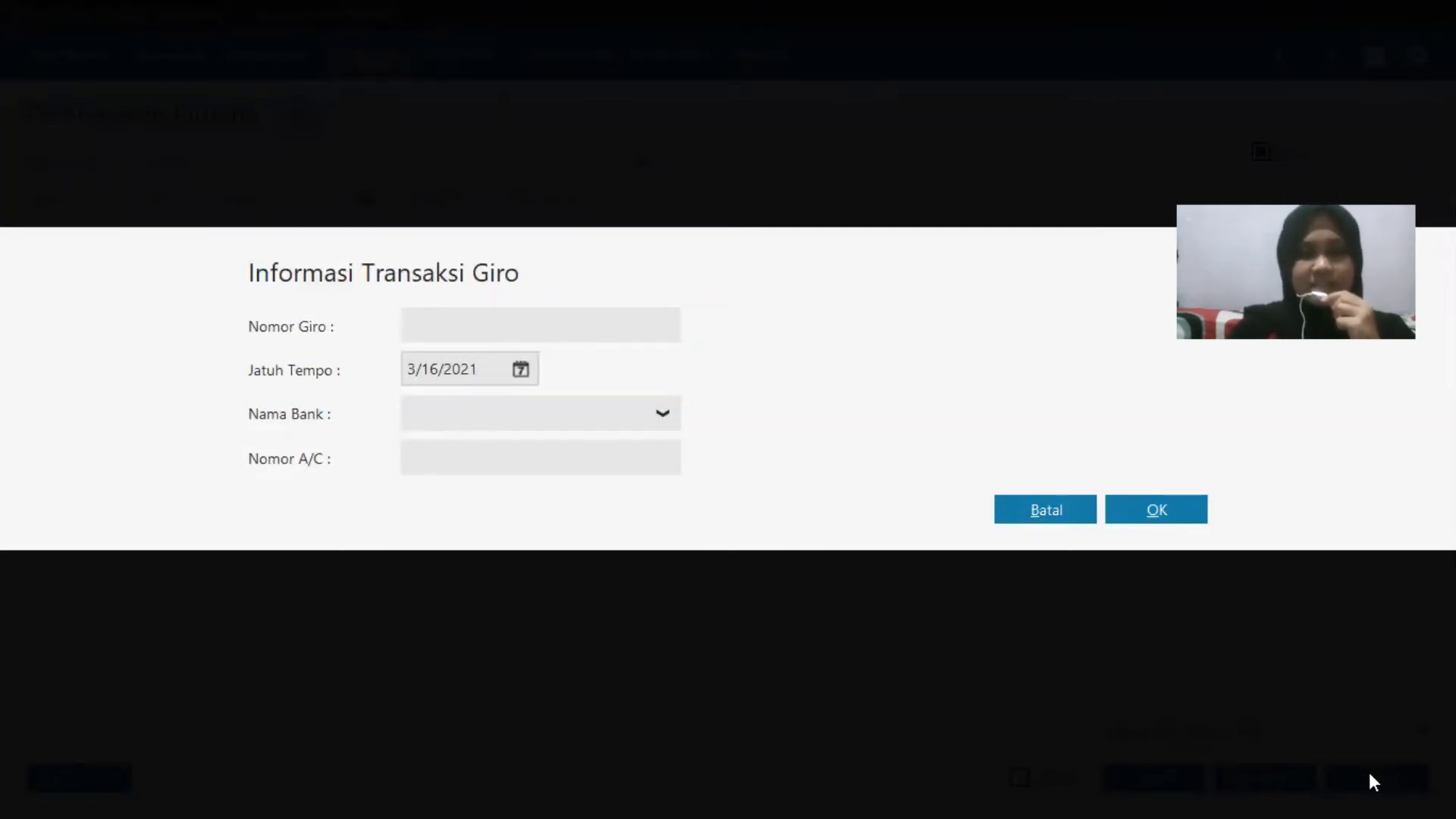
- Record giro AF000123 due 01/24/2019, keep the transaction date, and accept deferred posting
type("A")
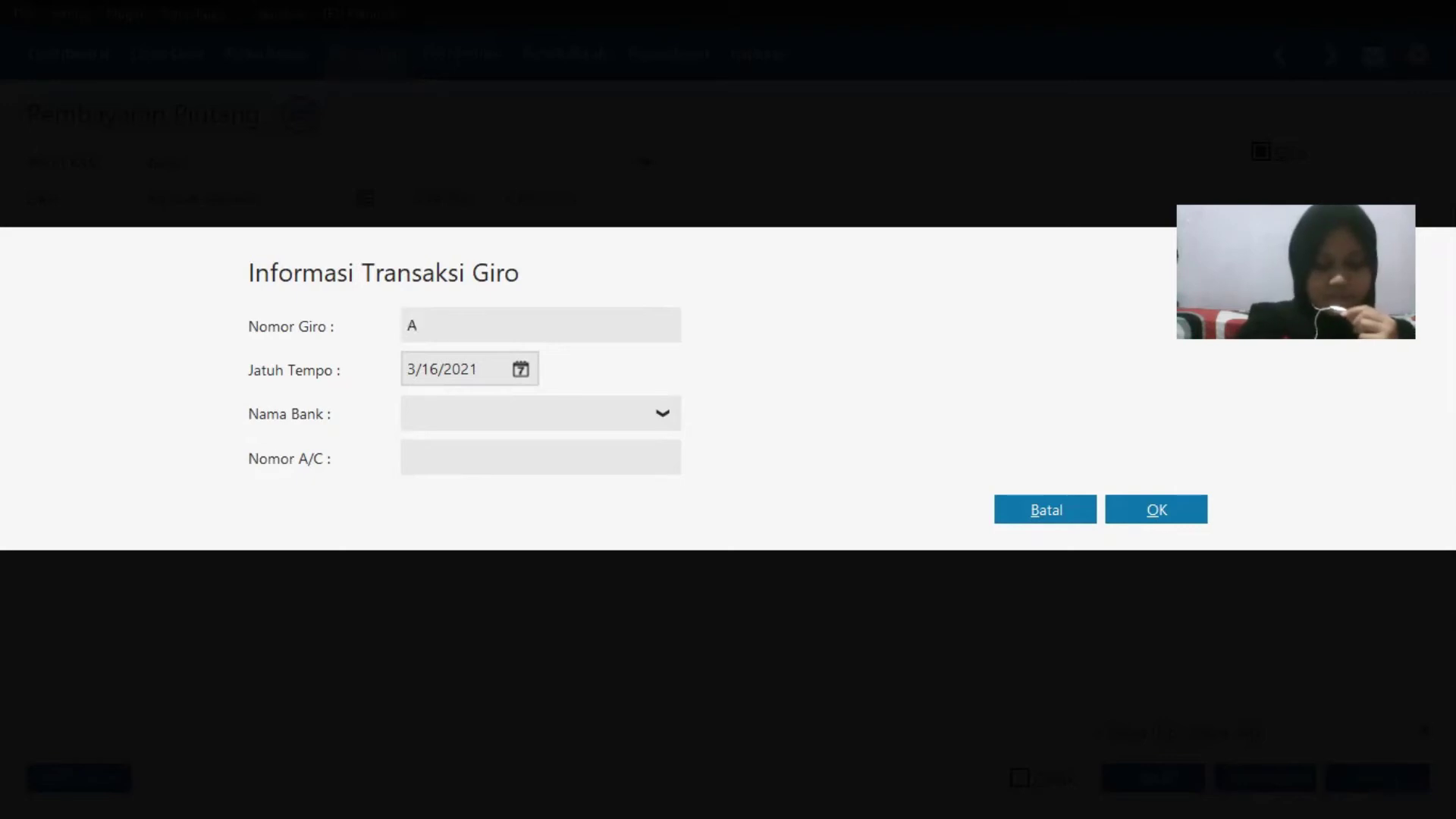
type("F000123")
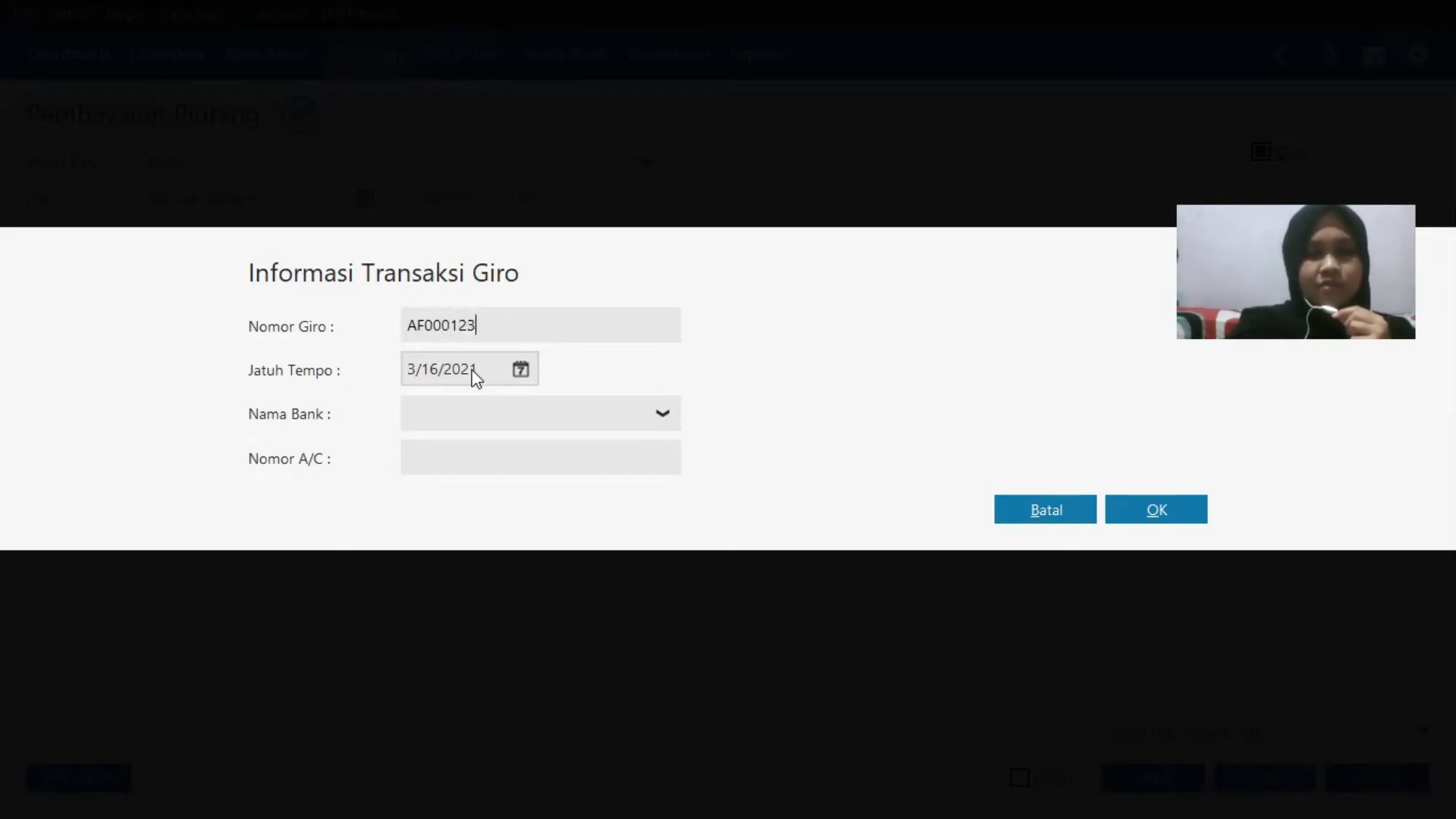
left_click(433, 368)
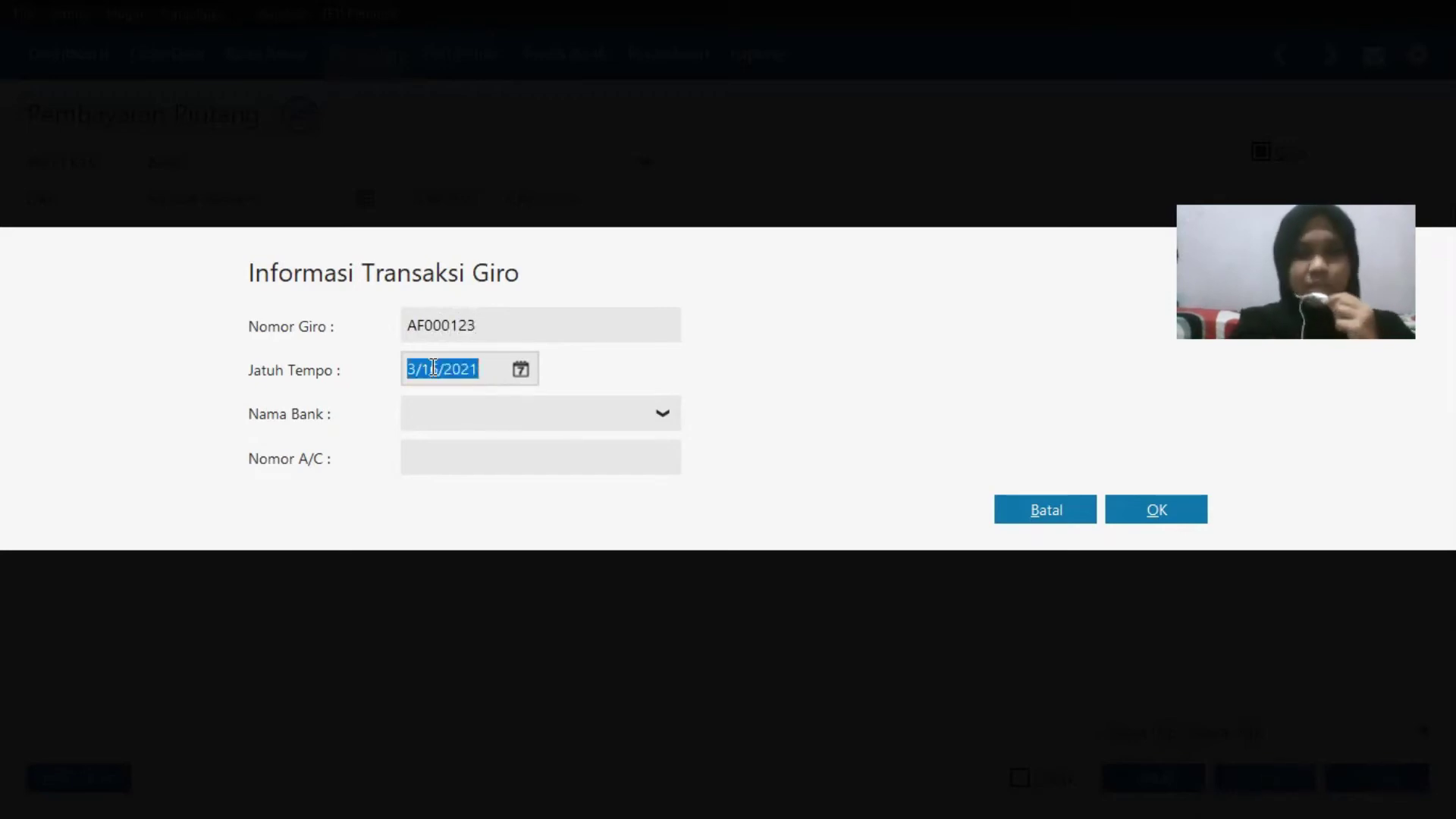
type("01")
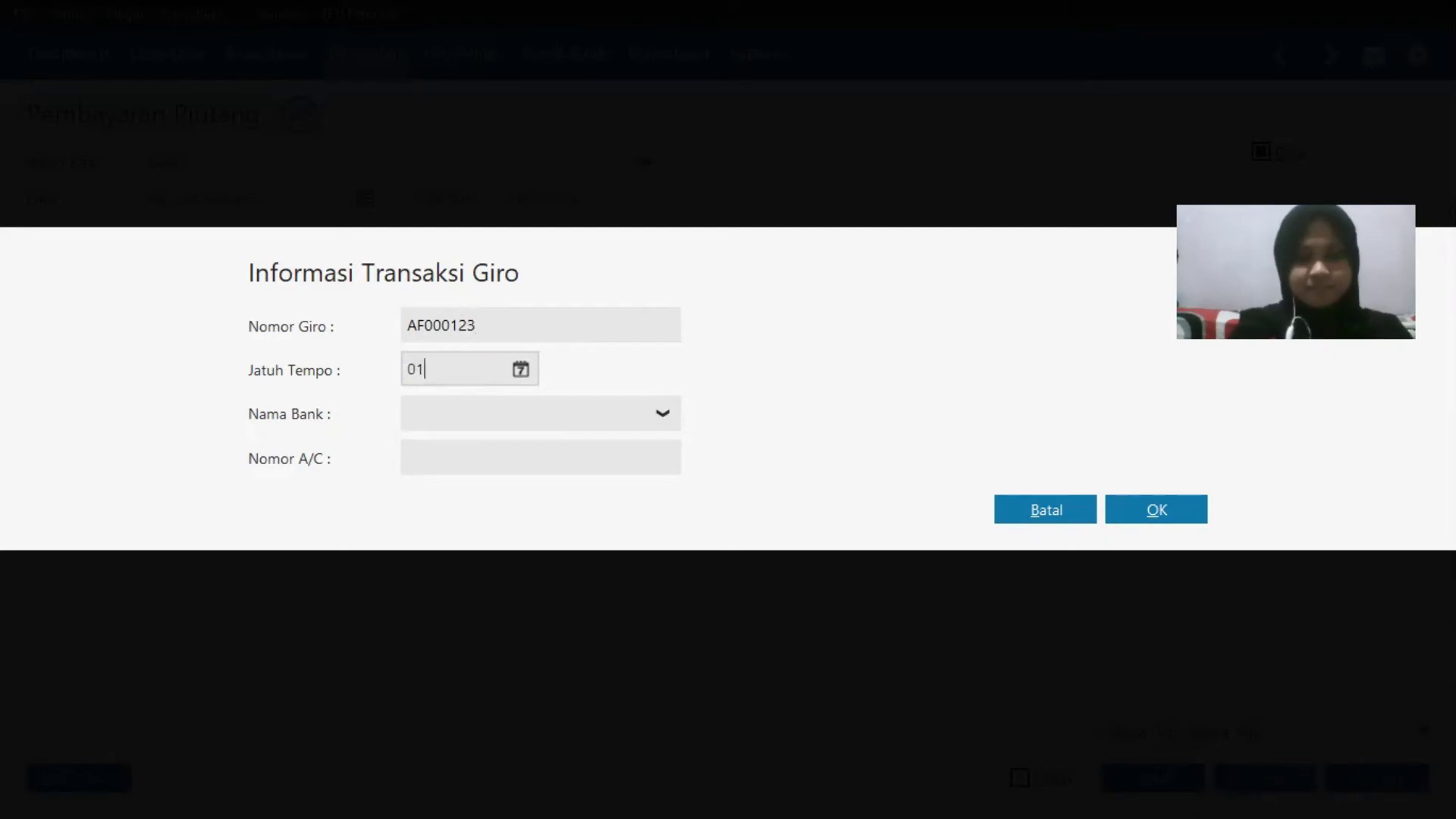
type("/24/2019")
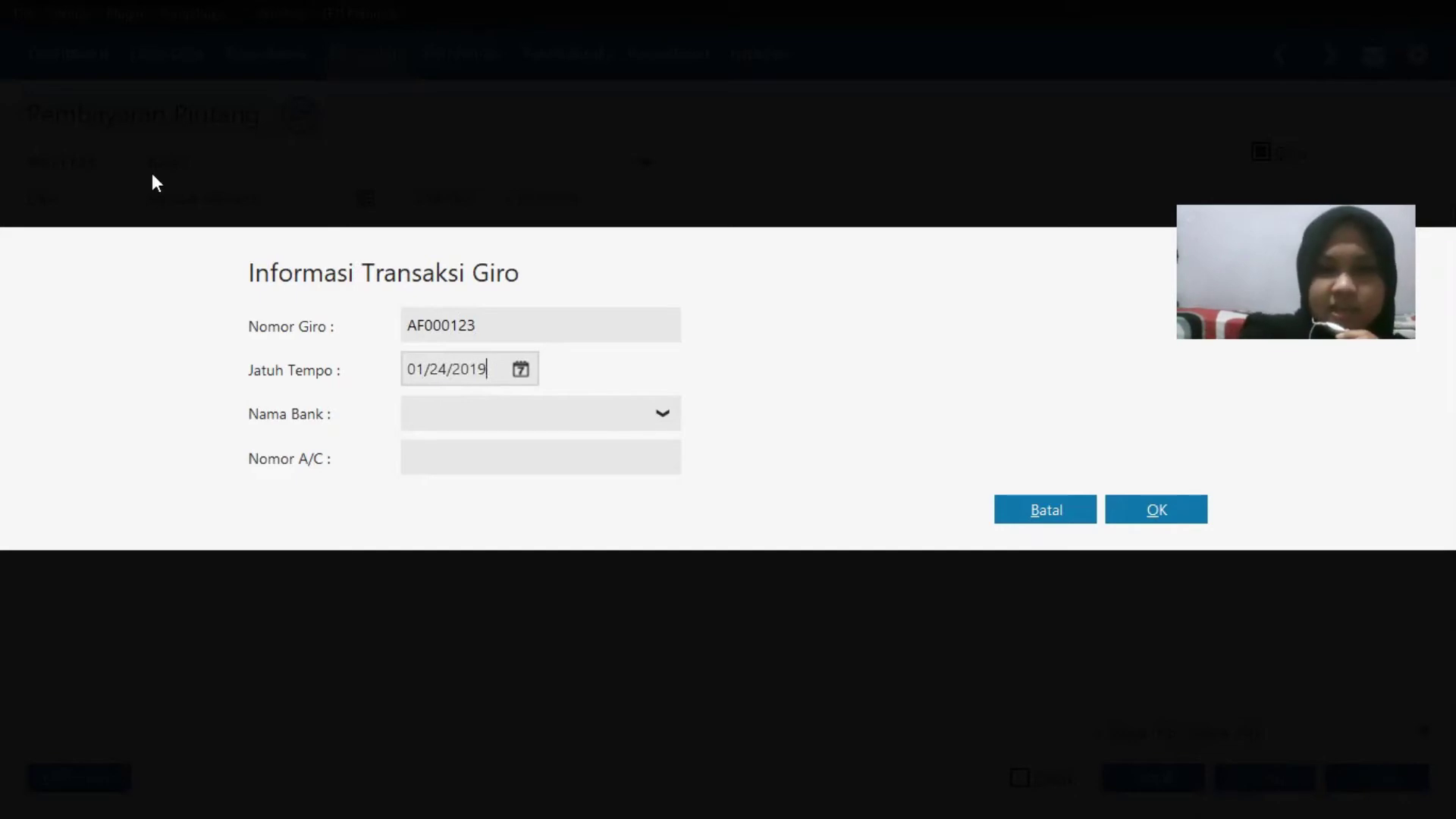
left_click(1153, 503)
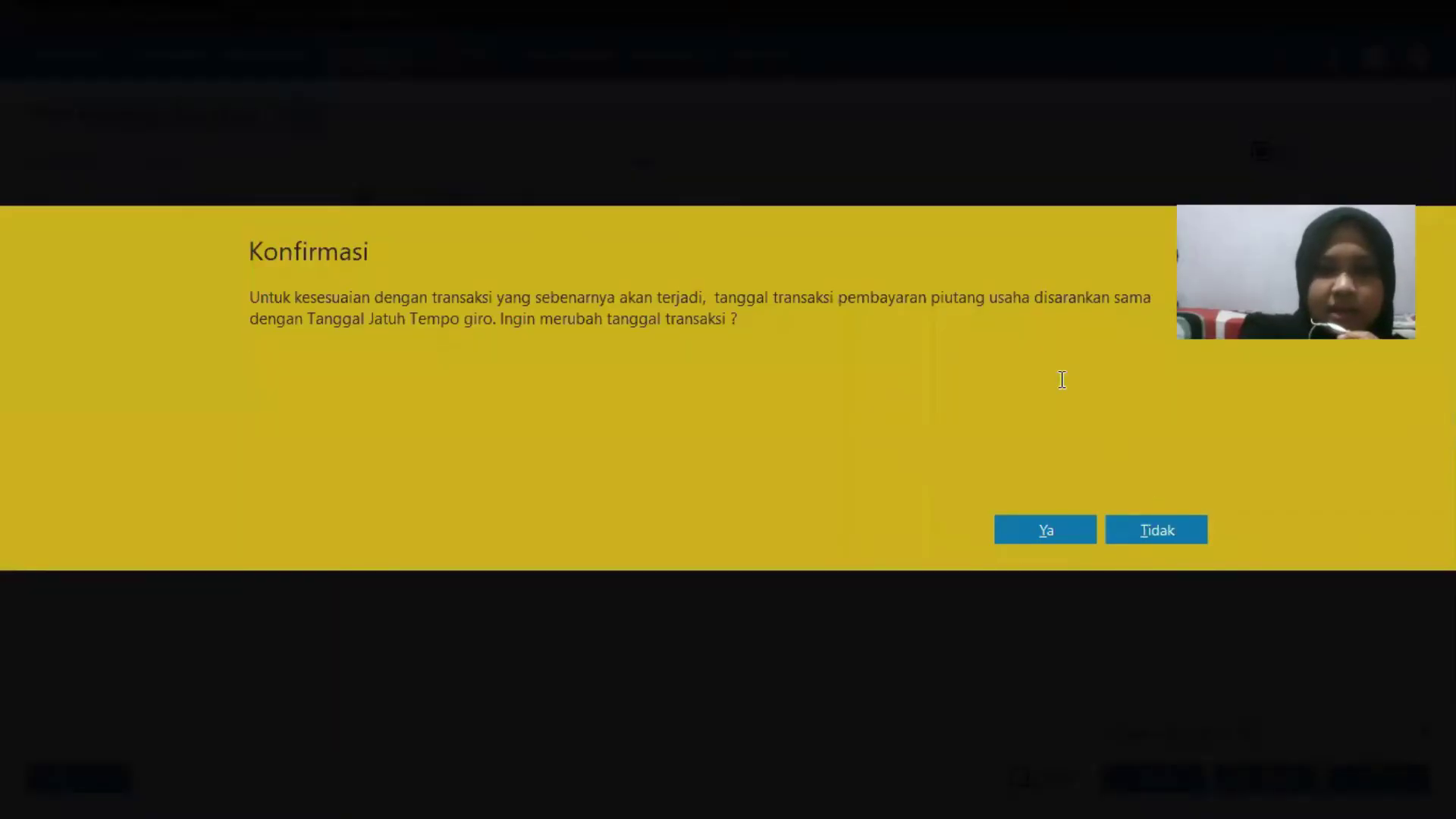
left_click(1154, 526)
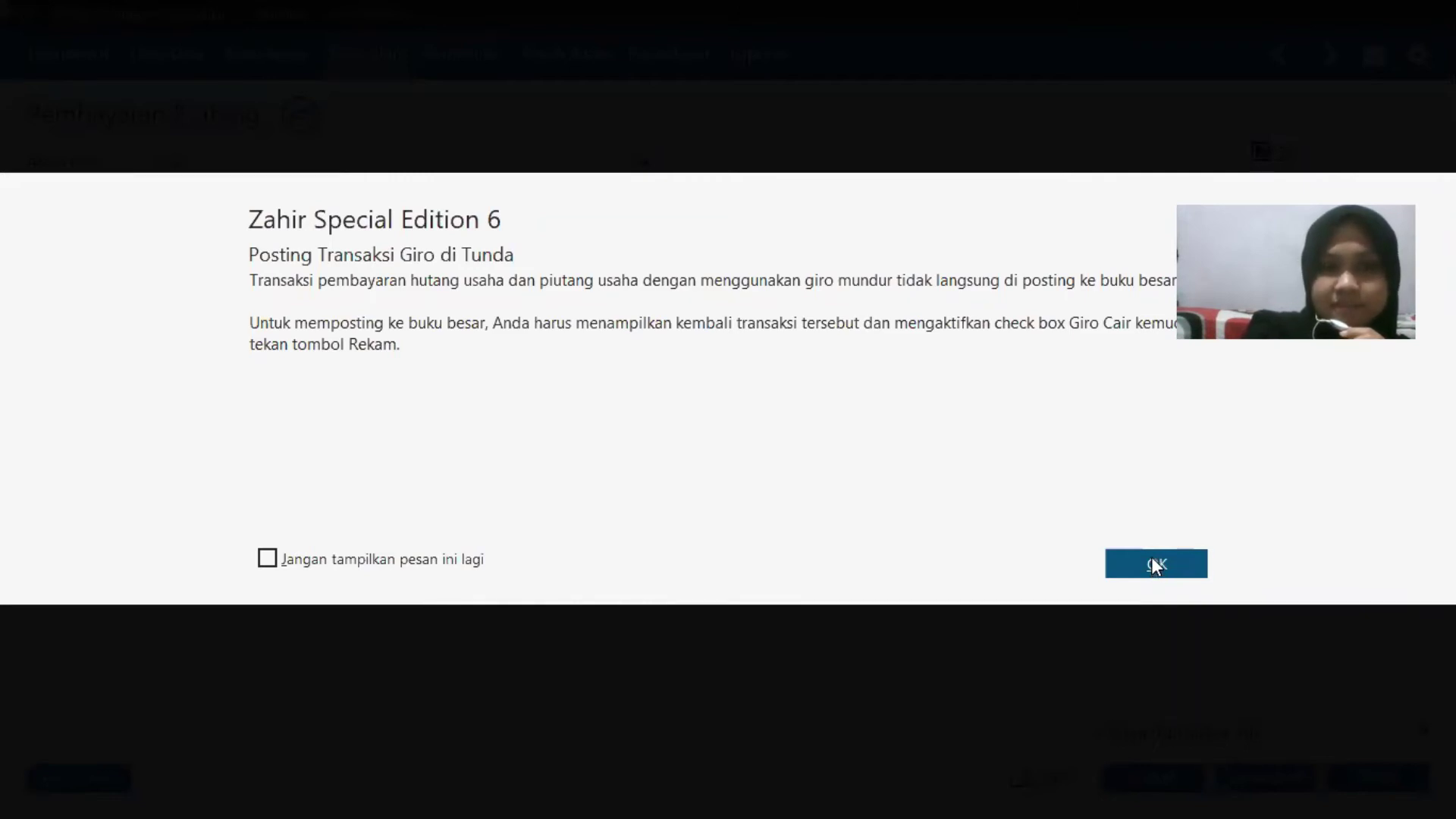
left_click(1151, 557)
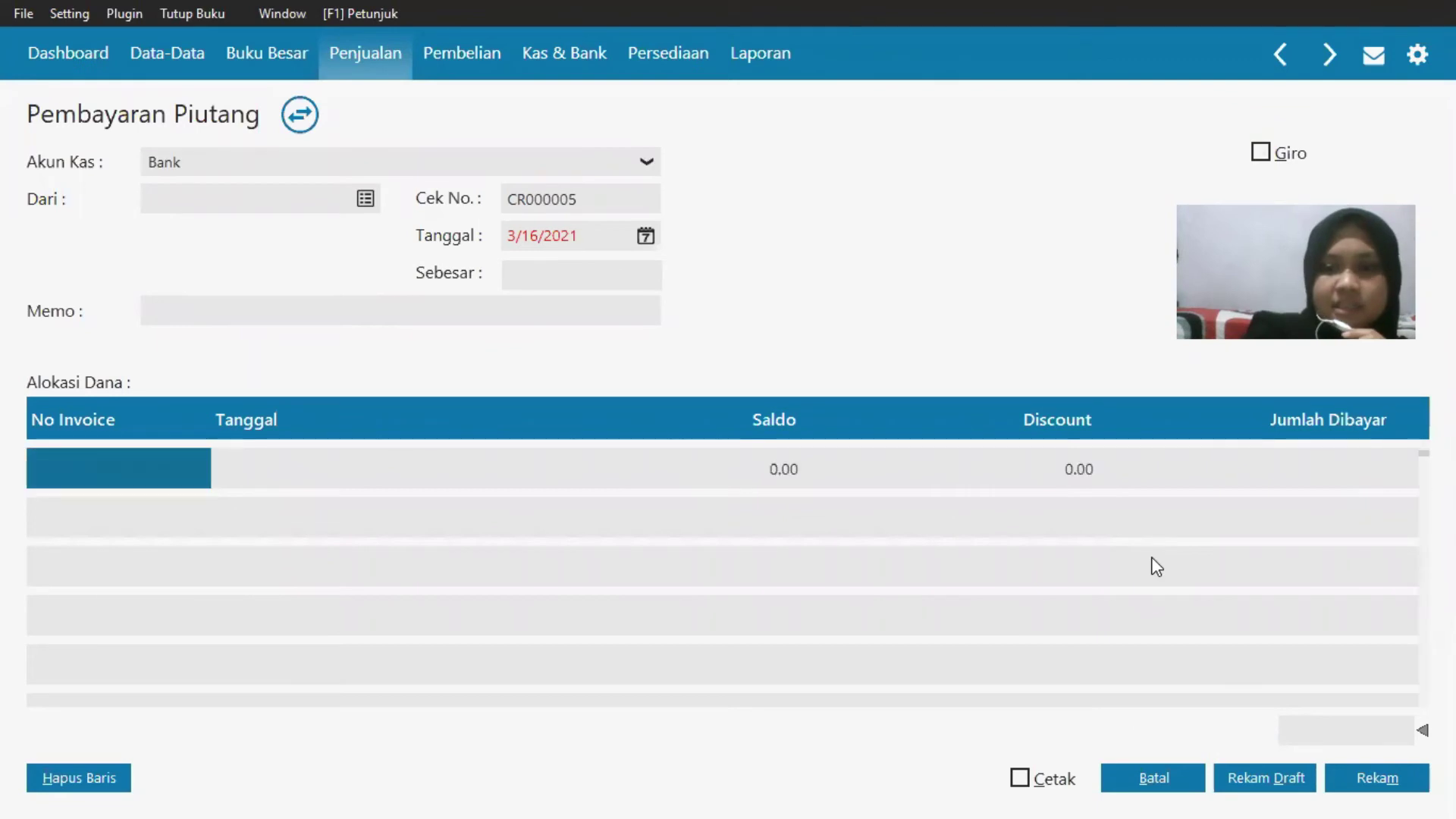
- Discard the blank form, check CR000003's empty journal voucher, close the list, and go to Kas & Bank
left_click(1143, 792)
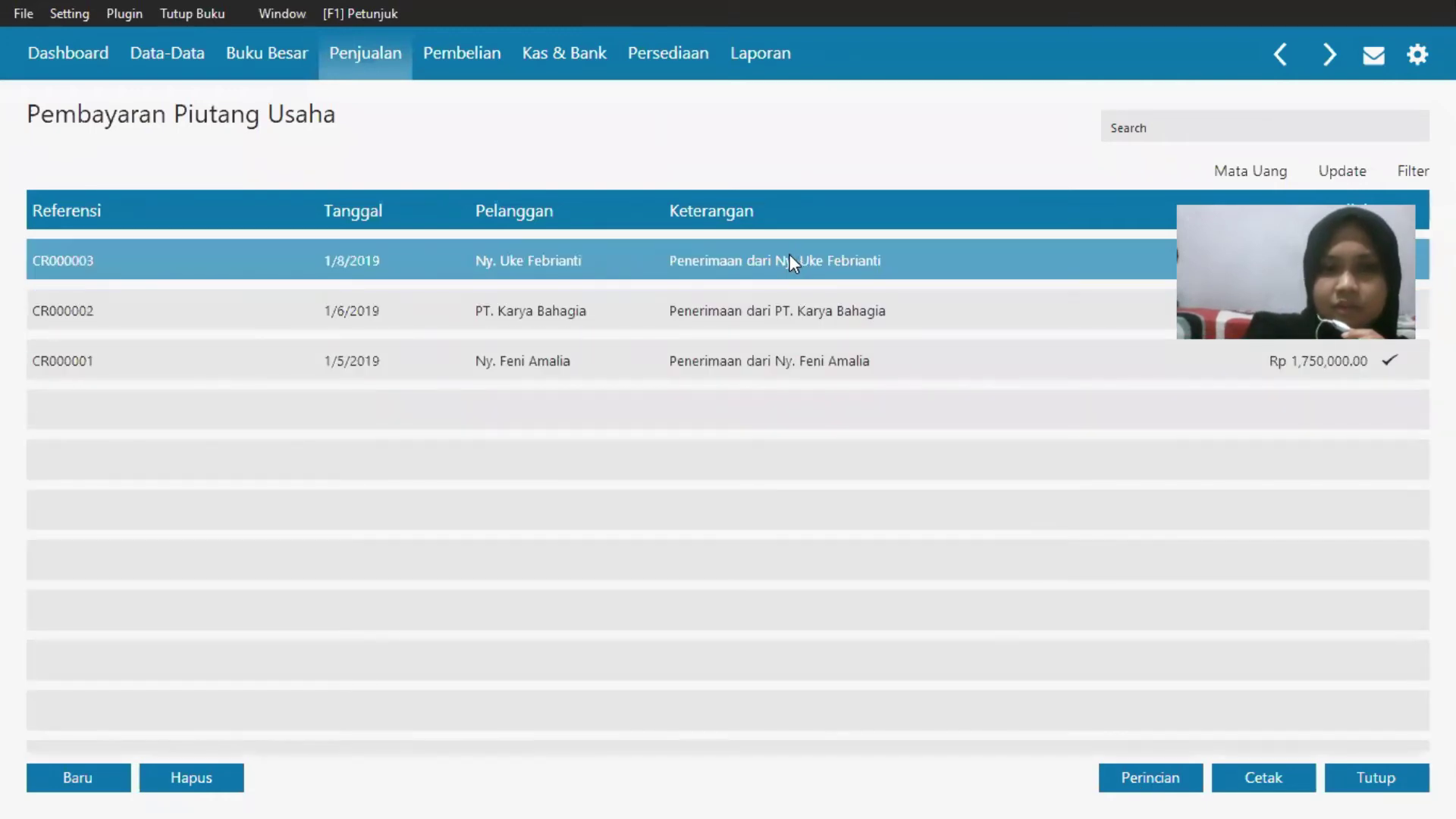
right_click(790, 258)
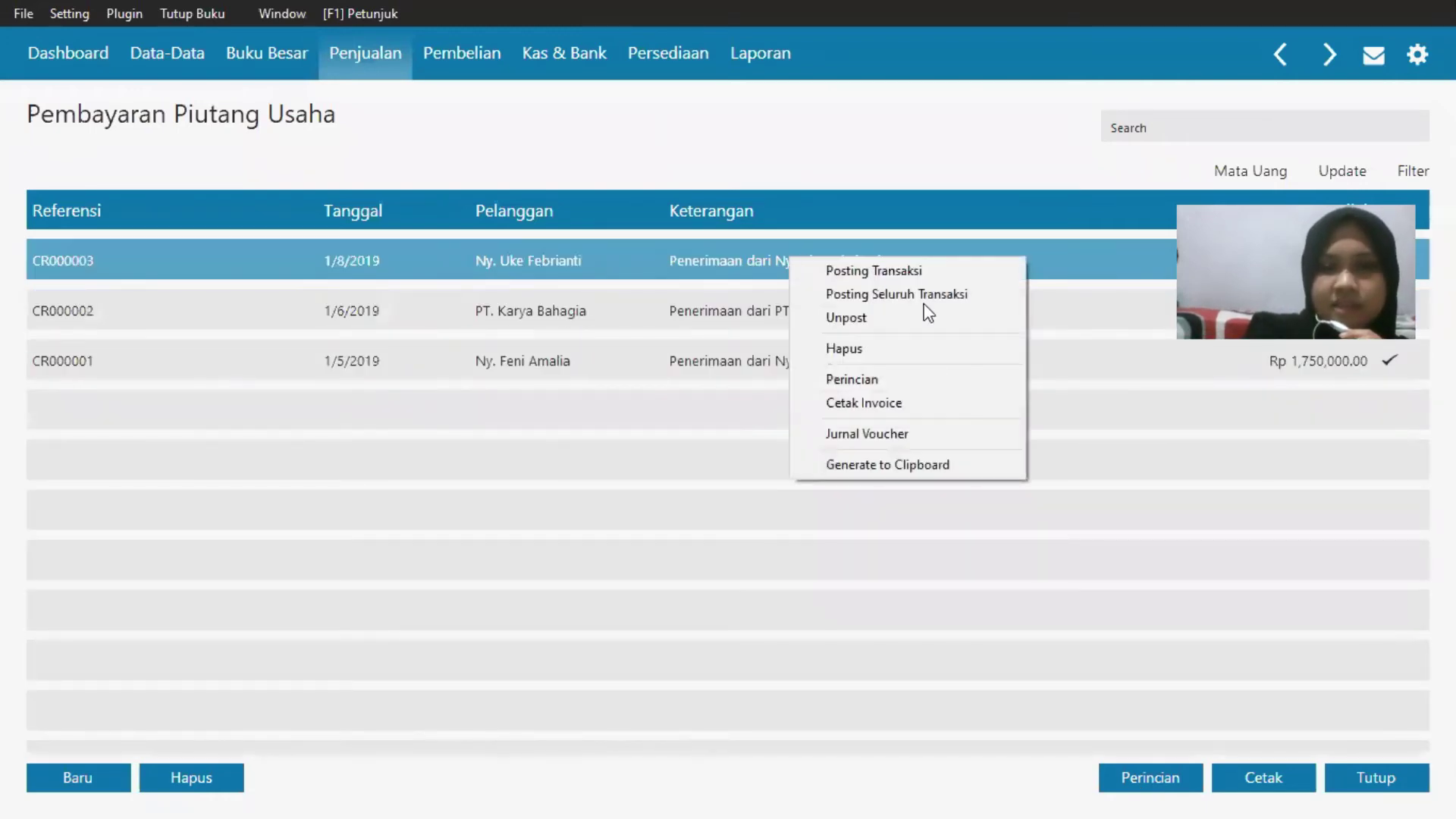
left_click(895, 433)
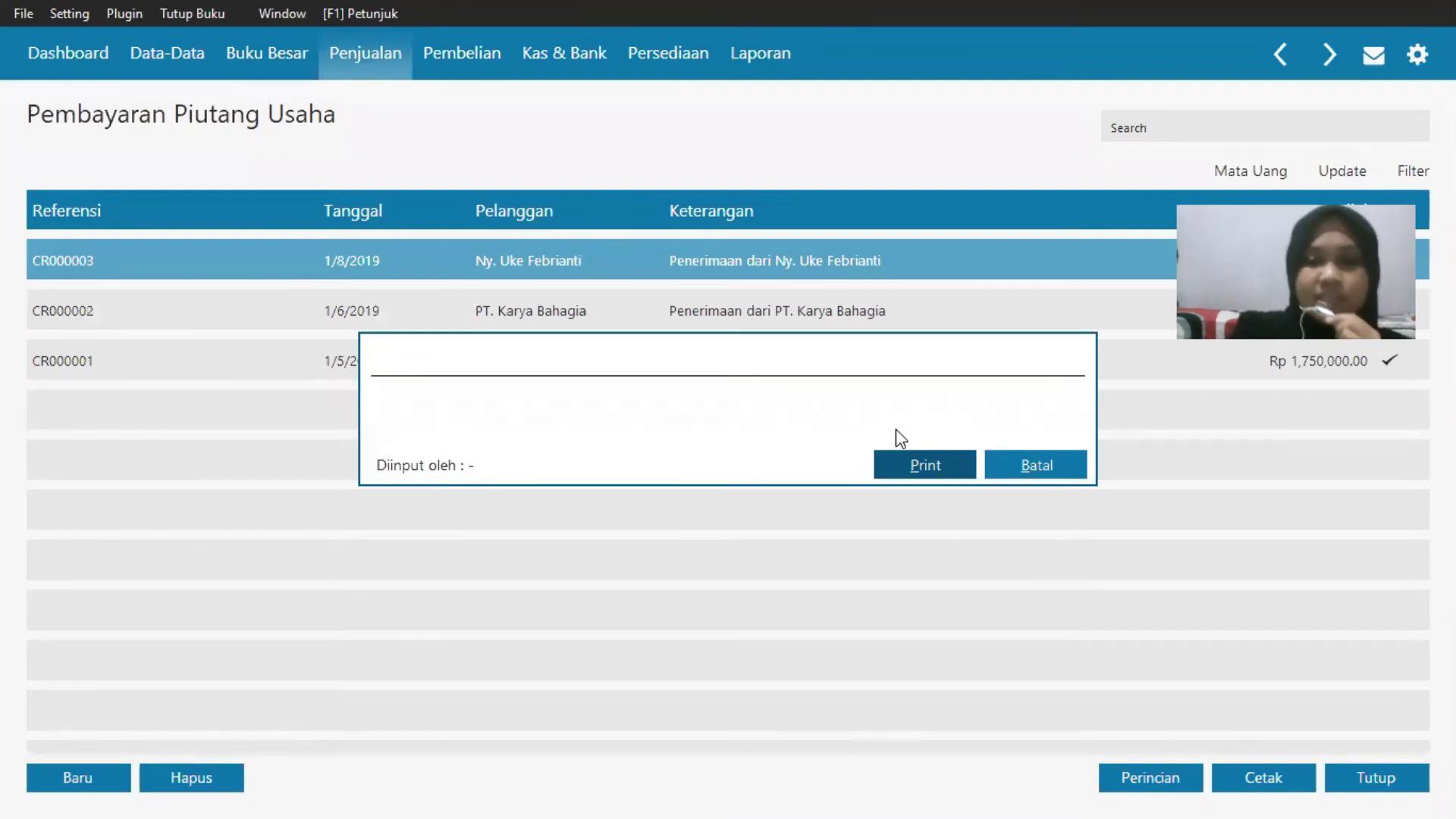
left_click(1019, 459)
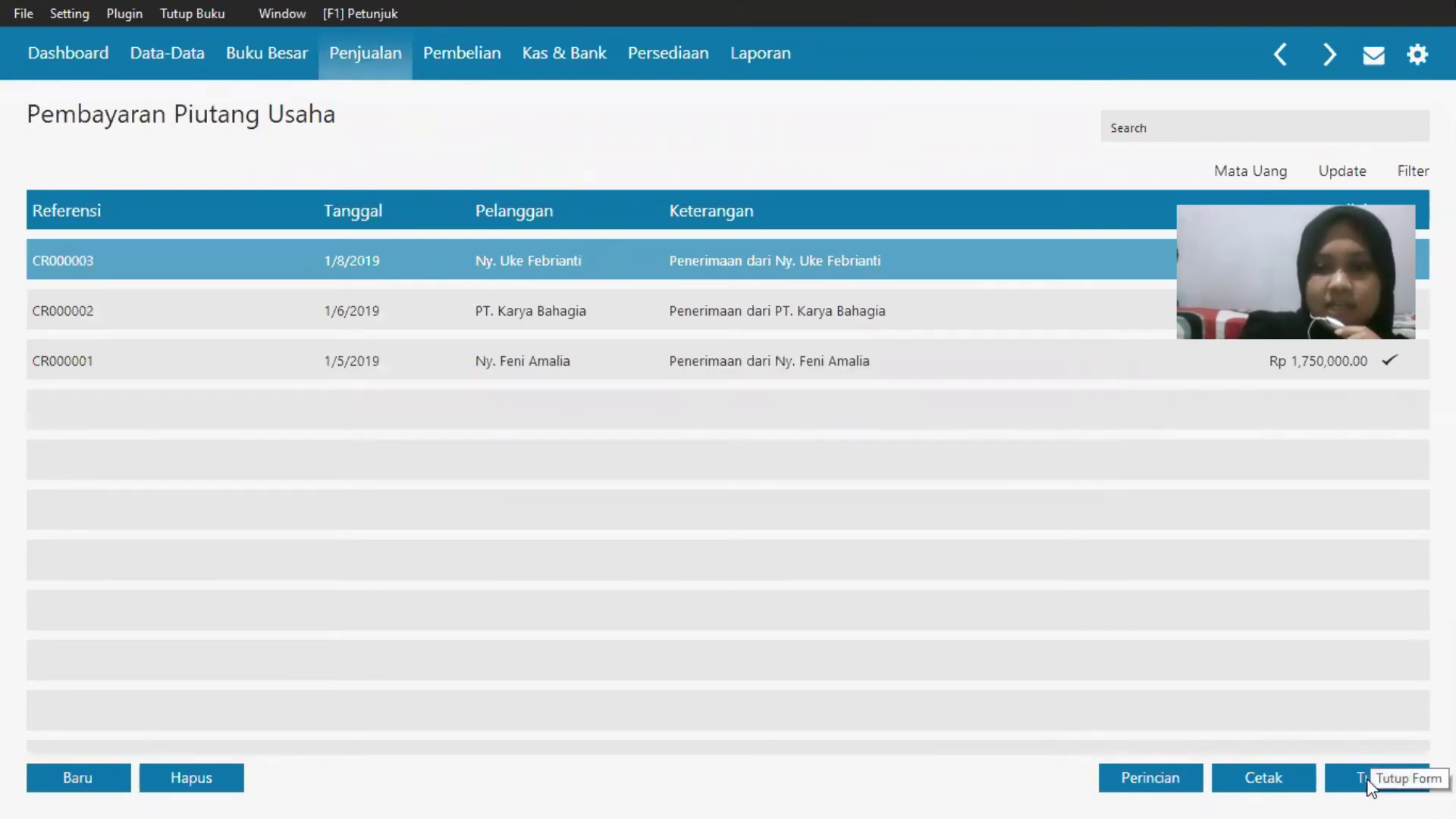
left_click(1369, 781)
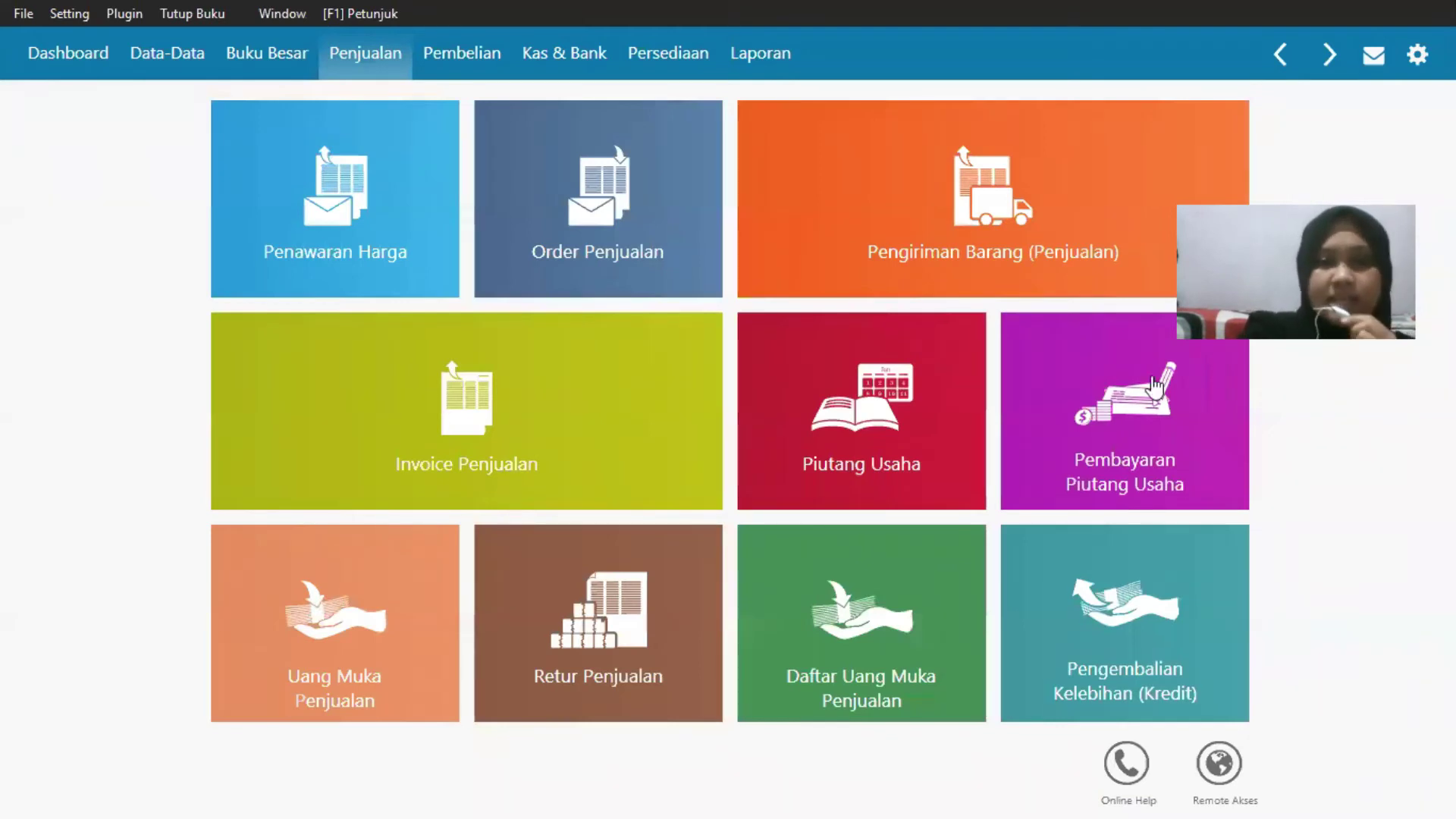
left_click(581, 70)
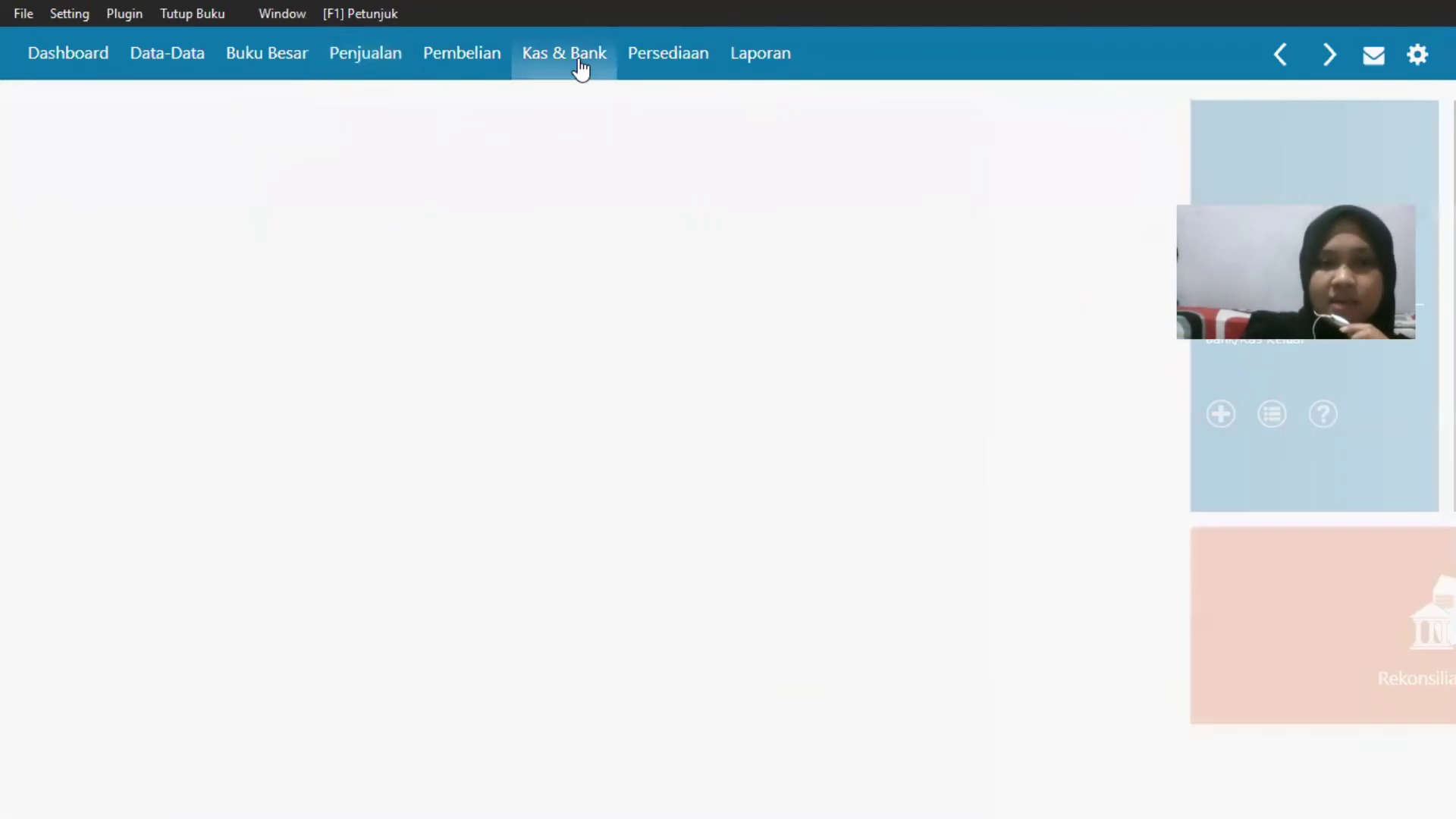
- Review incoming giro AF000123, due 1/24/2019 for Rp 1,100,000.00, then close the list
left_click(851, 460)
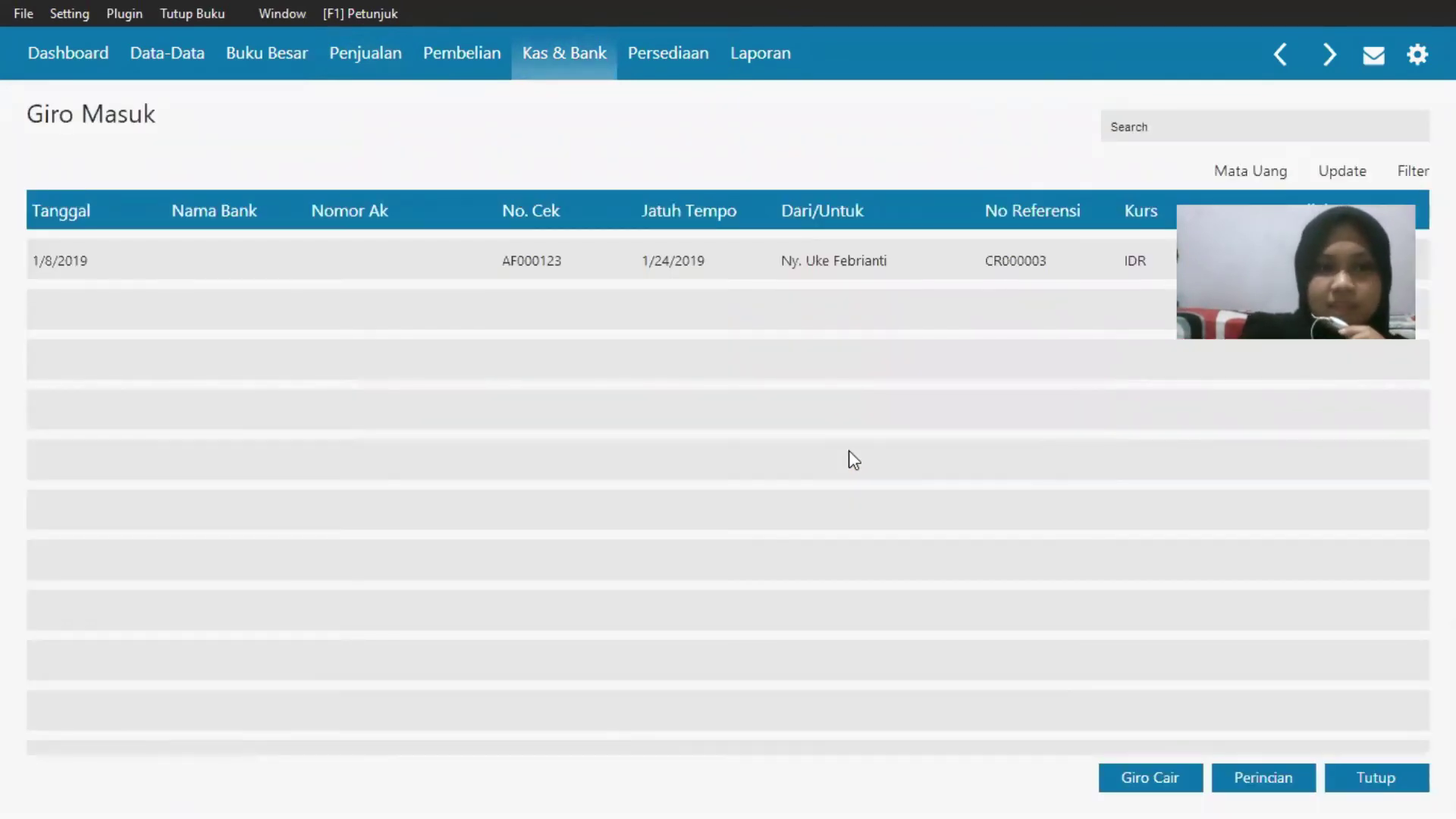
left_click(857, 263)
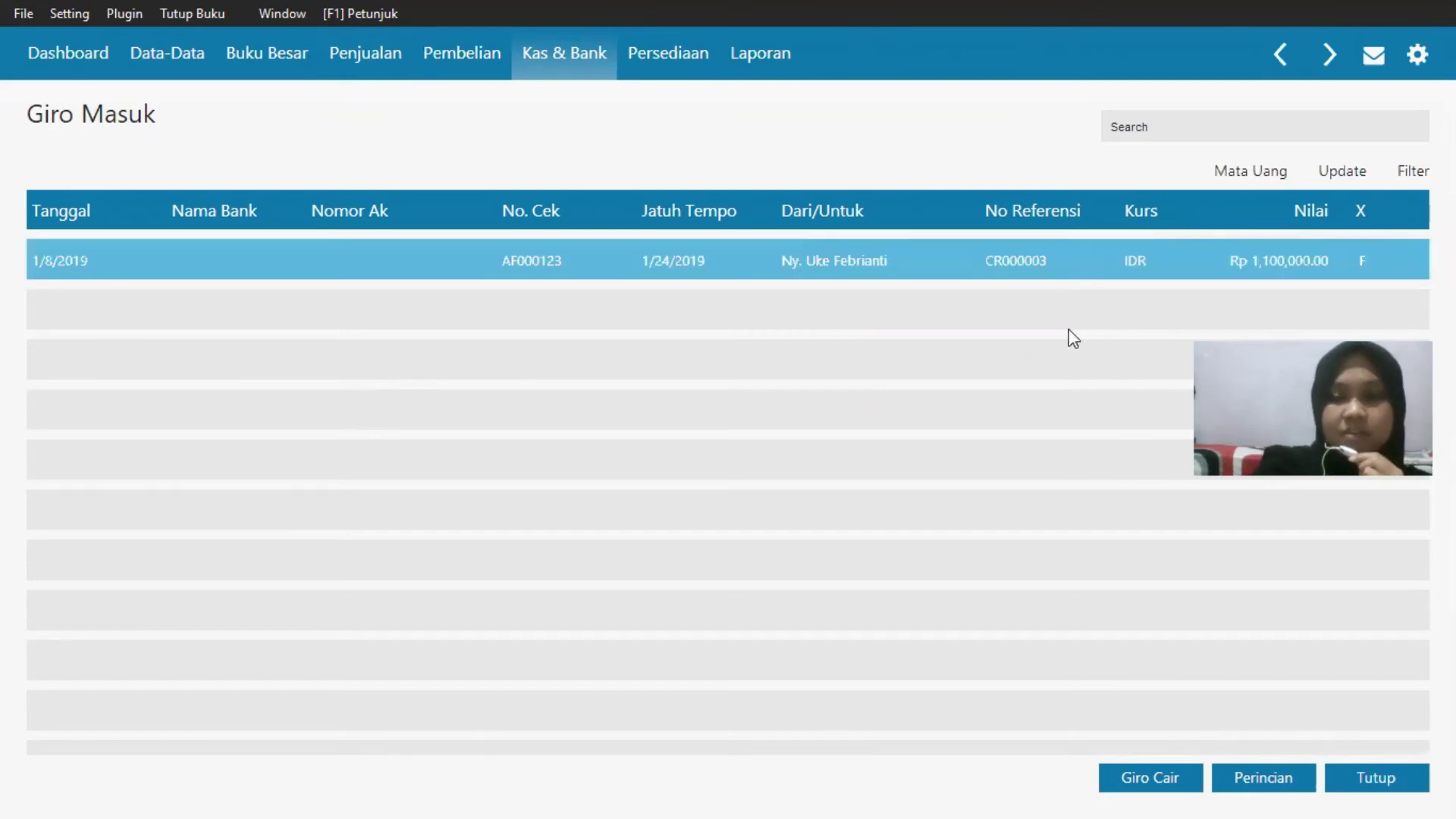
left_click(1364, 786)
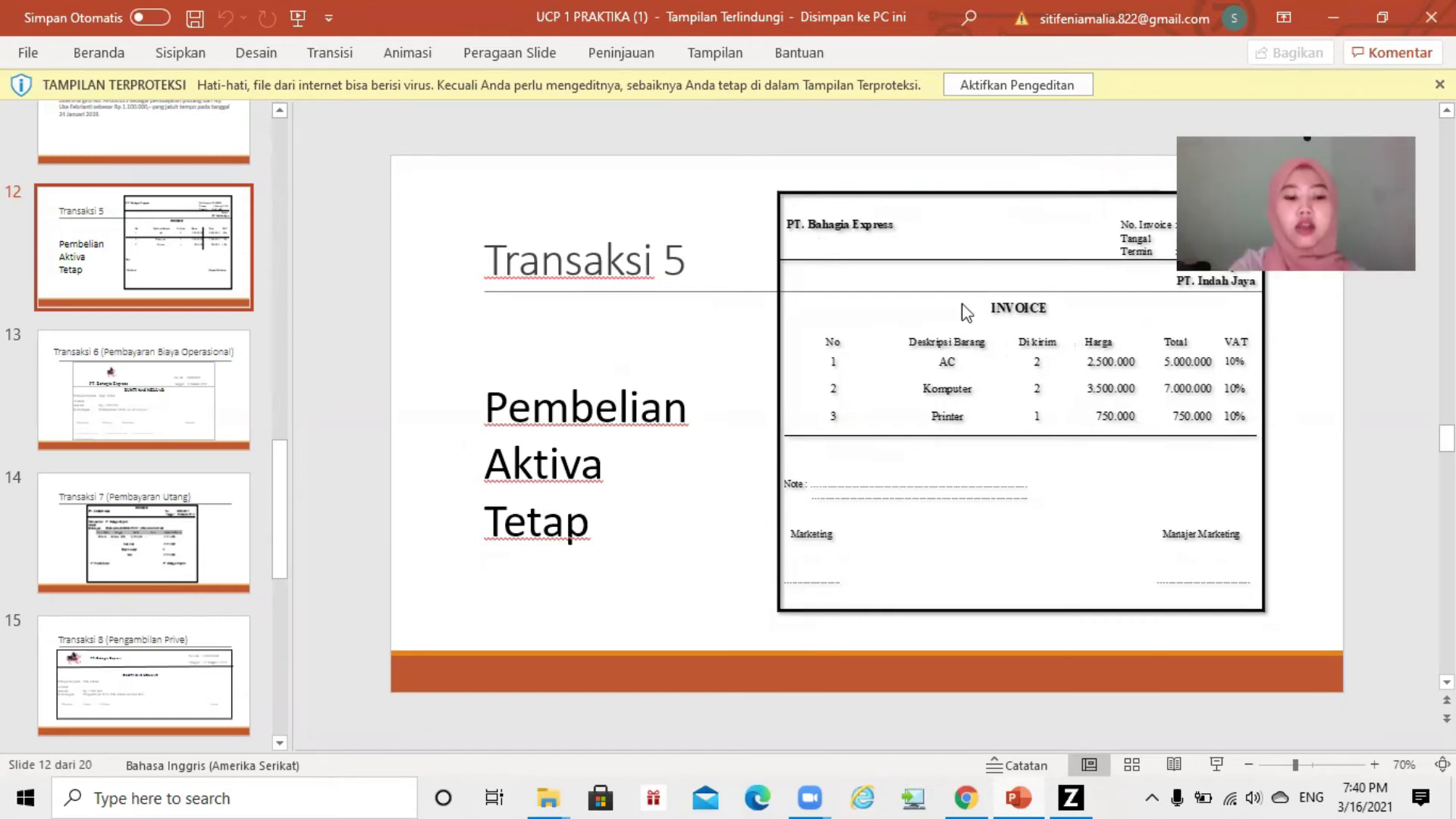
- Switch back to Zahir and open the Invoice Pembelian list in the Pembelian section
key("alt+Tab")
key("Tab")
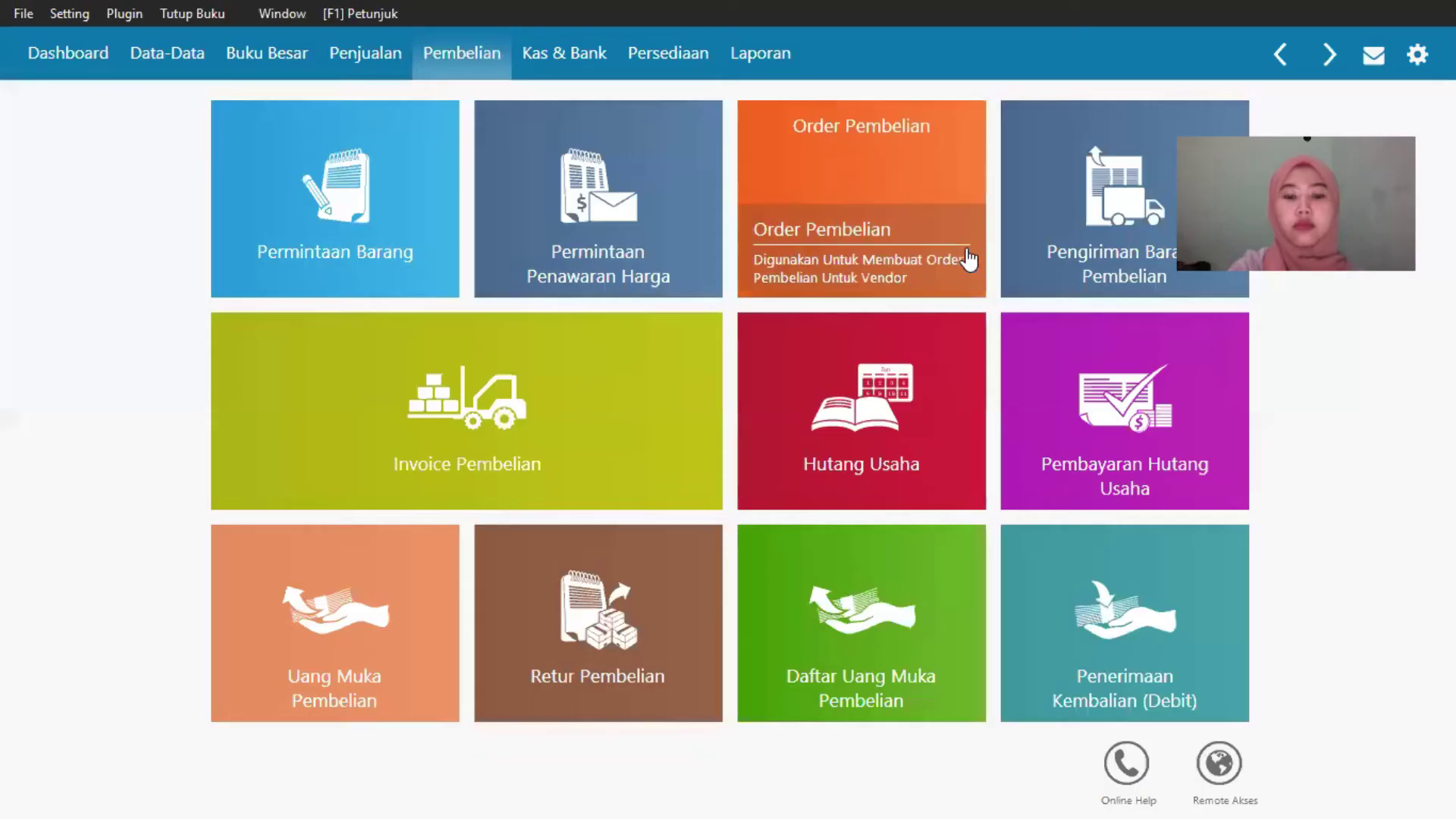
left_click(206, 67)
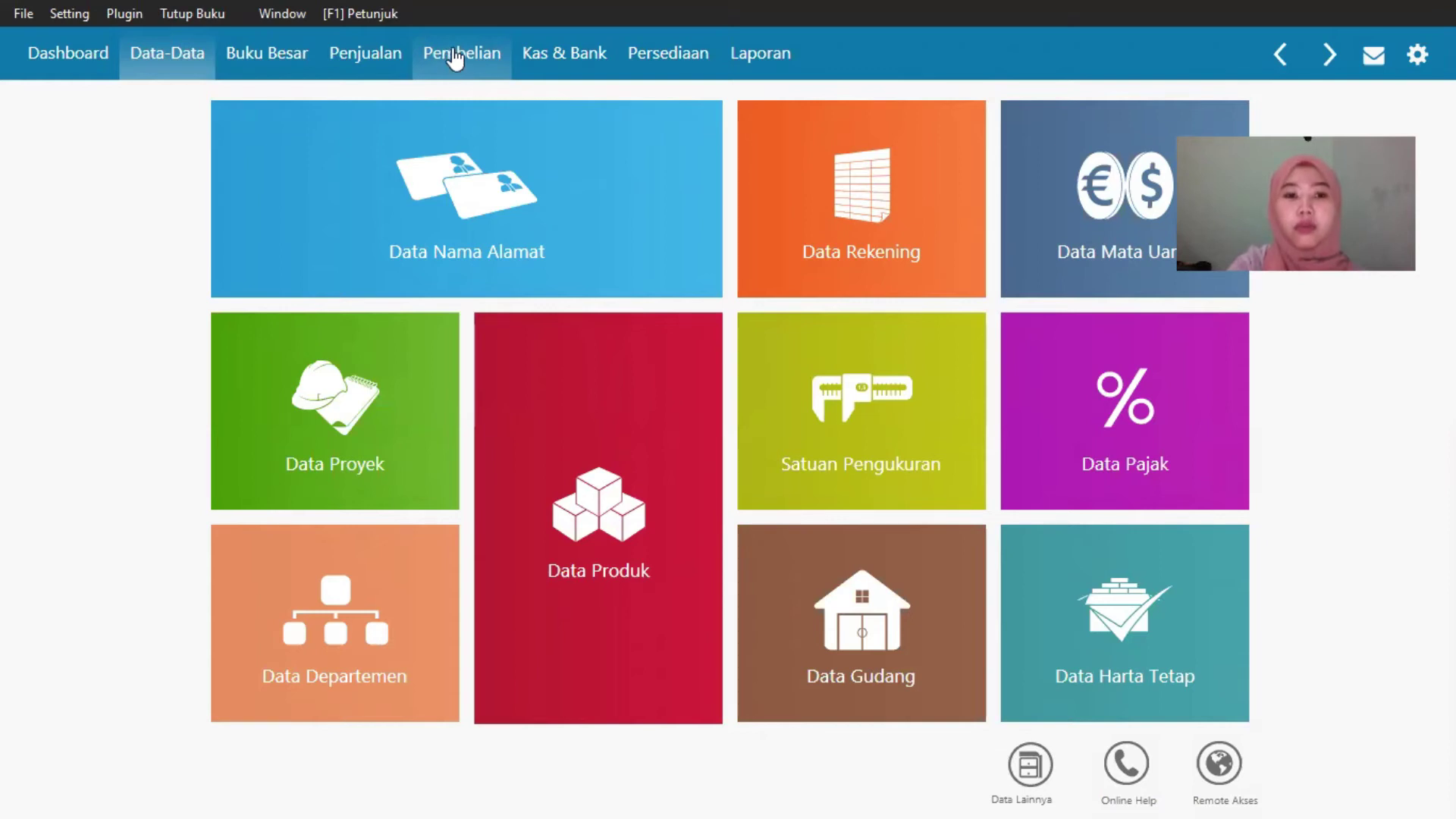
left_click(455, 58)
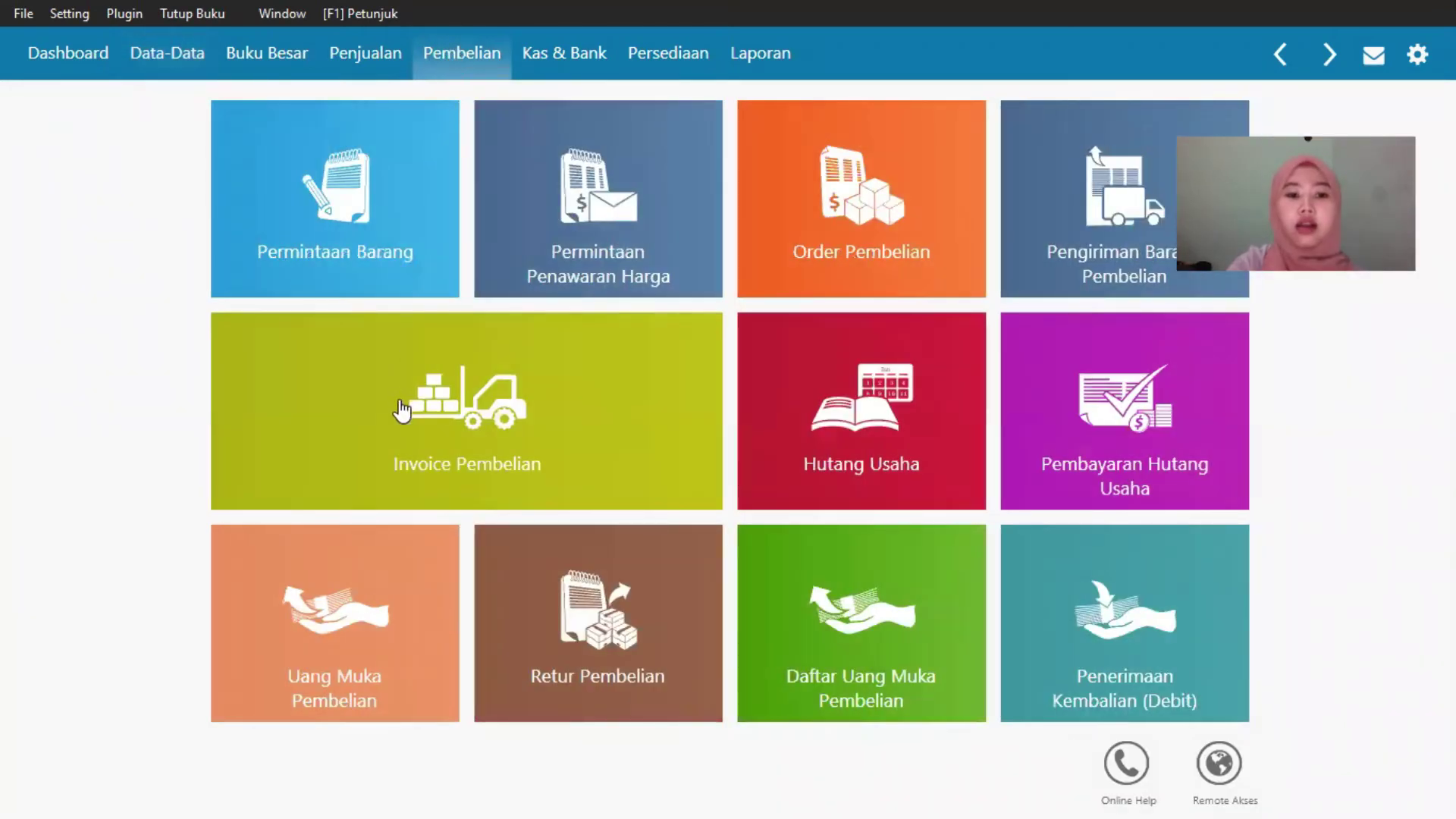
left_click(490, 406)
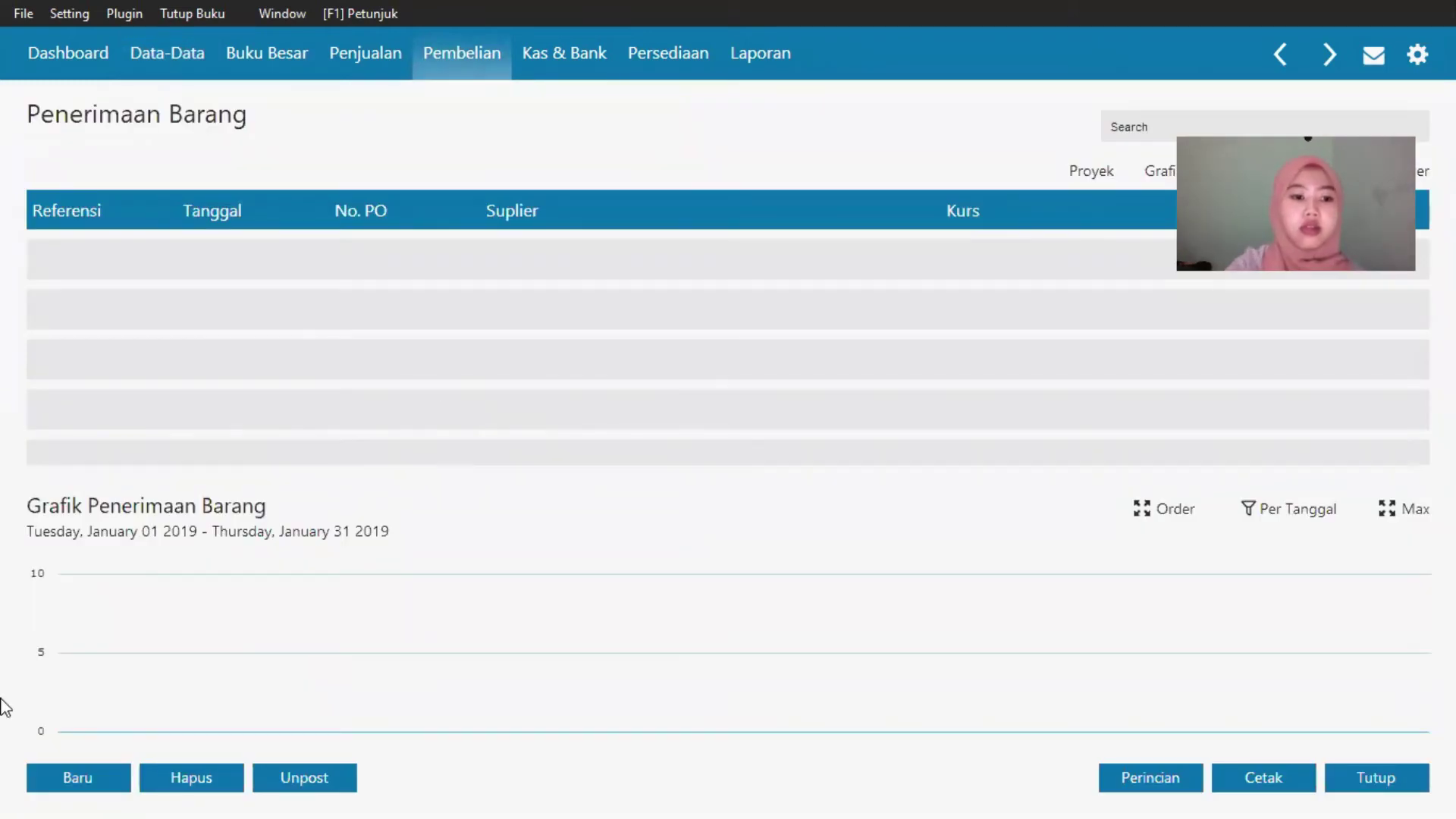
- Create new Penerimaan Barang entry 00000001 and switch it to Jasa (service) lines
left_click(85, 779)
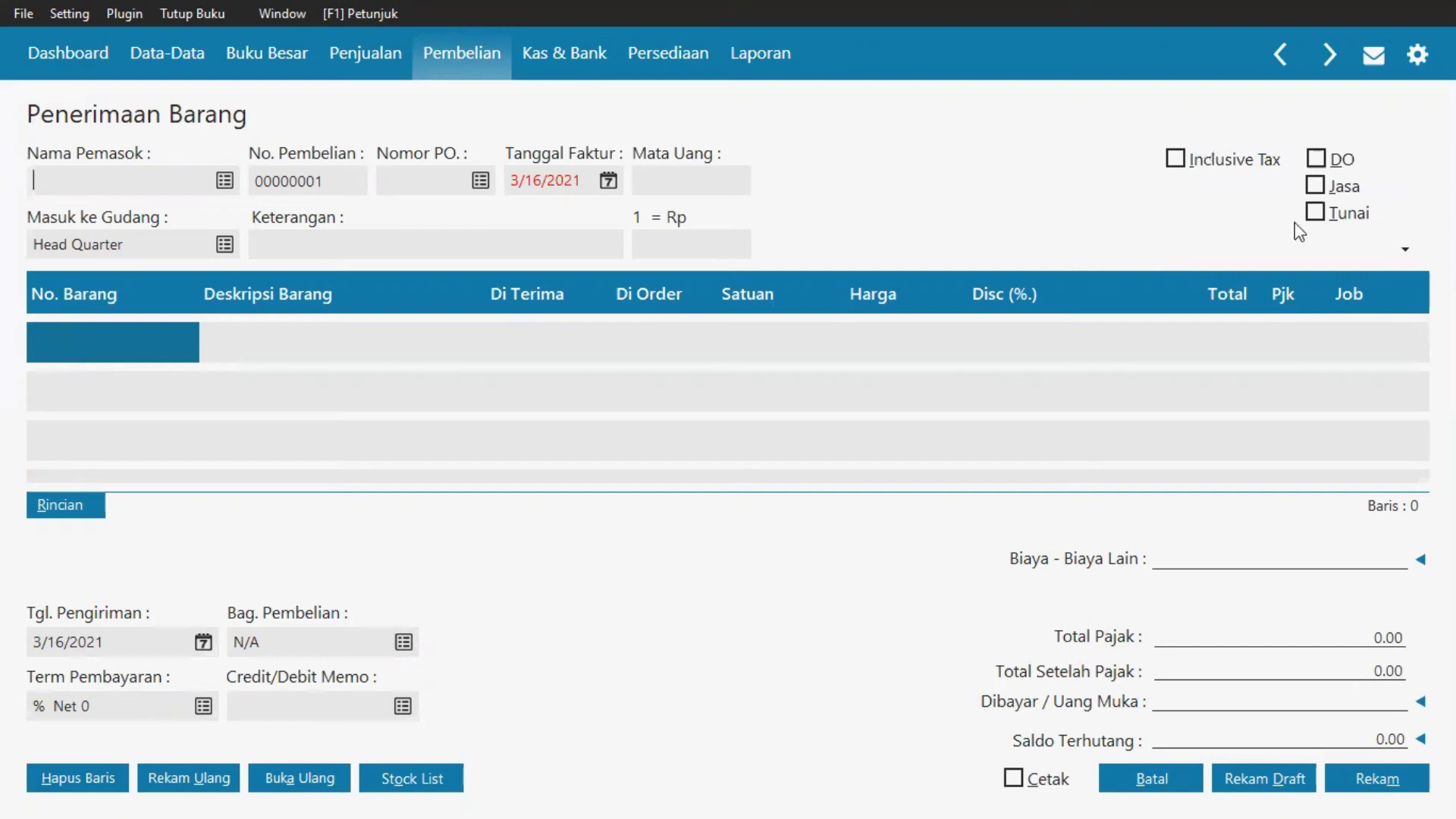
left_click(1316, 186)
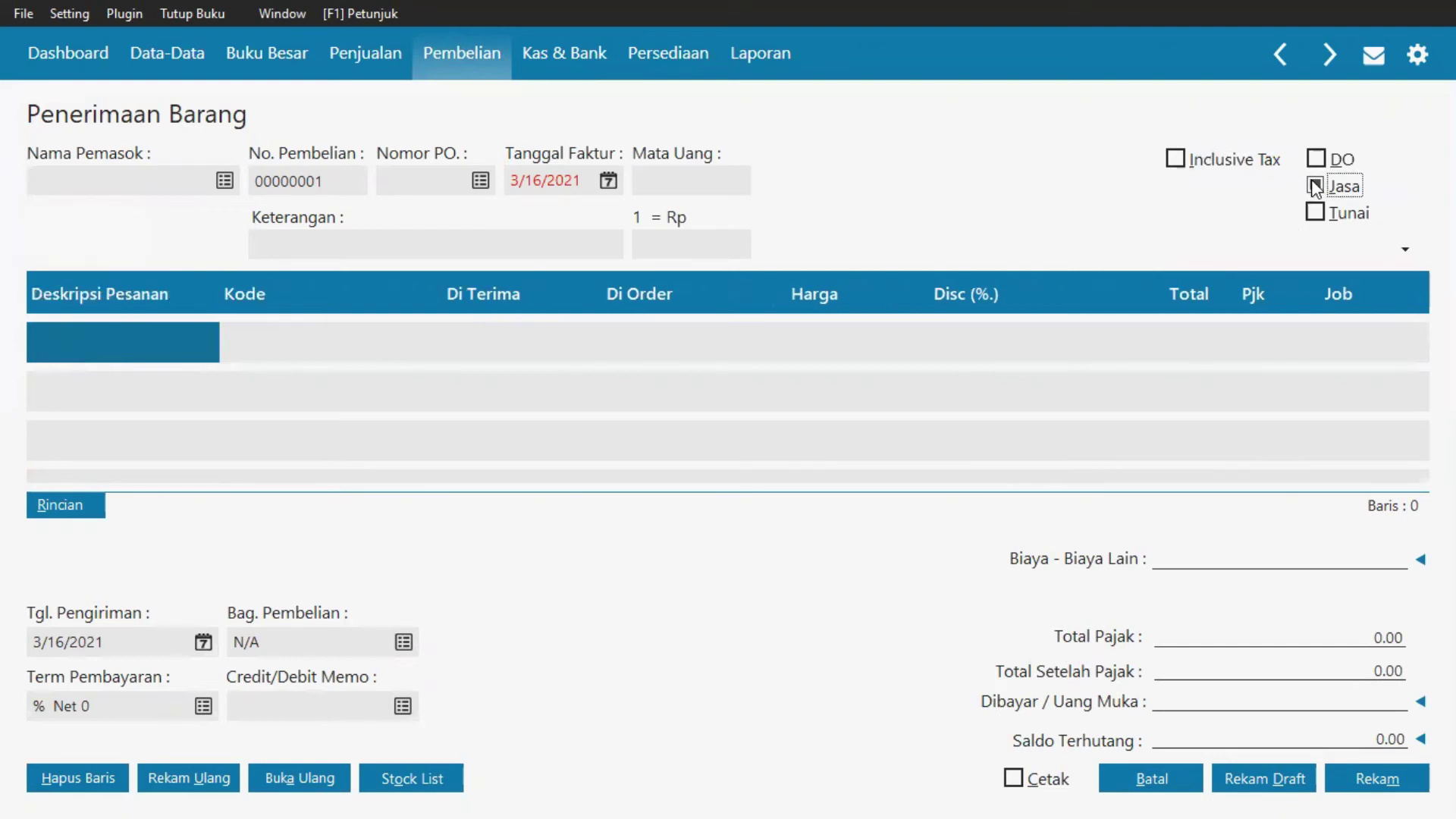
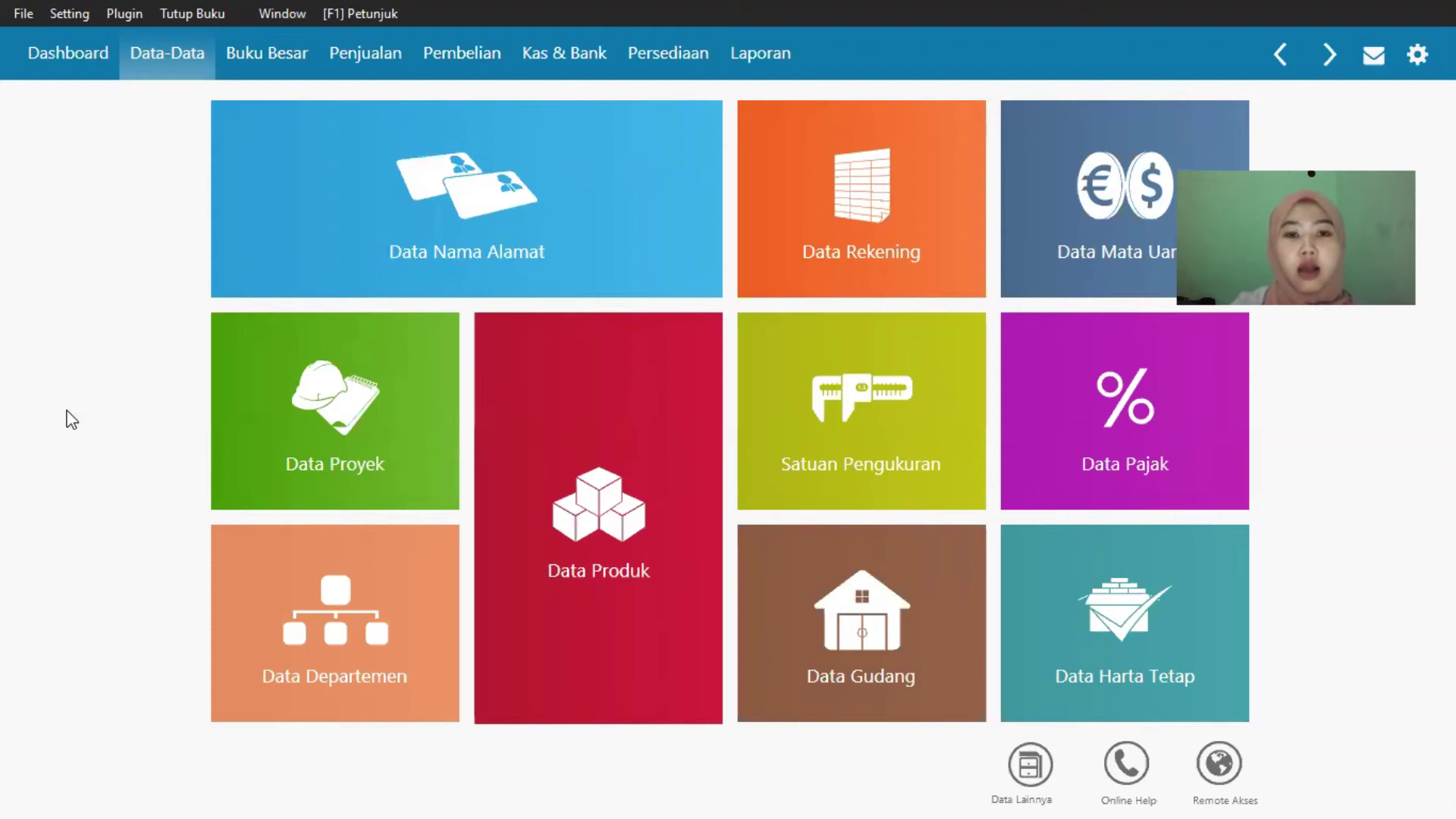
- Start a new Kas Keluar payment from Kas & Bank and bring up the Data Nama list for Penerima
left_click(574, 56)
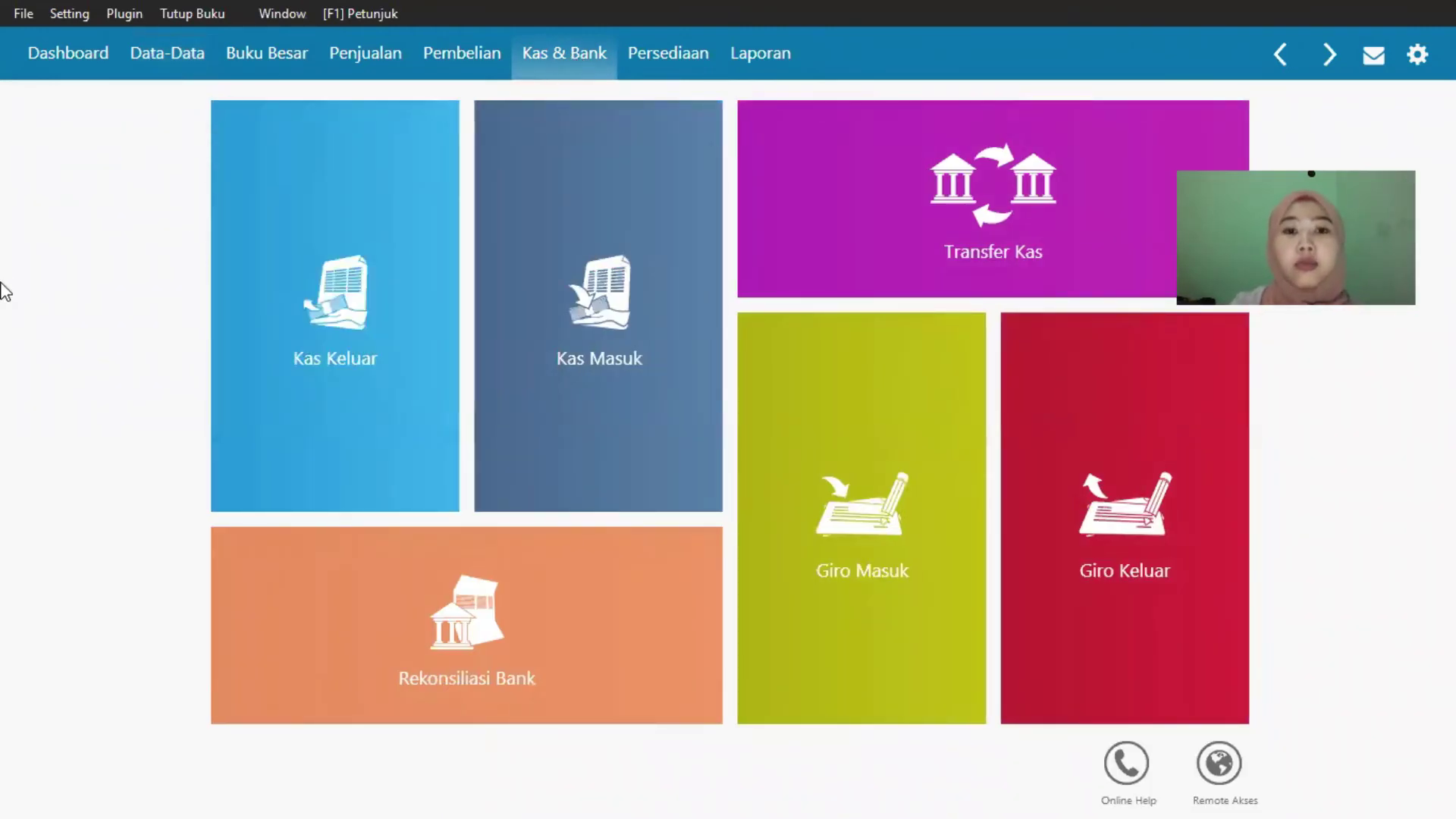
mouse_move(331, 323)
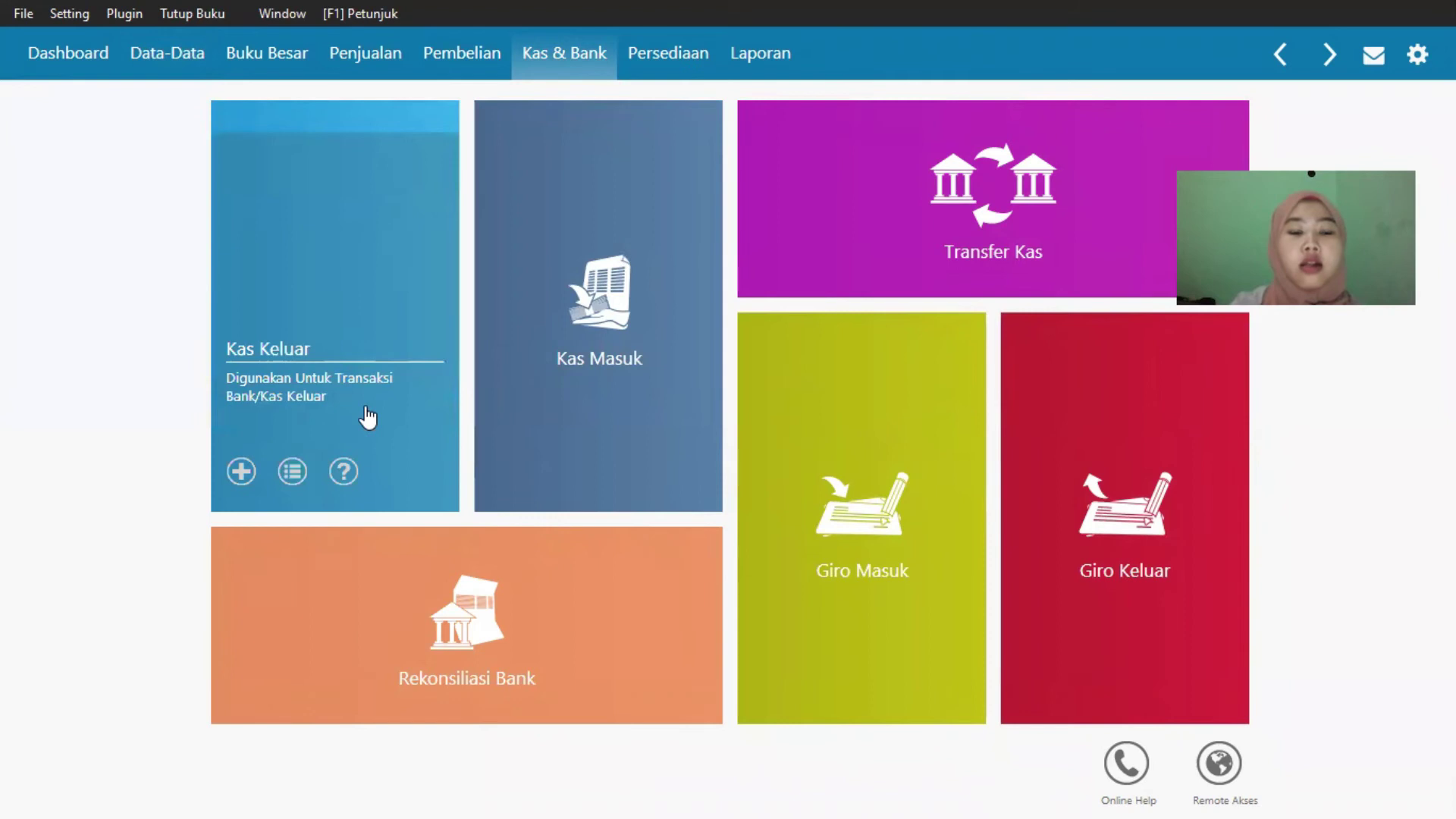
left_click(381, 287)
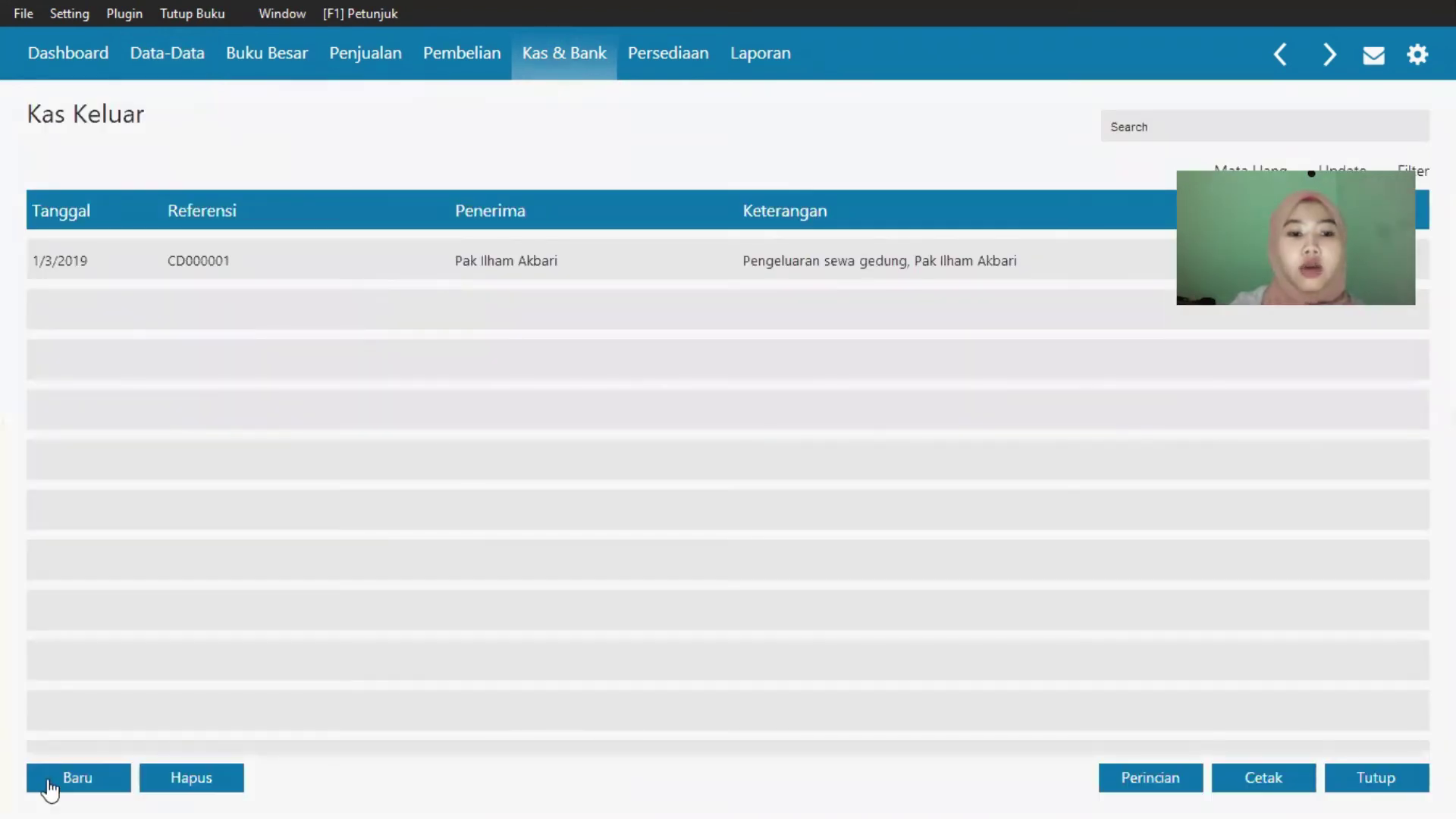
left_click(90, 777)
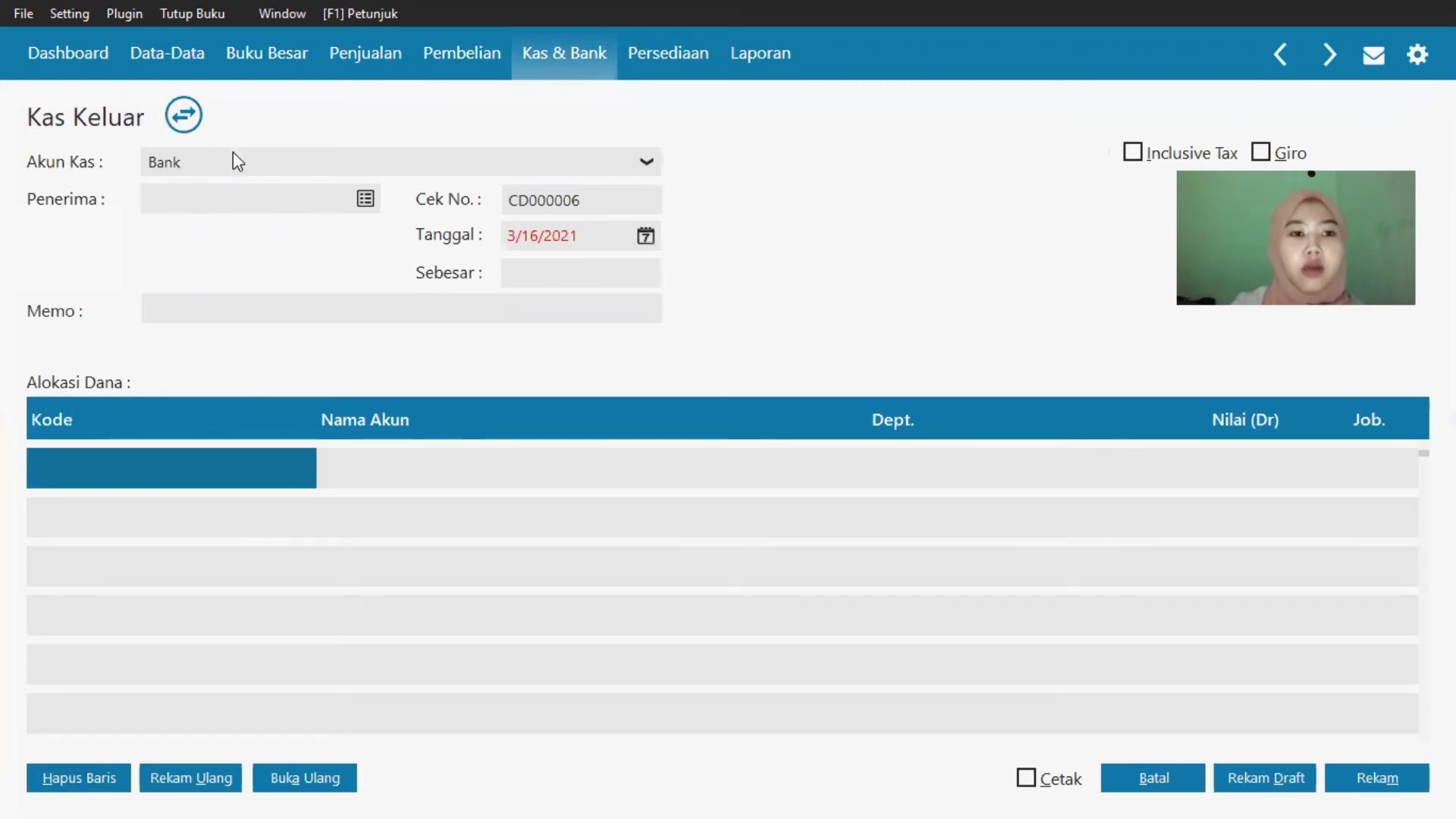
left_click(367, 200)
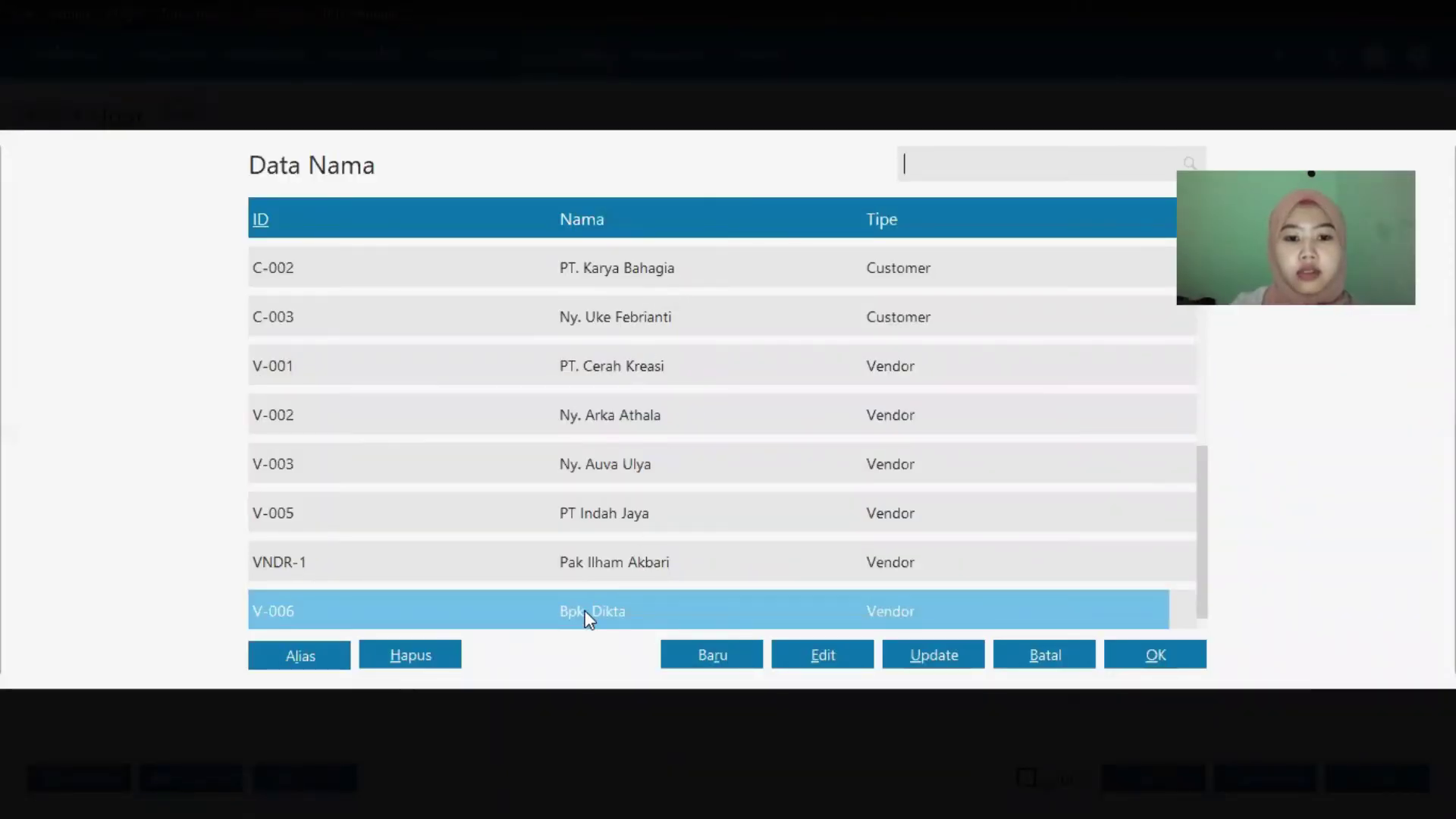
- Set vendor V-006 as the Kas Keluar recipient, then begin a new Data Nama record
left_click(681, 607)
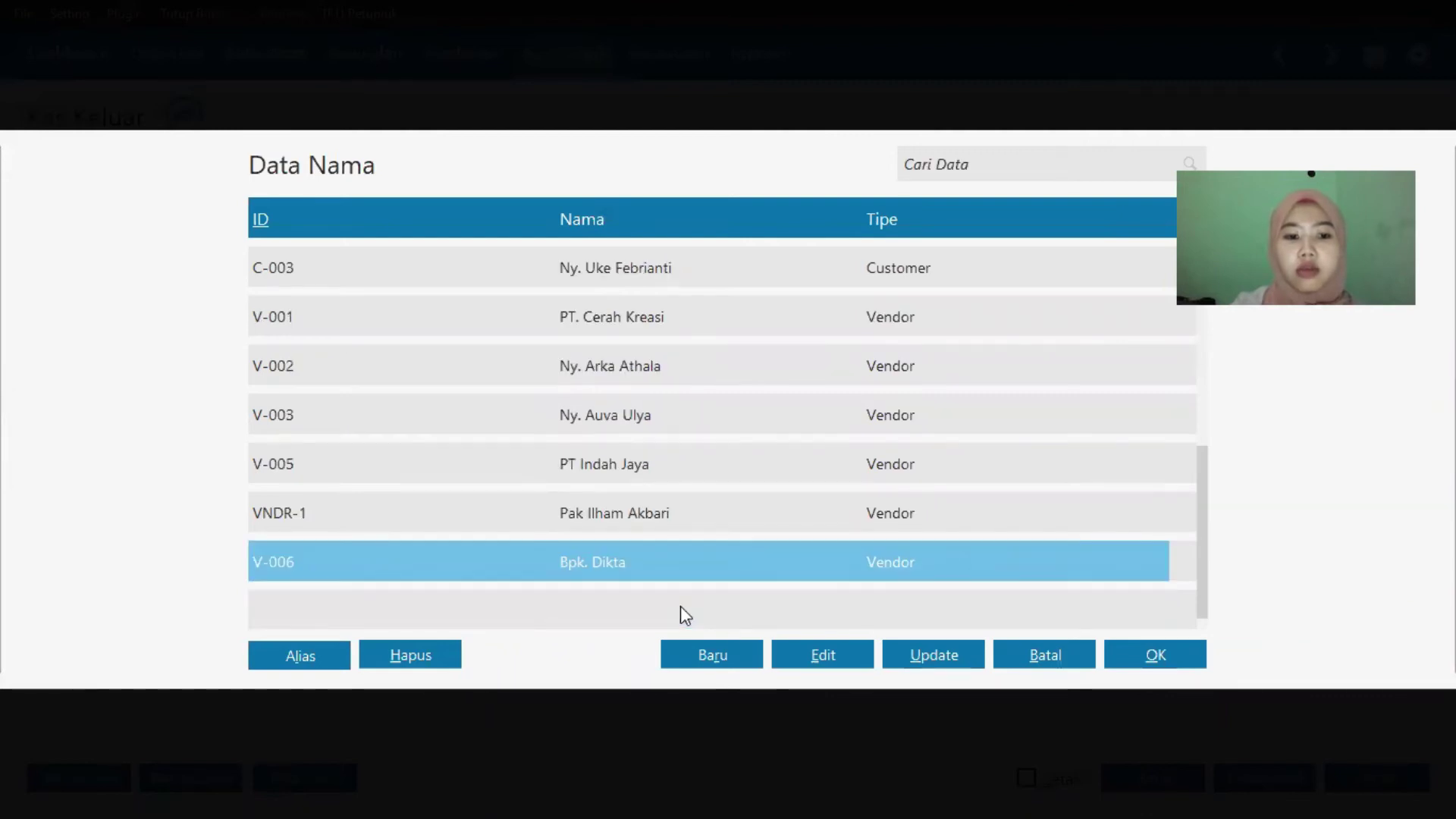
left_click(1156, 657)
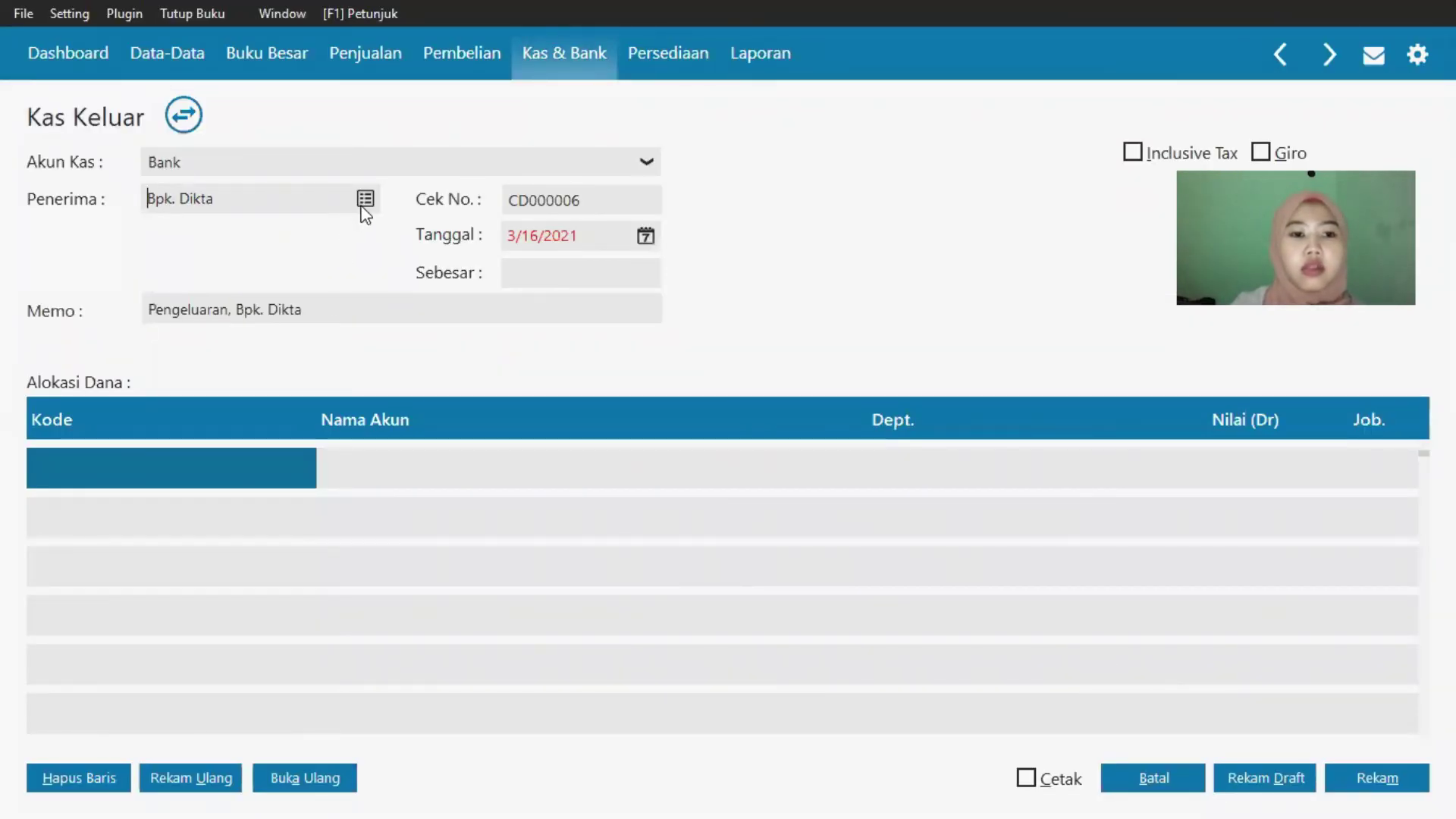
left_click(364, 200)
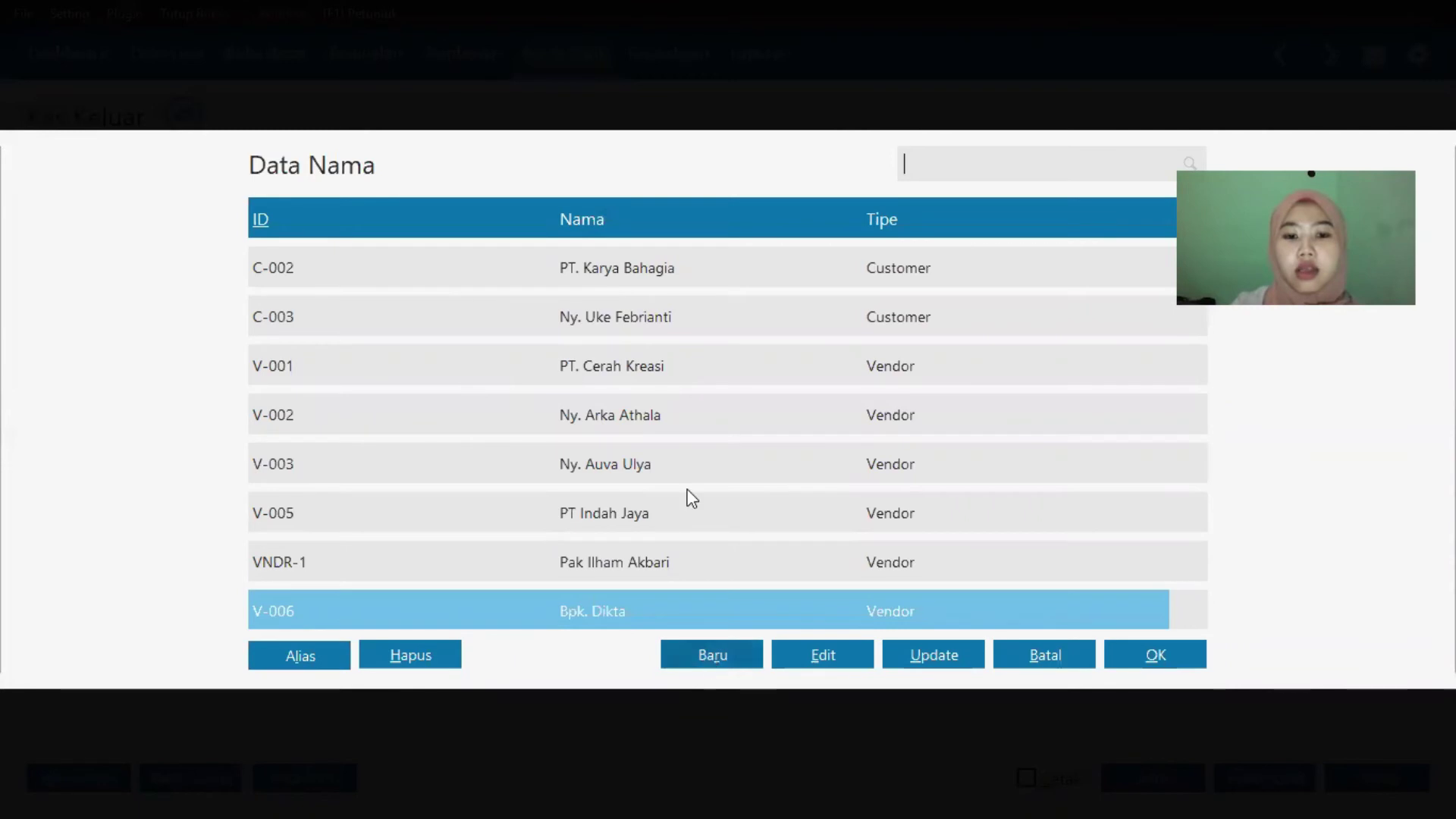
left_click(703, 659)
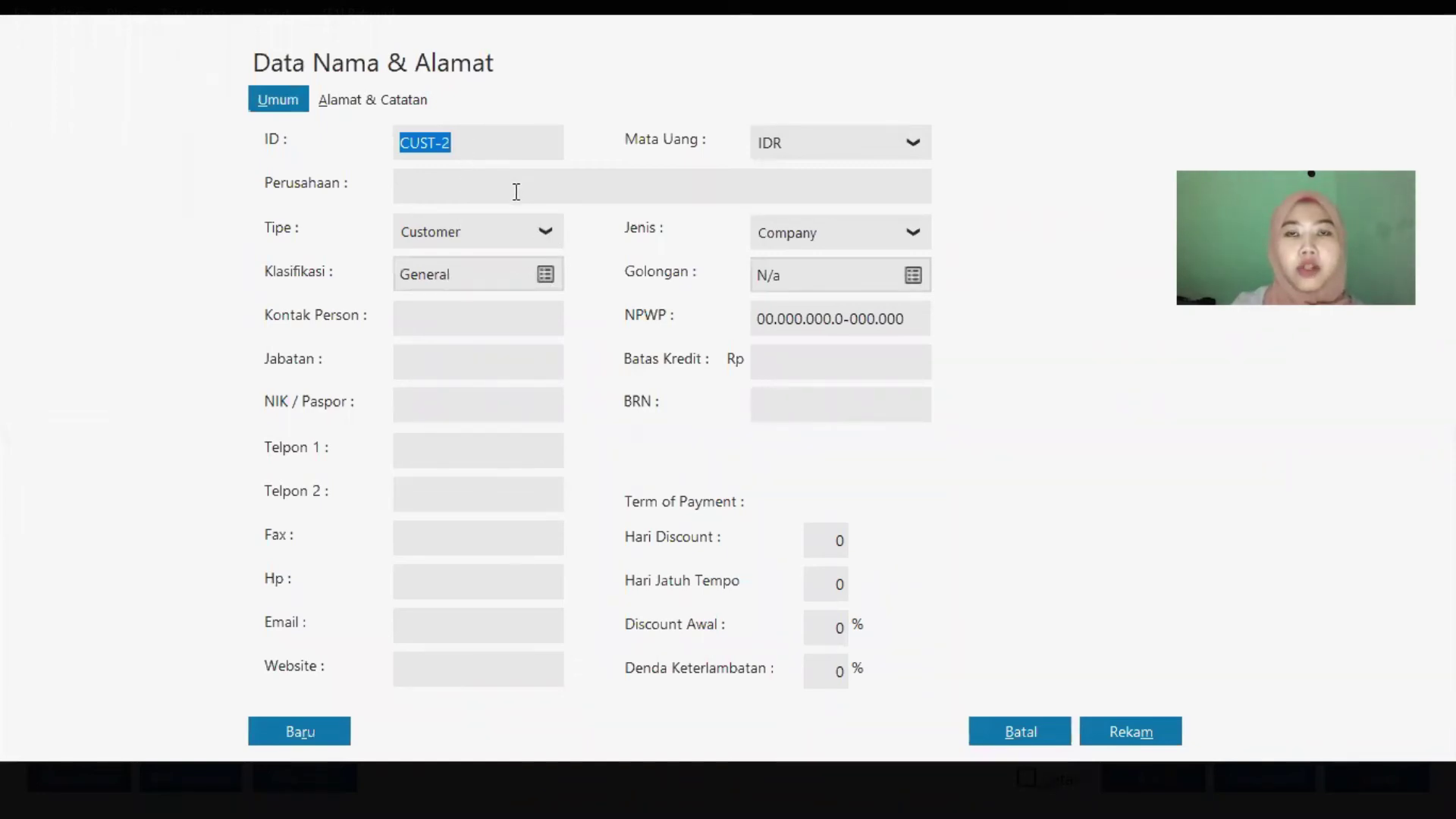
- Fill the new record as a Personal Vendor with ID 'V-00Bpk', then cancel it and confirm the recipient
left_click(546, 234)
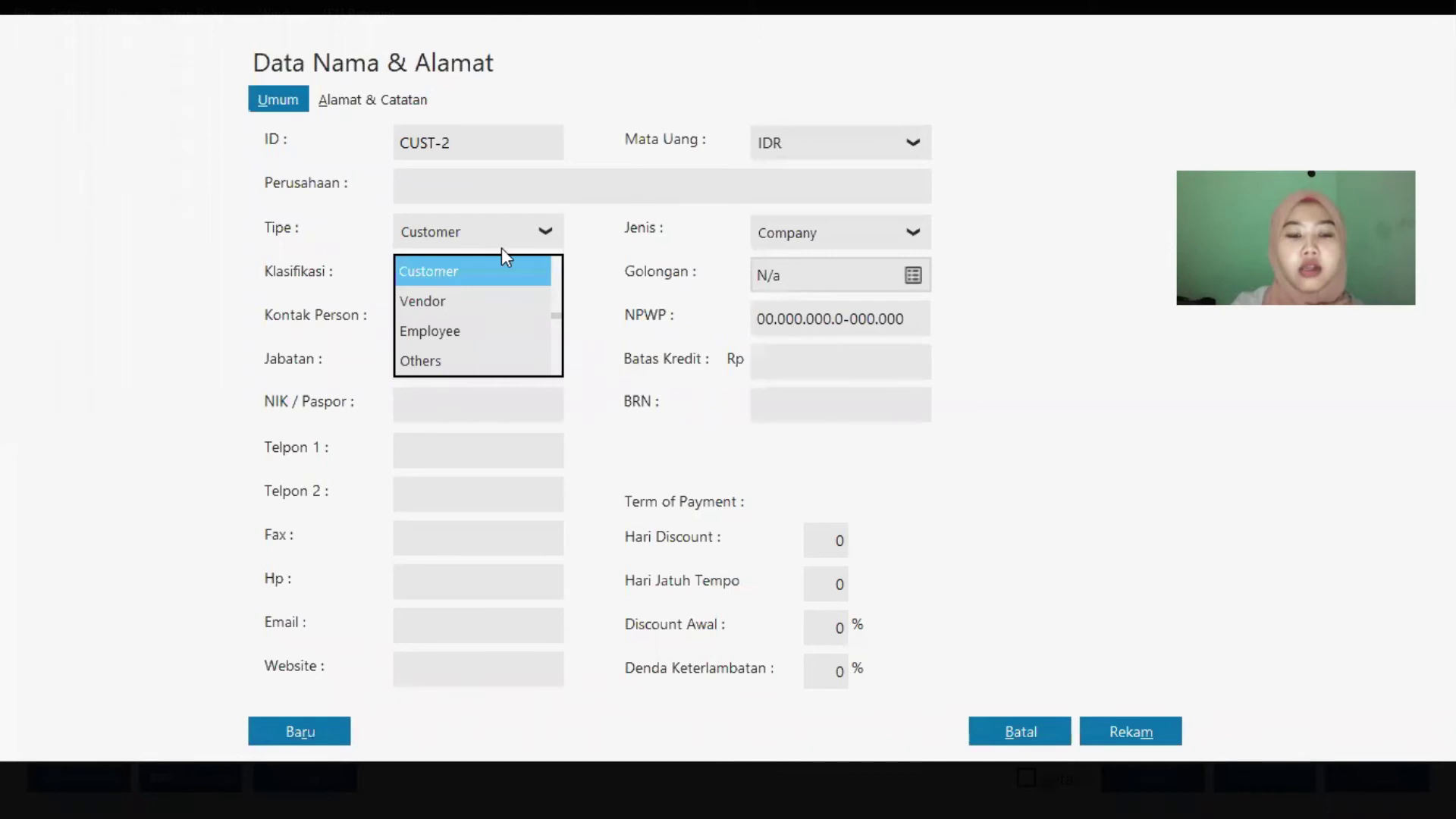
left_click(486, 302)
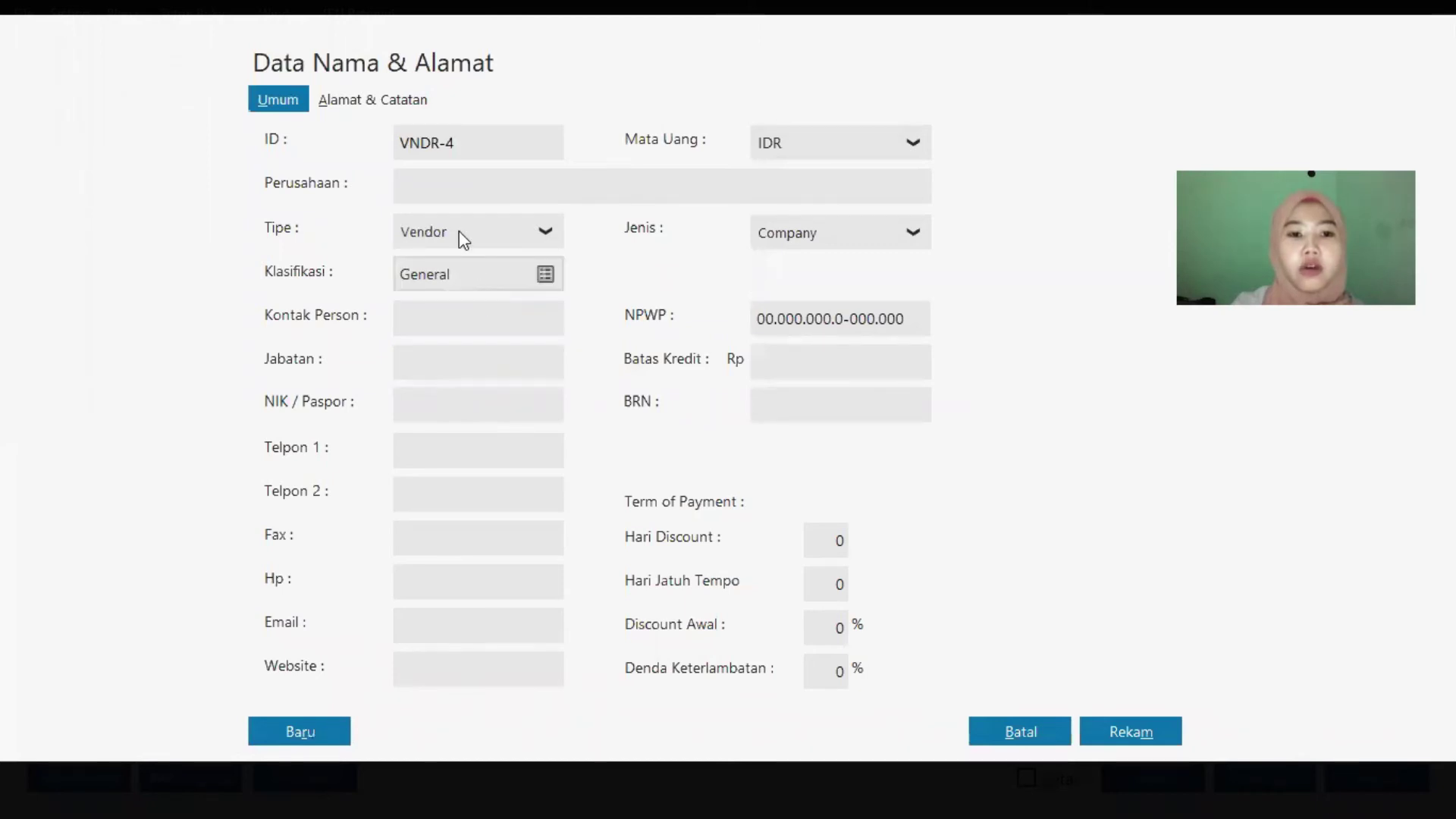
double_click(468, 146)
key("BackSpace")
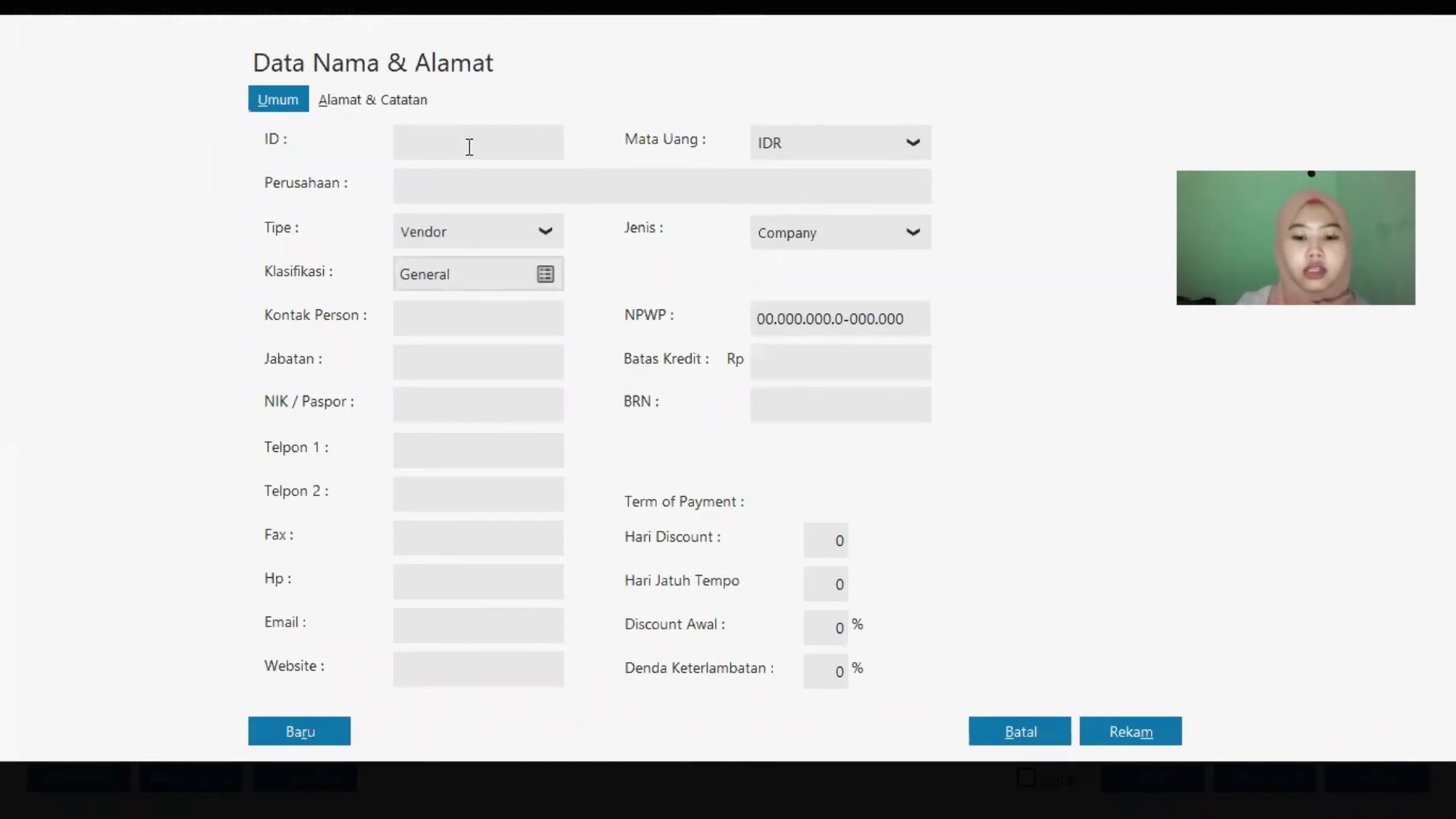
type("V")
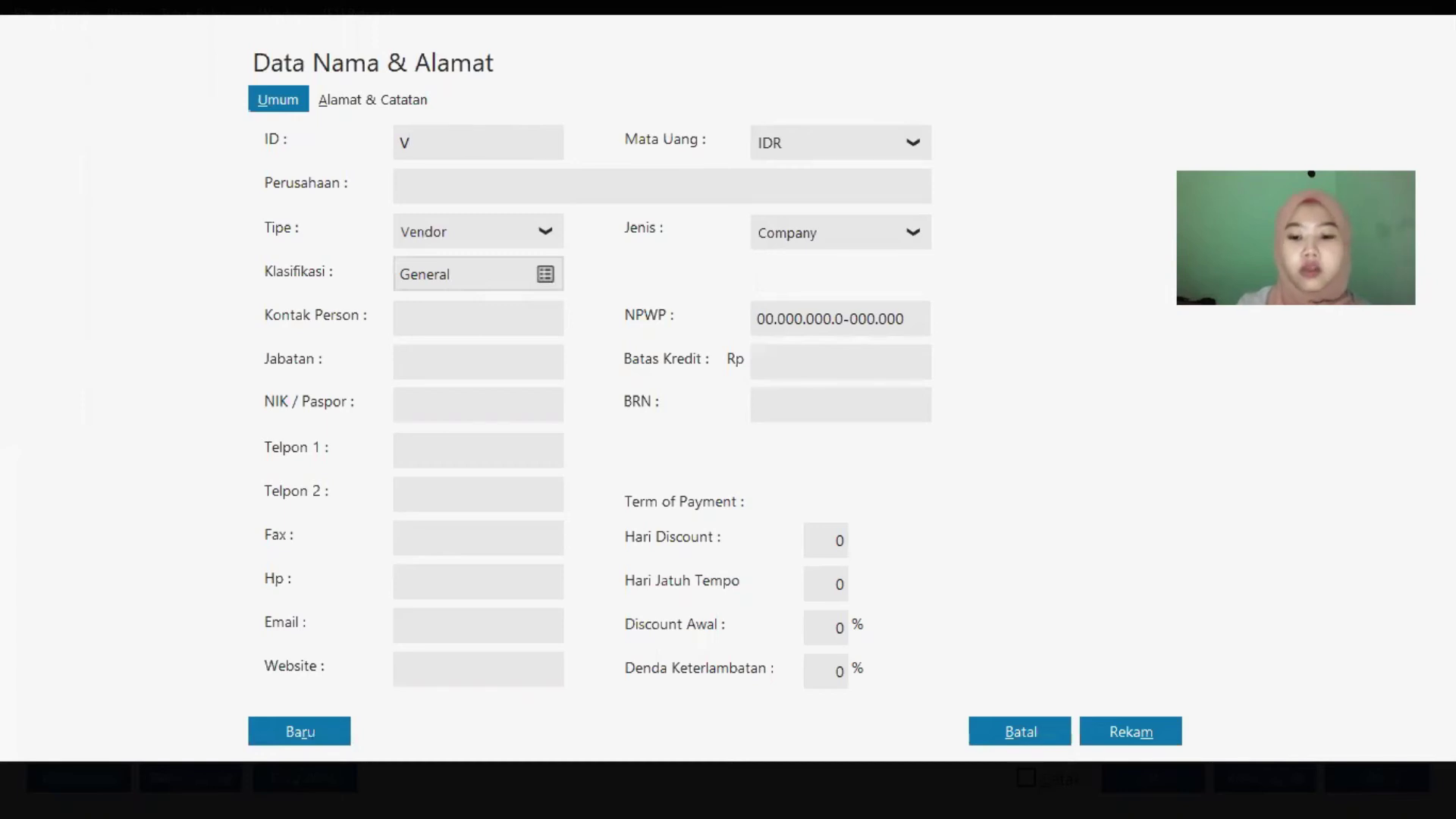
type("-006")
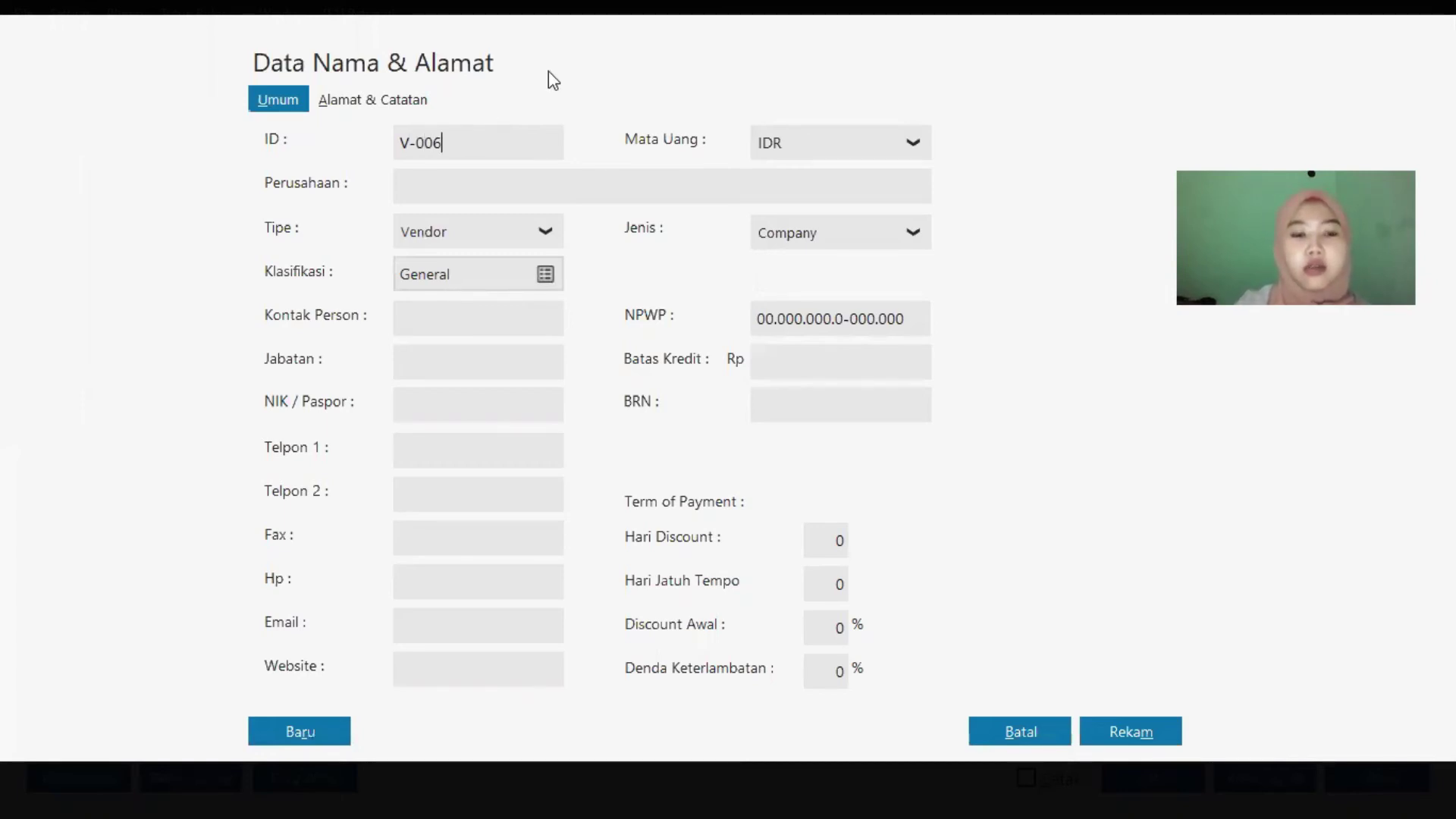
type("Bpk. Dikta")
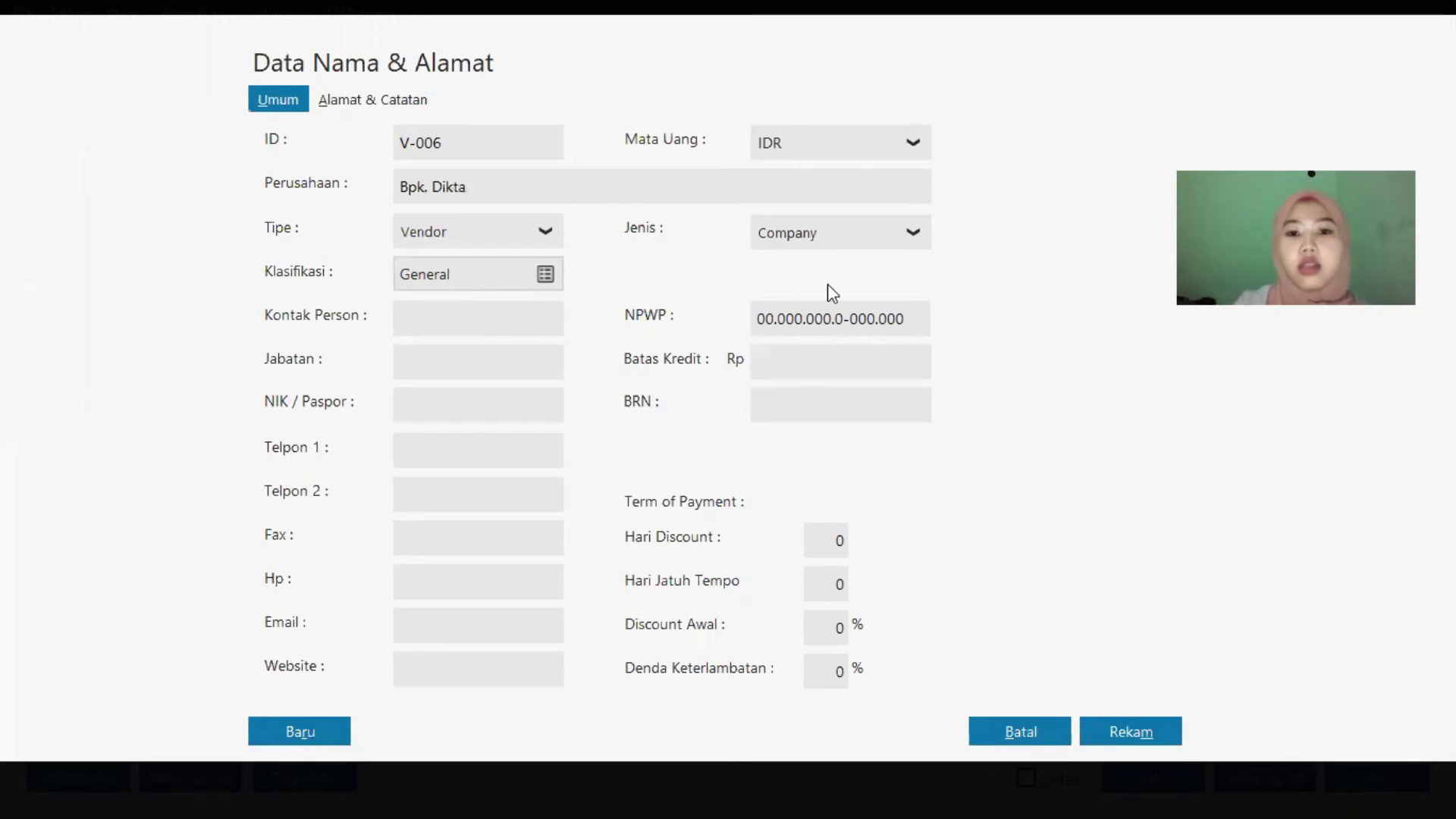
left_click(905, 237)
left_click(849, 301)
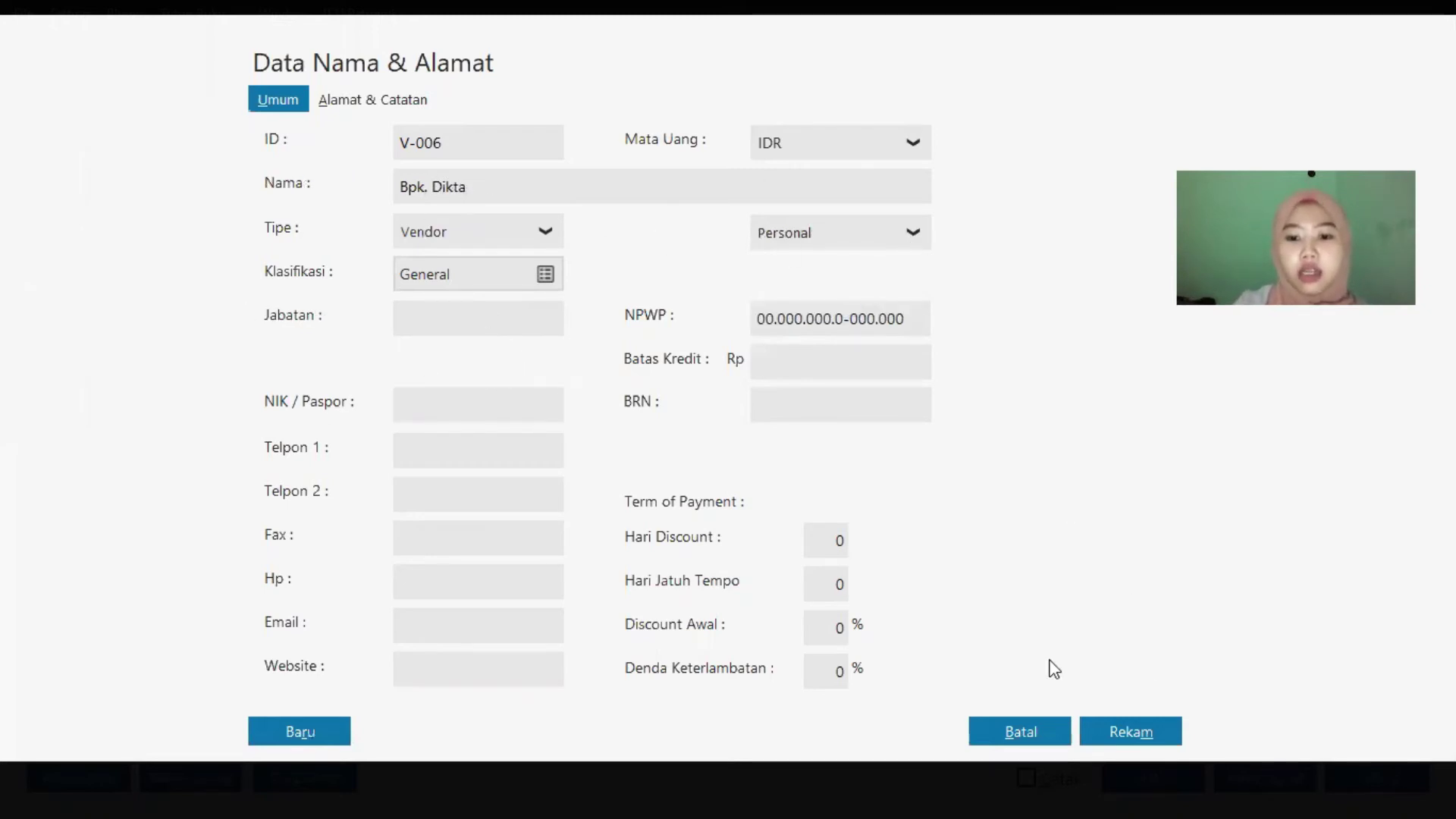
left_click(1007, 732)
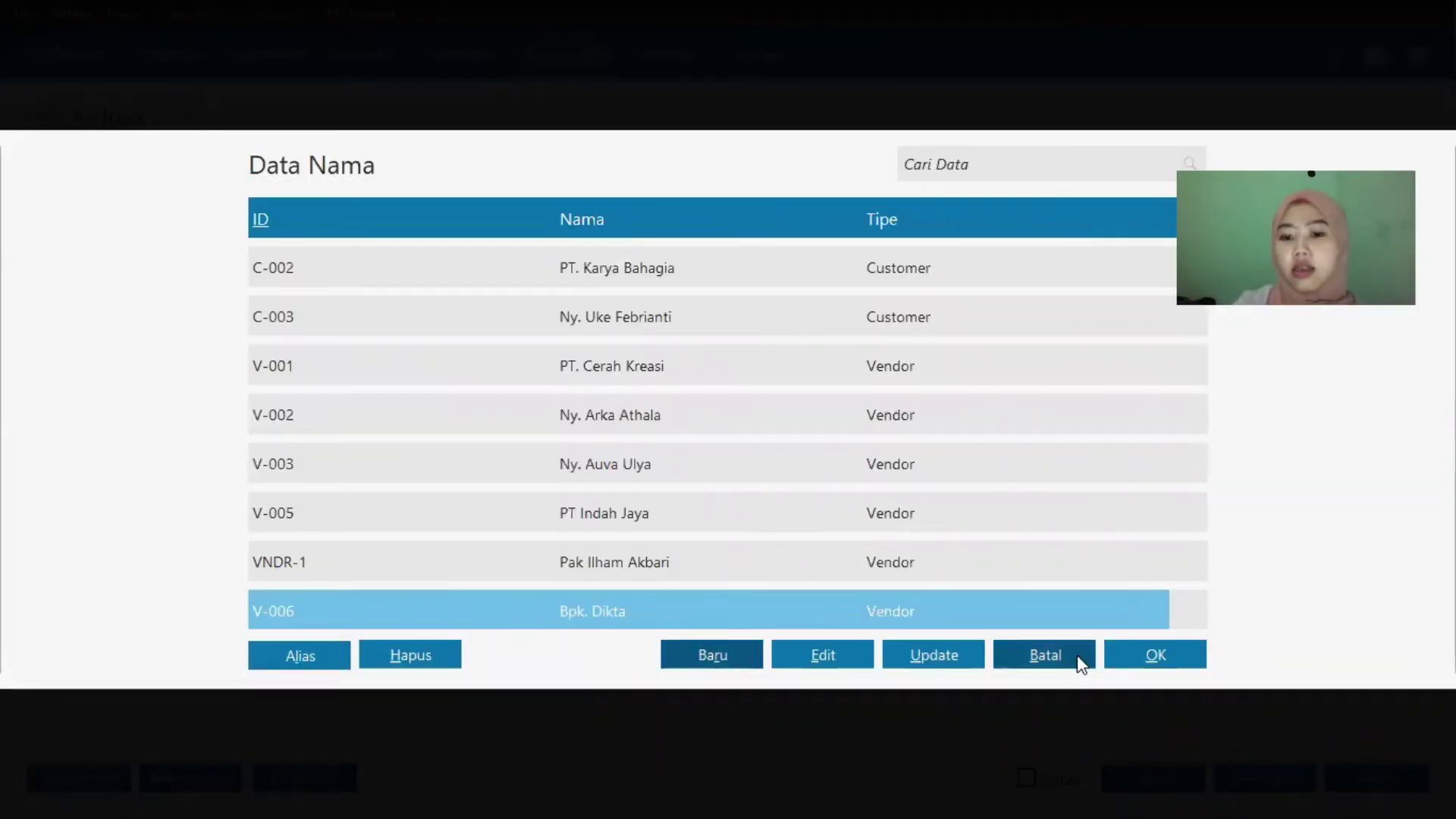
left_click(1178, 666)
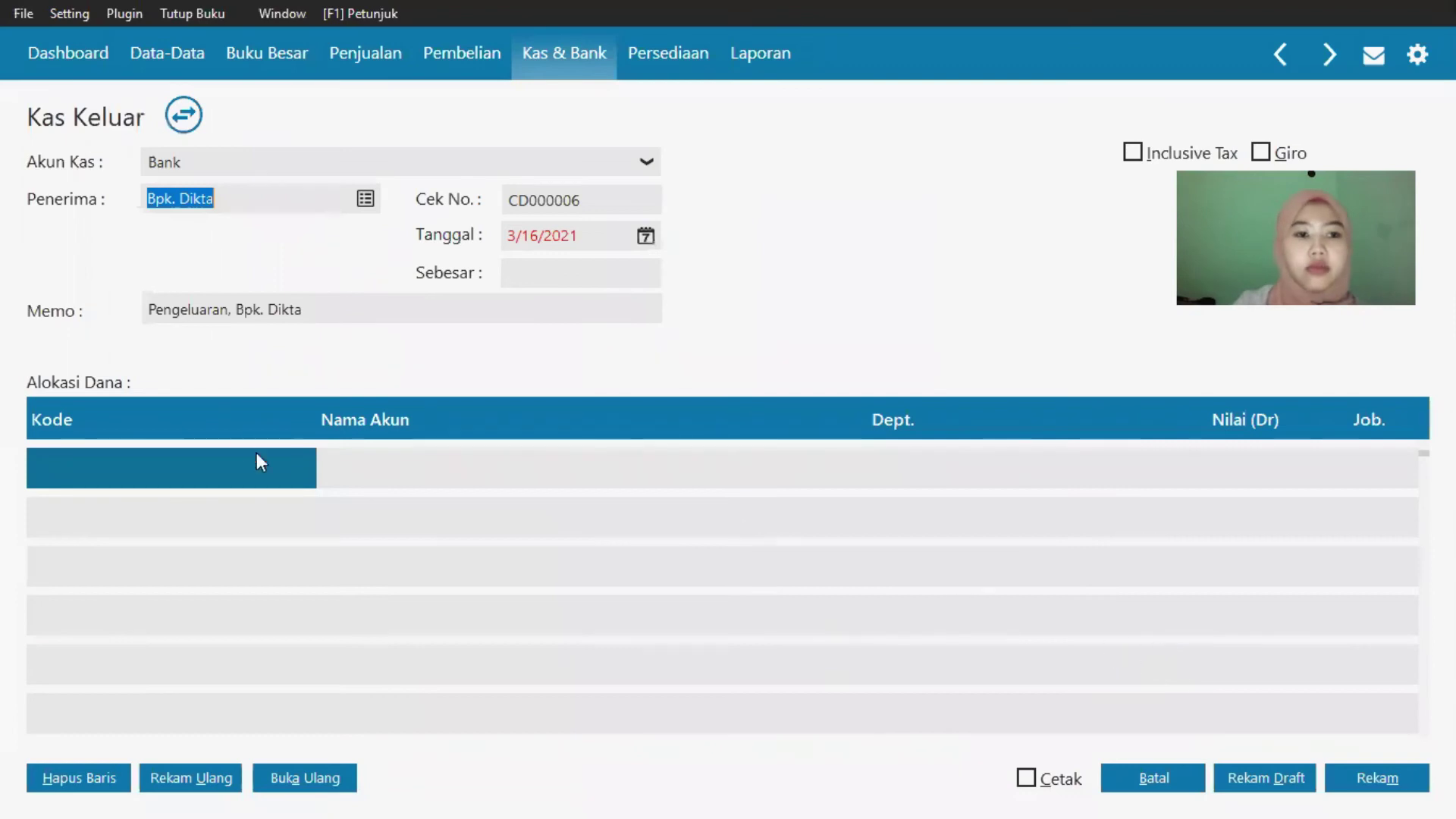
- Change the Kas Keluar cheque number to CD000002
left_click(231, 202)
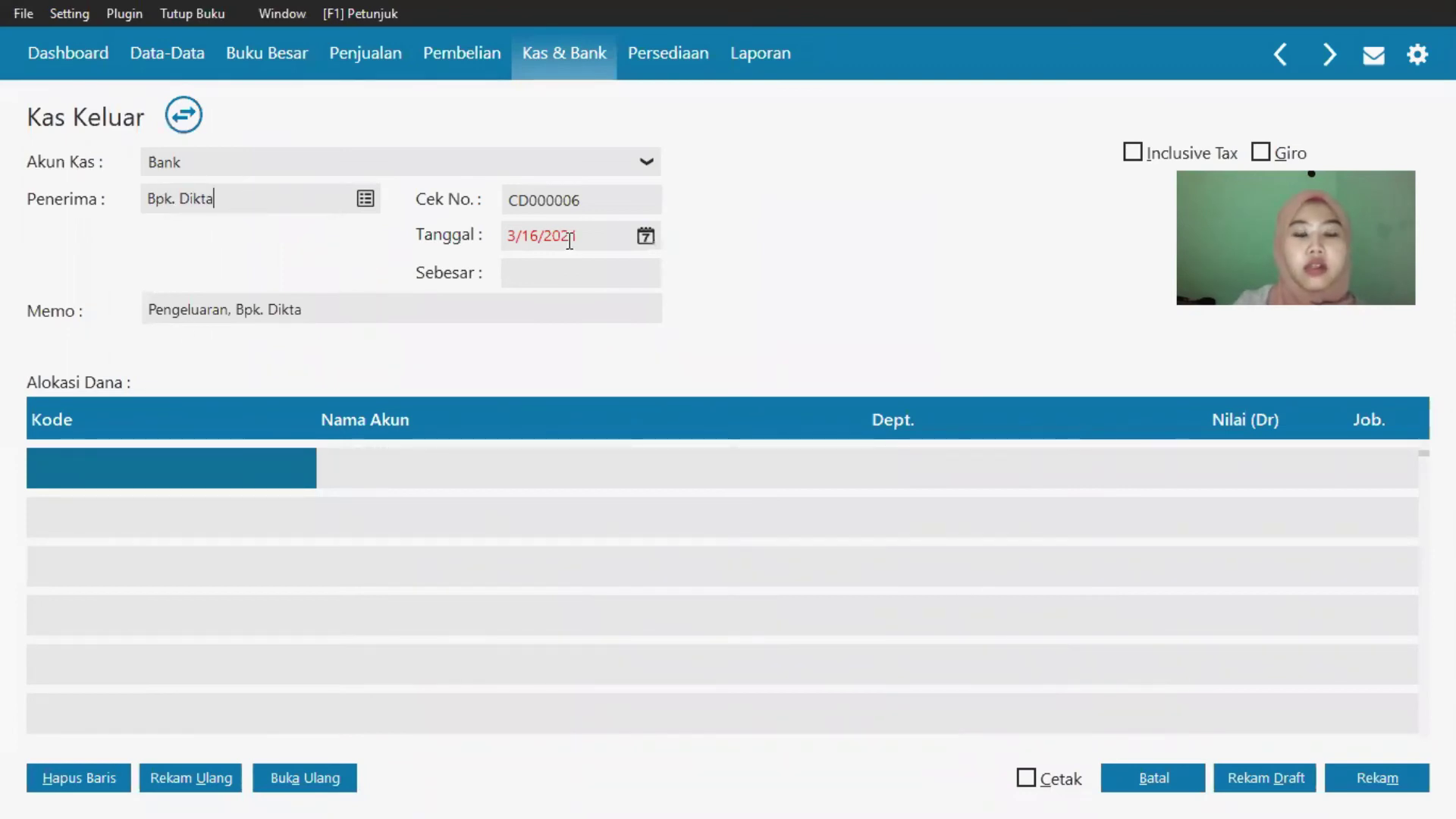
double_click(606, 199)
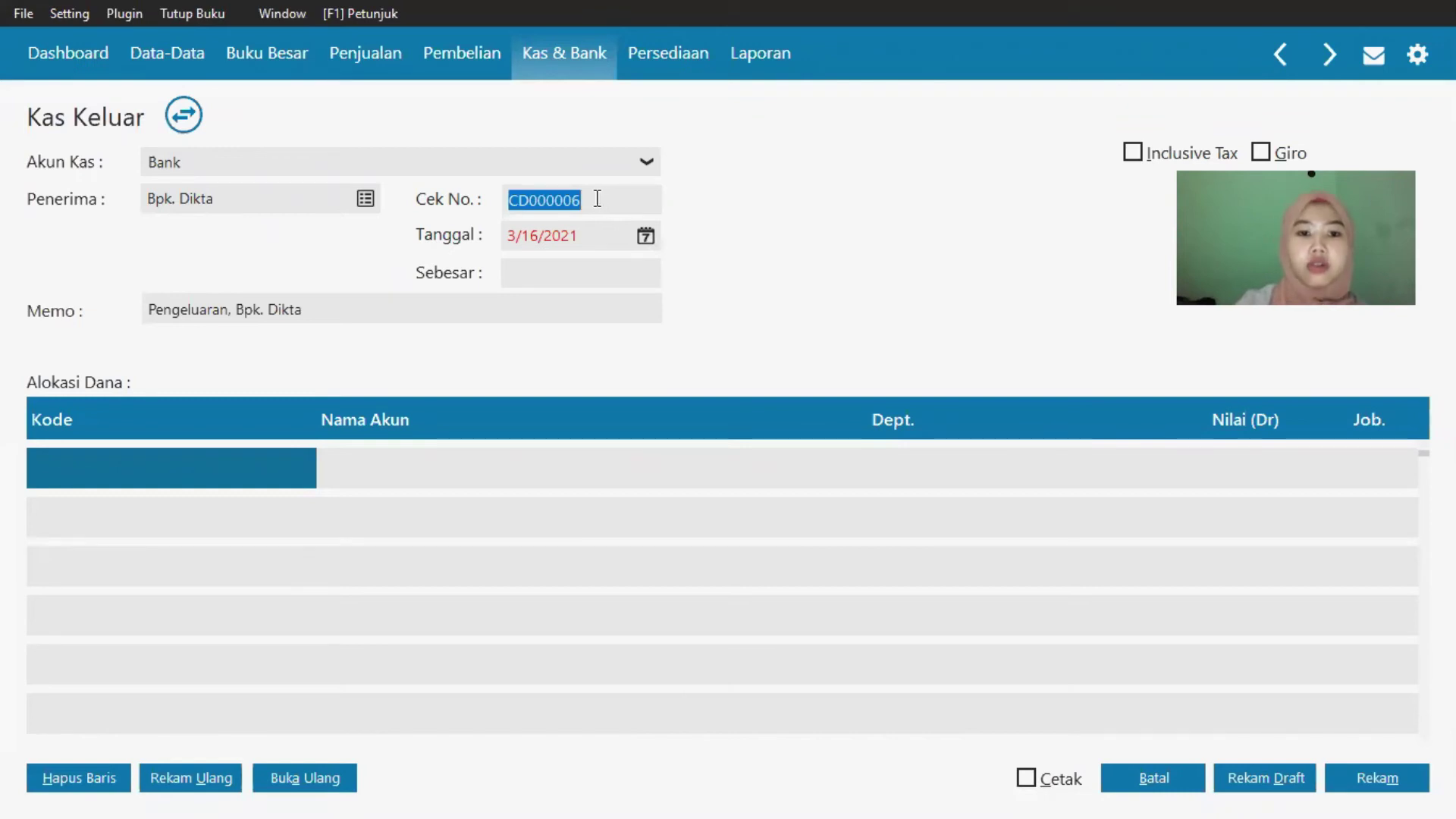
left_click(586, 203)
type("2")
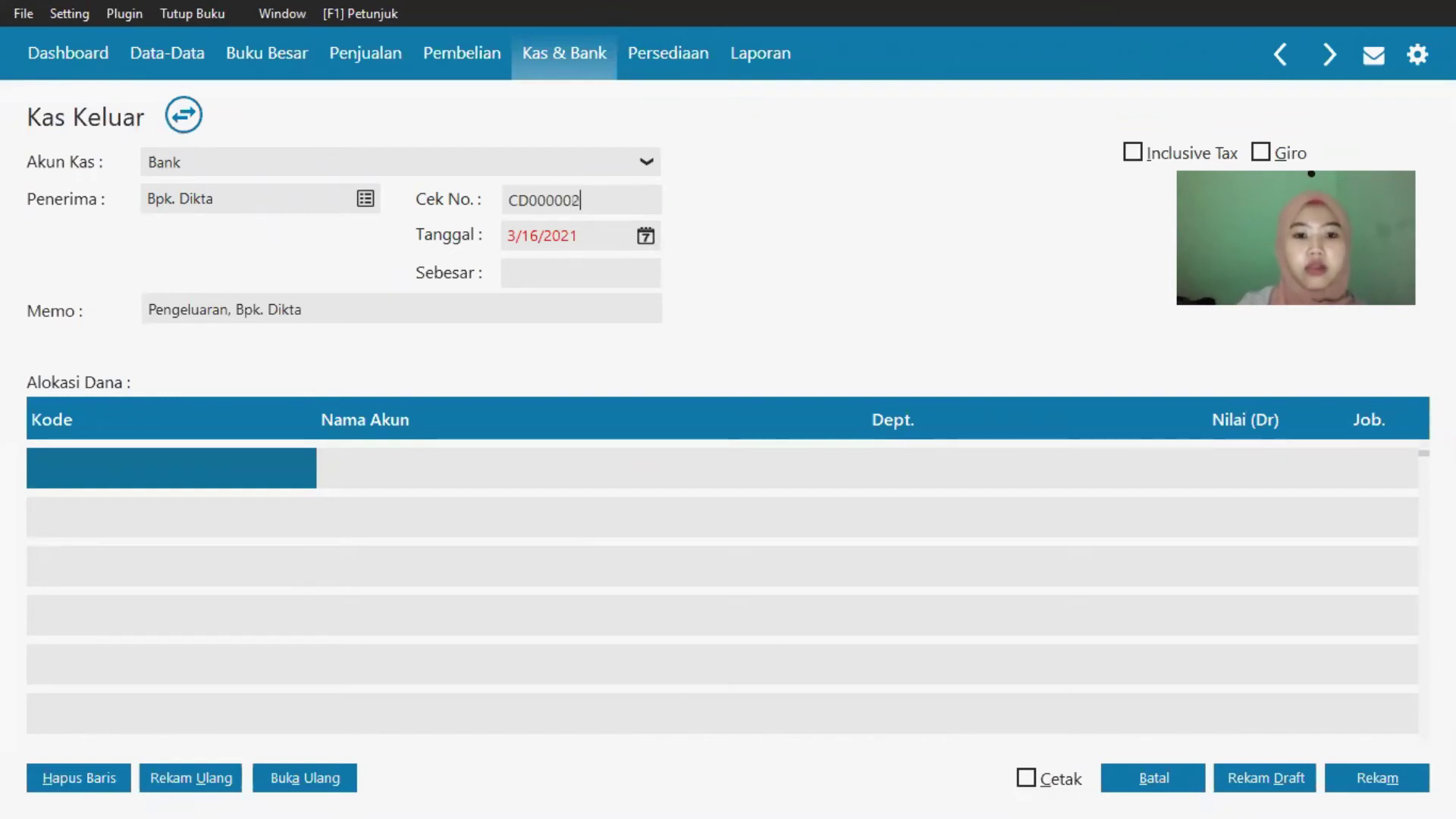
- Set the transaction date to 01/12/2019, checking the voucher slide for reference
double_click(584, 239)
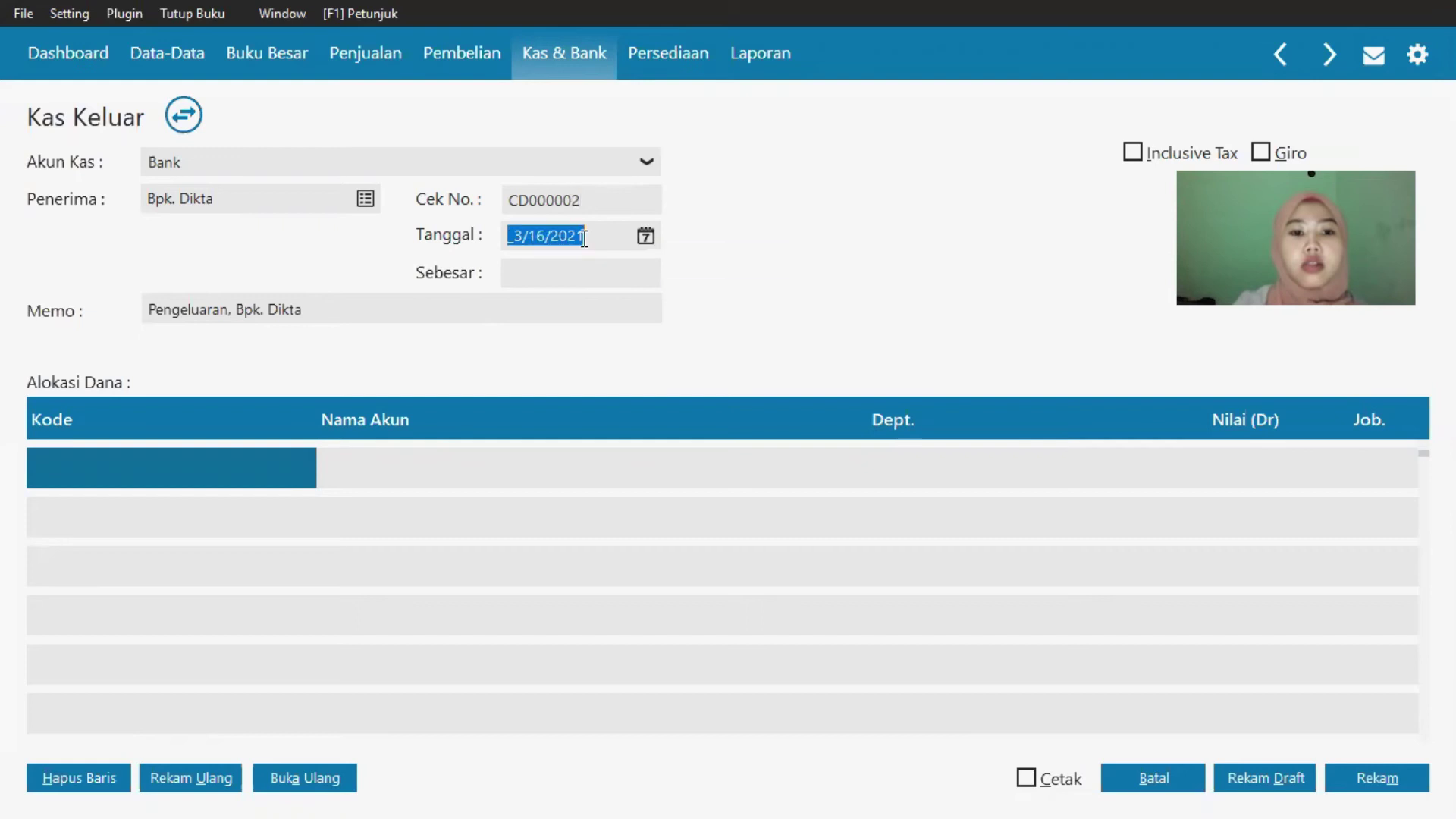
key("alt+Tab")
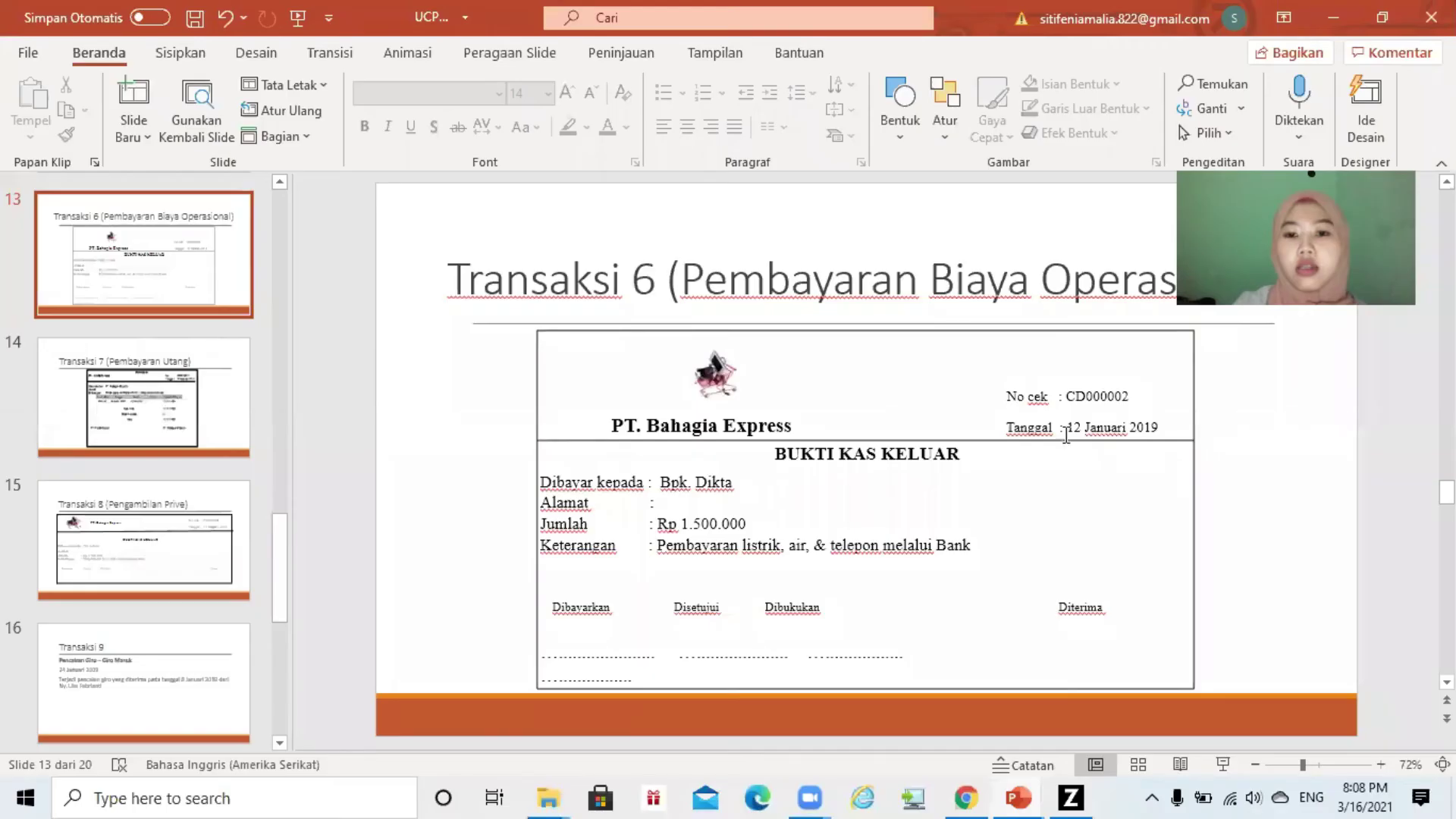
key("alt+Tab")
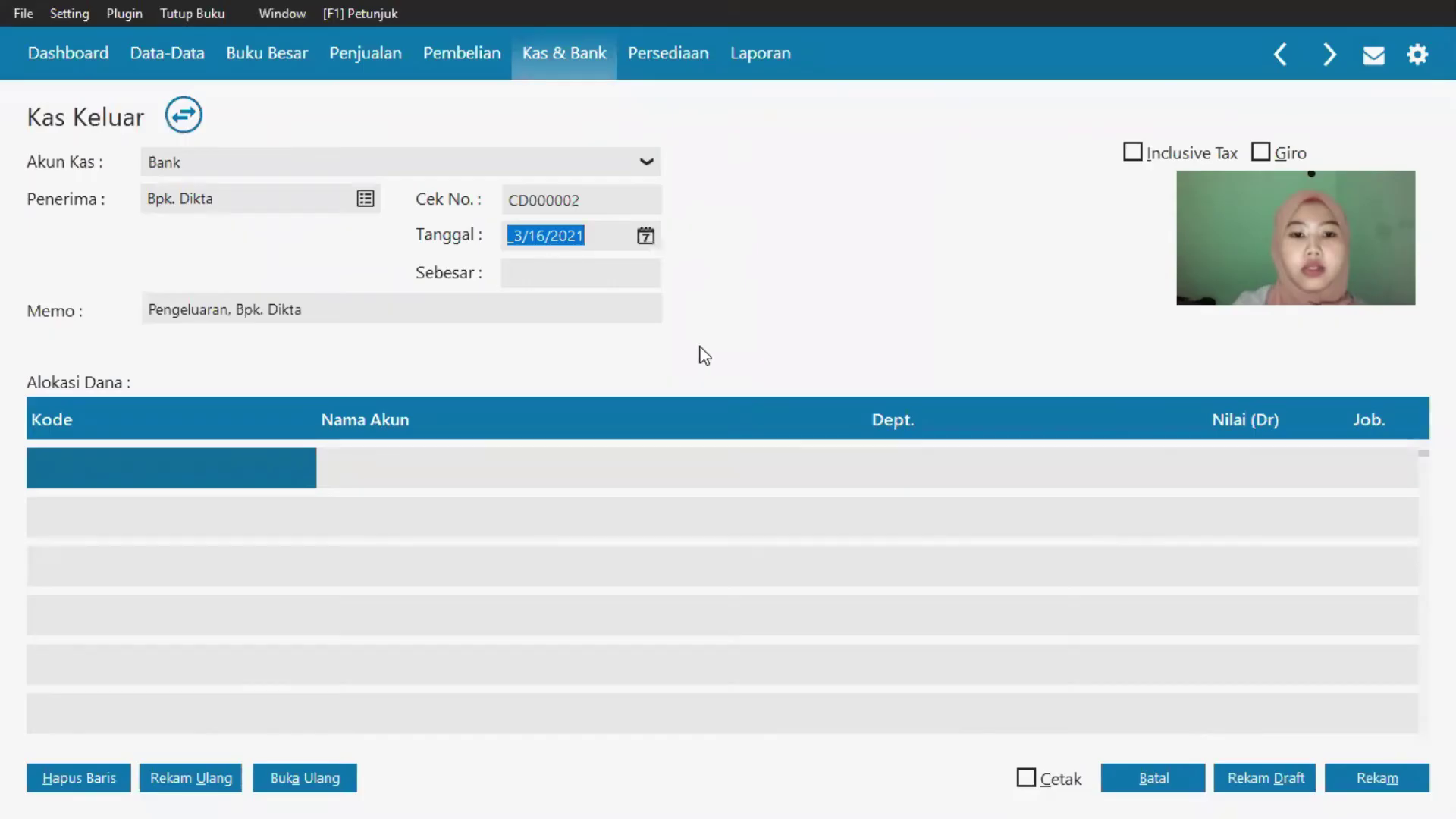
key("BackSpace")
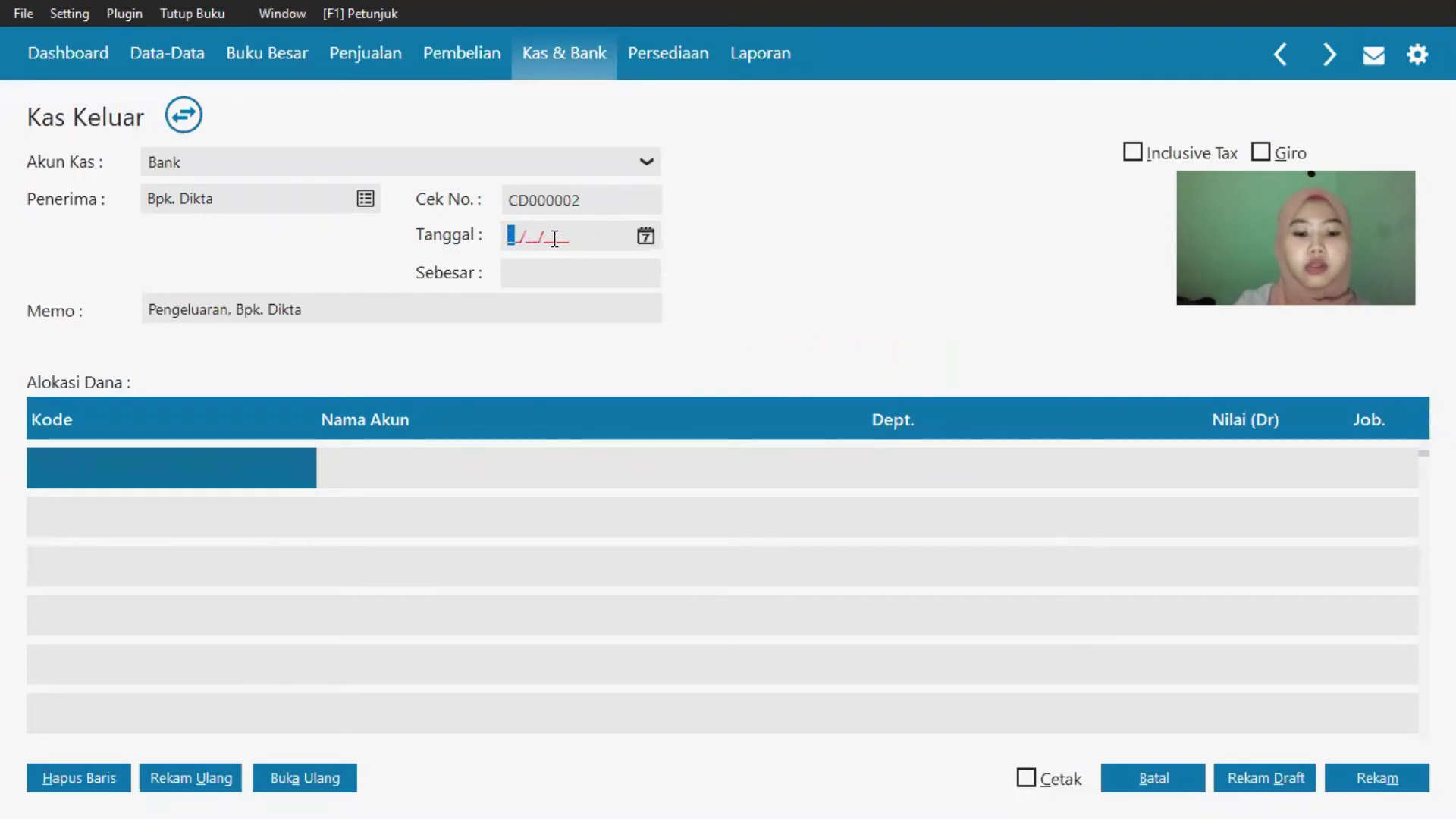
type("01/12/2019")
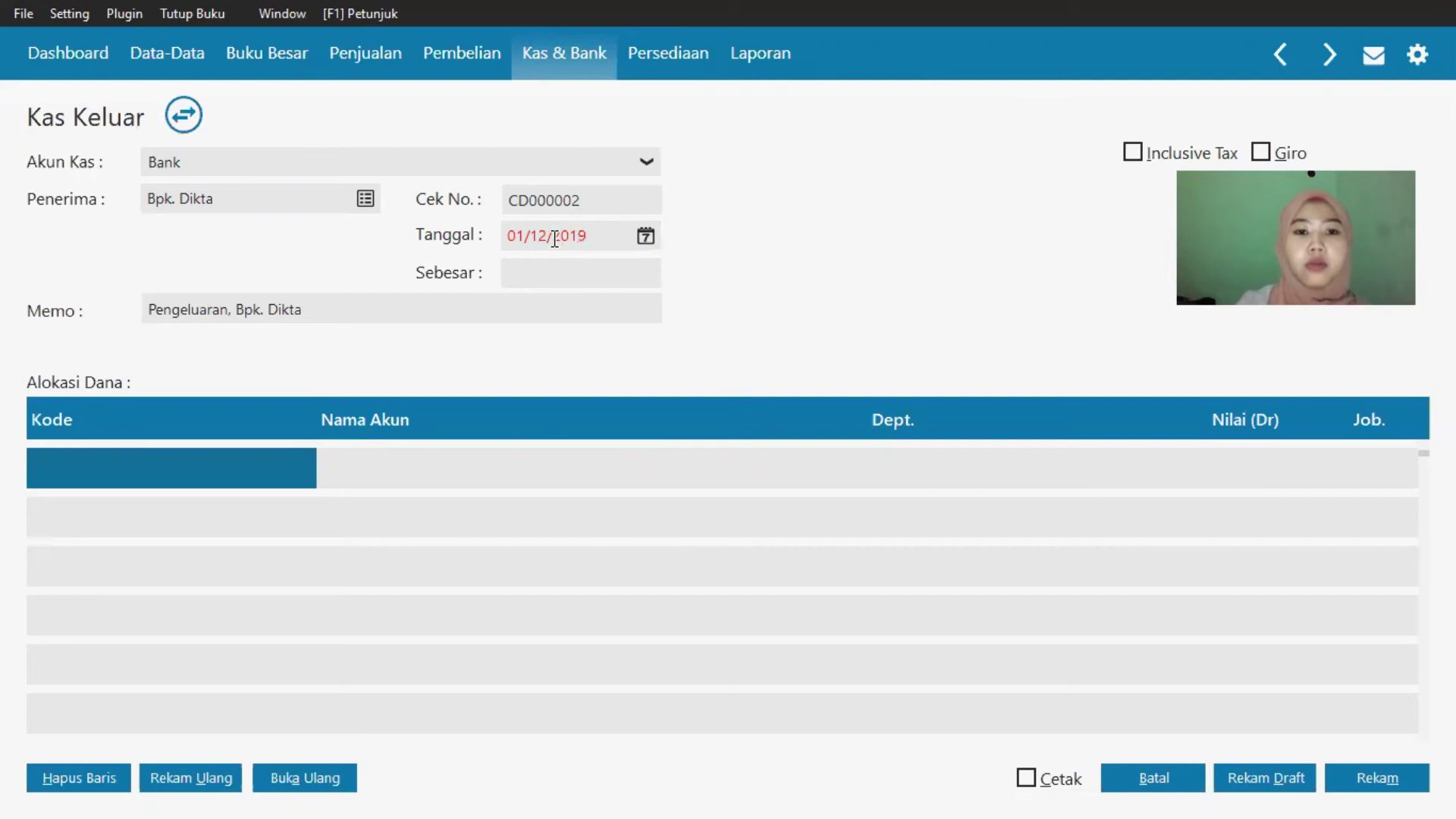
- Change the memo to read 'Pengeluaran Pembayaran Biaya Operasional' before the recipient's name
left_click(233, 309)
left_click(228, 309)
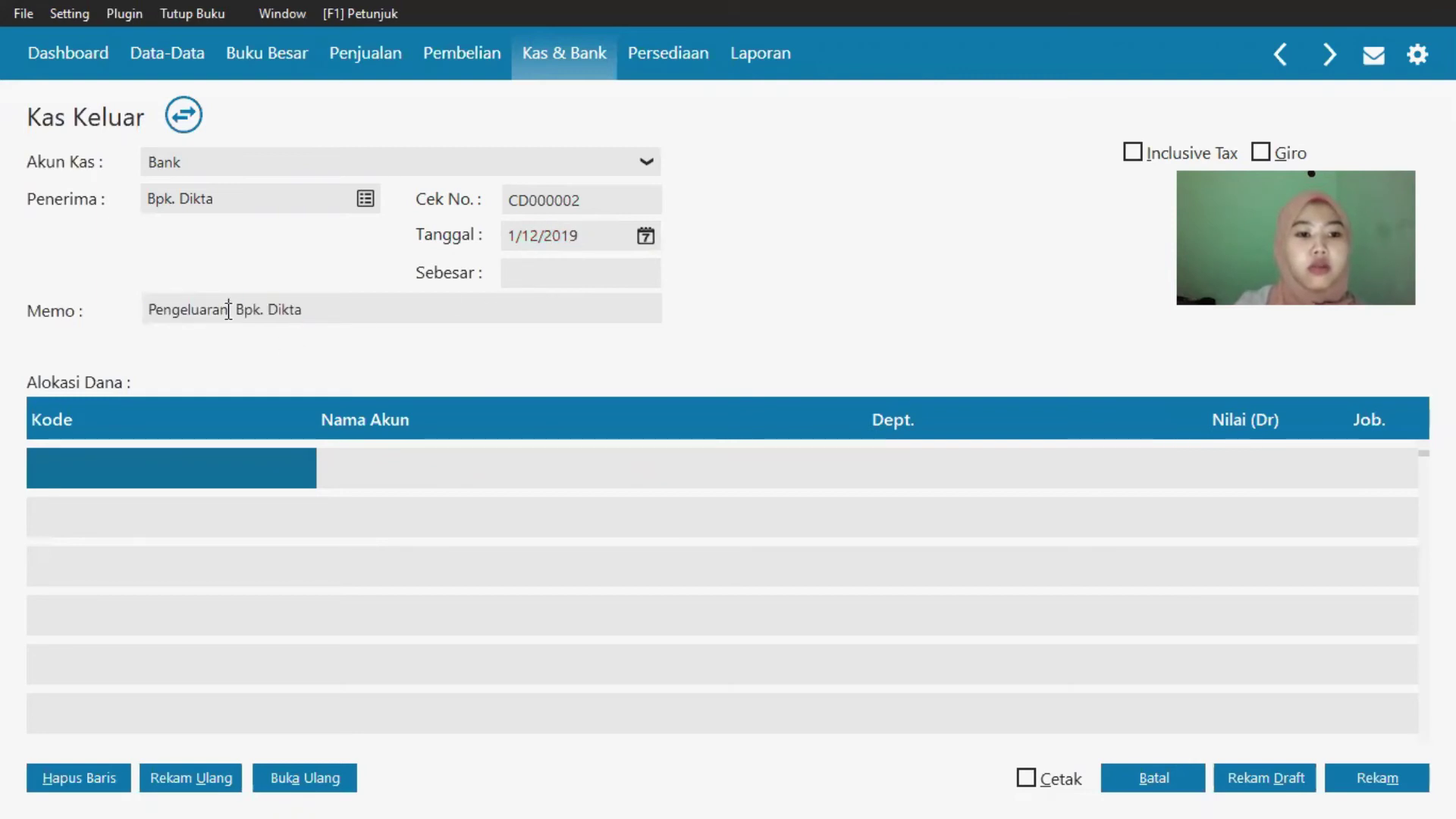
key("BackSpace")
type("Pembayaran")
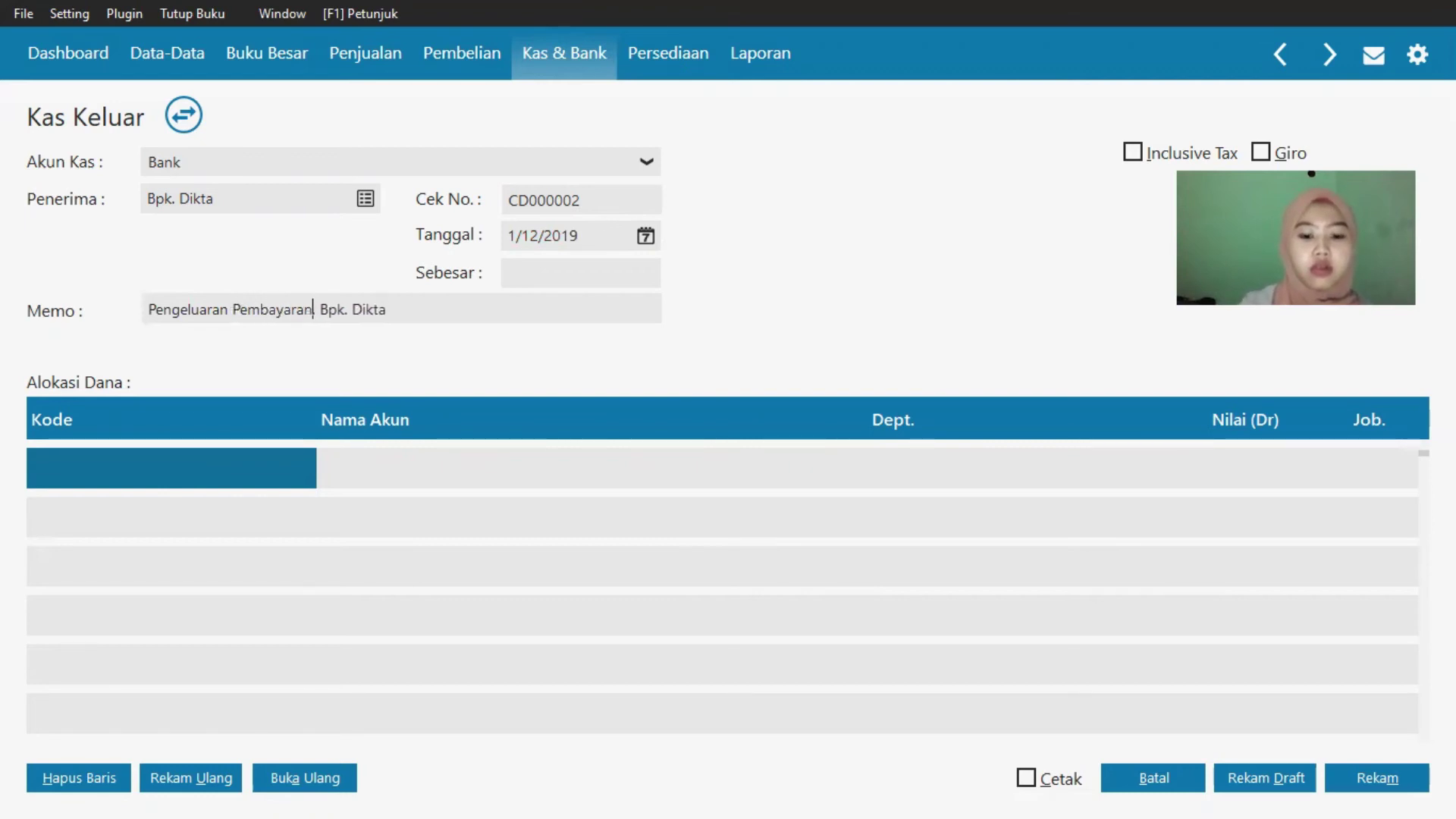
type(" Biaya ")
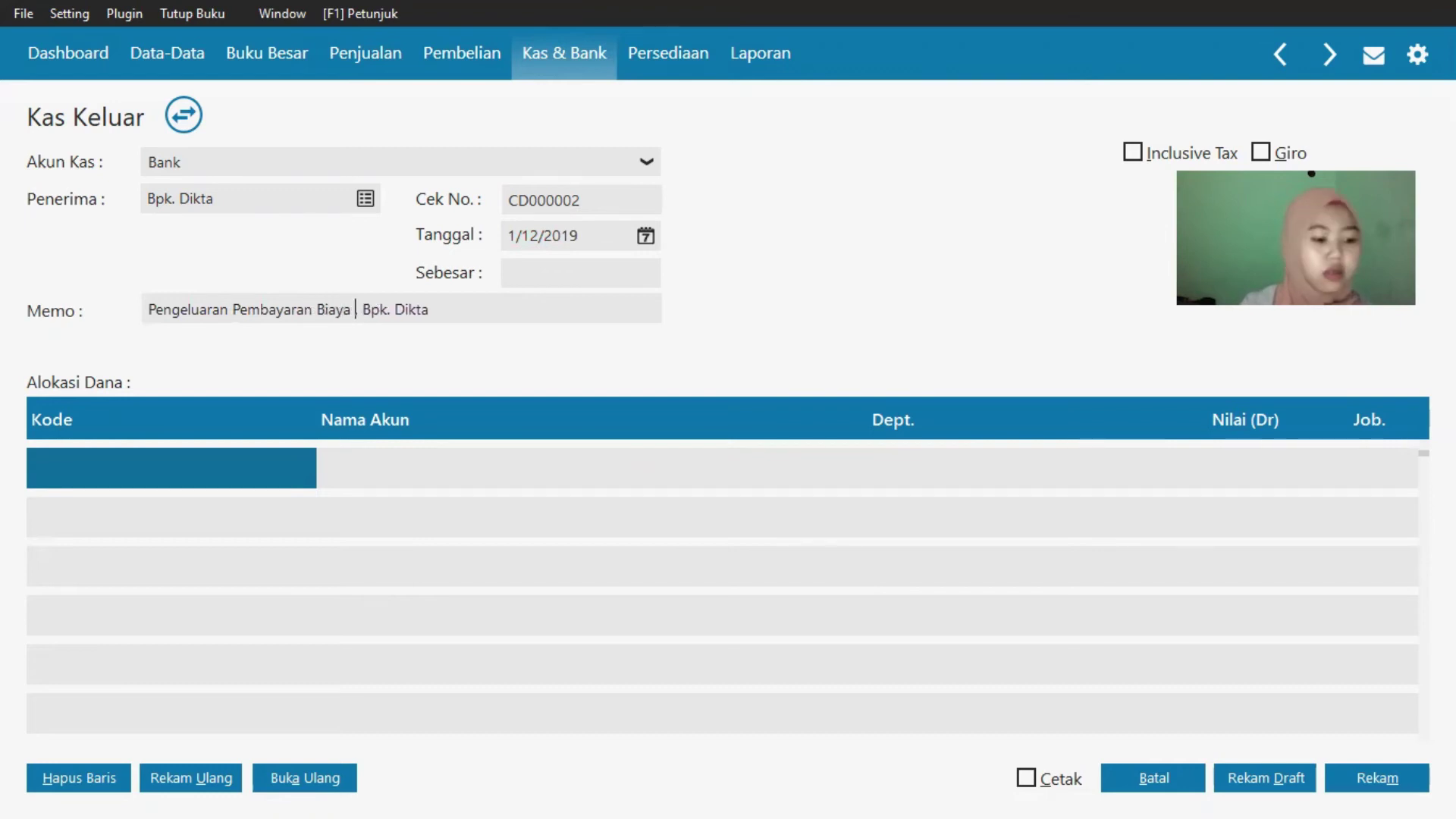
type("Op")
type("erasion")
type("al,")
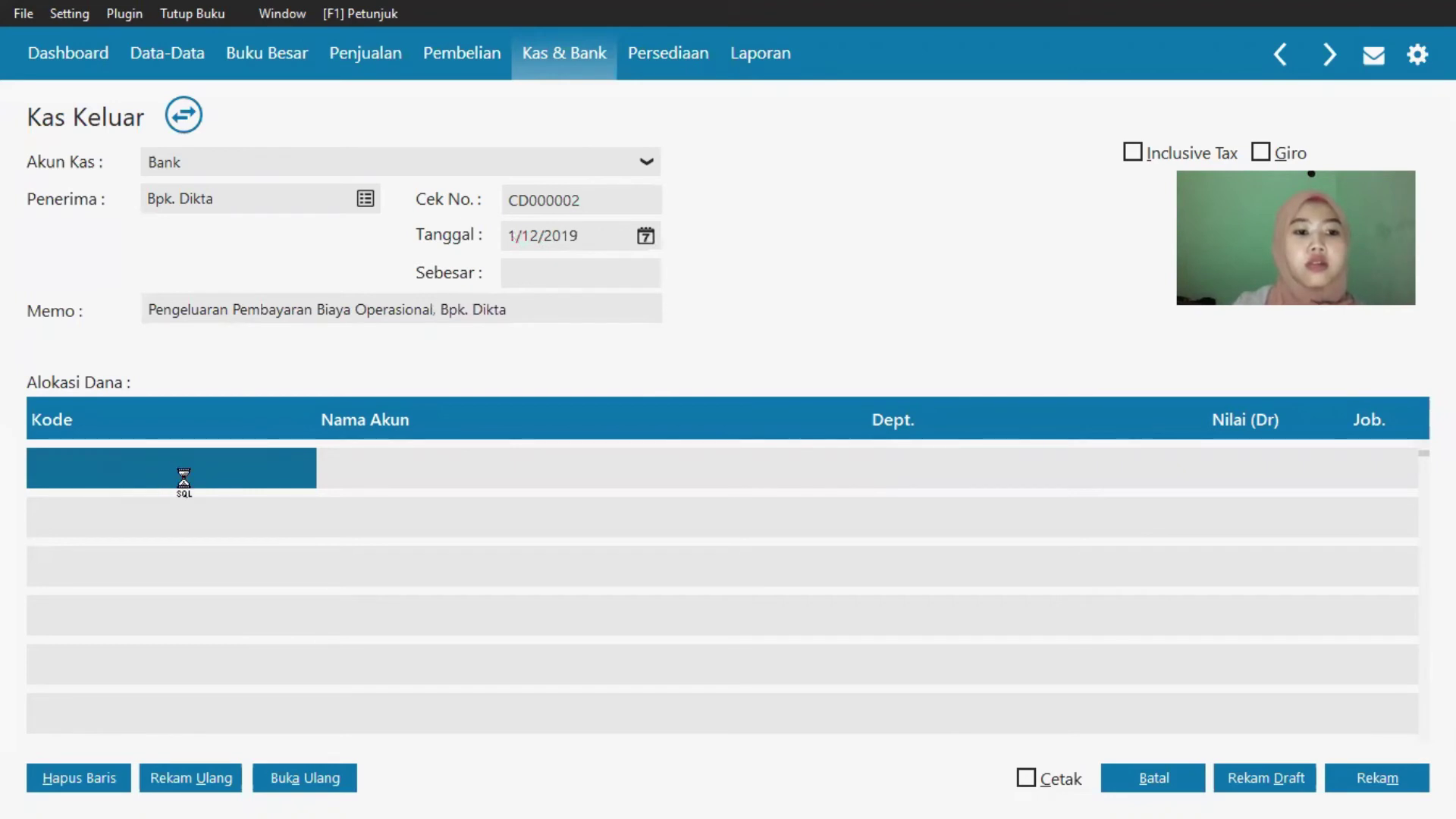
- Open Daftar Akun for the first Alokasi Dana line and scroll down to the 62000 expense accounts
left_click(171, 465)
double_click(101, 463)
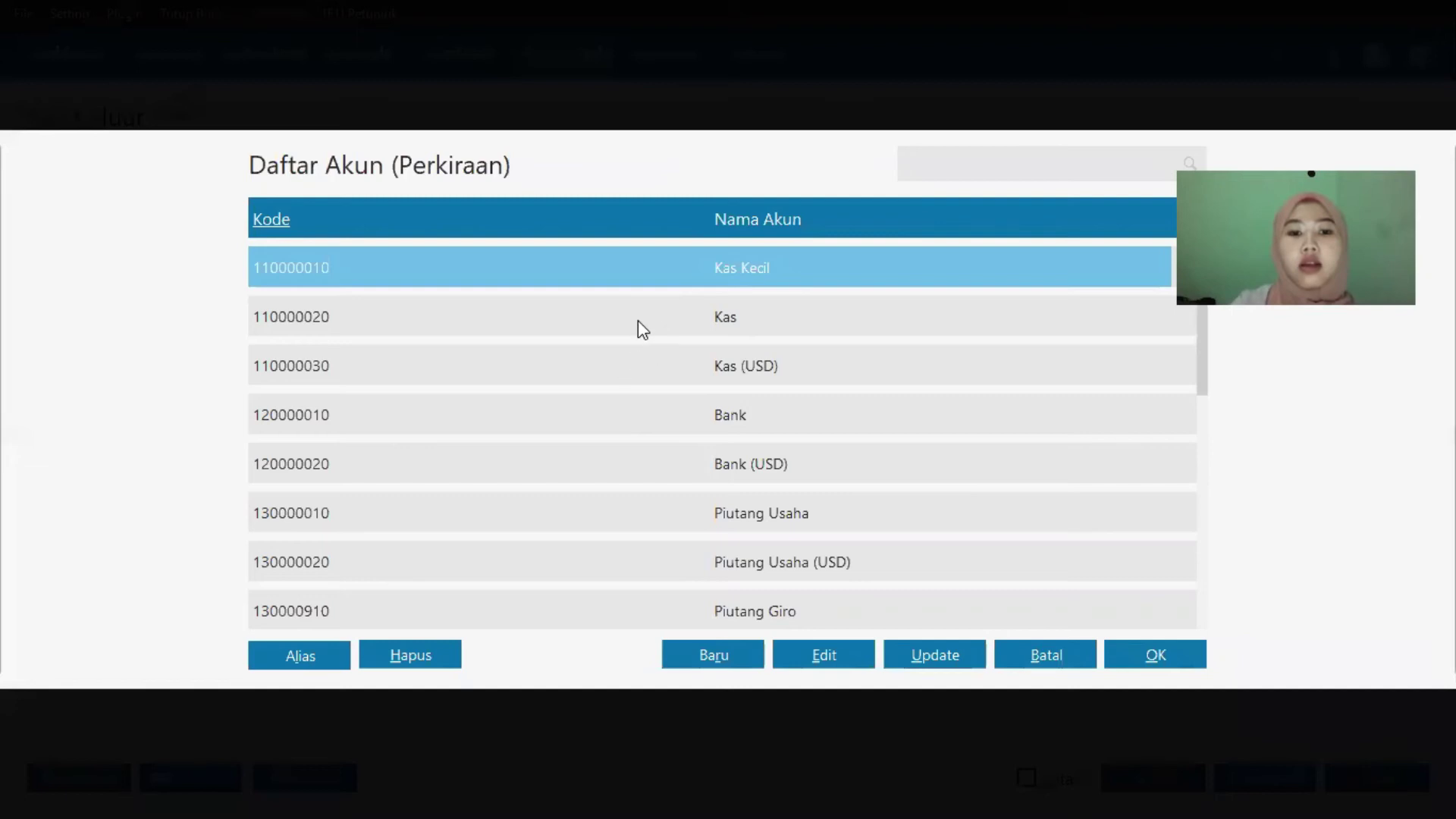
key("alt+Tab")
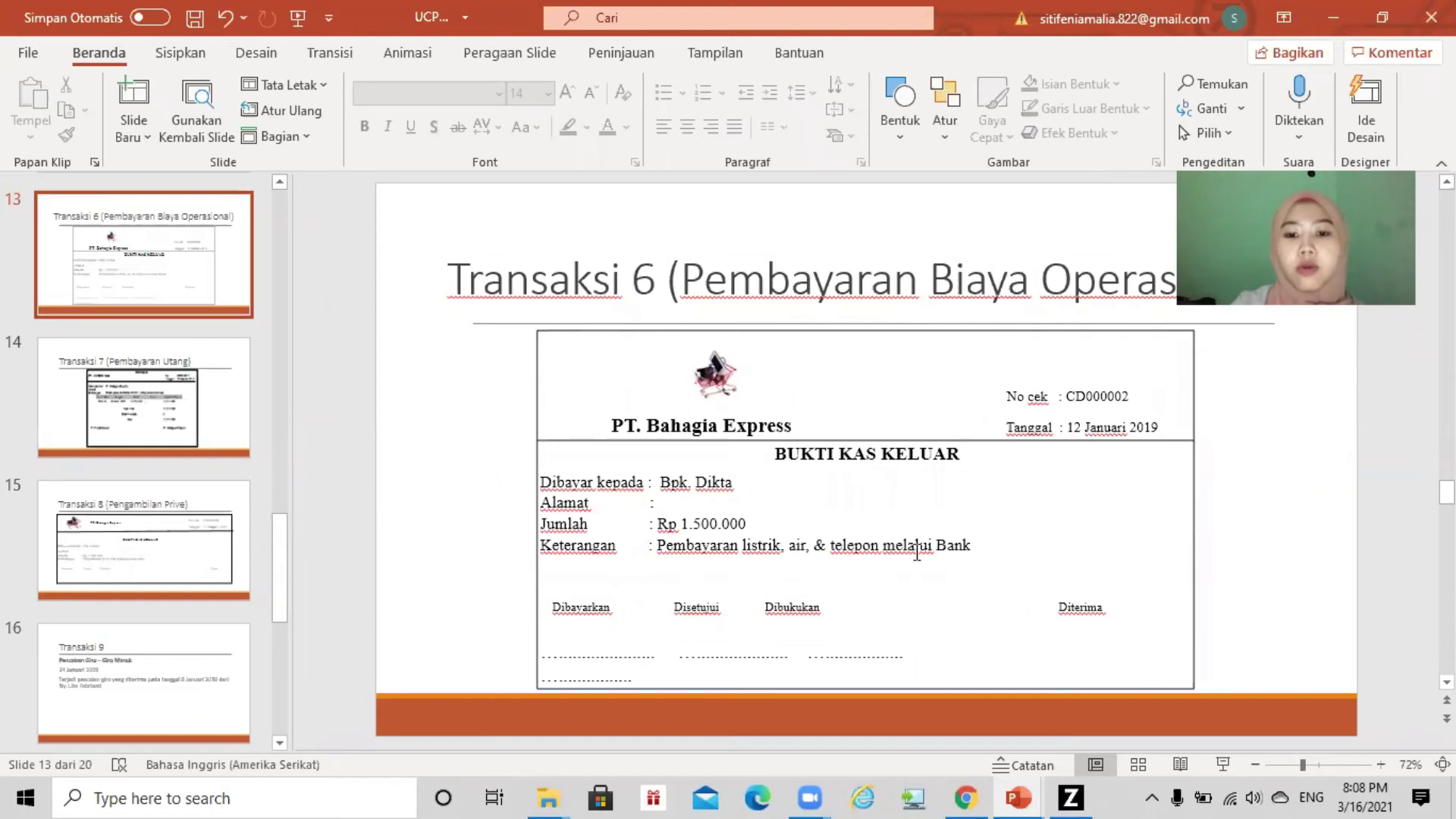
key("alt+Tab")
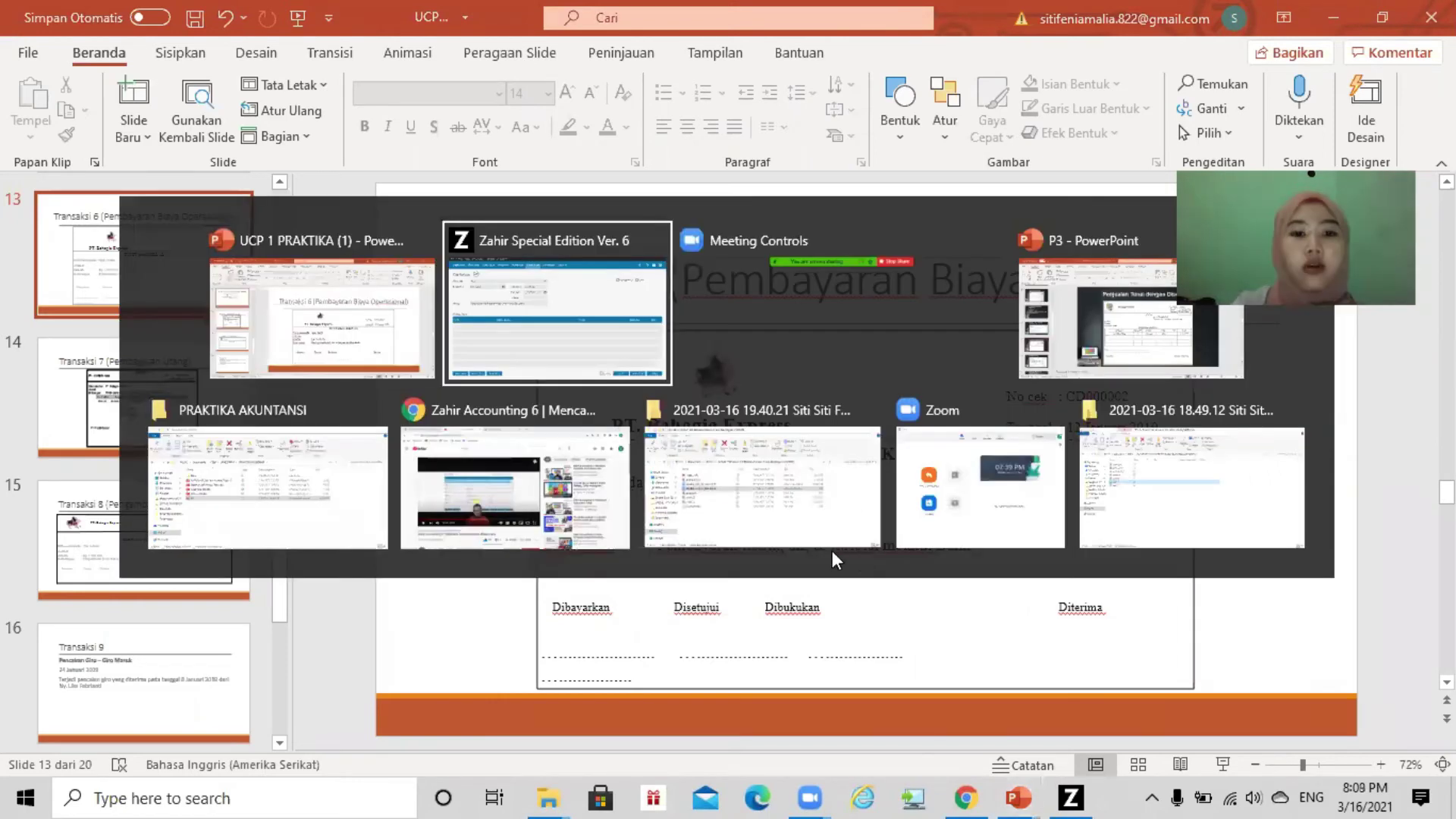
key("Down")
key("Down")
key("Down")
key("Down")
key("Down")
key("Down")
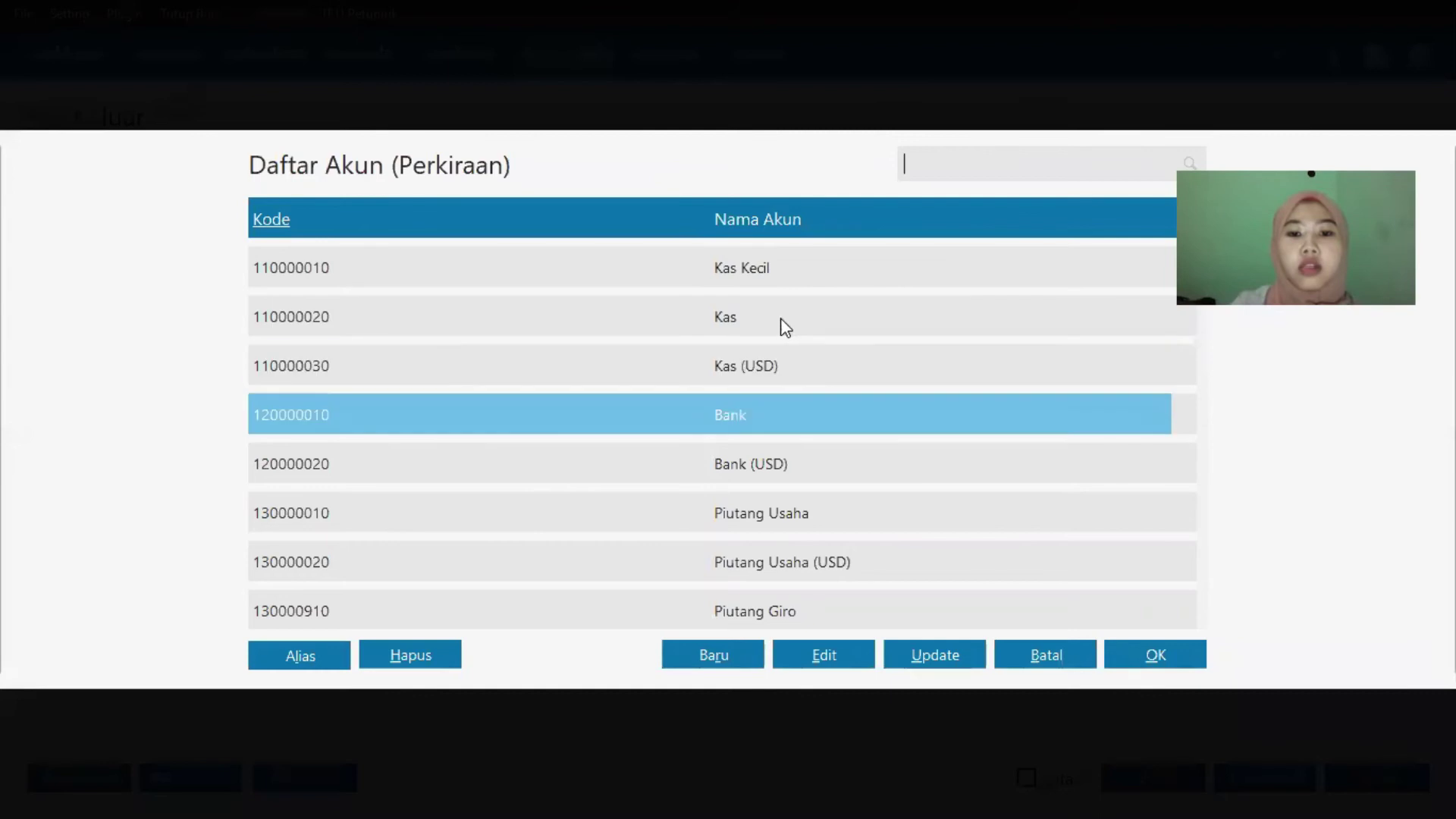
key("Down")
key("Down")
key("Down")
key("Down")
key("Down")
key("Down")
key("Down")
key("Down")
key("Down")
key("Down")
key("Down")
key("Down")
key("Down")
key("Down")
key("Down")
key("Down")
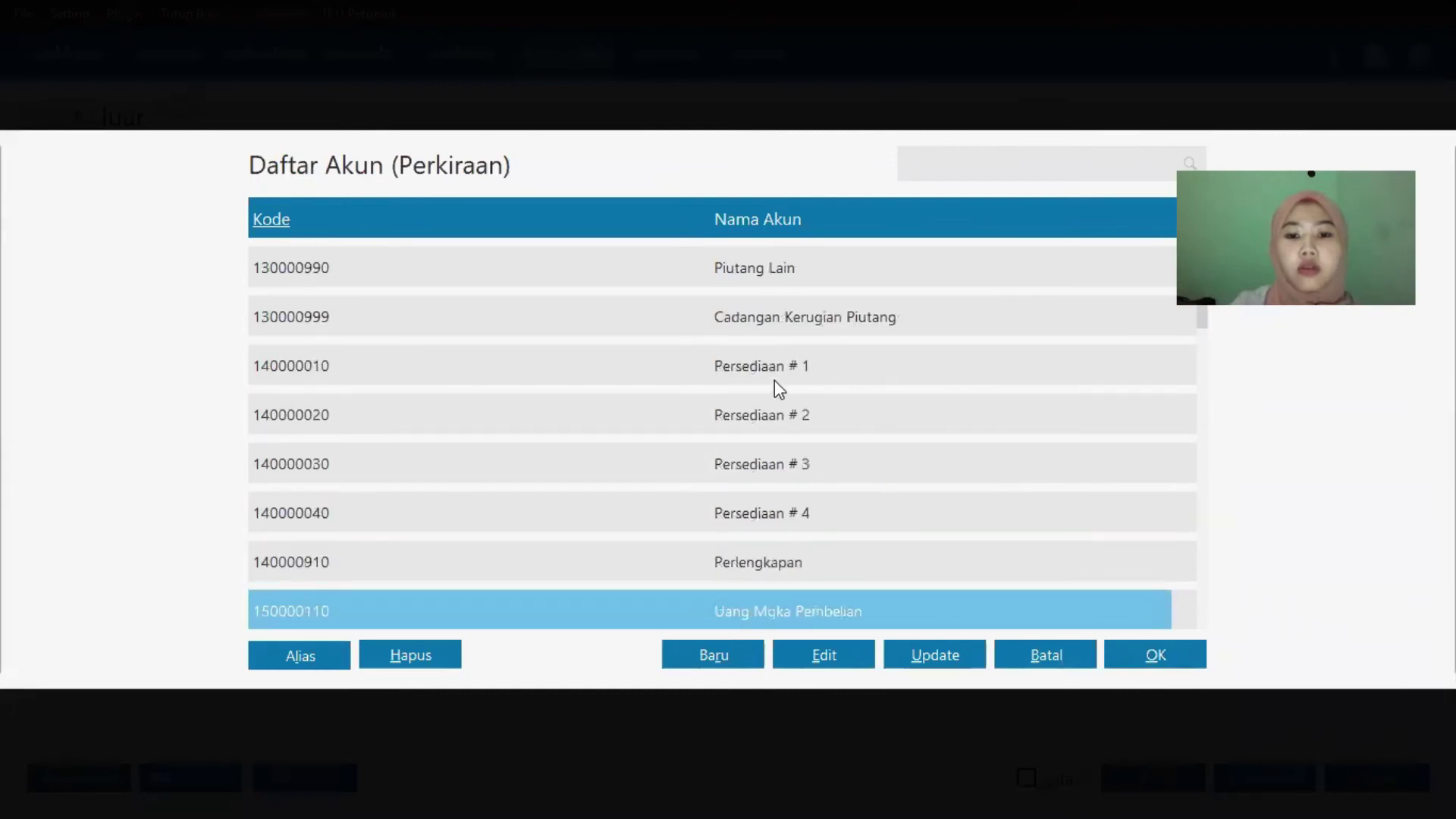
key("Down")
key("Down")
key("Down")
key("Down")
key("Down")
key("Down")
key("Down")
key("Down")
key("Down")
key("Down")
key("Down")
key("Down")
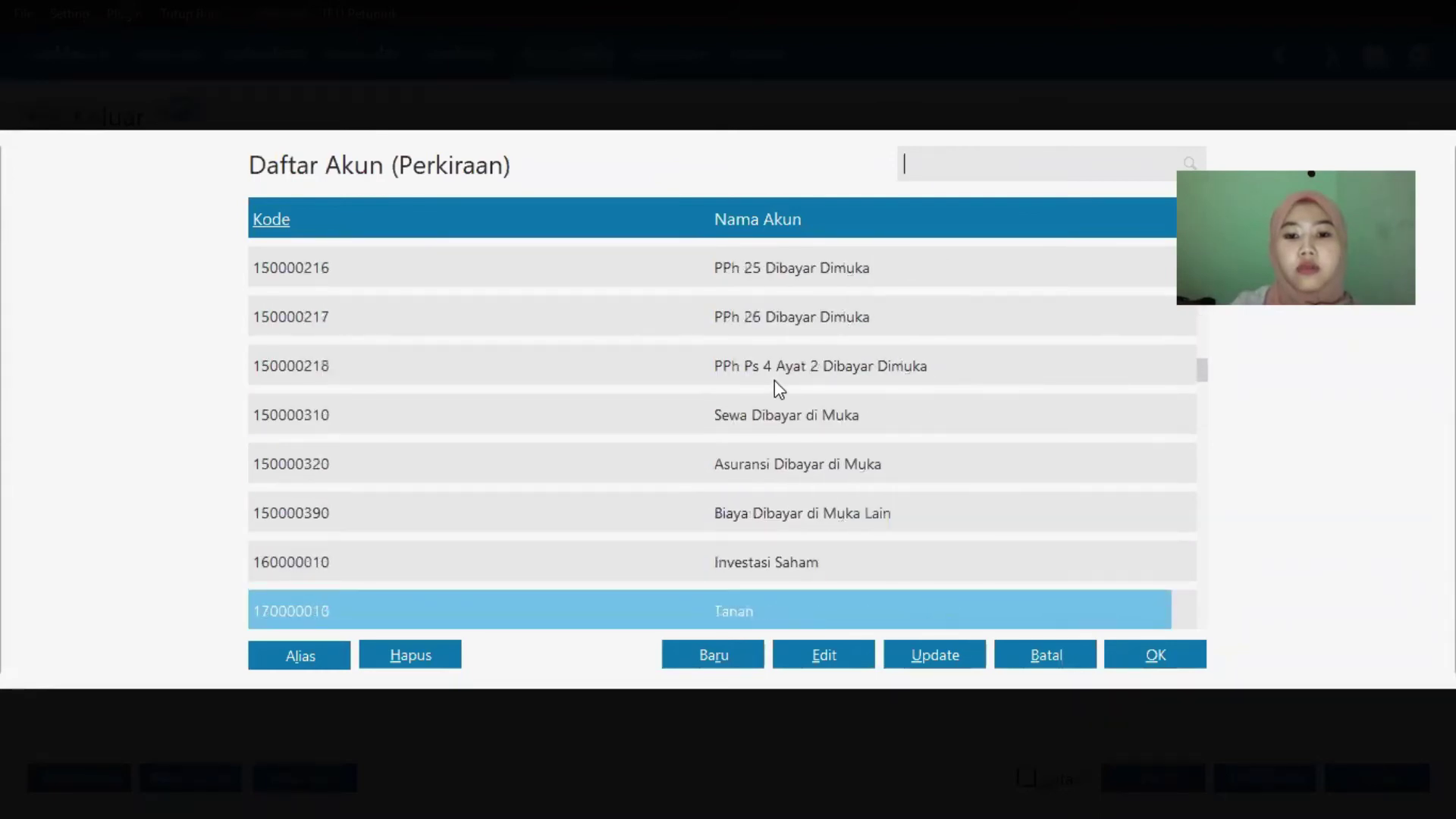
key("Down")
key("Down")
key("Down")
key("Down")
key("Down")
key("Down")
key("Down")
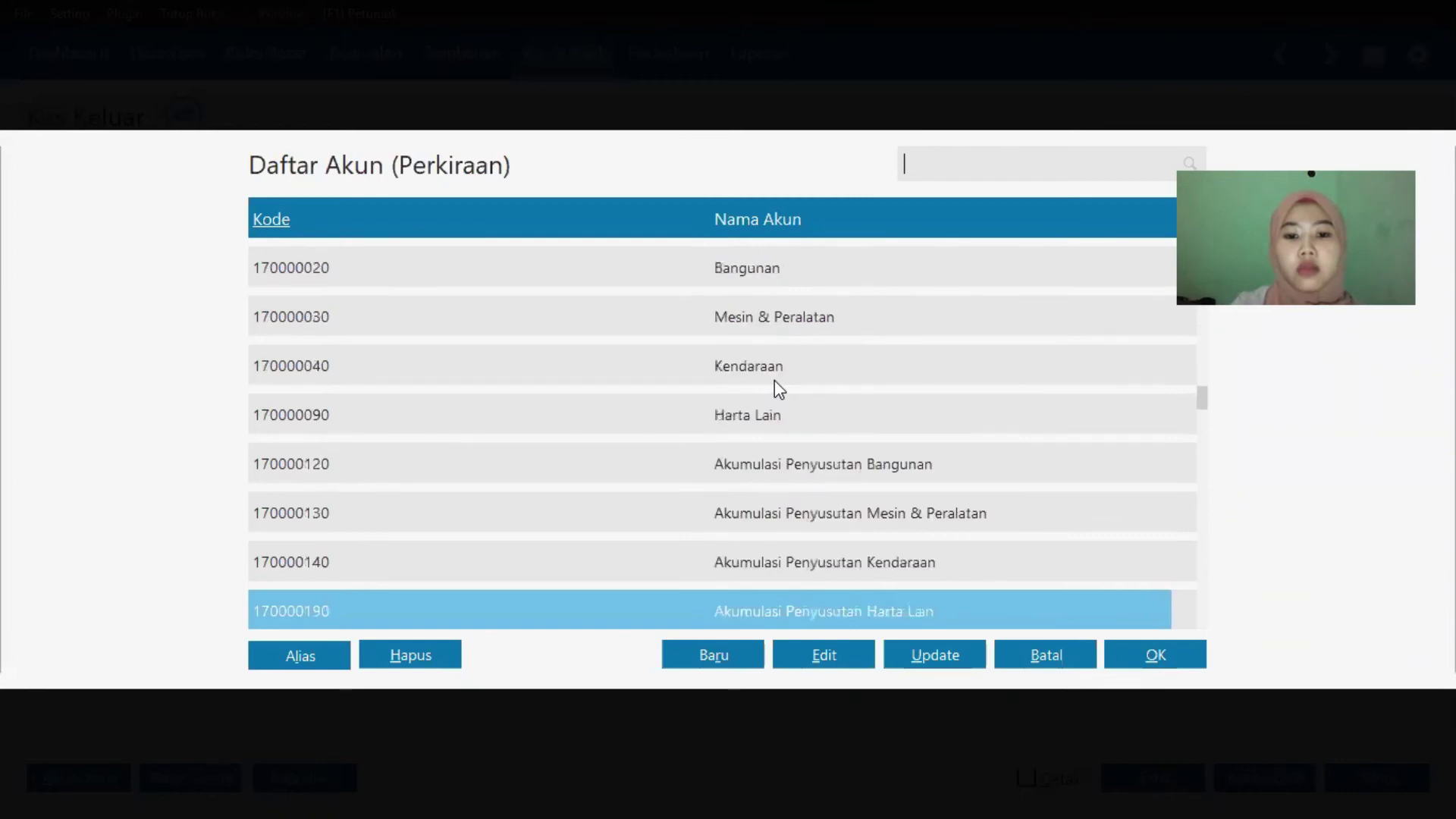
key("Down")
key("Down")
key("Down")
key("Down")
key("Down")
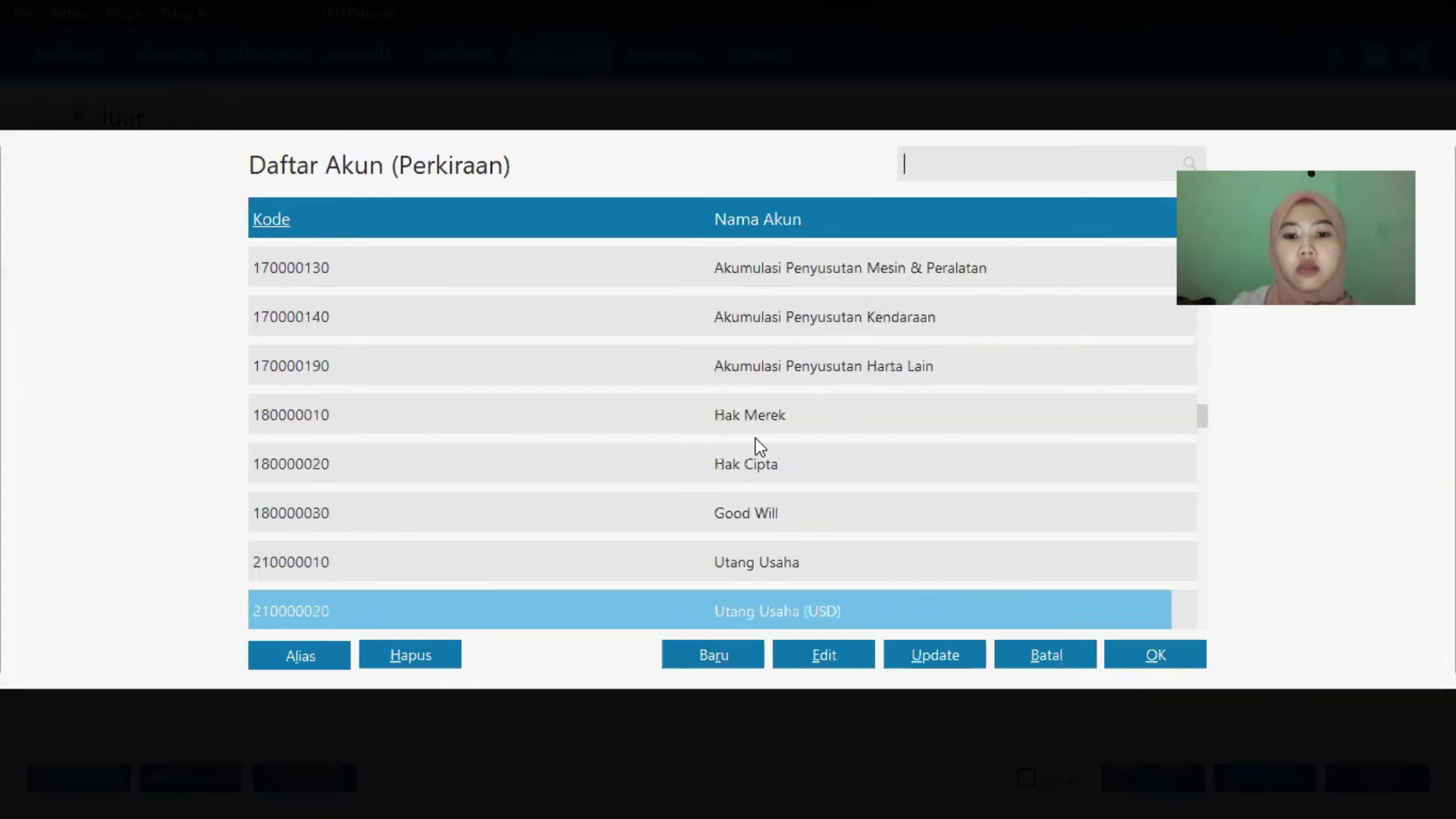
key("Down")
key("Down")
key("Down")
key("Down")
key("Down")
key("Down")
key("Down")
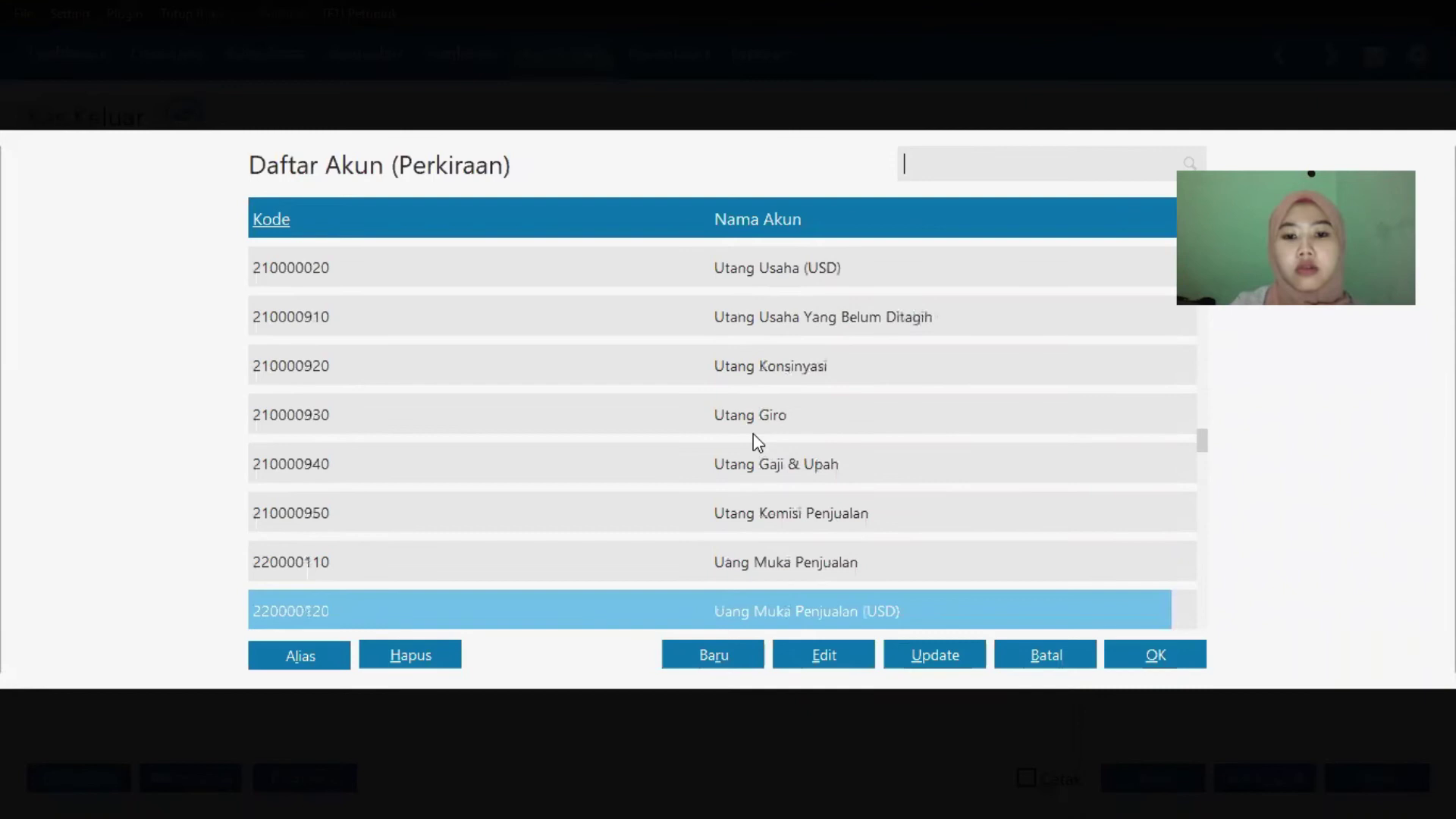
key("Down")
key("Down")
key("Down")
key("Down")
key("Down")
key("Down")
key("Down")
key("Down")
key("Down")
key("Down")
key("Down")
key("Down")
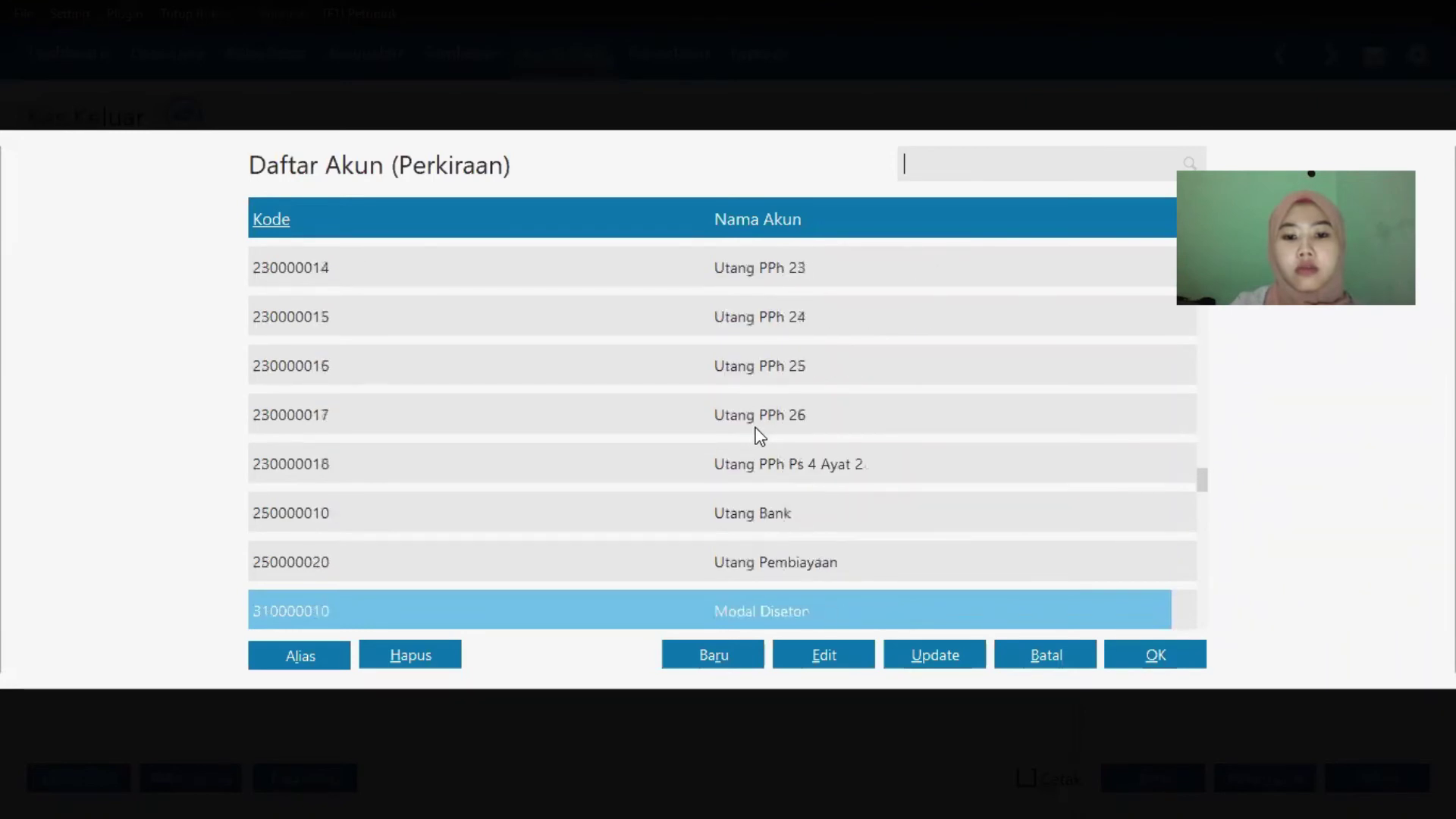
key("Down")
key("Down")
key("Down")
key("Down")
key("Down")
key("Down")
key("Down")
key("Down")
key("Down")
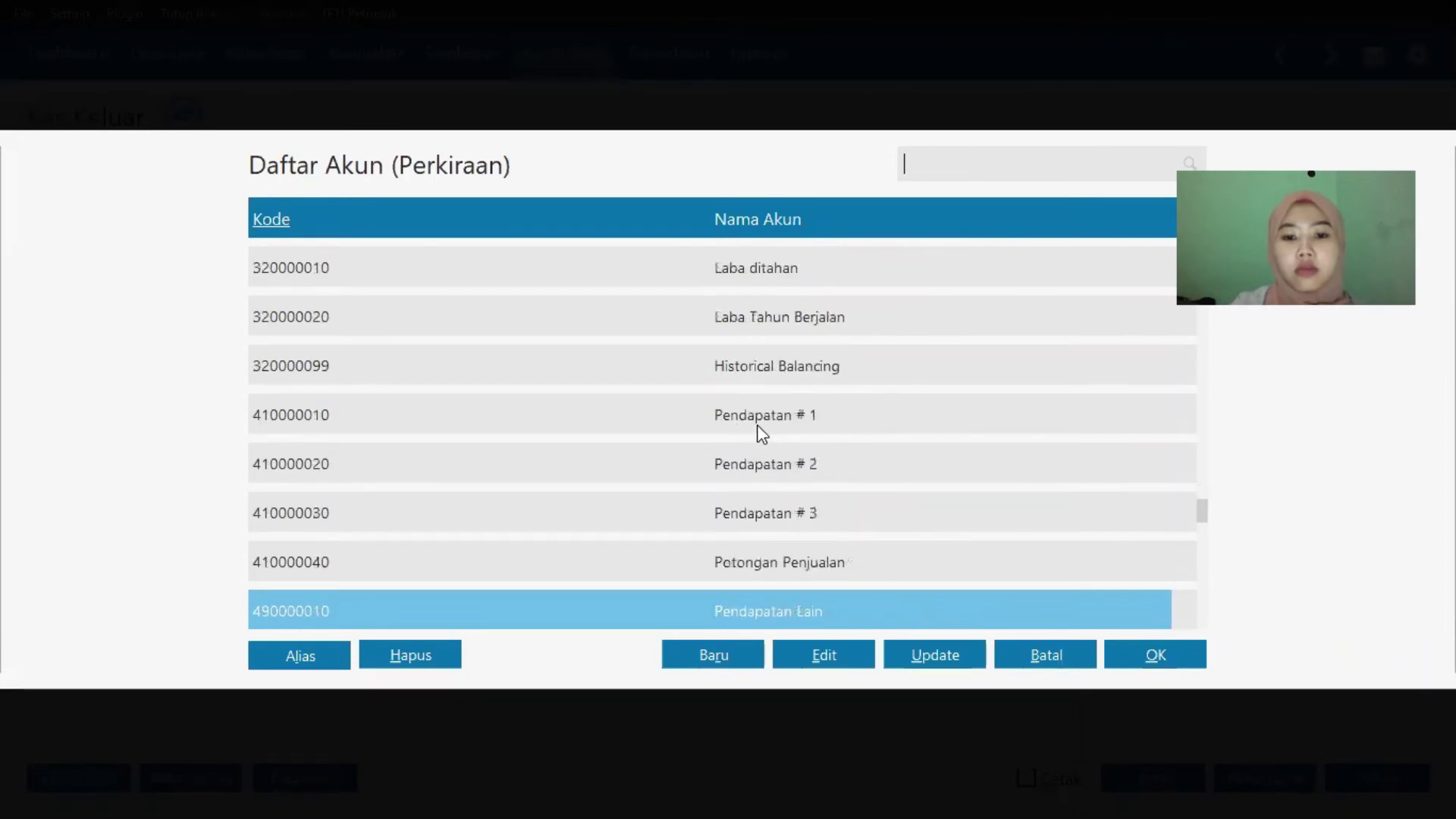
key("Down")
key("Down")
key("Down")
key("Down")
key("Down")
key("Down")
key("Down")
key("Down")
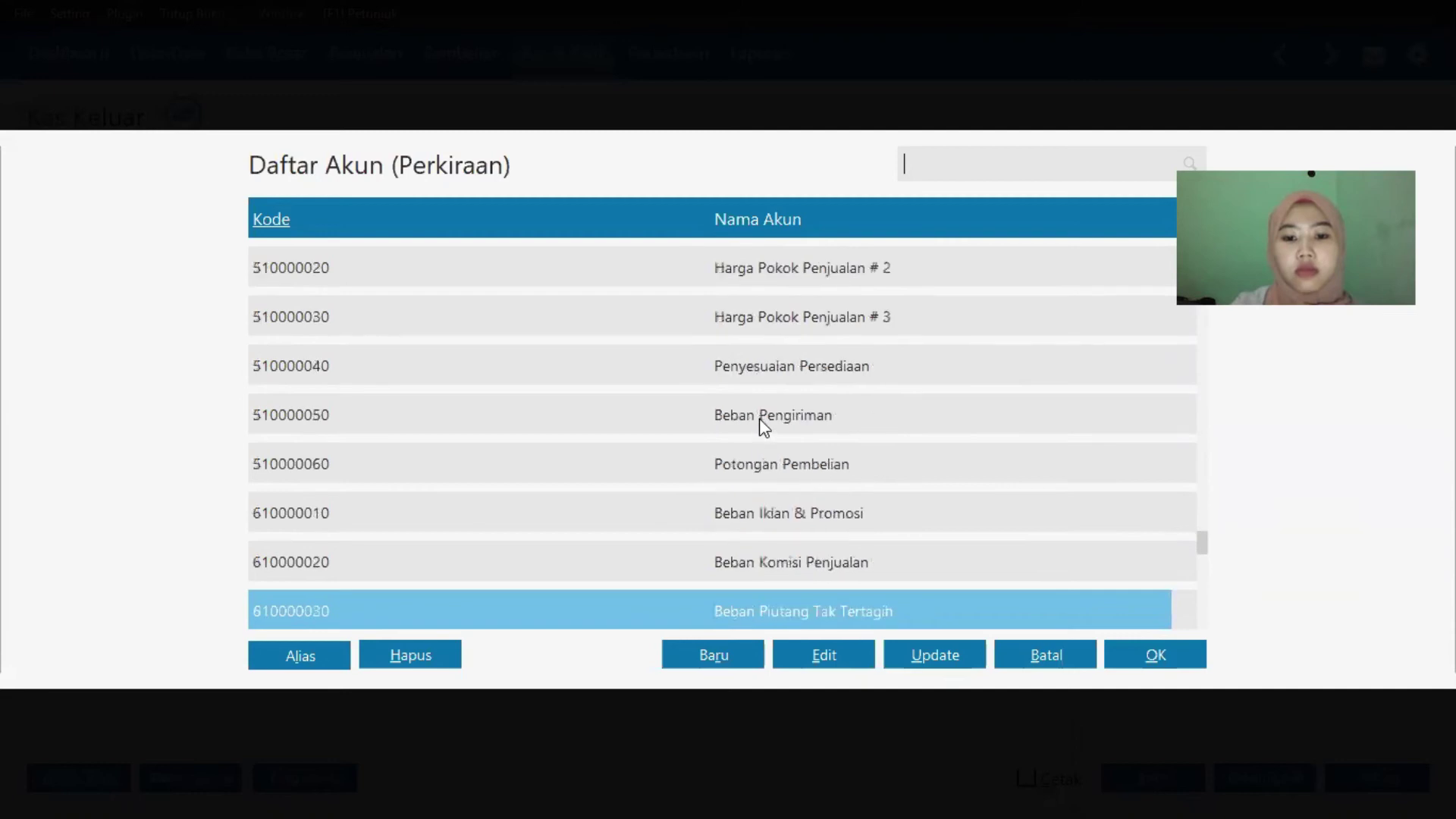
key("Down")
key("Down")
key("Down")
key("Down")
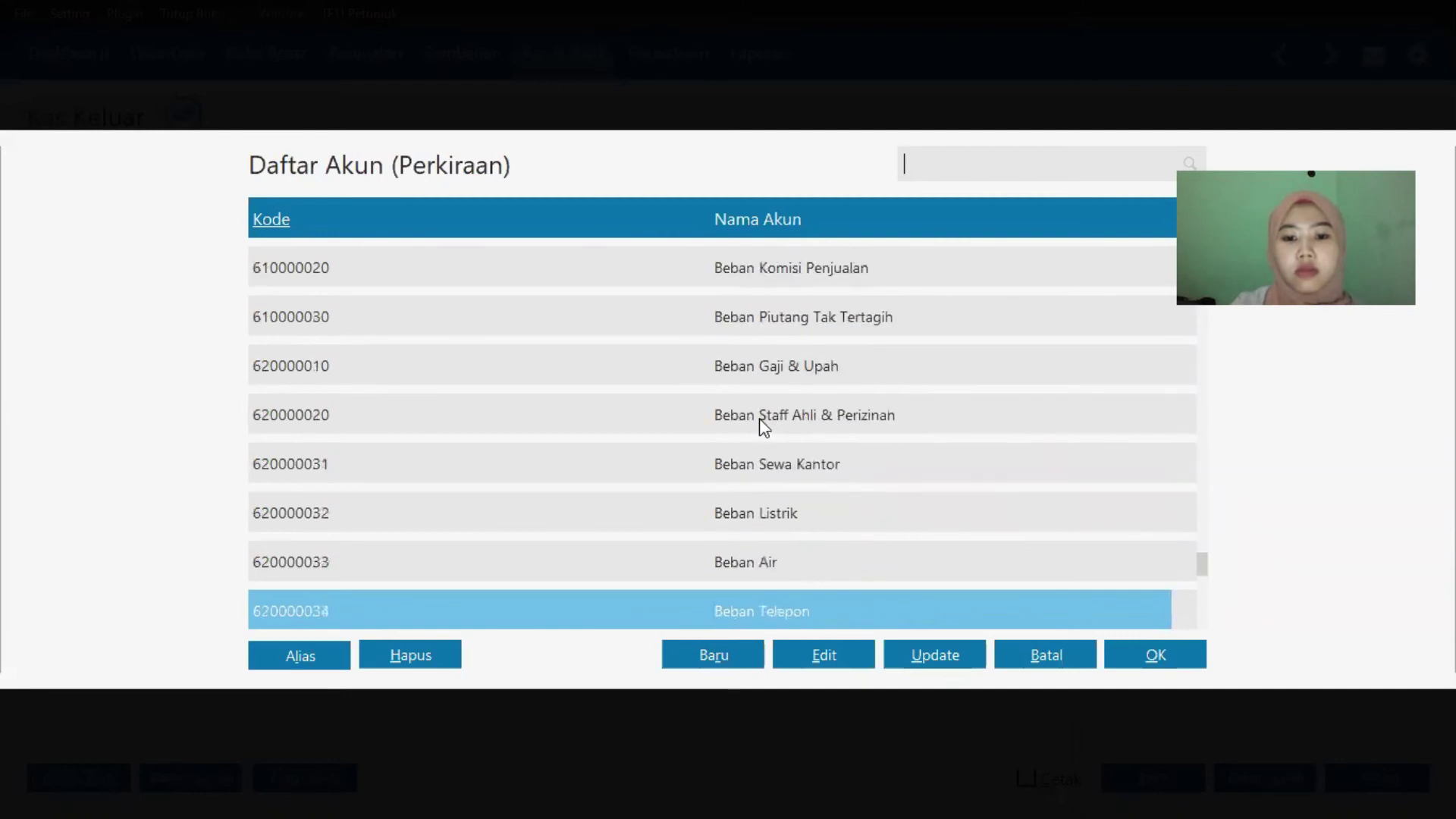
key("Down")
key("Down")
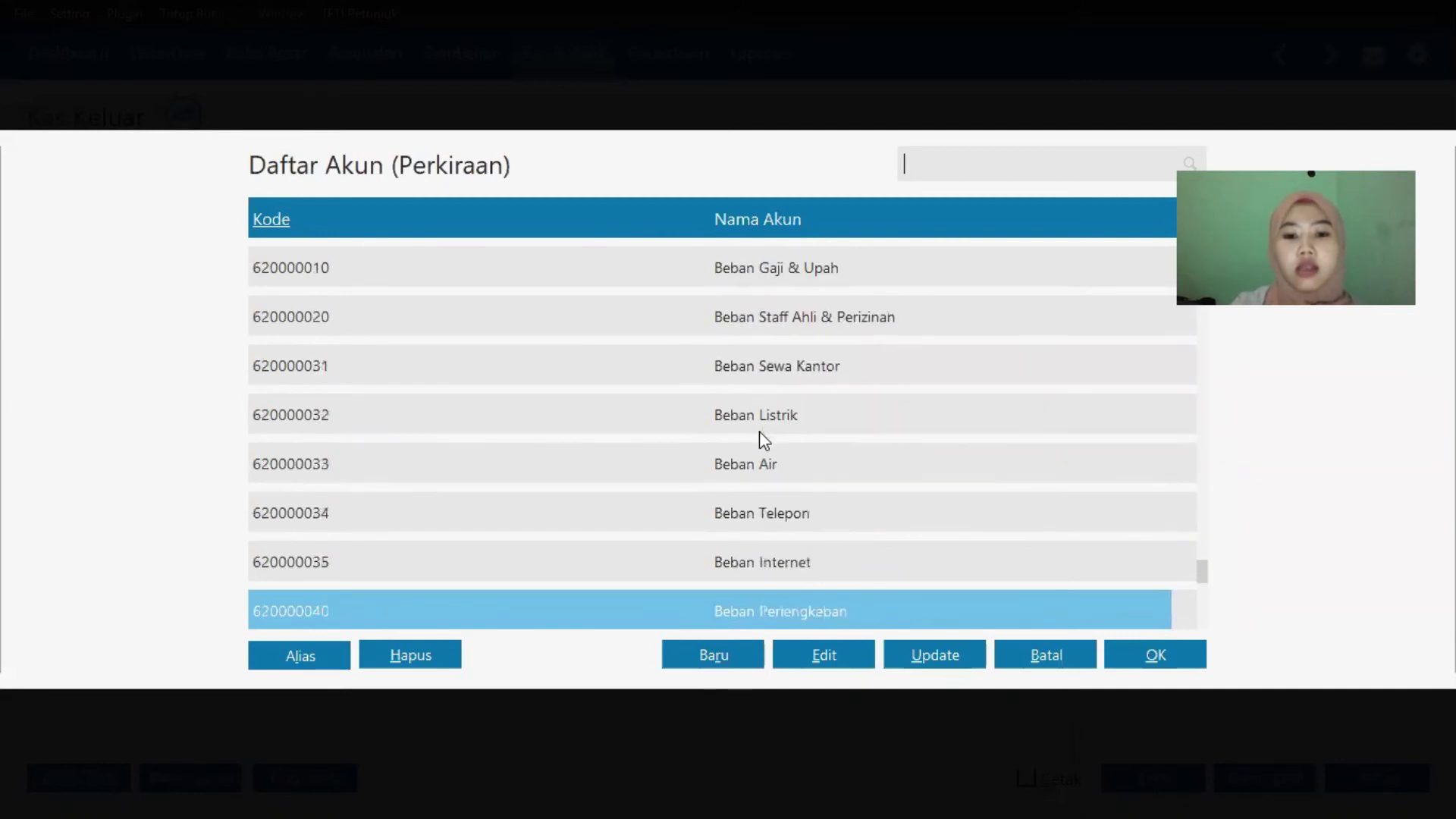
- Compare Beban Listrik, Beban Air, Beban Telepon and Beban Internet, then start a new account
left_click(808, 410)
left_click(790, 458)
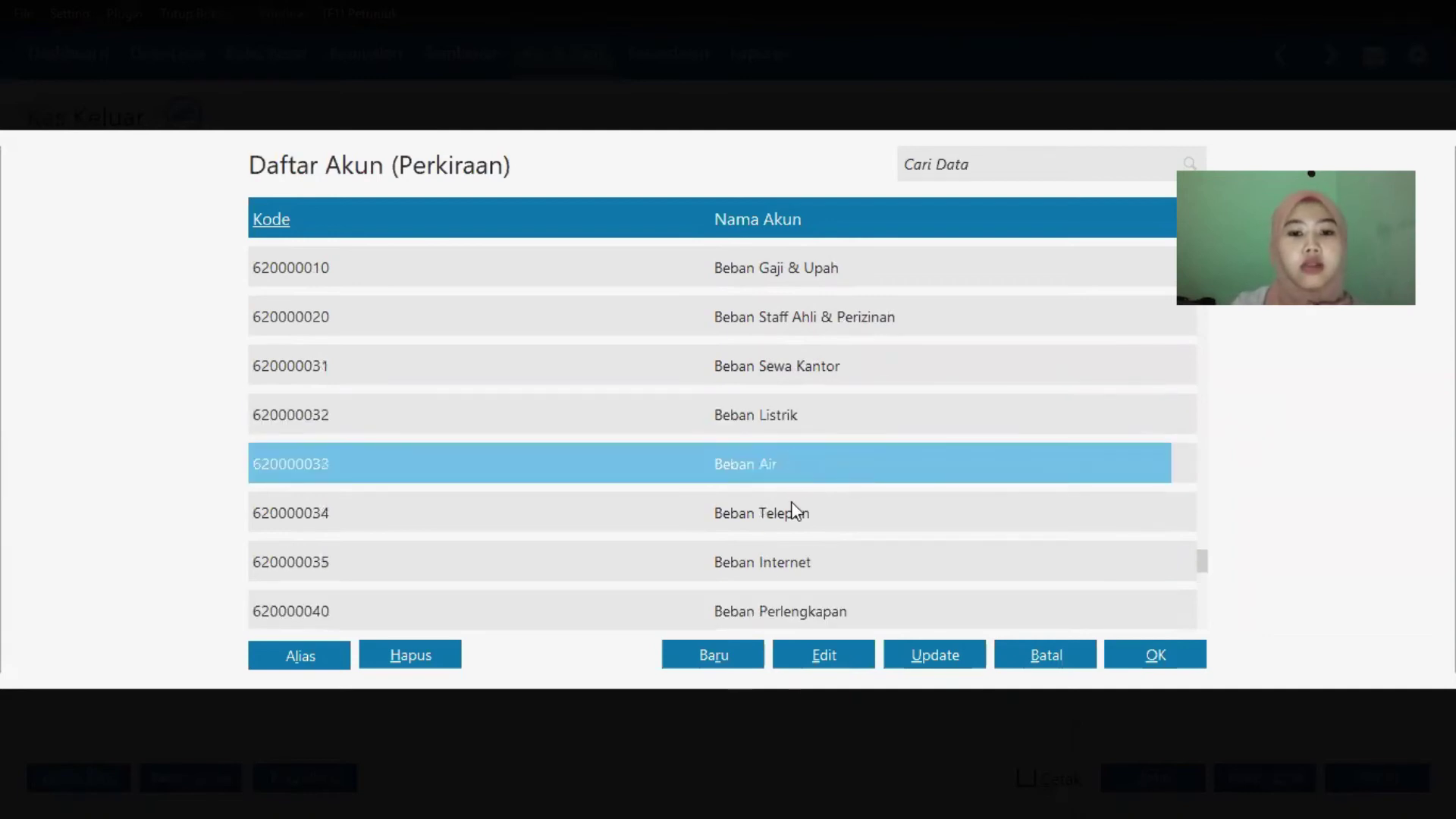
left_click(790, 502)
left_click(783, 417)
left_click(782, 459)
left_click(785, 503)
left_click(792, 429)
left_click(784, 464)
left_click(783, 508)
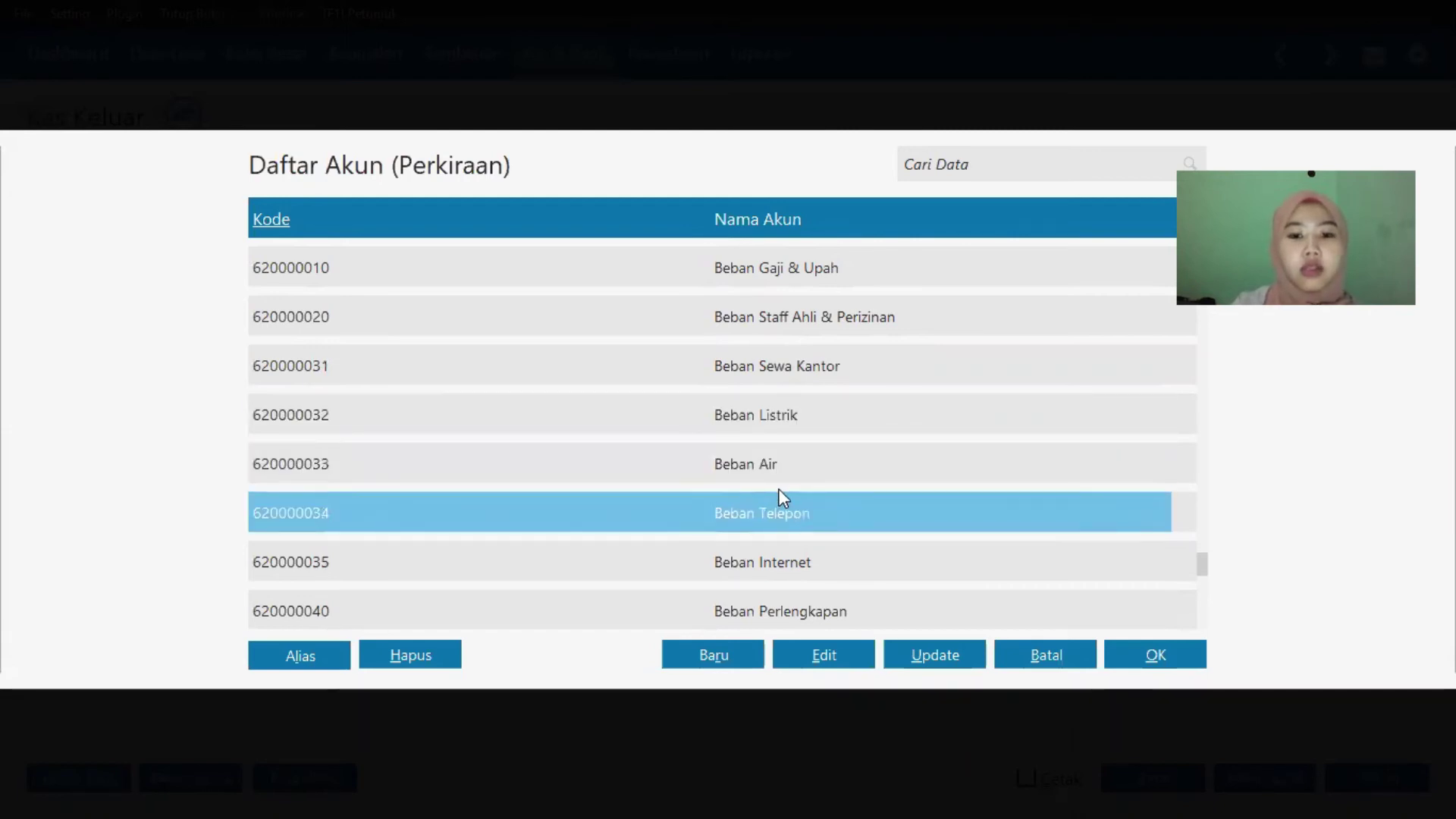
key("Down")
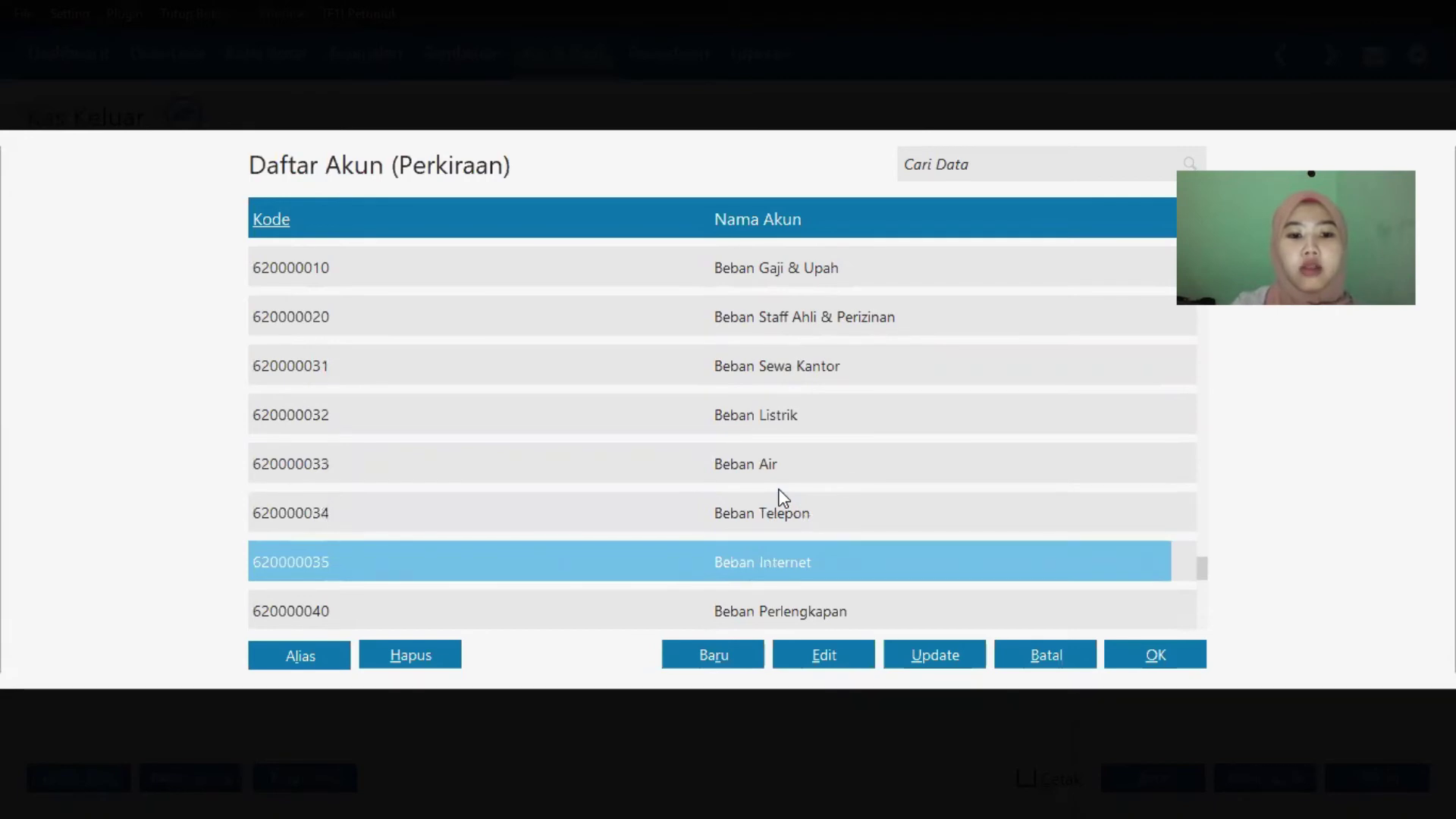
left_click(800, 424)
left_click(803, 459)
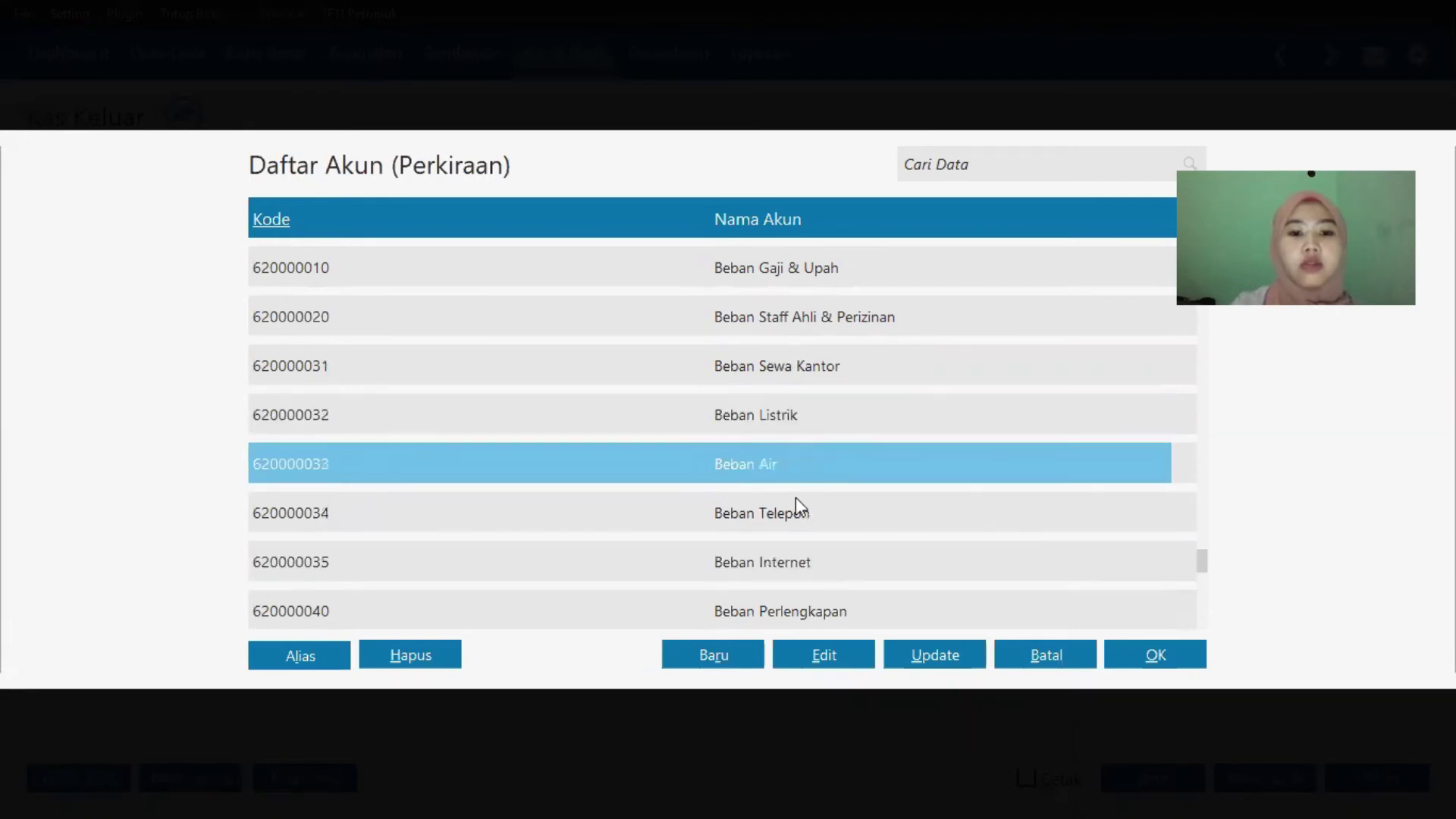
left_click(794, 499)
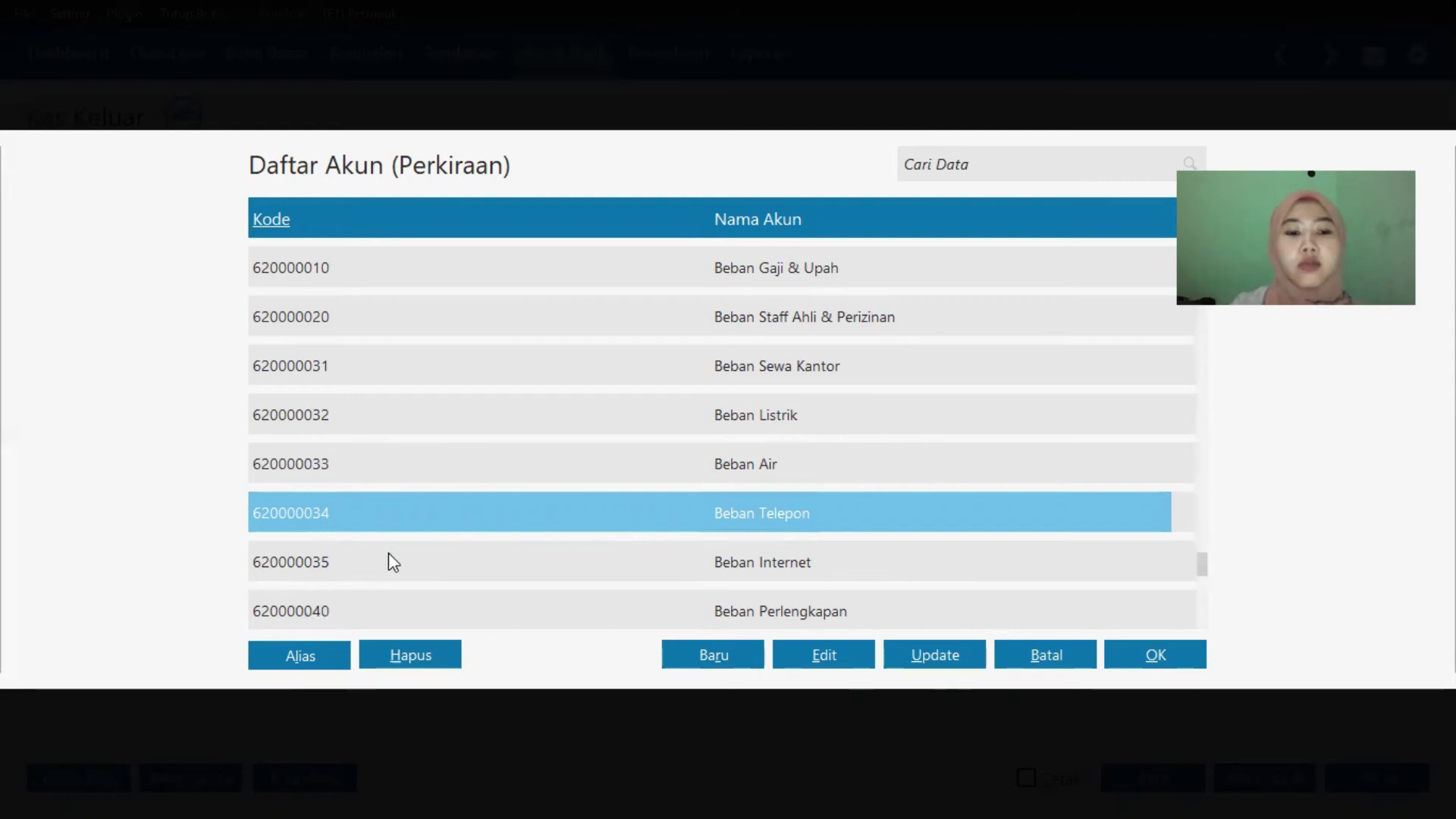
left_click(371, 573)
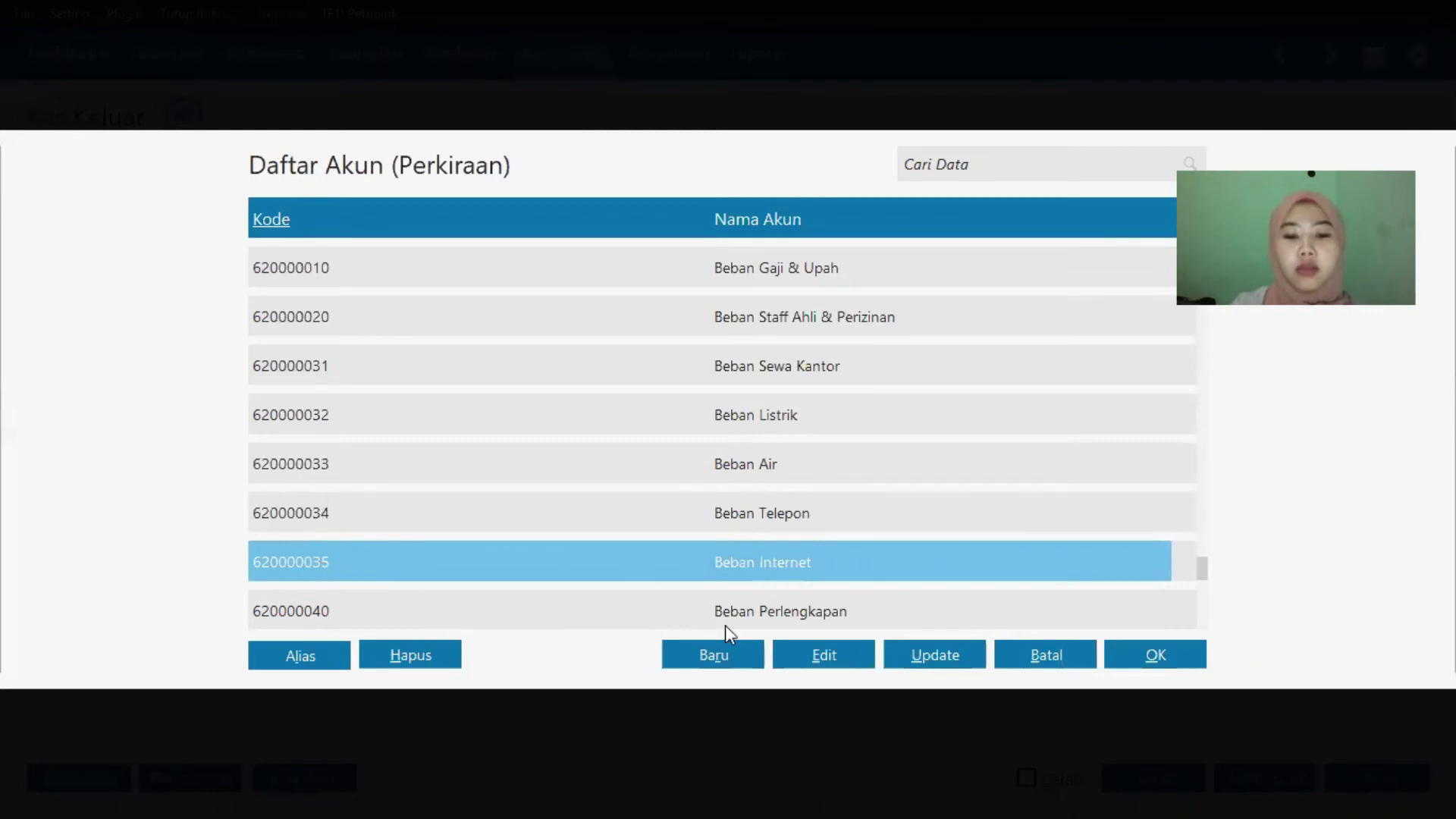
left_click(713, 656)
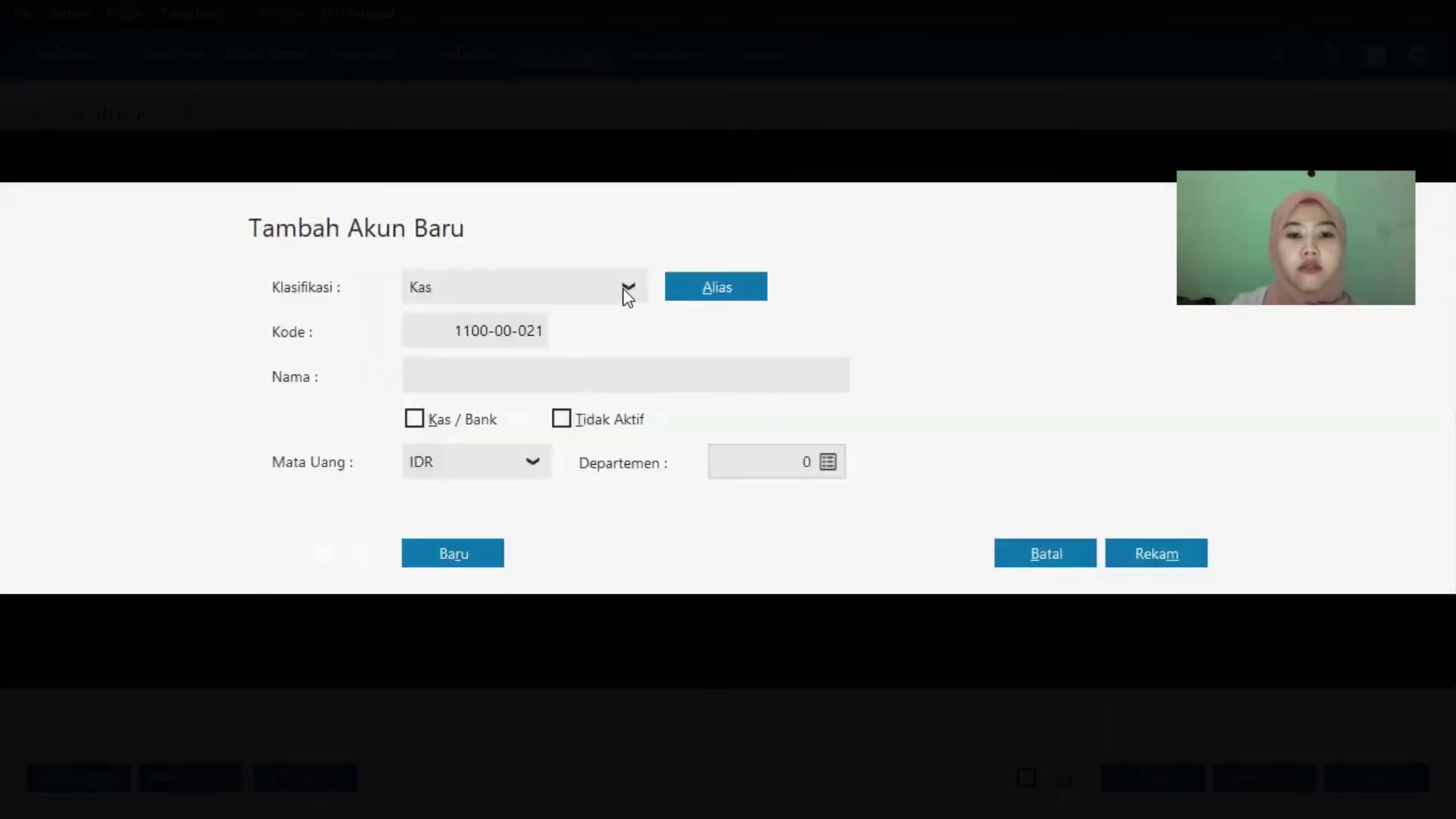
- Classify the new account under Beban Administrasi Dan Umum with code 6200-00-036
left_click(627, 291)
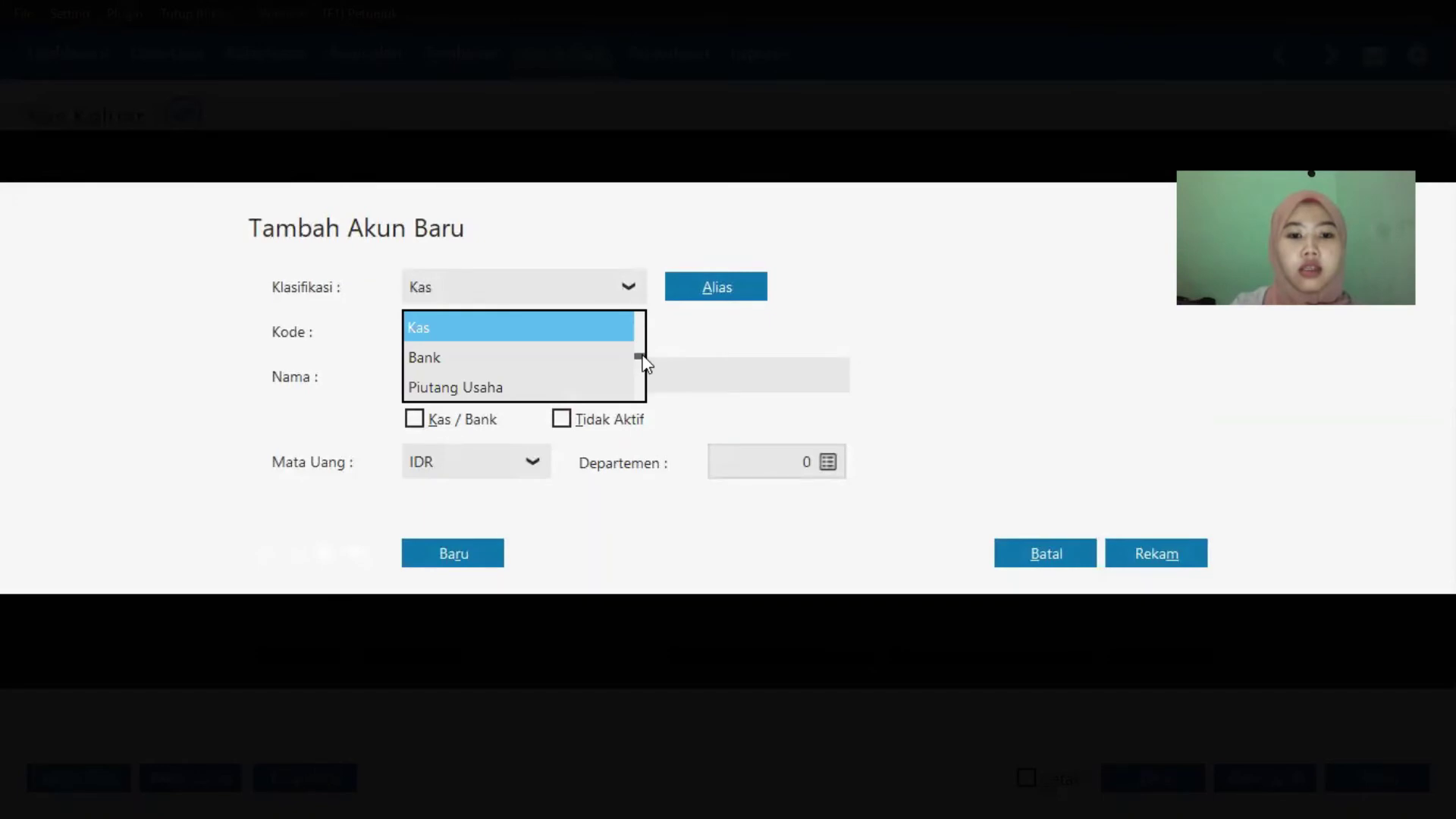
scroll(644, 362, "down", 5)
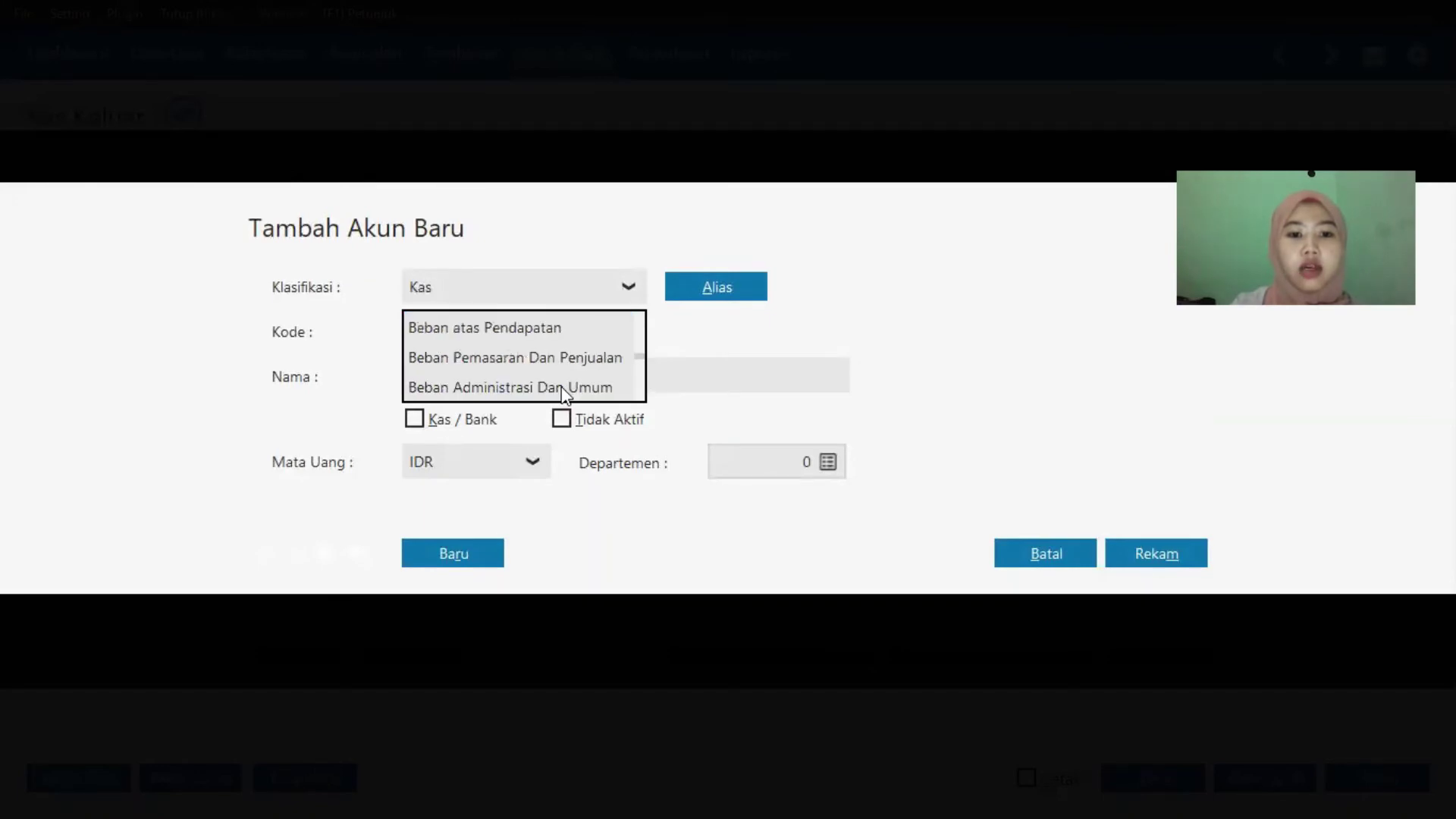
left_click(564, 387)
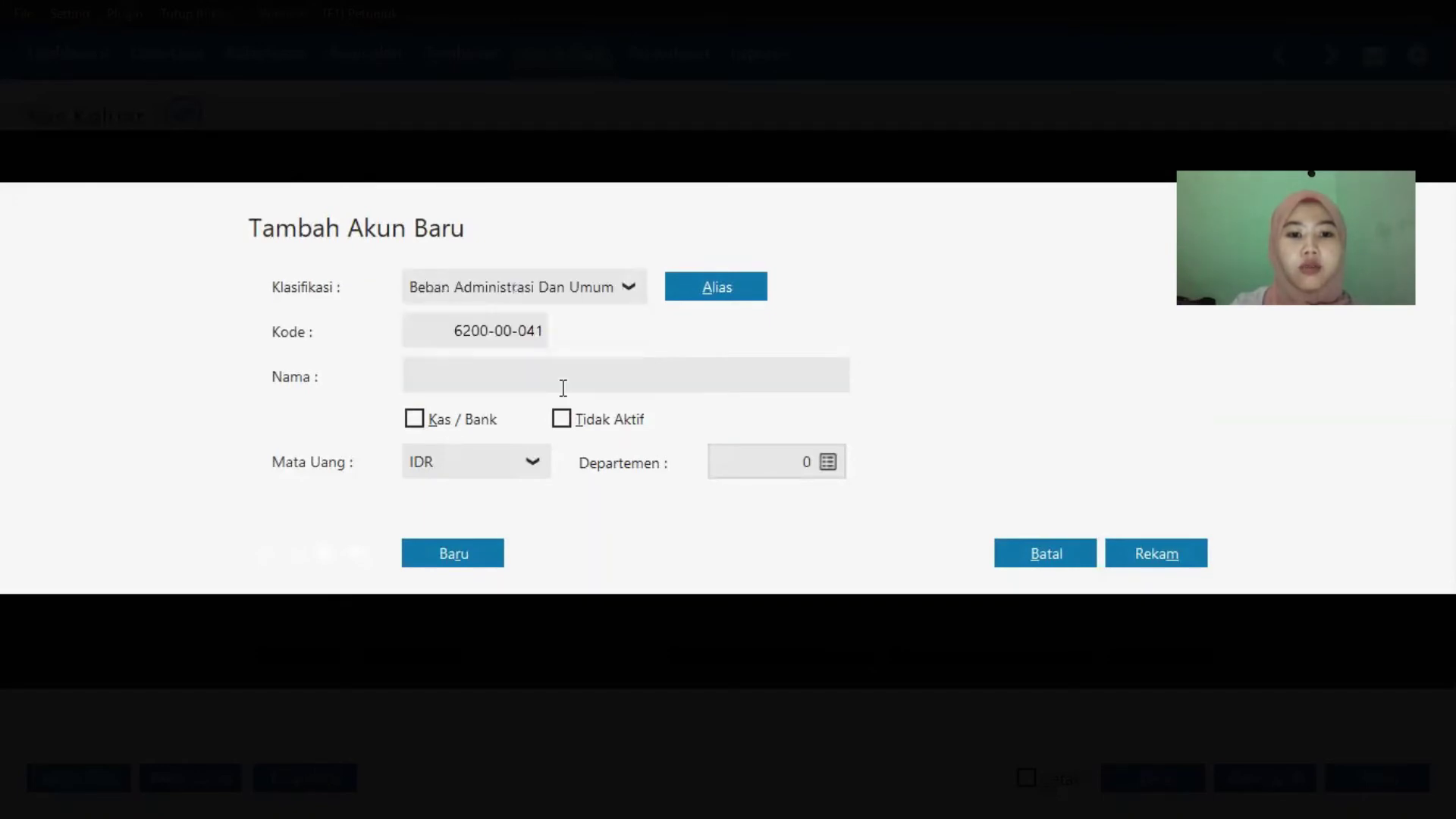
left_click(539, 331)
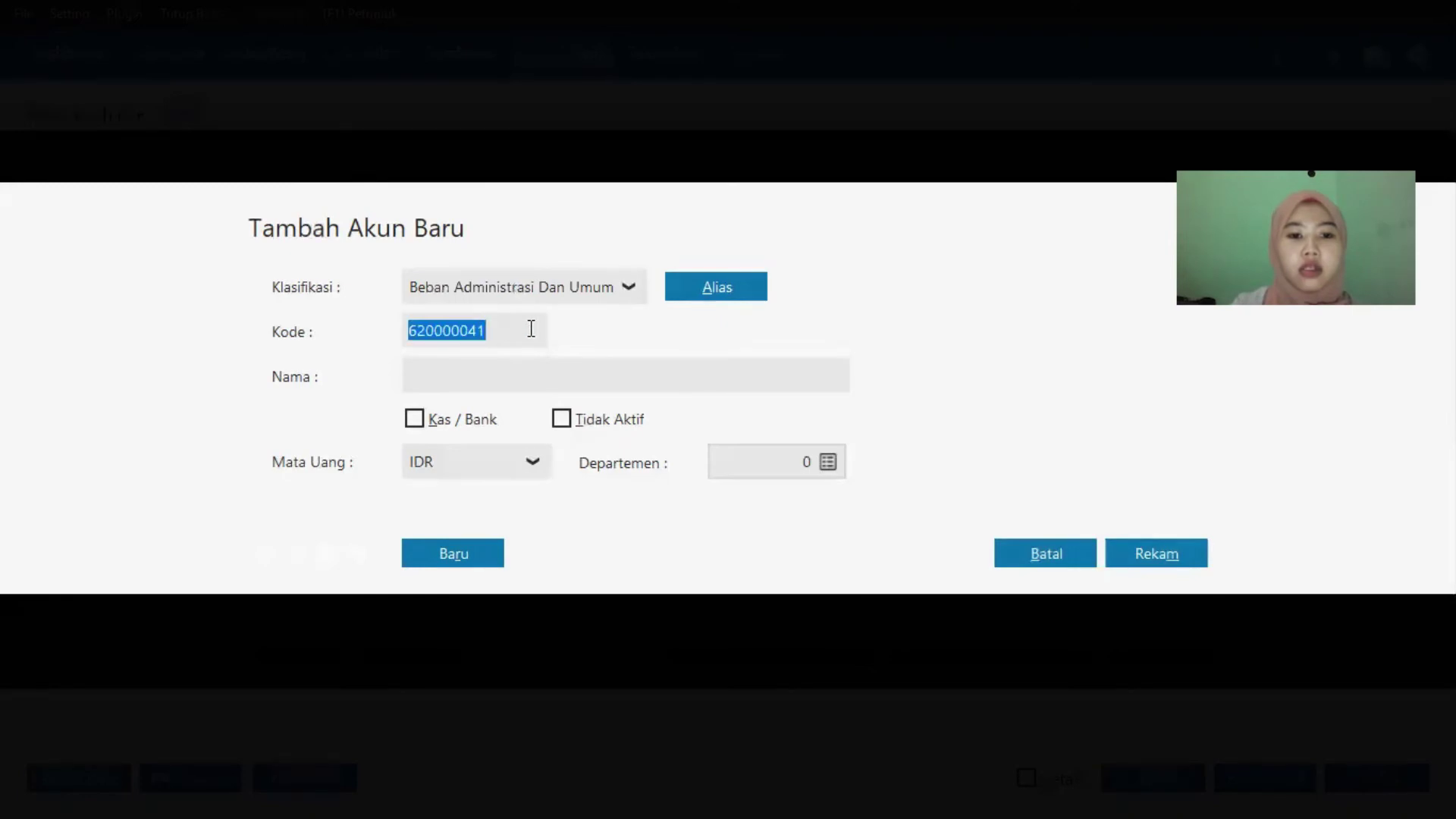
left_click(531, 329)
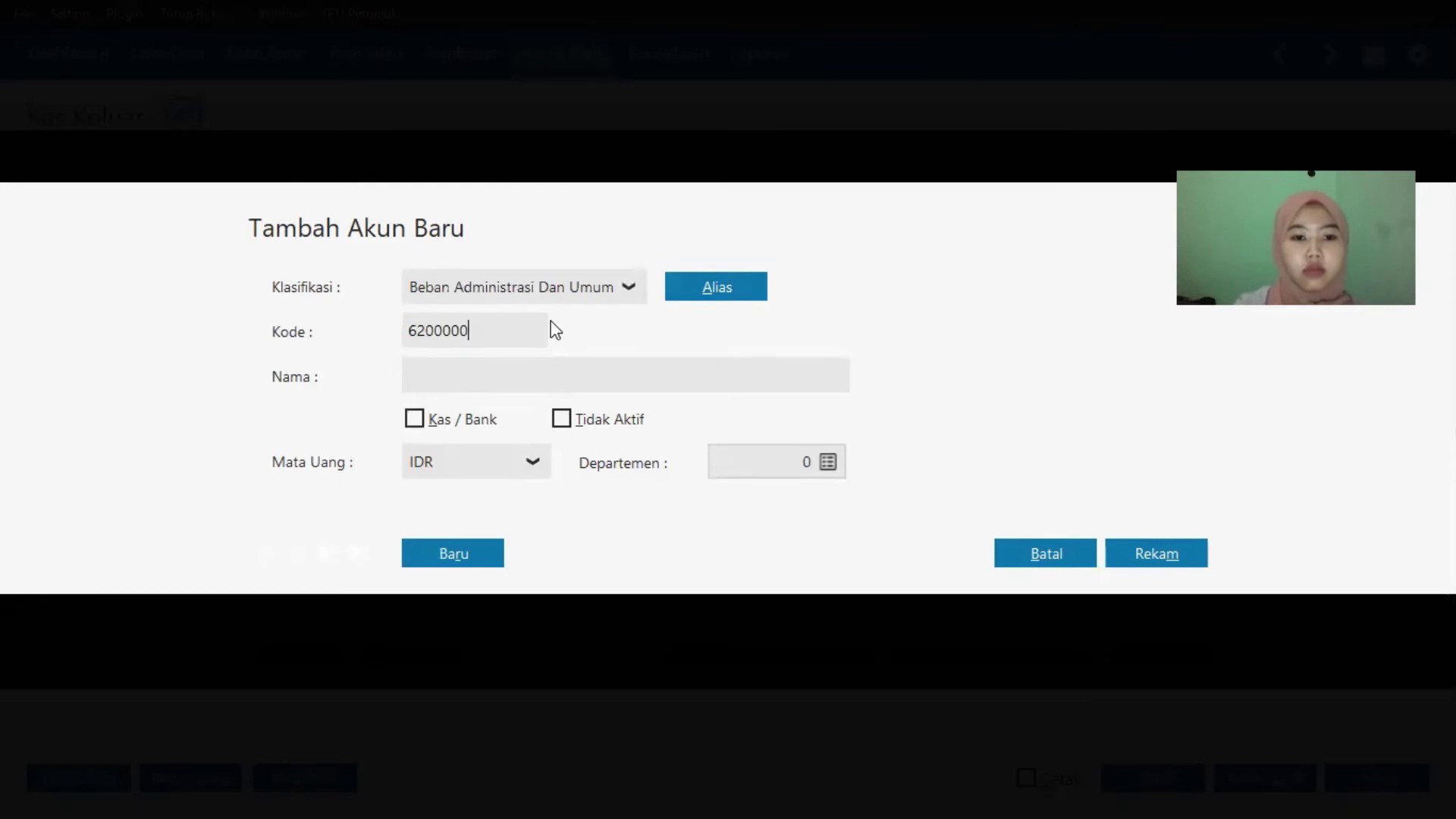
type("3")
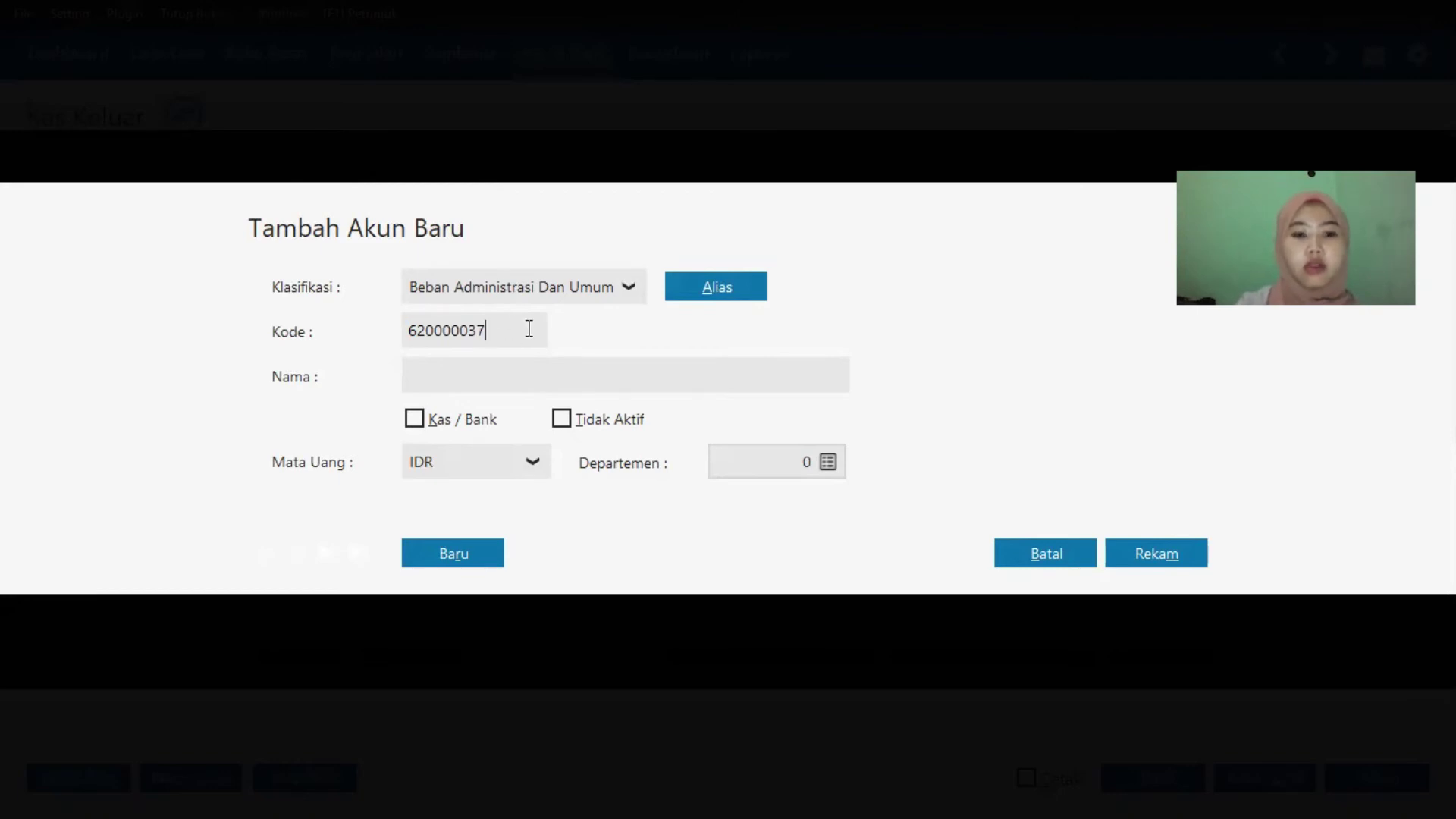
type("6")
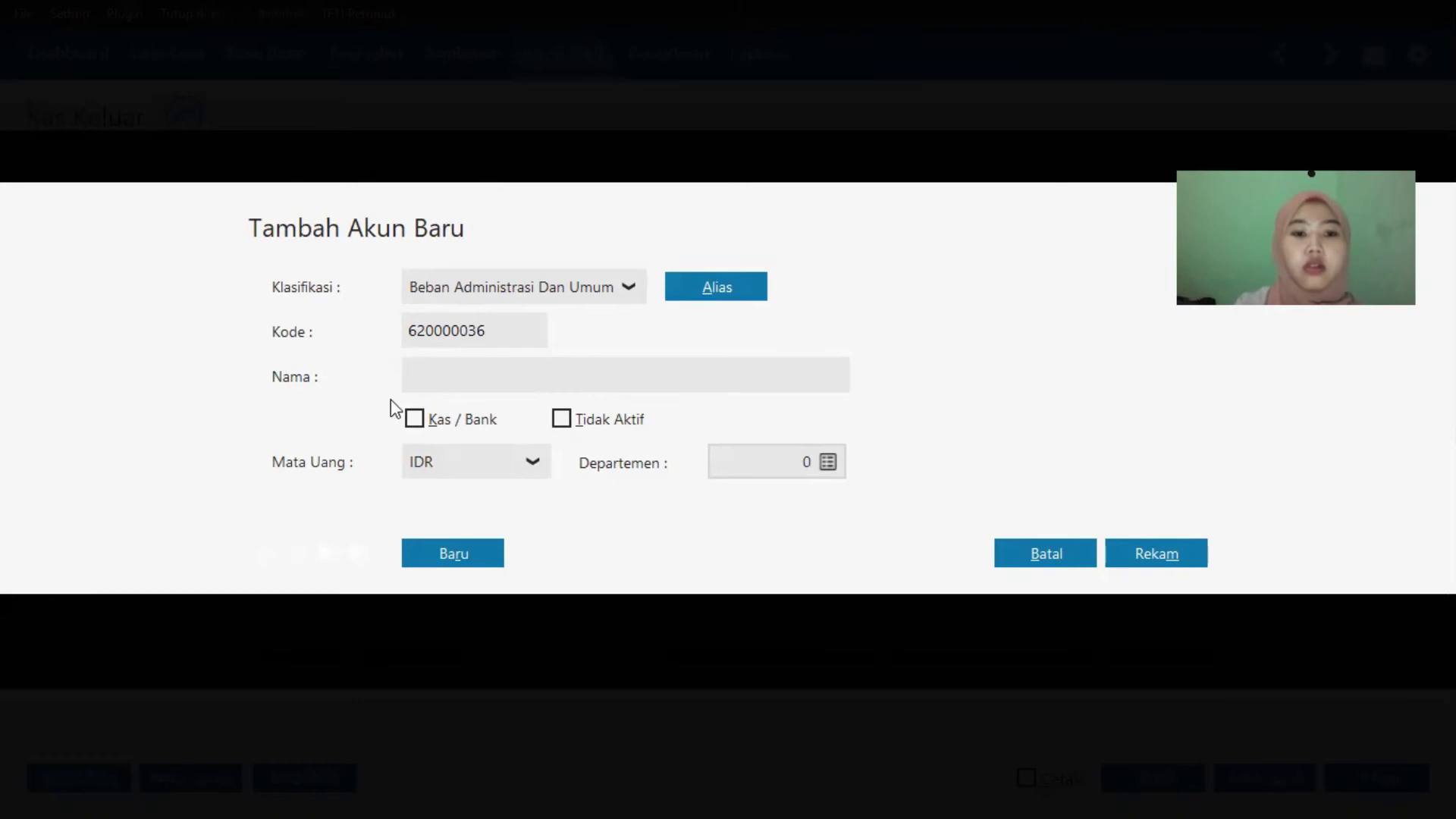
- Name the account 'Beban Air, Listrik dan Telpon' and save it
left_click(454, 381)
type("Beb")
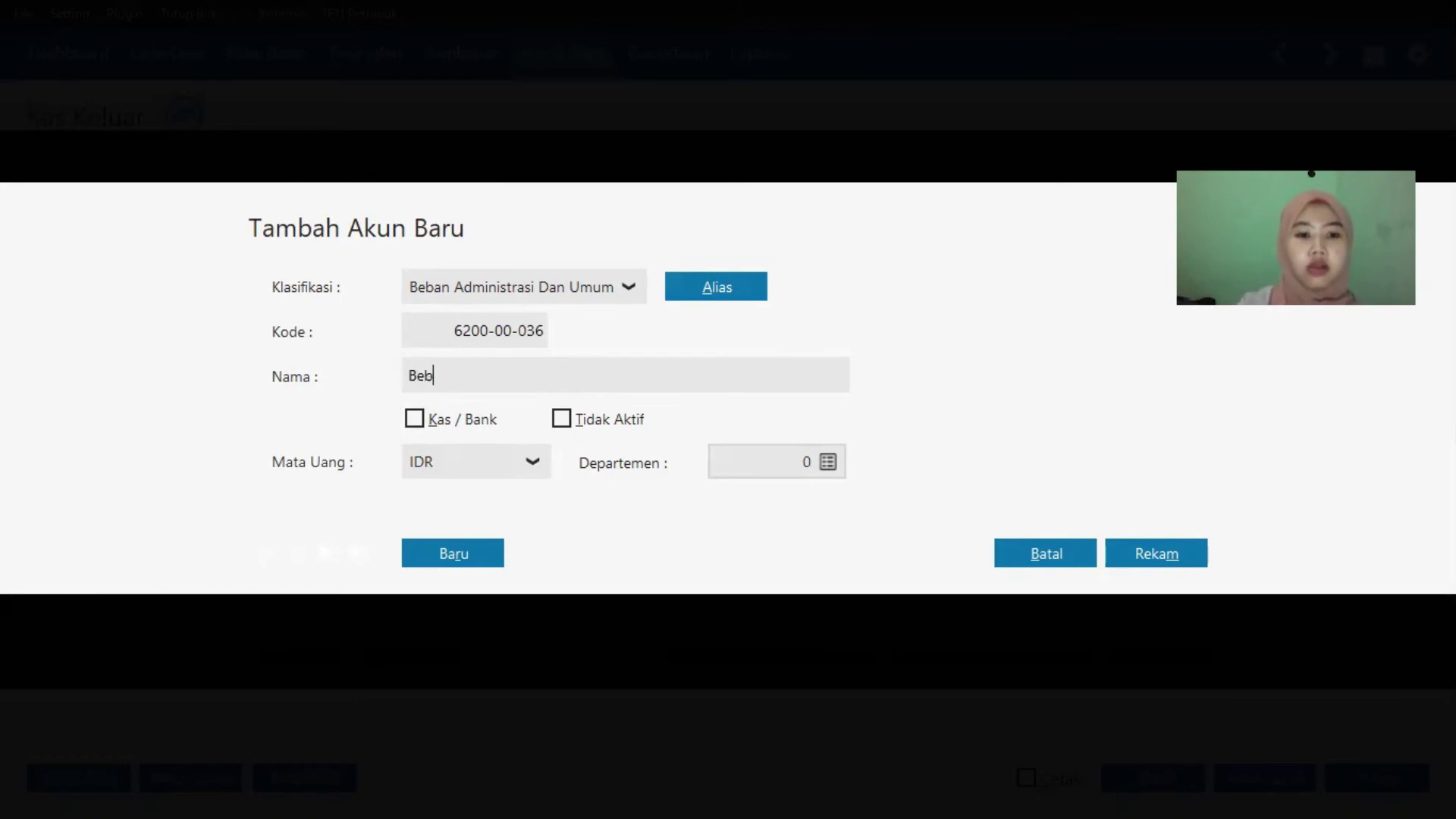
type("an Air, Listrik")
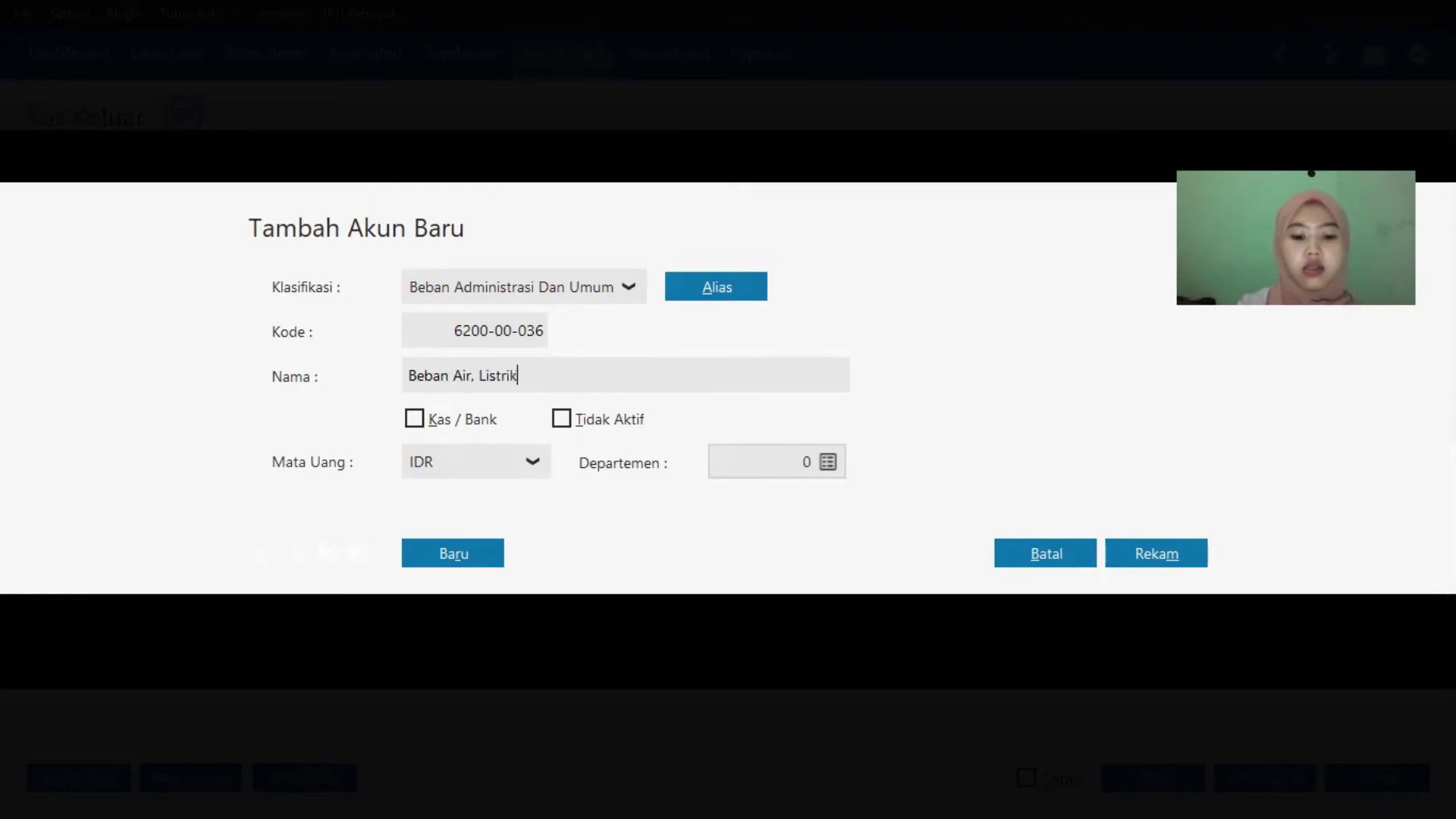
type(" dan Telpon")
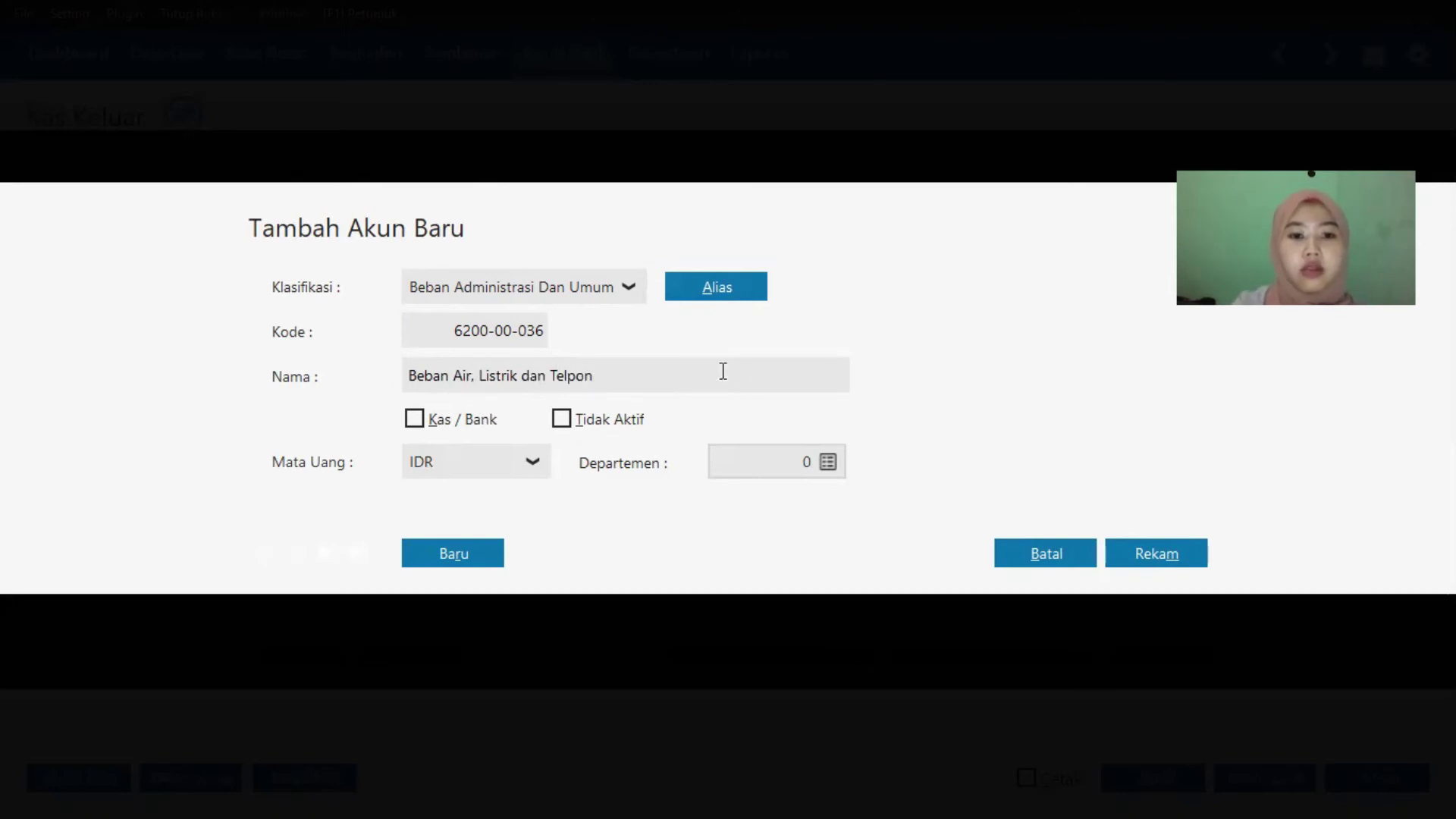
left_click(1131, 552)
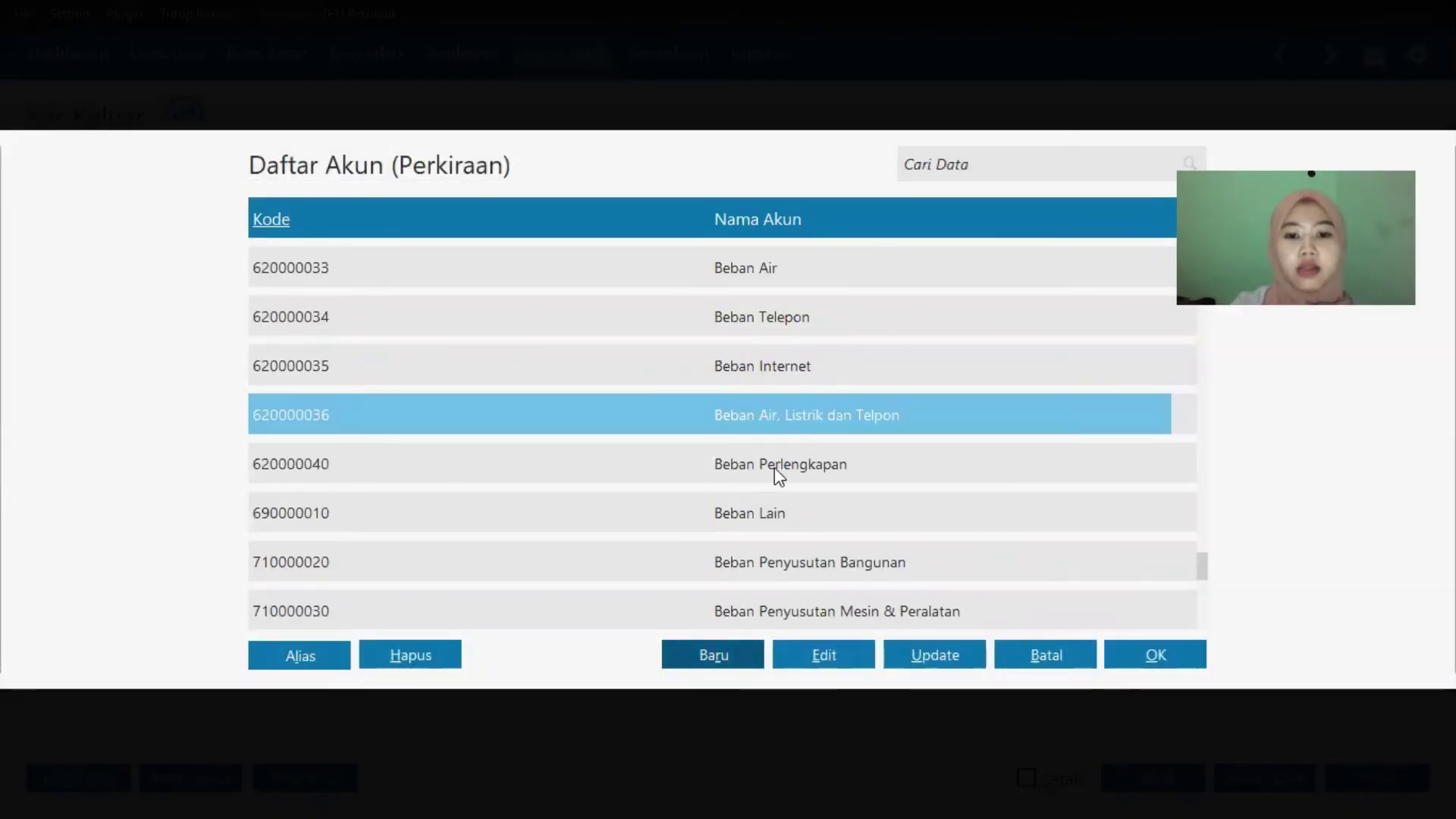
- Put Beban Air, Listrik dan Telpon on the allocation line with a 1,500,000 debit
left_click(1157, 654)
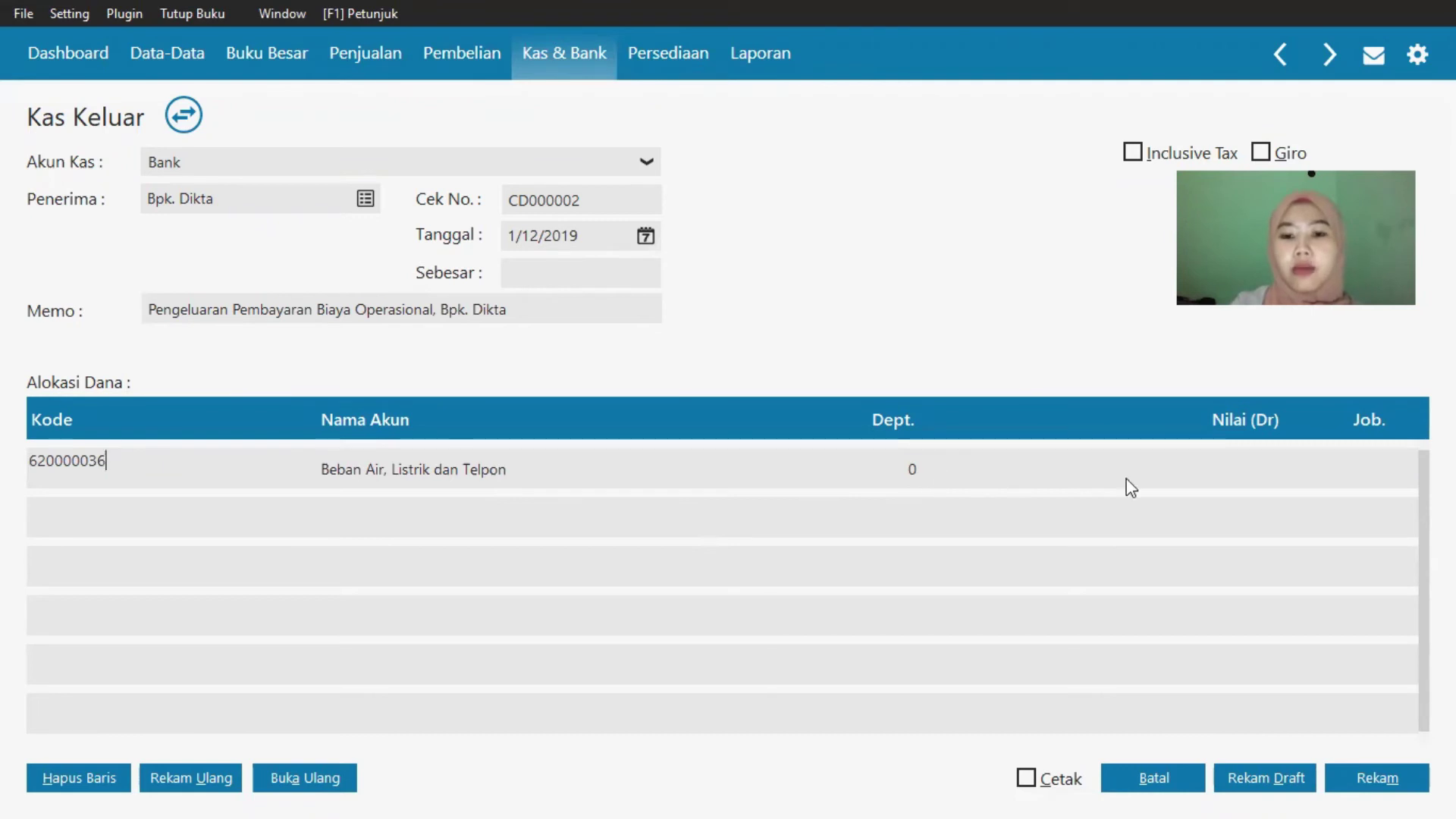
left_click(1237, 467)
key("alt+Tab")
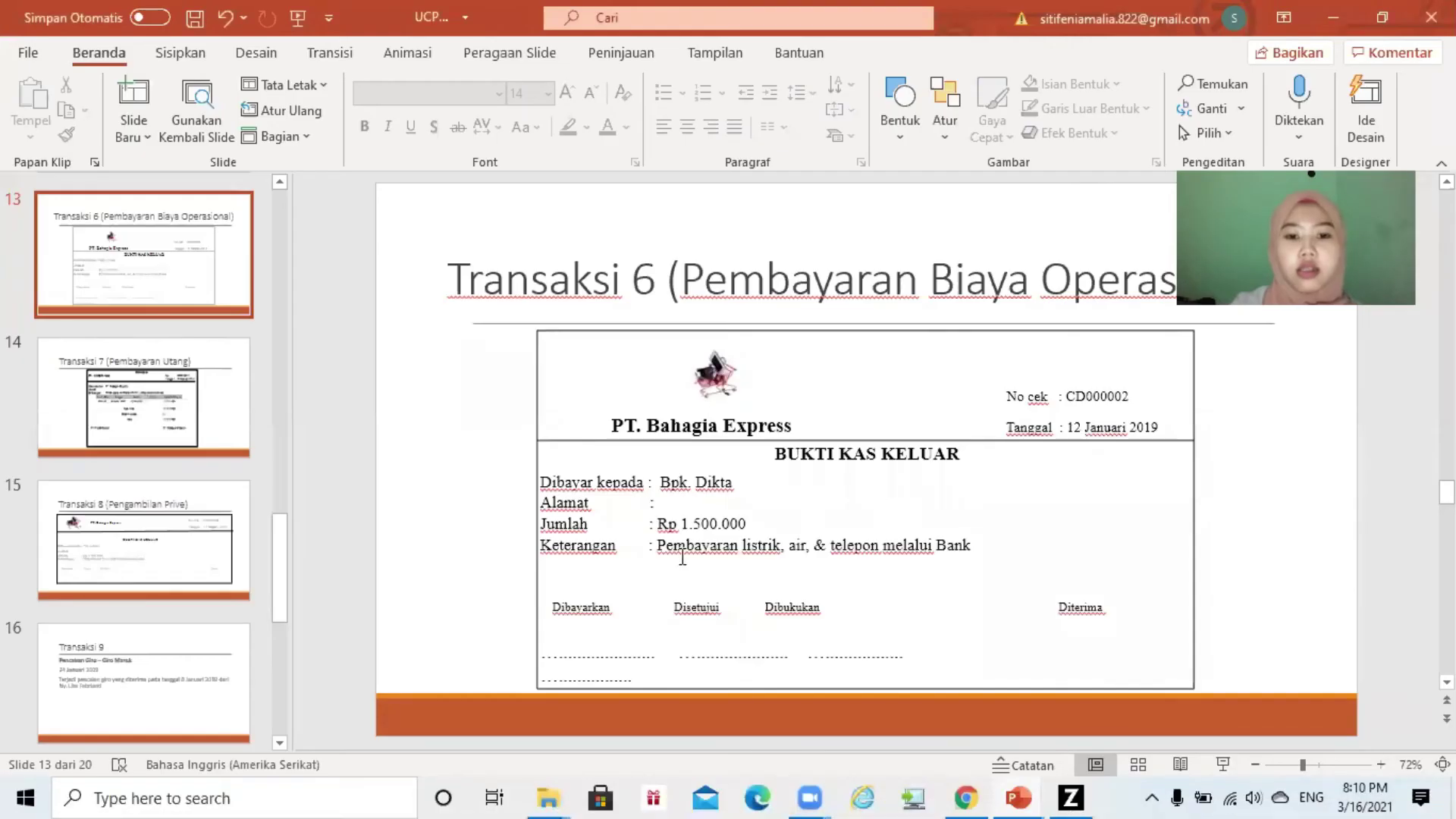
key("alt+Tab")
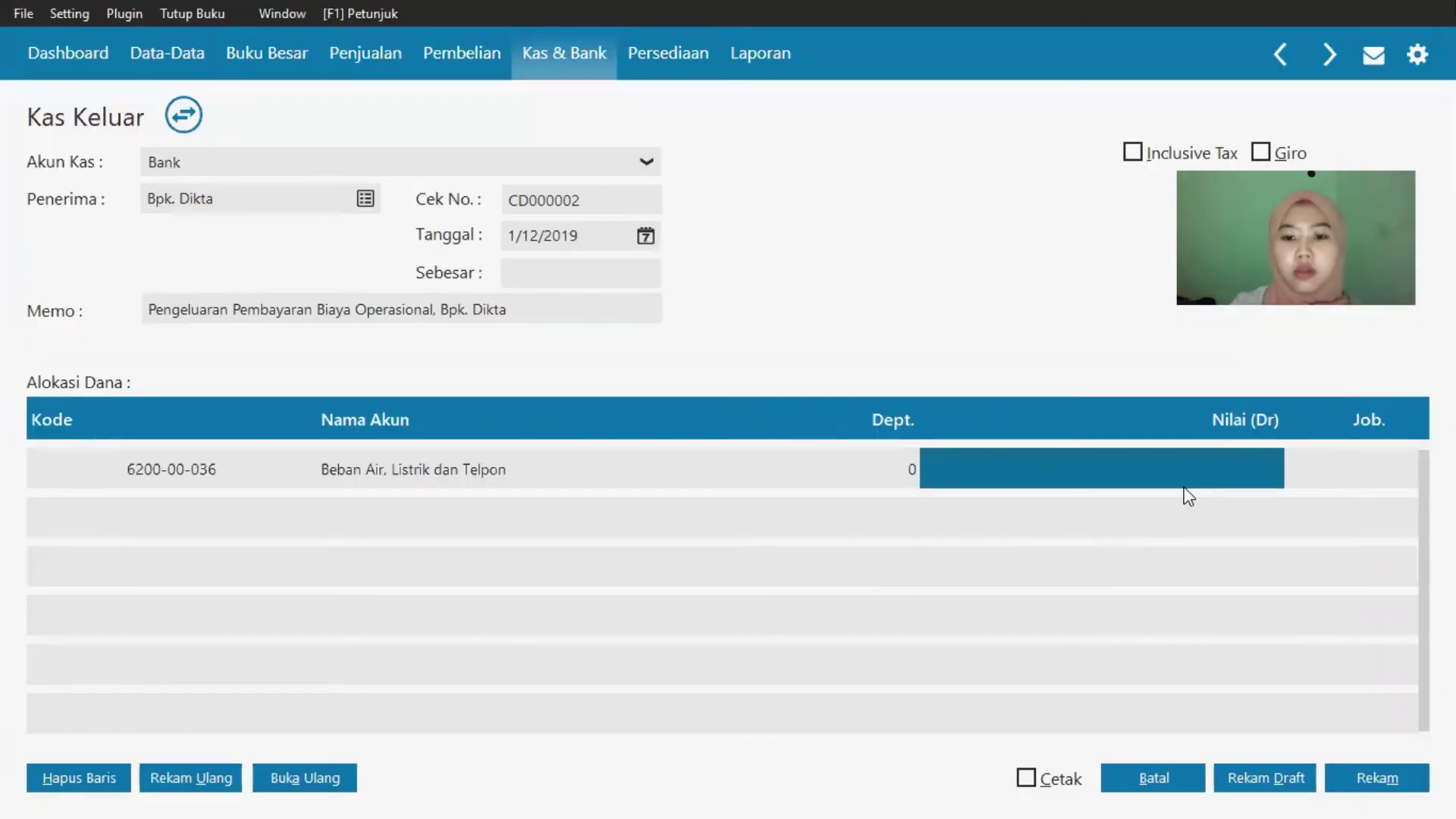
type("150")
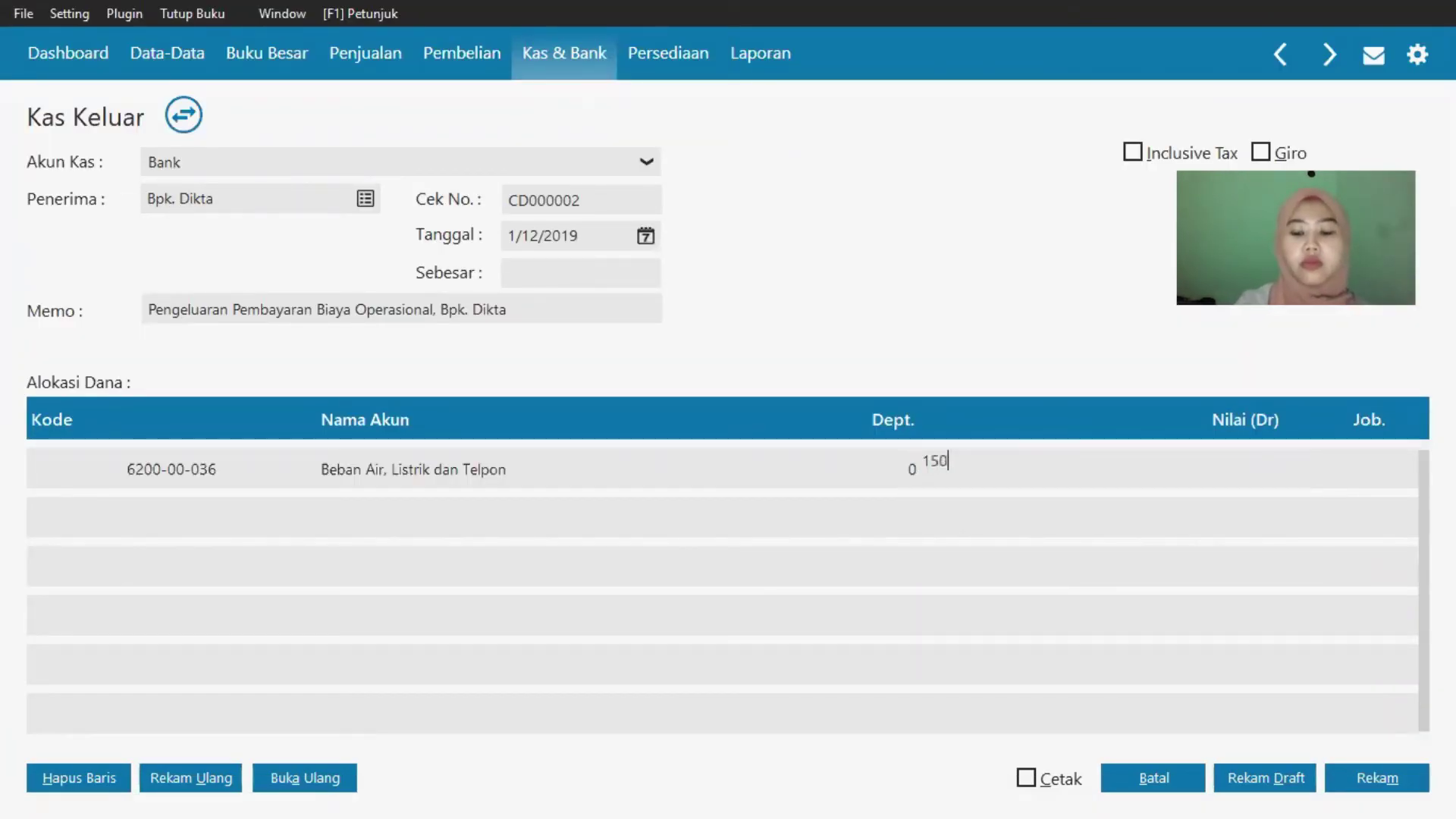
type("0000")
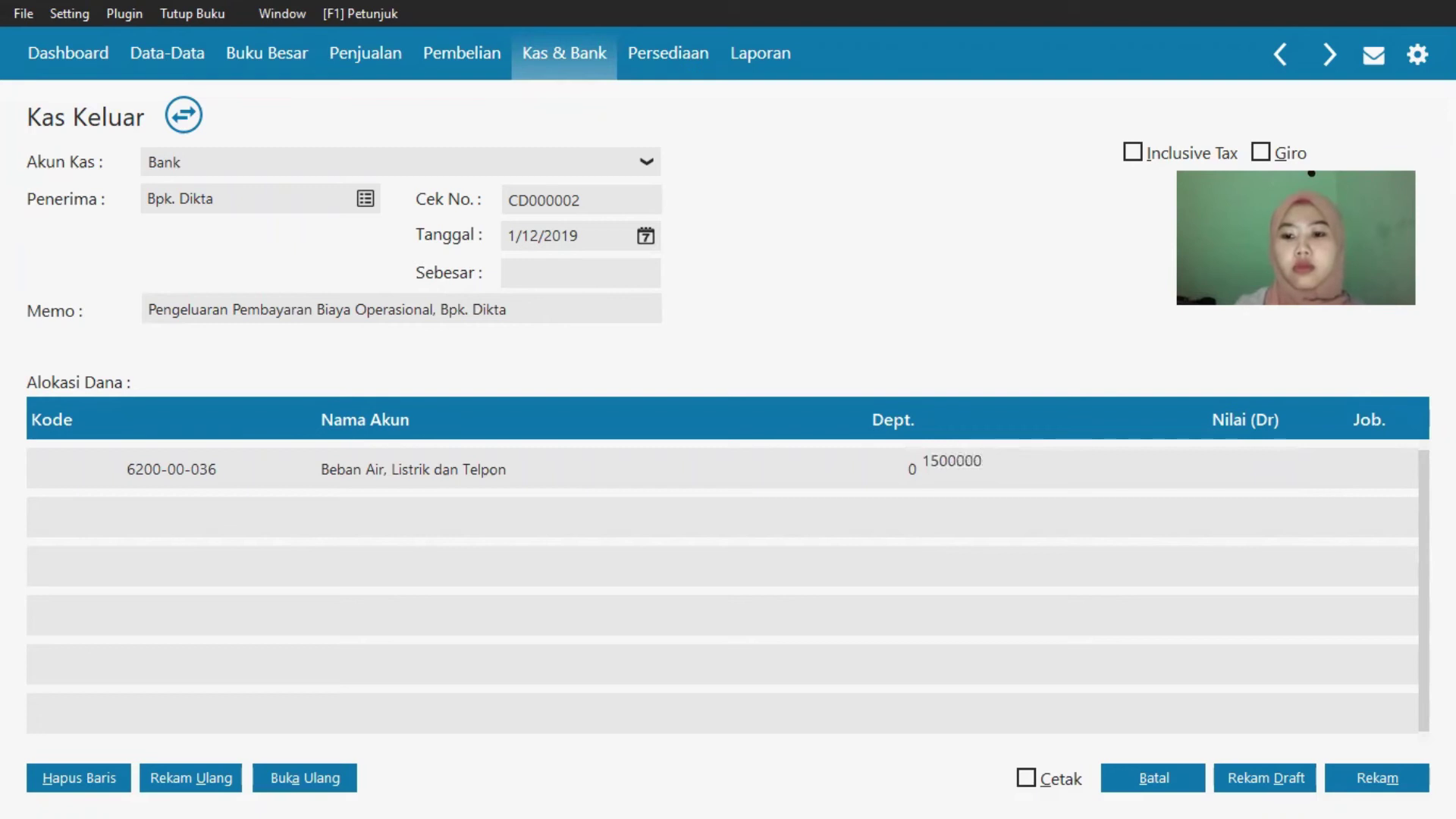
key("Return")
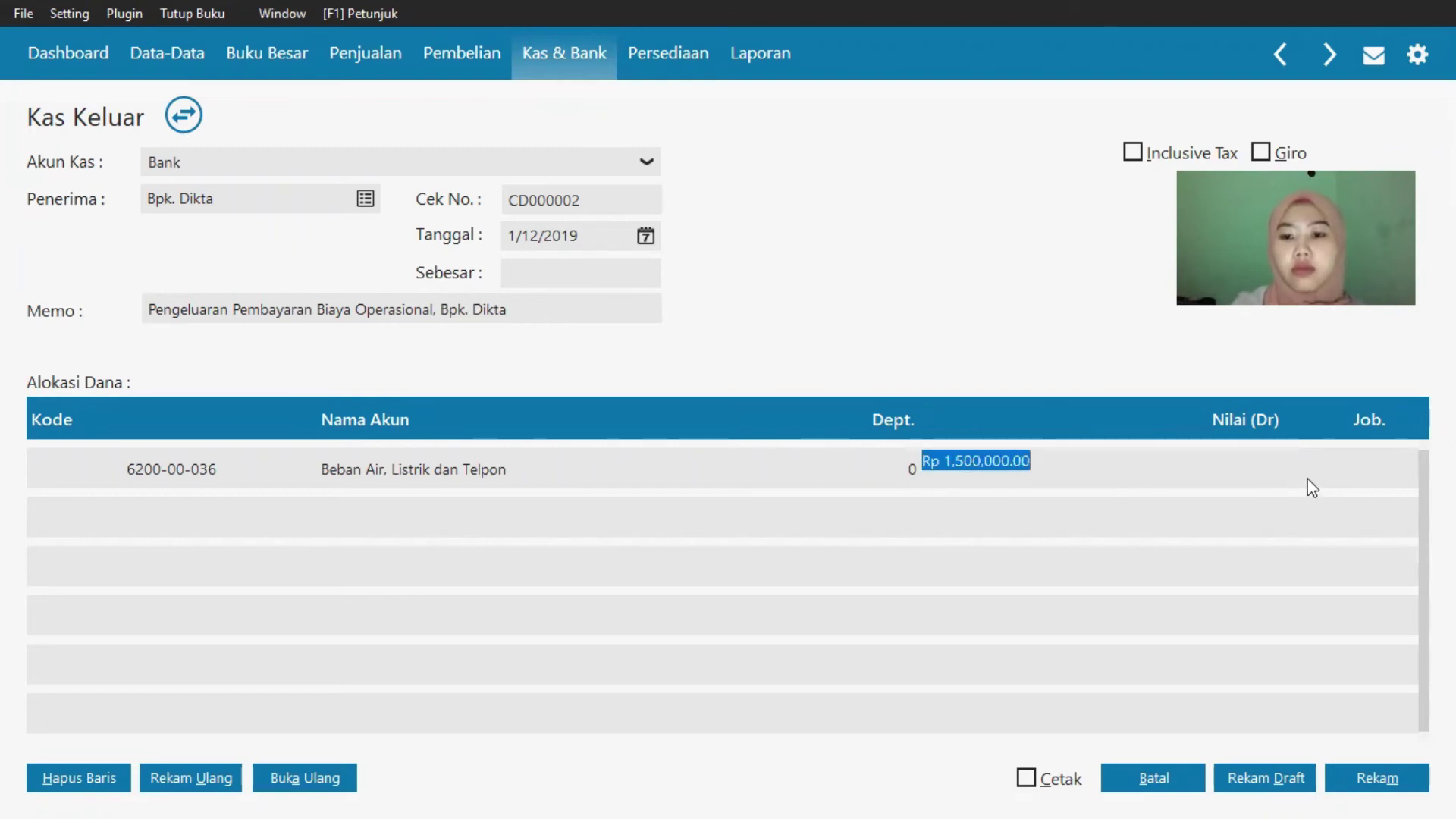
left_click(1307, 479)
- Fill the Sebesar total so it matches Rp 1,500,000.00
key("alt+Tab")
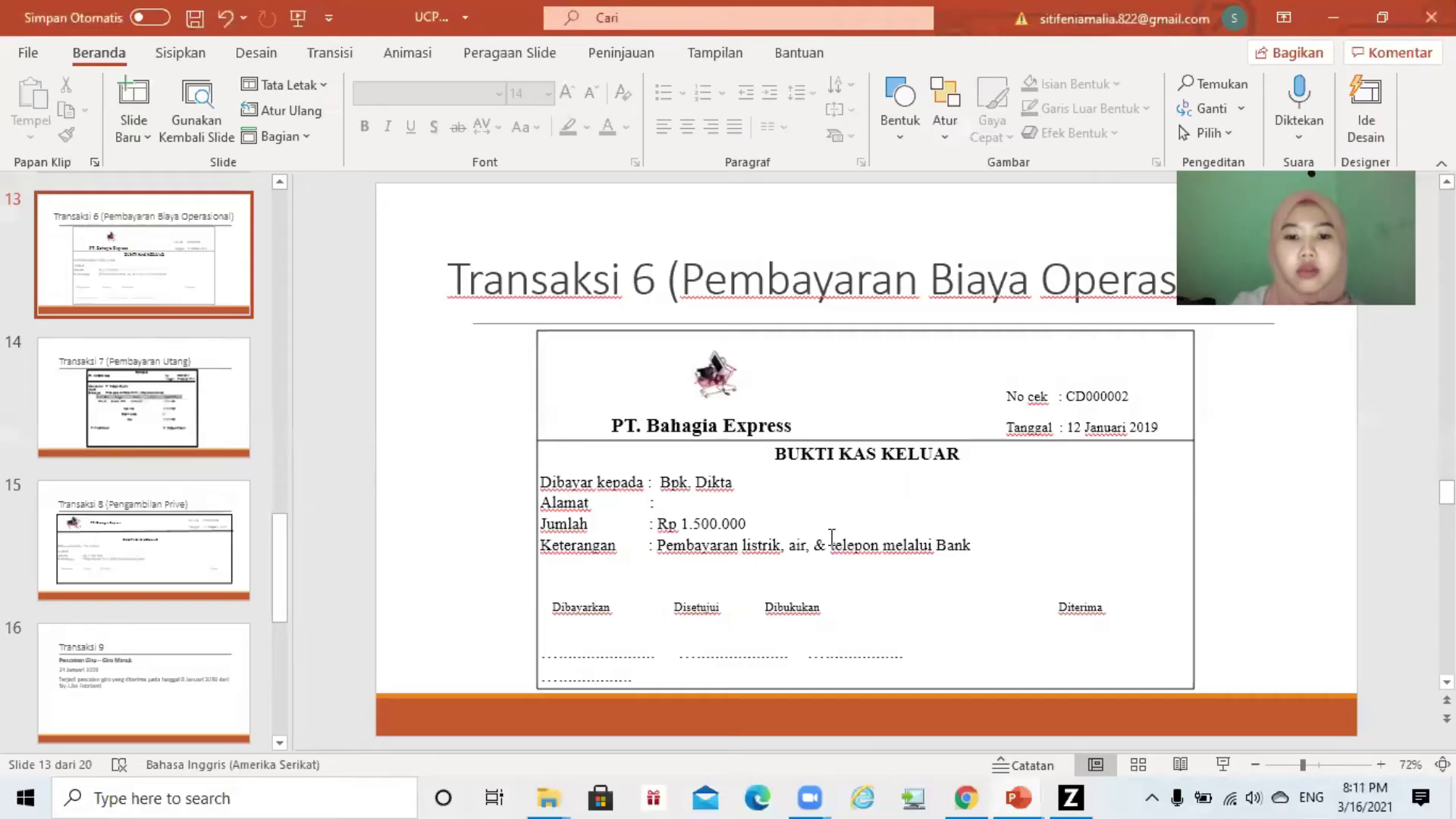
key("alt+Tab")
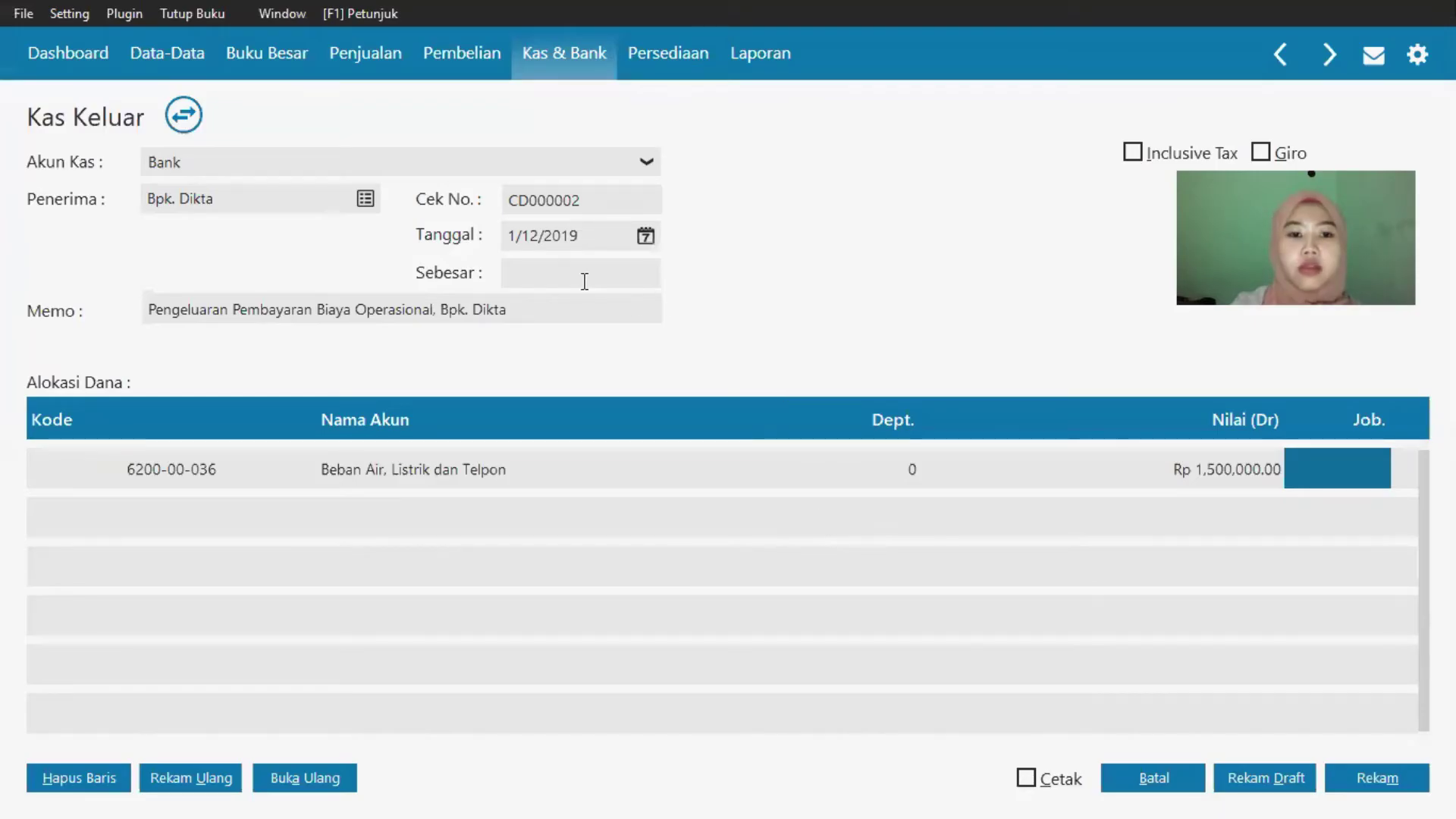
left_click(538, 271)
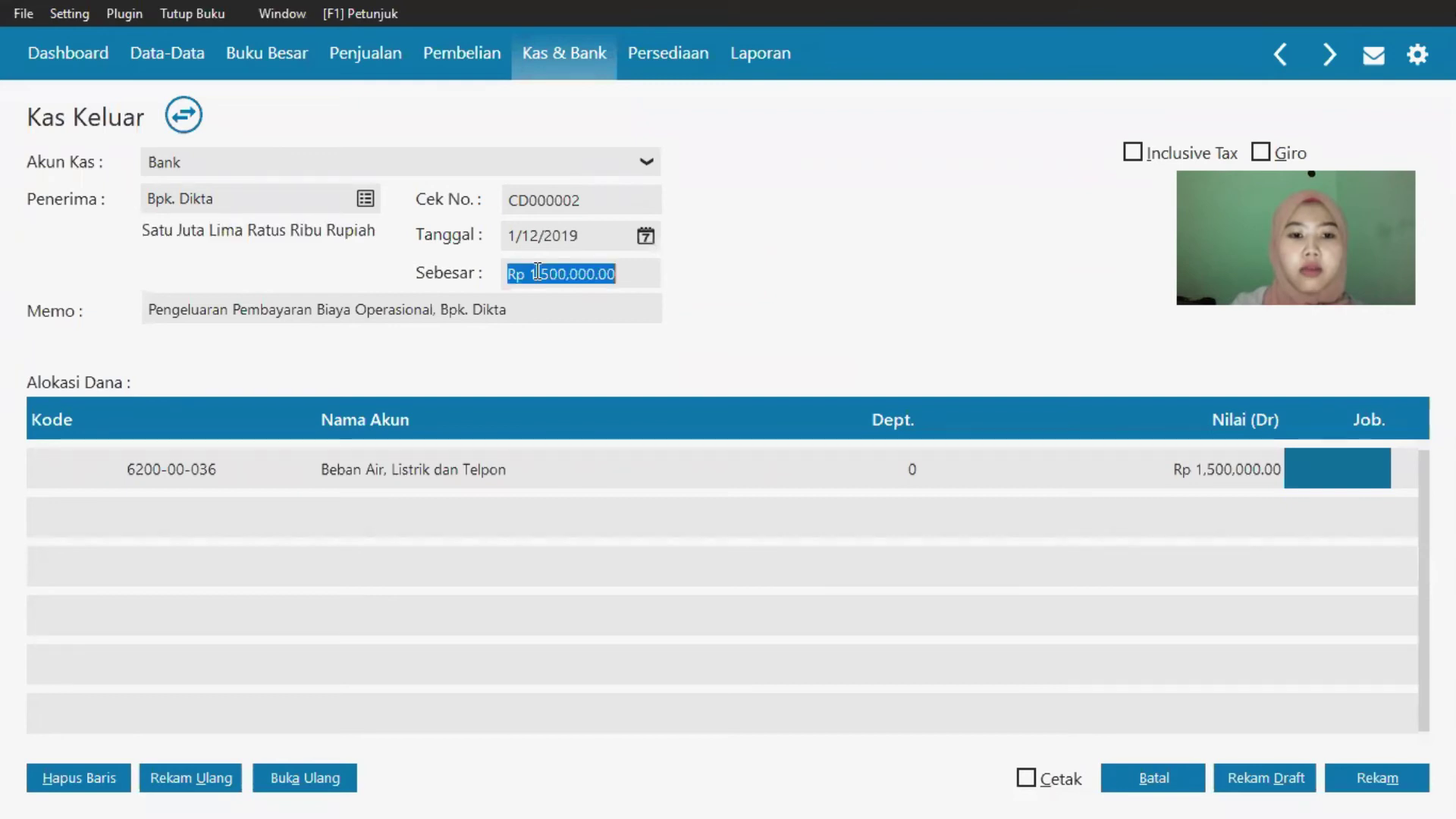
left_click(627, 267)
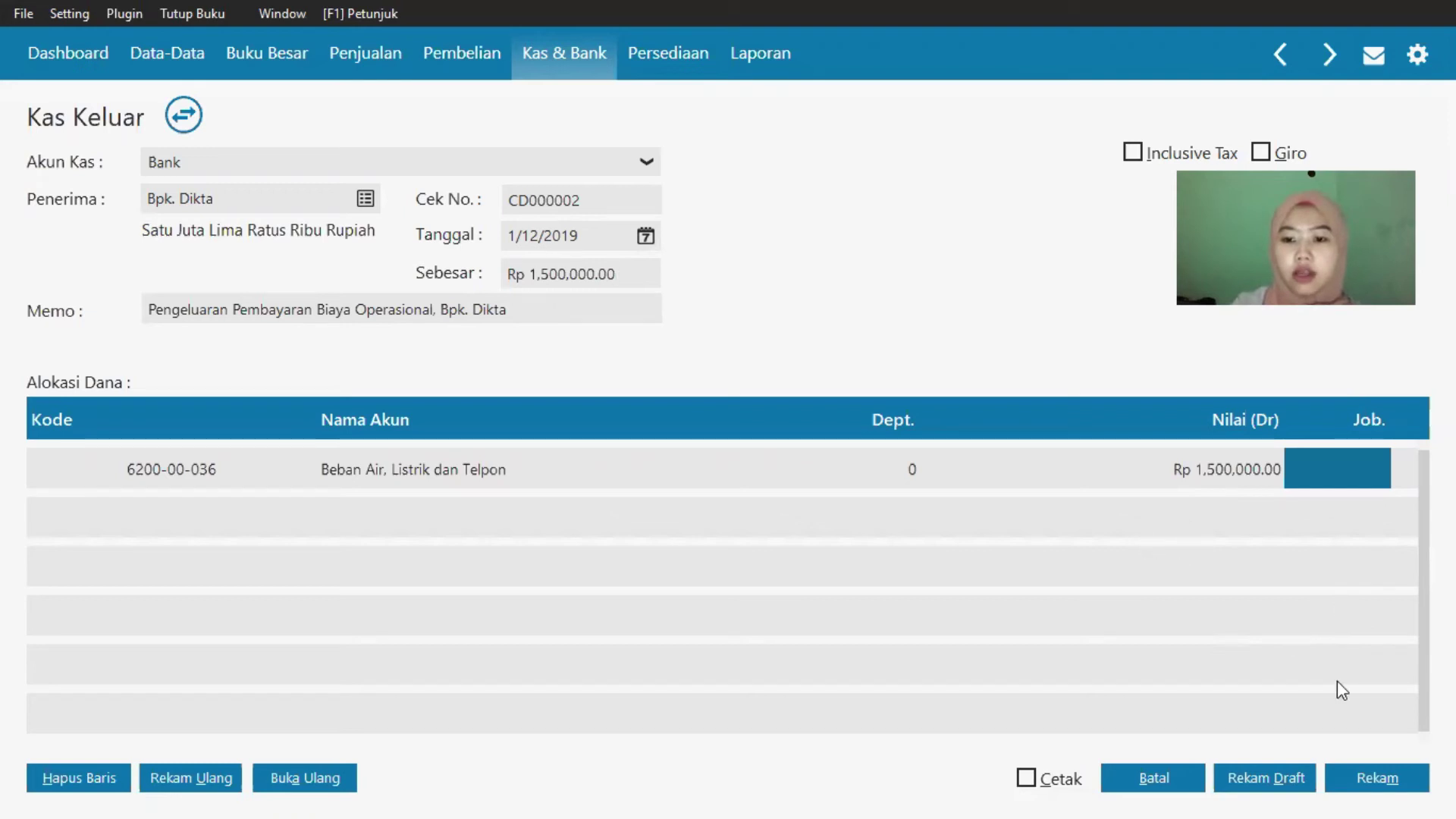
- Save payment CD000002, view its Jurnal Voucher, then close the voucher and the Kas Keluar list
left_click(1370, 781)
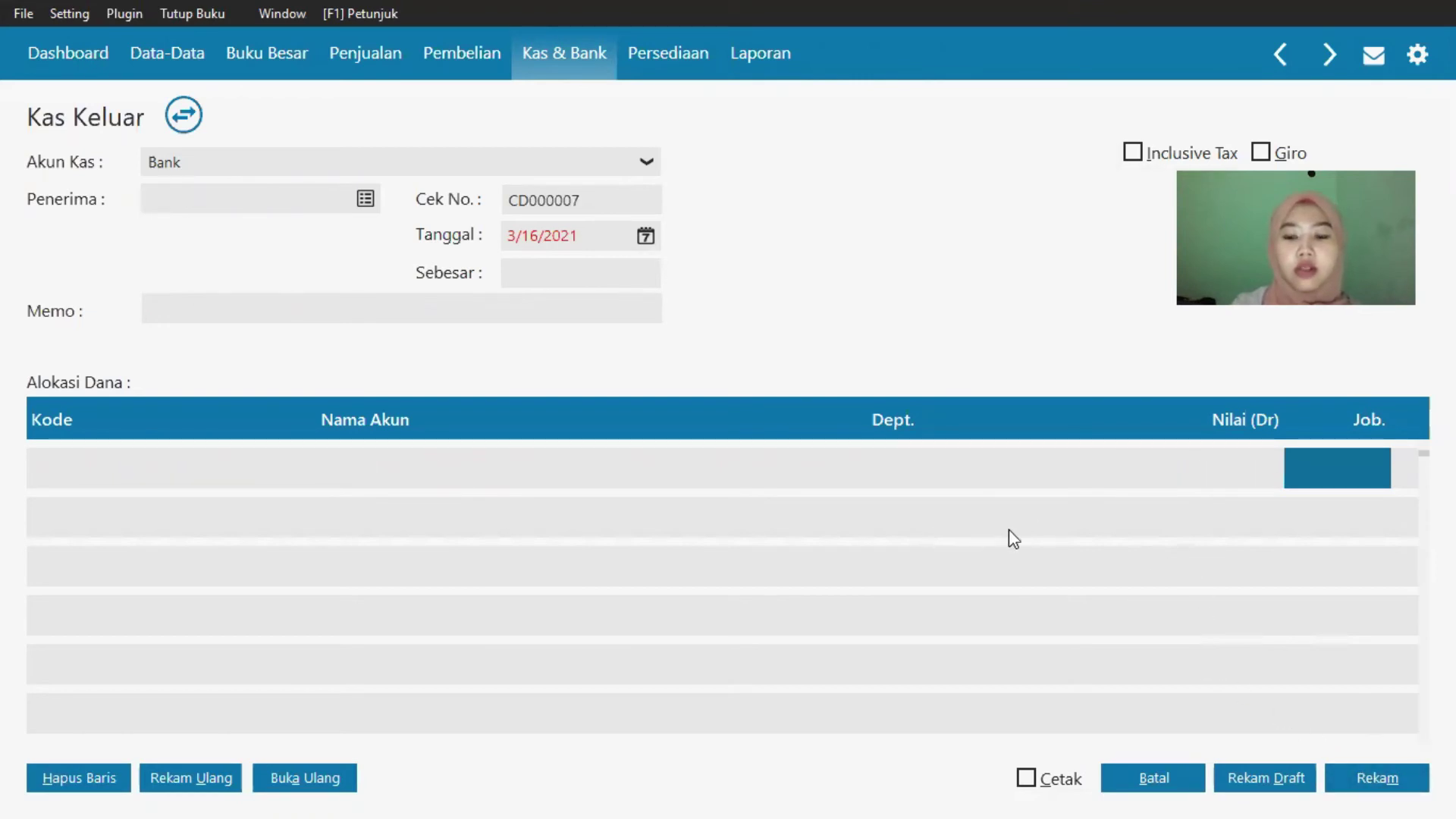
left_click(1149, 777)
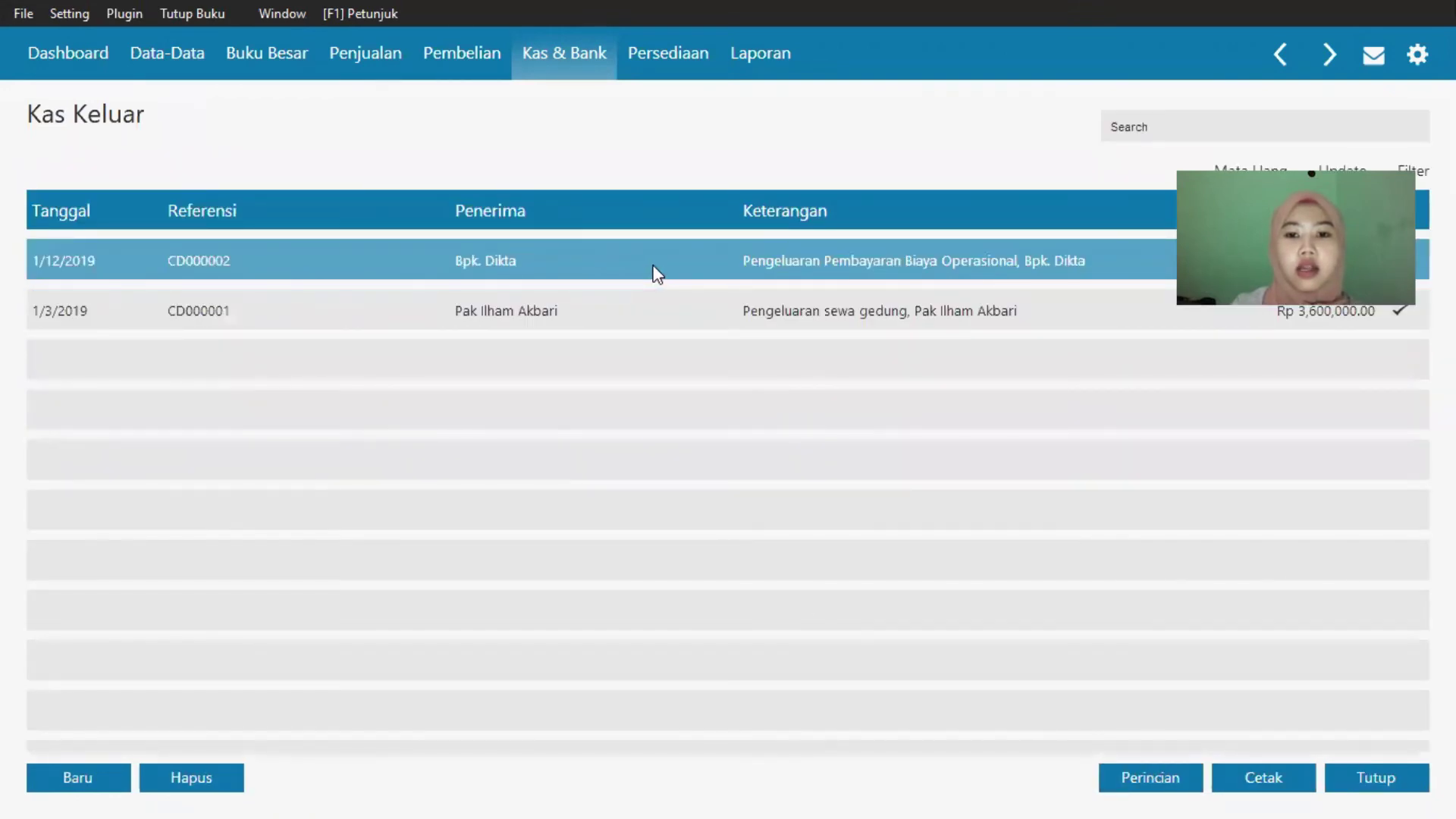
right_click(654, 267)
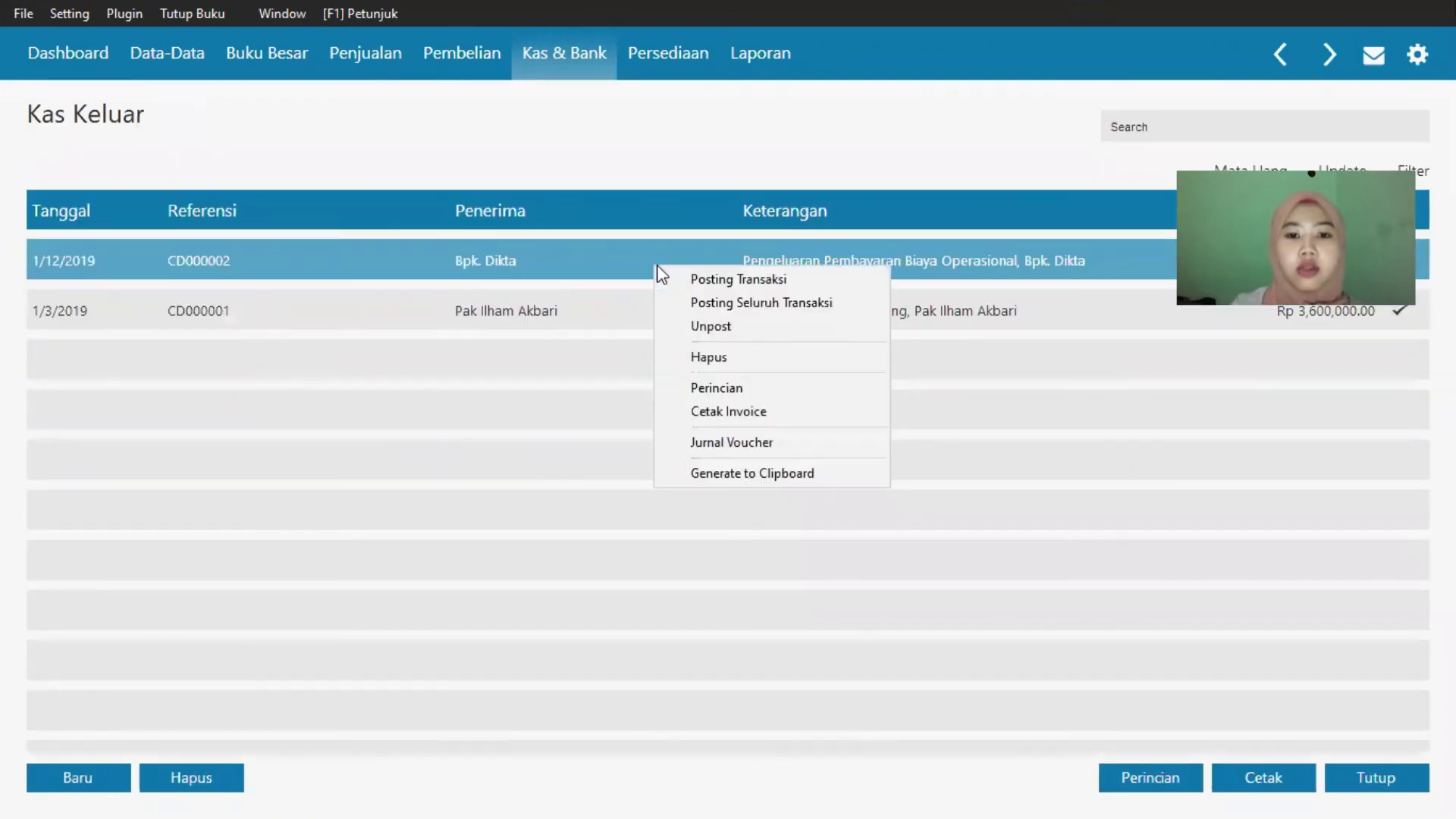
left_click(707, 442)
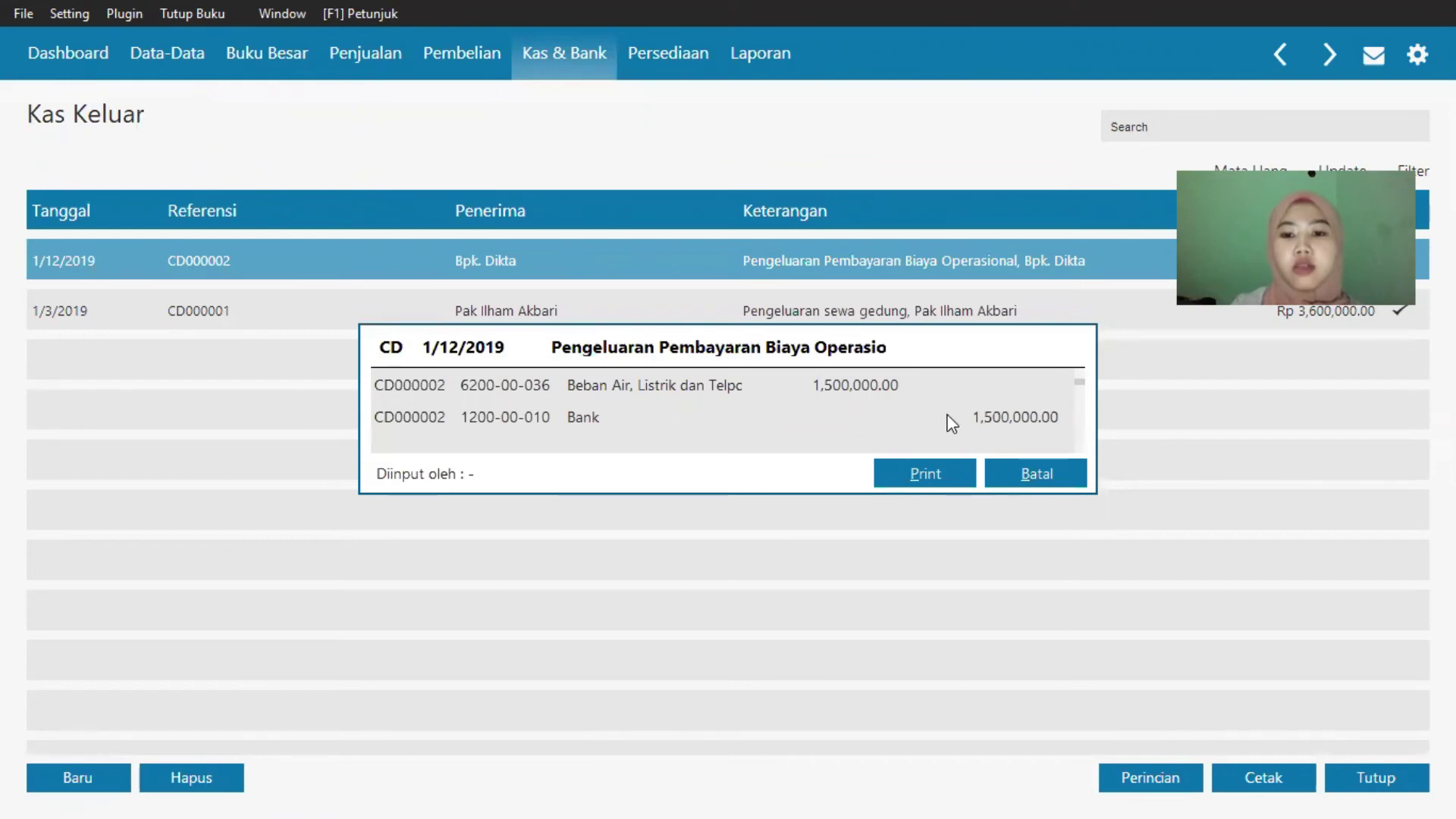
left_click(1045, 476)
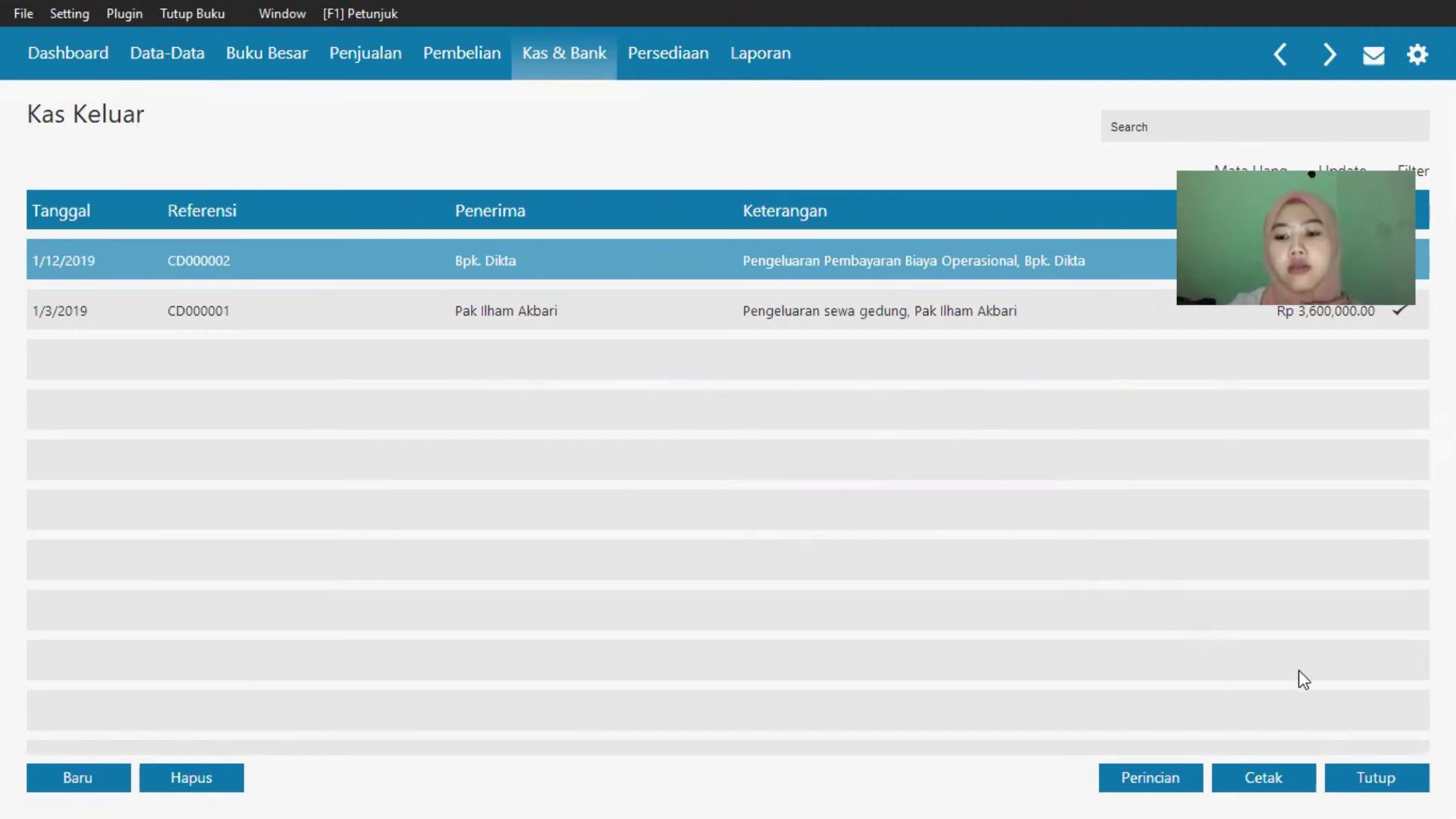
left_click(1385, 785)
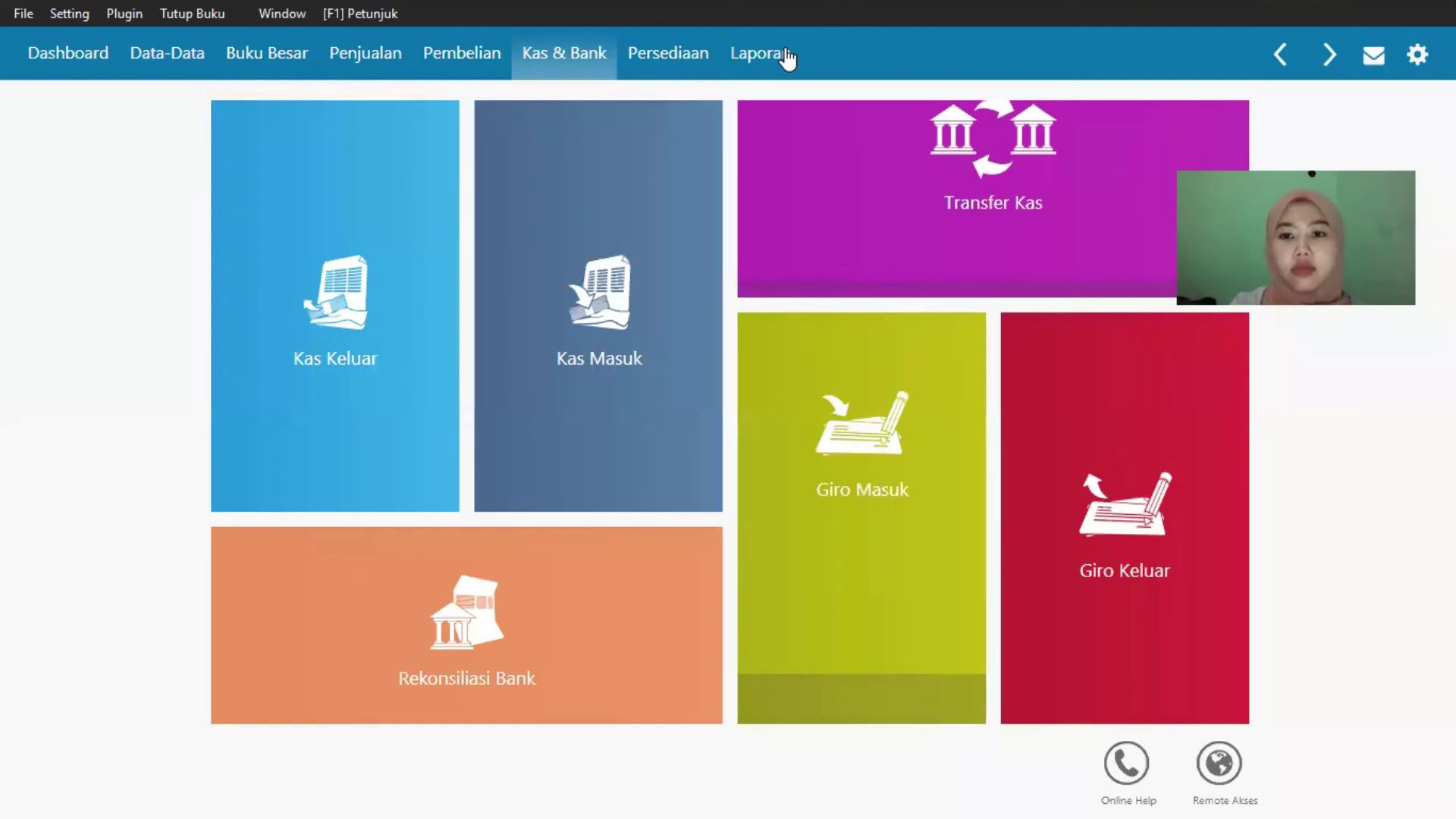
- Check slide 14, Transaksi 7 (Pembayaran Utang, CD000003), in PowerPoint and return to Zahir
key("alt+Tab")
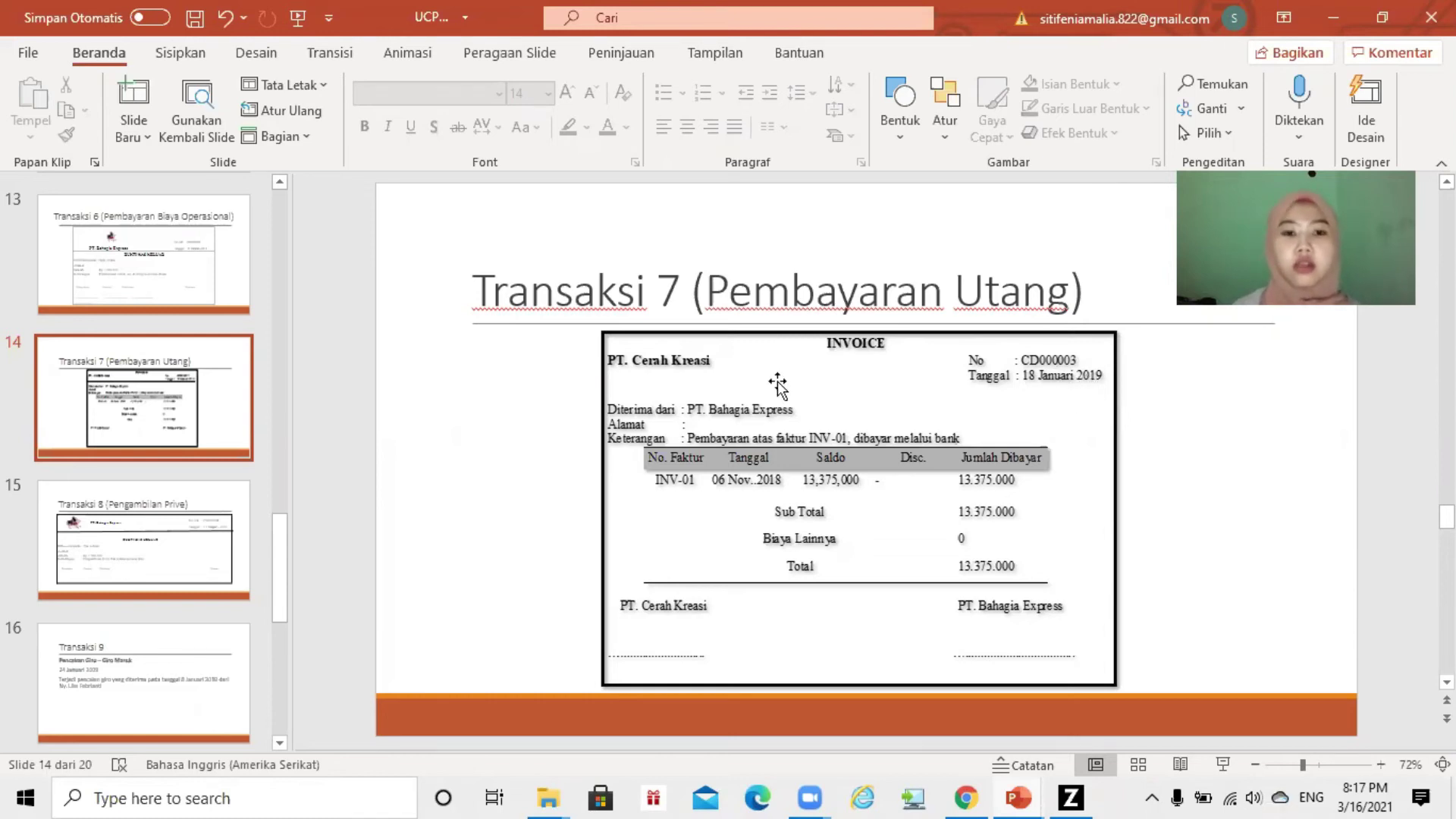
key("alt+Tab")
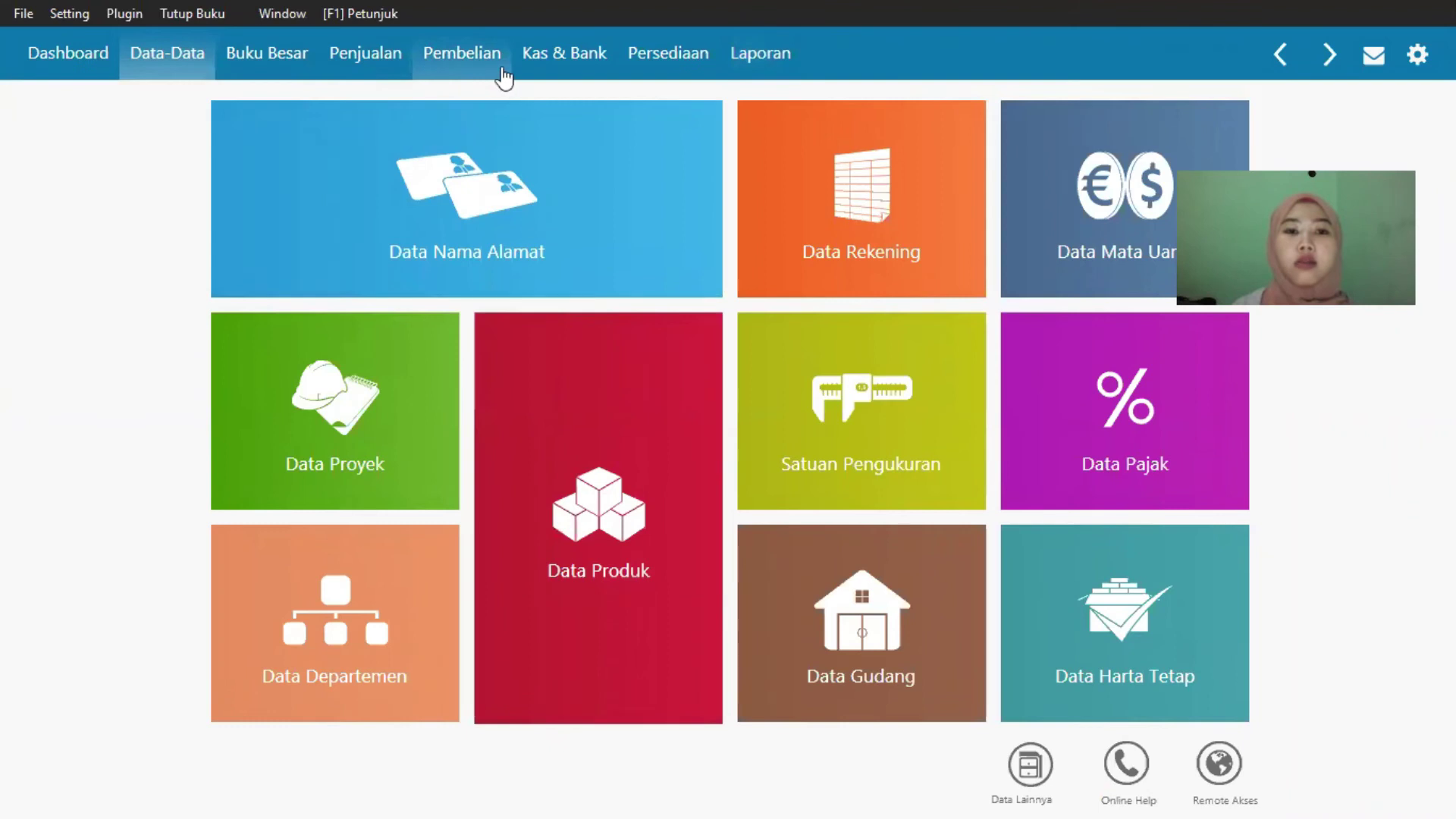
- Start a new Pembayaran Hutang from the Pembelian section, dismissing the open-transaction warning
left_click(478, 60)
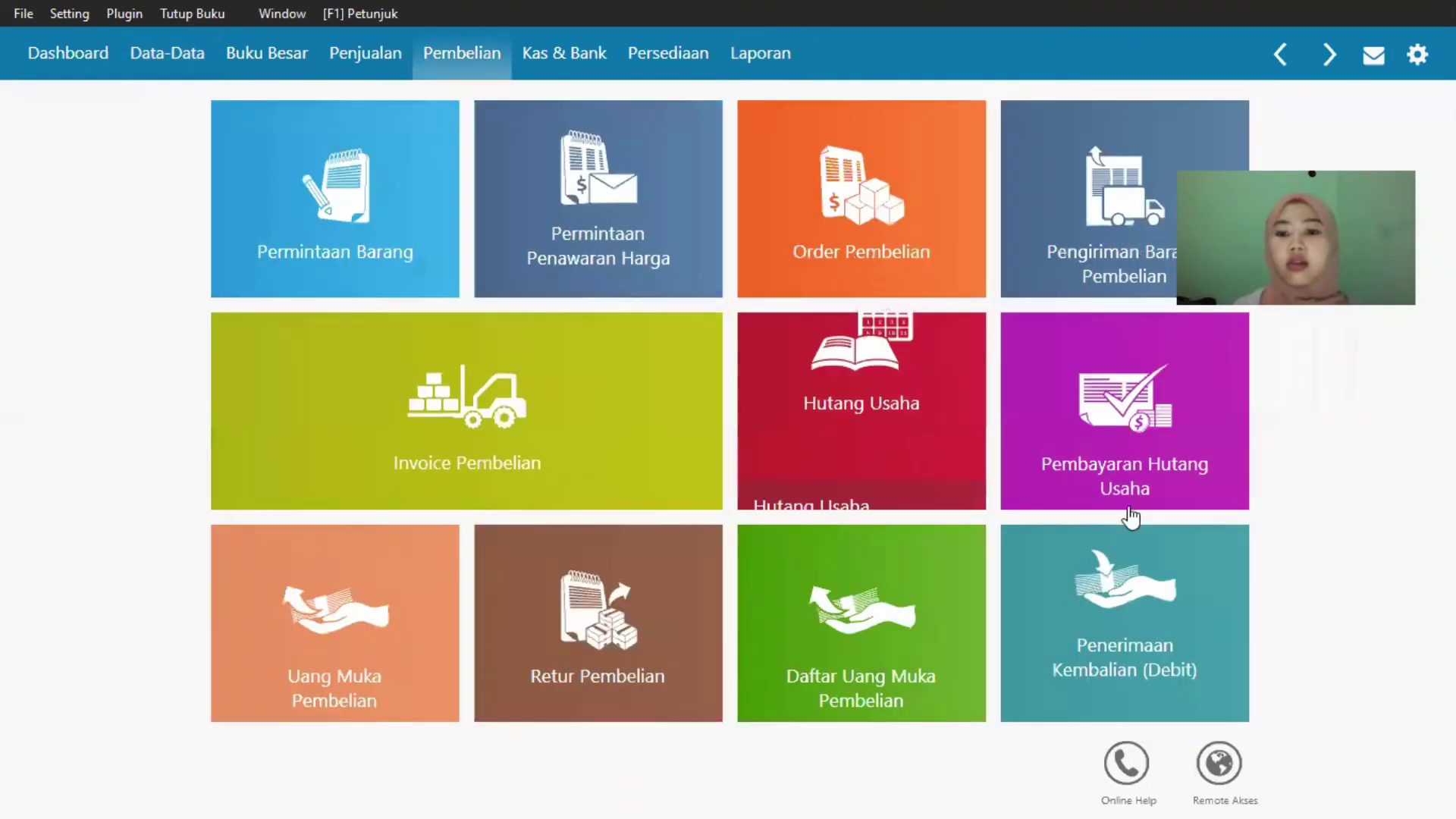
mouse_move(1158, 476)
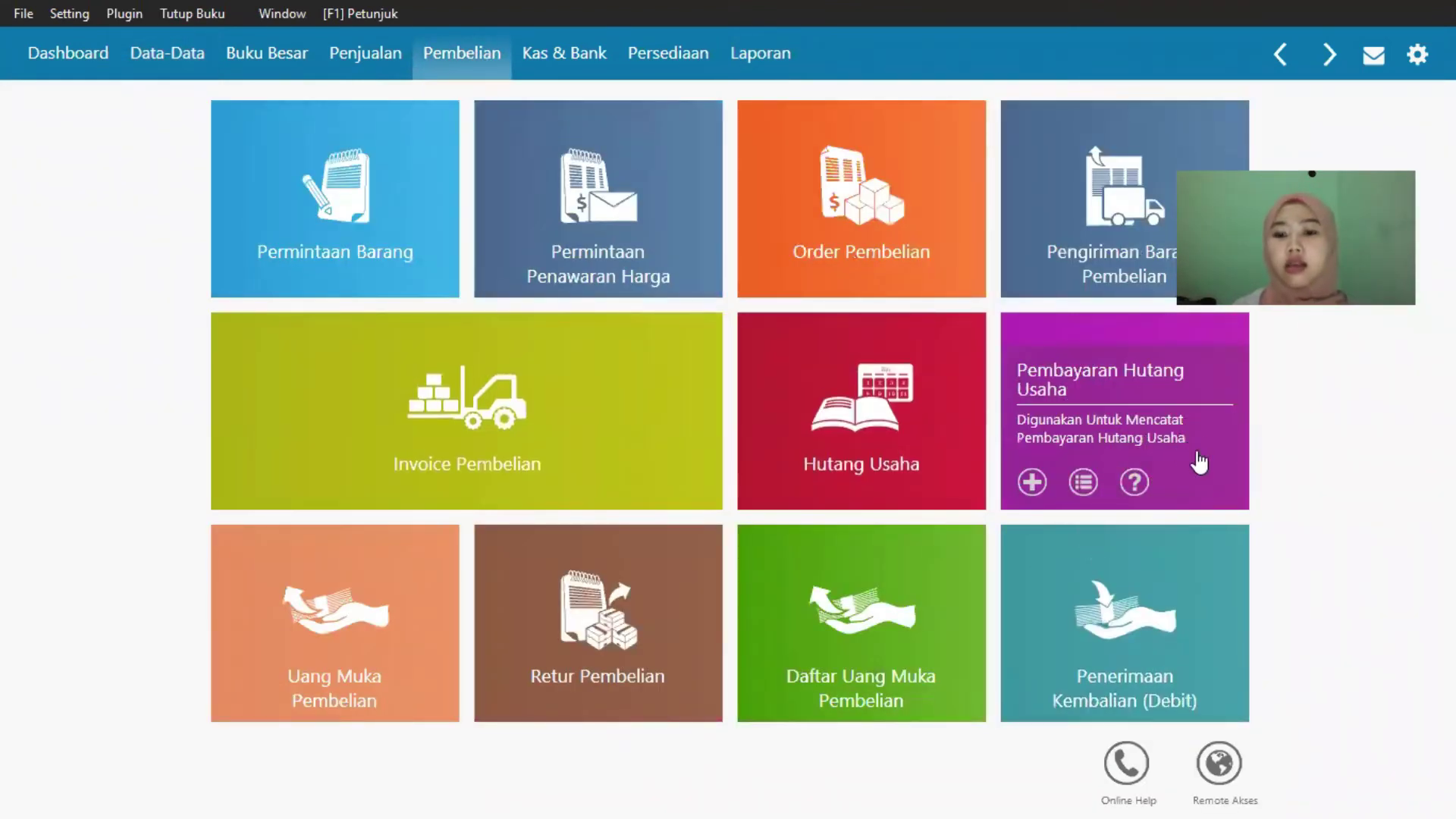
left_click(1197, 457)
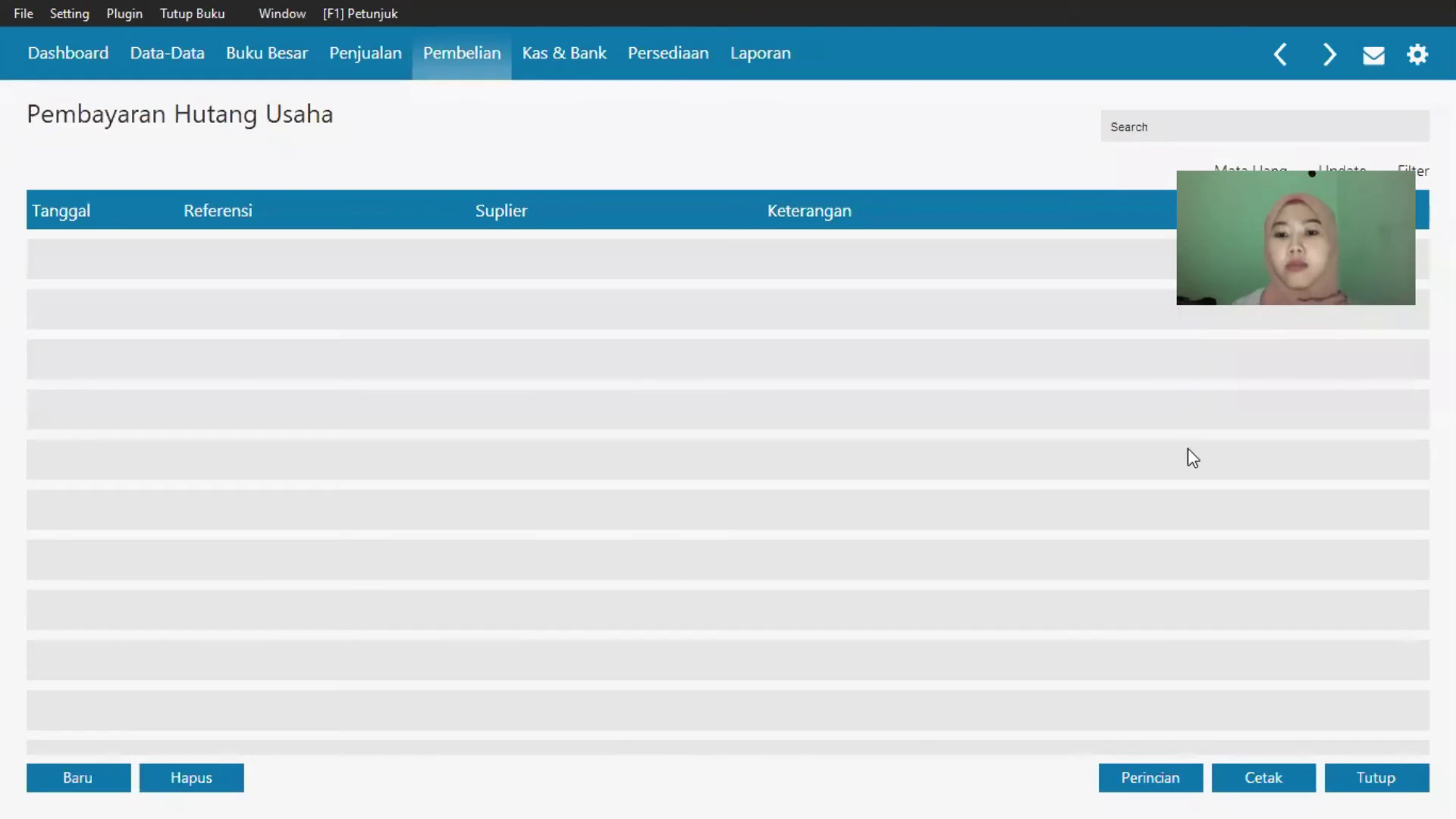
left_click(72, 781)
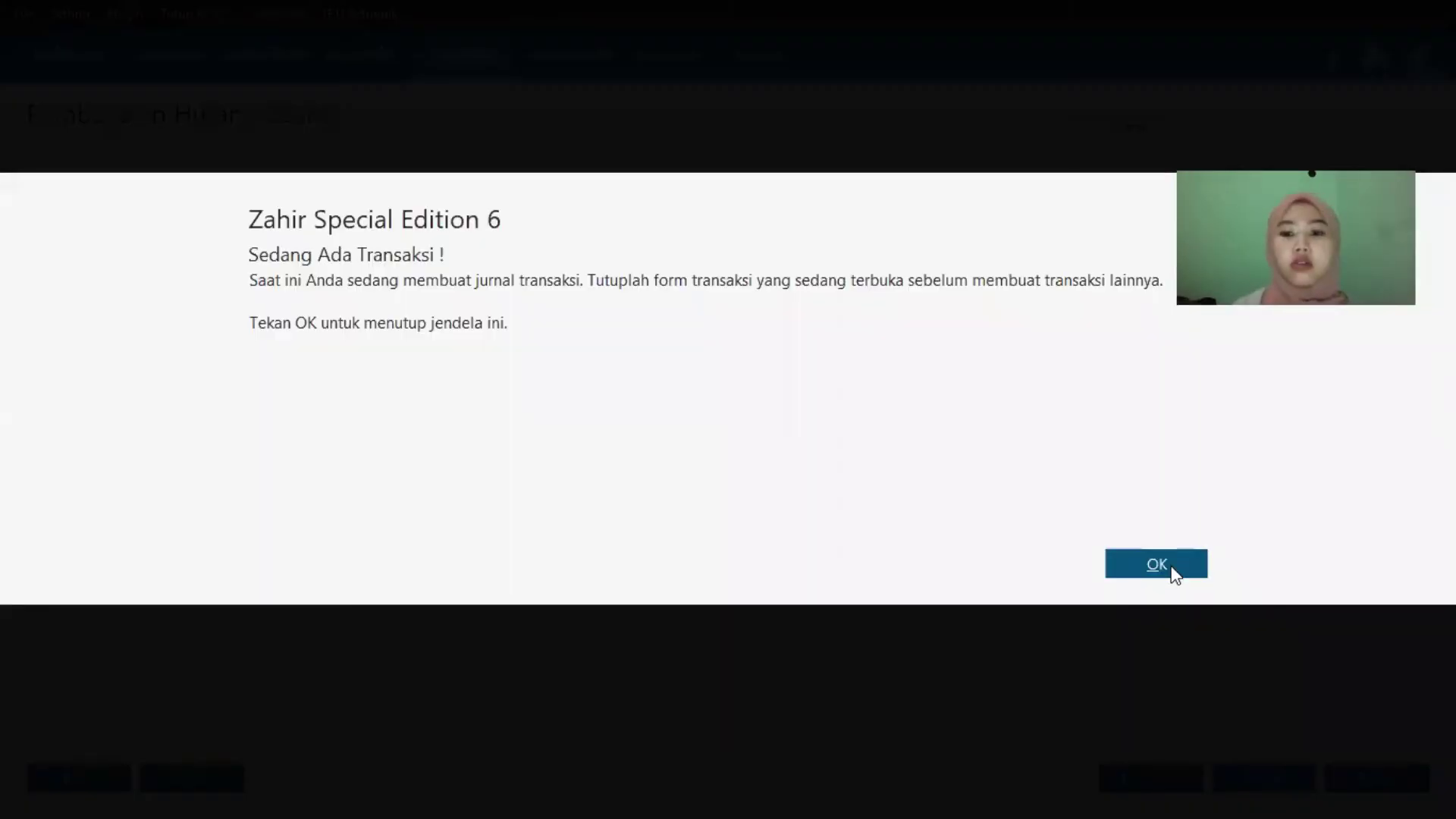
left_click(1169, 565)
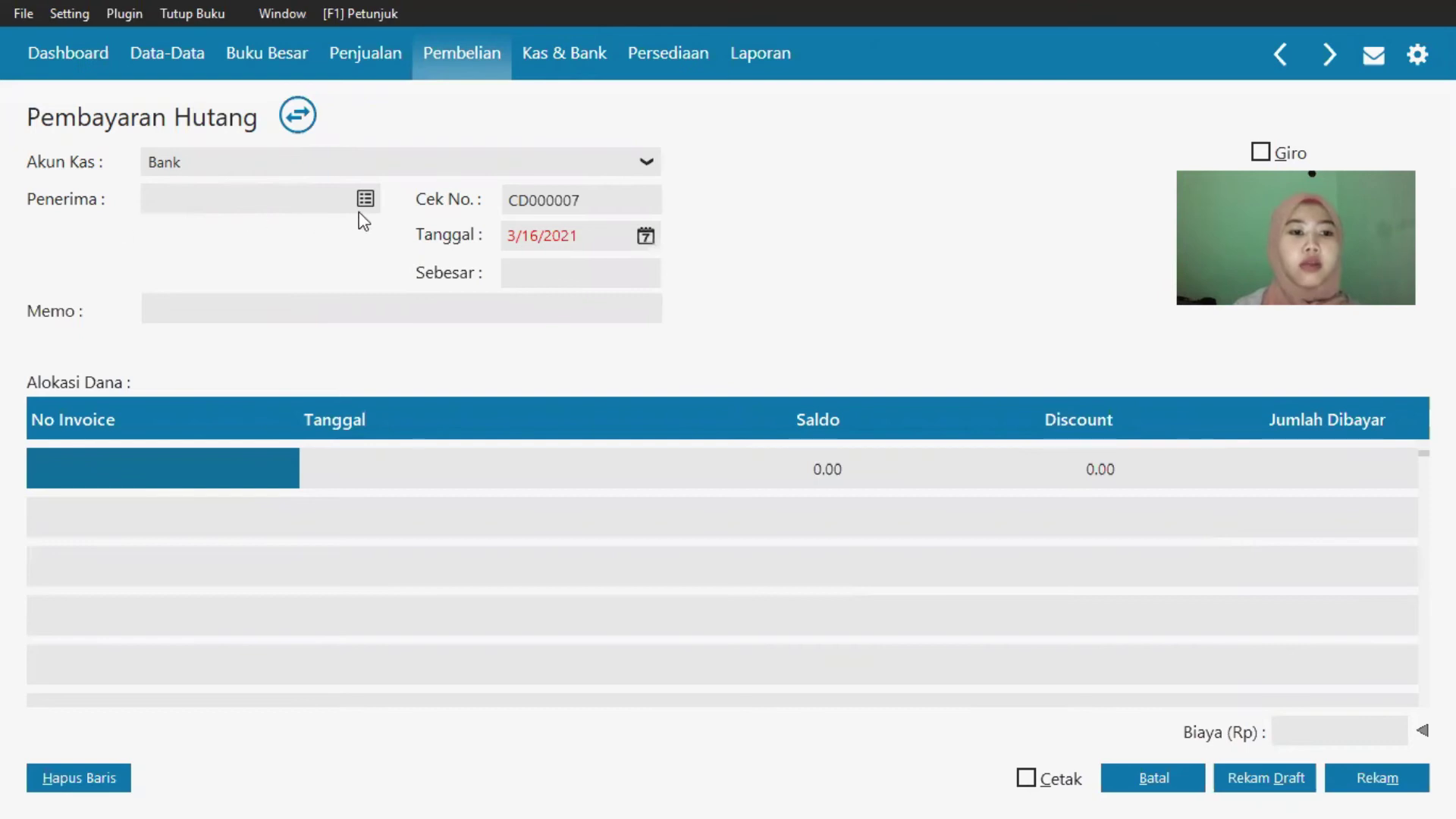
key("alt+Tab")
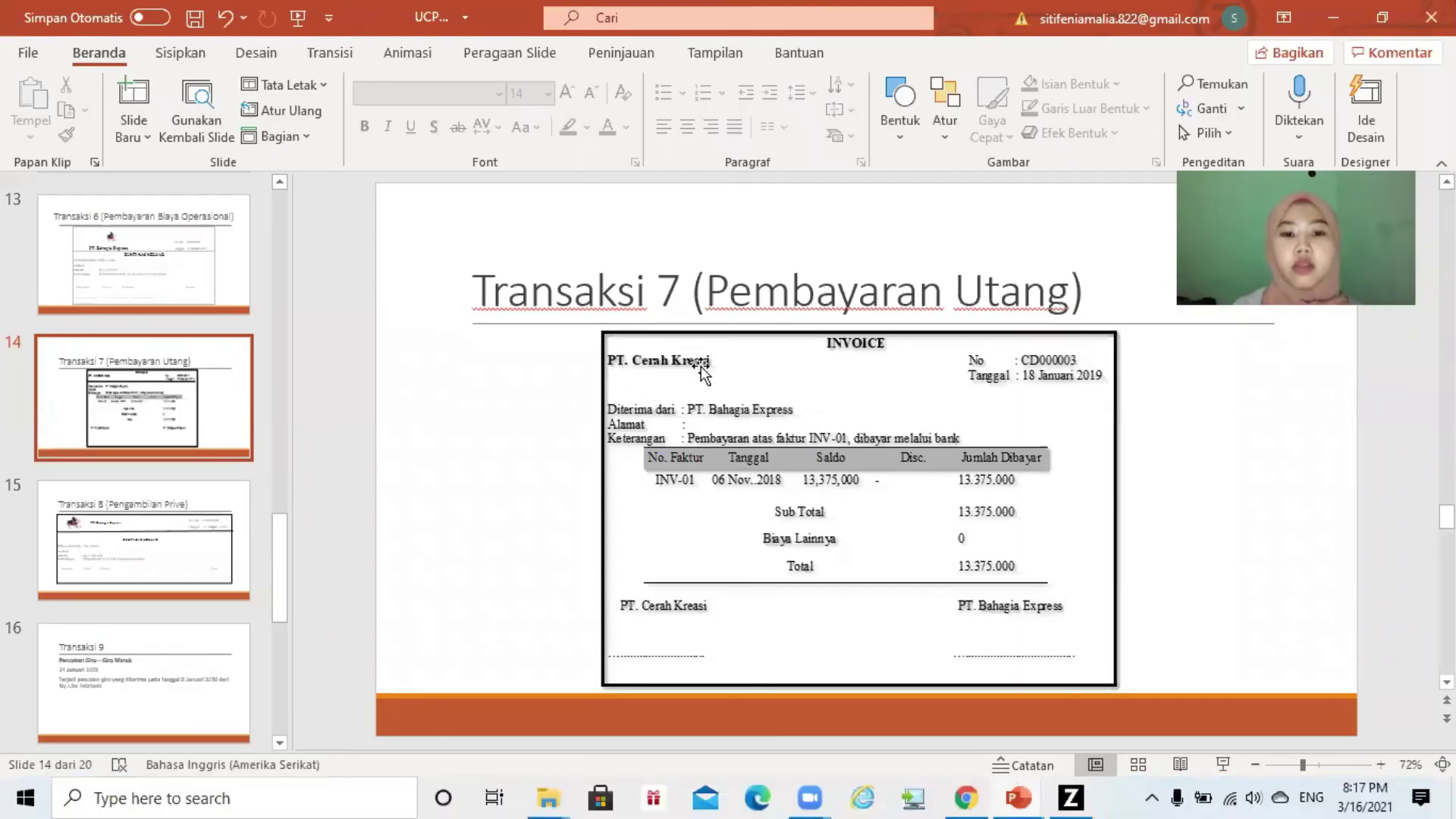
key("alt+Tab")
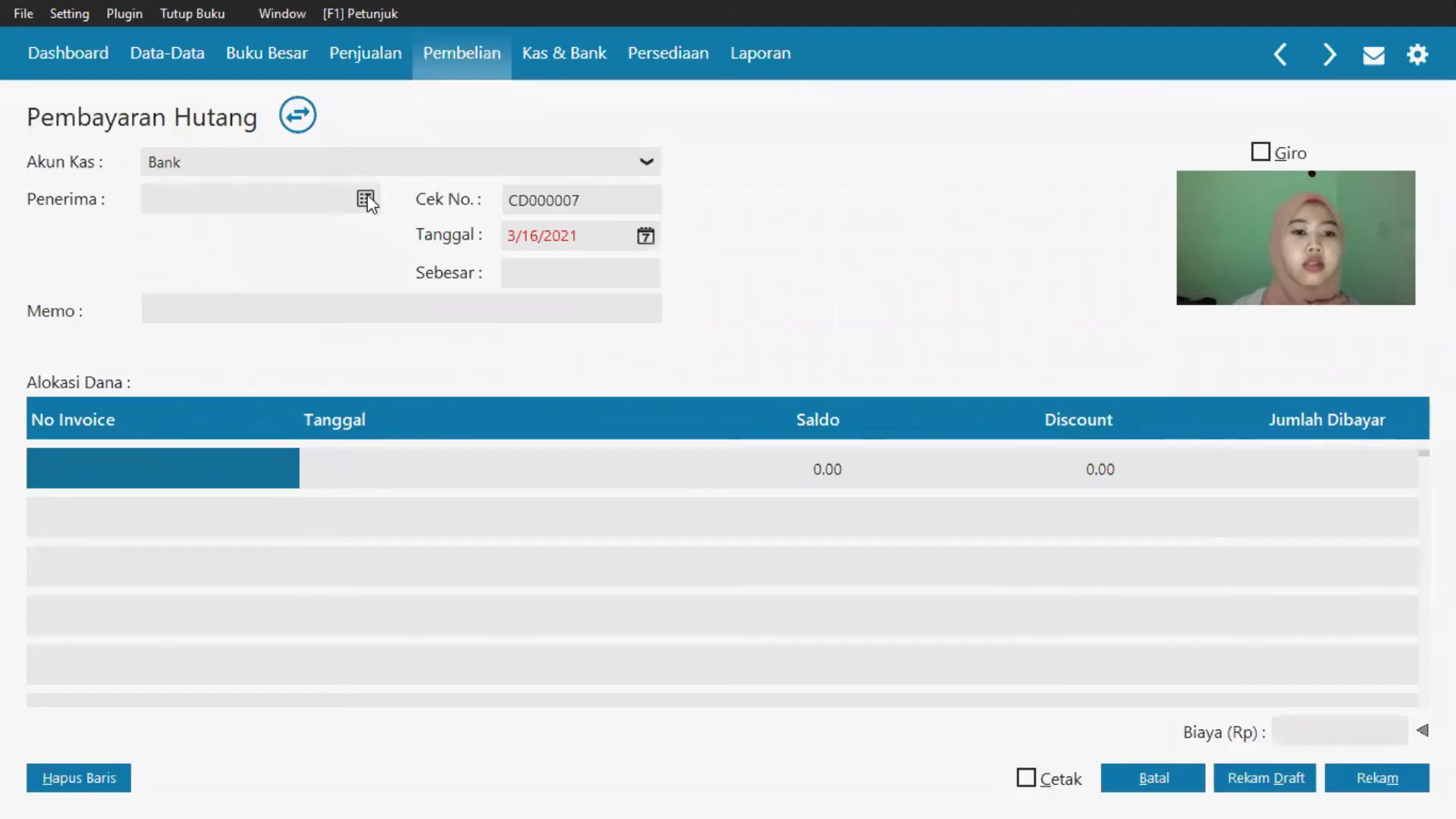
- Choose PT. Cerah Kreasi as payee and change the cheque number to CD000003
left_click(366, 199)
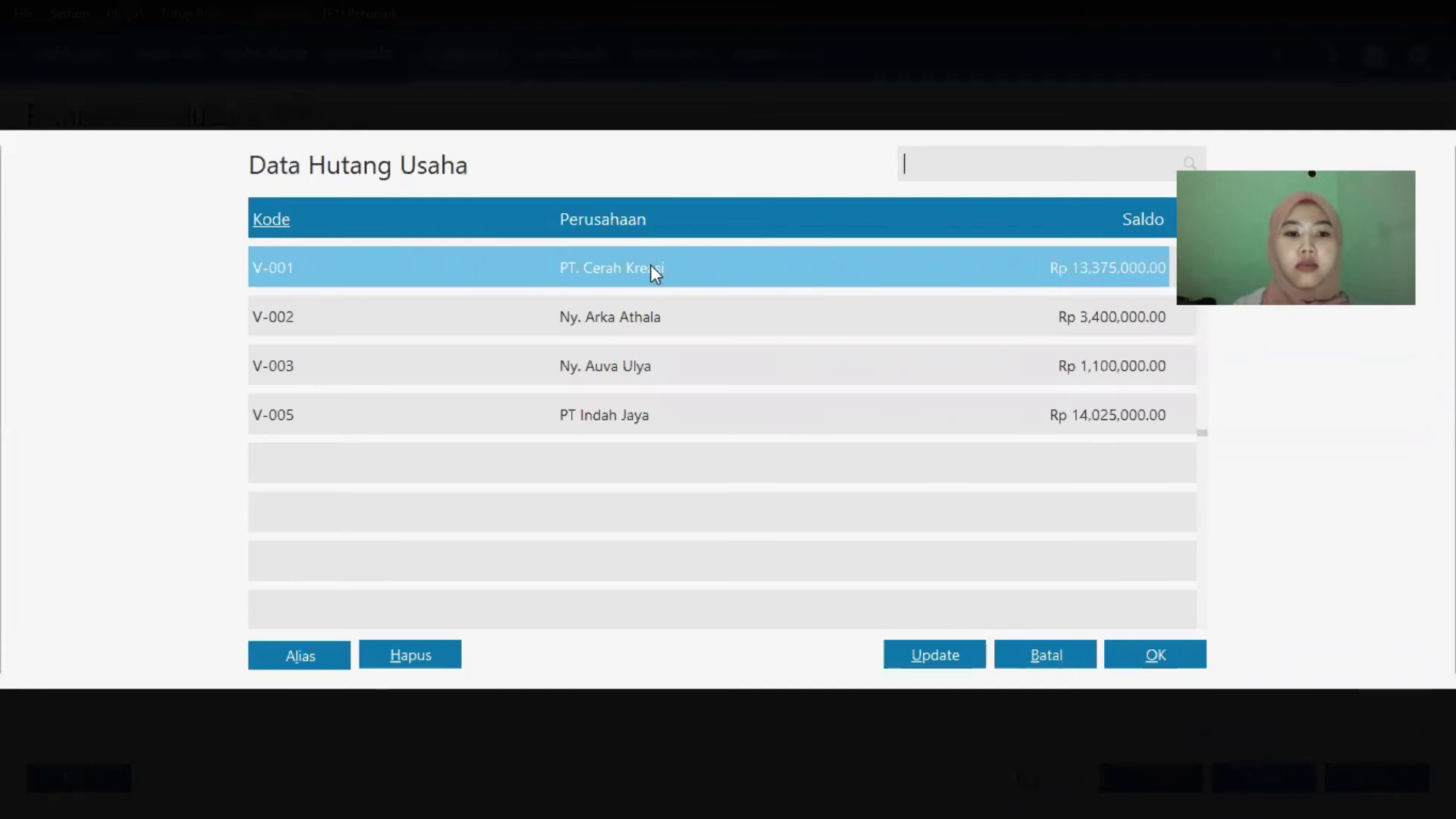
left_click(1168, 655)
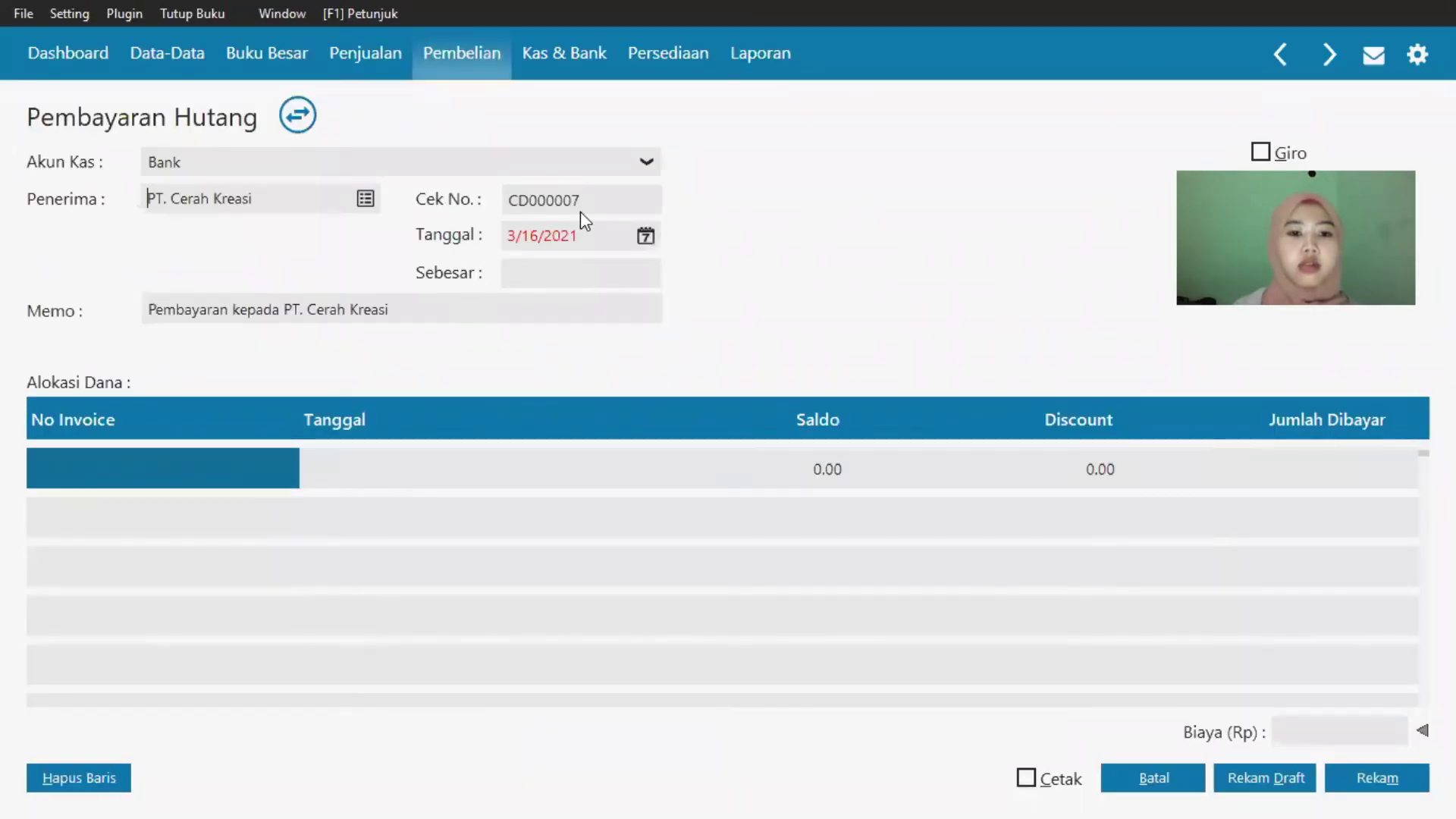
key("alt+Tab")
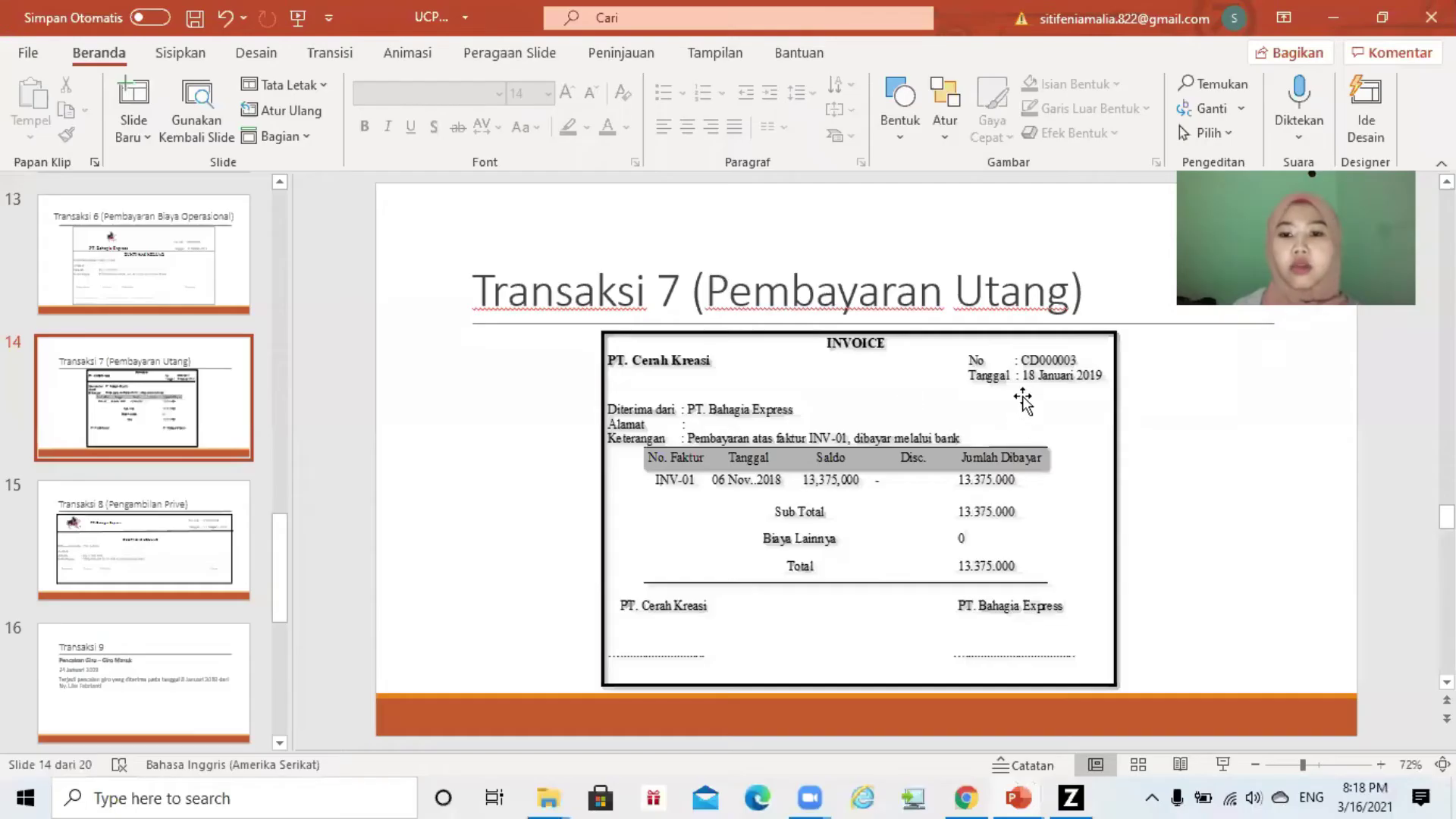
key("alt+Tab")
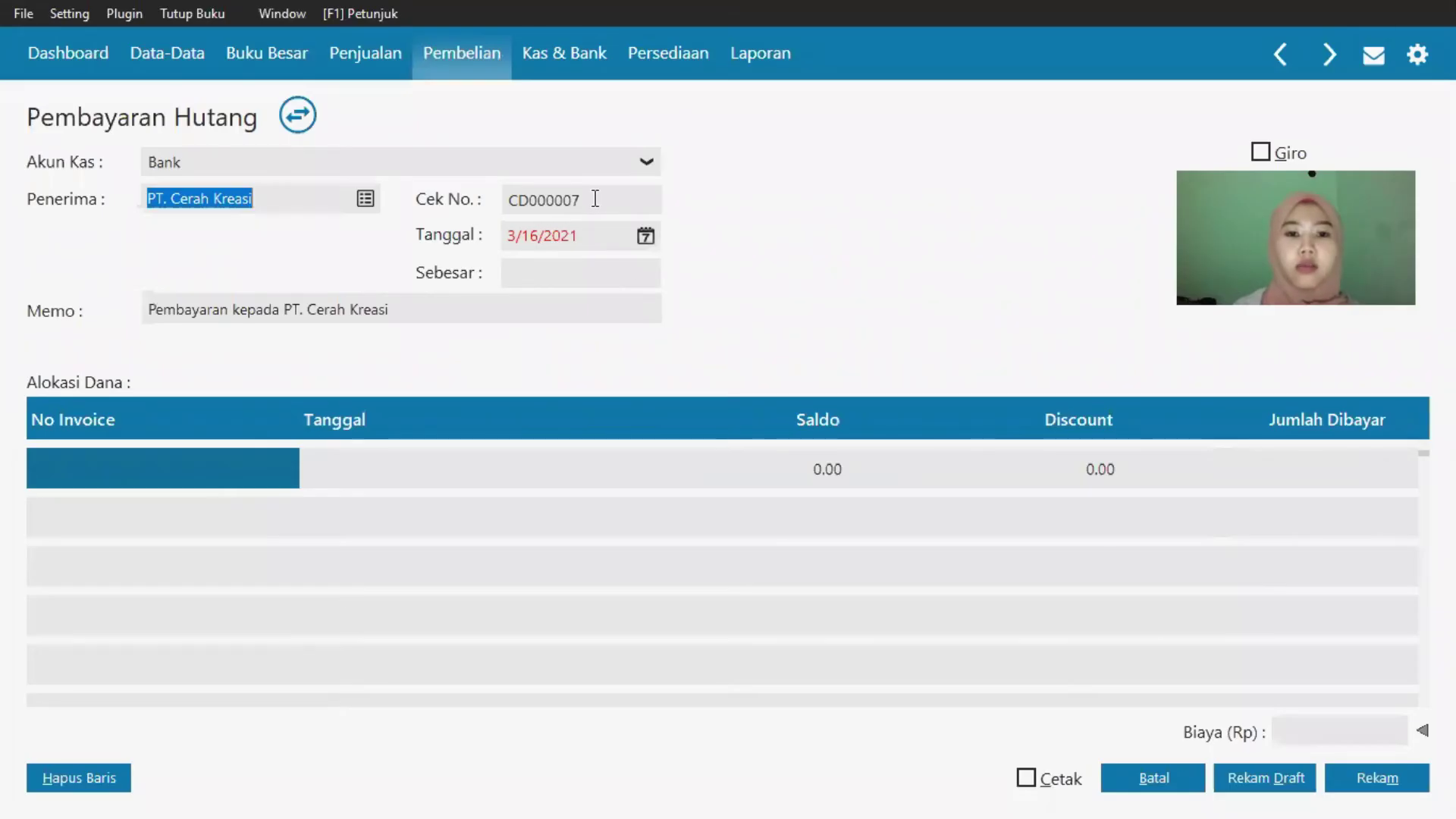
left_click(595, 199)
left_click(595, 198)
key("BackSpace")
type("3")
key("alt+Tab")
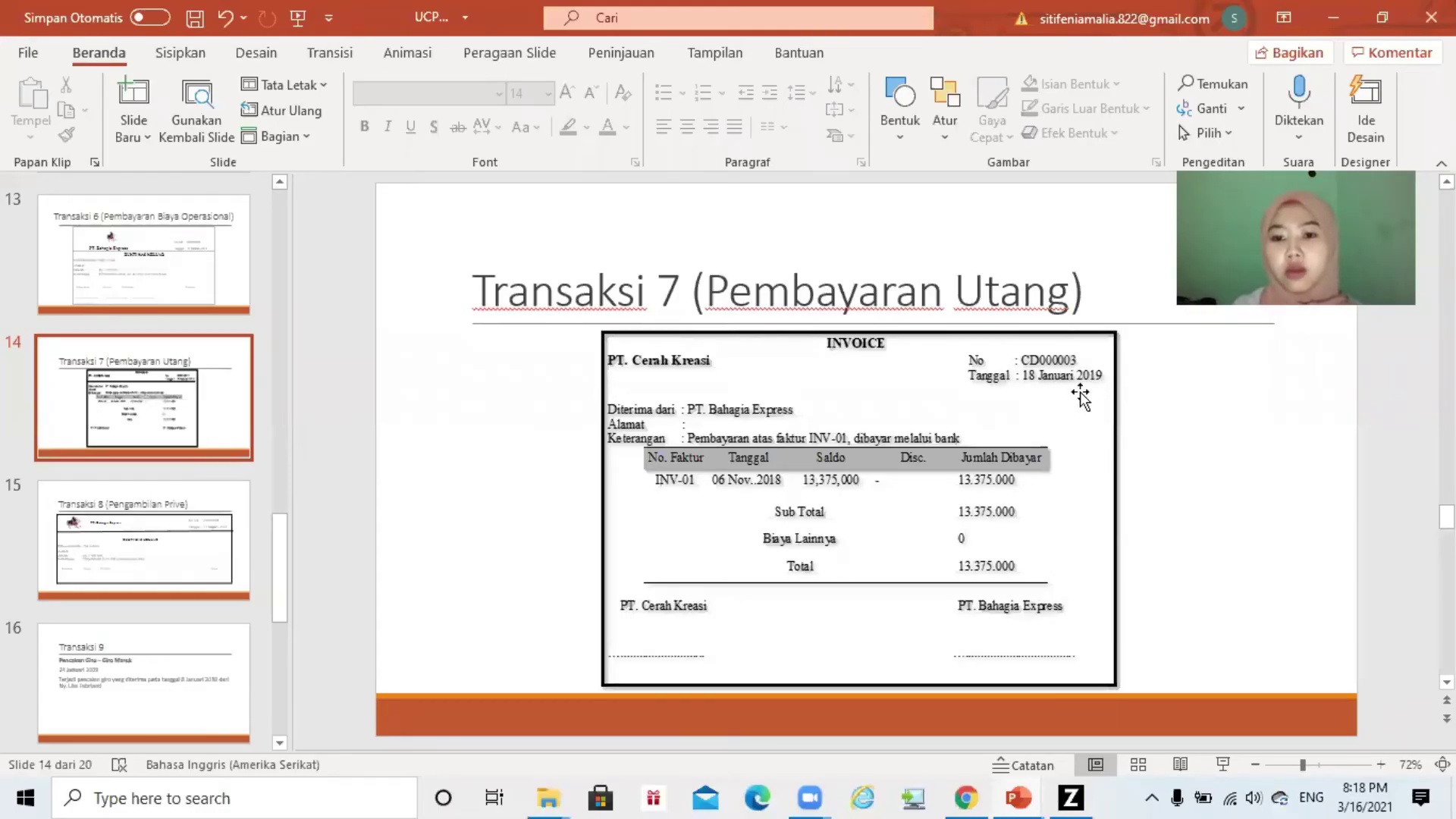
key("alt+Tab")
- Date it 01/18/2019, insert 'Utang' into the memo, and list the supplier's unpaid invoices
left_click(594, 235)
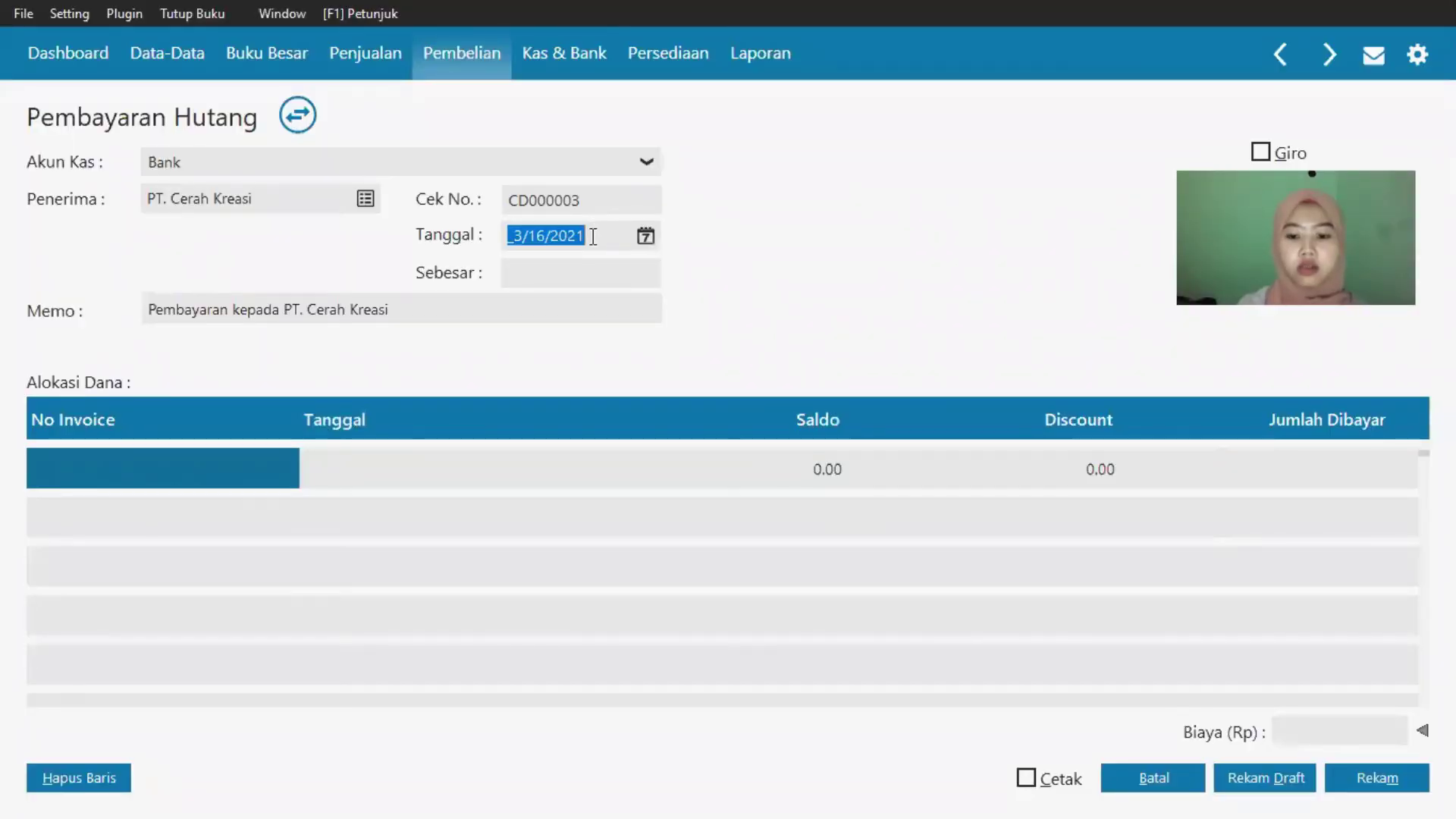
type("01/18/2019")
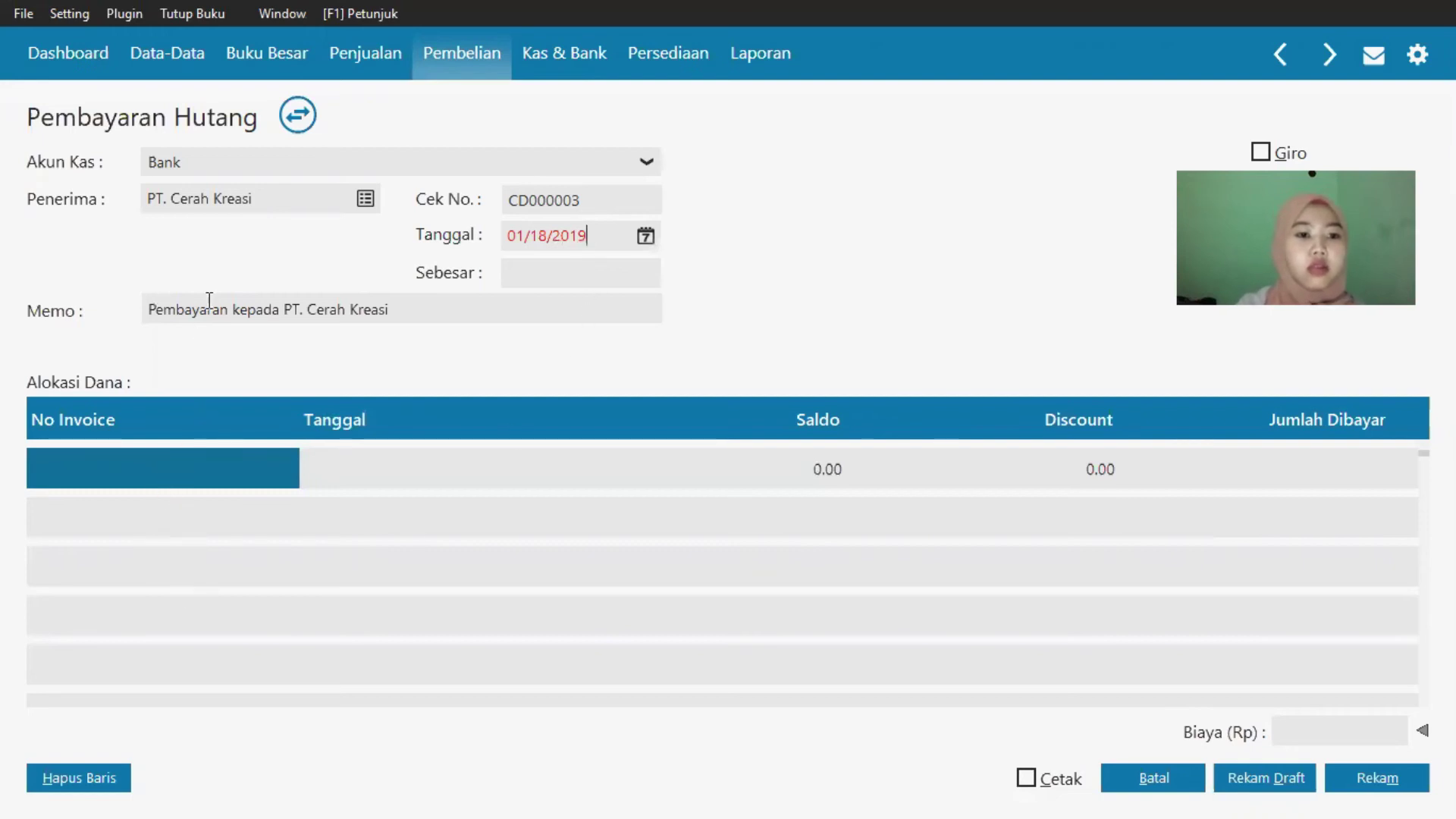
double_click(230, 309)
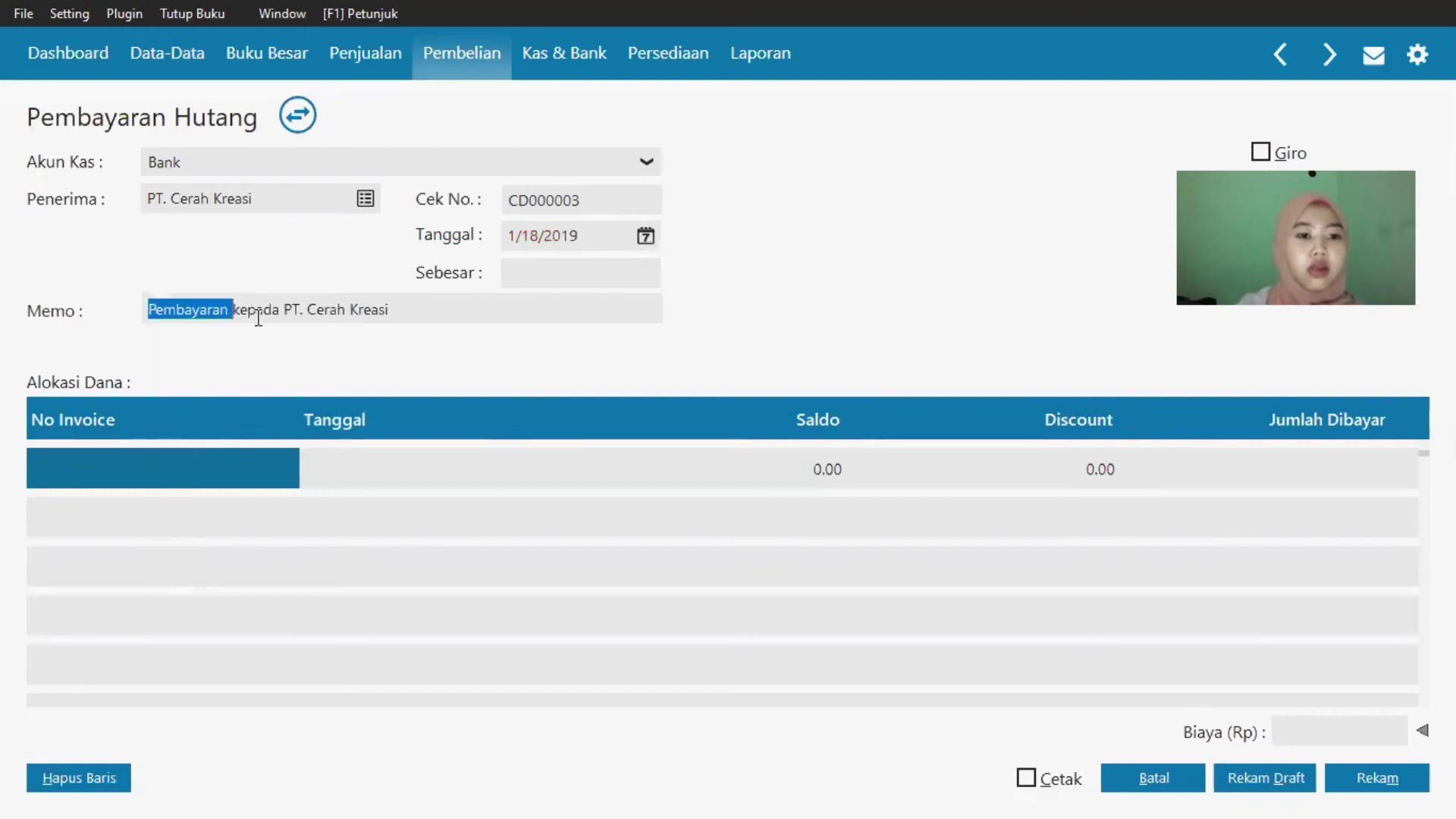
left_click(228, 309)
left_click(231, 298)
type("Utang")
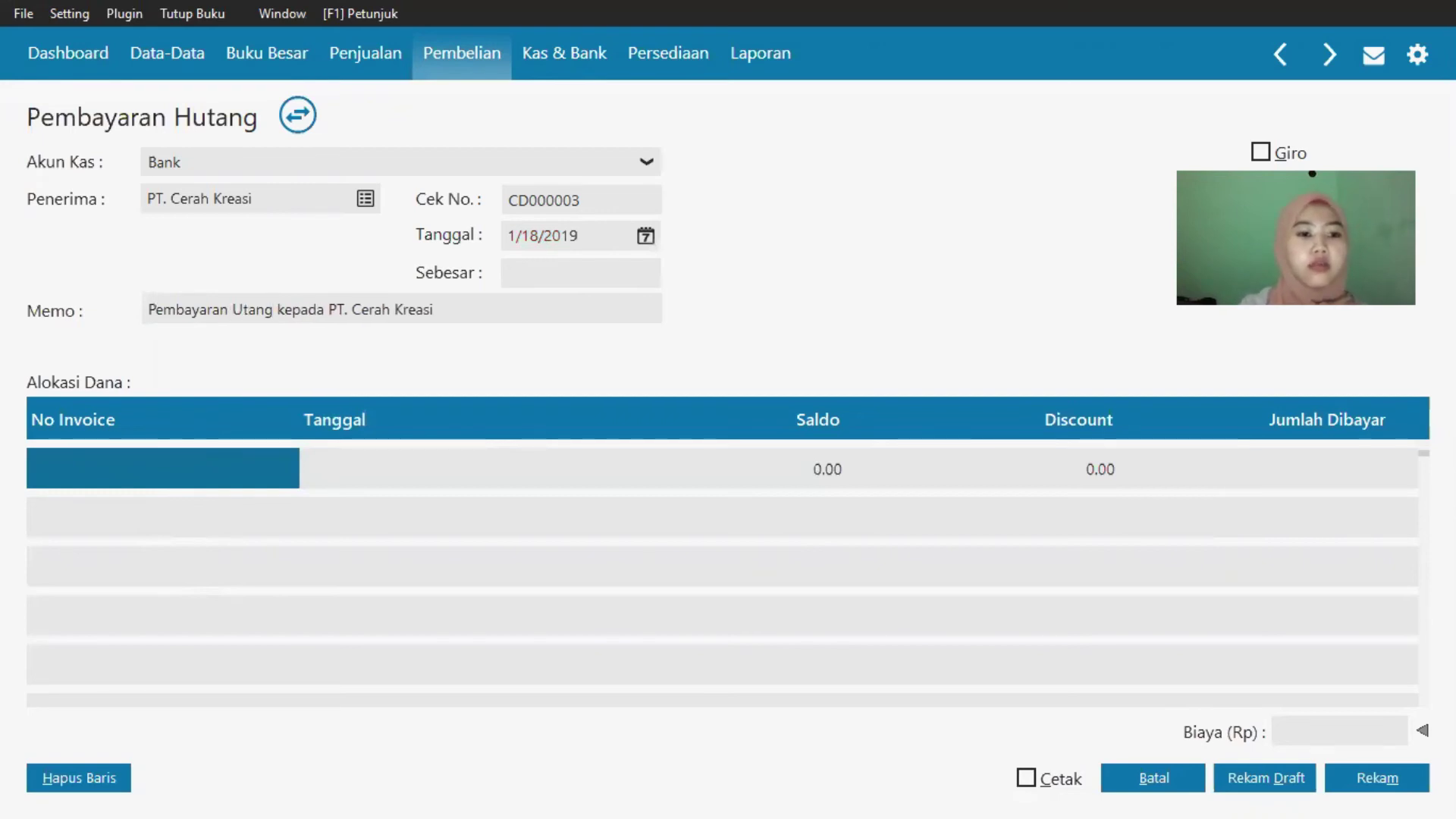
double_click(121, 461)
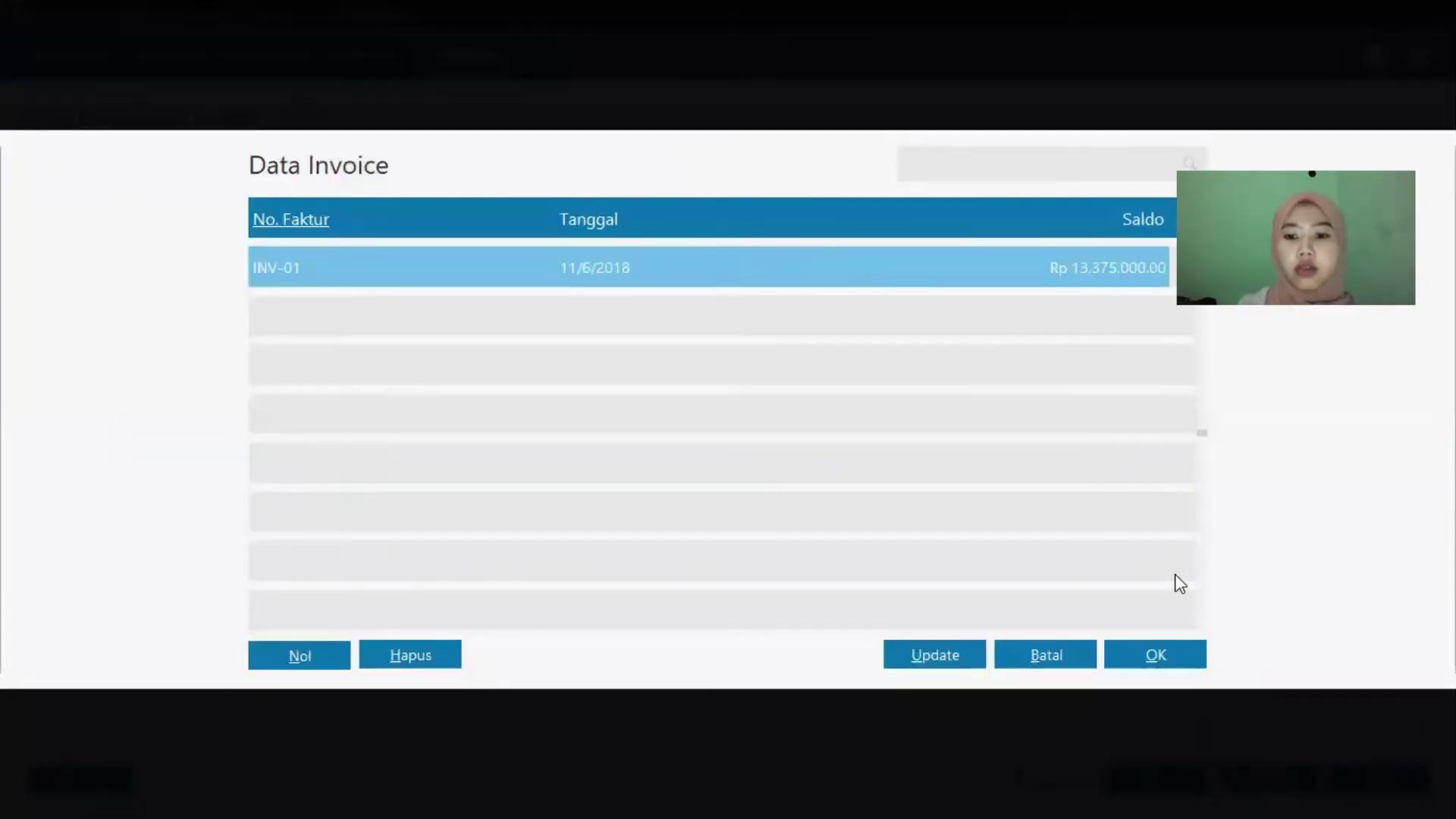
- Allocate the payment to invoice INV-01, fill in the Rp 13,375,000.00 amount, and record it
left_click(1153, 660)
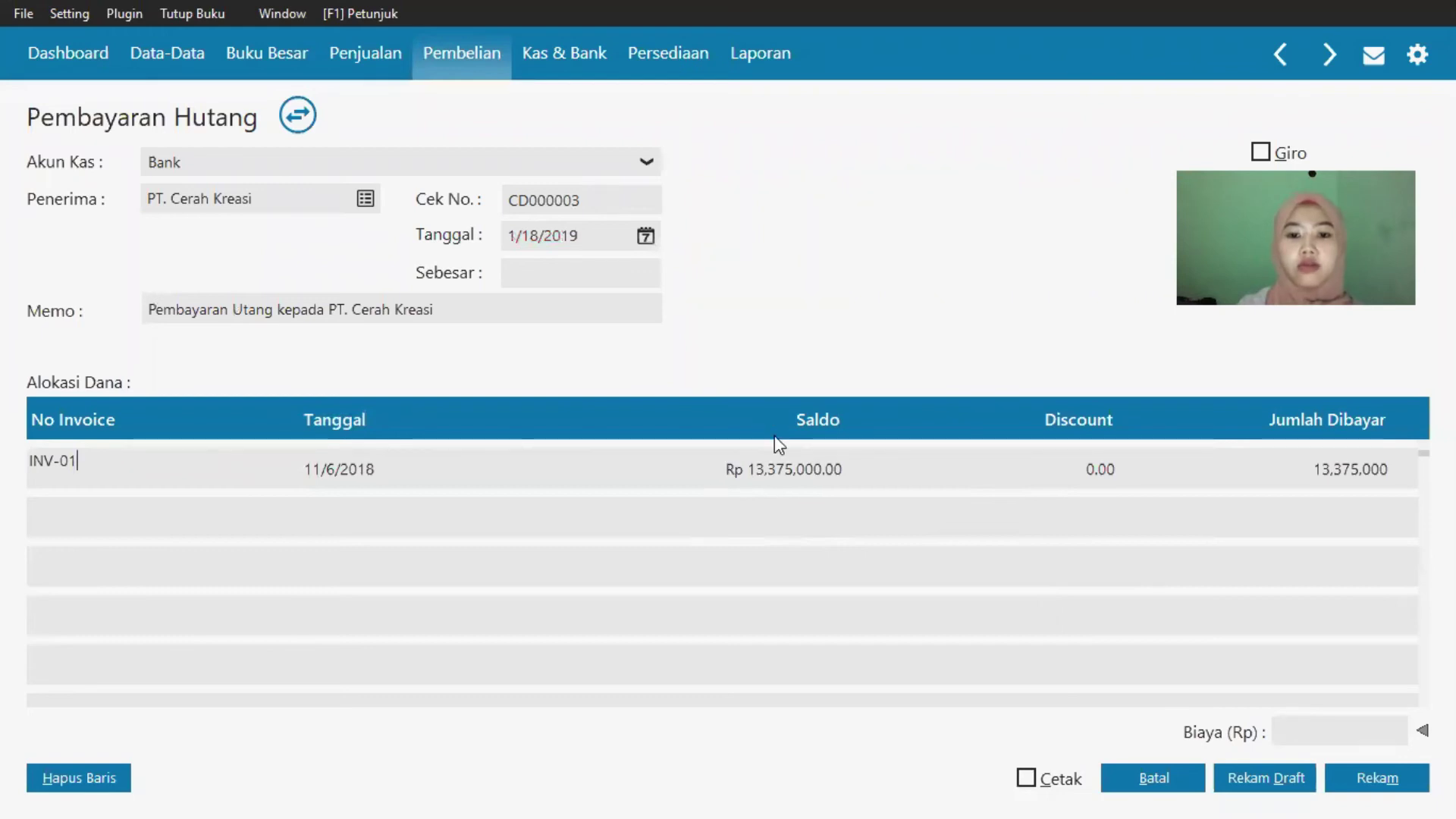
key("alt+Tab")
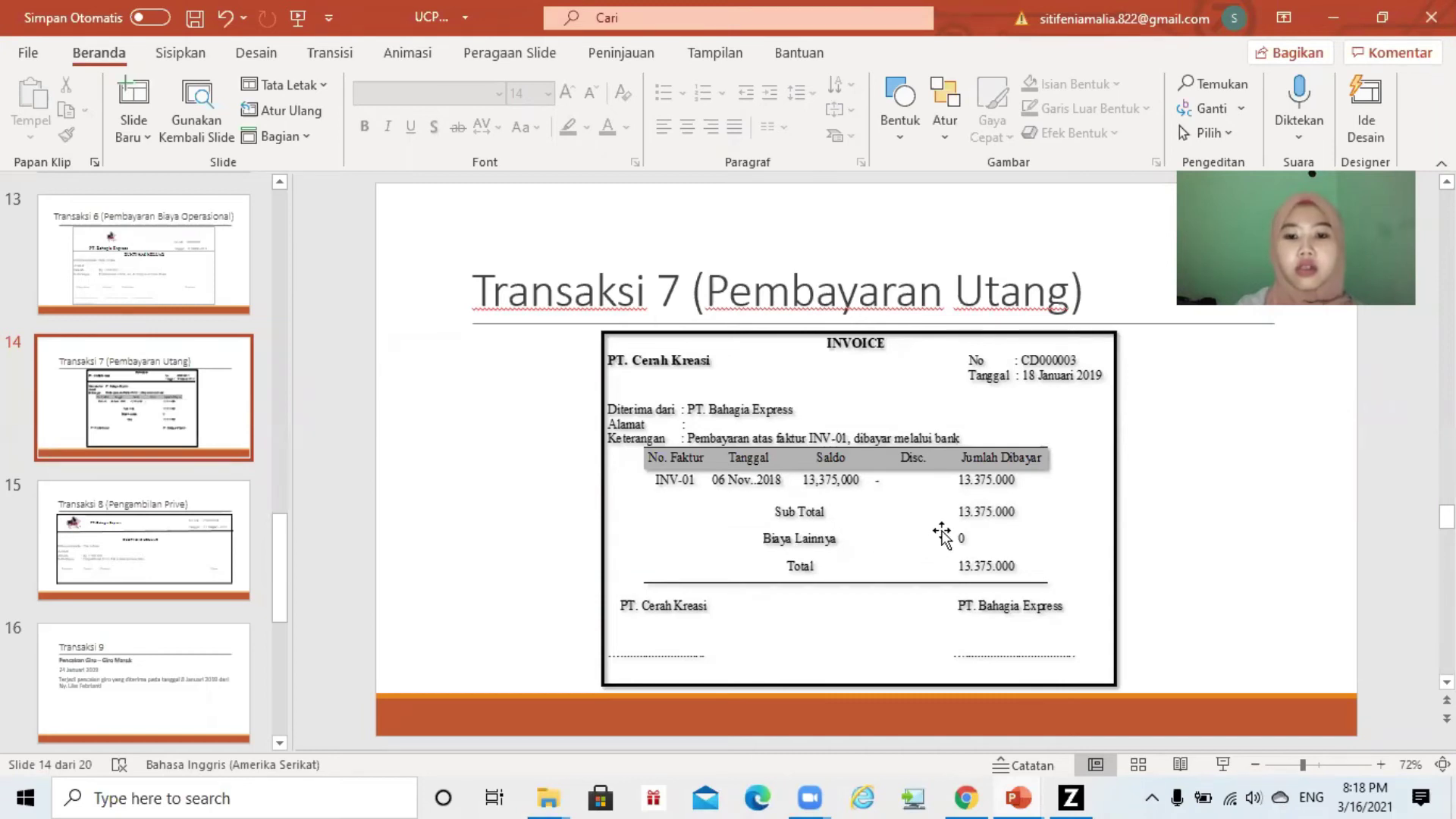
key("alt+Tab")
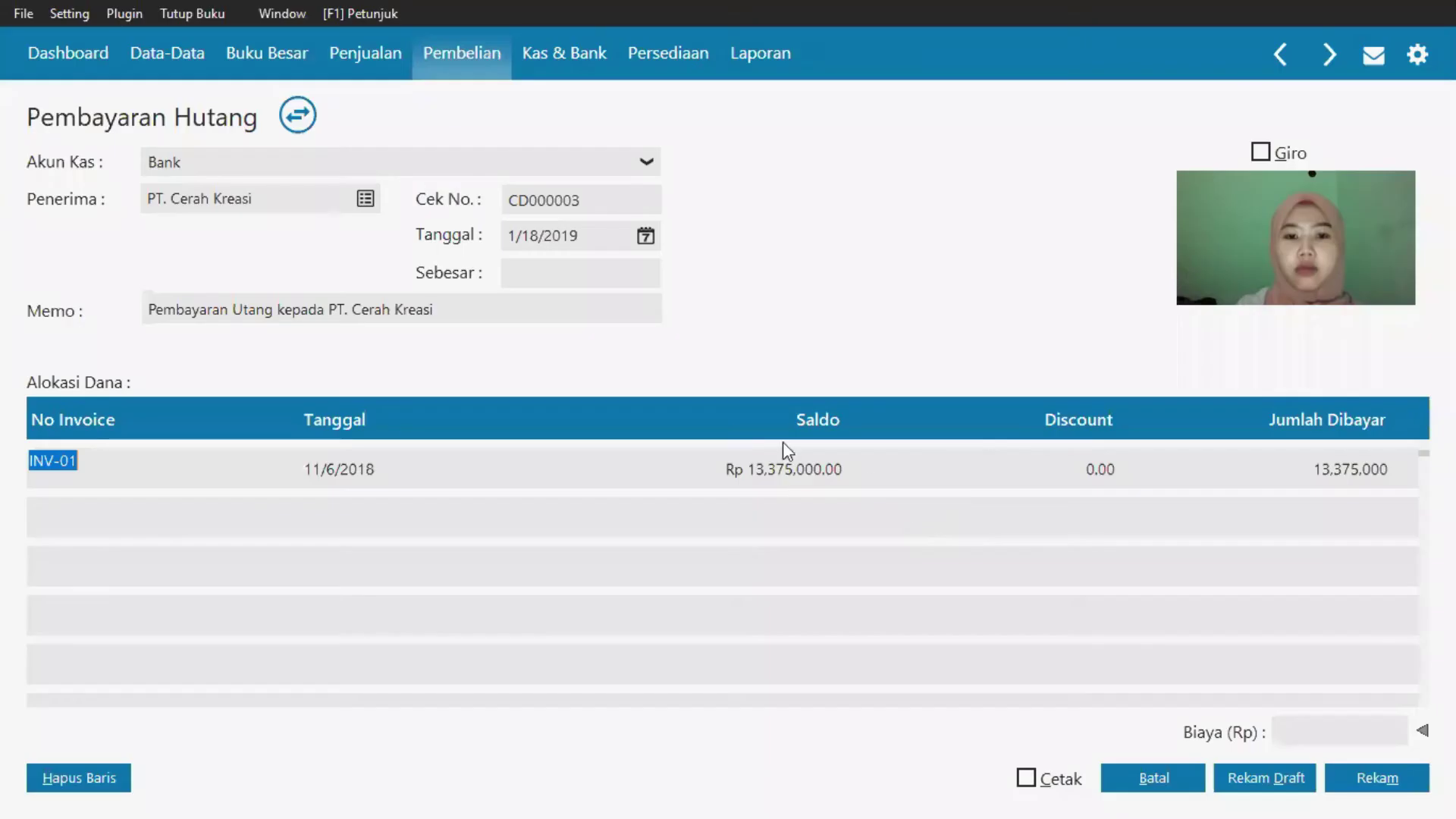
left_click(554, 272)
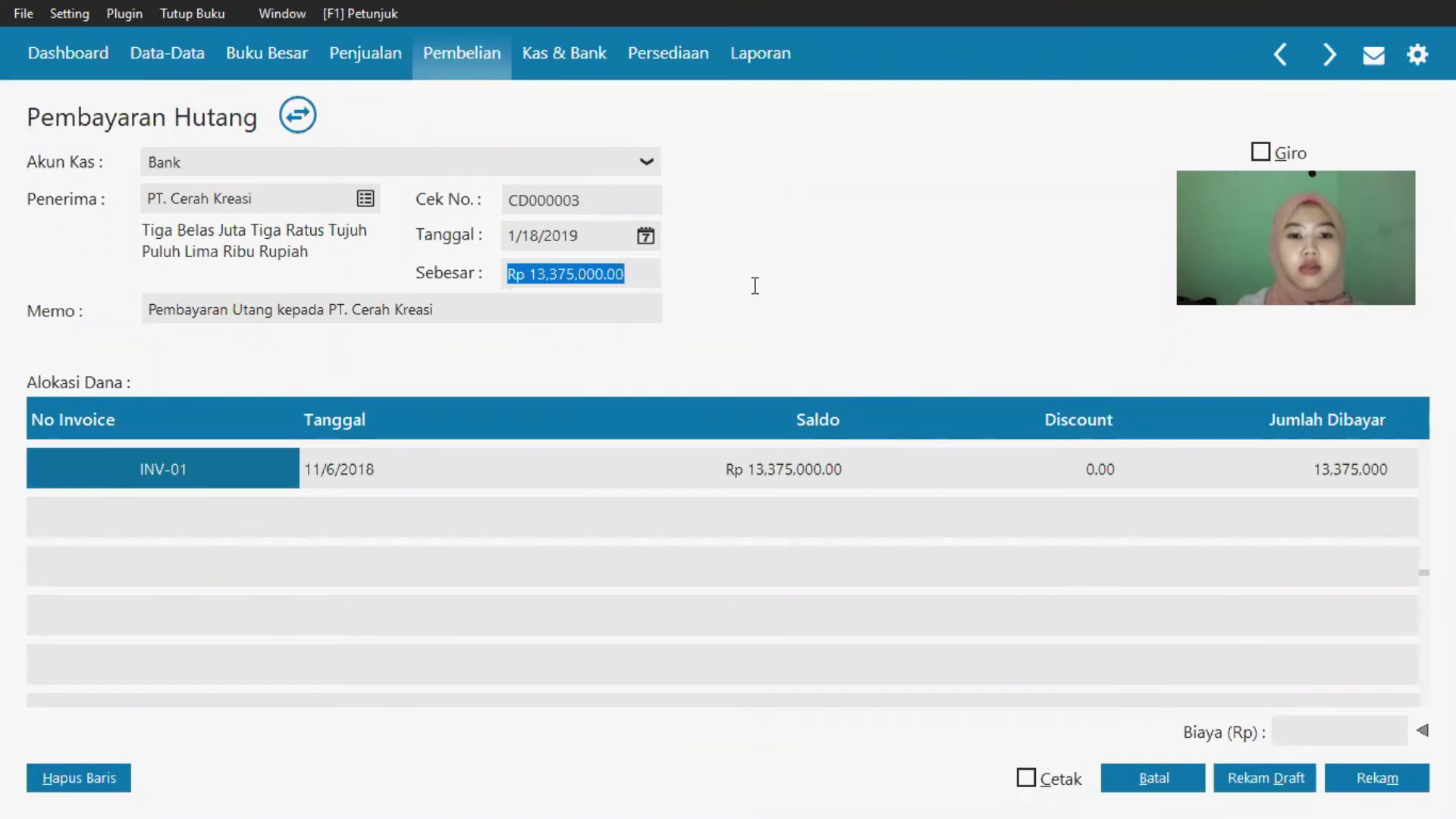
left_click(1055, 544)
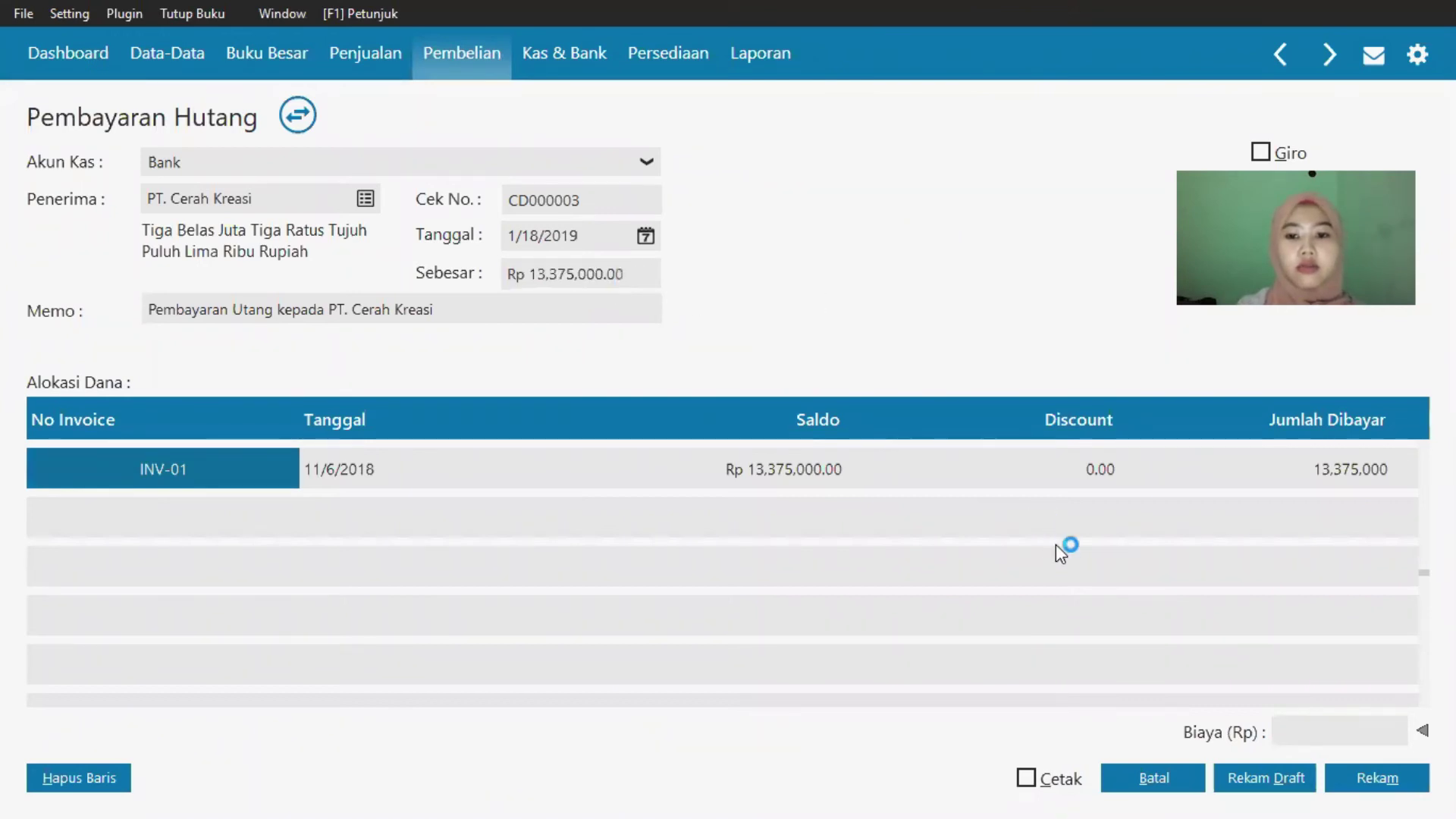
left_click(1388, 784)
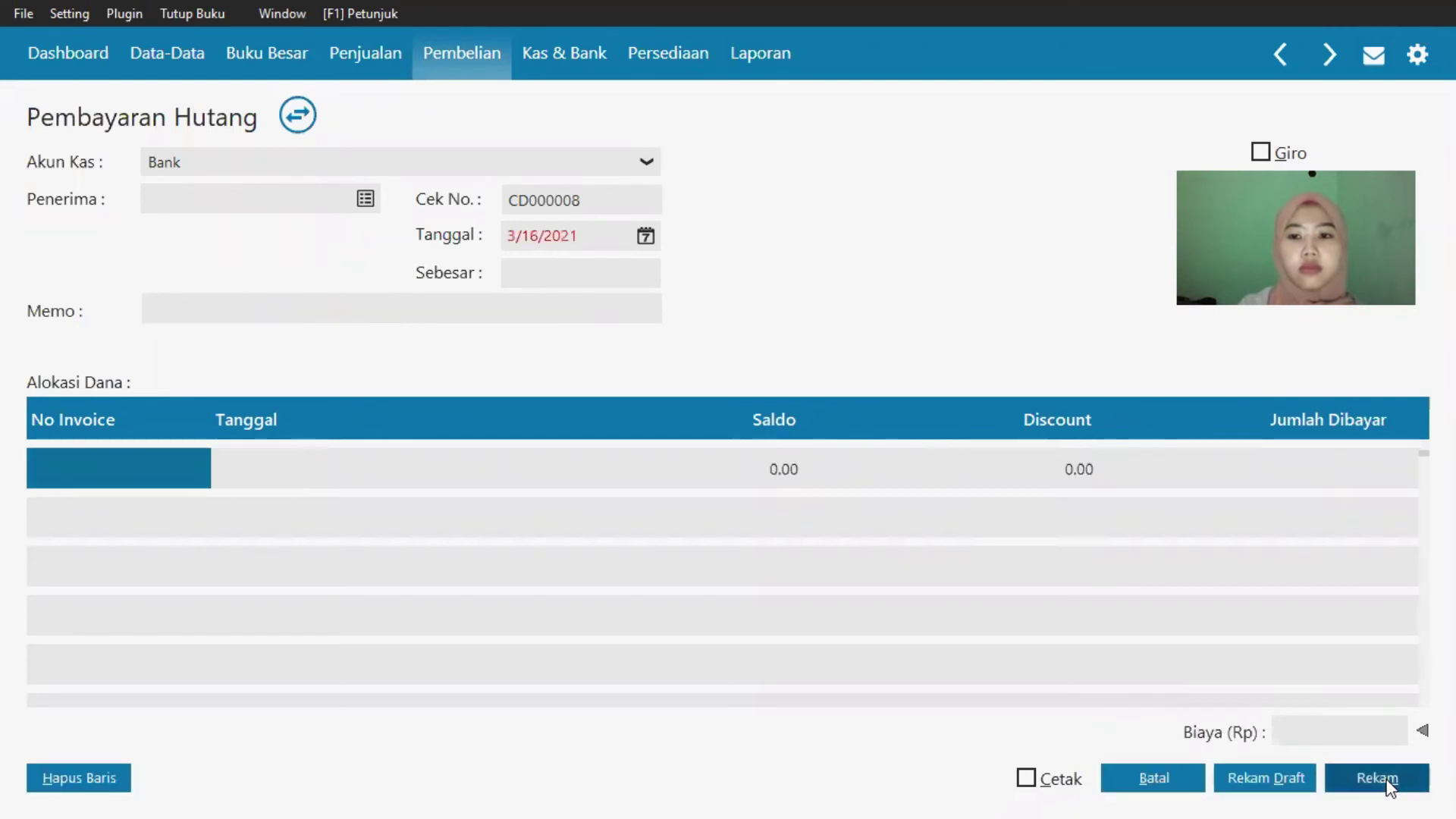
- Review the journal voucher of payment CD000003, then bring up the Transaksi 8 slide
left_click(1136, 791)
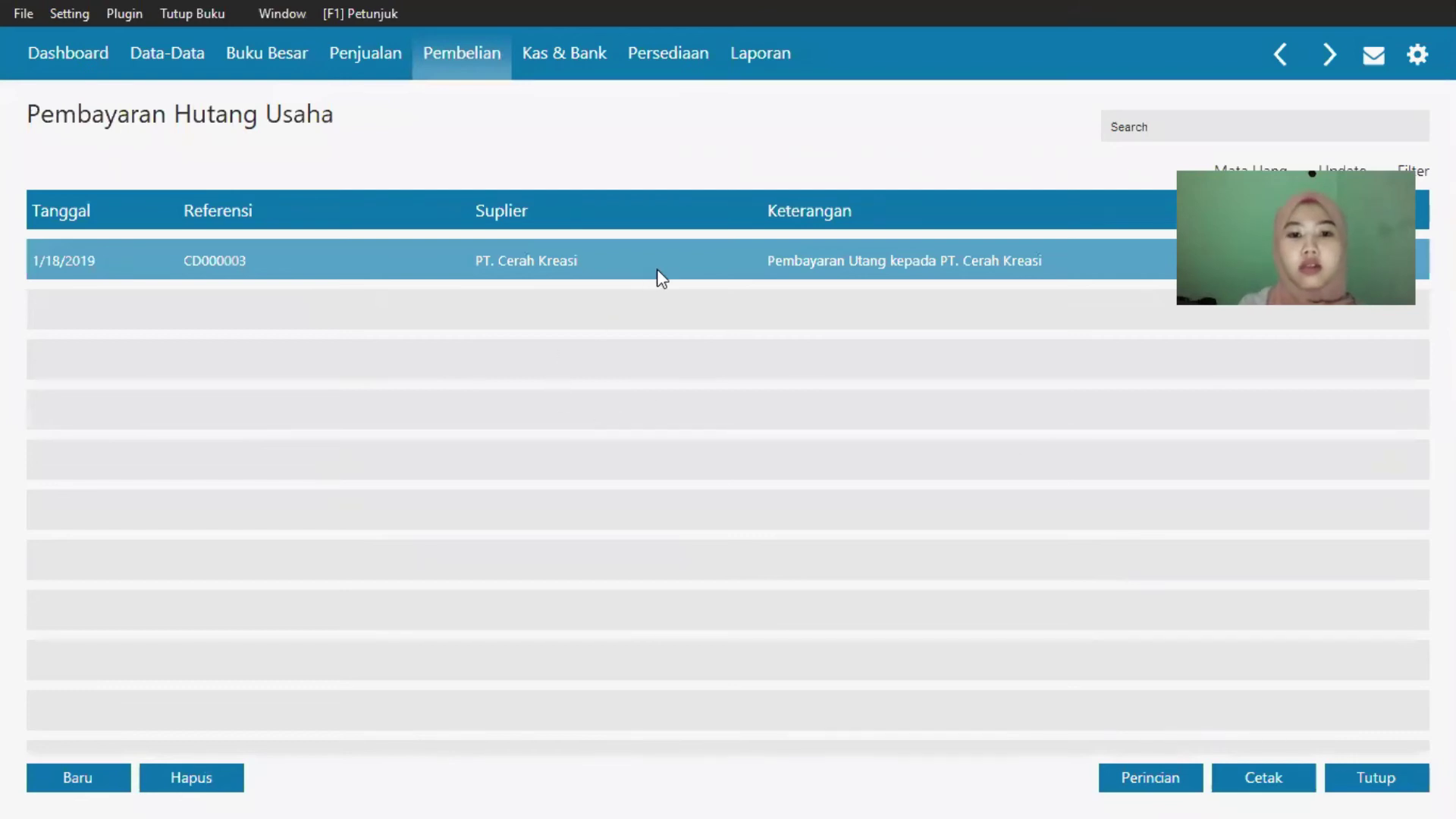
right_click(665, 270)
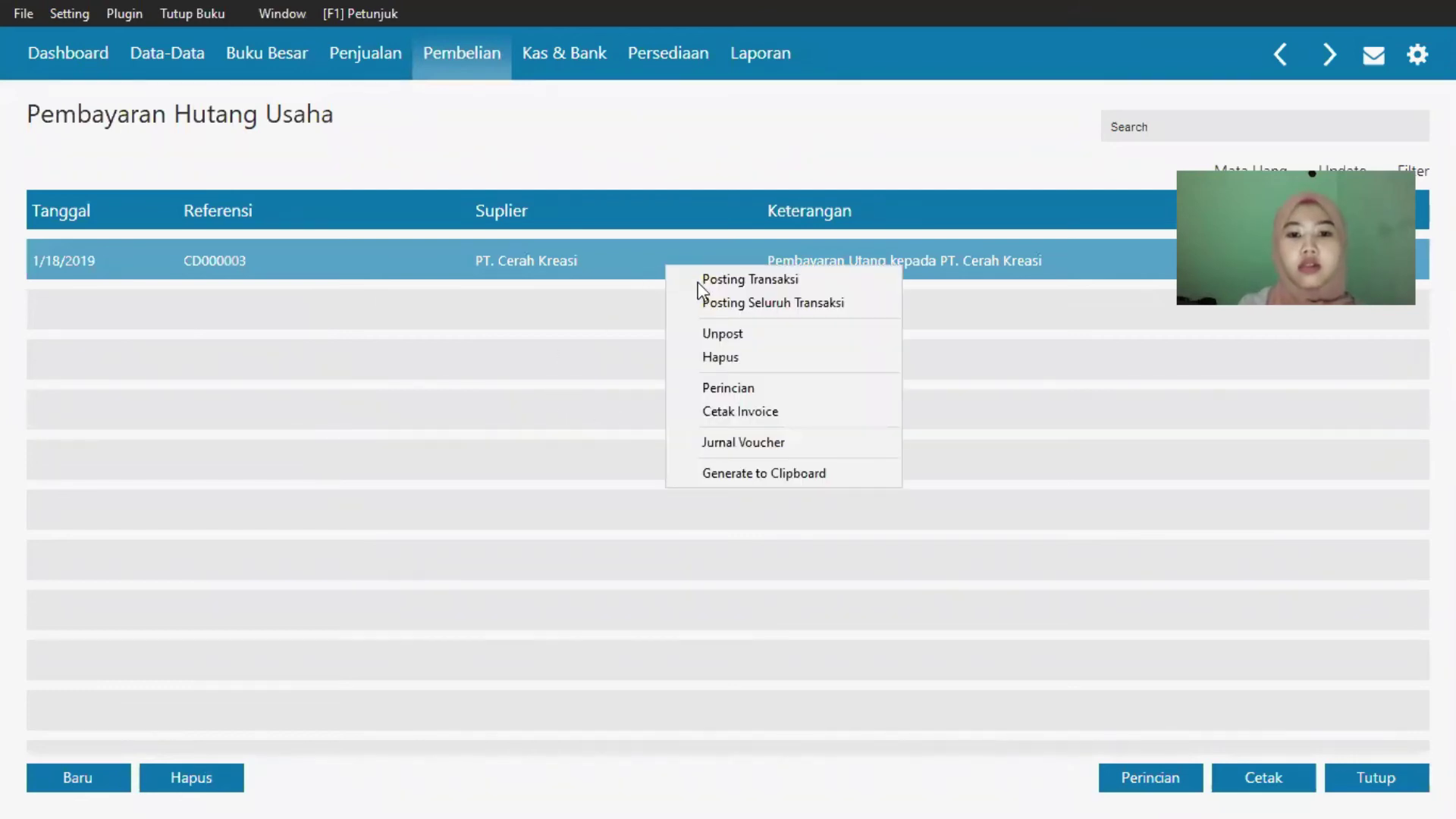
left_click(738, 444)
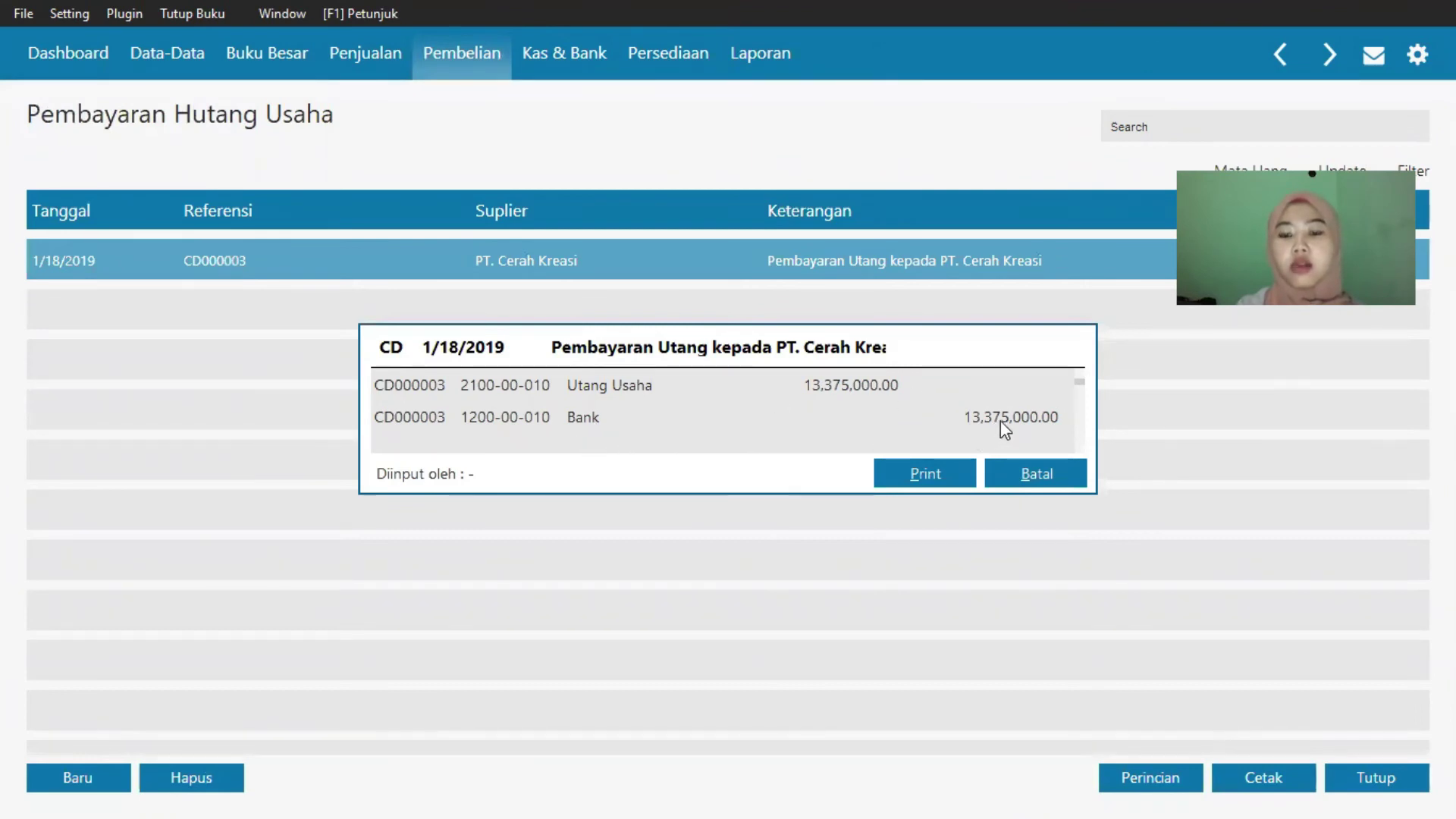
left_click(1033, 474)
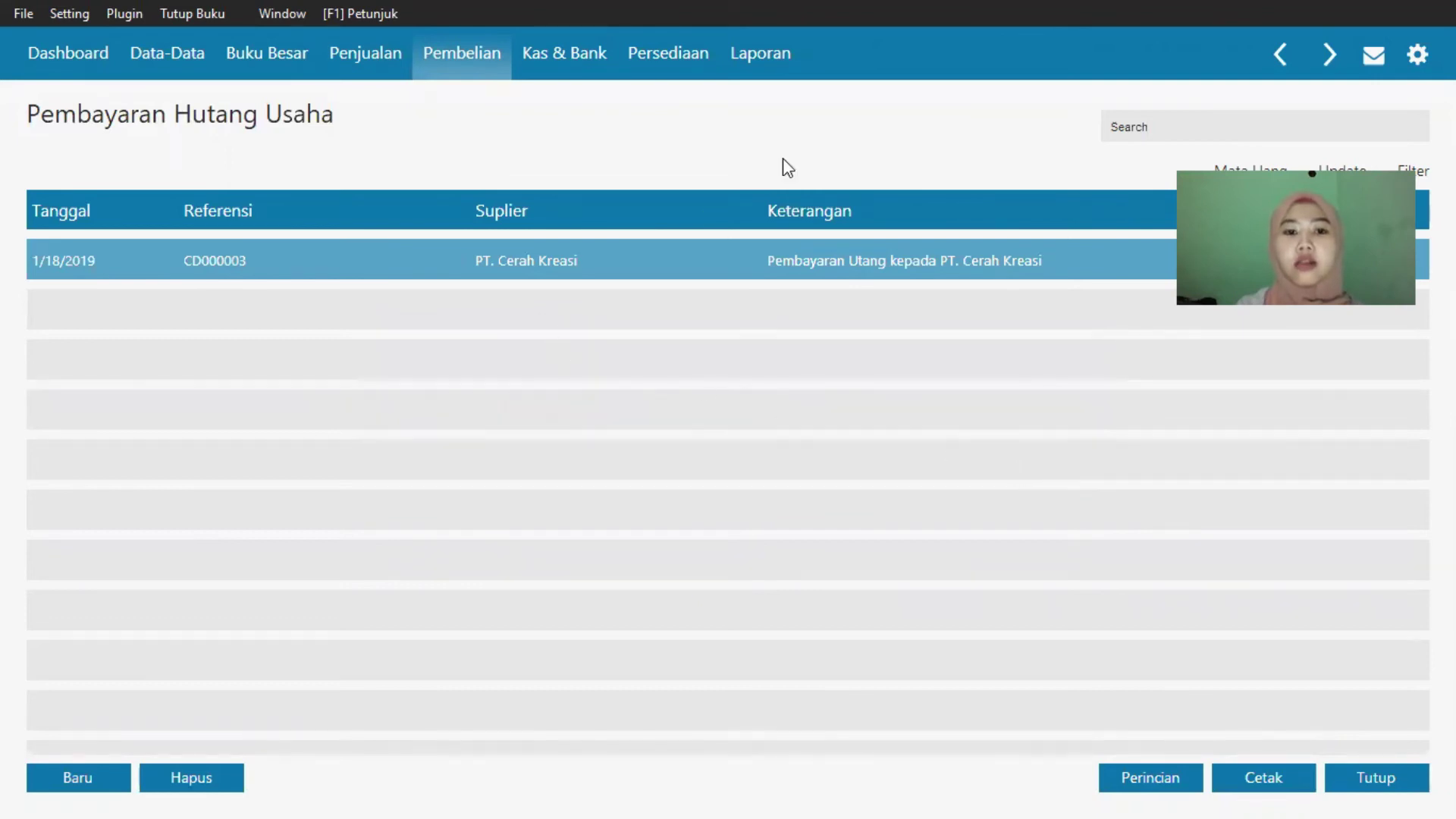
left_click_drag(760, 209, 759, 210)
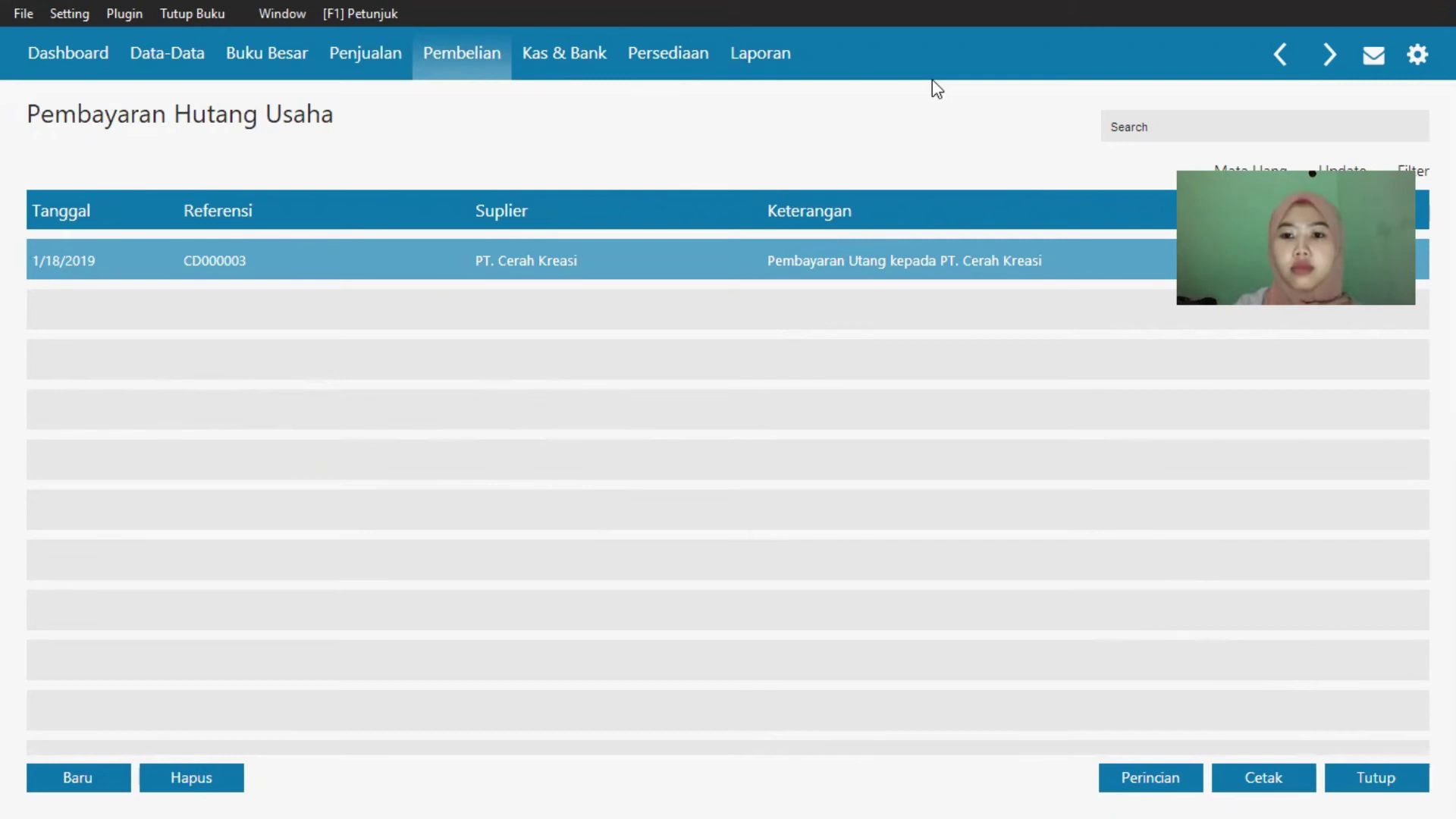
key("alt+Tab")
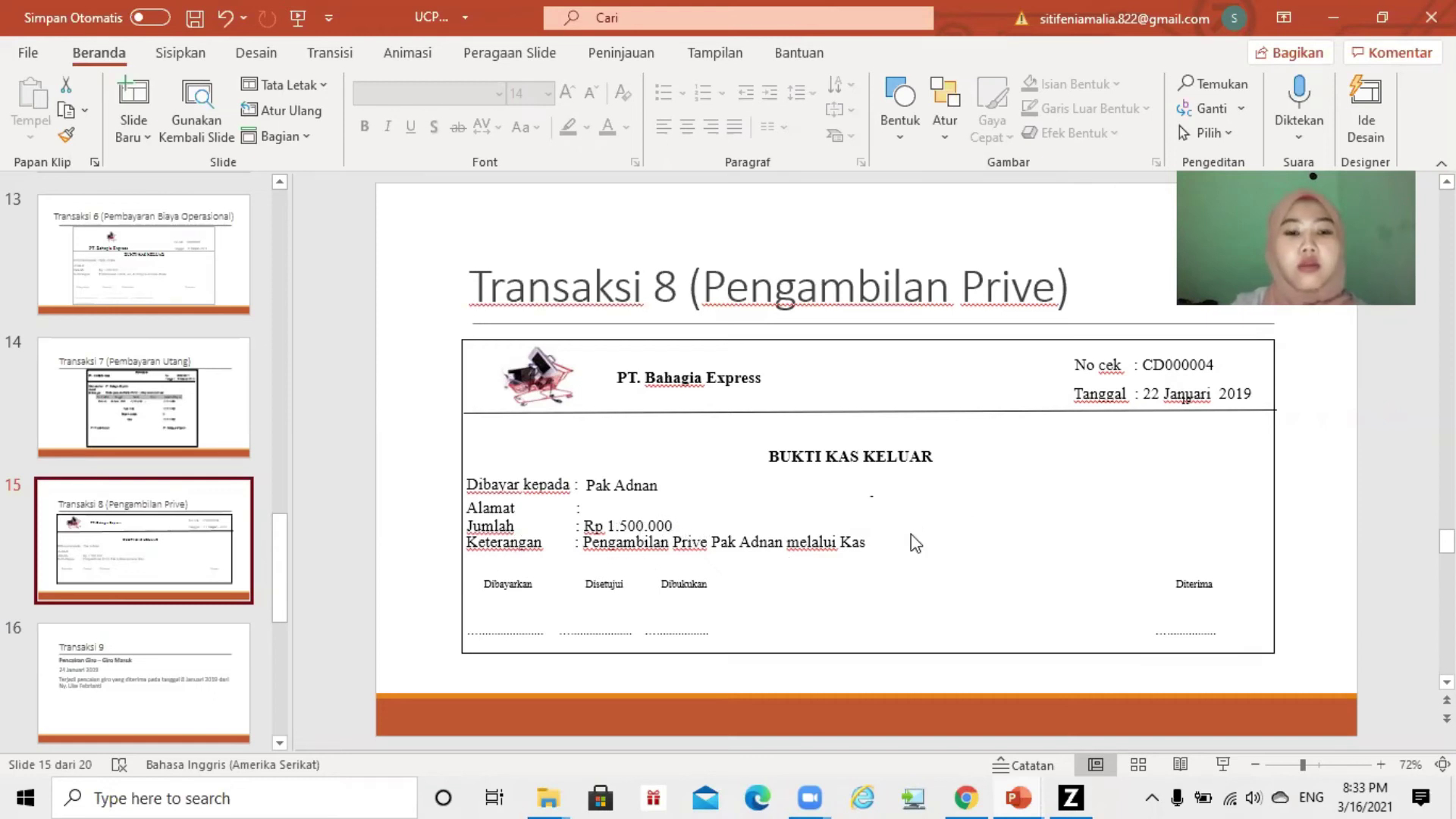
- Start a new Kas Keluar entry paid from Kas to the owner's OTHR-1 payee
key("alt+Tab")
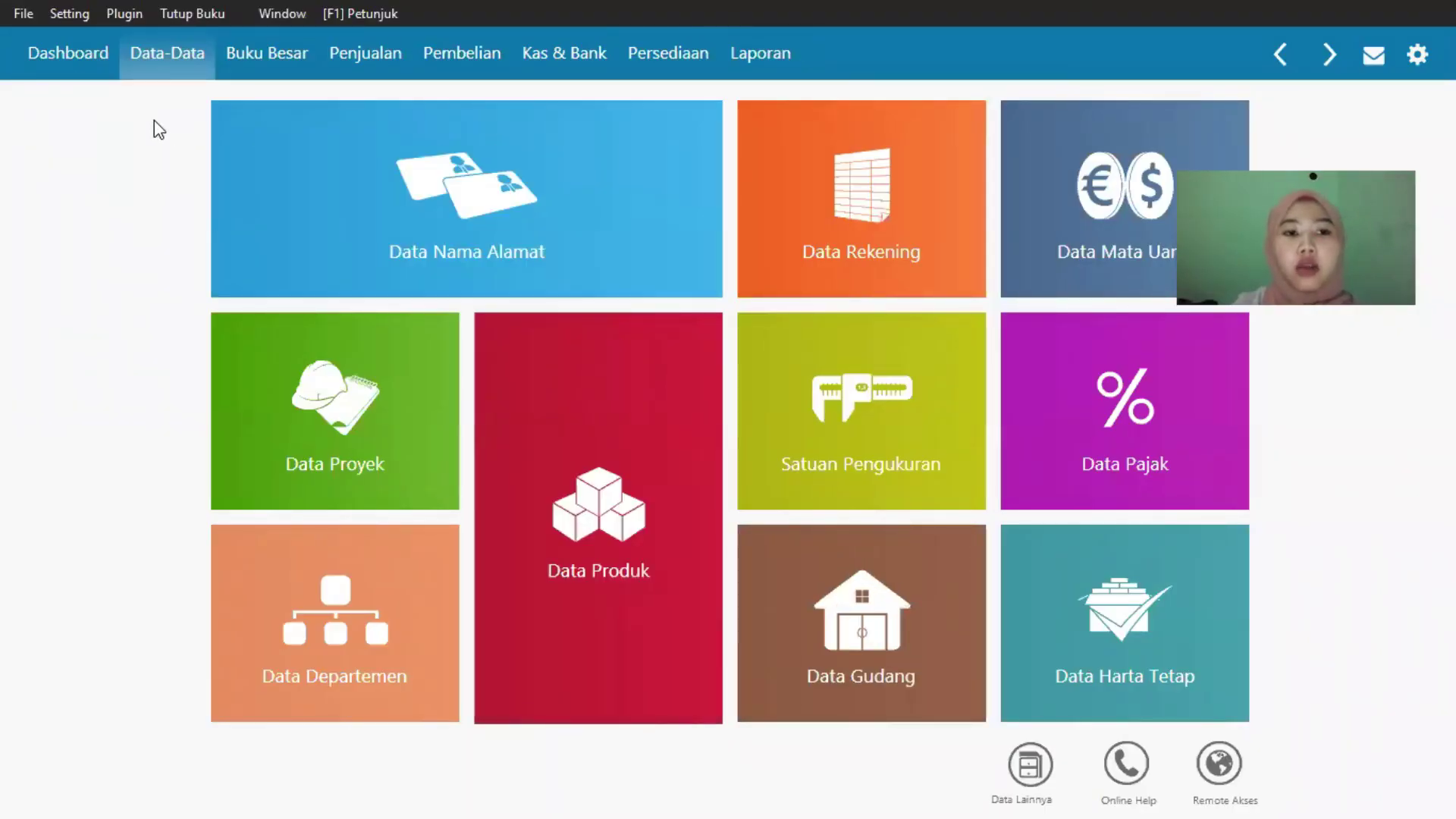
left_click(567, 65)
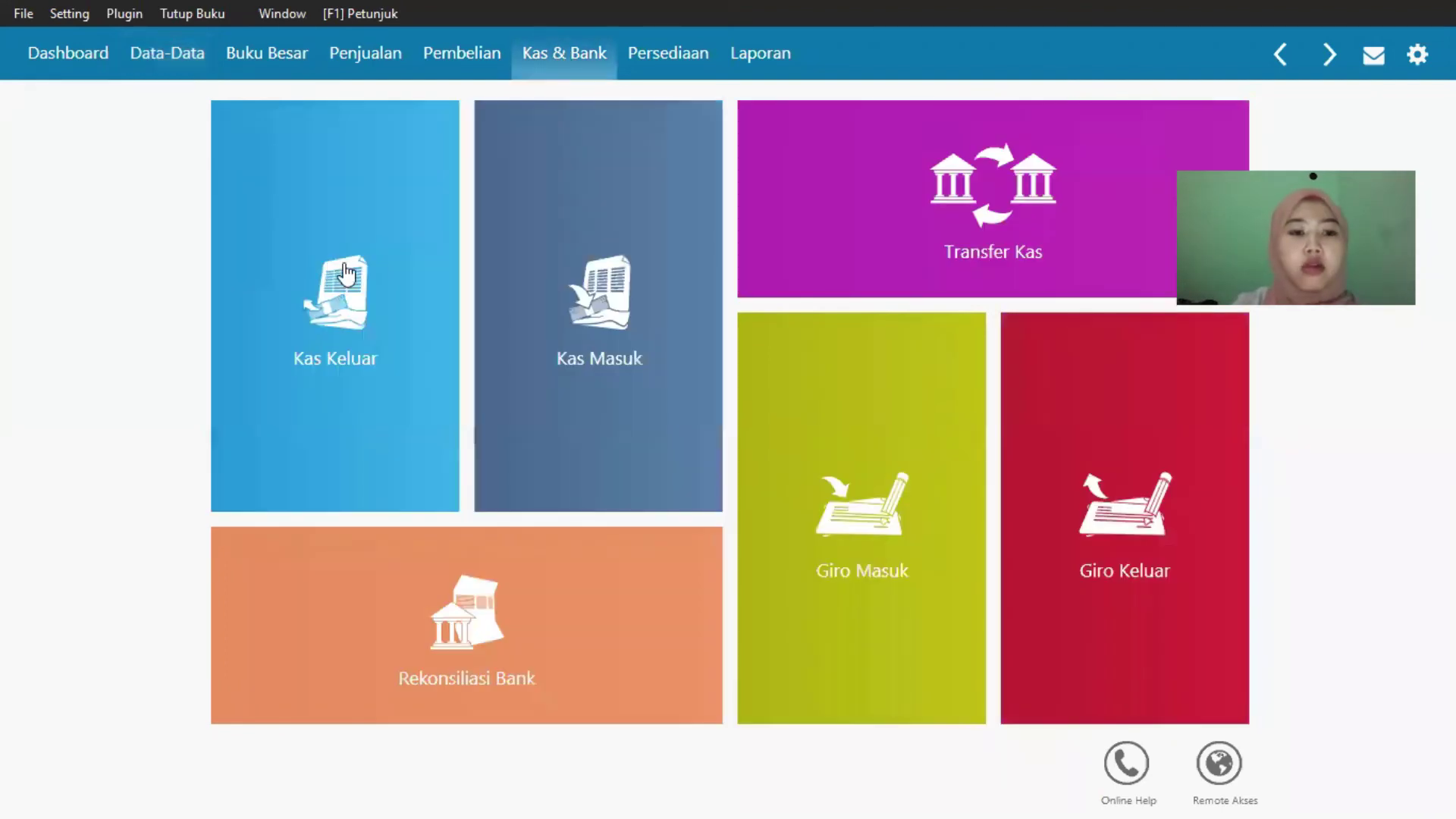
left_click(343, 261)
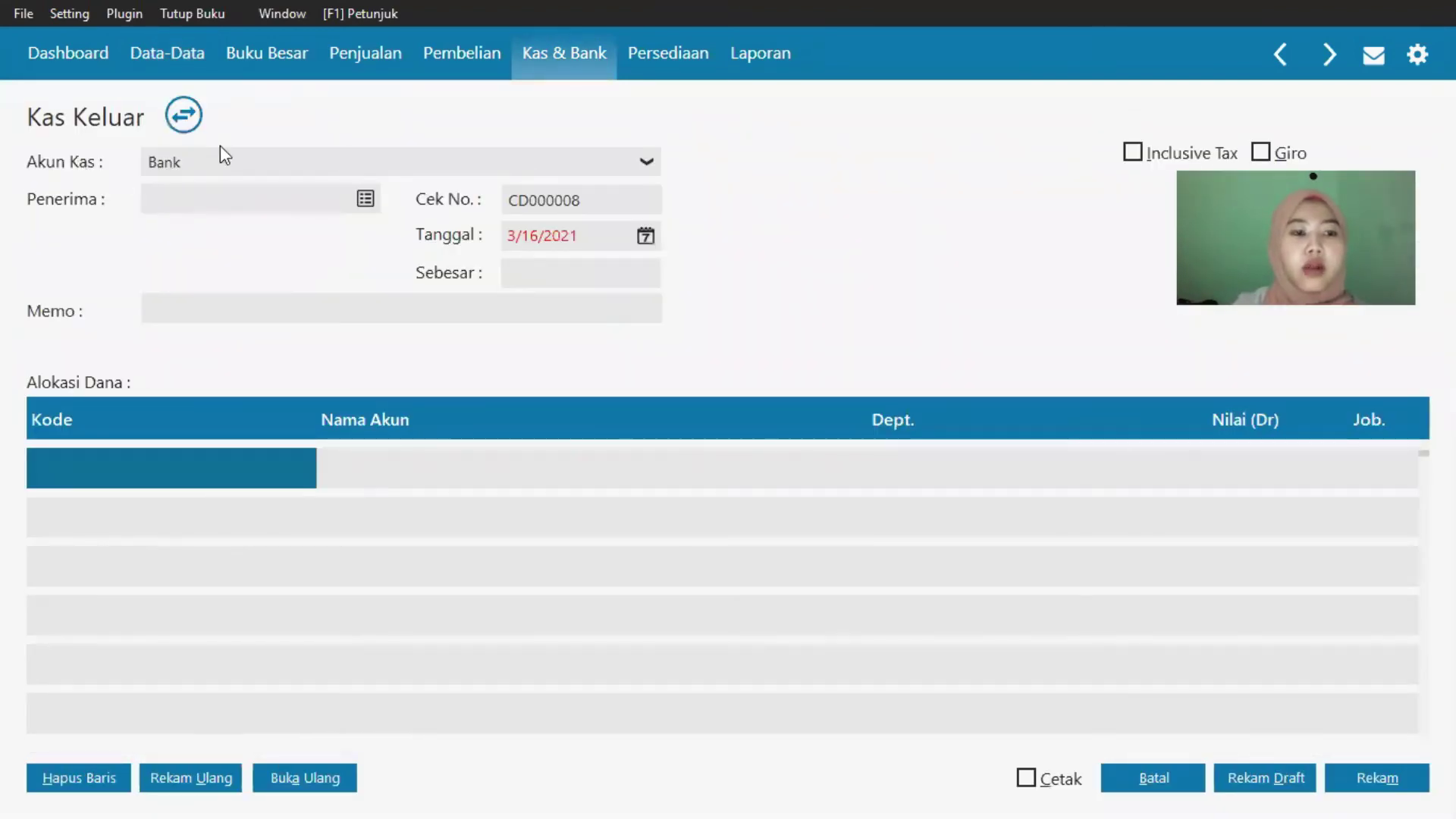
left_click(499, 171)
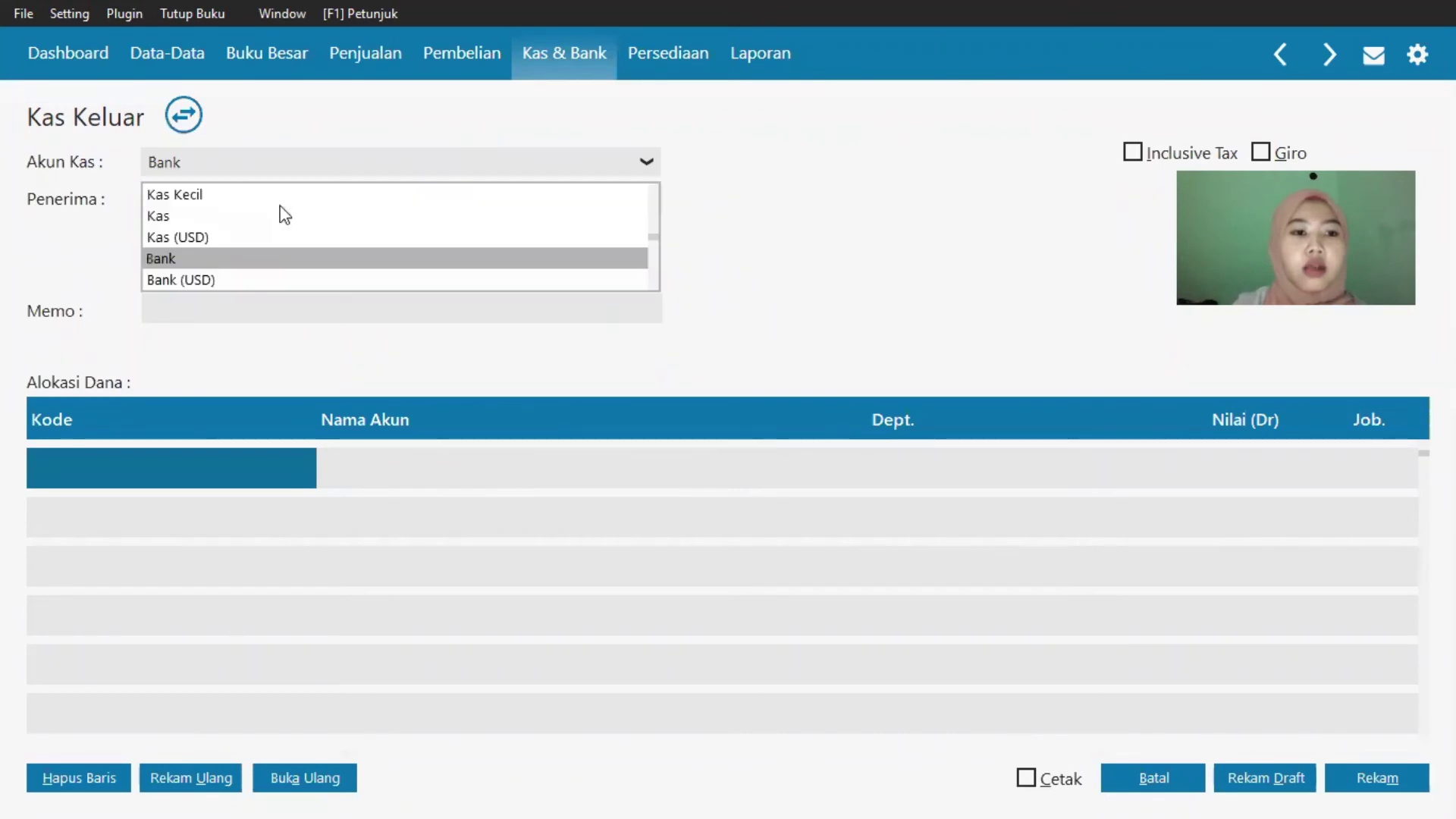
left_click(168, 214)
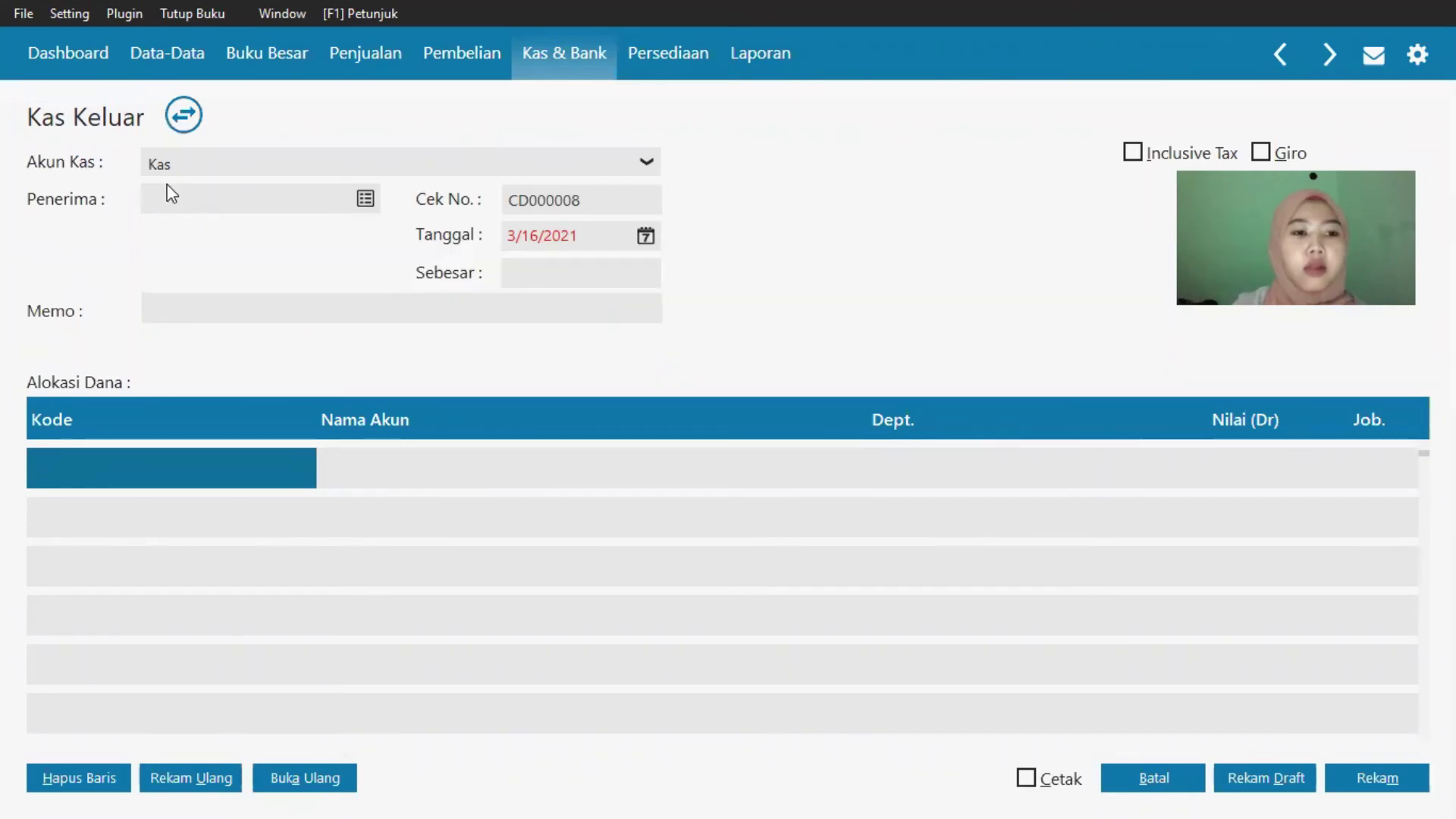
left_click(366, 200)
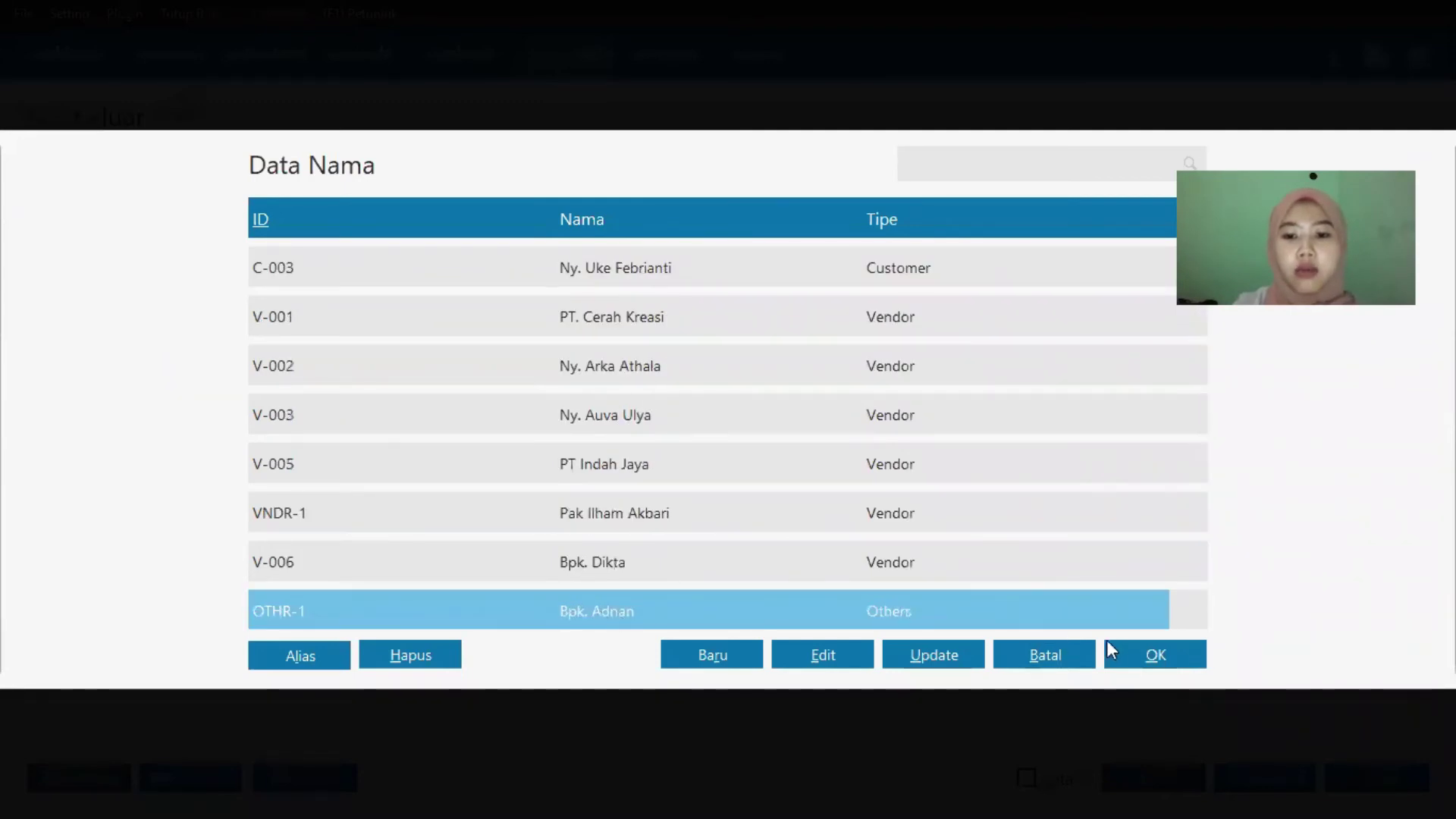
left_click(1130, 650)
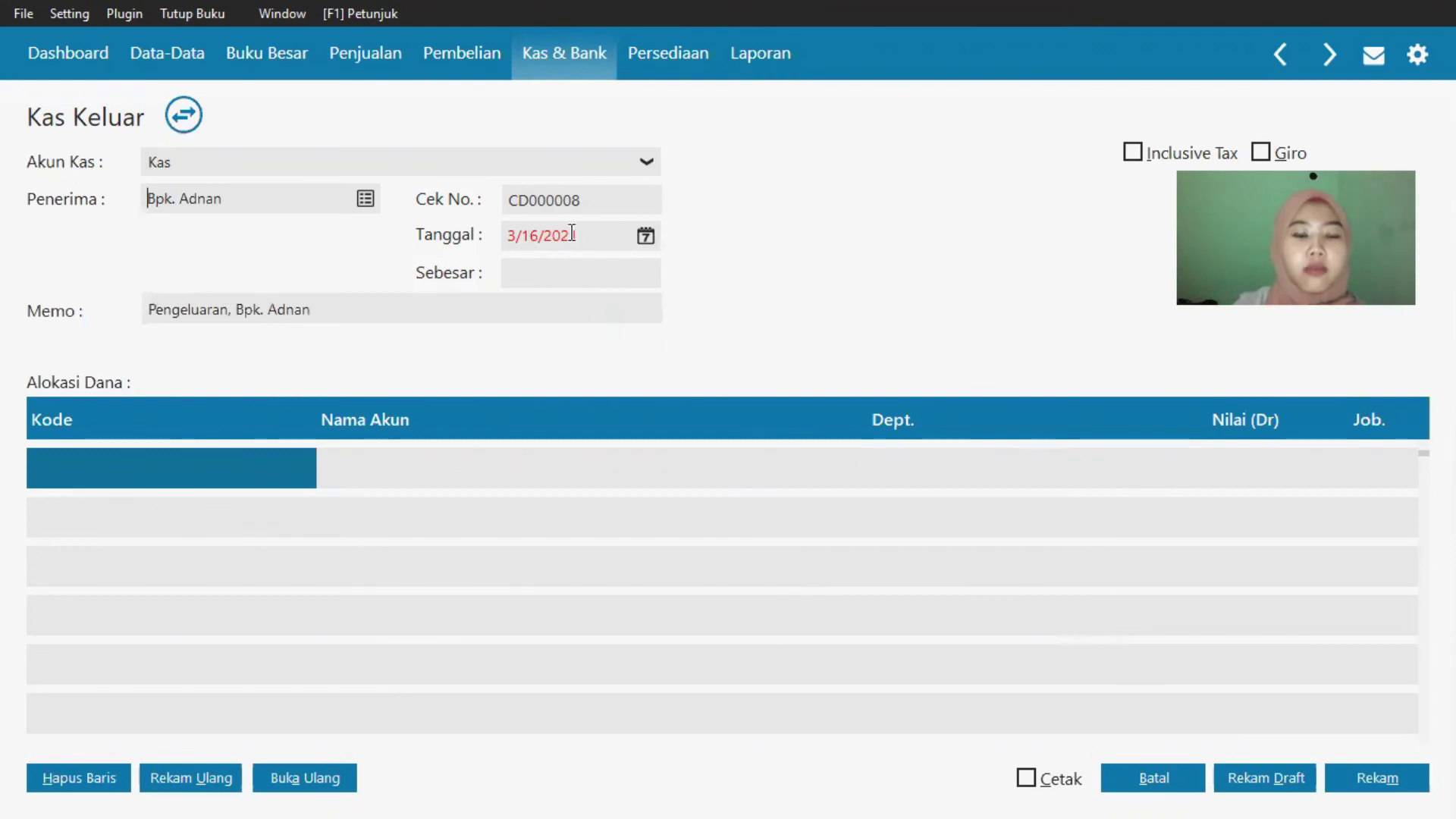
- Set the transaction date to 01/22/2019 and append 'Prive' to the Pengeluaran memo
left_click(575, 233)
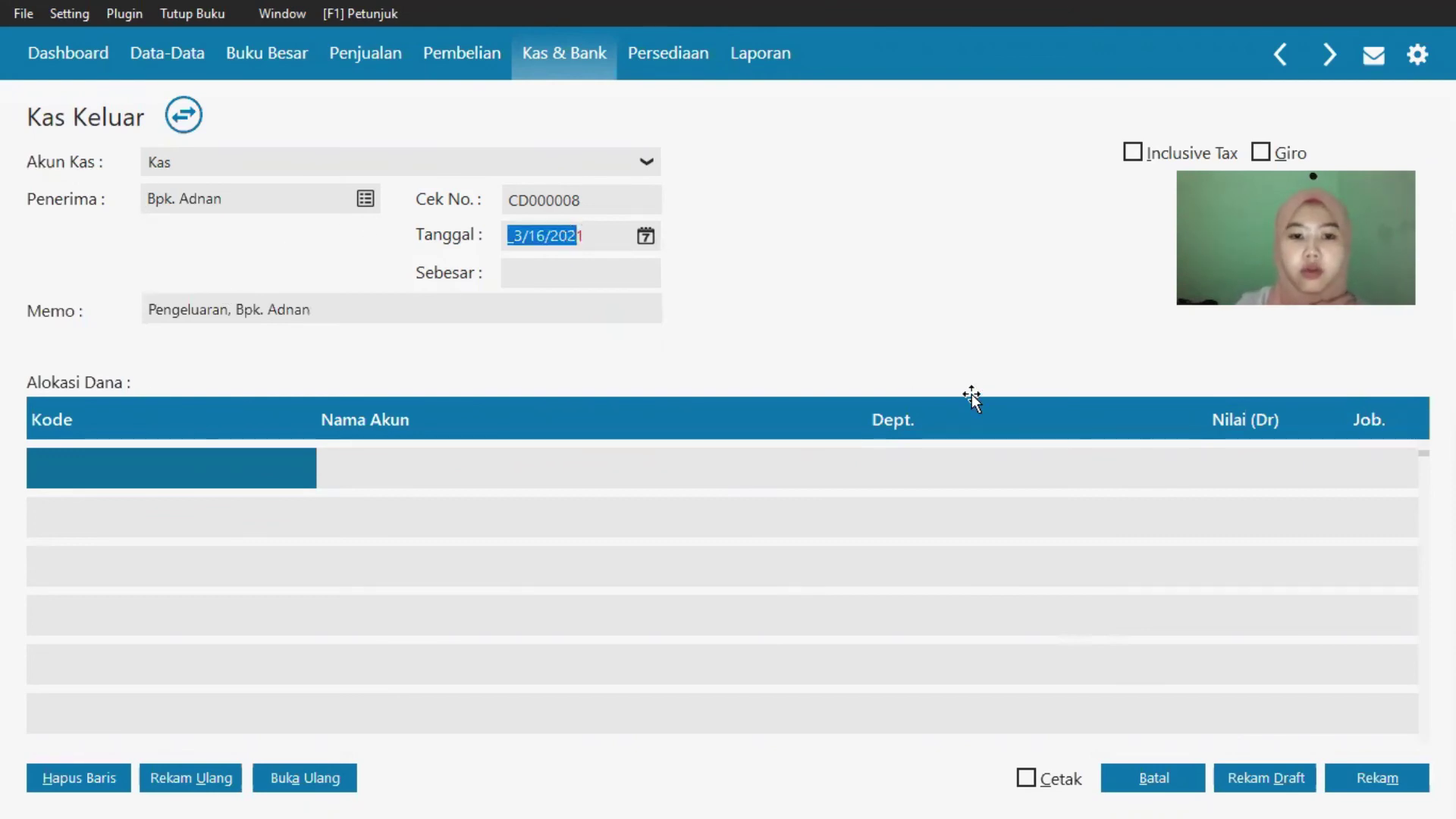
key("alt+Tab")
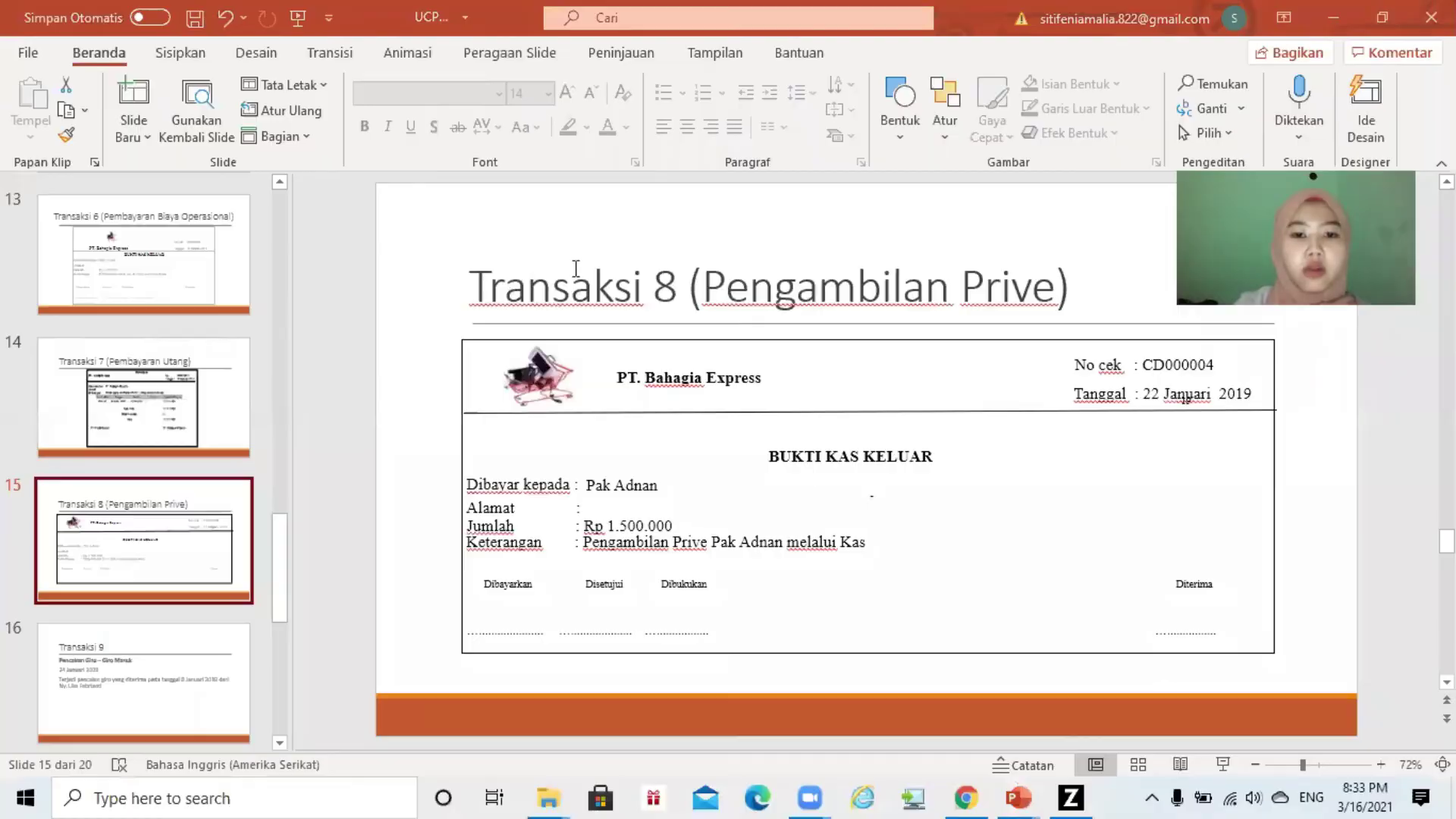
key("alt+Tab")
key("BackSpace")
type("0")
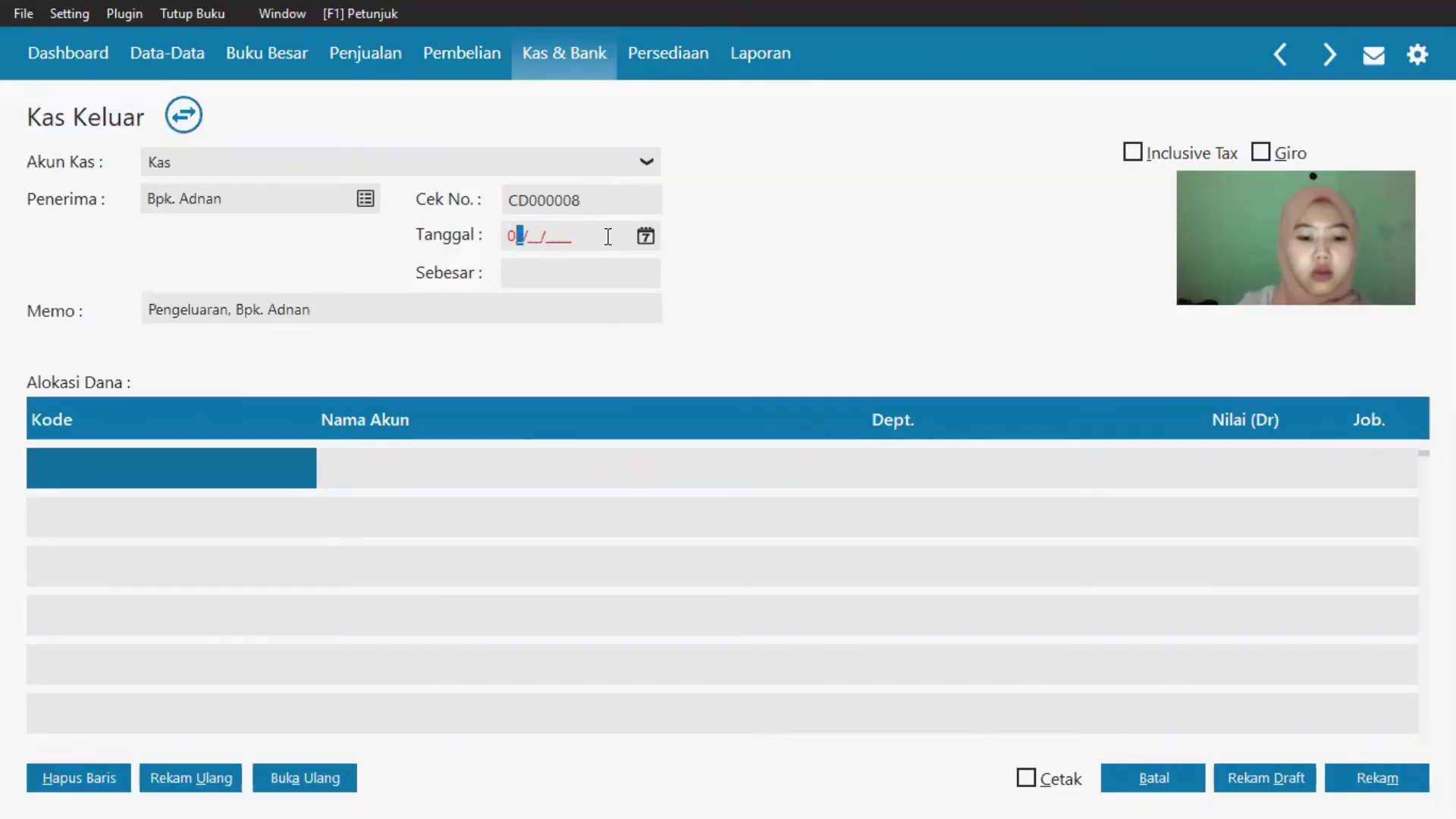
type("1/22/2019")
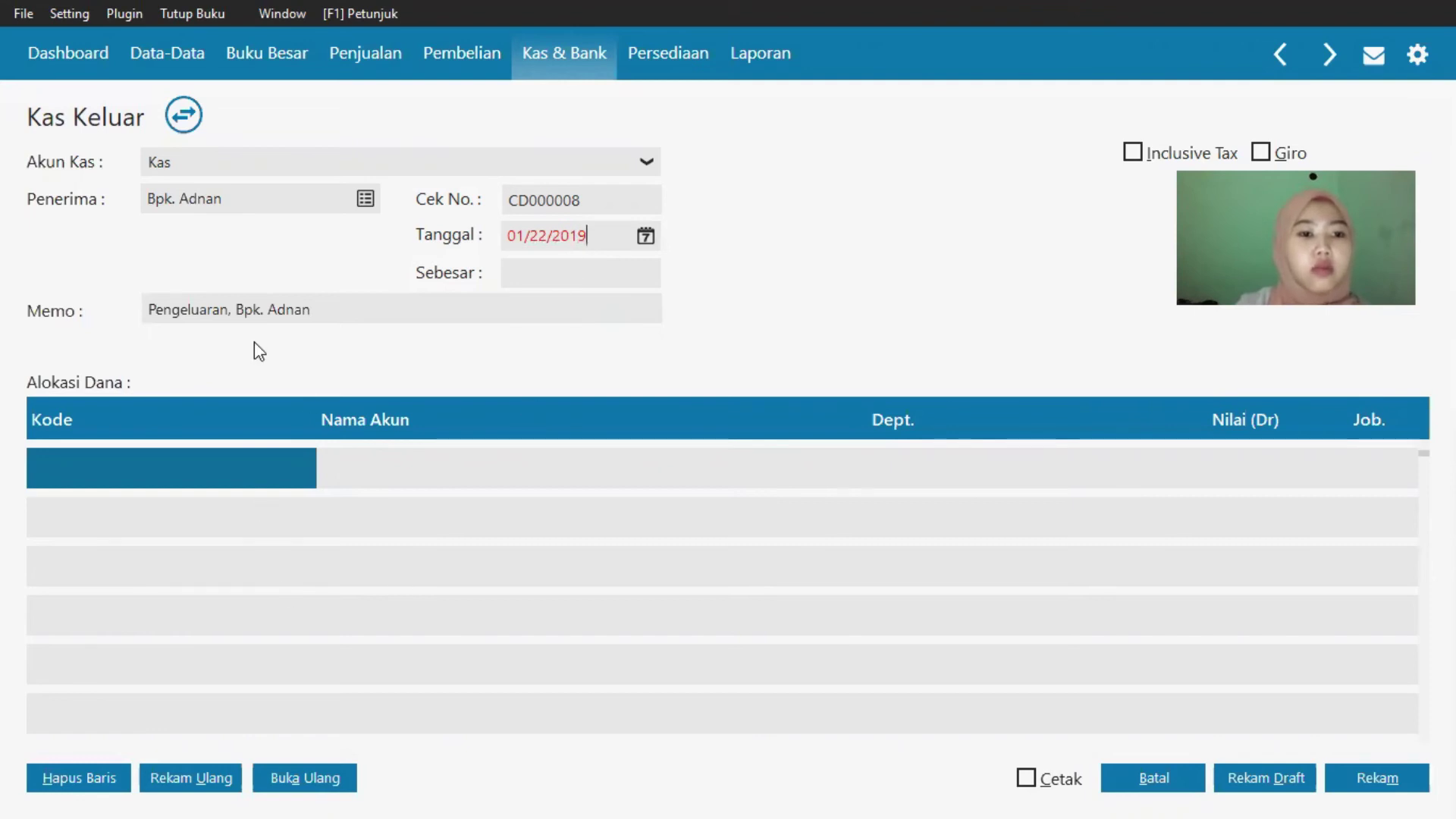
left_click(229, 317)
left_click(229, 315)
type("Pri")
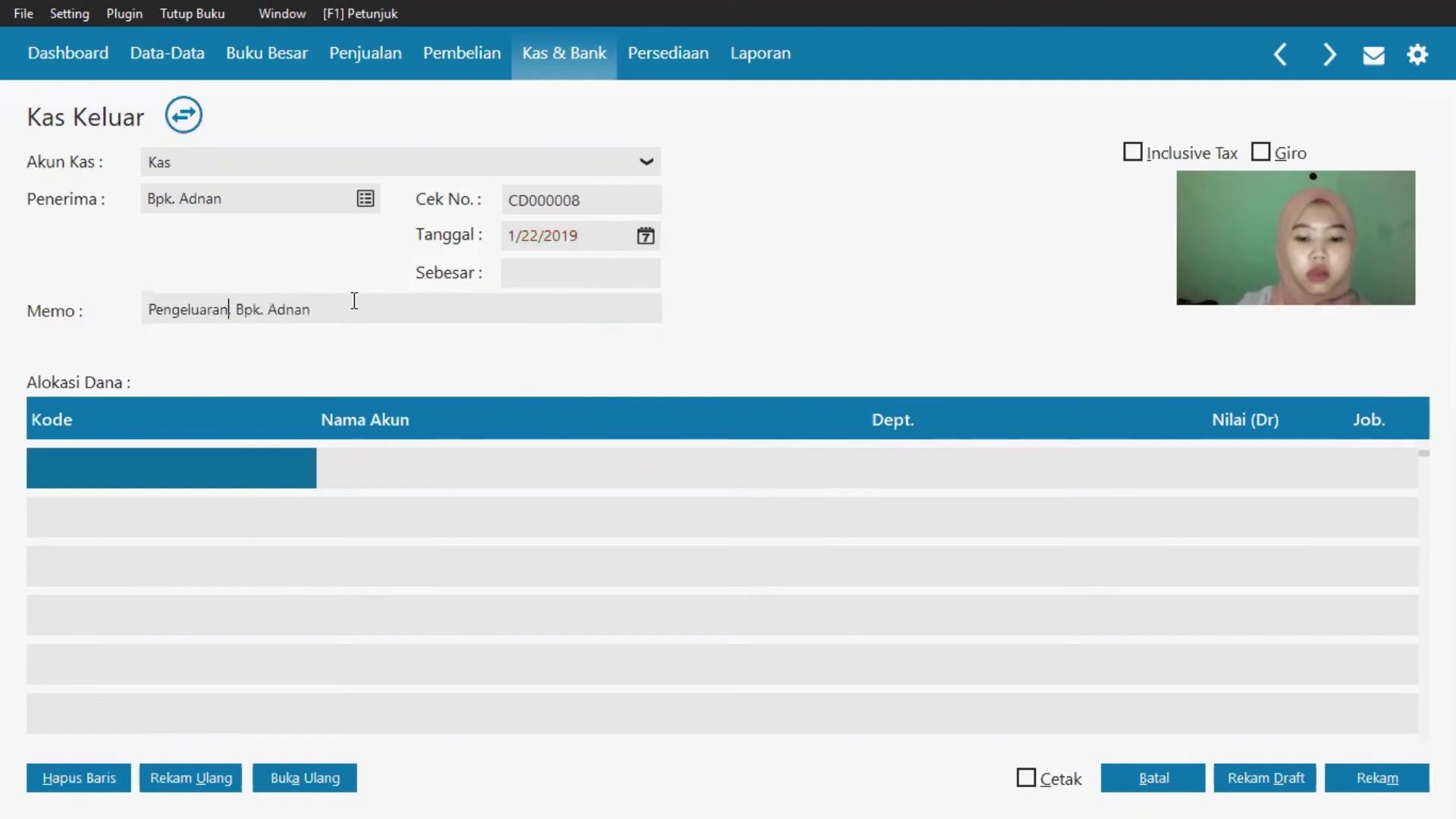
type("ve,")
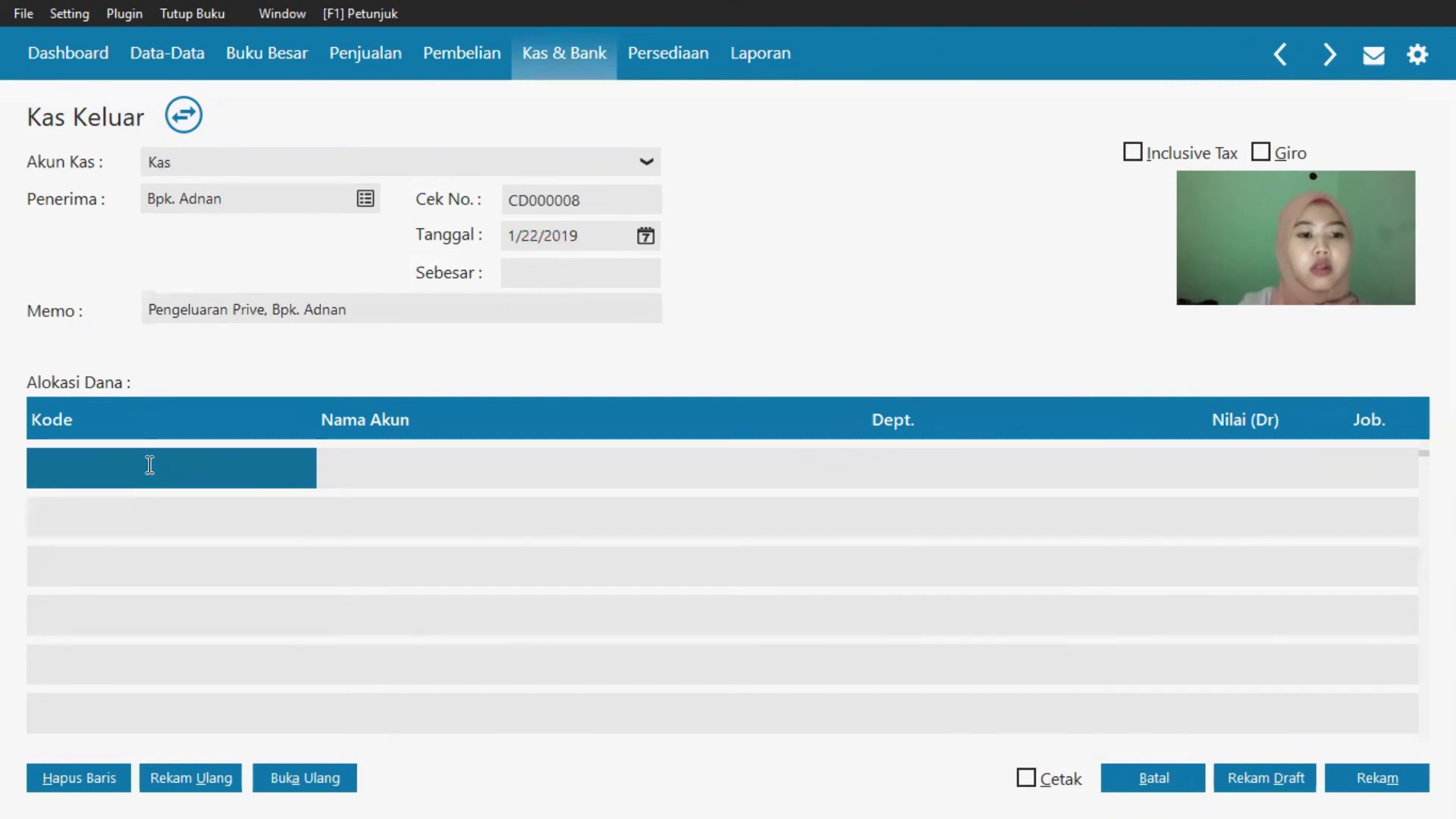
- Browse the equity accounts in the chart of accounts and begin a new account
key("Down")
key("Down")
key("Down")
key("Down")
key("Down")
key("Down")
key("Down")
key("Down")
key("Down")
key("Down")
key("Down")
key("Down")
key("Down")
key("Down")
key("Down")
key("Down")
key("Down")
key("Down")
key("Down")
key("Down")
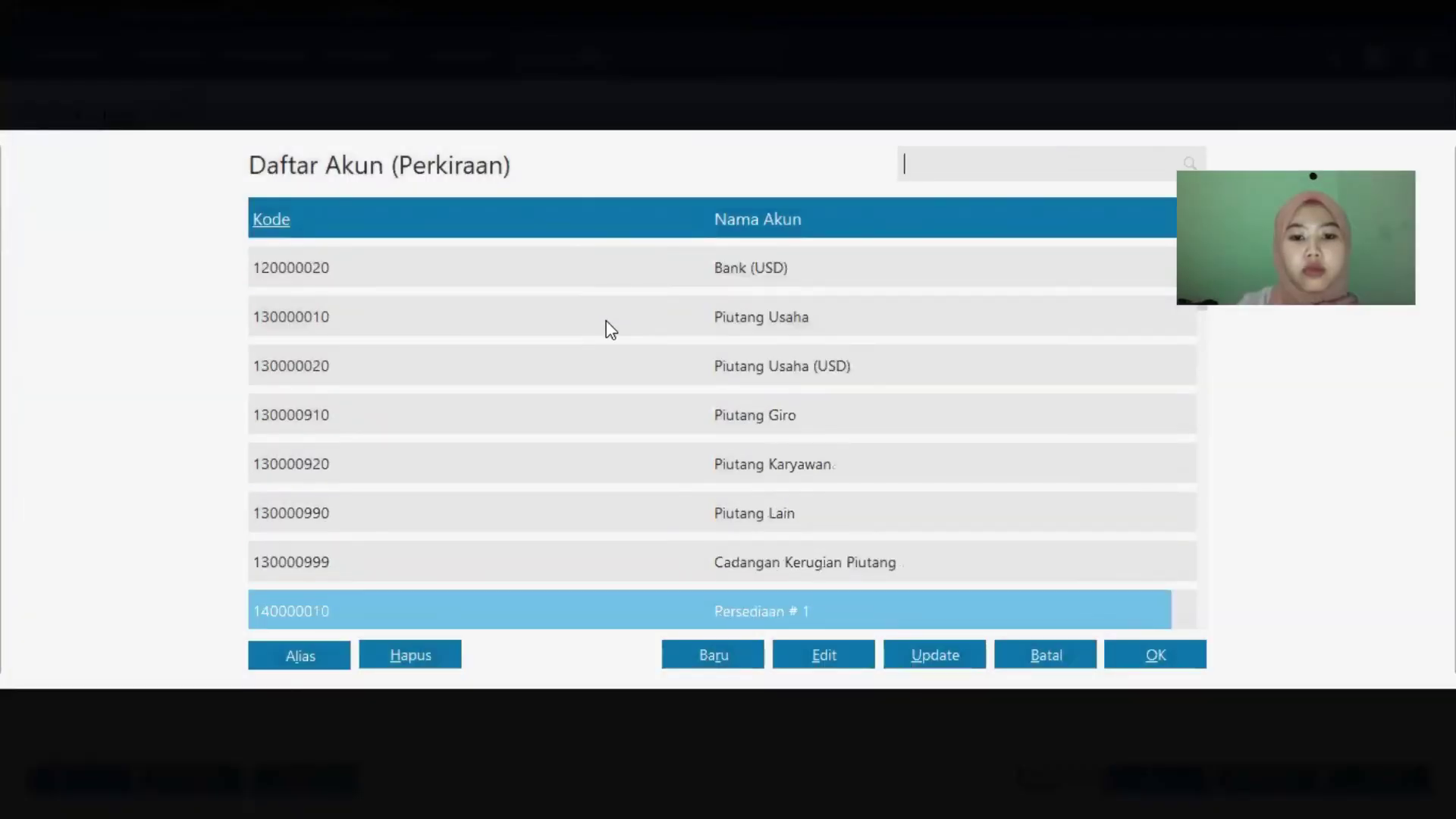
key("Down")
key("Down")
key("Down")
key("Down")
key("Down")
key("Down")
key("Down")
key("Down")
key("Down")
key("Down")
key("Down")
key("Down")
key("Down")
key("Down")
key("Down")
key("Down")
key("Down")
key("Down")
key("Down")
key("Down")
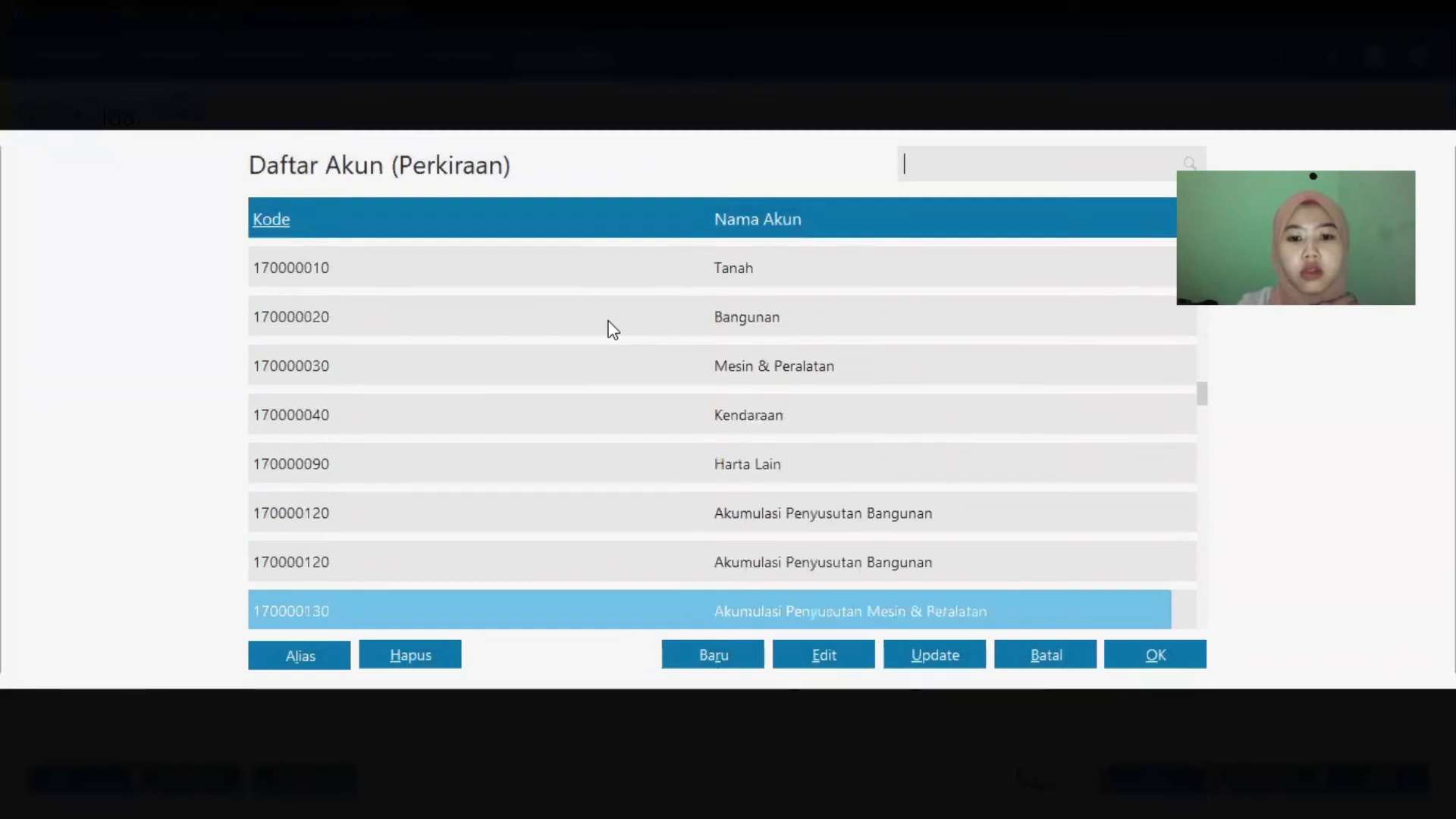
key("Down")
key("Down")
key("Down")
key("Down")
key("Down")
key("Down")
key("Down")
key("Down")
key("Down")
key("Down")
key("Down")
key("Down")
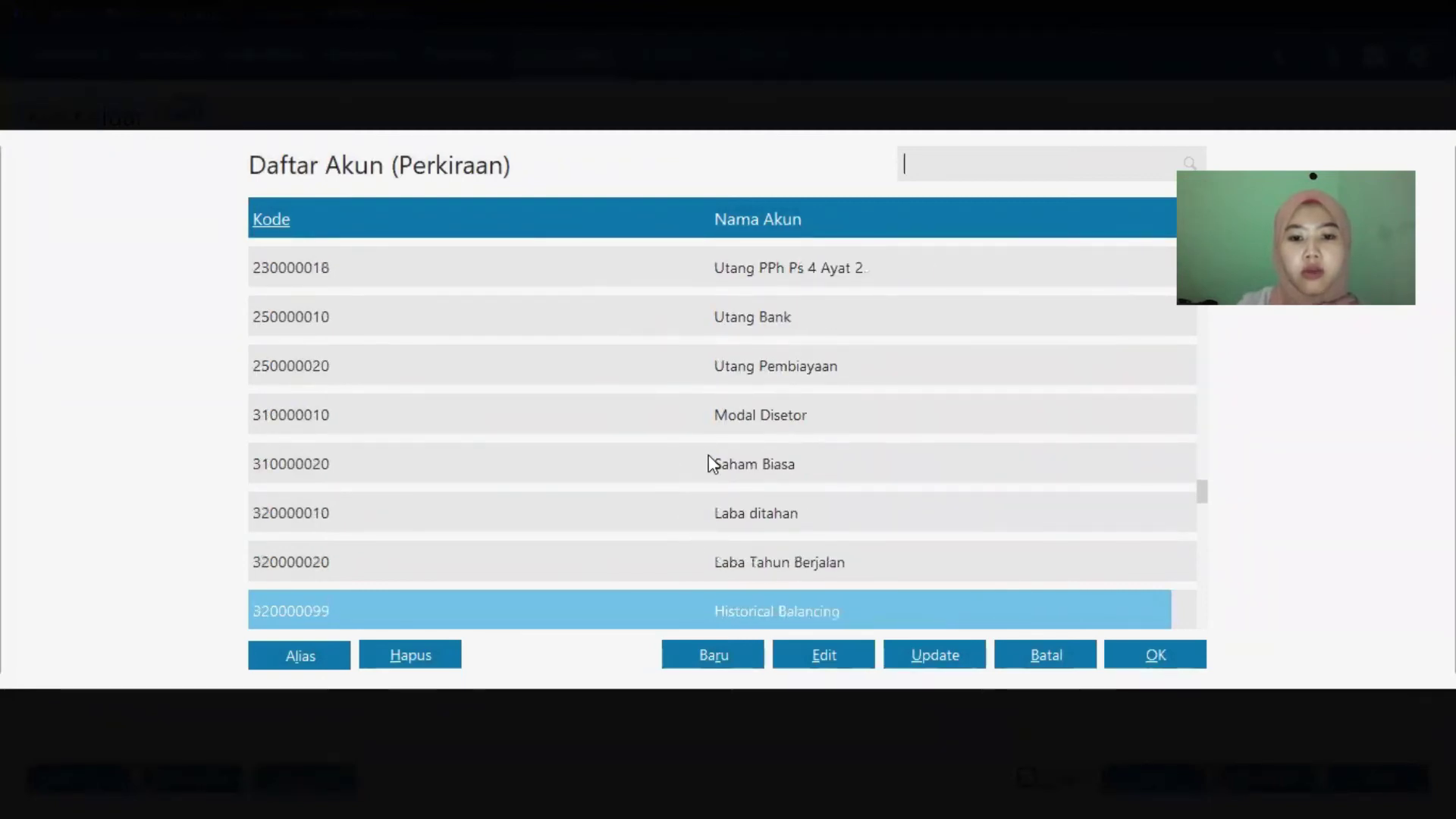
key("Down")
key("Up")
key("Up")
key("Up")
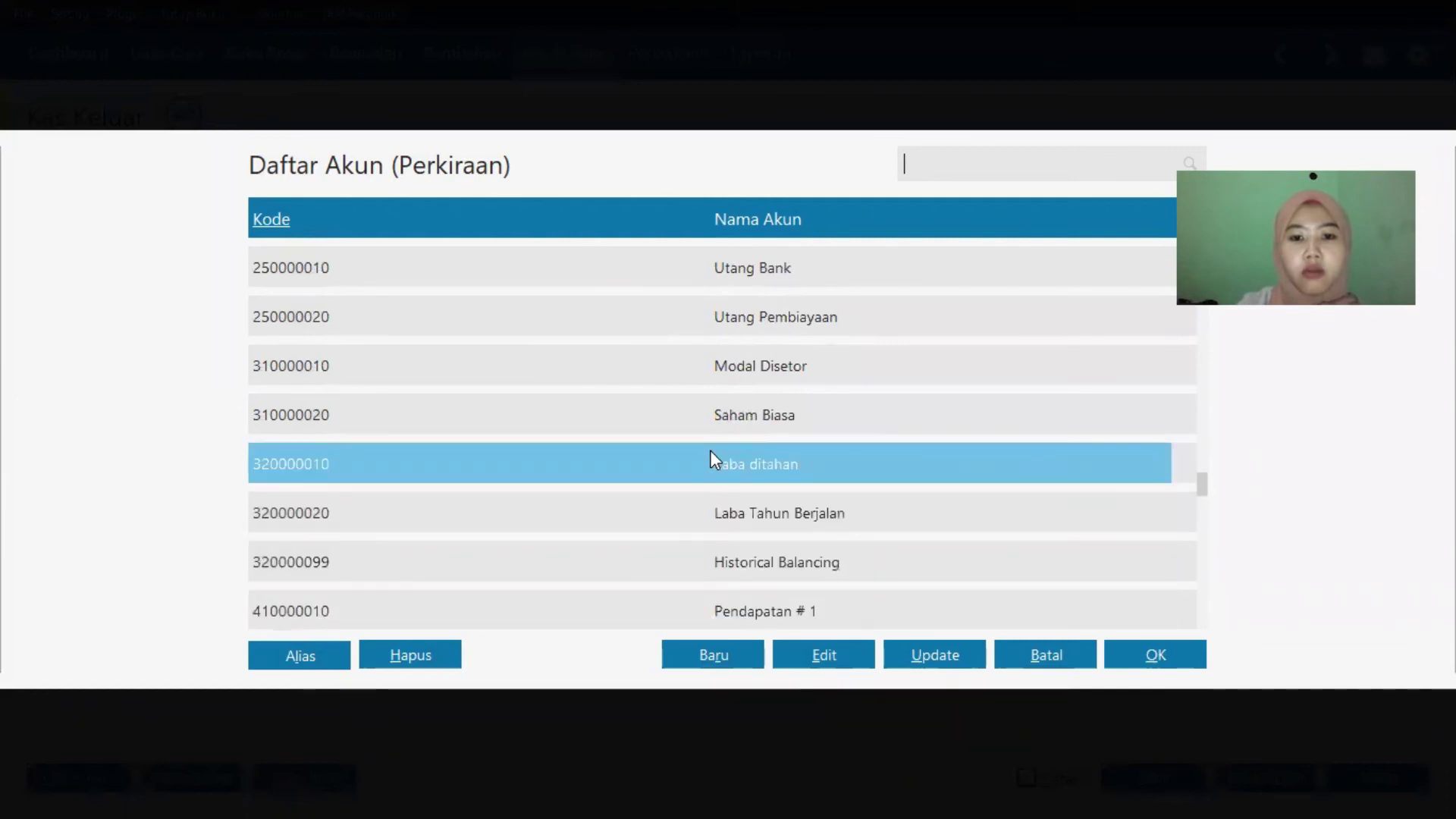
key("Up")
key("Up")
key("Up")
key("Down")
key("Down")
key("Down")
key("Down")
key("Down")
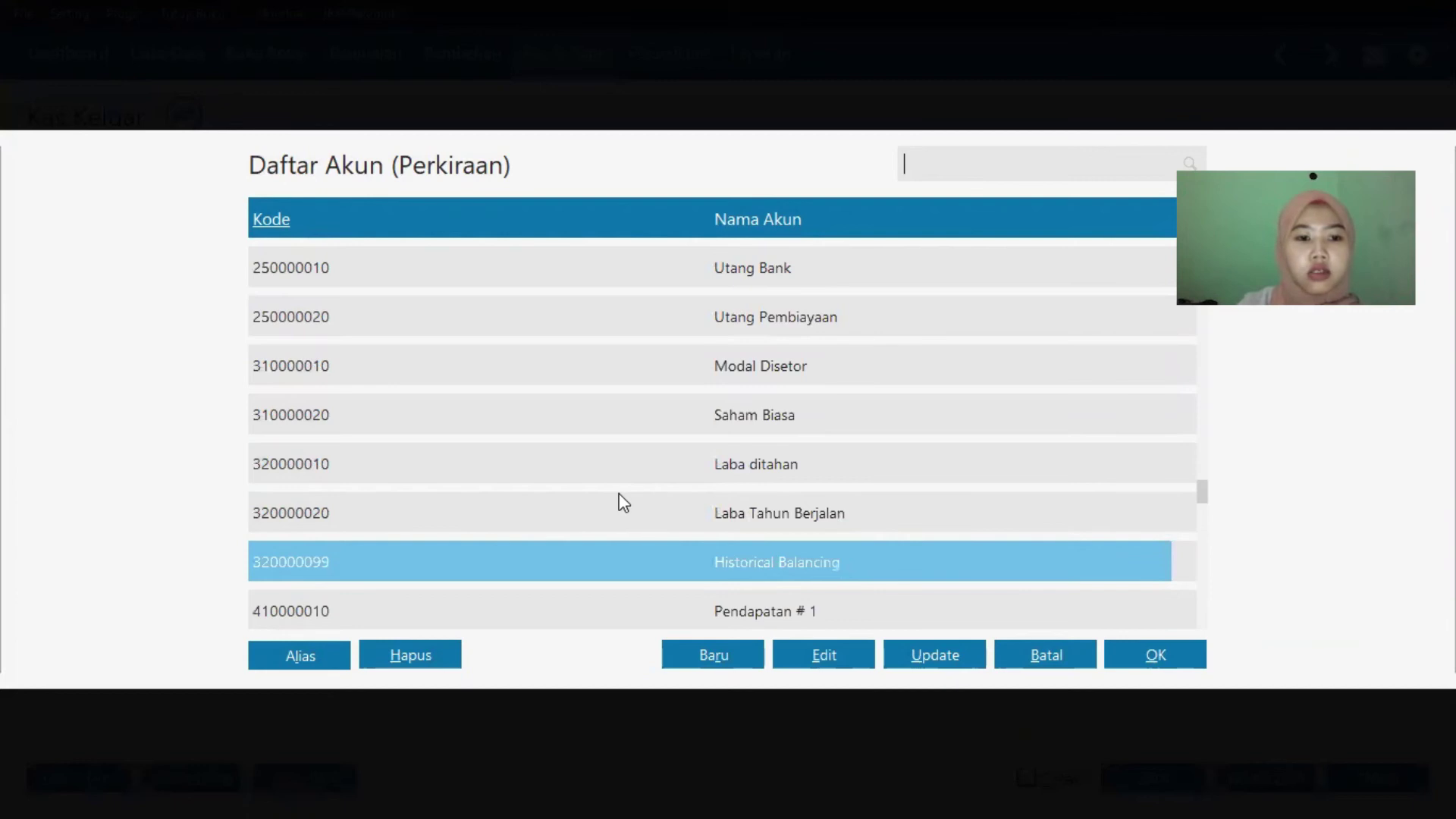
key("Up")
key("Up")
key("Up")
key("Up")
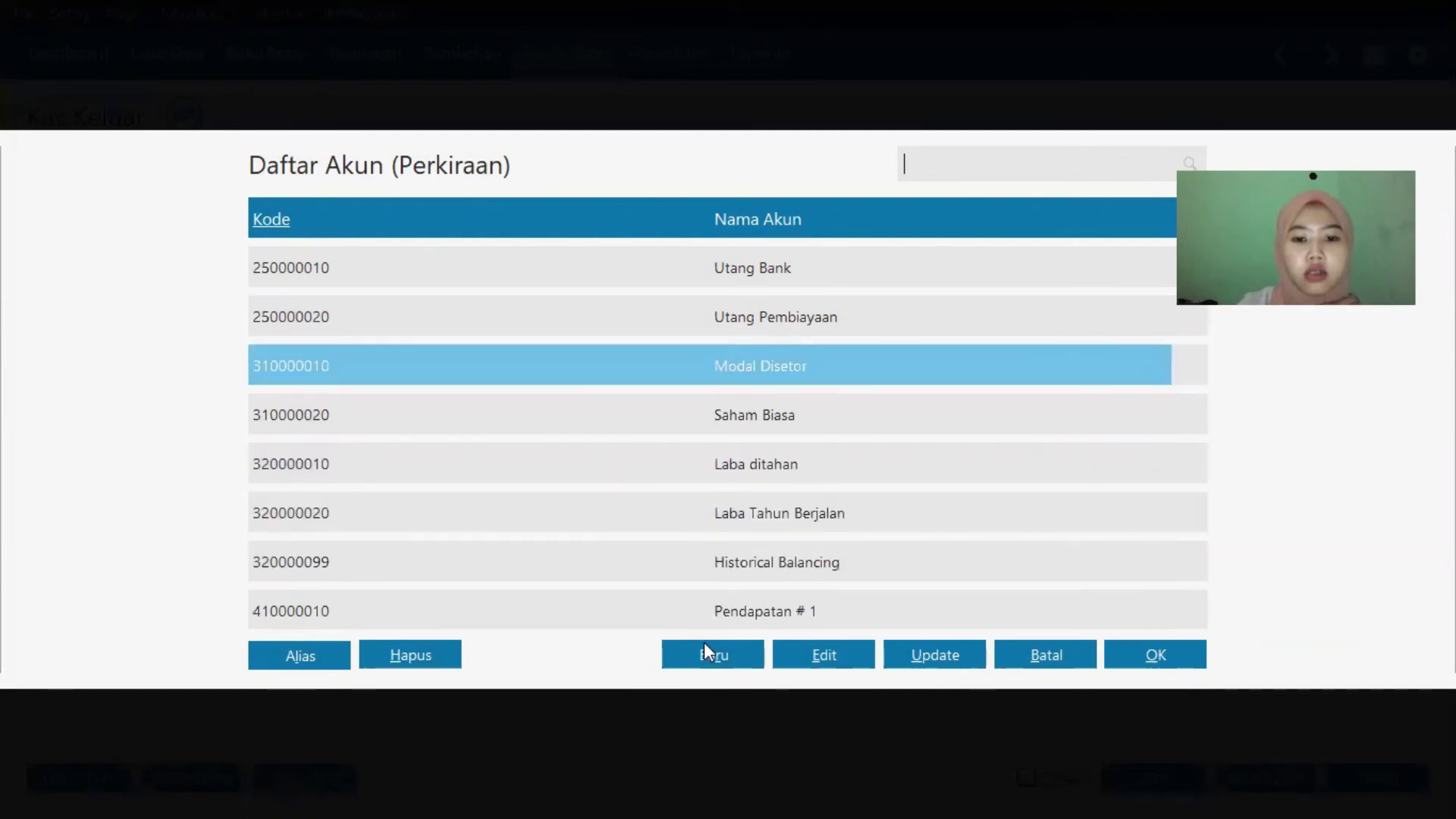
left_click(708, 646)
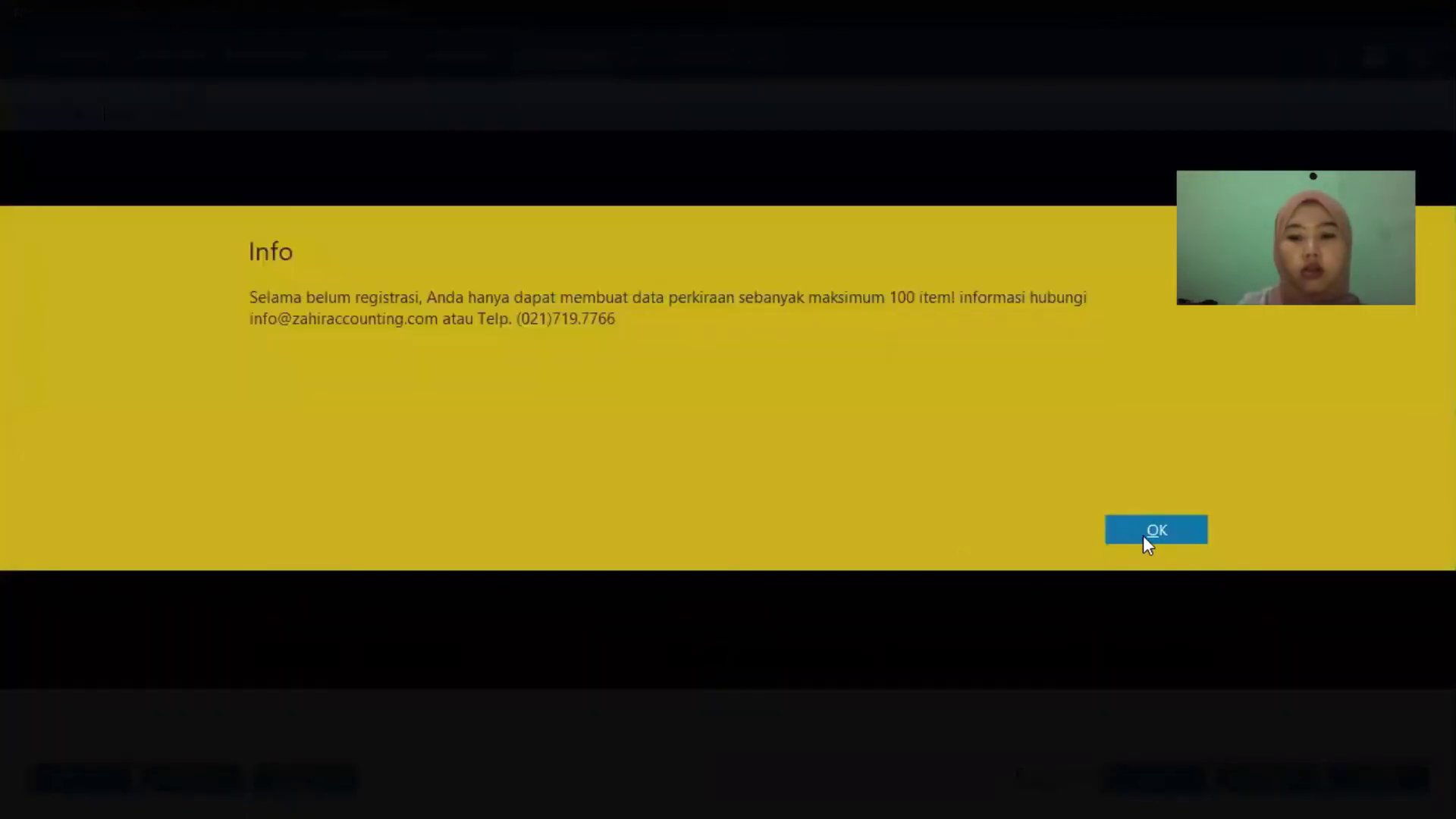
left_click(1146, 534)
key("Down")
key("Down")
key("Down")
key("Down")
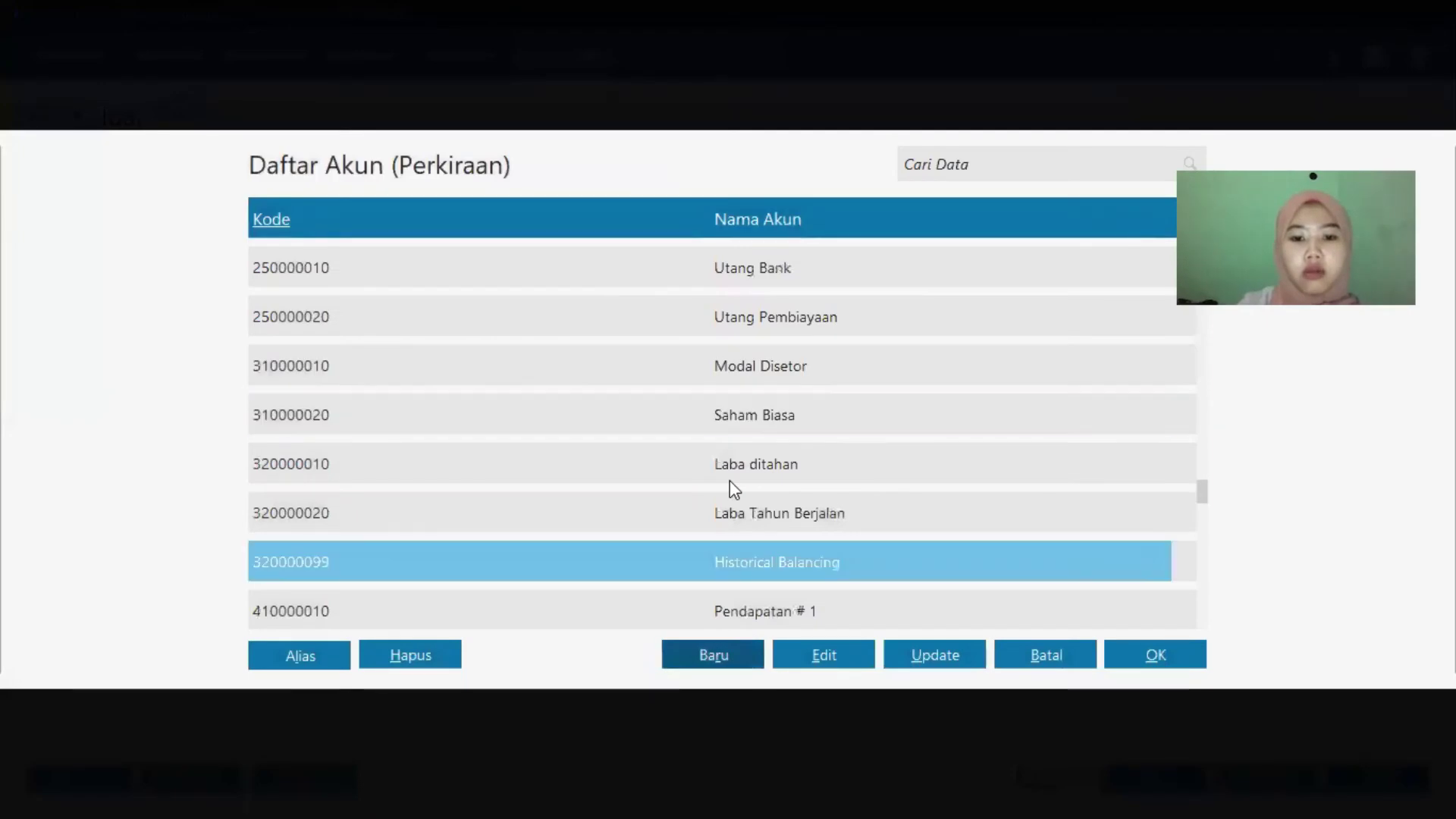
key("Down")
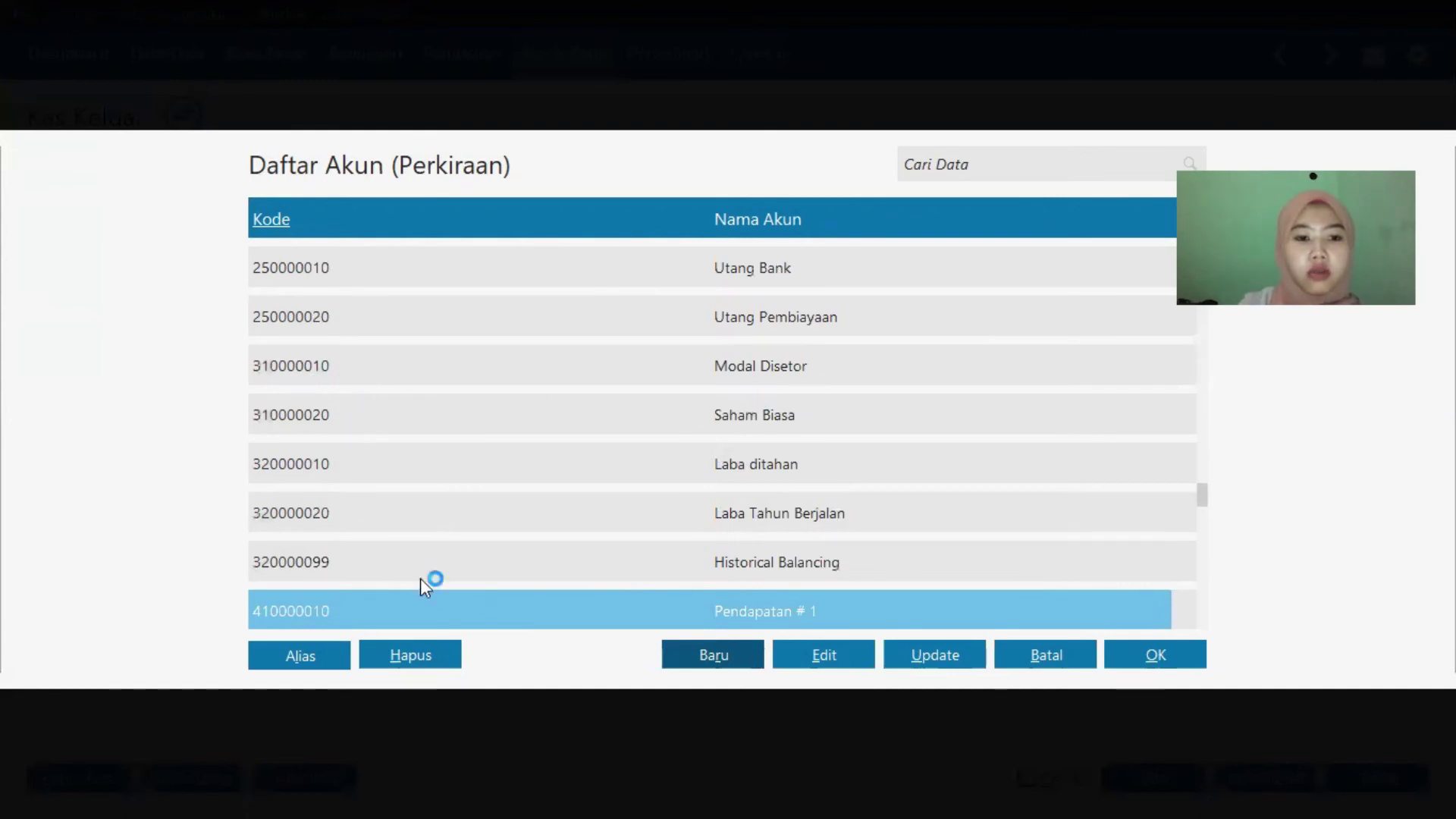
- Save Modal account 3100-00-011 named Prive and use it on the allocation line
left_click(805, 657)
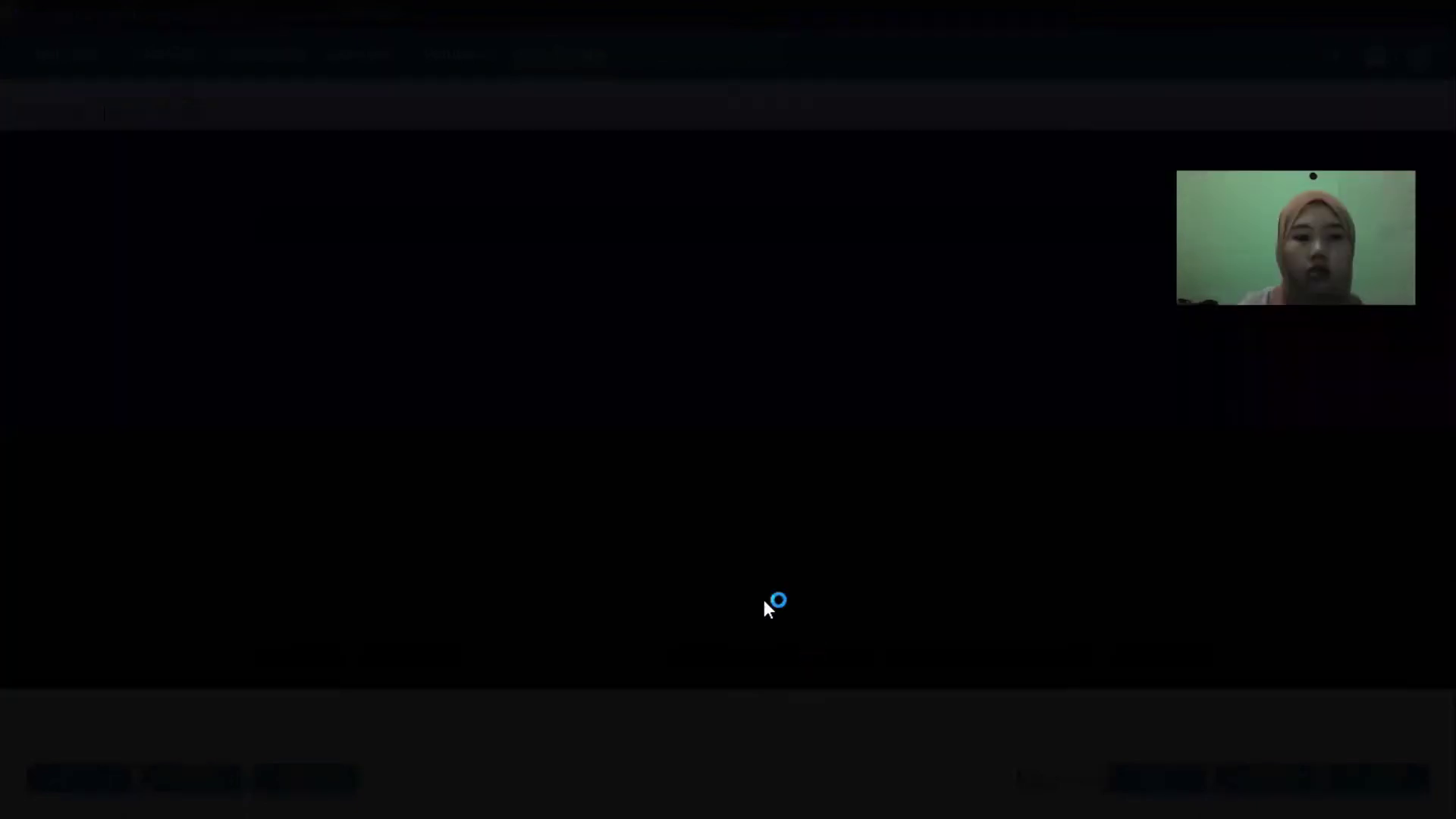
left_click(1156, 565)
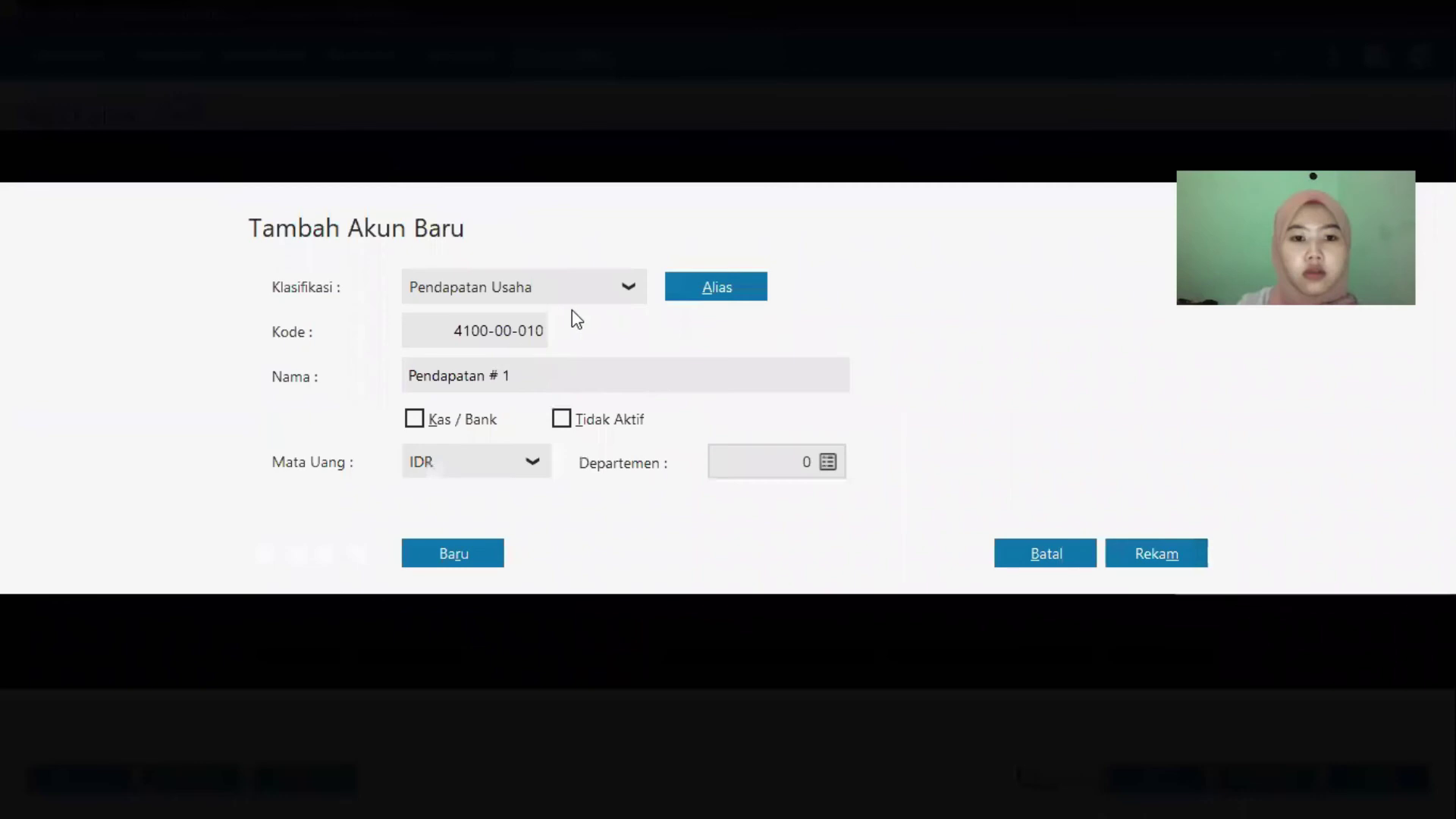
left_click(624, 292)
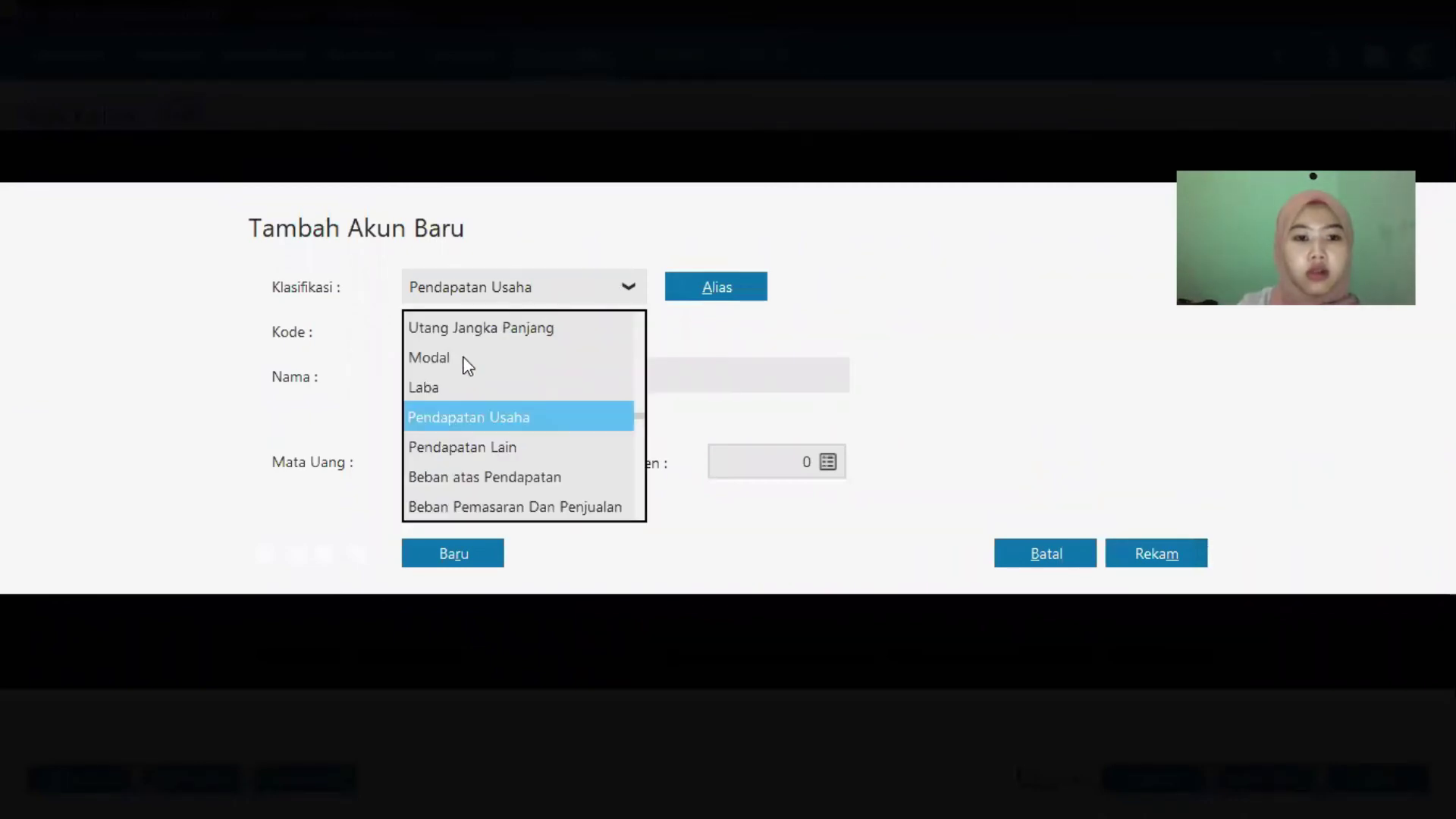
left_click(431, 359)
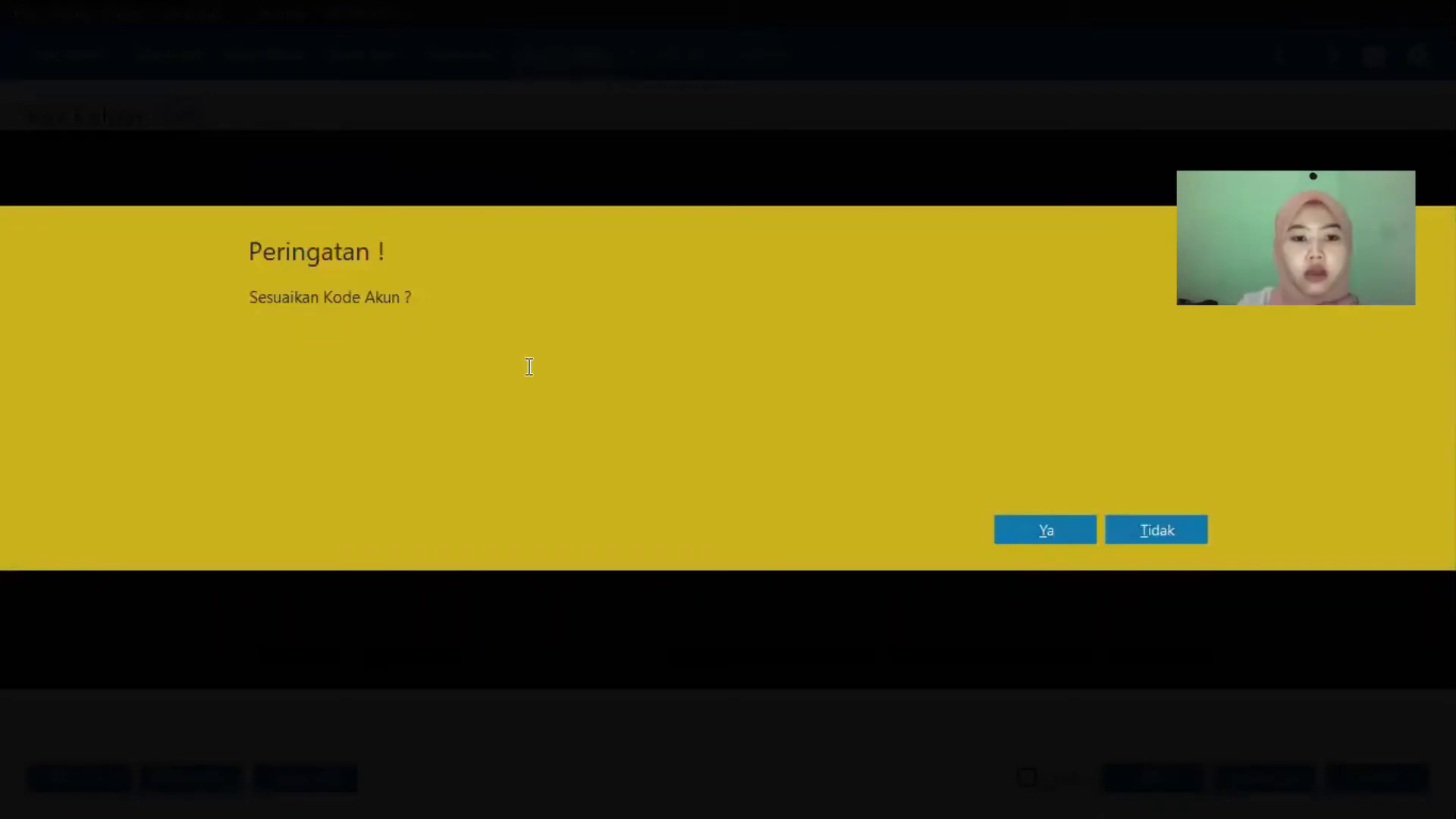
key("Return")
left_click(497, 329)
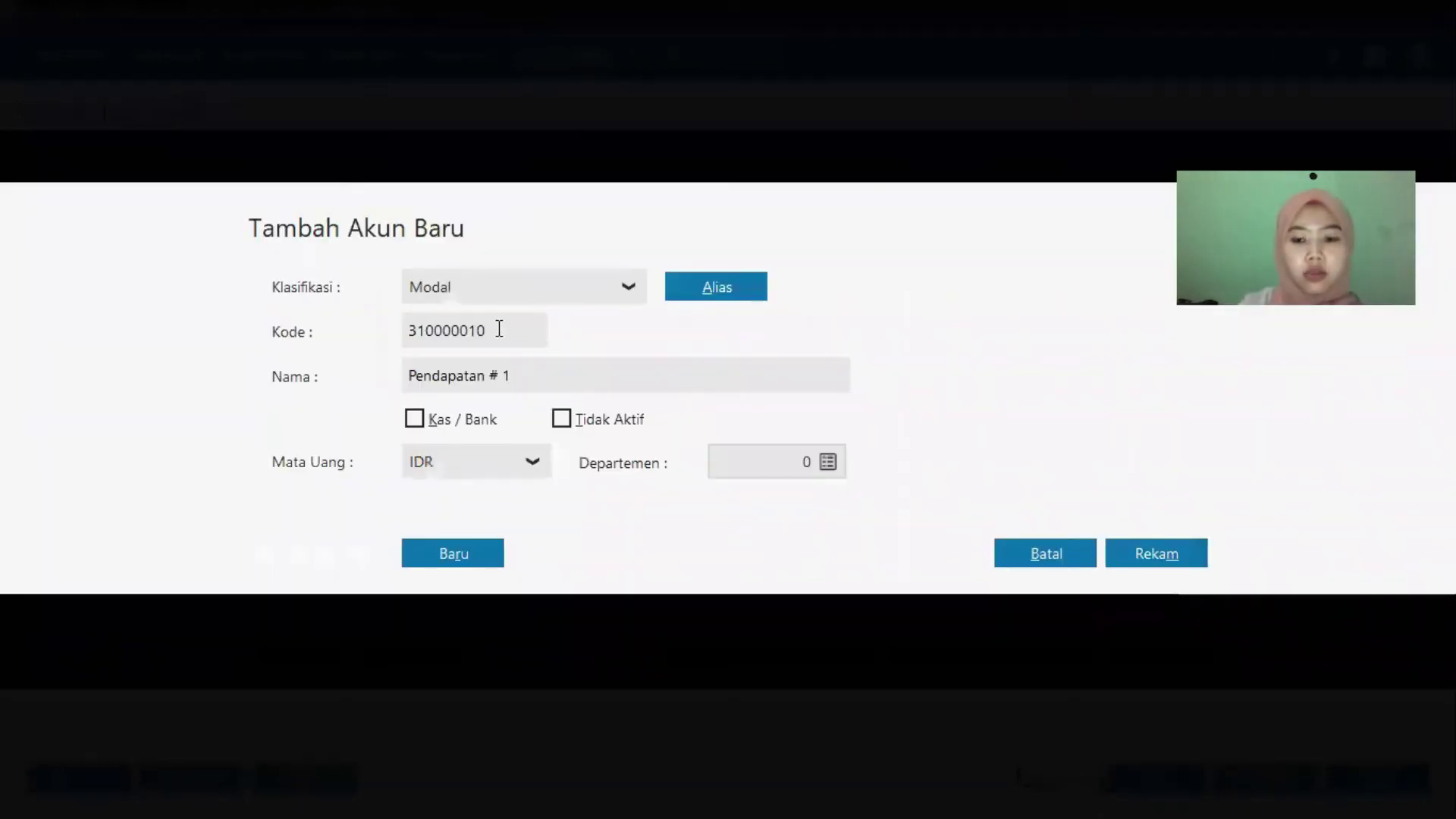
key("BackSpace")
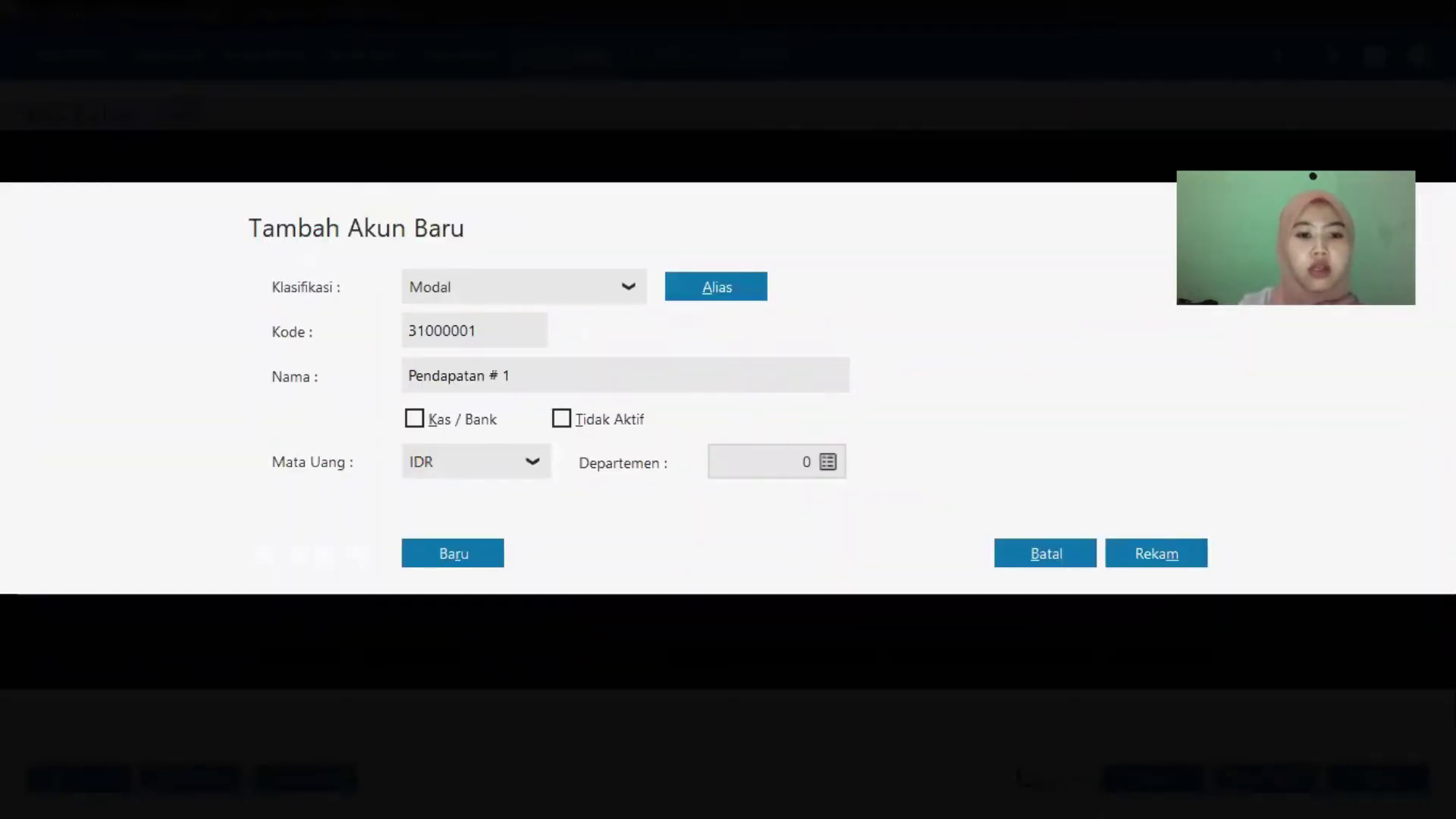
type("1")
key("Tab")
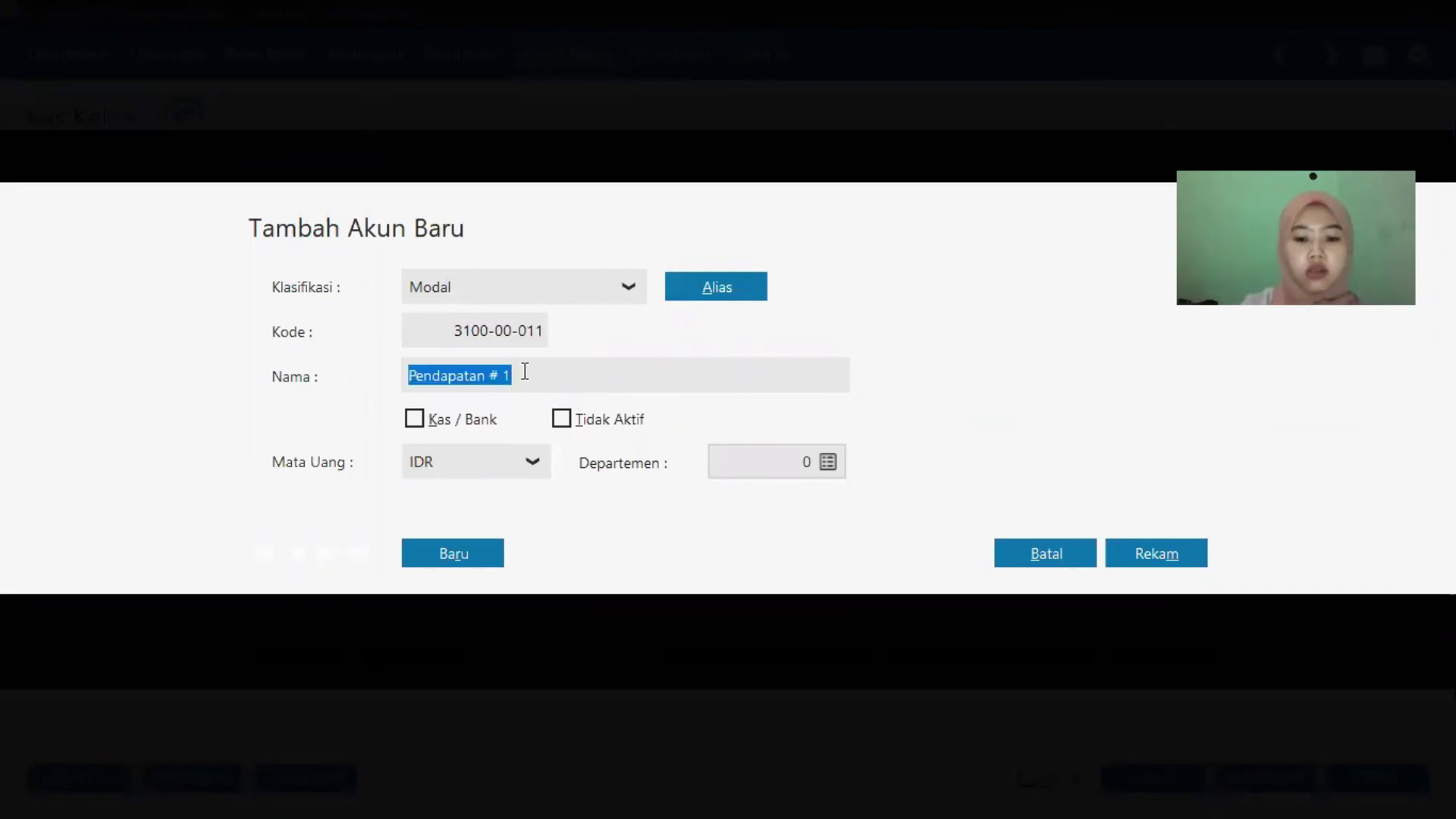
type("Prive")
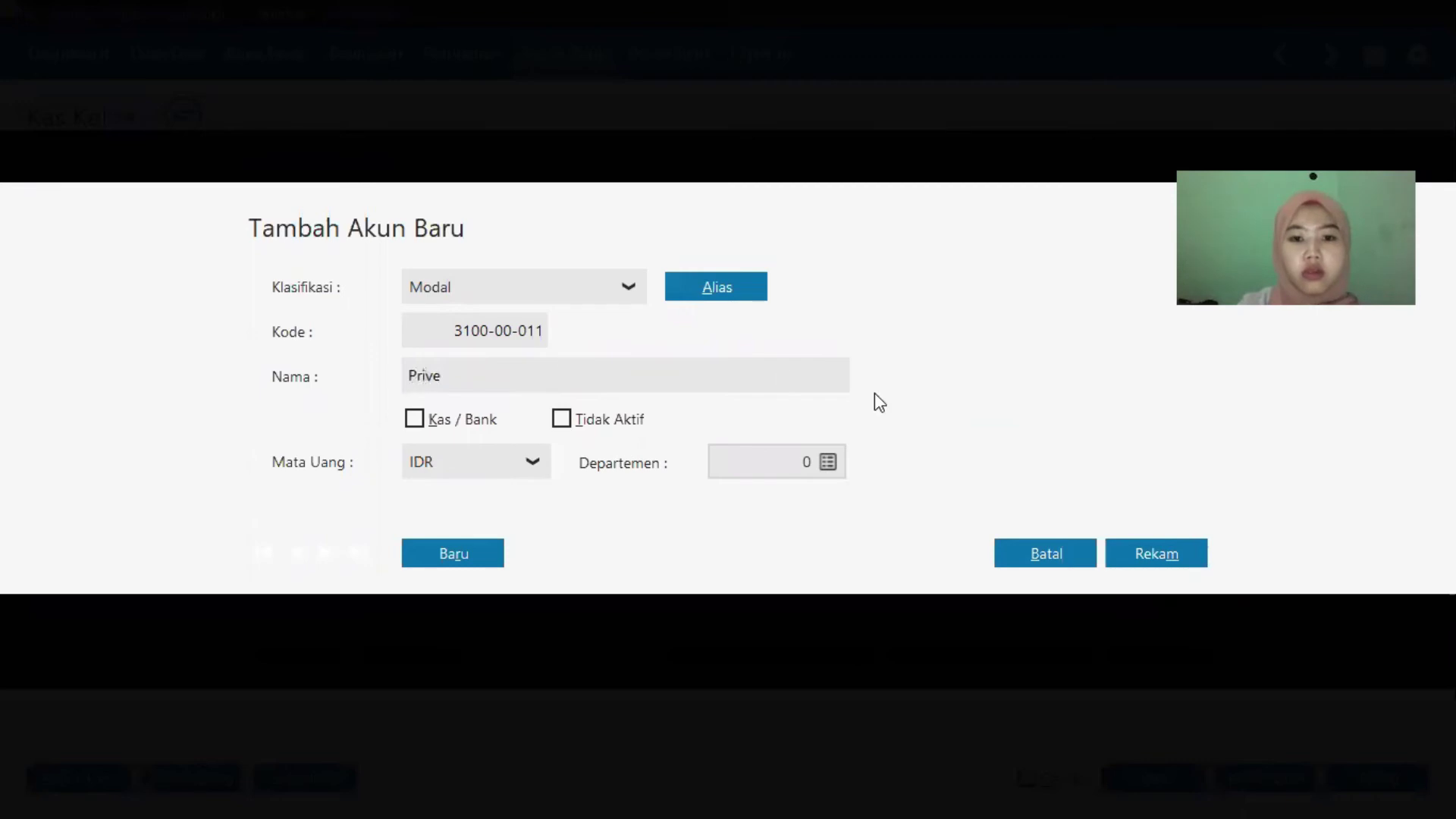
left_click(1177, 555)
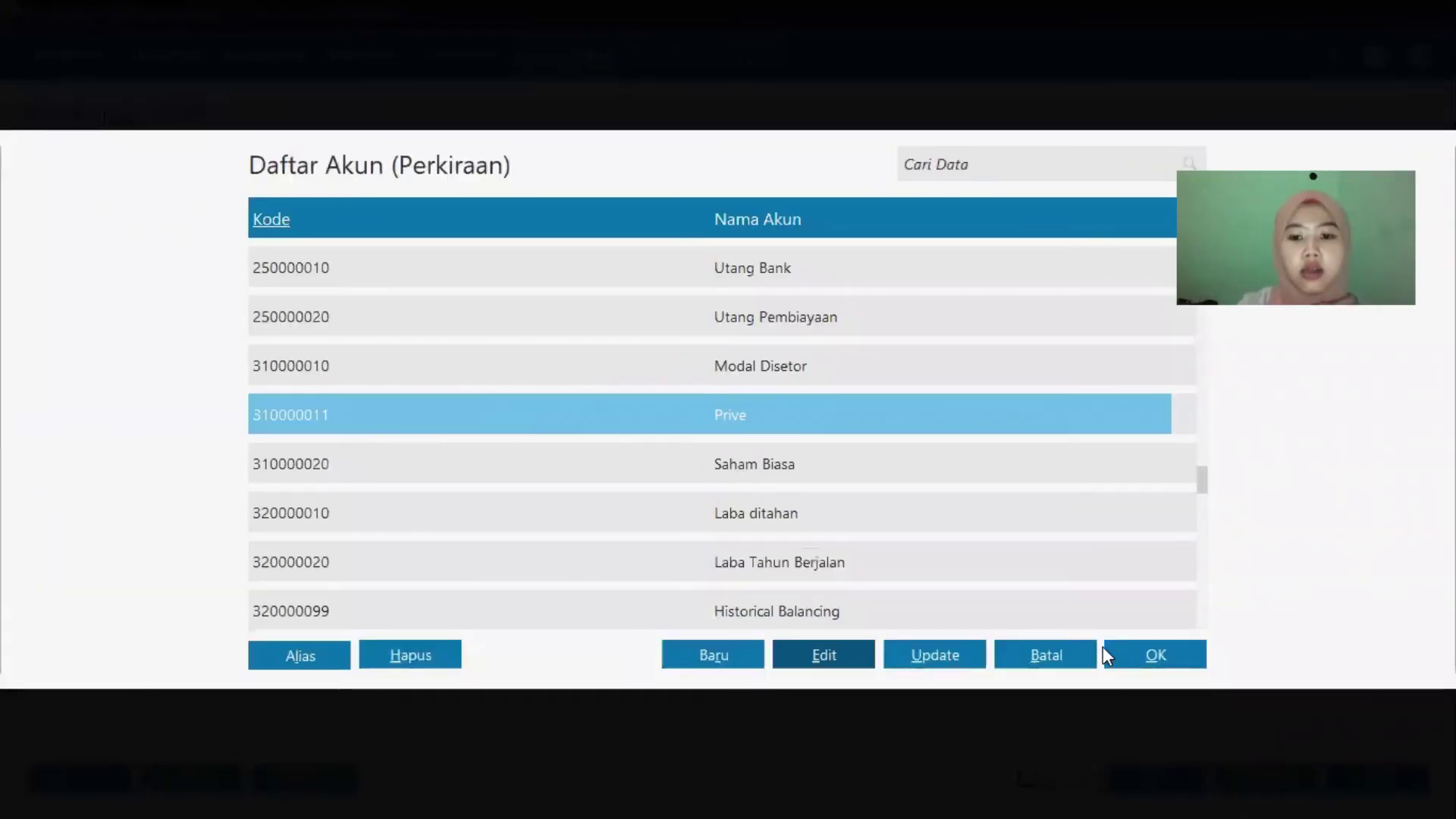
left_click(1133, 652)
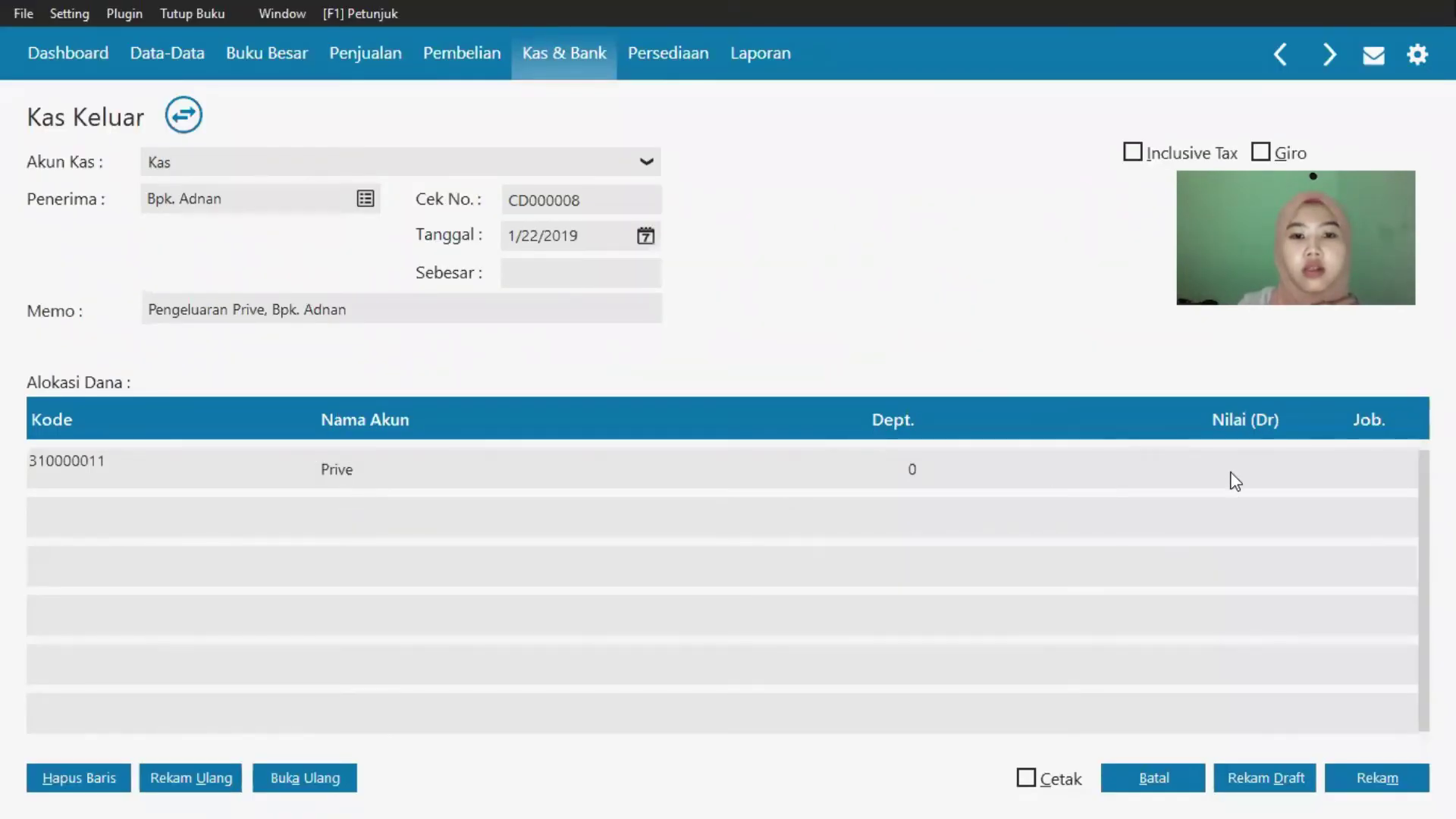
- Enter 1,500,000 on the Prive line, record the Rp 1,500,000.00 payment, and return to the Kas Keluar list
key("alt+Tab")
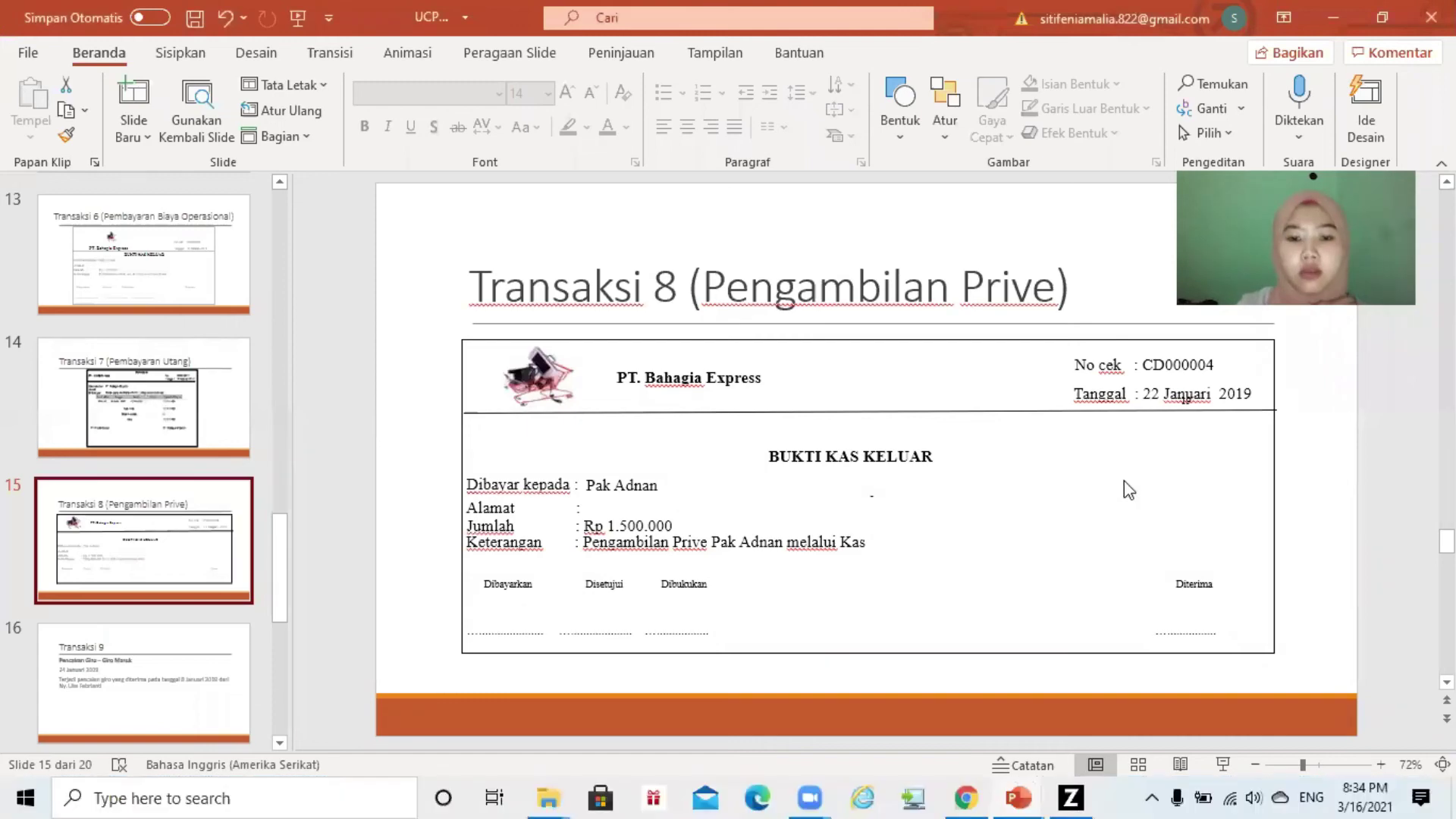
key("alt+Tab")
left_click(1145, 451)
type("1")
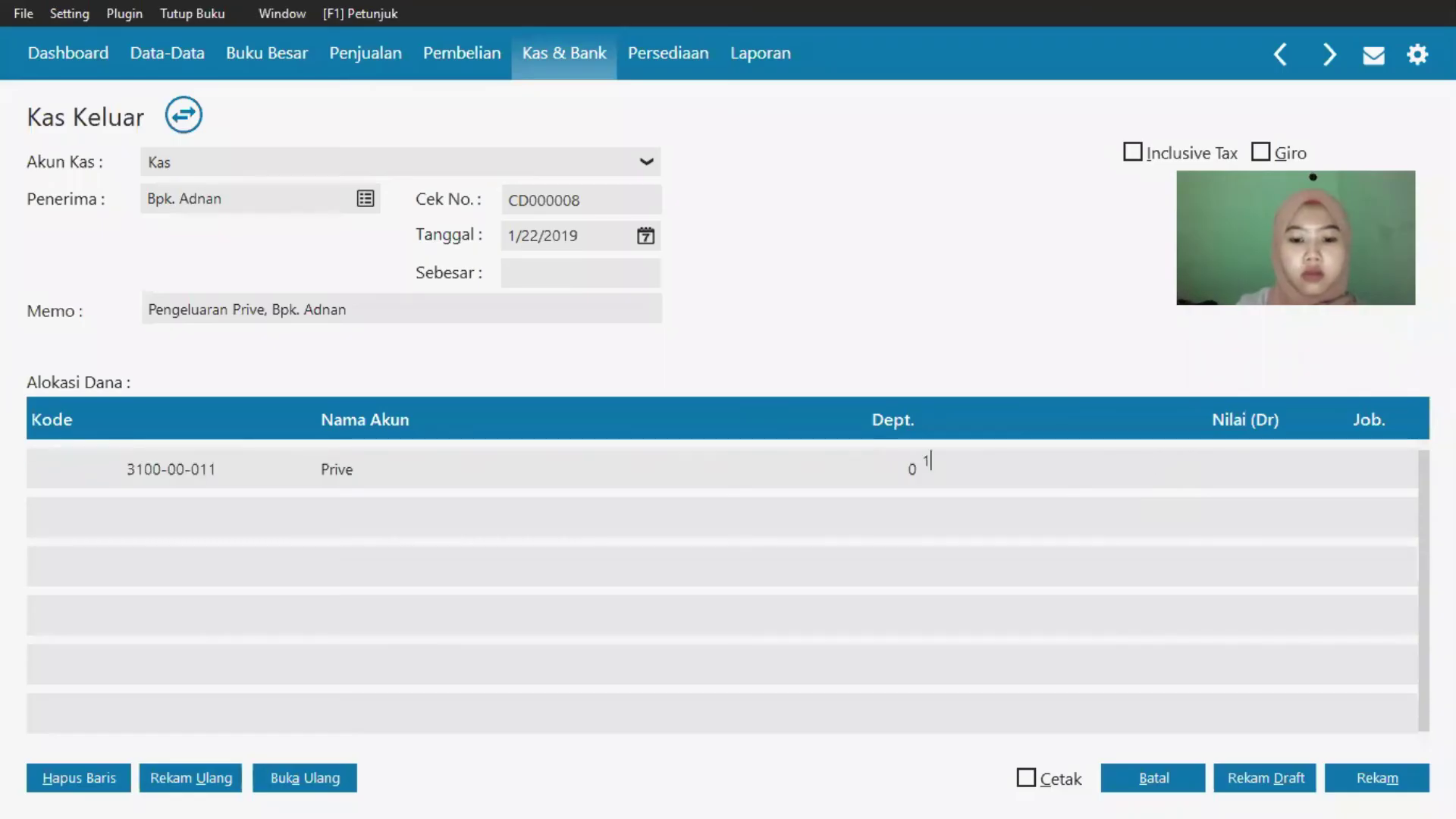
type("500000")
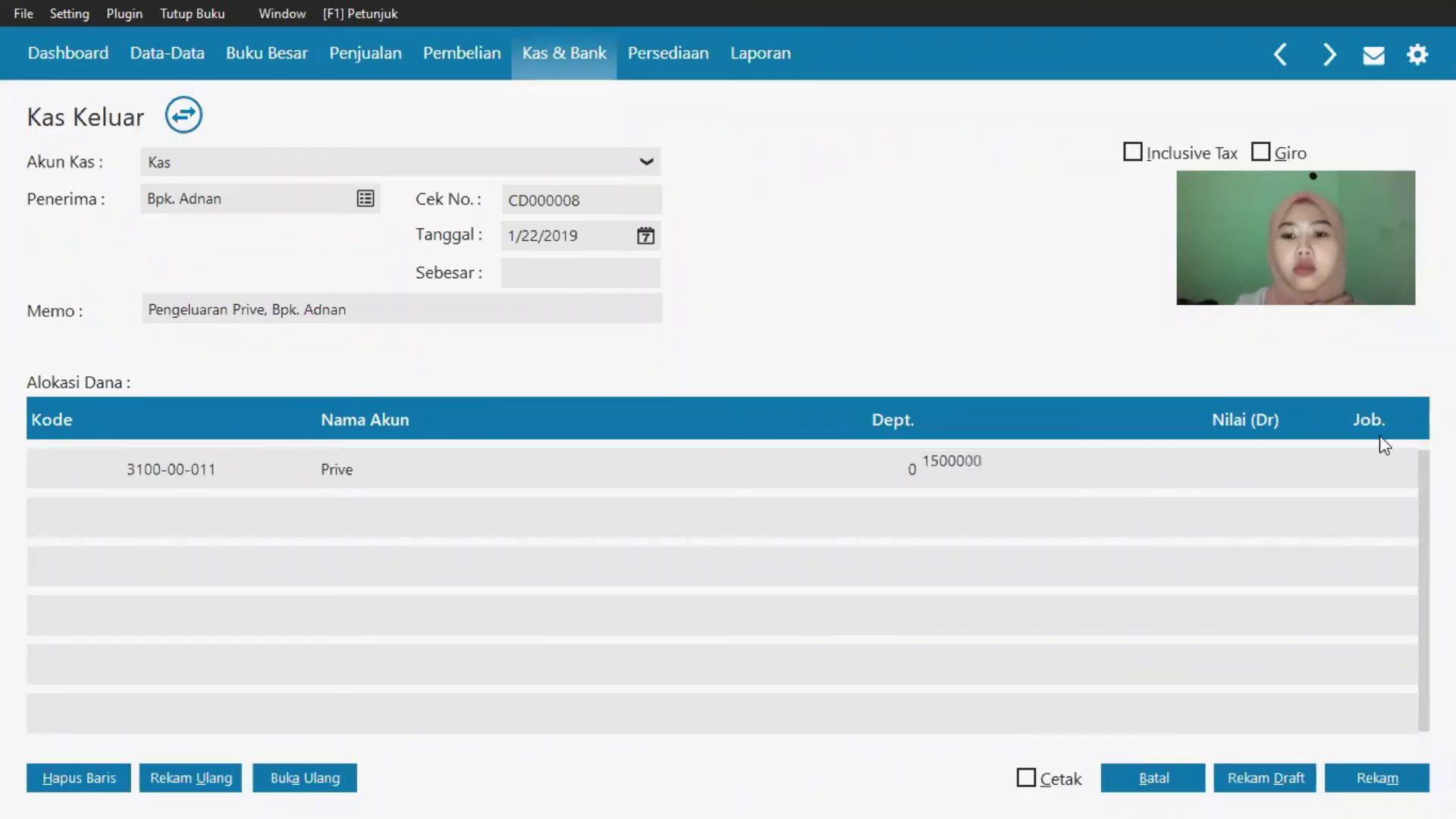
key("Tab")
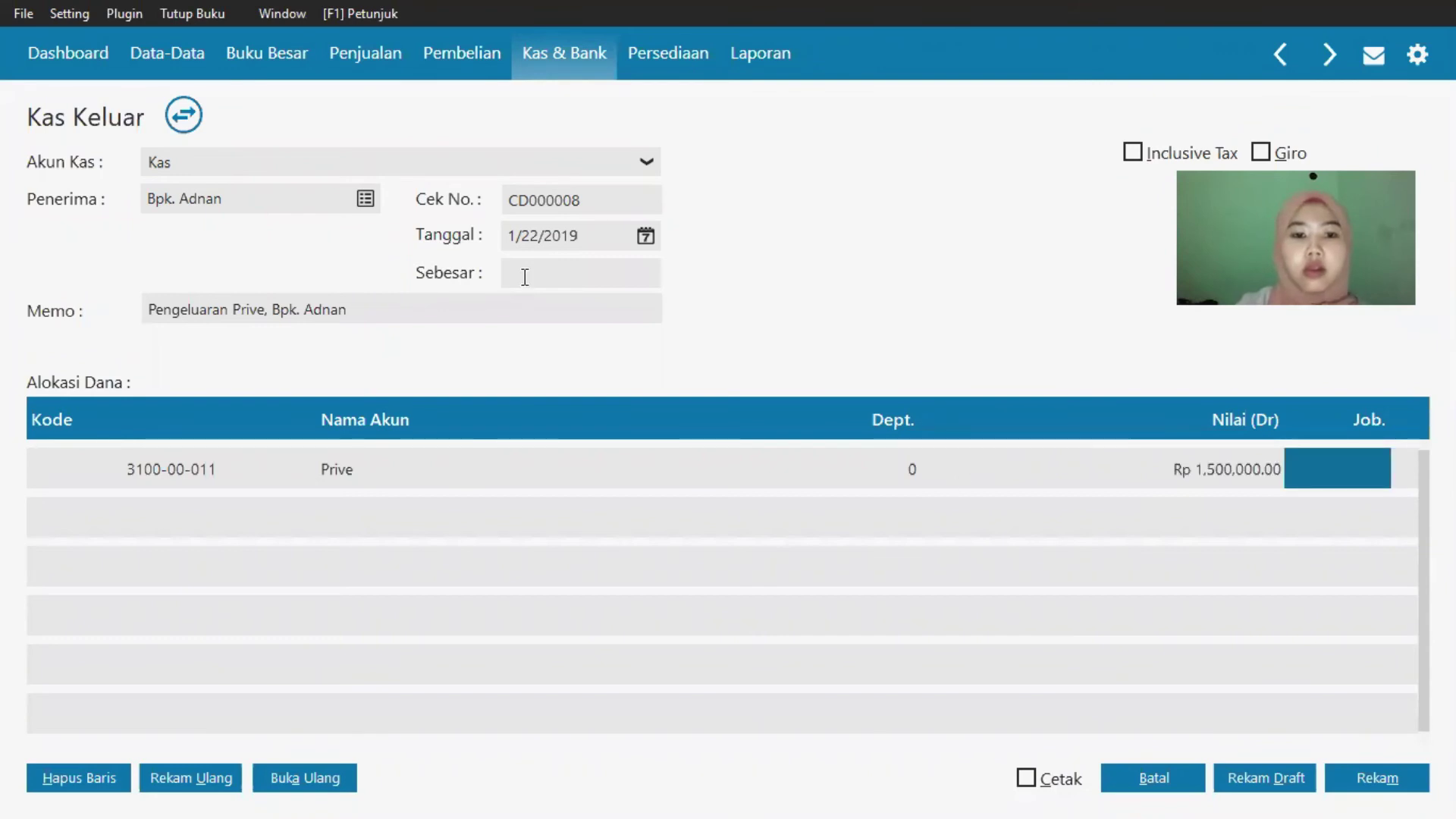
left_click(571, 270)
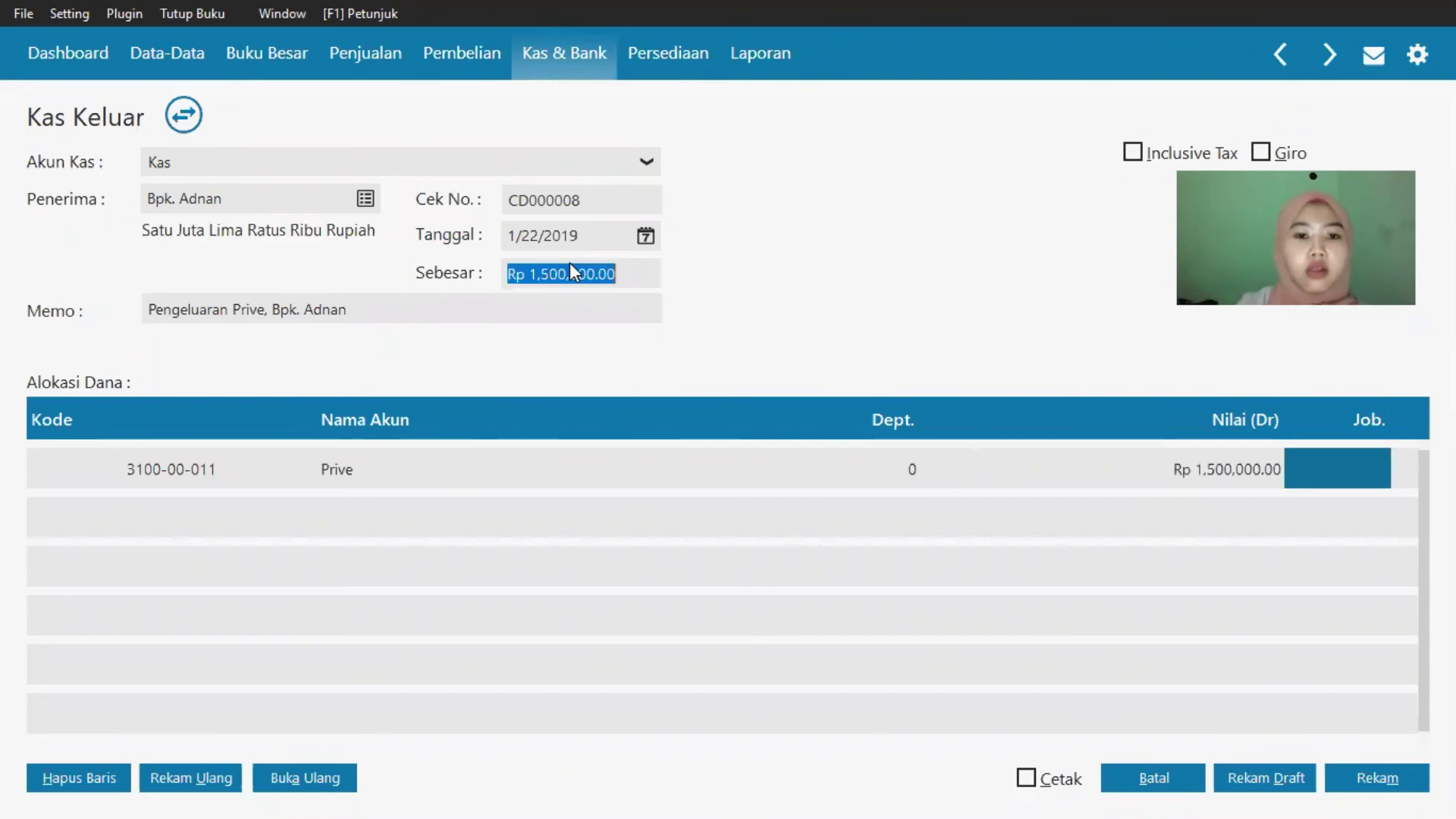
left_click(770, 279)
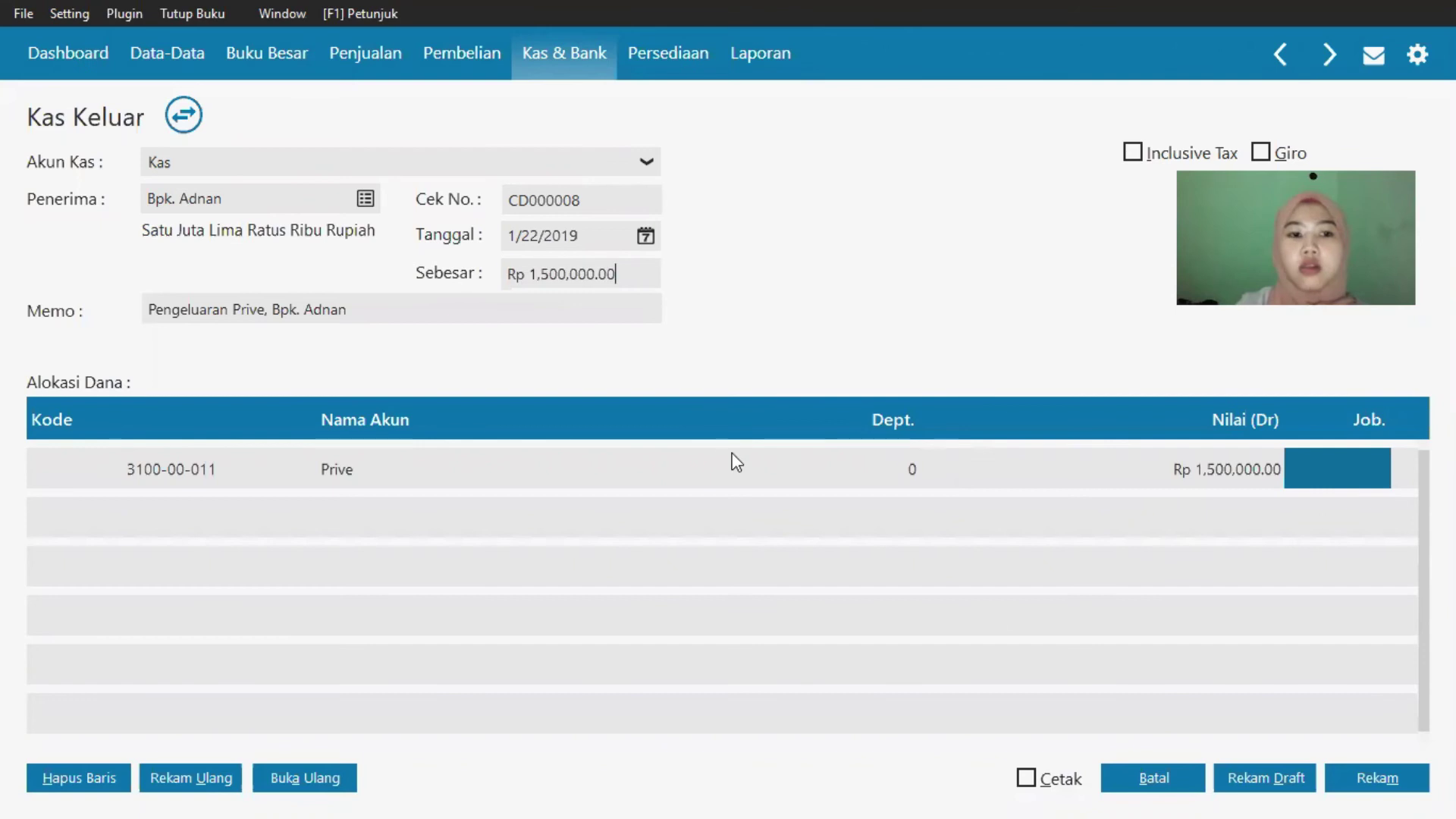
left_click(1406, 779)
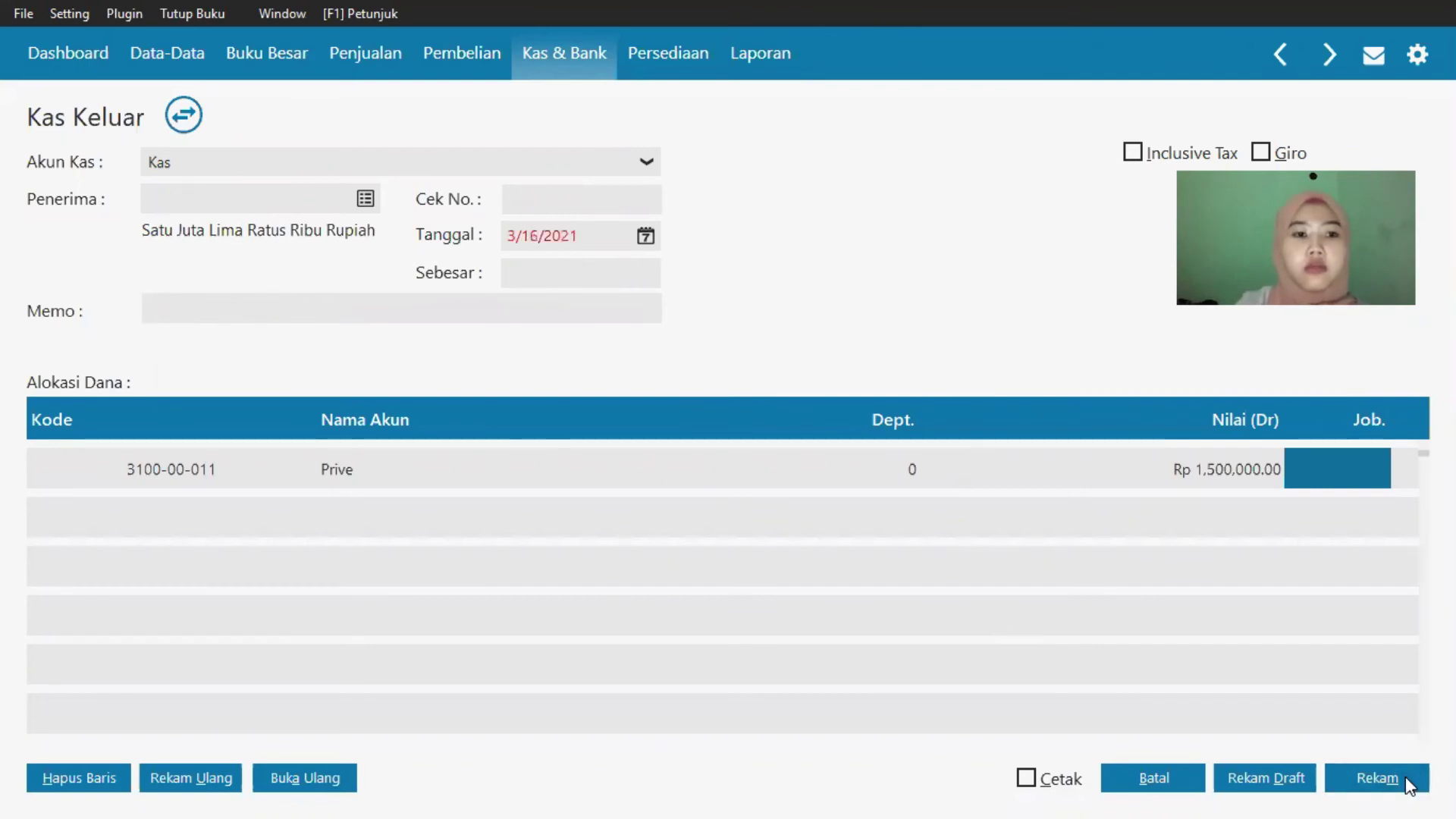
left_click(1147, 777)
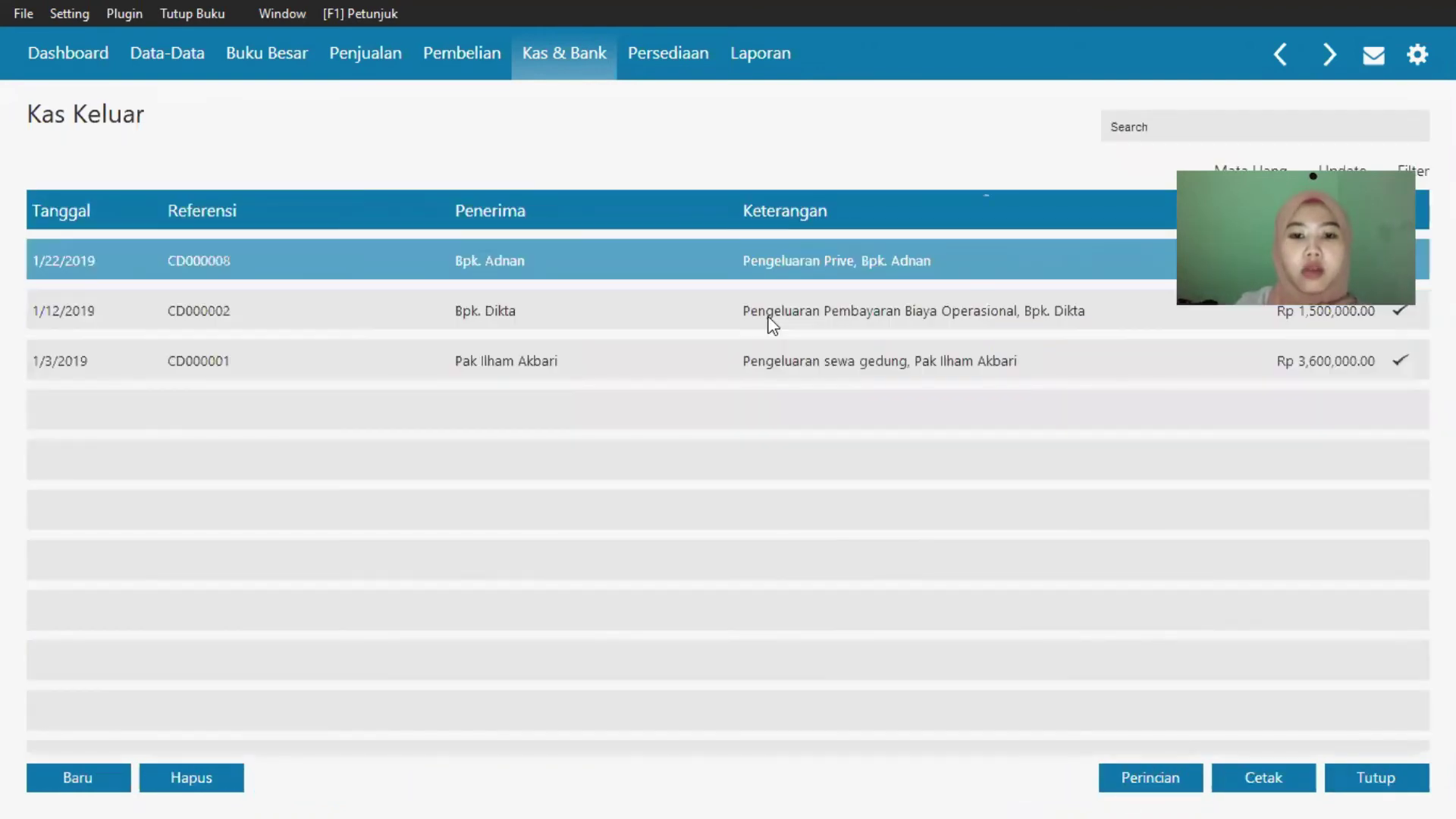
right_click(740, 269)
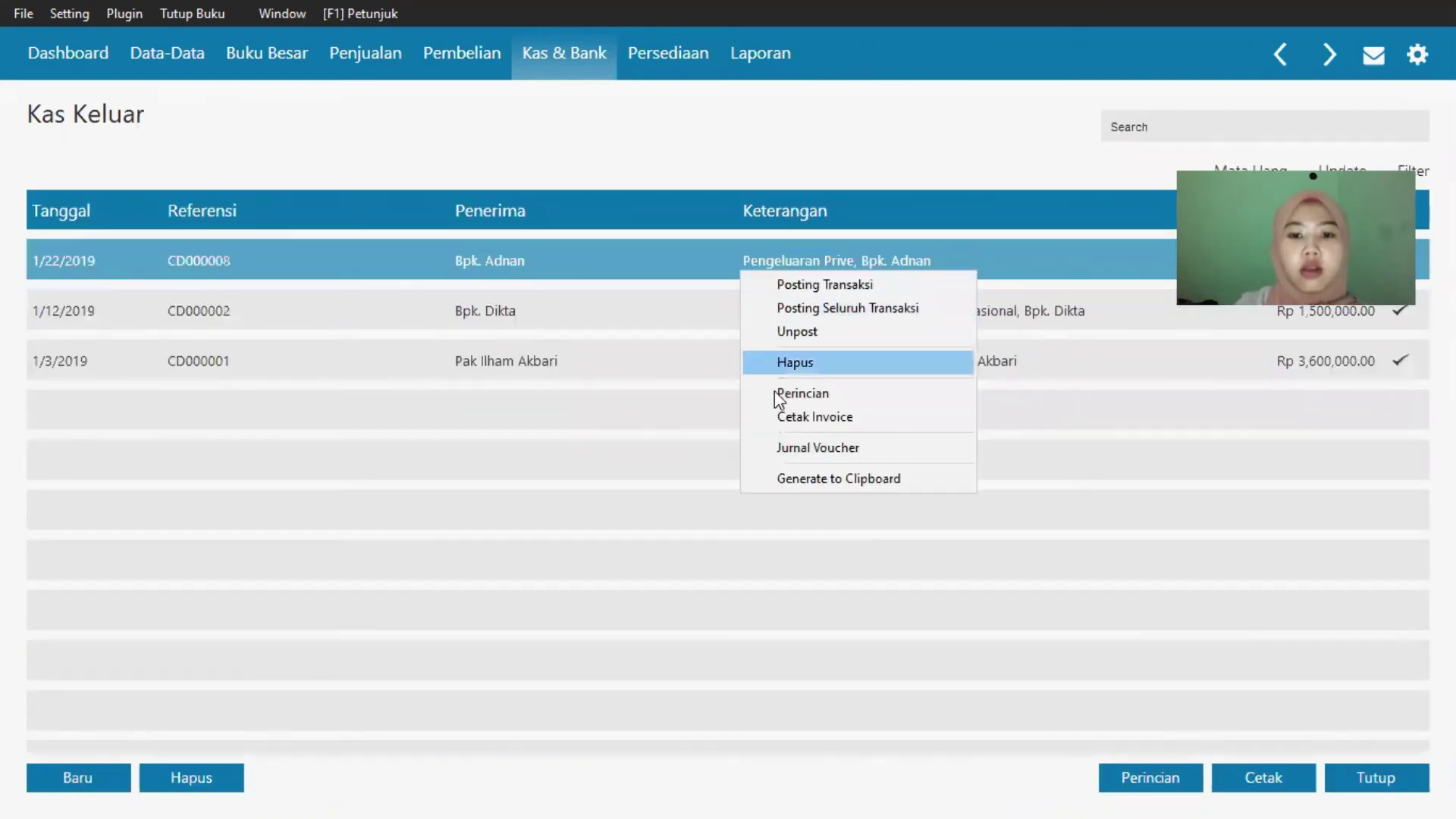
left_click(785, 444)
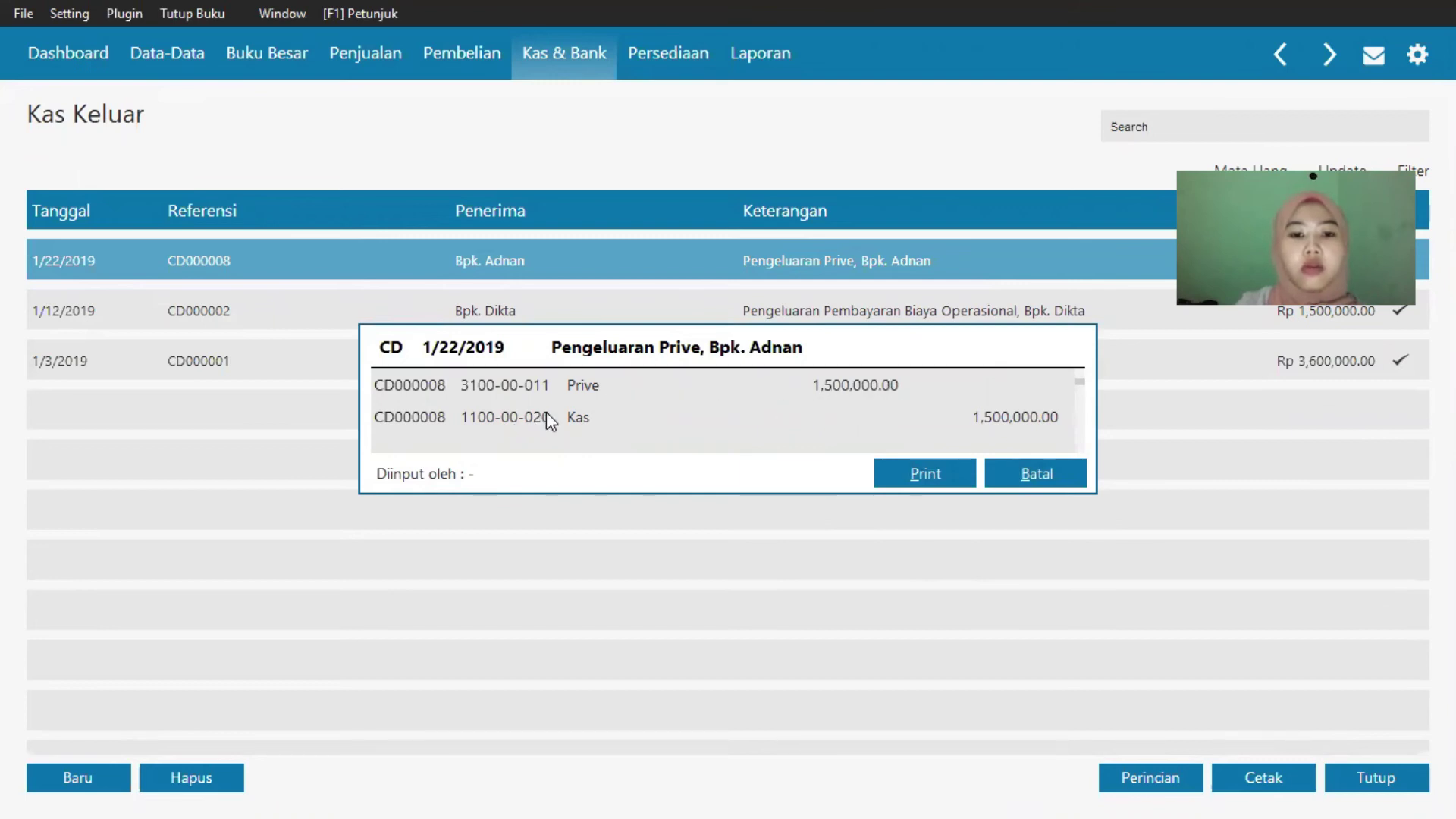
left_click(1030, 476)
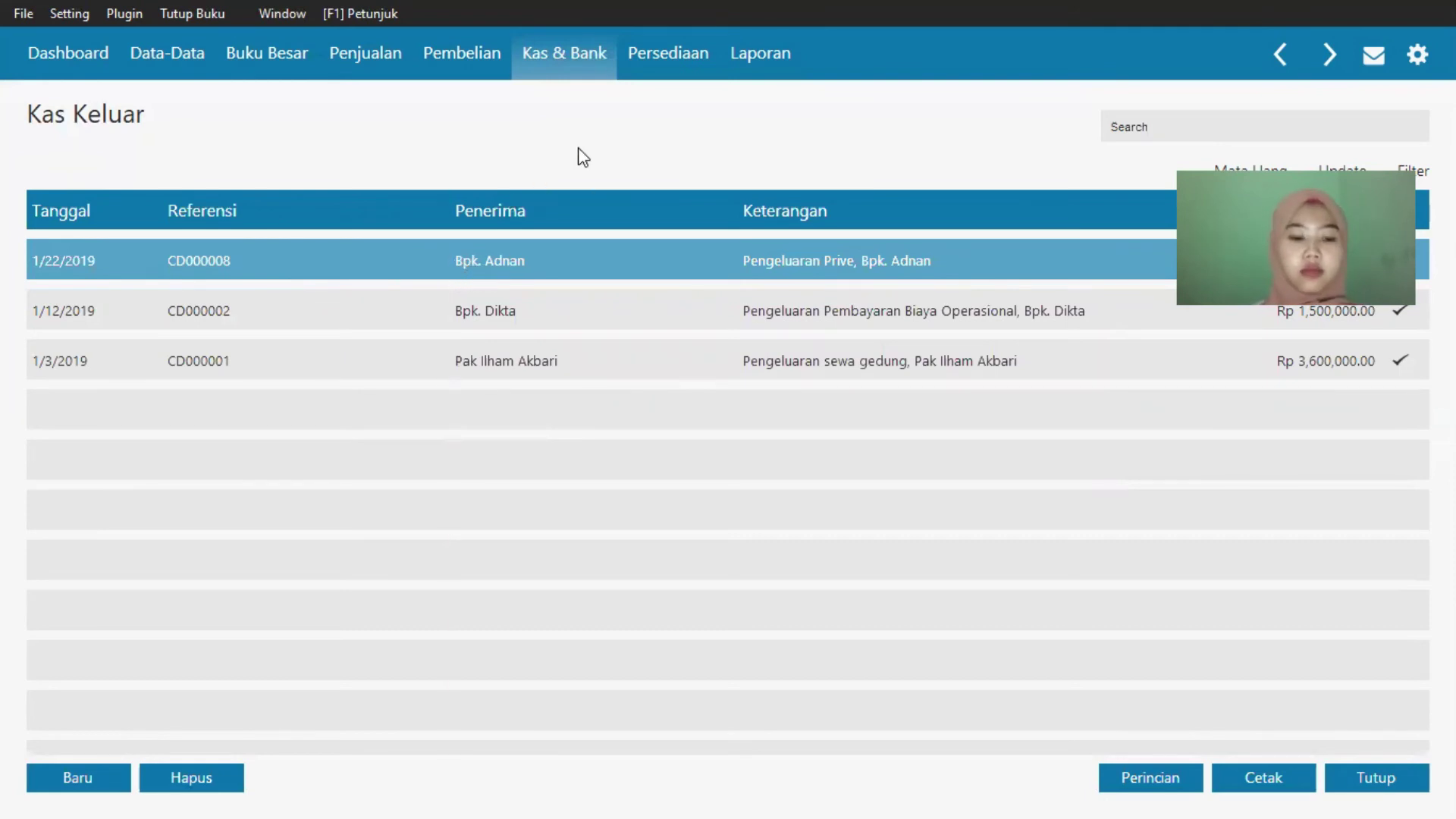
key("alt+Tab")
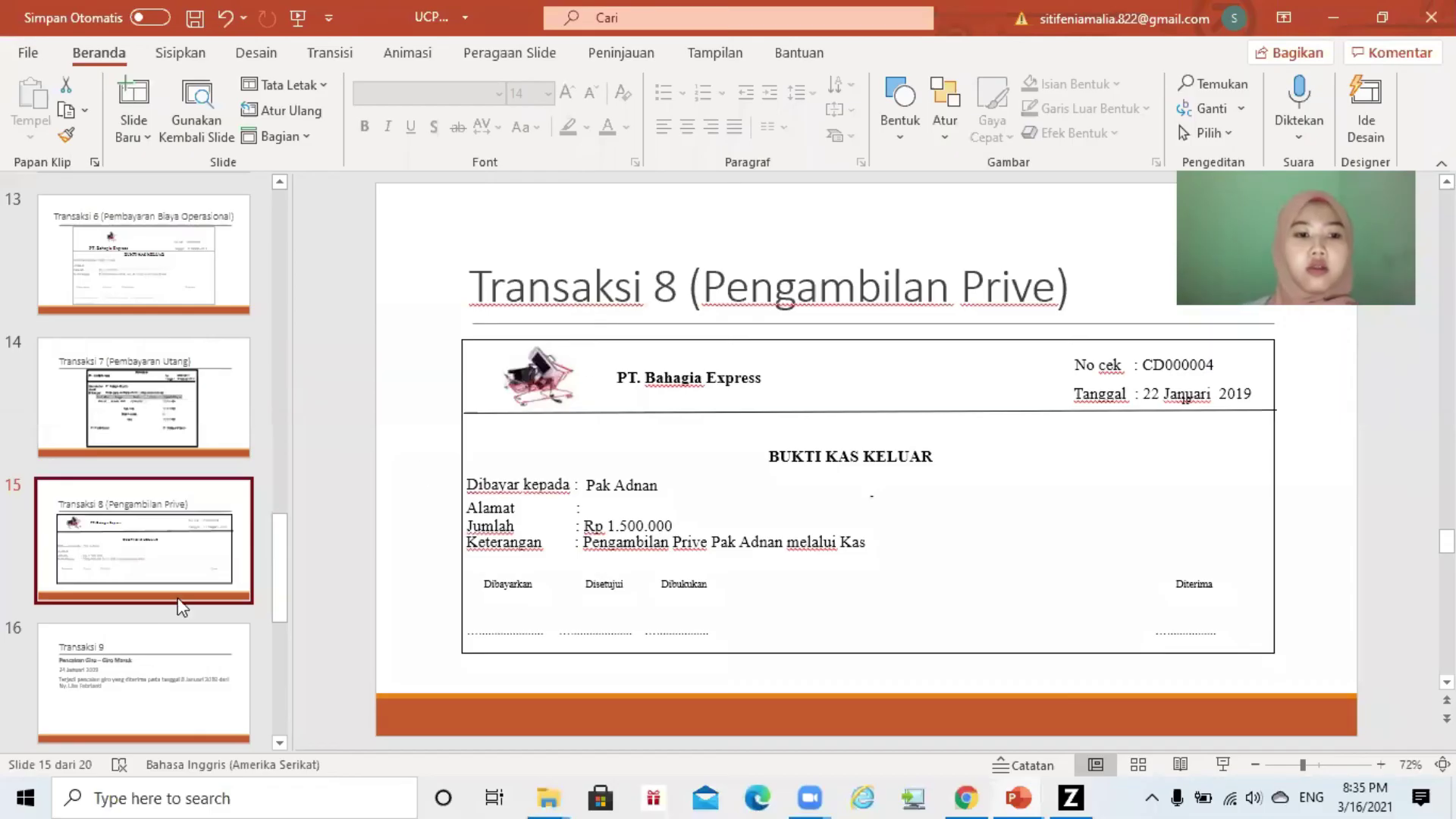
- Glance at the Transaksi 9 slide, go back to Transaksi 8, then show Zahir's Data-Data page
left_click(137, 648)
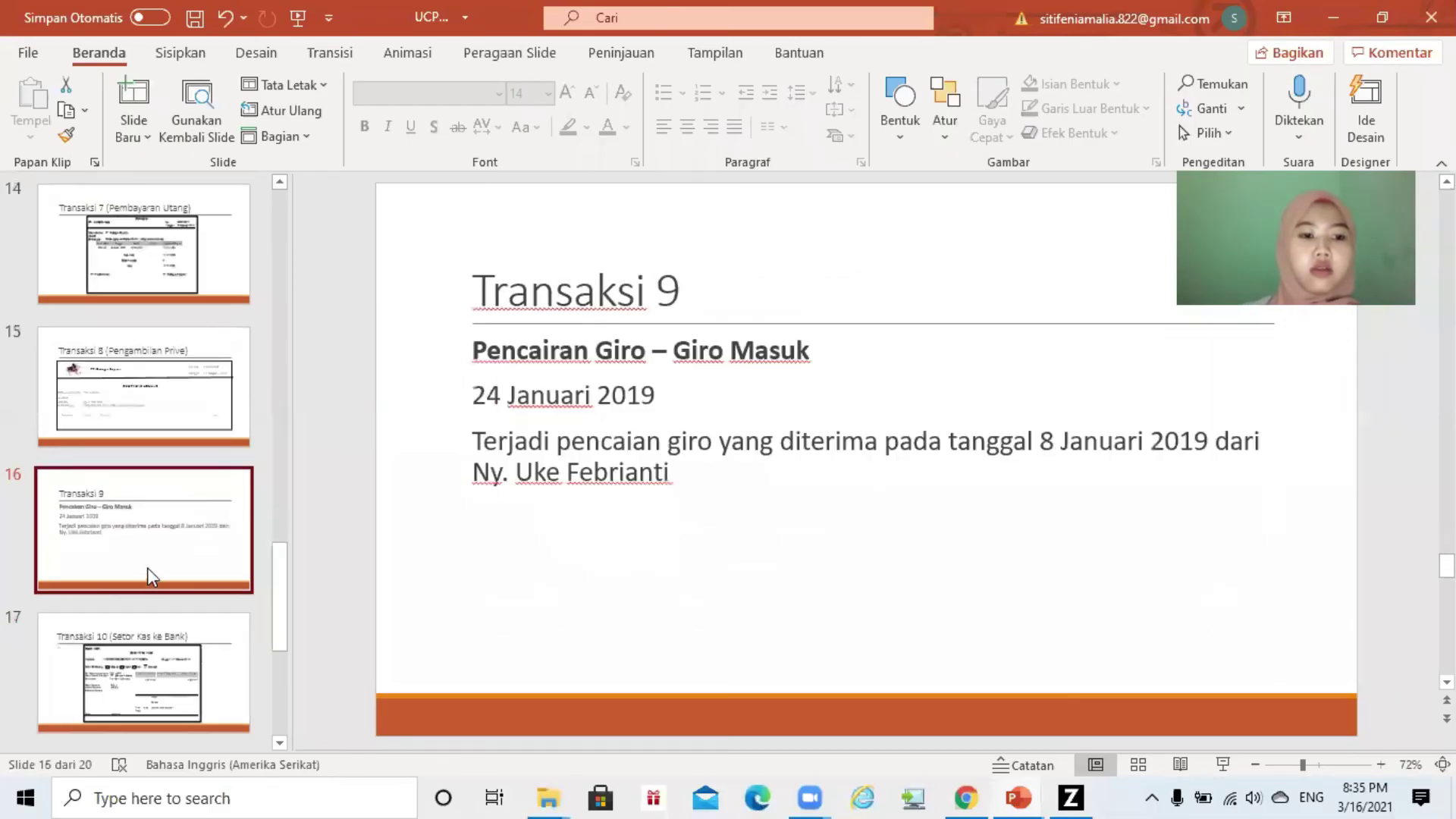
left_click(165, 407)
key("alt+Tab")
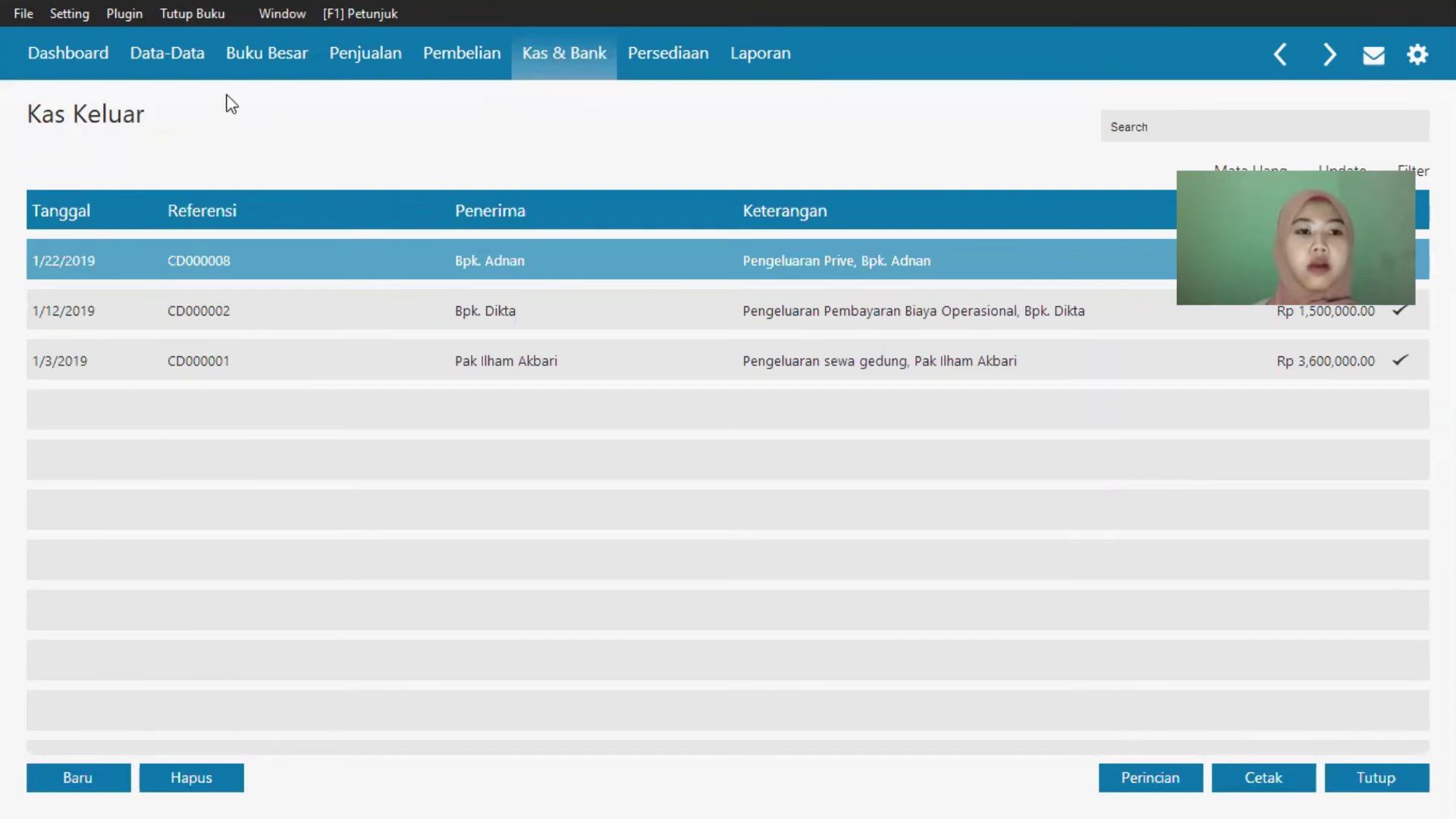
left_click(170, 70)
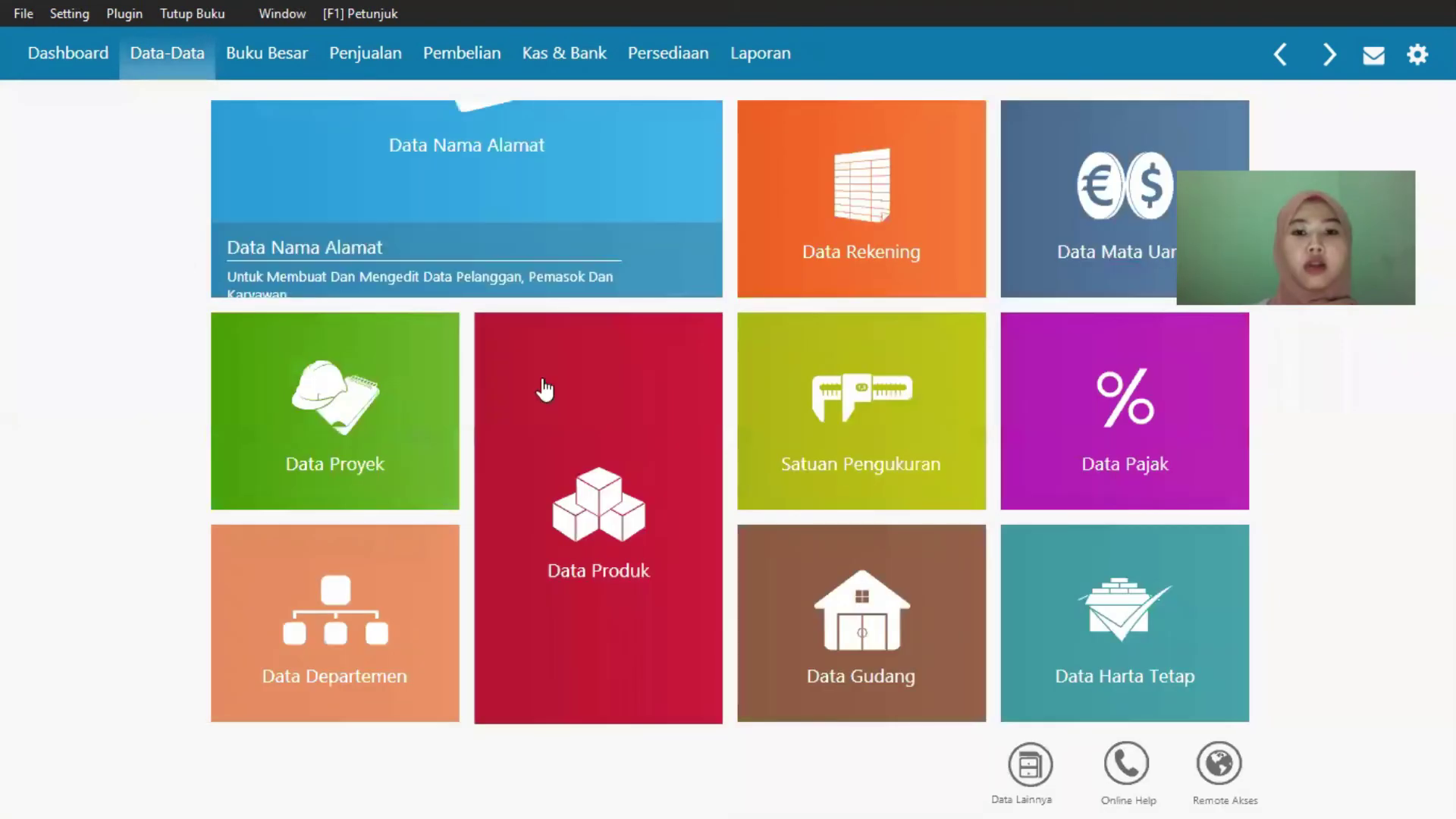
- Open the Data Harta Tetap list and compare it against the Transaksi 5 fixed asset purchase slide
left_click(1141, 649)
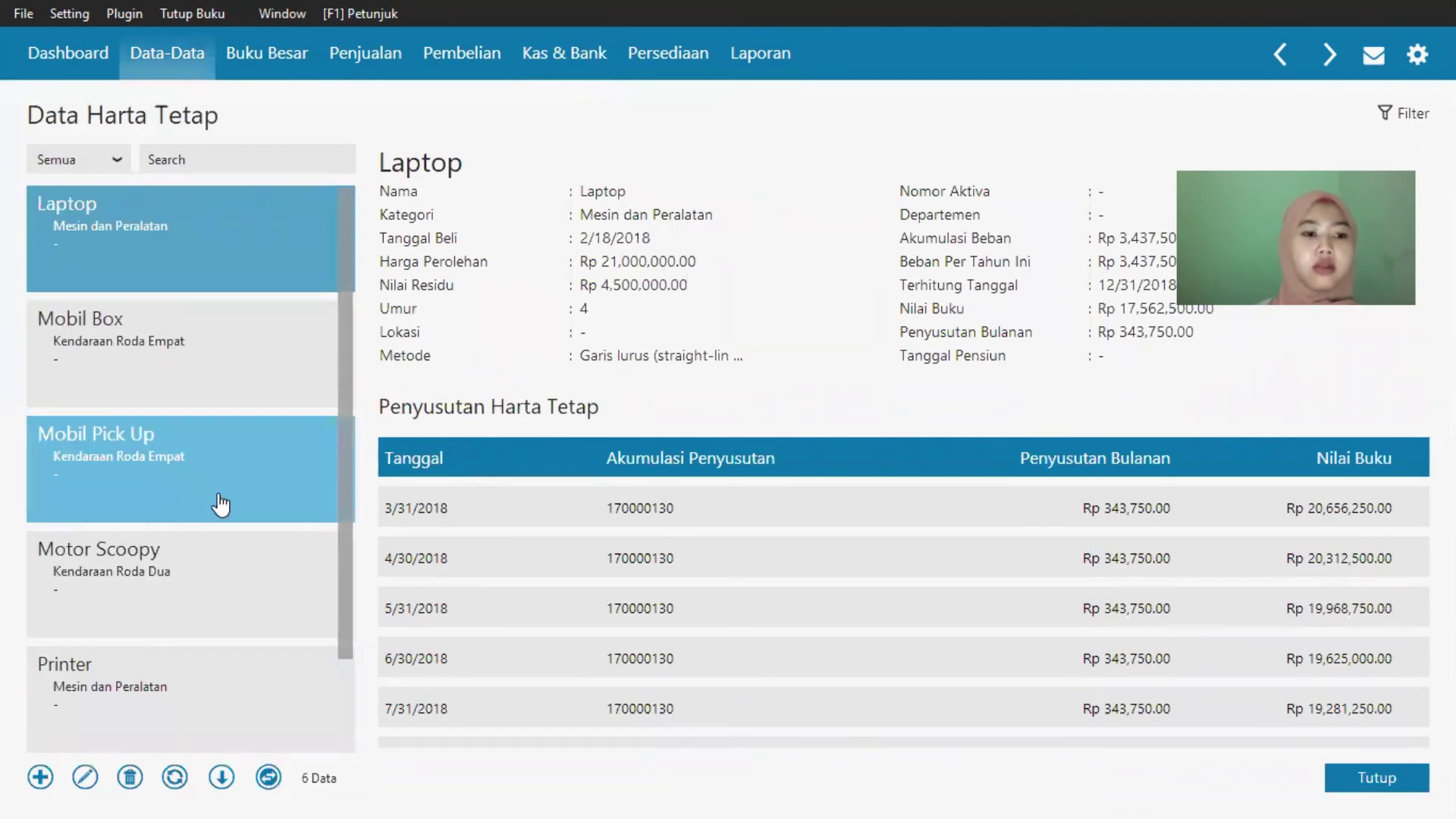
scroll(220, 511, "down", 1)
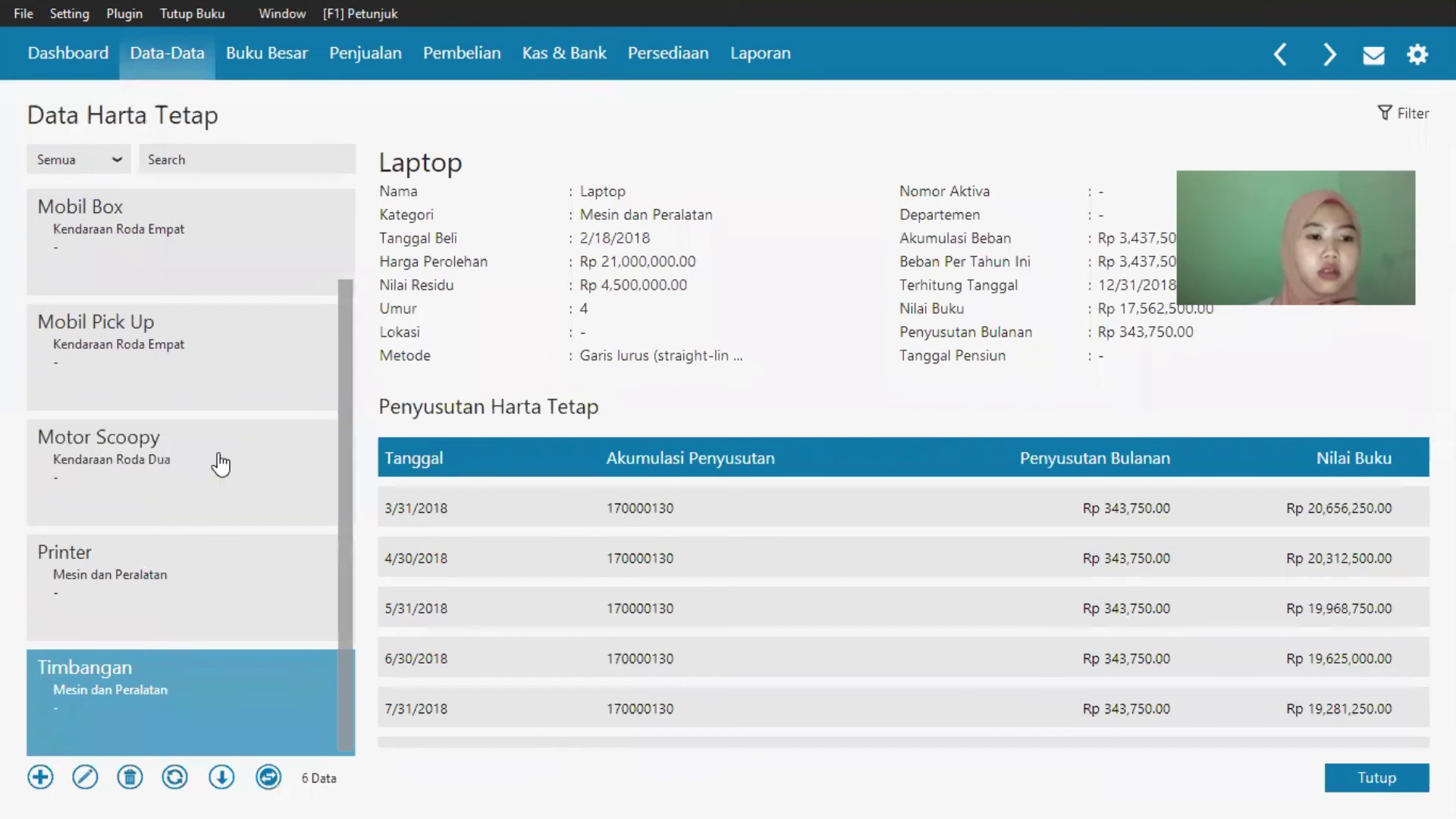
key("alt+Tab")
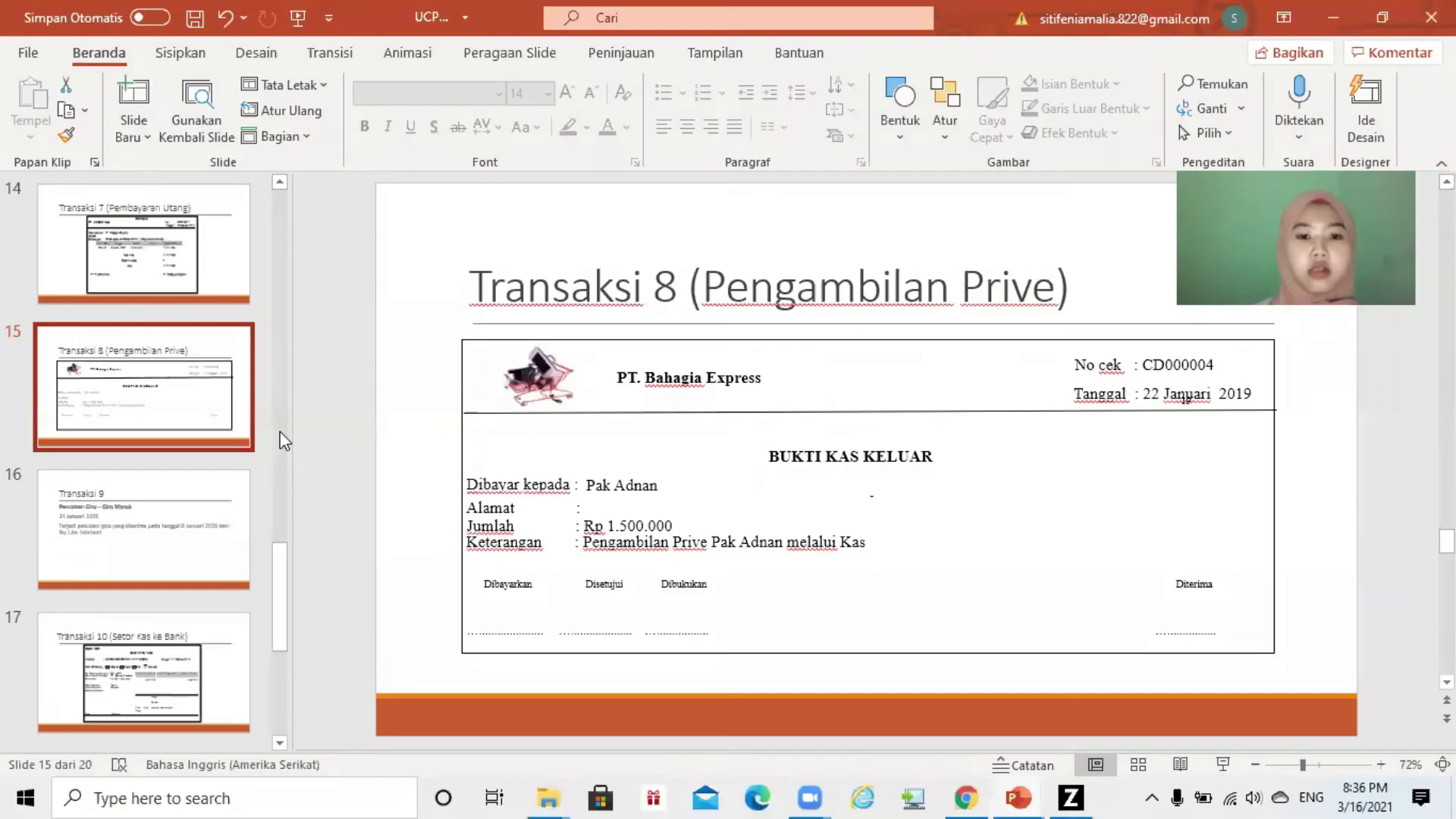
key("Up")
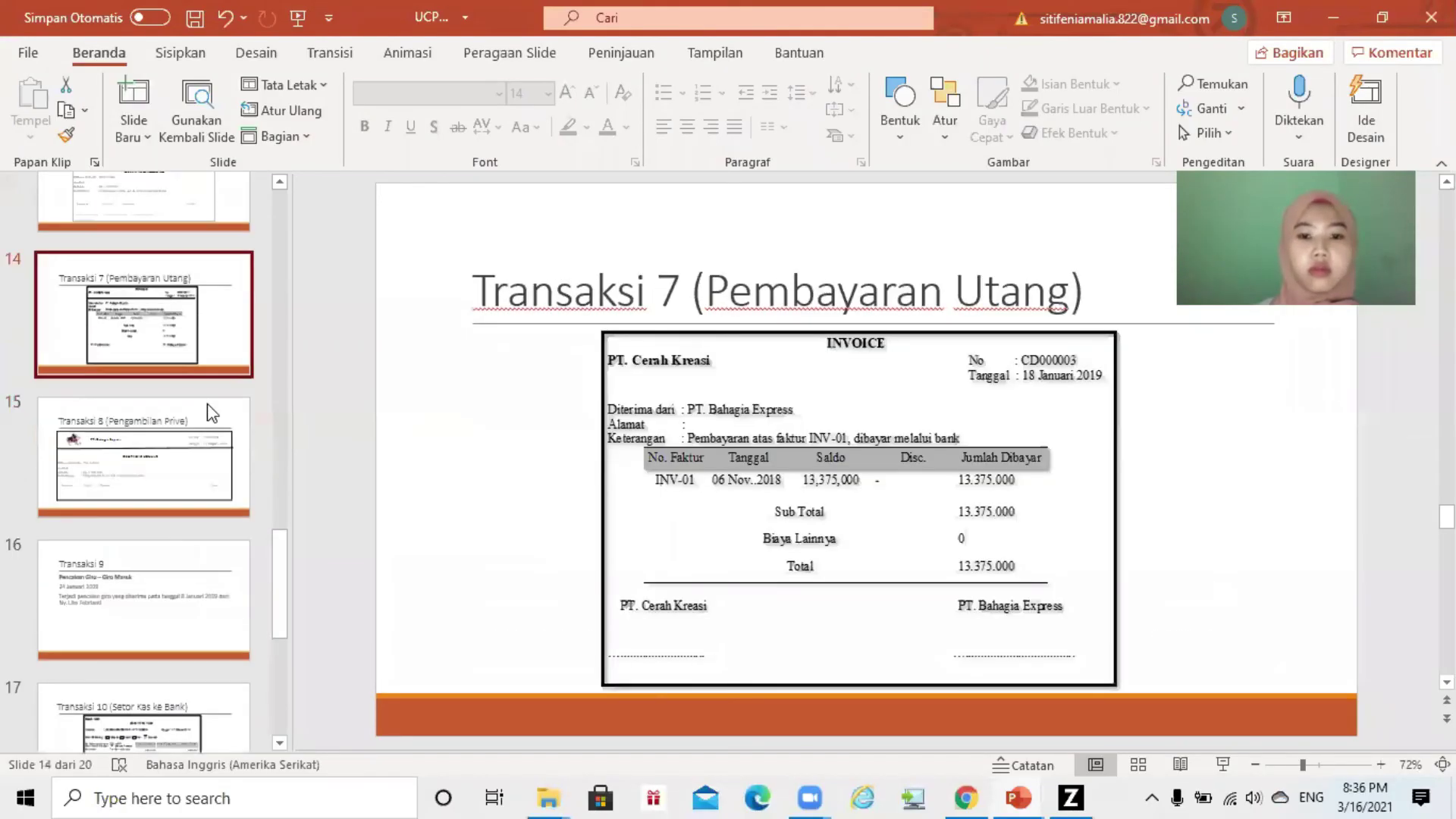
scroll(197, 374, "up", 3)
key("Up")
key("Up")
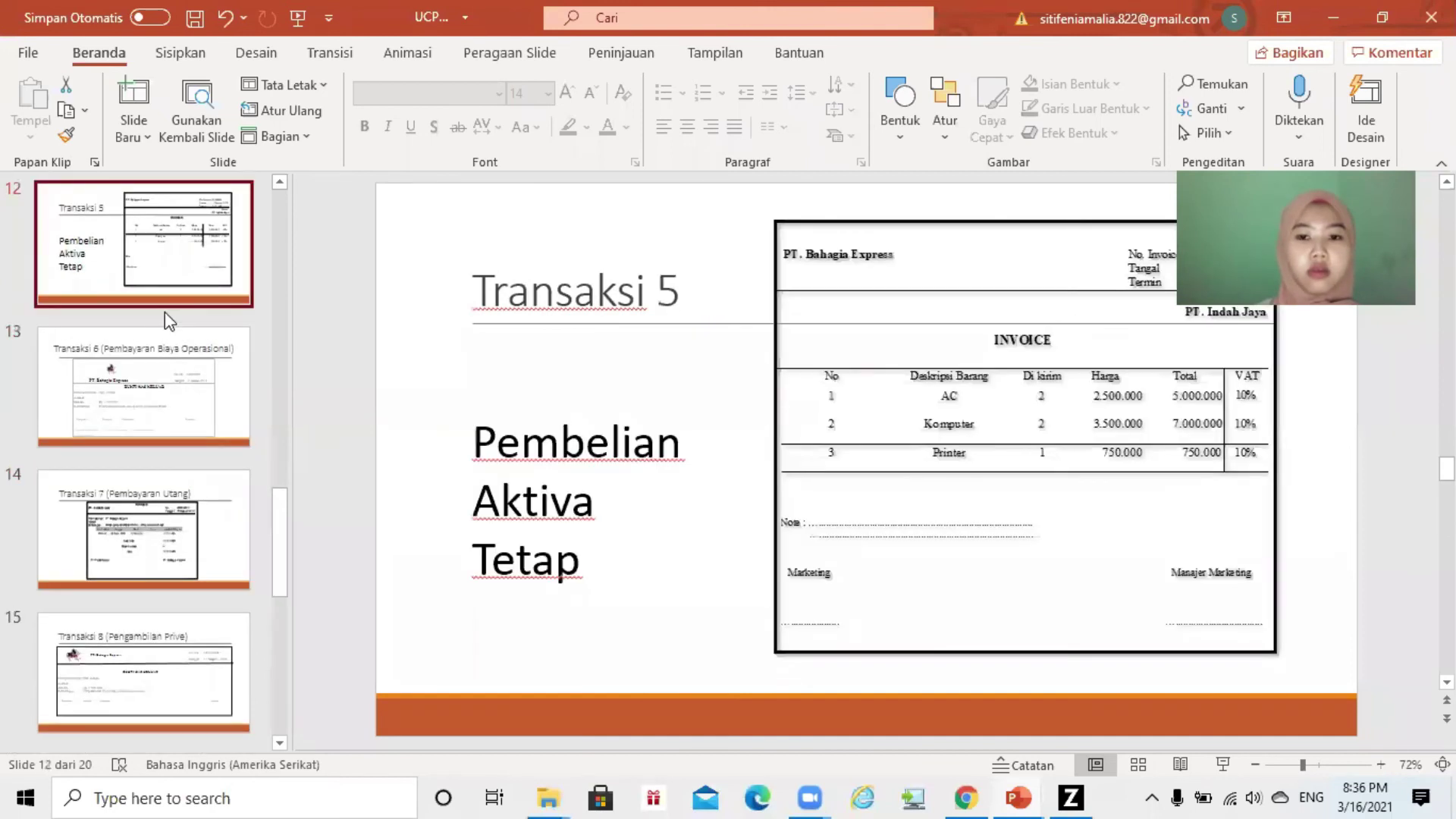
scroll(173, 329, "up", 2)
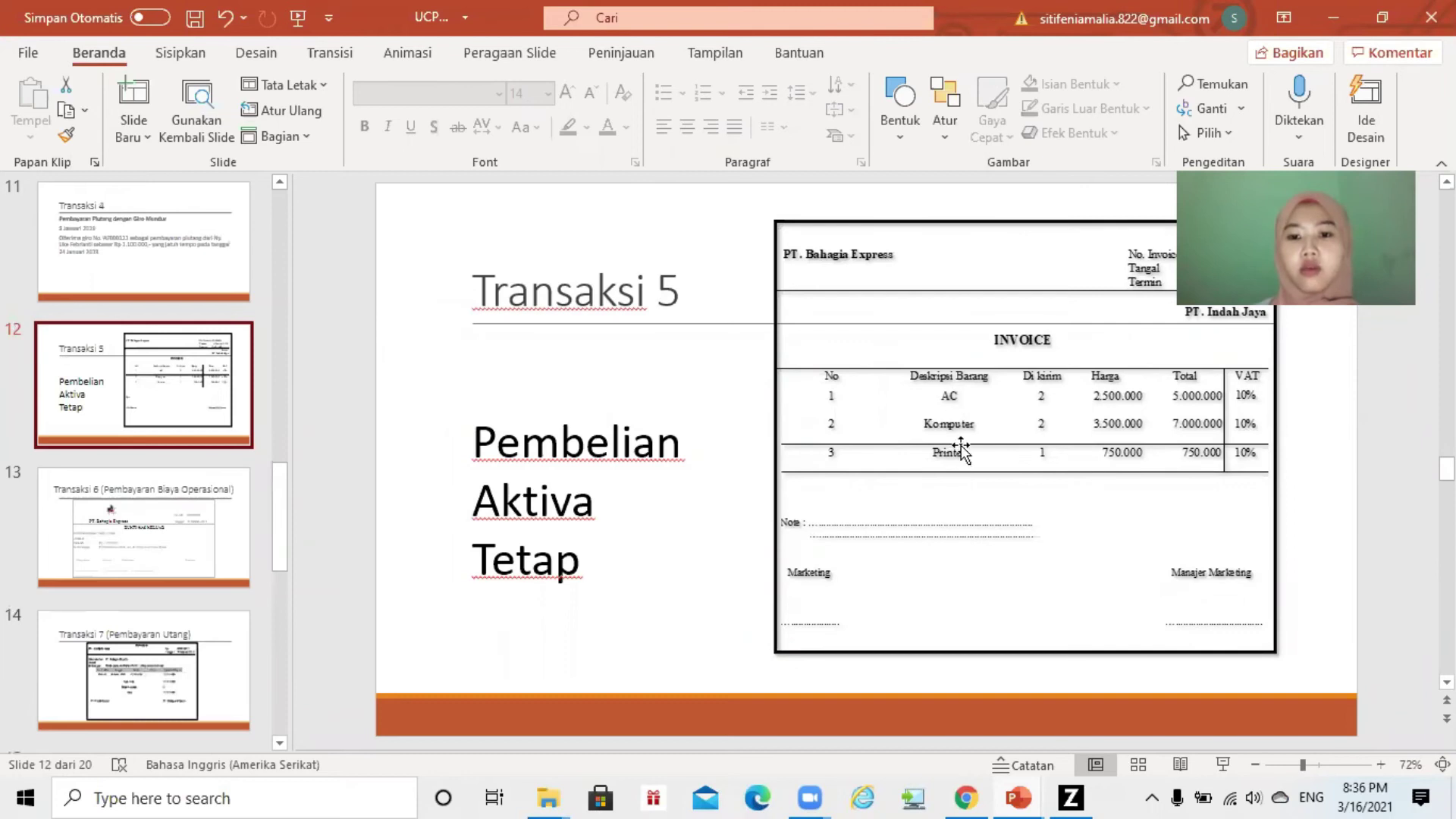
key("alt+Tab")
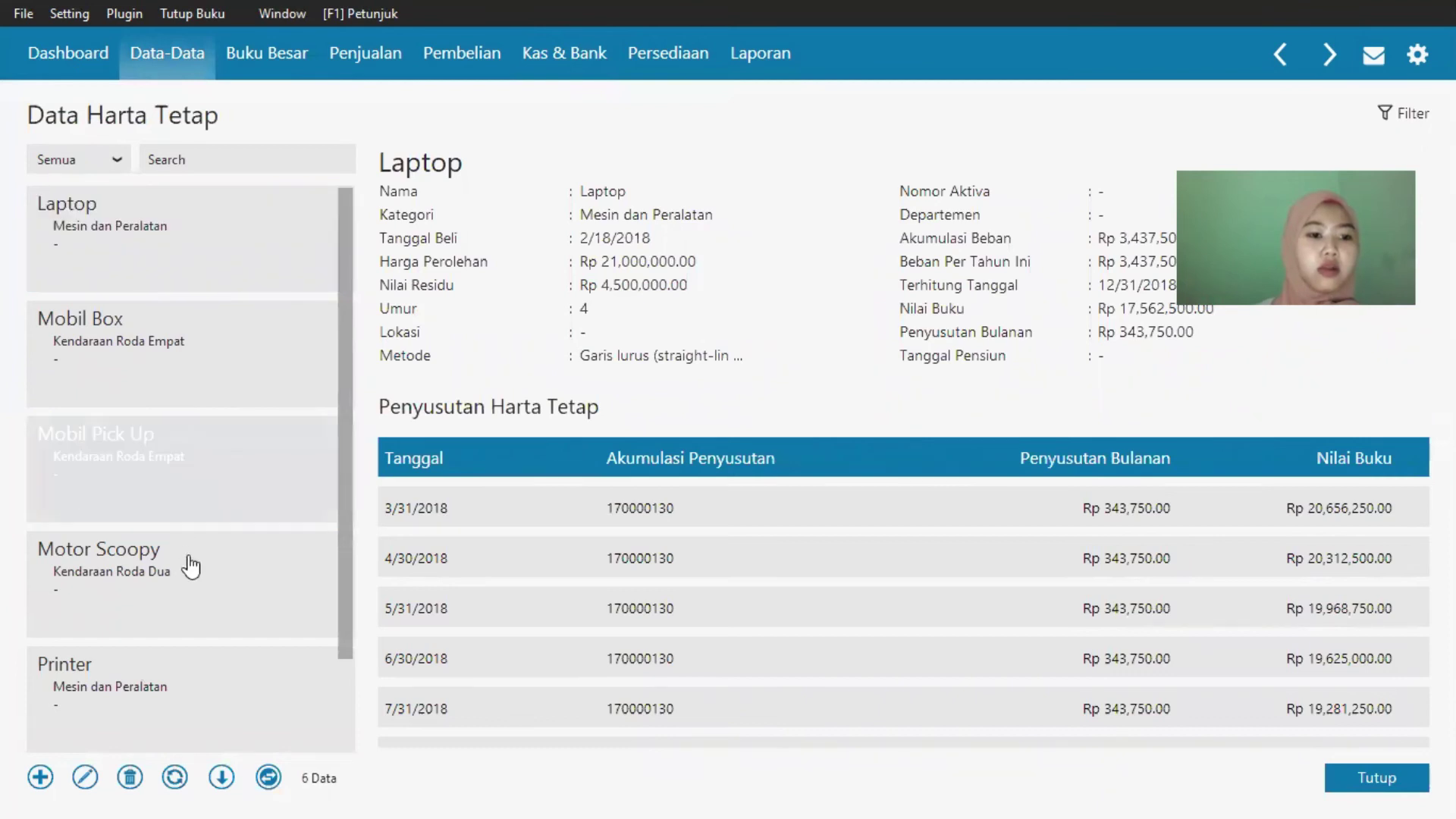
scroll(190, 565, "down", 1)
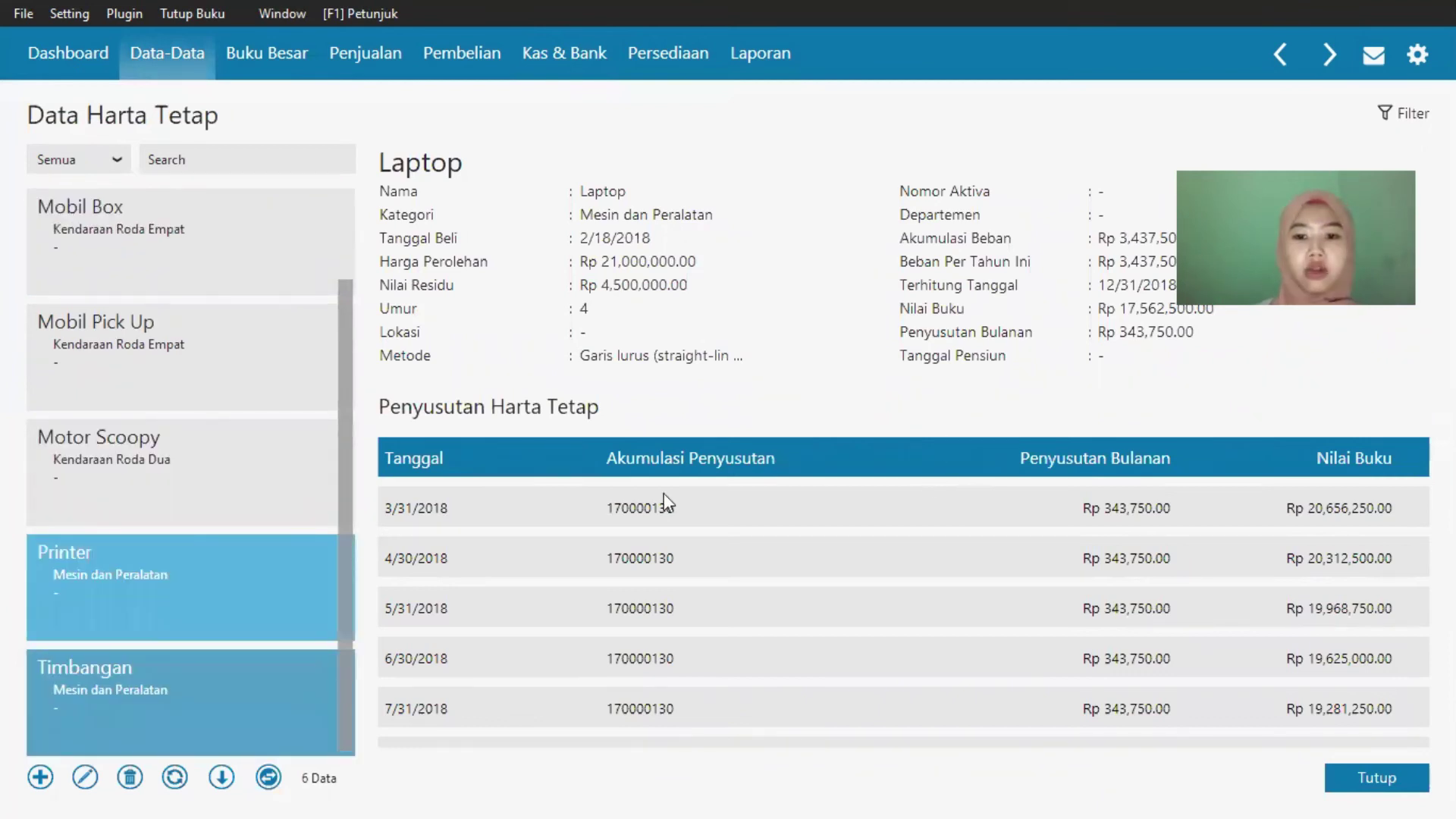
key("alt+Tab")
key("alt+Tab")
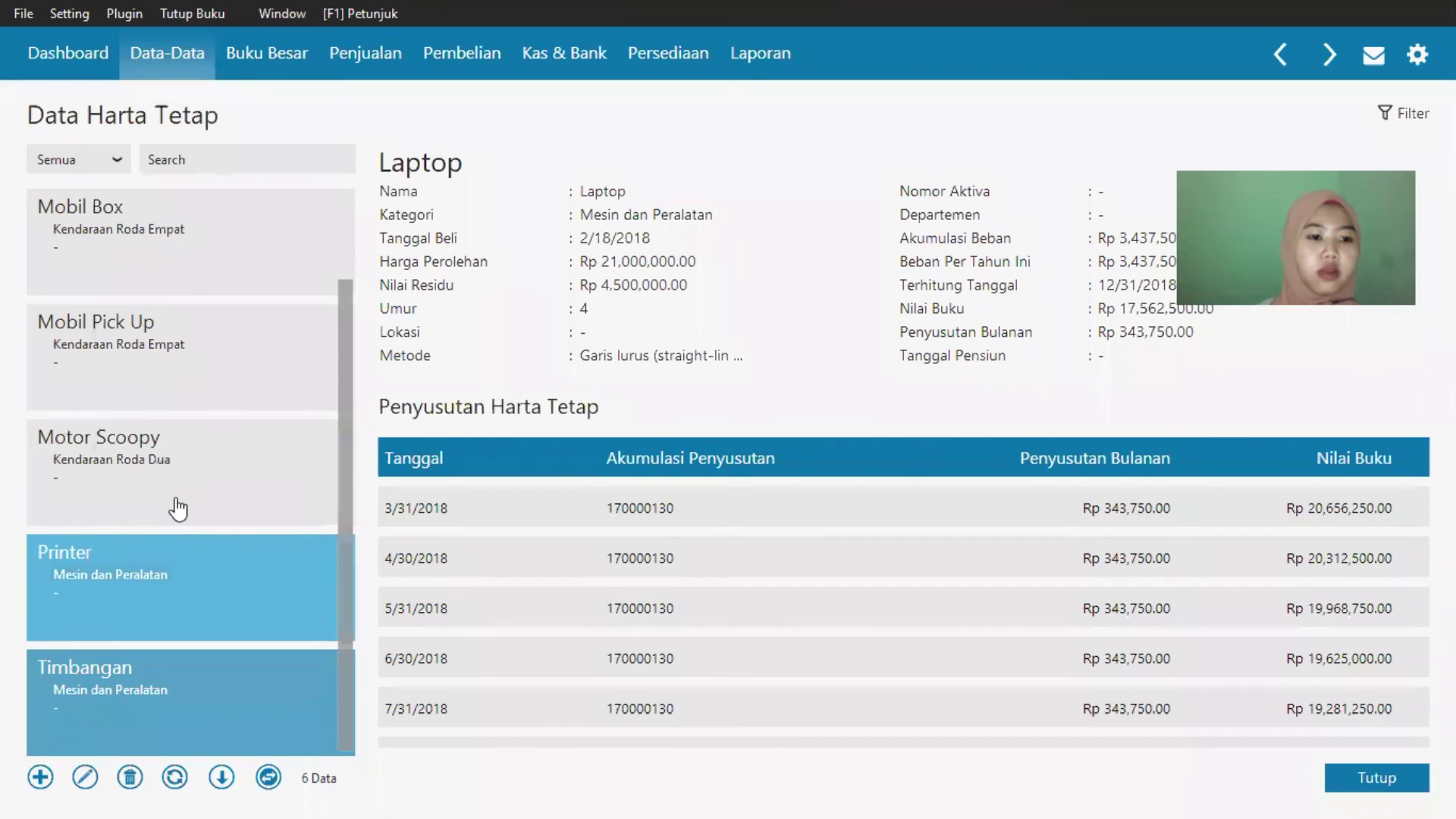
scroll(176, 531, "up", 1)
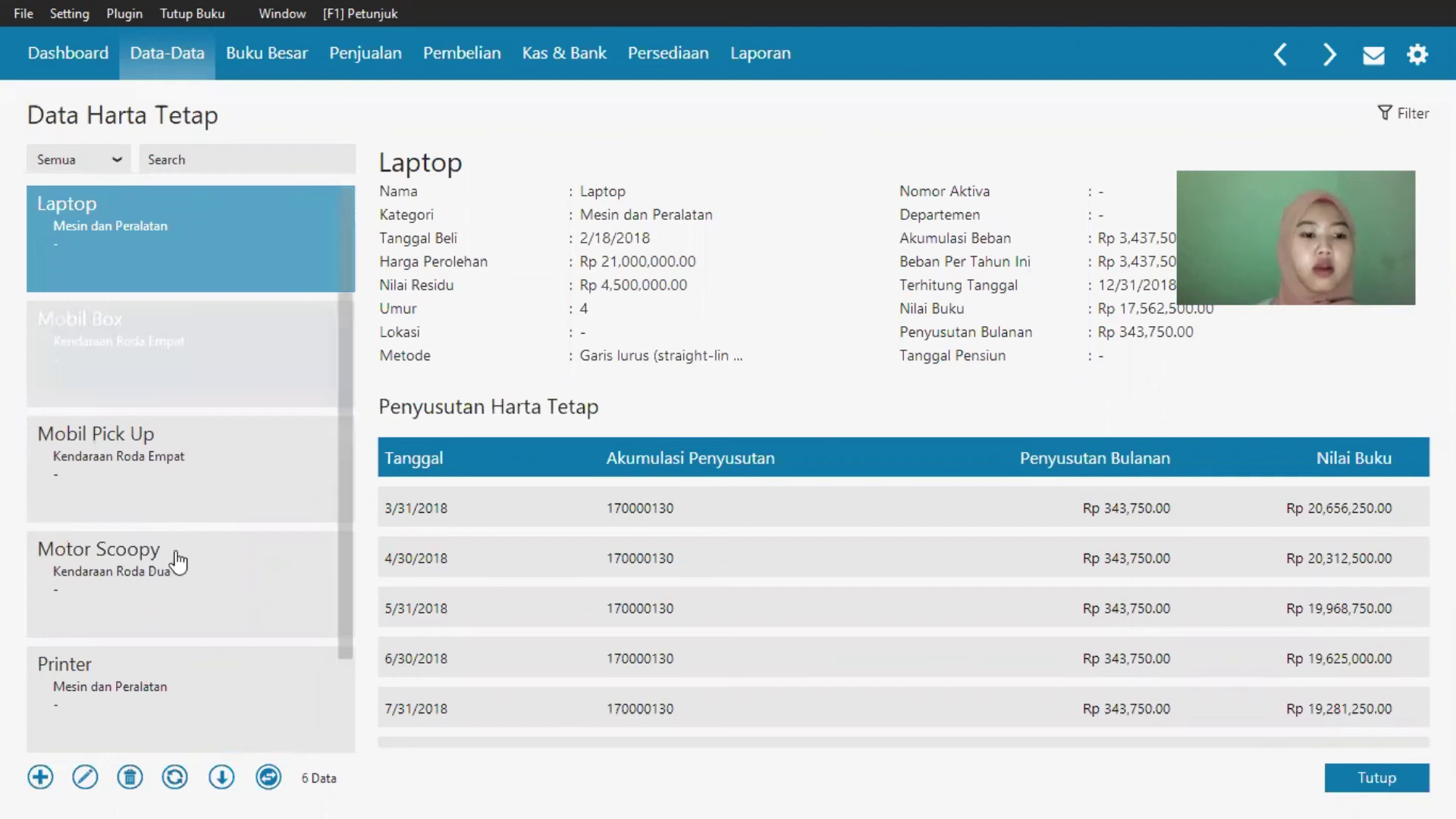
- Add a fixed asset named AC in the Mesin dan Peralatan group, then view the Transaksi 5 invoice slide
left_click(41, 776)
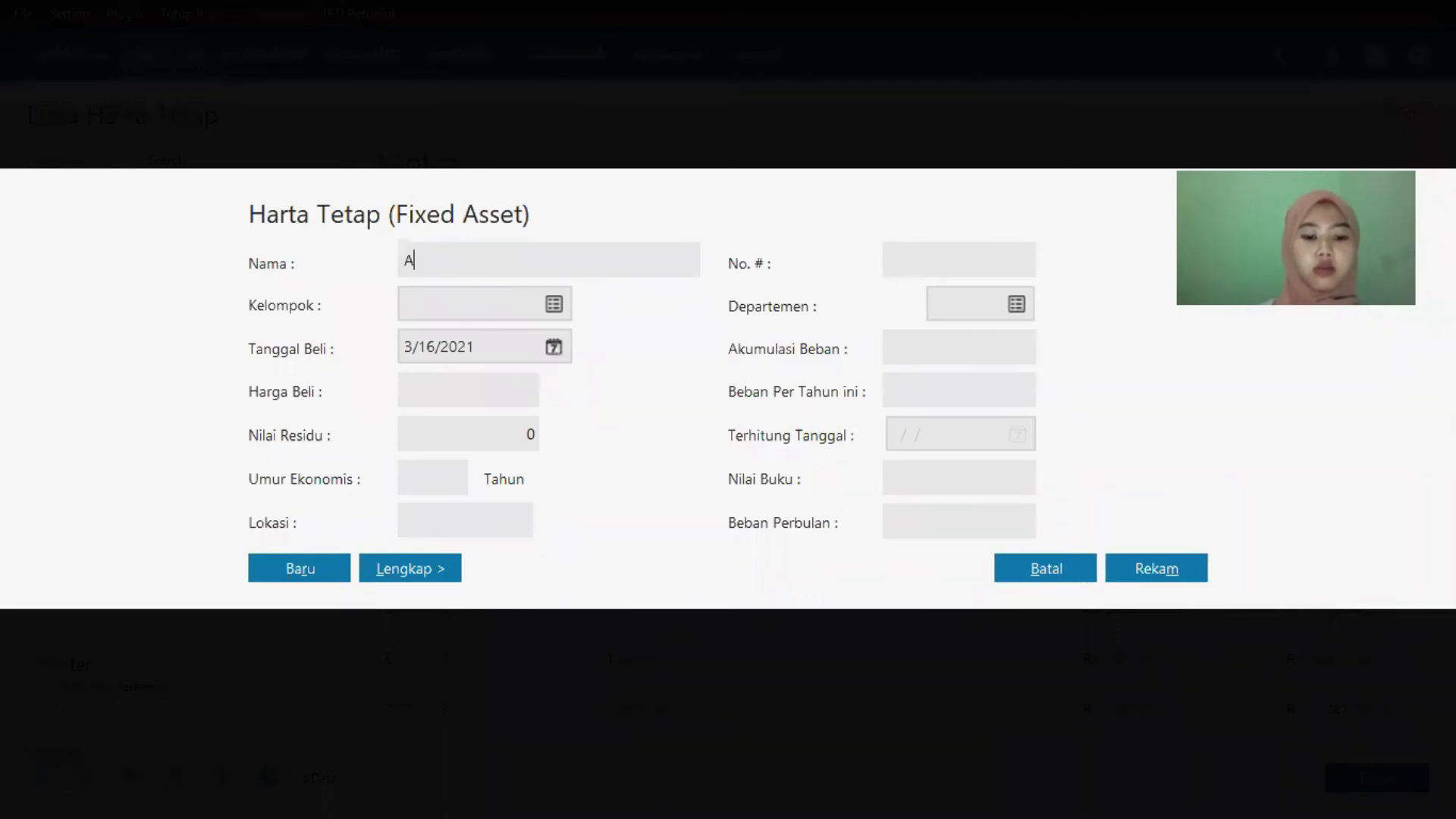
type("AC")
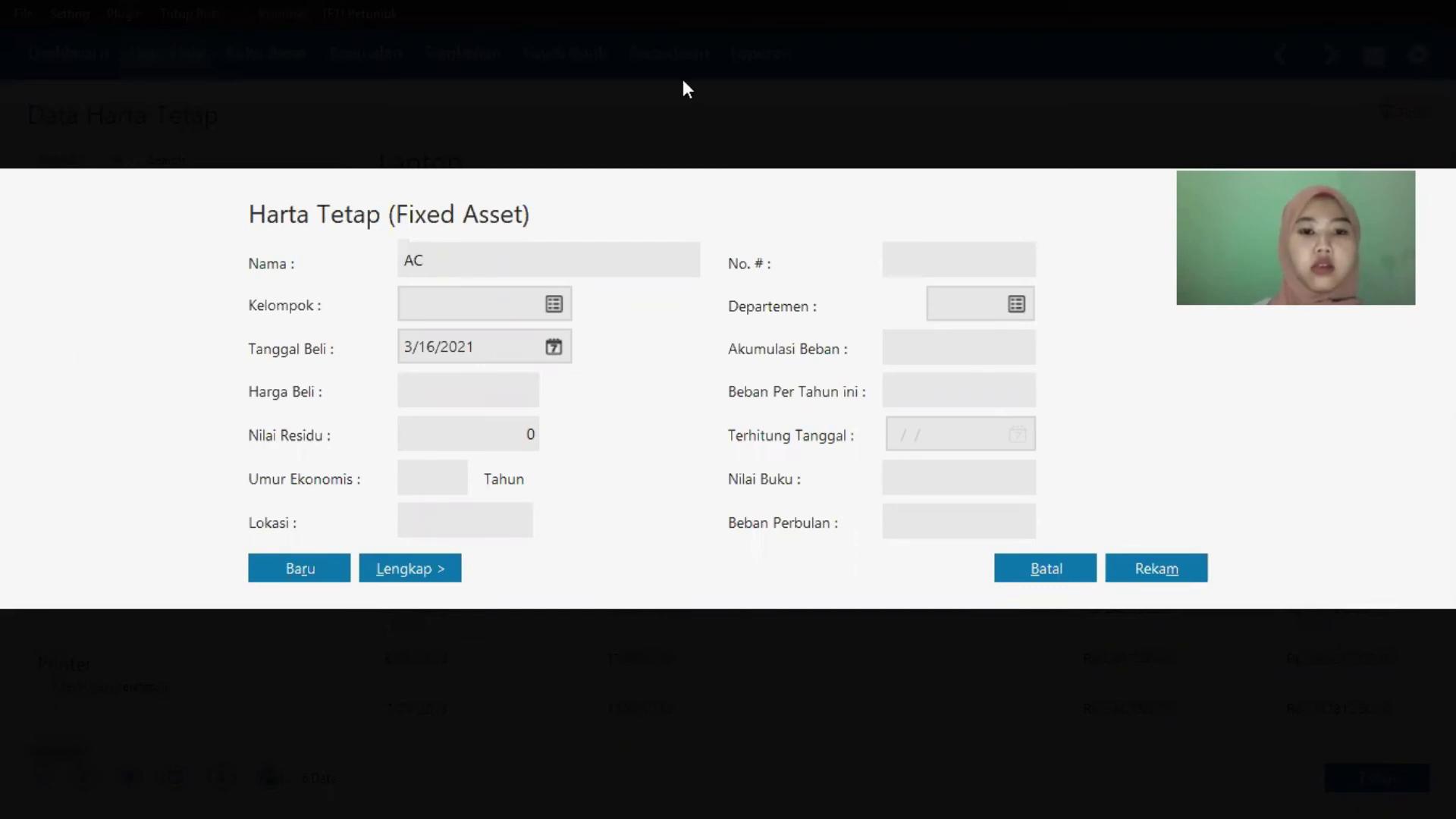
left_click(556, 305)
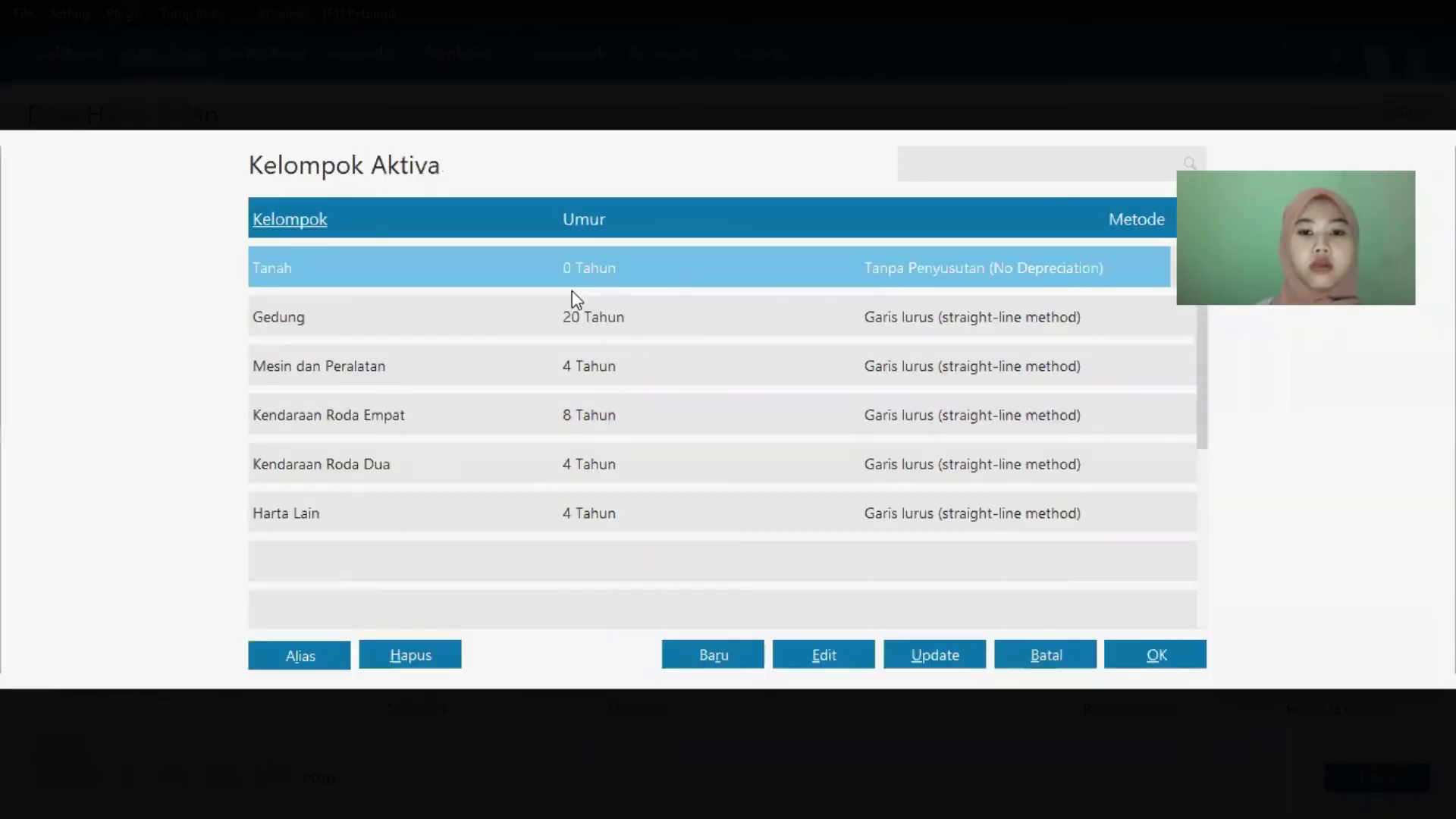
left_click(334, 366)
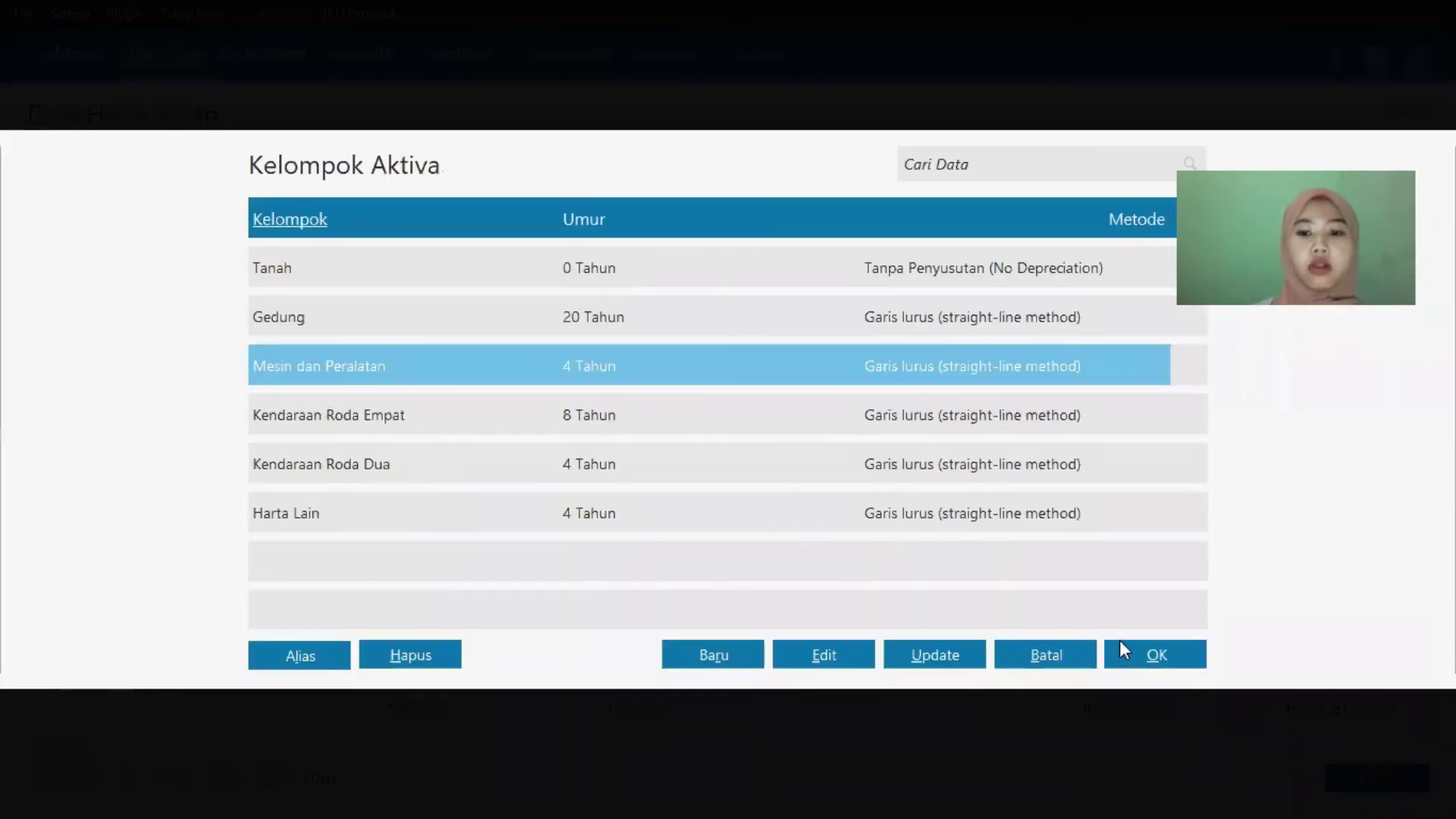
left_click(1155, 655)
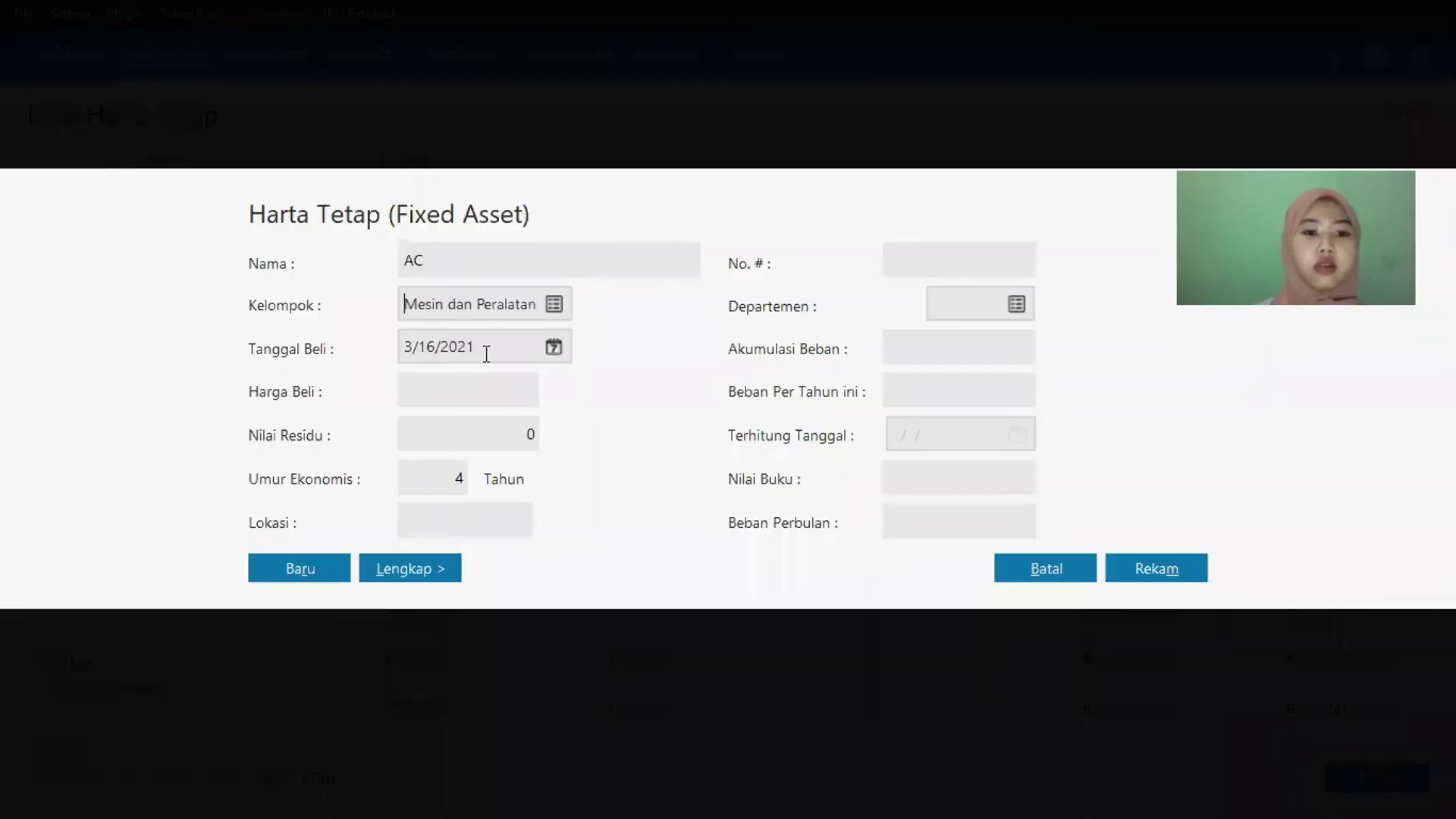
key("alt+Tab")
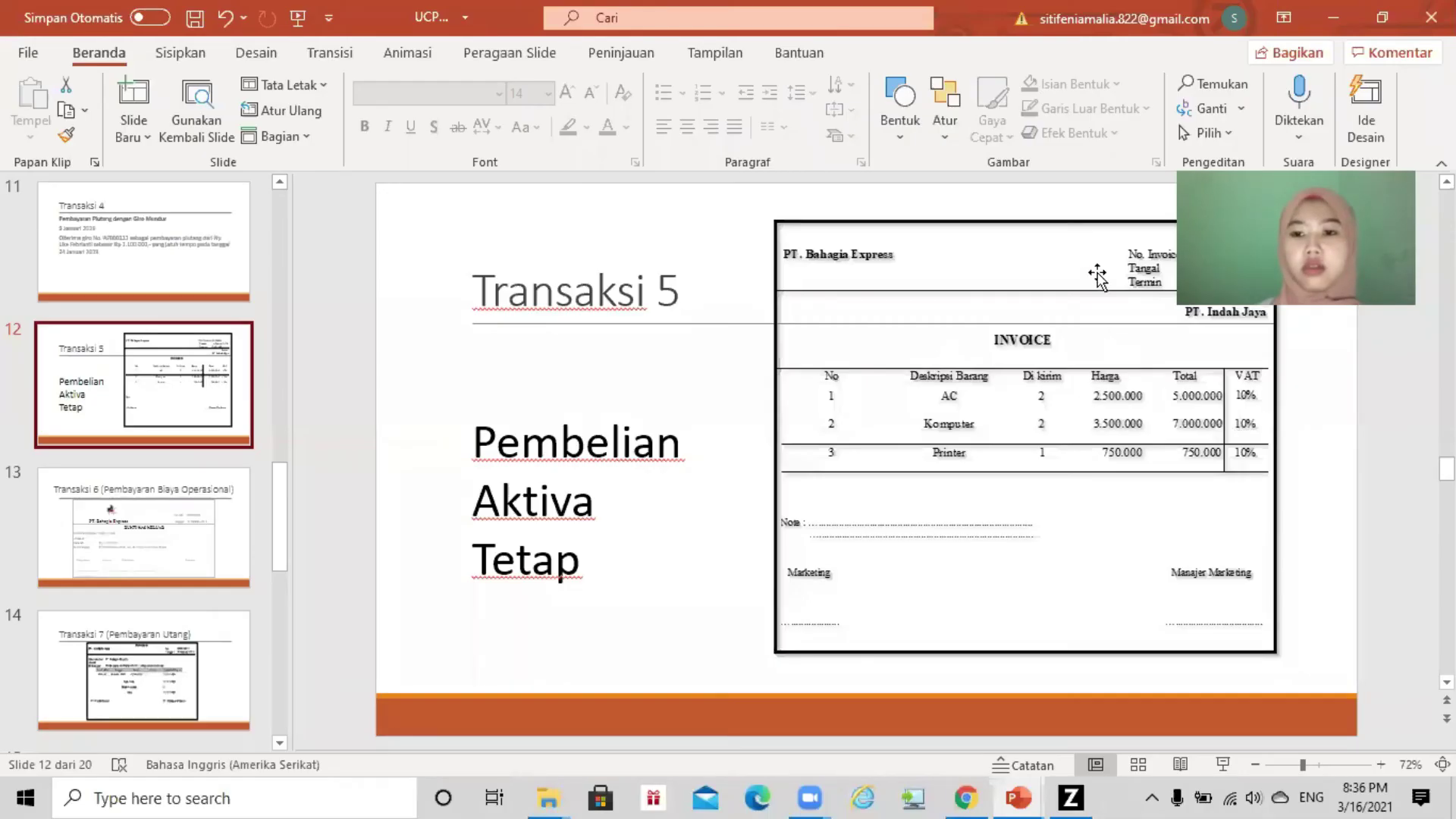
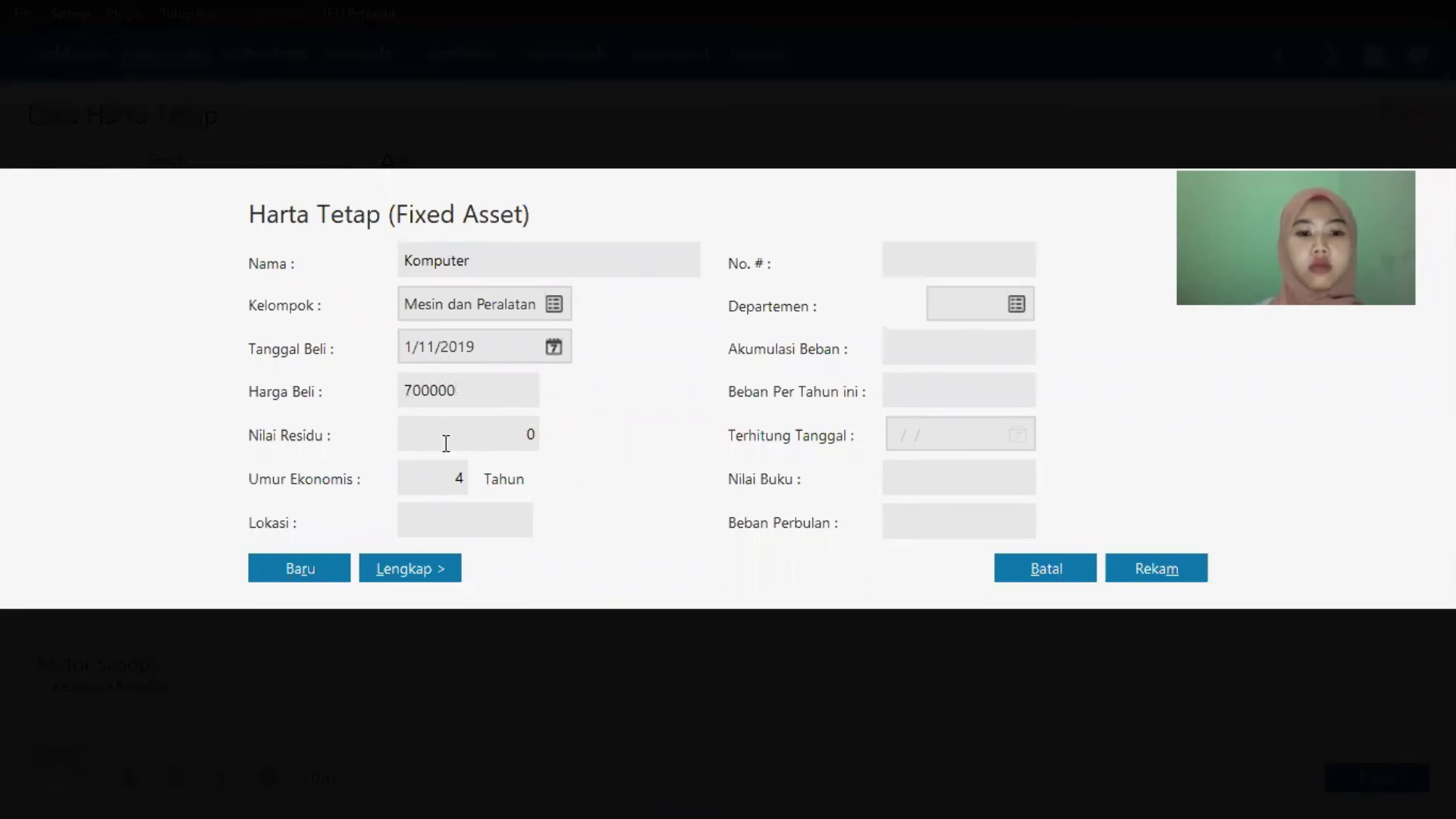
- Correct the Komputer purchase price to 7,000,000 and save the fixed asset
left_click(440, 476)
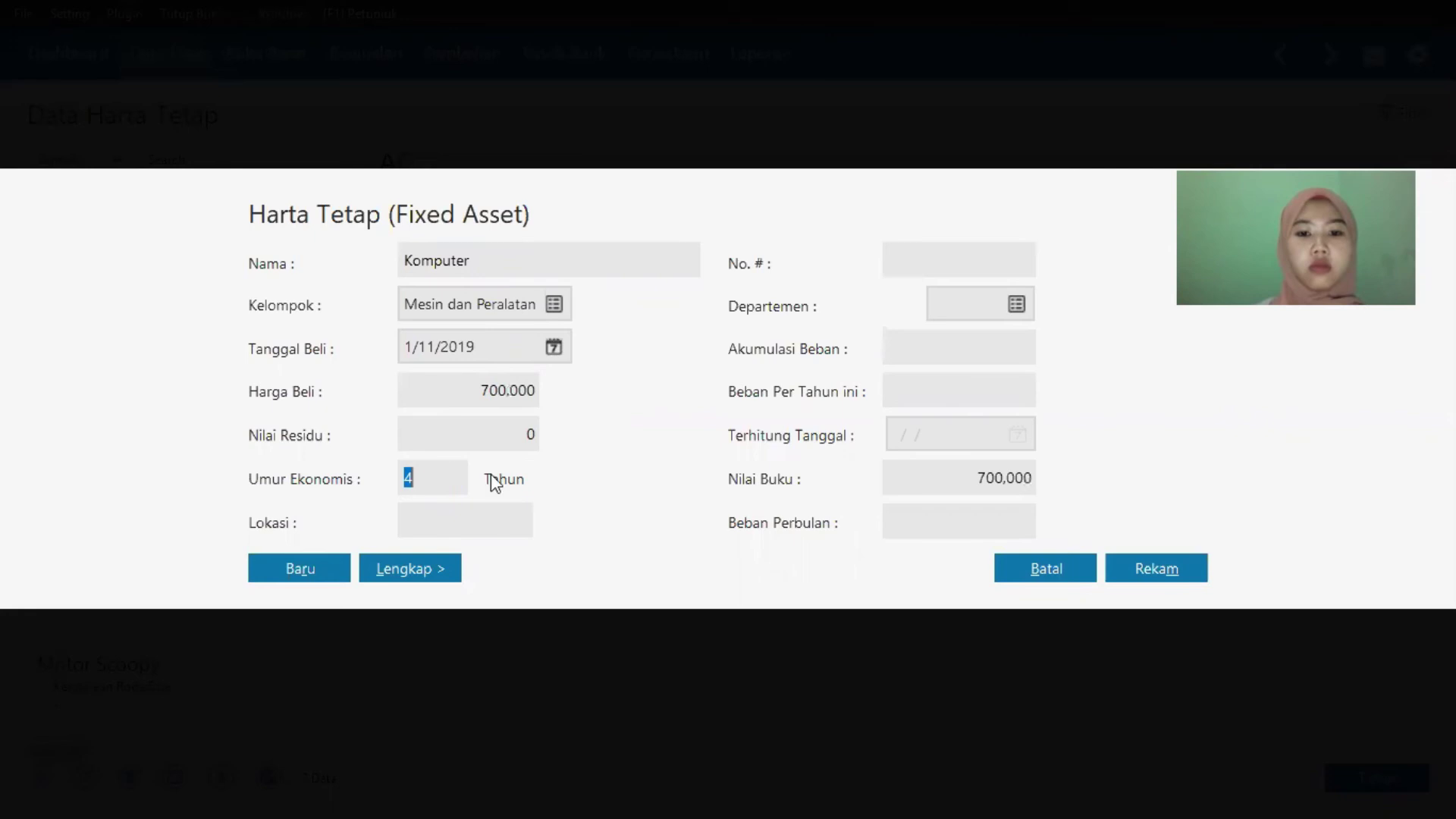
left_click(500, 389)
left_click(498, 388)
type("0")
left_click(518, 433)
key("shift+Tab")
left_click(1179, 577)
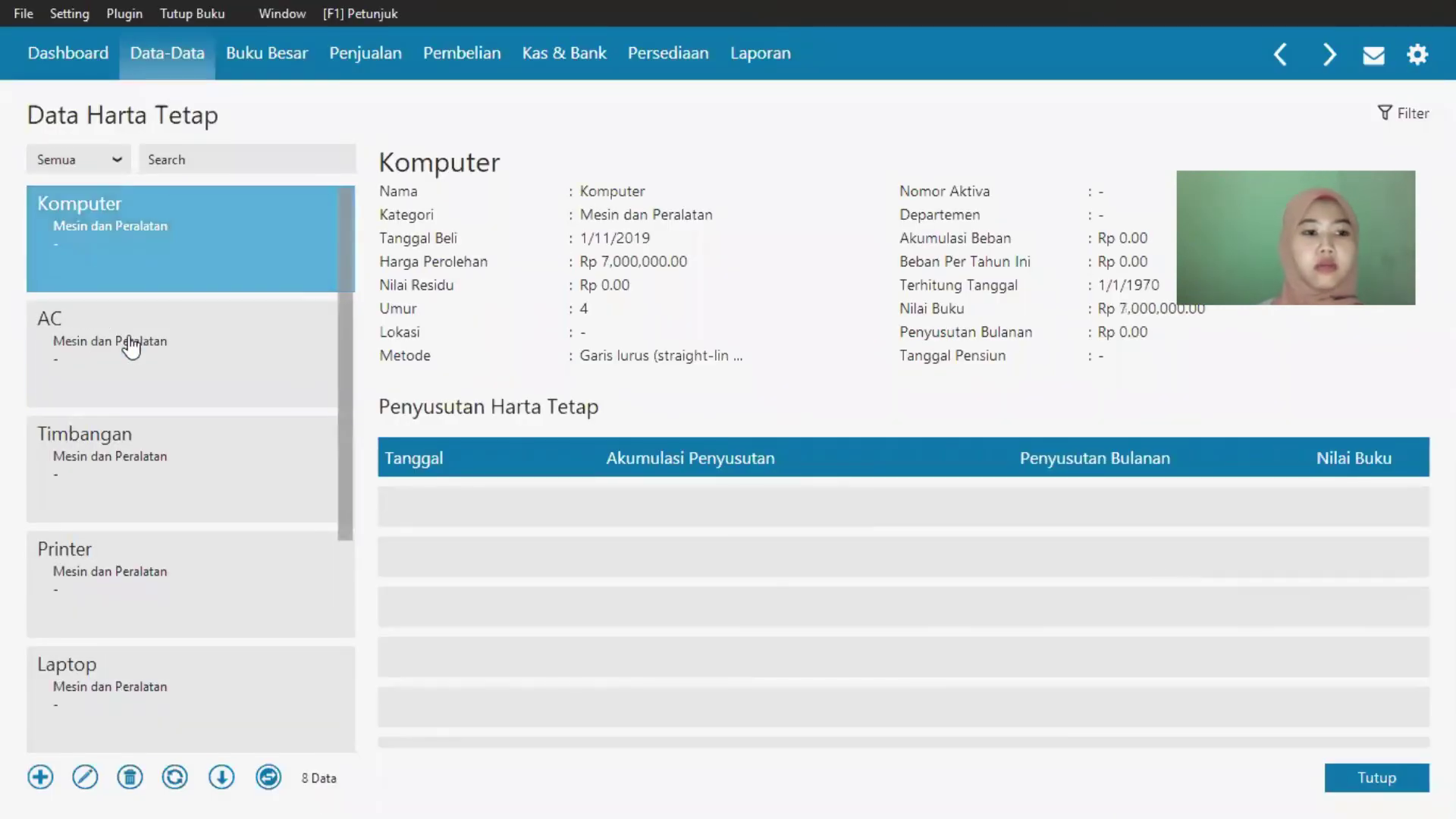
- After reviewing AC and Komputer, start a Printer asset in Mesin dan Peralatan dated 01/11/2019
left_click(137, 350)
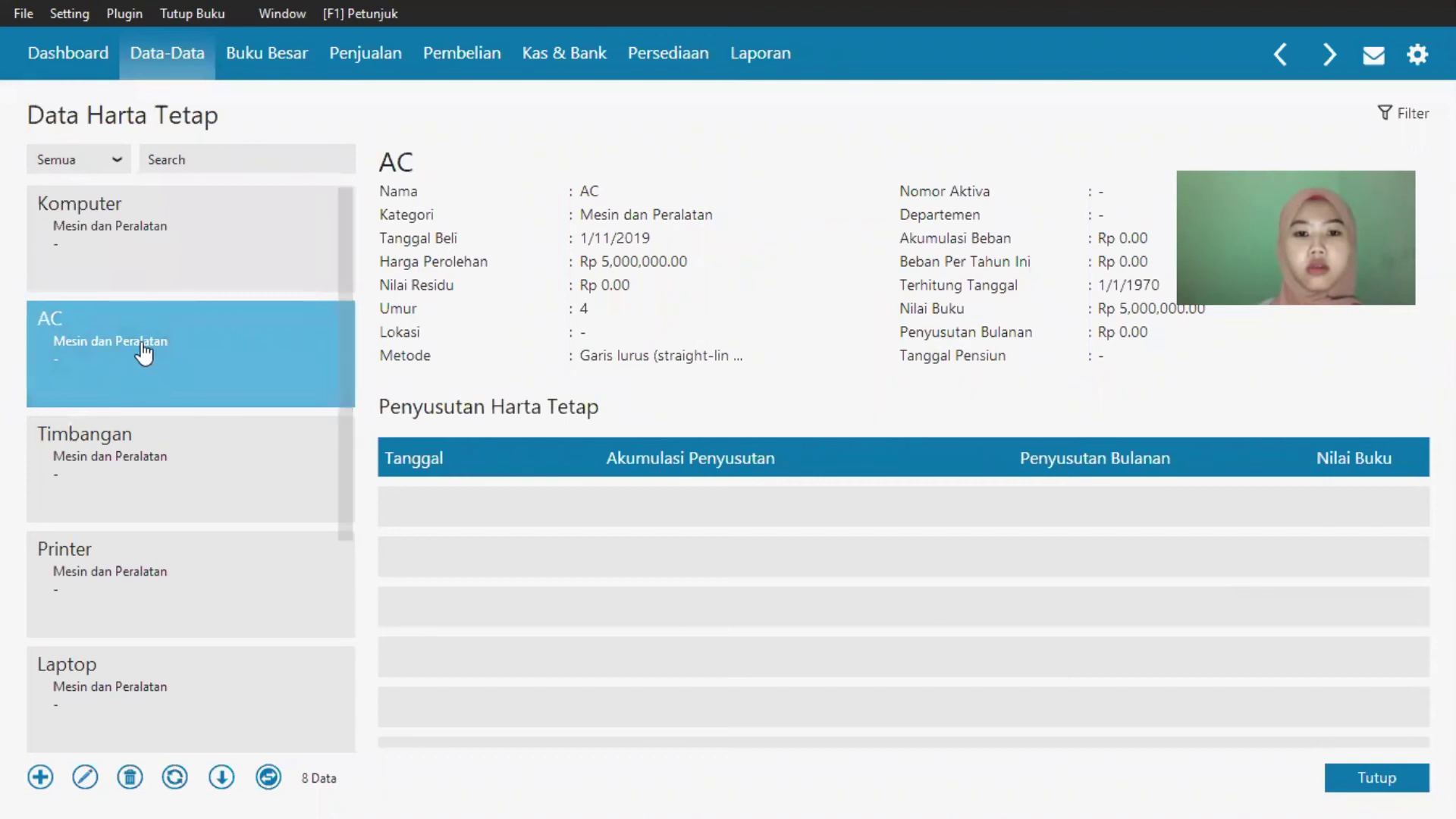
left_click(191, 269)
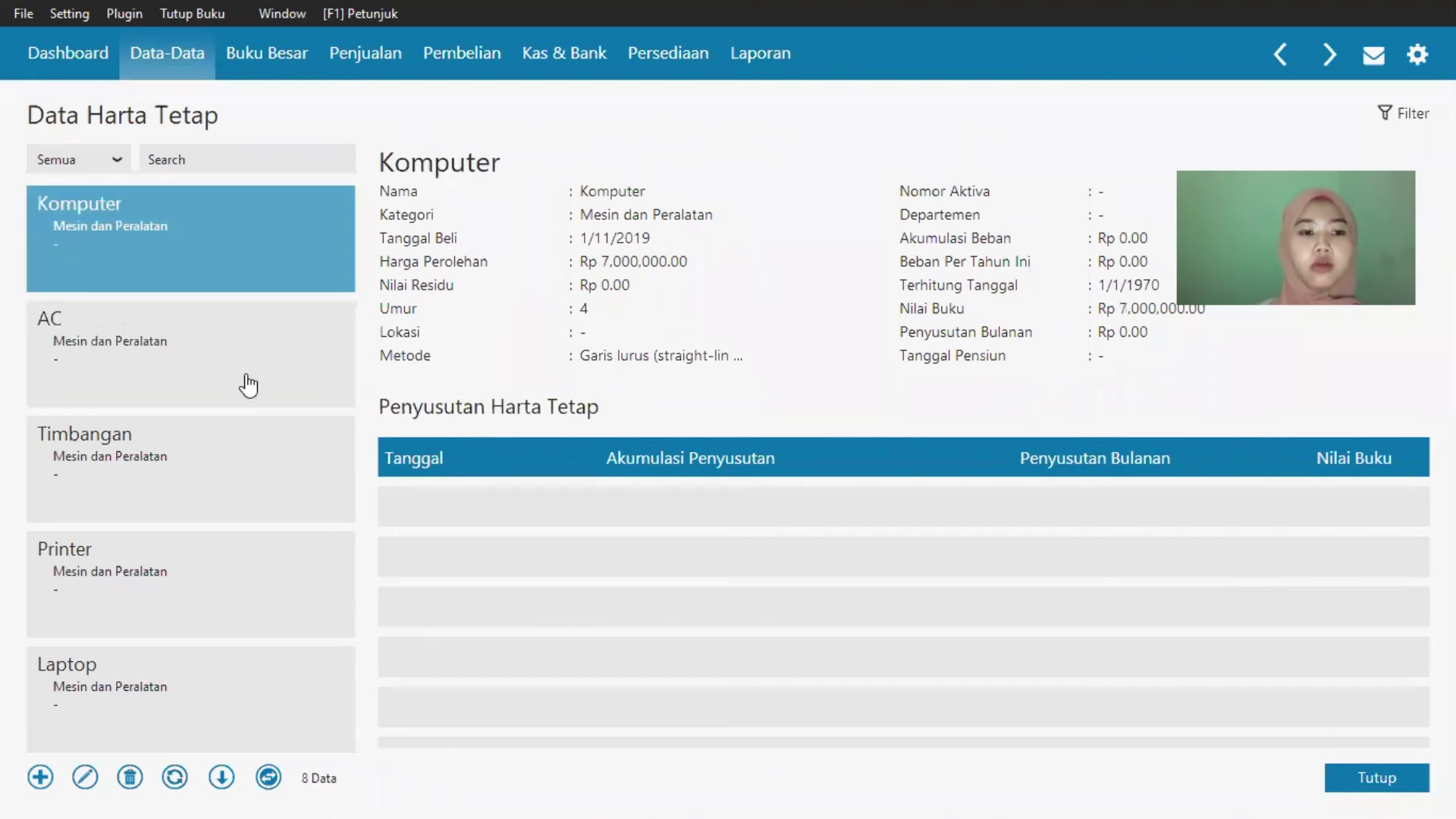
left_click(47, 783)
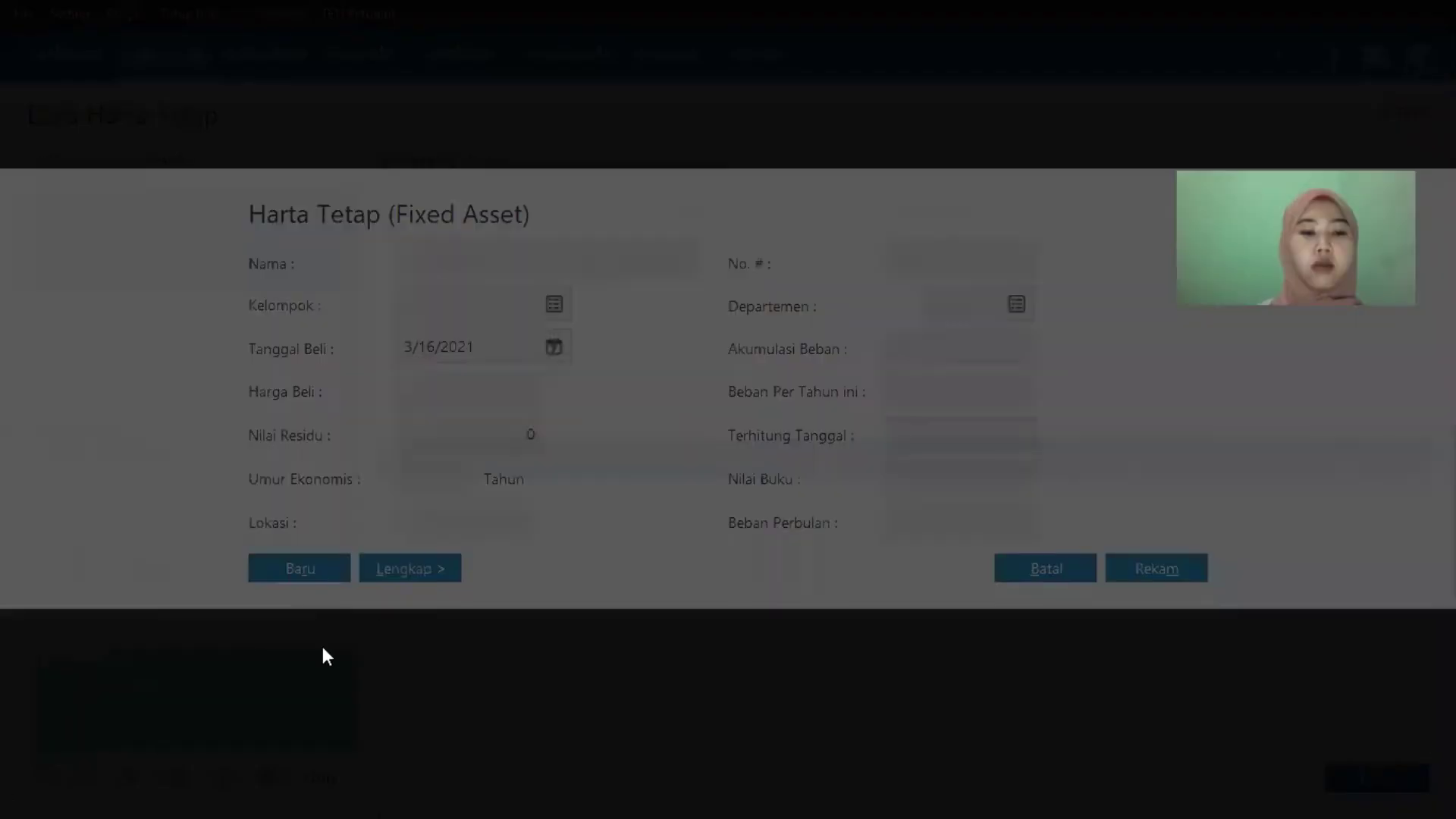
key("alt+Tab")
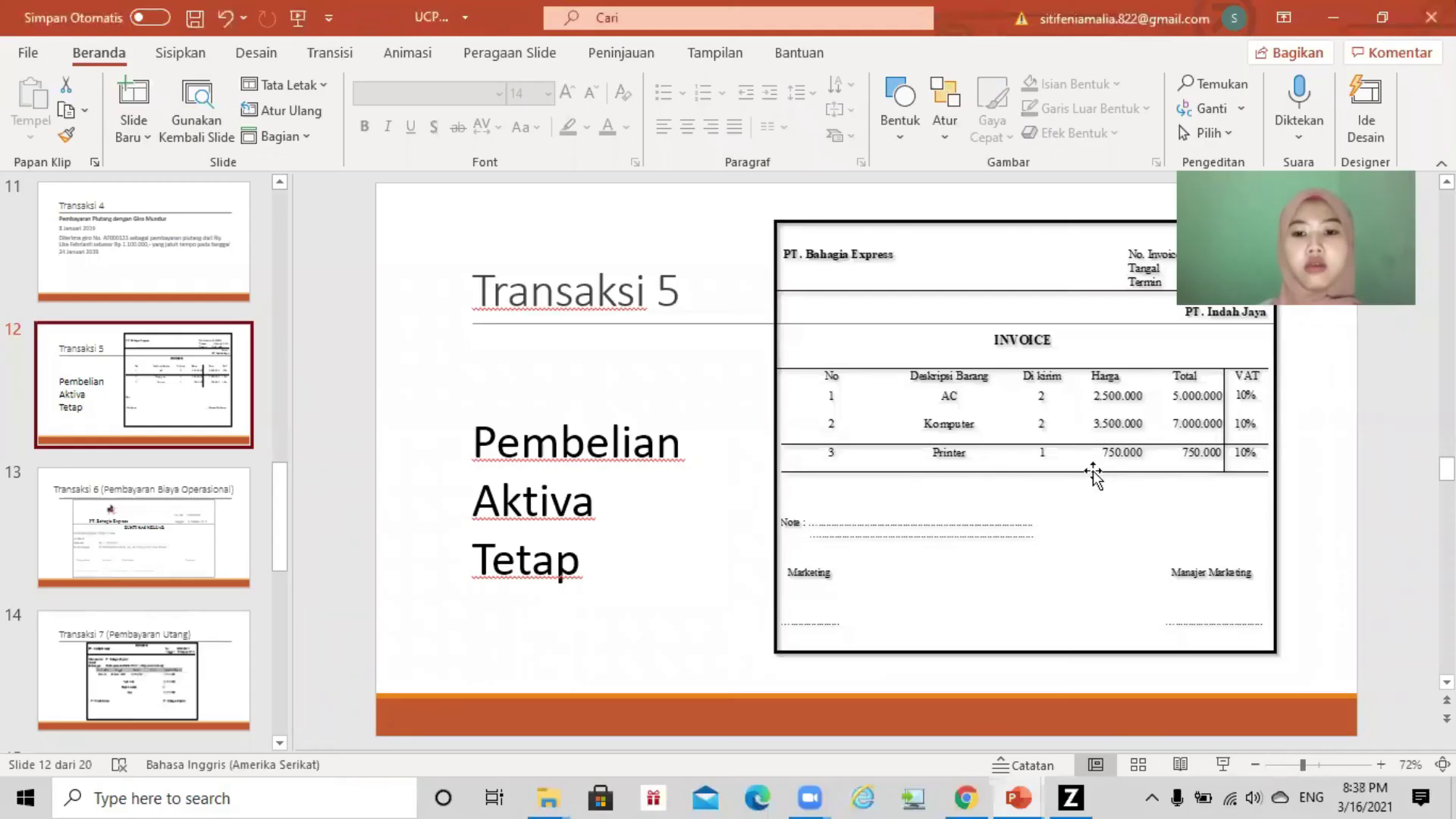
key("alt+Tab")
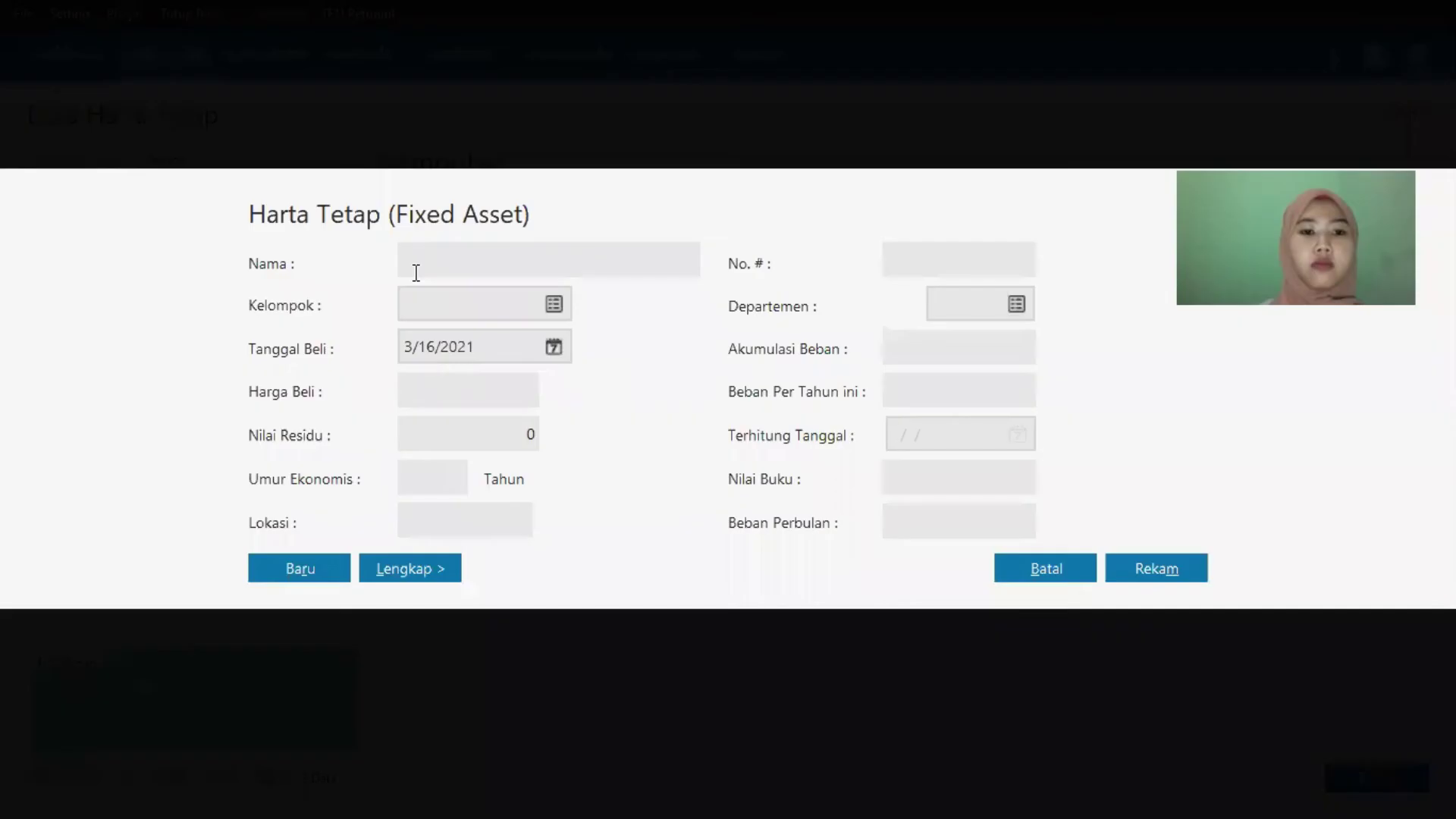
type("Pri")
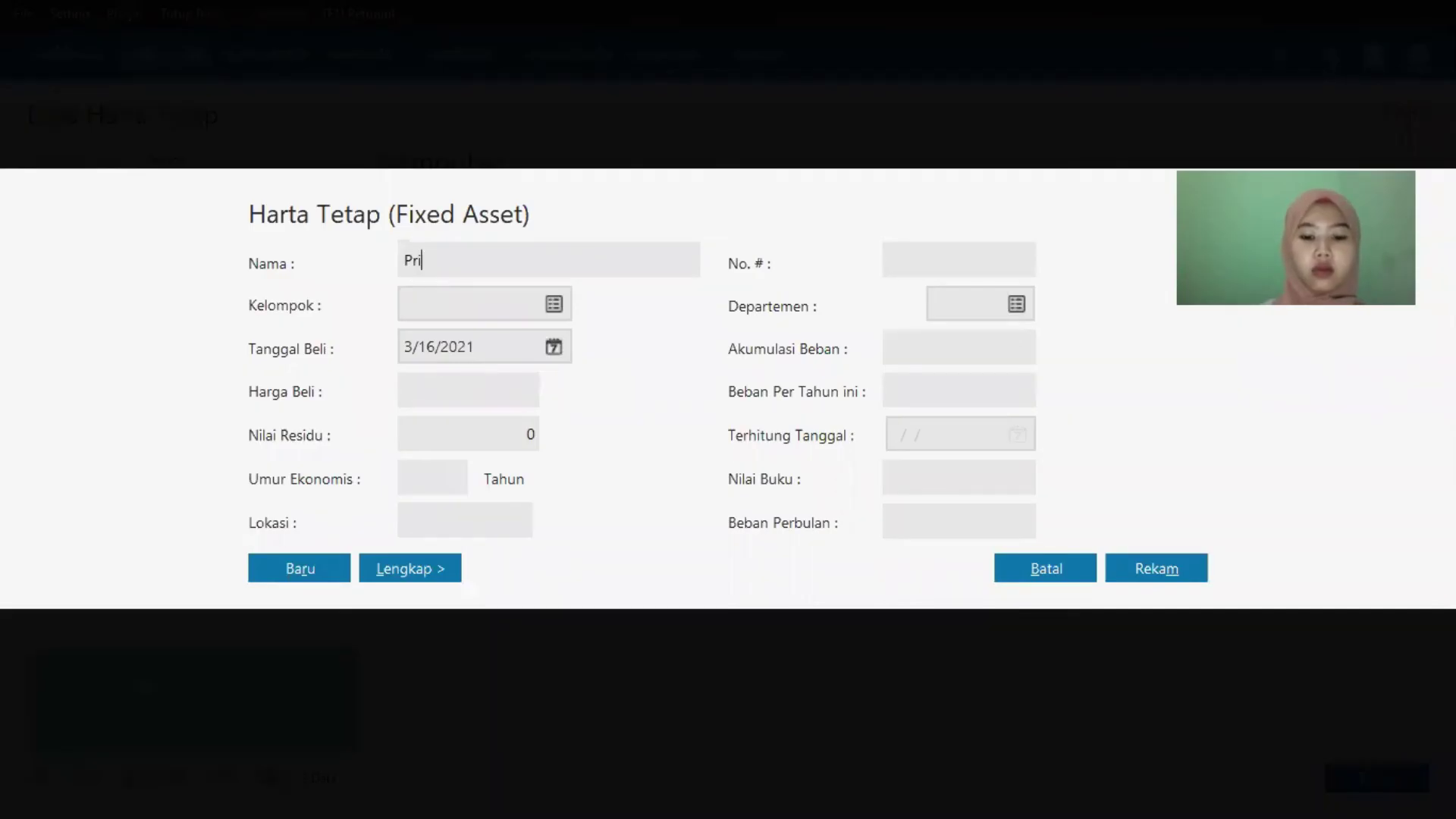
type("nter")
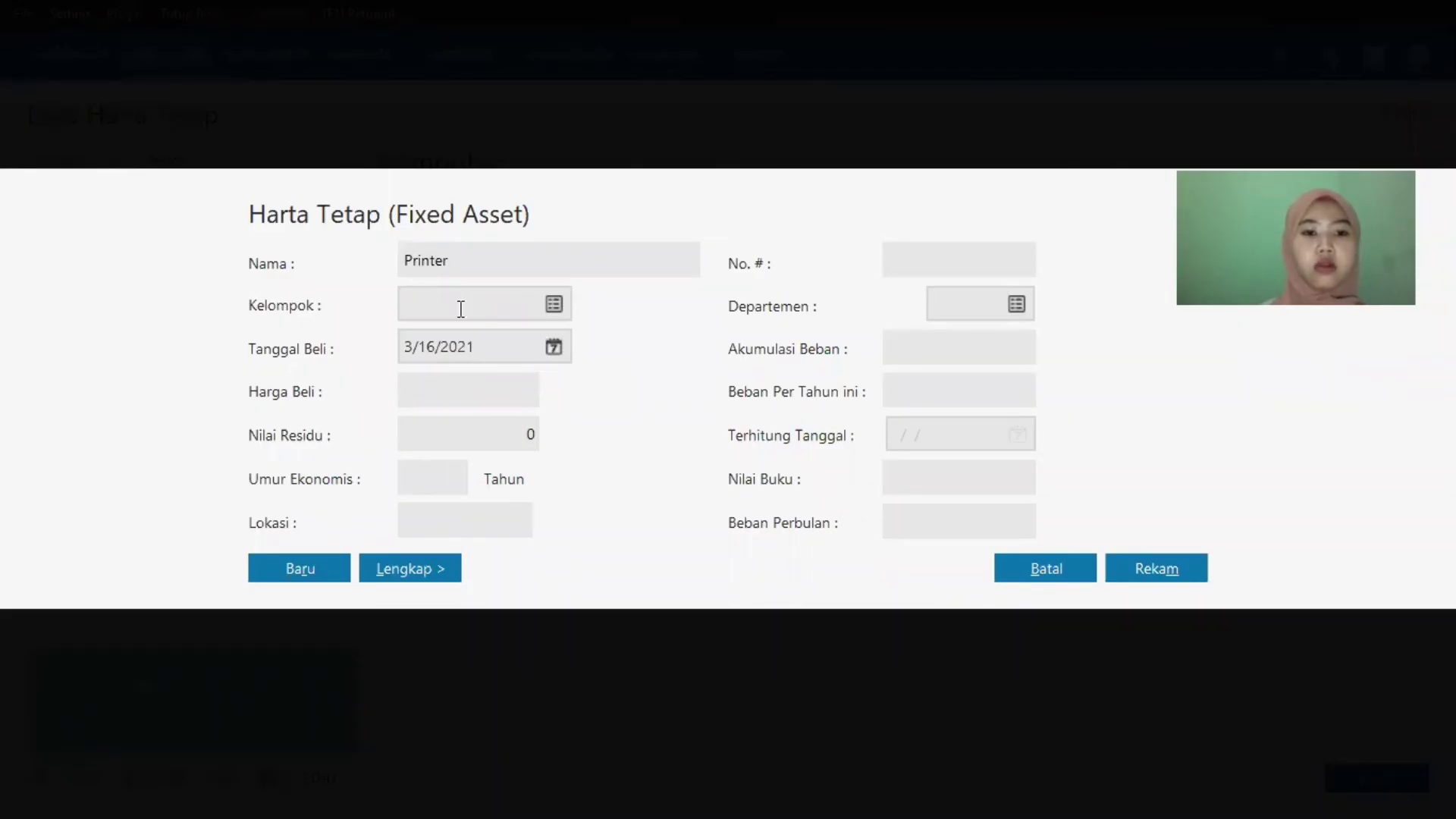
key("Tab")
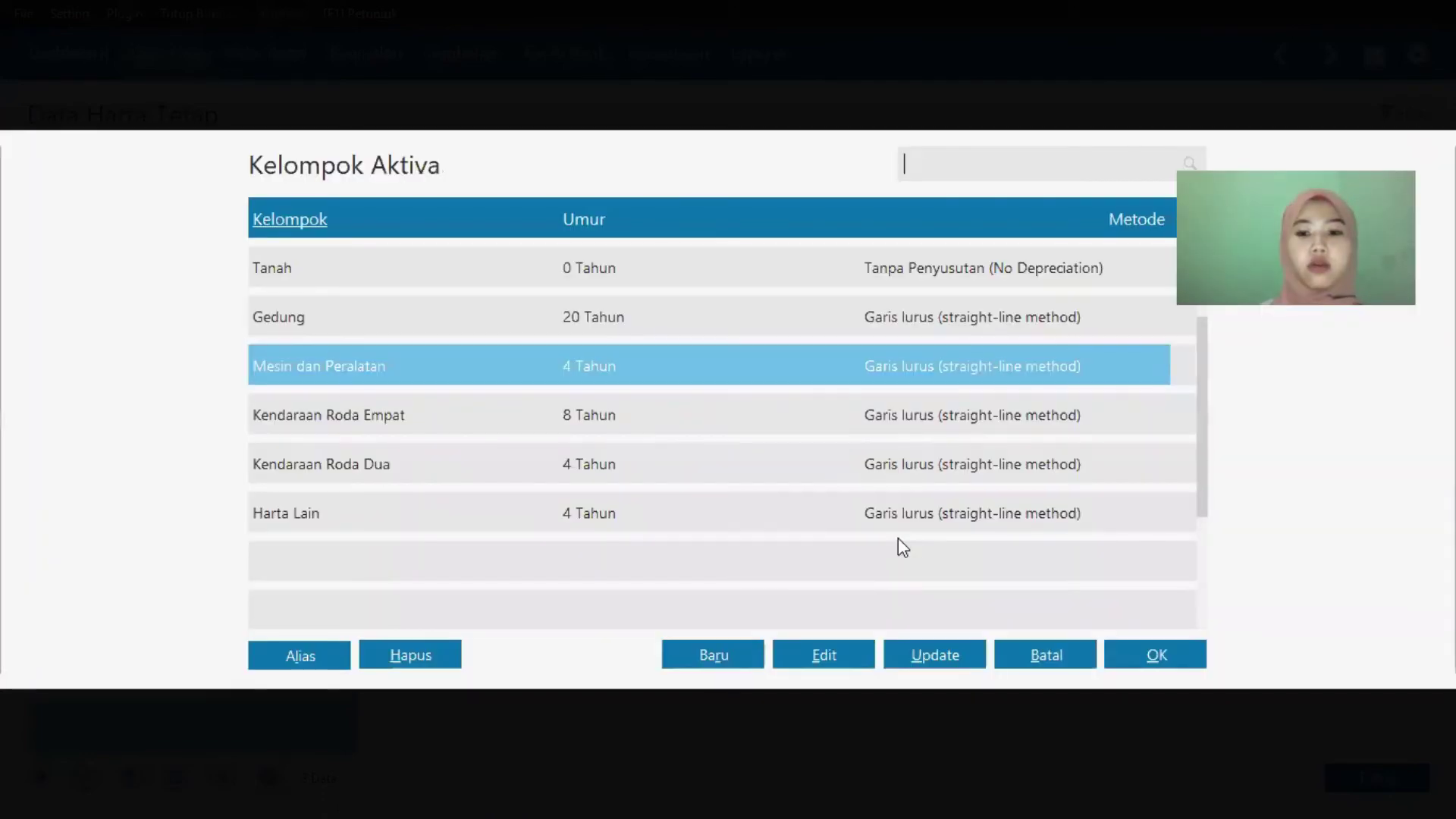
left_click(1144, 654)
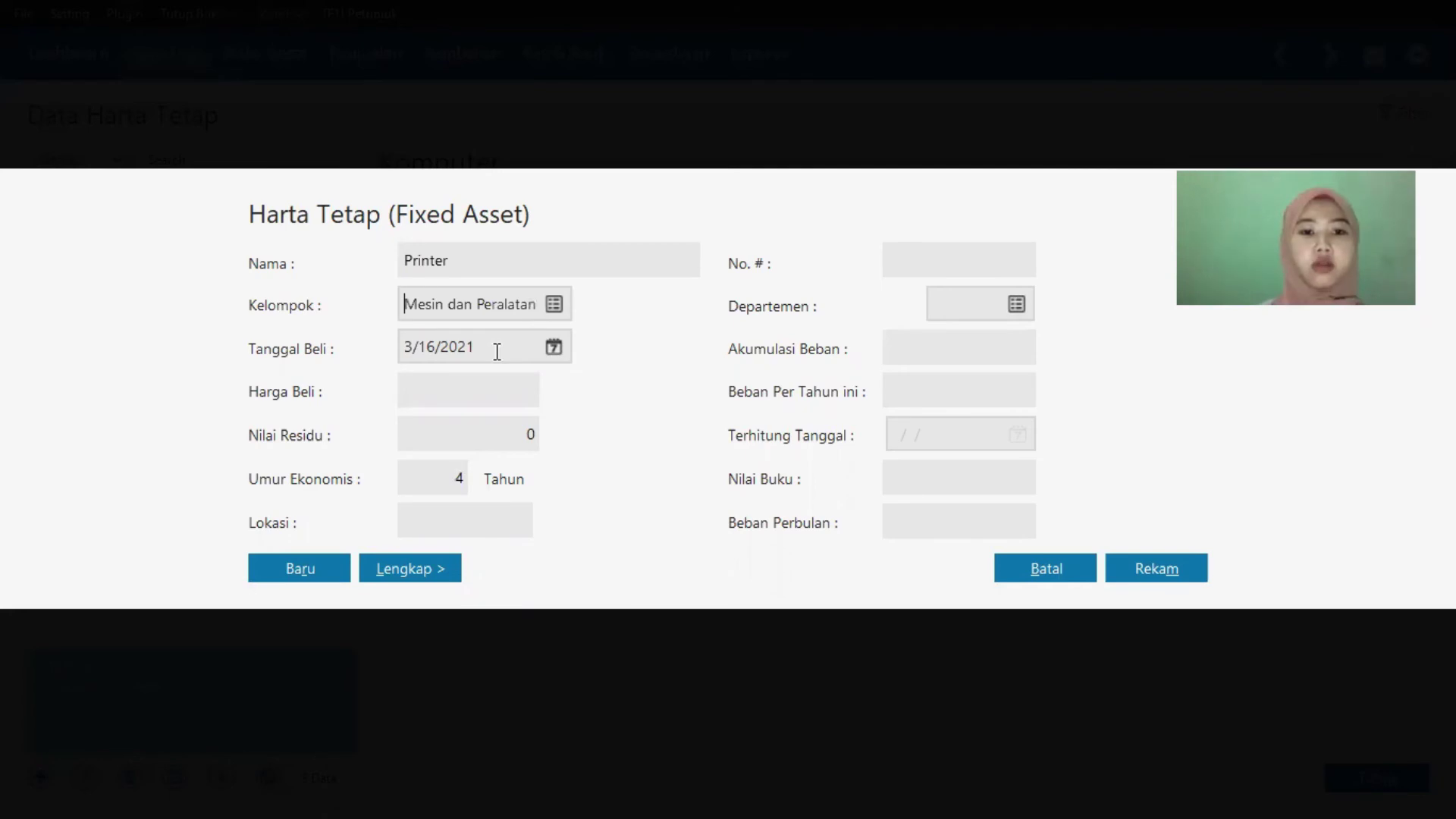
left_click(519, 339)
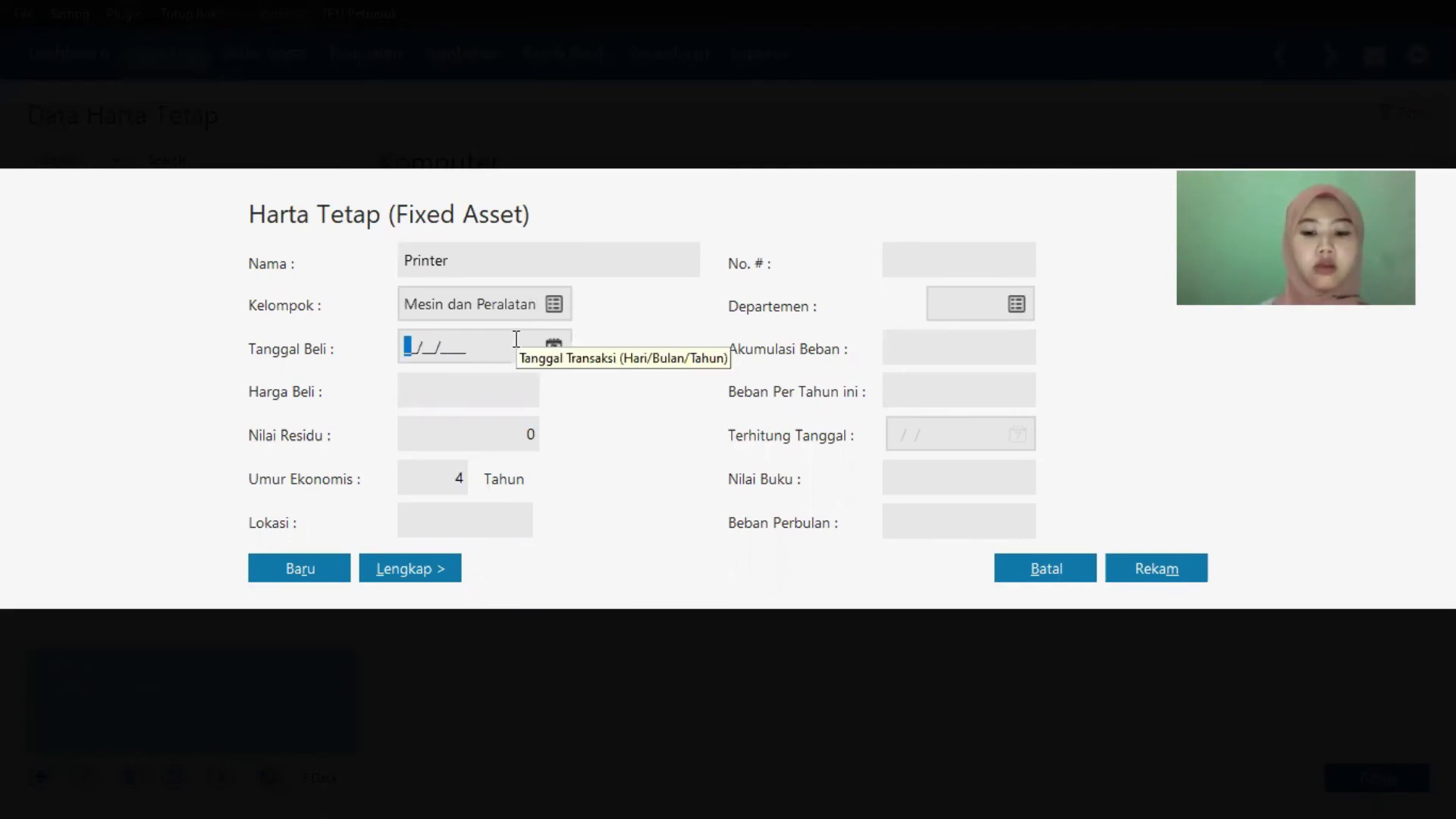
type("01/11/201")
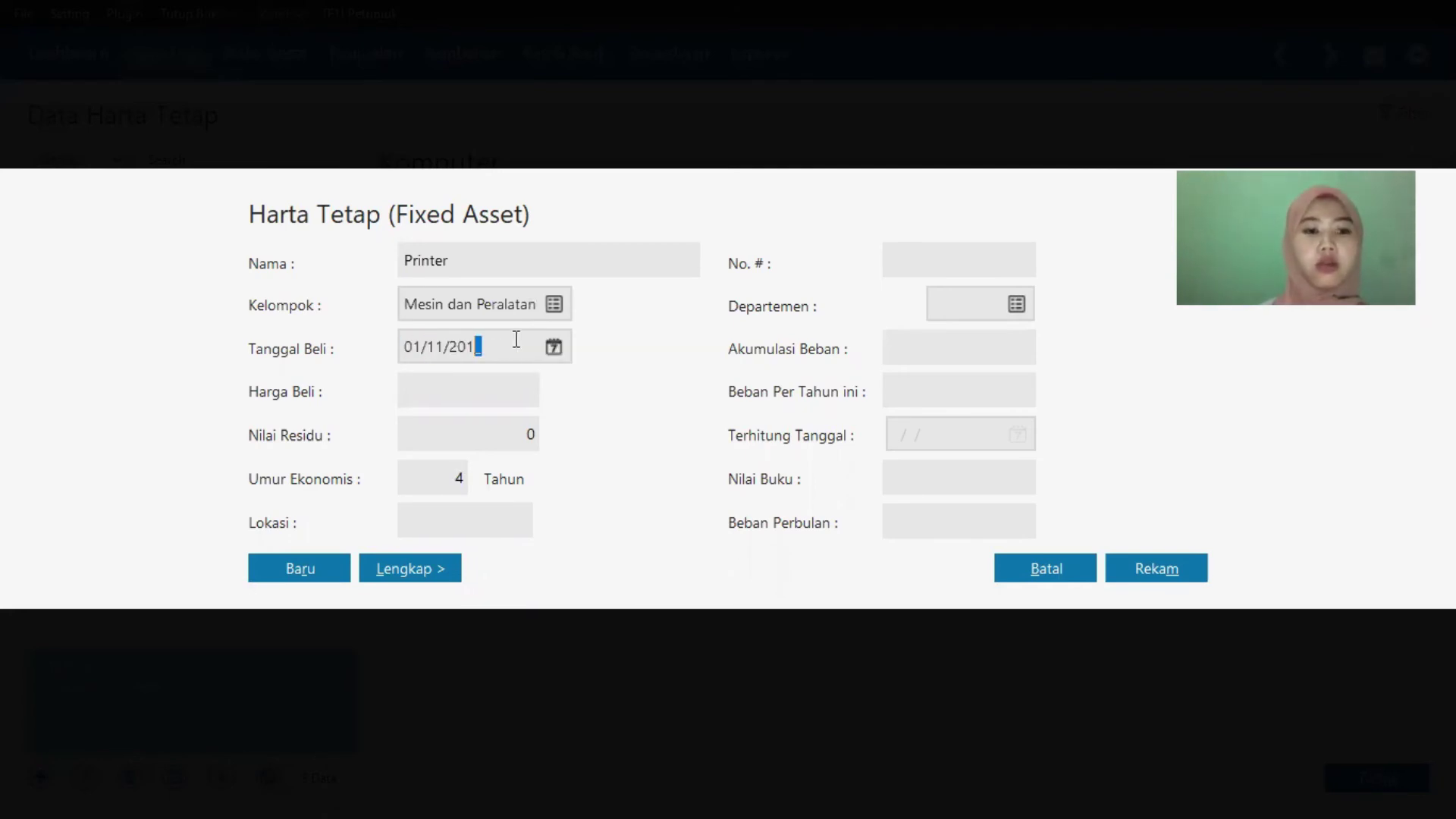
type("9")
- Give the Printer a 750,000 purchase price and 4-year life, then save it
key("alt+Tab")
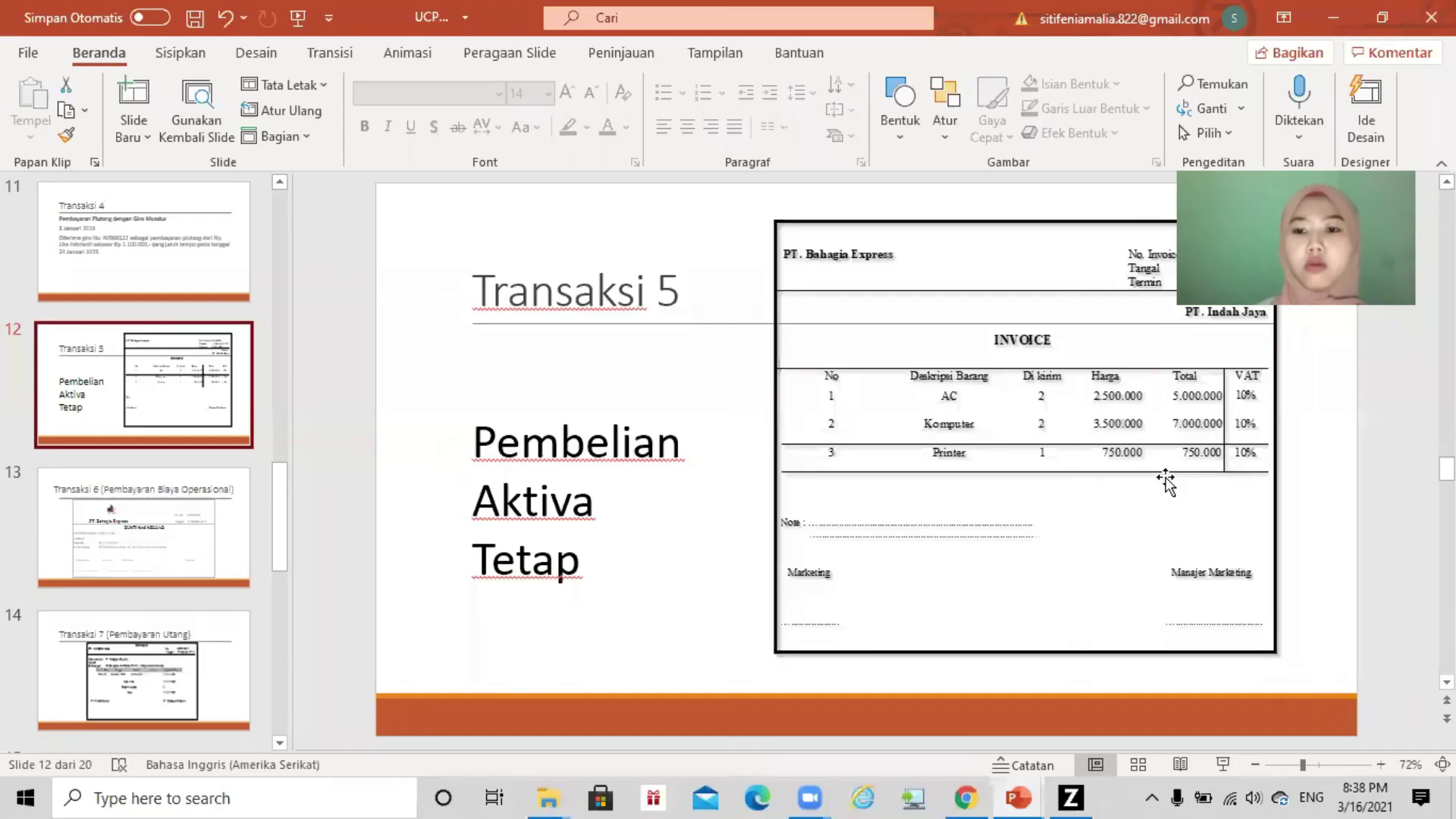
key("alt+Tab")
left_click(449, 384)
type("7")
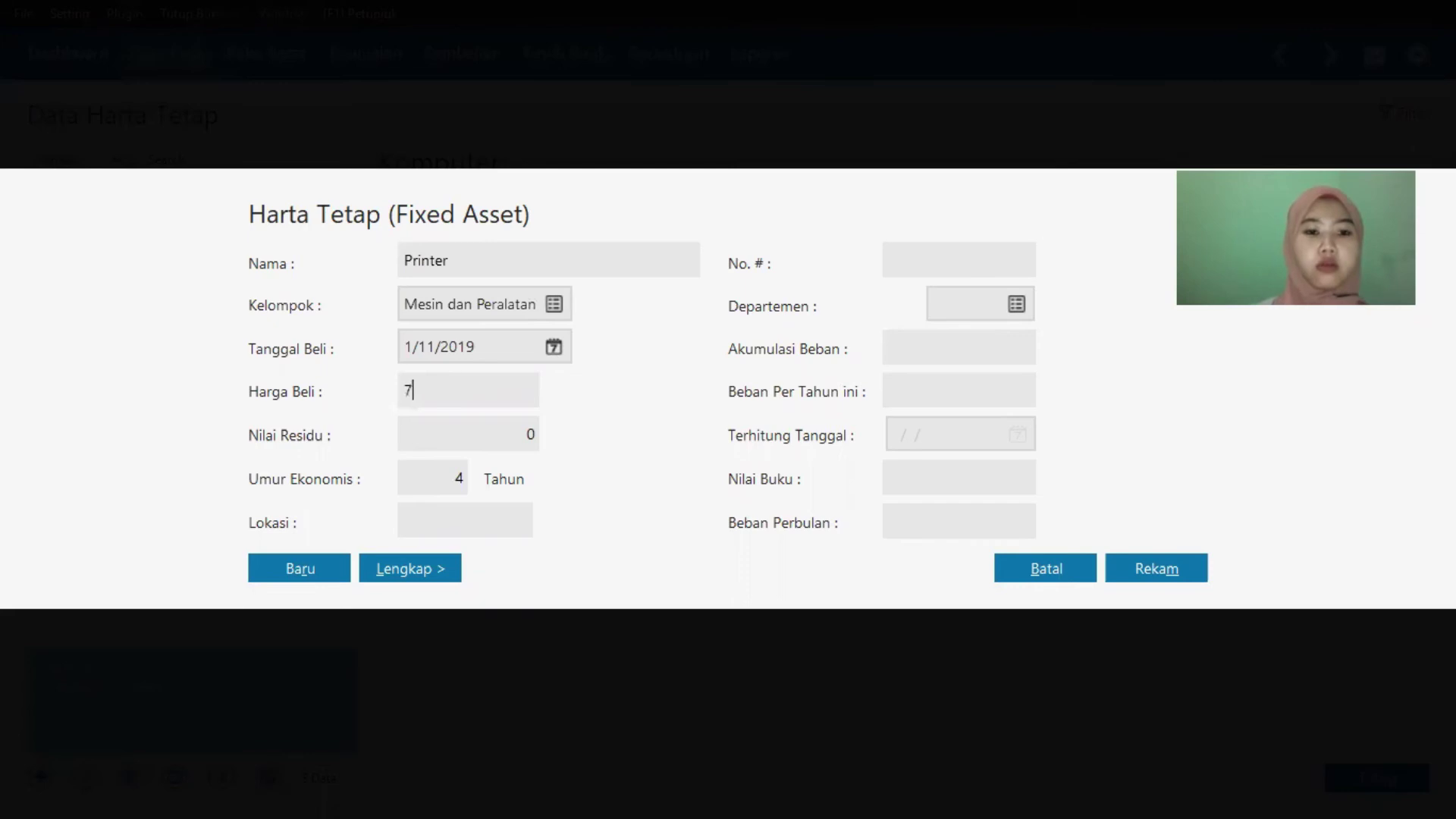
type("50000")
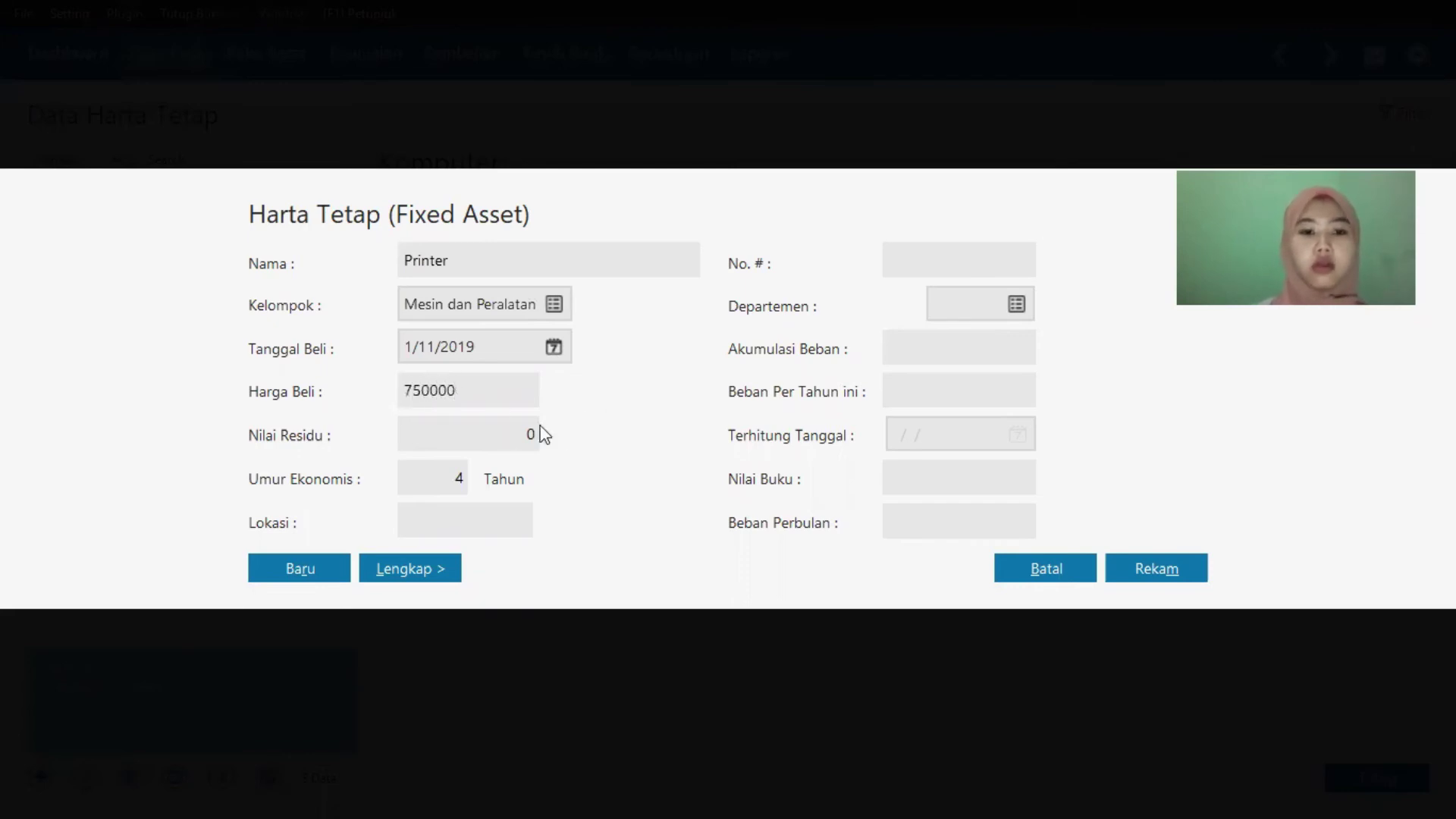
left_click(454, 476)
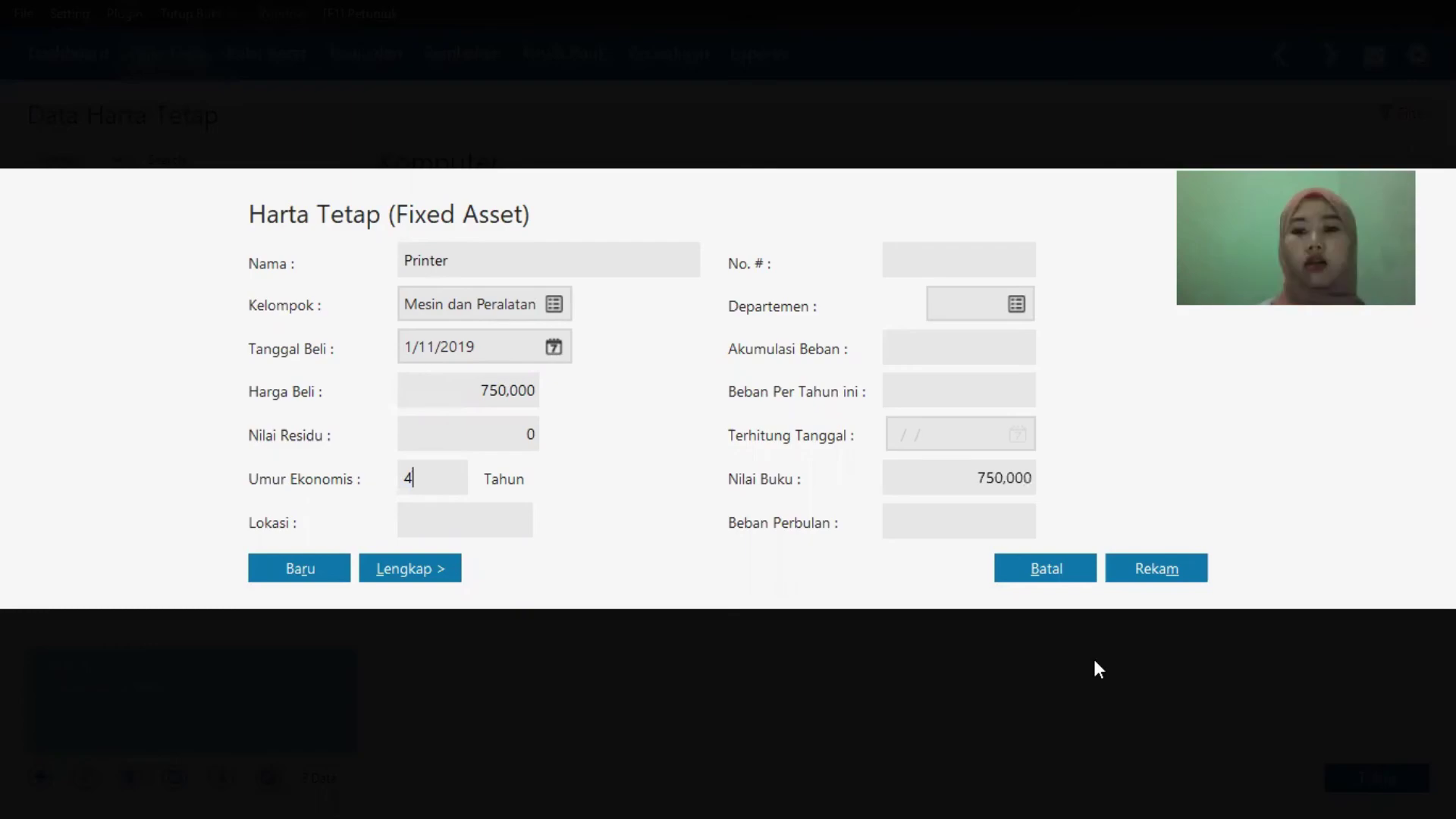
key("alt+Tab")
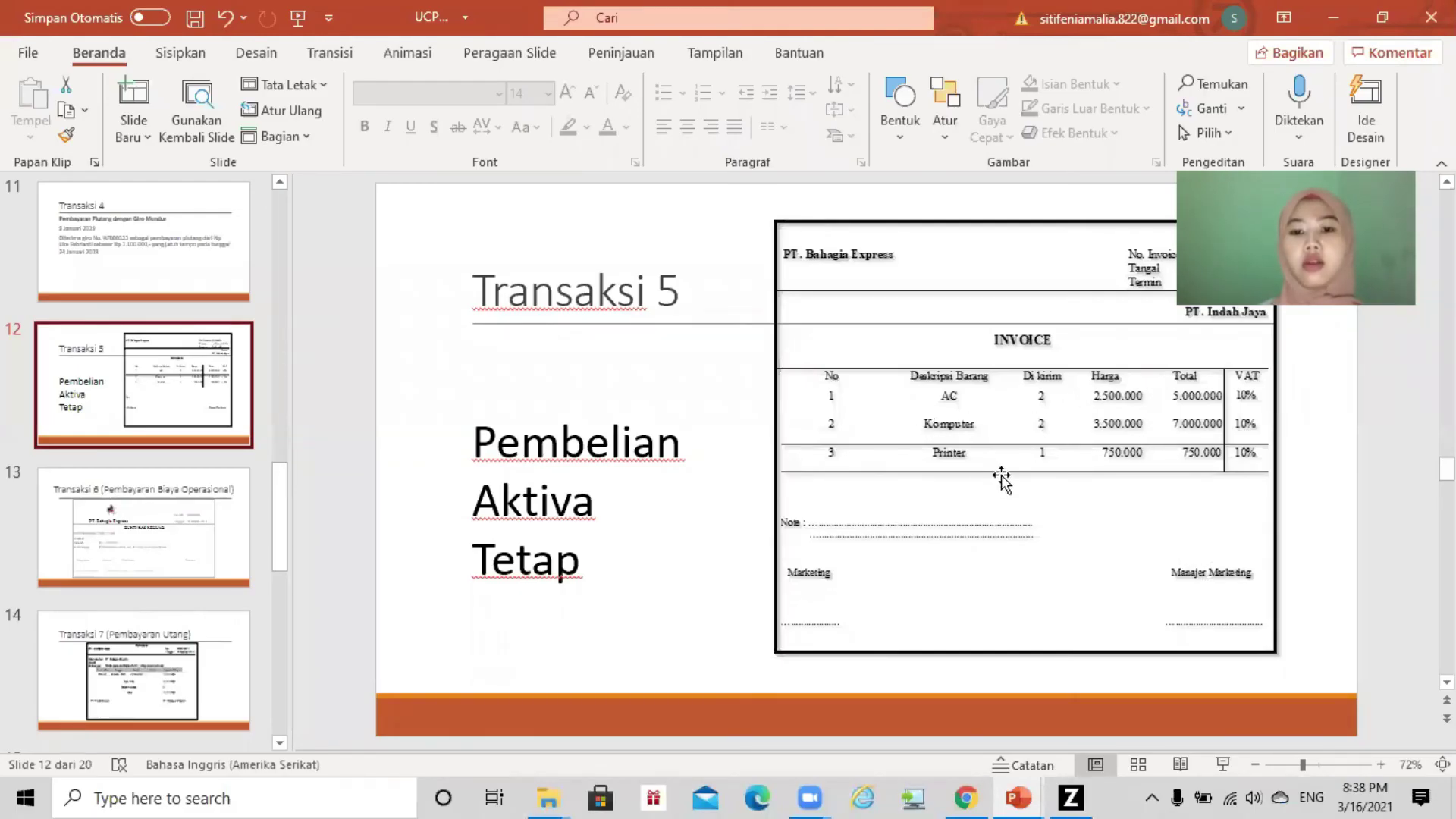
key("alt+Tab")
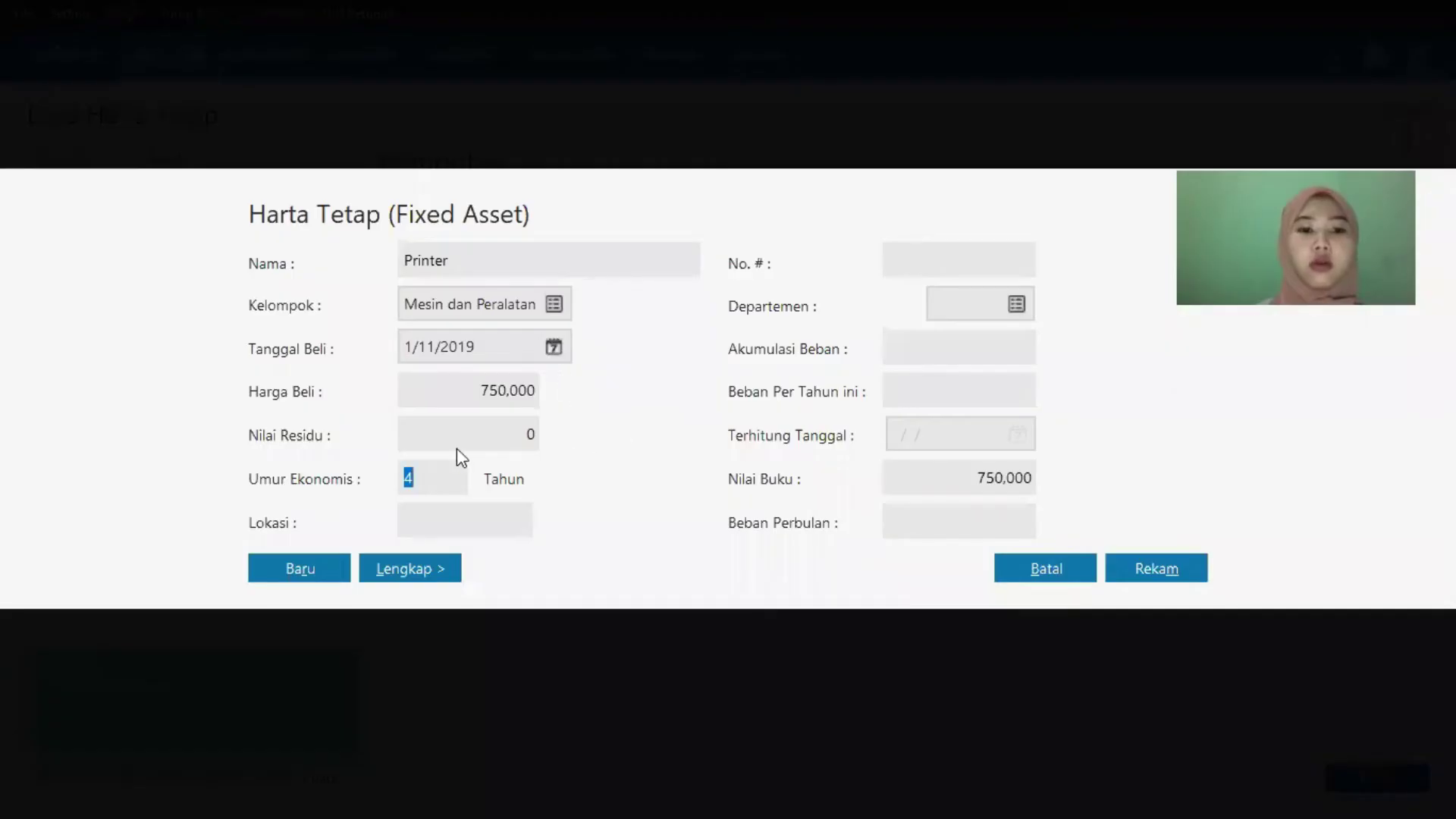
left_click(461, 483)
left_click(1179, 573)
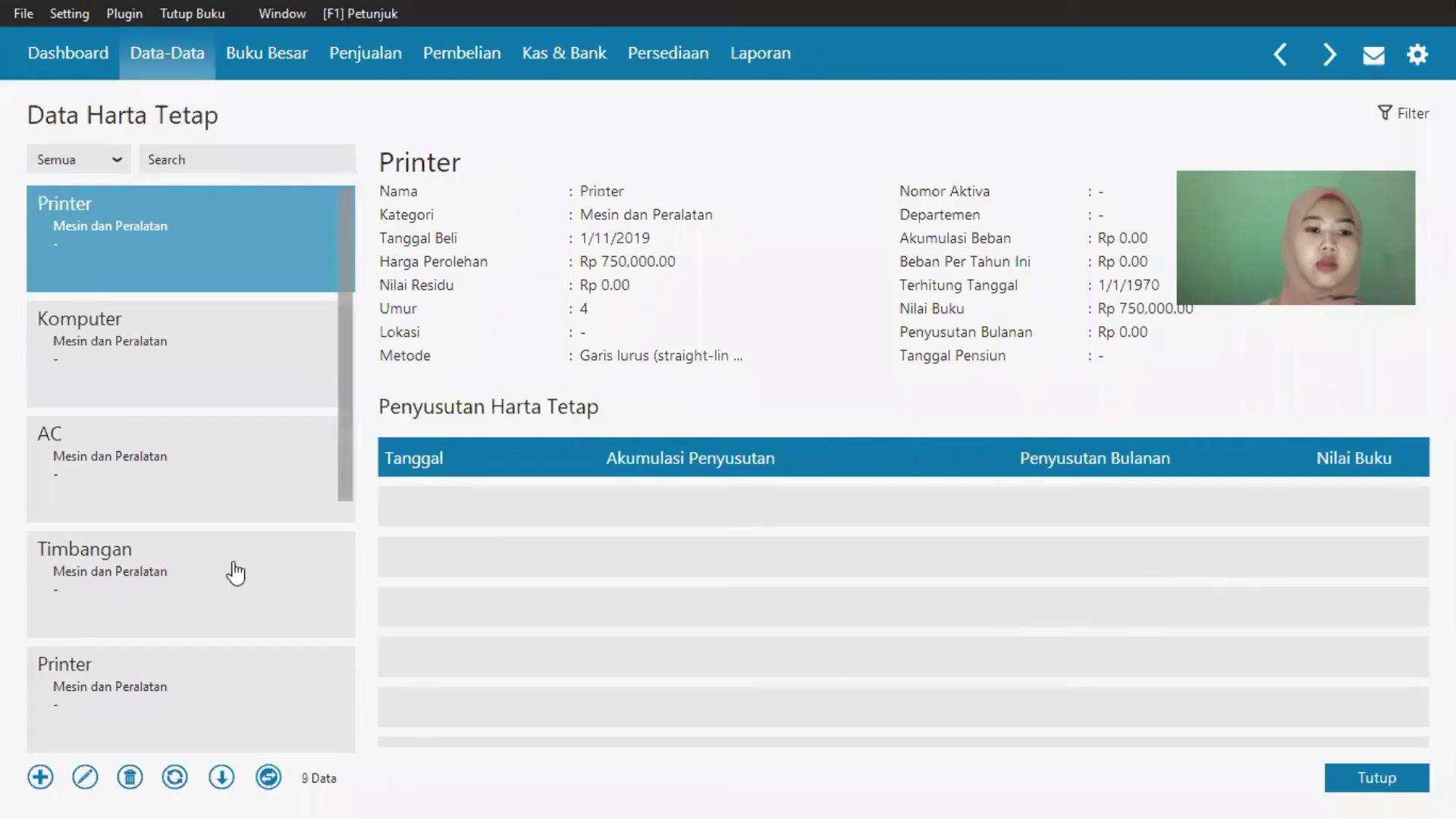
- Scroll the asset list and view the Komputer and Printer details
scroll(258, 402, "down", 2)
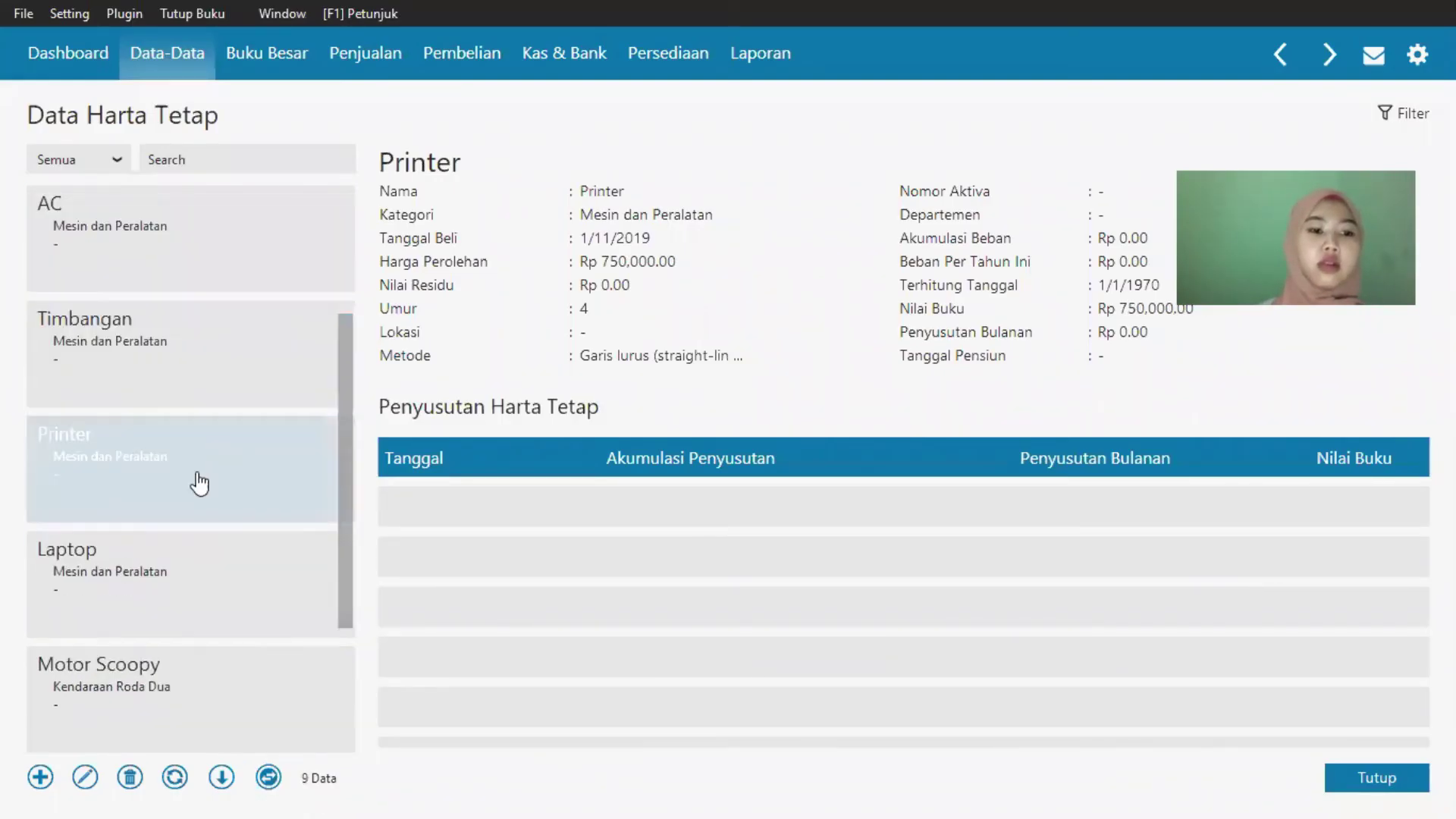
scroll(199, 483, "down", 1)
scroll(162, 369, "up", 3)
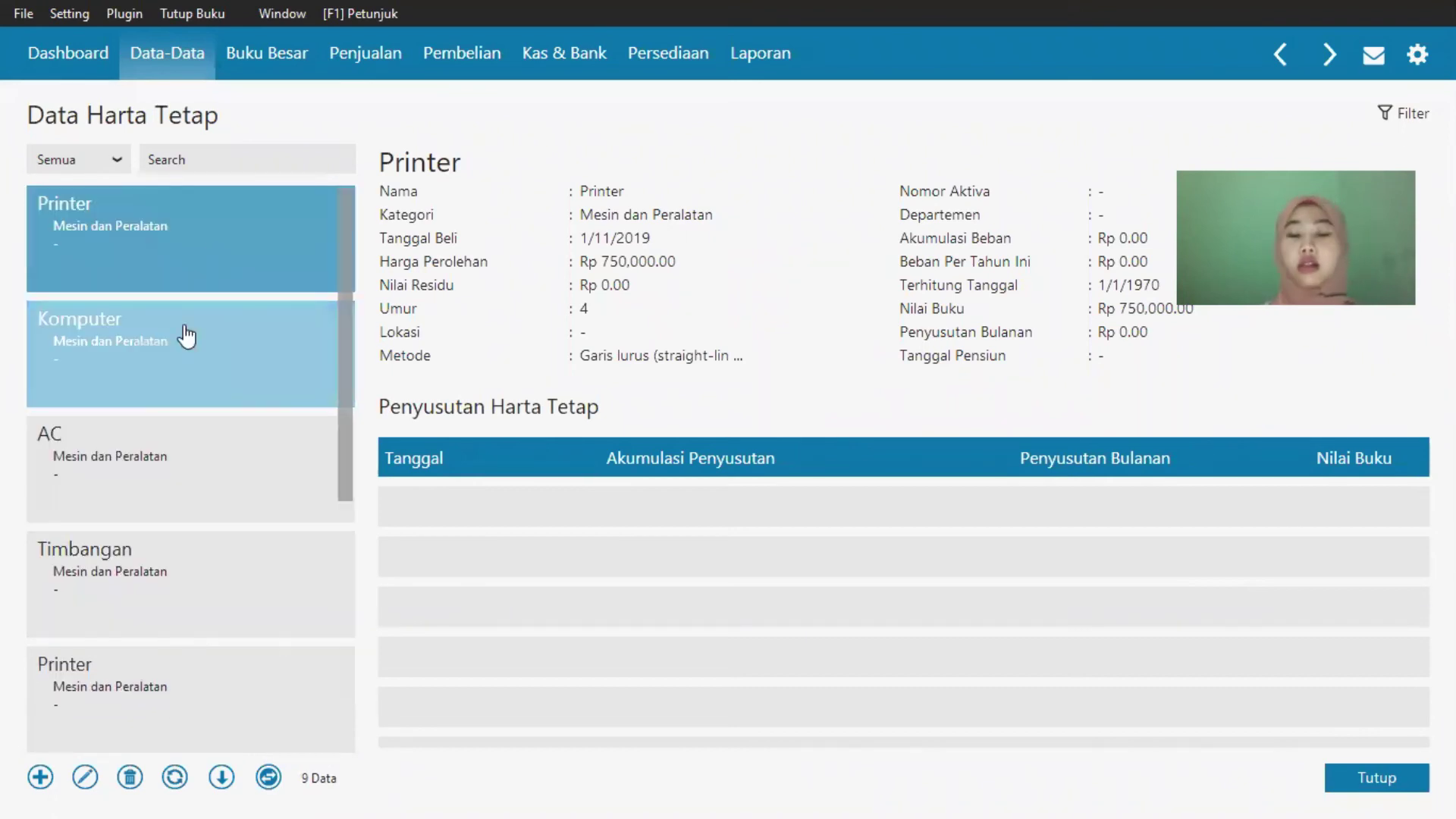
left_click(302, 373)
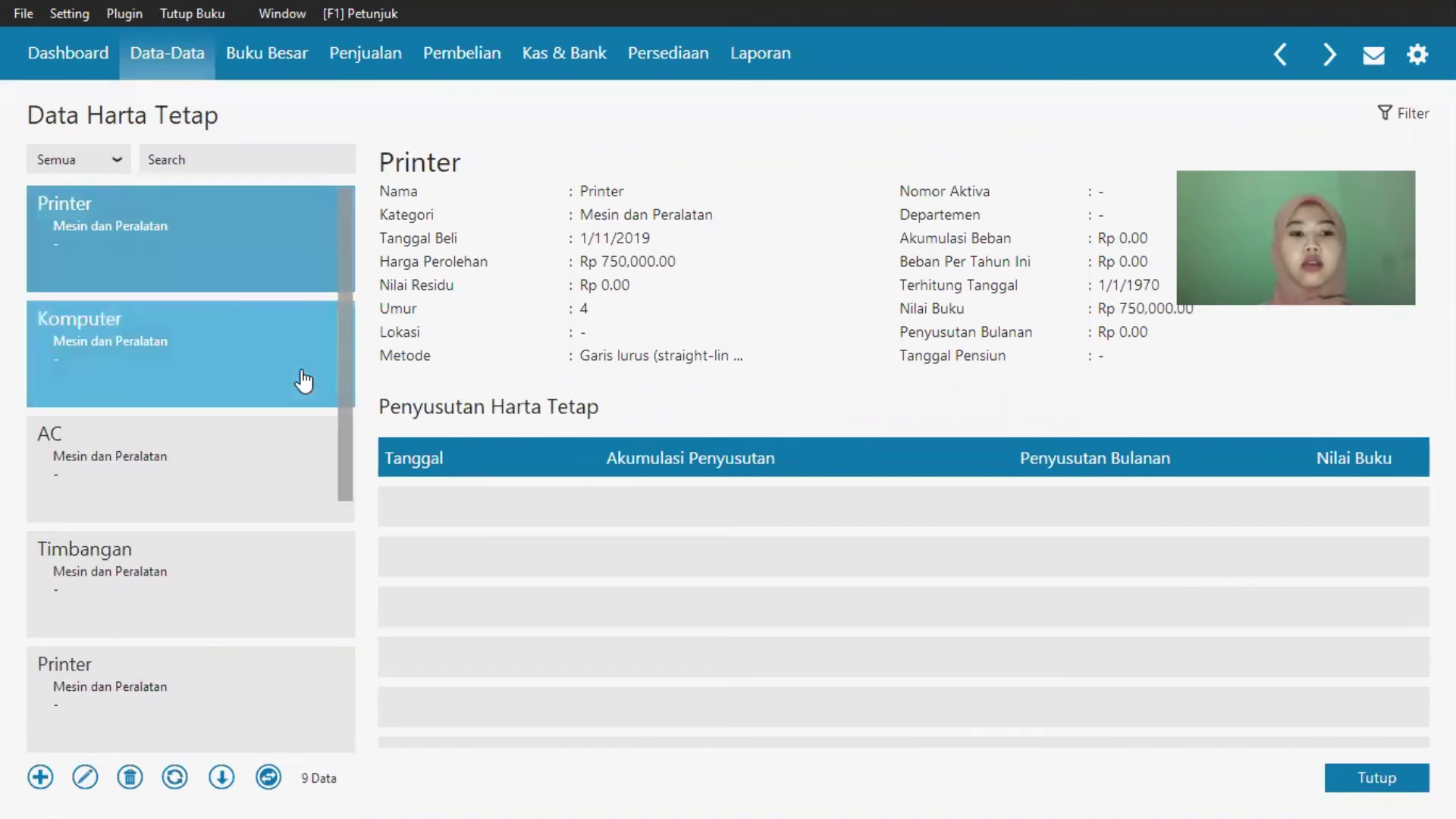
left_click(200, 277)
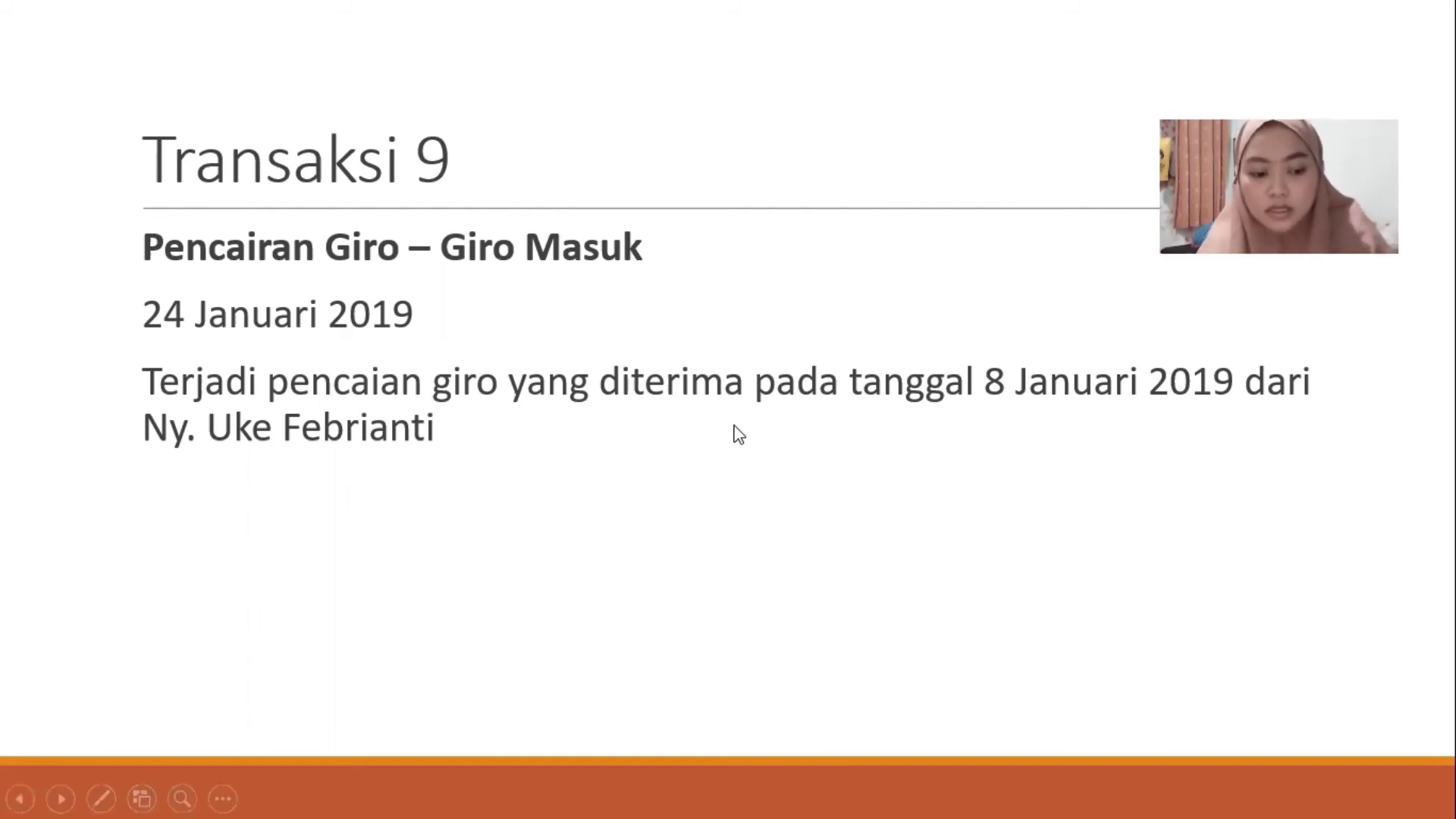
- Switch from the Transaksi 9 slide back to the Zahir Special Edition window
key("alt+Tab")
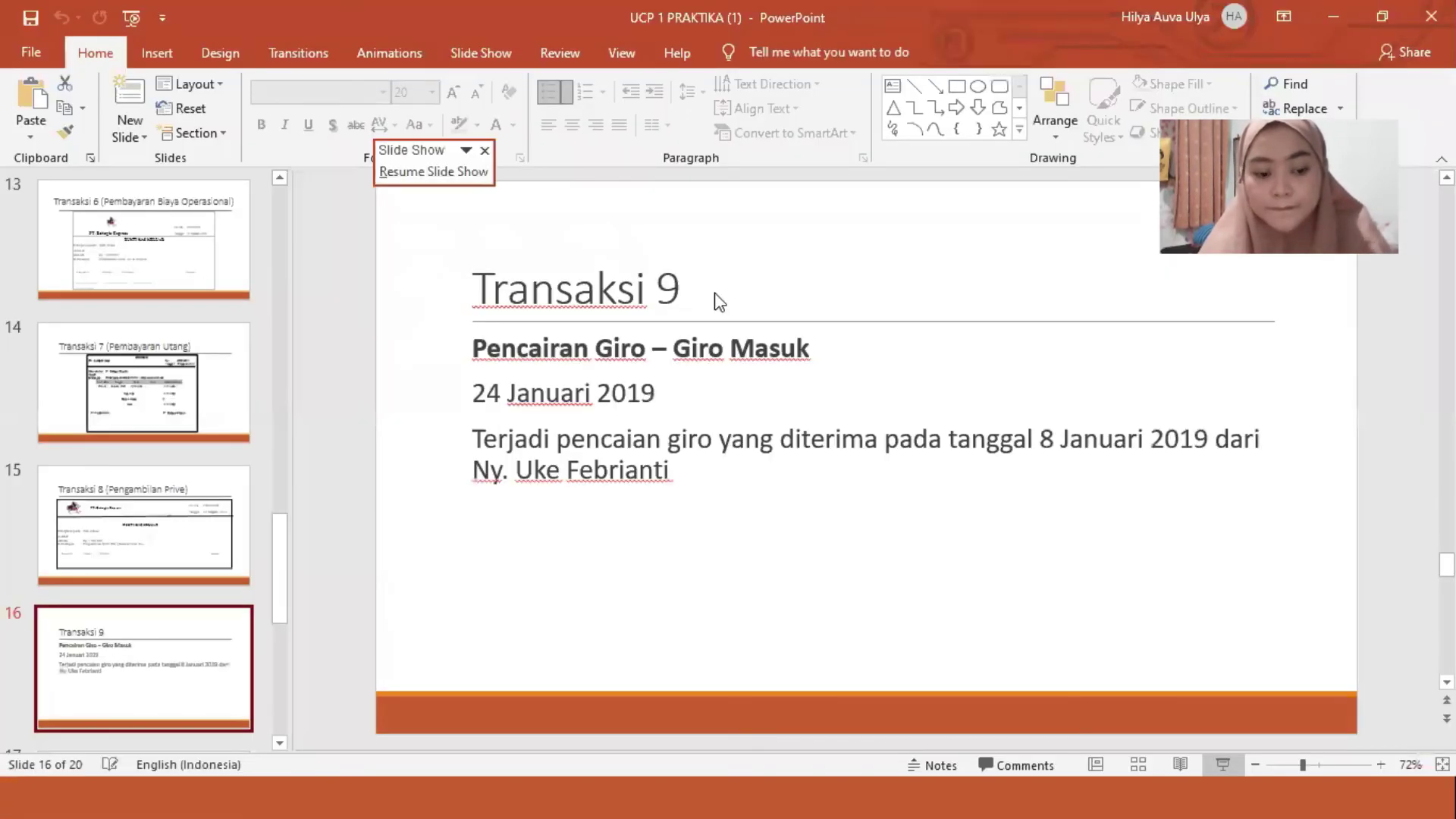
key("alt+Tab")
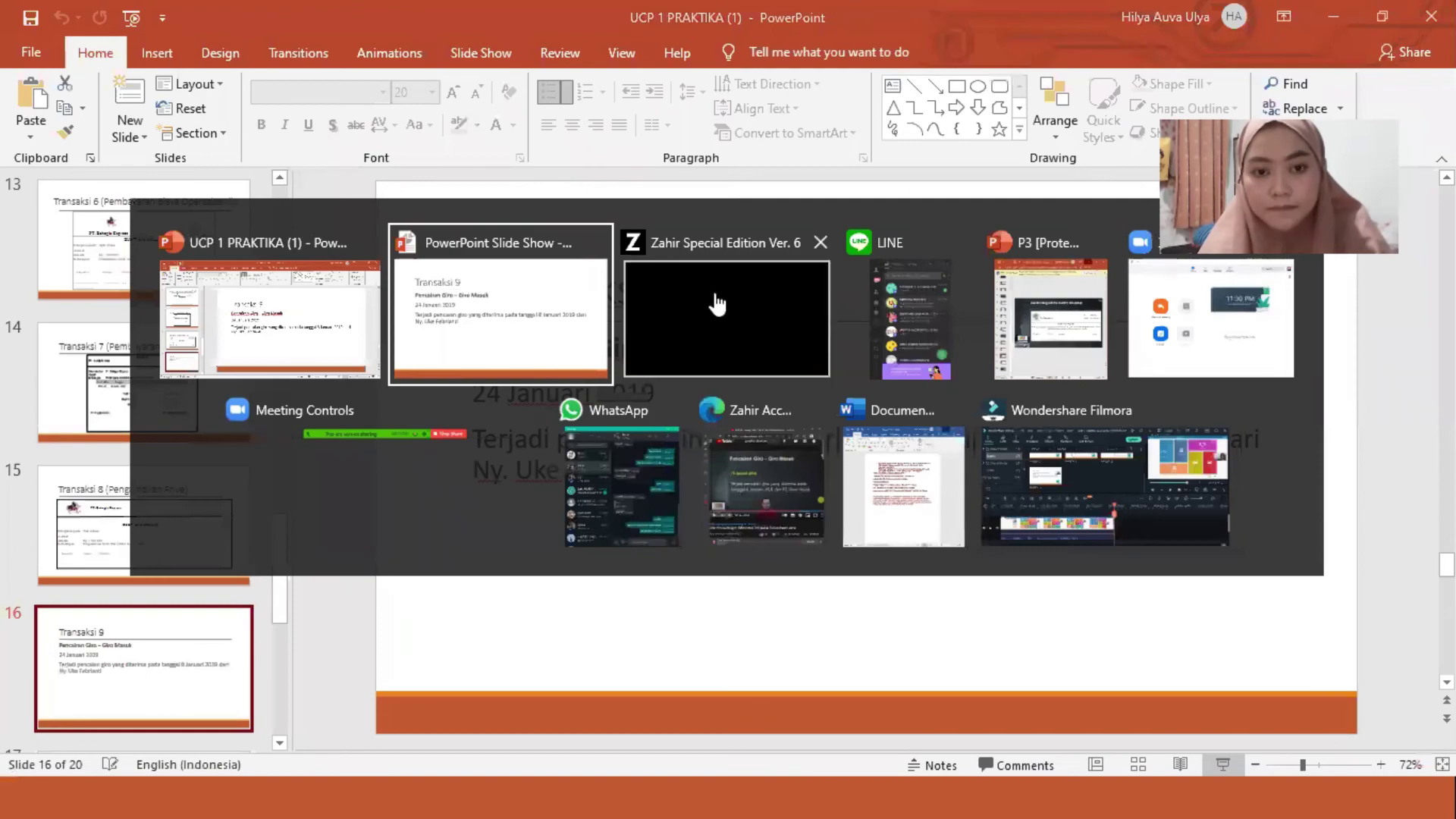
left_click(717, 304)
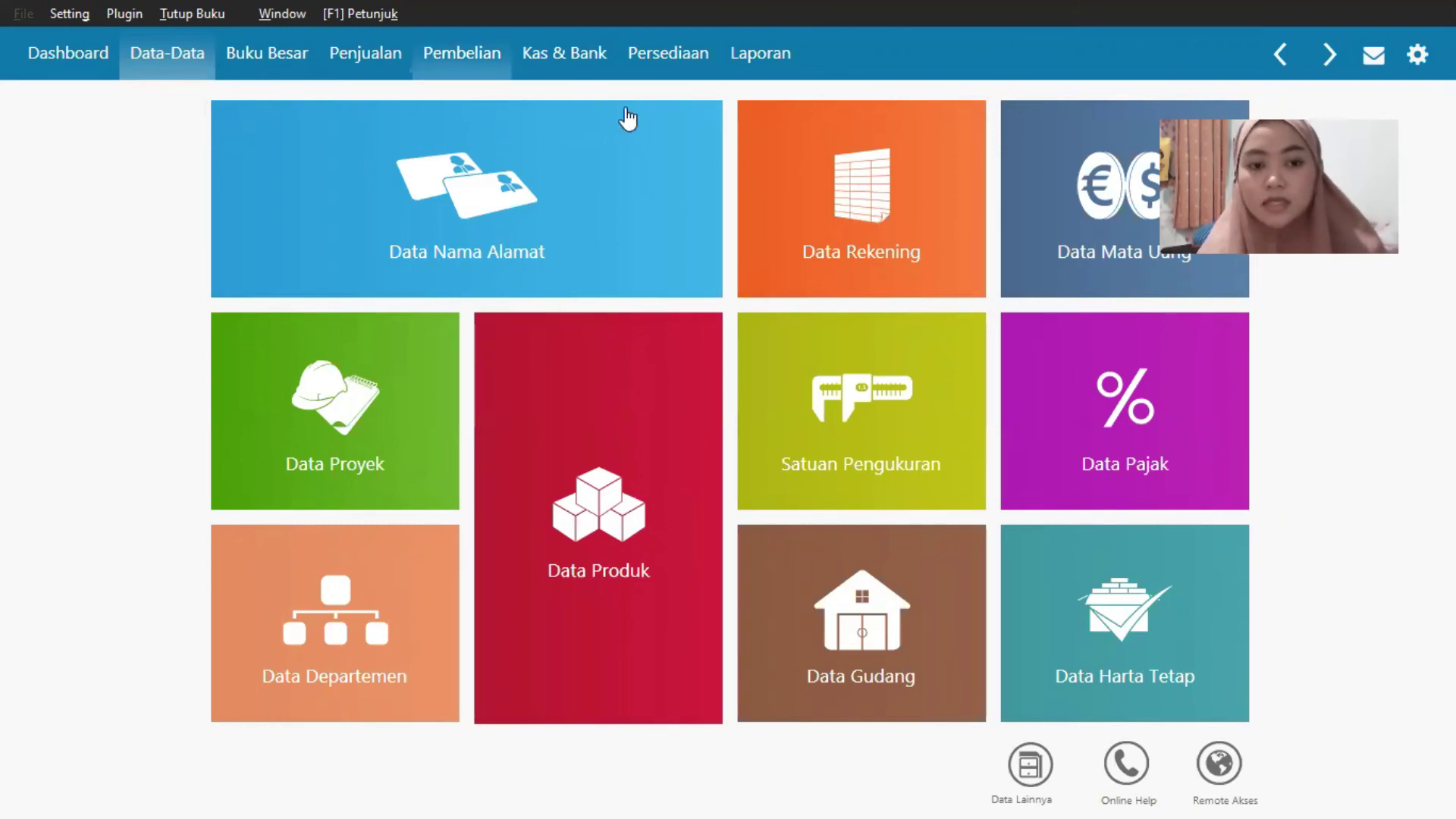
- Open Kas & Bank > Giro Masuk to see the Rp 1,100,000.00 giro AF000123
mouse_move(677, 237)
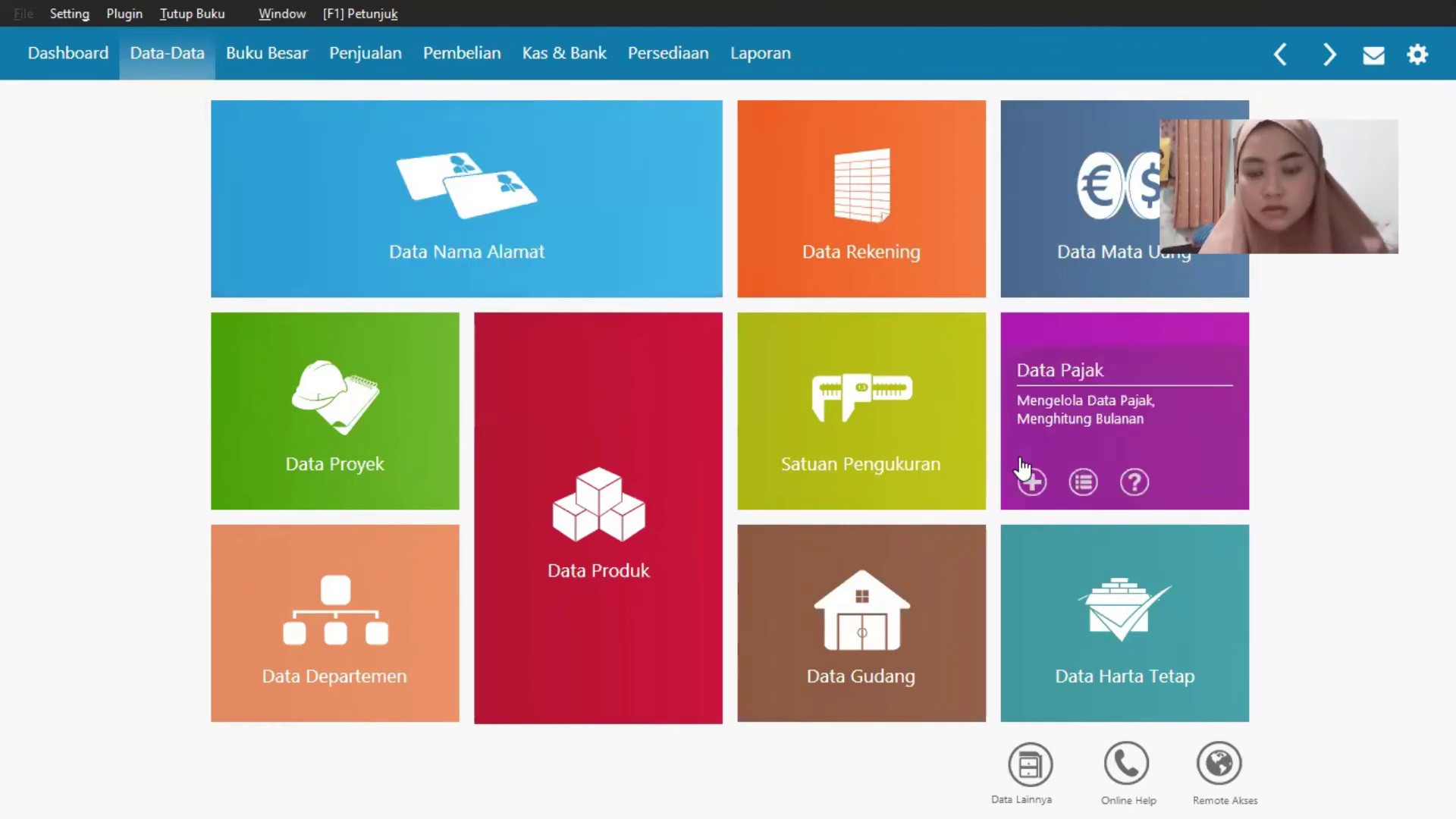
left_click(560, 77)
mouse_move(972, 504)
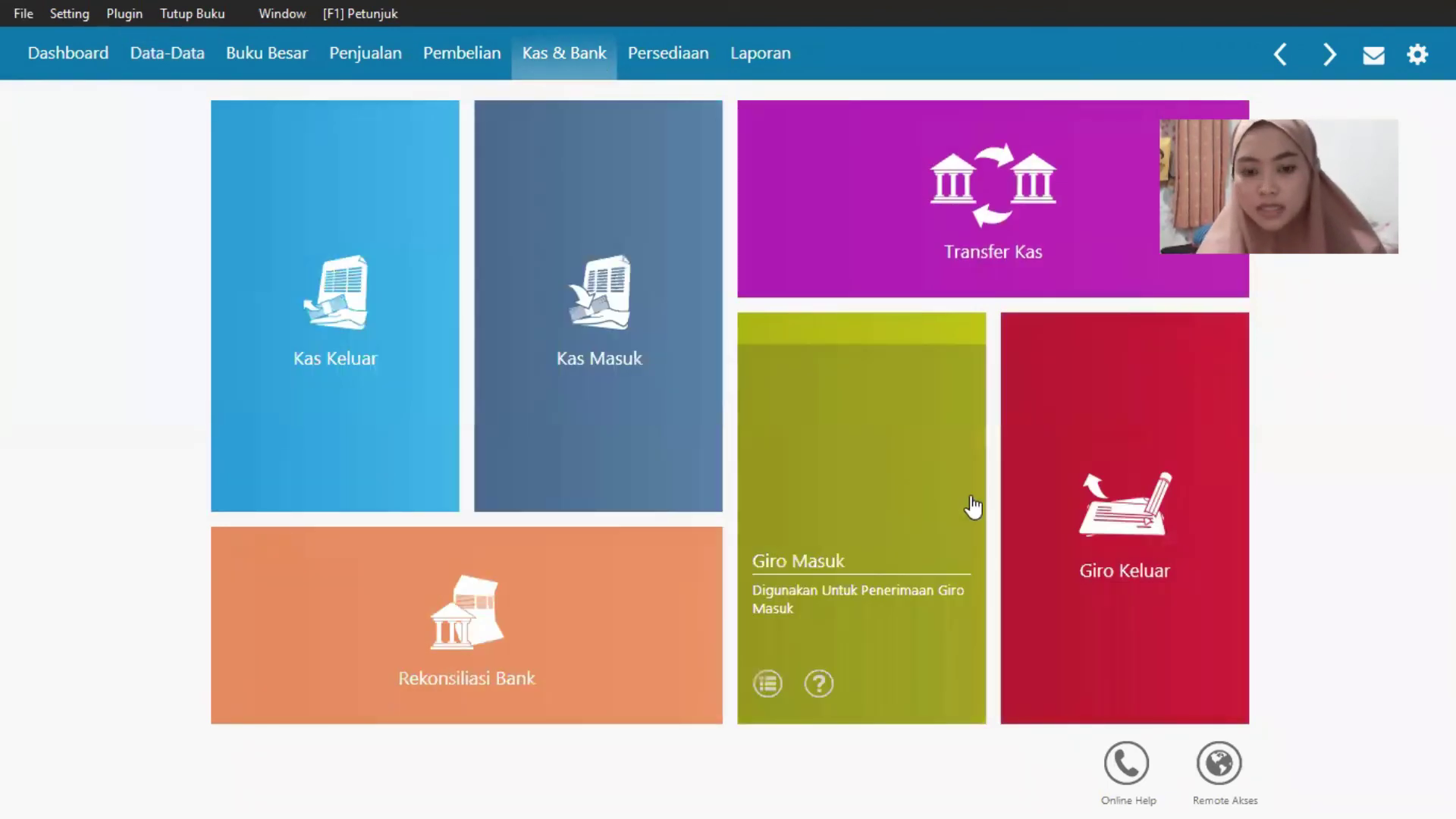
left_click(898, 514)
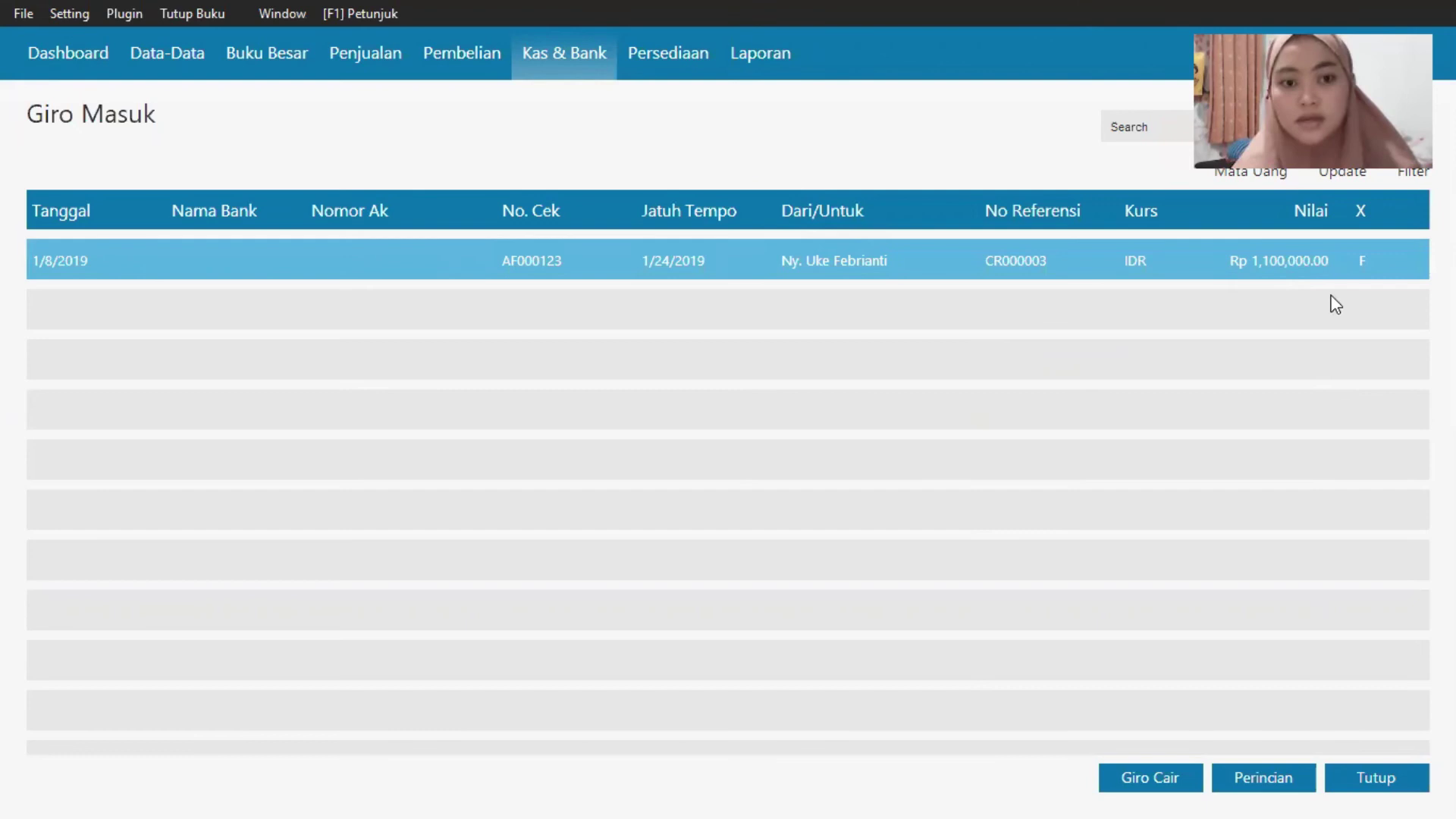
- Cash the Rp 1,100,000.00 giro with Giro Cair, recording it on its 1/24/2019 due date
right_click(823, 267)
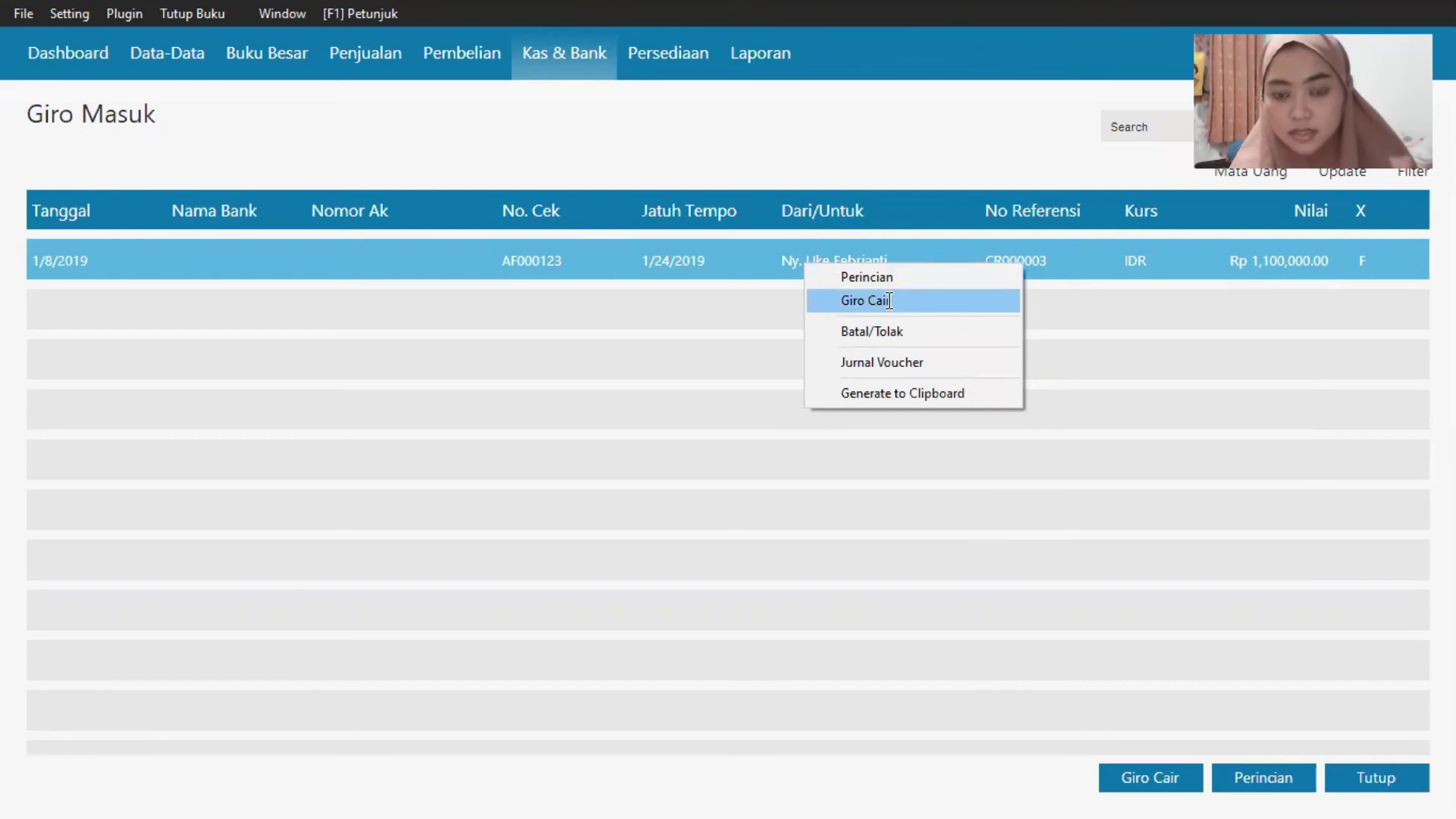
left_click(889, 301)
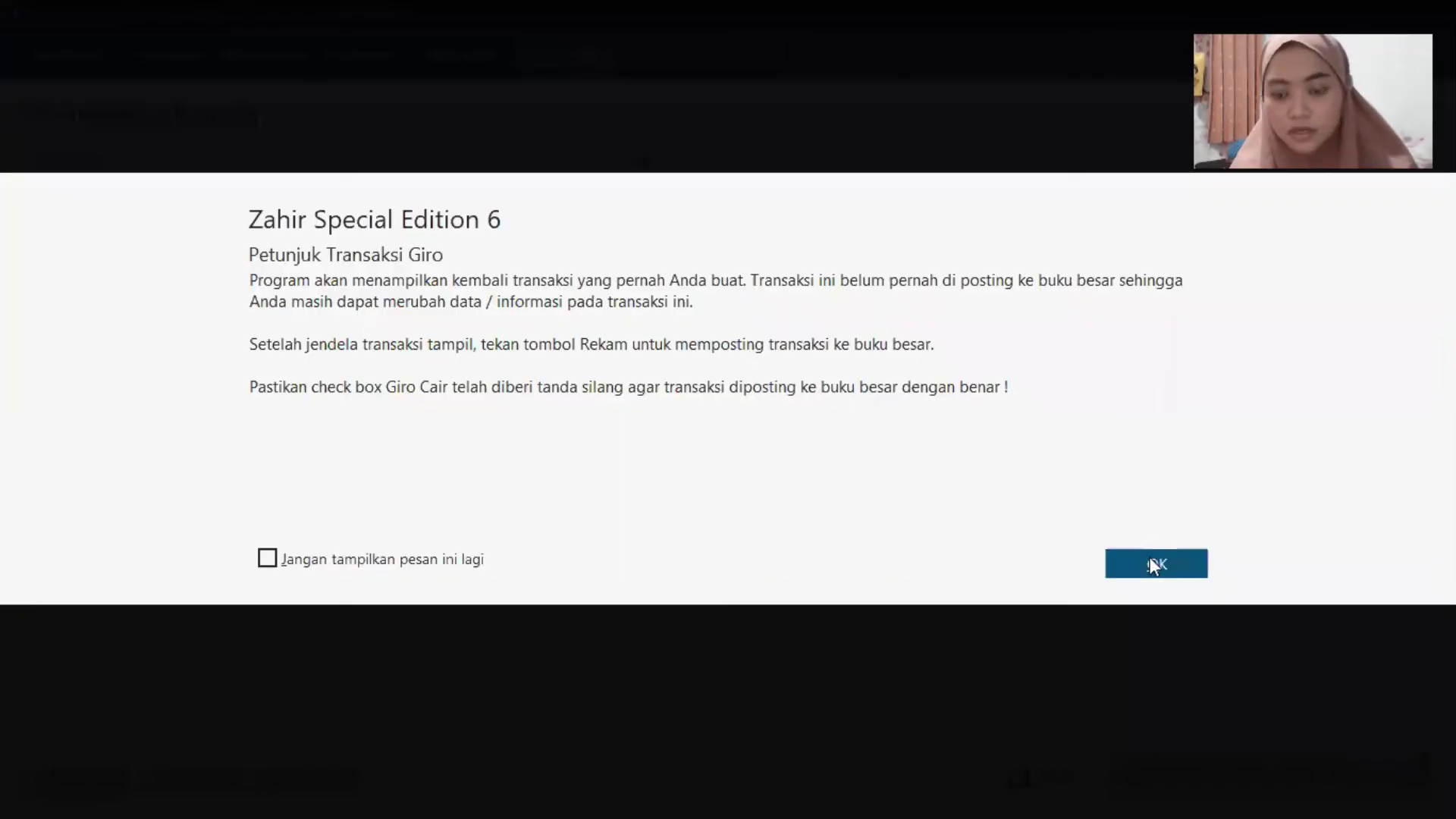
left_click(1153, 565)
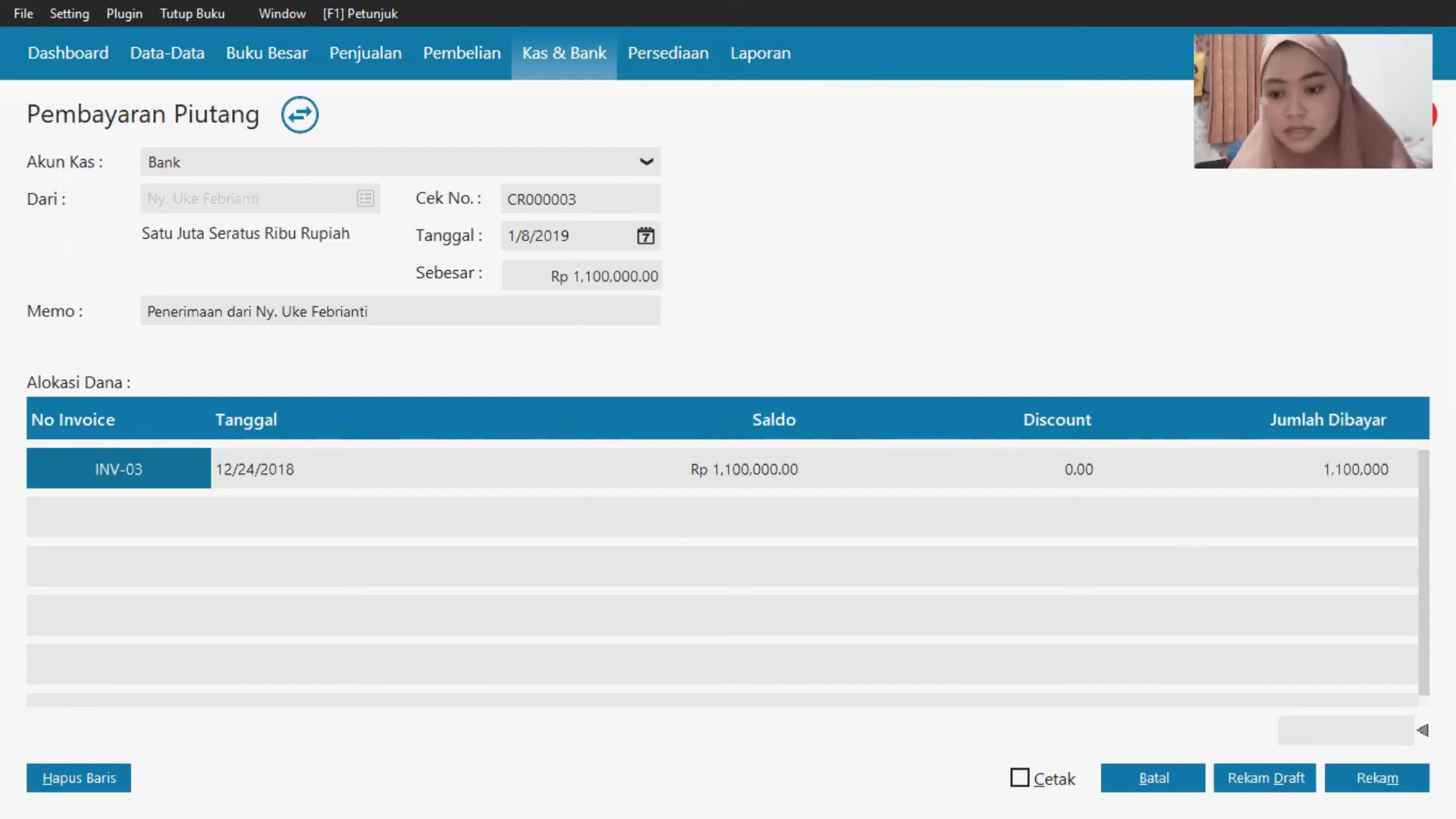
left_click(1378, 776)
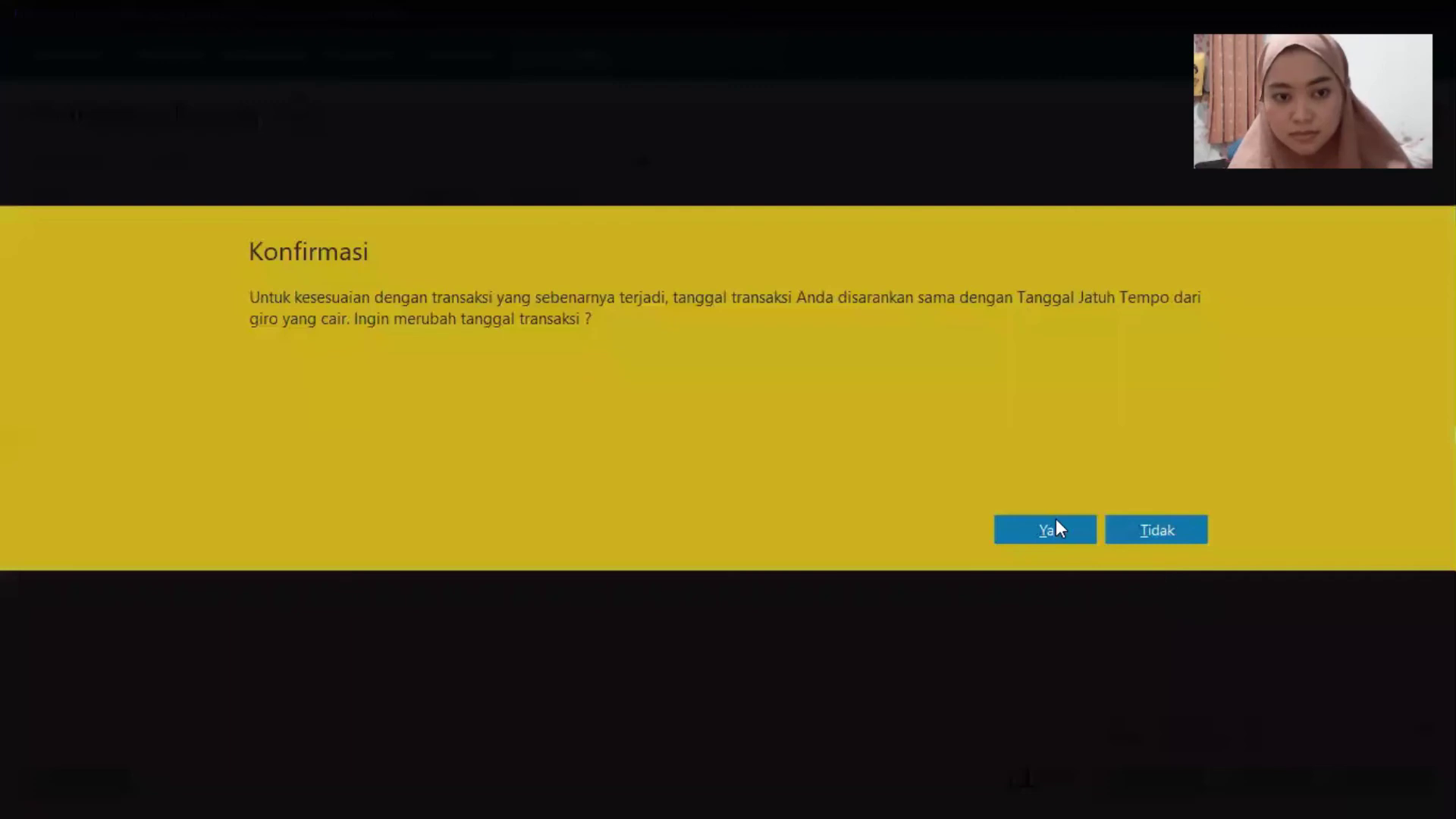
left_click(1050, 538)
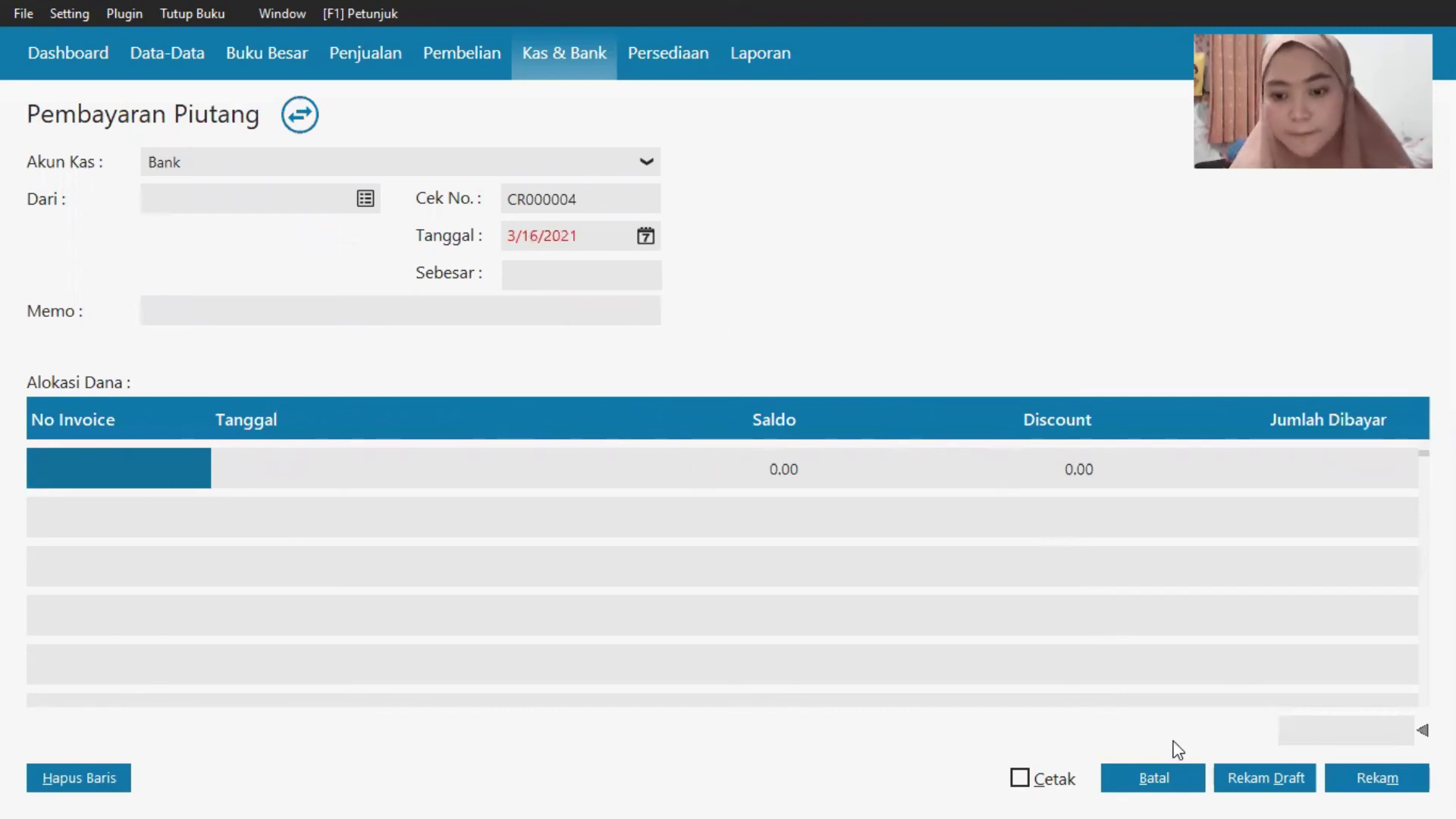
left_click(1168, 777)
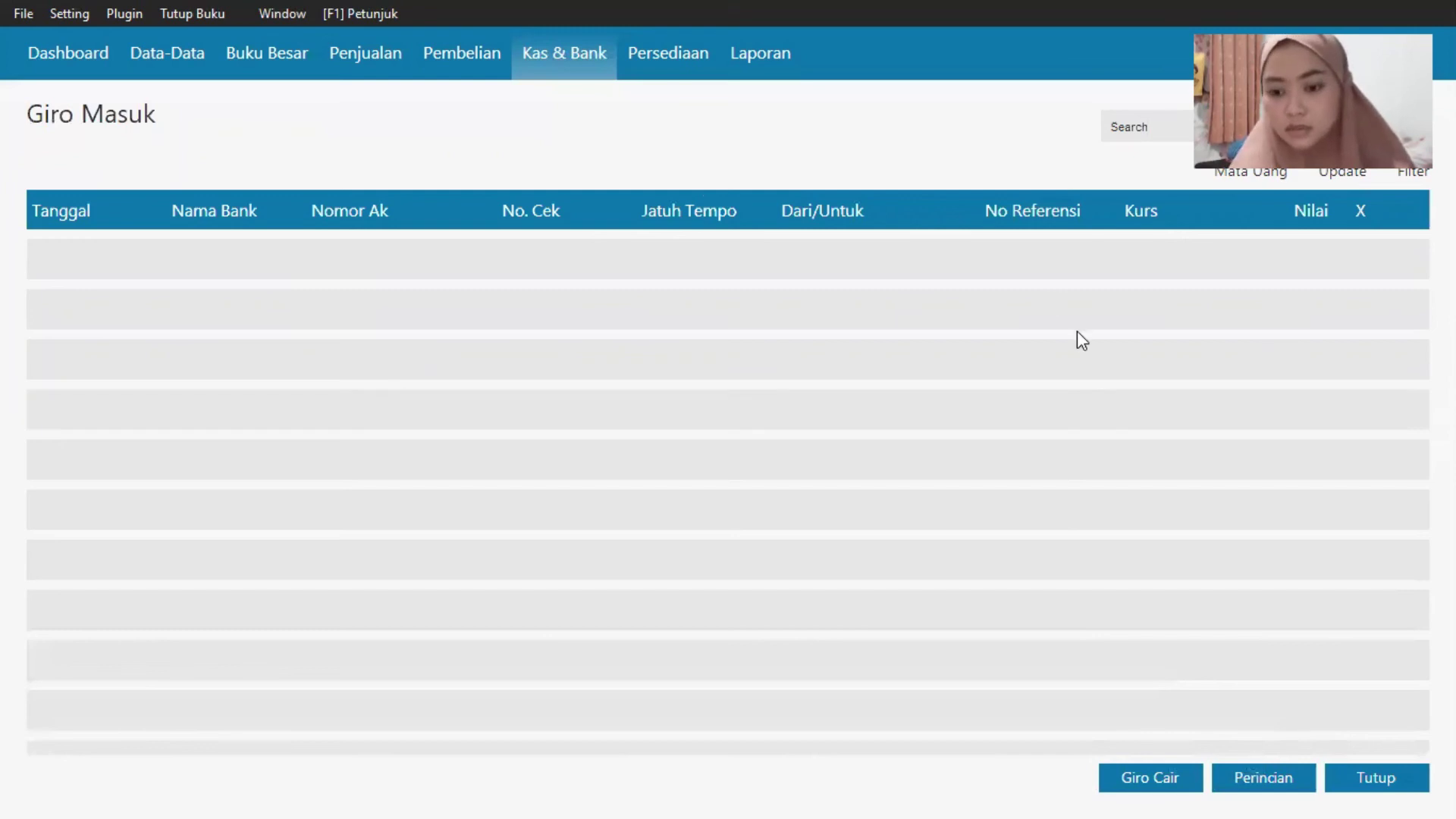
- Close the giro list and open Penjualan's Pembayaran Piutang Usaha list
left_click(1386, 778)
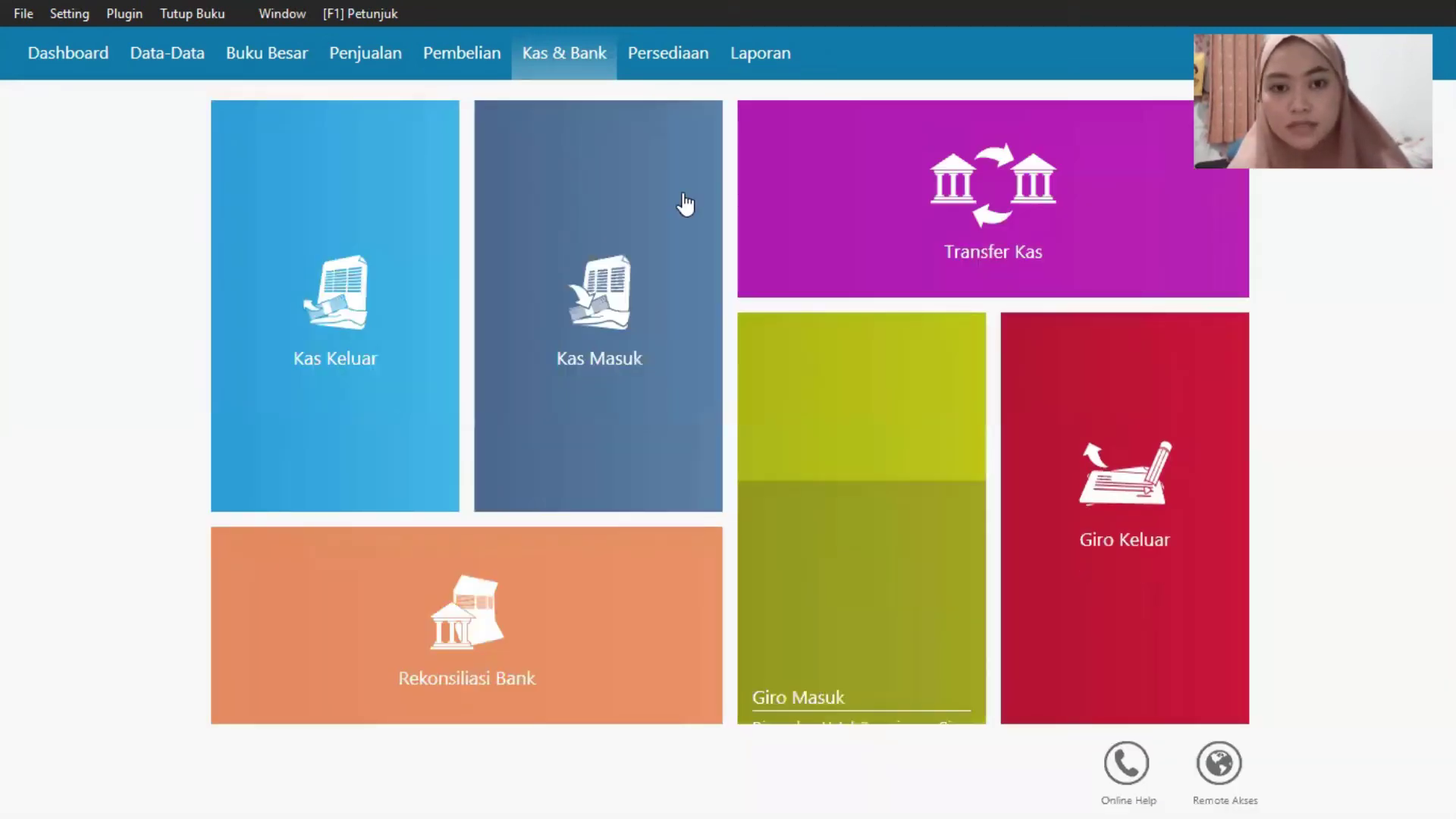
left_click(353, 67)
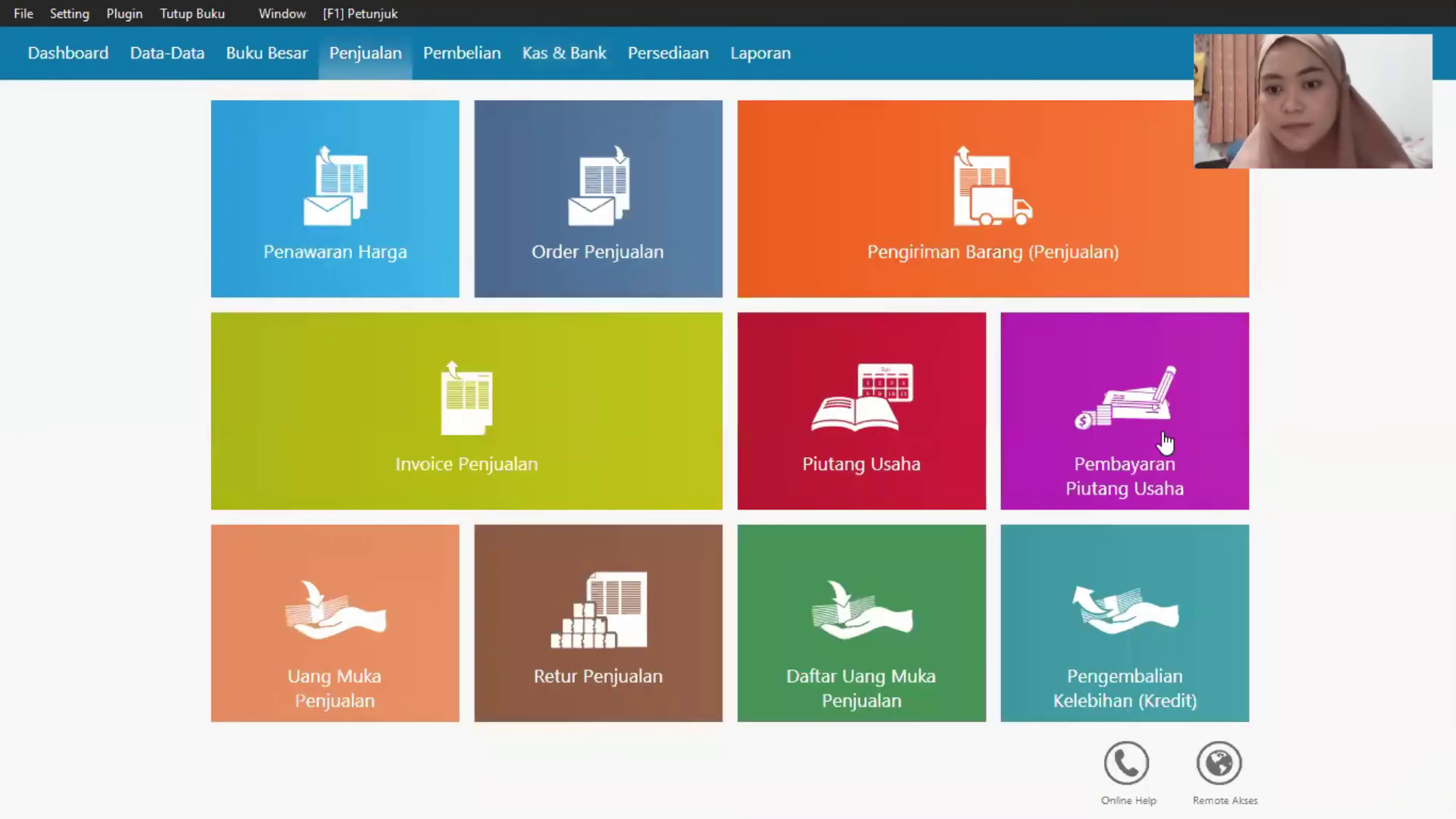
mouse_move(1111, 413)
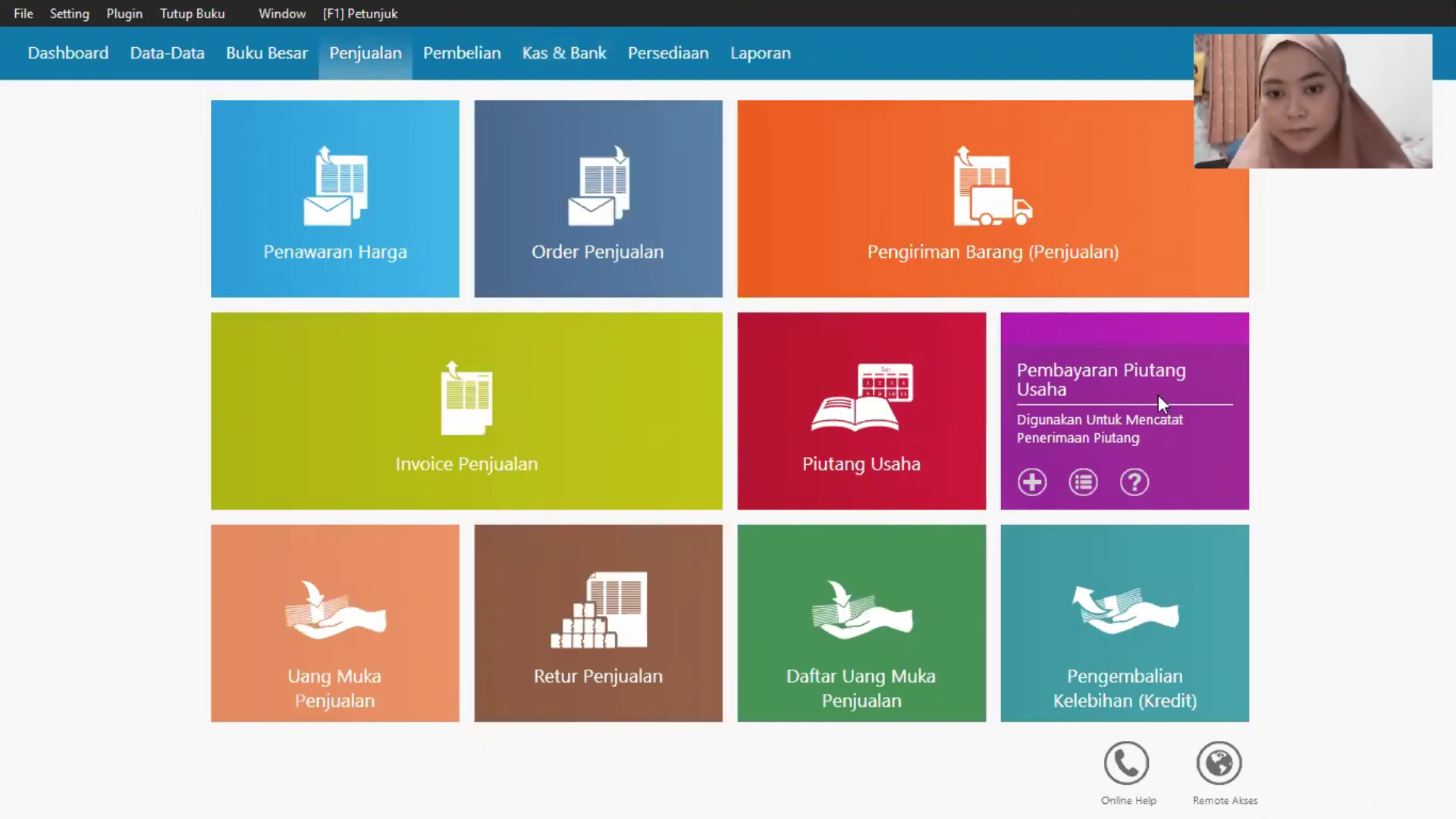
left_click(1158, 395)
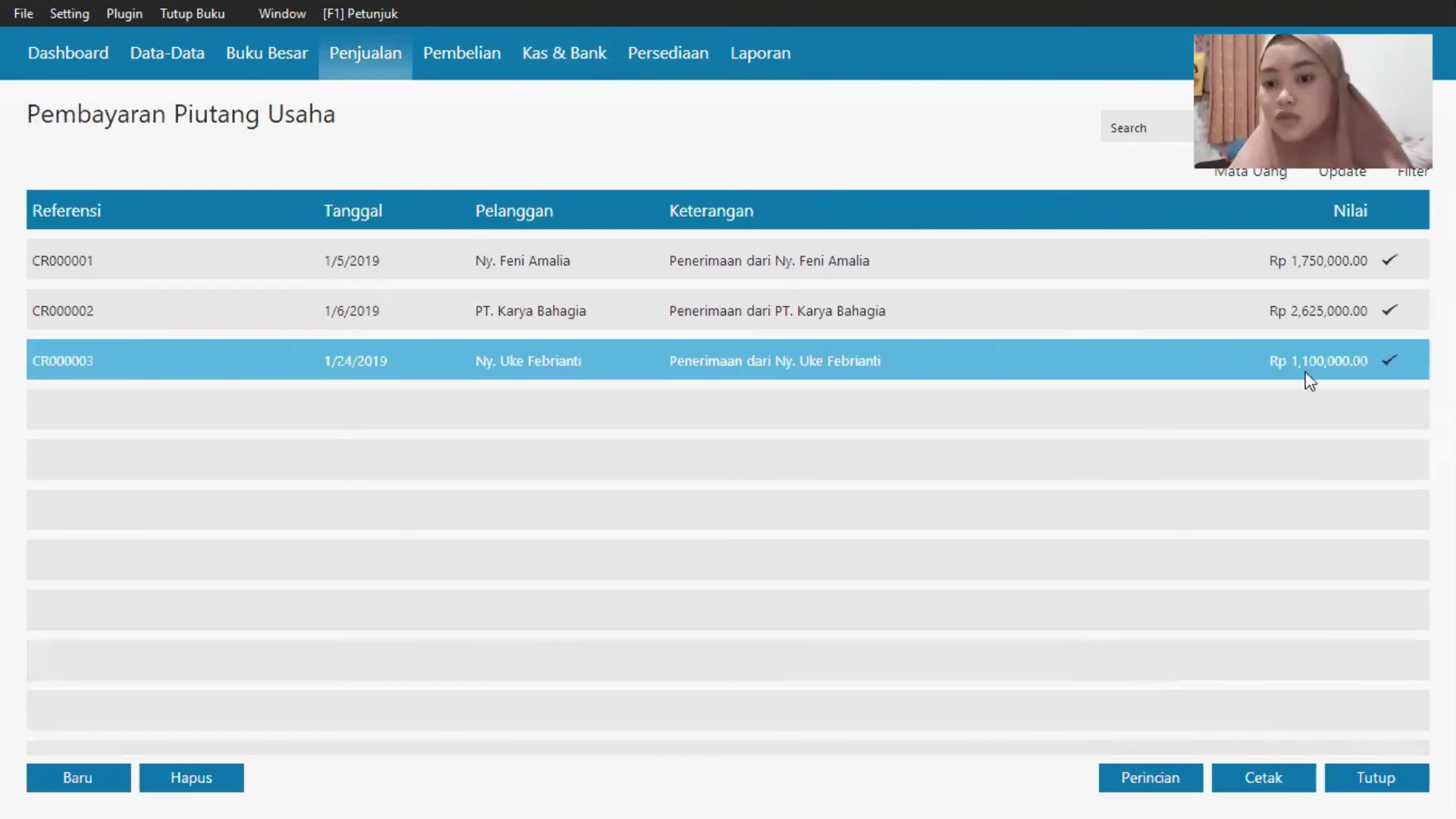
- Check CR000003's journal voucher: 1,100,000.00 debit Bank, credit Piutang Usaha
right_click(781, 357)
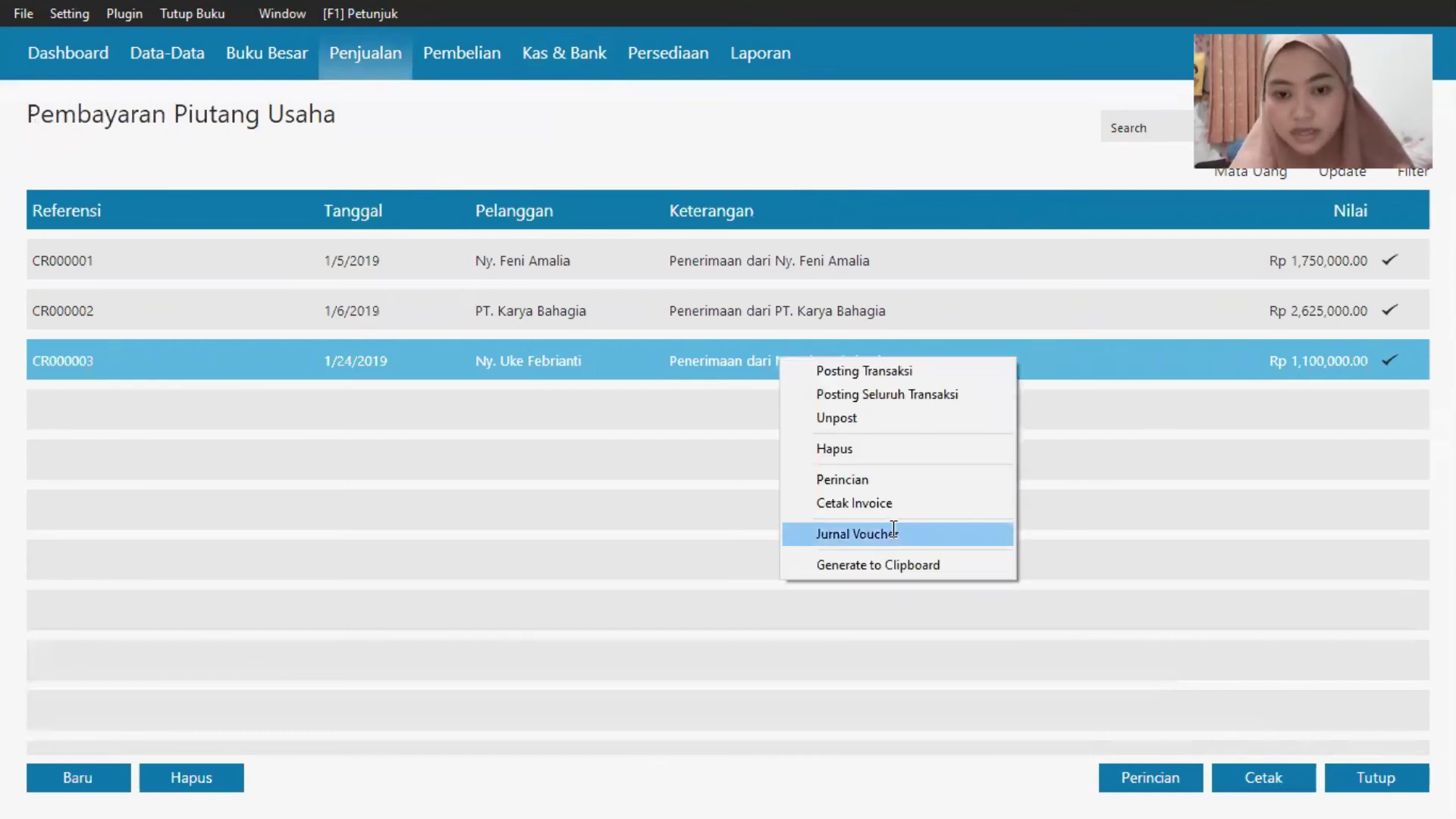
left_click(865, 532)
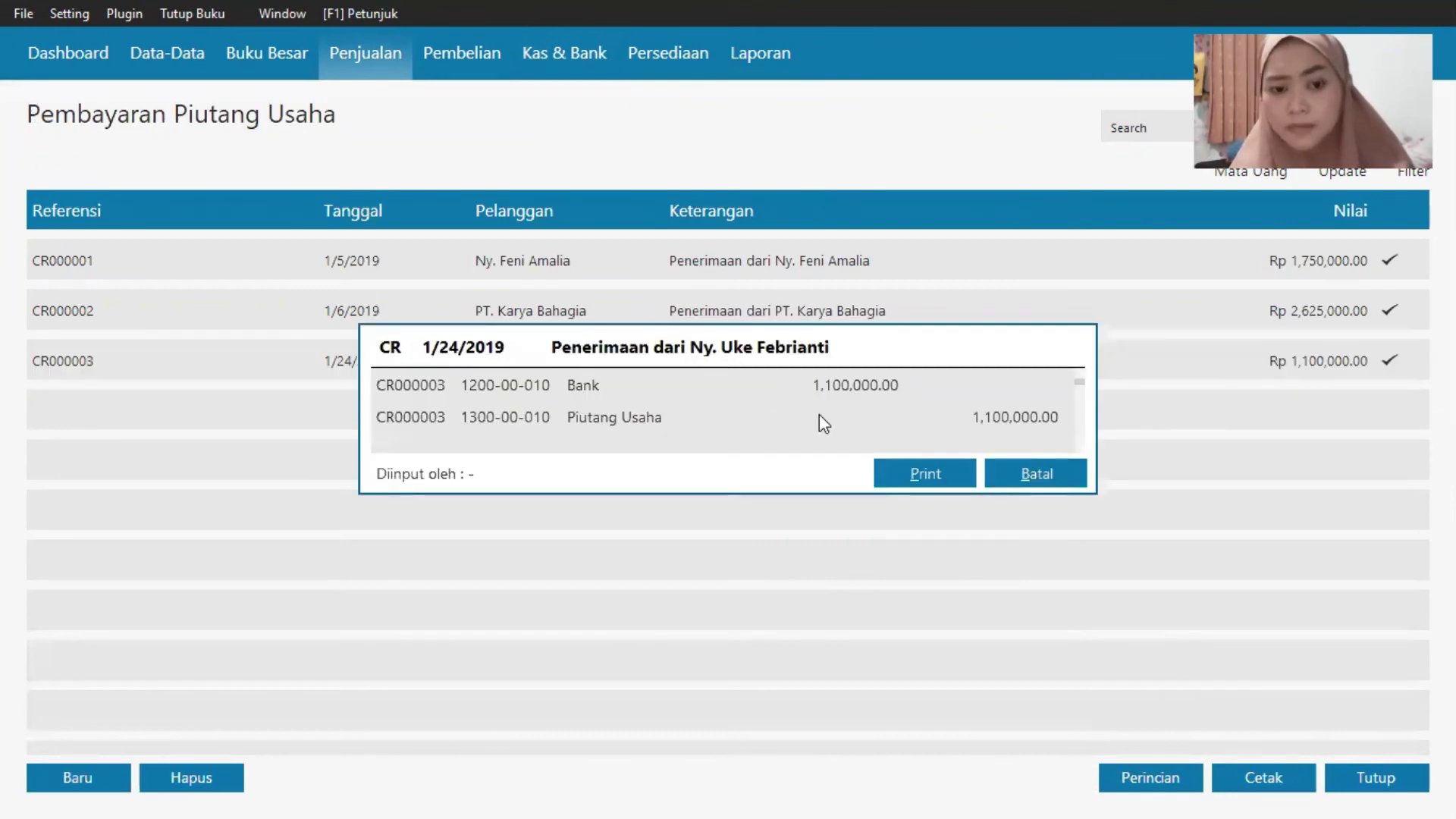
left_click(912, 462)
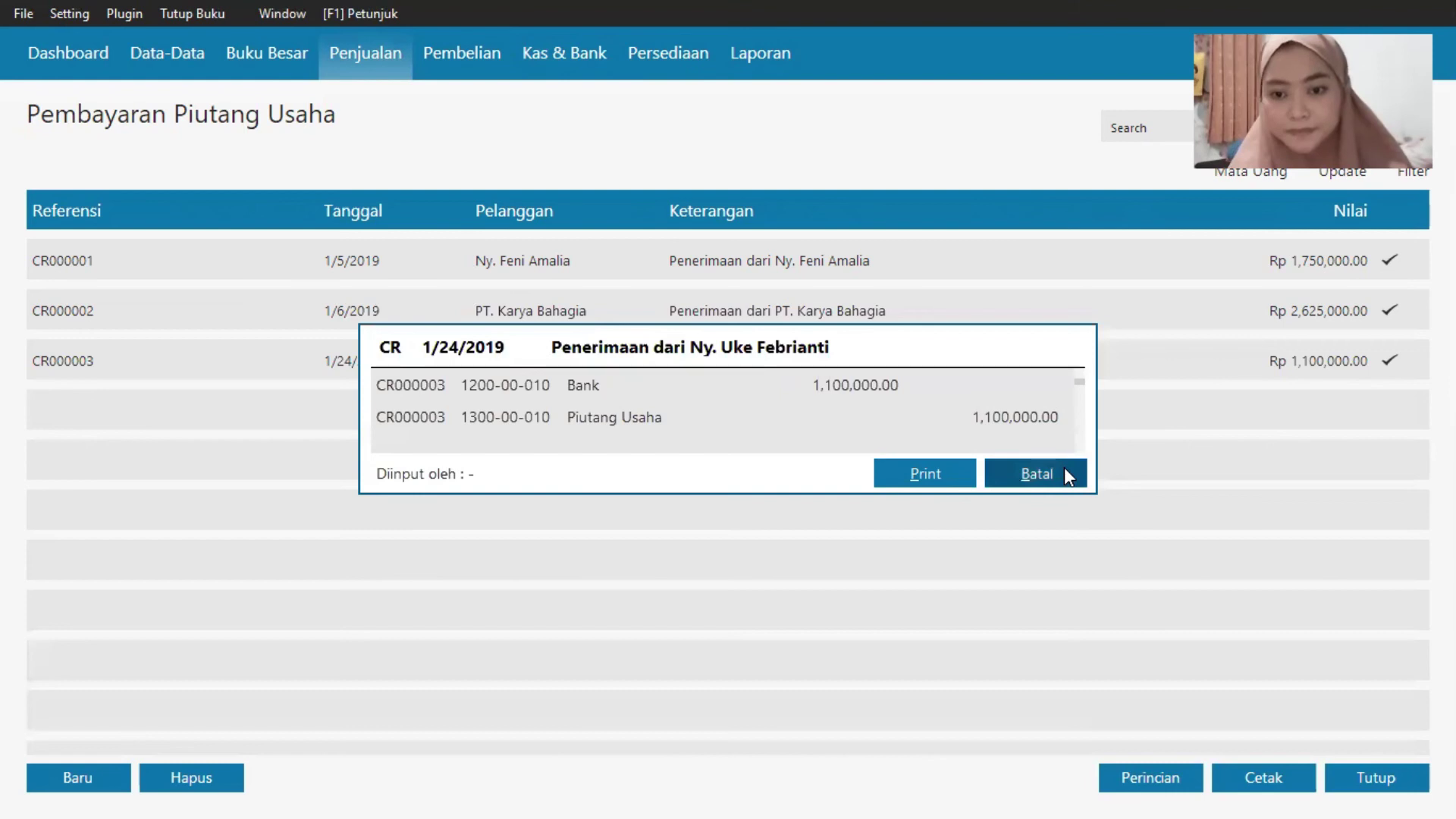
left_click(1064, 468)
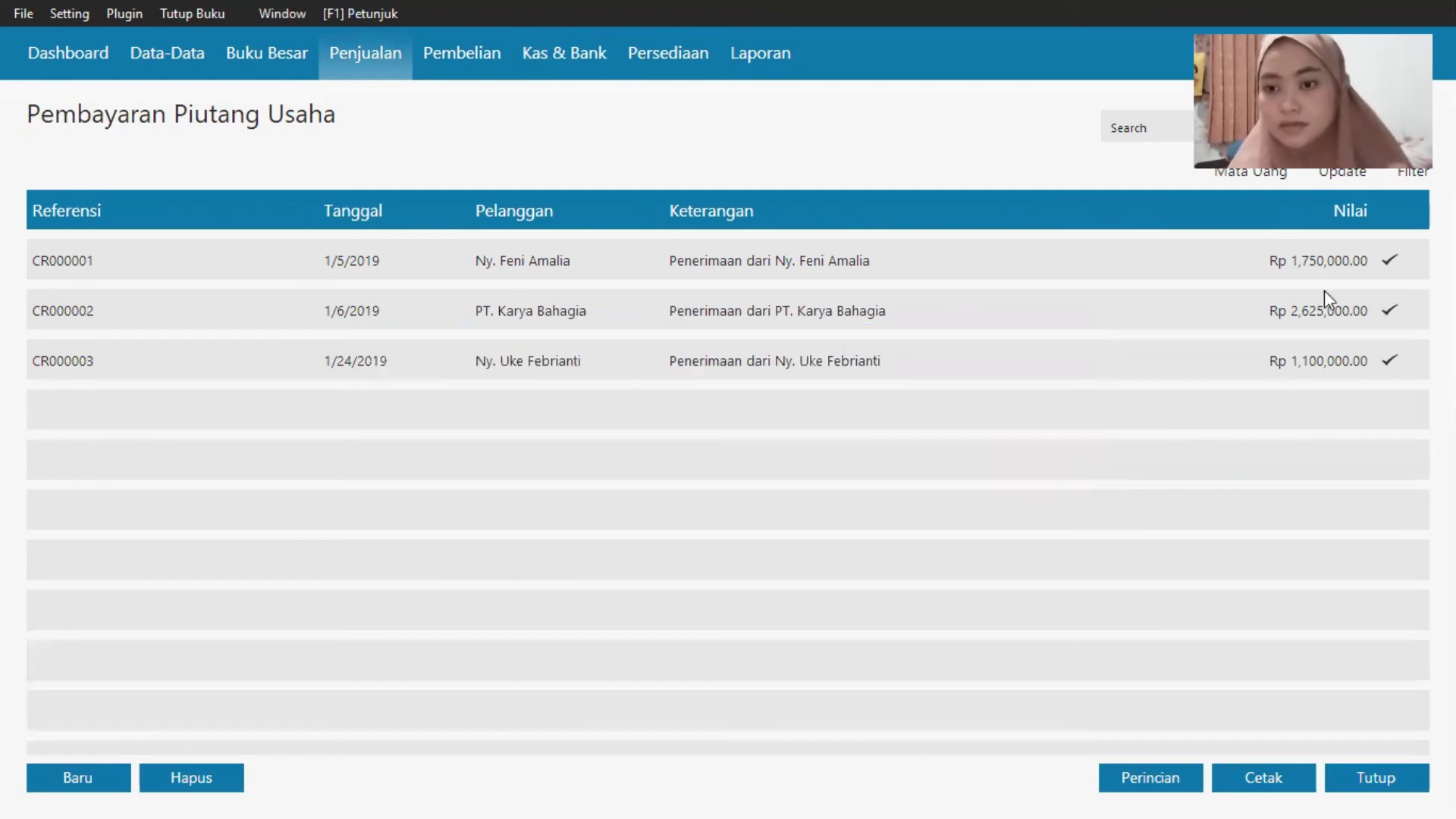
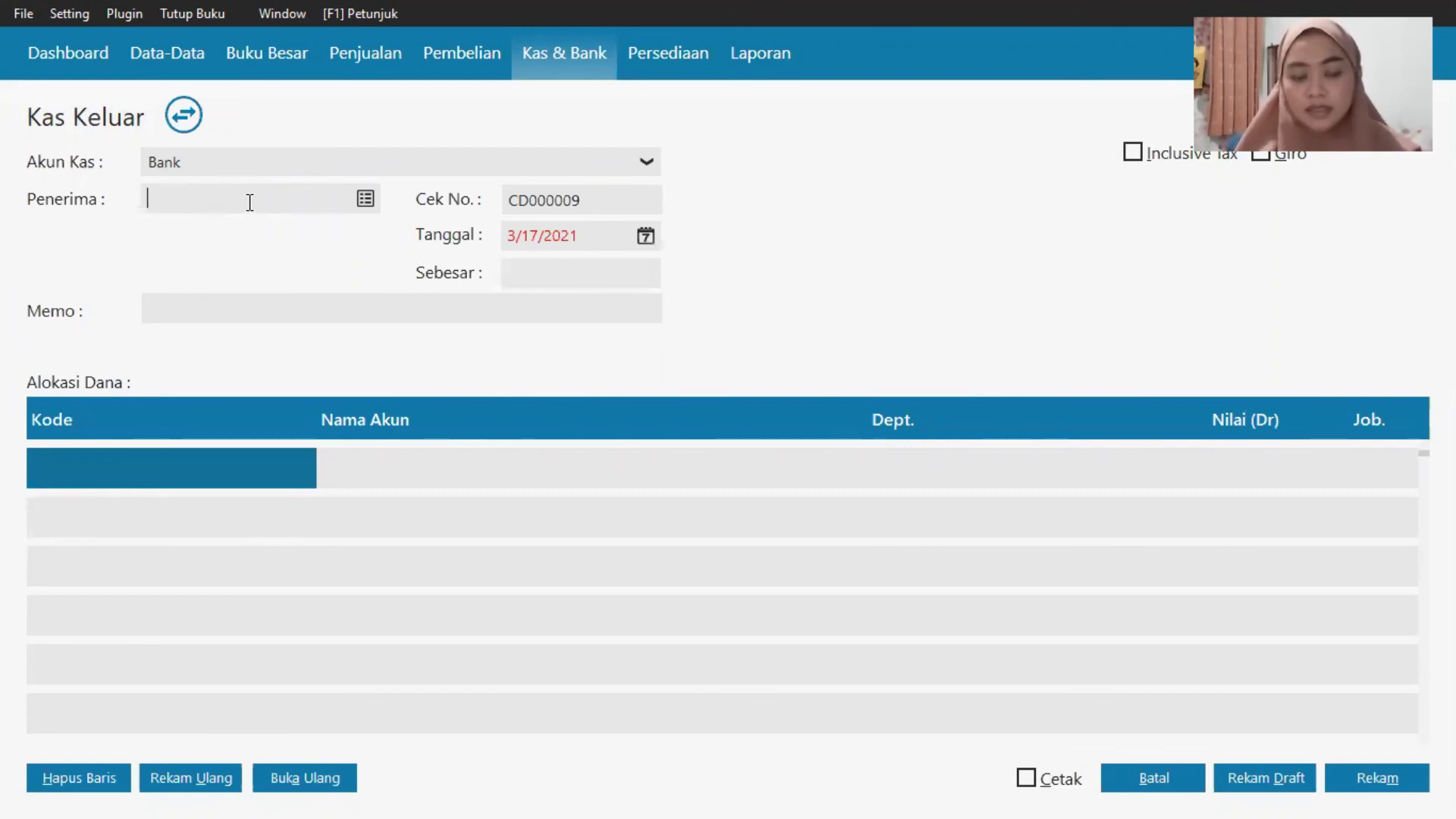
- From the Penerima name list, start a new Data Nama & Alamat entry with proposed ID CUST-2
left_click(367, 200)
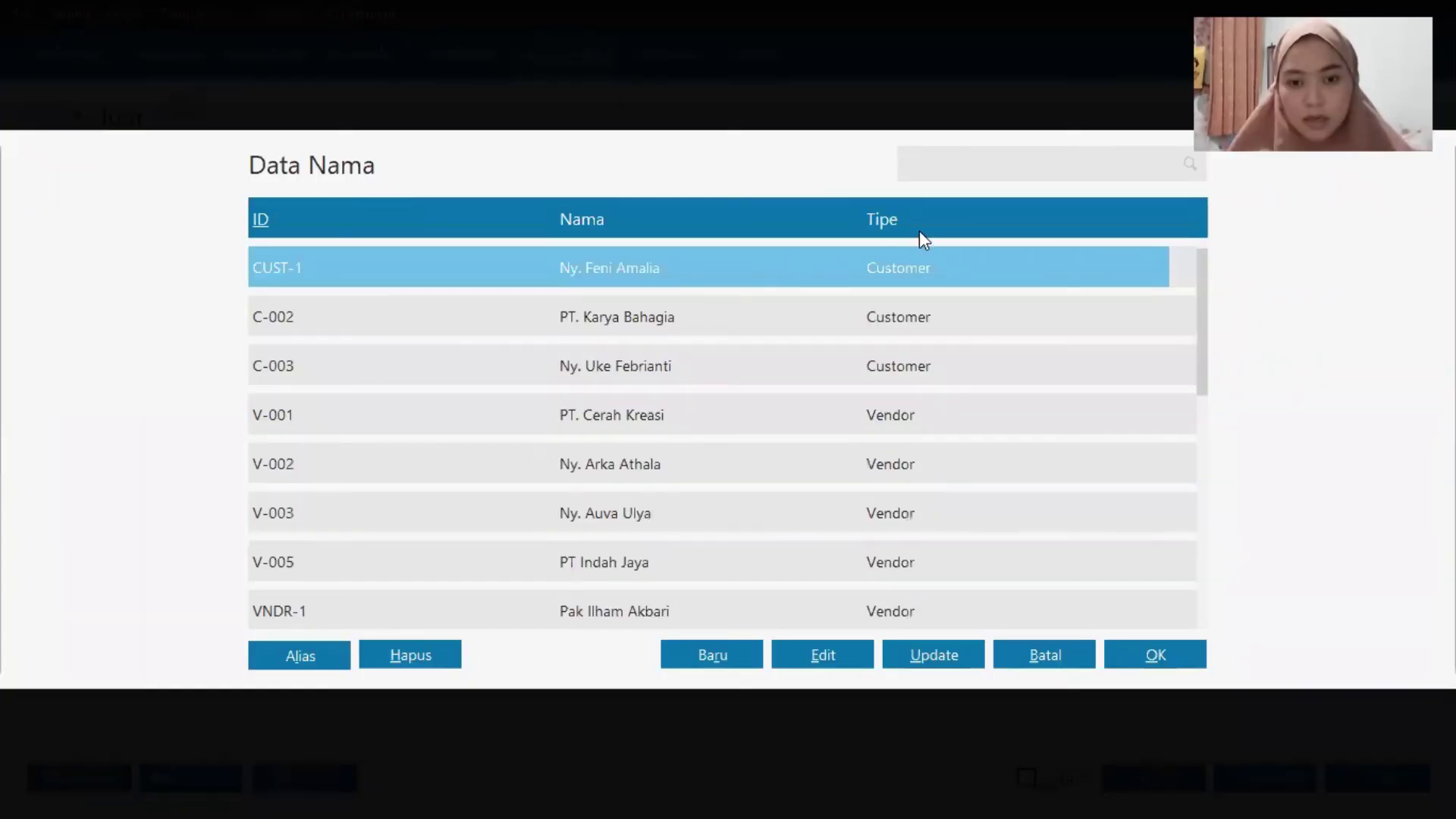
left_click_drag(1202, 276, 1200, 379)
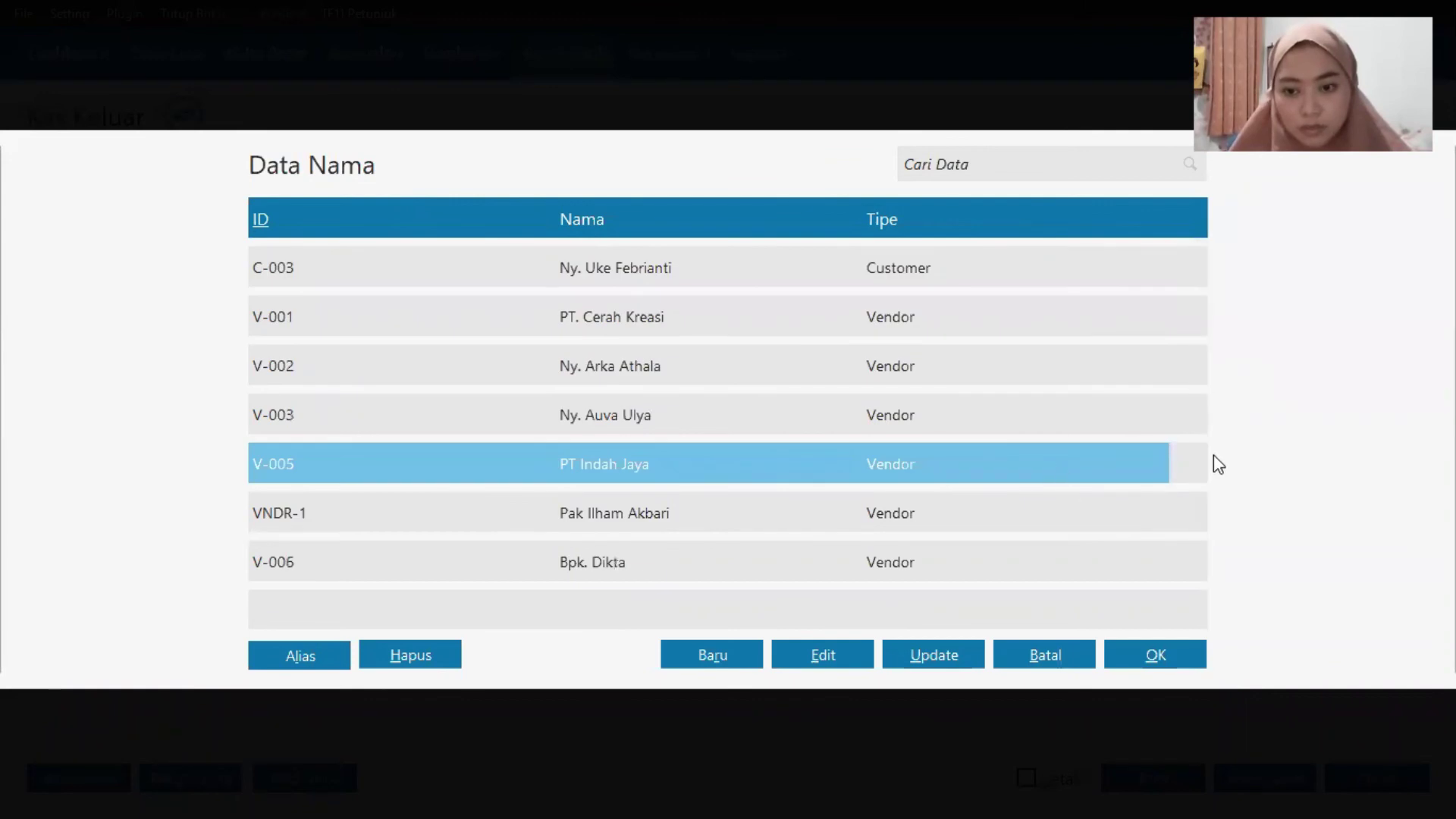
left_click_drag(1199, 456, 1203, 535)
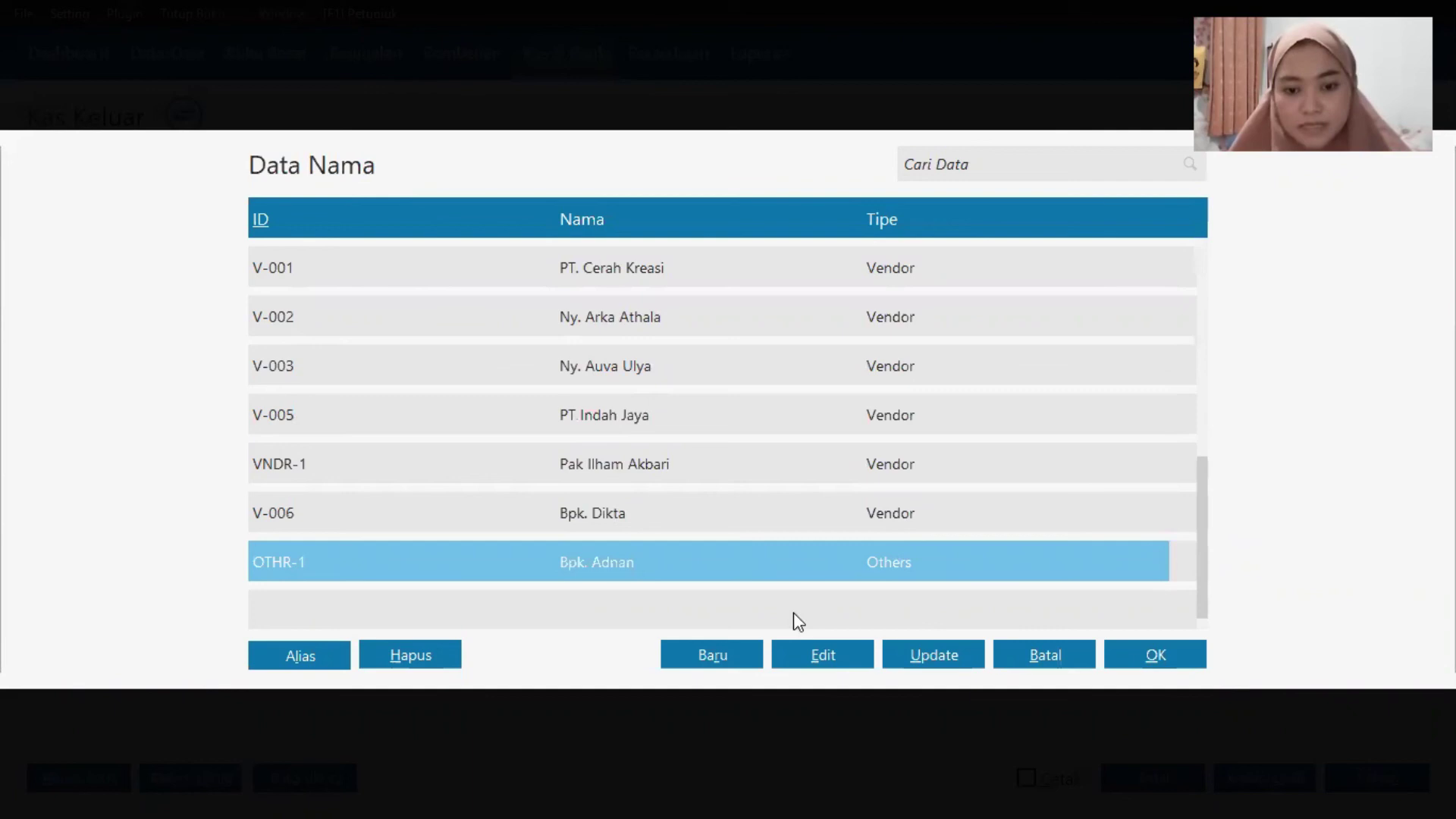
left_click(739, 651)
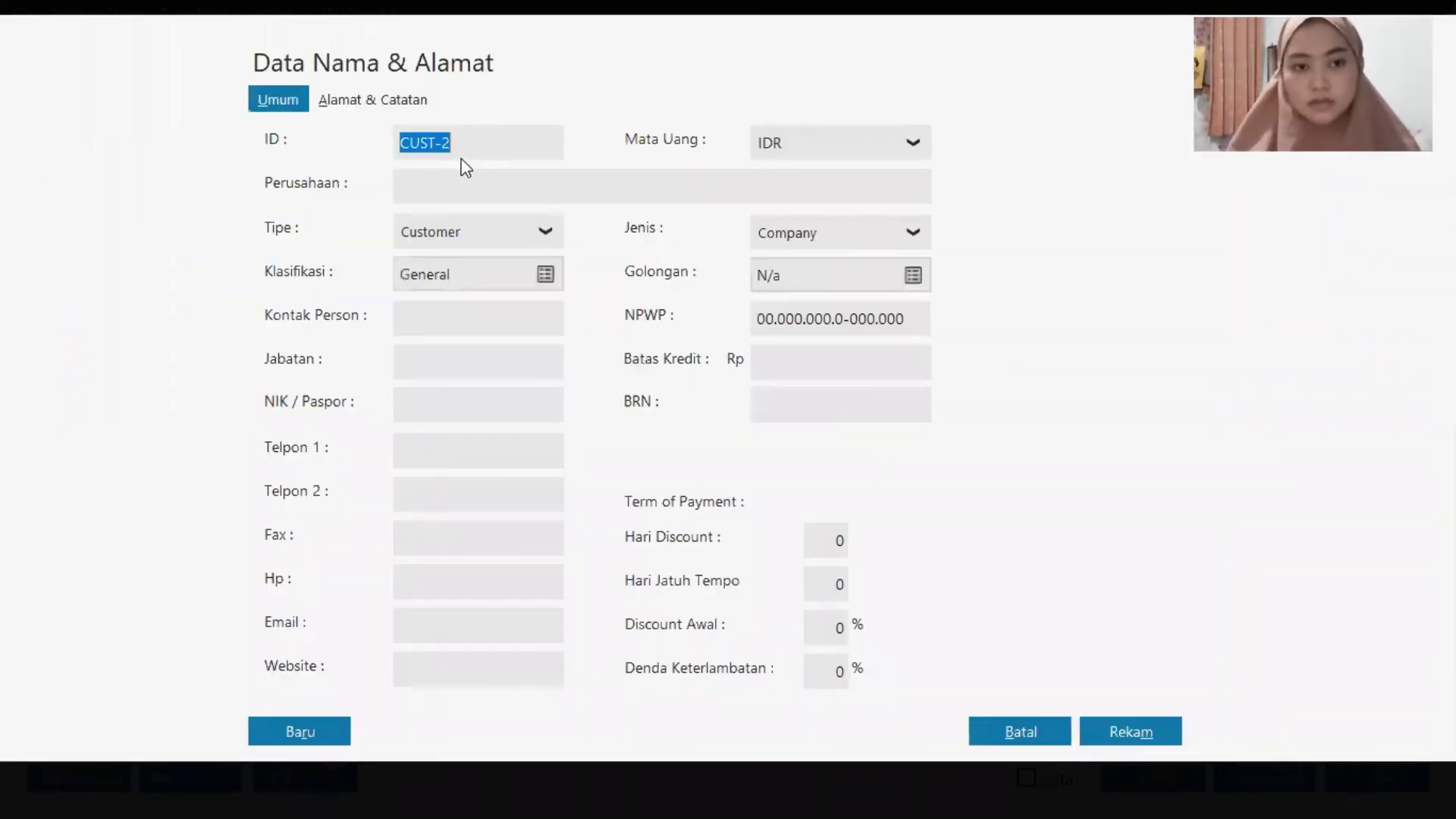
- Create Employee-type name 'Karyawan' (EMPL-1) and save it despite the incomplete NPWP/NIK warning
left_click(515, 241)
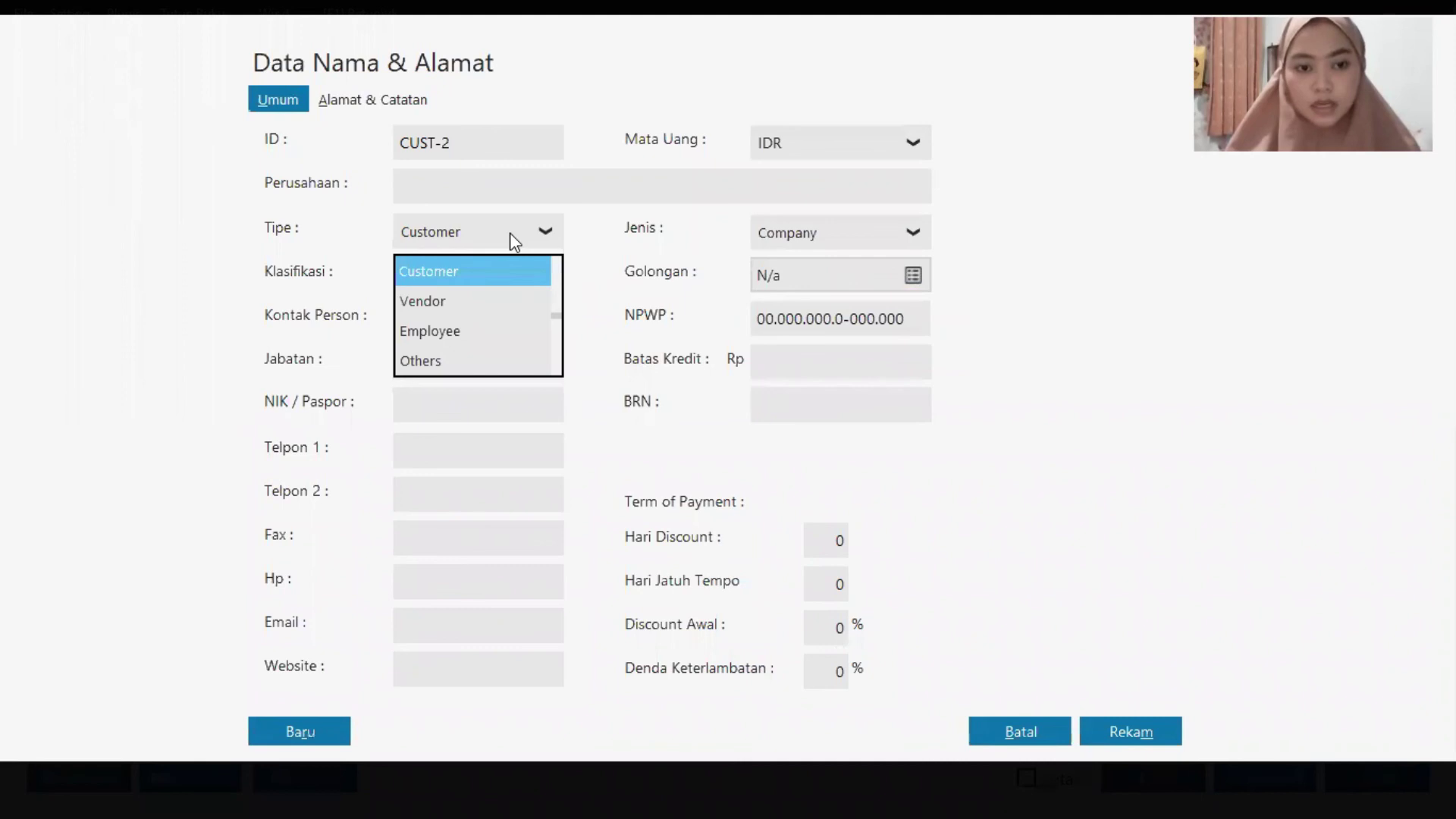
left_click(476, 326)
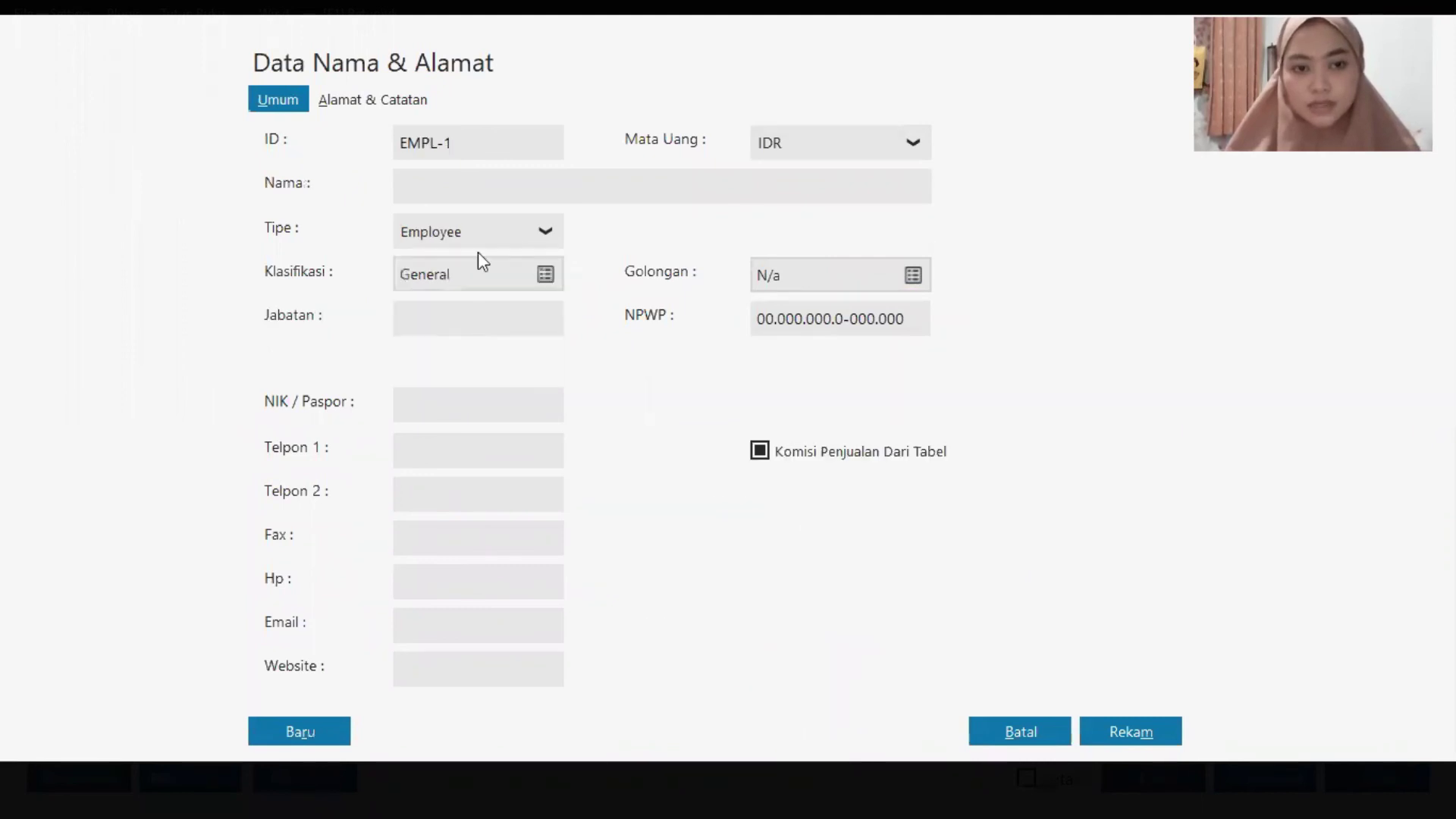
left_click(488, 184)
type("Karyawan")
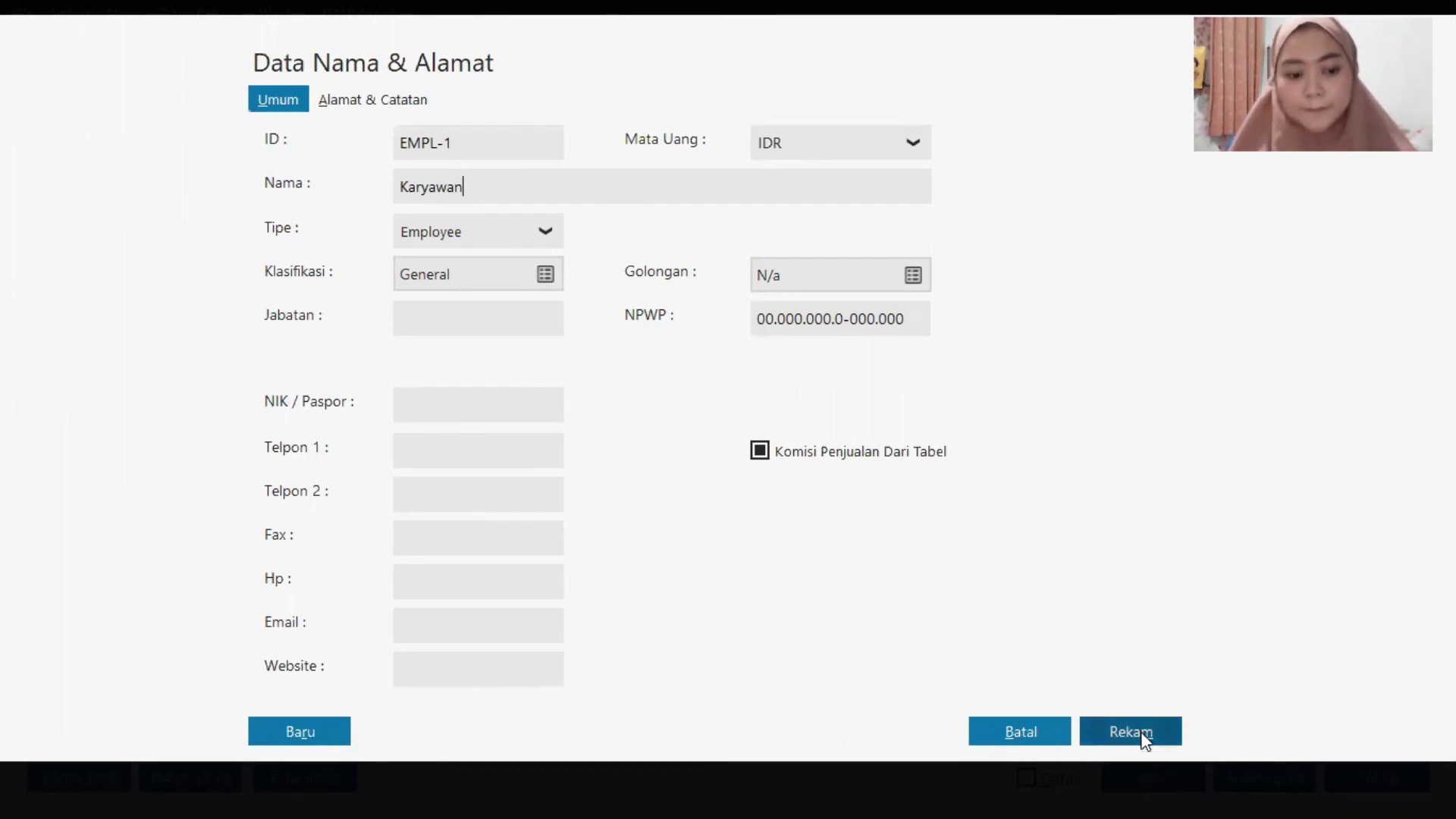
key("alt+Tab")
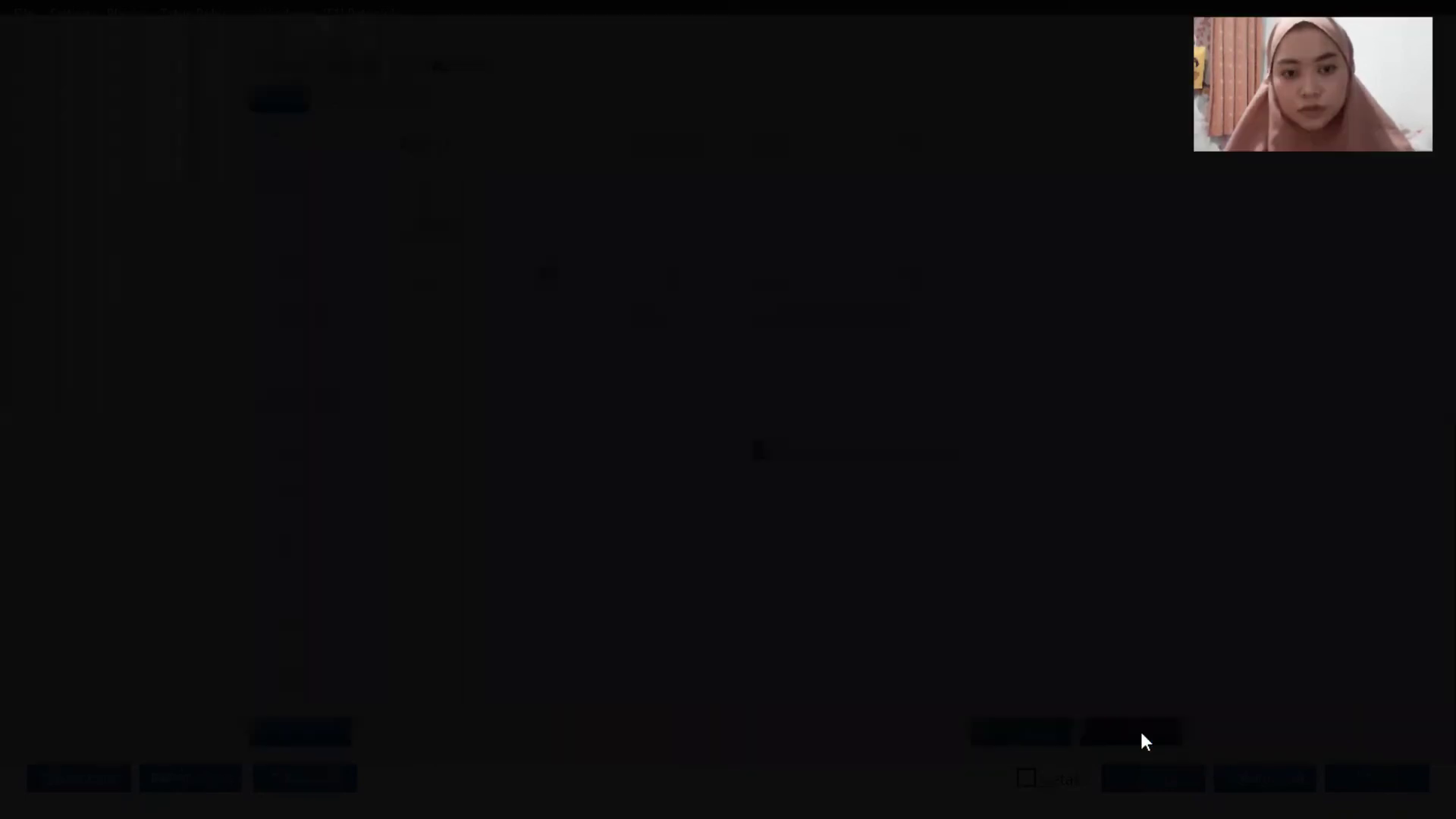
left_click(538, 285)
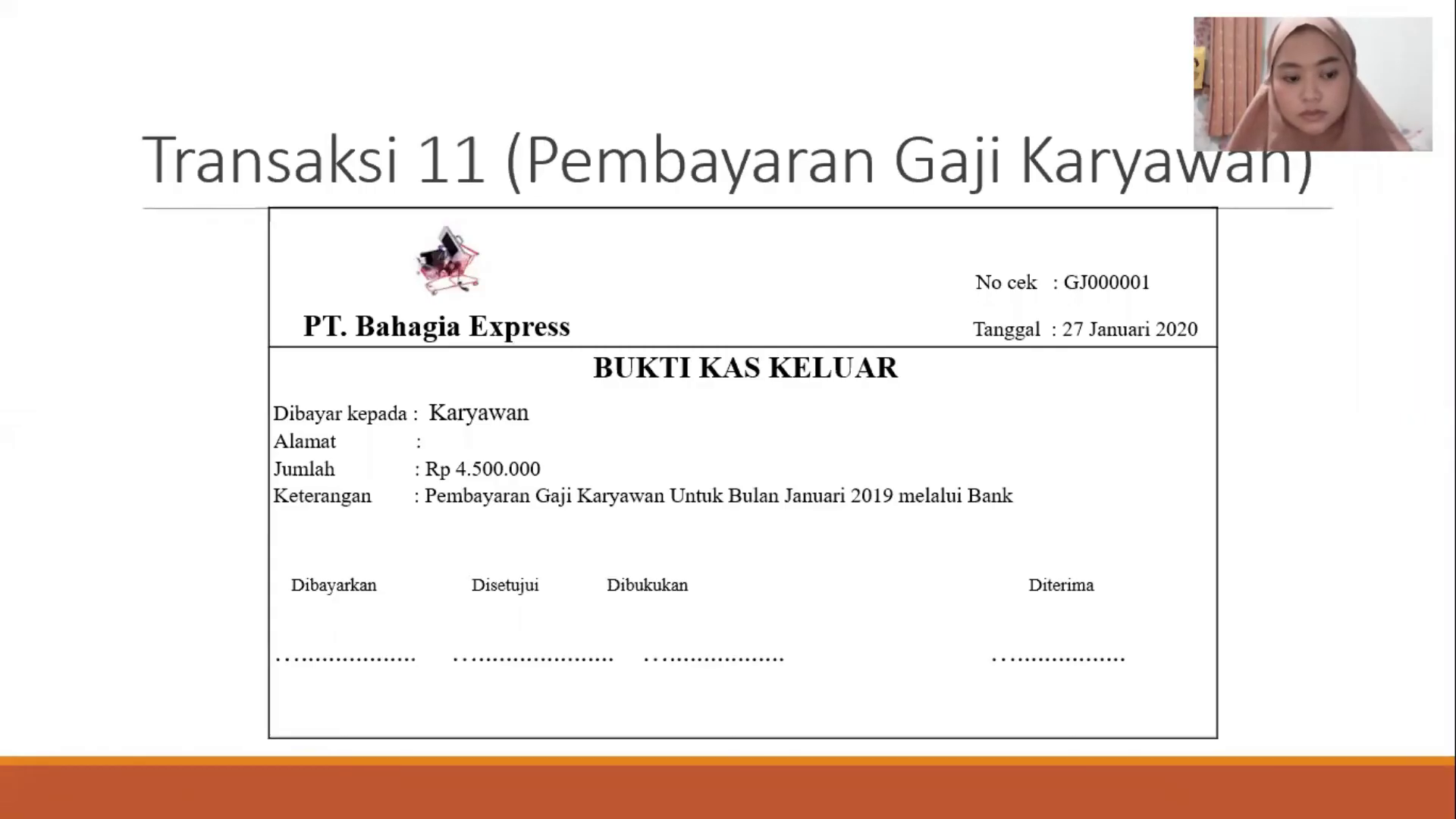
key("alt+Tab")
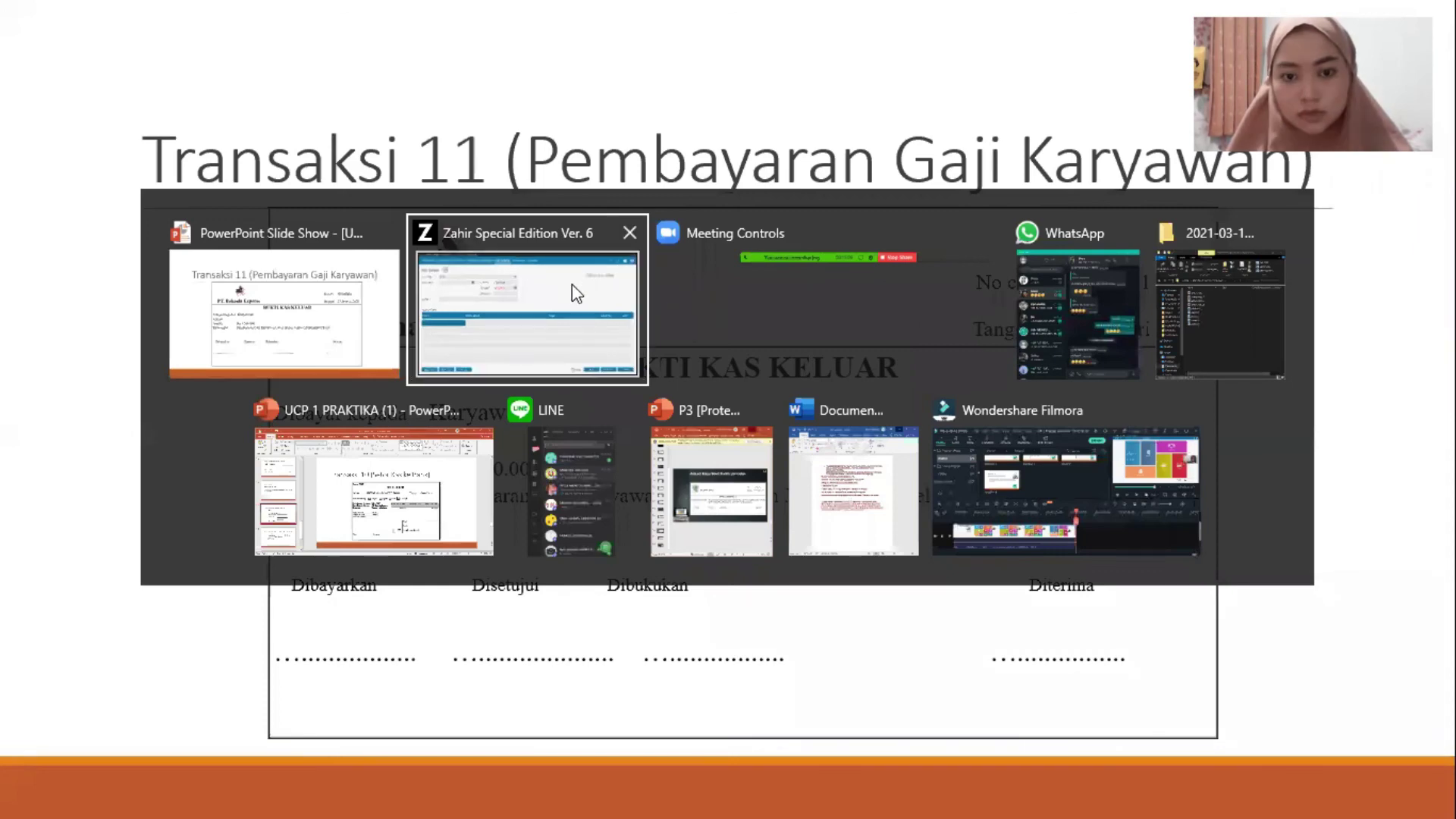
left_click(572, 285)
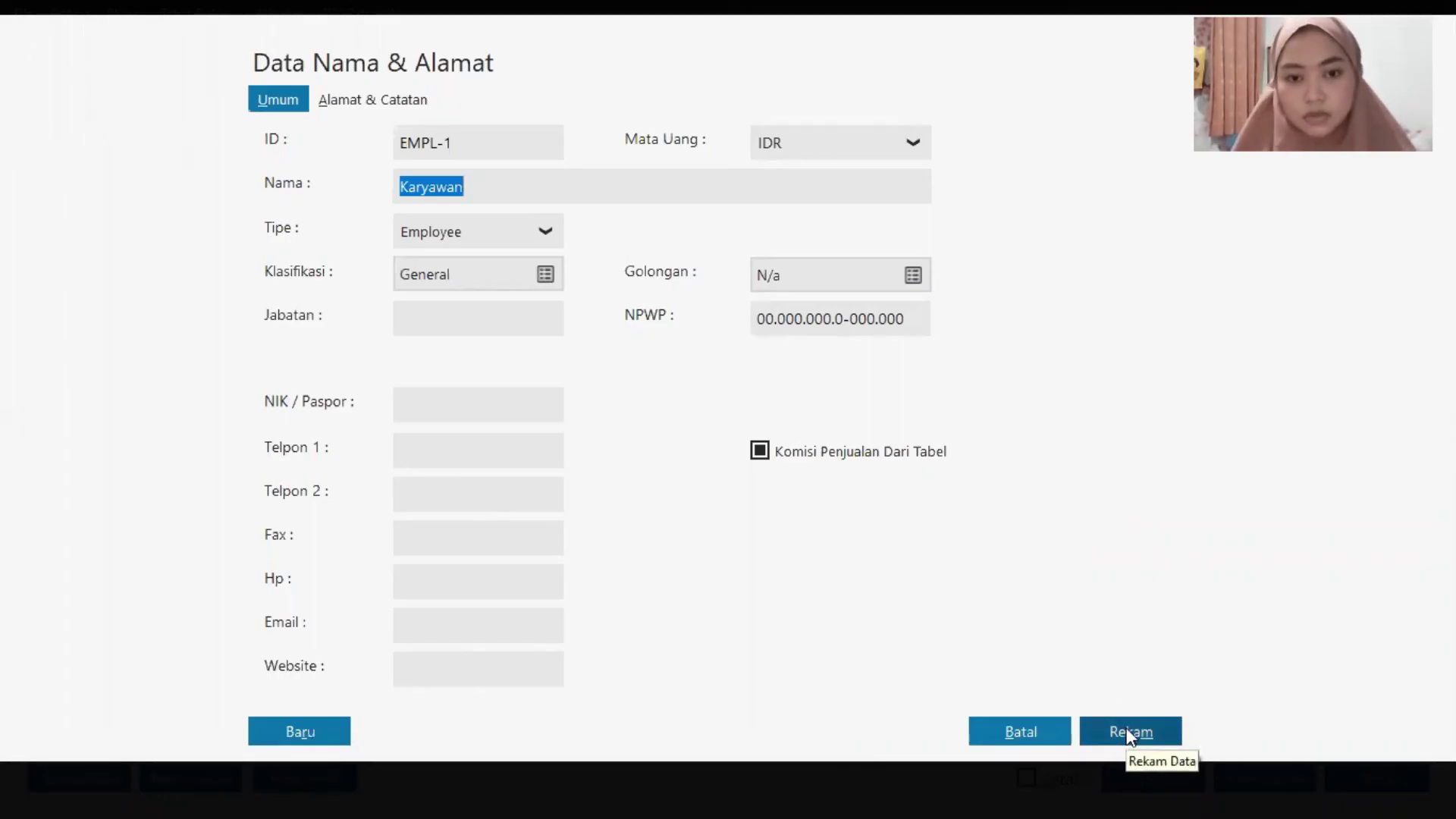
left_click(1130, 733)
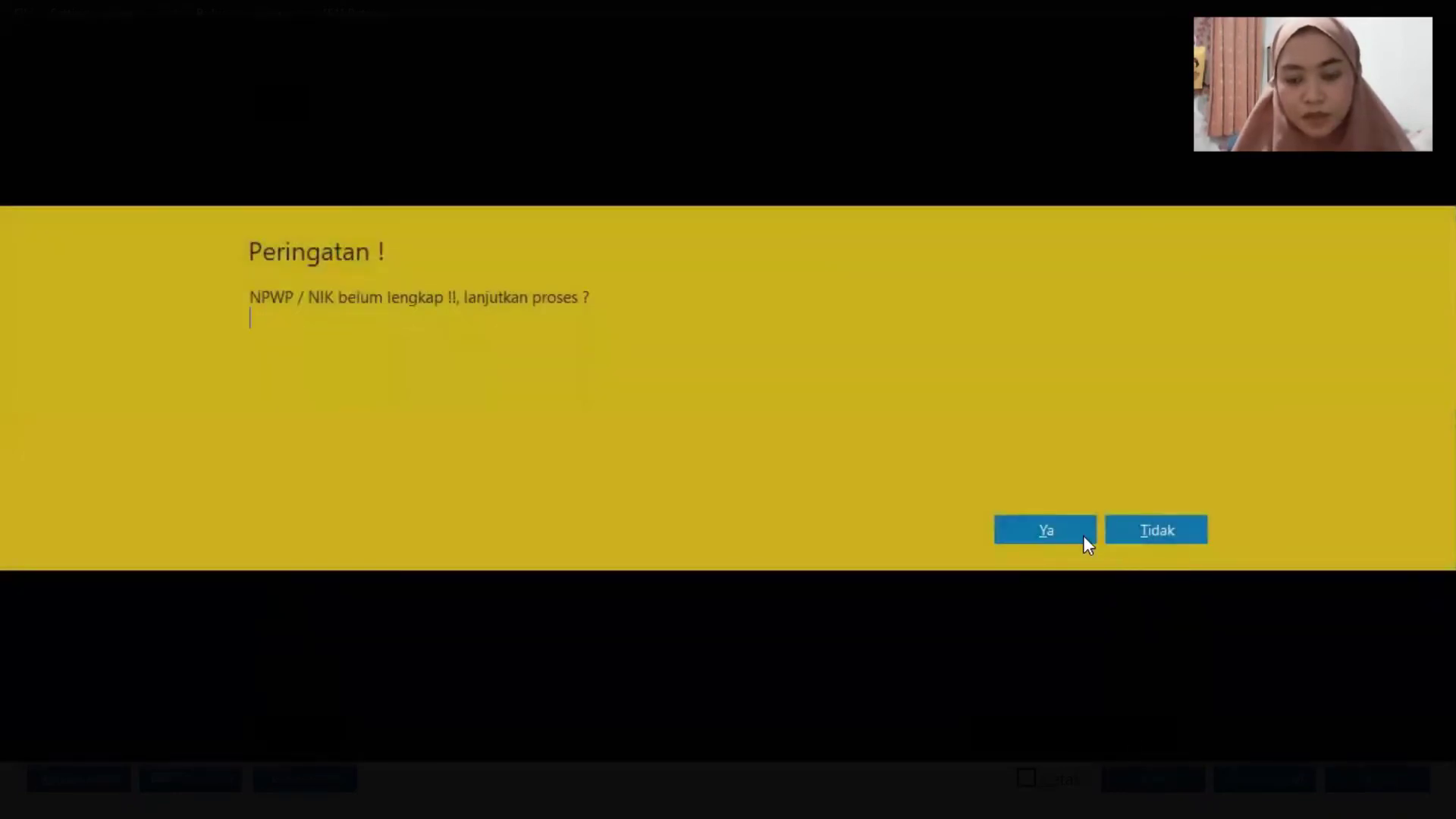
left_click(1083, 534)
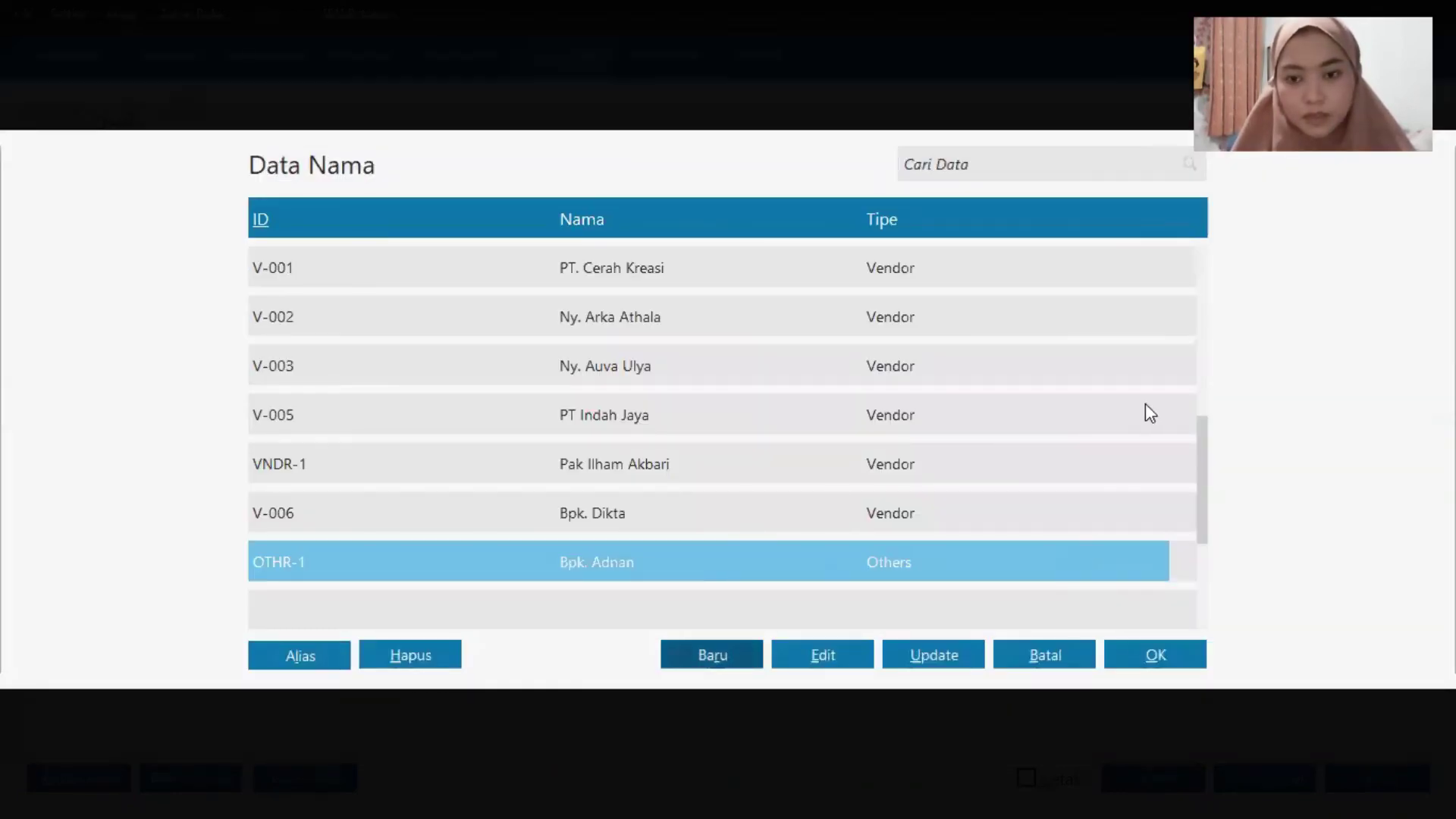
- Choose Karyawan as the Kas Keluar payment recipient, checking the Transaksi 11 voucher slide
left_click_drag(1203, 431, 1208, 526)
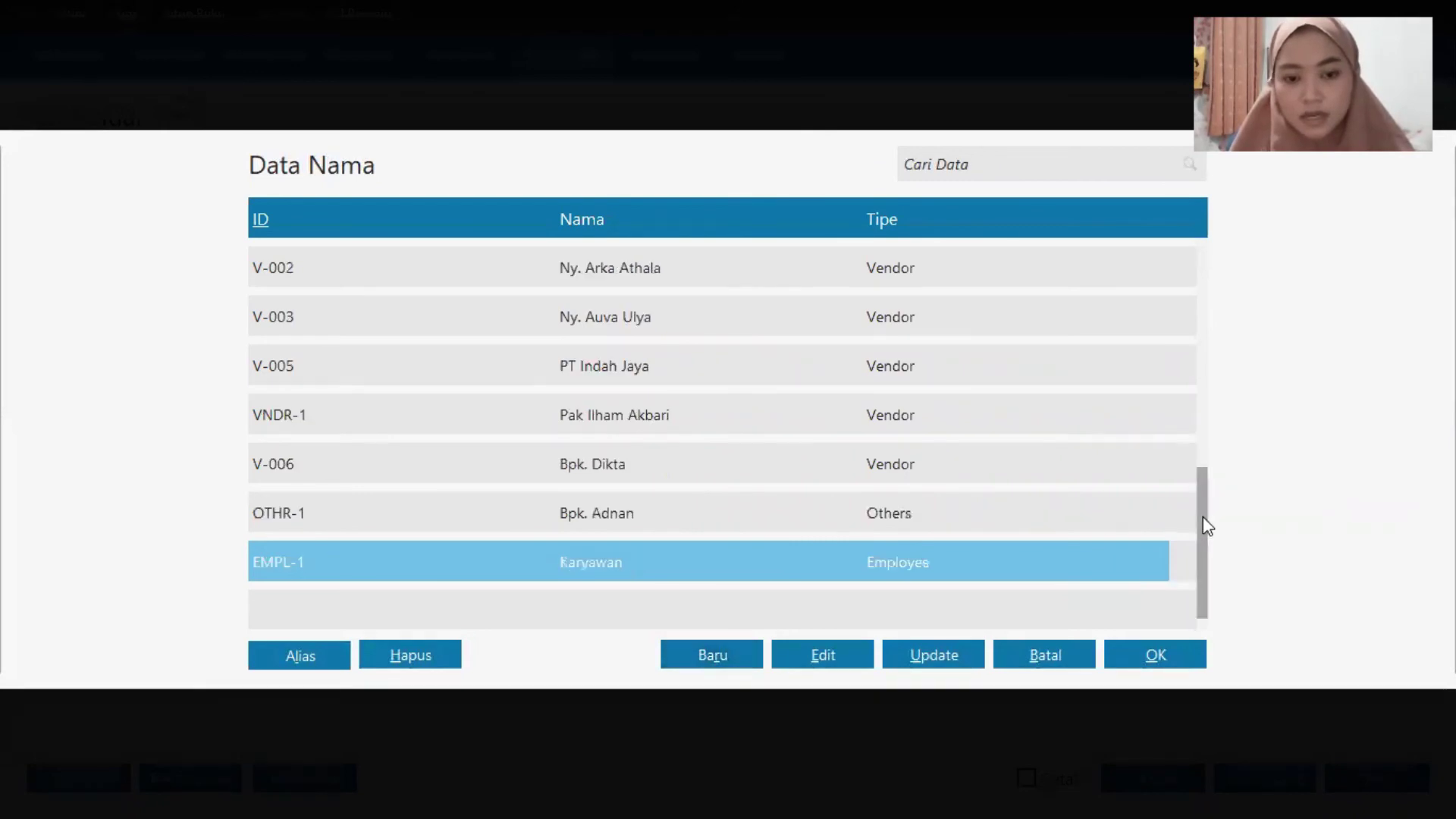
double_click(679, 566)
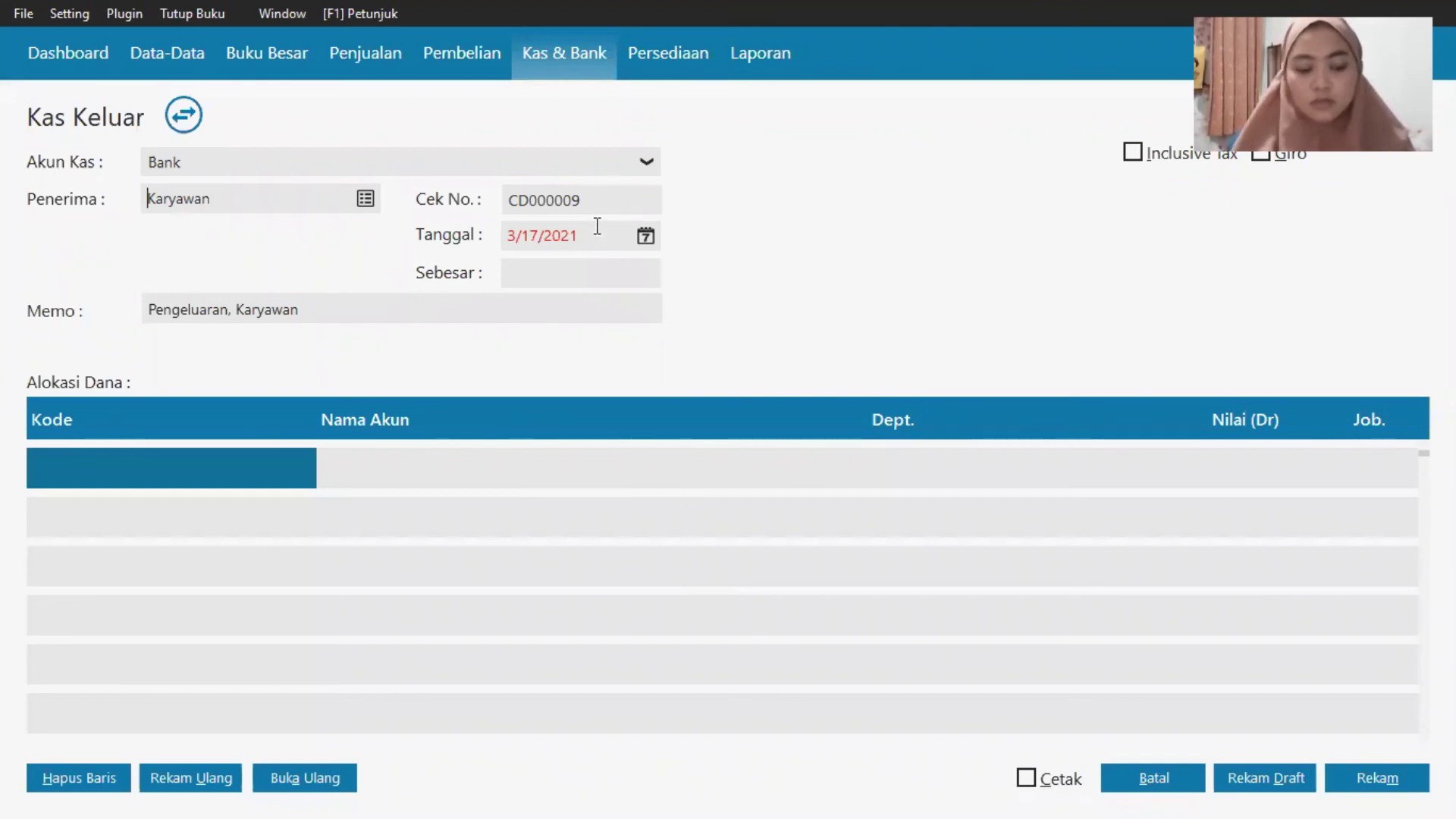
key("alt+Tab")
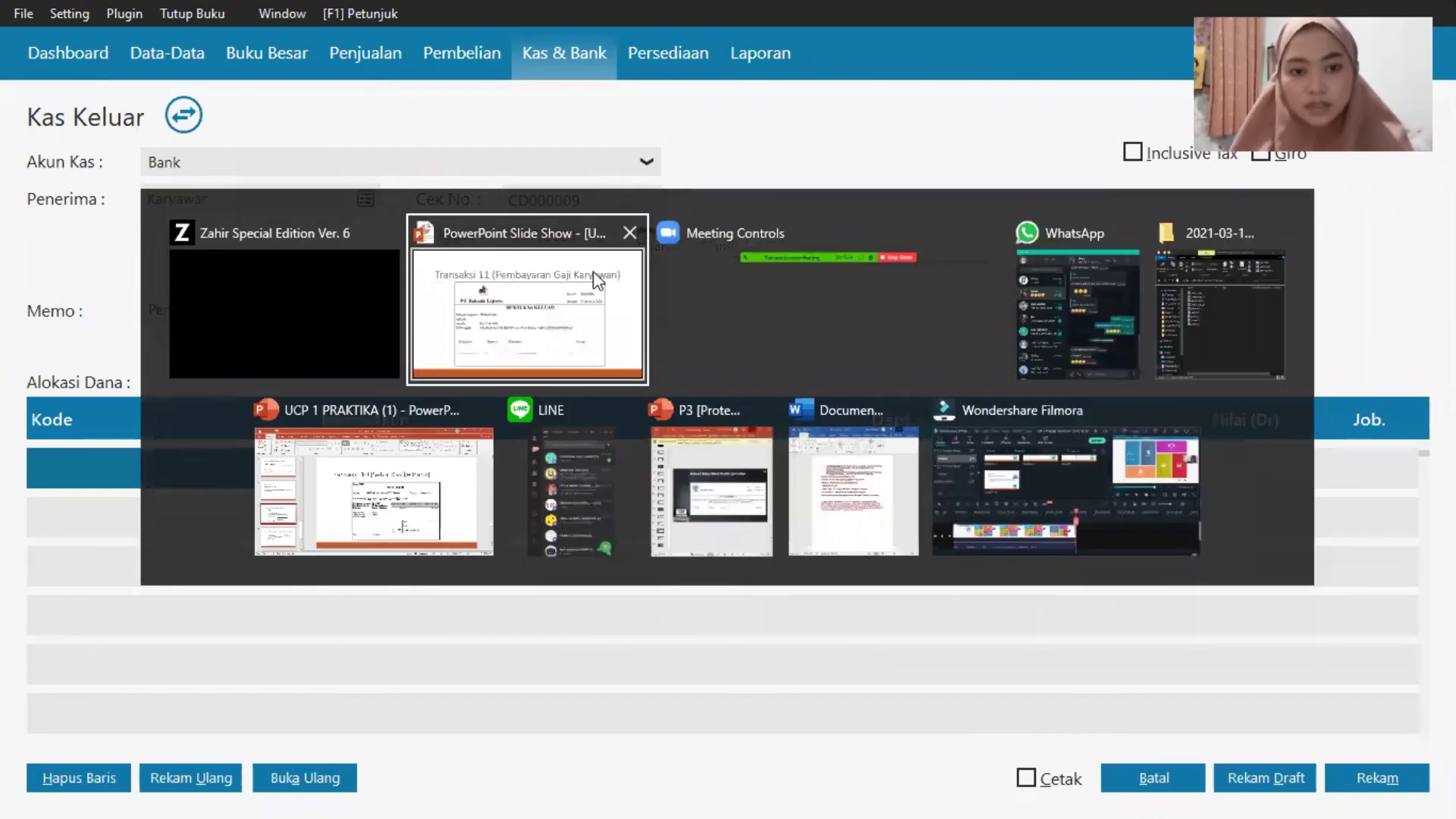
left_click(593, 271)
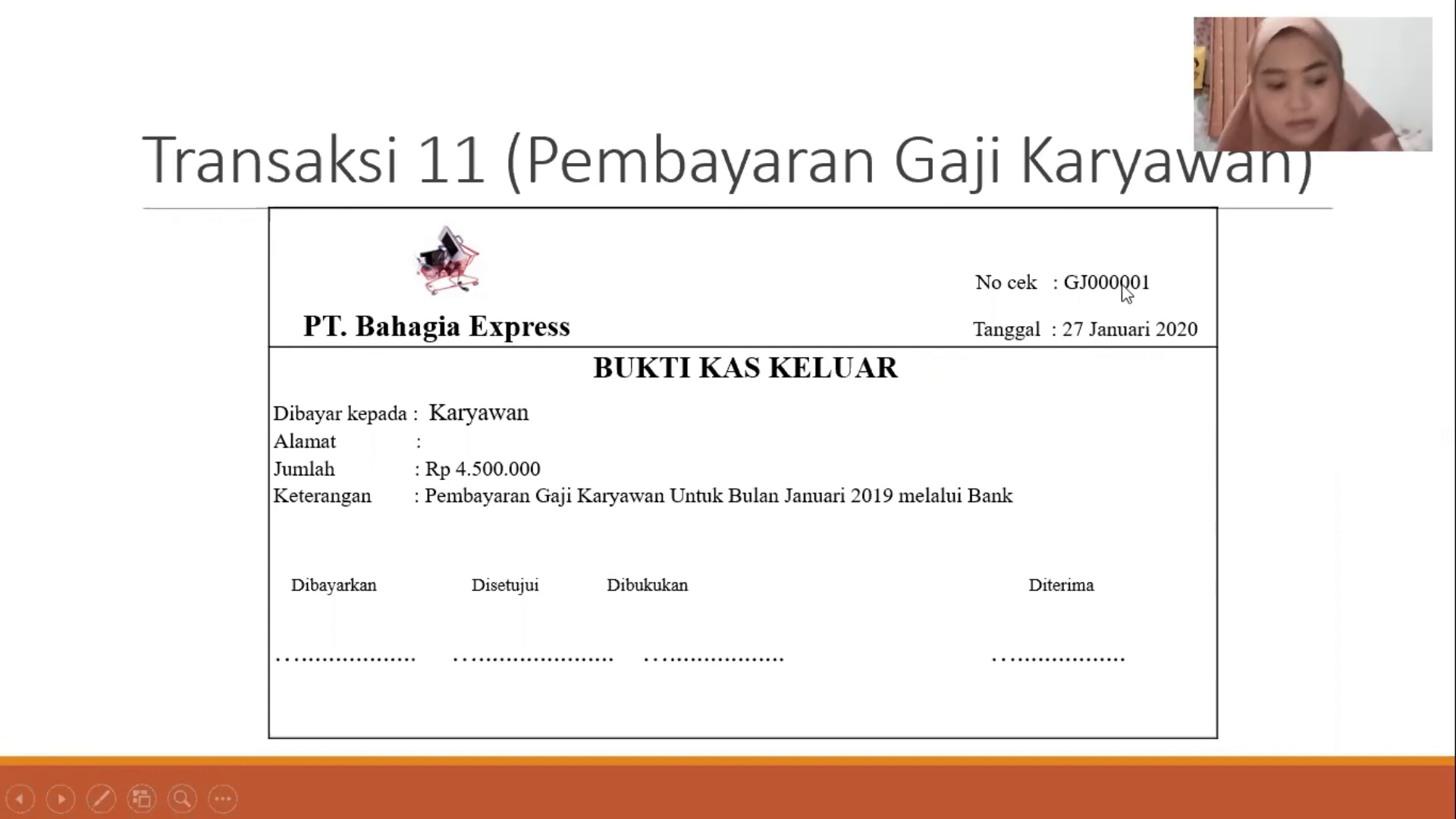
key("alt+Tab")
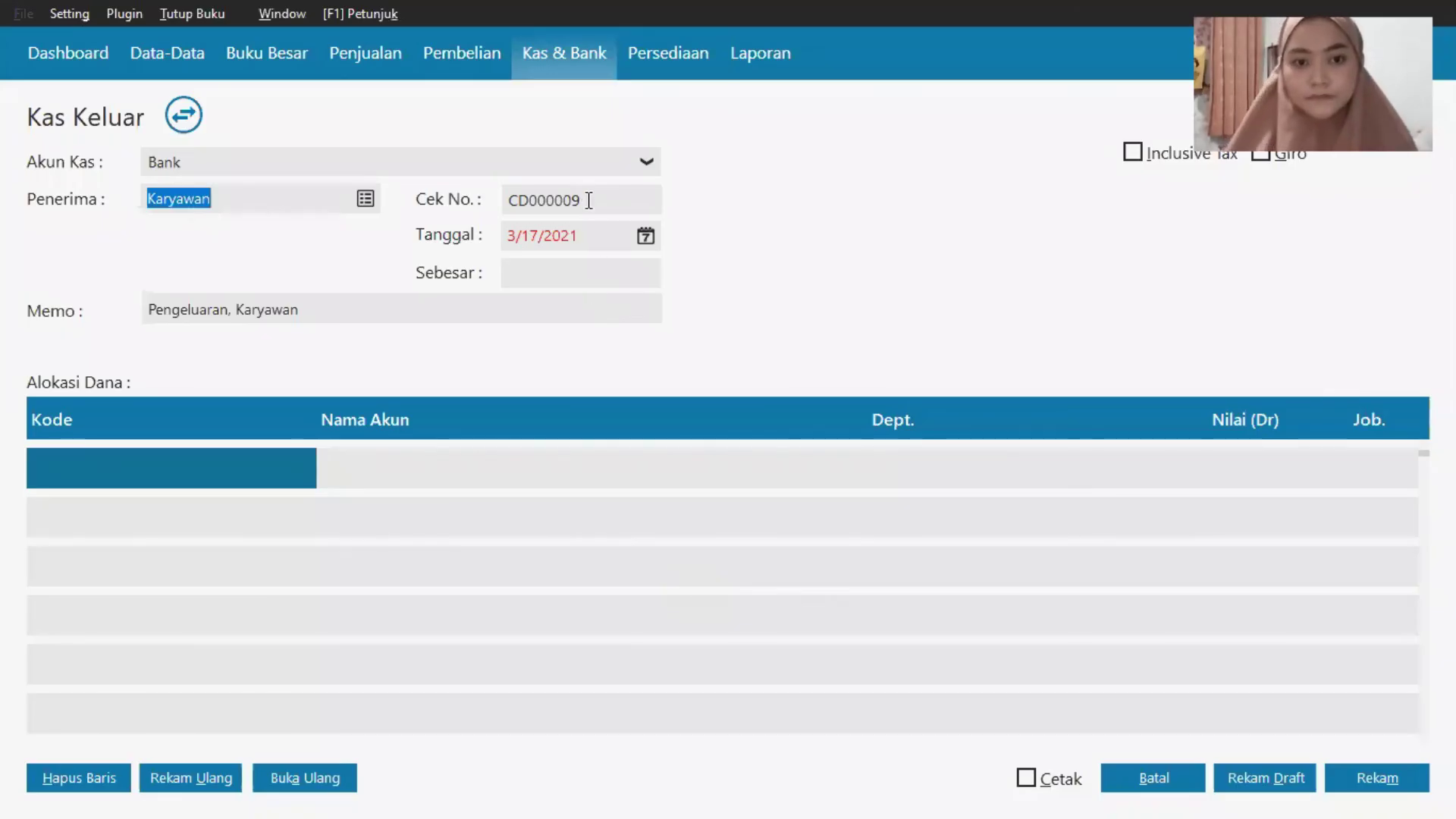
- Change the cheque number from its CD prefix to GJ000001
left_click(590, 201)
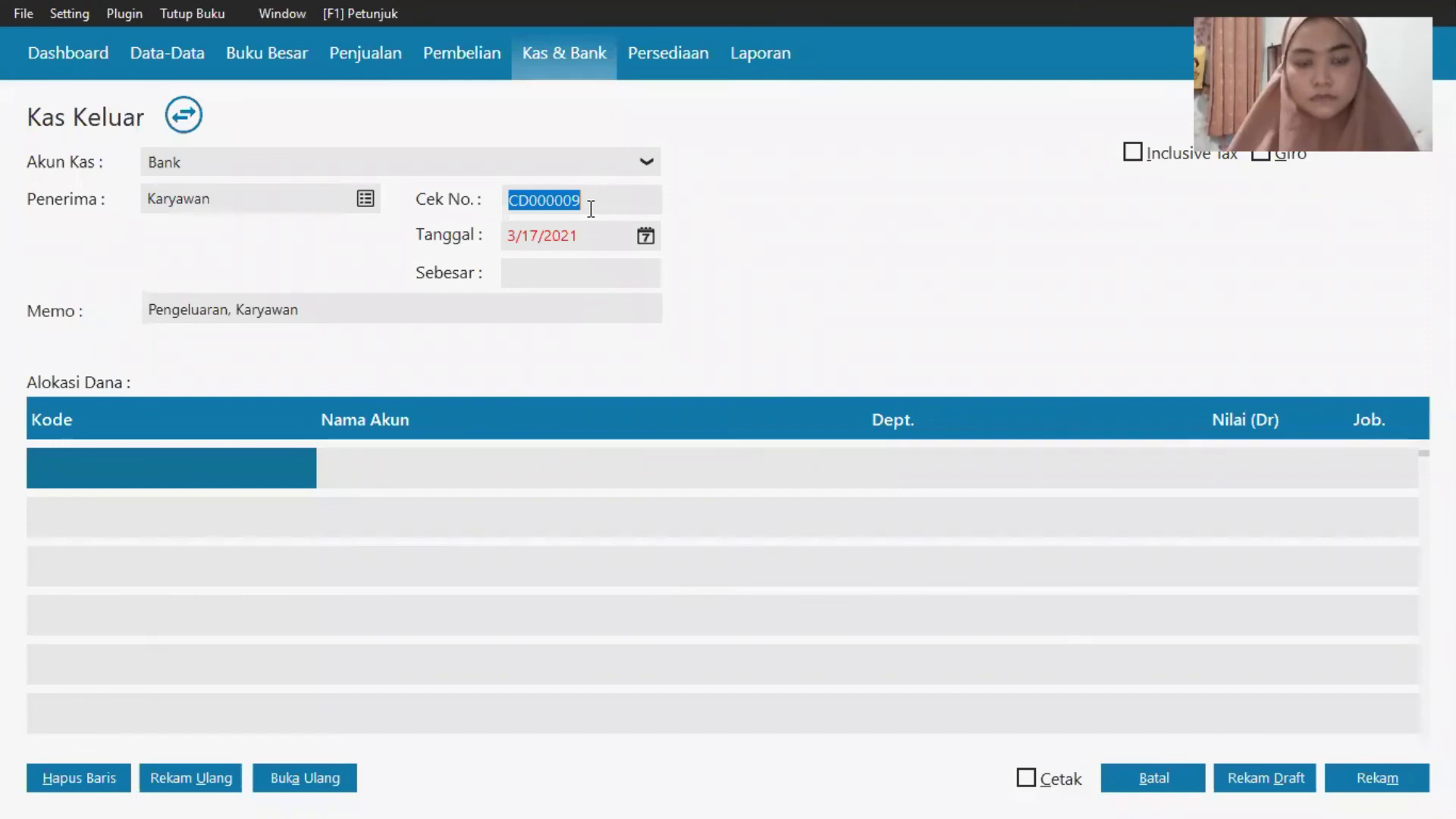
left_click(532, 202)
key("BackSpace")
key("BackSpace")
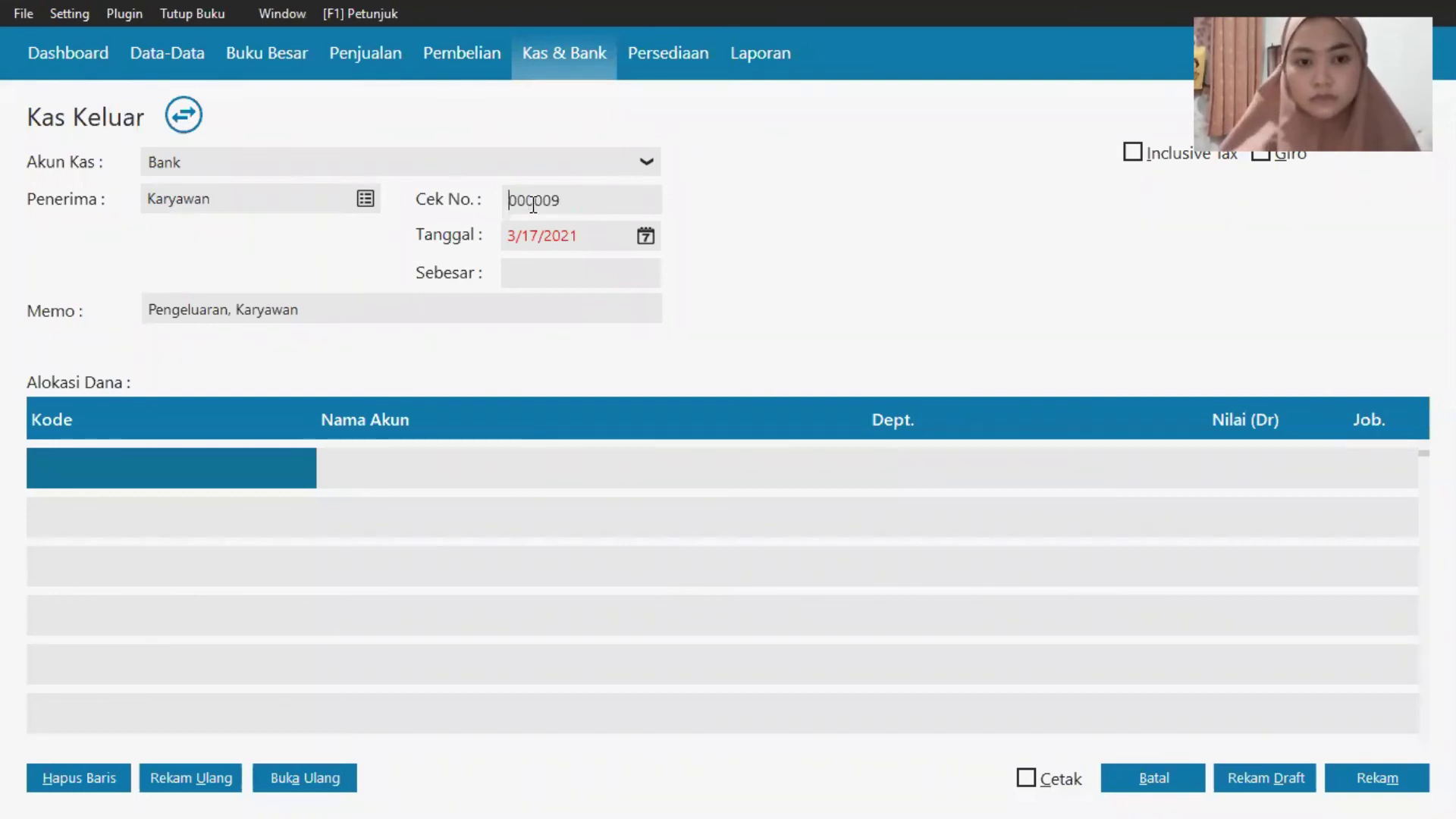
key("Caps_Lock")
type("GJ")
left_click(599, 202)
key("BackSpace")
type("1")
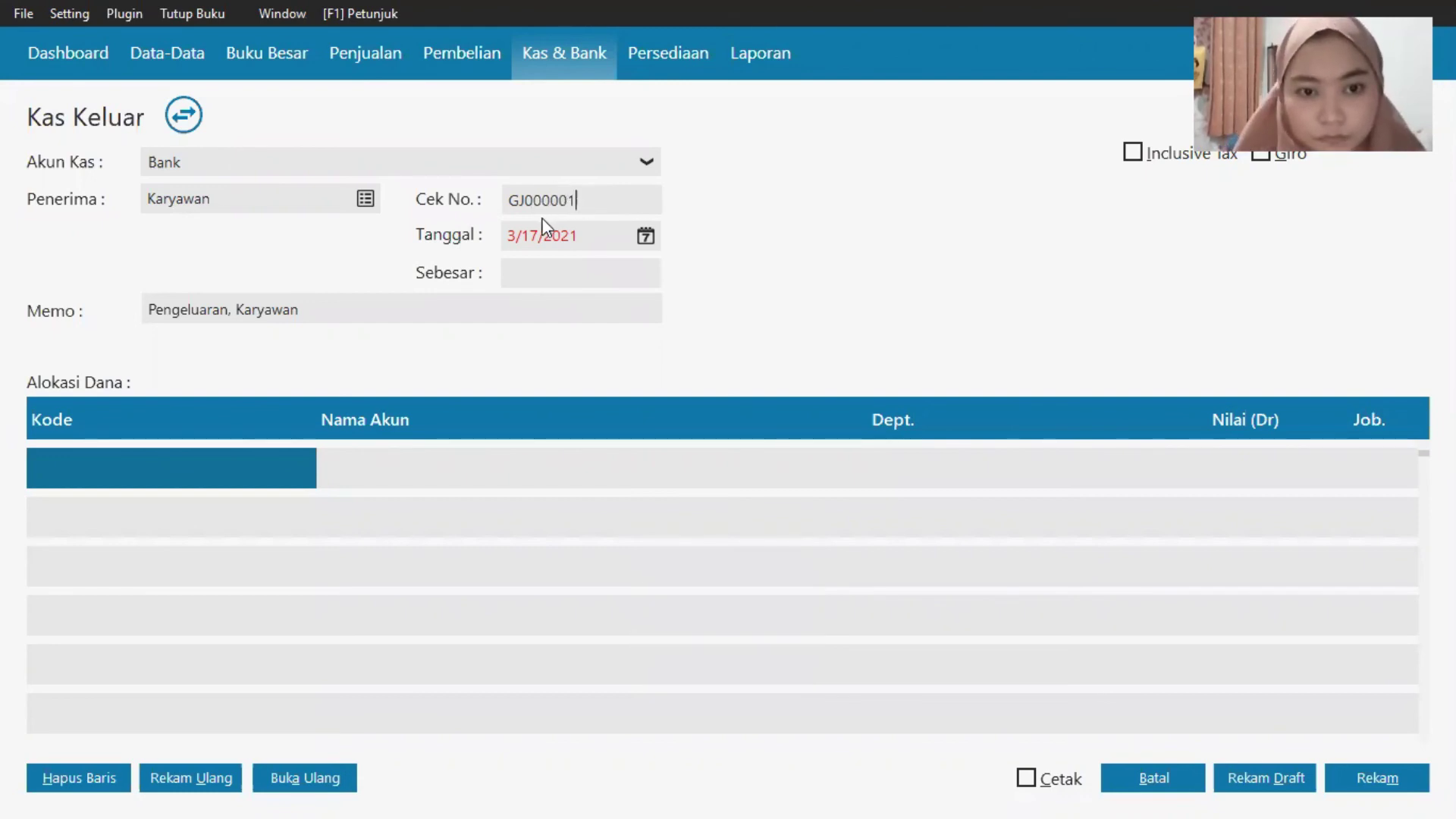
- Set the transaction date to 1/27/2019
double_click(588, 239)
key("alt+Tab")
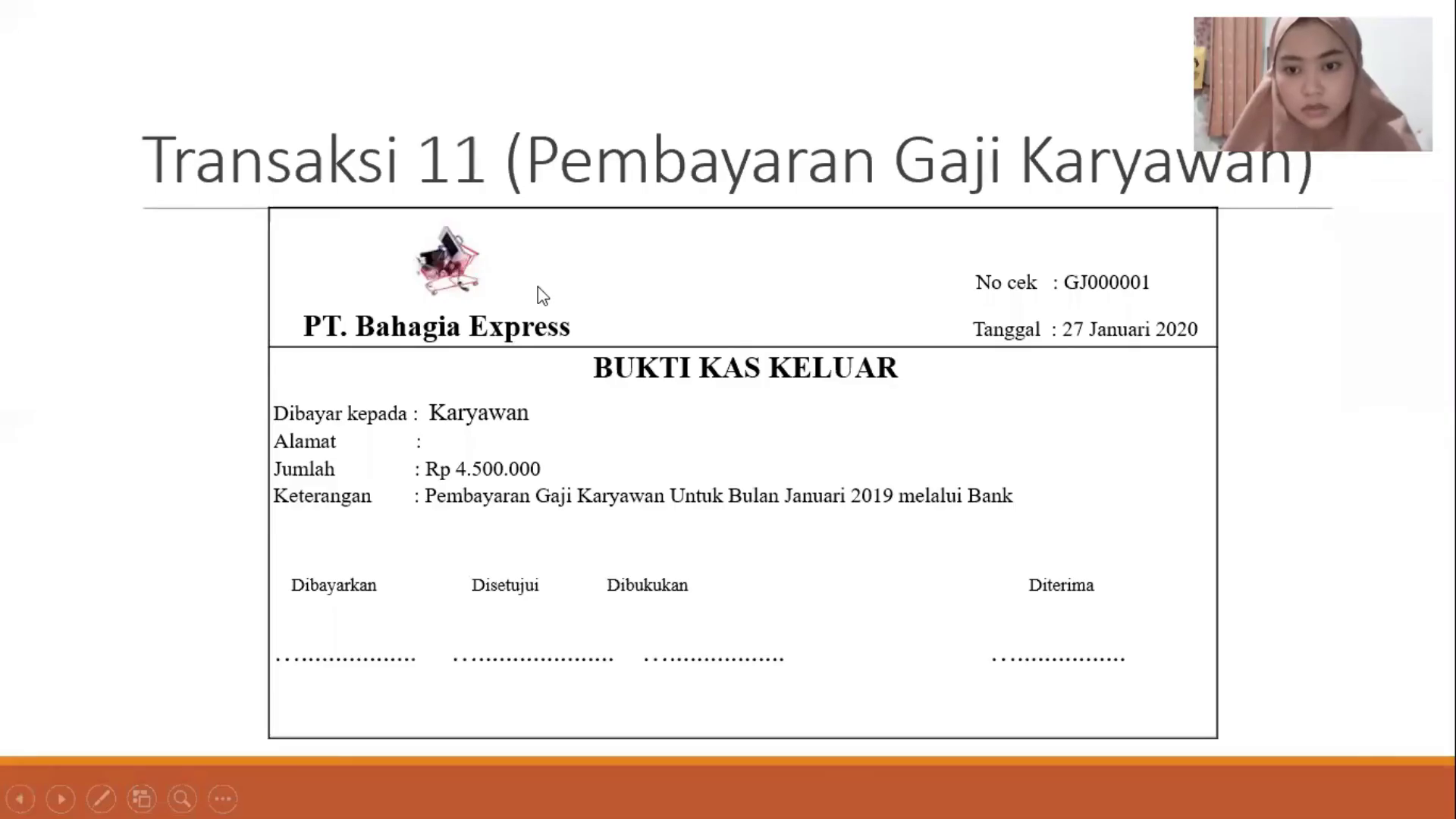
key("alt+Tab")
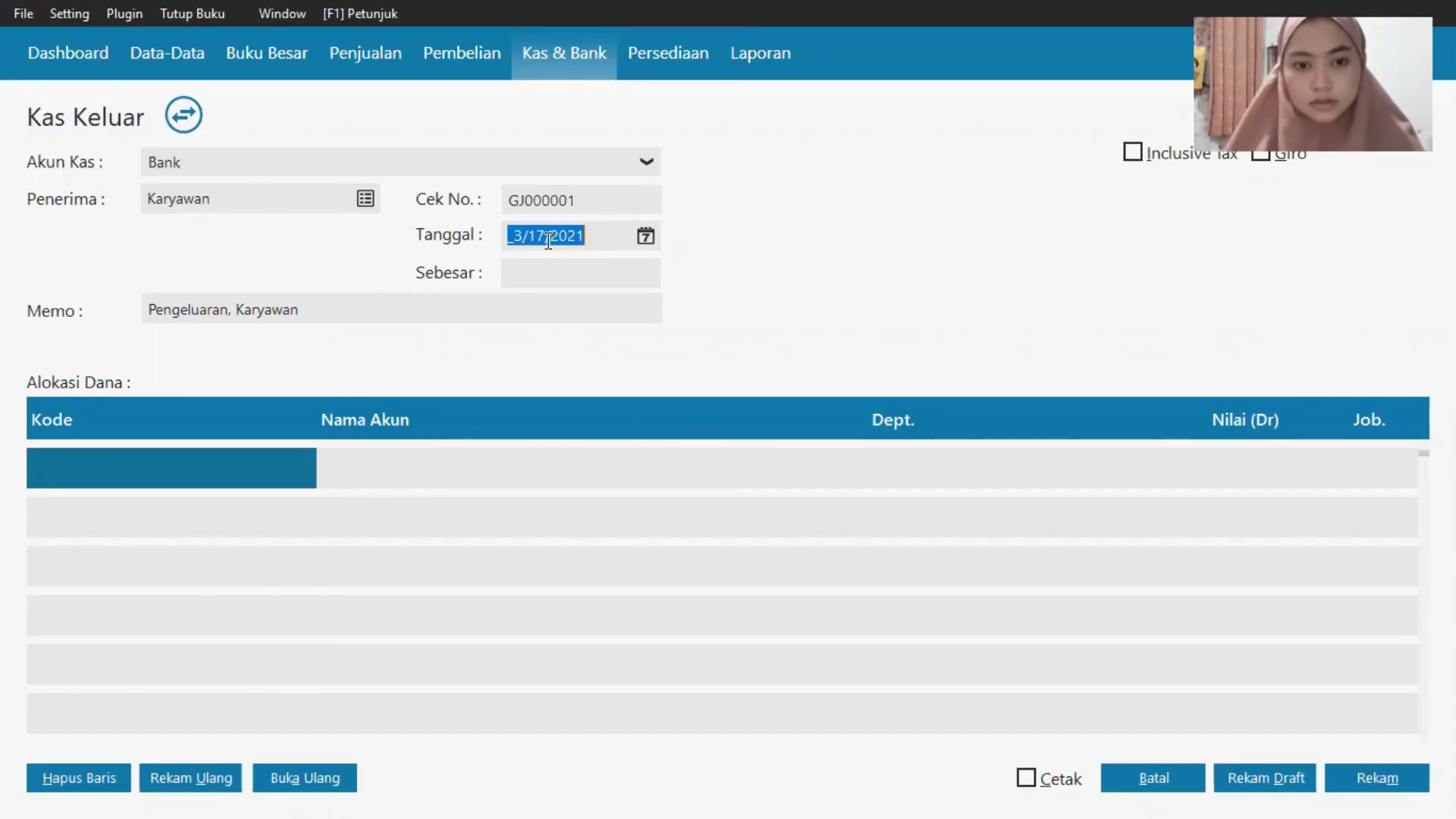
left_click(548, 237)
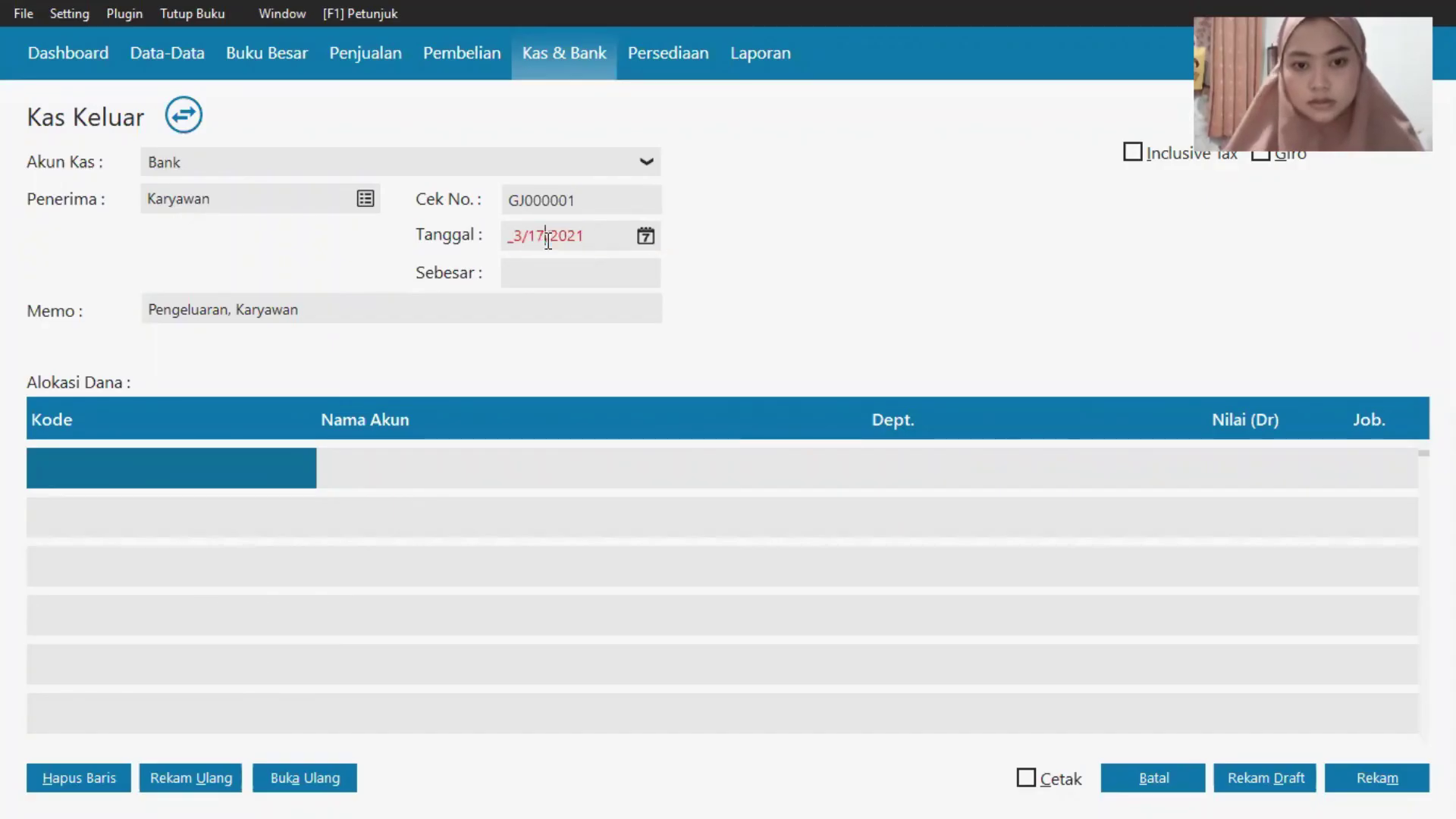
key("Left")
key("Left")
type("2")
key("Left")
key("Left")
key("Left")
type("1")
key("Right")
key("Right")
key("Right")
key("Right")
key("Right")
key("Left")
key("Right")
key("Left")
type("19")
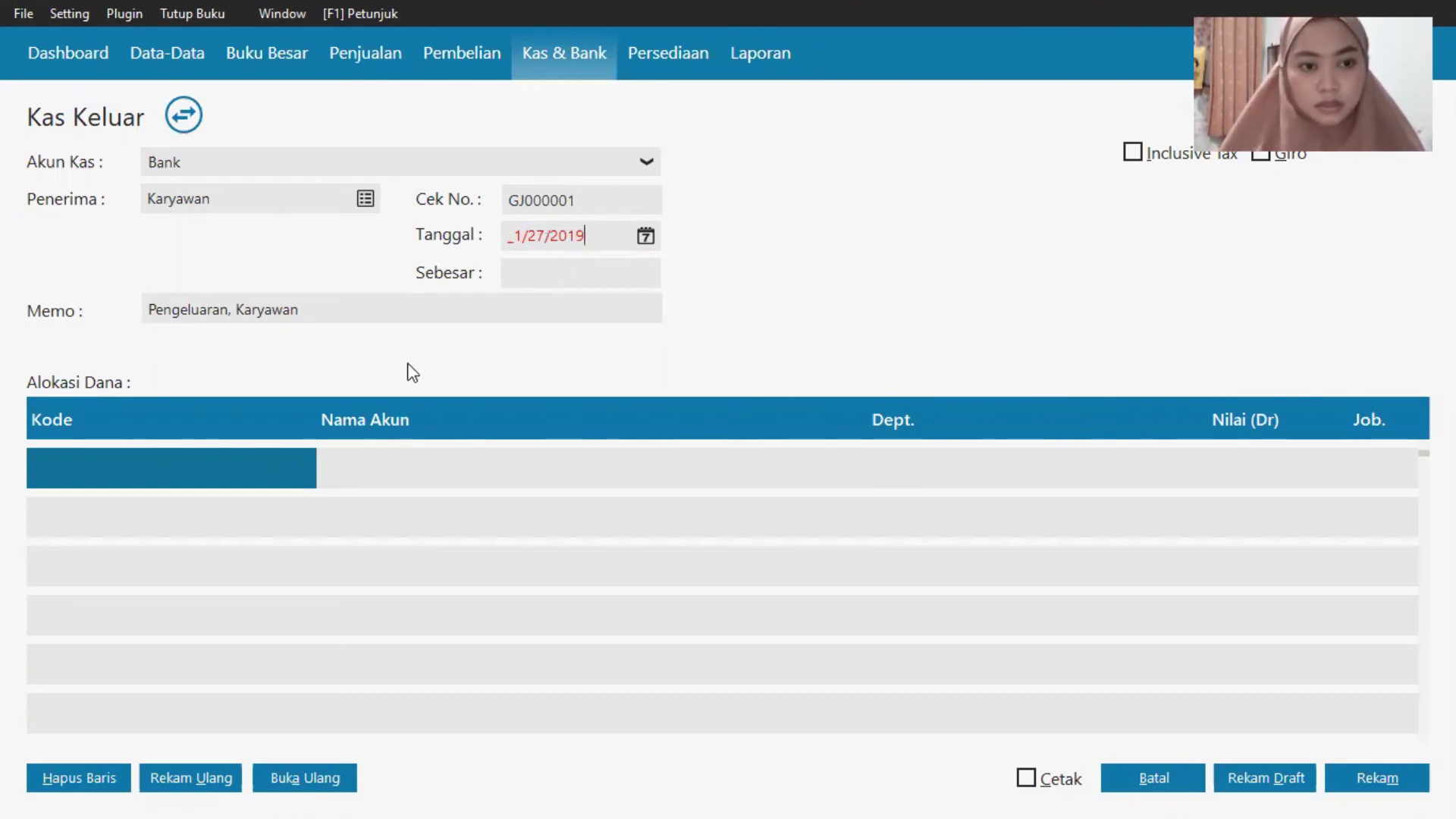
- Assign Beban Gaji & Upah (6200-00-010) from Daftar Akun to the first Alokasi Dana line
double_click(233, 466)
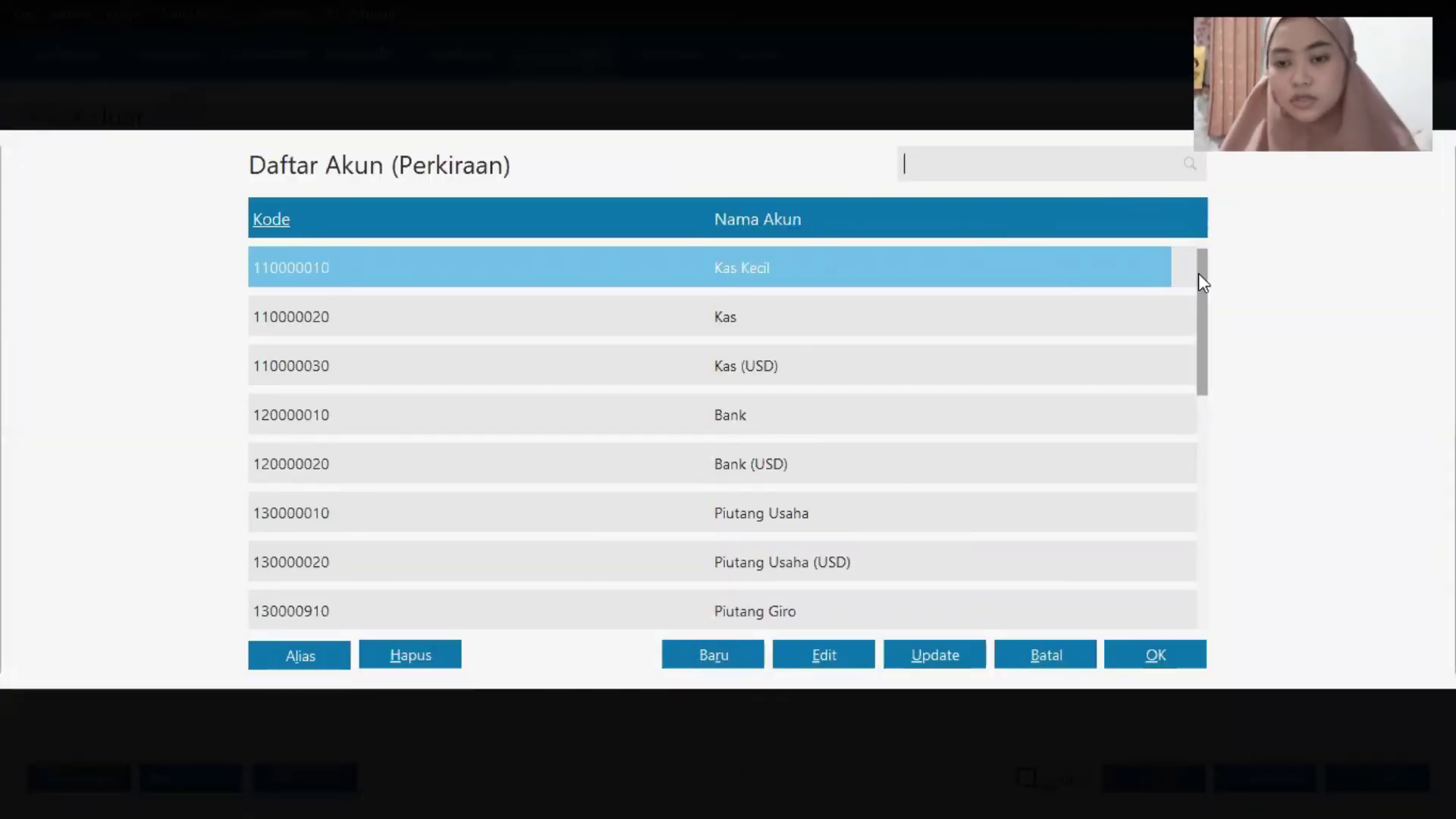
left_click(1200, 274)
scroll(1219, 390, "down", 2)
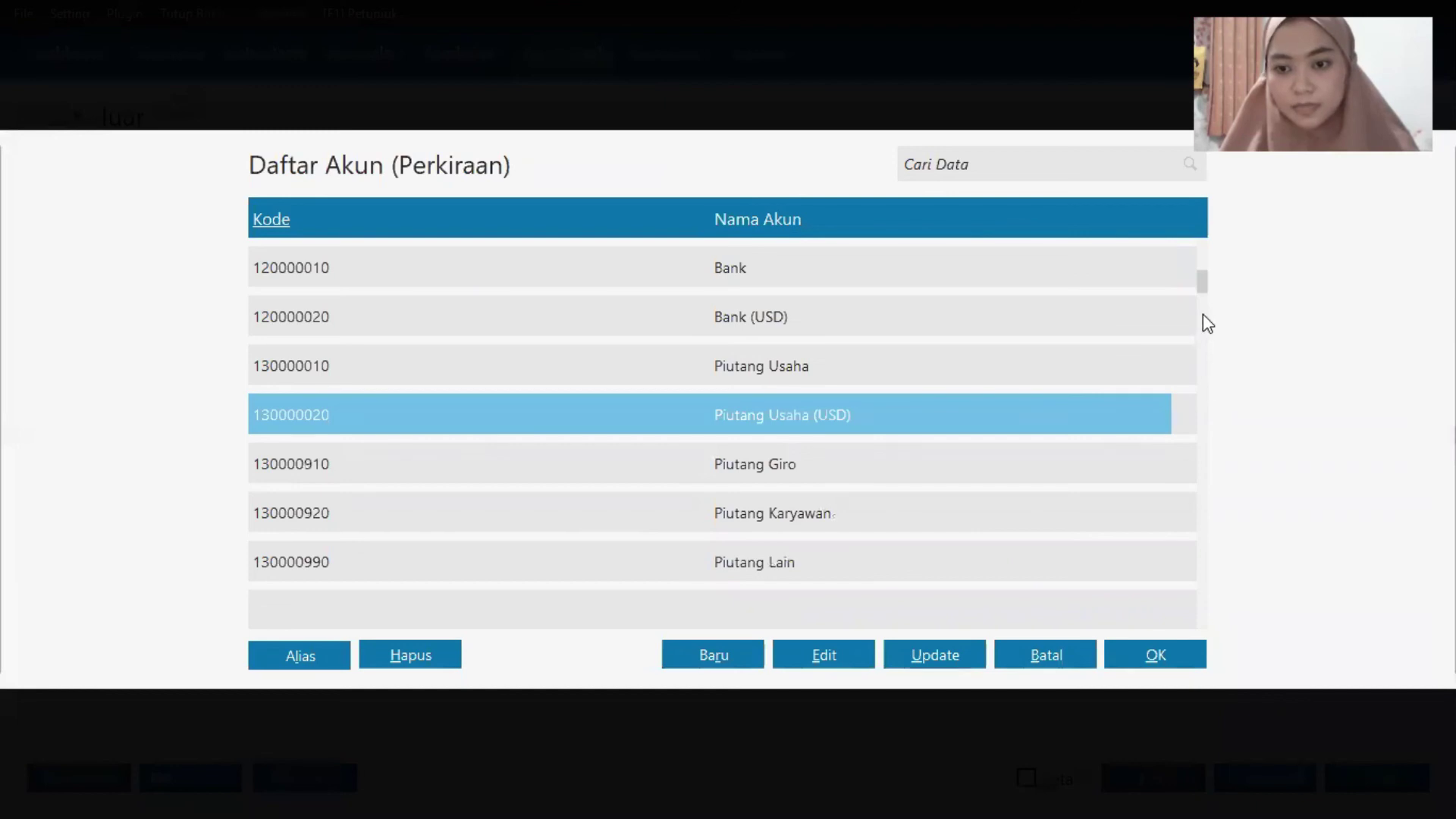
scroll(1203, 314, "down", 3)
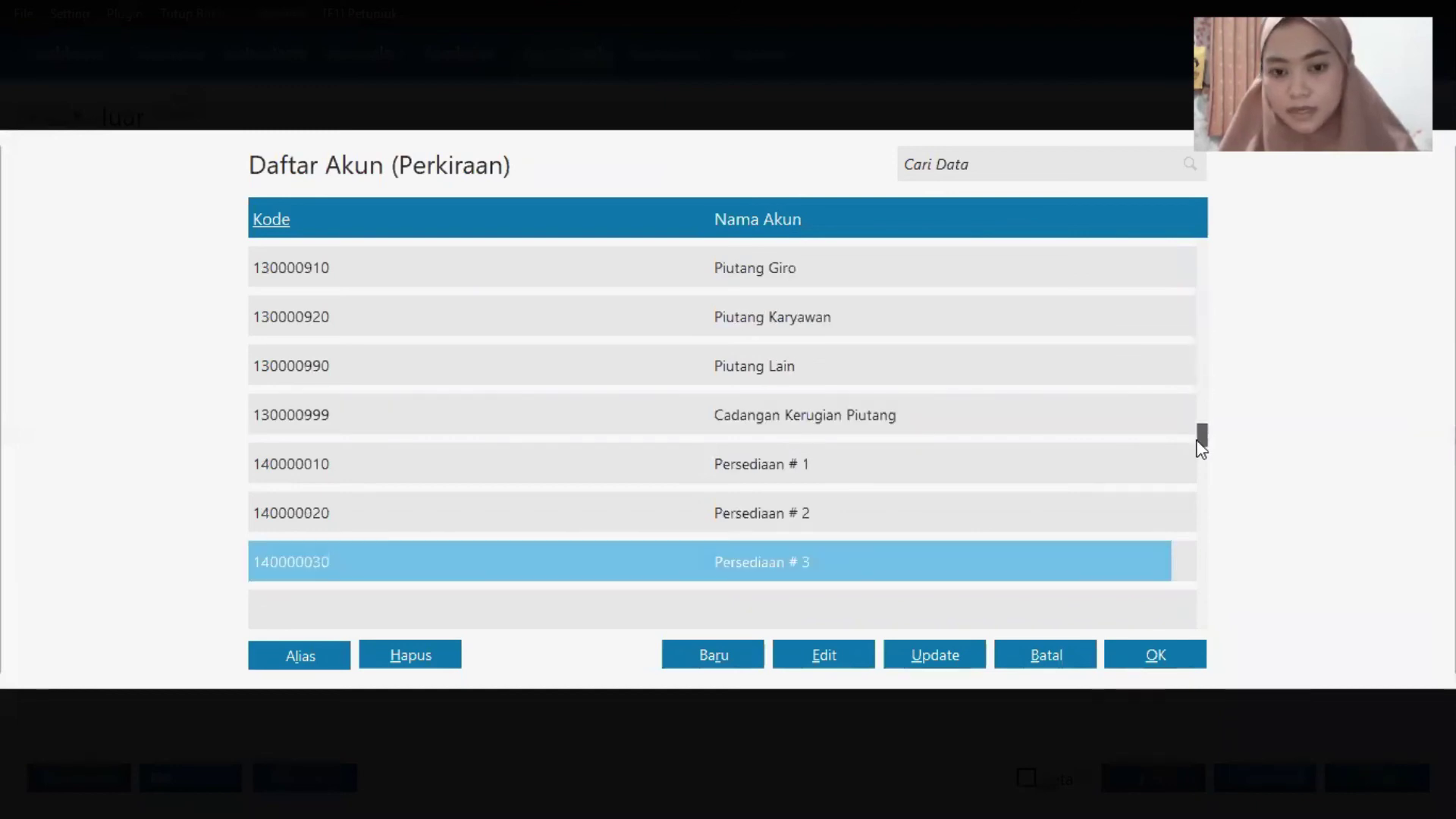
left_click_drag(1197, 441, 1197, 441)
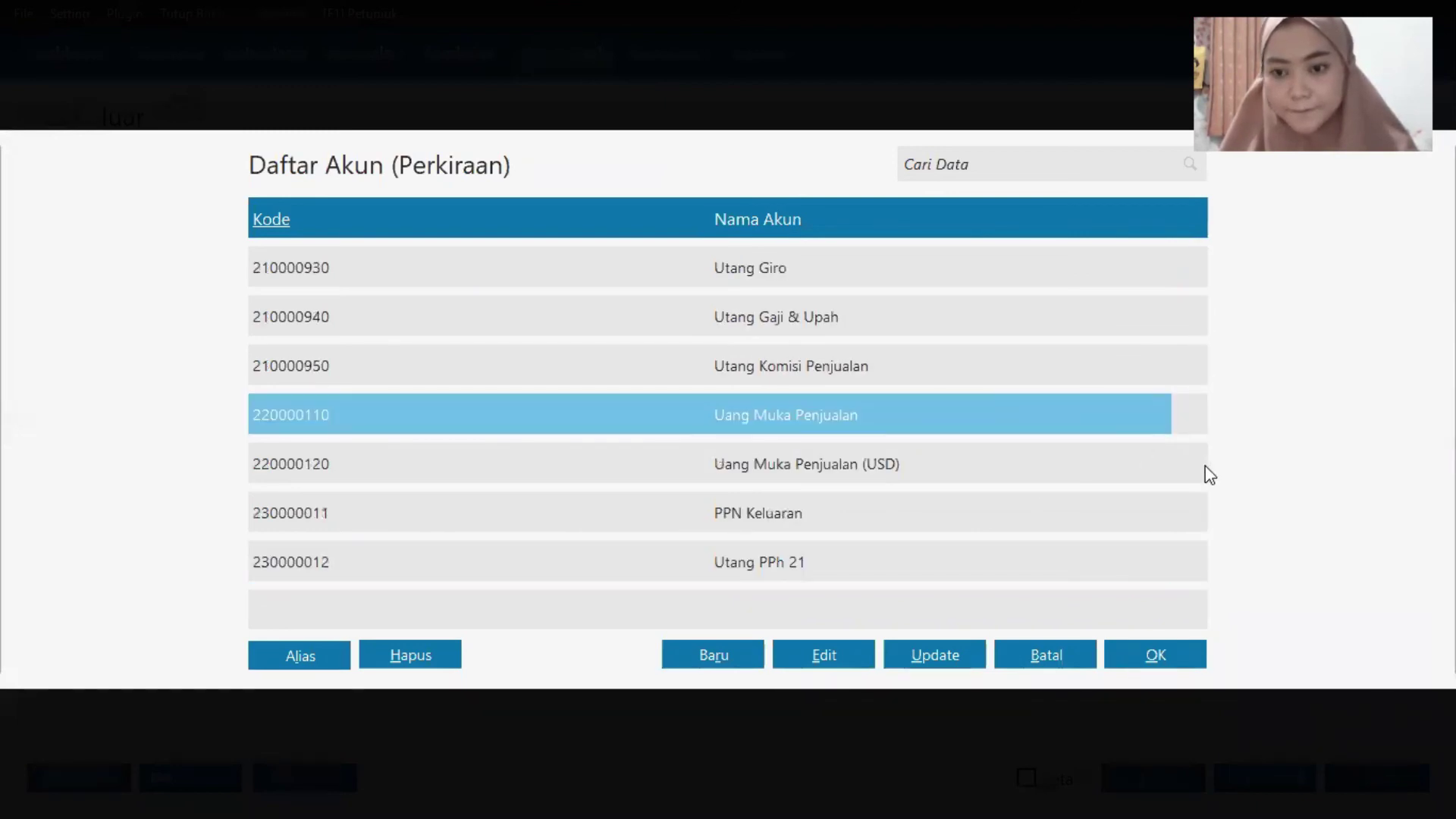
left_click_drag(1205, 515, 1200, 568)
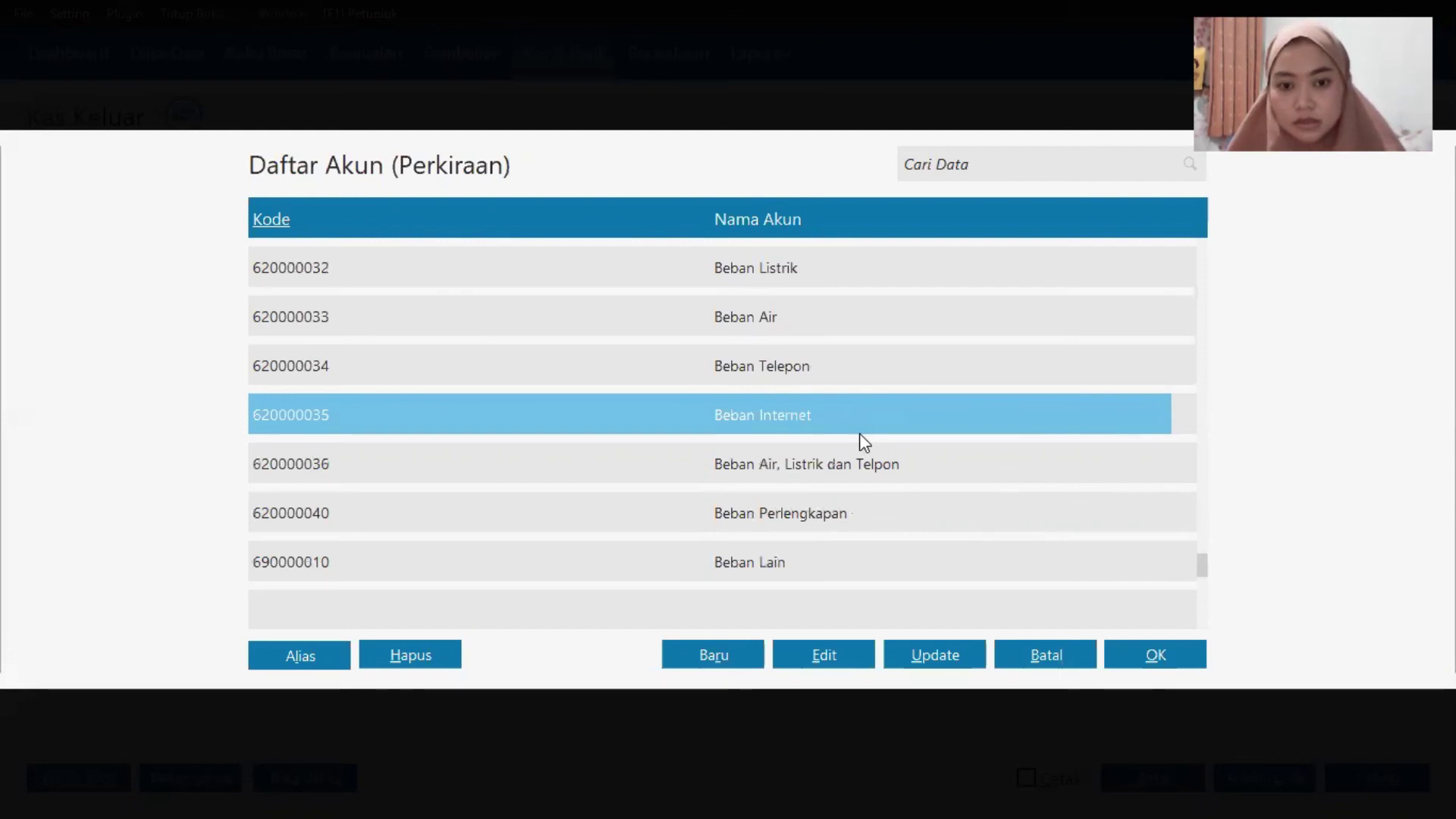
key("Down")
key("Down")
key("Down")
key("Down")
key("Down")
key("Down")
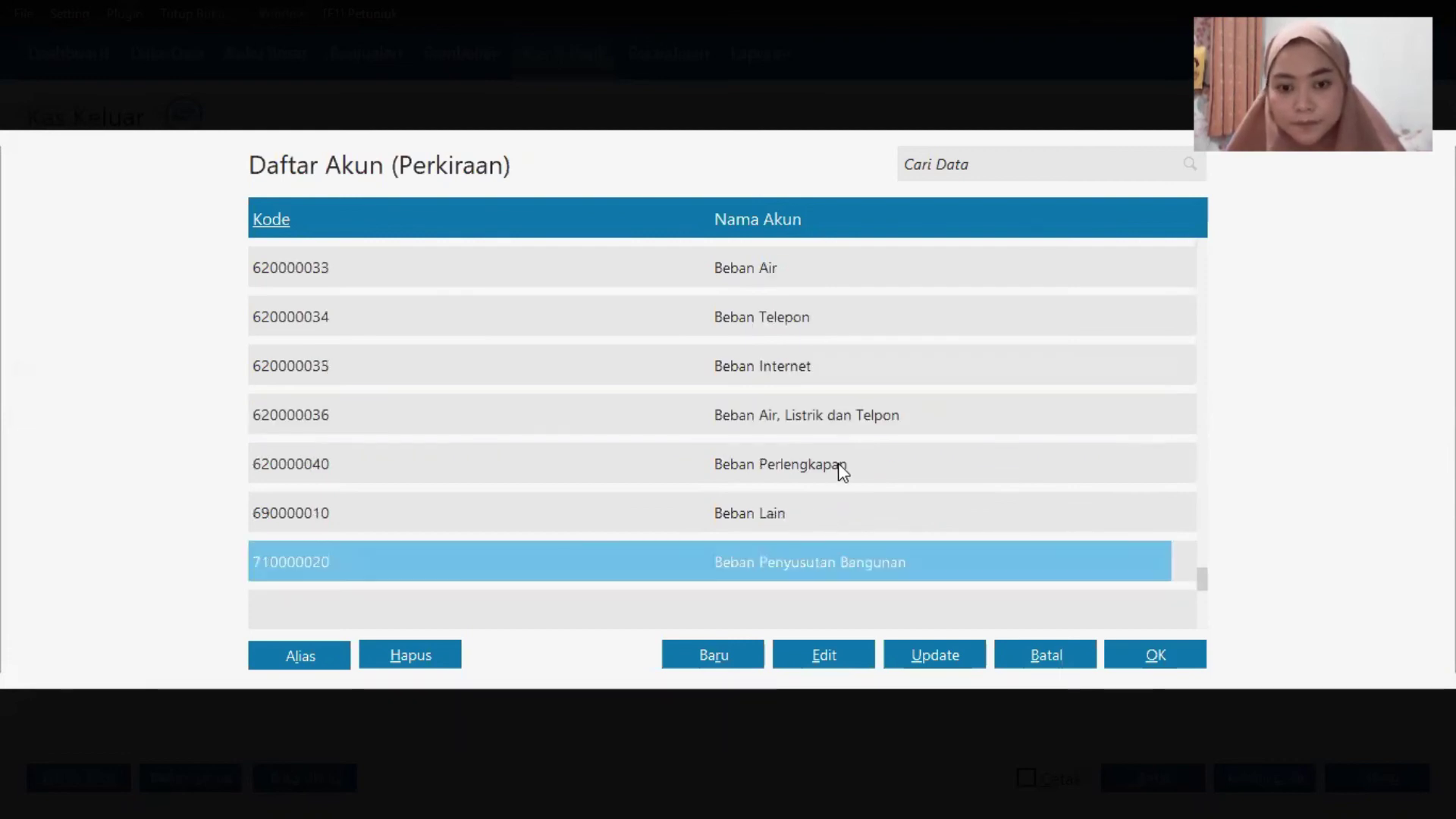
key("Down")
key("Down")
key("Down")
key("Up")
key("Up")
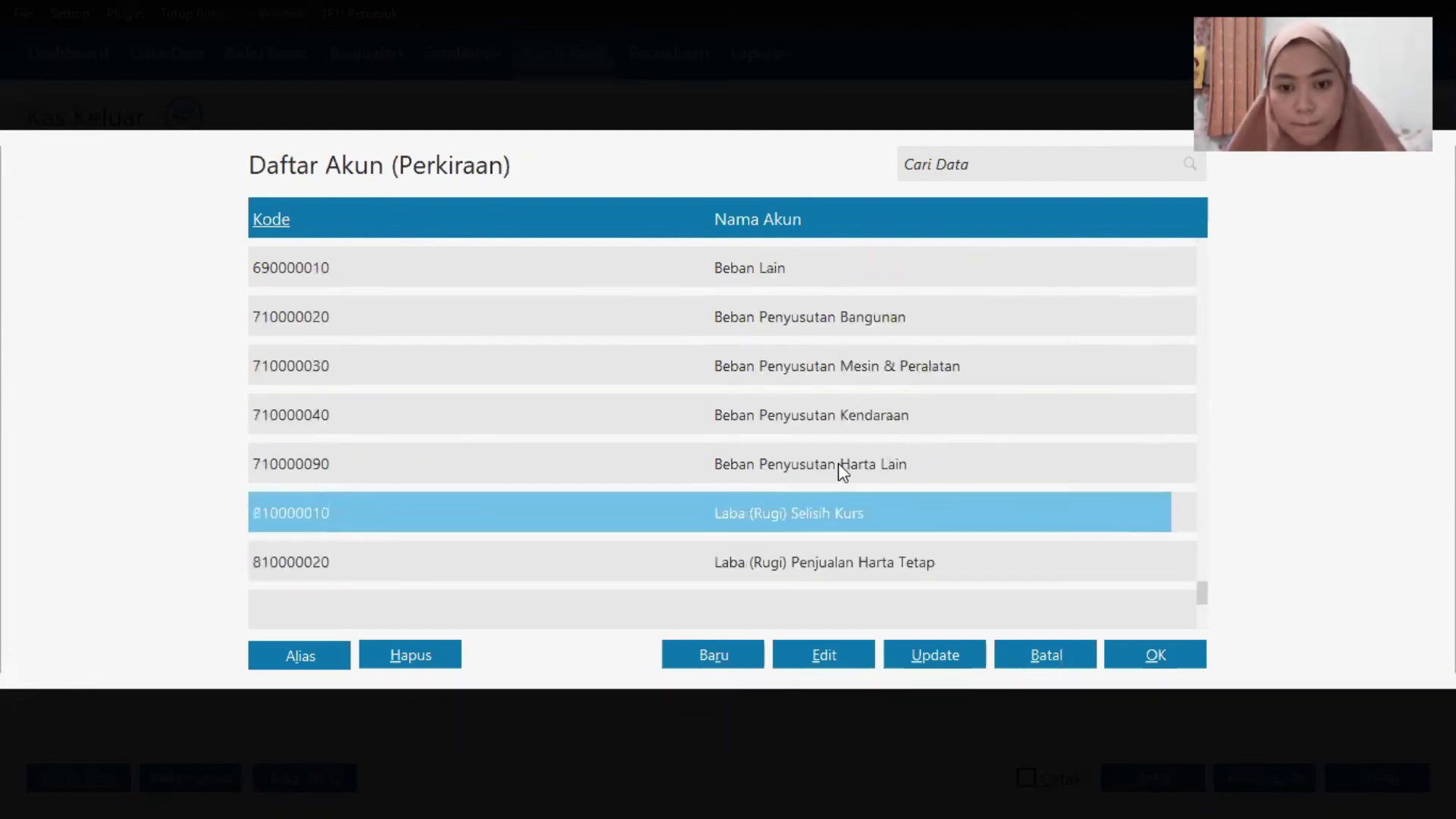
key("Up")
key("Up")
key("Up")
key("Up")
key("Up")
key("Up")
key("Up")
key("Up")
key("Up")
key("Up")
key("Up")
key("Up")
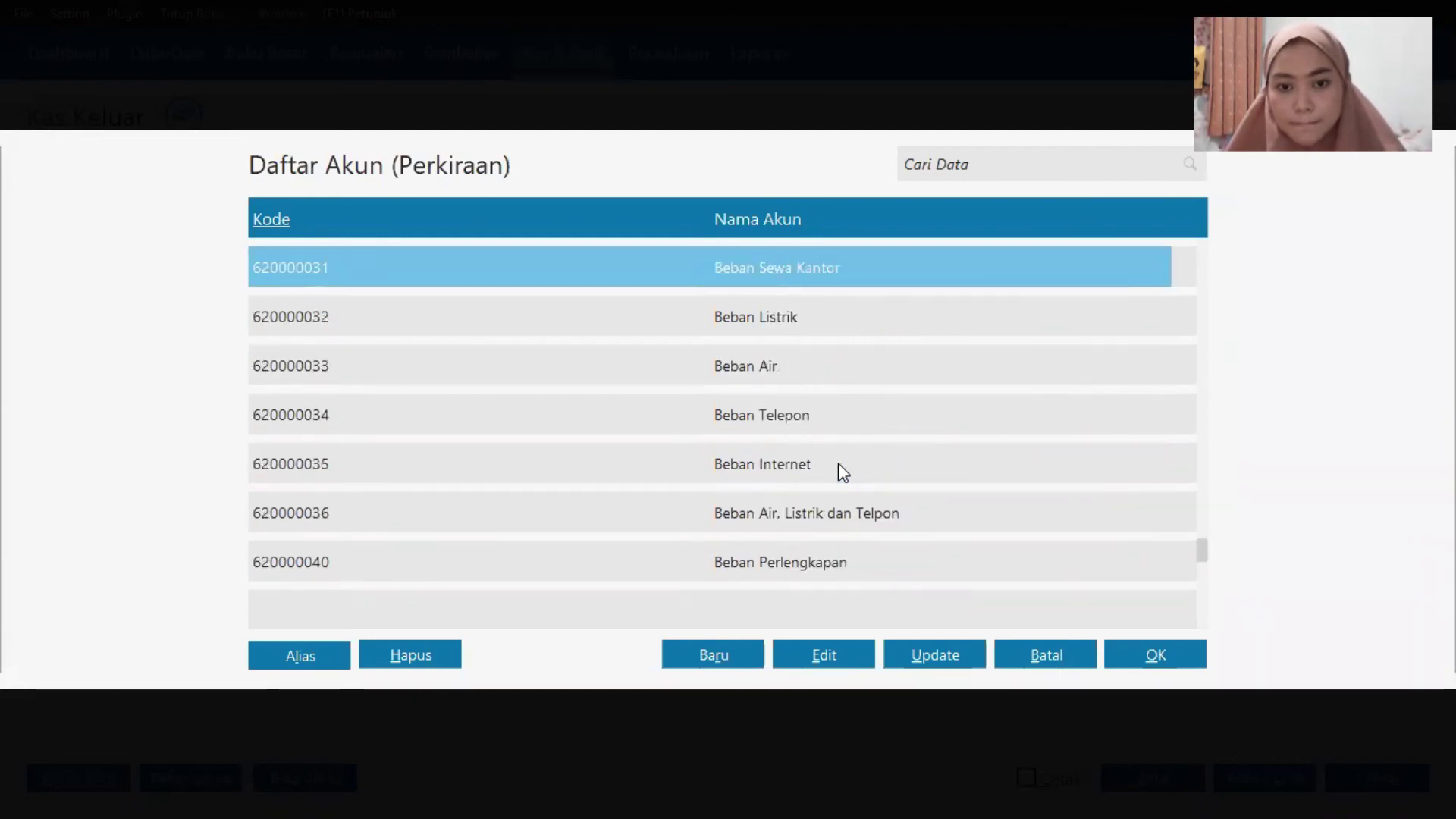
key("Up")
key("Up")
key("Up")
key("Down")
key("Down")
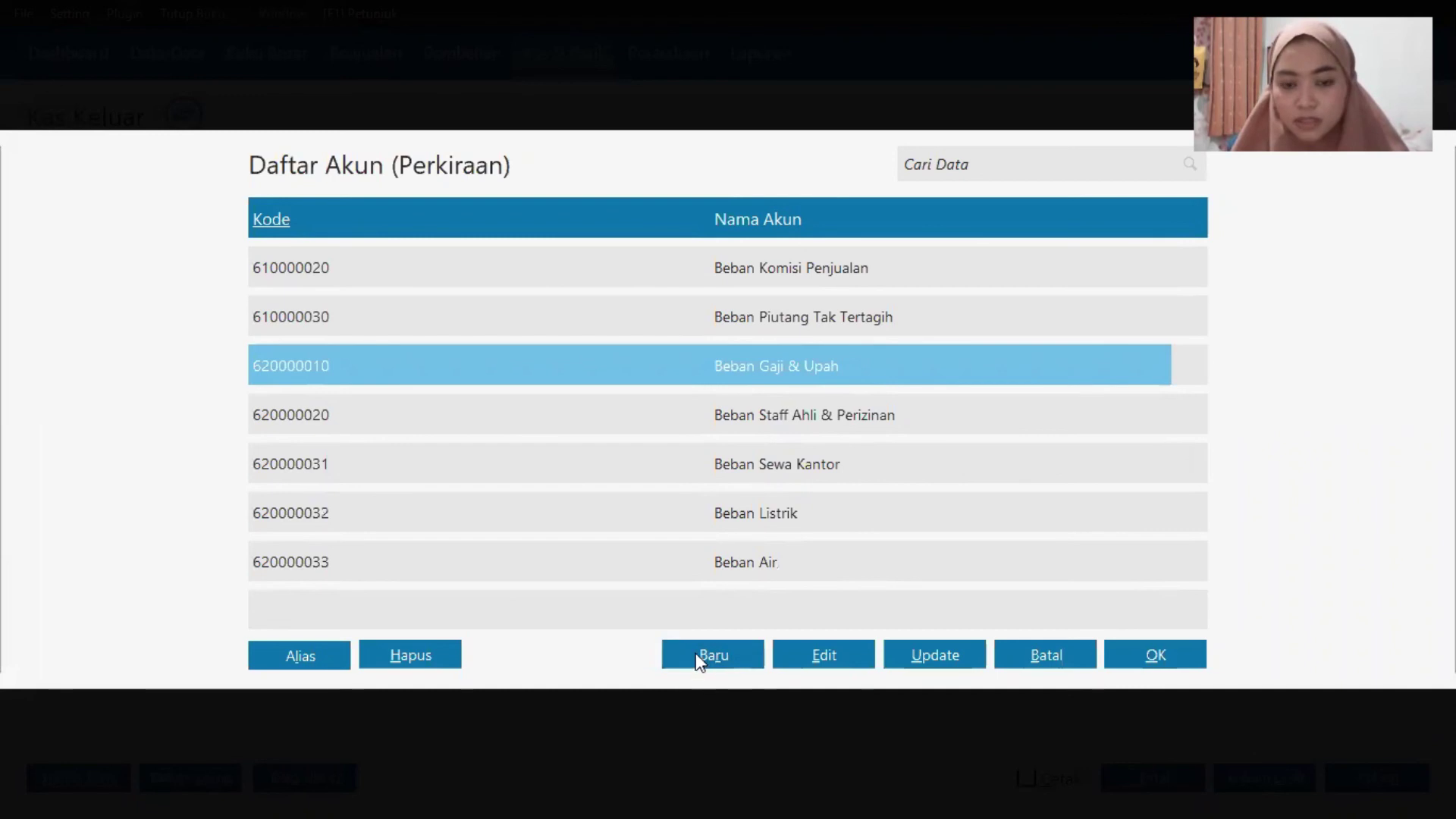
double_click(763, 365)
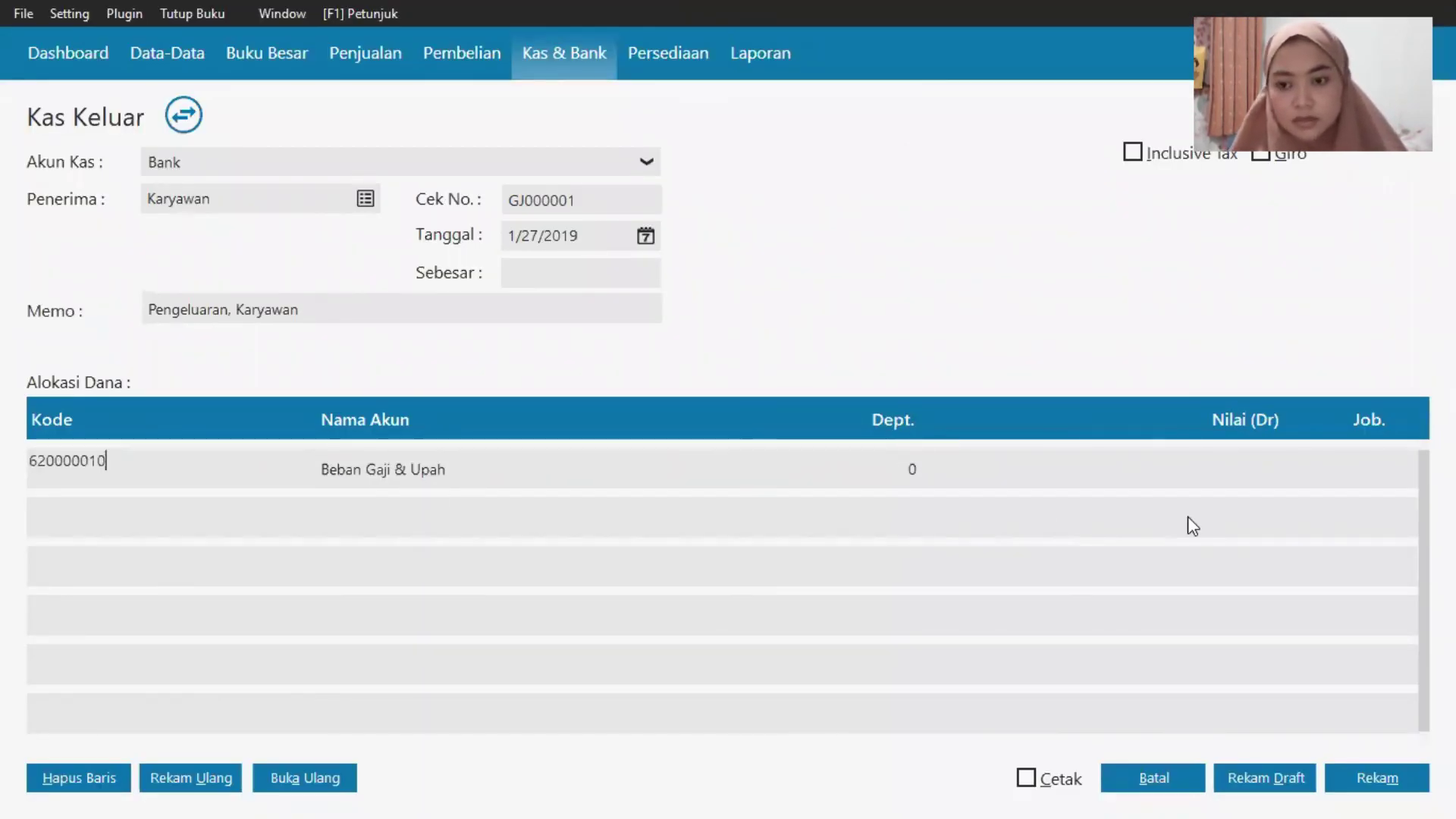
- Select the first line's debit amount cell and check the Transaksi 11 voucher slide
left_click(1257, 471)
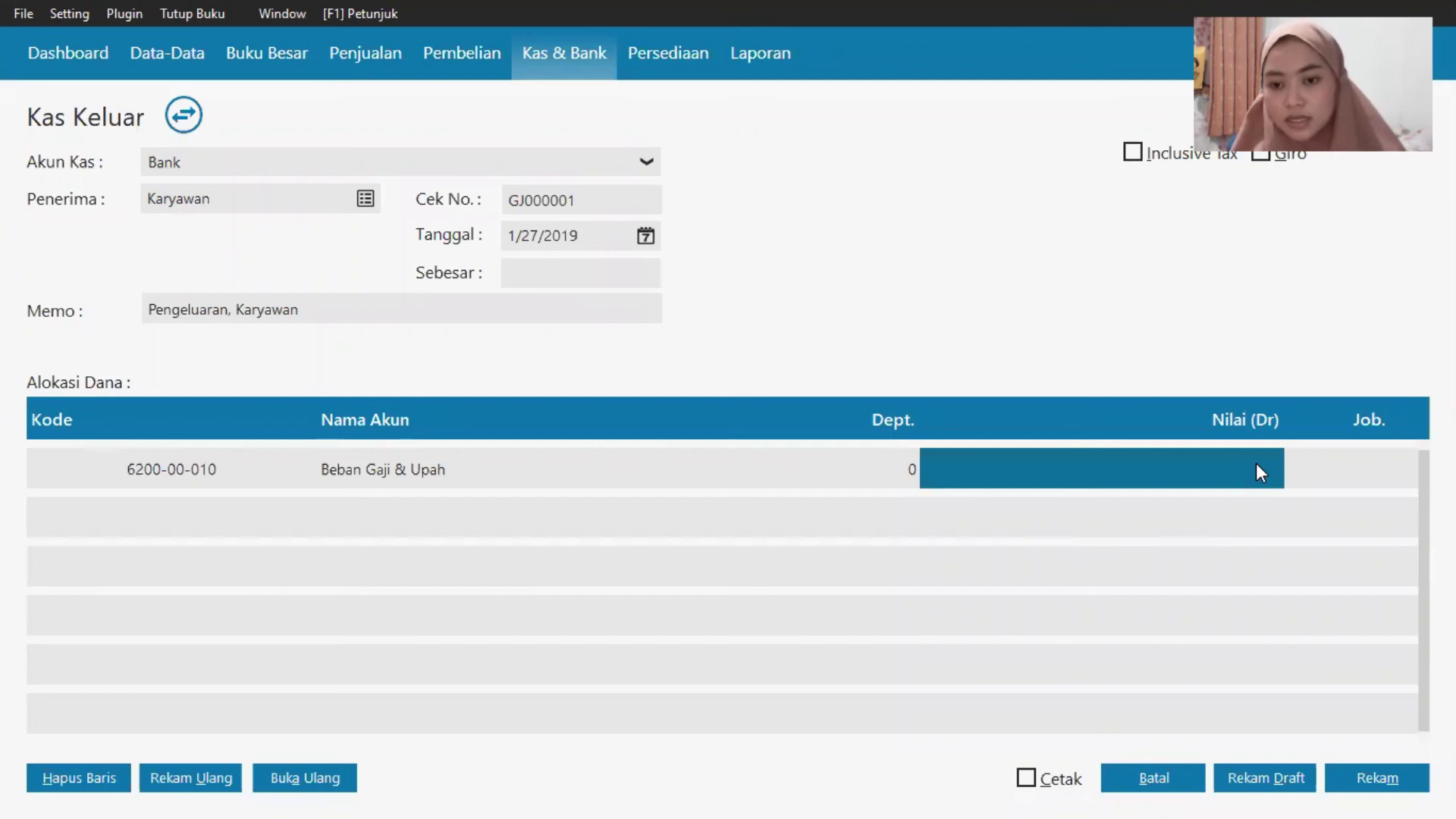
left_click(1168, 478)
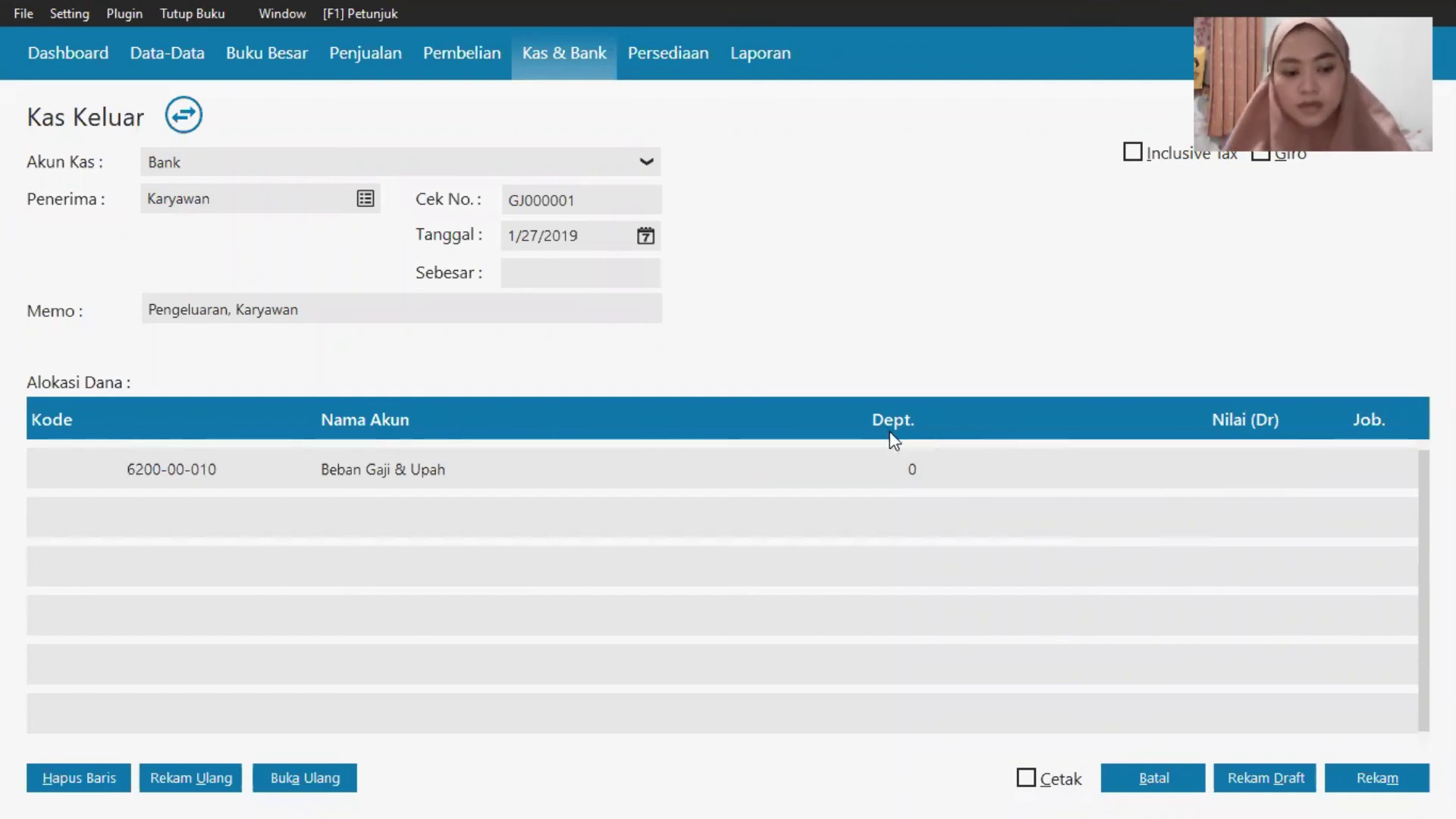
key("alt+Tab")
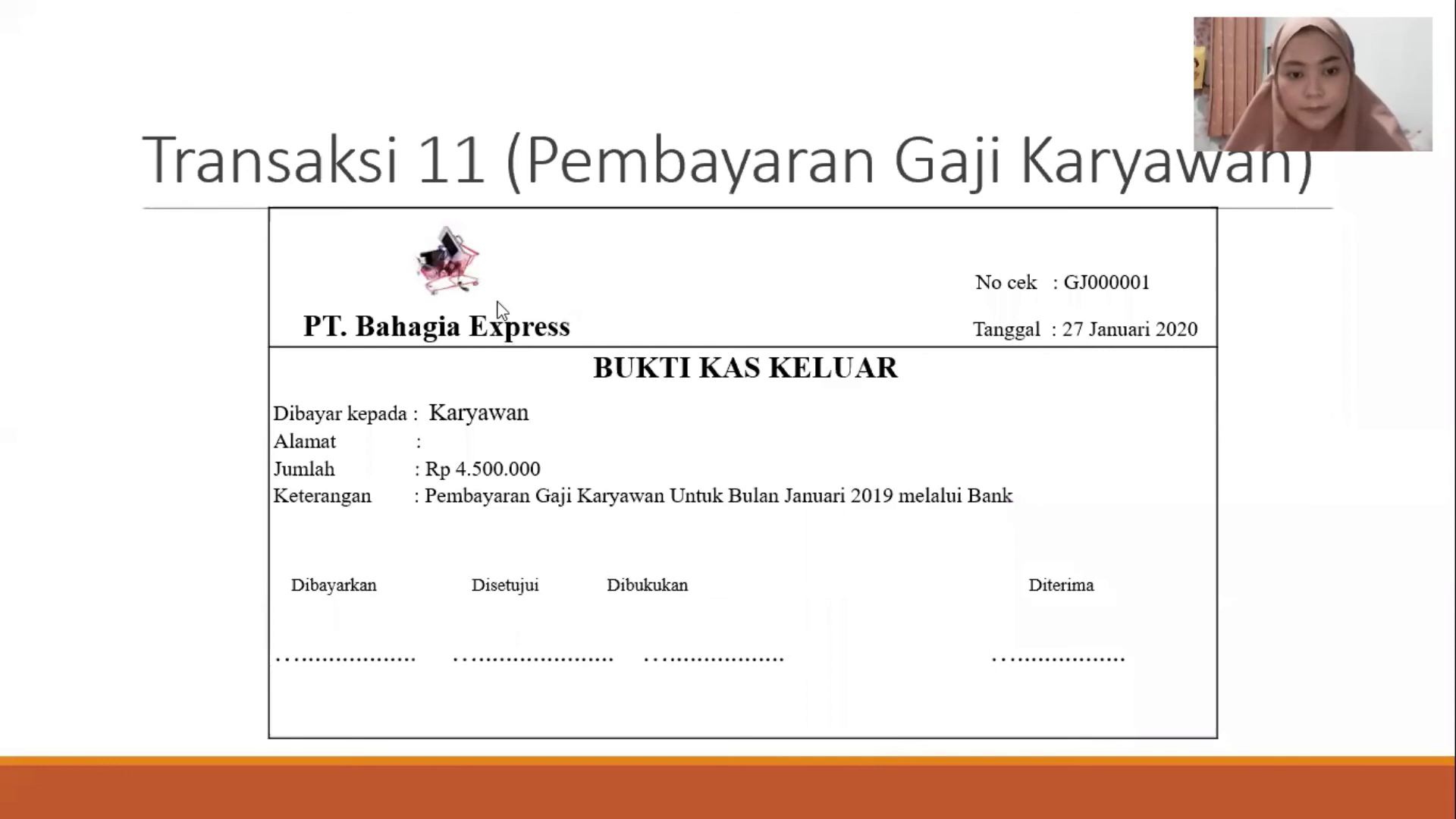
key("alt+Tab")
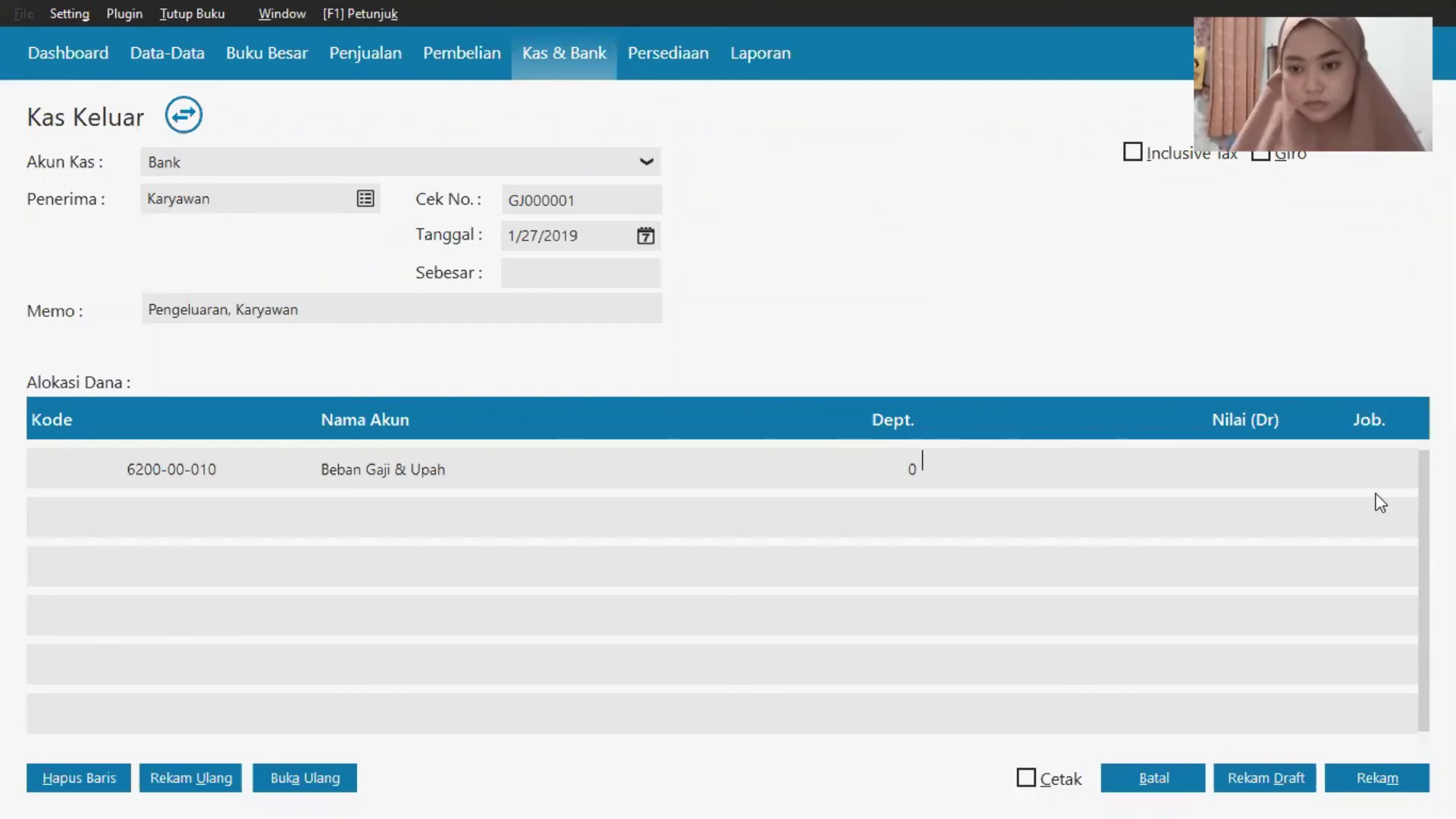
- Enter a Rp 4,500,000 debit on the Beban Gaji & Upah line and refresh the Sebesar total
type("4500000")
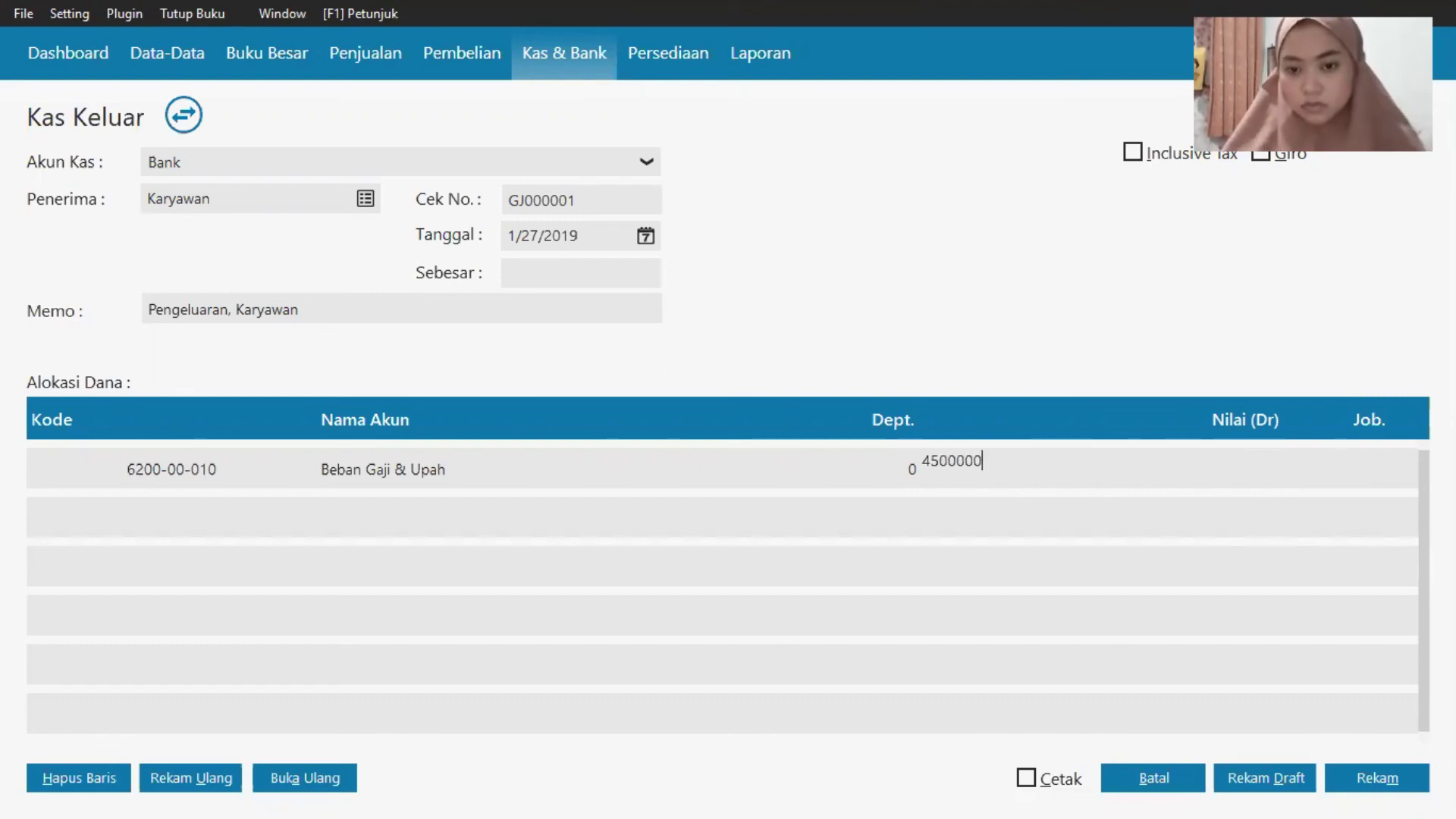
left_click(1254, 519)
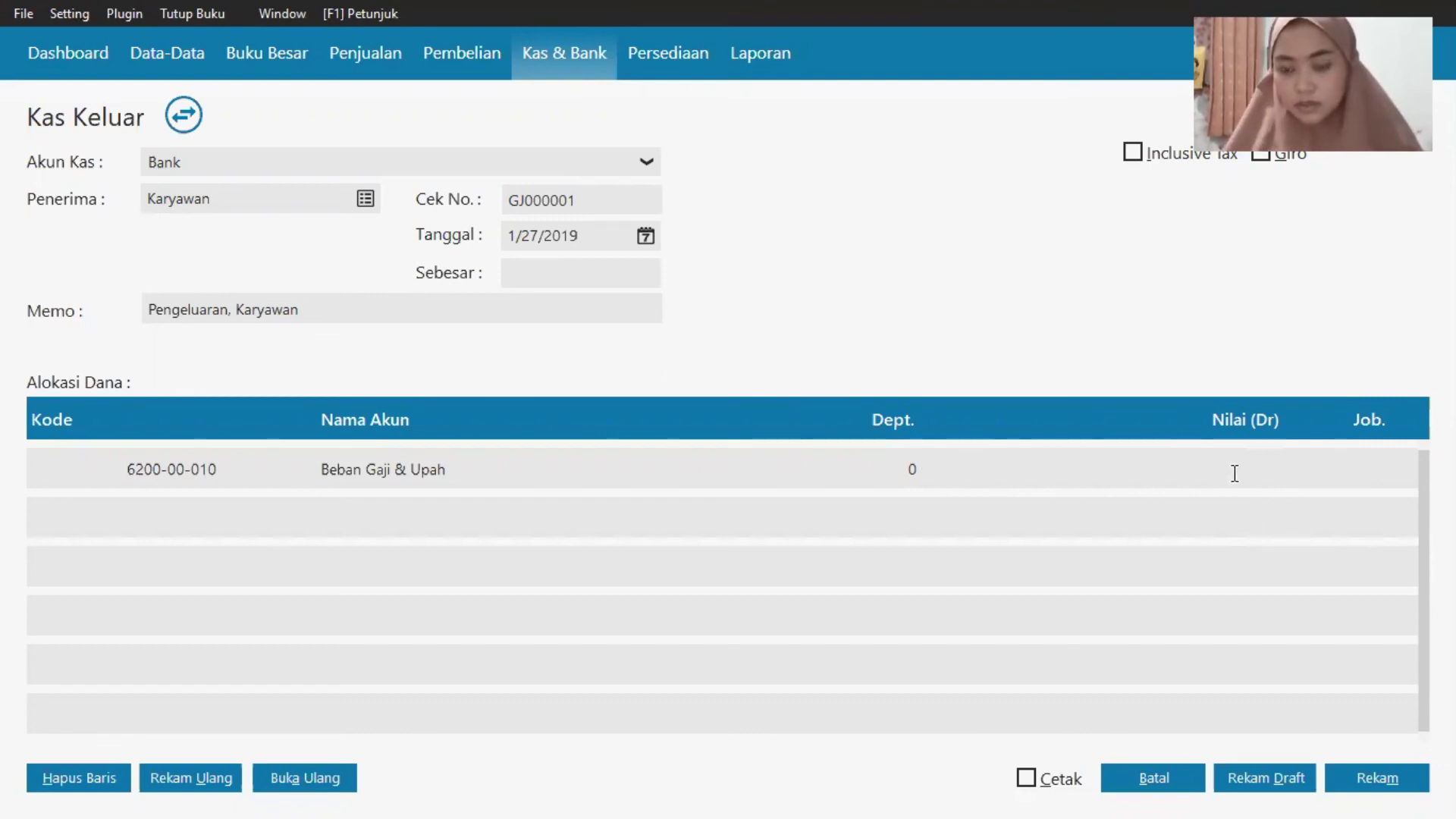
type("4500000")
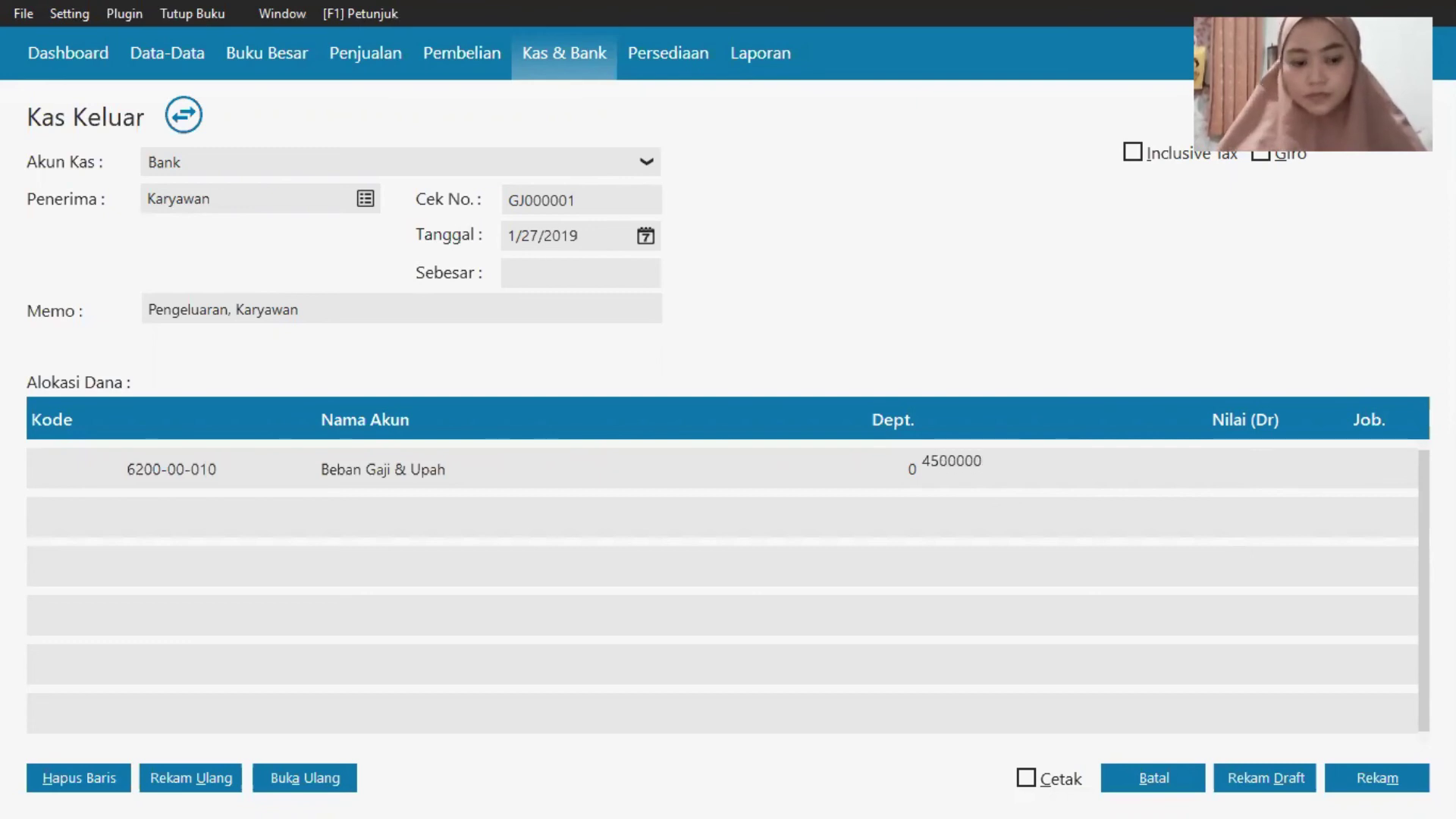
key("Tab")
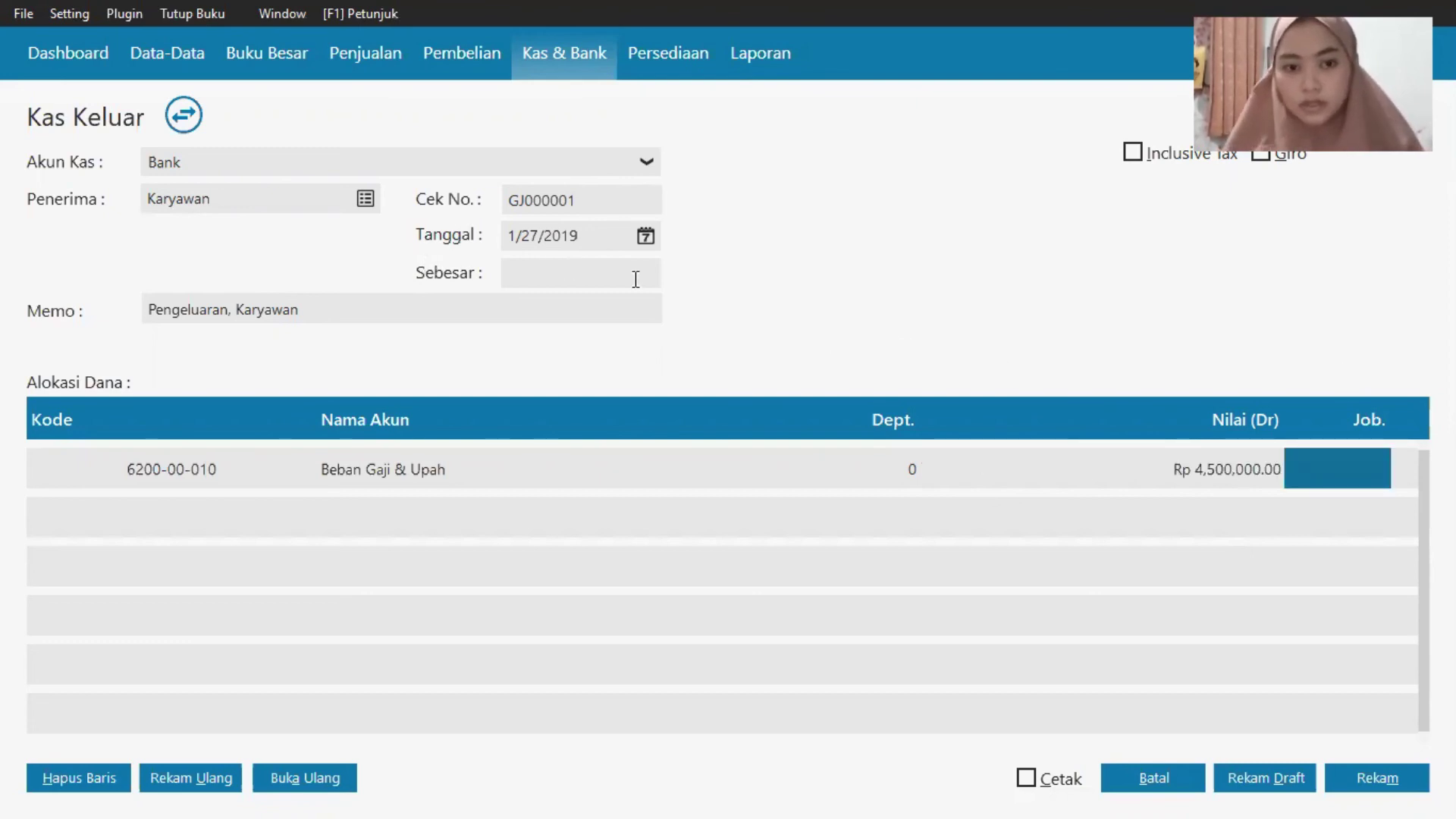
left_click(562, 277)
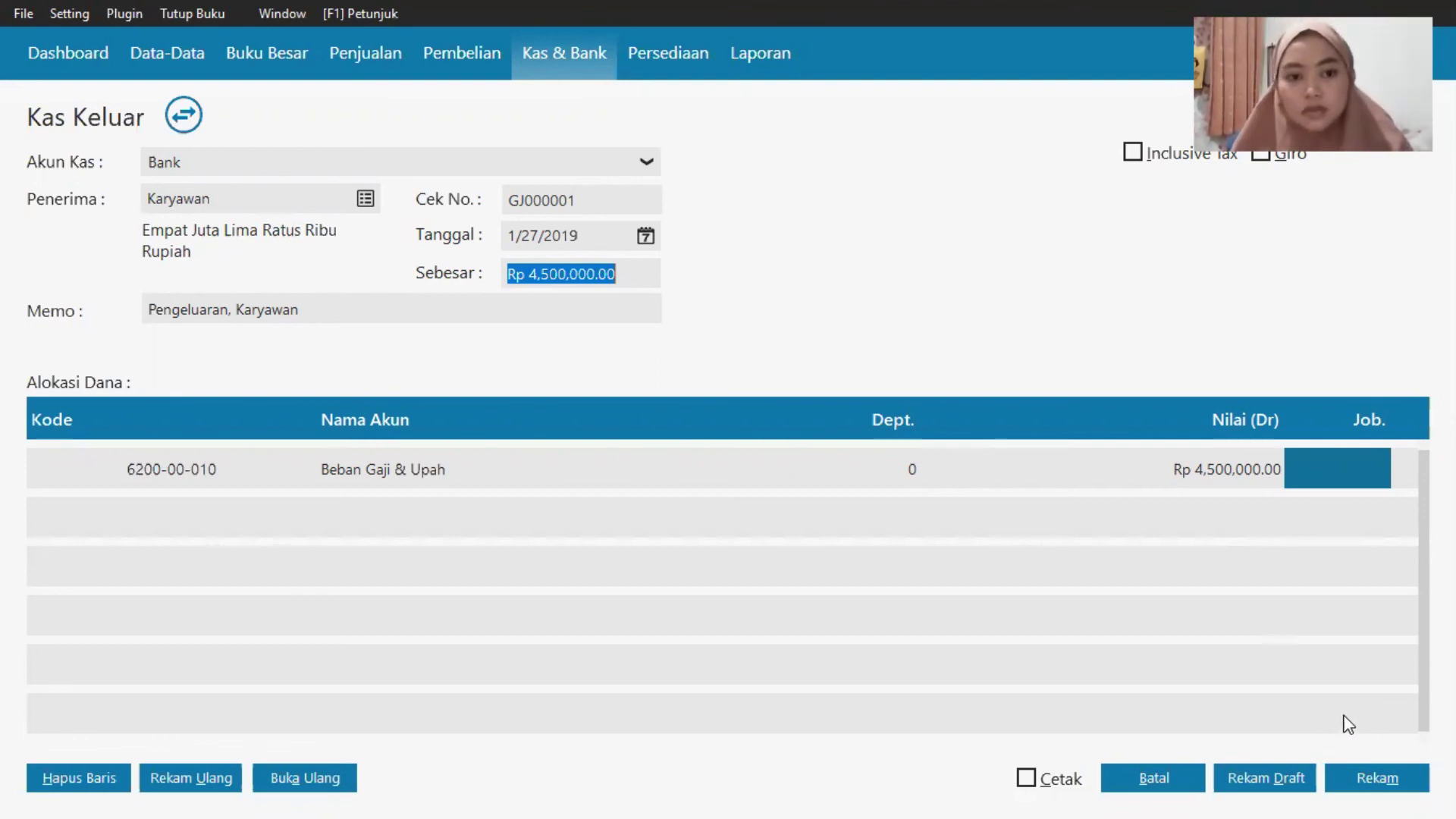
- Save the GJ000001 payment, then review its journal voucher from the Kas Keluar list
left_click(1369, 778)
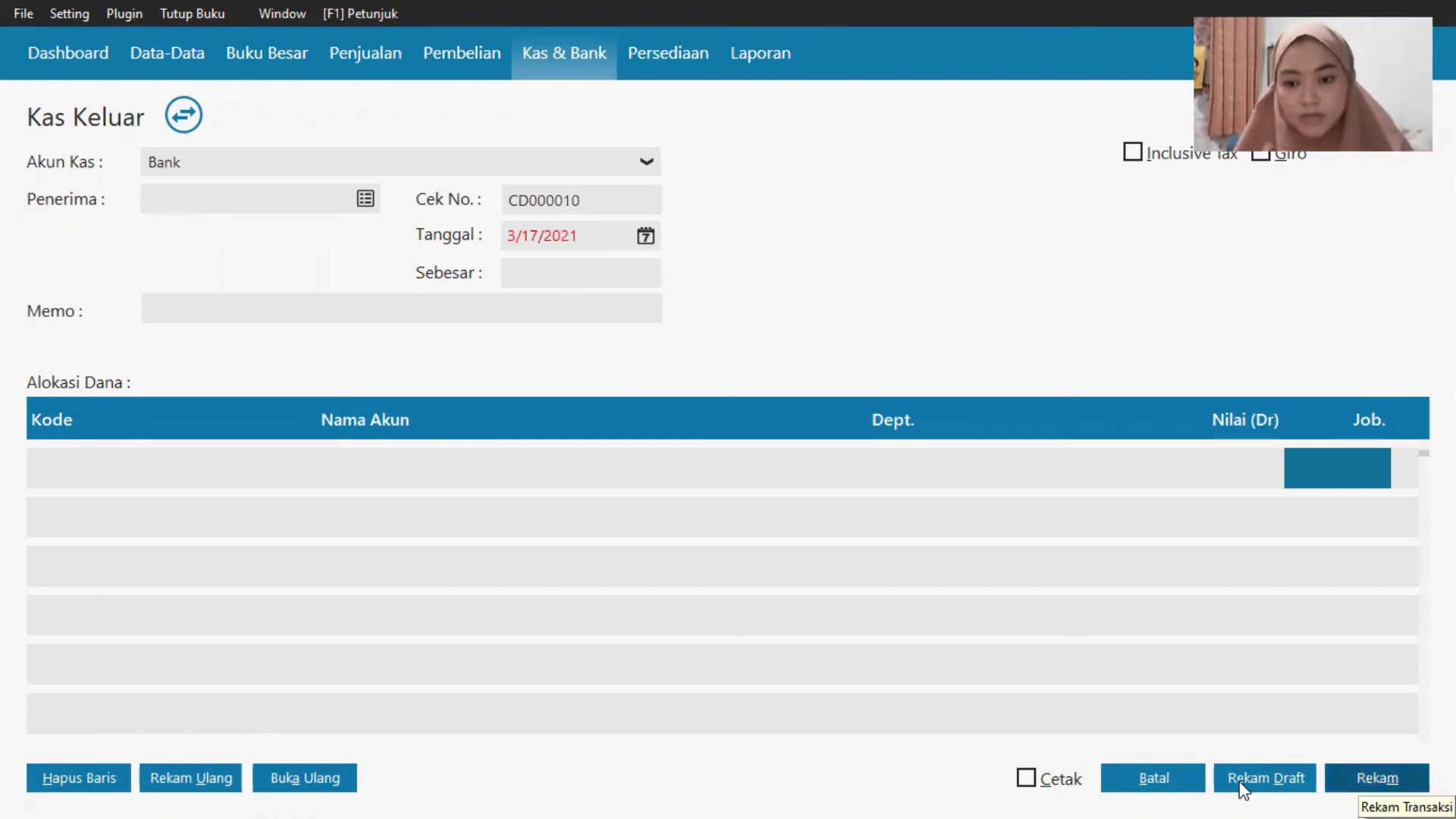
left_click(1168, 778)
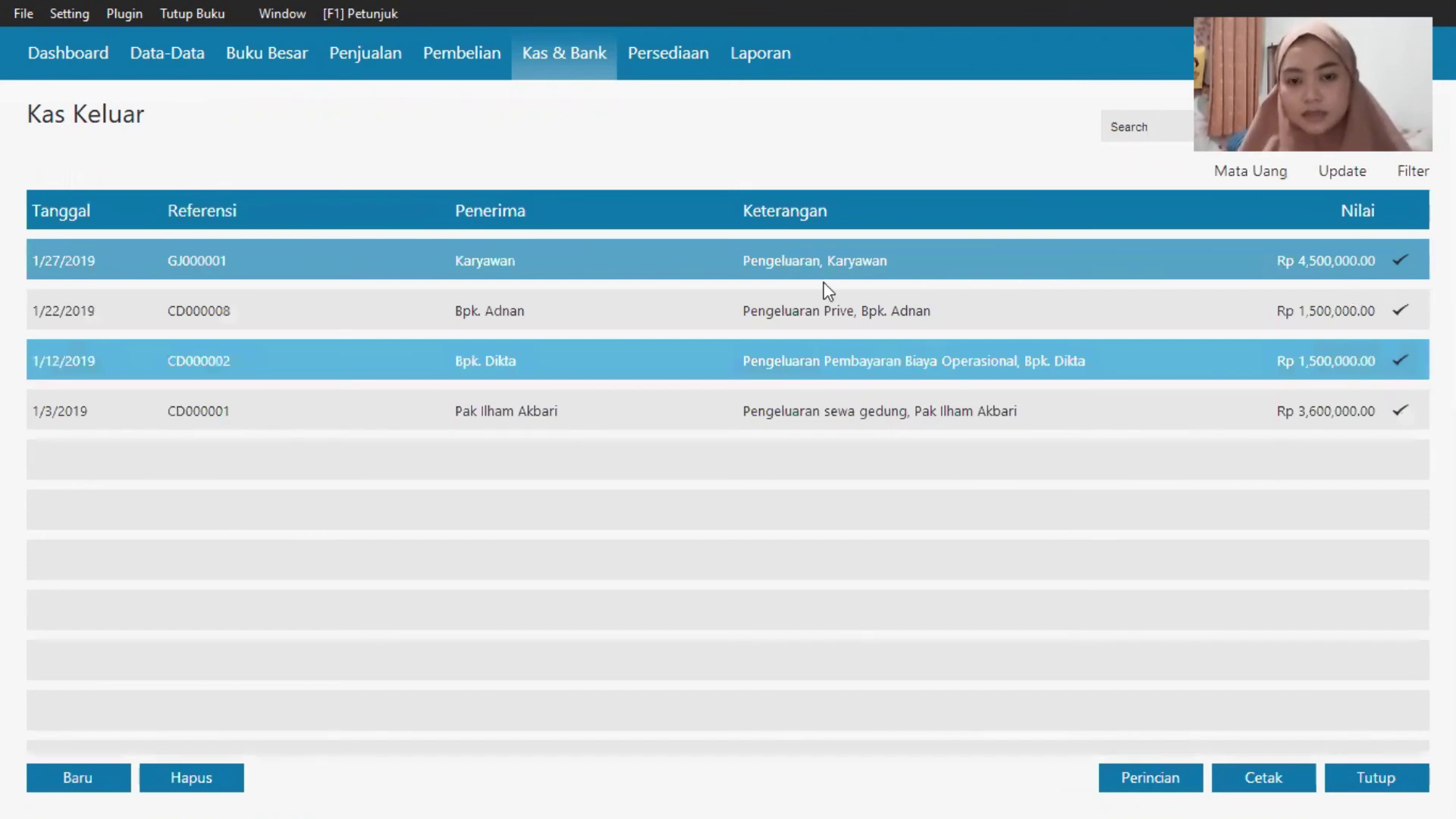
right_click(808, 262)
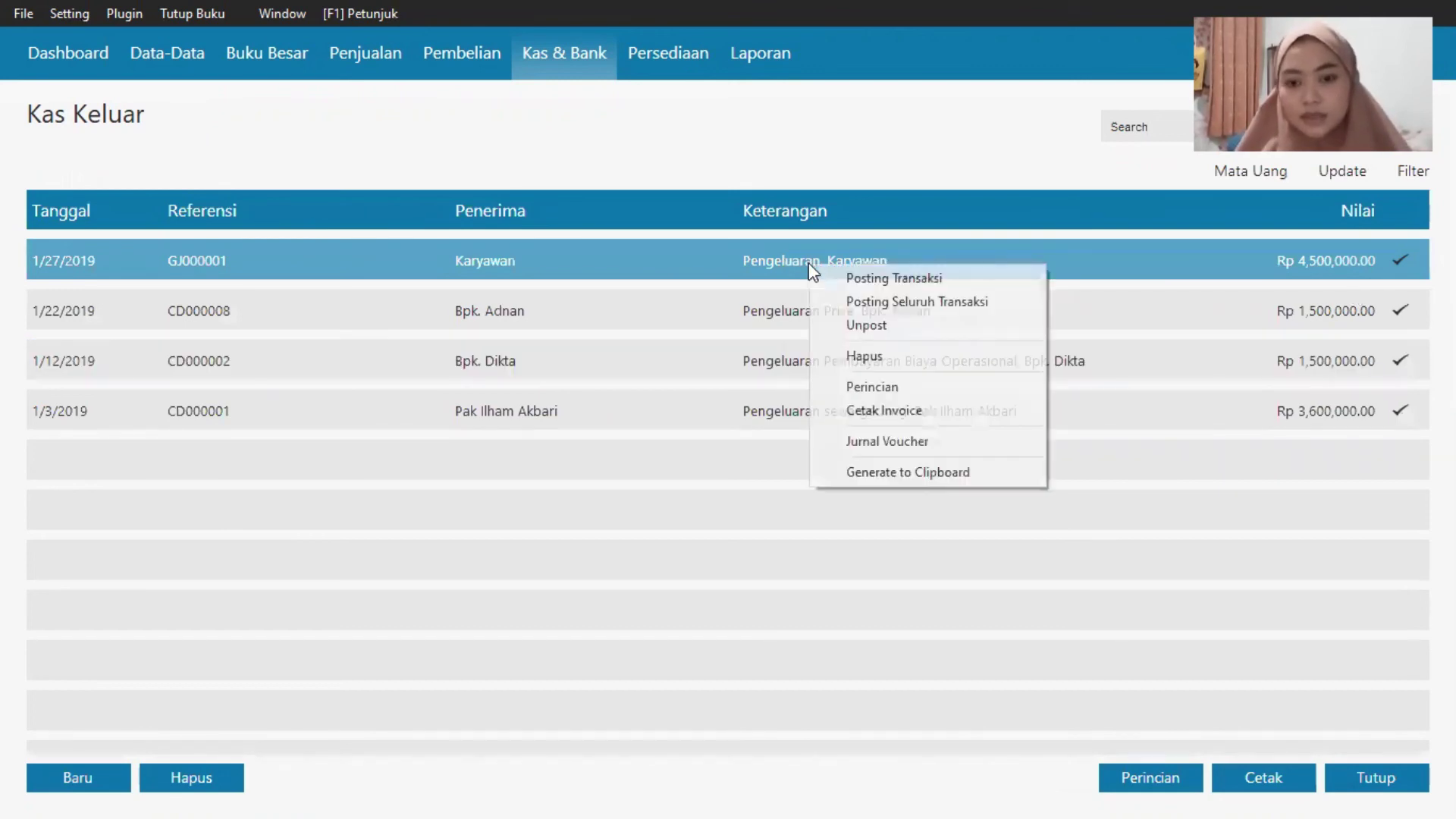
left_click(913, 442)
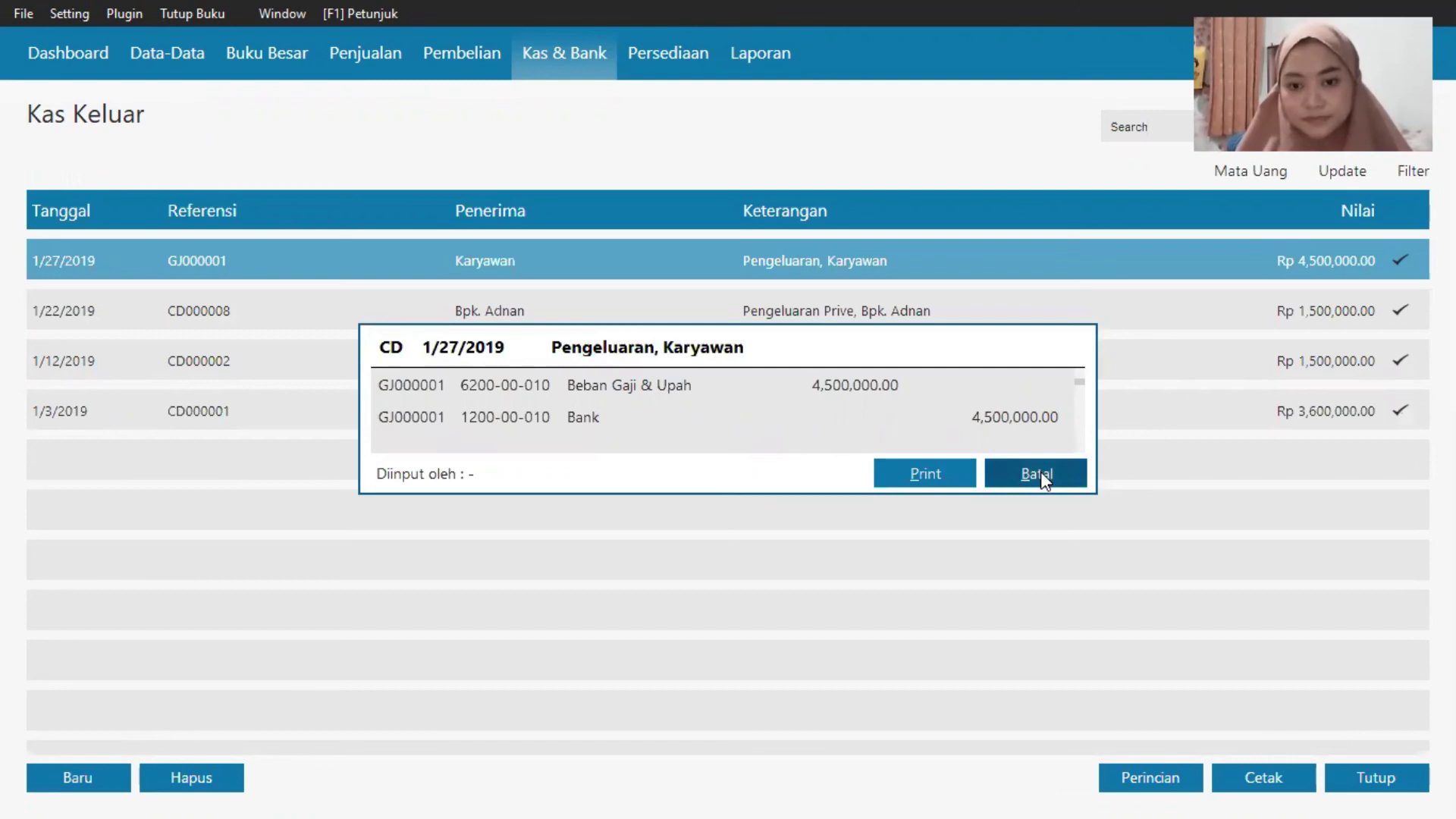
key("Escape")
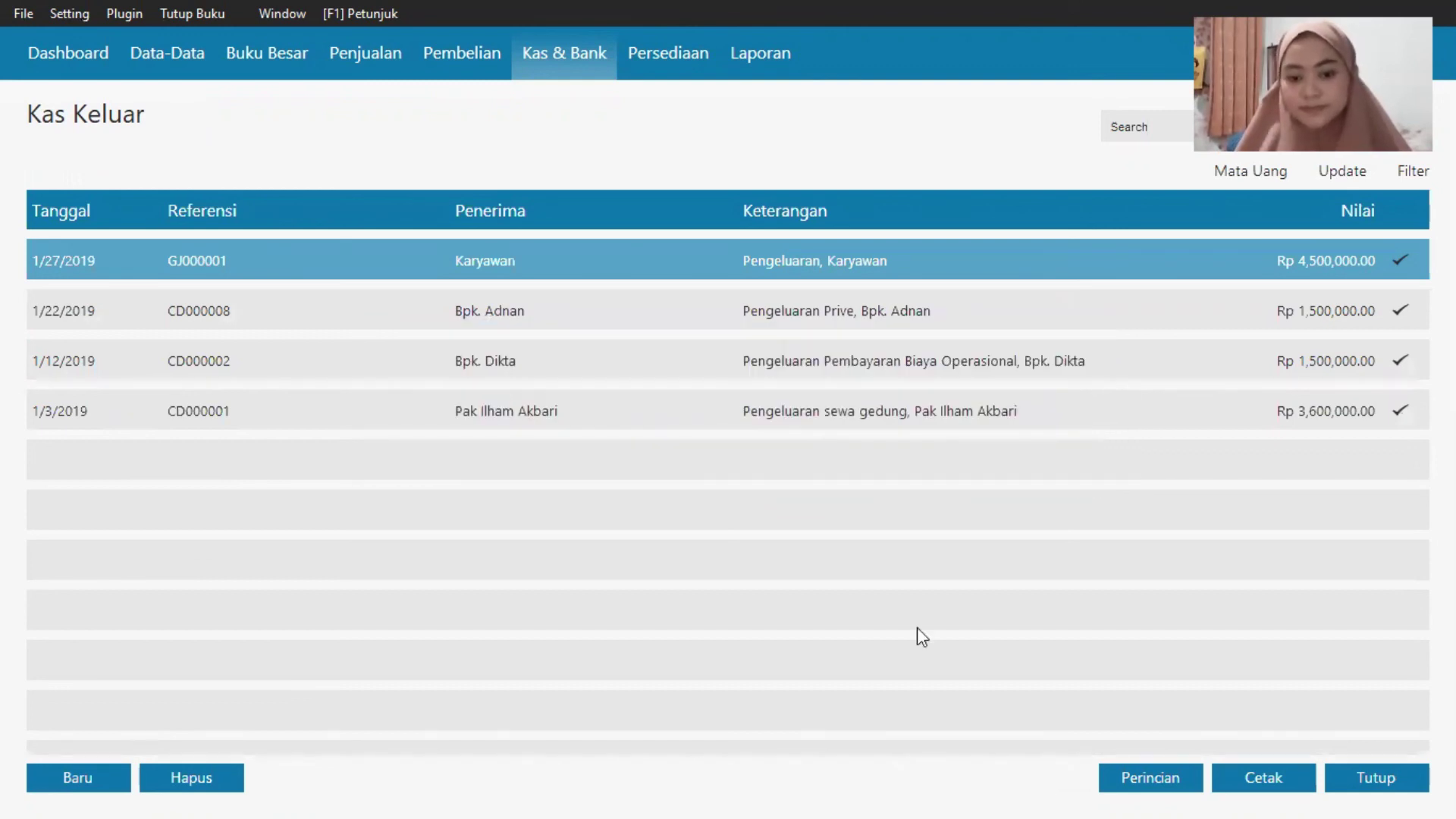